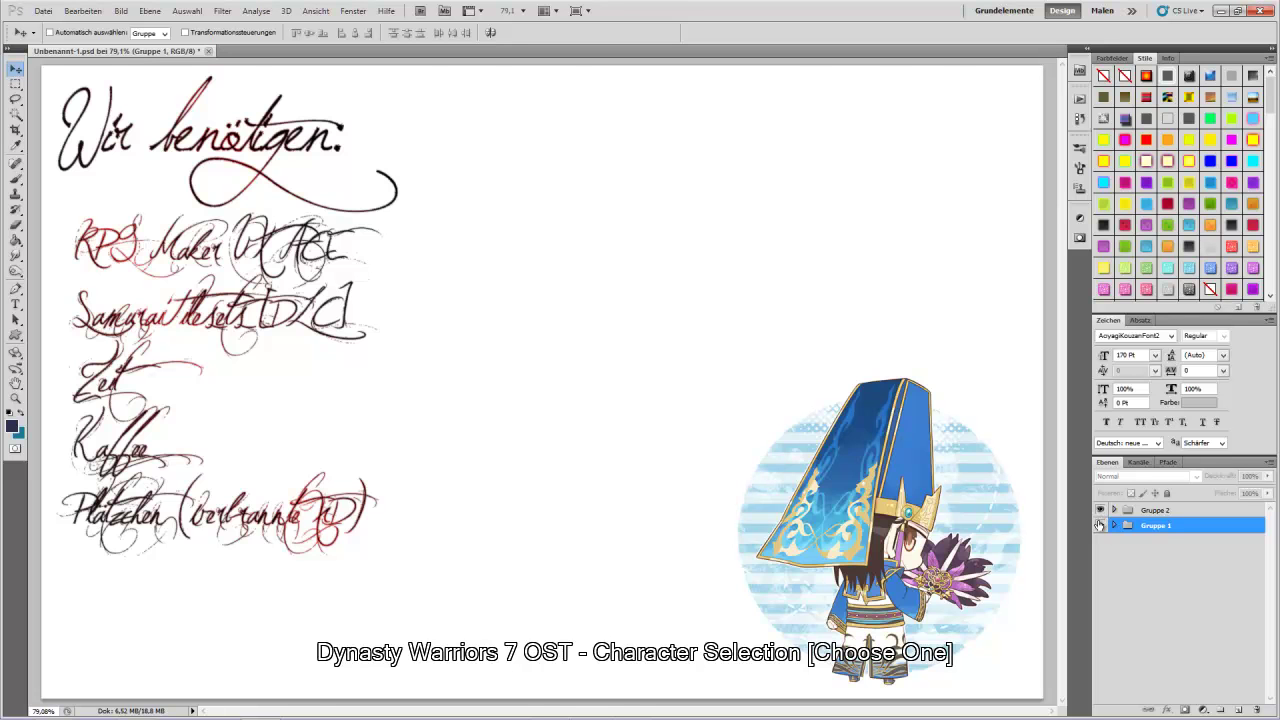
# - Hide the layer group Gruppe 2 and show the layer group Gruppe 1
pyautogui.click(1101, 511)
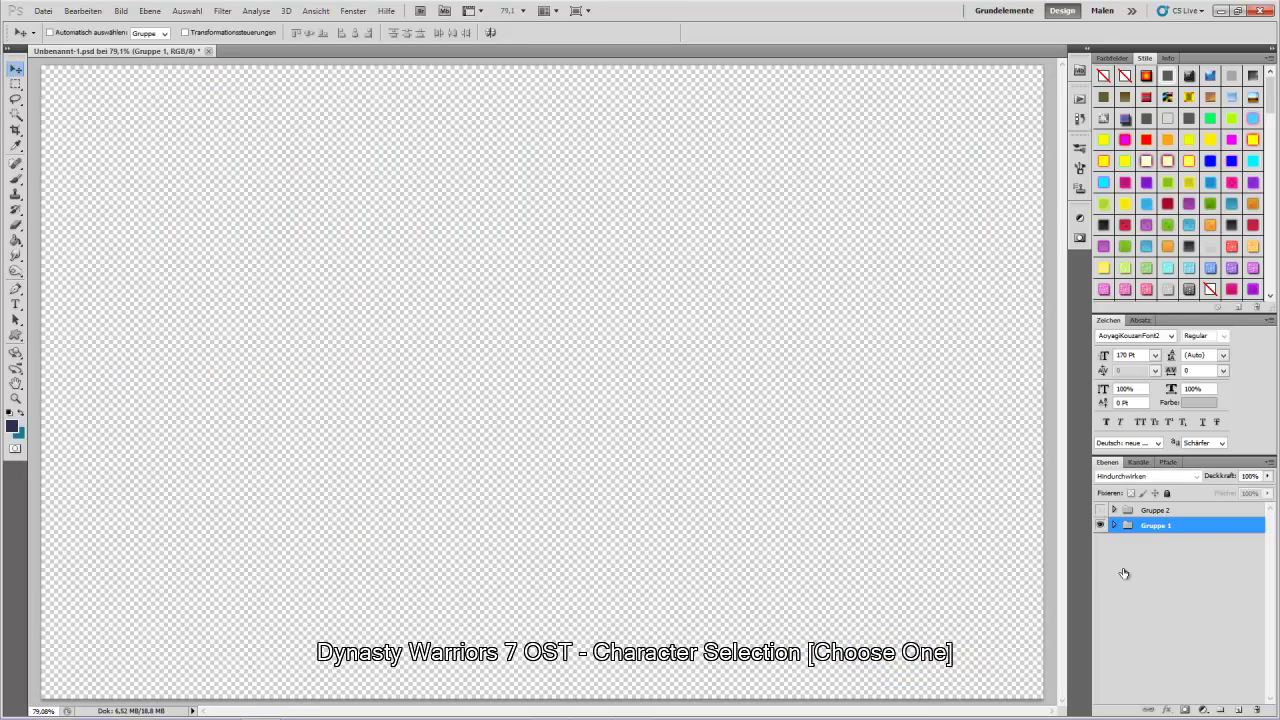
pyautogui.click(1100, 526)
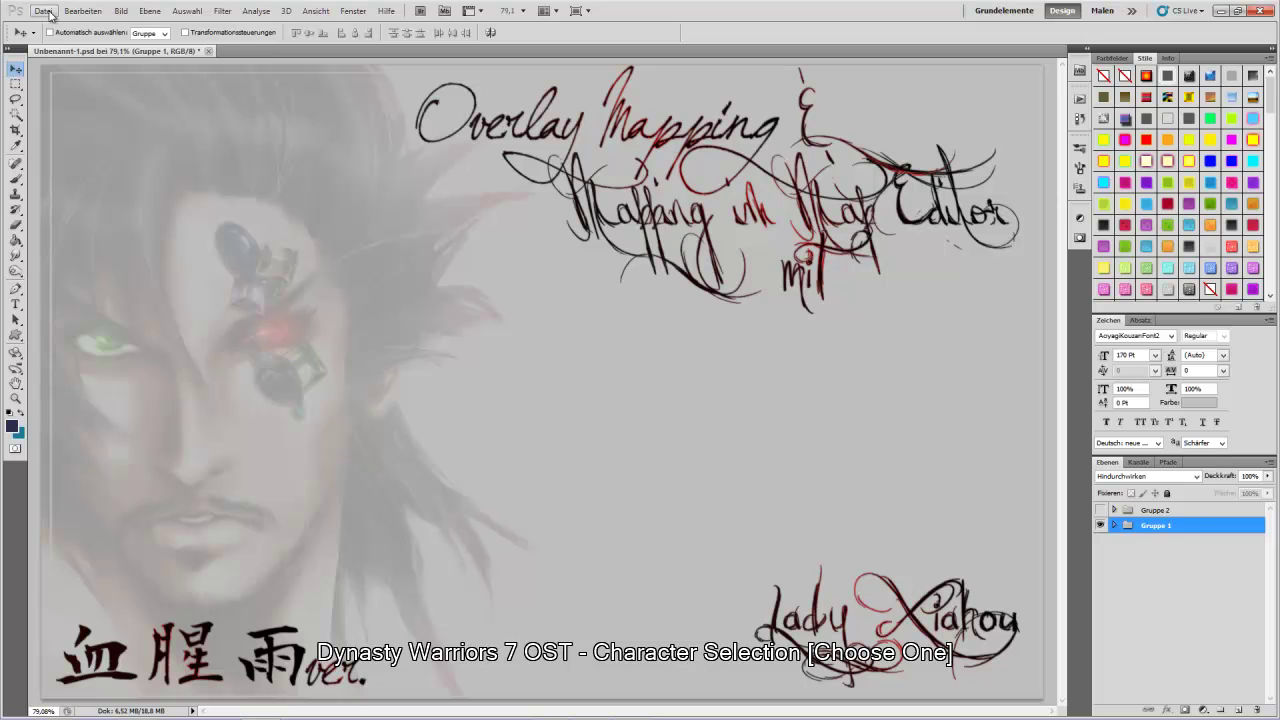
# - Create a new document 640 pixels wide and 480 pixels high with a transparent background
pyautogui.click(43, 10)
pyautogui.press('Escape')
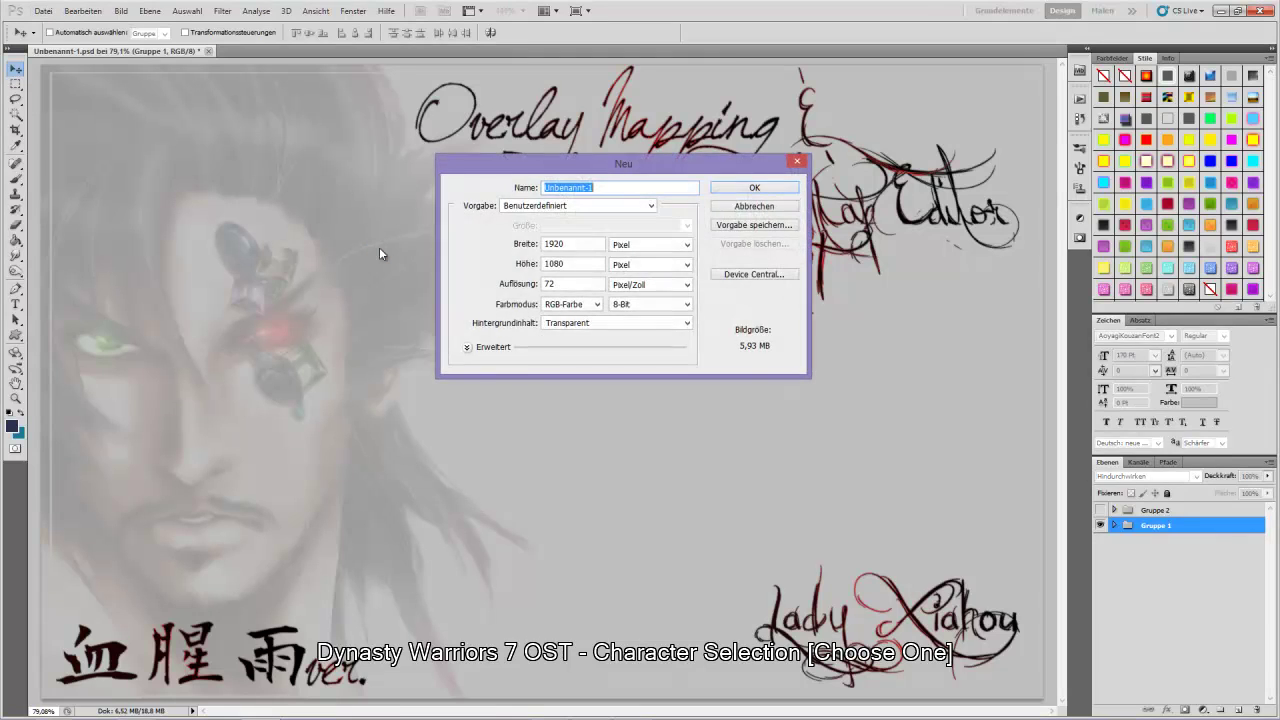
pyautogui.press('Tab')
pyautogui.write('640')
pyautogui.write('480')
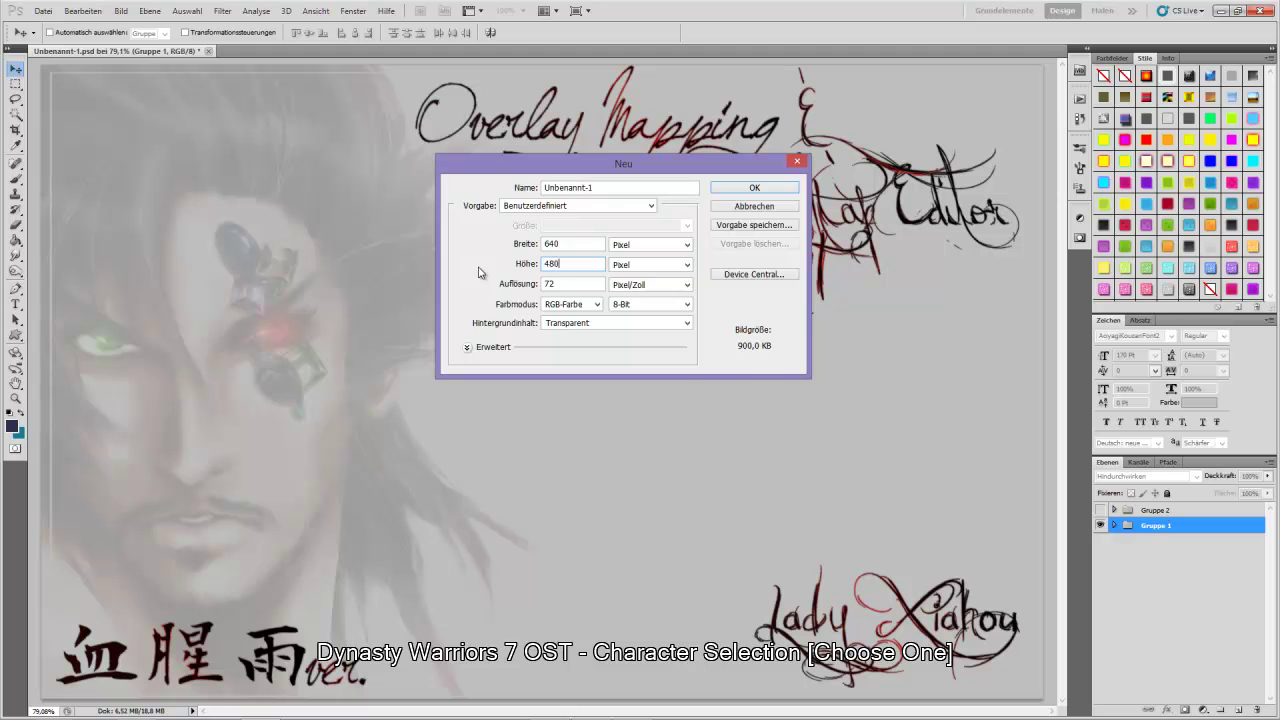
pyautogui.press('Return')
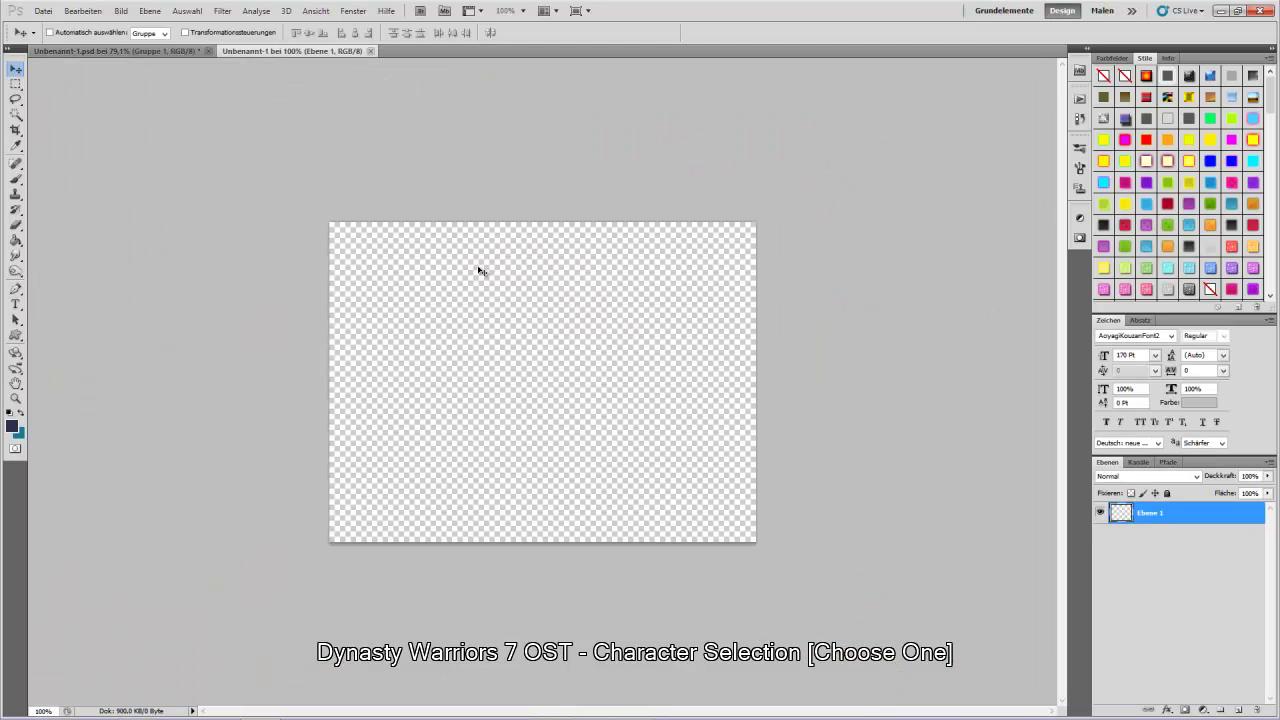
# - Fit the blank canvas to the screen and show the grid over it
pyautogui.click(15, 398)
pyautogui.rightClick(401, 379)
pyautogui.click(436, 386)
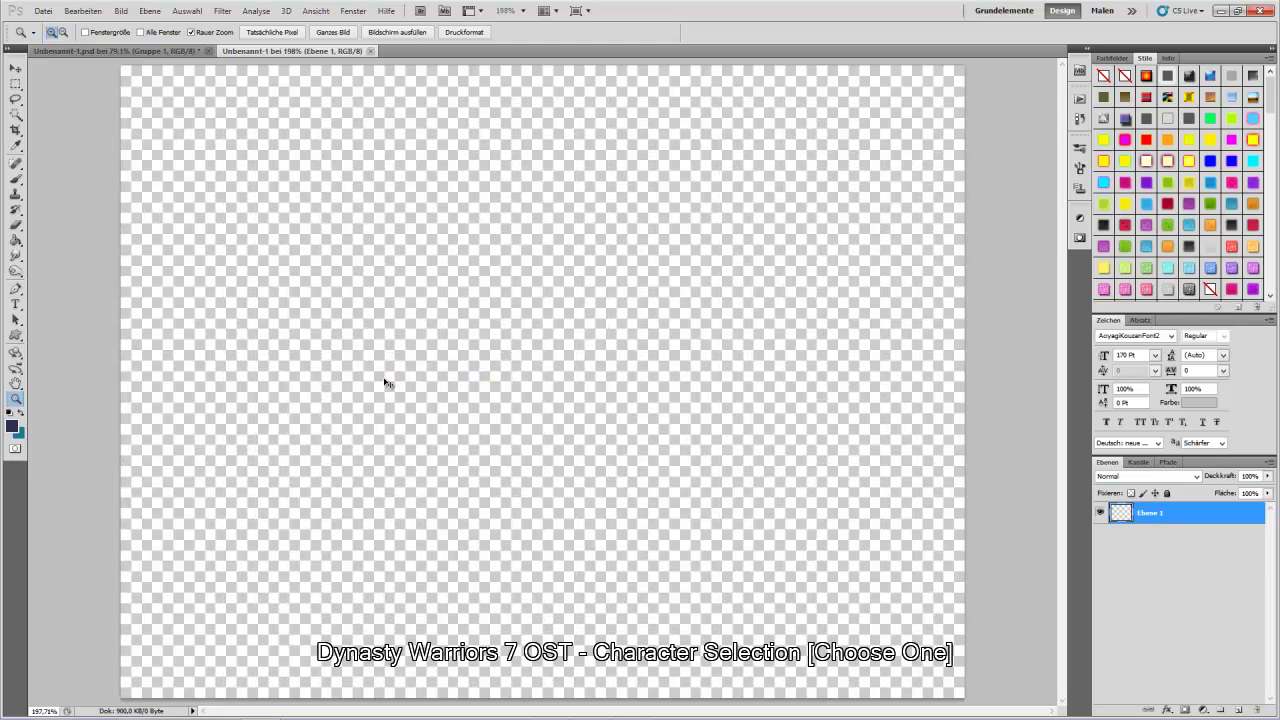
pyautogui.hotkey('ctrl', "'")
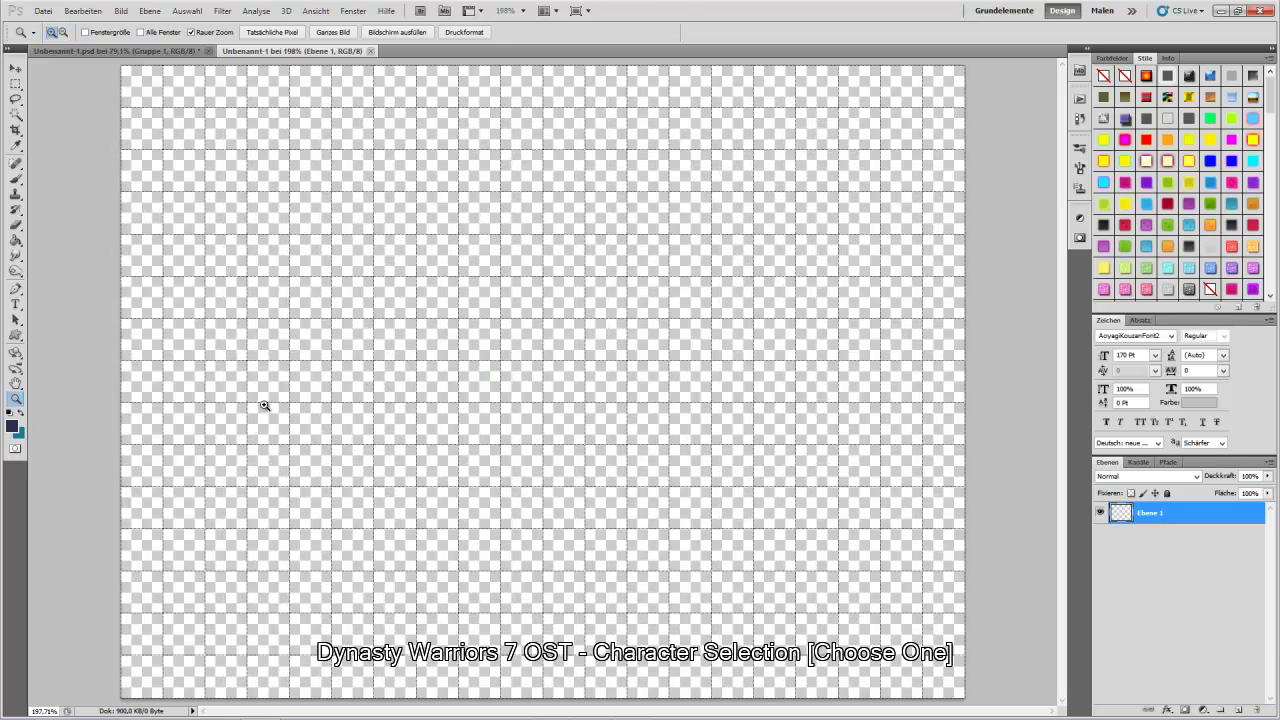
# - Select the whole canvas and fill Ebene 1 with the light green grass pattern
pyautogui.click(15, 86)
pyautogui.hotkey('ctrl', 'a')
pyautogui.rightClick(279, 405)
pyautogui.click(350, 592)
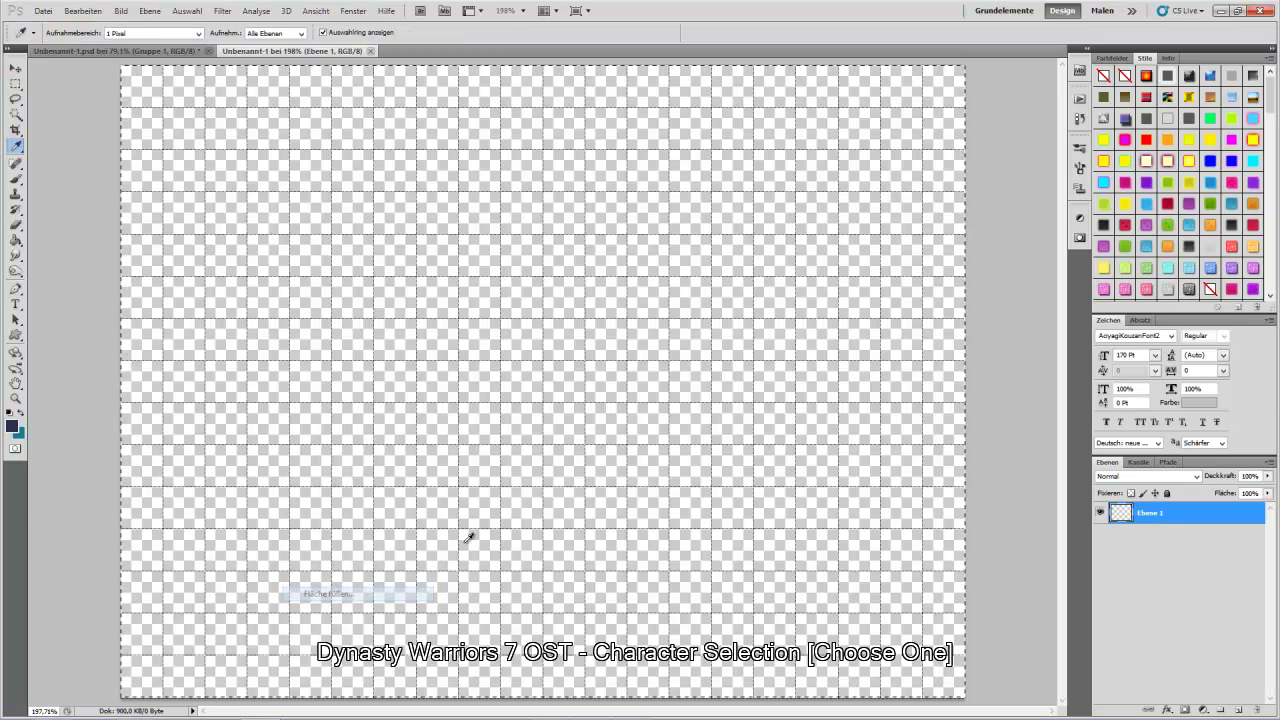
pyautogui.click(688, 243)
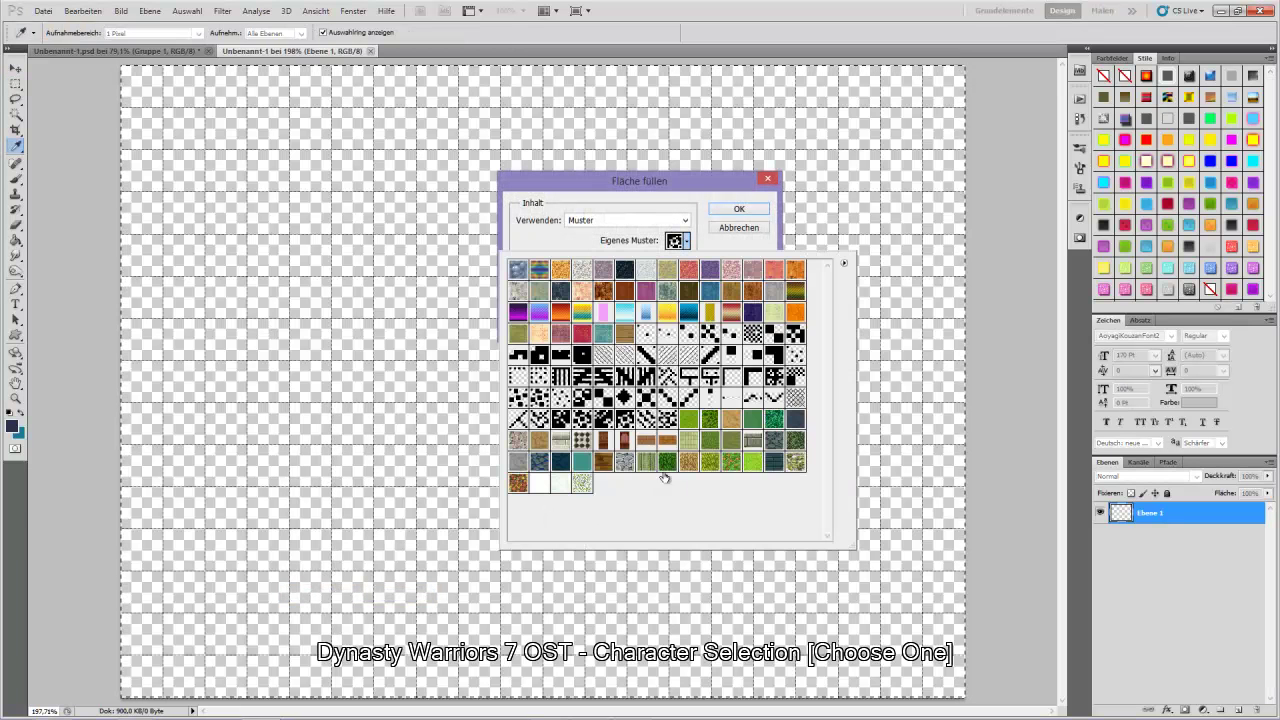
pyautogui.click(763, 465)
pyautogui.click(739, 208)
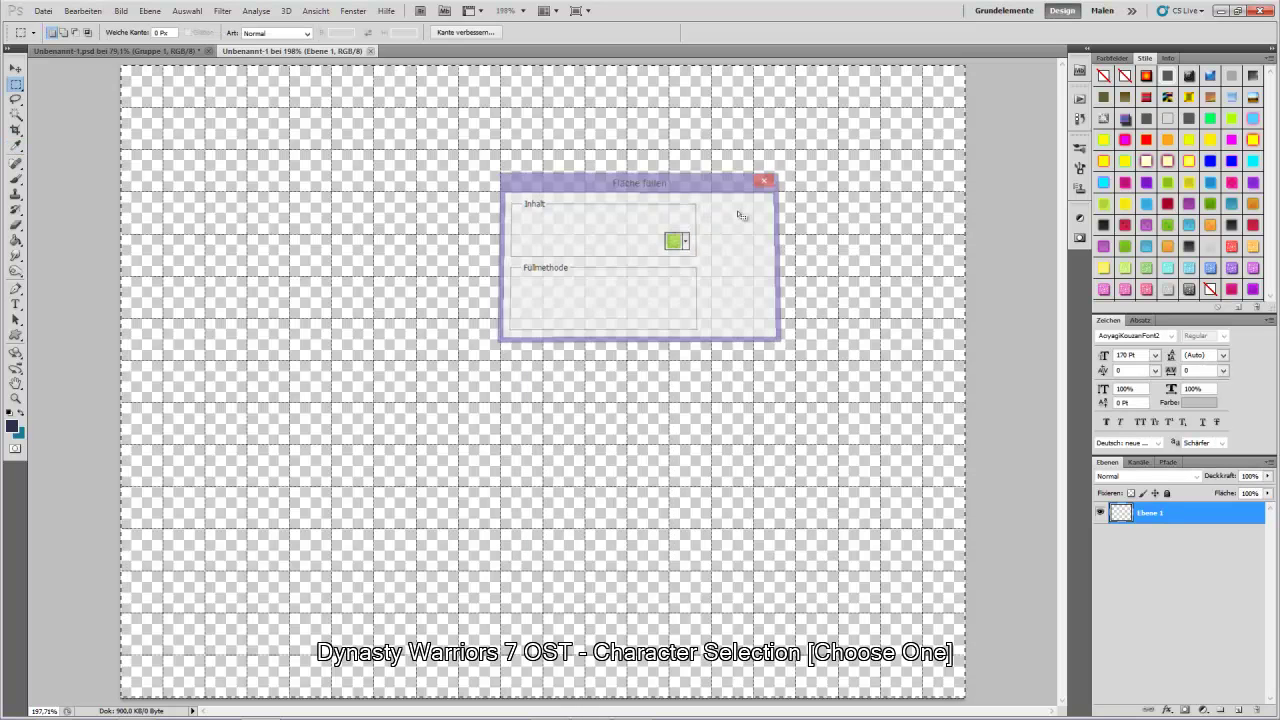
pyautogui.click(739, 208)
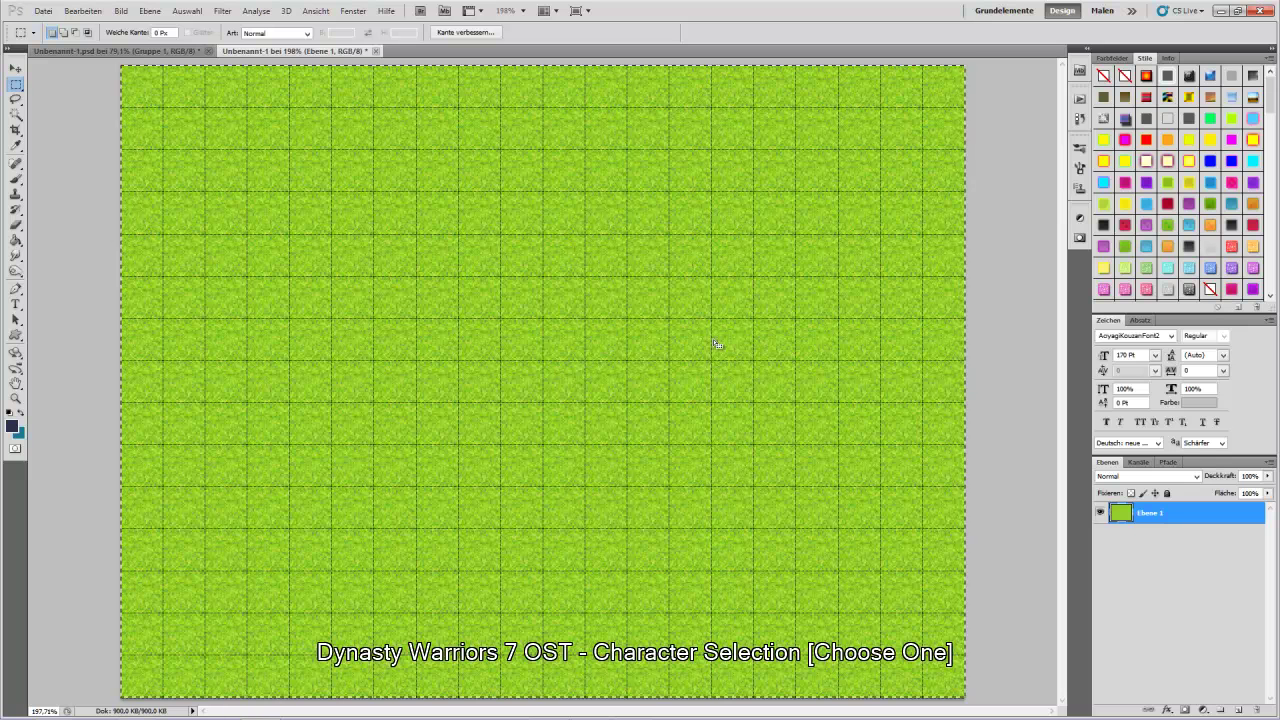
# - Add a new layer above the grass and set up a soft round brush at 95 px
pyautogui.click(1240, 710)
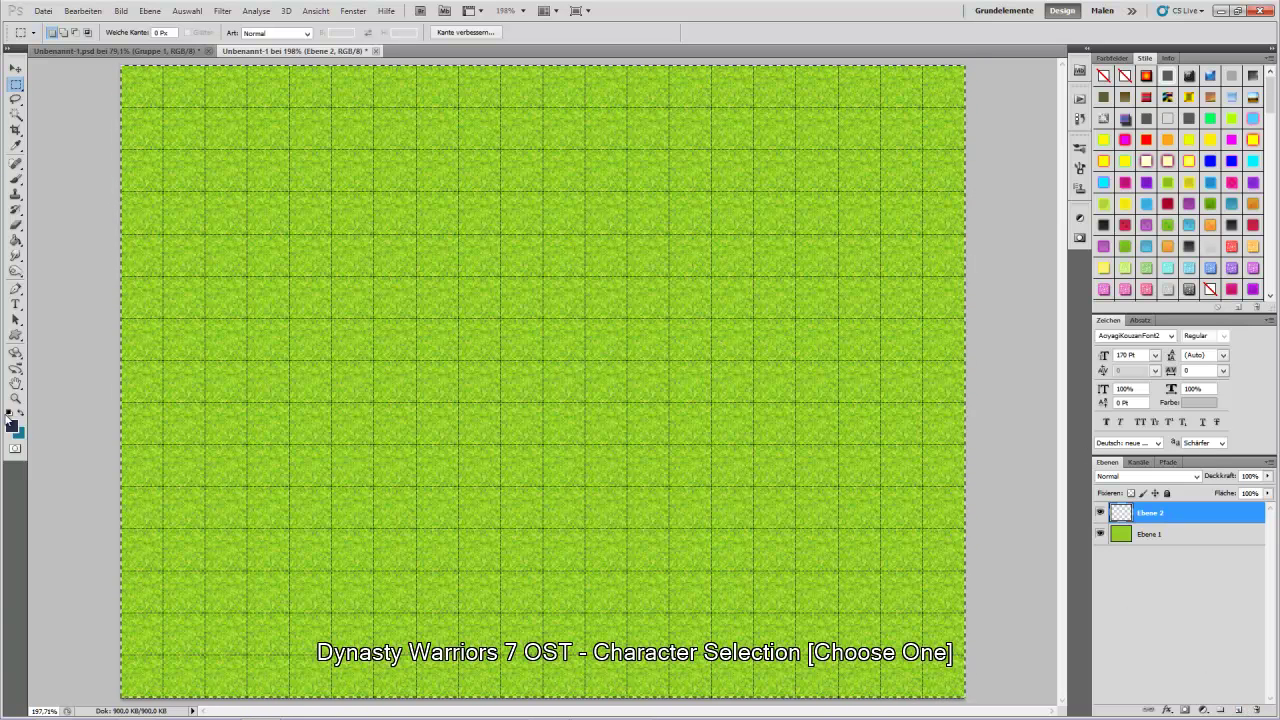
pyautogui.click(16, 178)
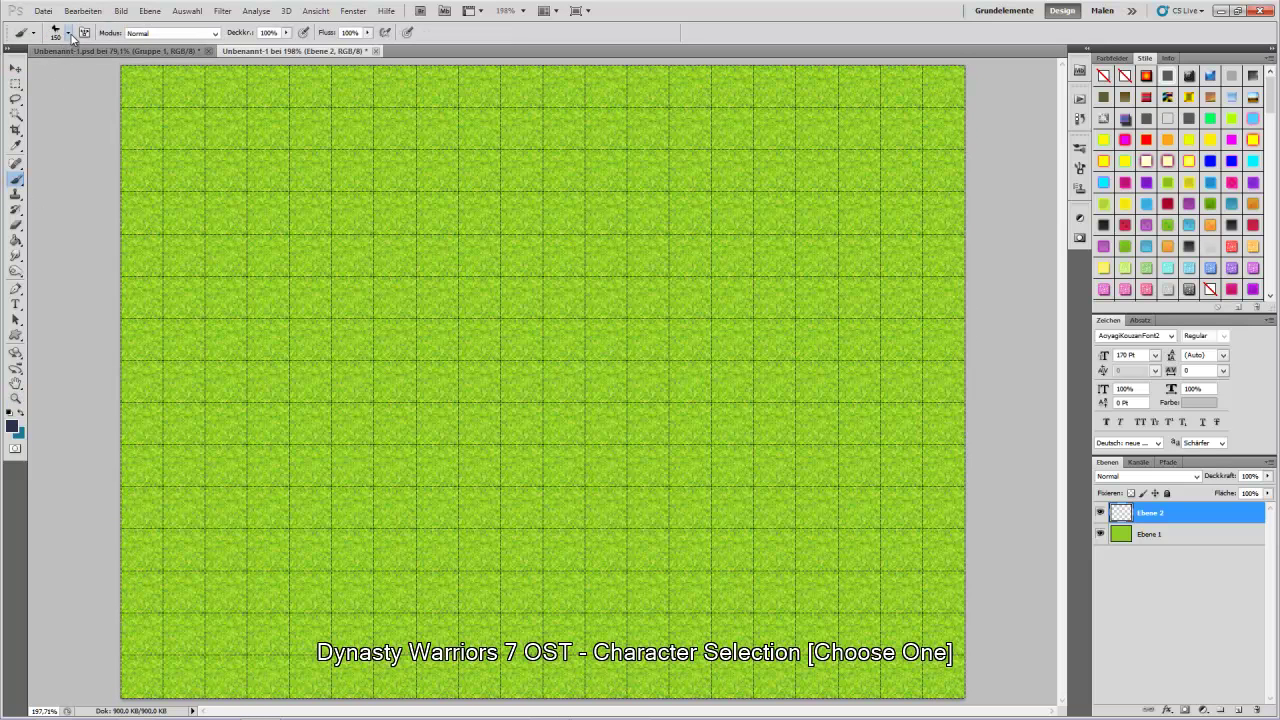
pyautogui.click(68, 33)
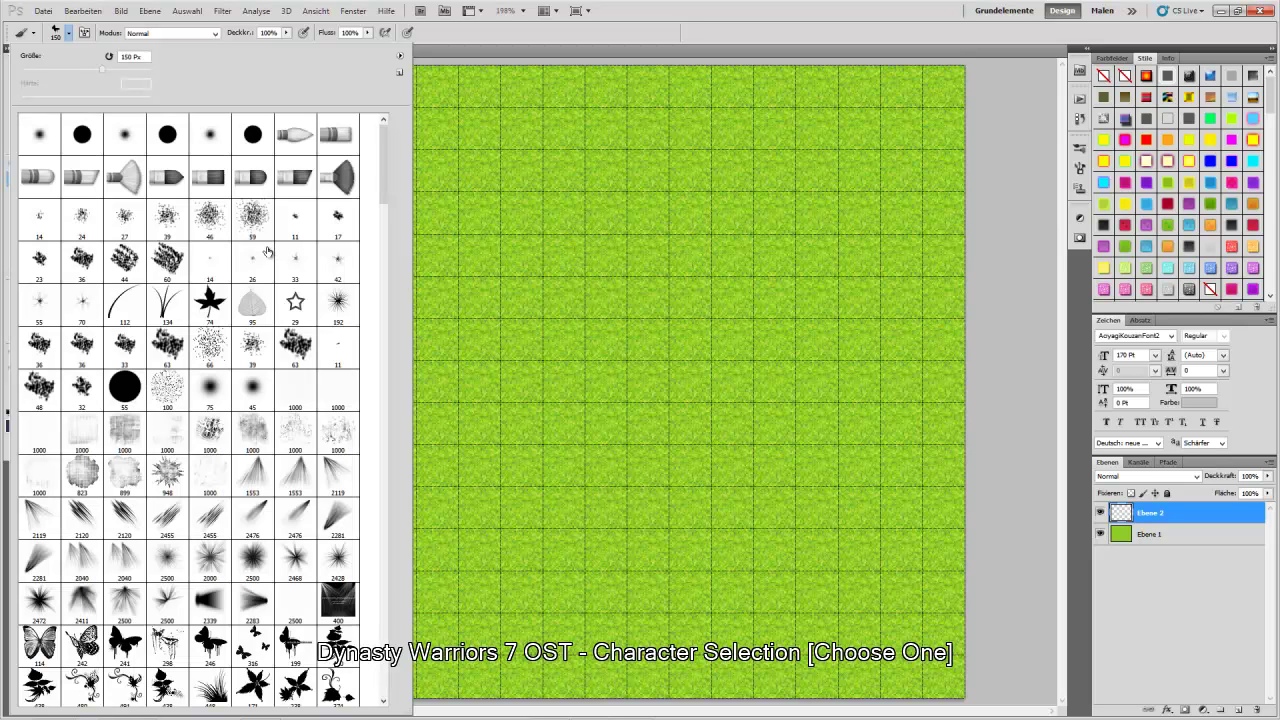
pyautogui.click(48, 138)
pyautogui.click(68, 138)
pyautogui.click(44, 138)
pyautogui.moveTo(100, 69); pyautogui.dragTo(87, 71)
pyautogui.click(779, 6)
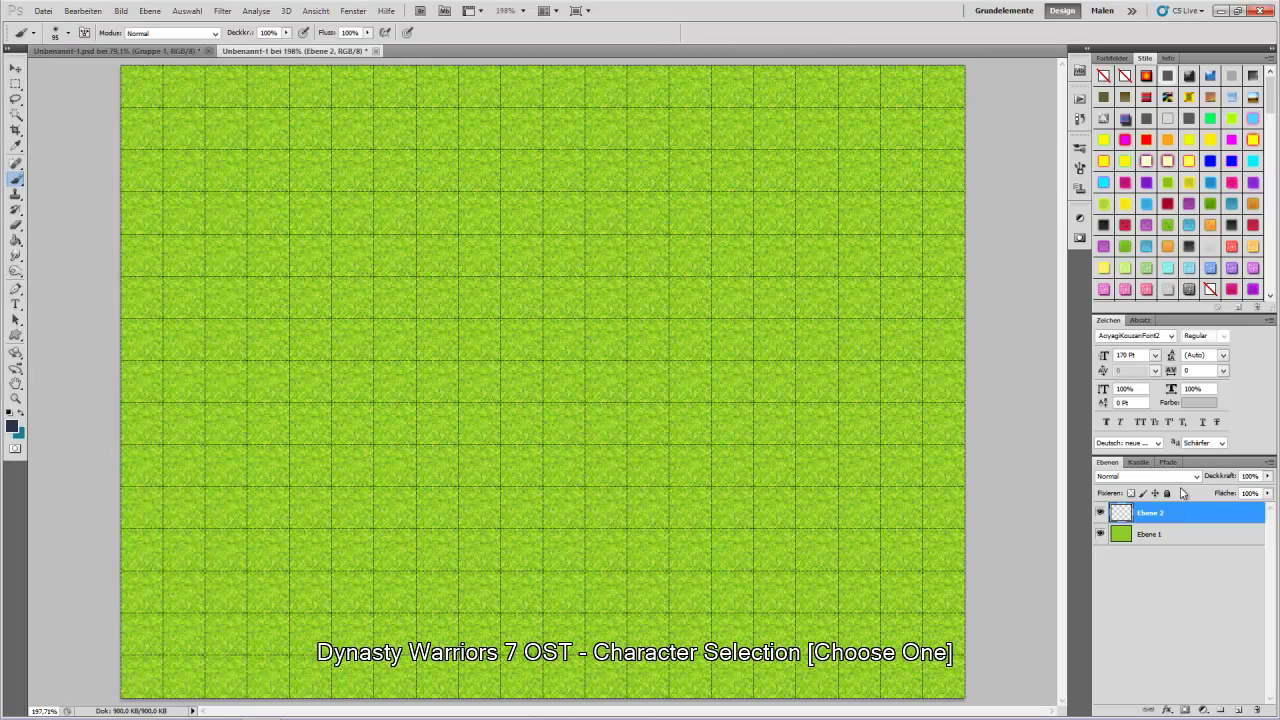
# - Enable Airbrush, Scattering, Texture and Protect Texture for the brush, using the dark green leafy grass pattern as its texture
pyautogui.click(1080, 170)
pyautogui.click(792, 303)
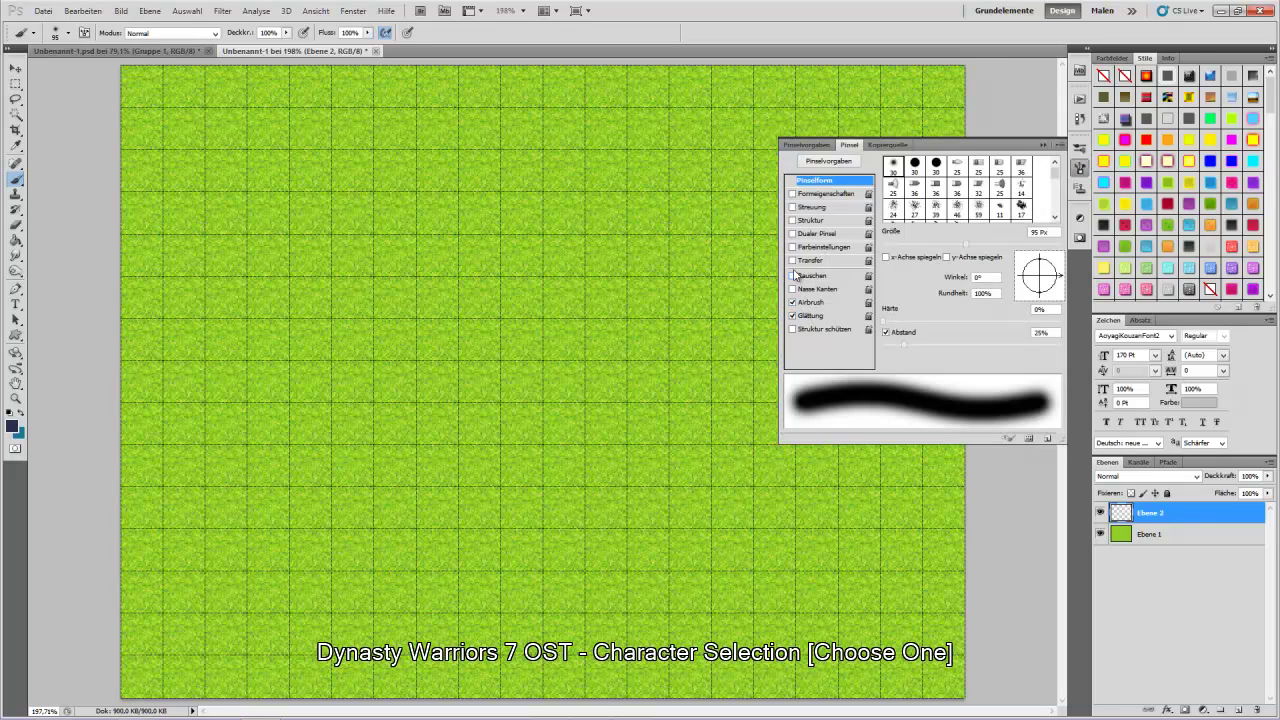
pyautogui.click(792, 221)
pyautogui.click(836, 226)
pyautogui.click(922, 174)
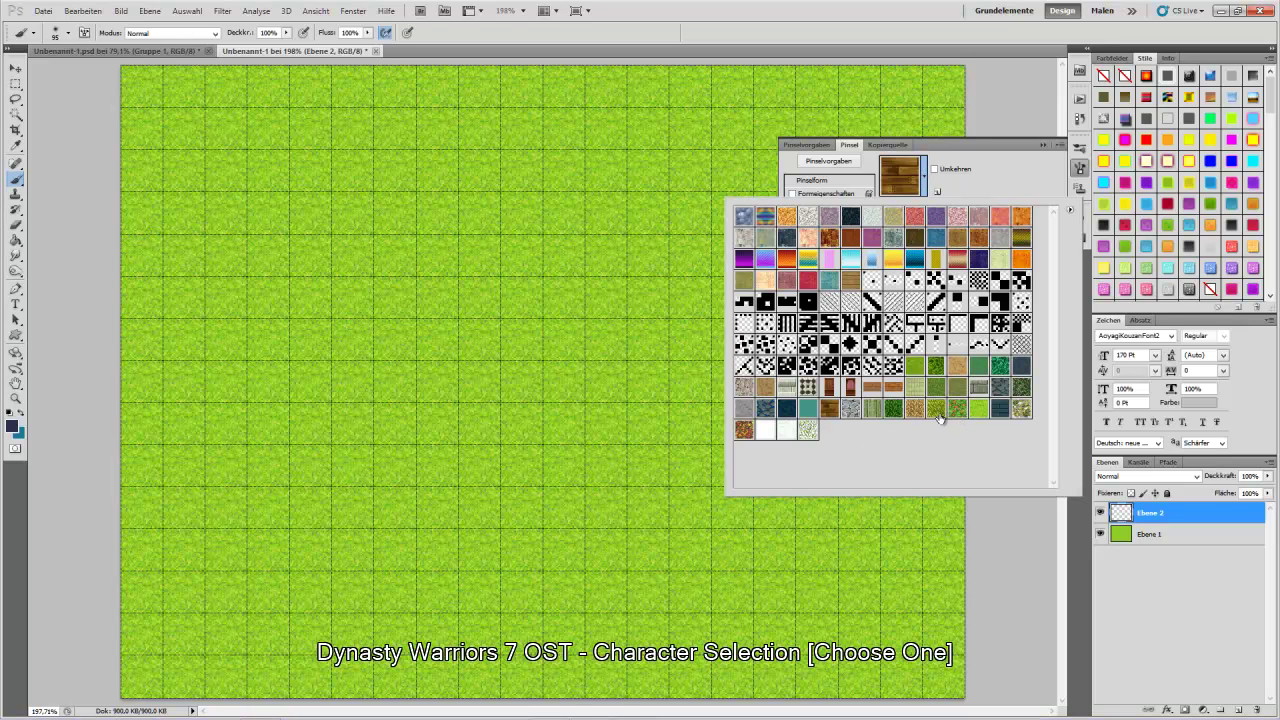
pyautogui.click(999, 367)
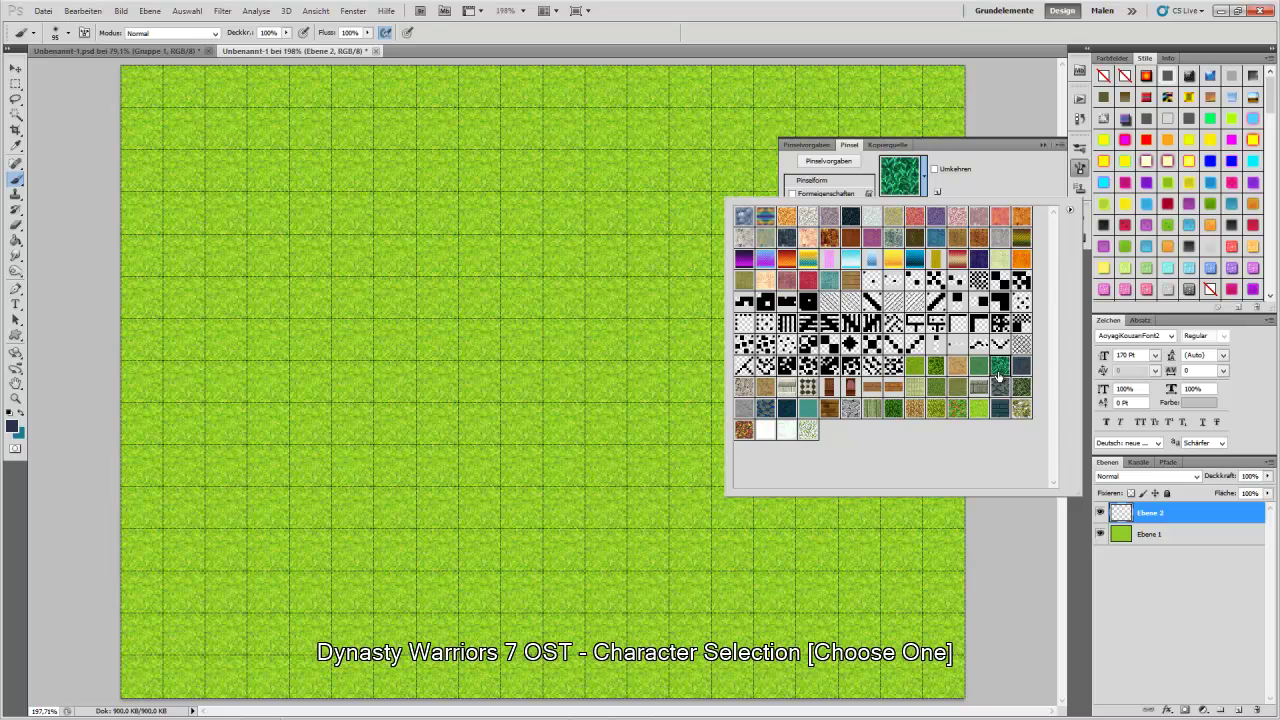
pyautogui.click(1021, 390)
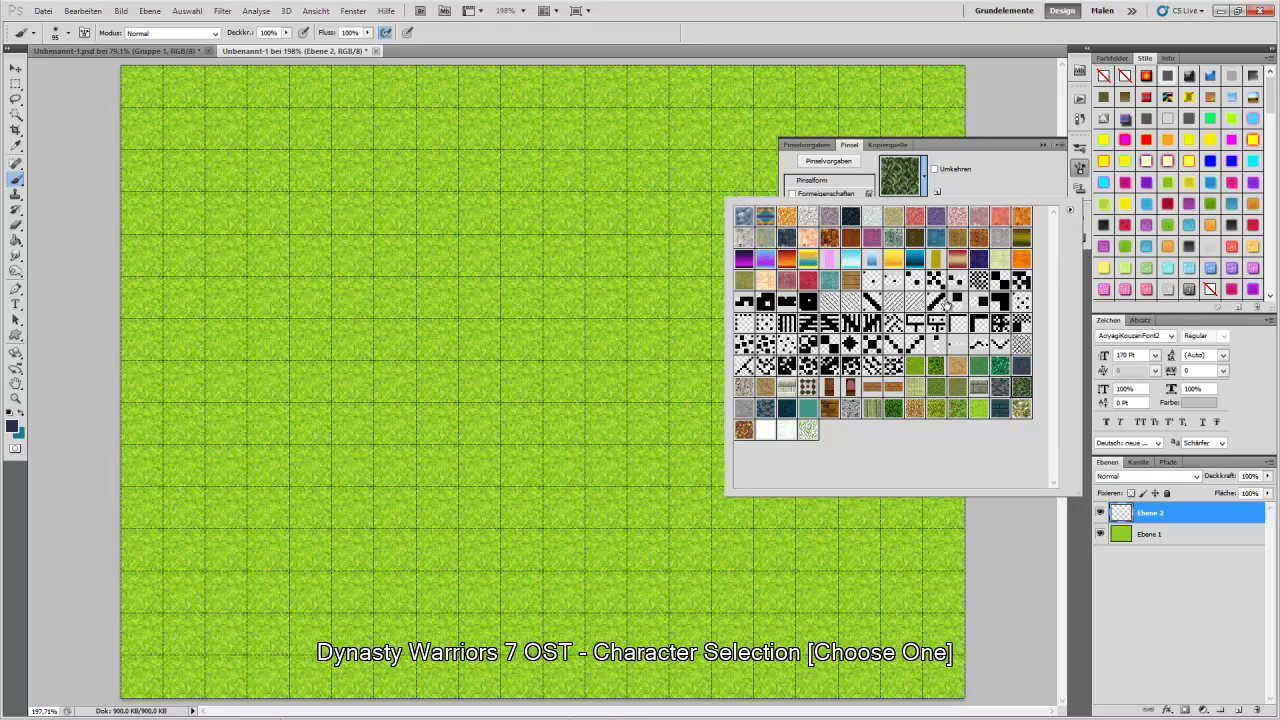
pyautogui.click(997, 369)
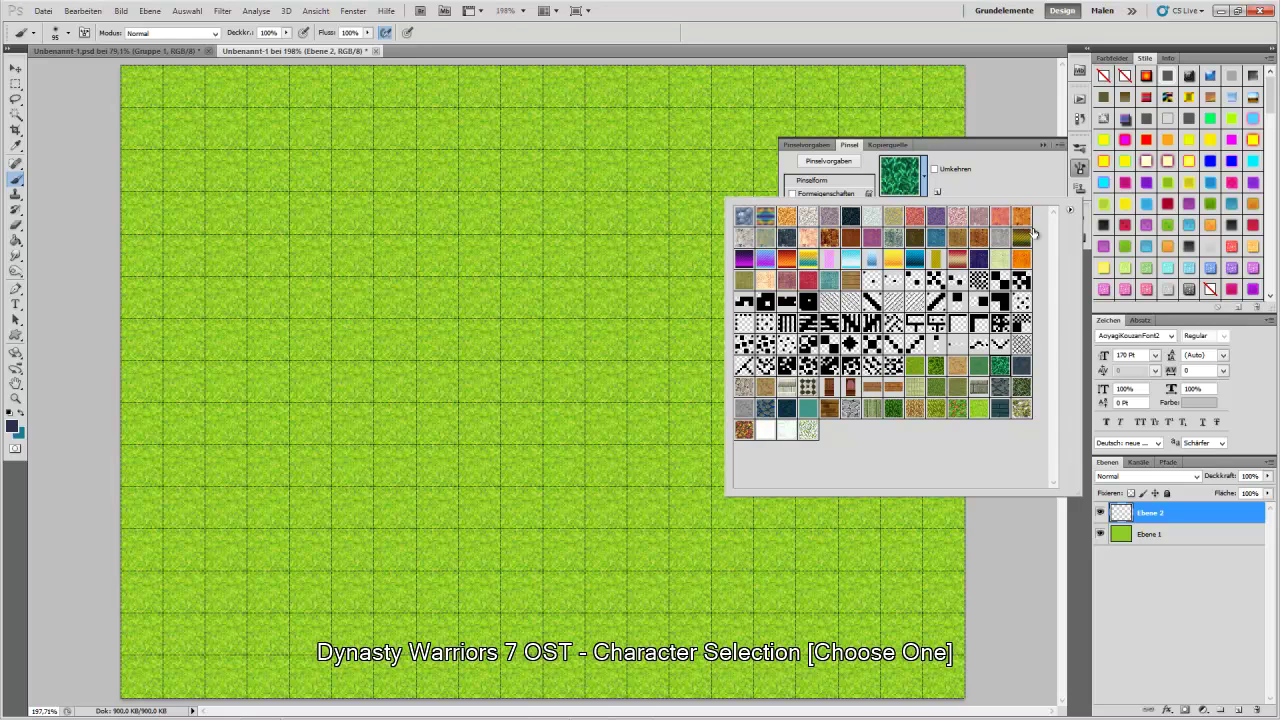
pyautogui.click(1008, 183)
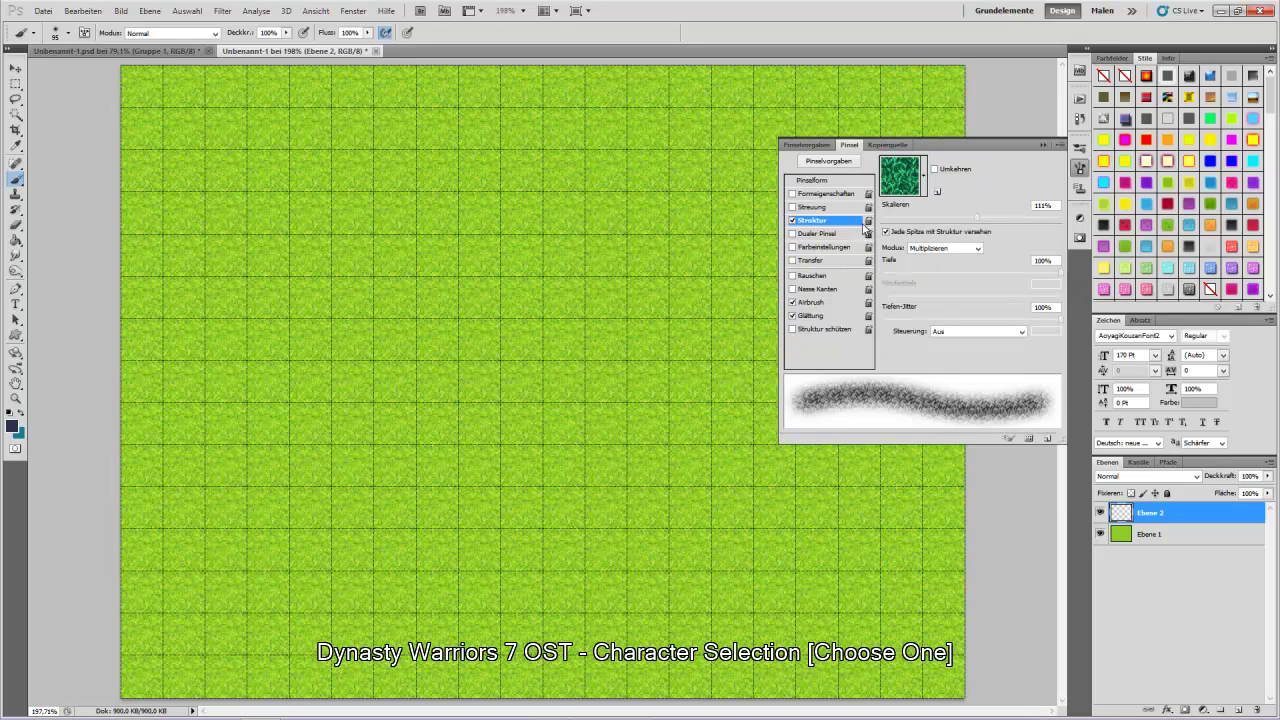
pyautogui.click(792, 207)
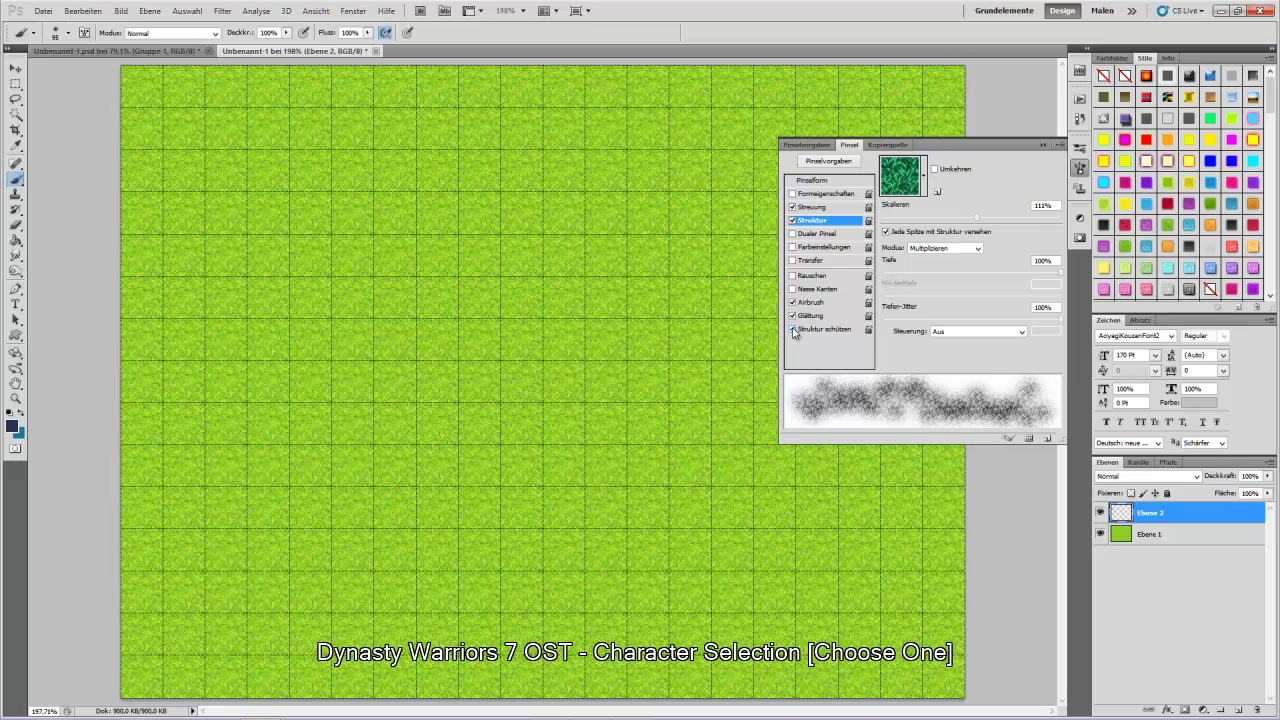
pyautogui.click(1080, 168)
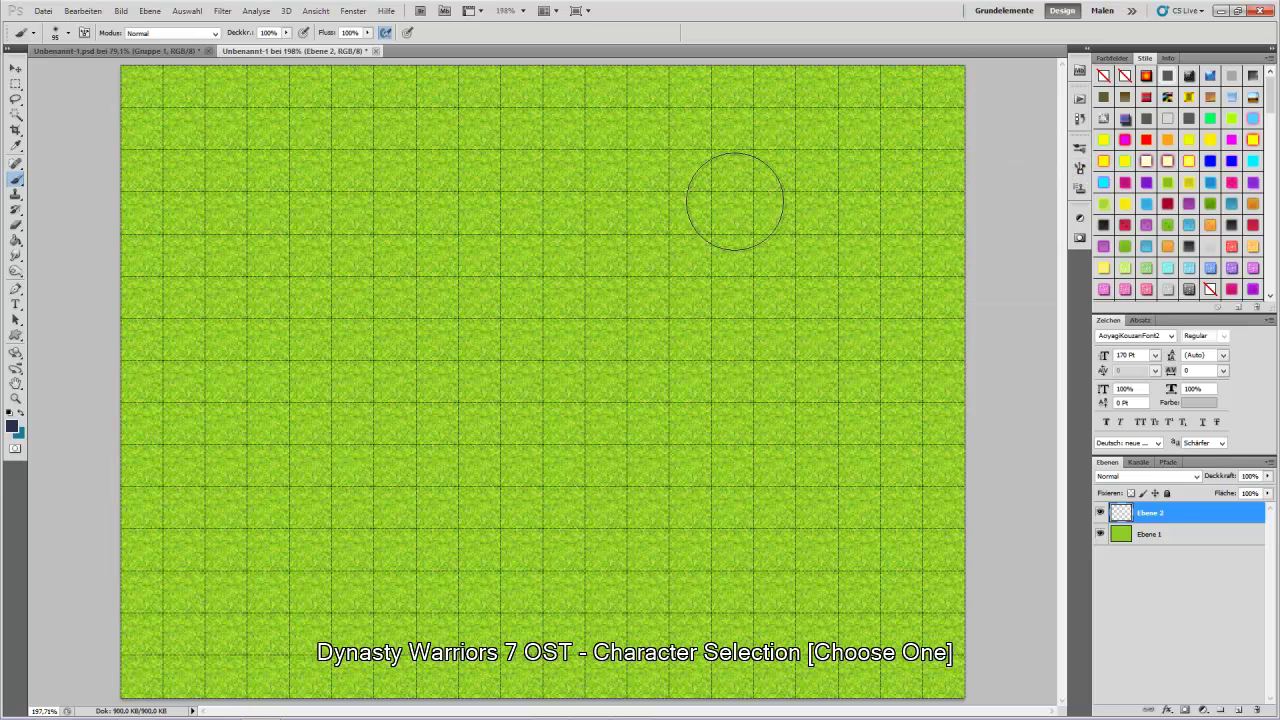
# - Add a Pattern Overlay with the dark green leafy grass pattern to Ebene 2
pyautogui.rightClick(1165, 515)
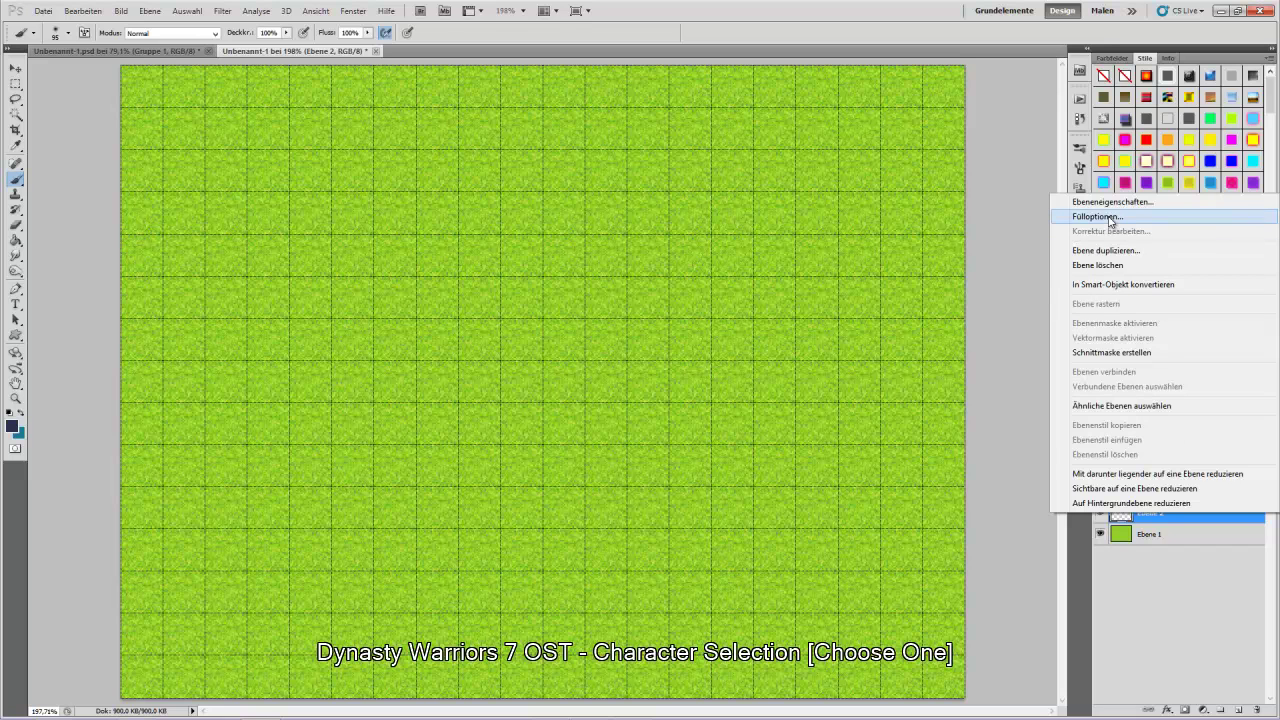
pyautogui.click(1109, 218)
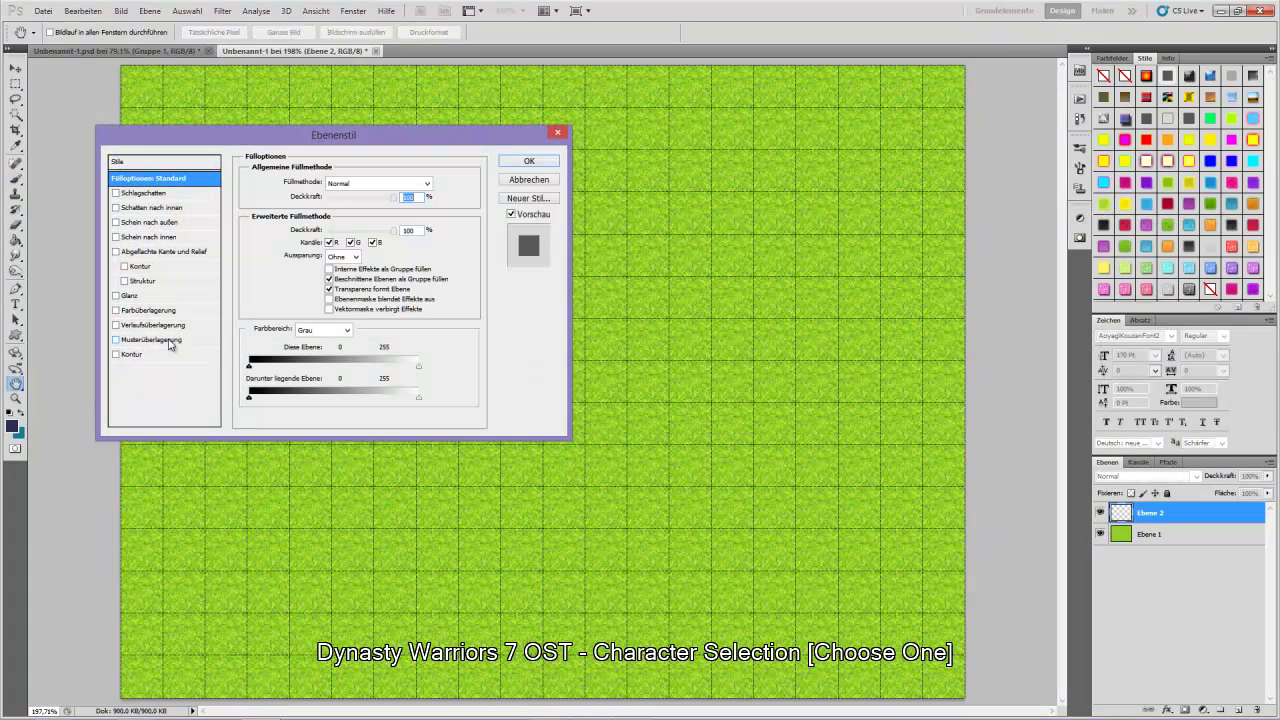
pyautogui.click(144, 340)
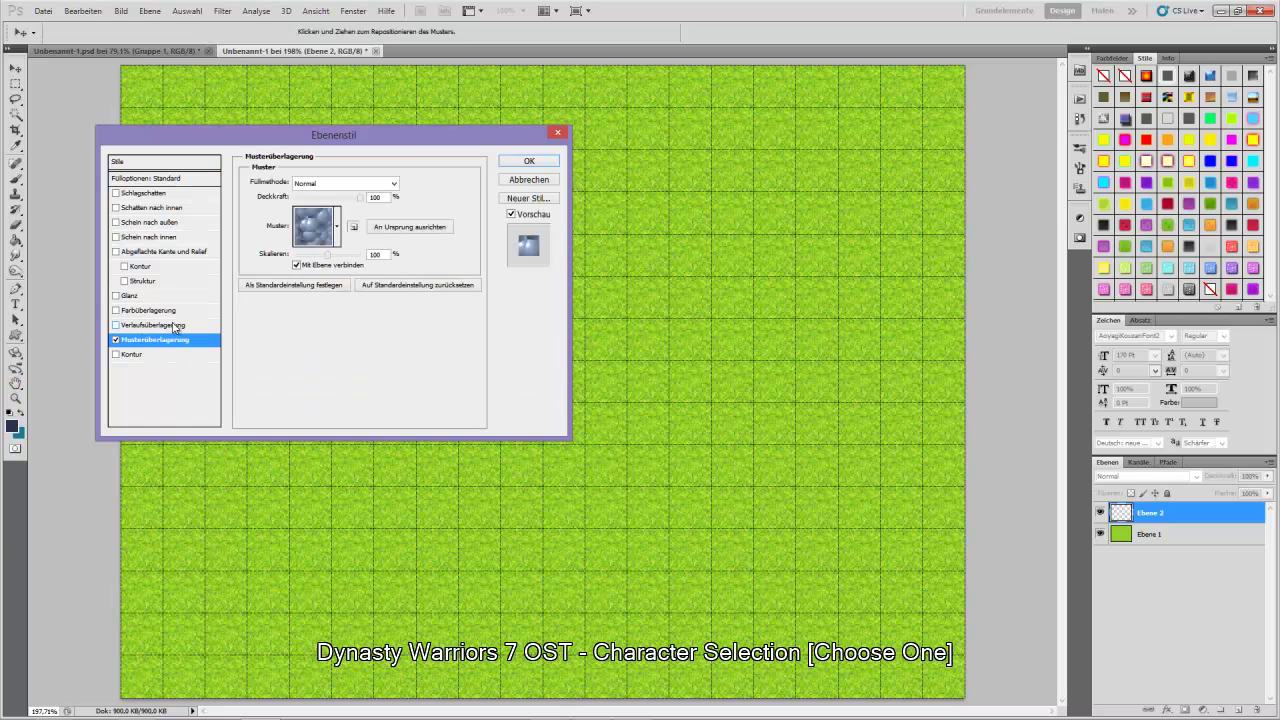
pyautogui.click(337, 227)
pyautogui.click(413, 419)
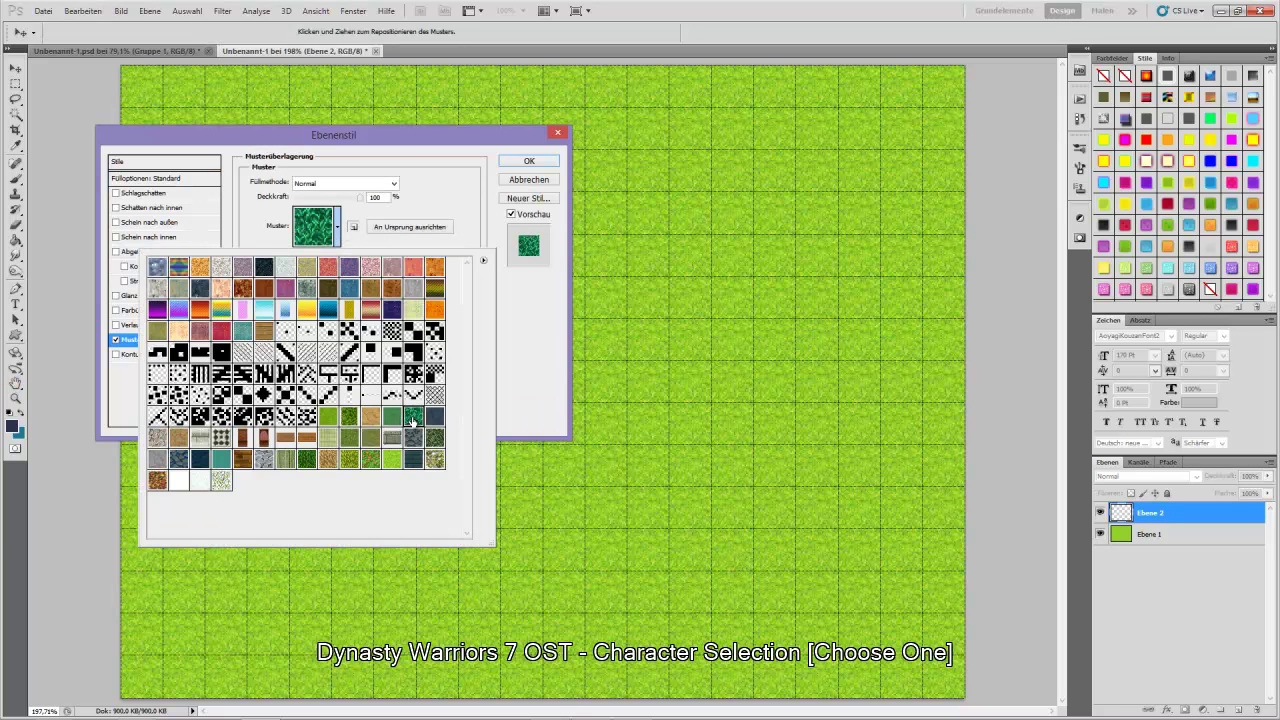
pyautogui.click(540, 376)
# - Add a Color Overlay to Ebene 2 with the blend mode Farbton and the grass green 7dc325 sampled from the canvas
pyautogui.click(138, 326)
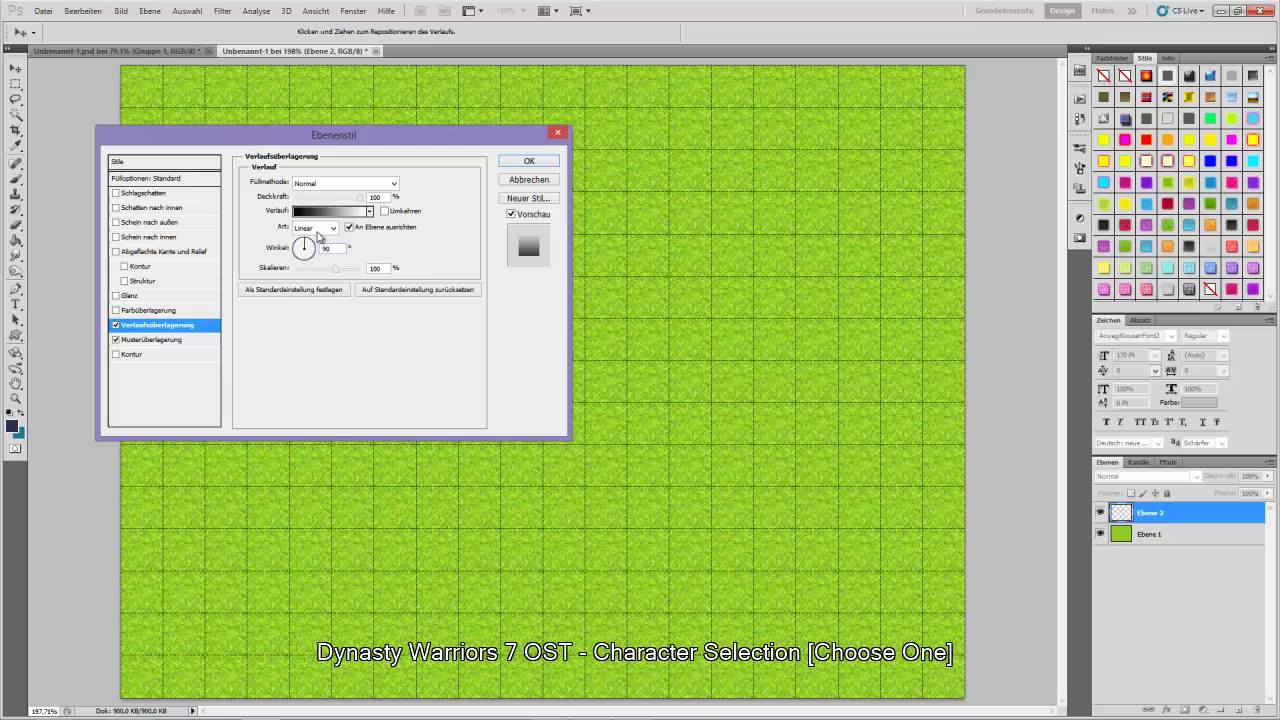
pyautogui.click(151, 311)
pyautogui.click(116, 325)
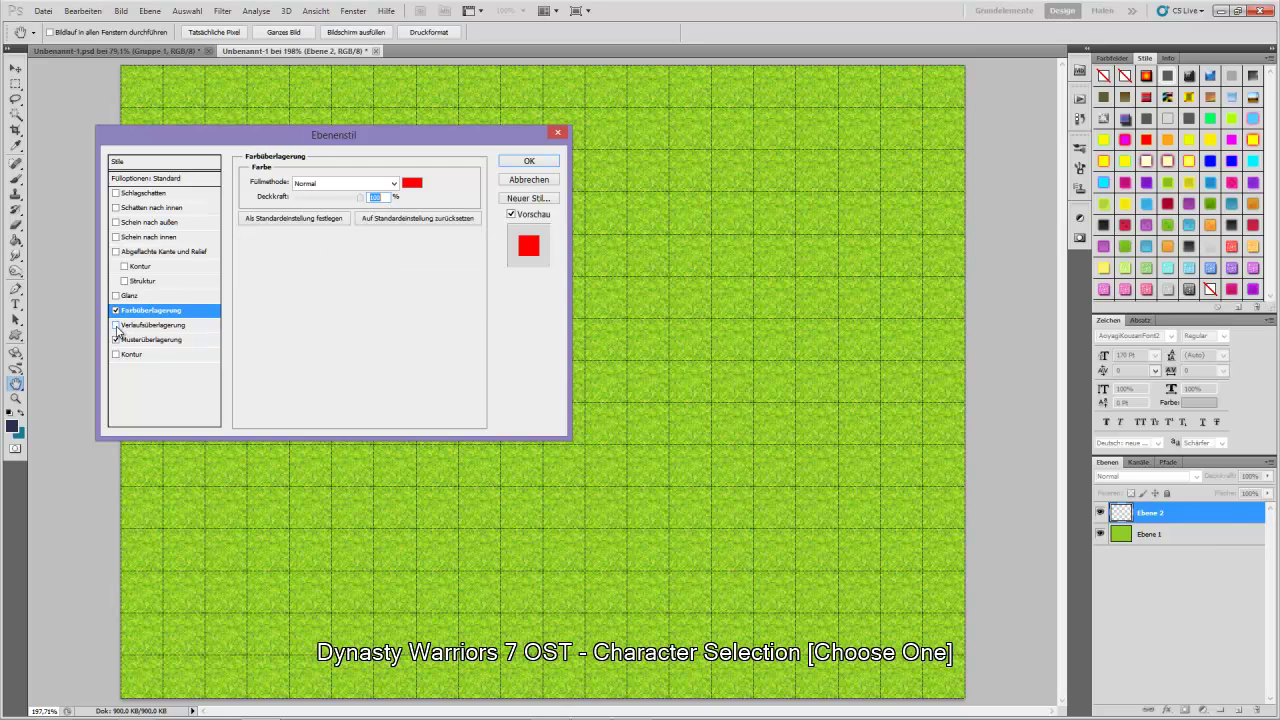
pyautogui.click(395, 185)
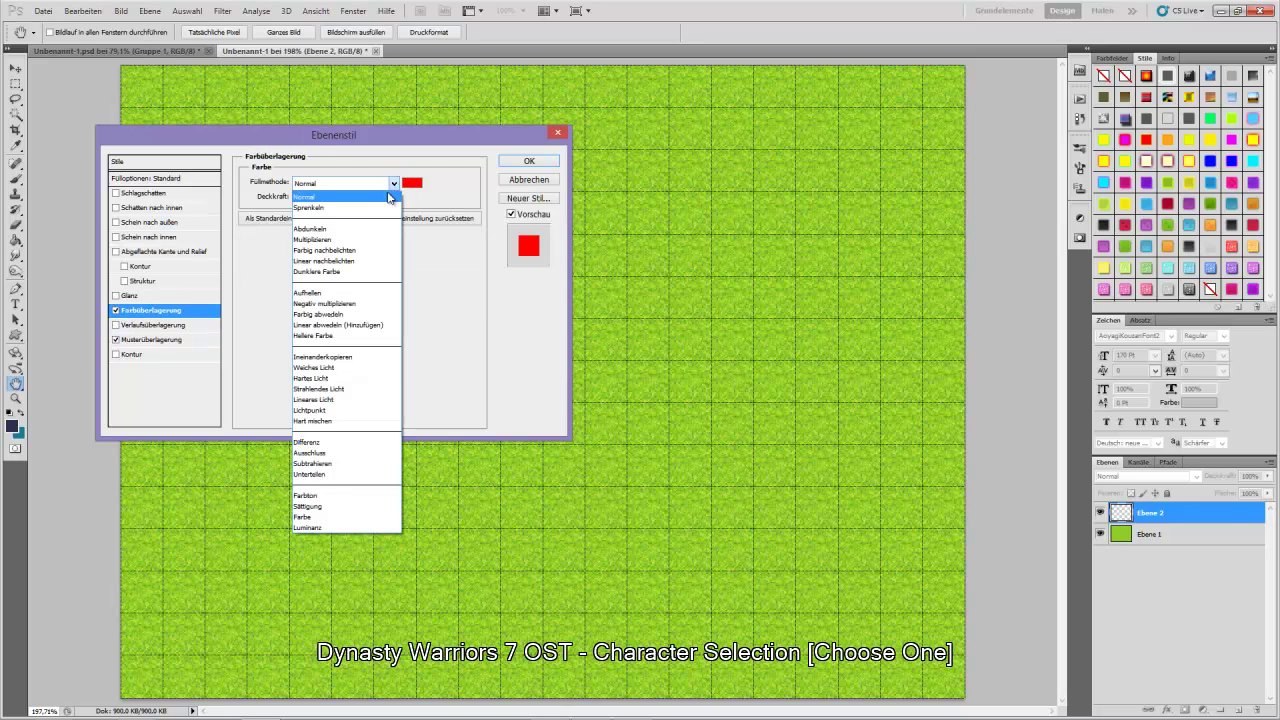
pyautogui.click(312, 494)
pyautogui.click(412, 182)
pyautogui.click(312, 531)
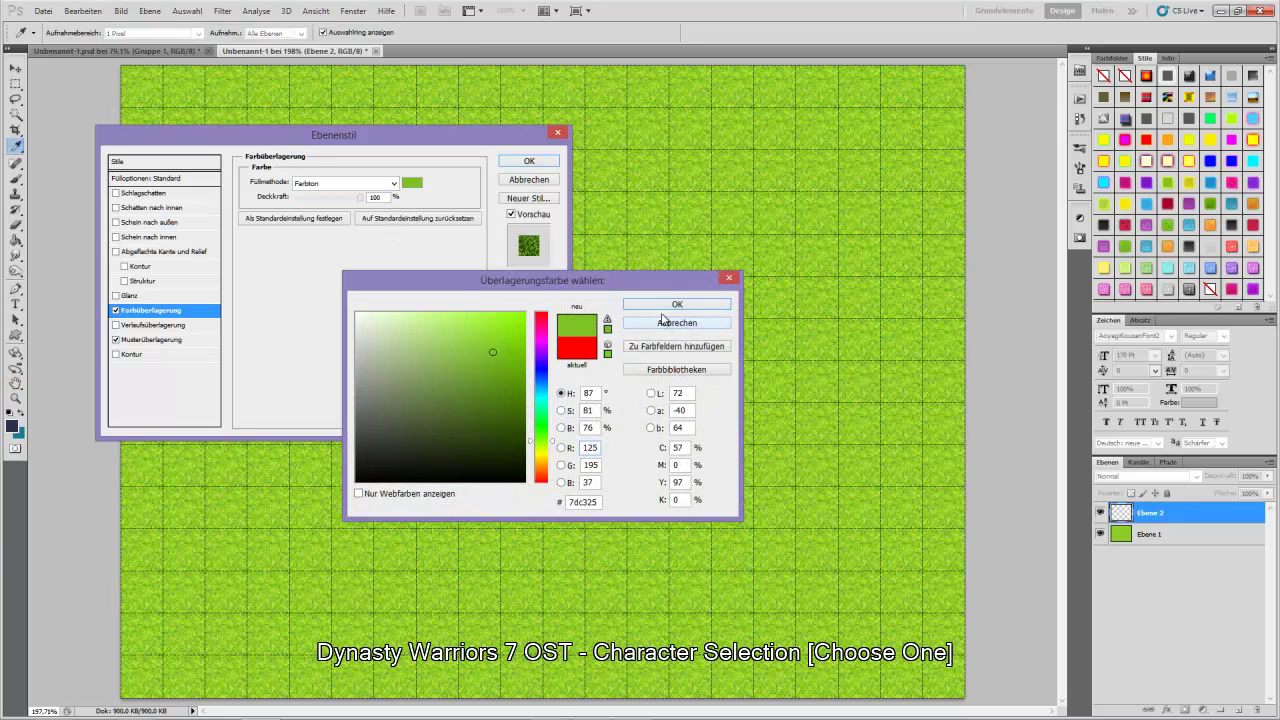
pyautogui.click(685, 304)
pyautogui.click(529, 161)
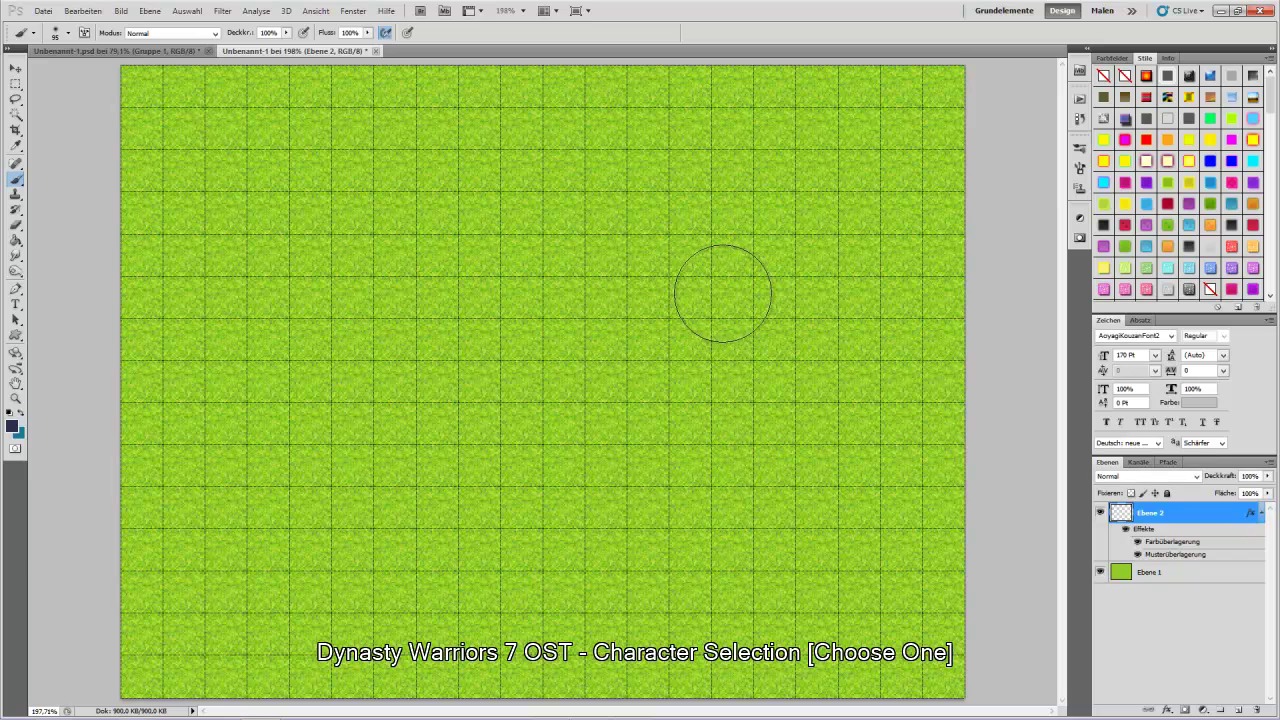
# - Paint patches of darker tall grass on Ebene 2 along the upper corners, the upper edge and the lower-left corner of the map
pyautogui.moveTo(943, 63)
pyautogui.mouseDown()
pyautogui.moveTo(913, 106)
pyautogui.moveTo(953, 185)
pyautogui.moveTo(968, 273)
pyautogui.moveTo(935, 320)
pyautogui.mouseUp()
pyautogui.moveTo(857, 63); pyautogui.dragTo(786, 100)
pyautogui.moveTo(107, 589)
pyautogui.mouseDown()
pyautogui.moveTo(134, 617)
pyautogui.moveTo(95, 672)
pyautogui.moveTo(224, 697)
pyautogui.moveTo(339, 669)
pyautogui.moveTo(355, 715)
pyautogui.moveTo(465, 702)
pyautogui.mouseUp()
pyautogui.moveTo(100, 480)
pyautogui.mouseDown()
pyautogui.moveTo(94, 414)
pyautogui.moveTo(114, 557)
pyautogui.moveTo(463, 623)
pyautogui.moveTo(500, 614)
pyautogui.moveTo(508, 686)
pyautogui.moveTo(553, 690)
pyautogui.mouseUp()
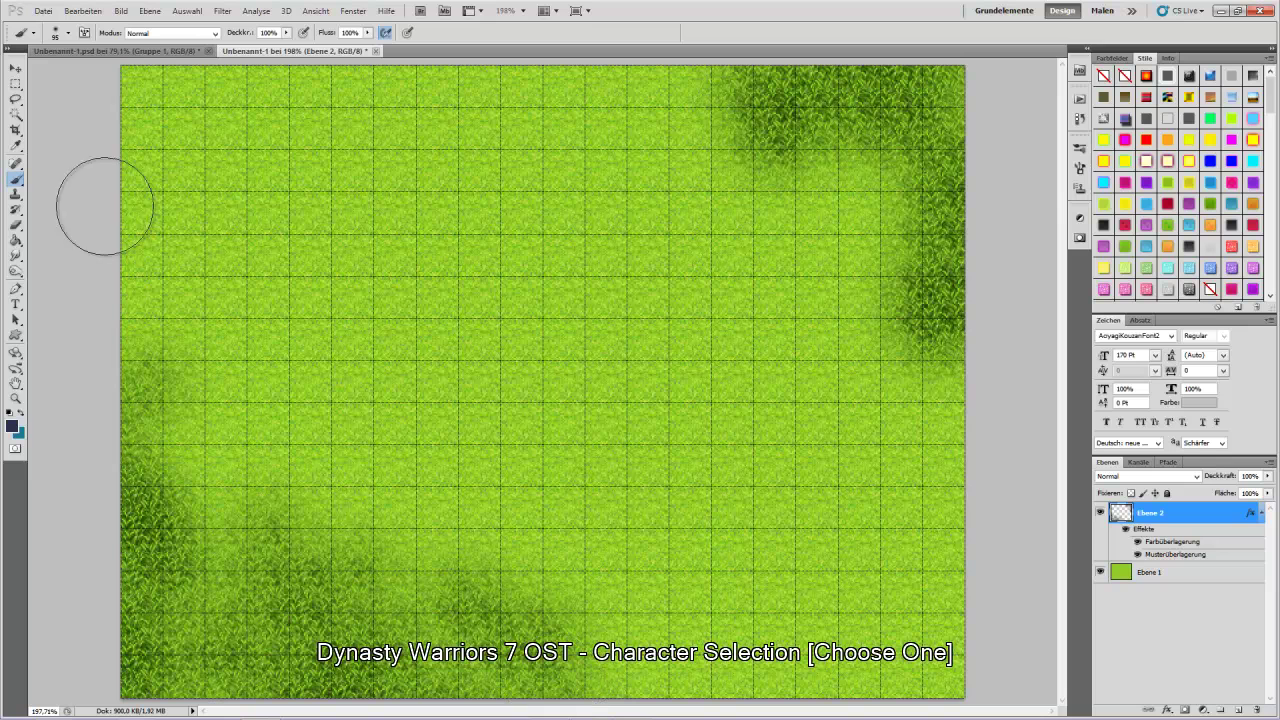
pyautogui.moveTo(190, 125)
pyautogui.mouseDown()
pyautogui.moveTo(130, 70)
pyautogui.moveTo(329, 86)
pyautogui.mouseUp()
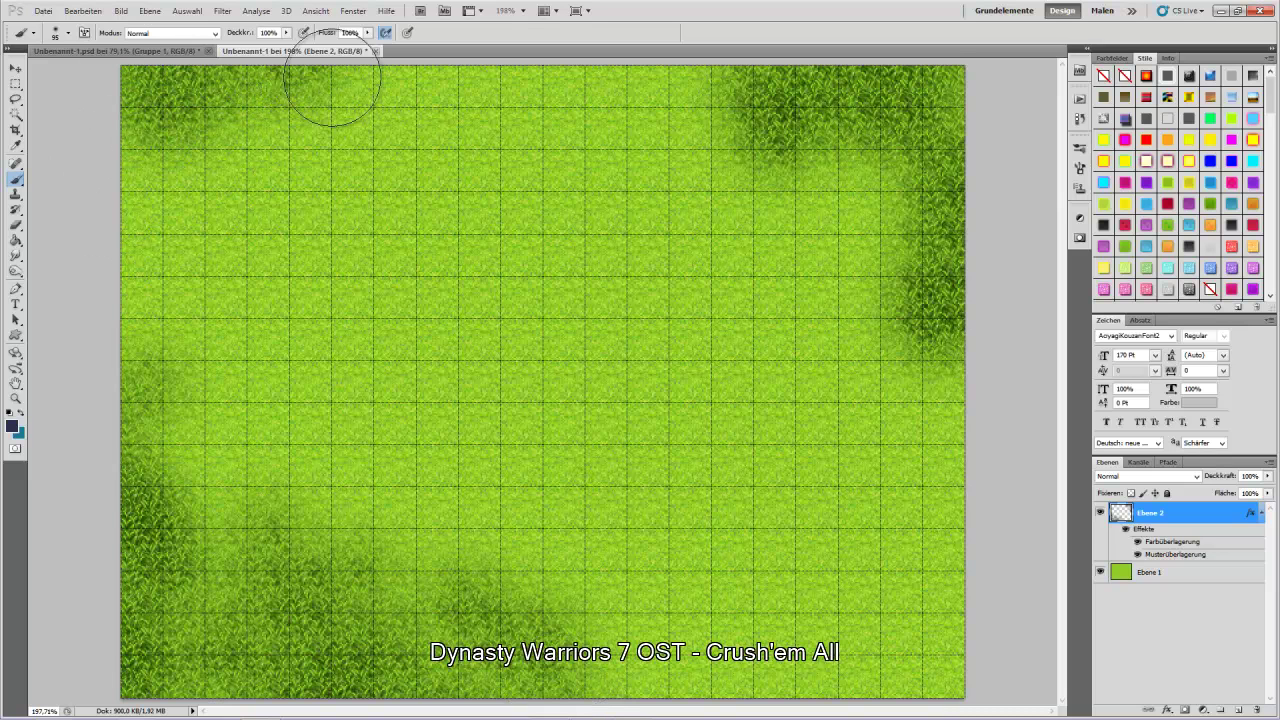
pyautogui.moveTo(731, 112)
pyautogui.mouseDown()
pyautogui.moveTo(690, 122)
pyautogui.moveTo(623, 86)
pyautogui.mouseUp()
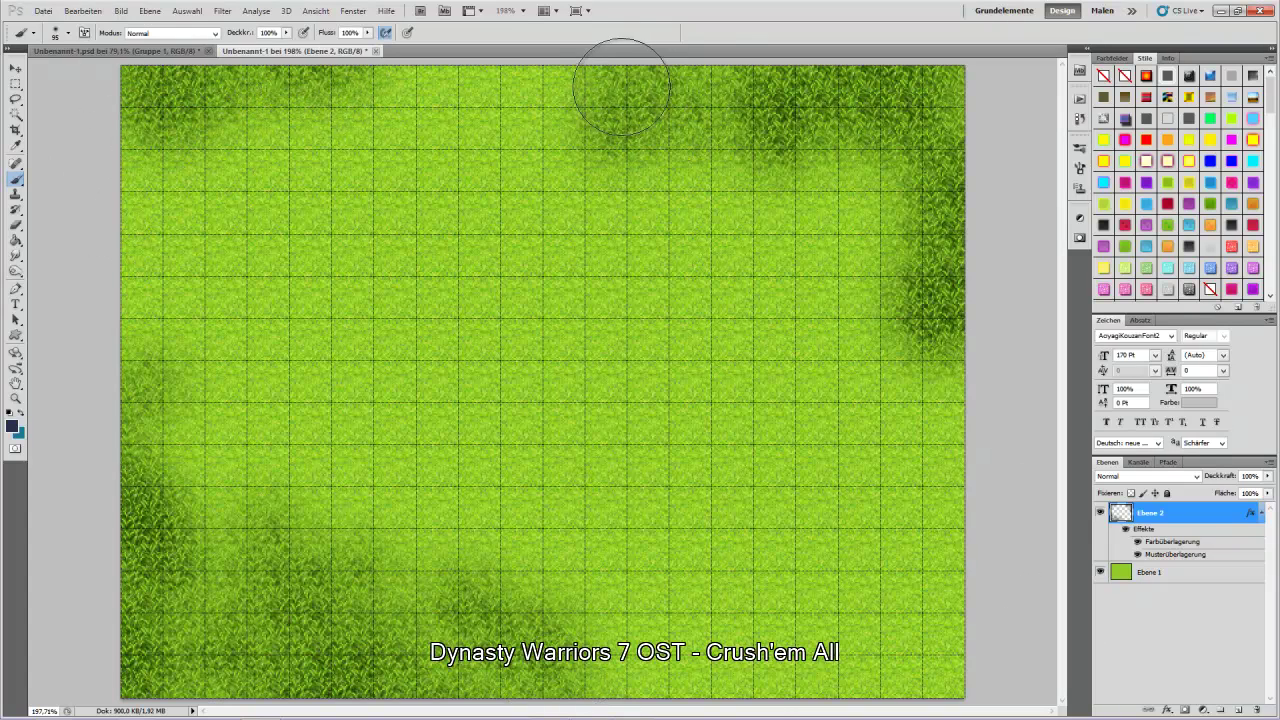
# - Paint additional darker grass patches on Ebene 2 at the map's middle-left and lower centre, finishing with the Move tool active
pyautogui.moveTo(214, 429)
pyautogui.mouseDown()
pyautogui.moveTo(251, 414)
pyautogui.moveTo(290, 430)
pyautogui.mouseUp()
pyautogui.moveTo(515, 480)
pyautogui.mouseDown()
pyautogui.moveTo(589, 600)
pyautogui.moveTo(390, 600)
pyautogui.moveTo(486, 680)
pyautogui.mouseUp()
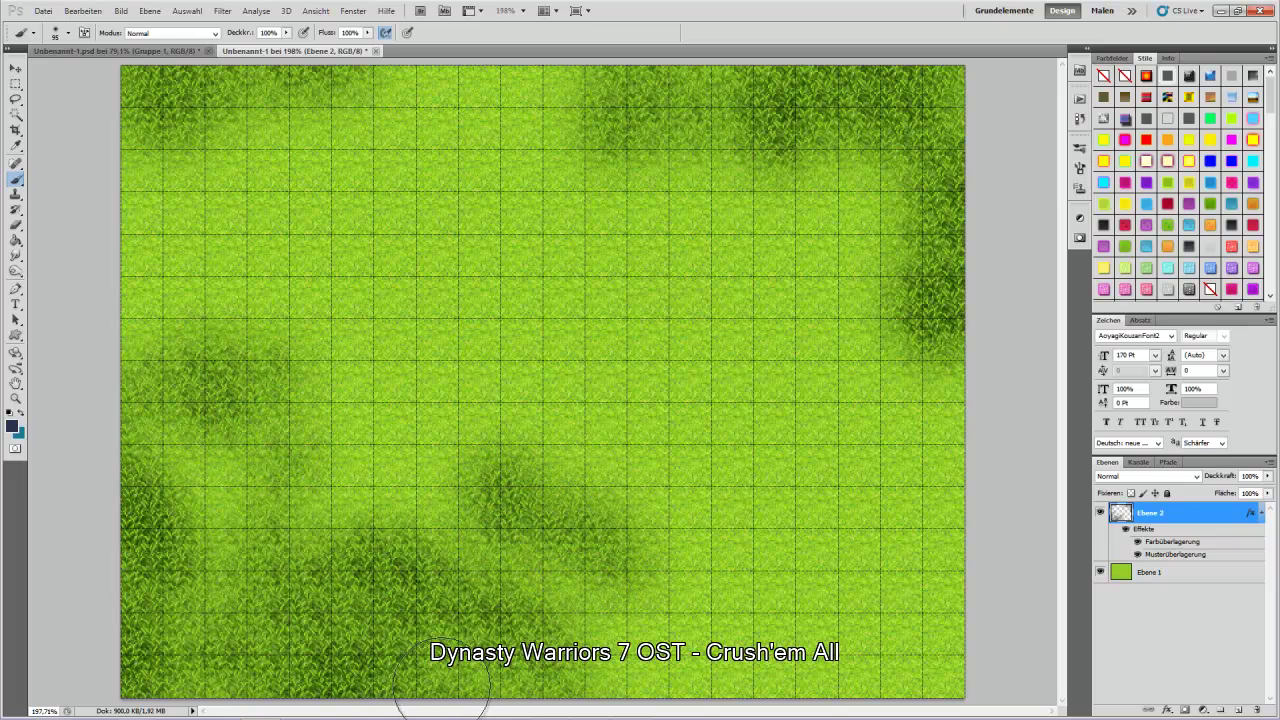
pyautogui.click(15, 68)
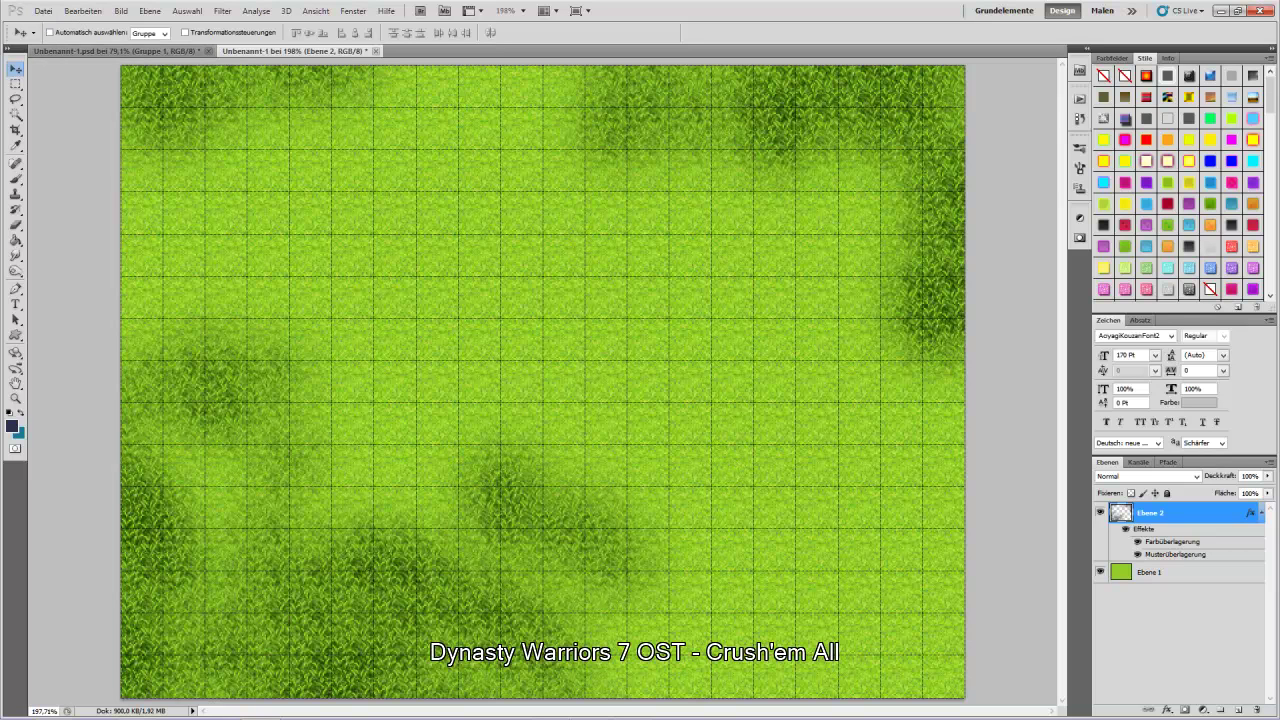
# - Open the cherry tree image RPG_VX_Ace_Map_Sakura_1 from the Venere folder inside Tilesets in Adobe Photoshop CS5
pyautogui.moveTo(143, 711)
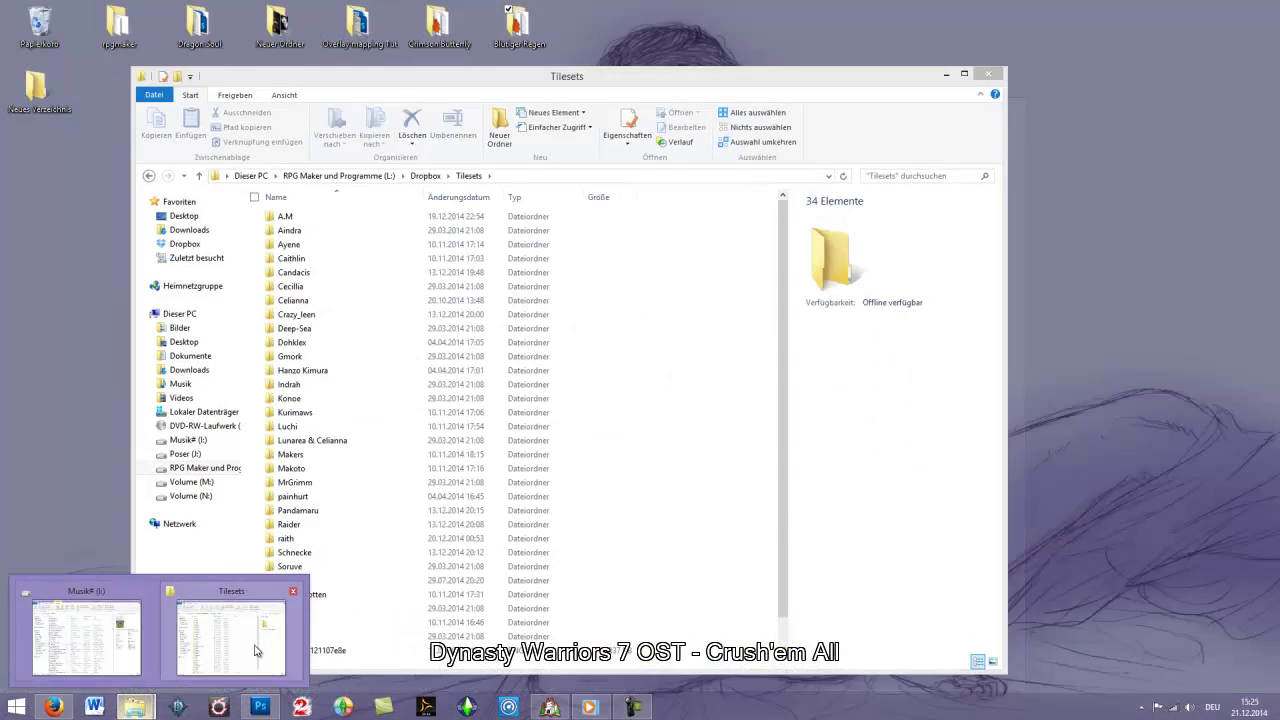
pyautogui.click(230, 636)
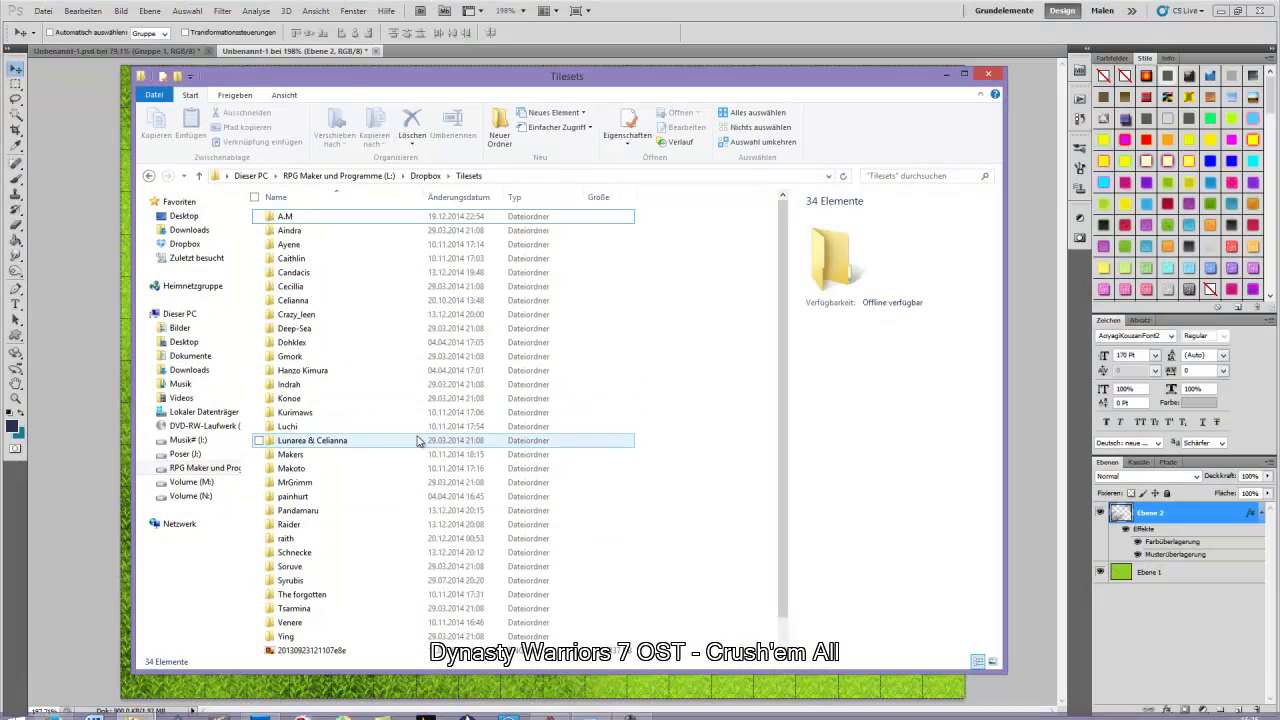
pyautogui.click(420, 440)
pyautogui.scroll(-1, 425, 445)
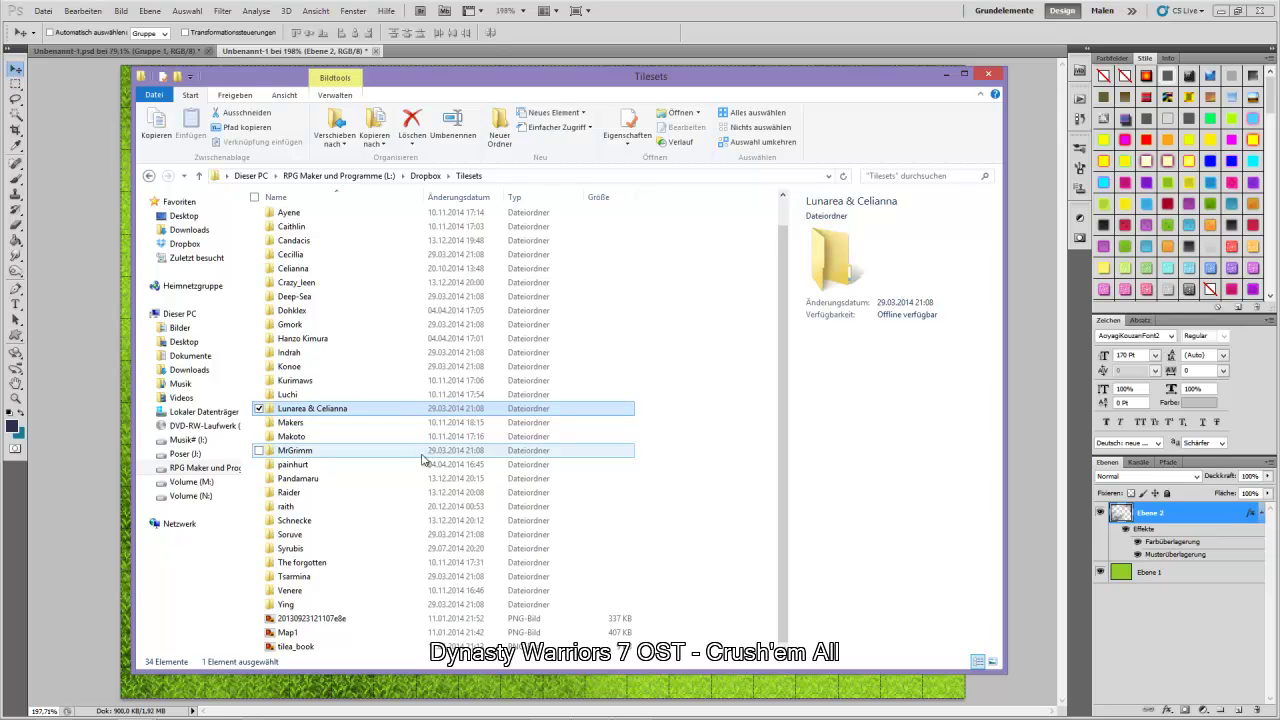
pyautogui.doubleClick(360, 590)
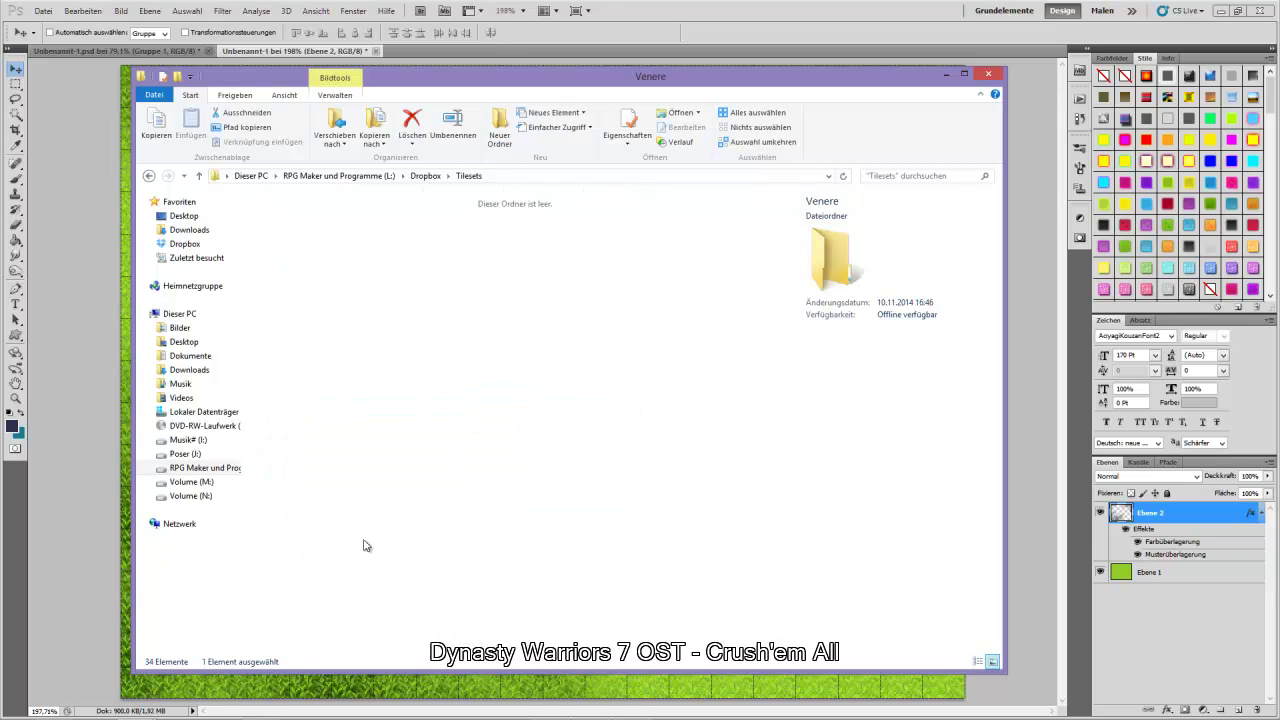
pyautogui.click(362, 256)
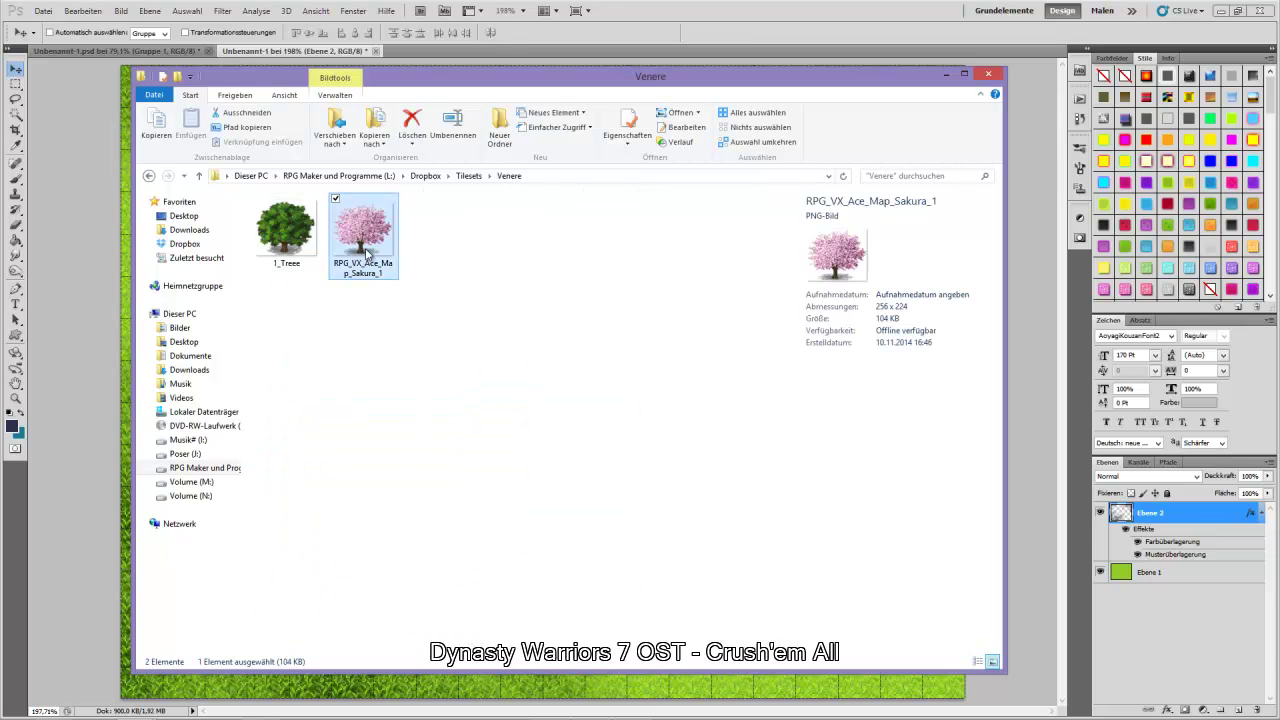
pyautogui.doubleClick(360, 246)
pyautogui.rightClick(362, 251)
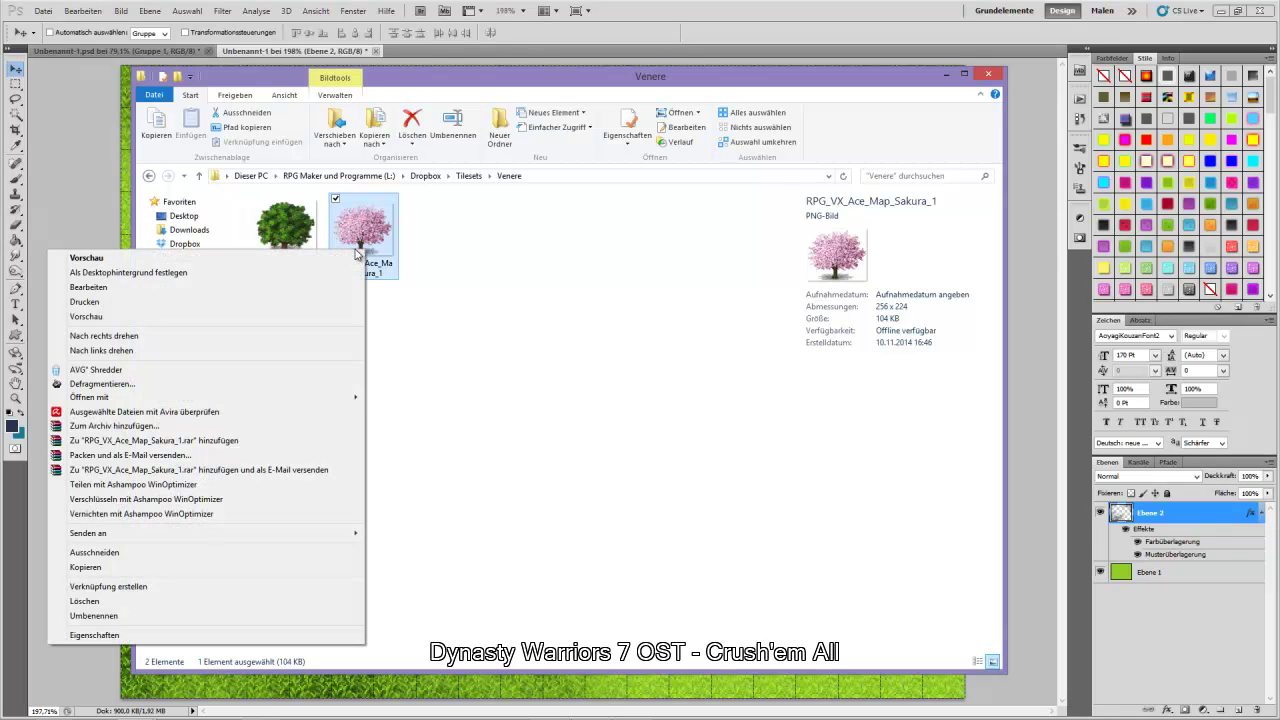
pyautogui.moveTo(249, 401)
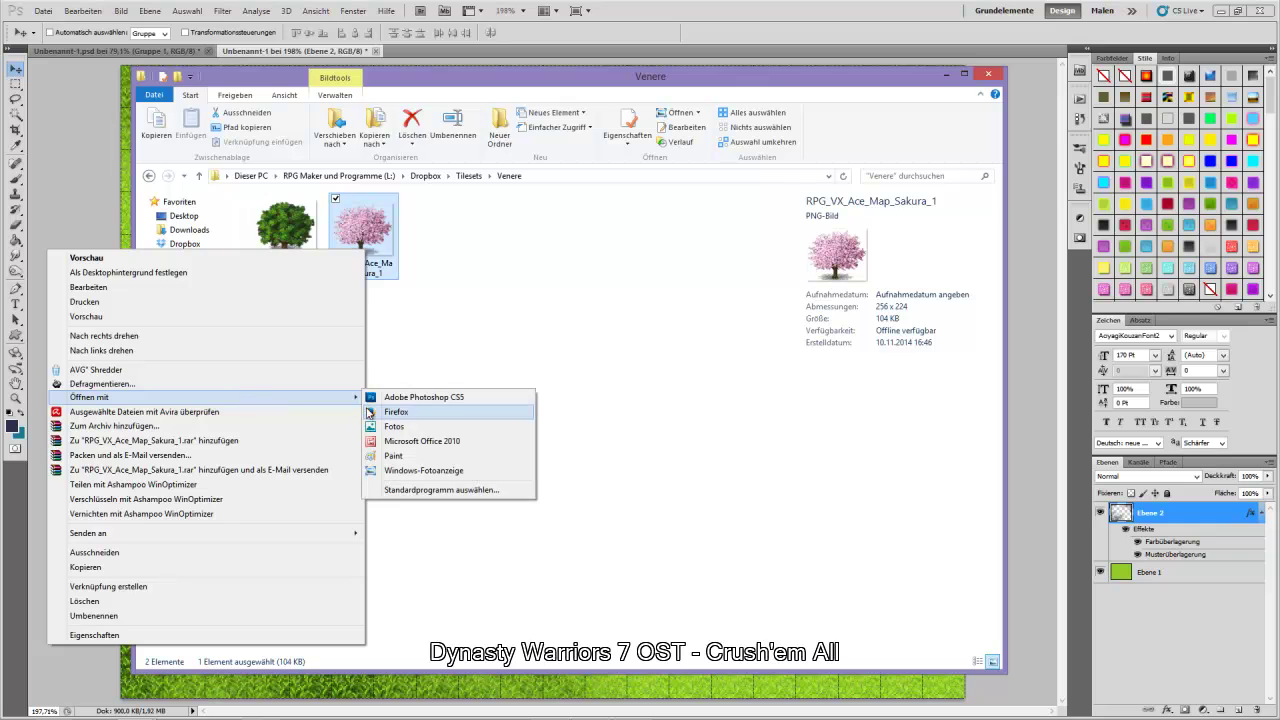
pyautogui.click(400, 398)
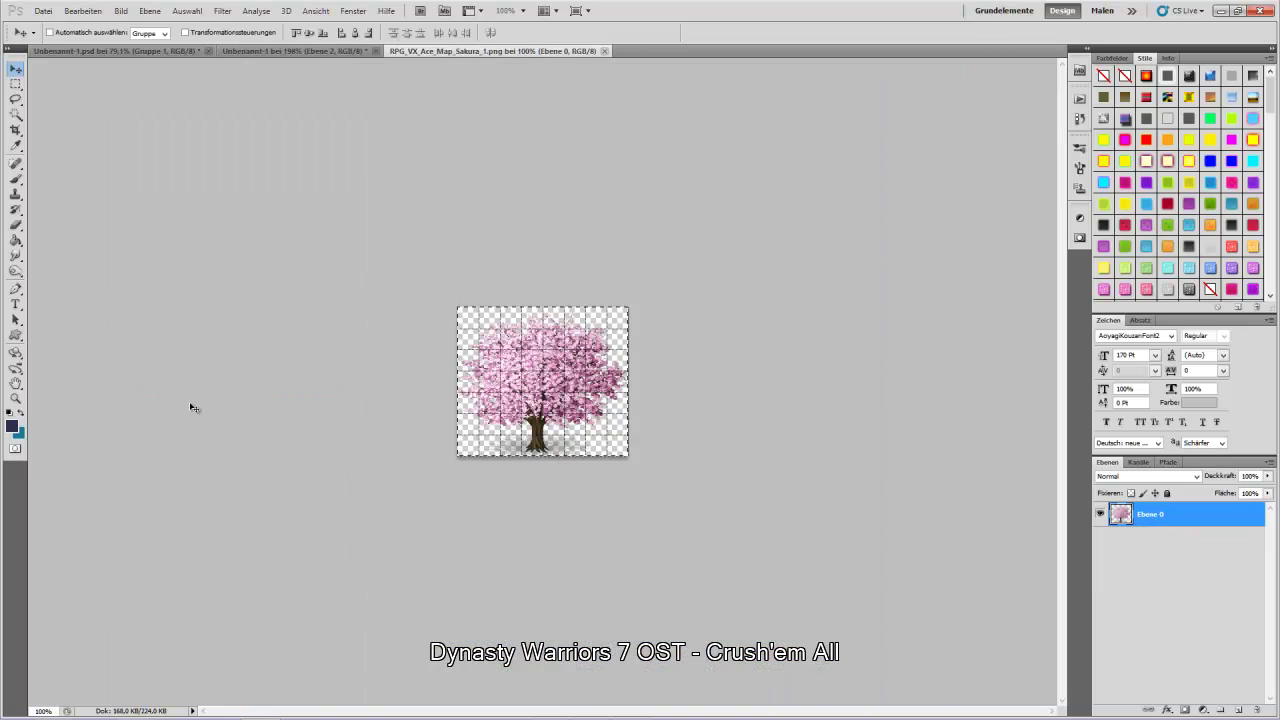
# - Paste the copied cherry tree onto the map as its own layer and position it left of centre in the upper half
pyautogui.click(604, 50)
pyautogui.hotkey('ctrl', 'v')
pyautogui.moveTo(518, 508); pyautogui.dragTo(428, 364)
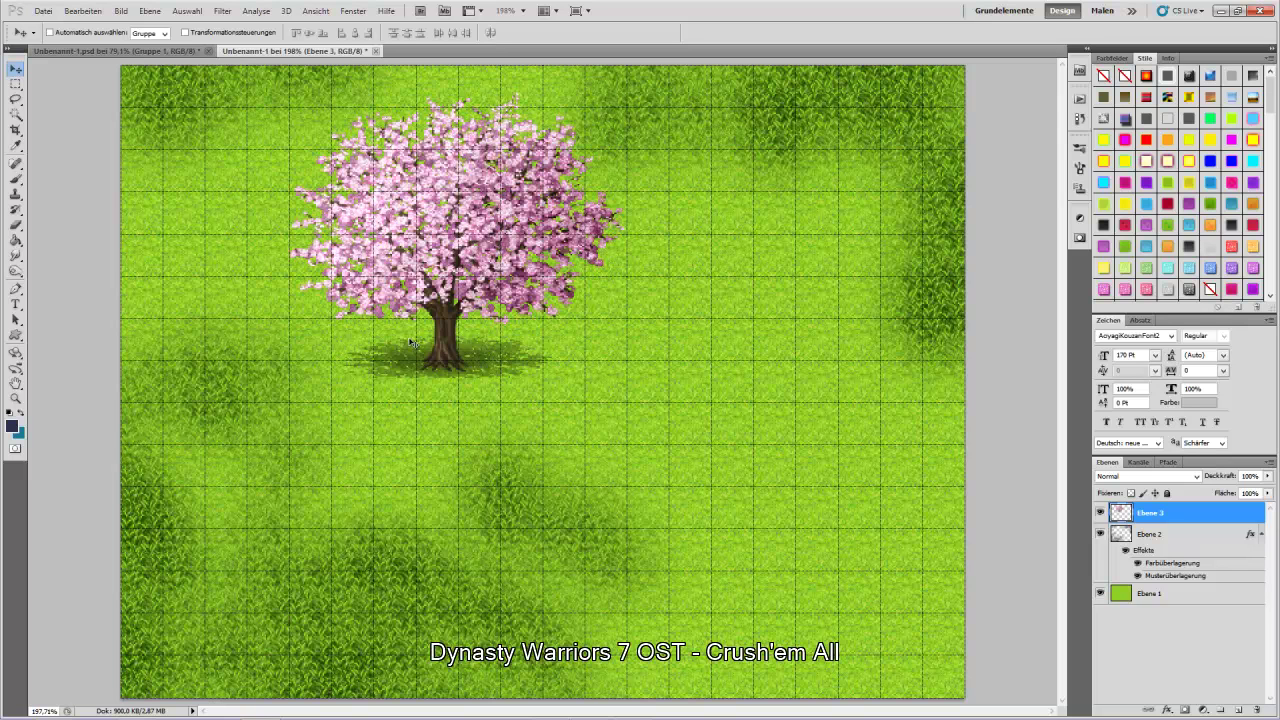
pyautogui.moveTo(438, 364); pyautogui.dragTo(440, 372)
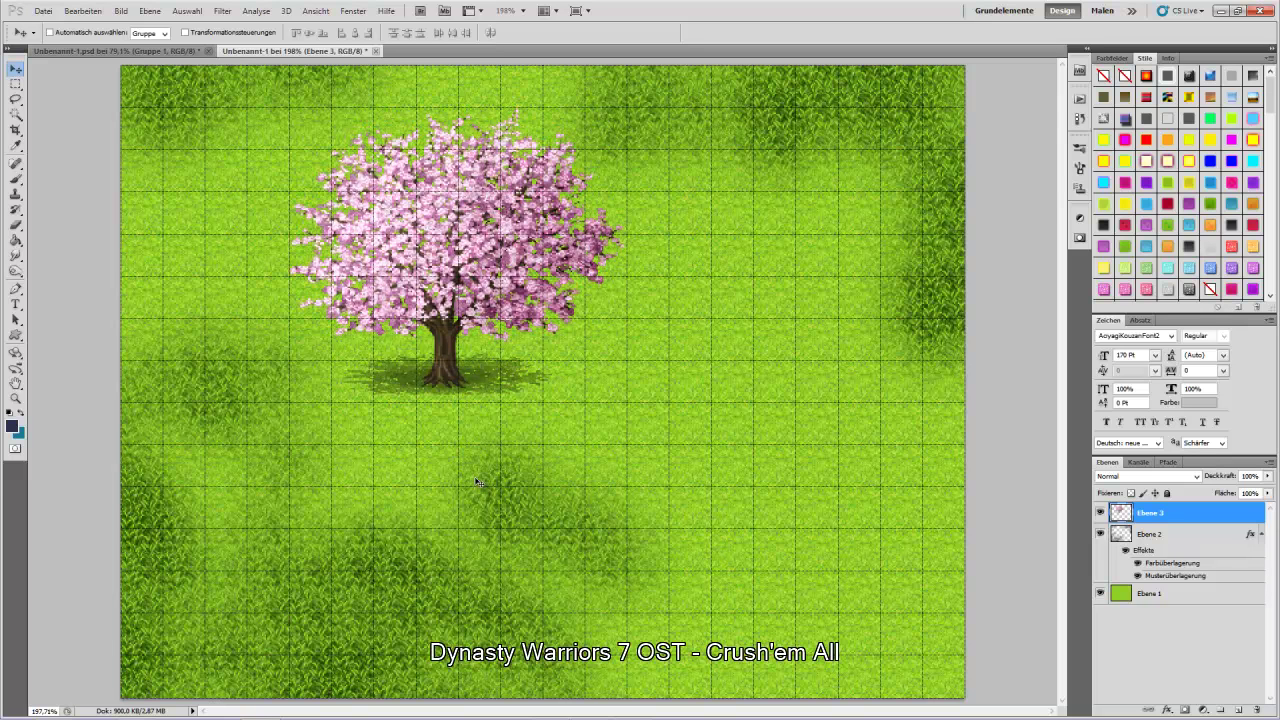
pyautogui.press('Down')
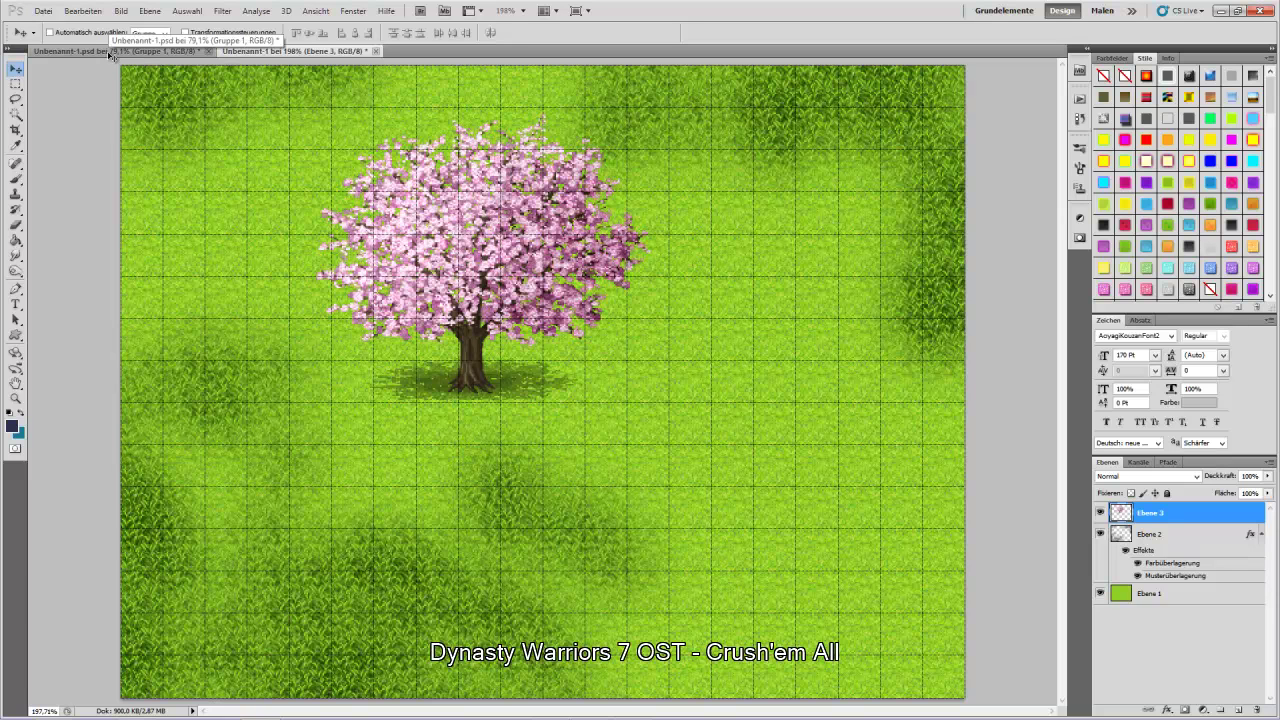
# - Open the flower tileset Hanzo-VSFlowers01 from the Hanzo subfolder of Tilesets in Adobe Photoshop CS5
pyautogui.moveTo(134, 707)
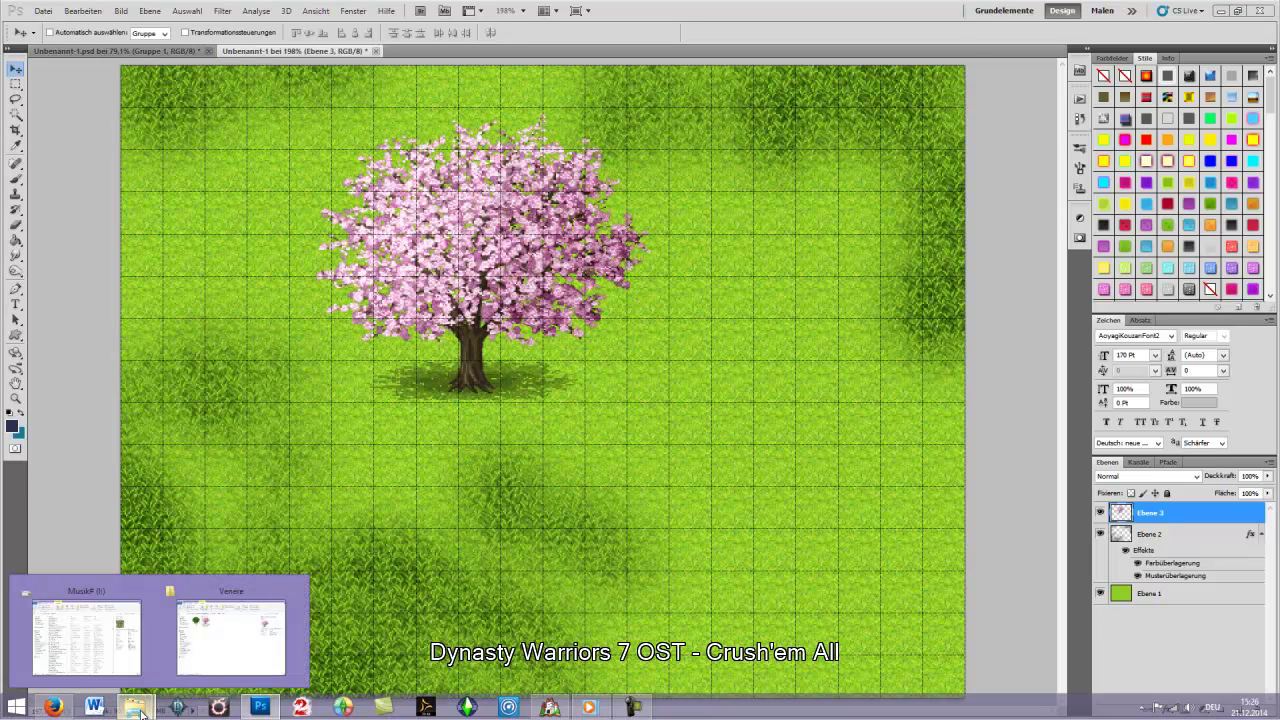
pyautogui.click(260, 657)
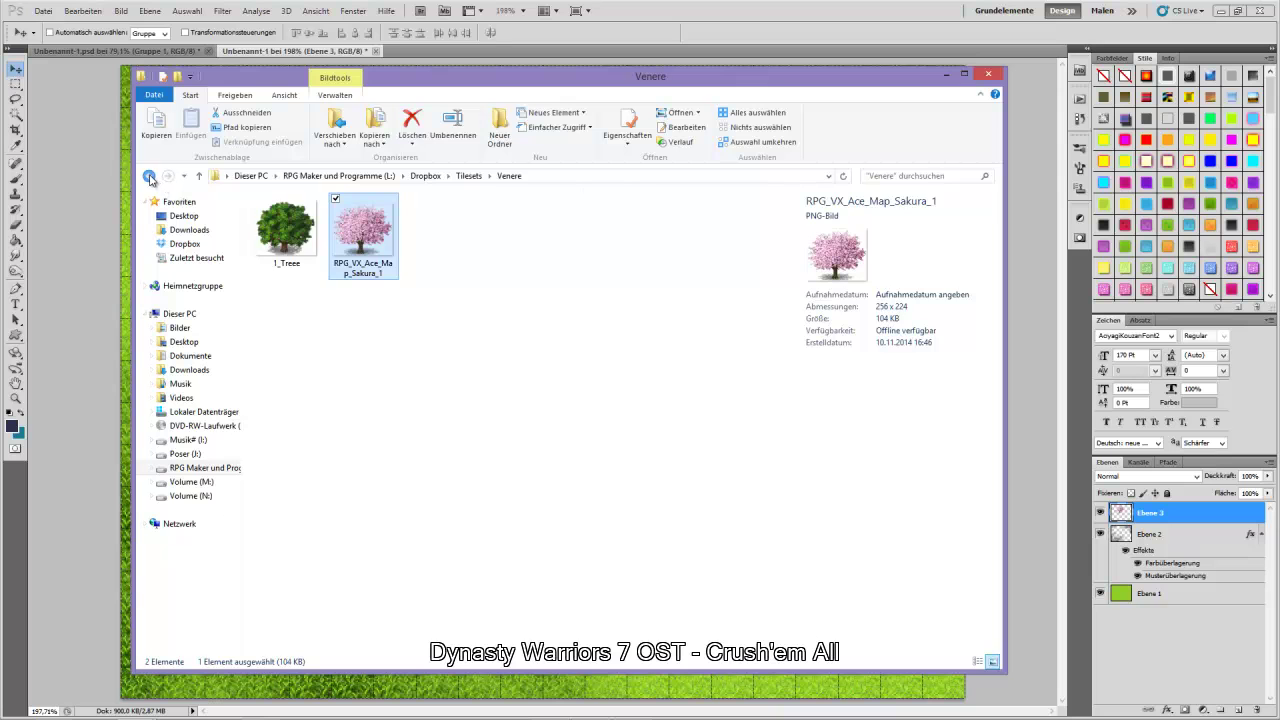
pyautogui.click(149, 176)
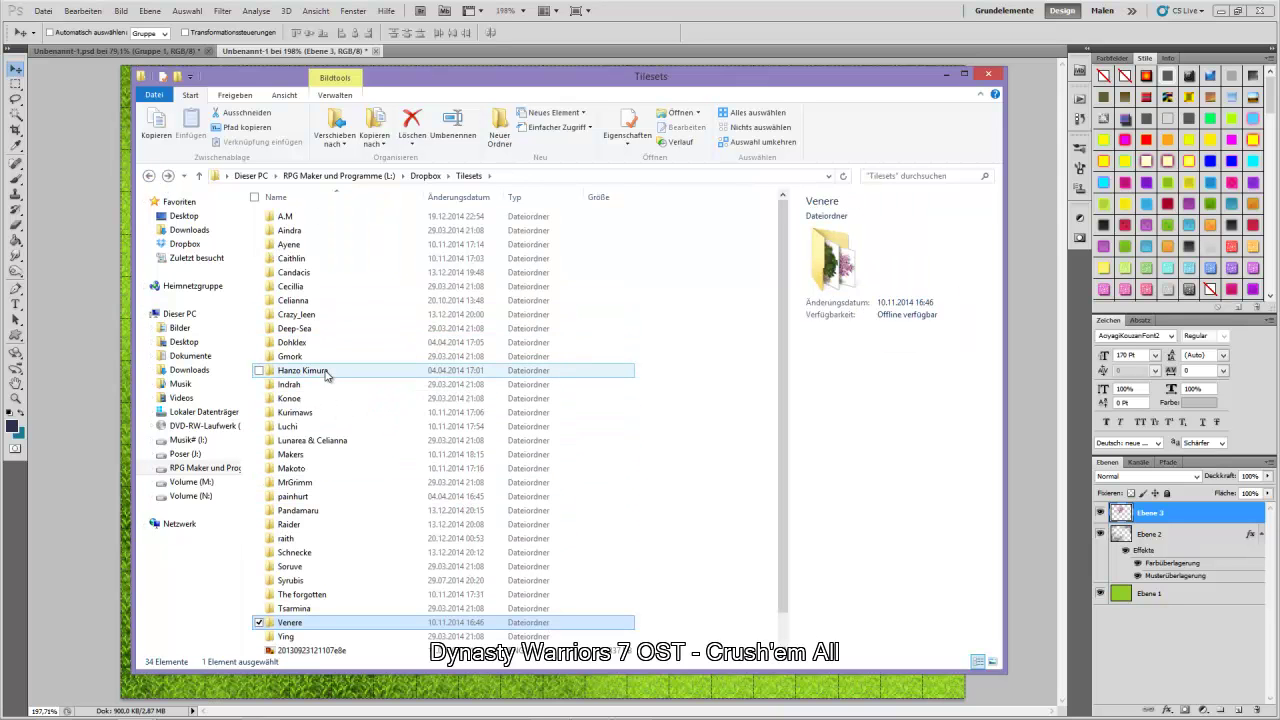
pyautogui.doubleClick(325, 372)
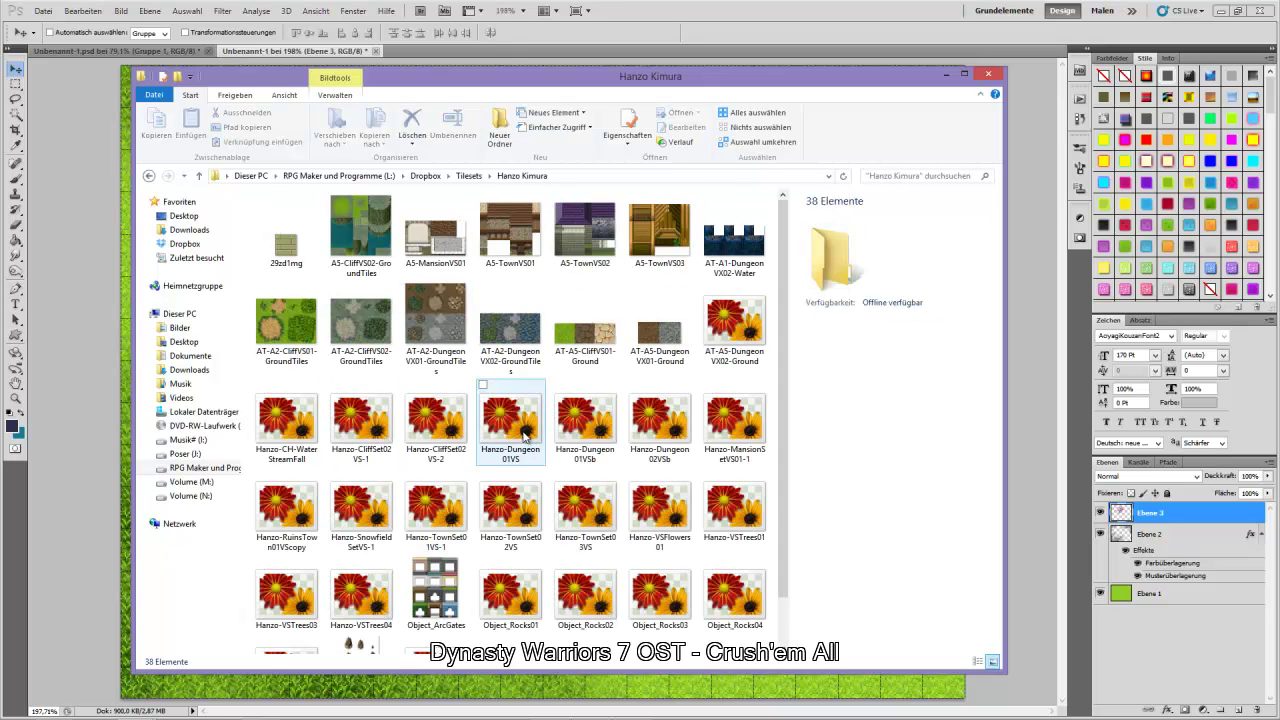
pyautogui.click(465, 408)
pyautogui.scroll(-1, 465, 408)
pyautogui.click(680, 463)
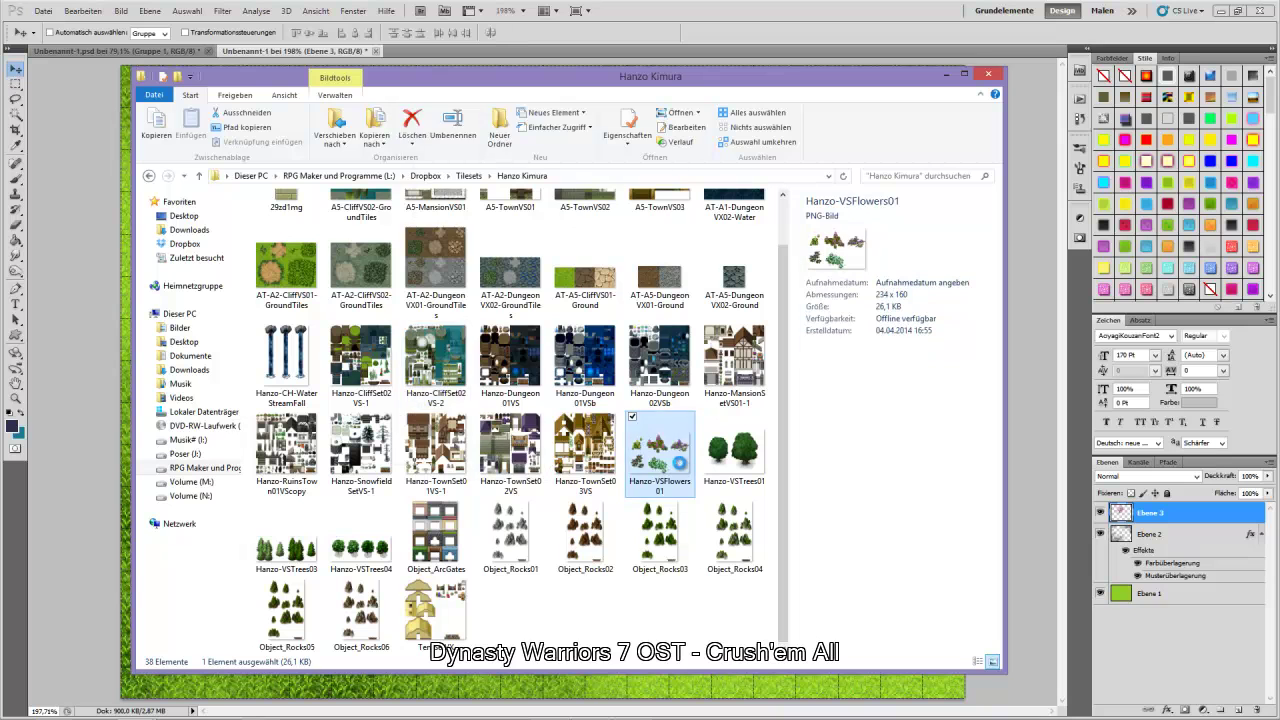
pyautogui.rightClick(680, 463)
pyautogui.moveTo(558, 222)
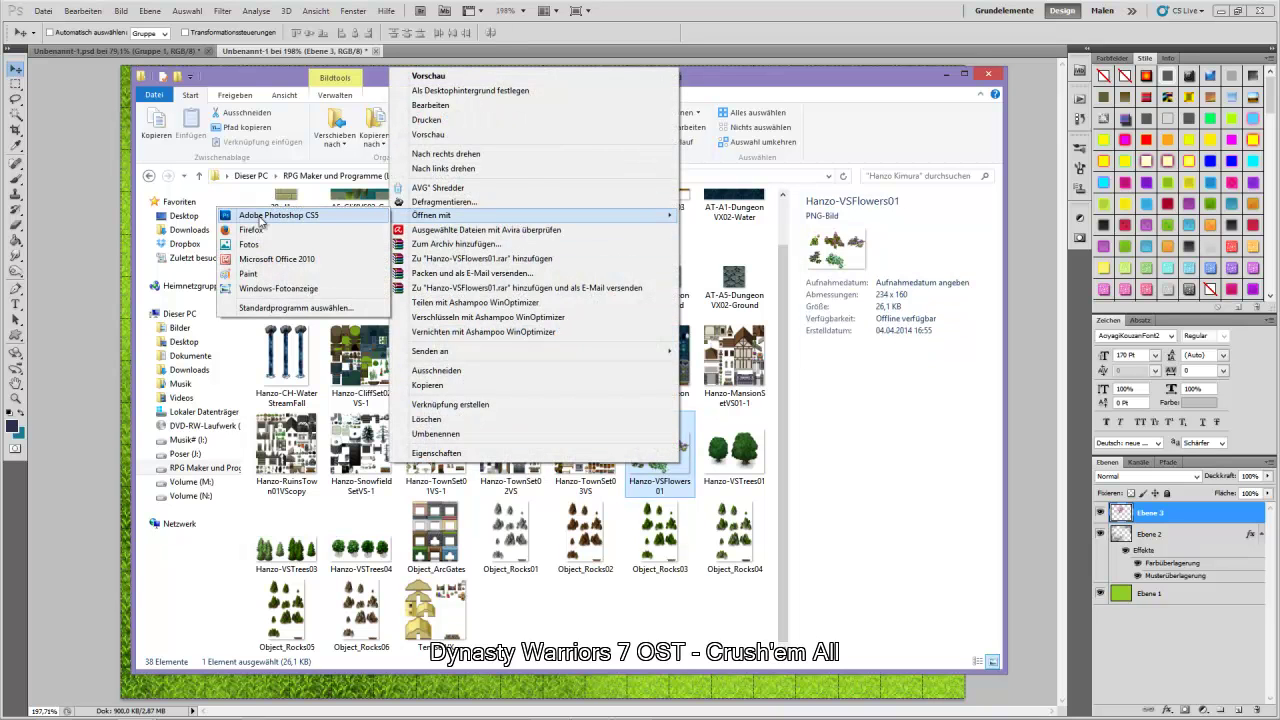
pyautogui.click(262, 222)
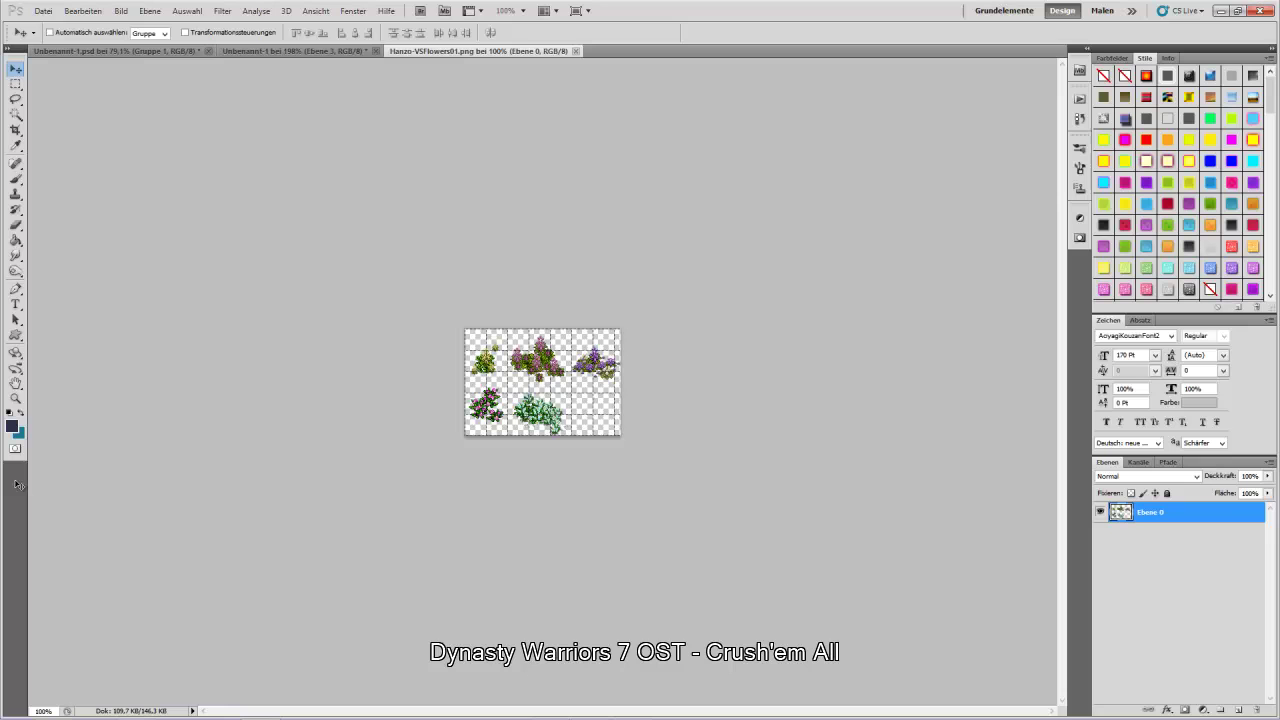
# - Fit the flower tileset to the window and activate the Rectangular Marquee tool
pyautogui.click(15, 398)
pyautogui.rightClick(575, 412)
pyautogui.click(606, 466)
pyautogui.hotkey('ctrl', '0')
pyautogui.click(15, 83)
pyautogui.click(63, 13)
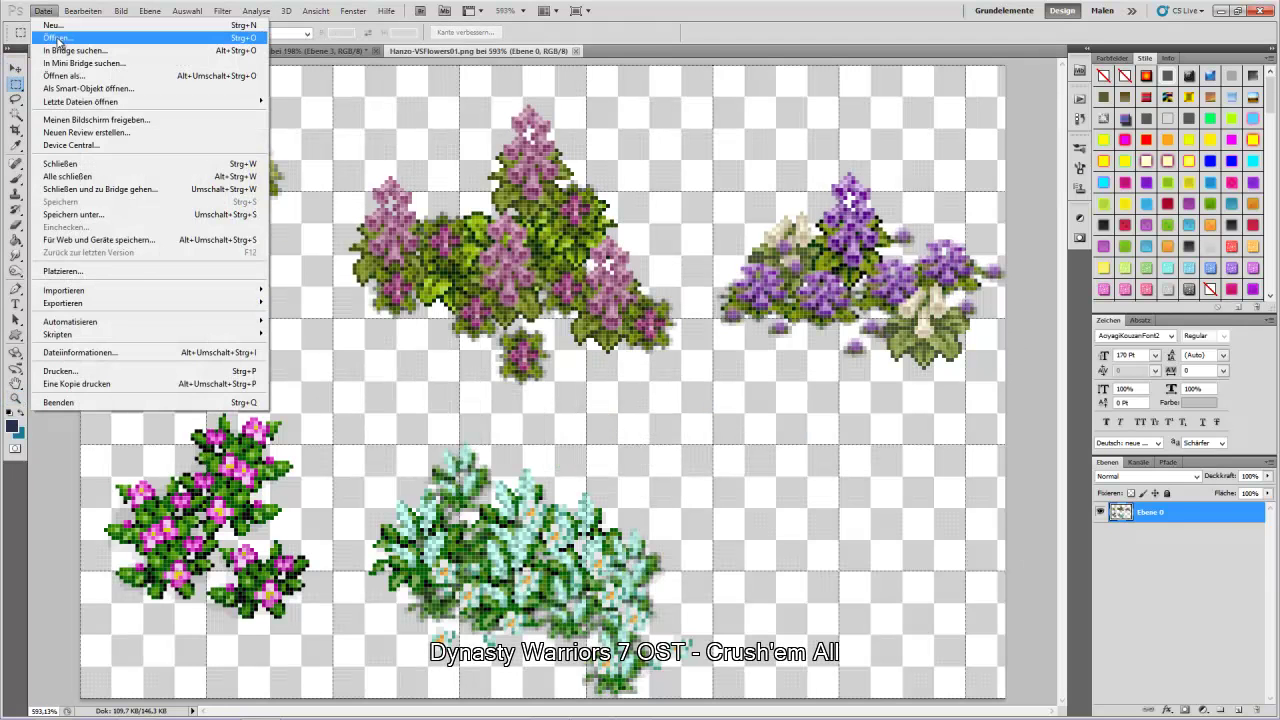
pyautogui.press('Escape')
# - Open the conifer tileset Hanzo-VSTrees03 from the same tileset folder in Adobe Photoshop CS5
pyautogui.moveTo(17, 707)
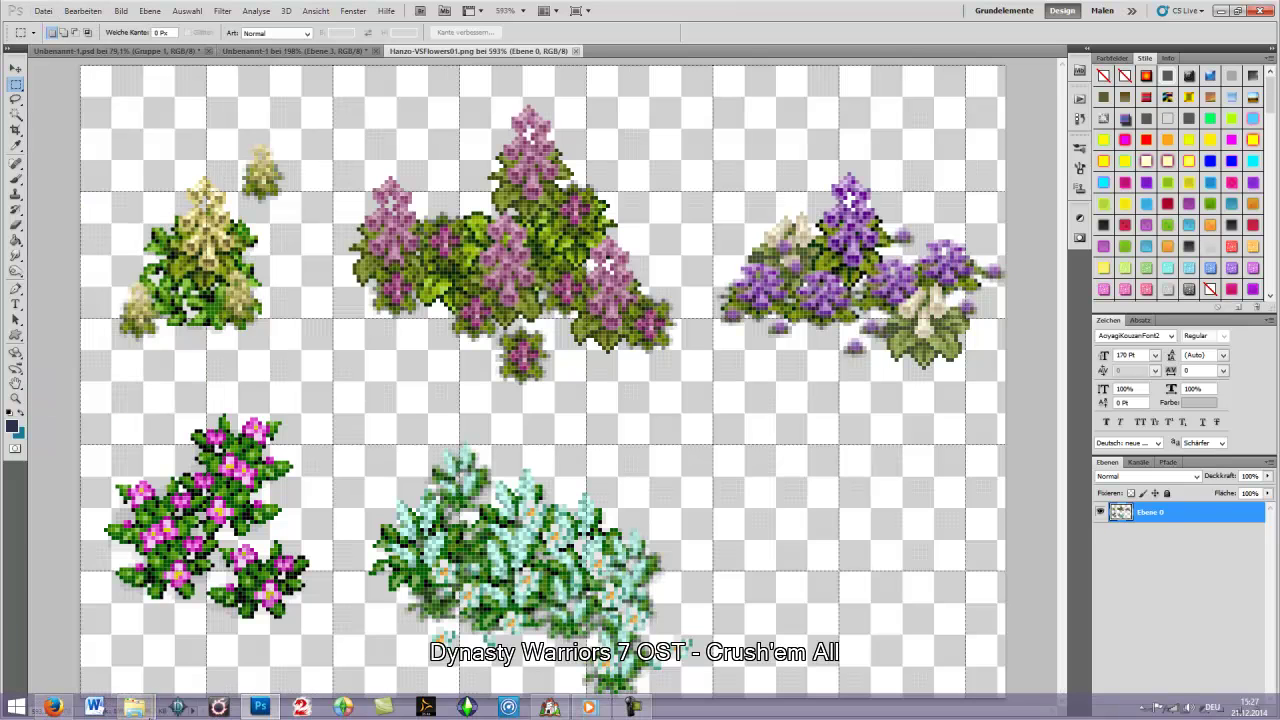
pyautogui.moveTo(135, 707)
pyautogui.click(229, 643)
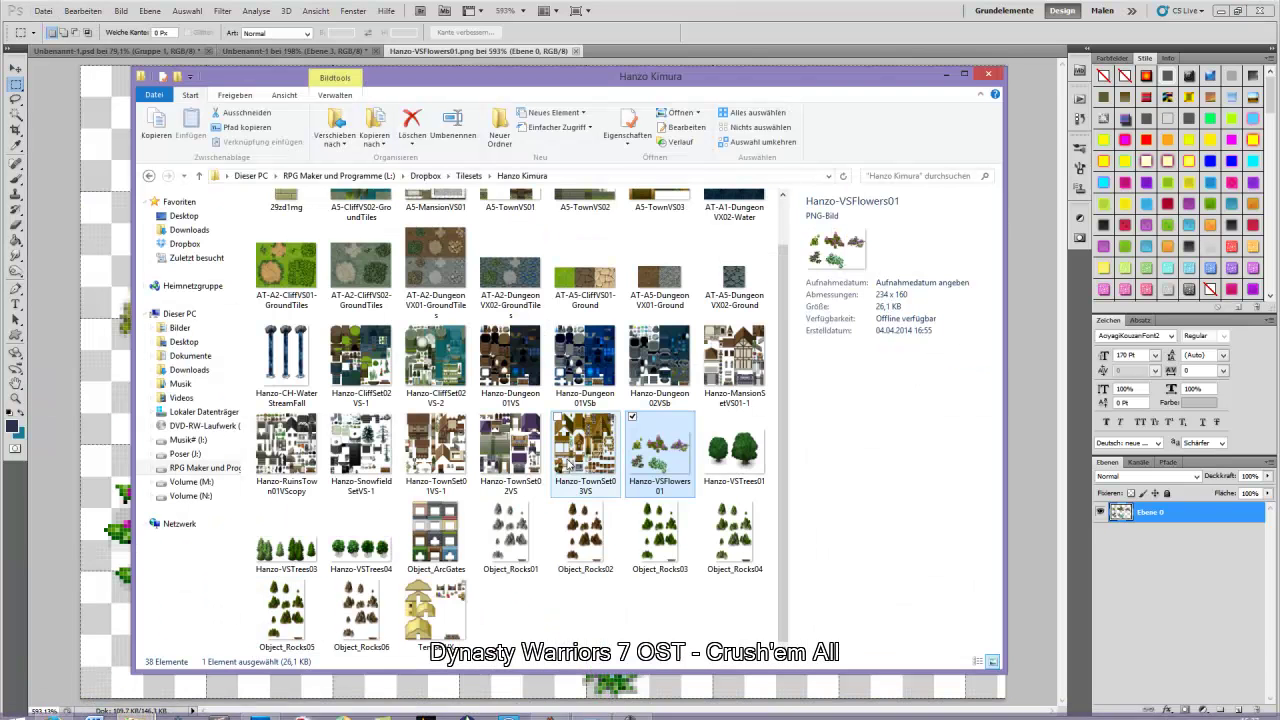
pyautogui.rightClick(285, 550)
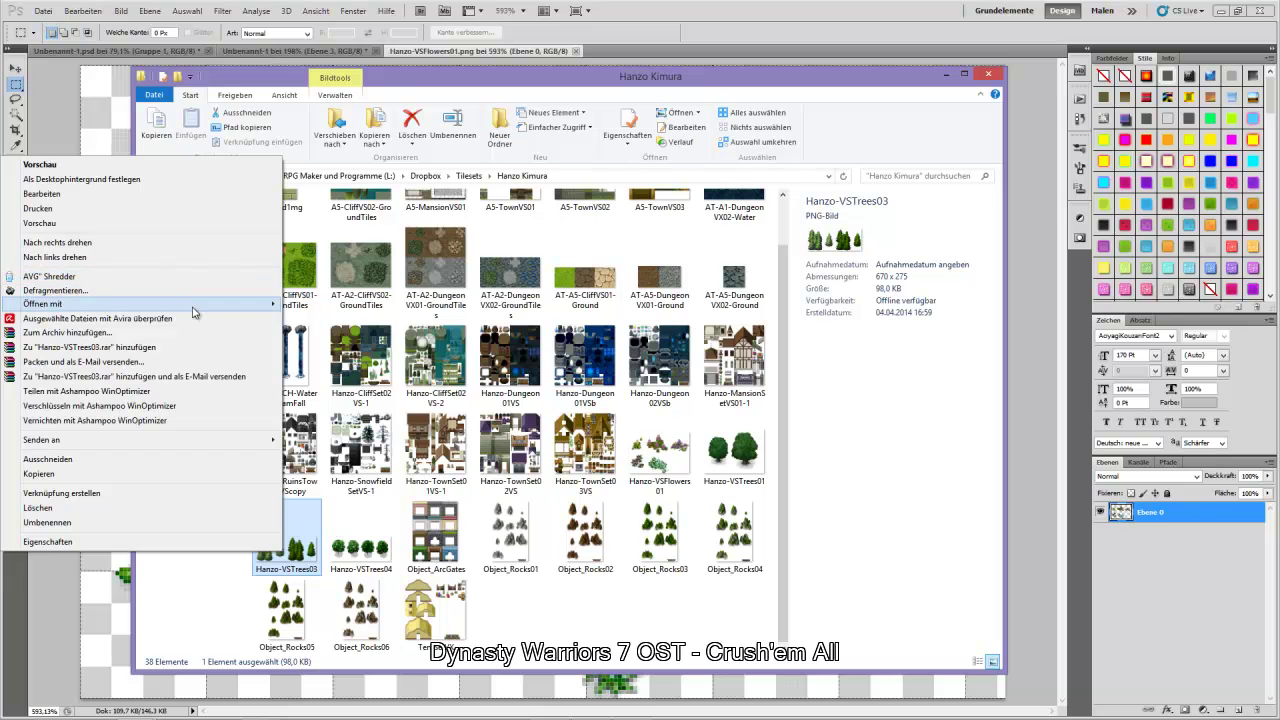
pyautogui.moveTo(265, 304)
pyautogui.click(310, 299)
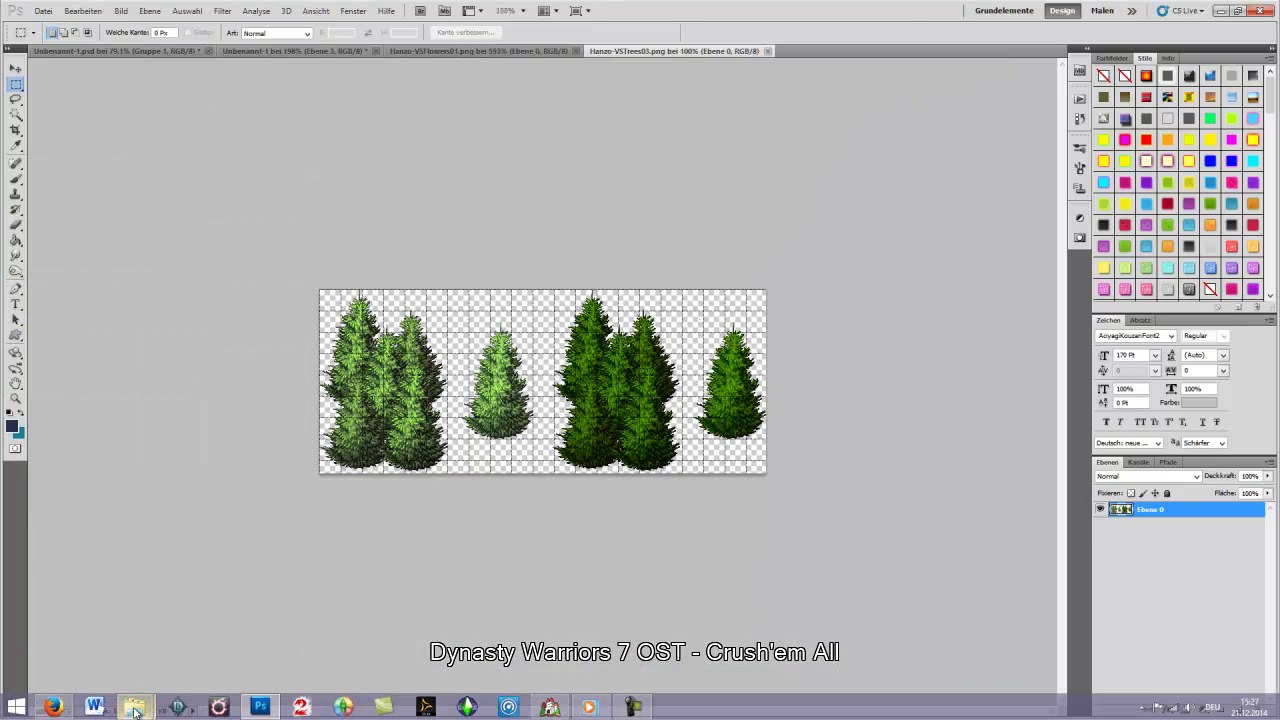
# - Open the nature tileset zgj0 from the Celianna folder inside Tilesets in Adobe Photoshop CS5
pyautogui.moveTo(136, 708)
pyautogui.click(237, 655)
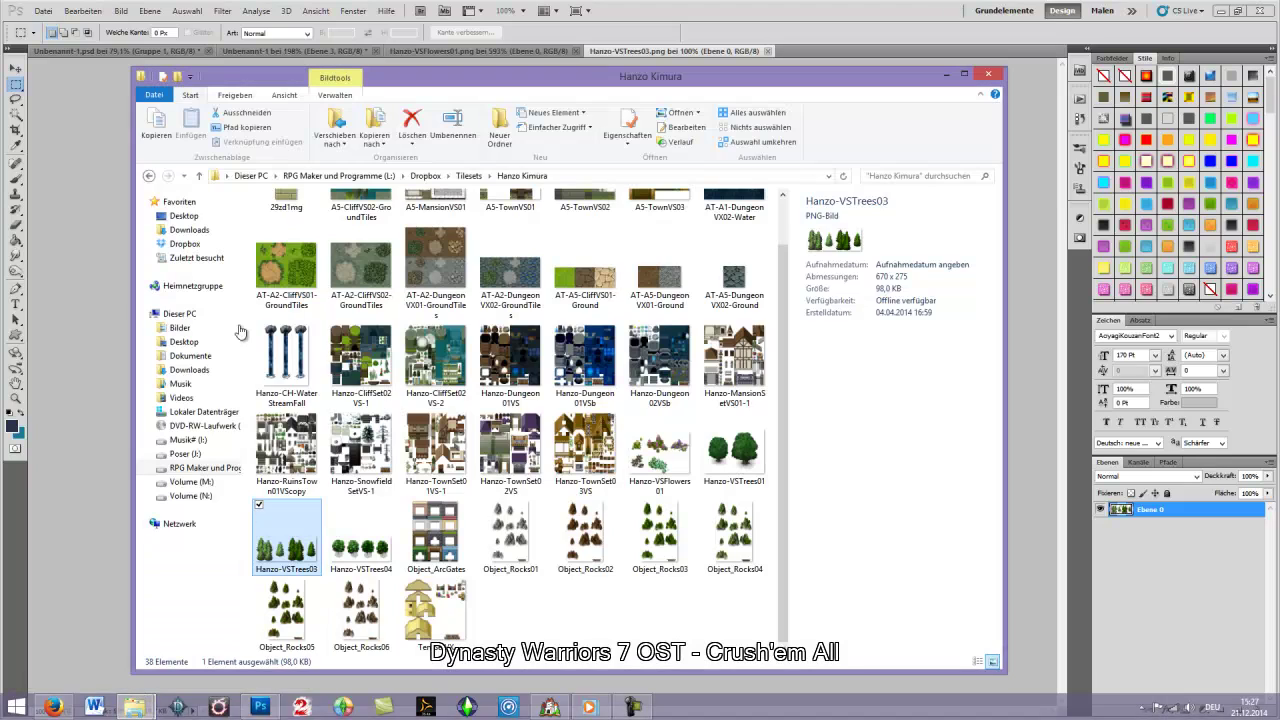
pyautogui.click(148, 175)
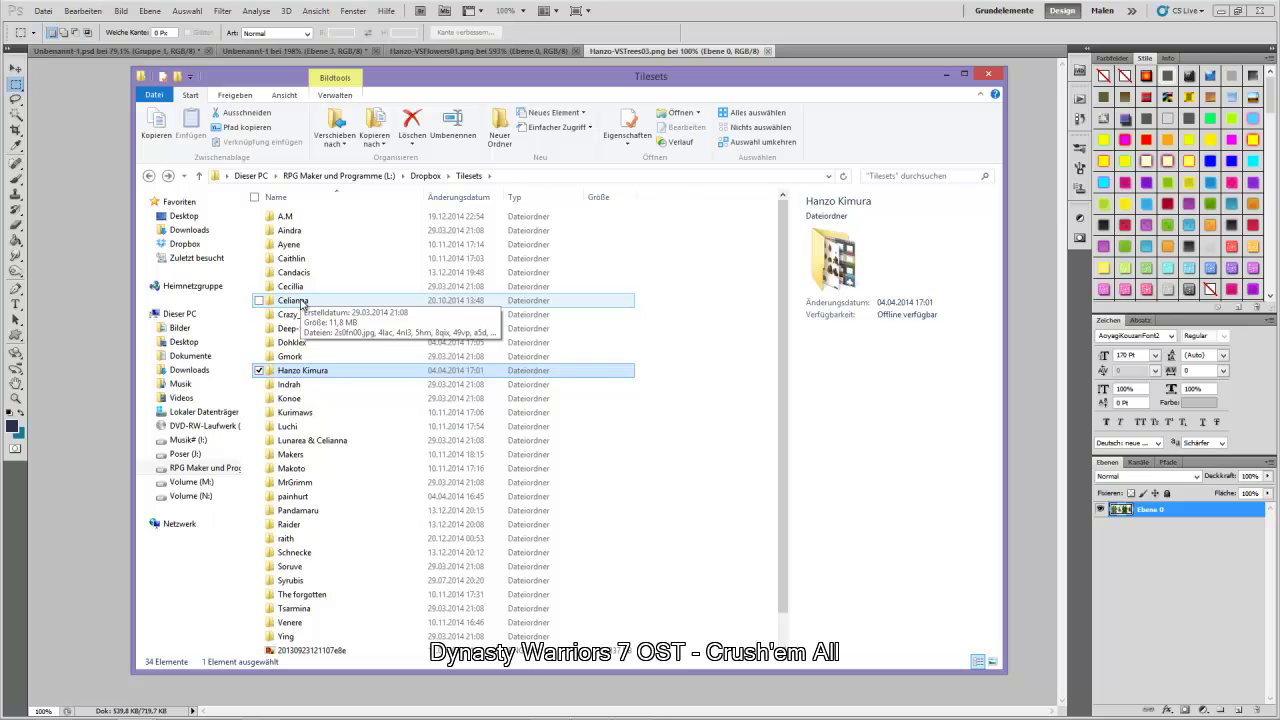
pyautogui.doubleClick(303, 303)
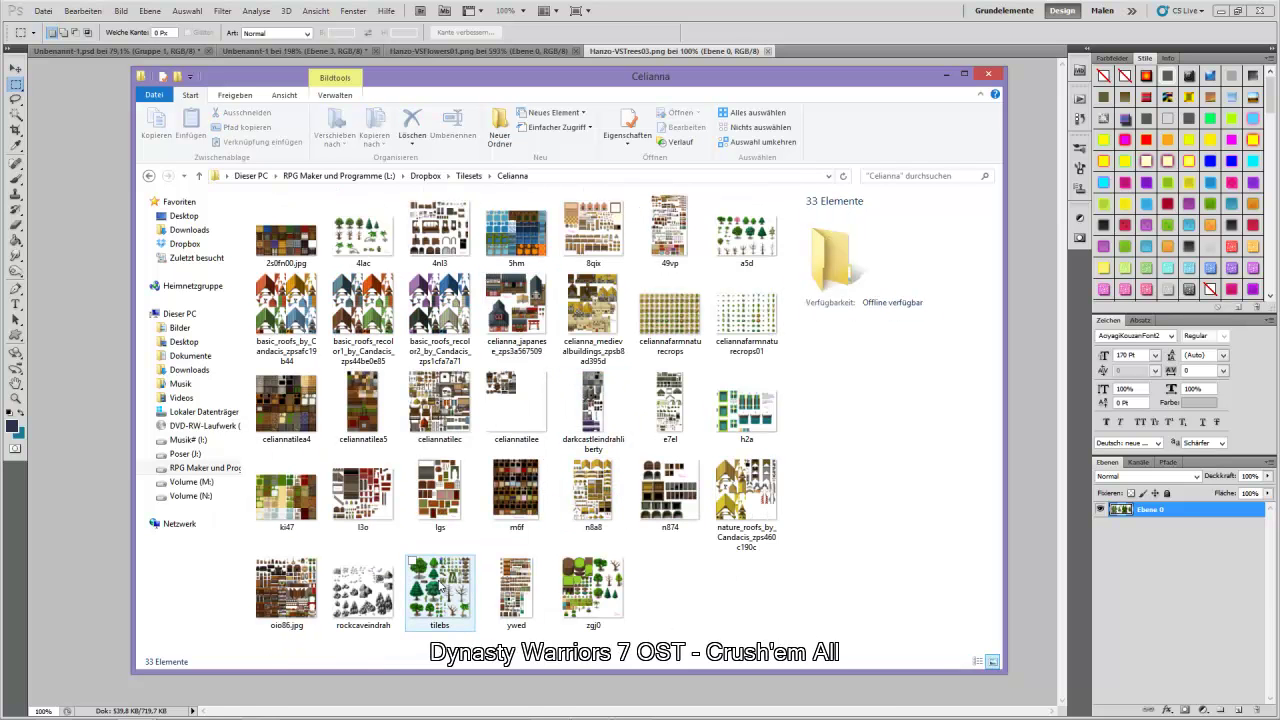
pyautogui.click(594, 598)
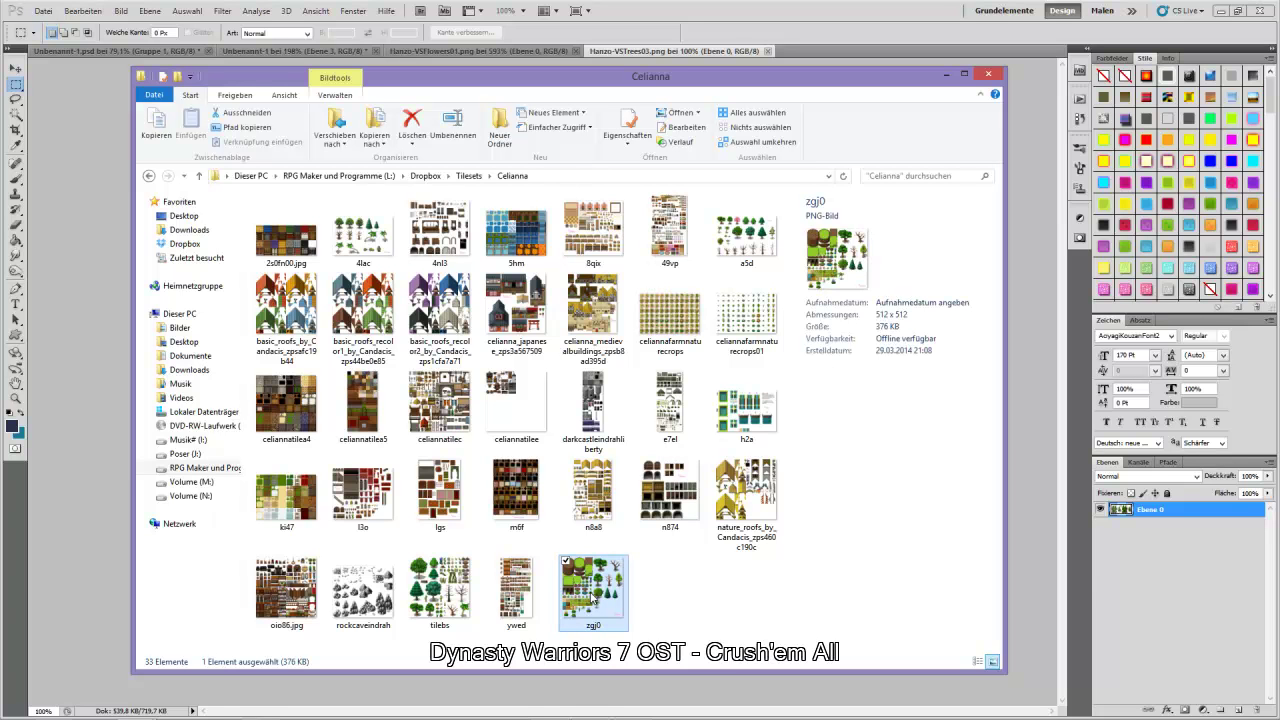
pyautogui.rightClick(594, 598)
pyautogui.moveTo(525, 346)
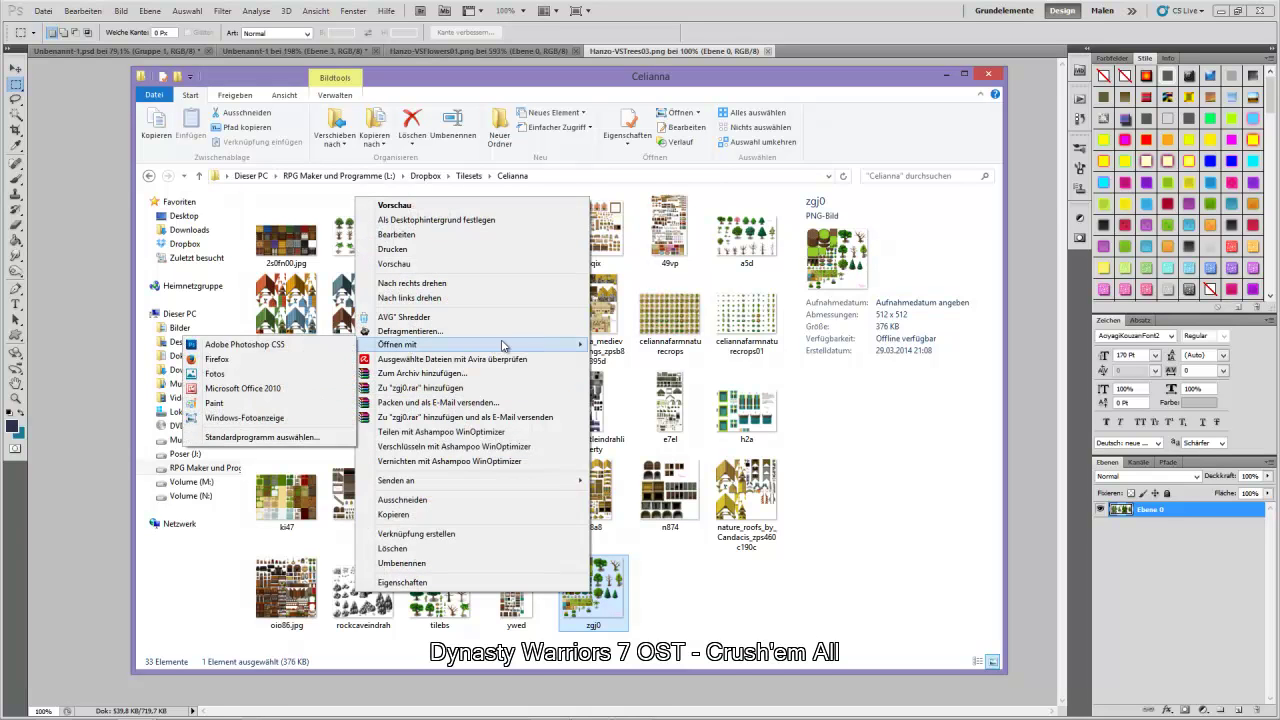
pyautogui.click(306, 345)
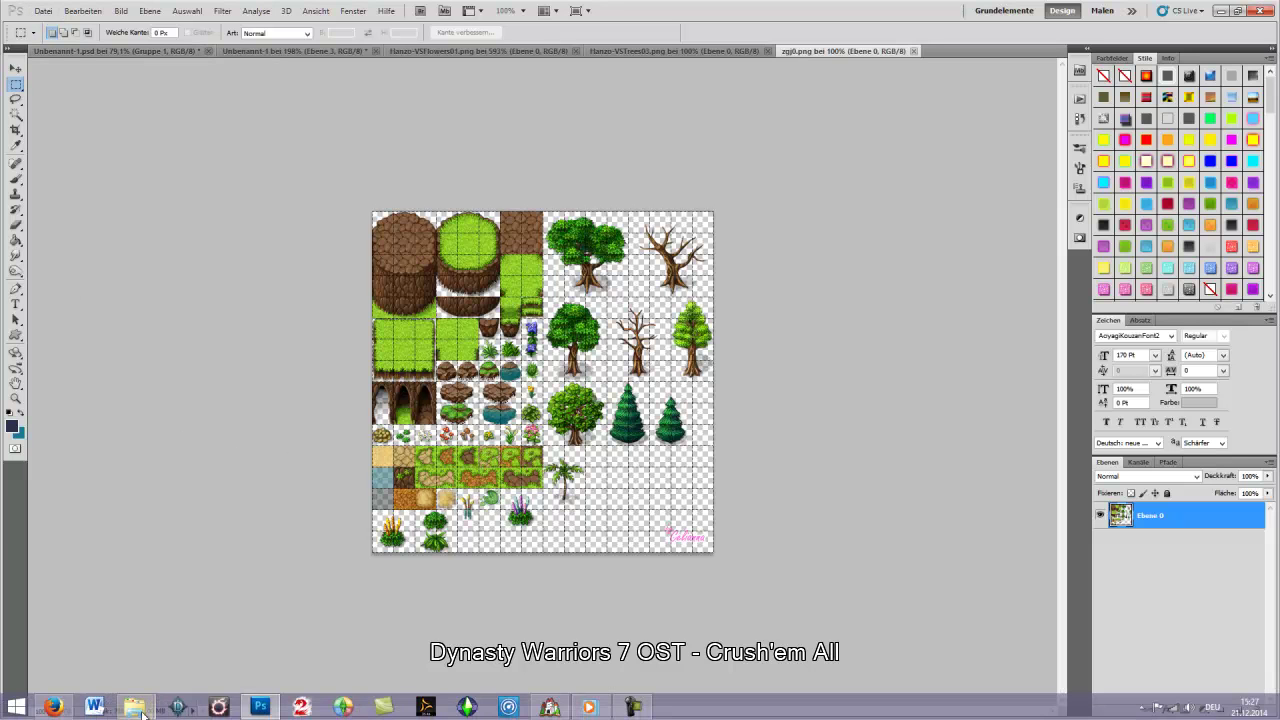
# - Open the tree tileset a5d from the Celianna folder in Adobe Photoshop CS5
pyautogui.moveTo(135, 706)
pyautogui.click(243, 635)
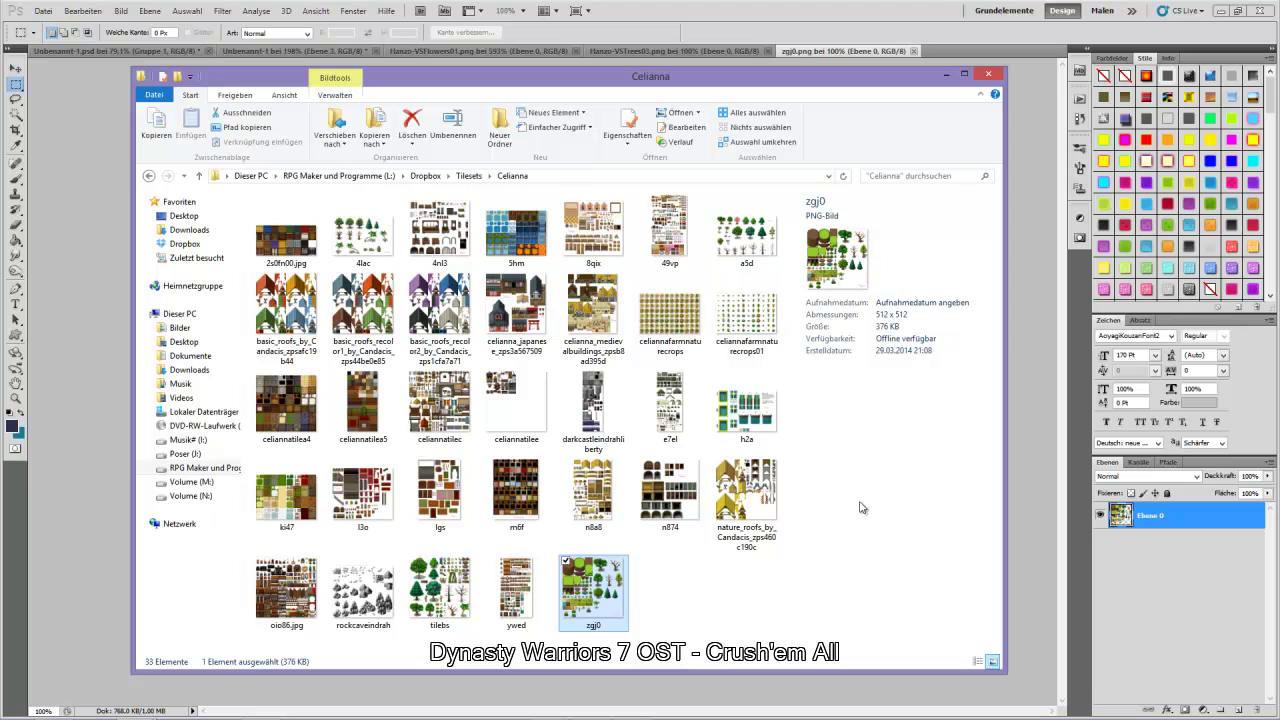
pyautogui.click(758, 248)
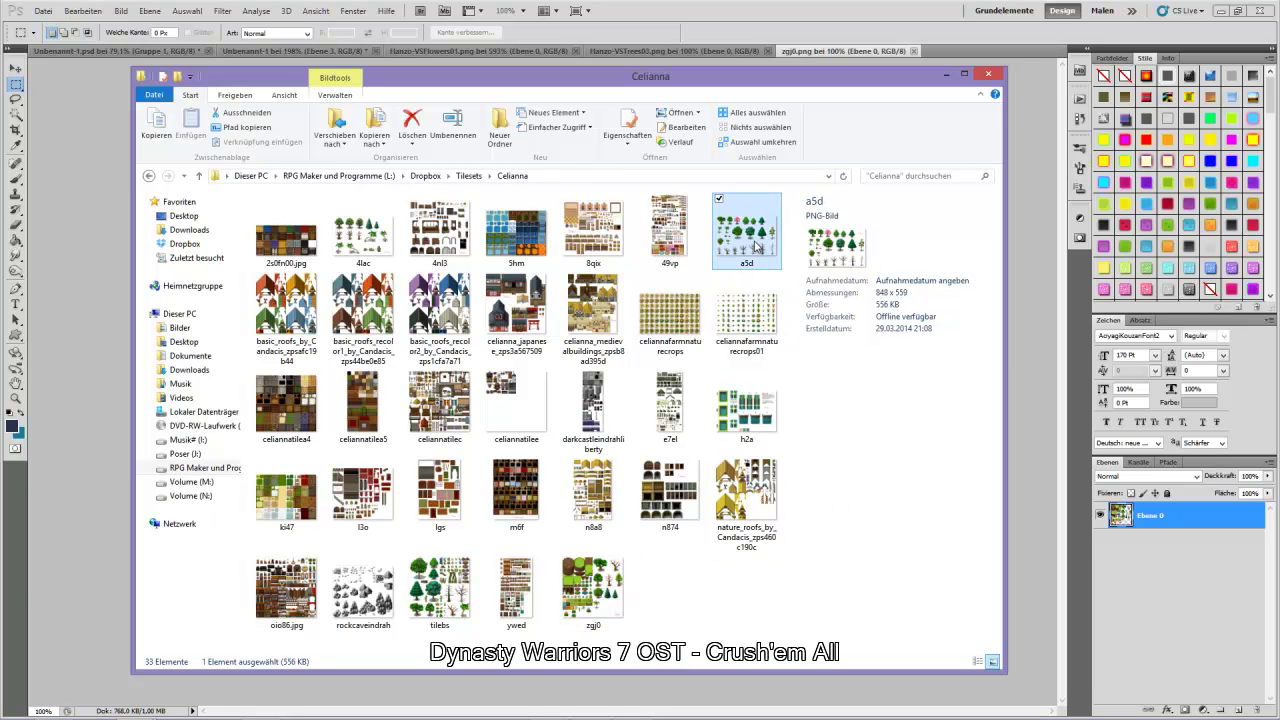
pyautogui.rightClick(756, 244)
pyautogui.moveTo(670, 392)
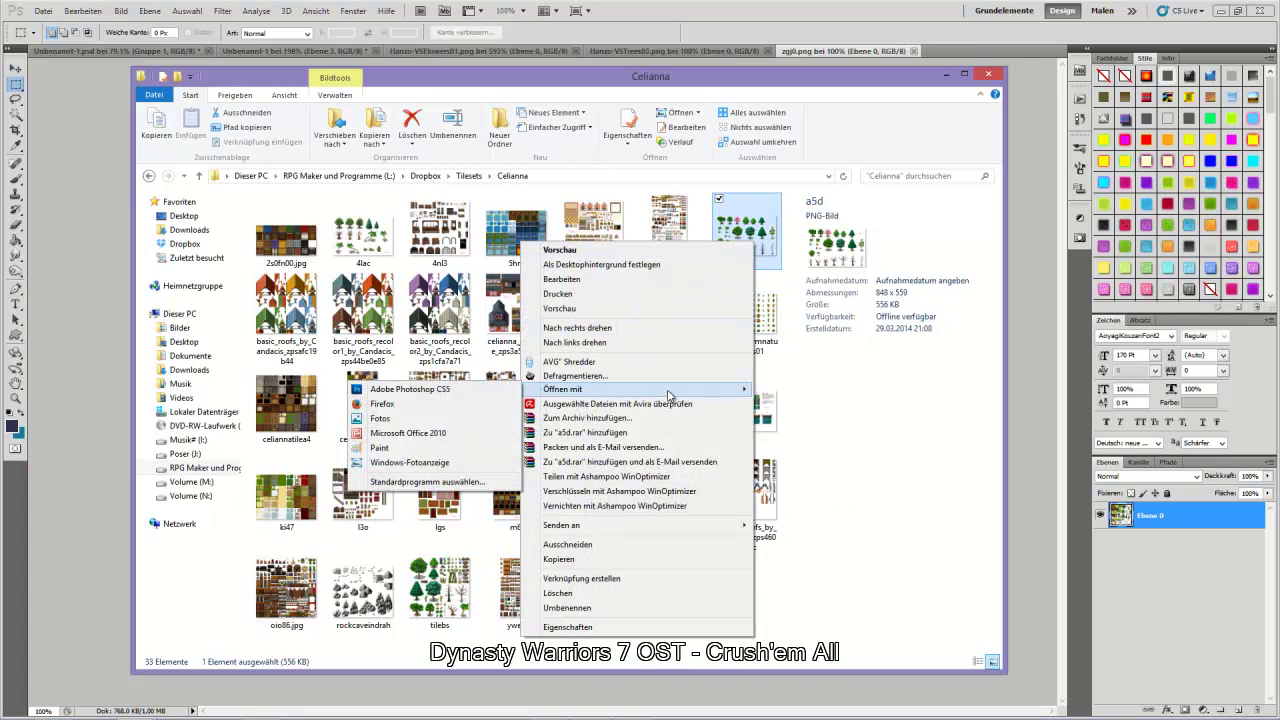
pyautogui.click(465, 392)
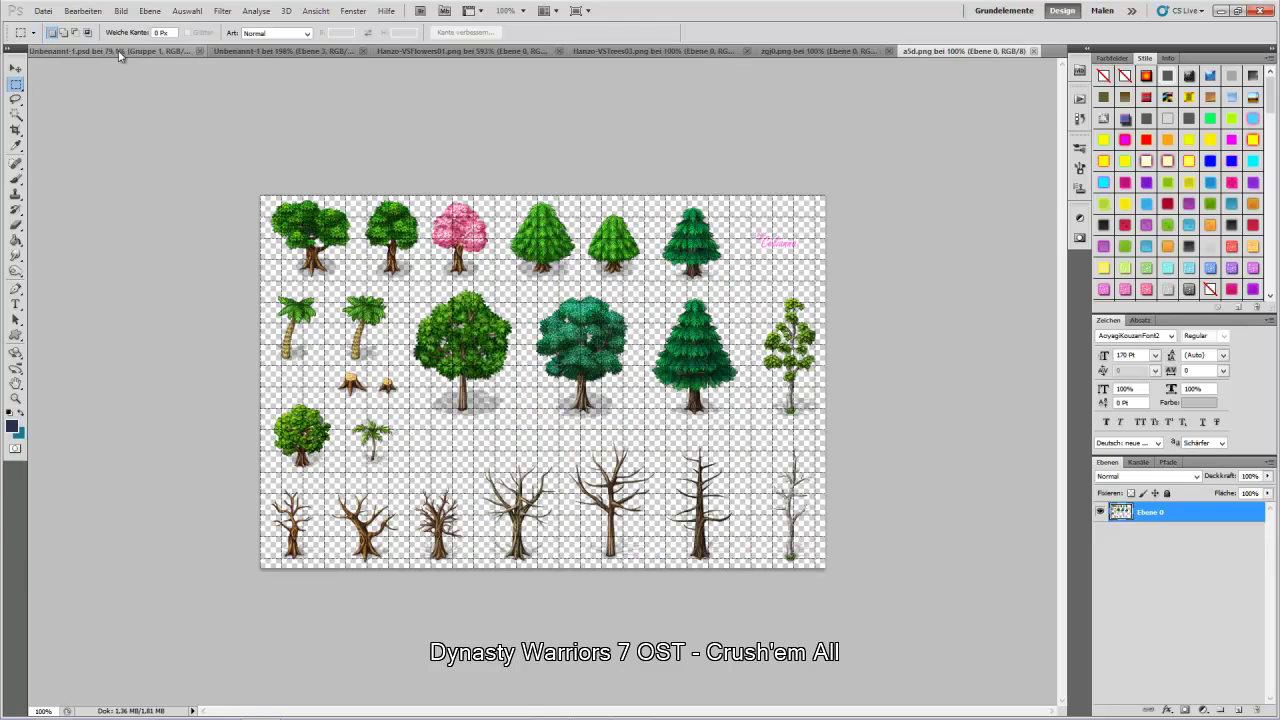
# - Copy the dark green conifer group from Hanzo-VSTrees03 into the map and place it in the map's lower-left corner
pyautogui.click(240, 55)
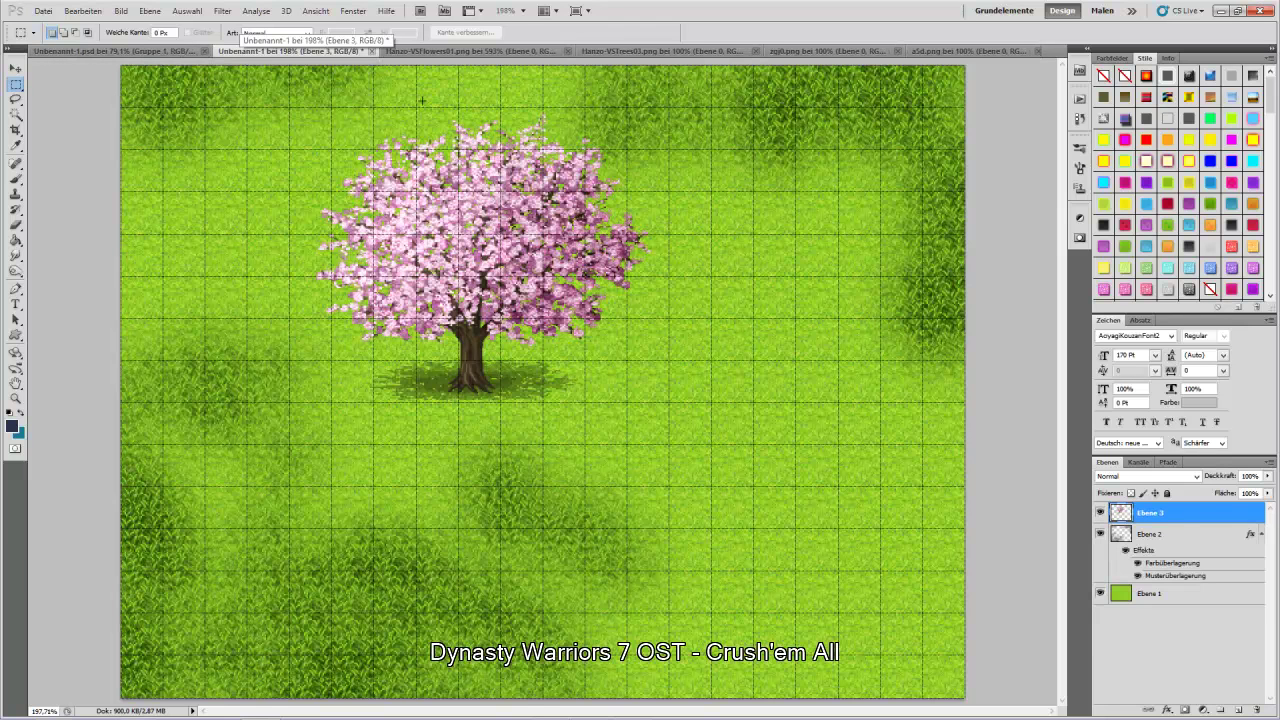
pyautogui.click(420, 51)
pyautogui.click(596, 51)
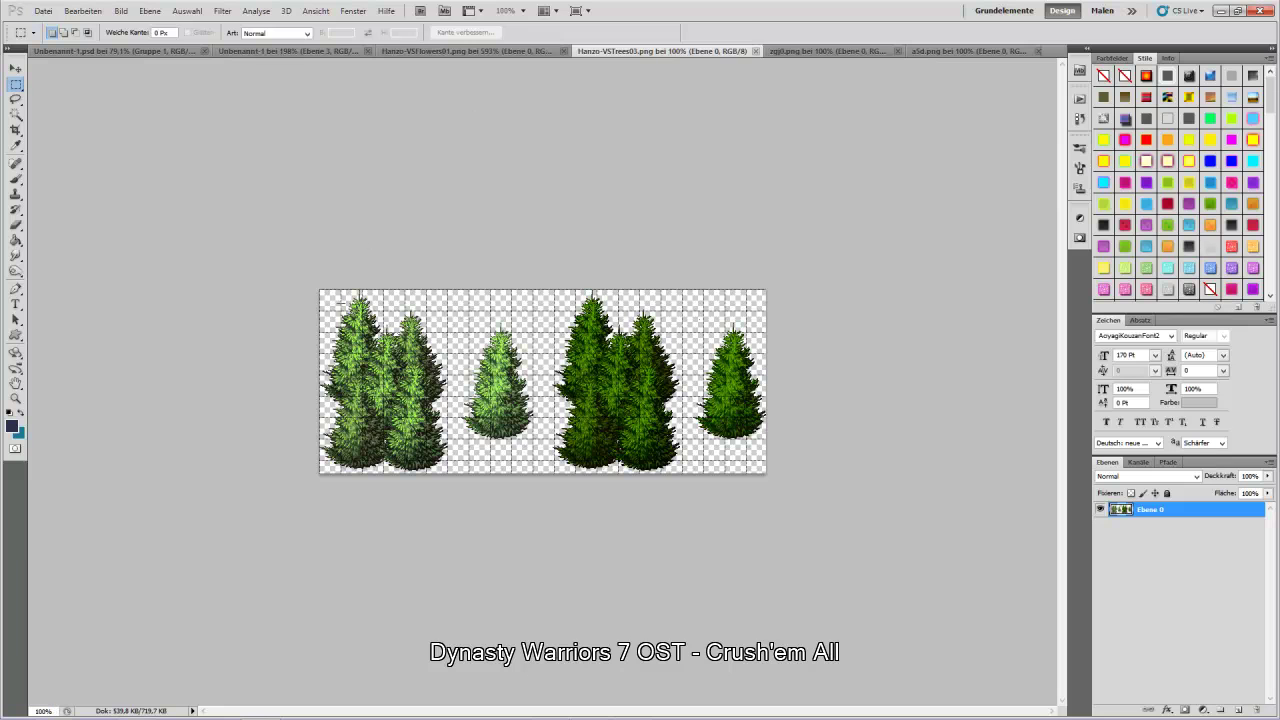
pyautogui.moveTo(641, 486); pyautogui.dragTo(683, 509)
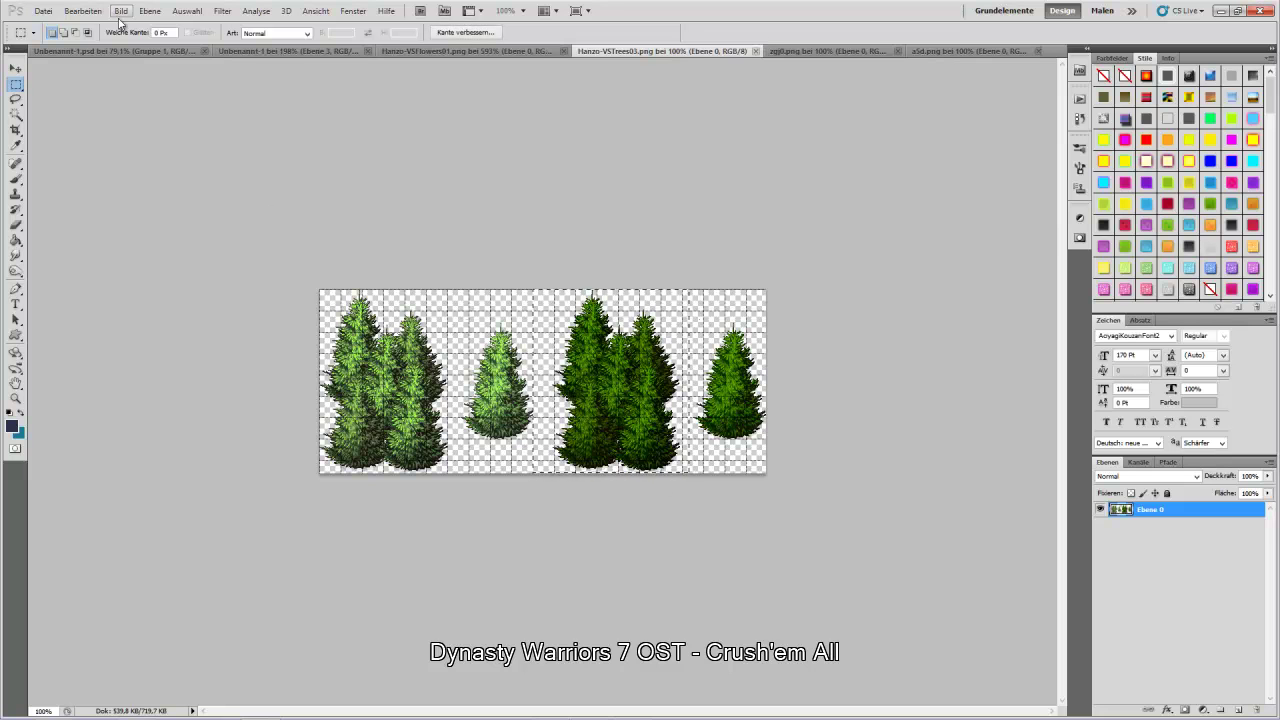
pyautogui.click(281, 50)
pyautogui.hotkey('ctrl', 'v')
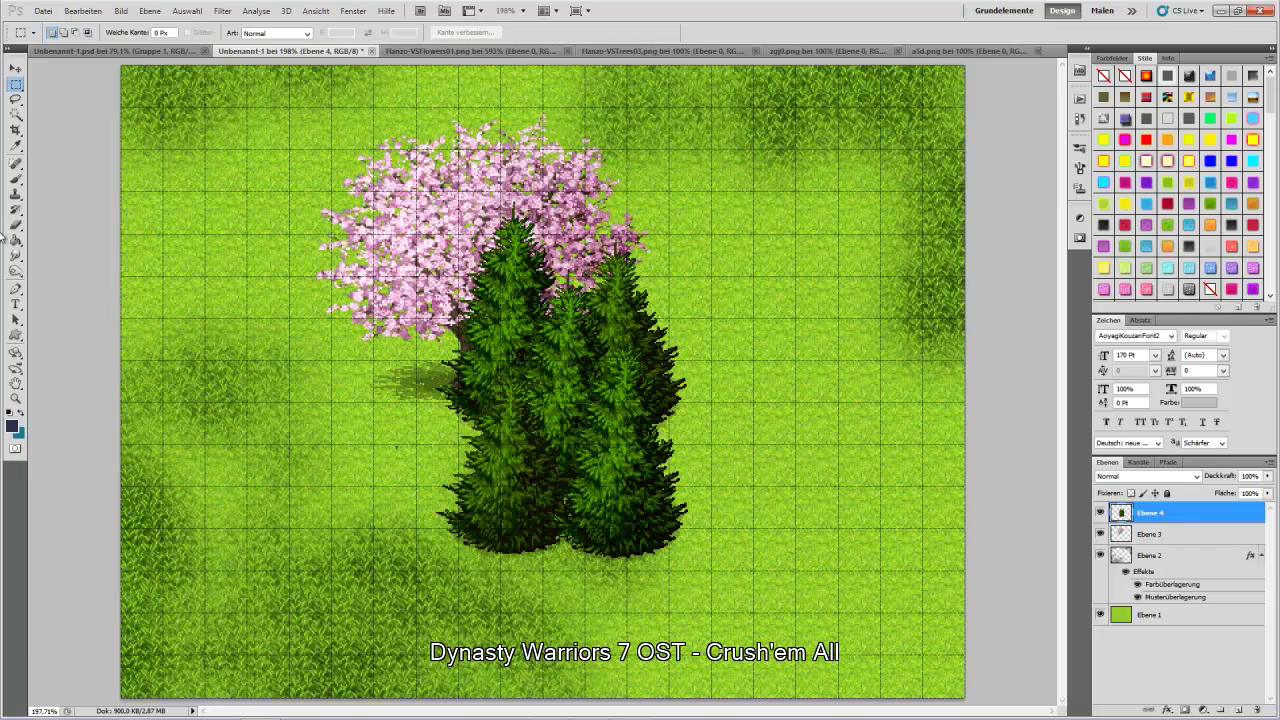
pyautogui.click(16, 68)
pyautogui.moveTo(575, 505); pyautogui.dragTo(168, 690)
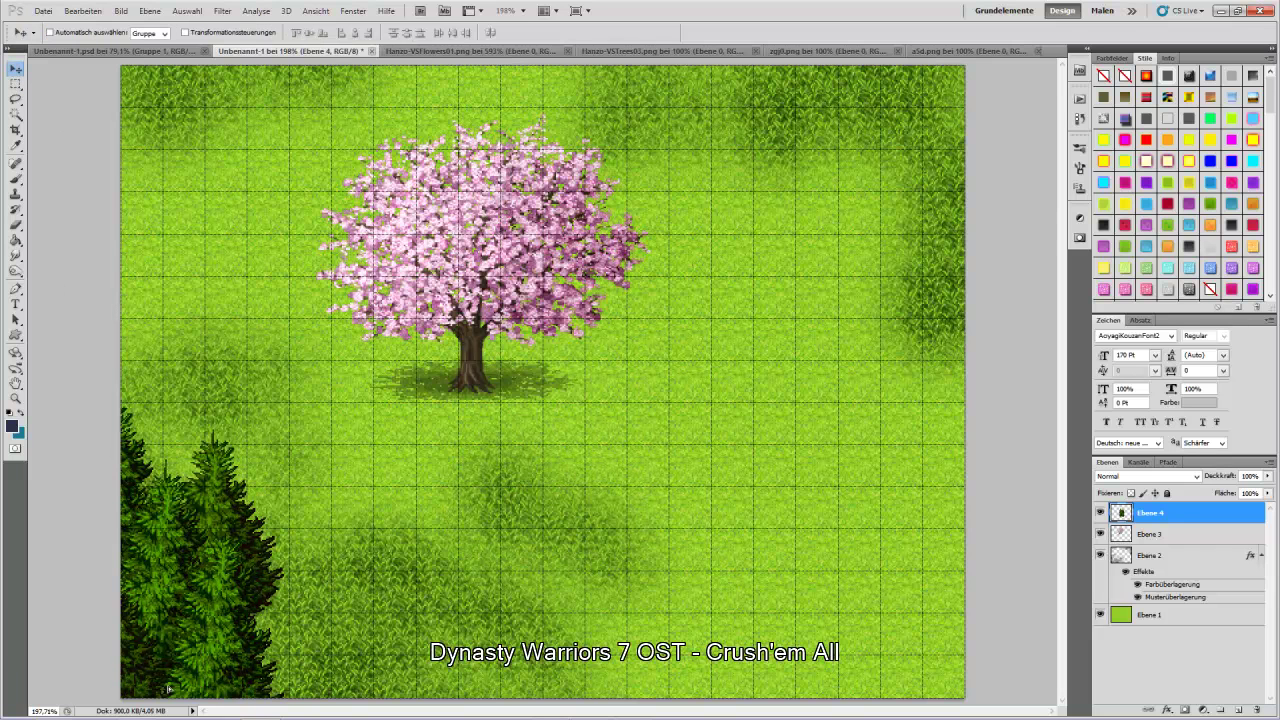
# - Paste two more copies of the conifer group and line them up along the map's lower edge beside the first
pyautogui.hotkey('ctrl', 'v')
pyautogui.moveTo(565, 394); pyautogui.dragTo(313, 678)
pyautogui.hotkey('ctrl', 'v')
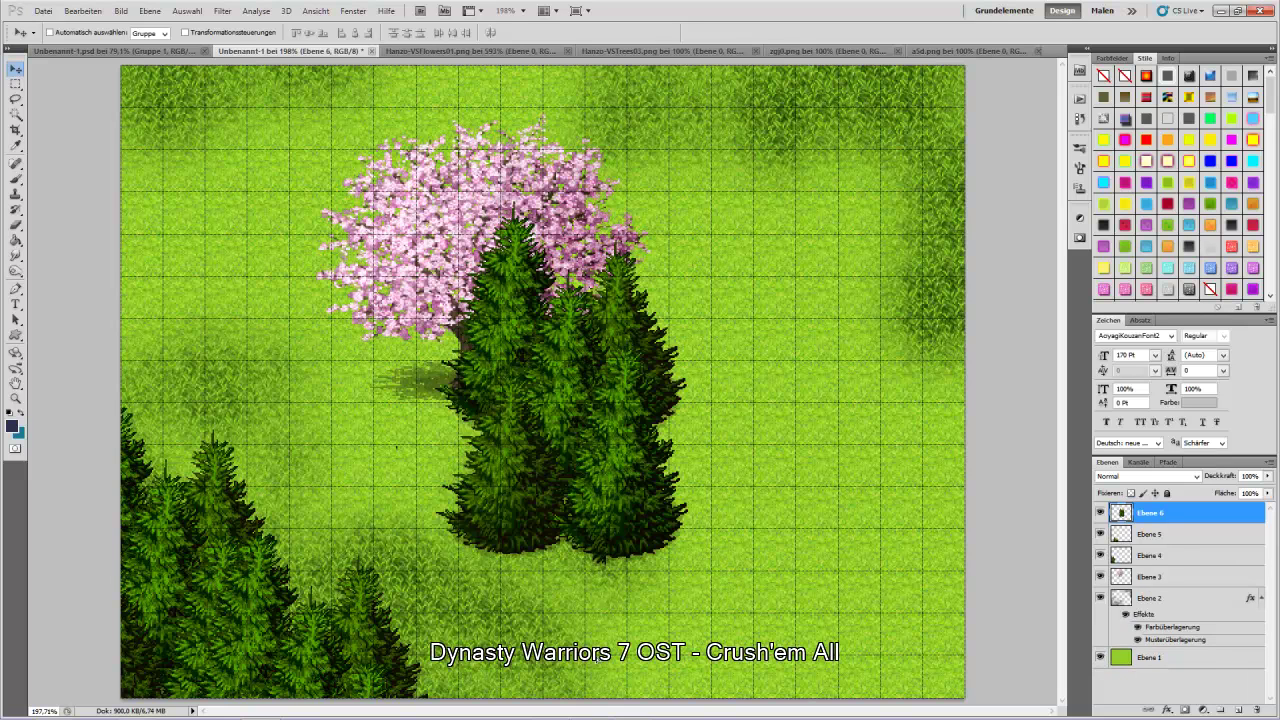
pyautogui.moveTo(605, 424); pyautogui.dragTo(527, 688)
pyautogui.moveTo(431, 635); pyautogui.dragTo(478, 604)
pyautogui.moveTo(513, 661); pyautogui.dragTo(512, 691)
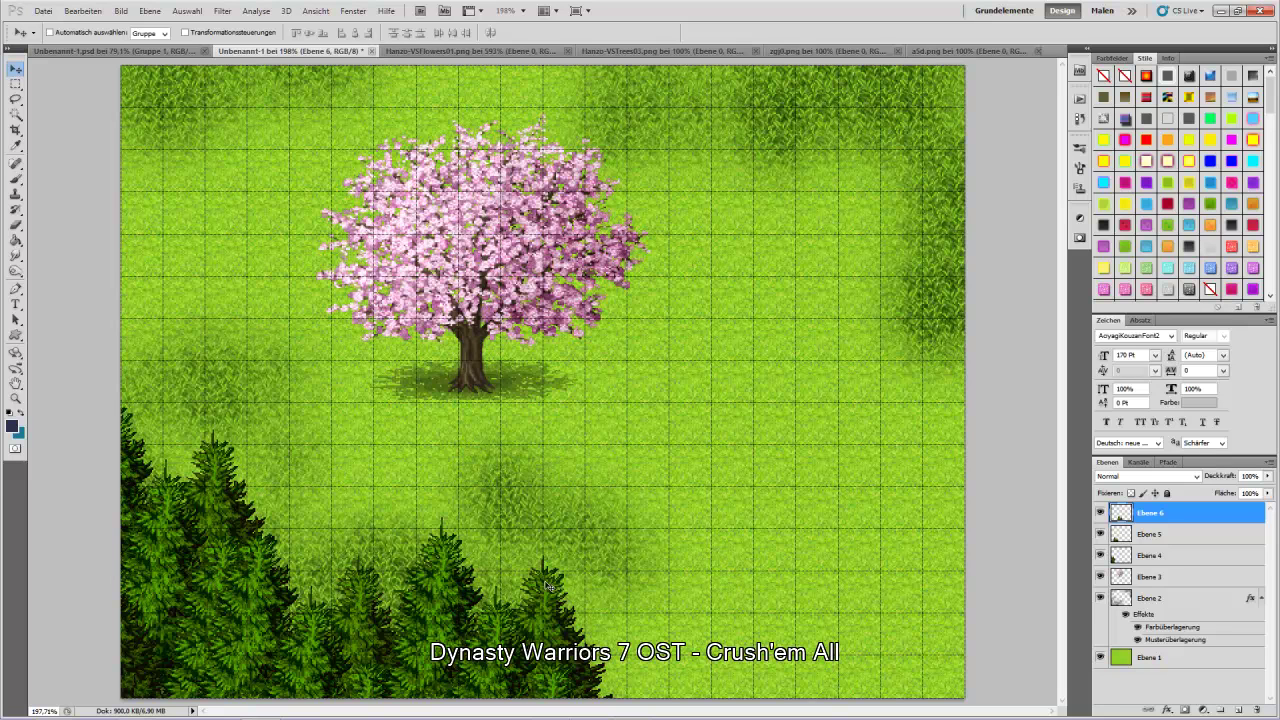
# - Delete the three pasted conifer layers from the map
pyautogui.press('Delete')
pyautogui.press('Delete')
pyautogui.press('Delete')
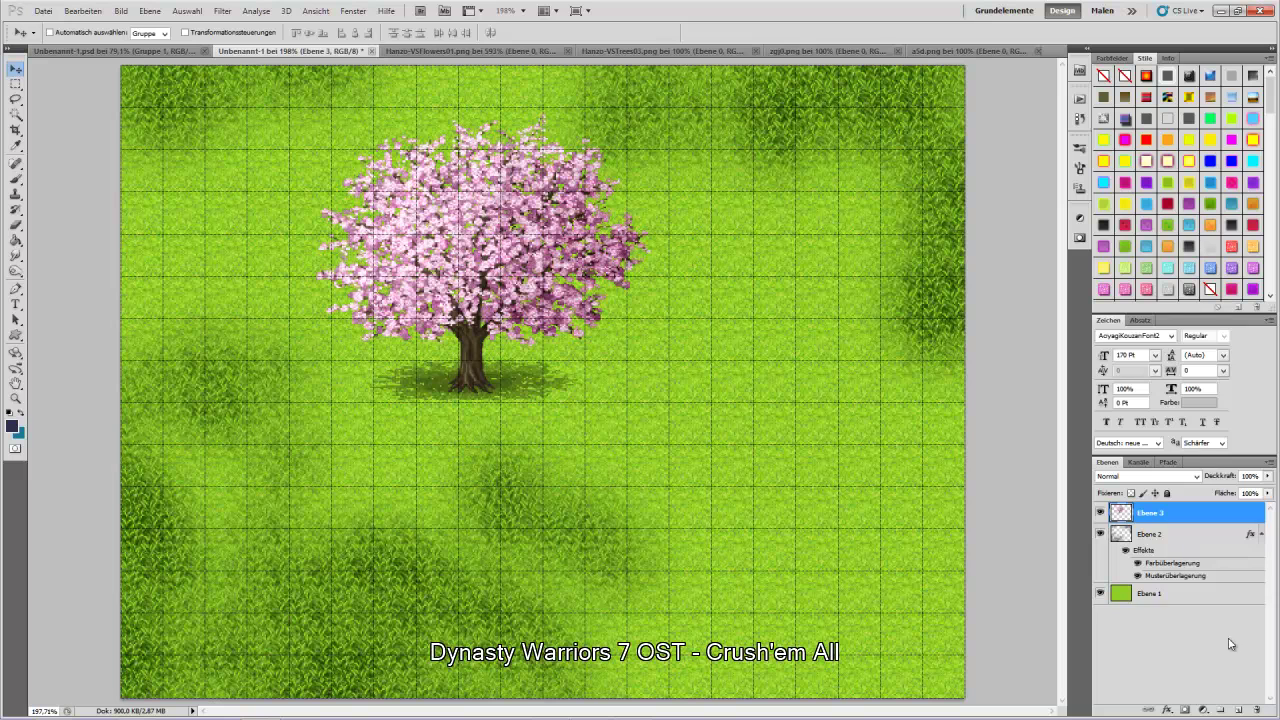
# - Add two empty layers above Ebene 2, set Ebene 2's opacity and fill to 70%, and set Ebene 5's opacity to 70%
pyautogui.click(1190, 540)
pyautogui.click(1239, 709)
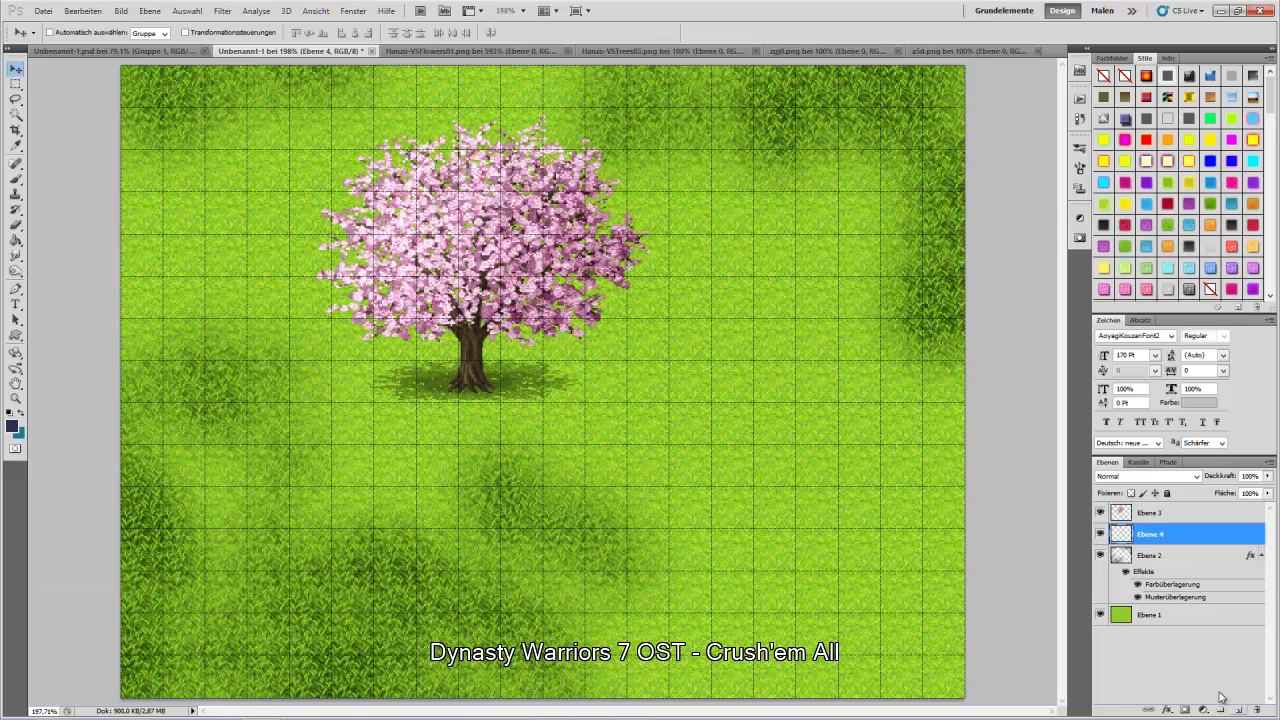
pyautogui.click(1166, 564)
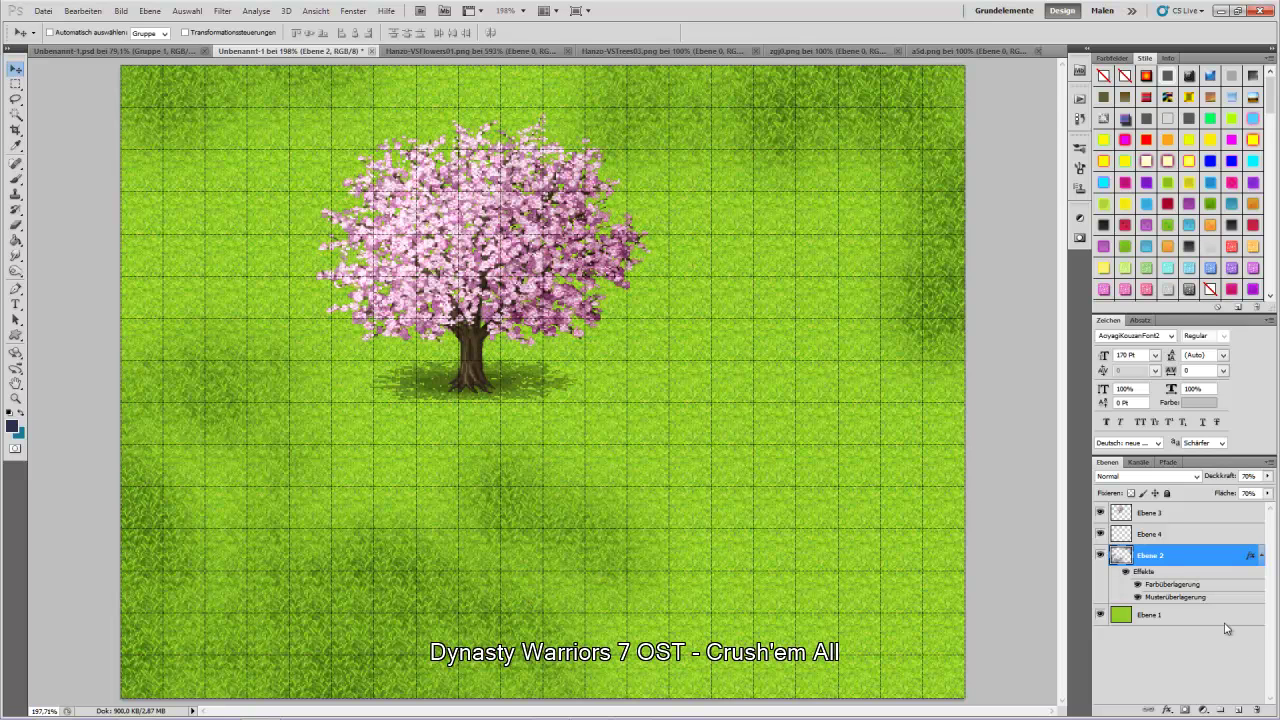
pyautogui.click(1238, 709)
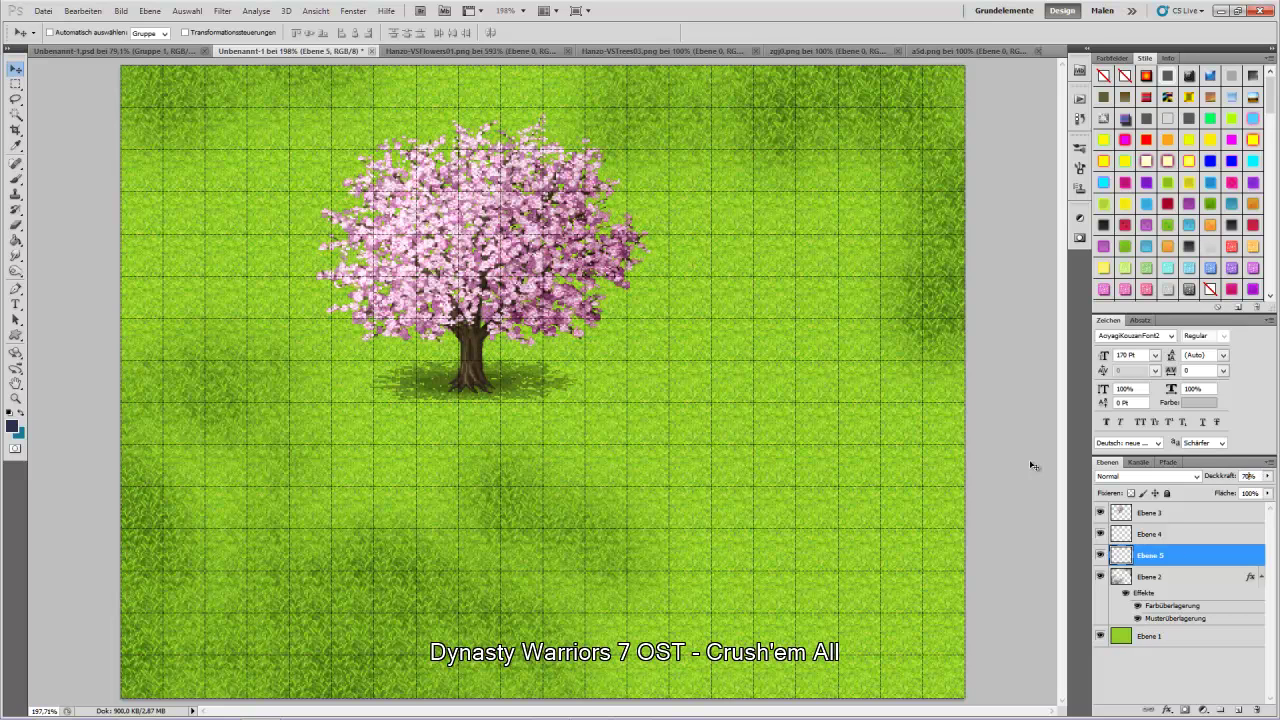
# - Set the Brush tool's texture to the cracked brown earth pattern, keeping scattering enabled
pyautogui.click(16, 178)
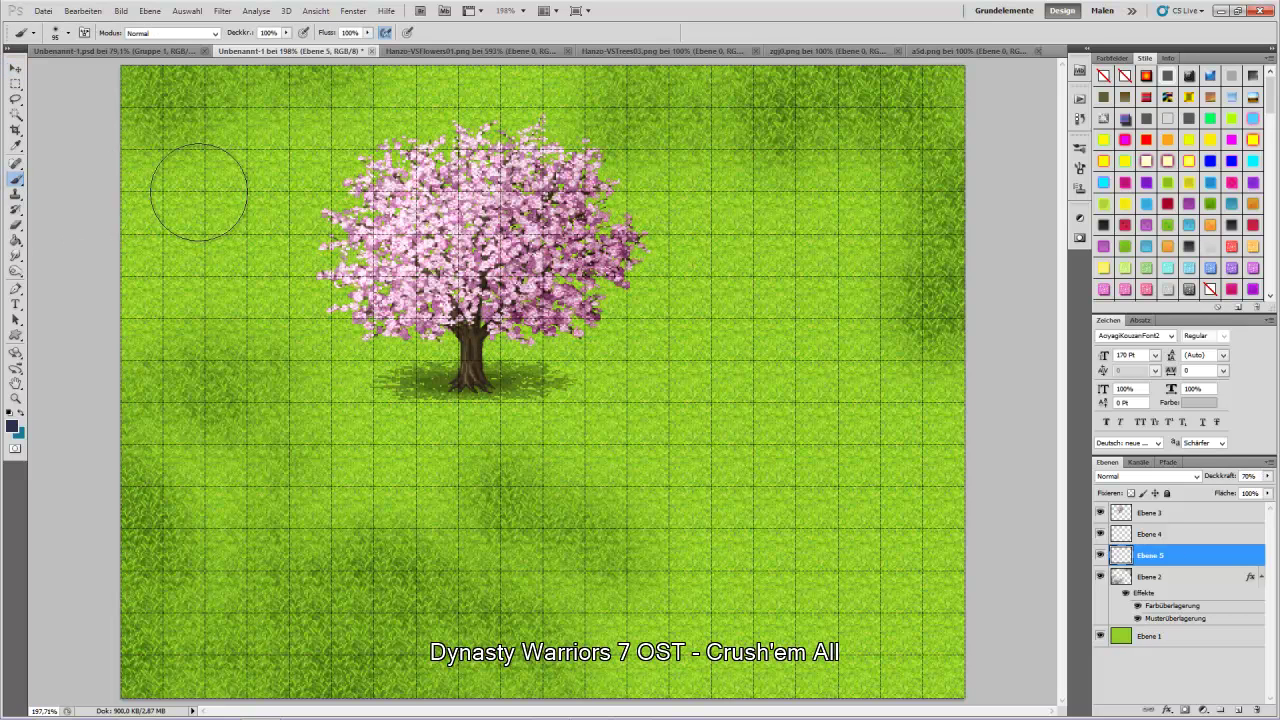
pyautogui.click(1080, 168)
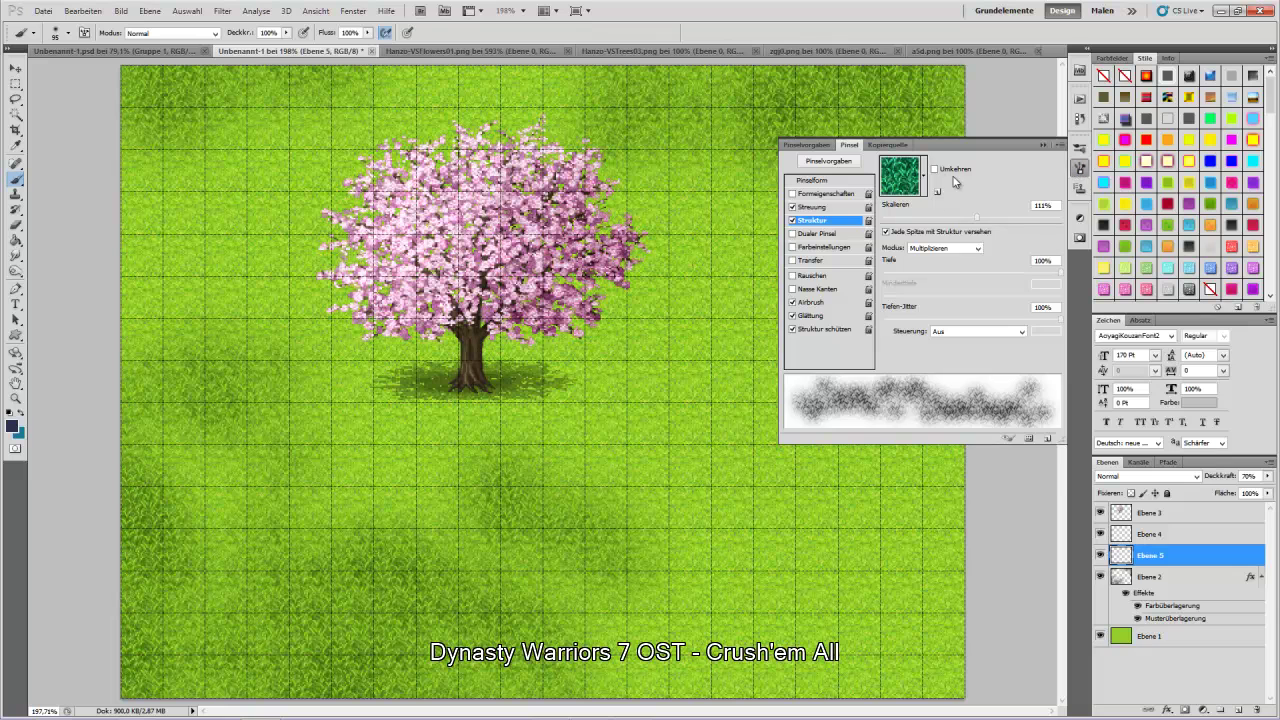
pyautogui.click(925, 180)
pyautogui.click(957, 371)
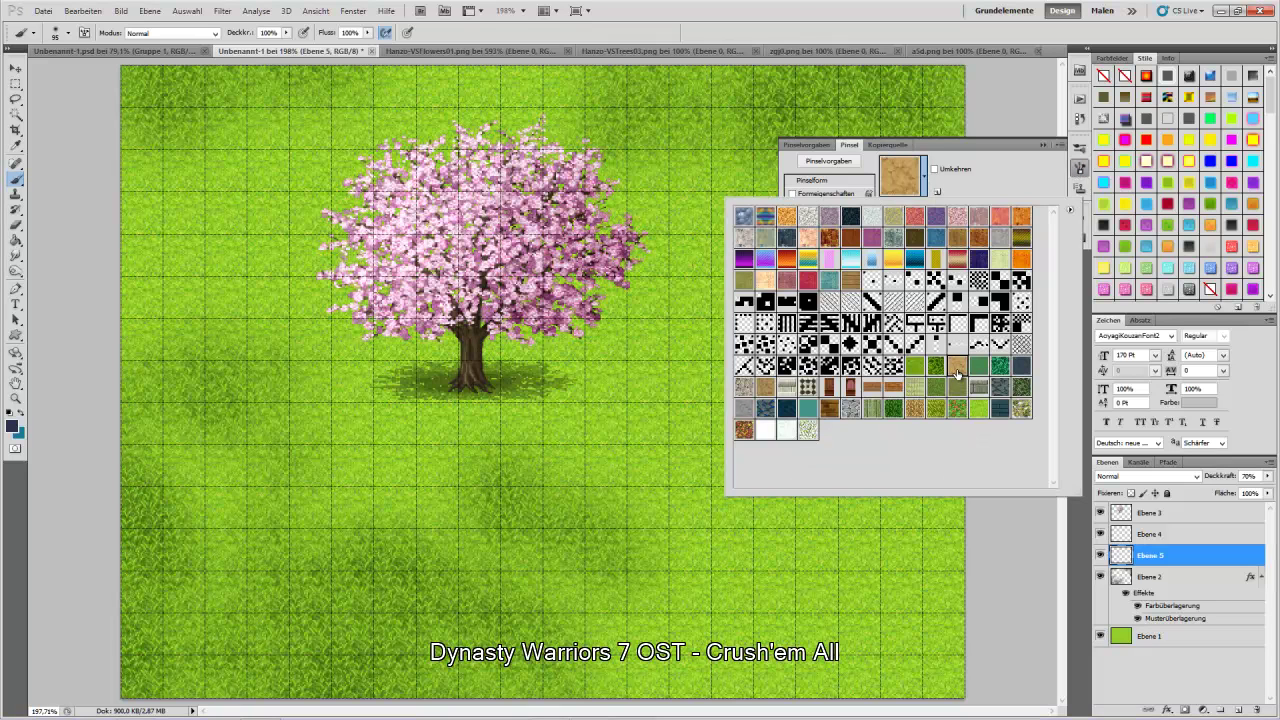
pyautogui.click(793, 6)
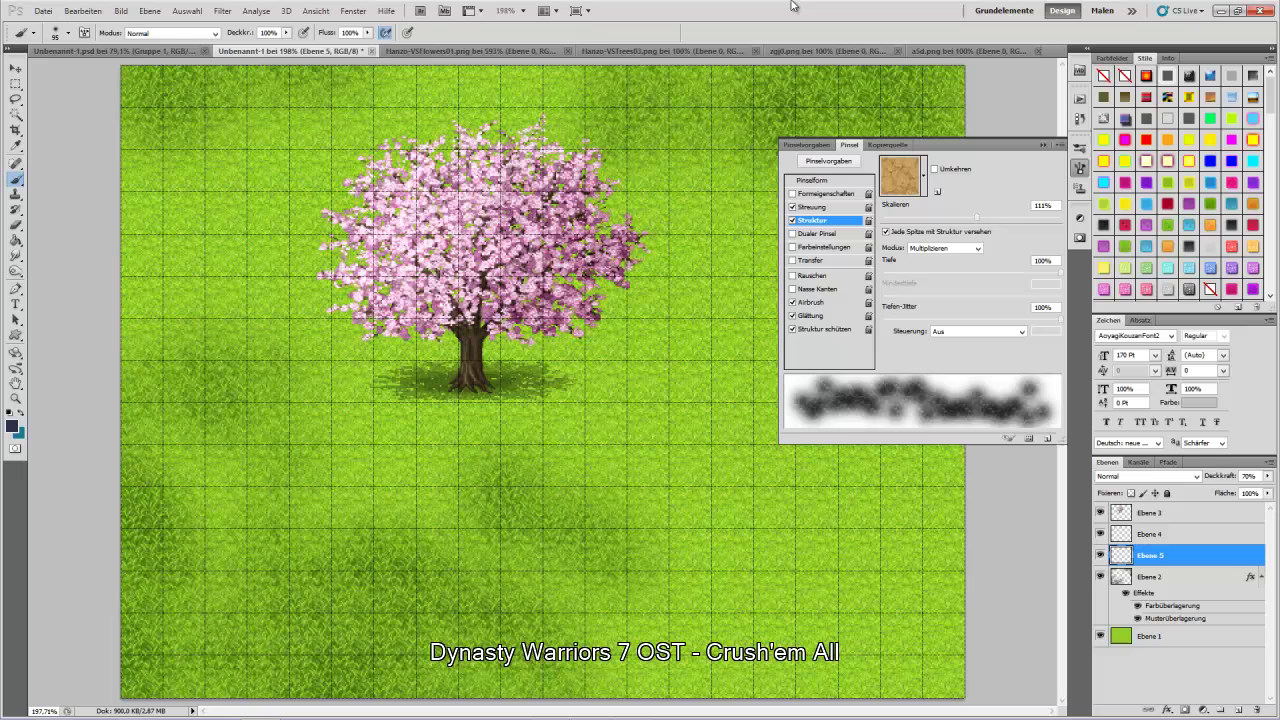
pyautogui.click(925, 182)
pyautogui.click(745, 408)
pyautogui.click(764, 390)
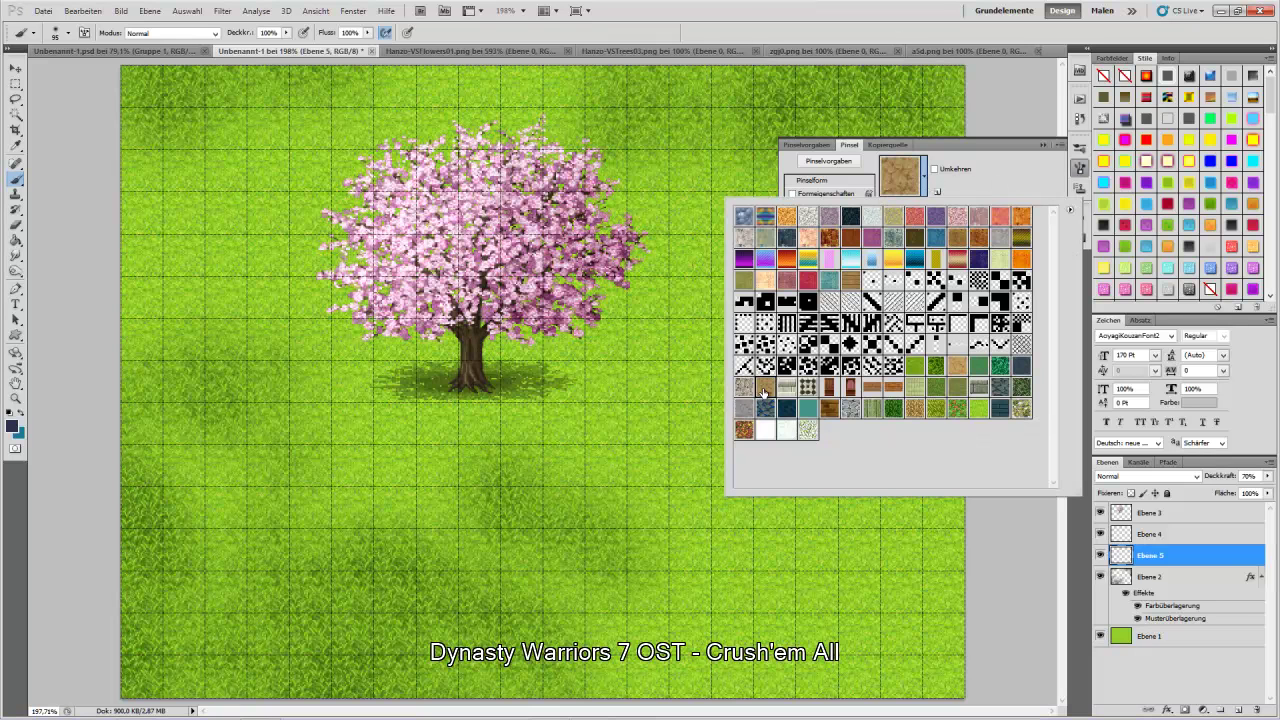
pyautogui.click(749, 6)
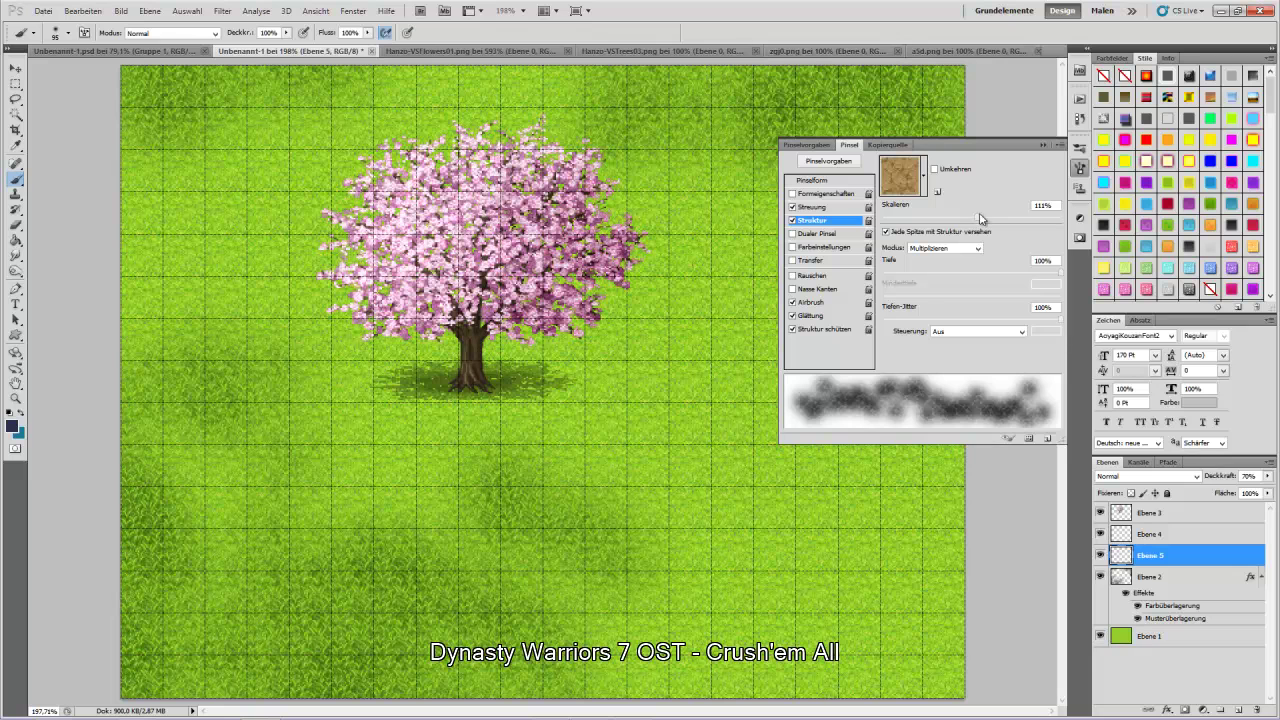
pyautogui.click(792, 207)
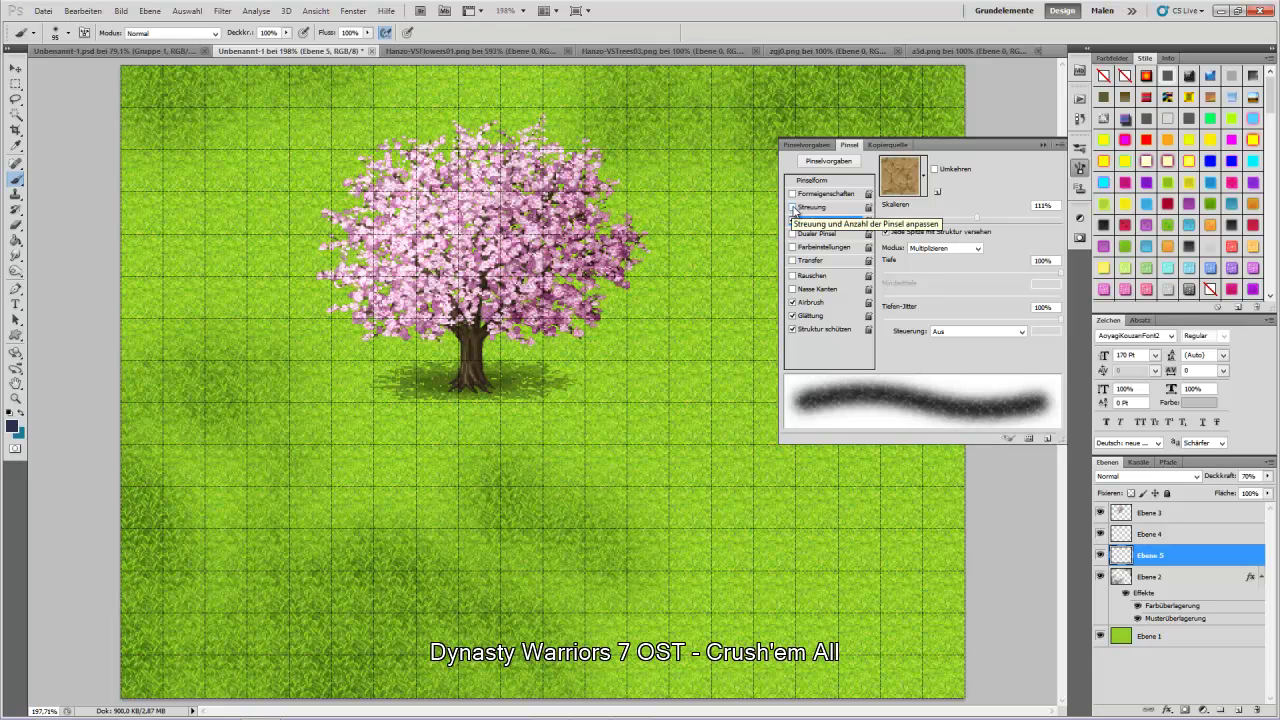
pyautogui.click(793, 208)
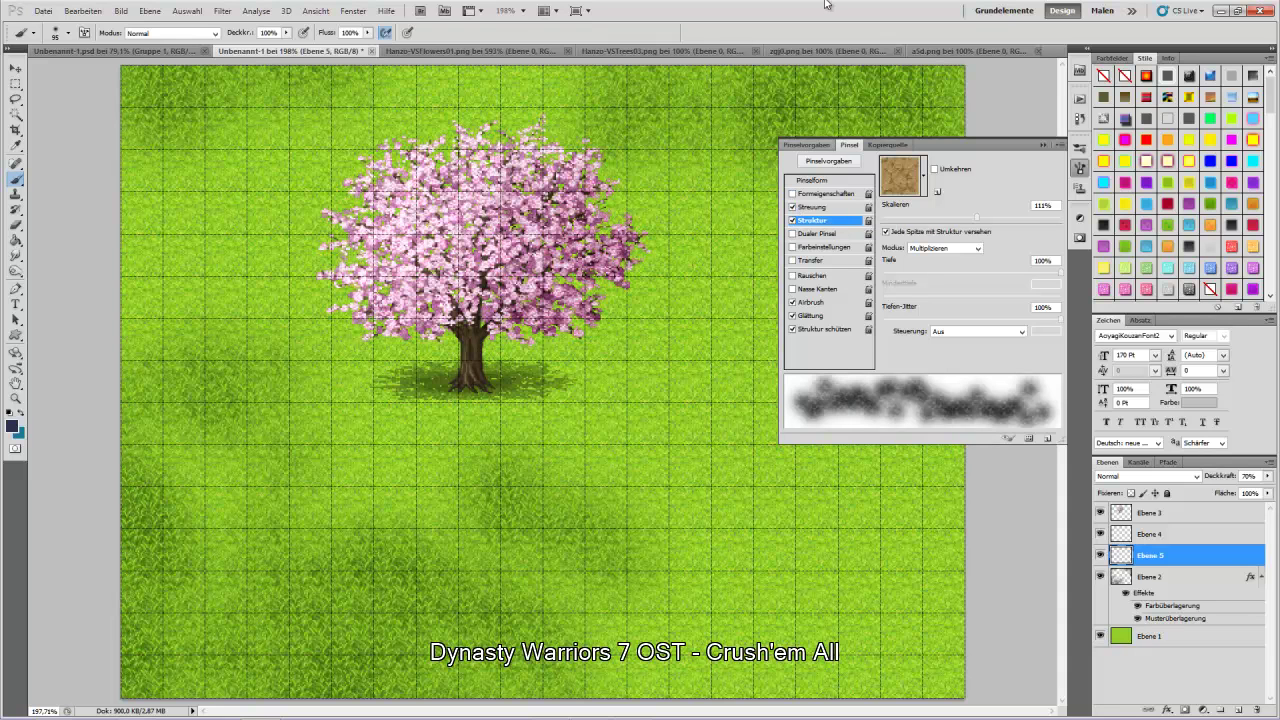
pyautogui.click(1080, 168)
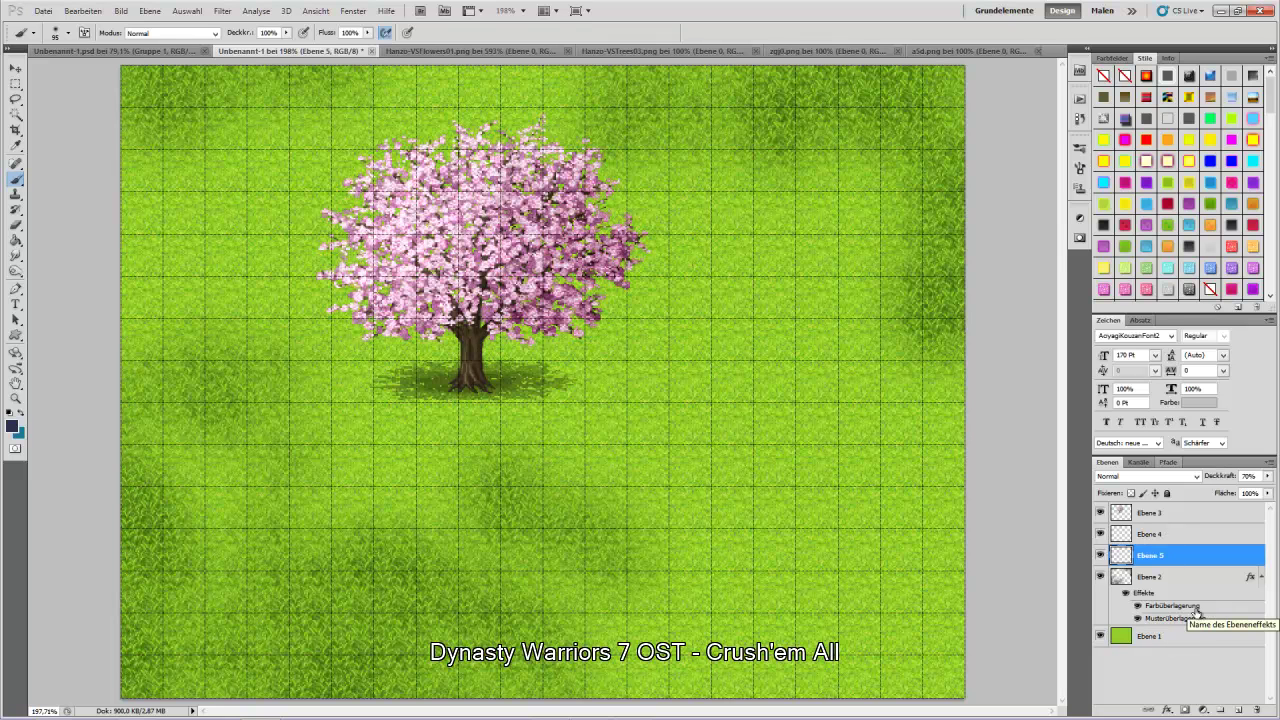
# - Give Ebene 5 a colour overlay with the Farbton blend mode and a muted tan colour of hue 41°
pyautogui.rightClick(1182, 558)
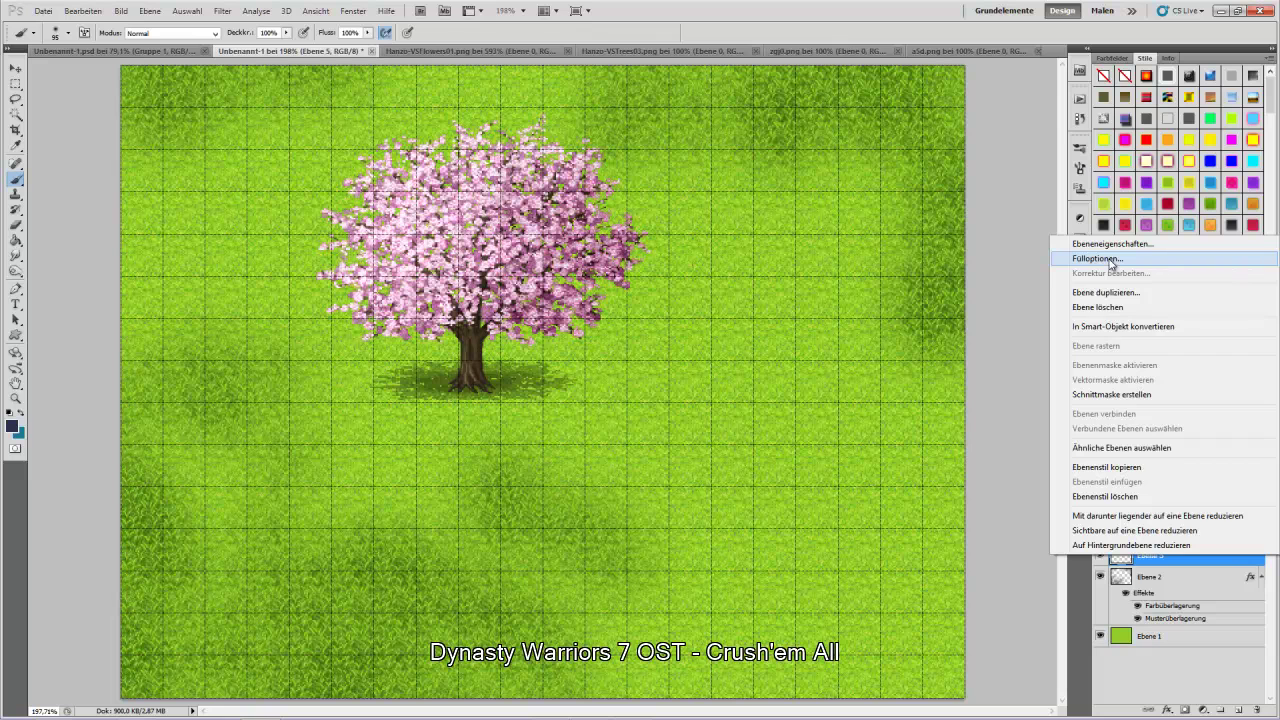
pyautogui.click(1097, 258)
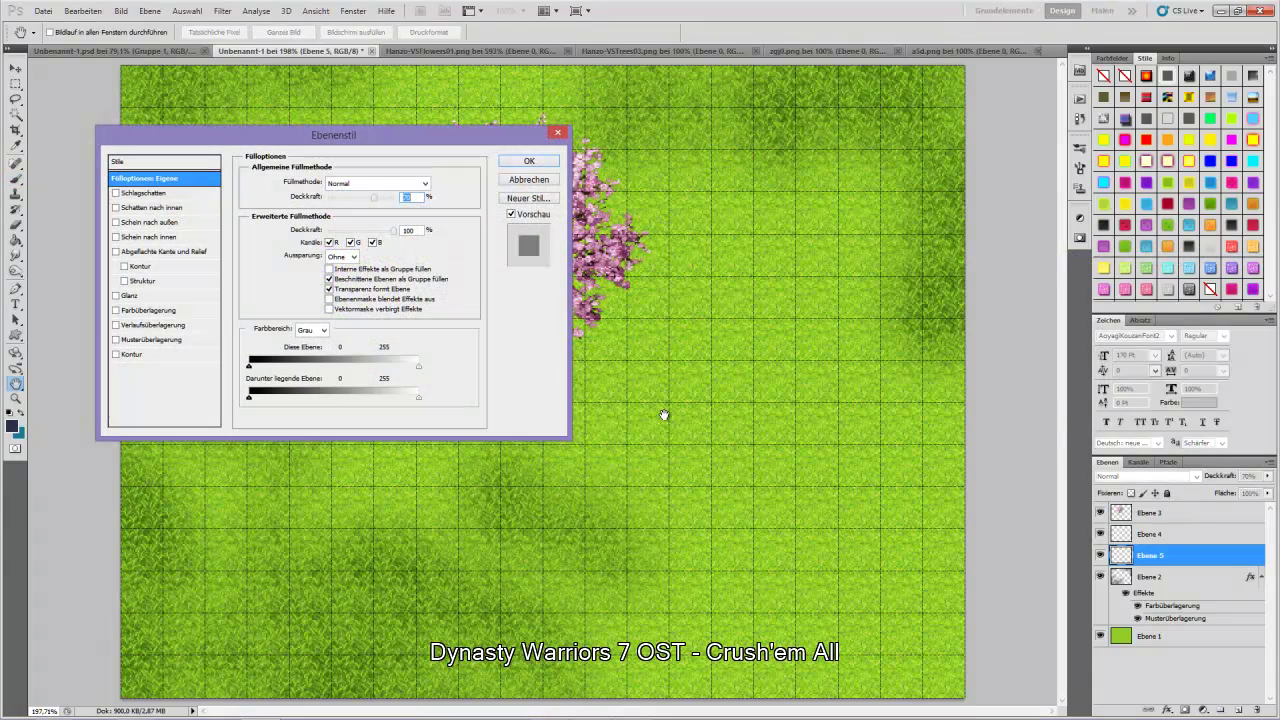
pyautogui.click(150, 312)
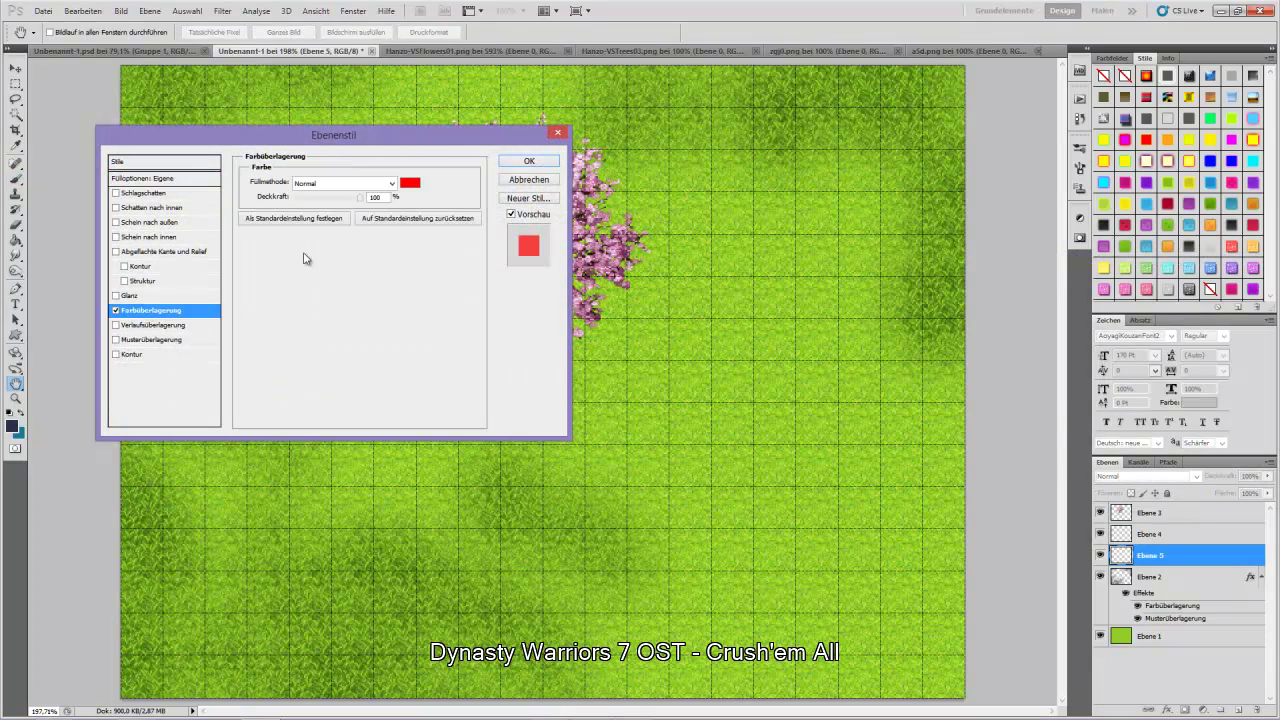
pyautogui.click(140, 340)
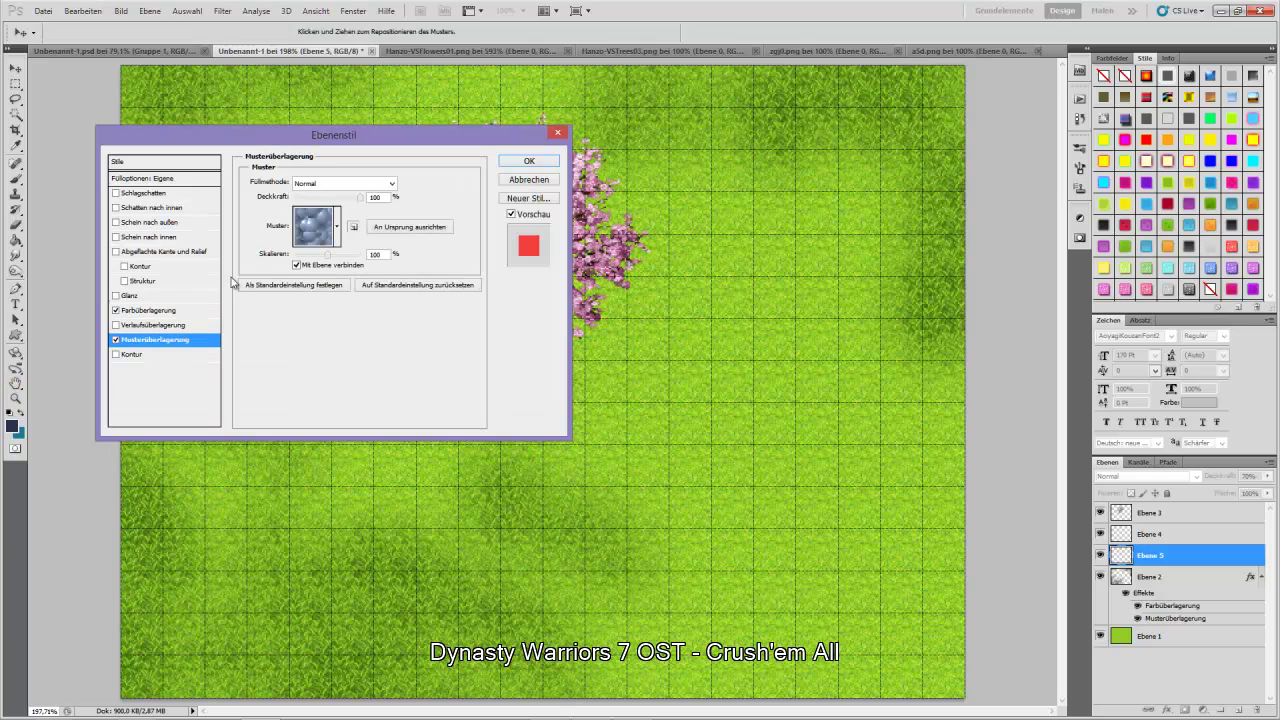
pyautogui.click(133, 311)
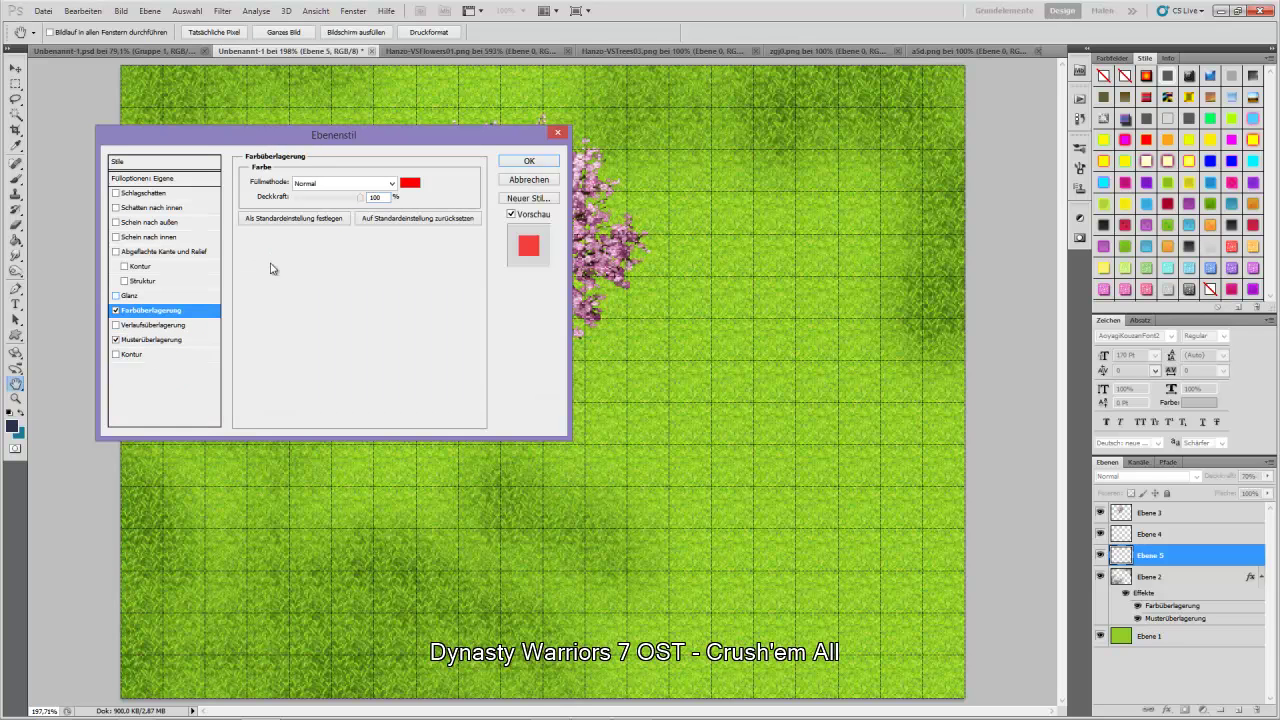
pyautogui.click(392, 184)
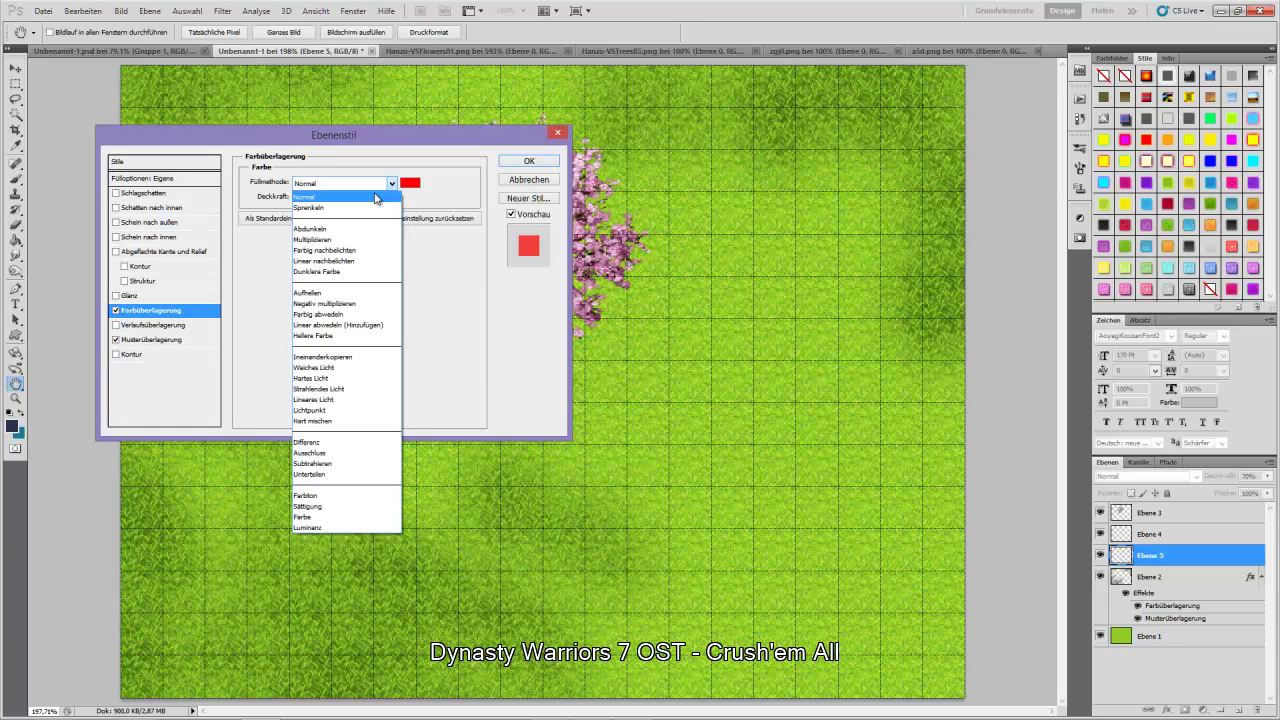
pyautogui.click(307, 496)
pyautogui.click(410, 184)
pyautogui.moveTo(543, 450); pyautogui.dragTo(543, 463)
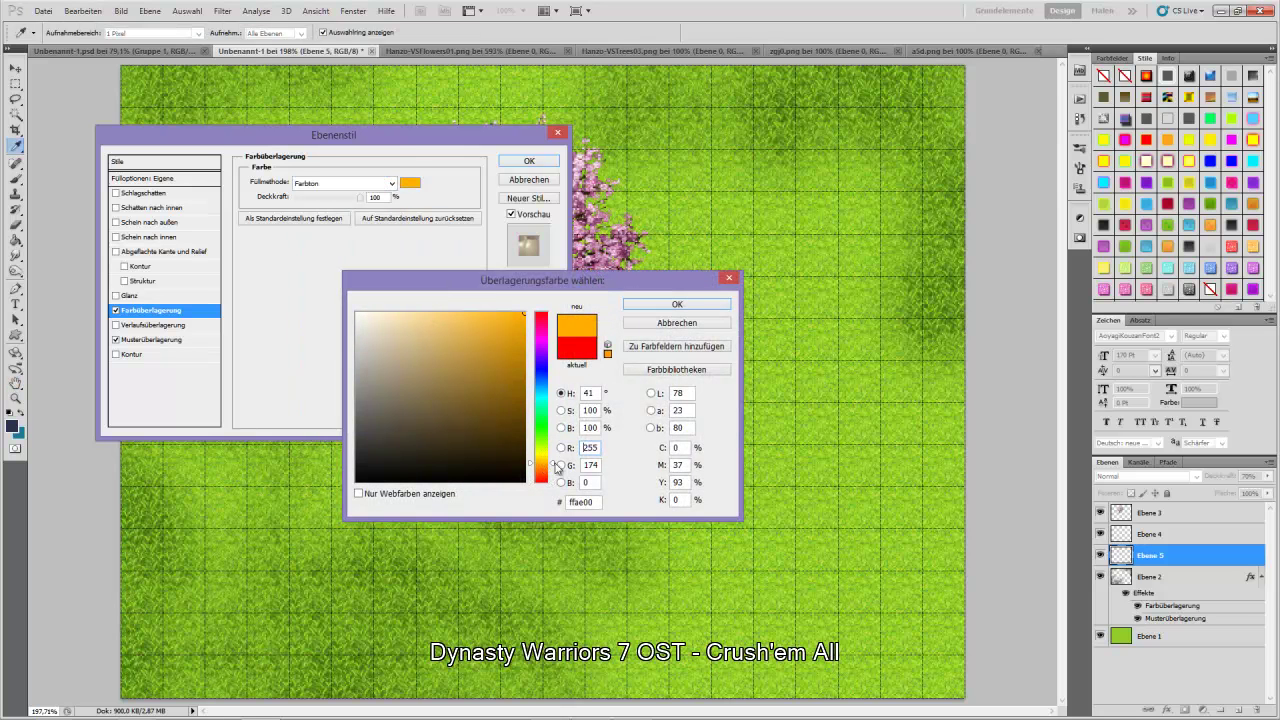
pyautogui.moveTo(440, 369); pyautogui.dragTo(426, 366)
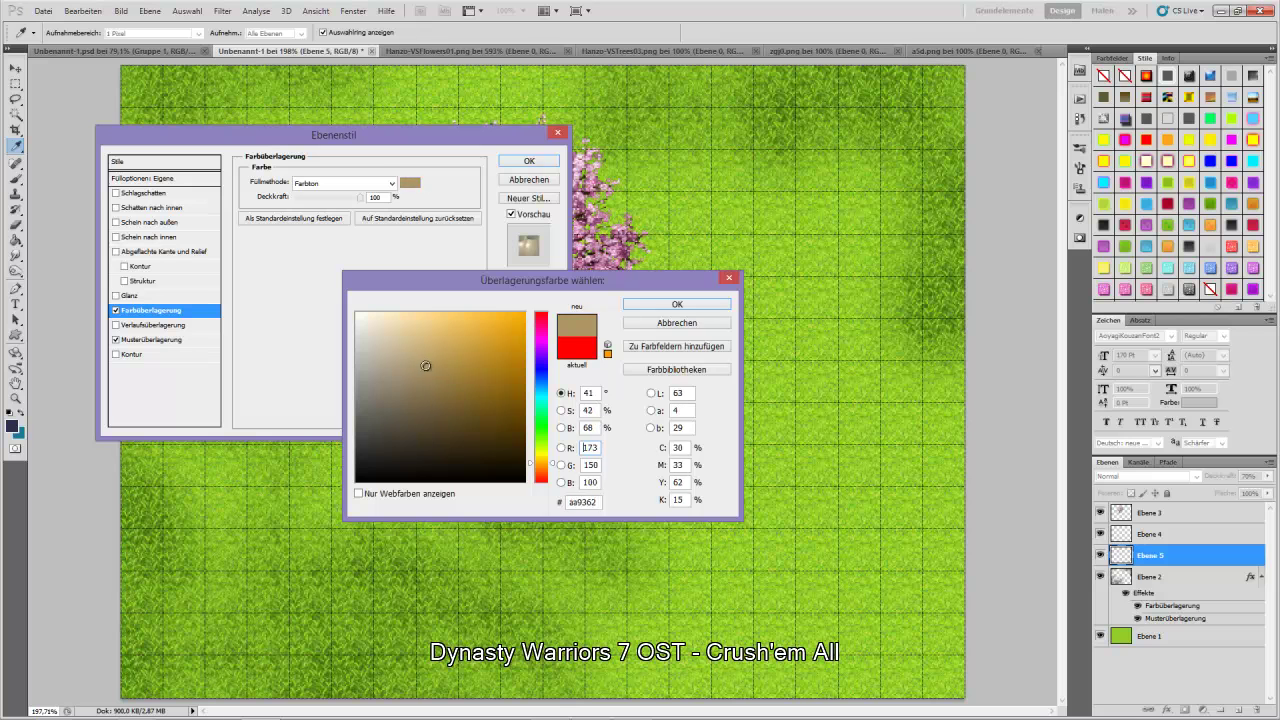
pyautogui.click(677, 304)
# - Choose the cracked brown earth pattern for Ebene 5's pattern overlay and apply the layer style
pyautogui.click(153, 340)
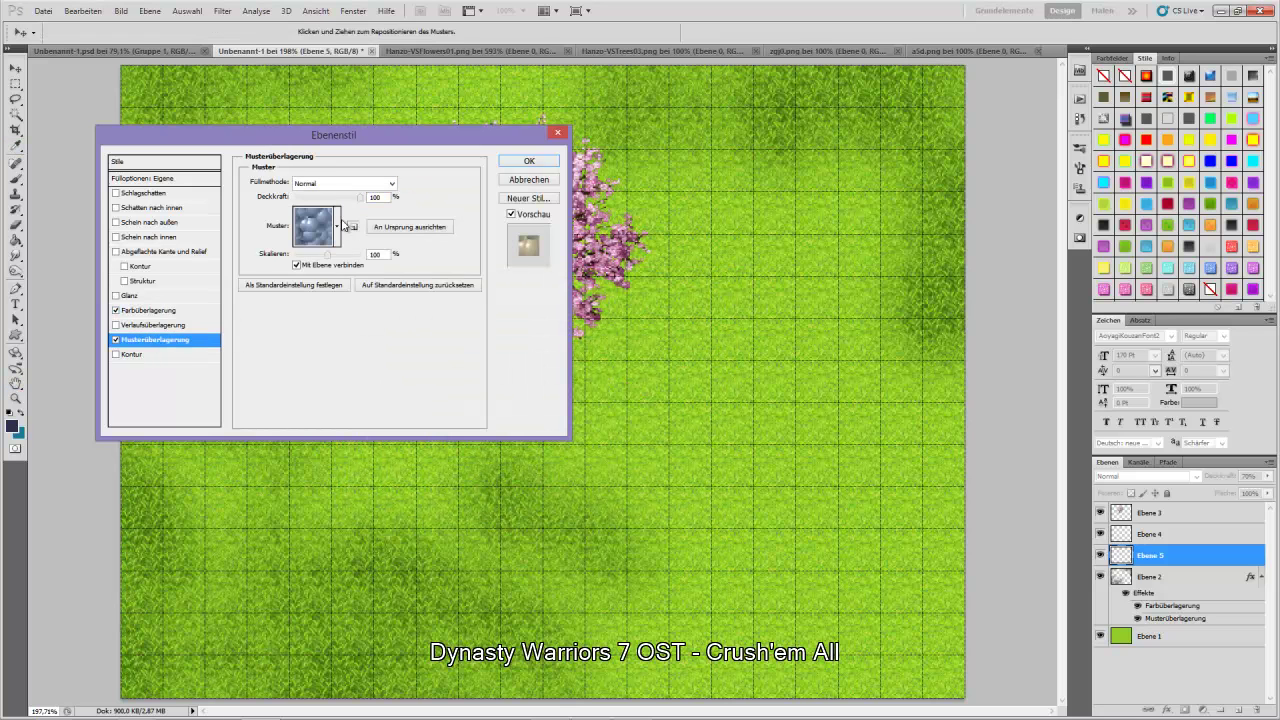
pyautogui.click(337, 227)
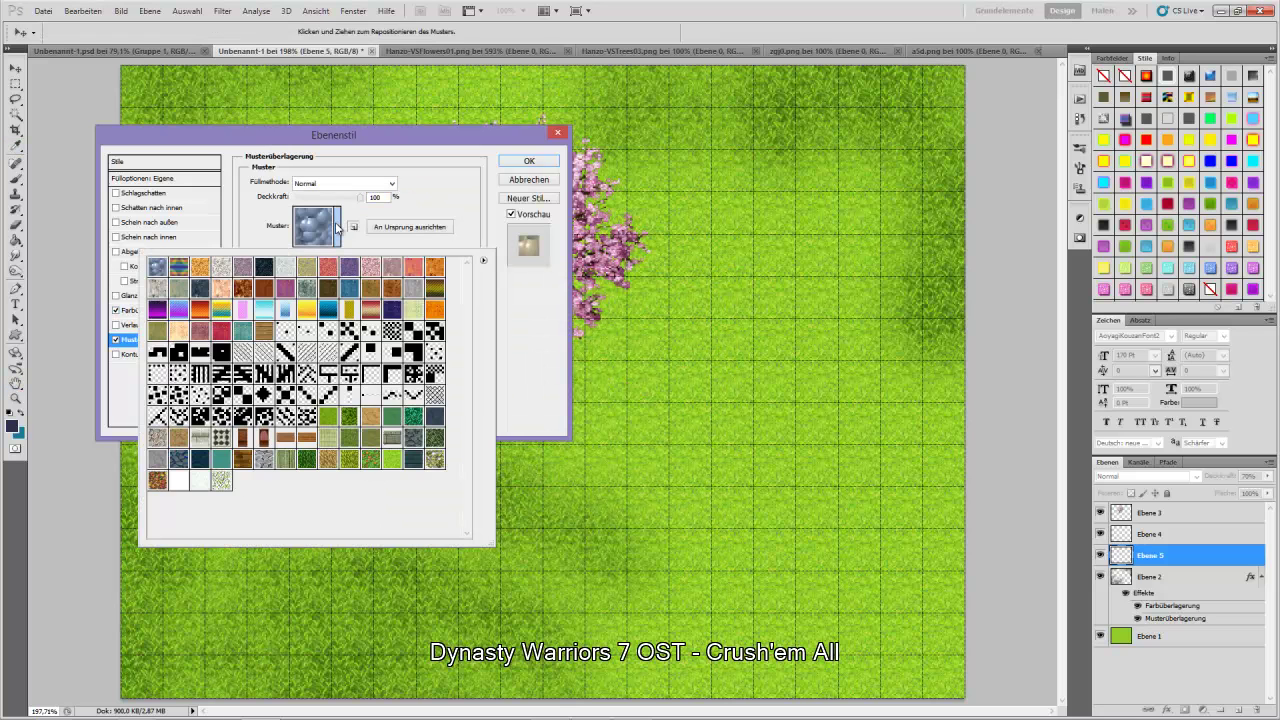
pyautogui.click(176, 443)
pyautogui.click(548, 340)
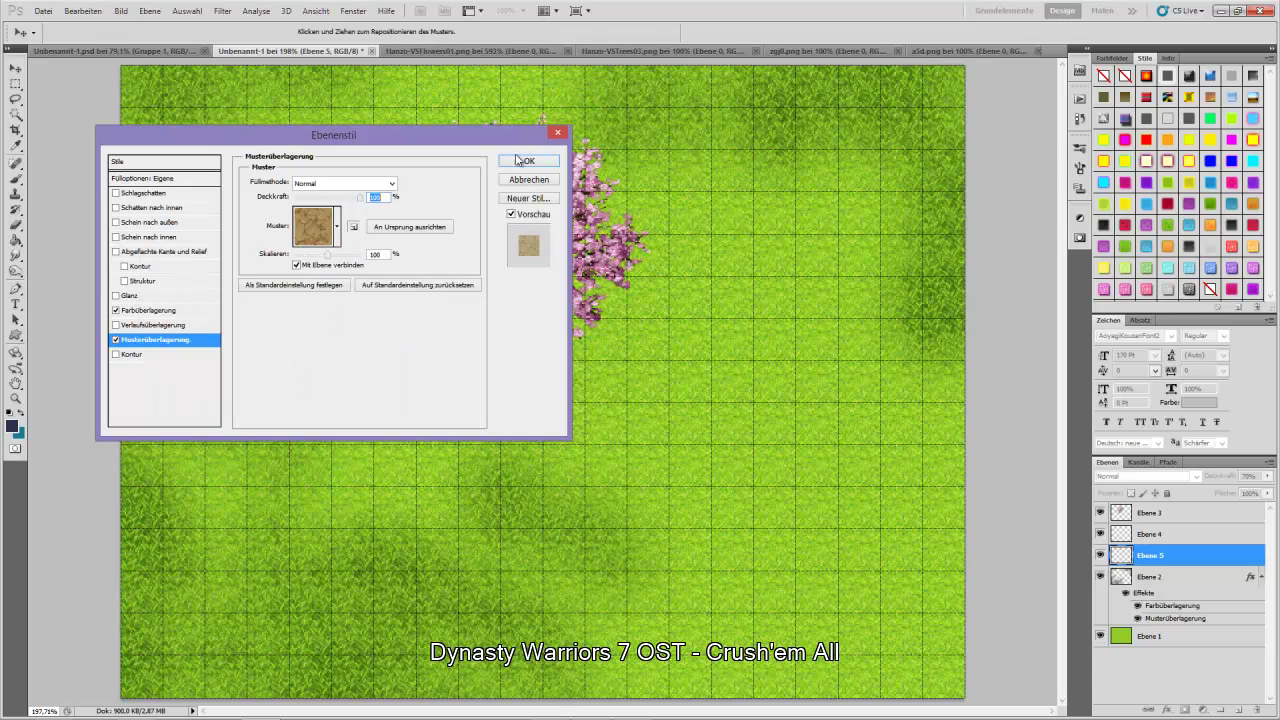
pyautogui.click(514, 164)
# - Paint diagonal dirt paths across the map on Ebene 5 behind the cherry tree and soften them with Gaussian Blur
pyautogui.moveTo(623, 391)
pyautogui.mouseDown()
pyautogui.moveTo(864, 557)
pyautogui.moveTo(790, 670)
pyautogui.moveTo(884, 673)
pyautogui.moveTo(909, 608)
pyautogui.moveTo(658, 396)
pyautogui.moveTo(629, 365)
pyautogui.moveTo(623, 327)
pyautogui.moveTo(579, 291)
pyautogui.moveTo(124, 251)
pyautogui.moveTo(444, 274)
pyautogui.moveTo(550, 318)
pyautogui.moveTo(454, 106)
pyautogui.moveTo(420, 102)
pyautogui.moveTo(504, 240)
pyautogui.moveTo(613, 342)
pyautogui.moveTo(657, 410)
pyautogui.moveTo(363, 369)
pyautogui.moveTo(202, 189)
pyautogui.moveTo(173, 239)
pyautogui.moveTo(100, 202)
pyautogui.moveTo(170, 196)
pyautogui.mouseUp()
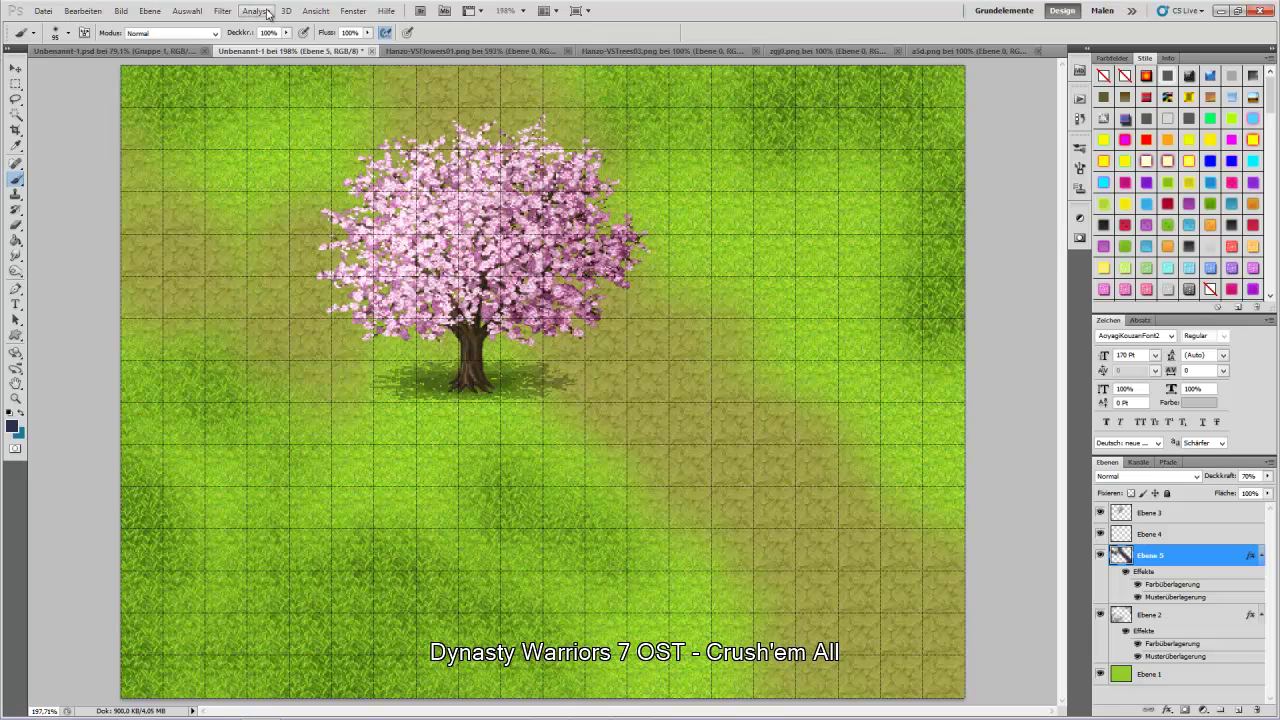
pyautogui.click(222, 10)
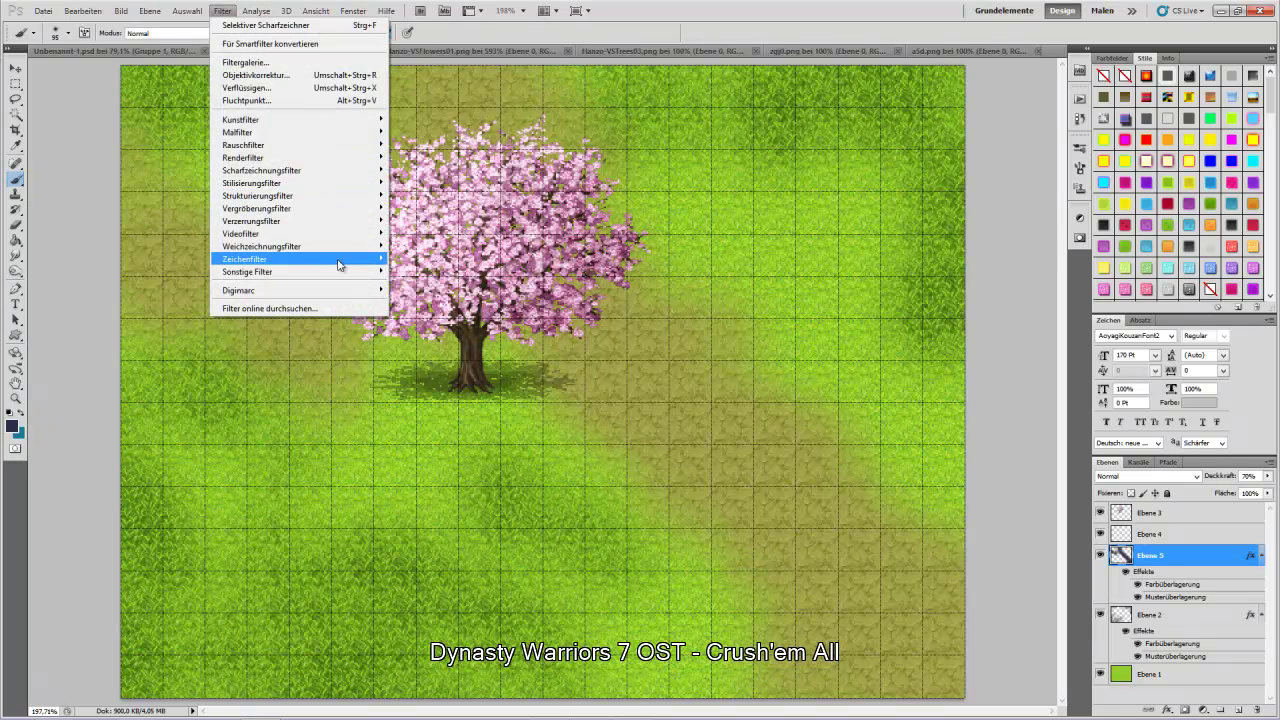
pyautogui.moveTo(345, 250)
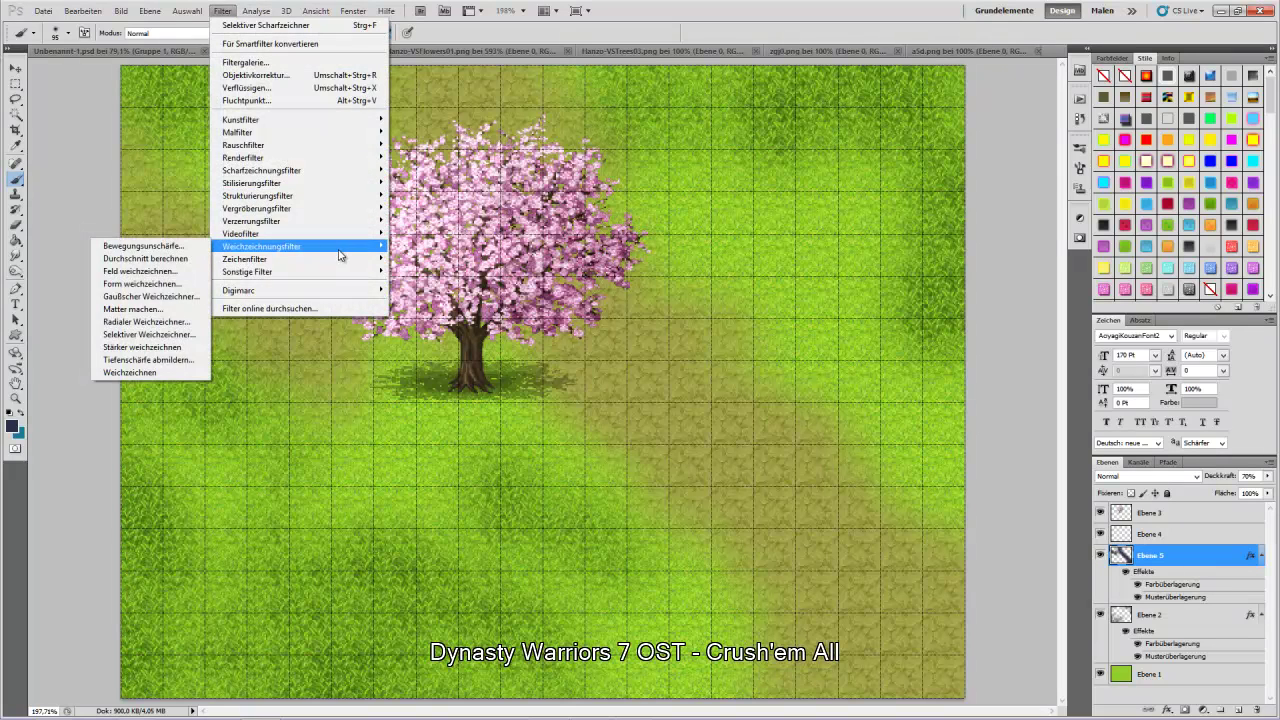
pyautogui.click(150, 297)
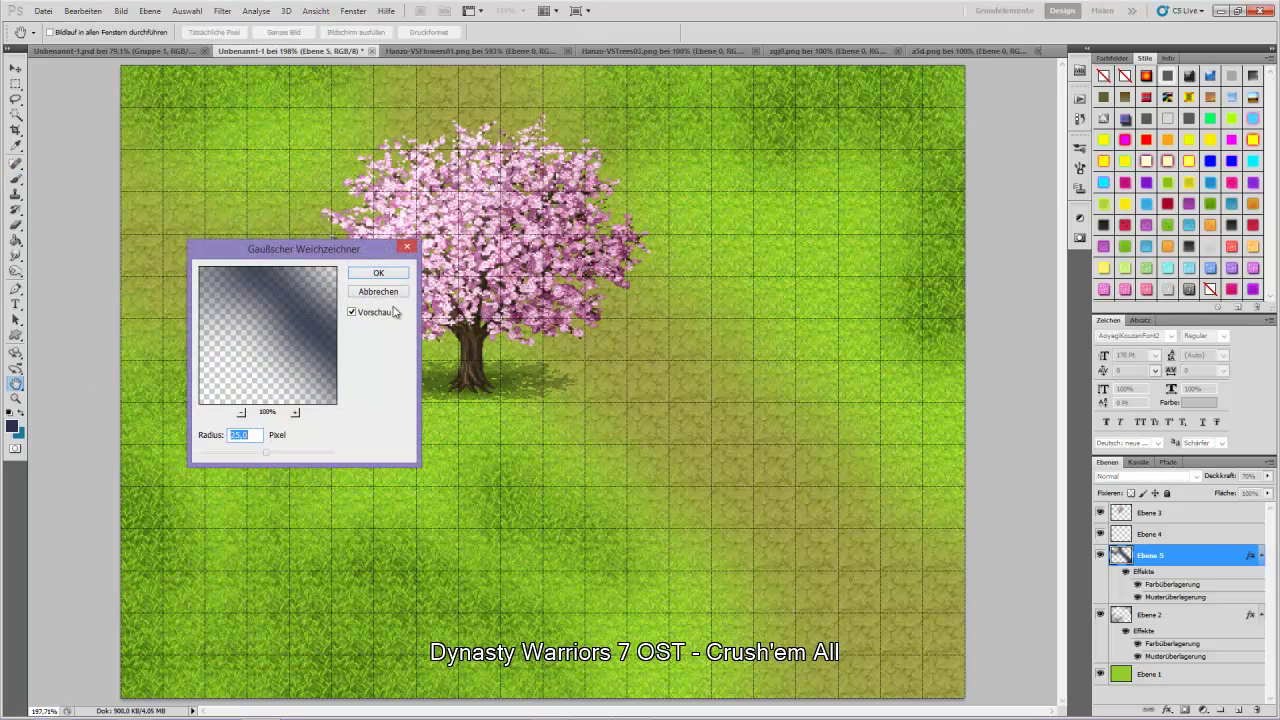
pyautogui.click(379, 273)
pyautogui.press('b')
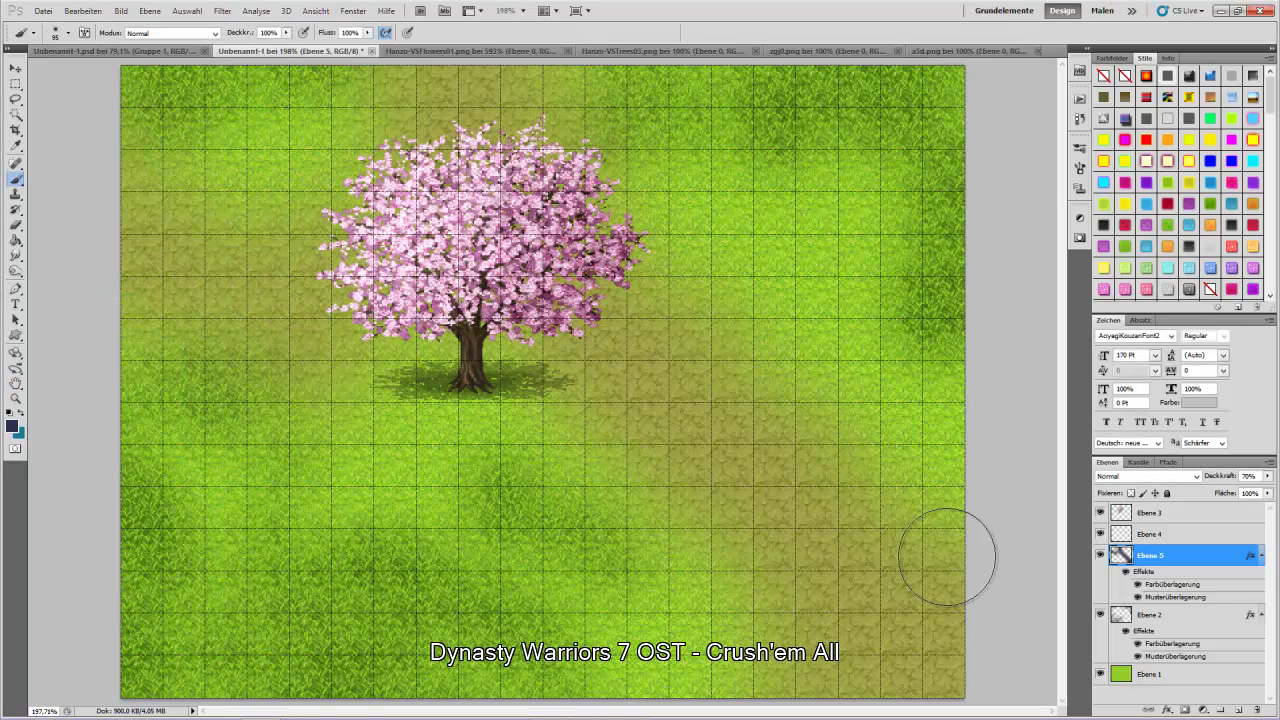
# - Try the same Gaussian Blur on Ebene 2's dark grass patches and undo it
pyautogui.click(1190, 614)
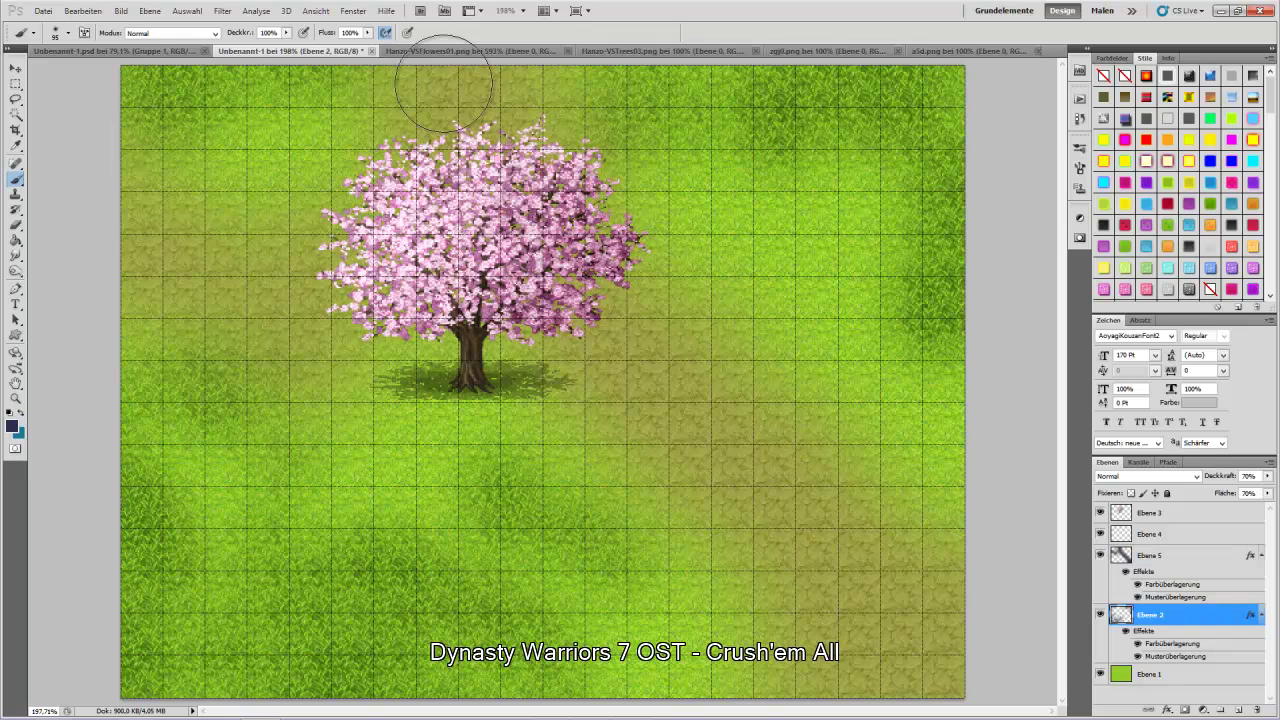
pyautogui.click(222, 10)
pyautogui.click(250, 23)
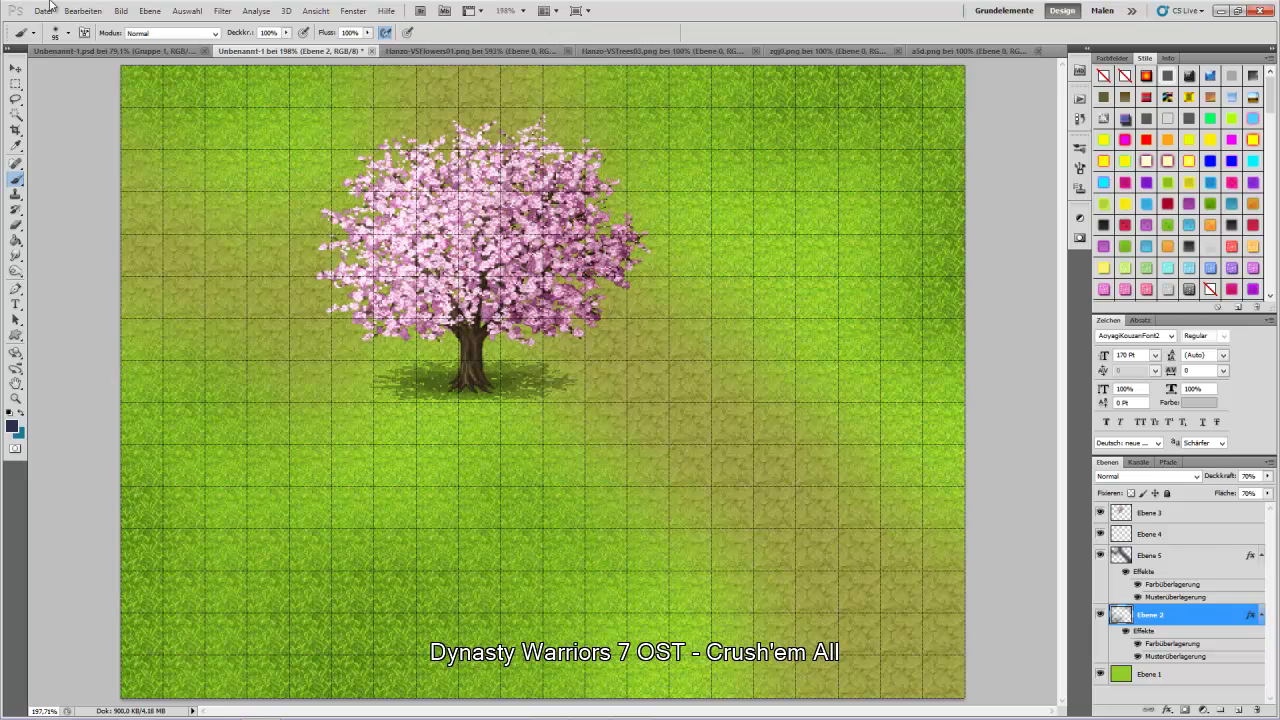
pyautogui.click(83, 10)
pyautogui.click(84, 51)
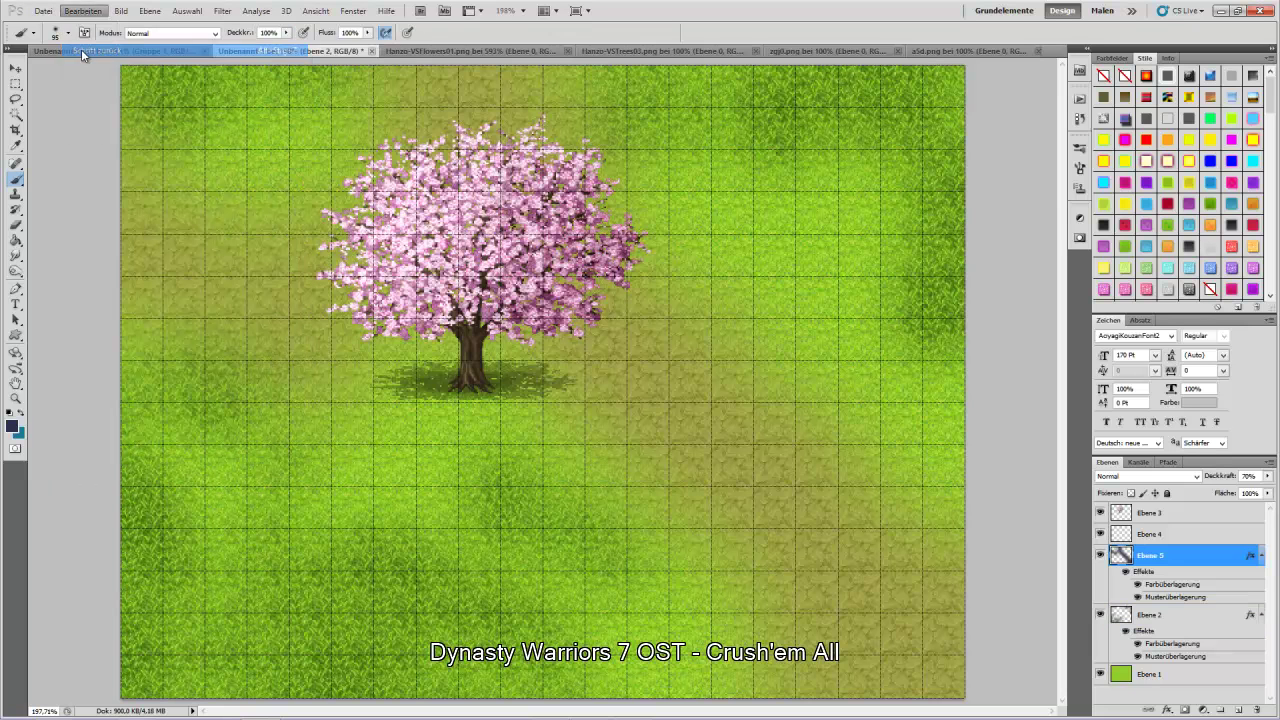
# - Set Ebene 2's opacity to 76%
pyautogui.click(14, 70)
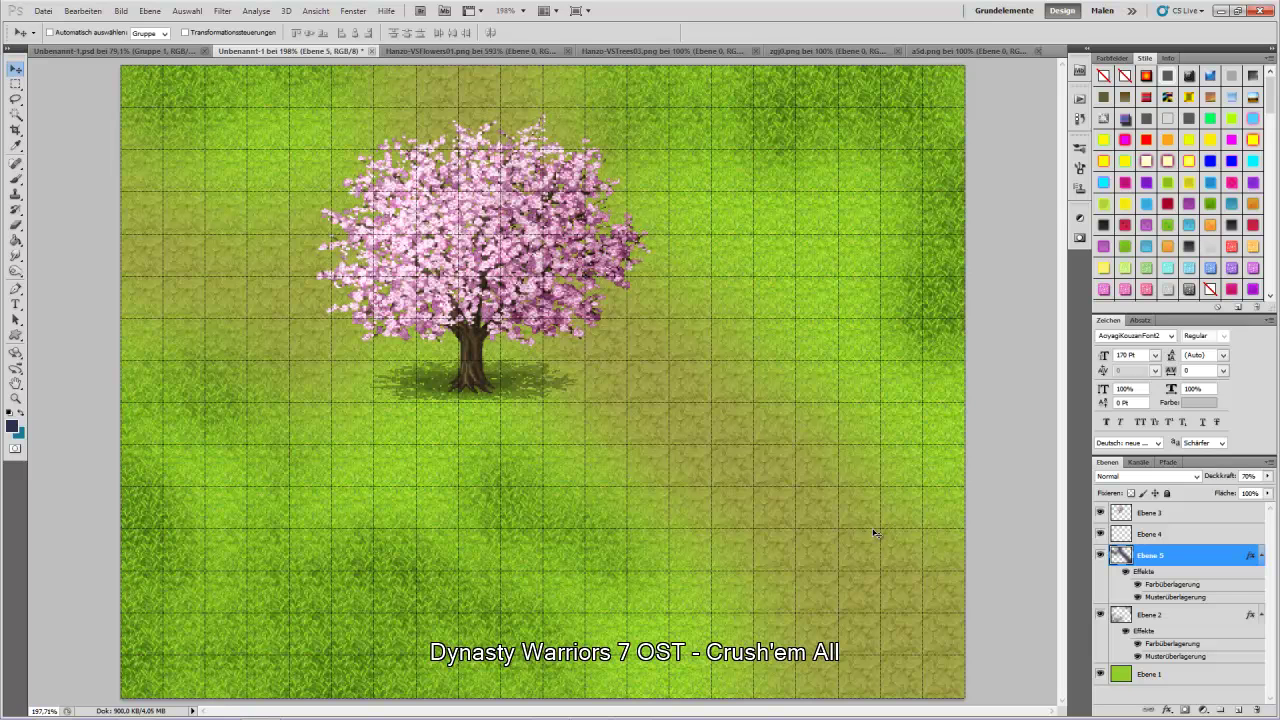
pyautogui.click(1190, 616)
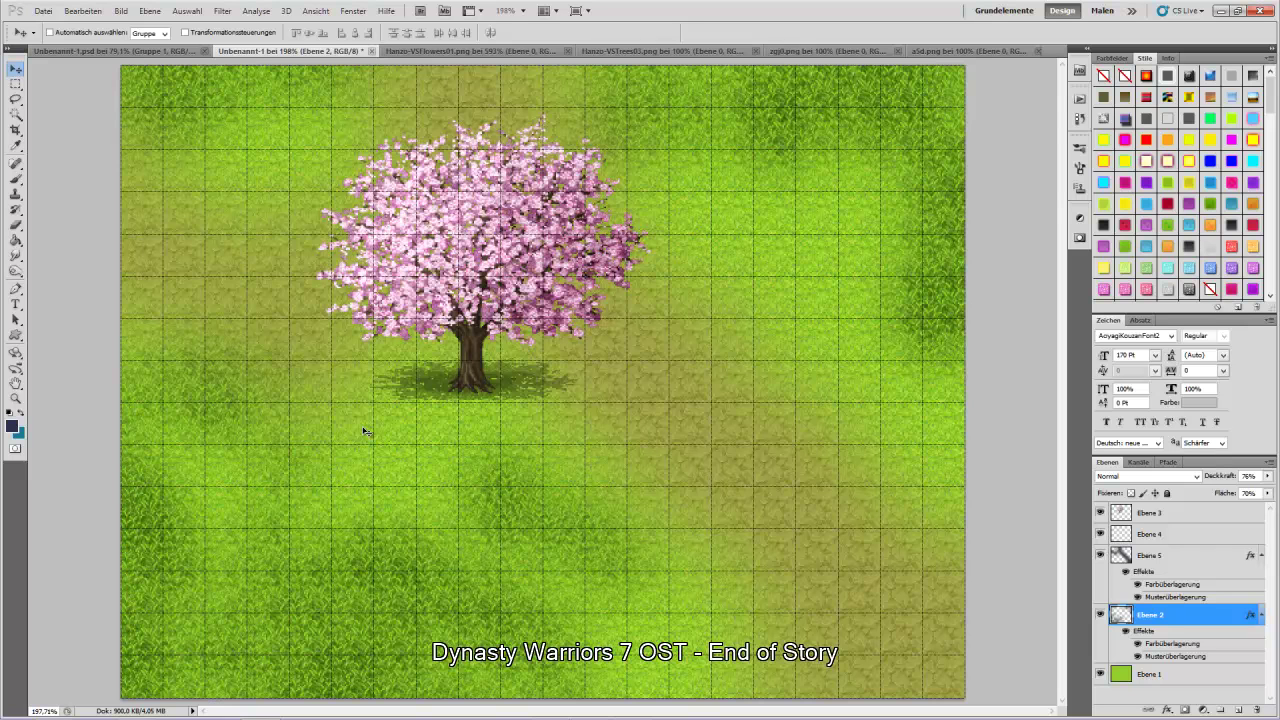
# - Close the Hanzo-VSTrees03.png tileset and look through the zgj0.png and a5d.png tilesets for plants
pyautogui.click(605, 51)
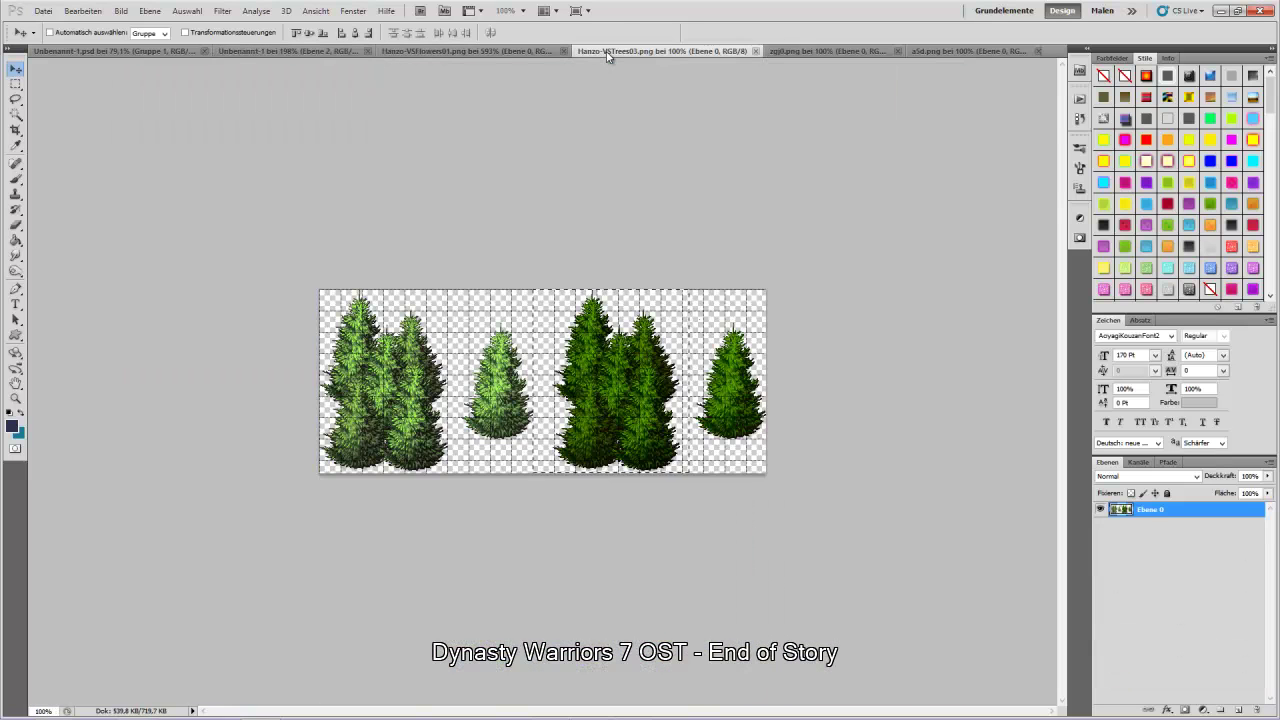
pyautogui.click(757, 51)
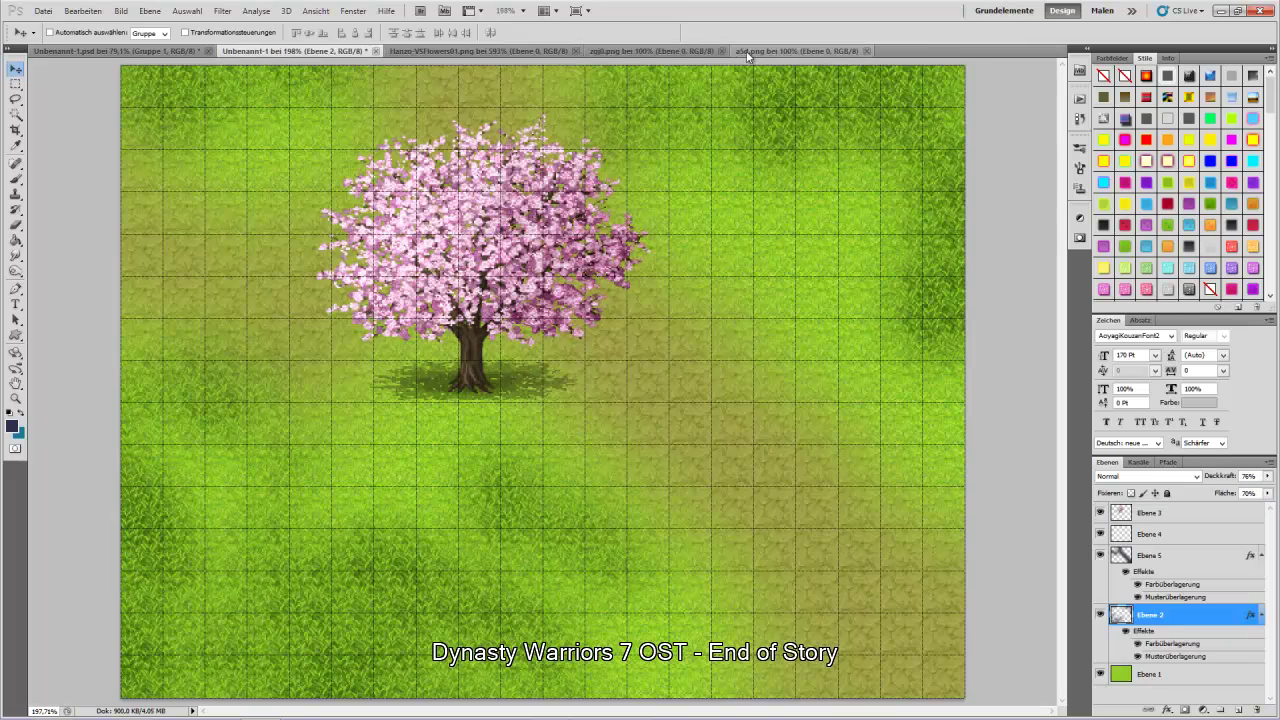
pyautogui.click(652, 51)
pyautogui.click(797, 50)
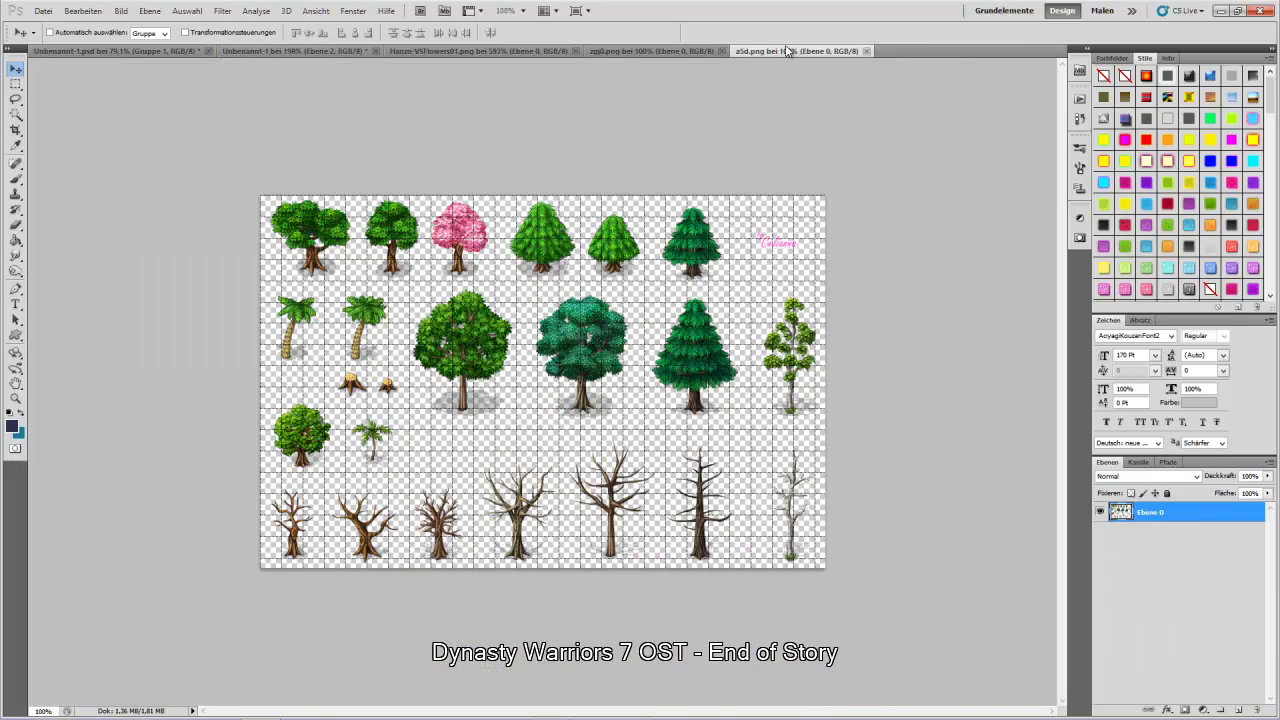
pyautogui.click(16, 86)
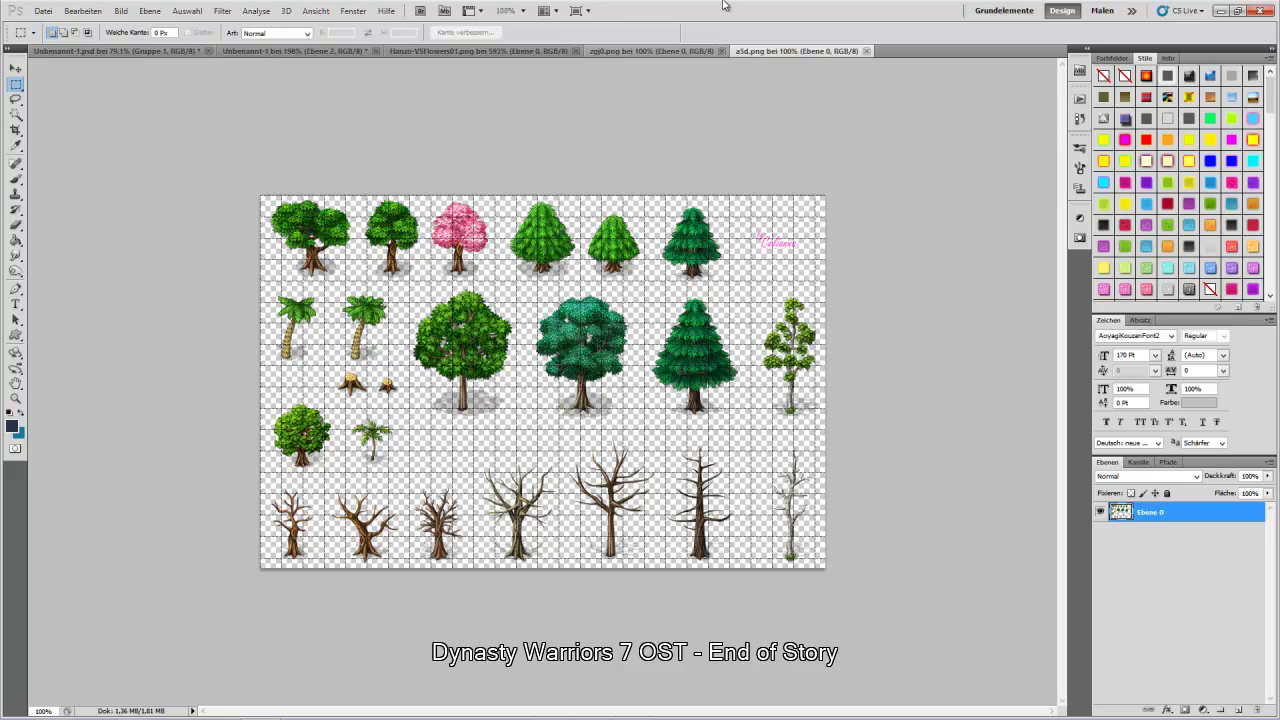
pyautogui.click(607, 50)
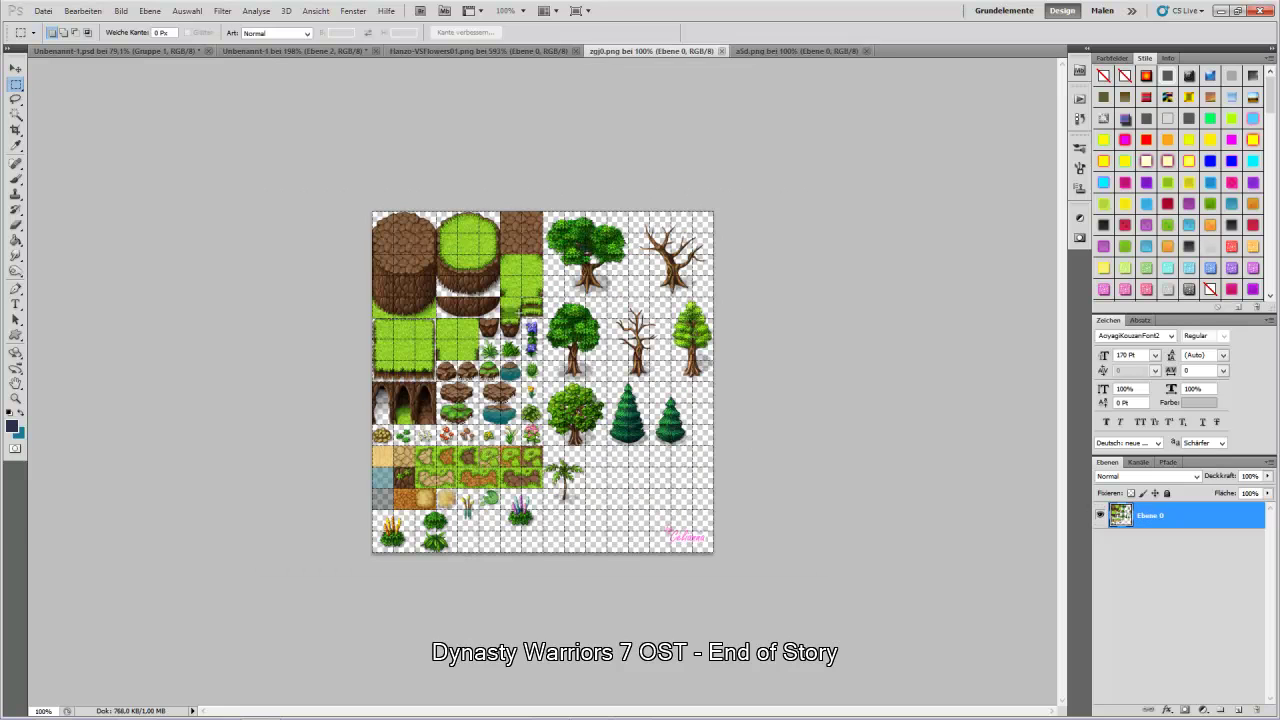
# - Select and copy the dark green grass tuft tile in the zgj0.png tileset
pyautogui.click(16, 398)
pyautogui.rightClick(695, 464)
pyautogui.click(688, 468)
pyautogui.rightClick(596, 463)
pyautogui.click(616, 470)
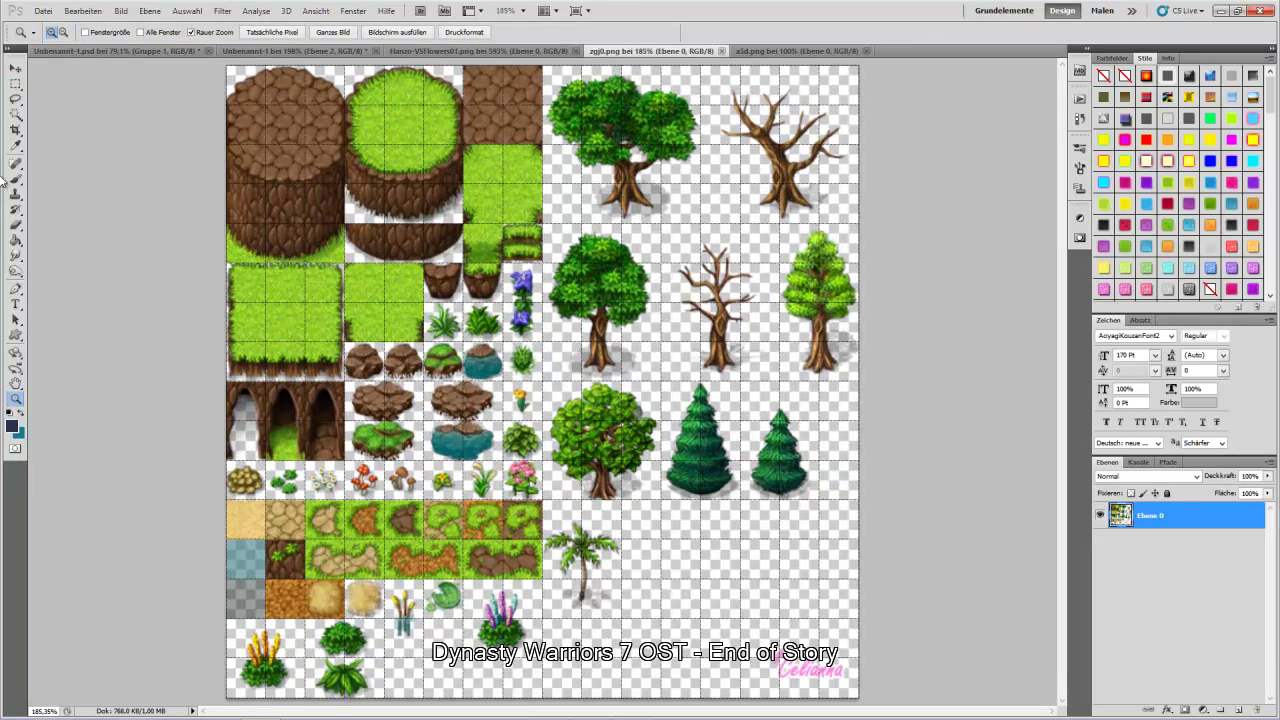
pyautogui.click(15, 88)
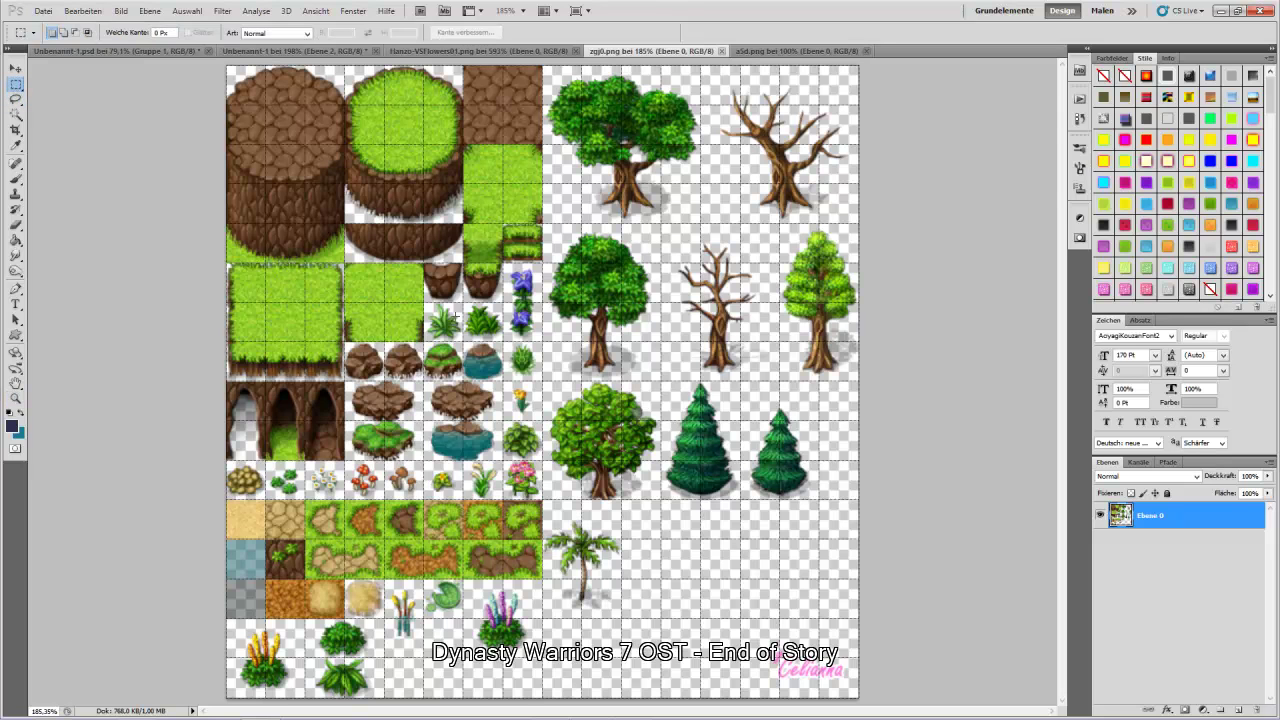
pyautogui.moveTo(504, 344); pyautogui.dragTo(504, 344)
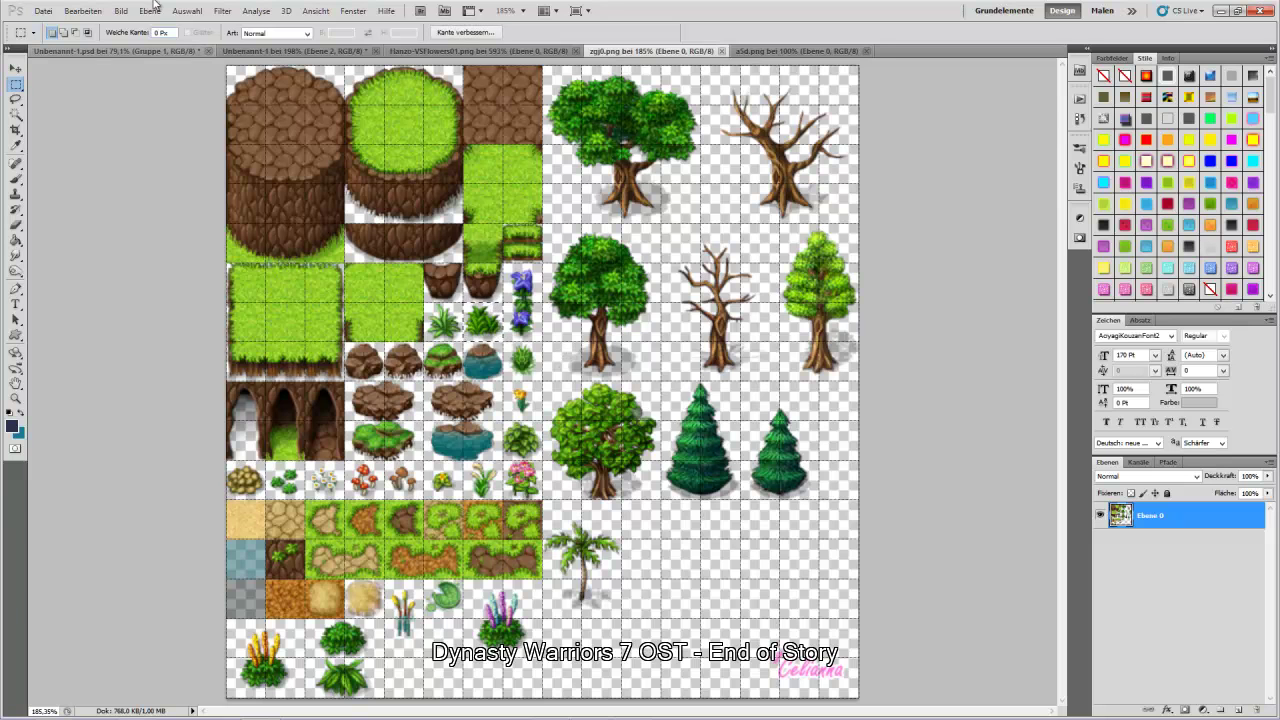
# - Paste the grass tuft into the map, place it below and left of the tree, and move its layer directly under Ebene 3
pyautogui.click(251, 52)
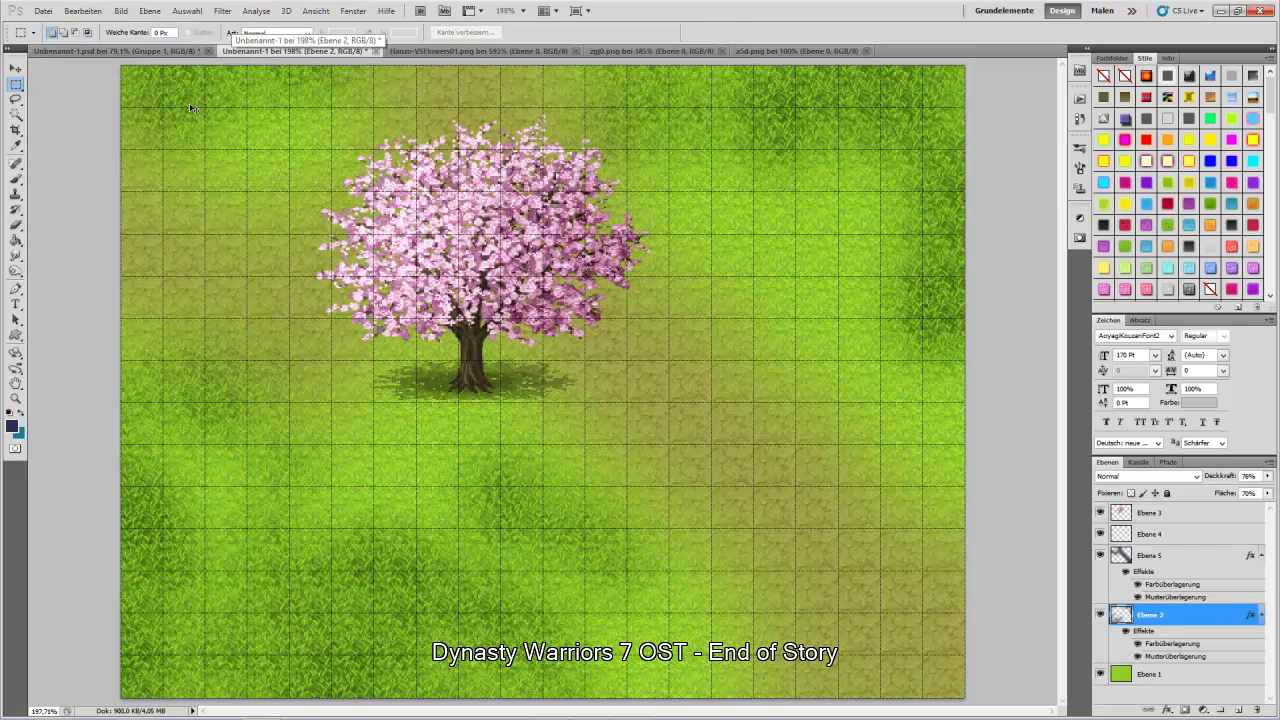
pyautogui.hotkey('ctrl', 'v')
pyautogui.click(15, 66)
pyautogui.moveTo(543, 384); pyautogui.dragTo(248, 440)
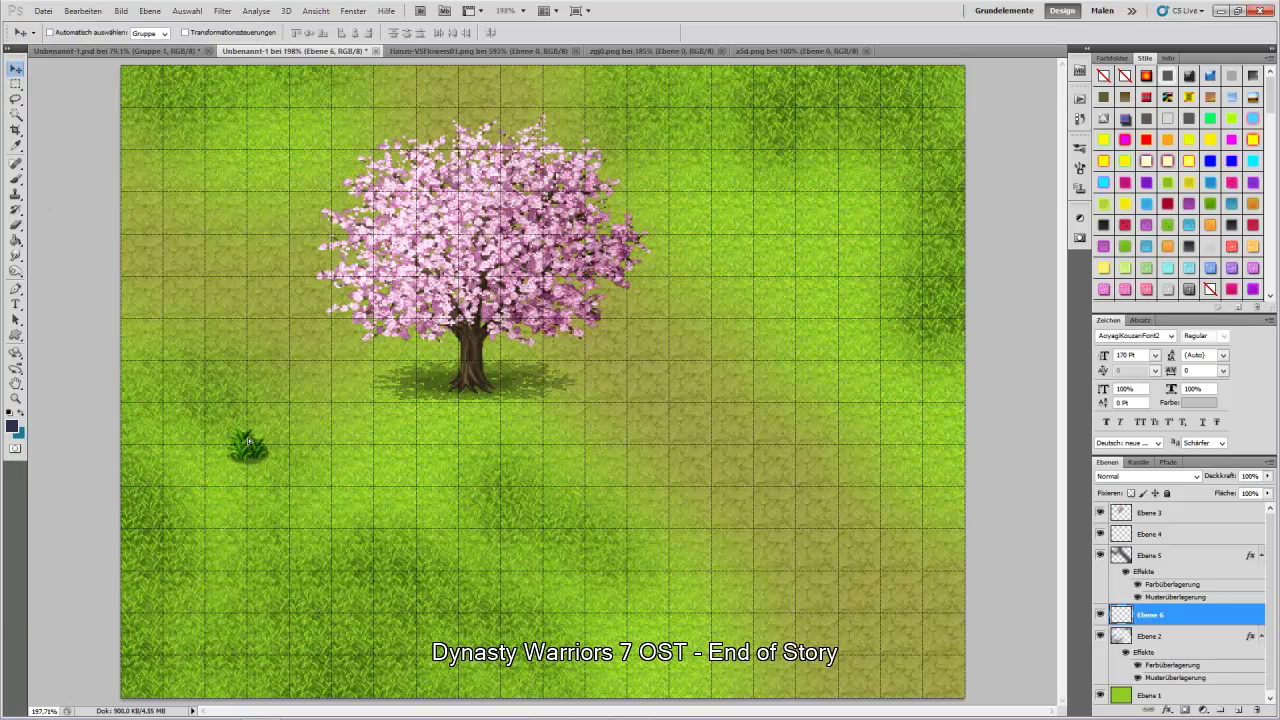
pyautogui.moveTo(1160, 614); pyautogui.dragTo(1172, 526)
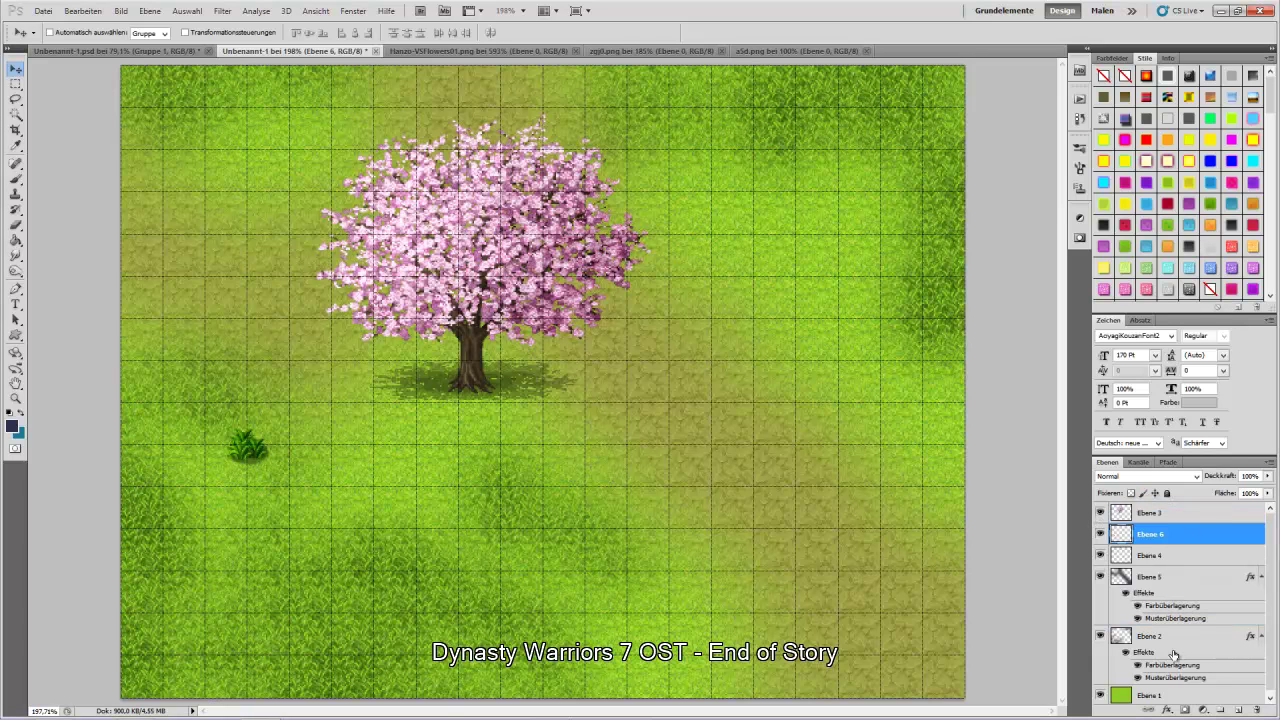
# - Create a layer group above Ebene 6 and name it Ground
pyautogui.click(1220, 712)
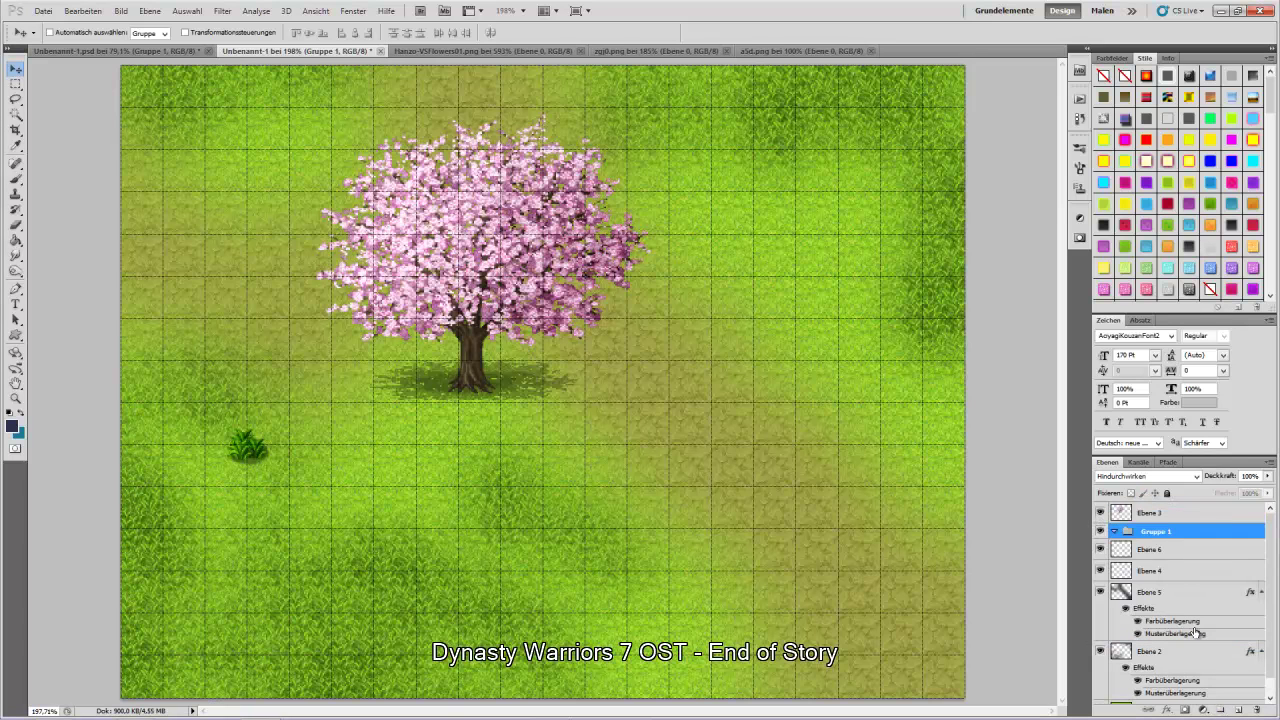
pyautogui.doubleClick(1158, 531)
pyautogui.write('Ground')
pyautogui.press('Return')
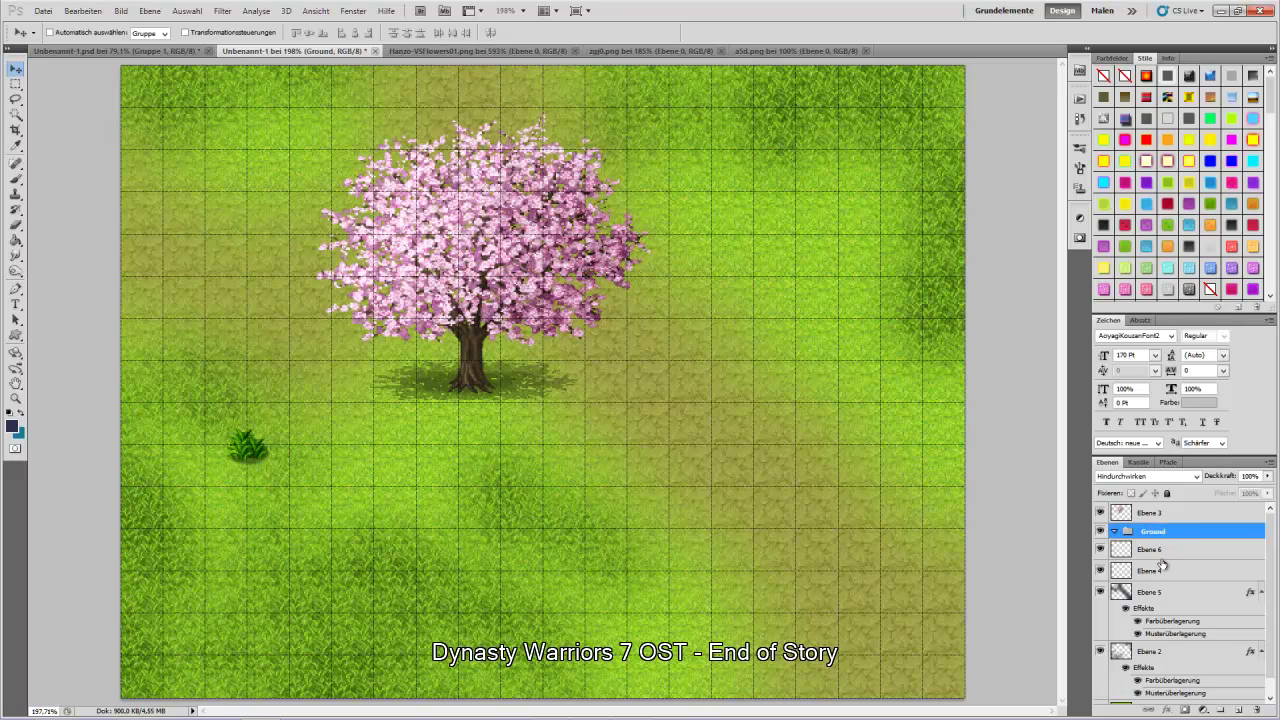
# - Delete the empty layer Ebene 4
pyautogui.click(1147, 551)
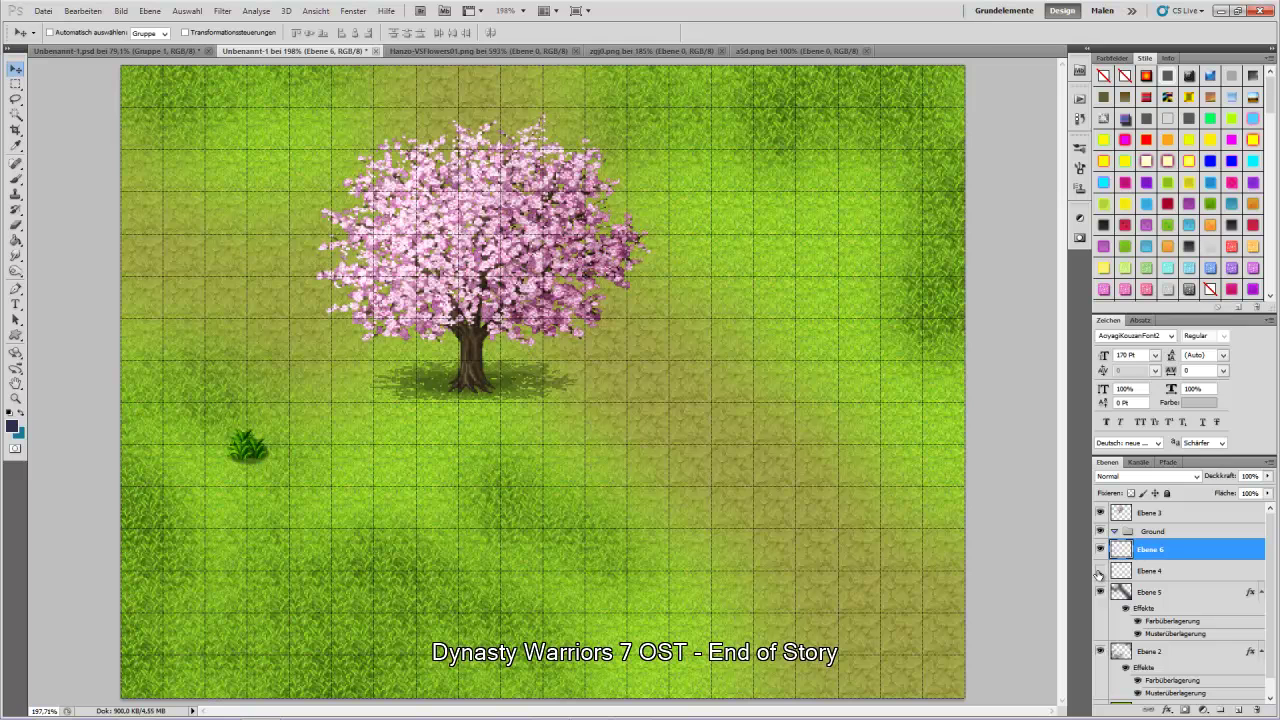
pyautogui.click(1185, 579)
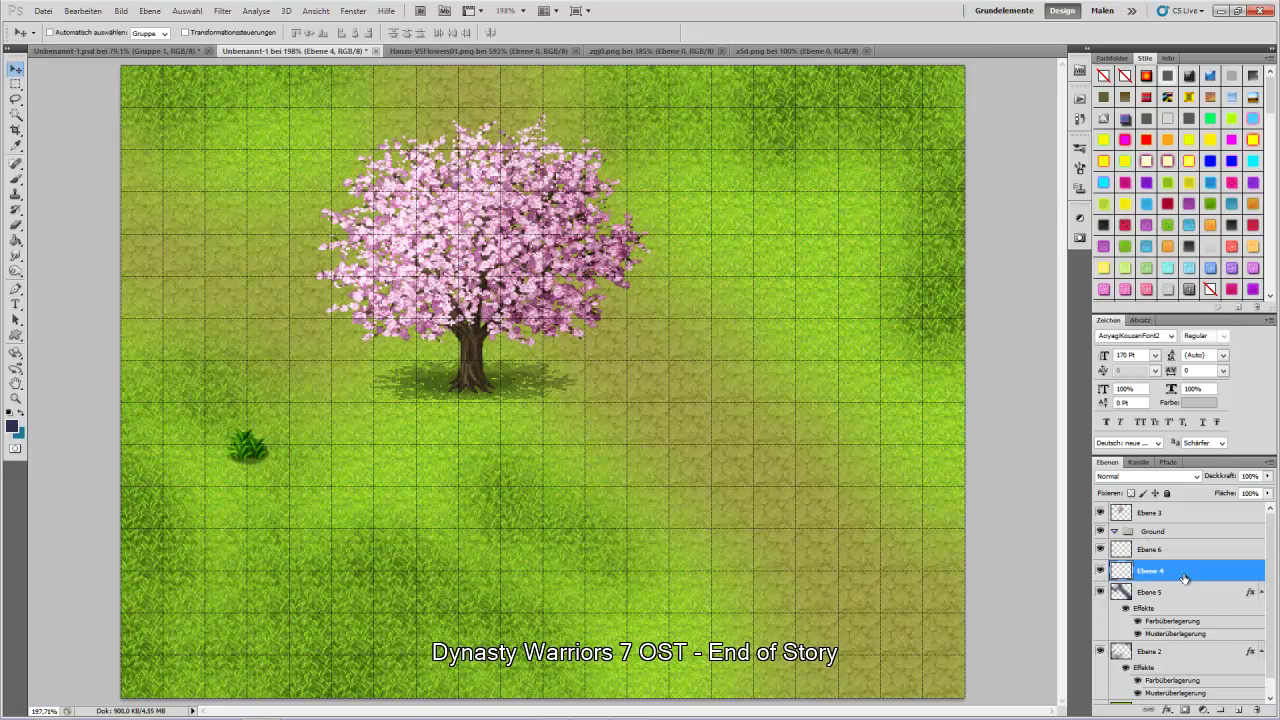
pyautogui.click(1257, 711)
# - Move Ebene 6, Ebene 5, Ebene 2 and Ebene 1 into the Ground group
pyautogui.moveTo(1165, 553); pyautogui.dragTo(1161, 537)
pyautogui.click(1179, 580)
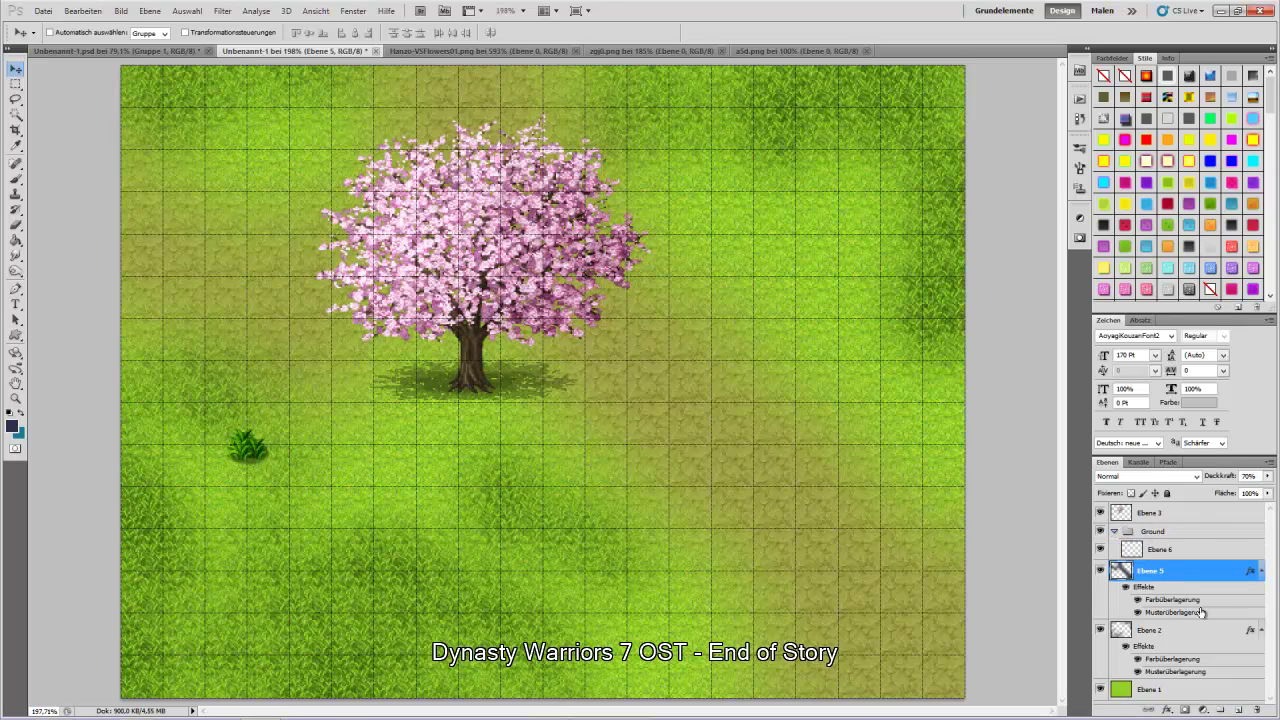
pyautogui.keyDown('shift'); pyautogui.click(1178, 688); pyautogui.keyUp('shift')
pyautogui.moveTo(1169, 568); pyautogui.dragTo(1165, 541)
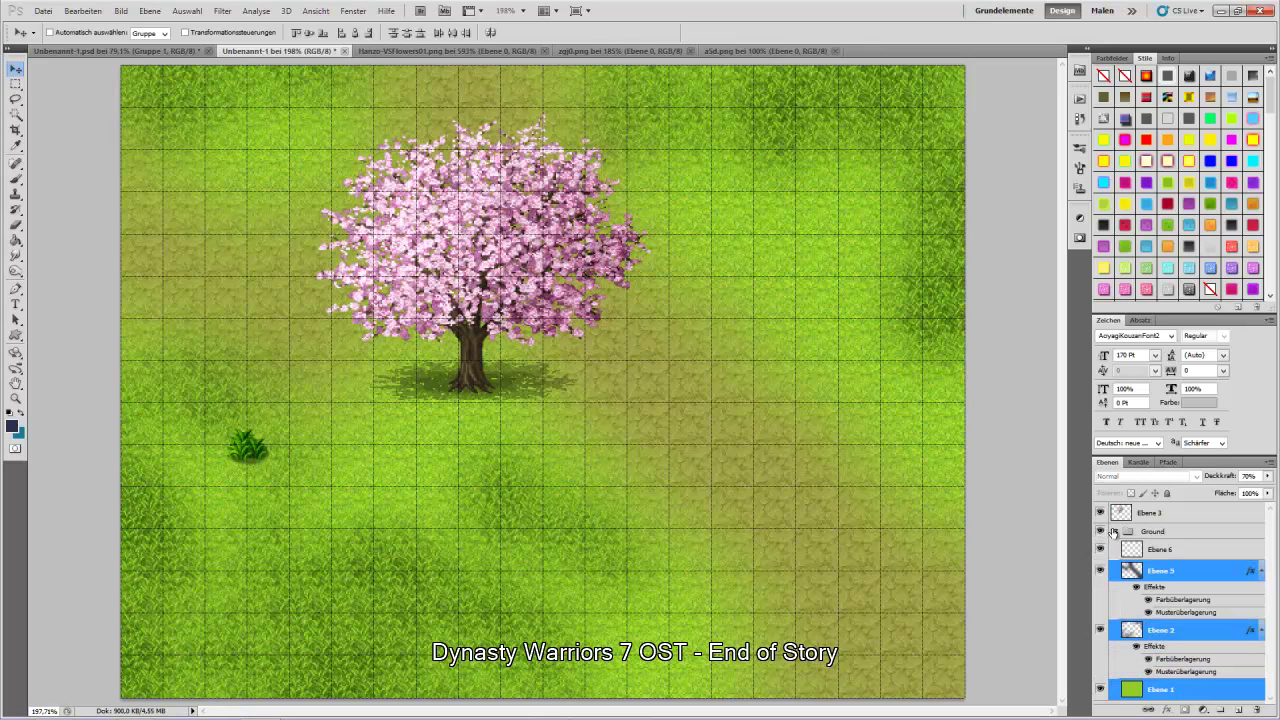
# - Paste a second grass tuft above Ebene 6 and place it in the dark grass near the map's lower edge
pyautogui.click(1170, 533)
pyautogui.click(1169, 550)
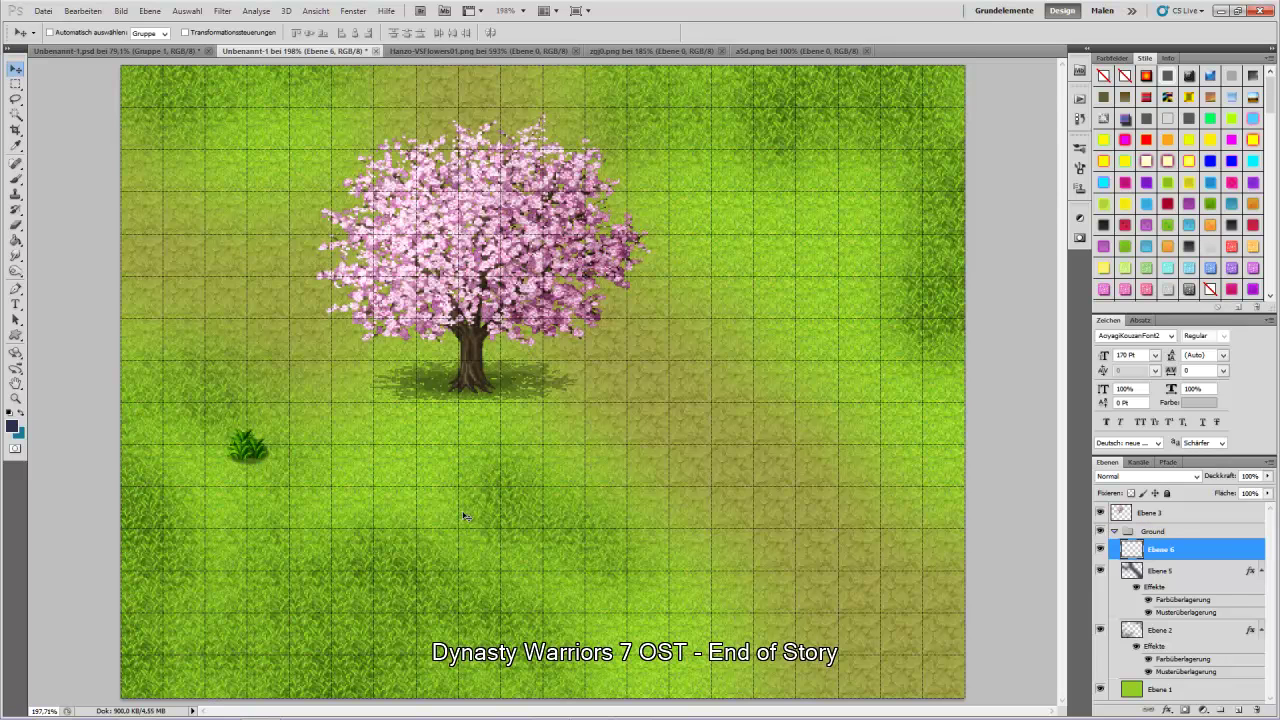
pyautogui.hotkey('ctrl', 'v')
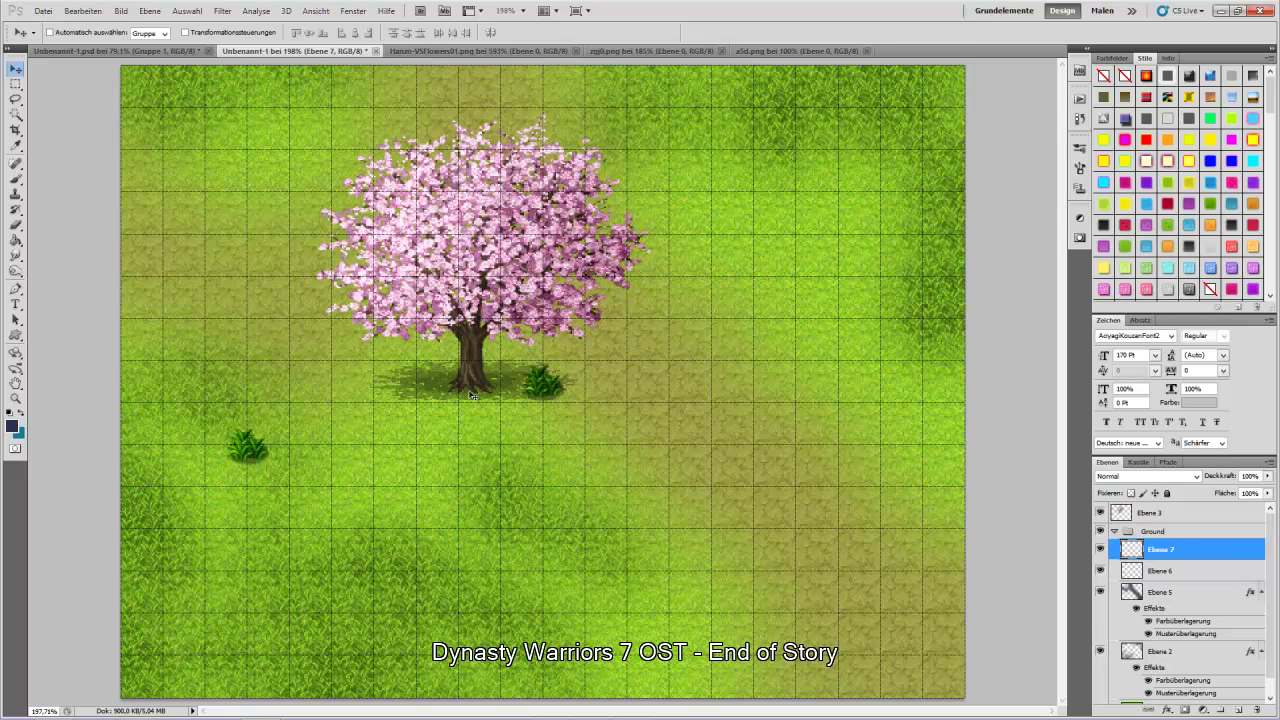
pyautogui.moveTo(545, 385); pyautogui.dragTo(418, 624)
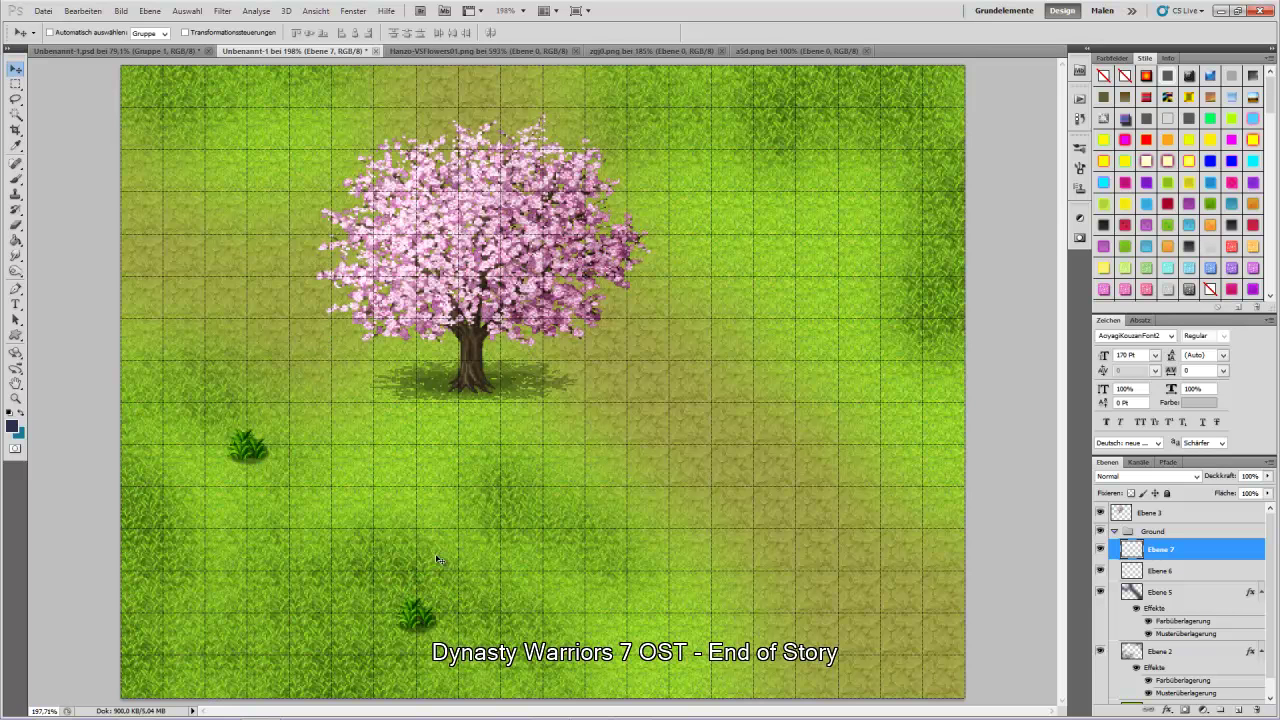
# - Check the a5d.png tileset and copy the green clover tile from zgj0.png
pyautogui.click(768, 51)
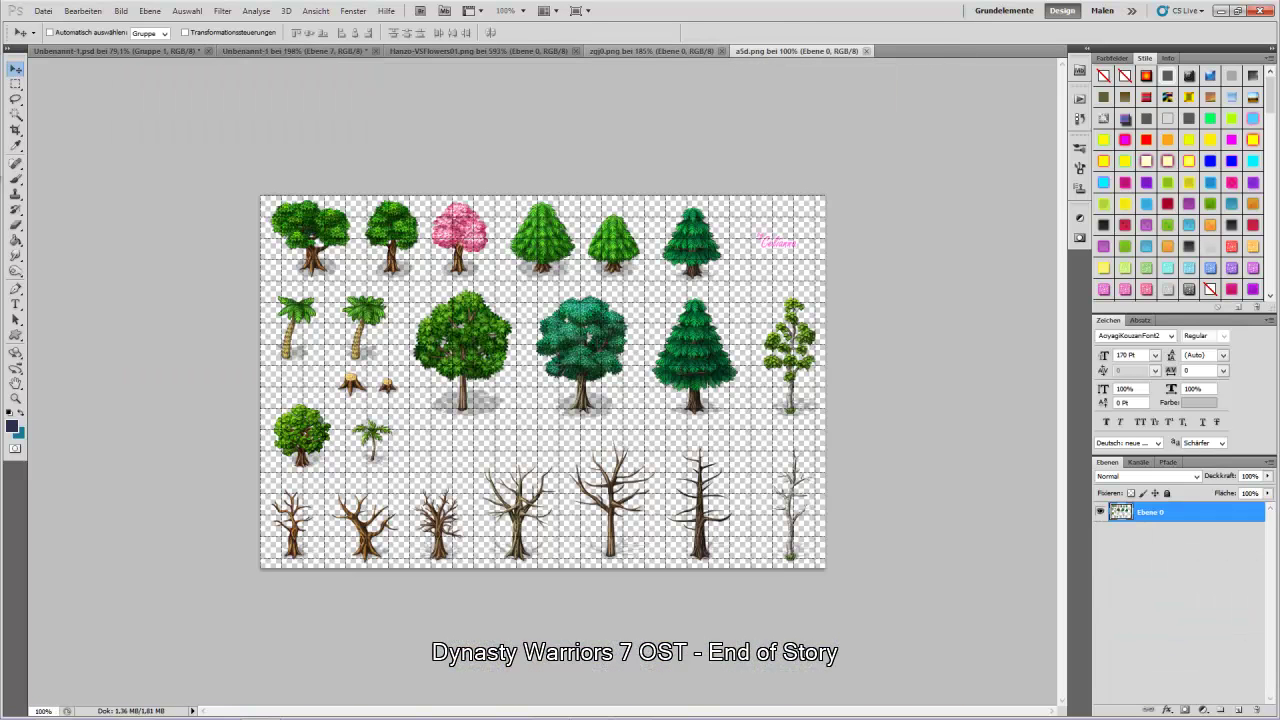
pyautogui.click(15, 85)
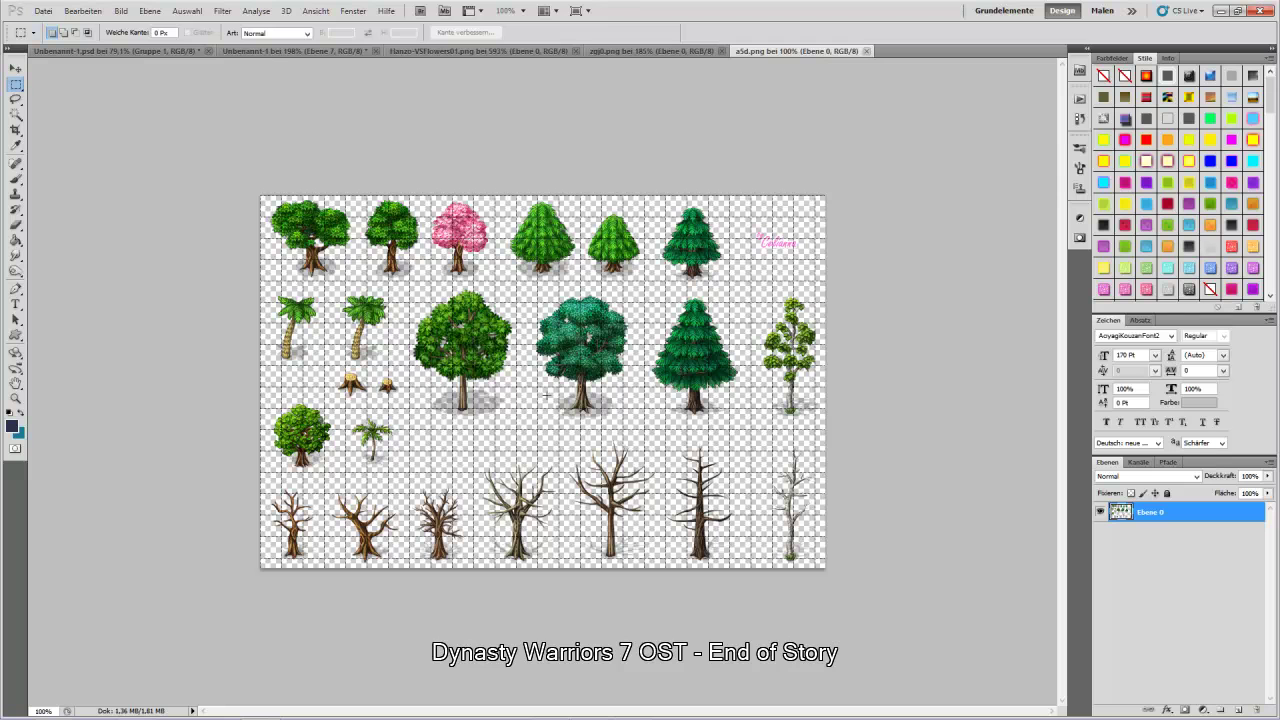
pyautogui.click(652, 51)
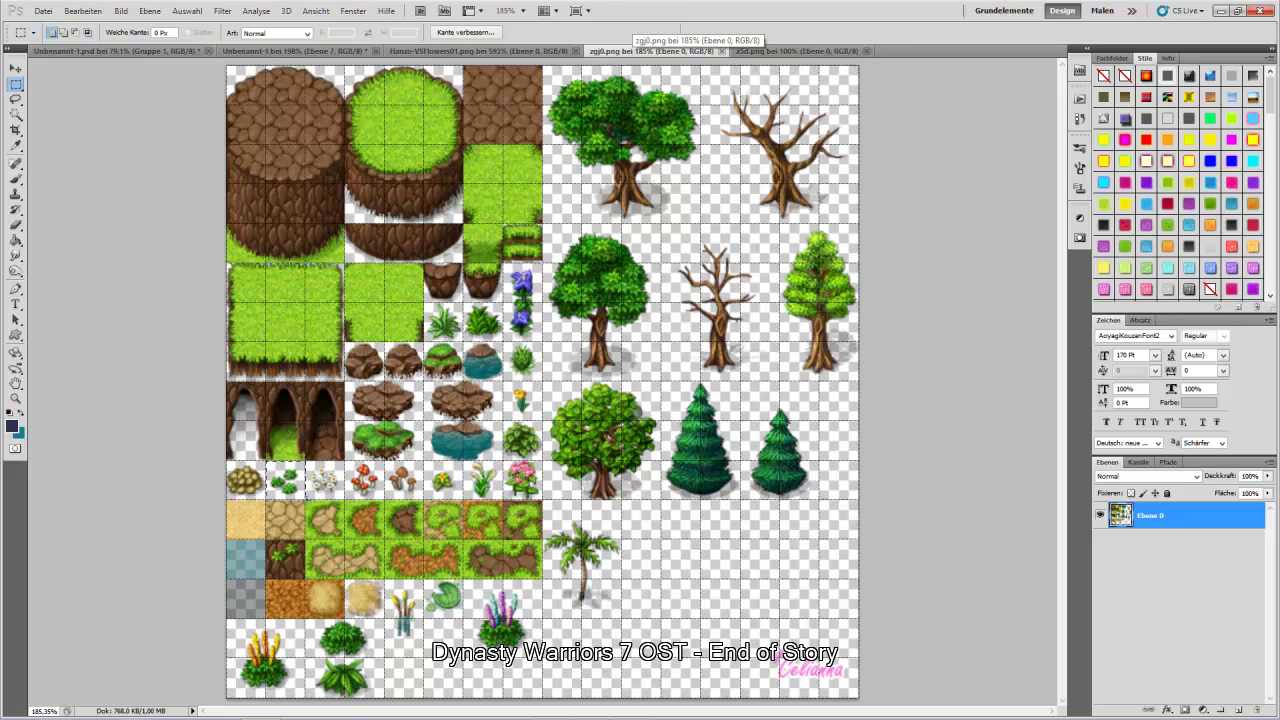
# - Paste four clovers onto the map: upper right, upper left, below the cherry tree and beside the lower grass tuft
pyautogui.click(250, 50)
pyautogui.hotkey('ctrl', 'v')
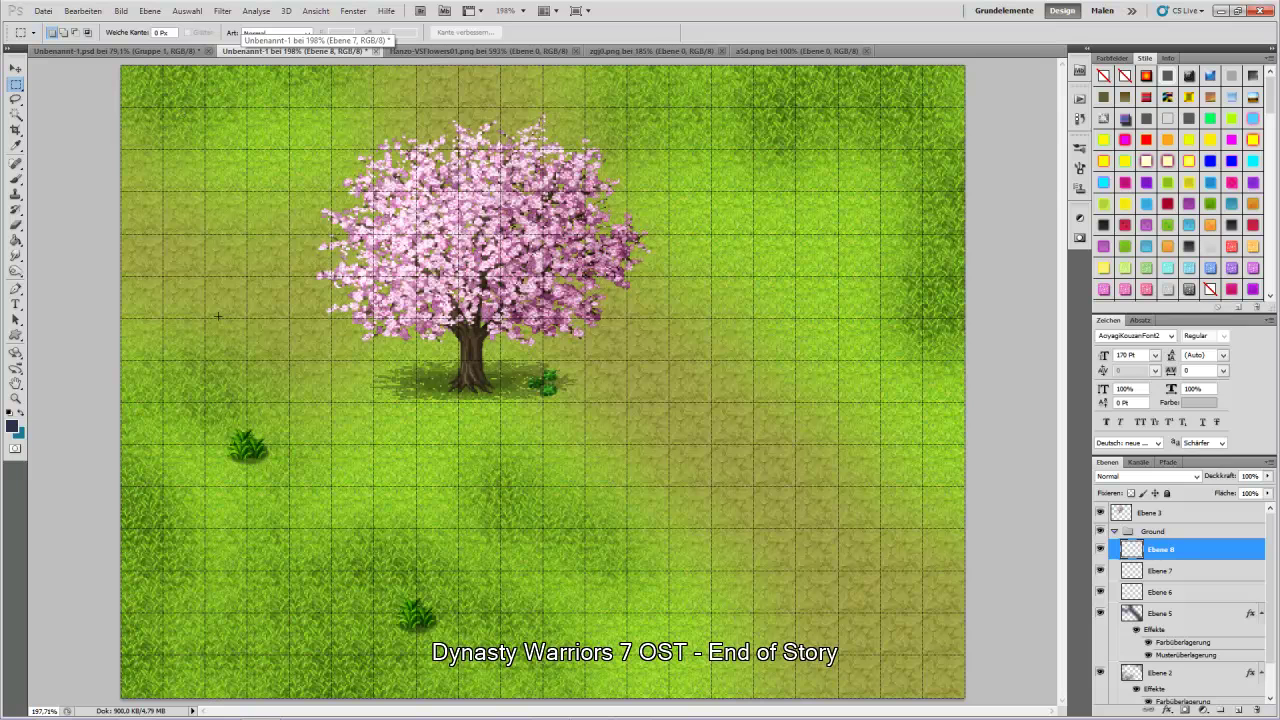
pyautogui.press('v')
pyautogui.moveTo(542, 389); pyautogui.dragTo(794, 160)
pyautogui.hotkey('ctrl', 'v')
pyautogui.hotkey('ctrl', 'v')
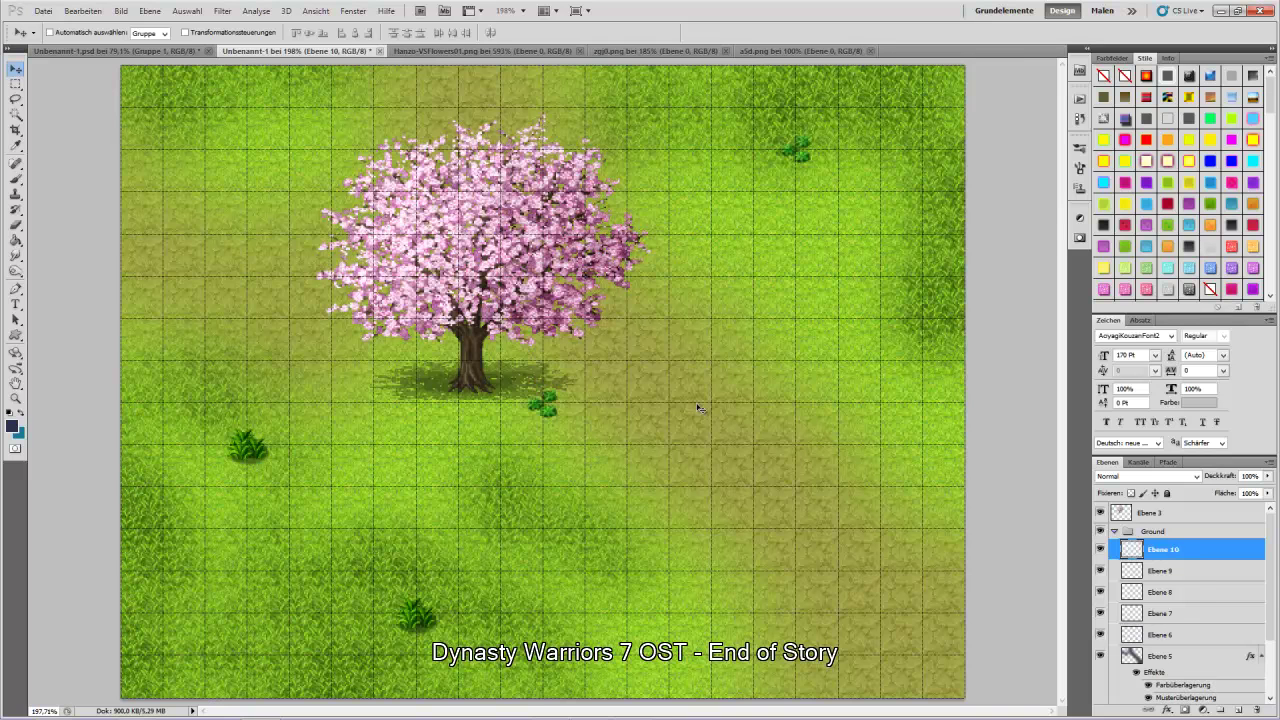
pyautogui.moveTo(565, 400); pyautogui.dragTo(328, 641)
pyautogui.hotkey('ctrl', 'v')
pyautogui.moveTo(477, 396); pyautogui.dragTo(279, 179)
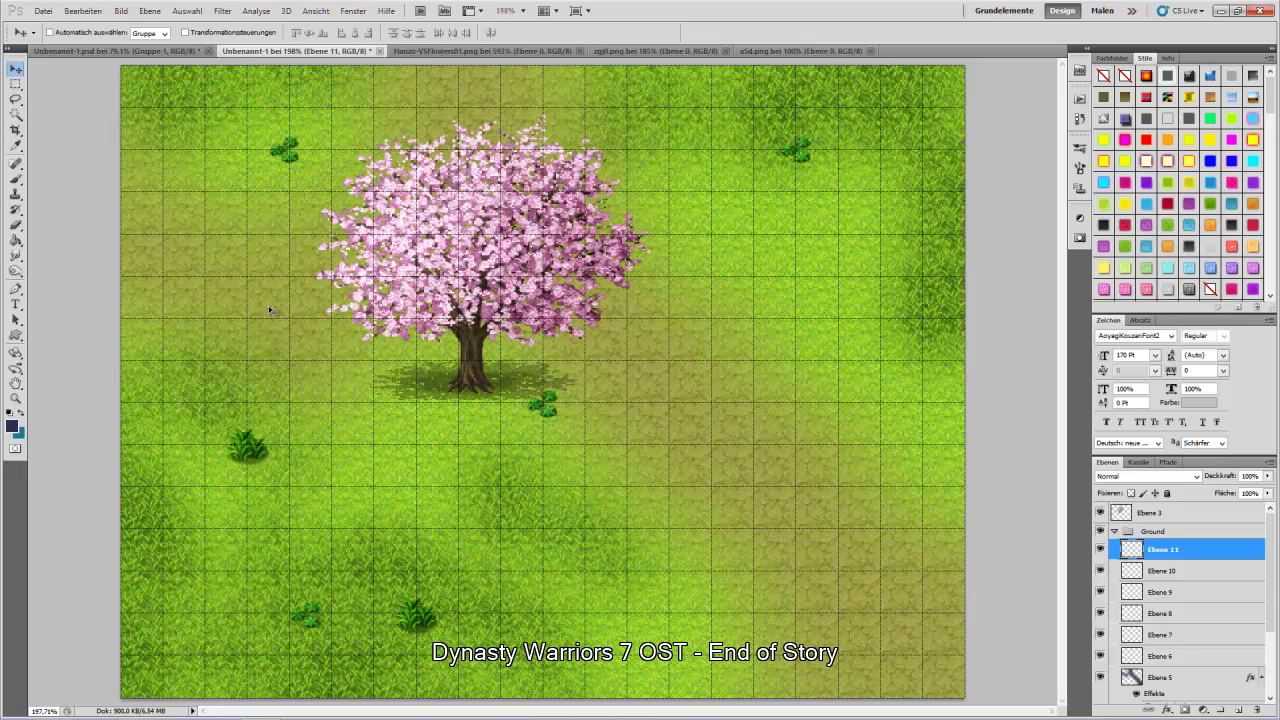
# - Switch to File Explorer, open 1_Treee from the Tilesets\Venere folder in Photoshop, copy the whole tree and close its file
pyautogui.moveTo(340, 712)
pyautogui.moveTo(135, 708)
pyautogui.click(232, 630)
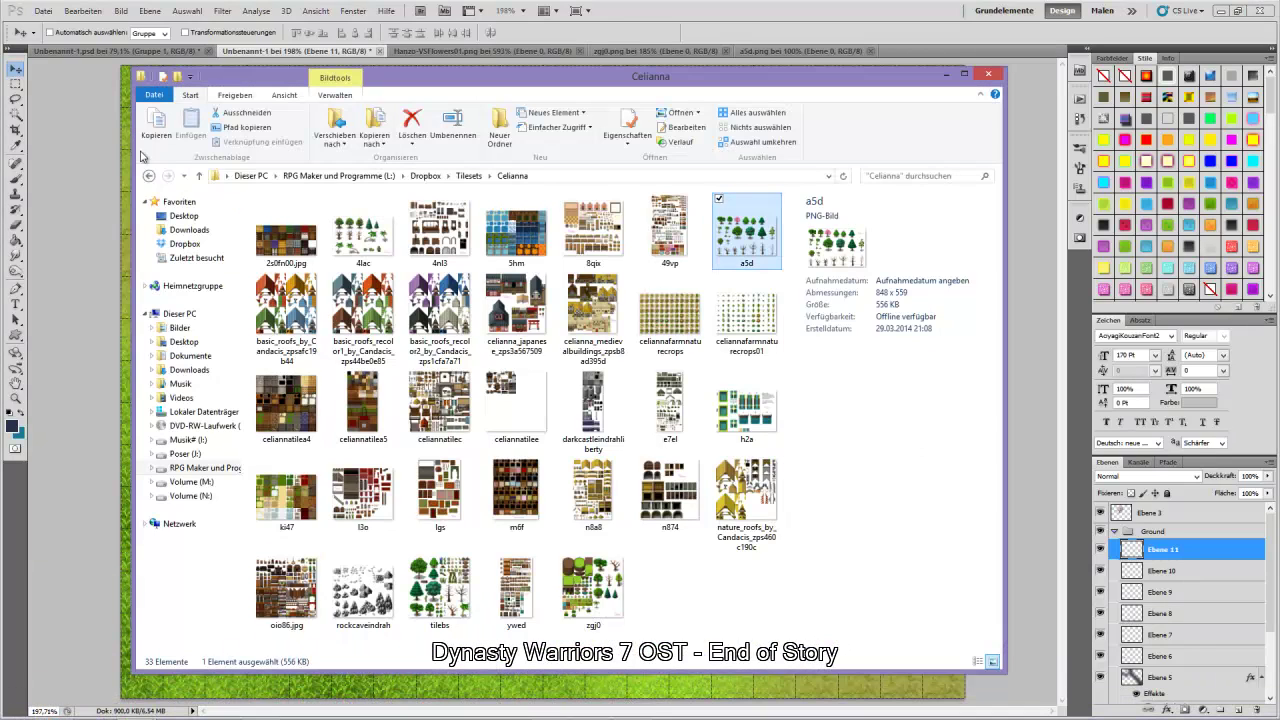
pyautogui.click(148, 175)
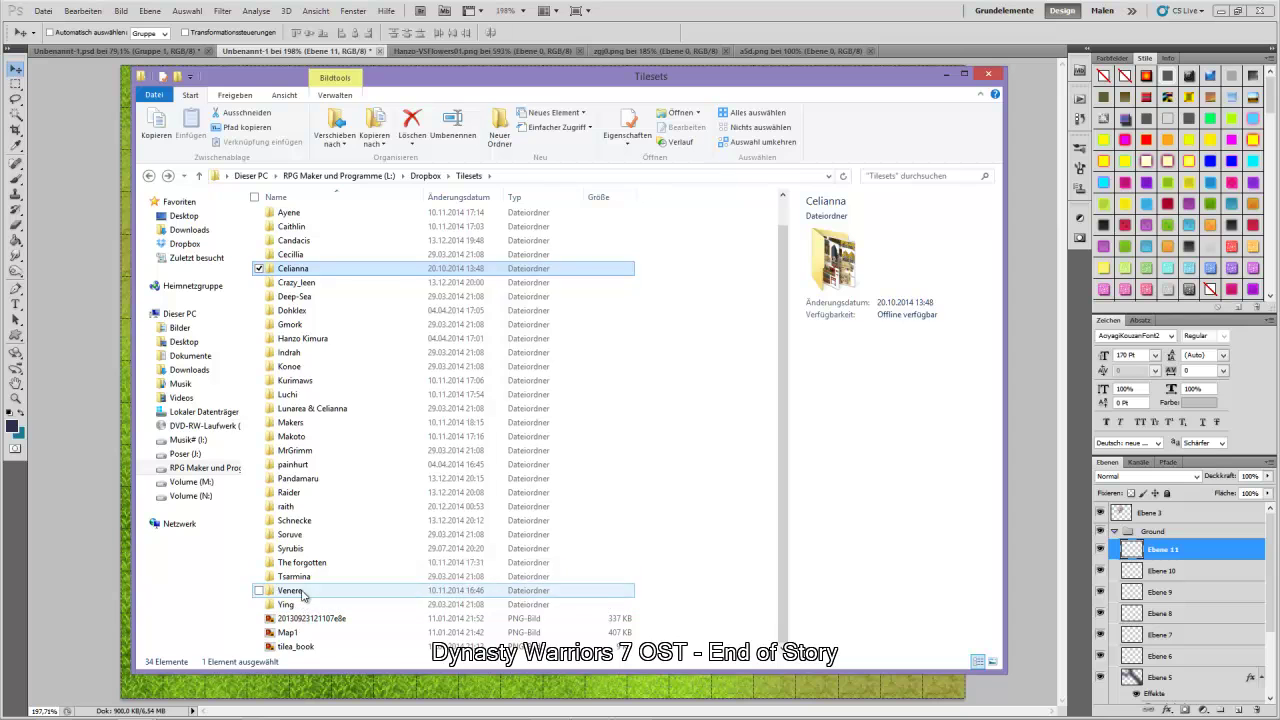
pyautogui.doubleClick(290, 590)
pyautogui.click(286, 236)
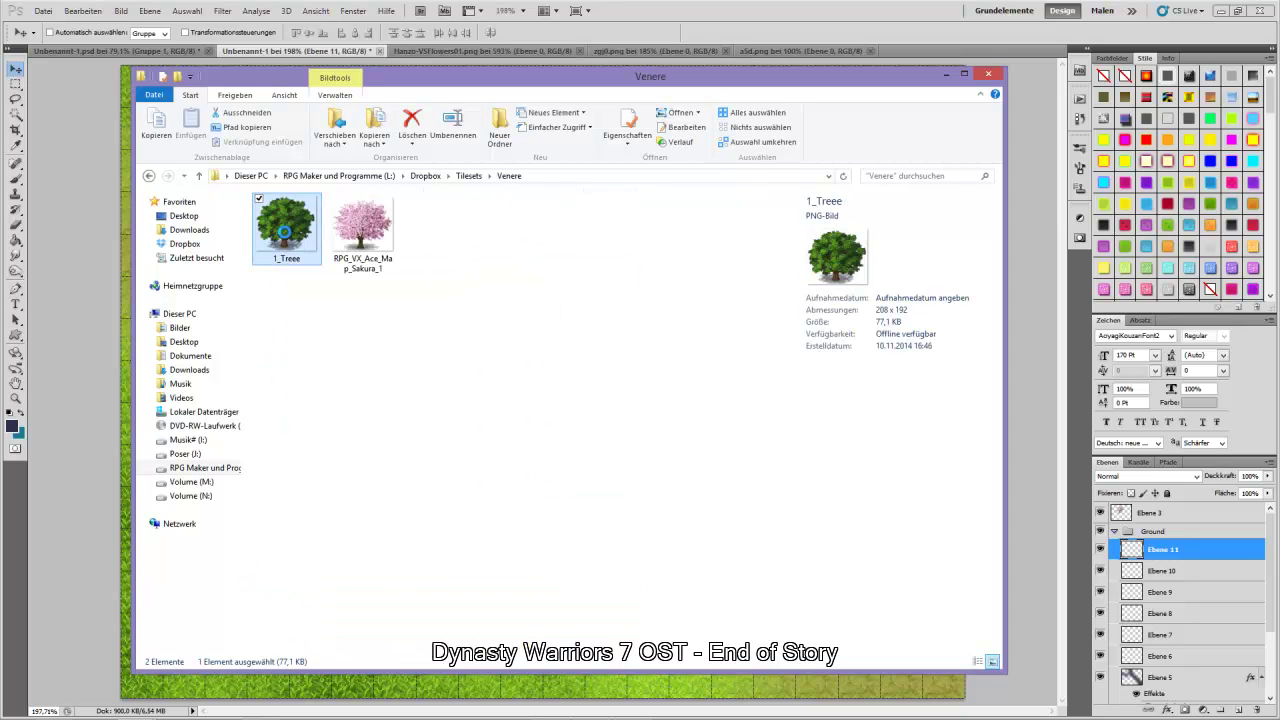
pyautogui.rightClick(286, 236)
pyautogui.moveTo(200, 384)
pyautogui.click(342, 381)
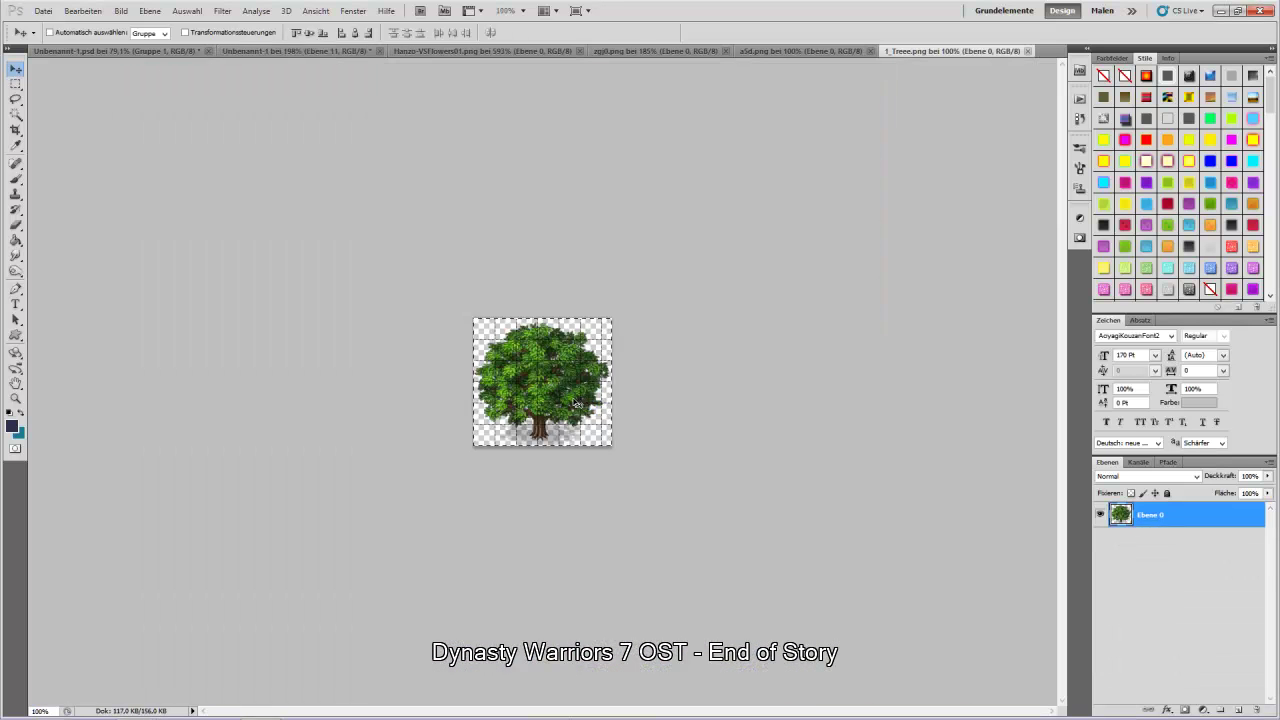
pyautogui.click(1028, 51)
# - Paste the green tree onto the map, move its layer above Ebene 3 and place it in the lower-left corner
pyautogui.hotkey('ctrl', 'v')
pyautogui.moveTo(574, 402); pyautogui.dragTo(259, 502)
pyautogui.moveTo(1160, 549); pyautogui.dragTo(1155, 506)
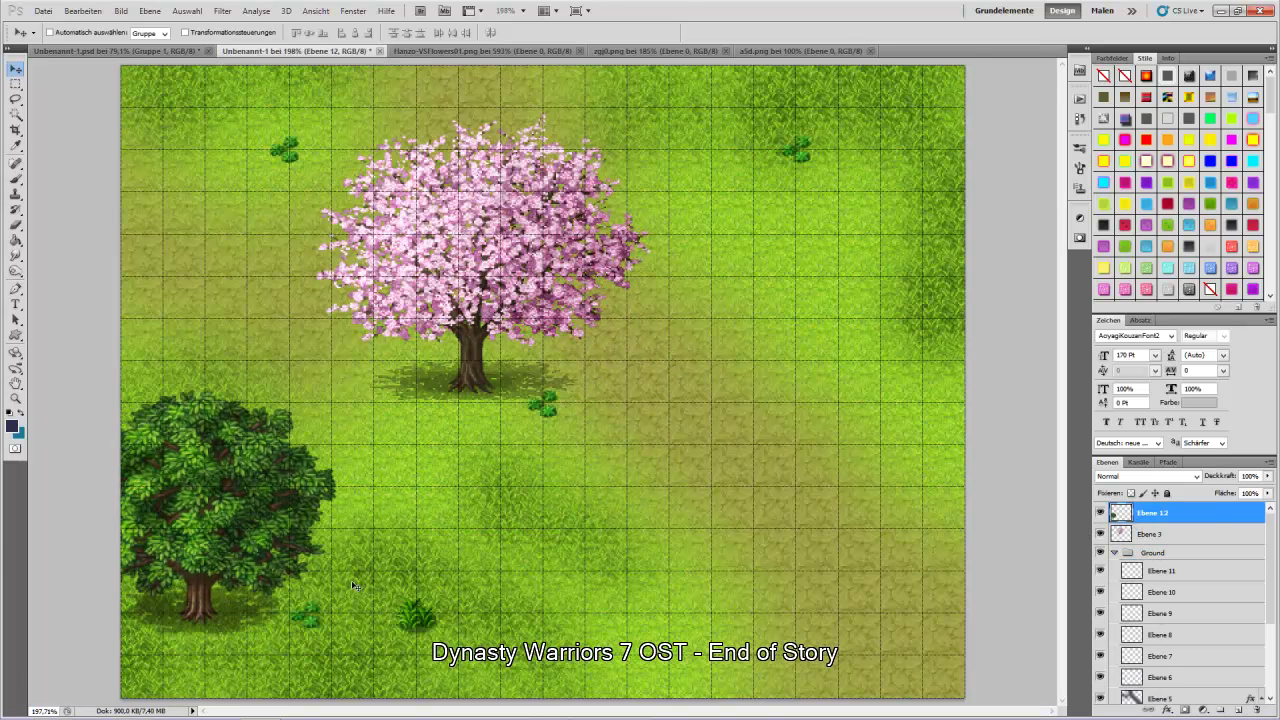
pyautogui.moveTo(259, 563); pyautogui.dragTo(209, 688)
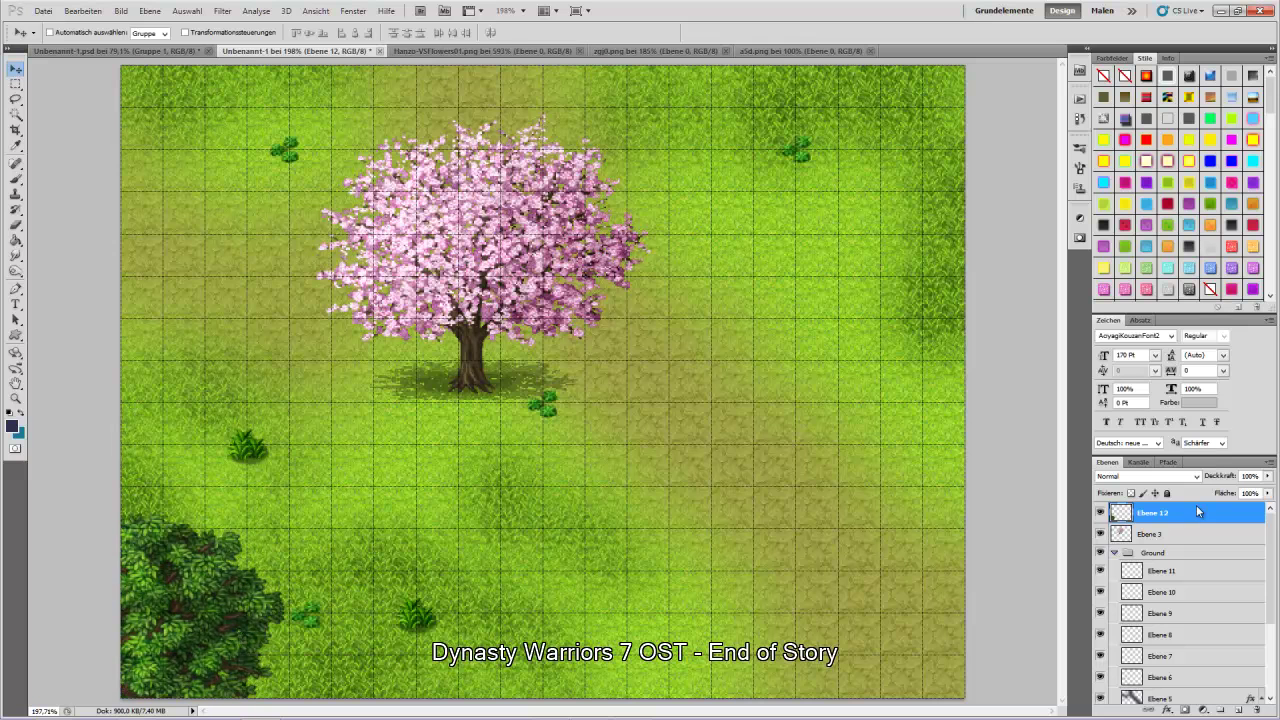
# - Paste three more green trees above Ebene 3, clustering them in the map's lower-left corner and up its left edge
pyautogui.click(1158, 540)
pyautogui.hotkey('ctrl', 'v')
pyautogui.moveTo(560, 425); pyautogui.dragTo(268, 548)
pyautogui.hotkey('ctrl', 'v')
pyautogui.moveTo(527, 425); pyautogui.dragTo(342, 662)
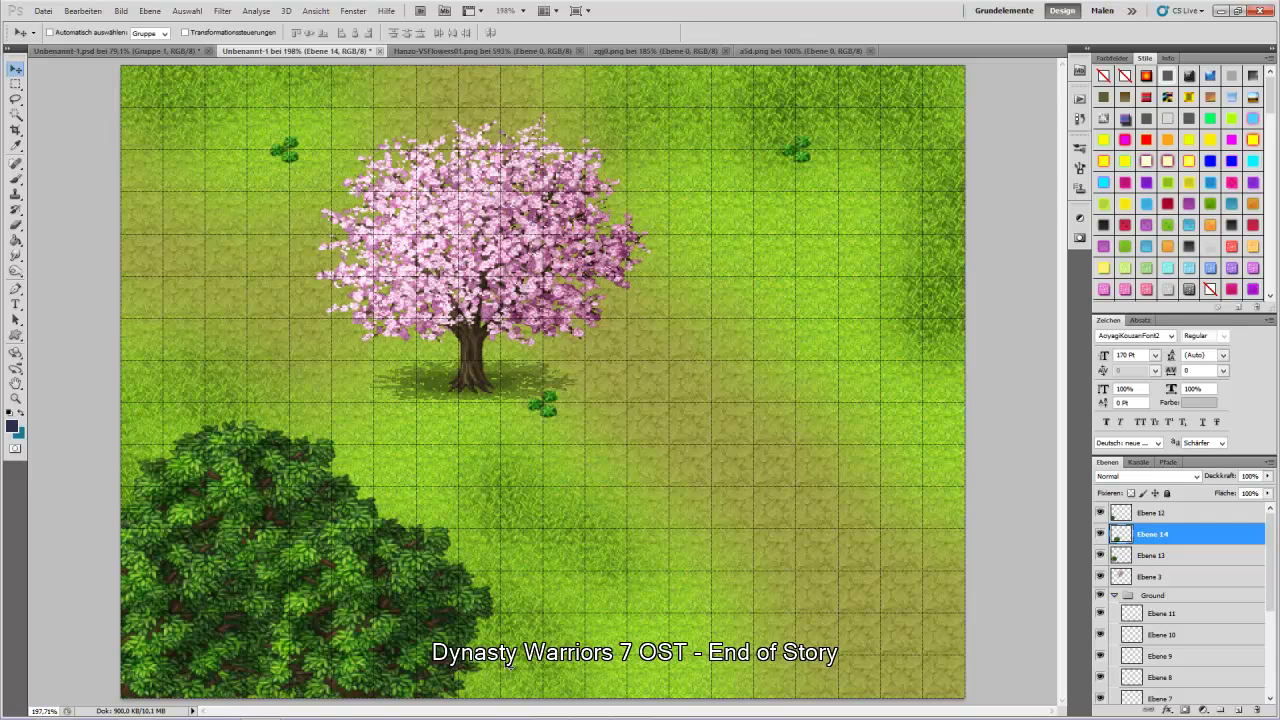
pyautogui.hotkey('ctrl', 'v')
pyautogui.moveTo(660, 424); pyautogui.dragTo(263, 469)
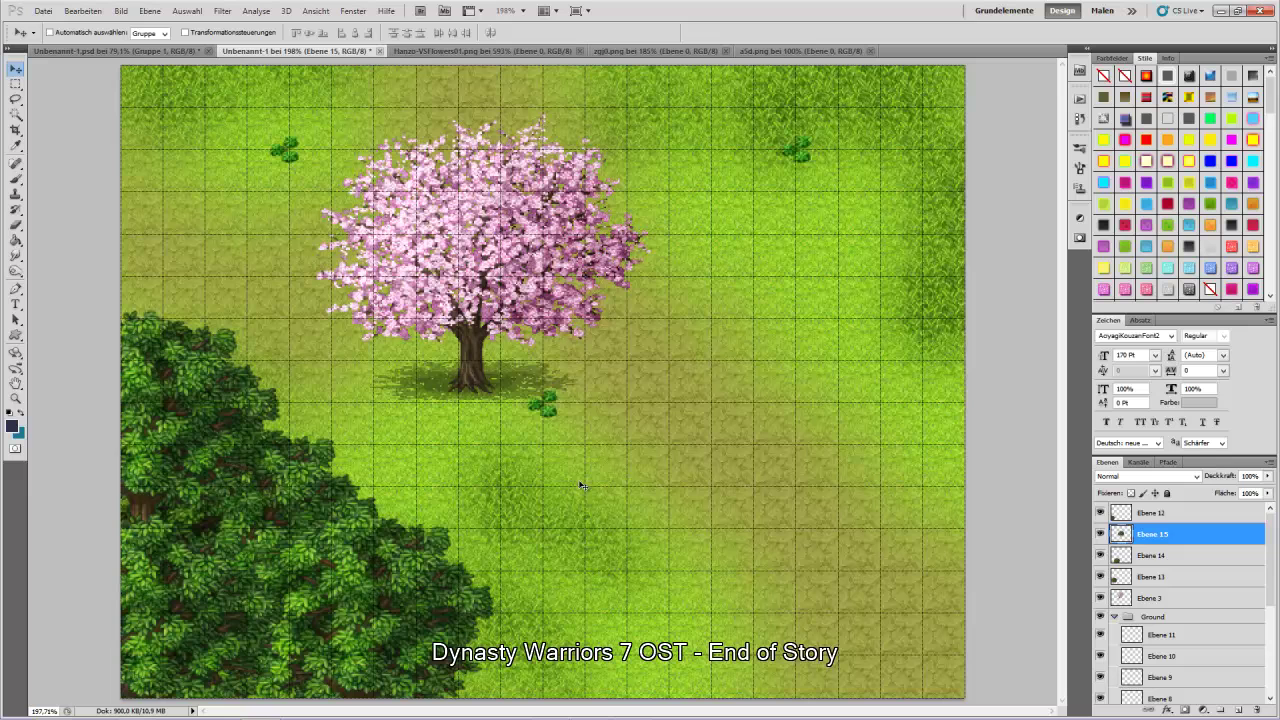
# - Try moving Ebene 14 beneath Ebene 13 and nudging its tree, and undo both changes
pyautogui.click(1152, 555)
pyautogui.moveTo(1189, 576); pyautogui.dragTo(1188, 586)
pyautogui.moveTo(197, 445); pyautogui.dragTo(242, 425)
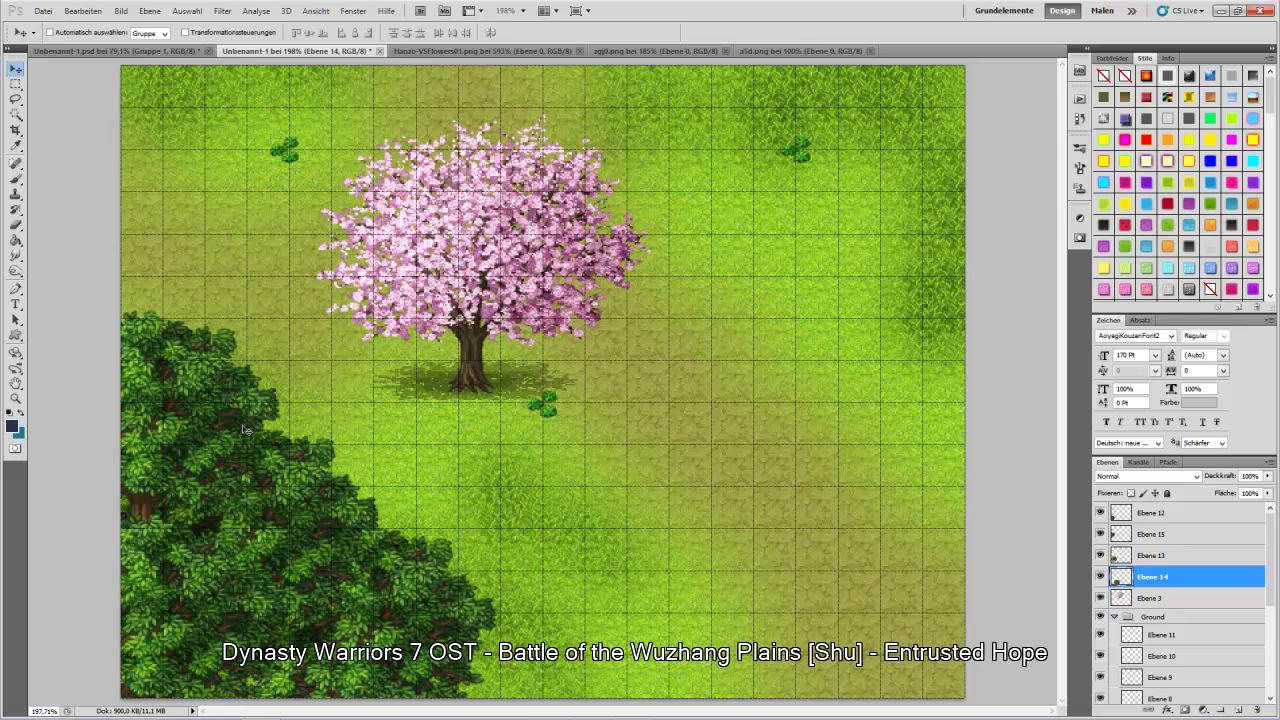
pyautogui.click(87, 12)
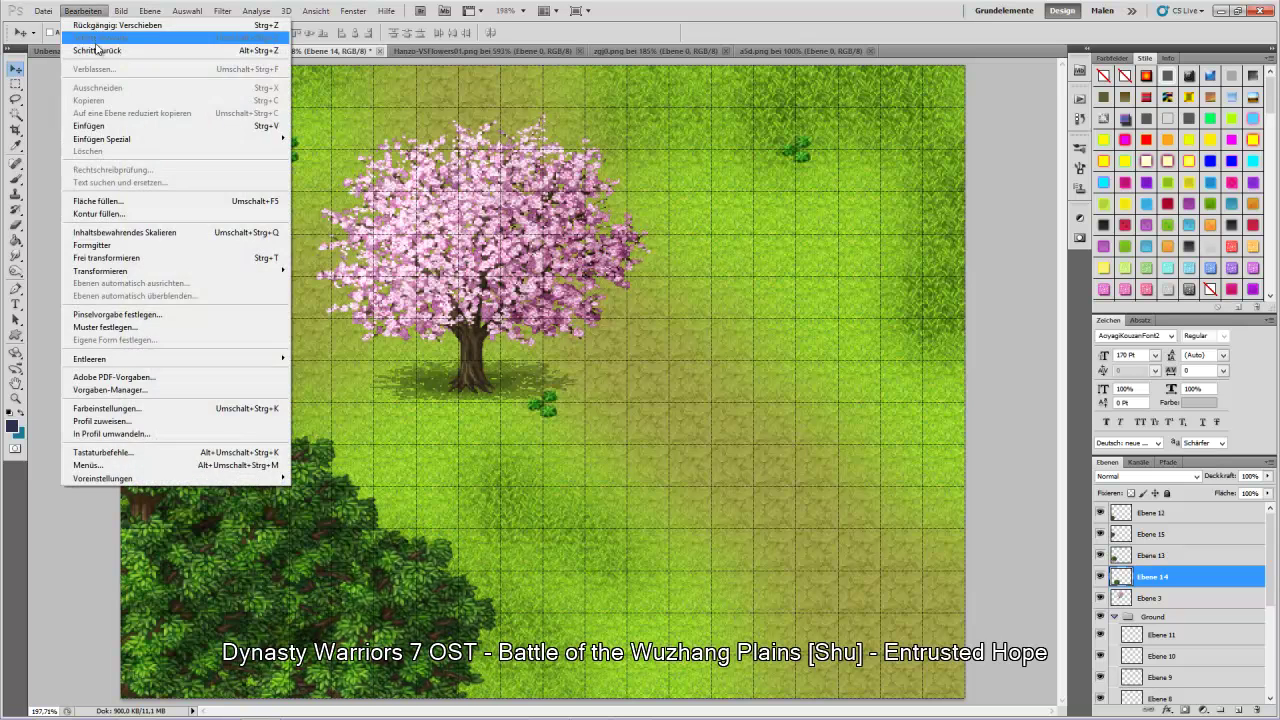
pyautogui.click(87, 12)
pyautogui.click(87, 12)
pyautogui.click(92, 51)
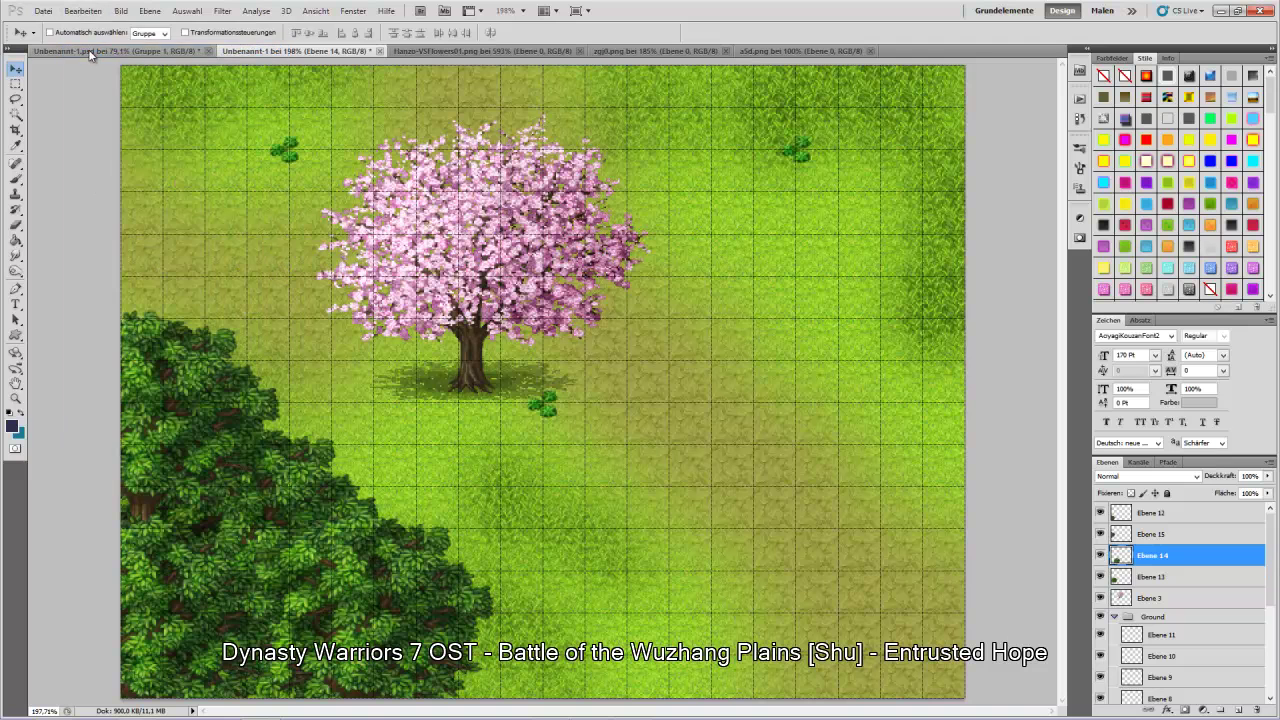
# - Move Ebene 15 beneath Ebene 13 and shift its tree slightly up along the map's left edge
pyautogui.rightClick(177, 392)
pyautogui.click(215, 401)
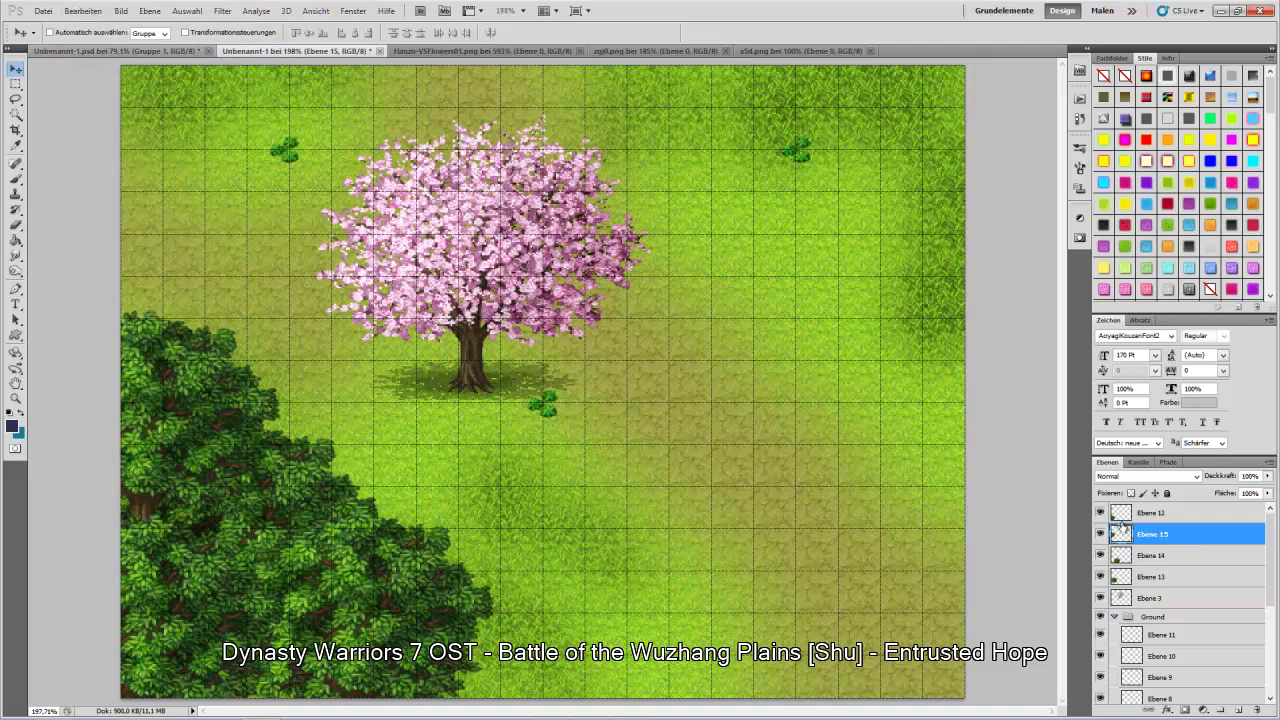
pyautogui.hotkey('ctrl', '[')
pyautogui.hotkey('ctrl', '[')
pyautogui.moveTo(170, 403); pyautogui.dragTo(179, 374)
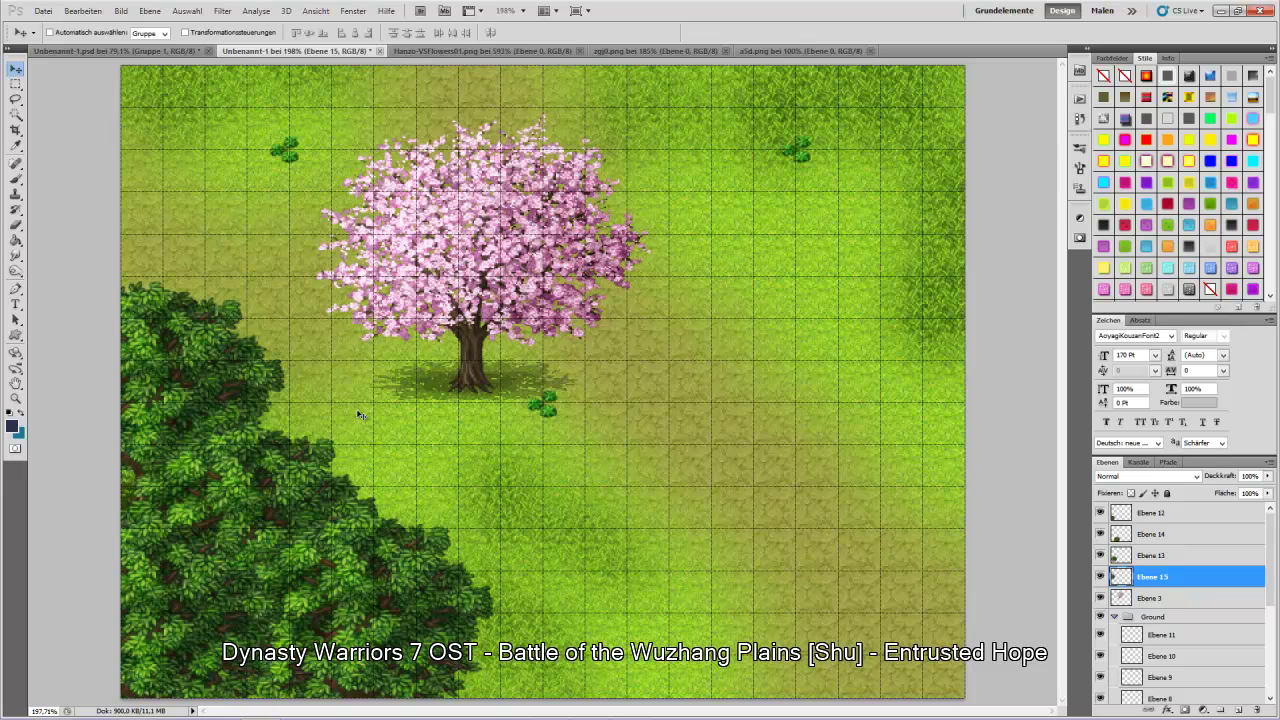
# - Paste three more green trees, placing one in the upper-left corner, one in the upper-right corner and one overlapping the right edge
pyautogui.hotkey('ctrl', 'v')
pyautogui.moveTo(534, 490); pyautogui.dragTo(203, 175)
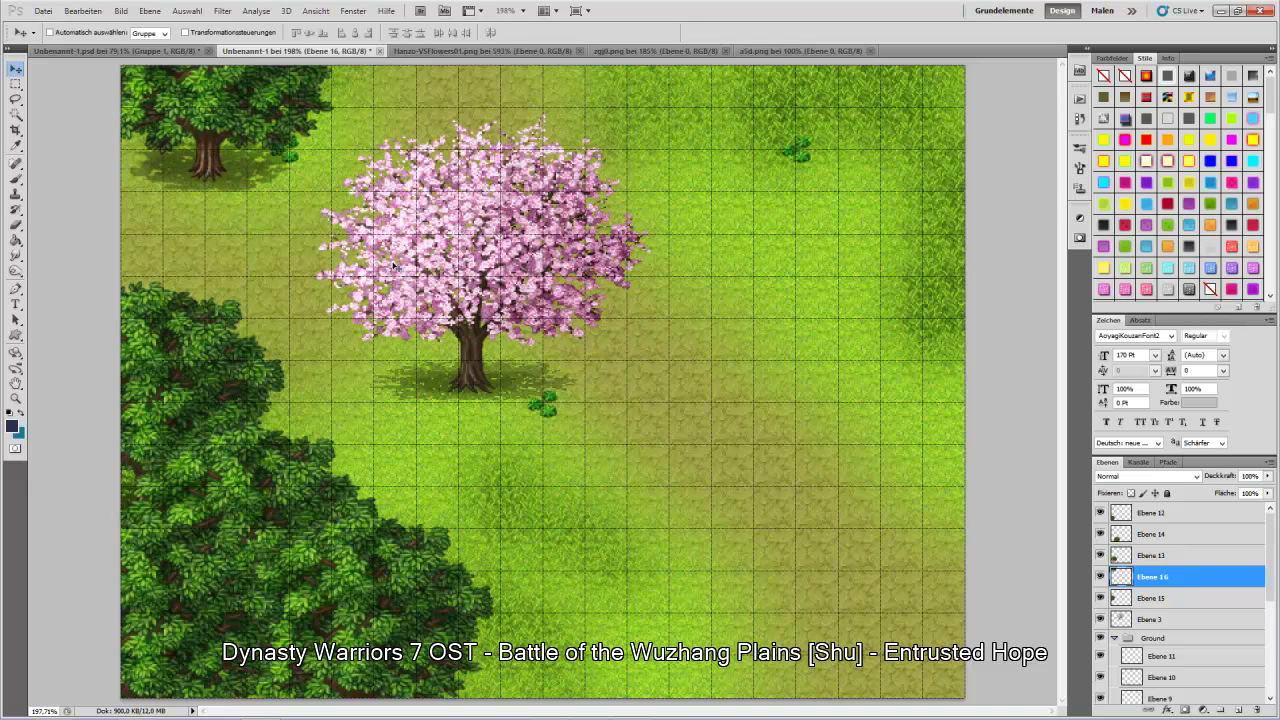
pyautogui.hotkey('ctrl', 'v')
pyautogui.moveTo(525, 361); pyautogui.dragTo(882, 84)
pyautogui.hotkey('ctrl', 'v')
pyautogui.moveTo(606, 416); pyautogui.dragTo(962, 201)
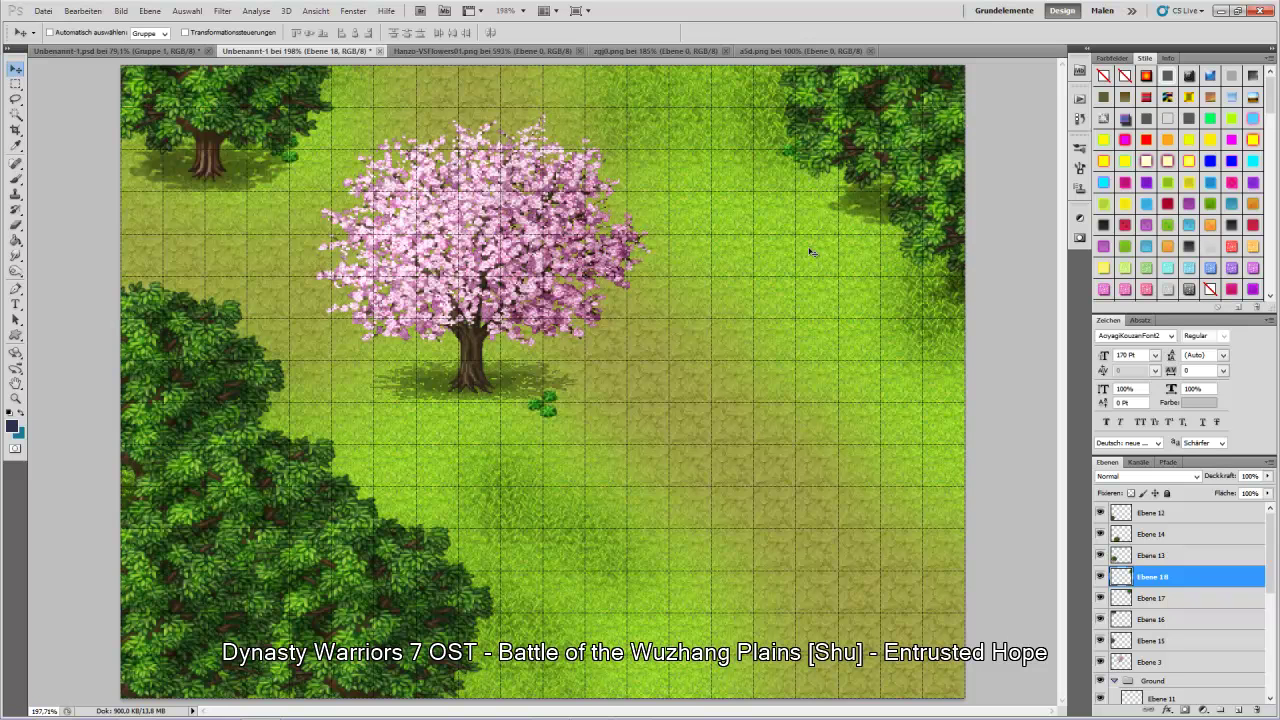
# - Paste two more green trees, one at the upper edge beside the cherry tree and one halfway down the right edge
pyautogui.hotkey('ctrl', 'b')
pyautogui.click(752, 228)
pyautogui.hotkey('ctrl', 'v')
pyautogui.moveTo(630, 398); pyautogui.dragTo(728, 68)
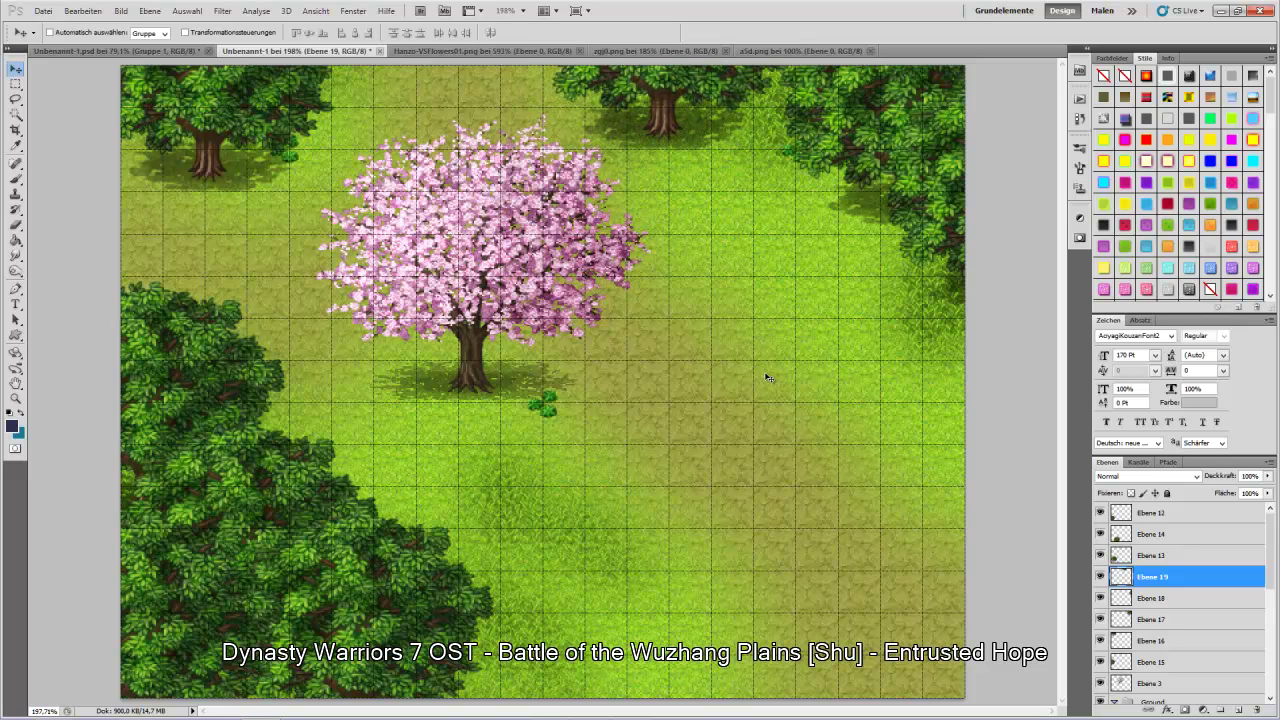
pyautogui.hotkey('ctrl', 'v')
pyautogui.moveTo(532, 360); pyautogui.dragTo(991, 372)
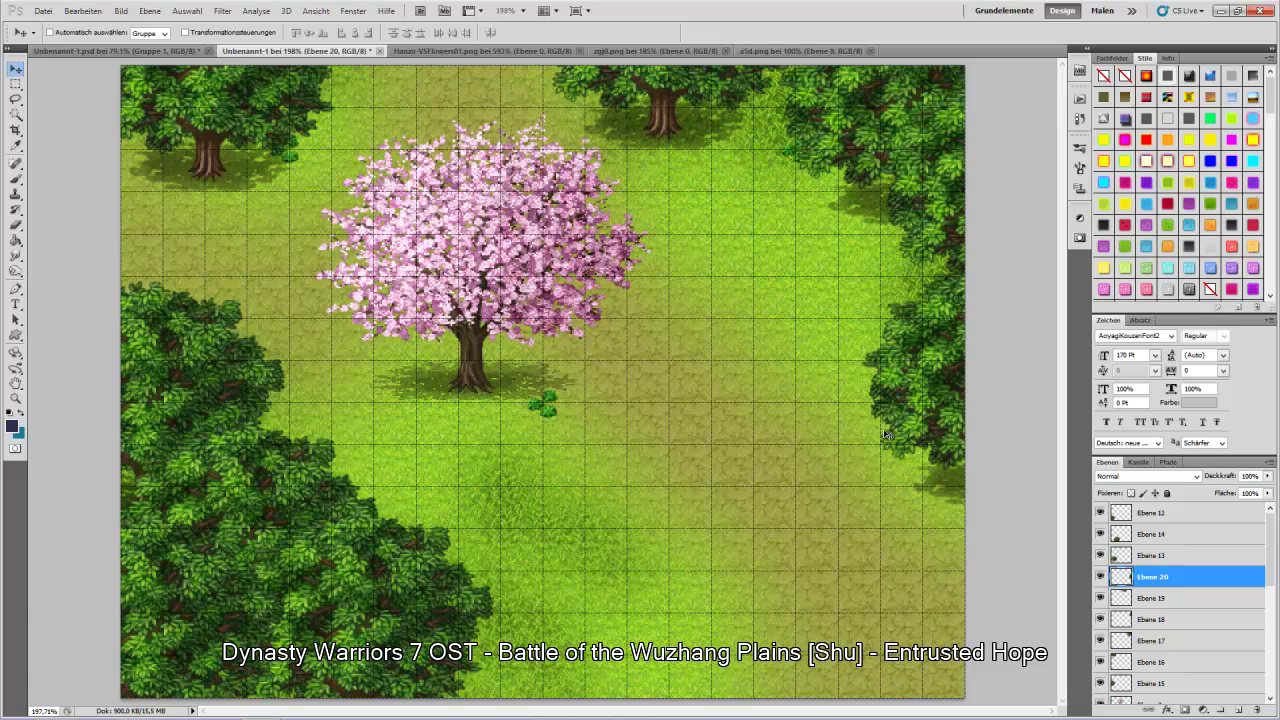
# - Paste another green tree and place it partly beyond the map's lower edge, right of centre
pyautogui.hotkey('ctrl', 'b')
pyautogui.click(764, 237)
pyautogui.hotkey('ctrl', 'v')
pyautogui.moveTo(650, 436); pyautogui.dragTo(923, 719)
pyautogui.press('i')
pyautogui.hotkey('ctrl', 'b')
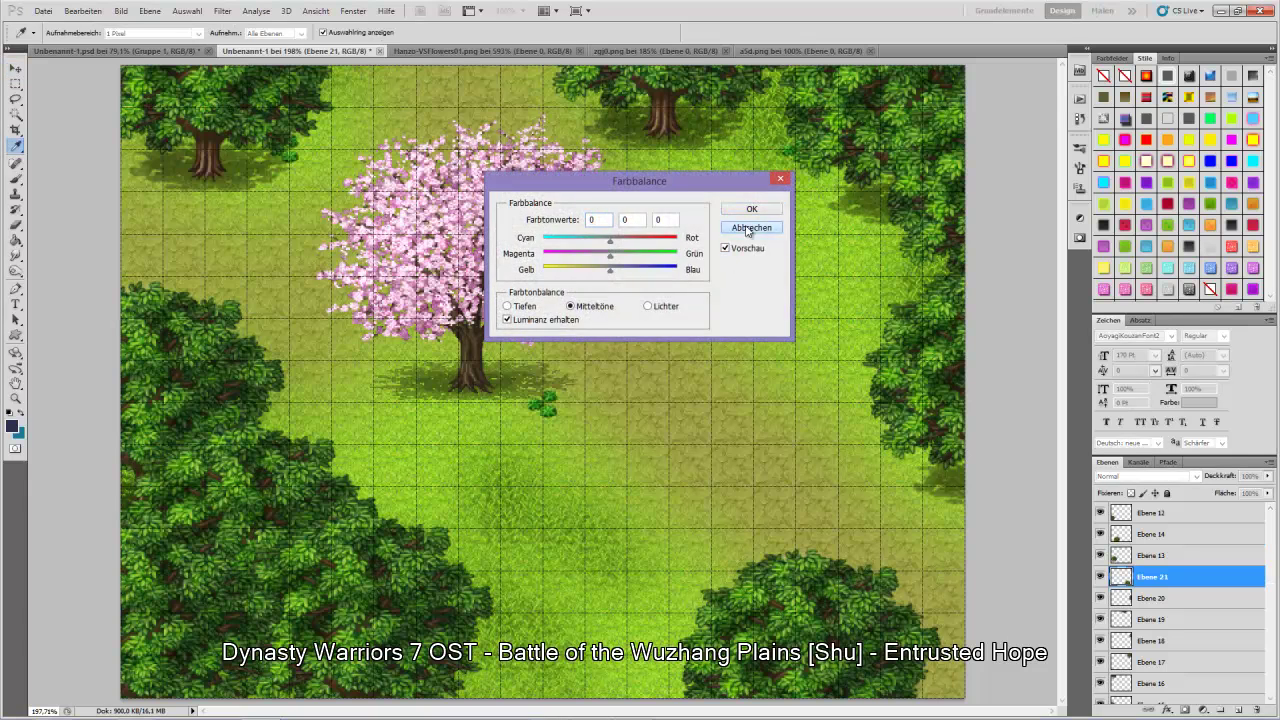
pyautogui.click(750, 237)
# - Paste one more green tree, move its layer beneath Ebene 21 and place it up and left of the lower-edge tree
pyautogui.press('v')
pyautogui.hotkey('ctrl', 'v')
pyautogui.moveTo(591, 483); pyautogui.dragTo(706, 681)
pyautogui.moveTo(648, 545); pyautogui.dragTo(672, 550)
pyautogui.moveTo(1171, 580); pyautogui.dragTo(1166, 602)
pyautogui.moveTo(699, 565); pyautogui.dragTo(721, 552)
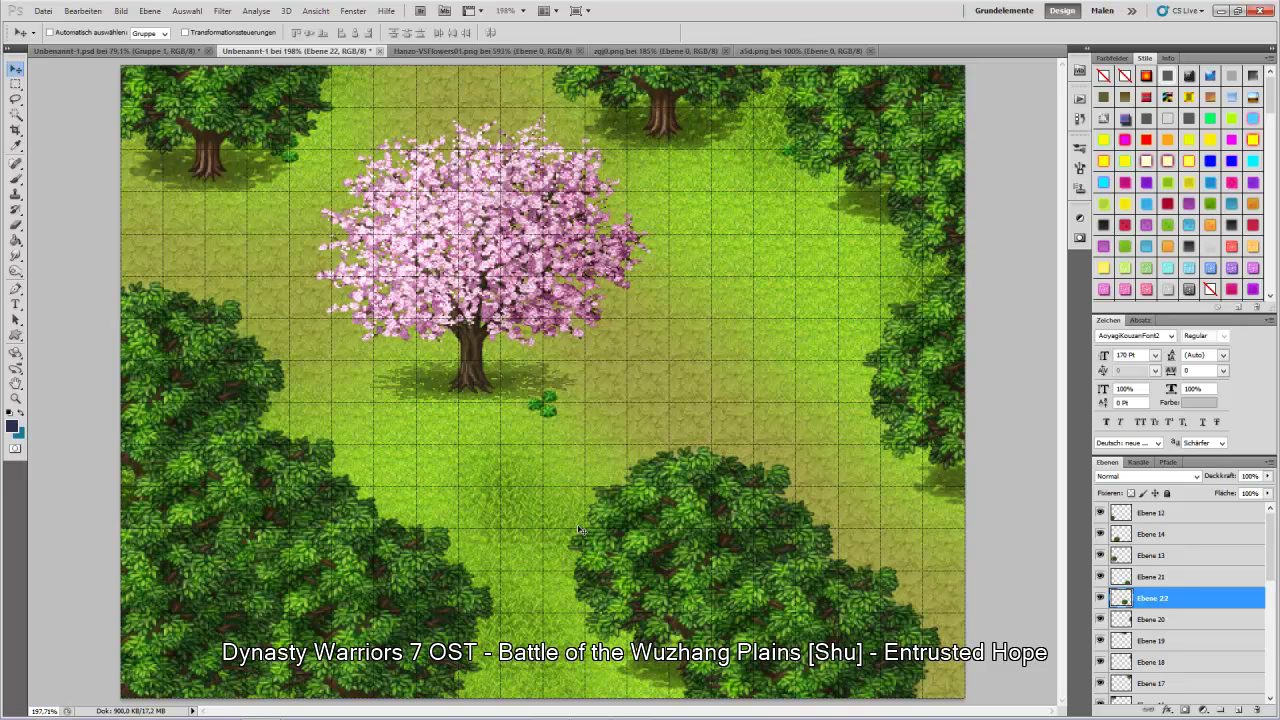
# - Duplicate the cherry tree from Ebene 3, bring the copy above Ebene 12 and place it at the lower edge between the green trees
pyautogui.rightClick(473, 237)
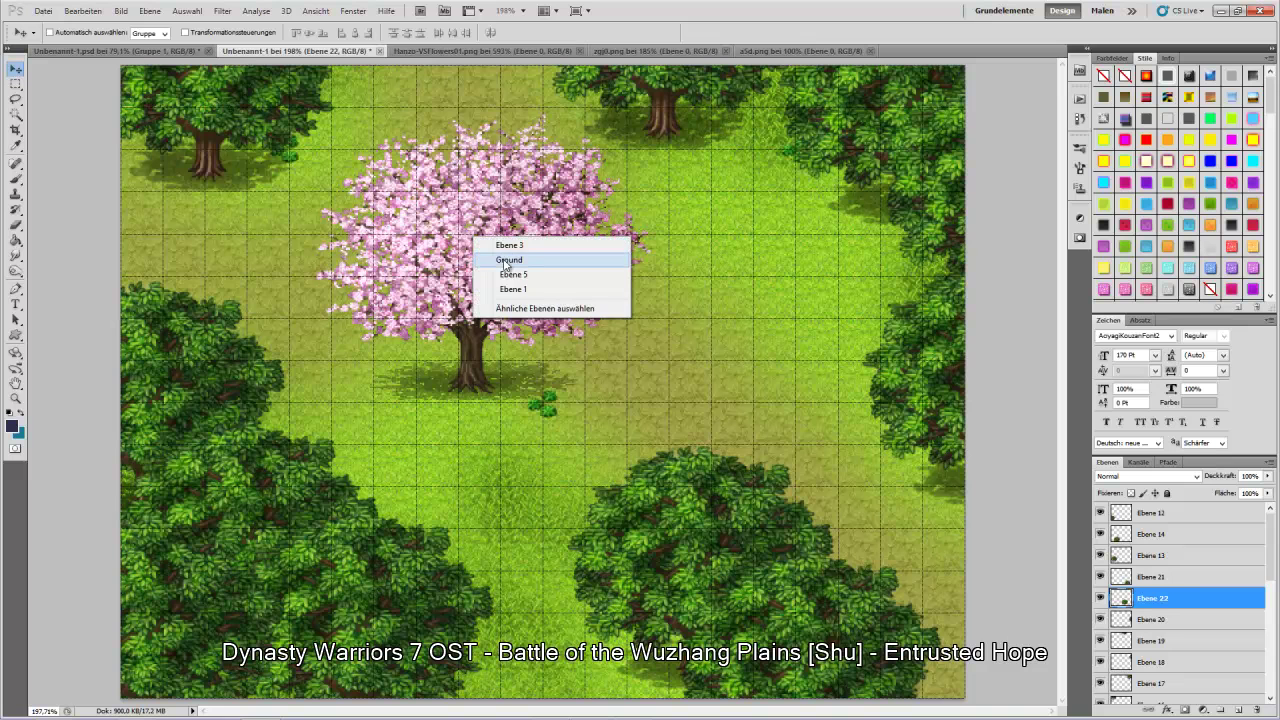
pyautogui.click(519, 246)
pyautogui.hotkey('ctrl', 'a')
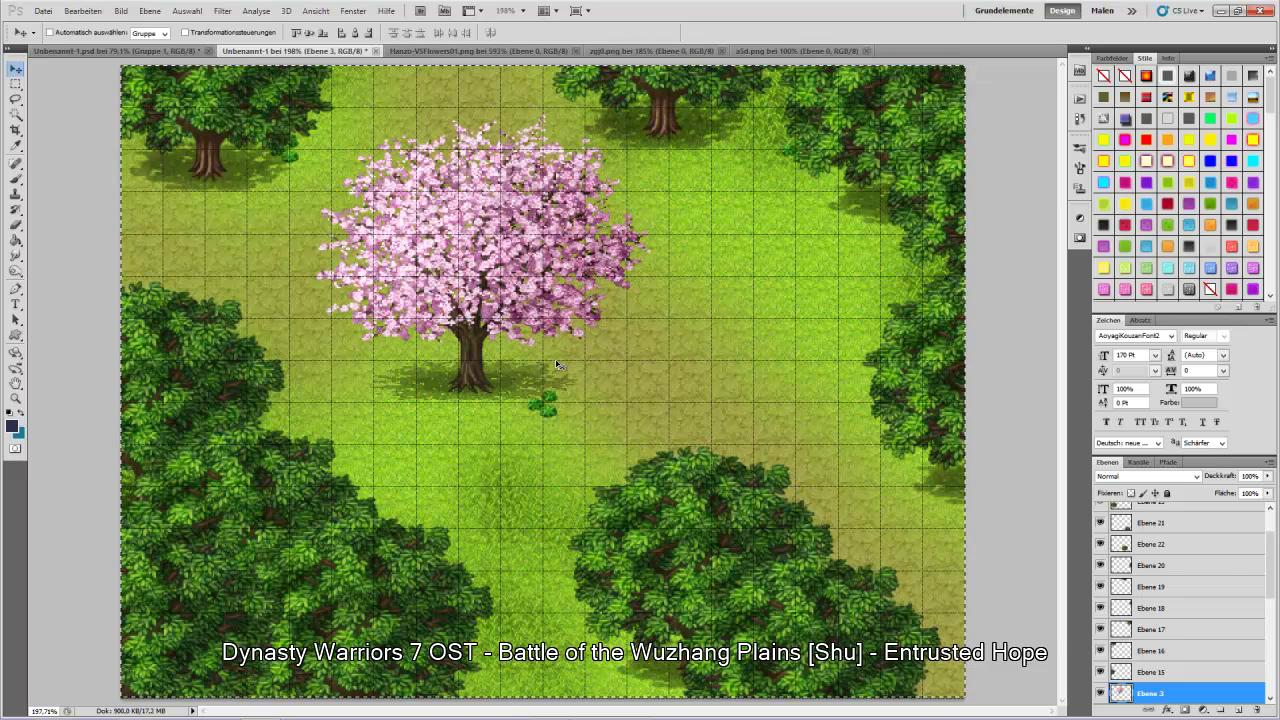
pyautogui.hotkey('ctrl', 'j')
pyautogui.moveTo(517, 376); pyautogui.dragTo(533, 585)
pyautogui.moveTo(1159, 692); pyautogui.dragTo(1099, 515)
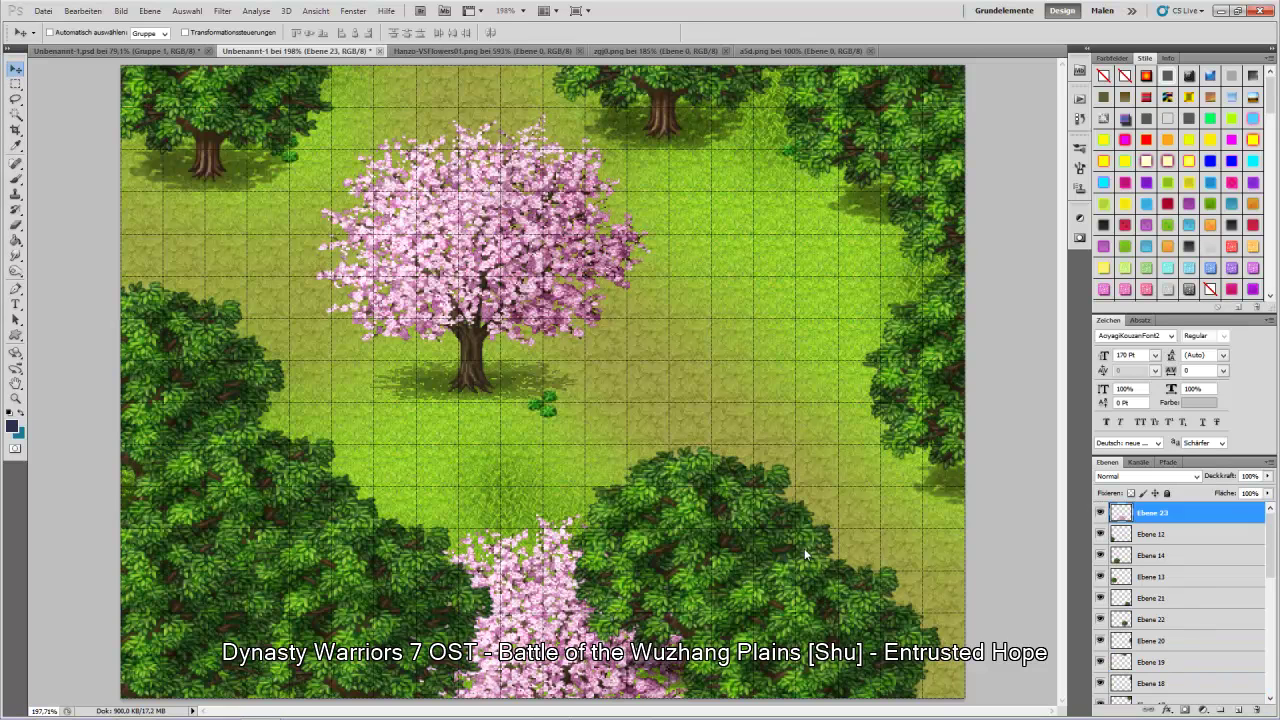
pyautogui.moveTo(537, 608); pyautogui.dragTo(535, 628)
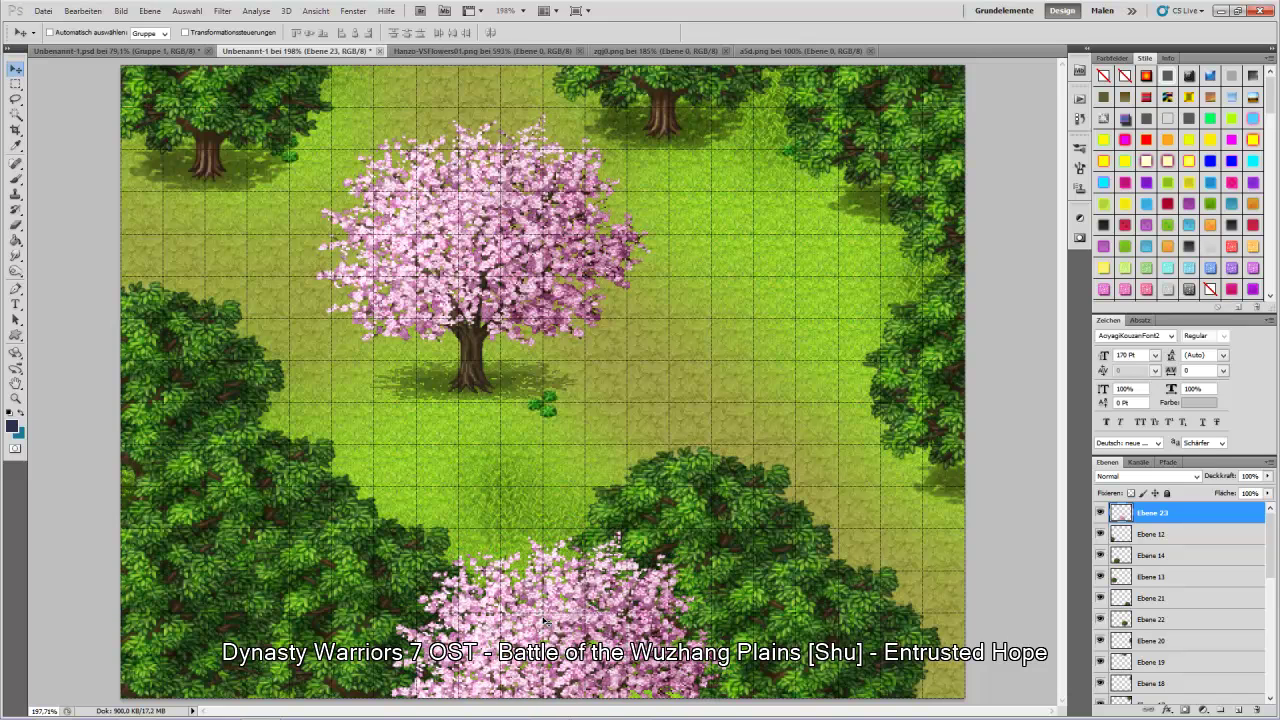
# - Try another cherry tree among the lower-left trees with its layer beneath Ebene 17, and delete it
pyautogui.hotkey('ctrl', 'v')
pyautogui.moveTo(466, 432); pyautogui.dragTo(200, 539)
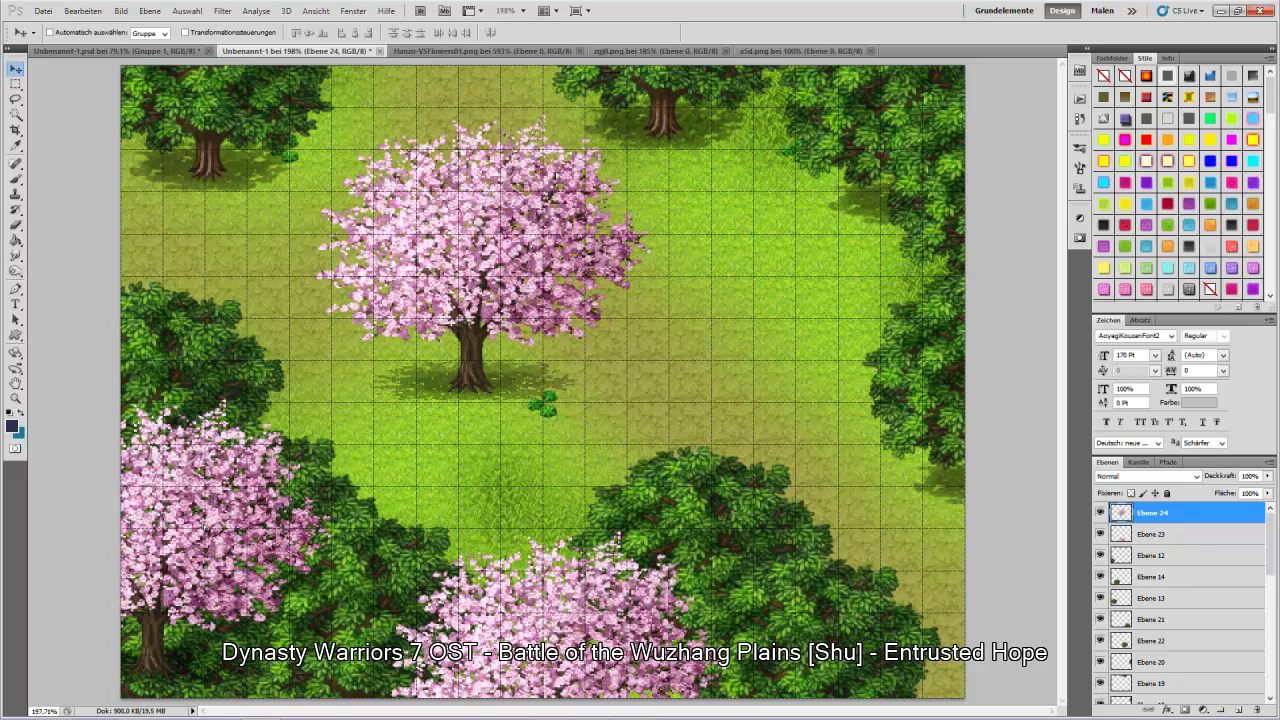
pyautogui.moveTo(1152, 512); pyautogui.dragTo(1192, 597)
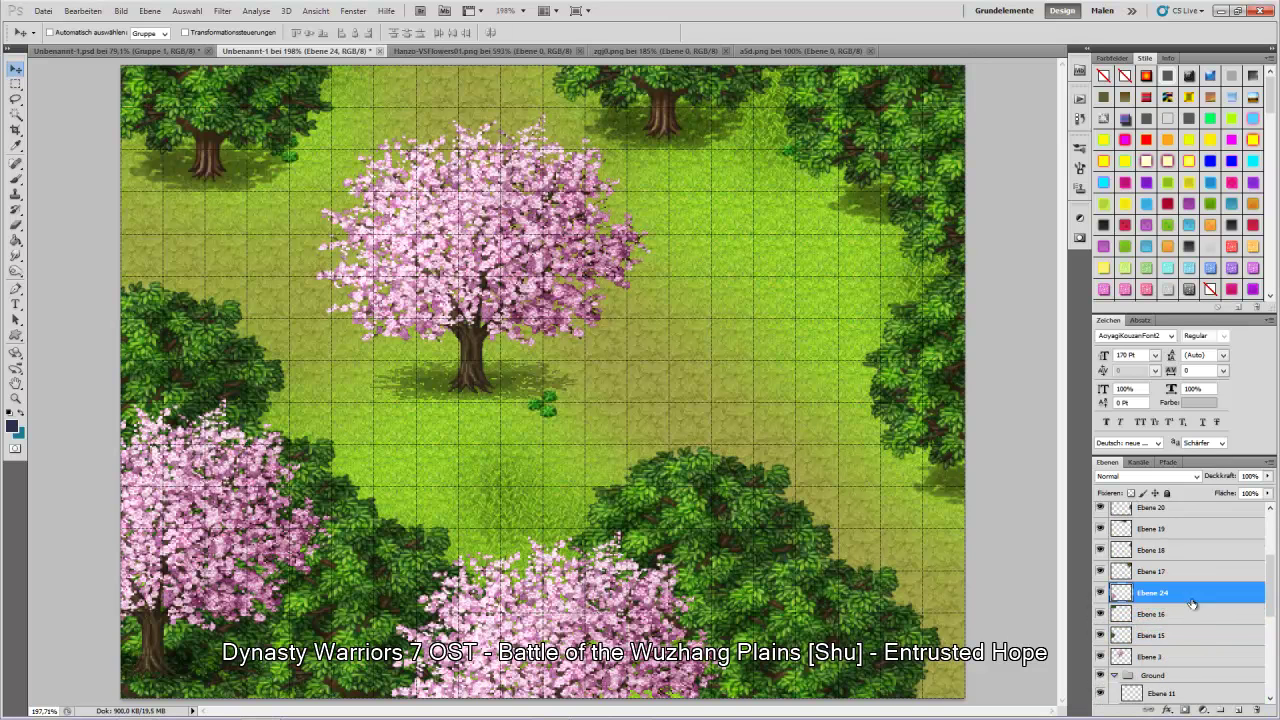
pyautogui.moveTo(151, 455); pyautogui.dragTo(286, 411)
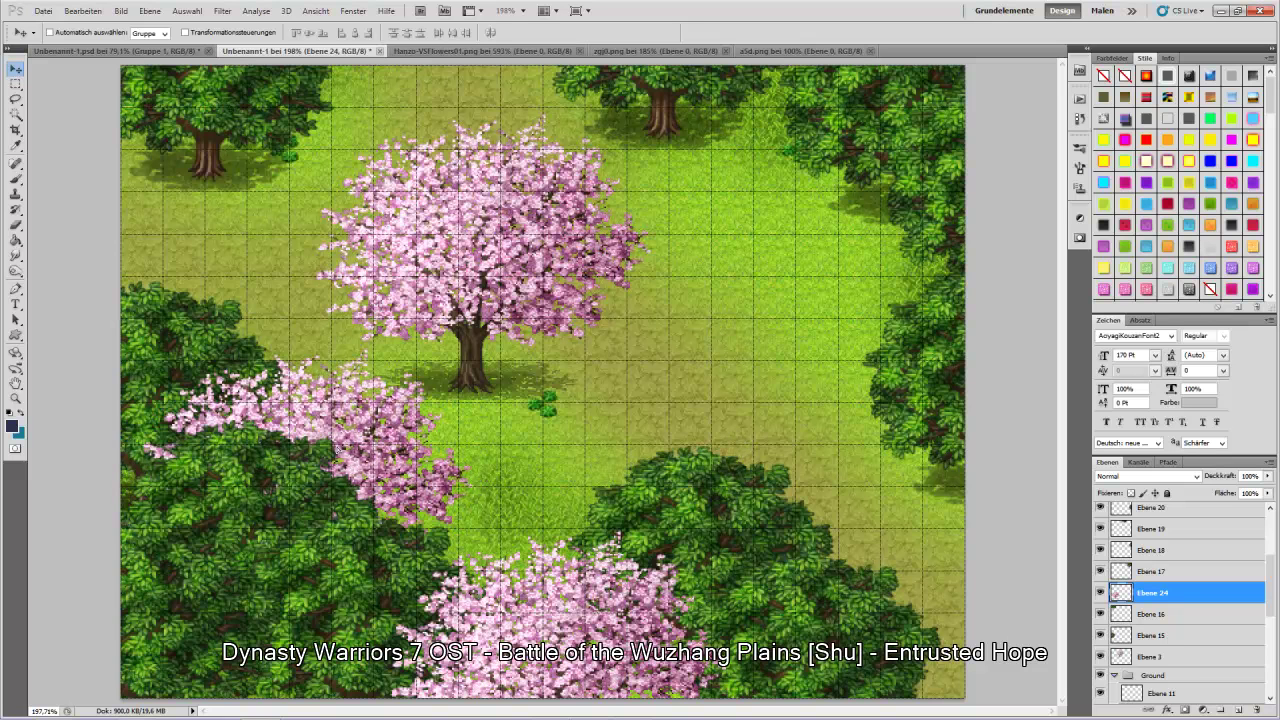
pyautogui.moveTo(338, 442); pyautogui.dragTo(333, 452)
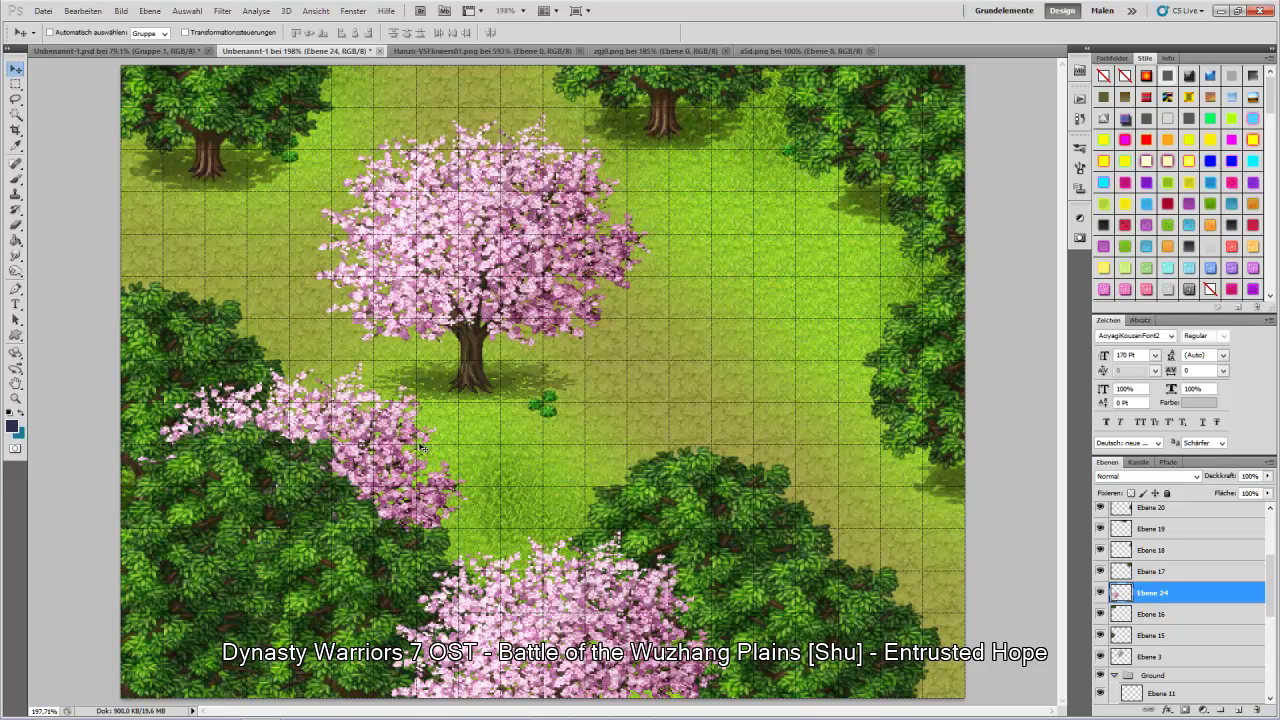
pyautogui.press('Delete')
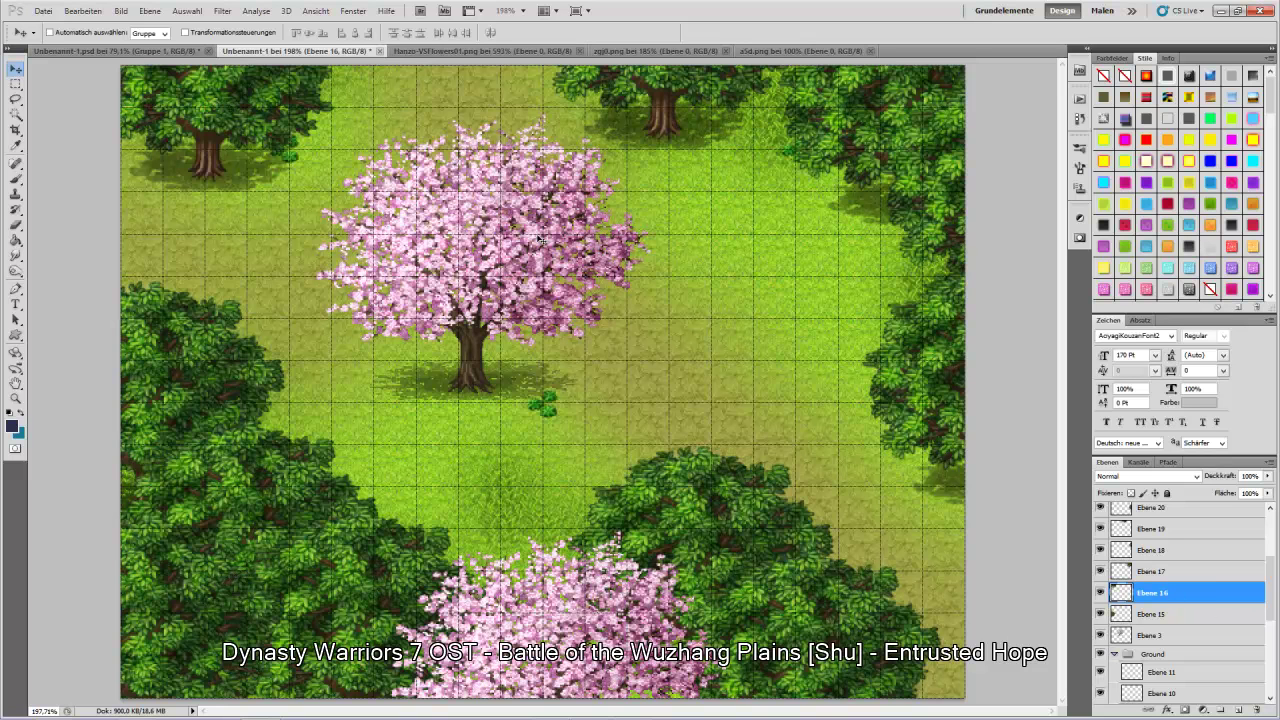
pyautogui.click(757, 50)
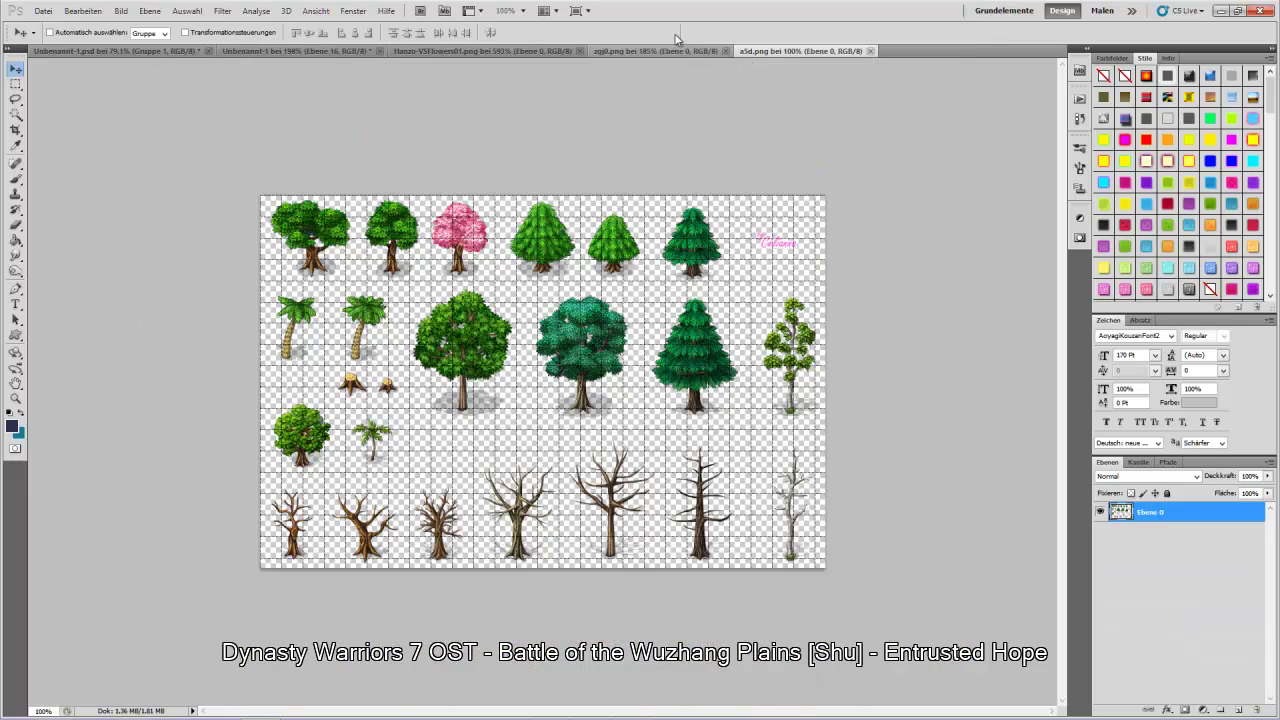
pyautogui.hotkey('ctrl', 'shift', 'Tab')
pyautogui.hotkey('ctrl', 'shift', 'Tab')
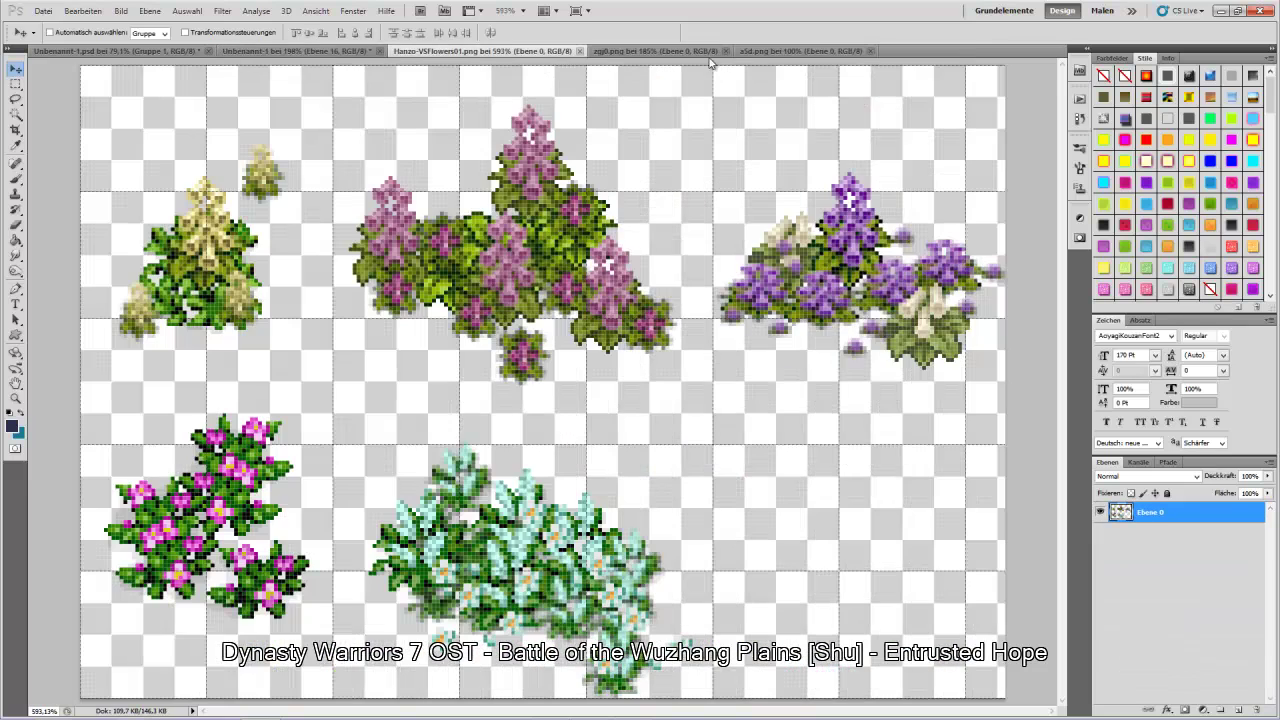
pyautogui.click(776, 50)
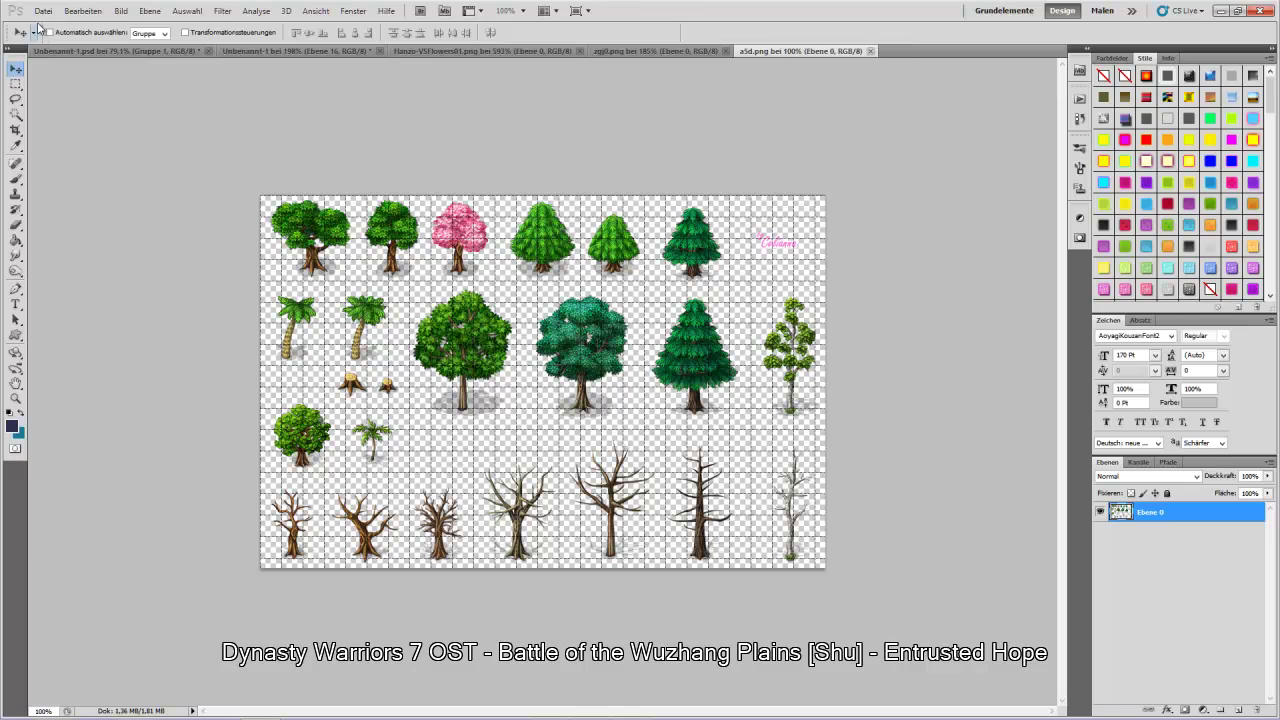
# - Open 1_Treee from the Venere folder in Photoshop, copy the whole tree image and close the file
pyautogui.moveTo(135, 706)
pyautogui.click(240, 638)
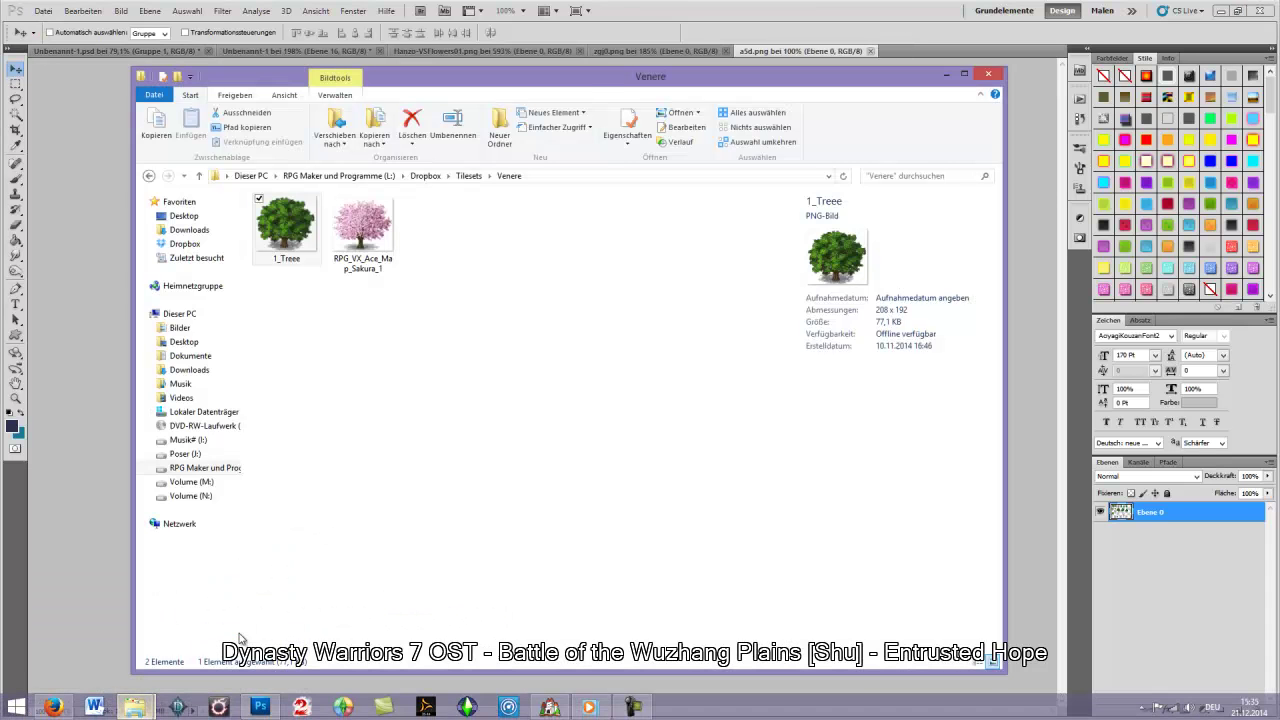
pyautogui.rightClick(293, 225)
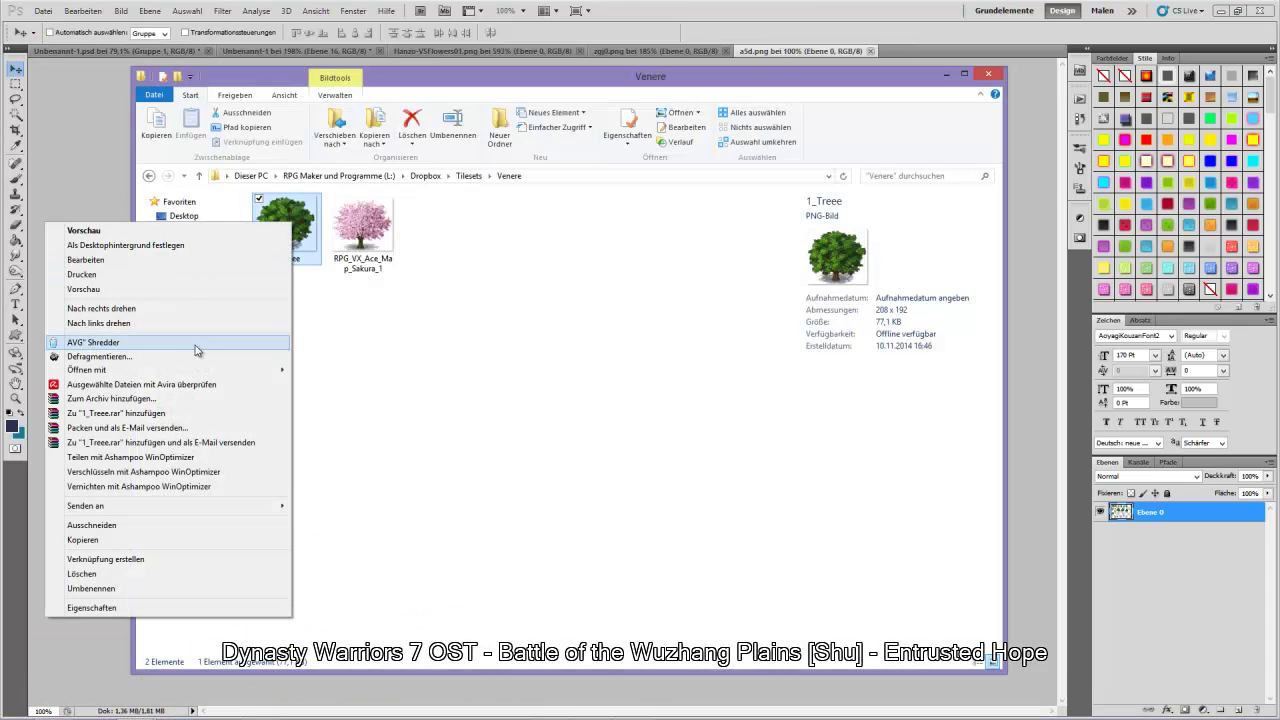
pyautogui.moveTo(200, 369)
pyautogui.click(325, 367)
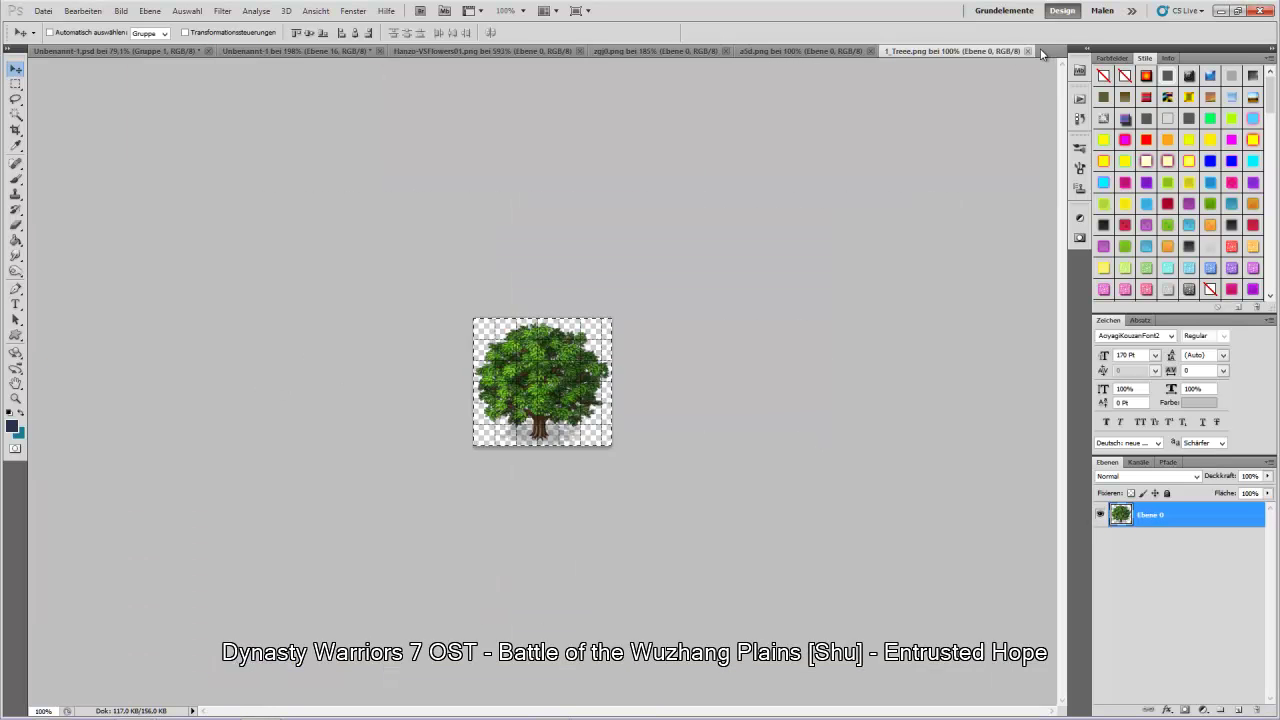
pyautogui.click(1028, 51)
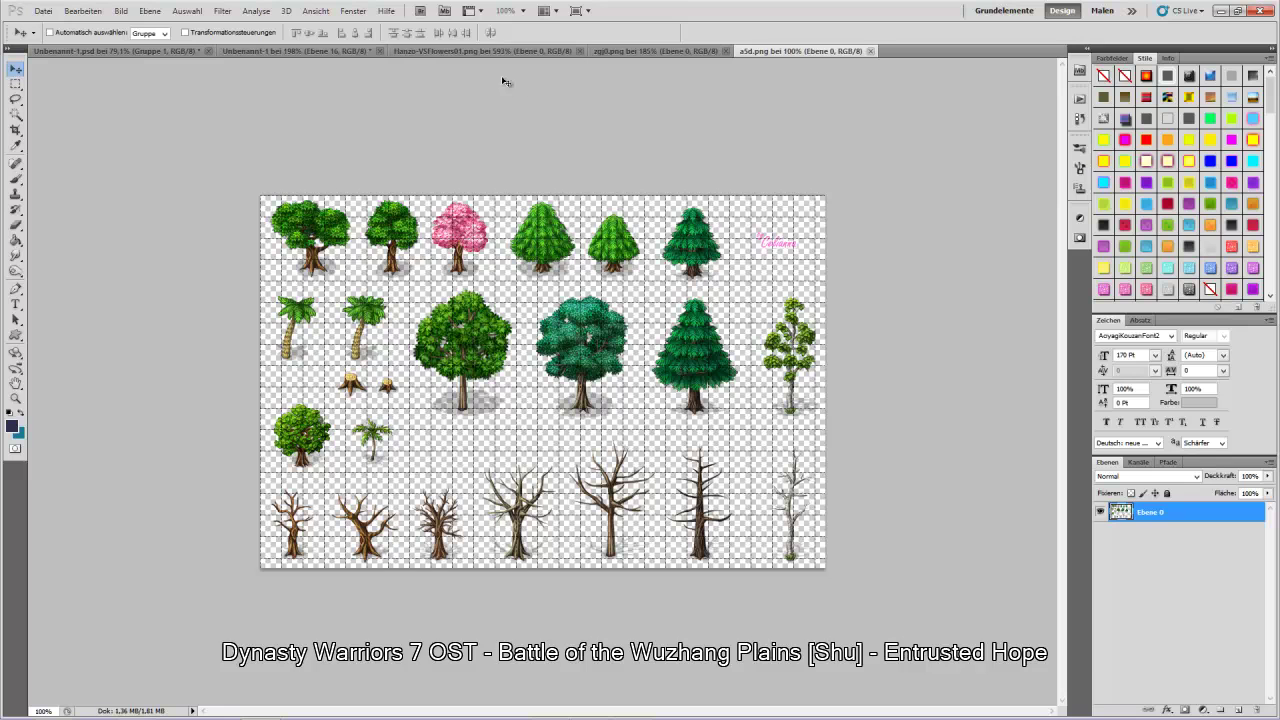
# - Paste the green tree into the map, move its layer beneath Ebene 3 and place it behind the cherry tree's upper-left side
pyautogui.click(432, 51)
pyautogui.click(278, 51)
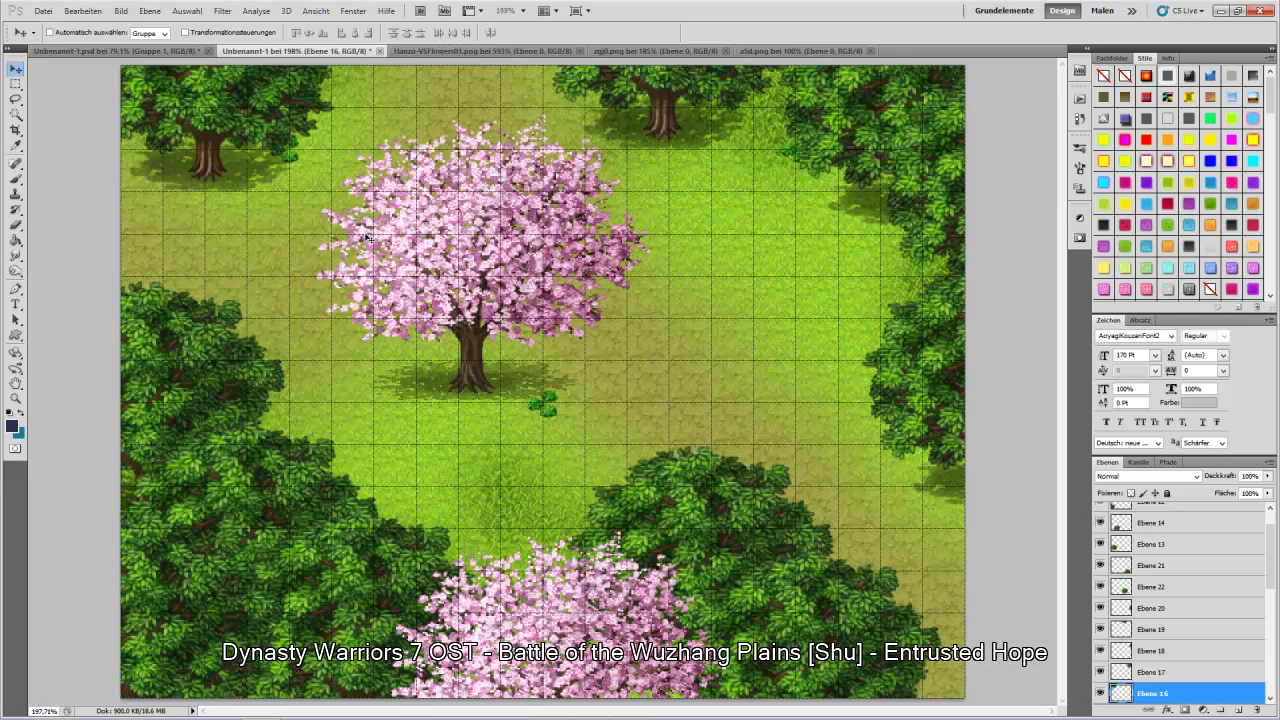
pyautogui.hotkey('ctrl', 'v')
pyautogui.moveTo(538, 440); pyautogui.dragTo(344, 187)
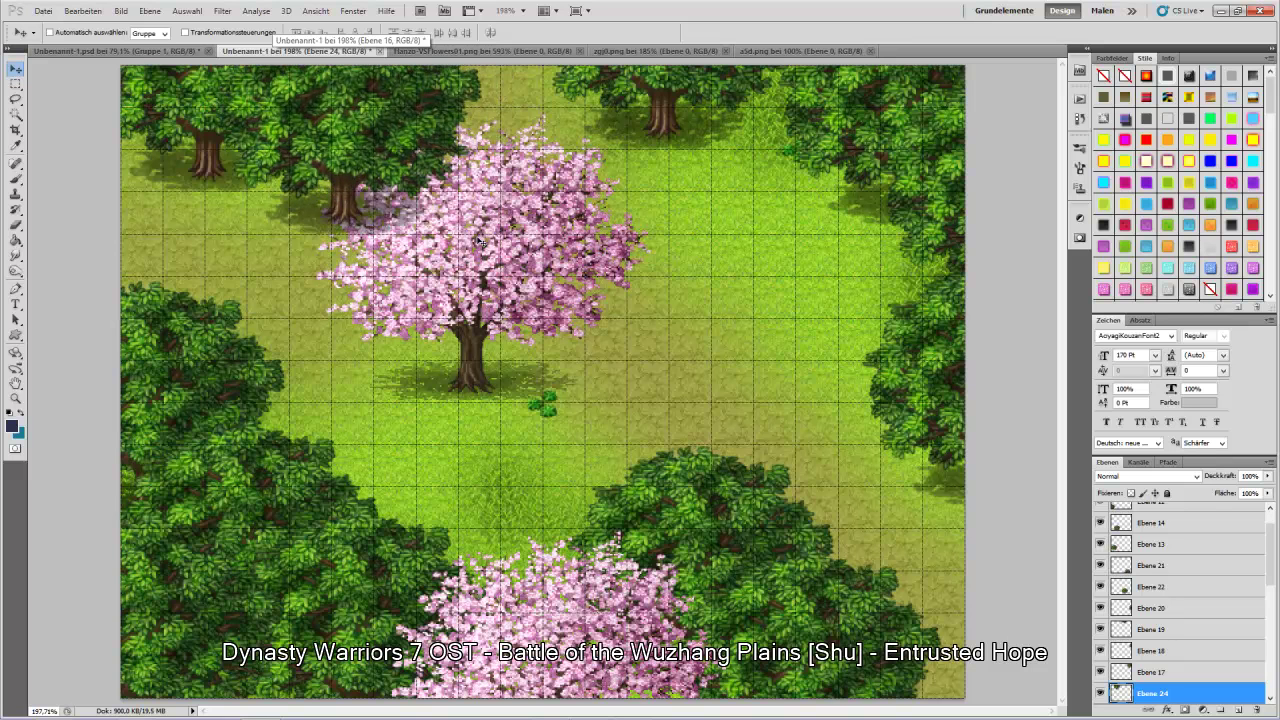
pyautogui.moveTo(1195, 693); pyautogui.dragTo(1196, 645)
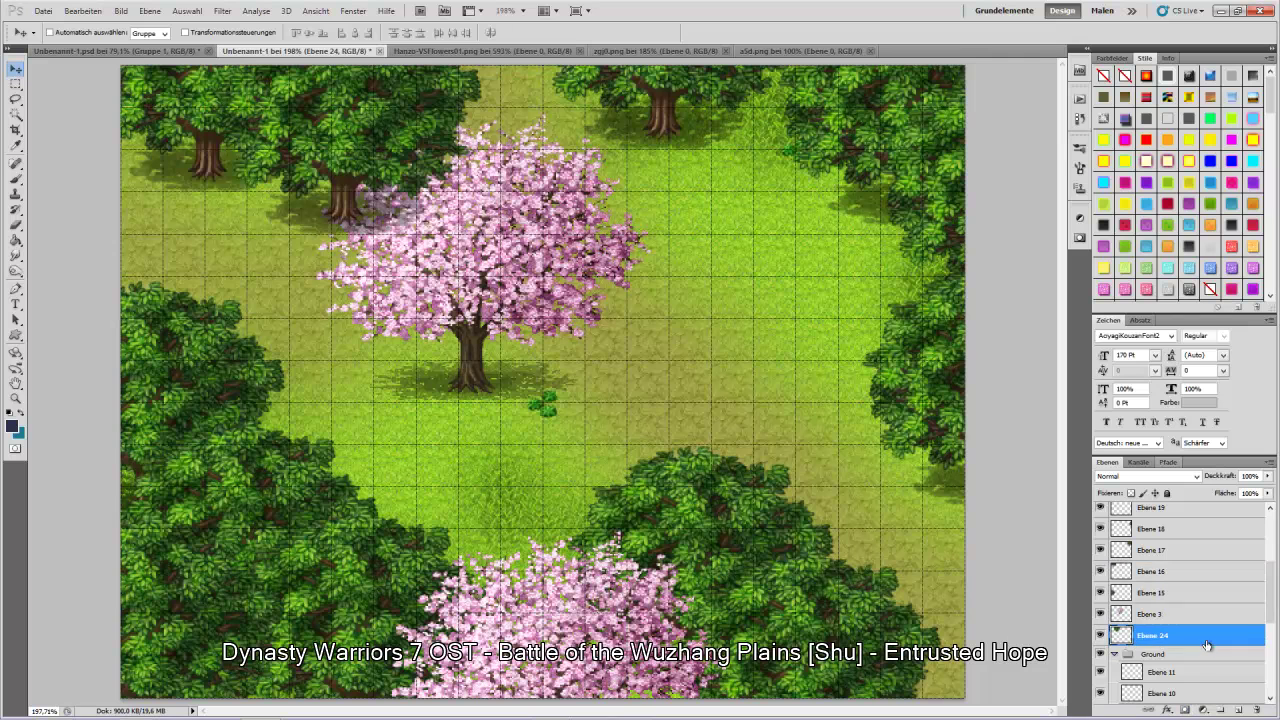
pyautogui.moveTo(383, 111); pyautogui.dragTo(364, 107)
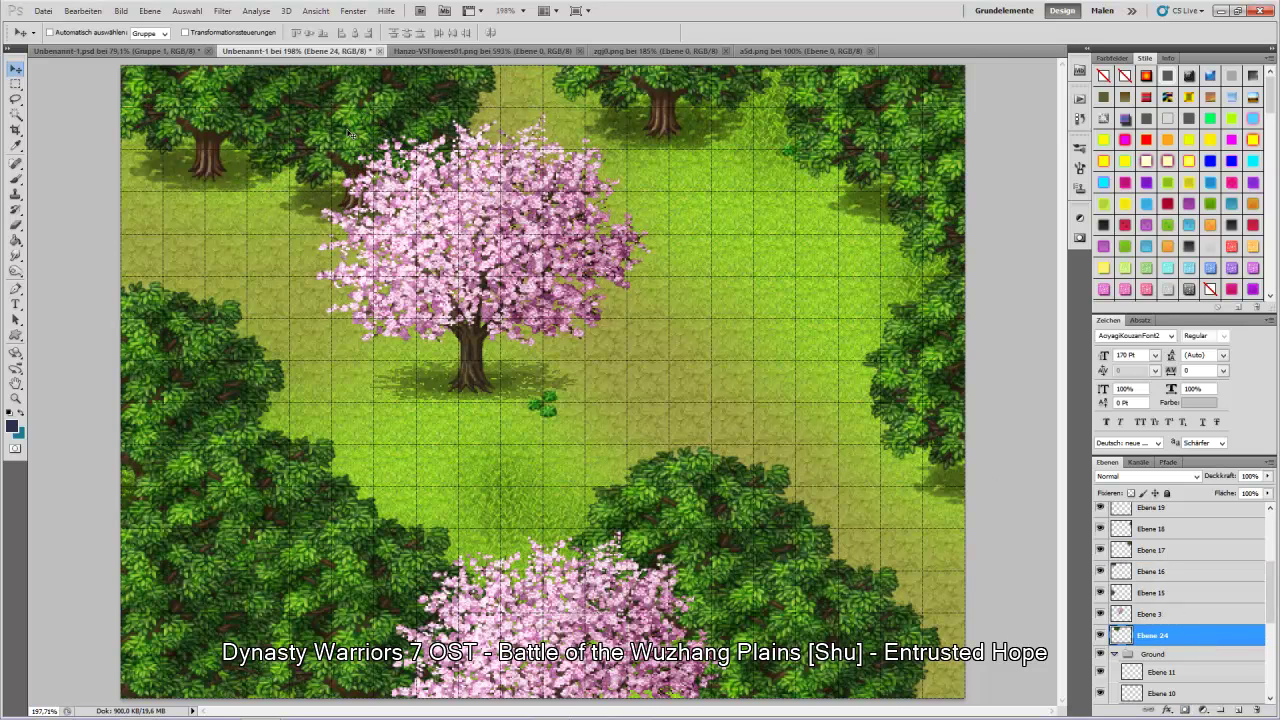
pyautogui.moveTo(366, 128); pyautogui.dragTo(361, 128)
# - Move Ebene 16, the tree in the map's upper-left corner, beneath Ebene 24 in the layer order
pyautogui.rightClick(210, 133)
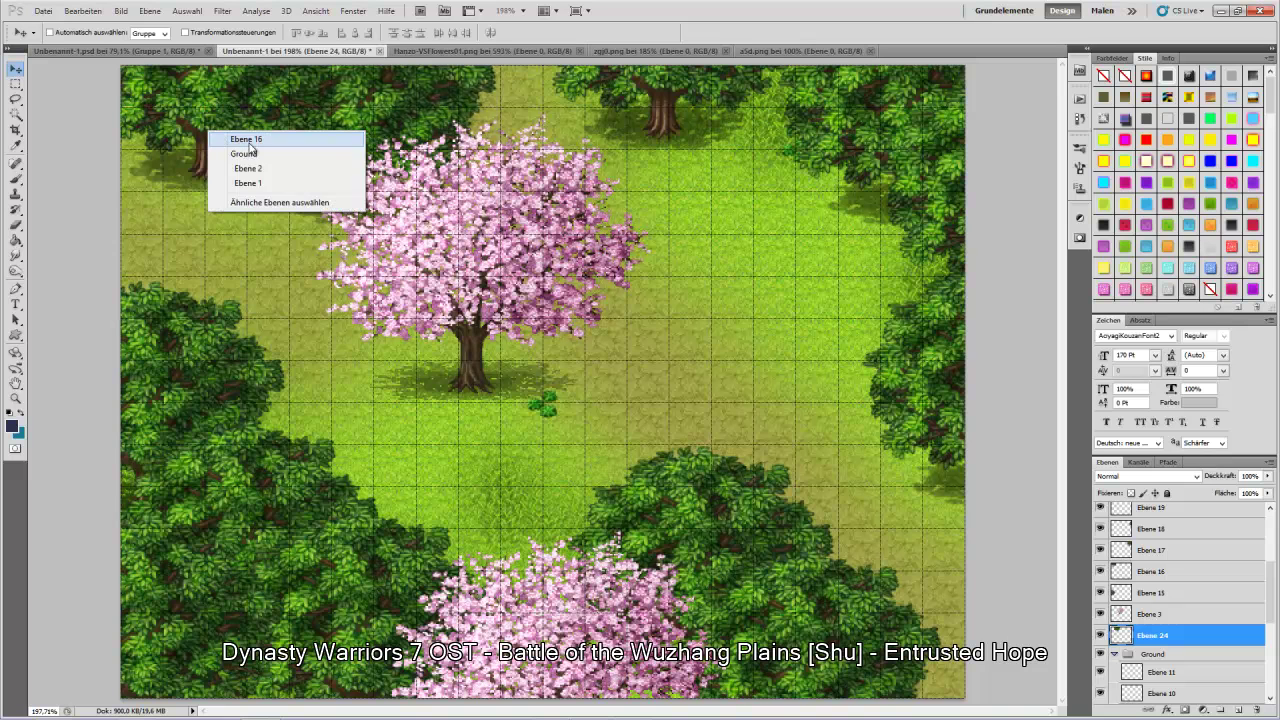
pyautogui.click(228, 139)
pyautogui.moveTo(1176, 583); pyautogui.dragTo(1161, 633)
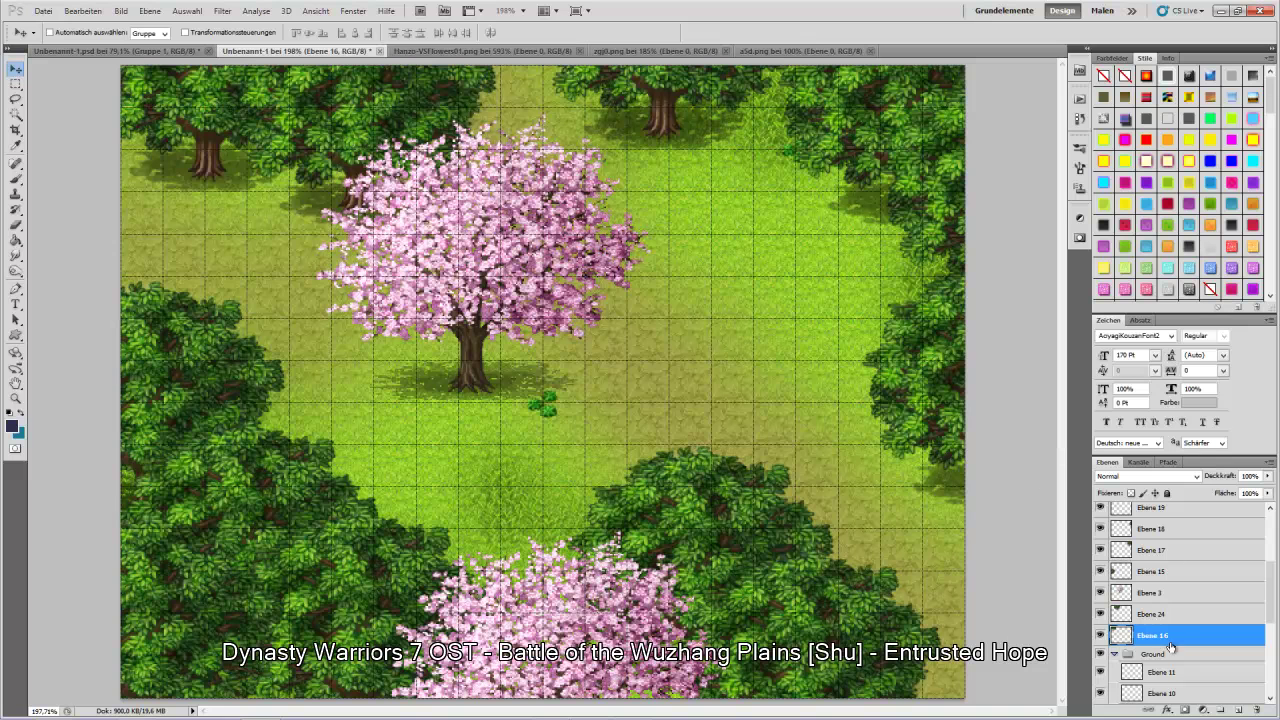
# - Paste another green tree with its layer beneath Ebene 16 and place it at the map's upper edge behind the cherry tree
pyautogui.hotkey('ctrl', 'v')
pyautogui.moveTo(1184, 652); pyautogui.dragTo(1180, 666)
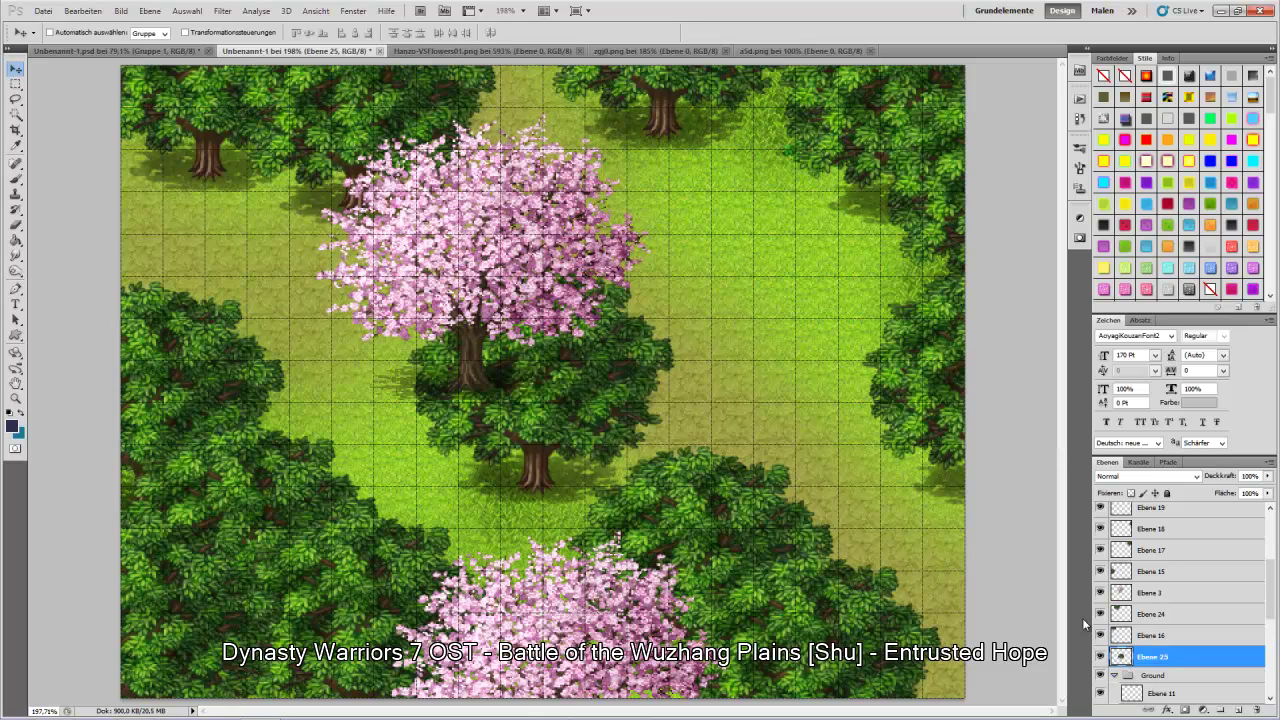
pyautogui.moveTo(479, 449); pyautogui.dragTo(498, 130)
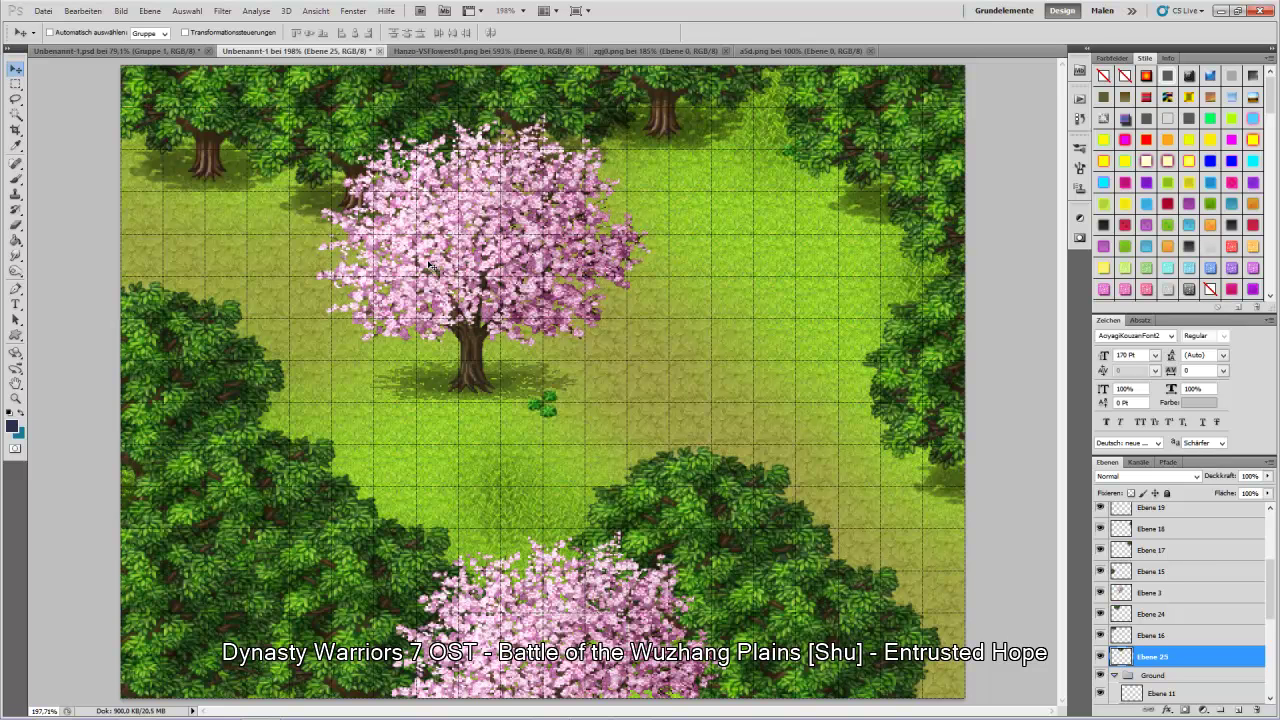
# - Paste another green tree, bring its layer to the top of the stack and place it in the map's upper area, right of the cherry tree
pyautogui.hotkey('ctrl', 'v')
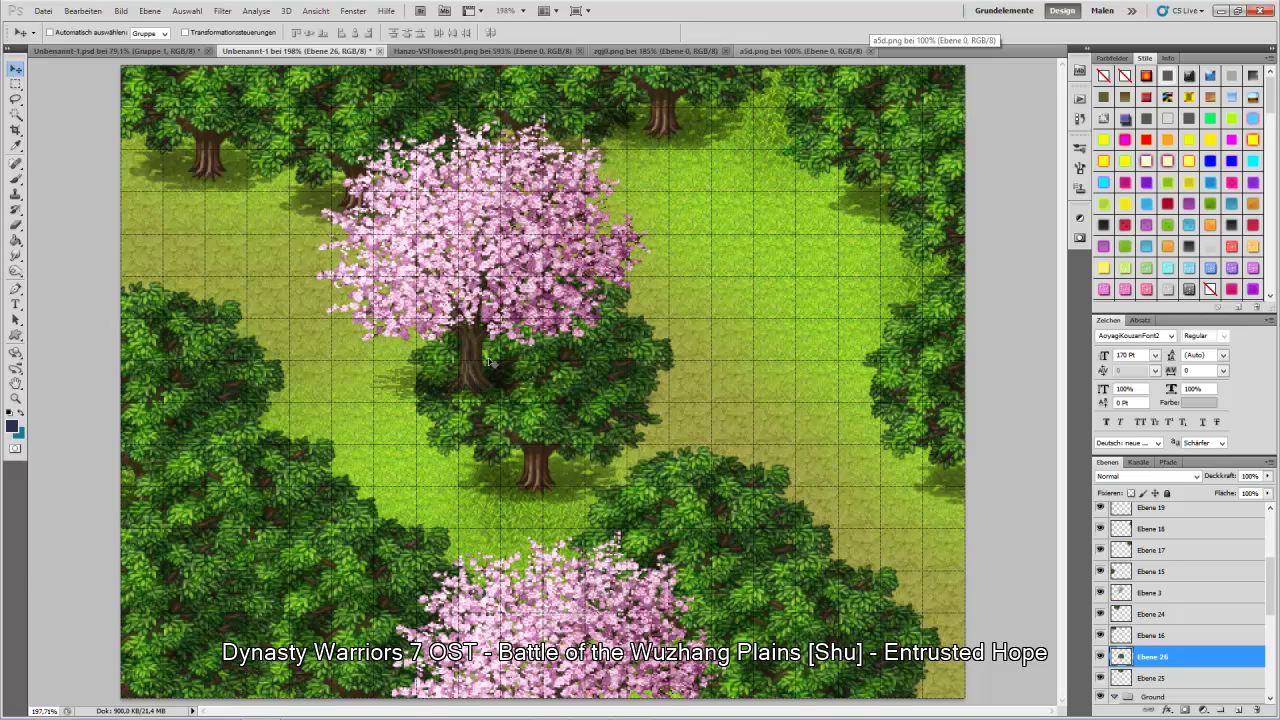
pyautogui.moveTo(497, 445); pyautogui.dragTo(745, 197)
pyautogui.moveTo(1150, 656); pyautogui.dragTo(1180, 502)
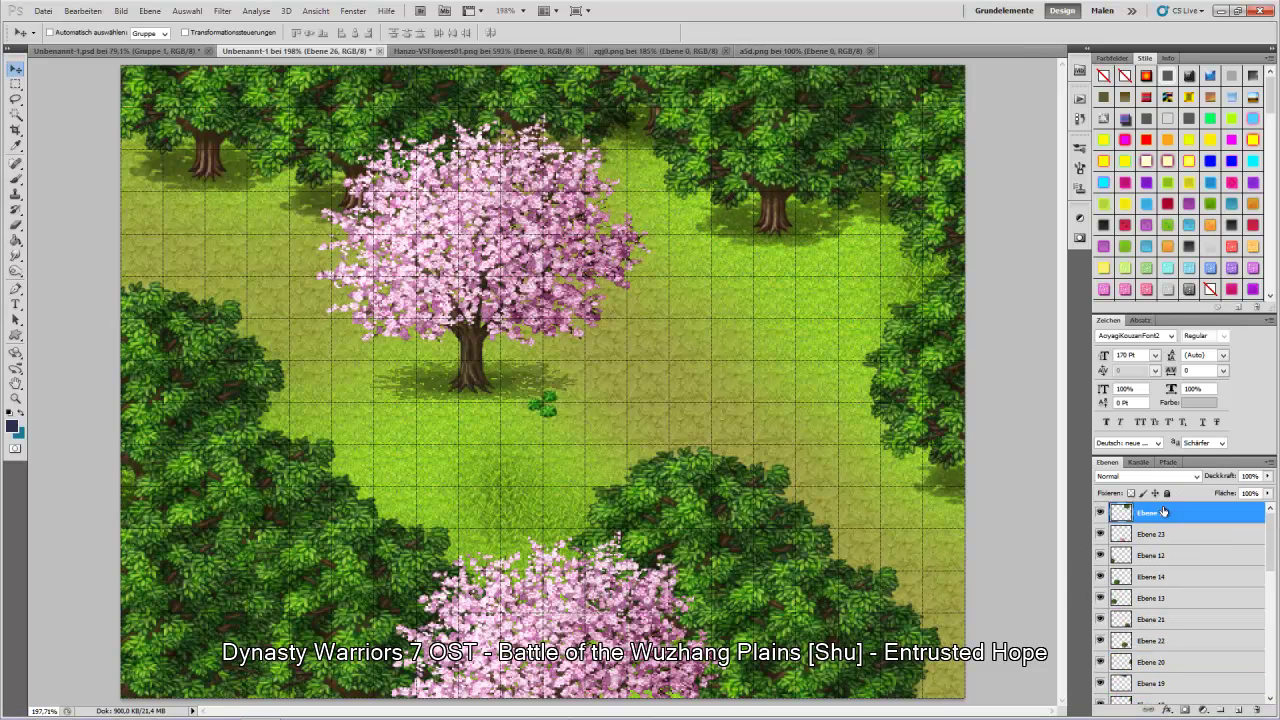
pyautogui.moveTo(774, 197)
pyautogui.mouseDown()
pyautogui.moveTo(771, 209)
pyautogui.moveTo(757, 200)
pyautogui.mouseUp()
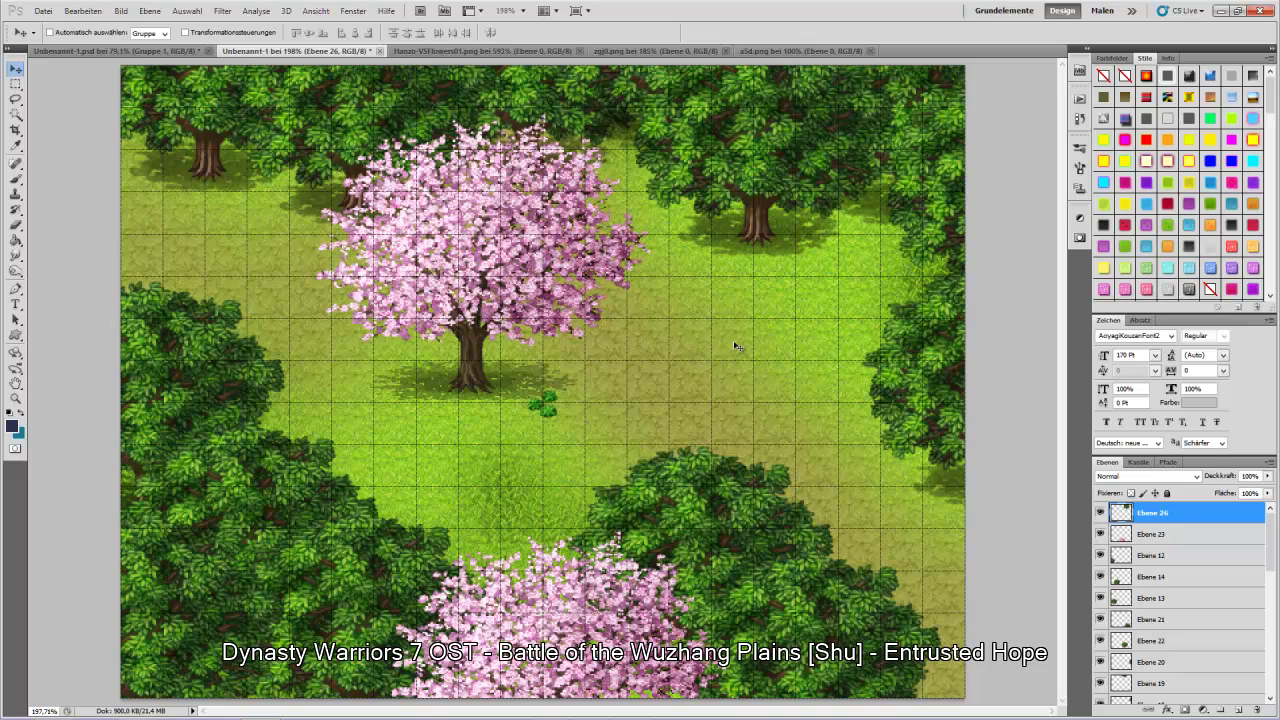
# - Paste two green trees with their layers beneath Ebene 3, one left of the cherry tree and one overlapping it at the map's left edge
pyautogui.hotkey('ctrl', 'v')
pyautogui.moveTo(602, 382); pyautogui.dragTo(143, 170)
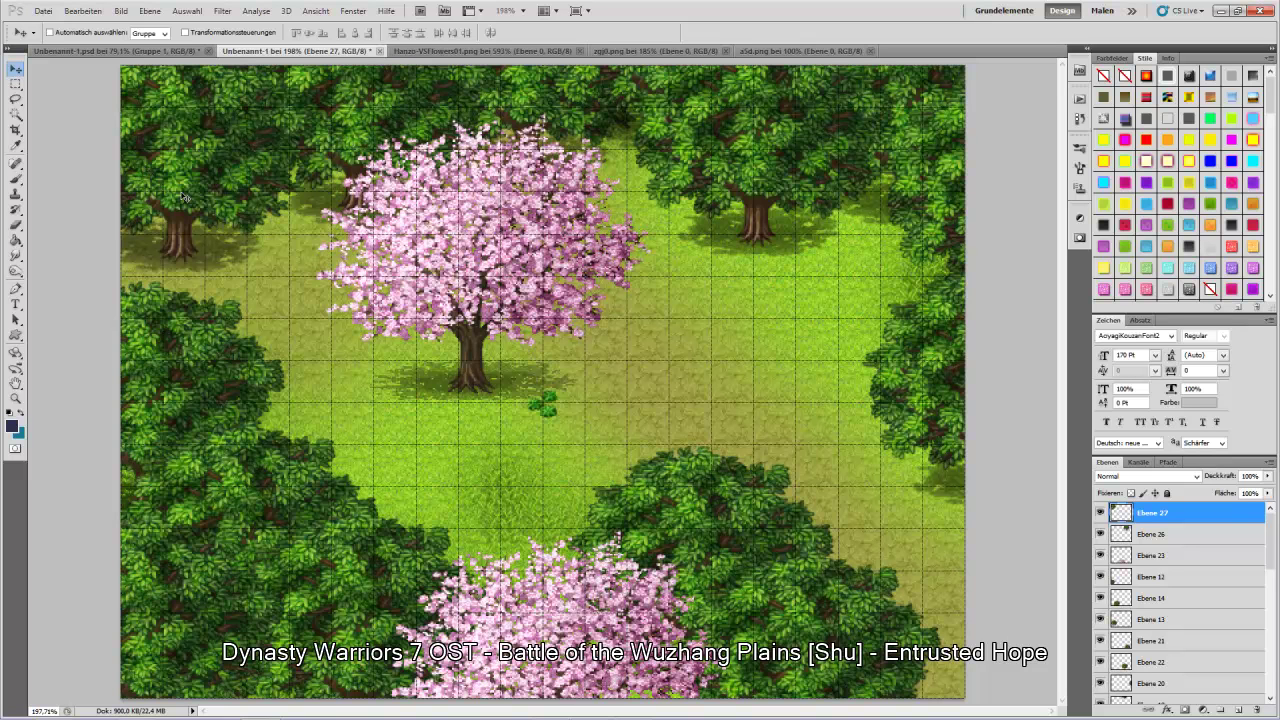
pyautogui.moveTo(159, 143); pyautogui.dragTo(216, 190)
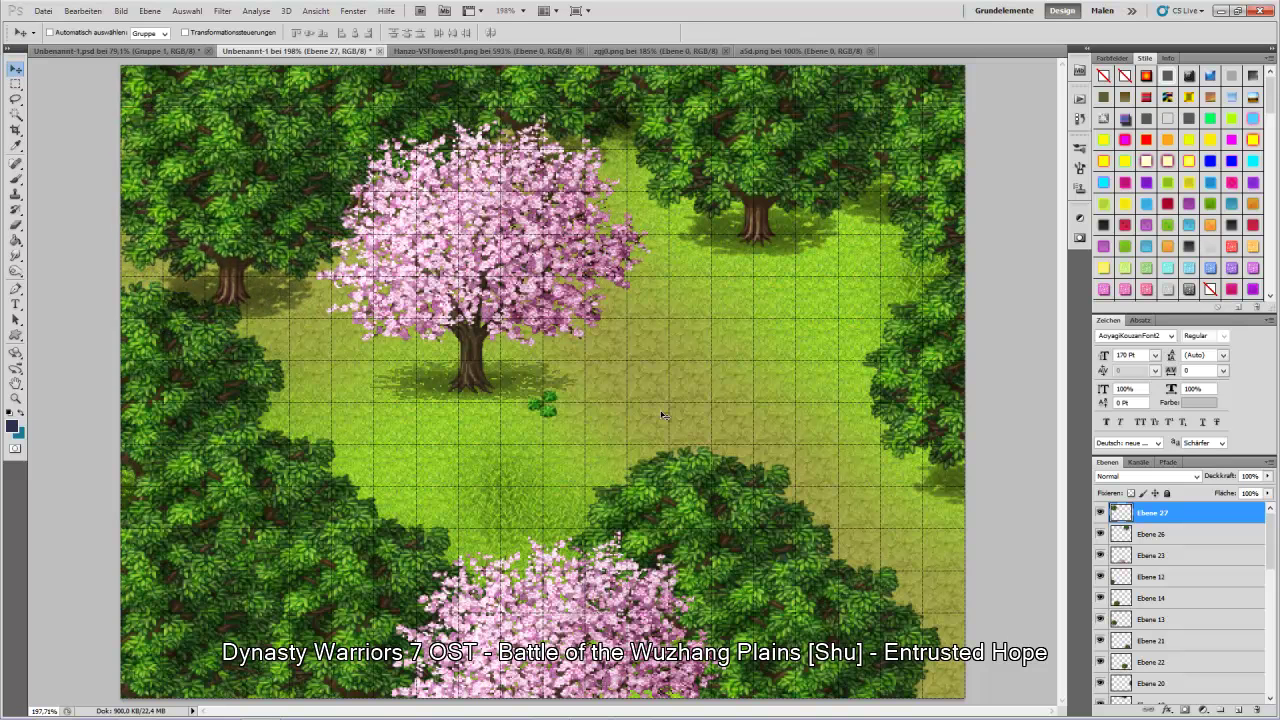
pyautogui.moveTo(1175, 515); pyautogui.dragTo(1173, 658)
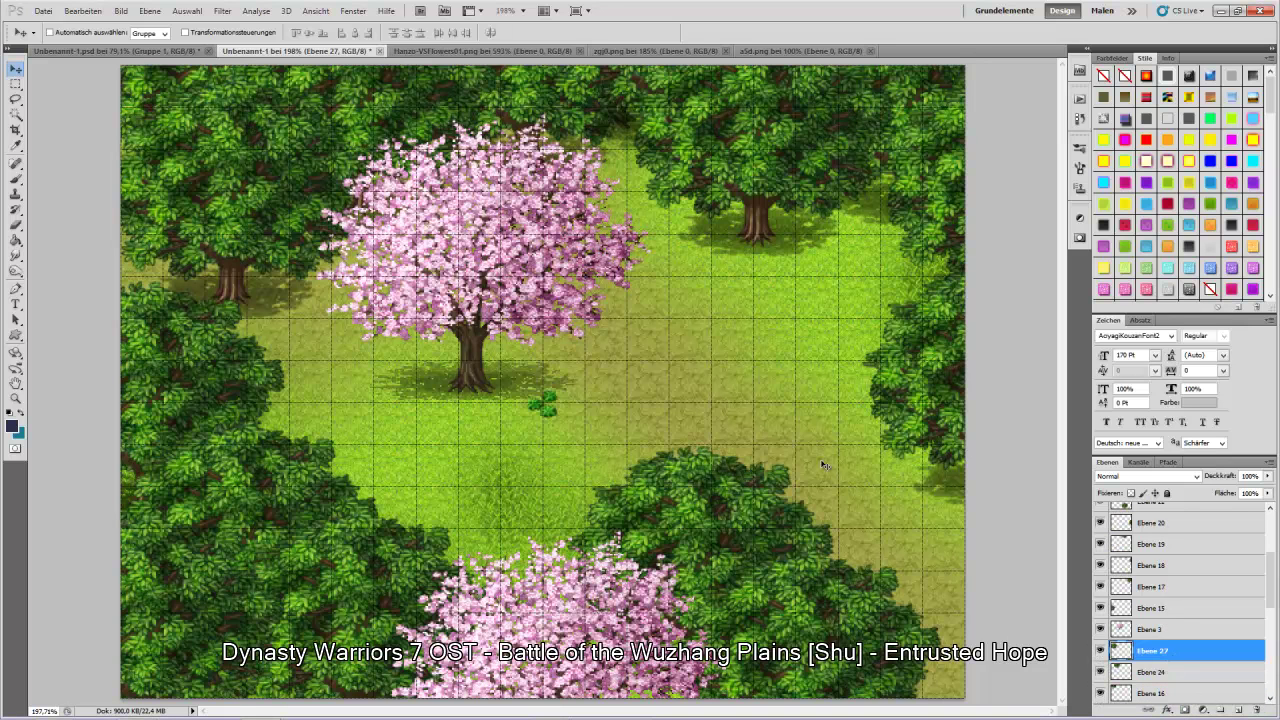
pyautogui.moveTo(298, 171); pyautogui.dragTo(265, 175)
pyautogui.hotkey('ctrl', 'v')
pyautogui.moveTo(632, 383); pyautogui.dragTo(218, 240)
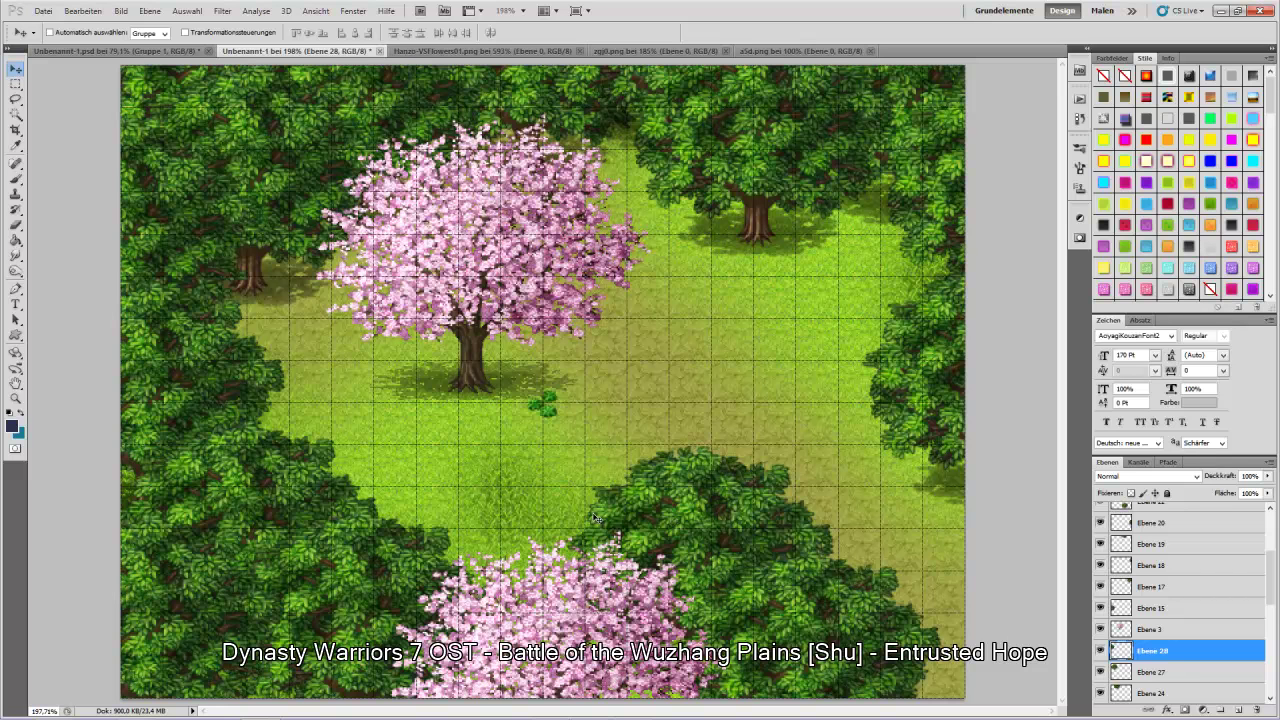
# - Check the dirt path layer Ebene 5 in the Ground group by hiding and showing it, and delete it
pyautogui.scroll(-8, 1191, 643)
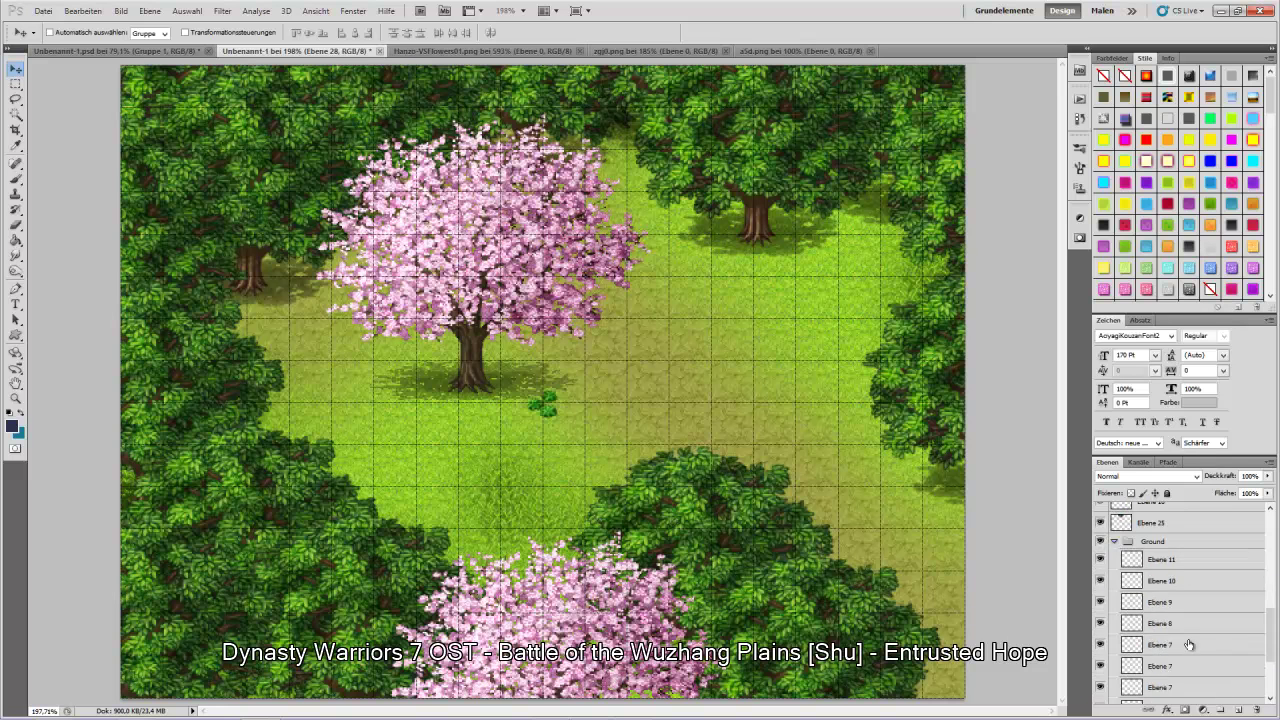
pyautogui.click(1183, 577)
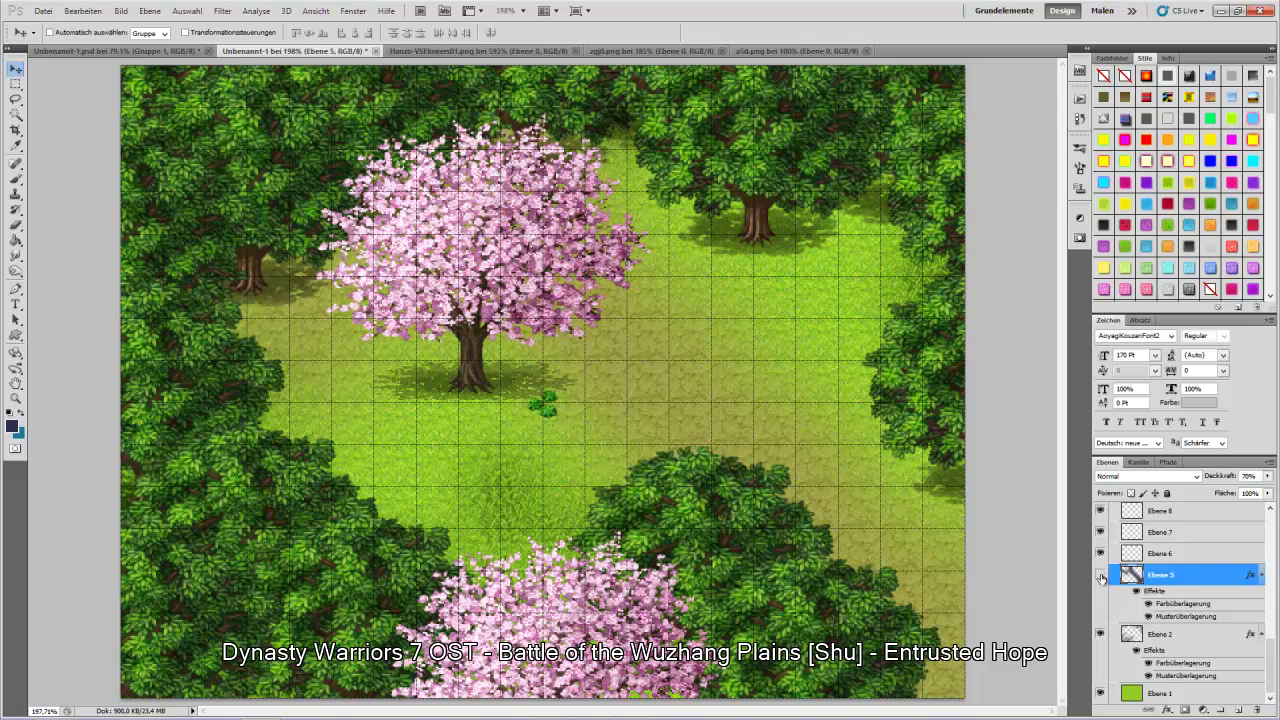
pyautogui.click(1101, 577)
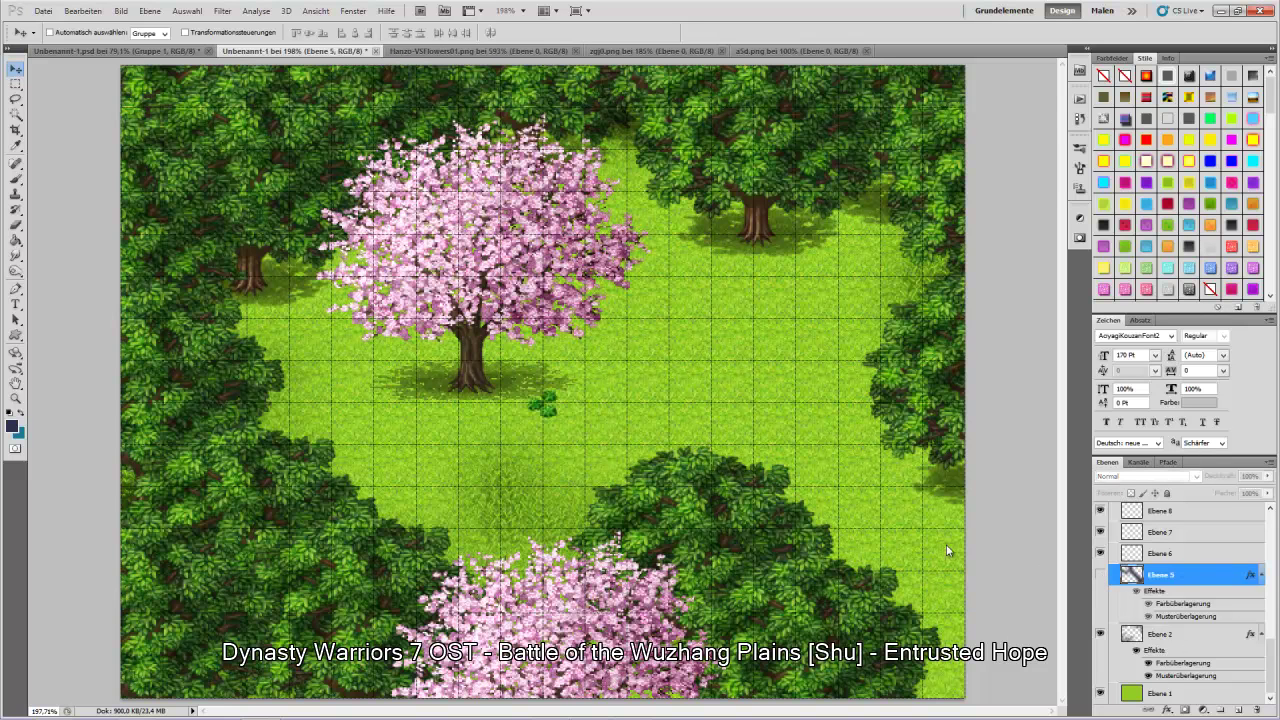
pyautogui.click(1100, 577)
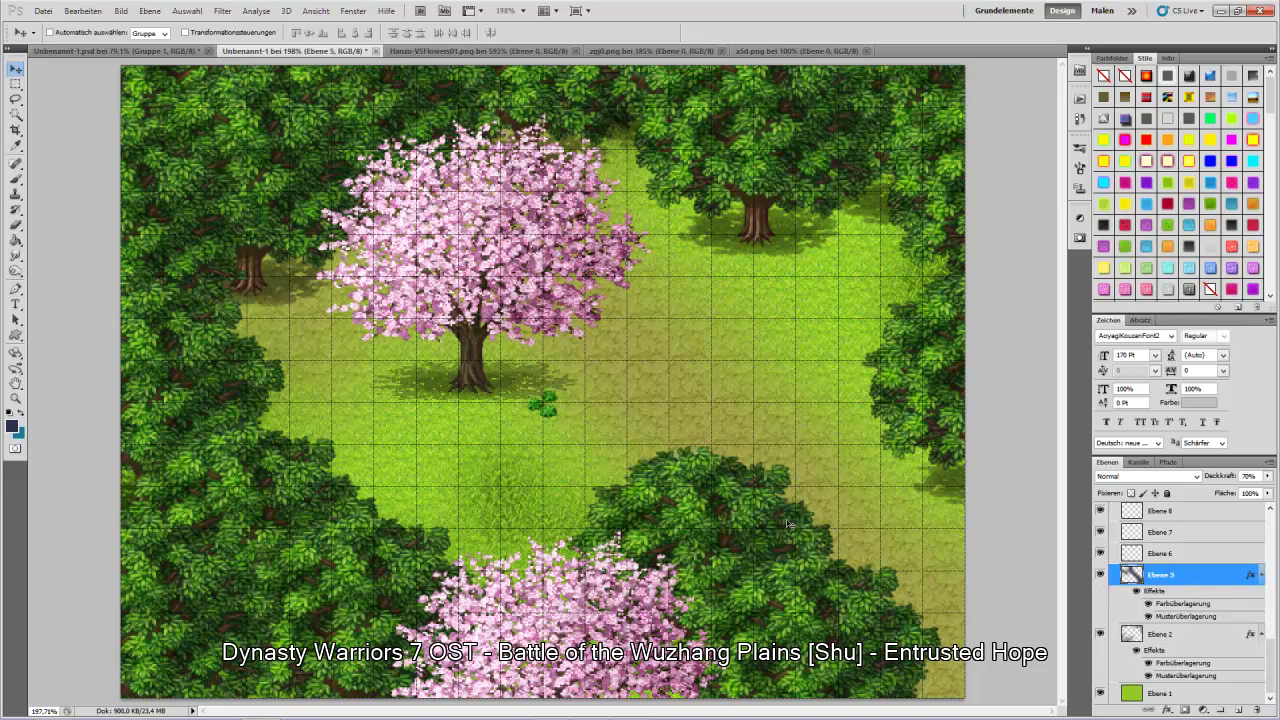
pyautogui.click(1257, 710)
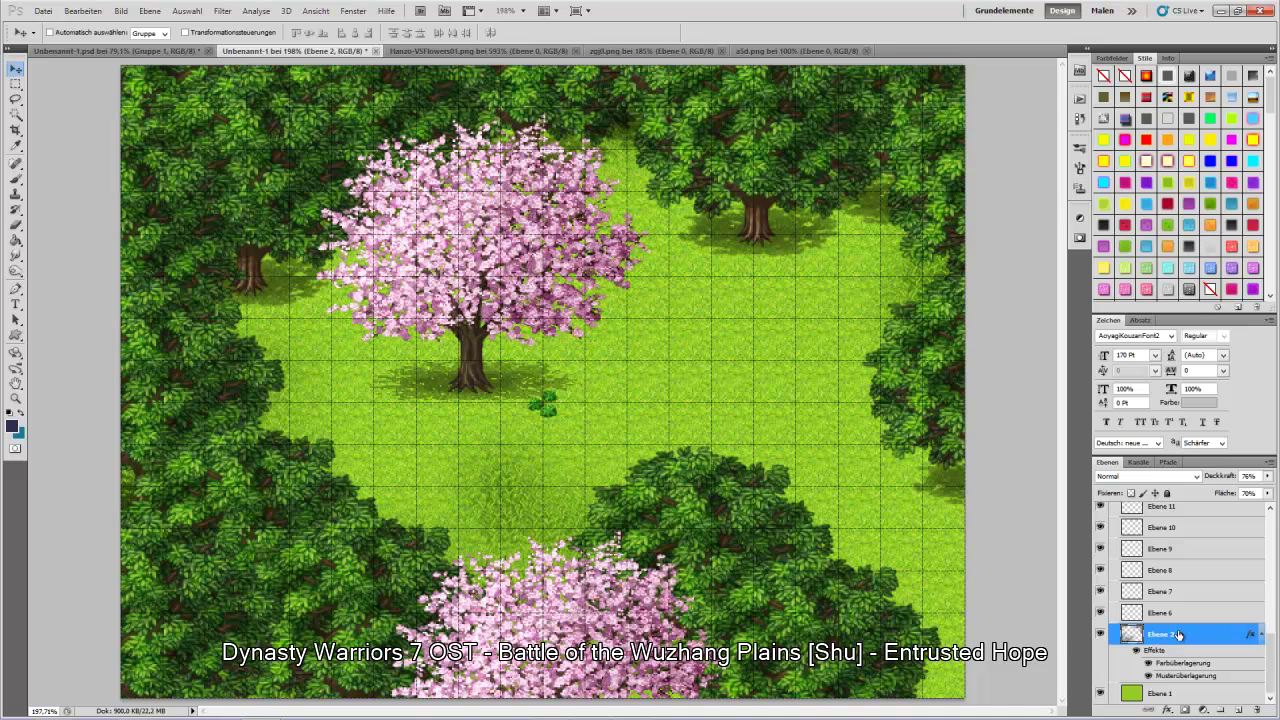
# - Brush more dark grass texture onto Ebene 2 around the clearing's edges and beneath the trees
pyautogui.click(16, 178)
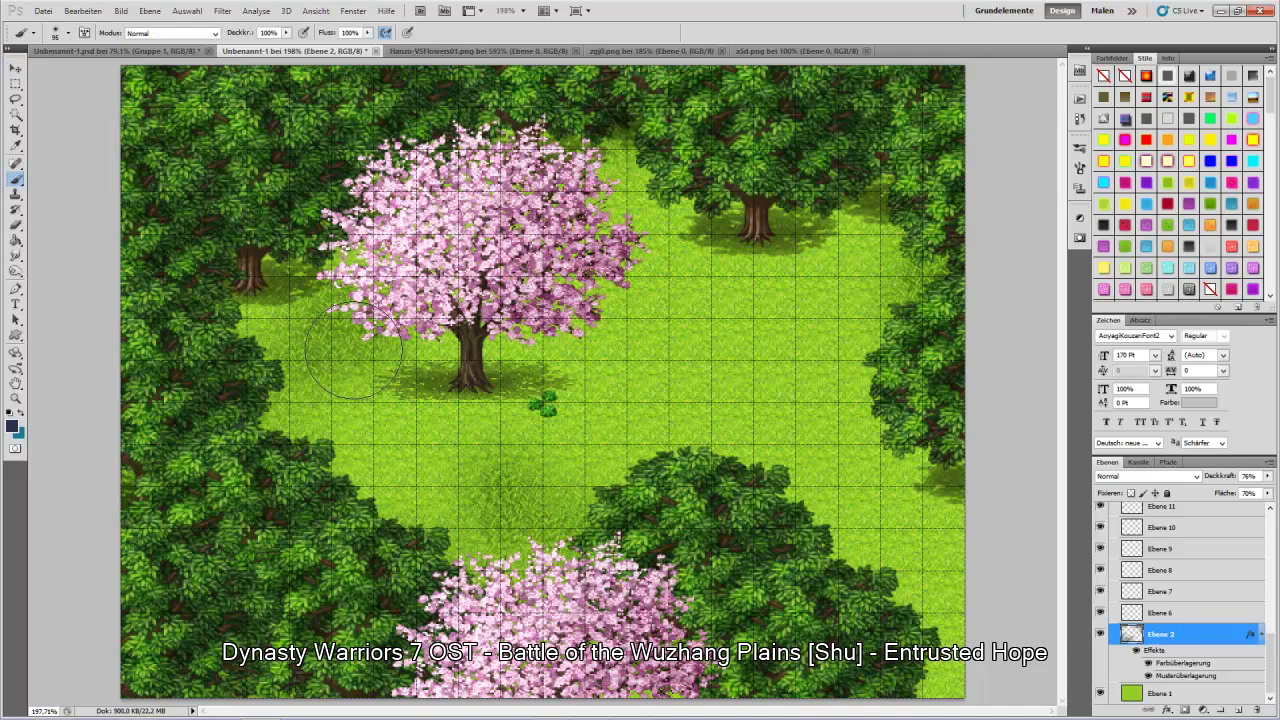
pyautogui.moveTo(699, 251)
pyautogui.mouseDown()
pyautogui.moveTo(662, 212)
pyautogui.moveTo(811, 329)
pyautogui.moveTo(910, 228)
pyautogui.moveTo(917, 383)
pyautogui.moveTo(957, 500)
pyautogui.mouseUp()
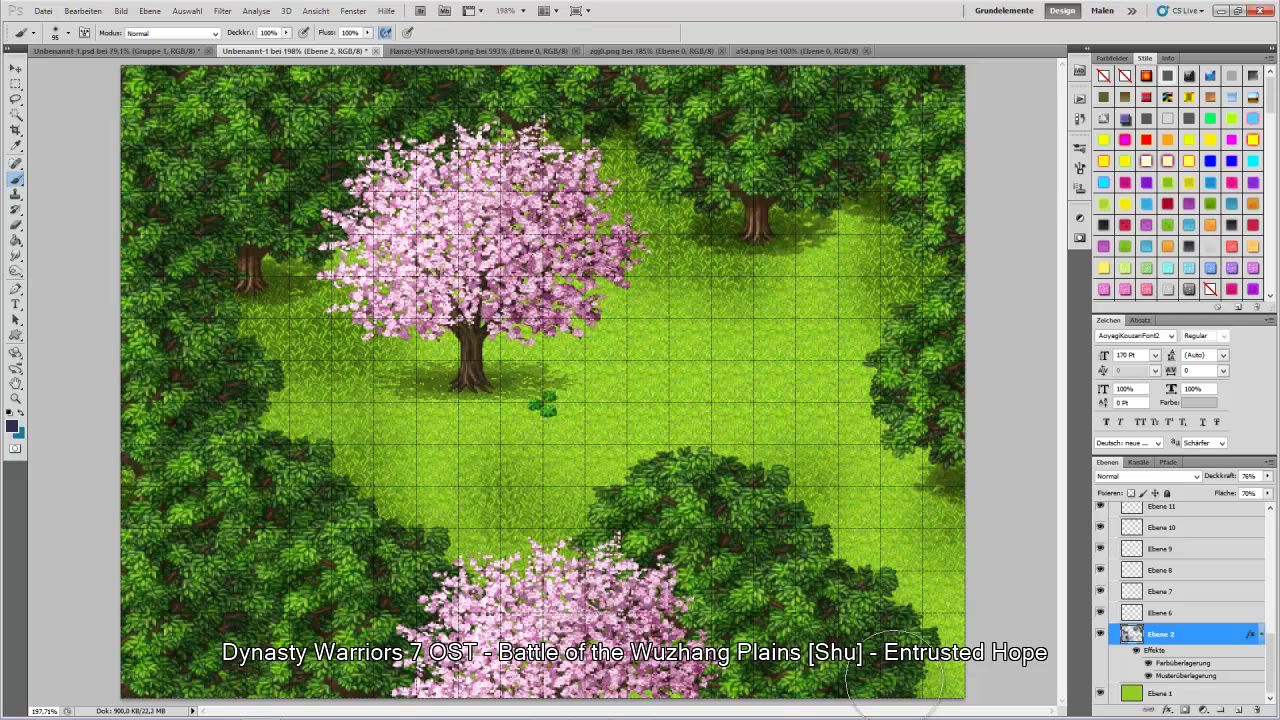
pyautogui.moveTo(757, 286); pyautogui.dragTo(815, 205)
pyautogui.moveTo(912, 312)
pyautogui.mouseDown()
pyautogui.moveTo(749, 371)
pyautogui.moveTo(560, 280)
pyautogui.moveTo(318, 380)
pyautogui.mouseUp()
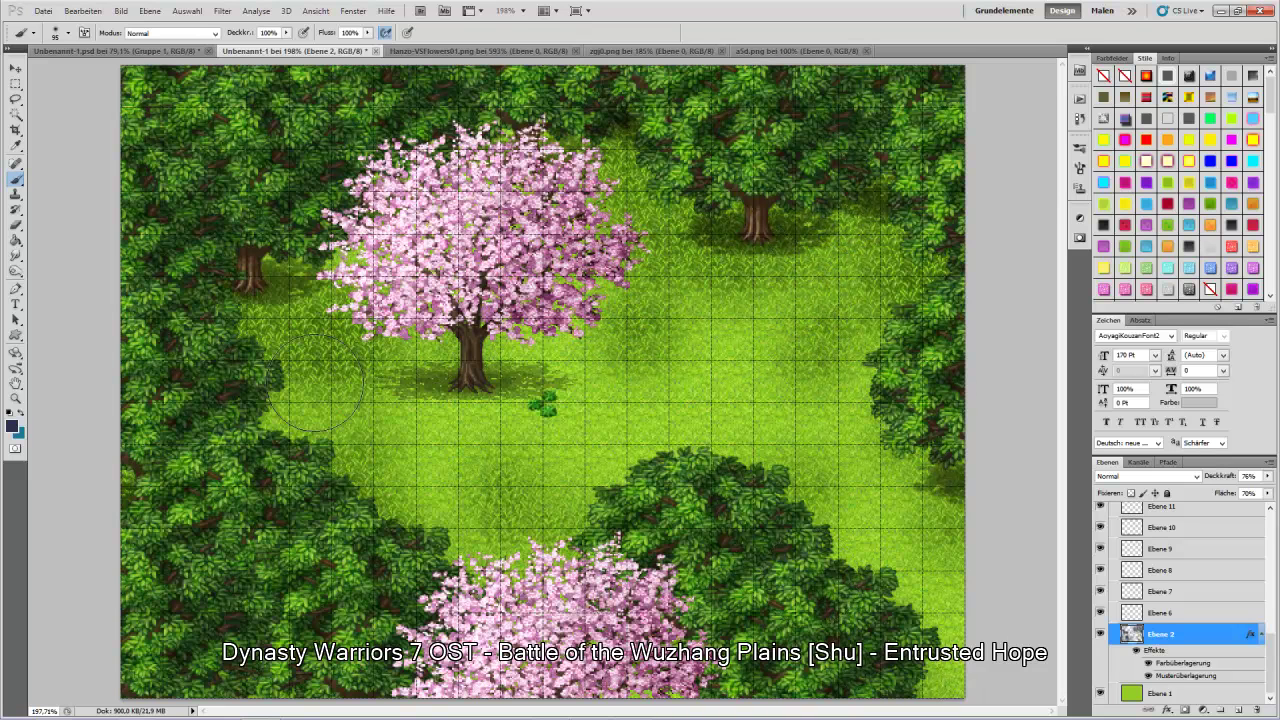
# - Add a new layer above Ebene 2 with a light green grass Pattern Overlay and brush the texture across the clearing
pyautogui.click(1238, 711)
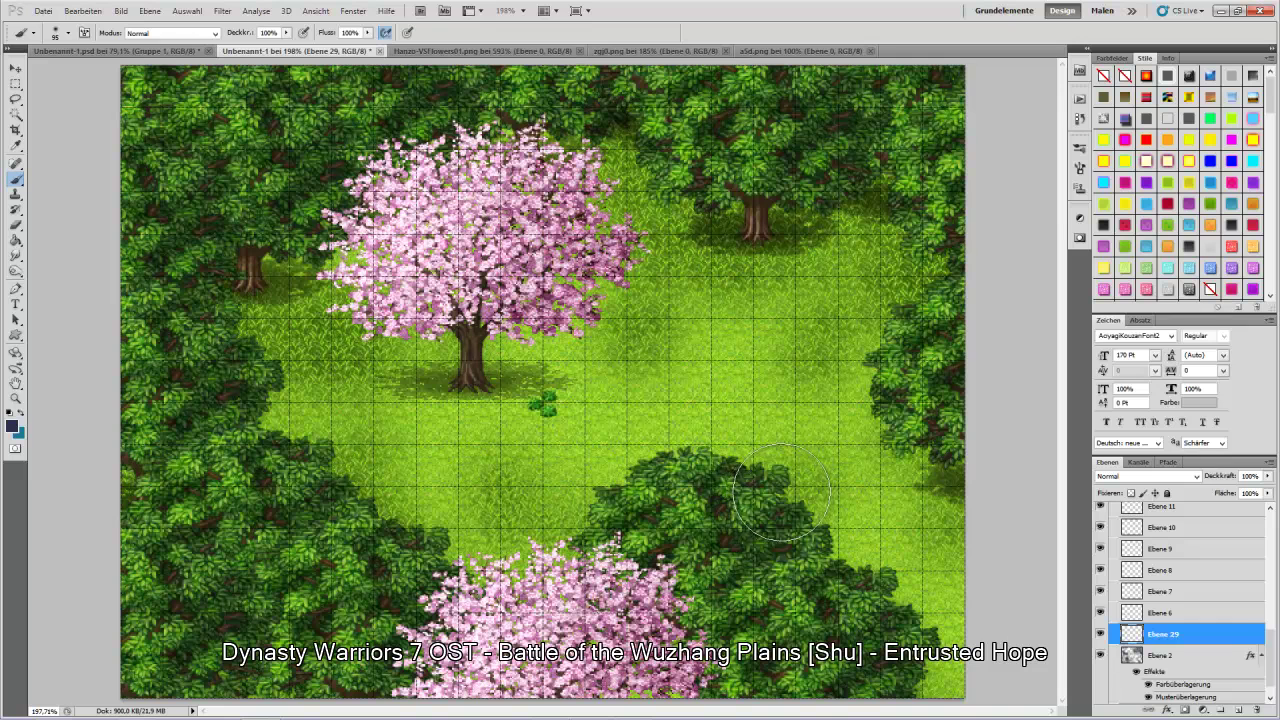
pyautogui.rightClick(1193, 636)
pyautogui.click(1090, 334)
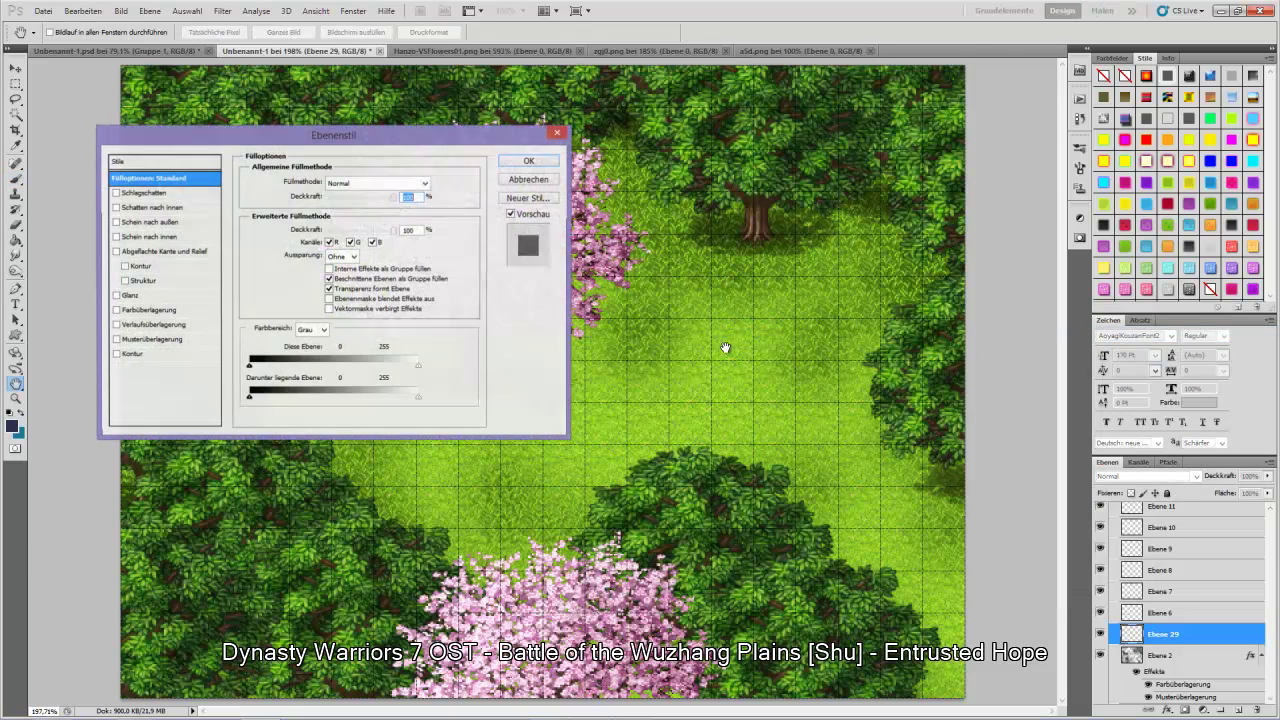
pyautogui.click(142, 327)
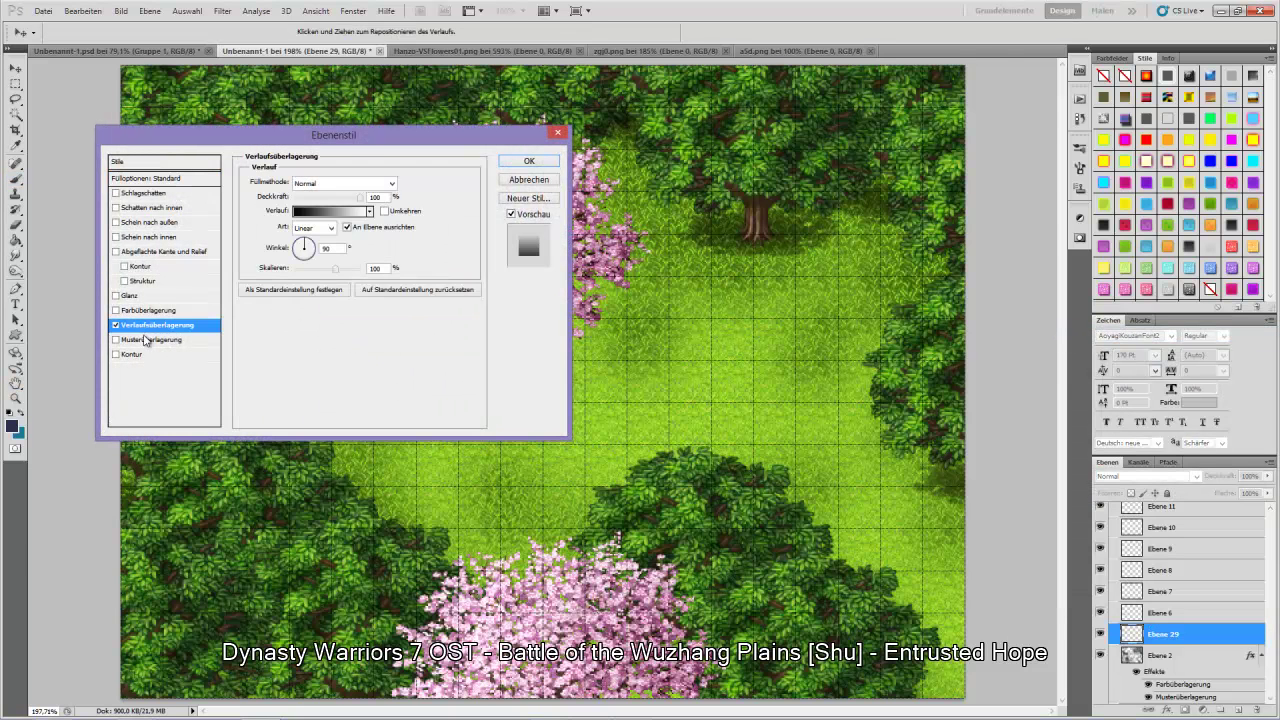
pyautogui.click(148, 340)
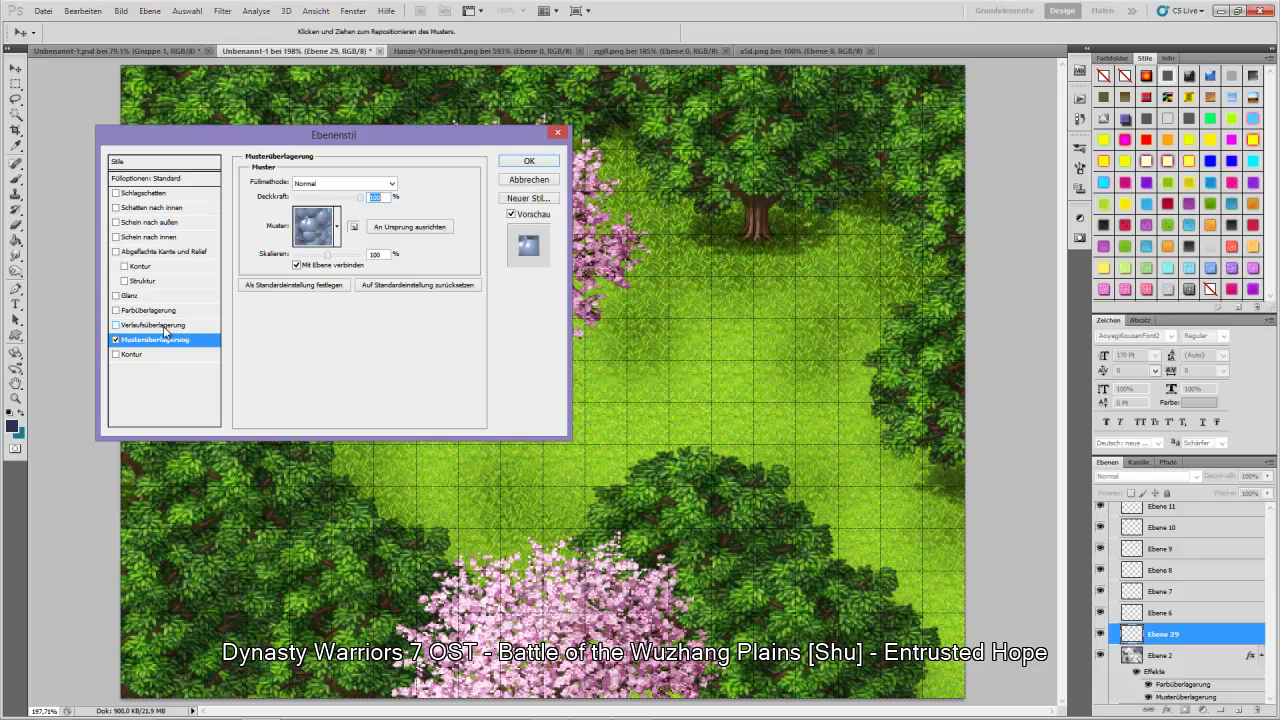
pyautogui.click(337, 226)
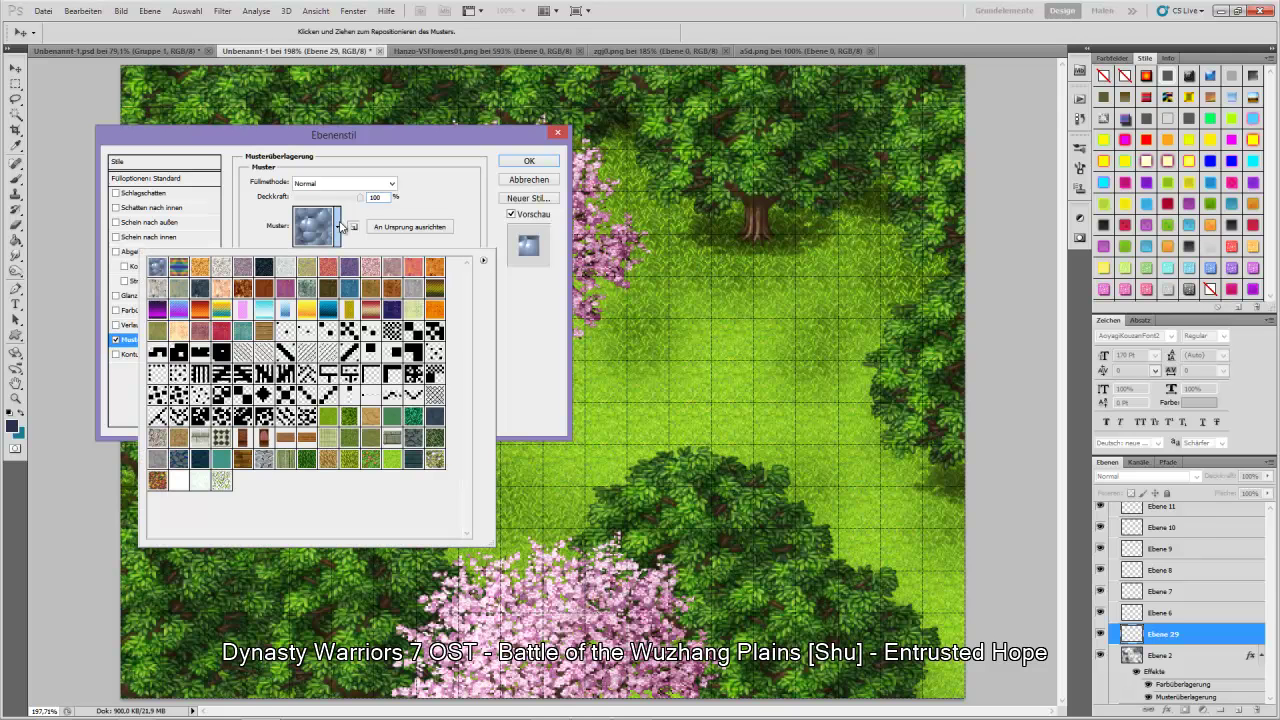
pyautogui.click(393, 418)
pyautogui.click(327, 420)
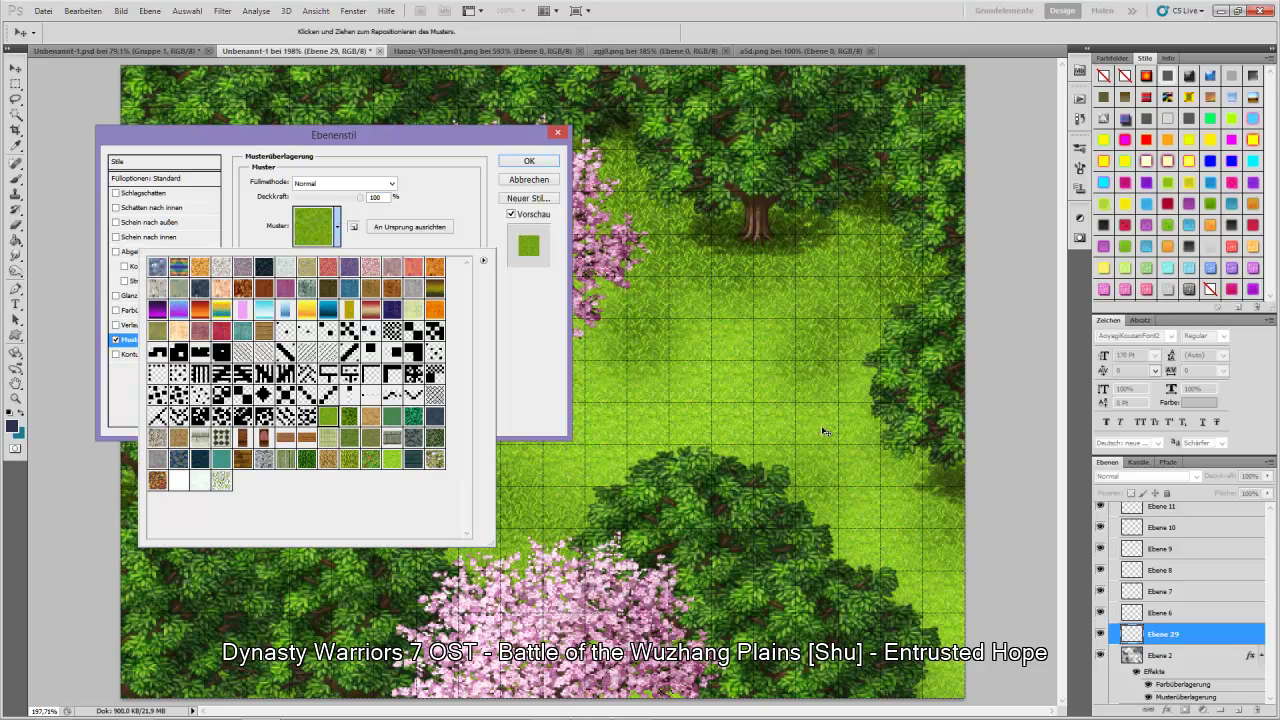
pyautogui.click(527, 162)
pyautogui.click(522, 166)
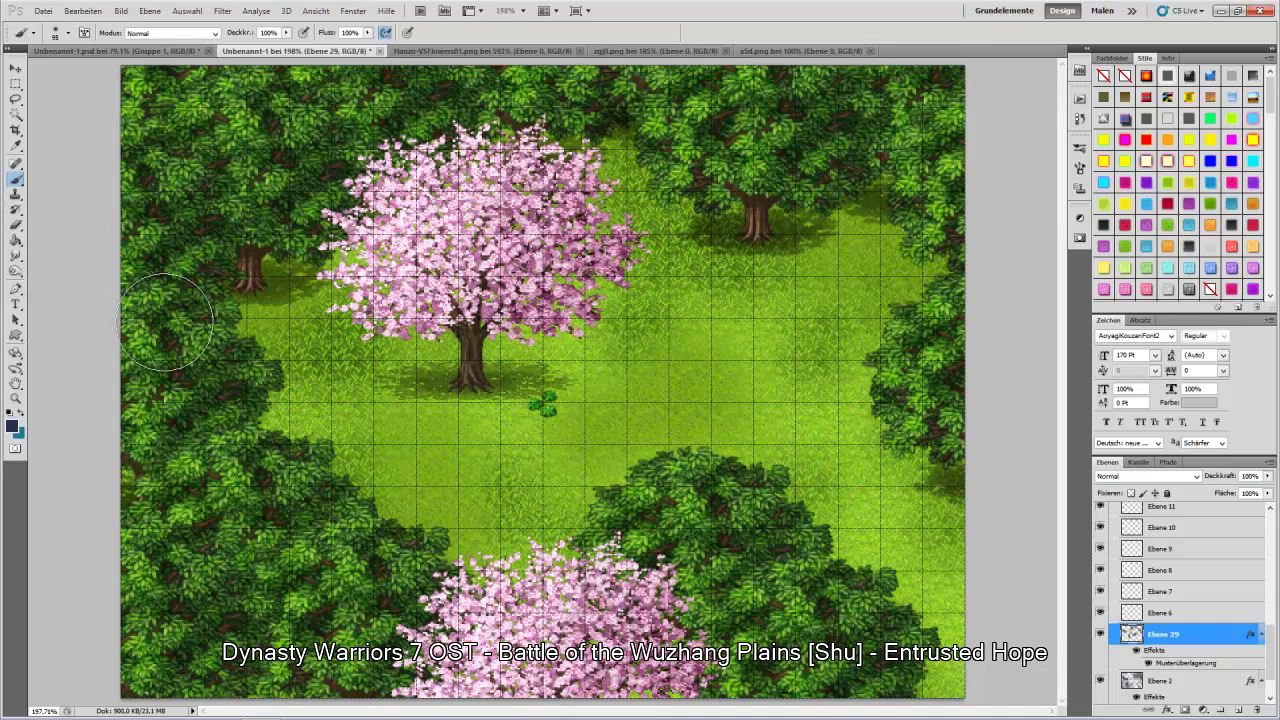
# - Try the blend mode Negativ multiplizieren on the new grass layer, and set it to Multiplizieren
pyautogui.moveTo(1215, 482); pyautogui.dragTo(1224, 484)
pyautogui.click(1148, 477)
pyautogui.click(1140, 237)
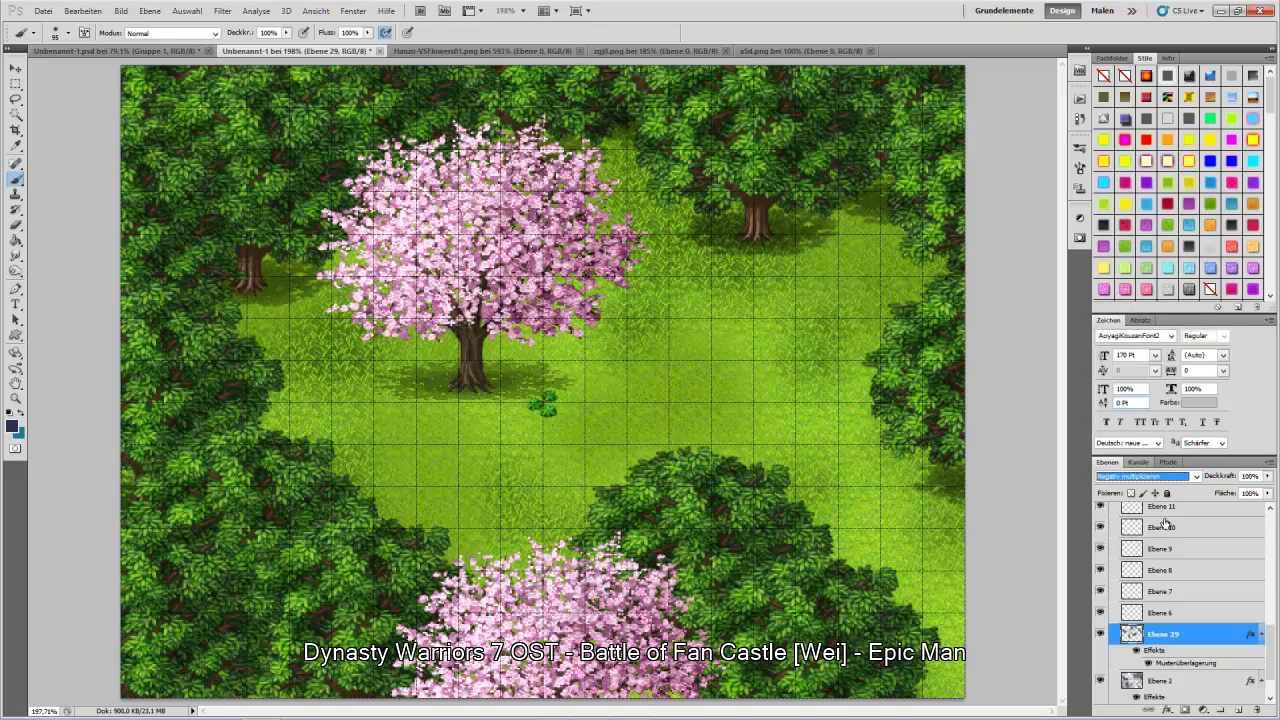
pyautogui.click(1134, 478)
pyautogui.click(1138, 178)
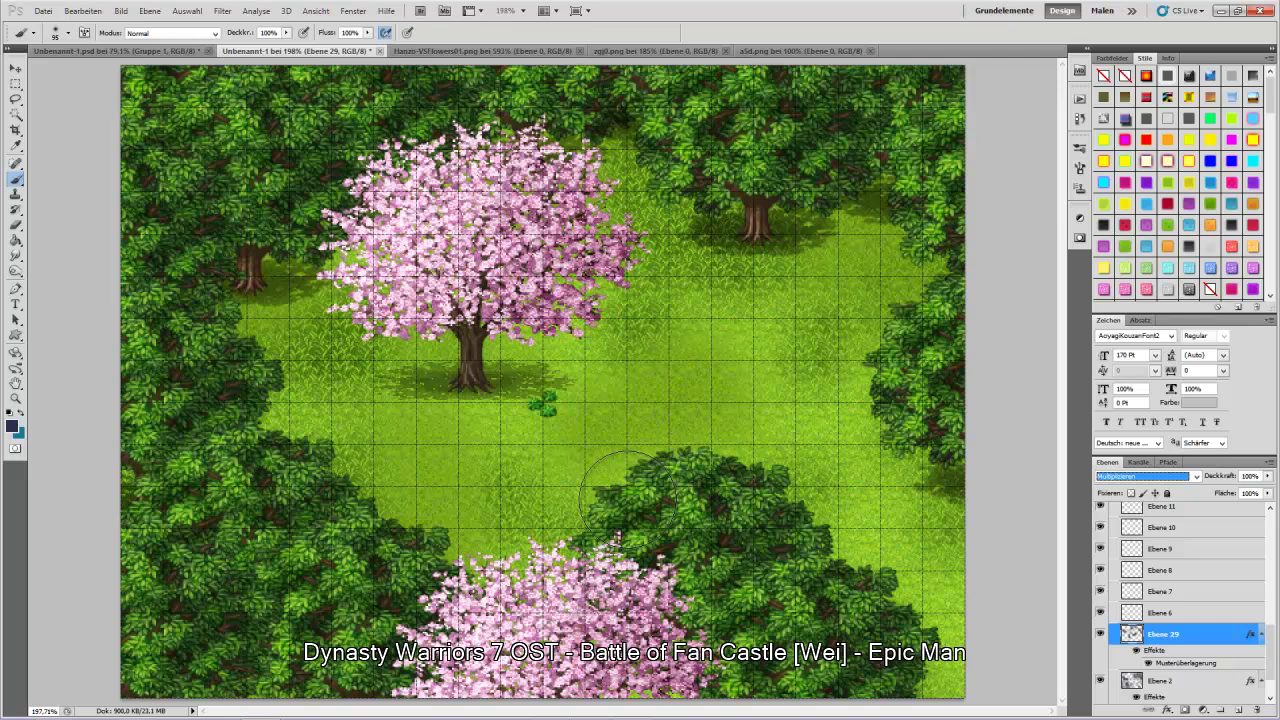
# - Select the upper cherry tree's layer, Ebene 3, and move the tree slightly up and to the left
pyautogui.click(16, 68)
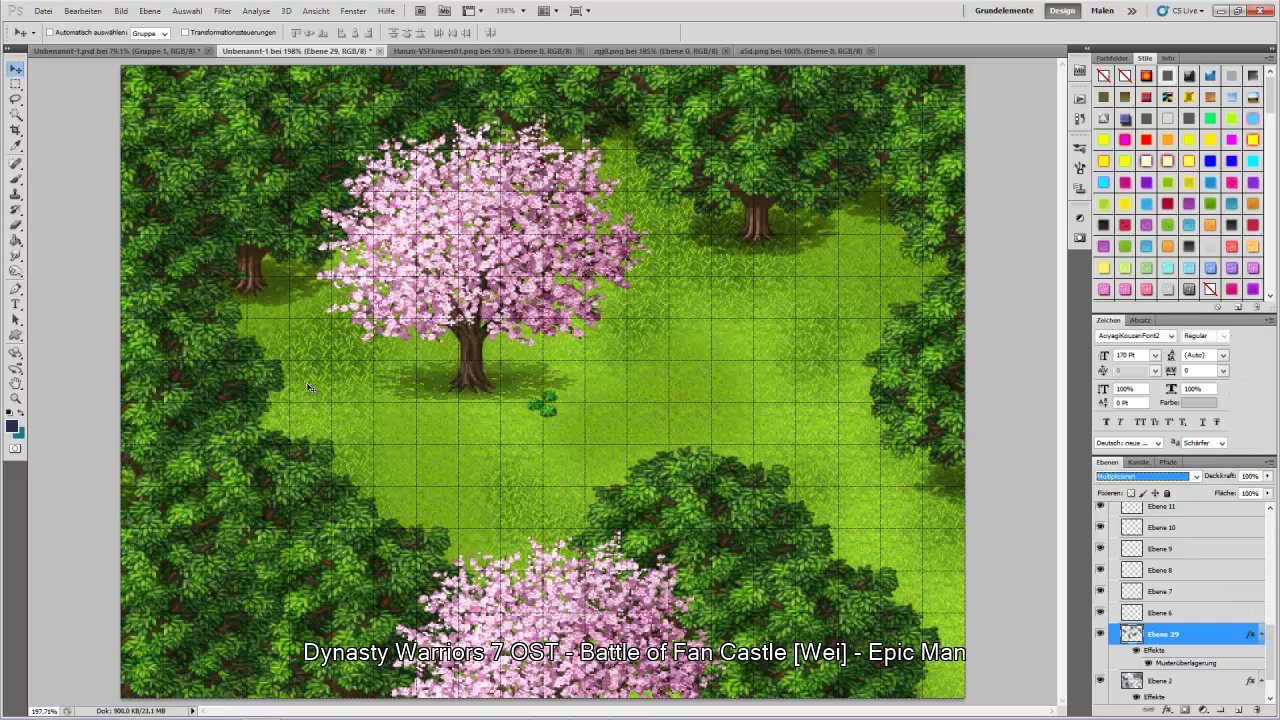
pyautogui.rightClick(476, 373)
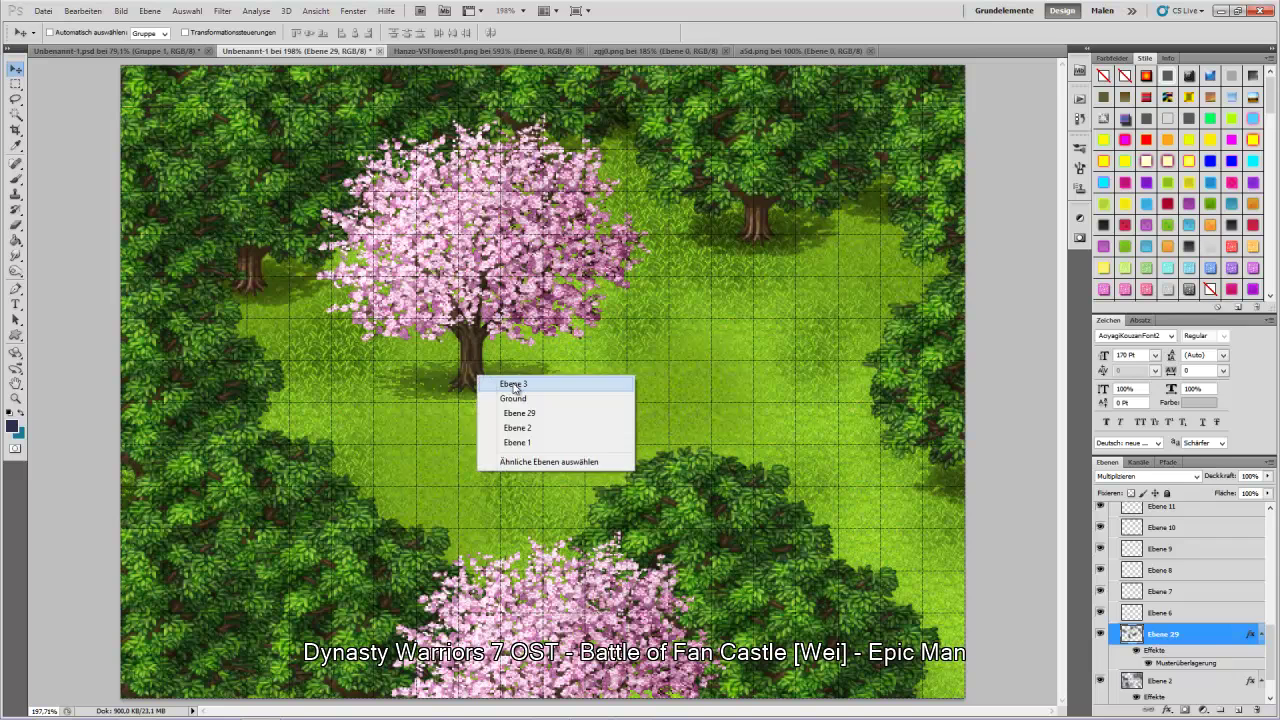
pyautogui.click(508, 381)
pyautogui.moveTo(460, 366); pyautogui.dragTo(440, 331)
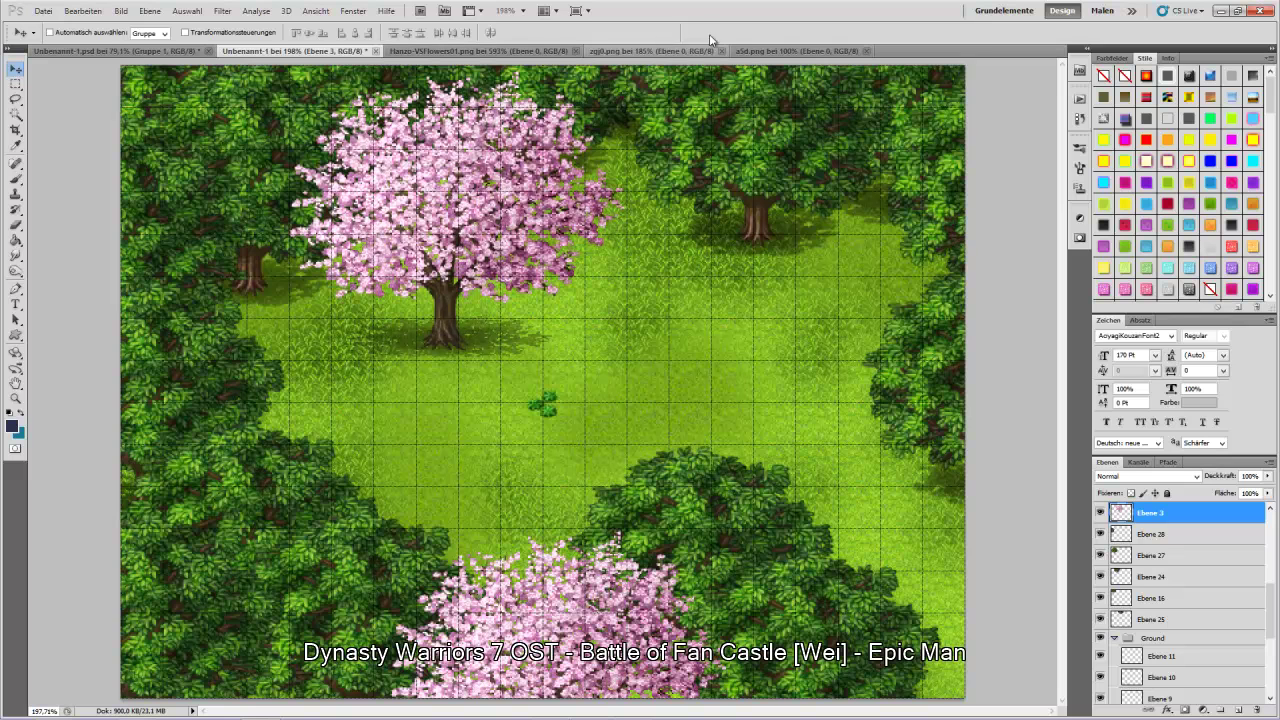
# - Look through the open tilesets a5d.png and zgj0.png for further map objects
pyautogui.click(743, 49)
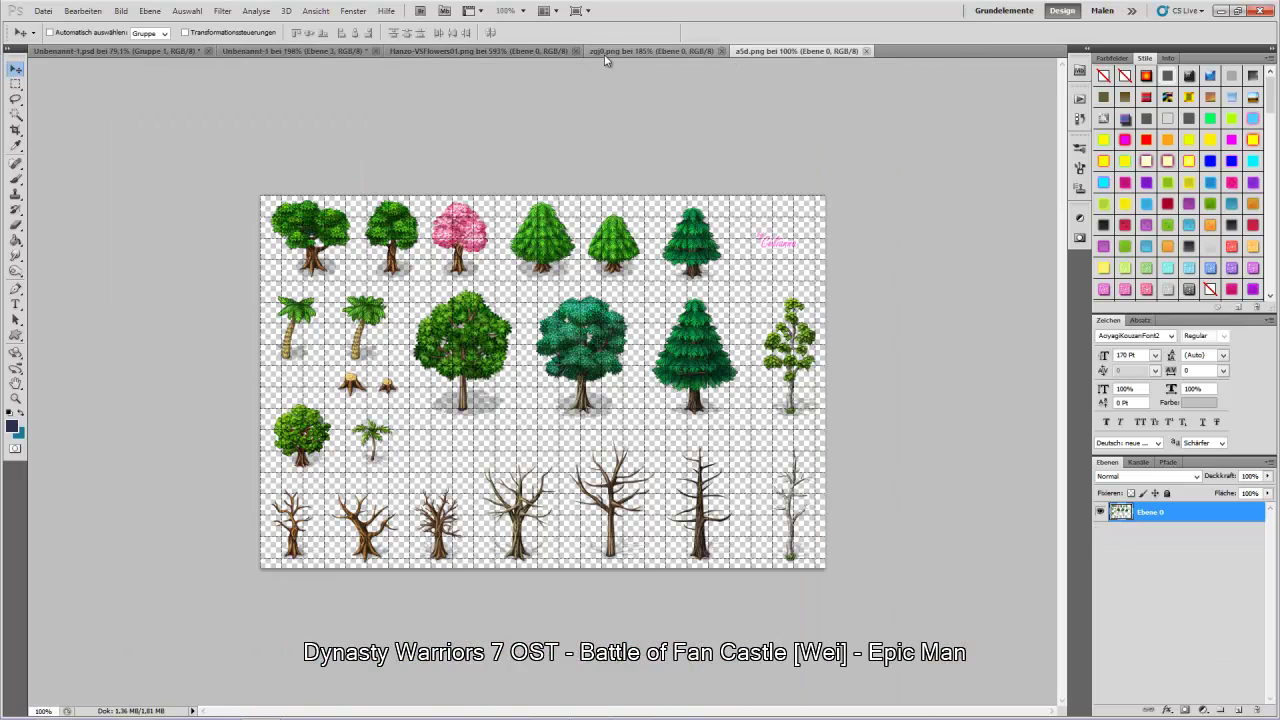
pyautogui.click(612, 50)
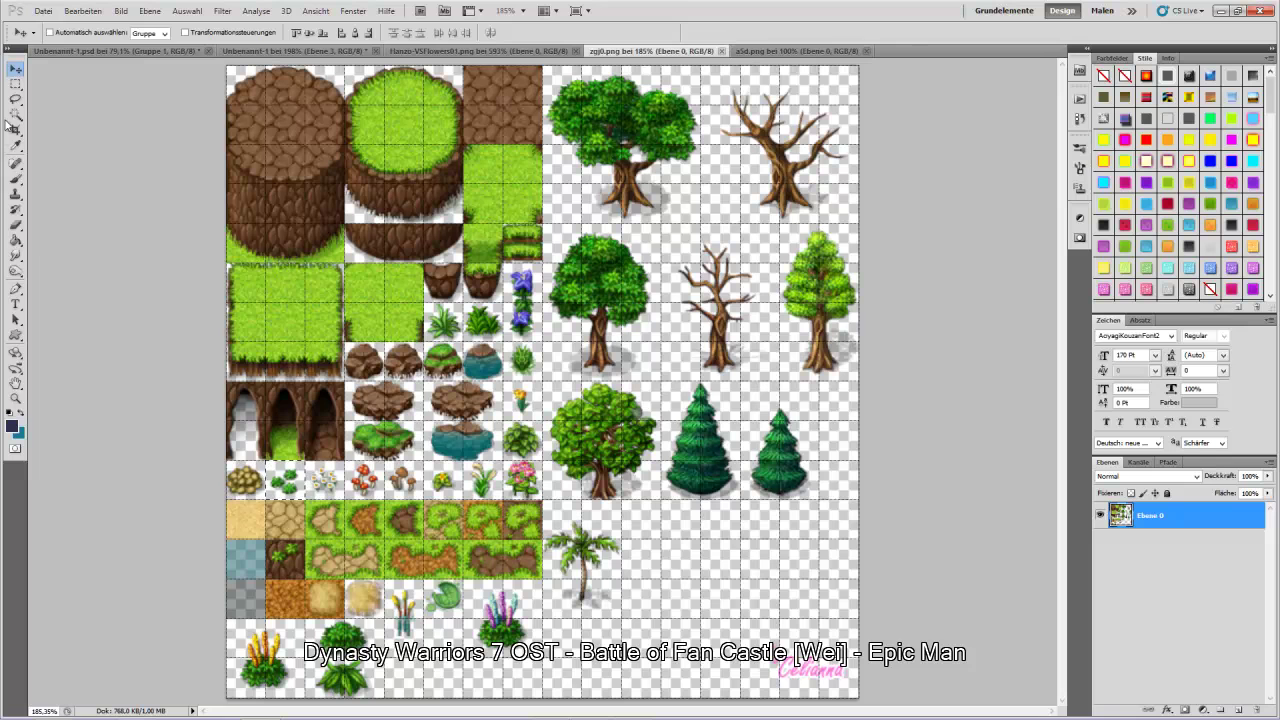
pyautogui.click(15, 84)
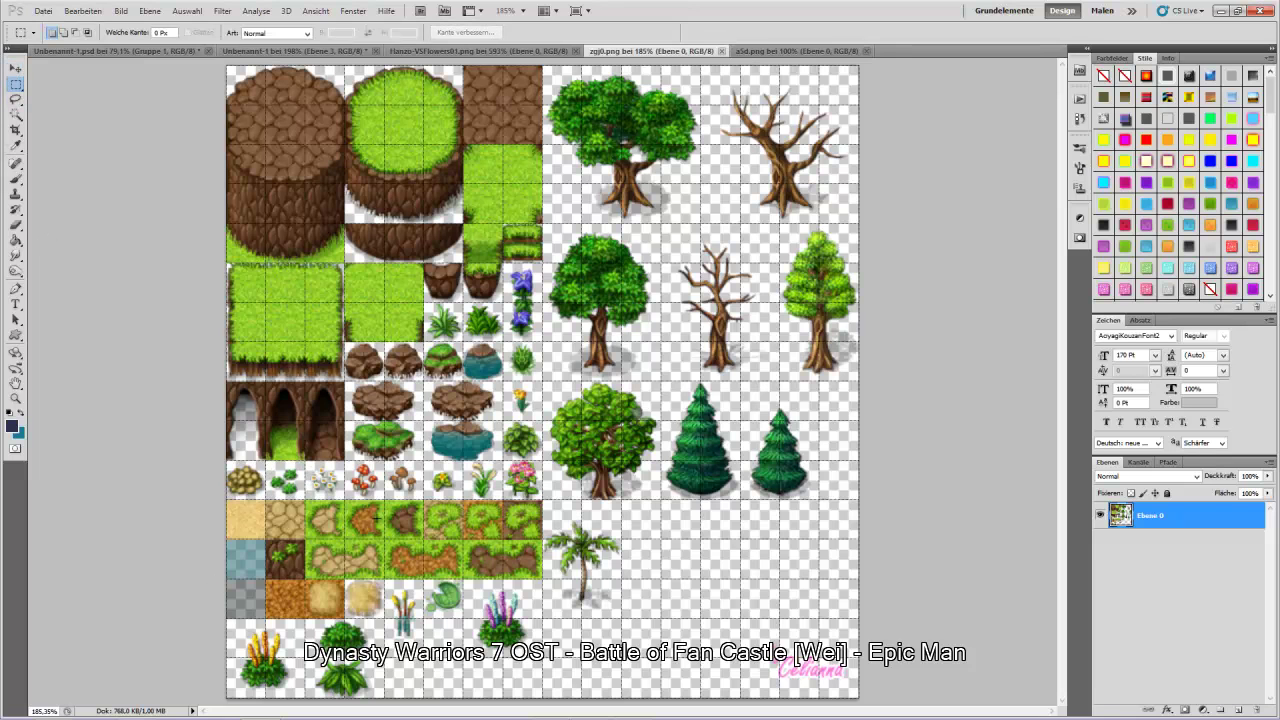
# - Browse the Tilesets folders in File Explorer and open celianna_japanese_zps3a567509 from the Celianna folder in Adobe Photoshop CS5
pyautogui.moveTo(134, 706)
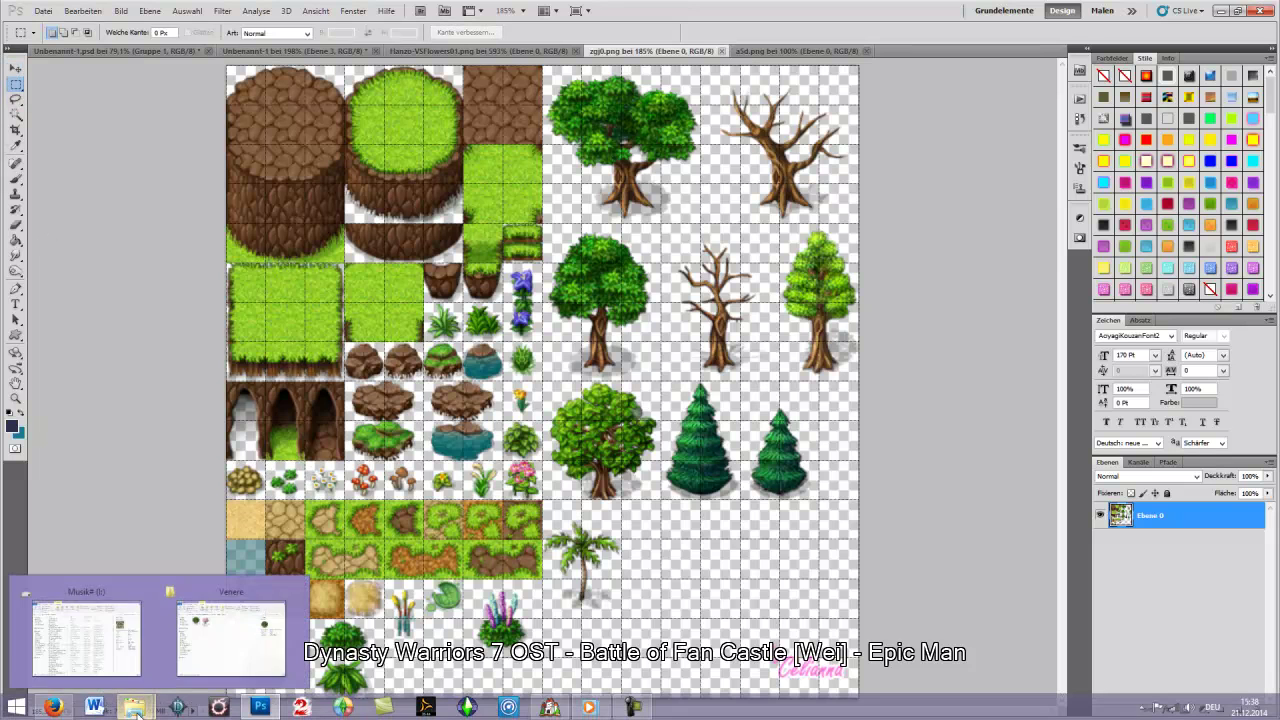
pyautogui.click(255, 634)
pyautogui.press('BackSpace')
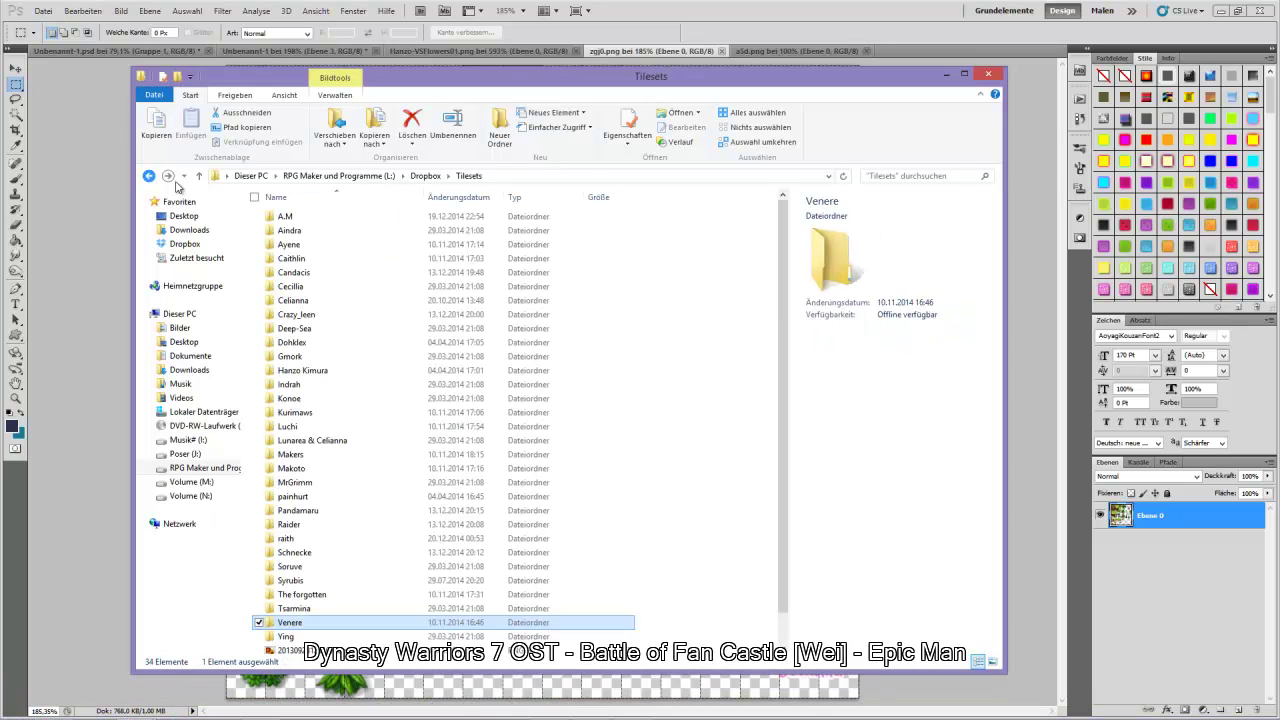
pyautogui.doubleClick(308, 399)
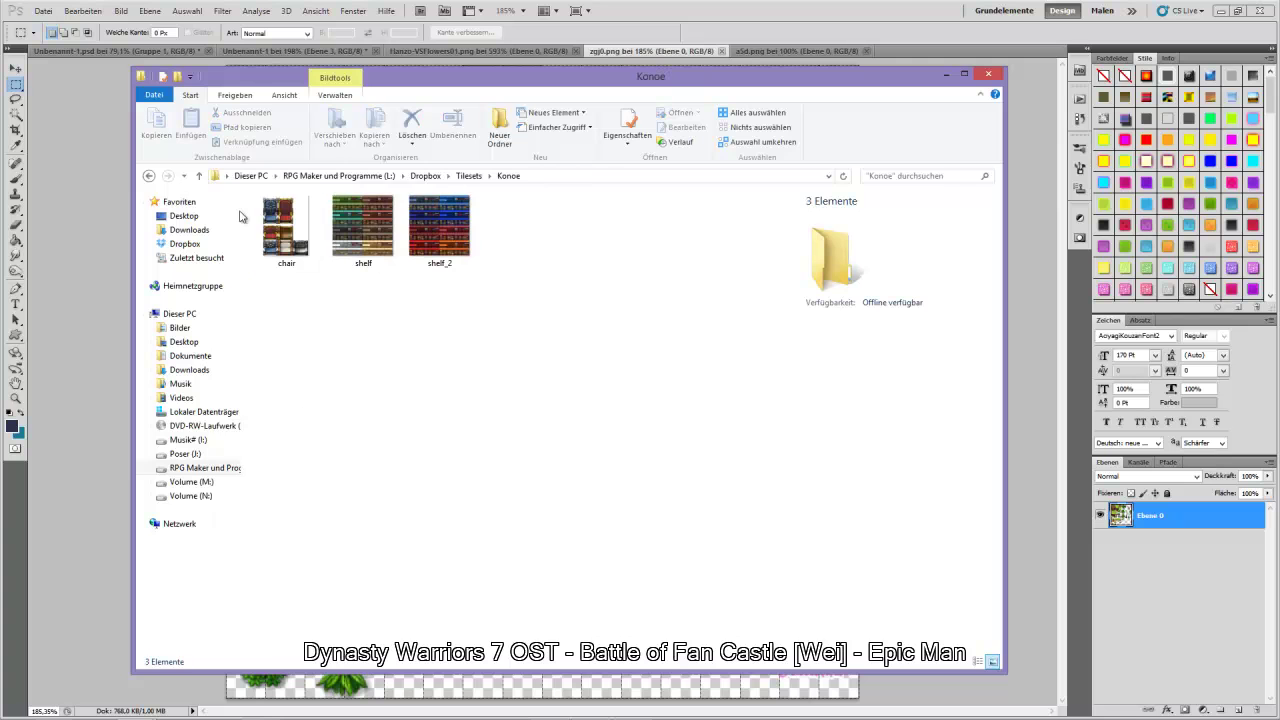
pyautogui.click(150, 176)
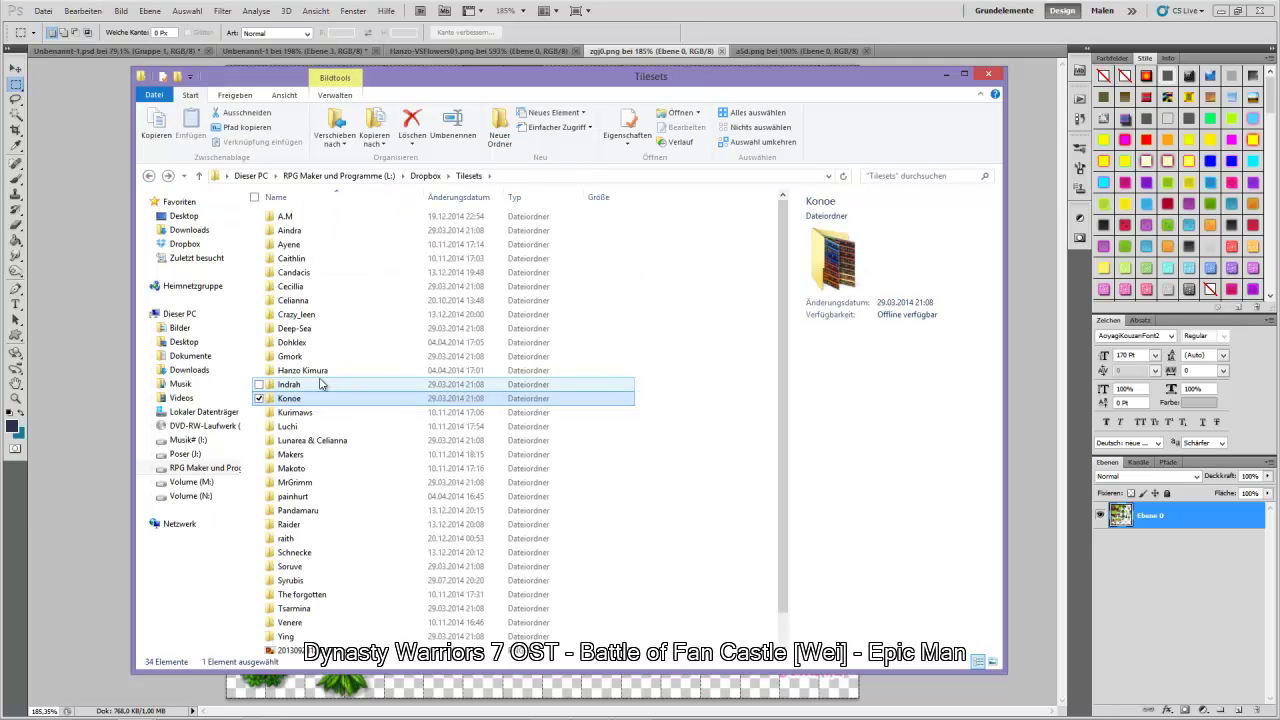
pyautogui.doubleClick(313, 301)
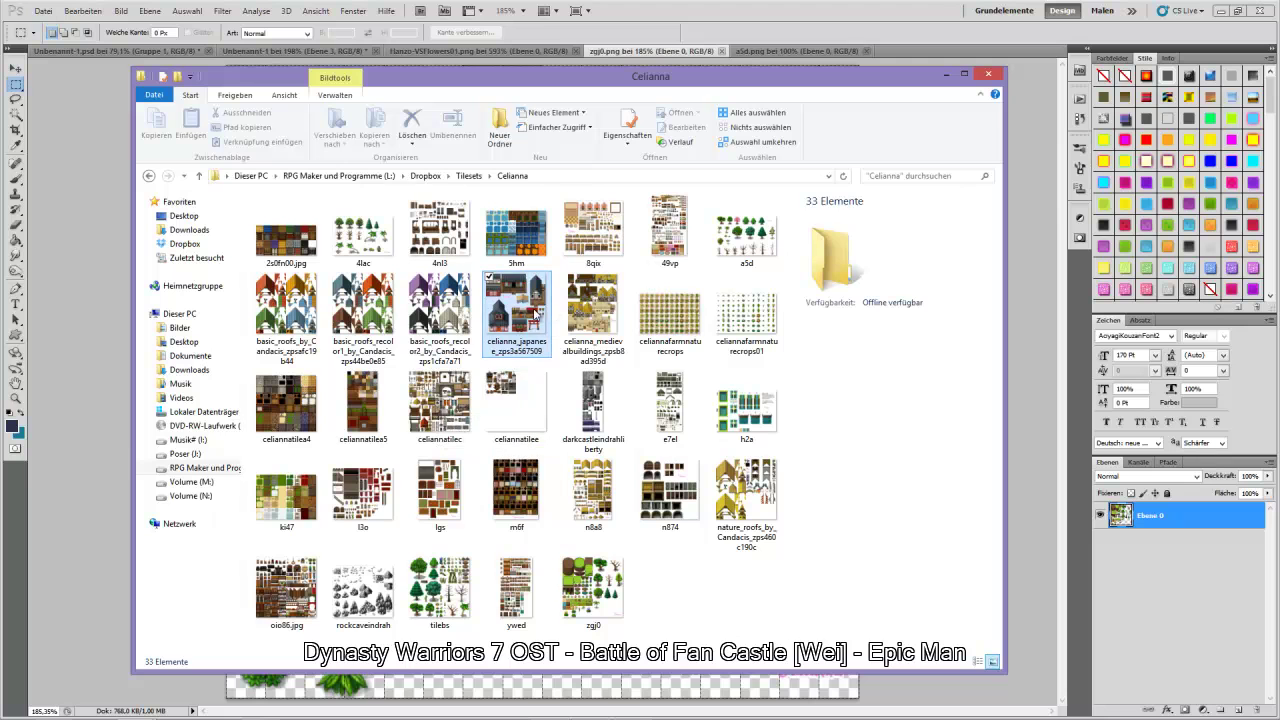
pyautogui.rightClick(521, 318)
pyautogui.moveTo(418, 463)
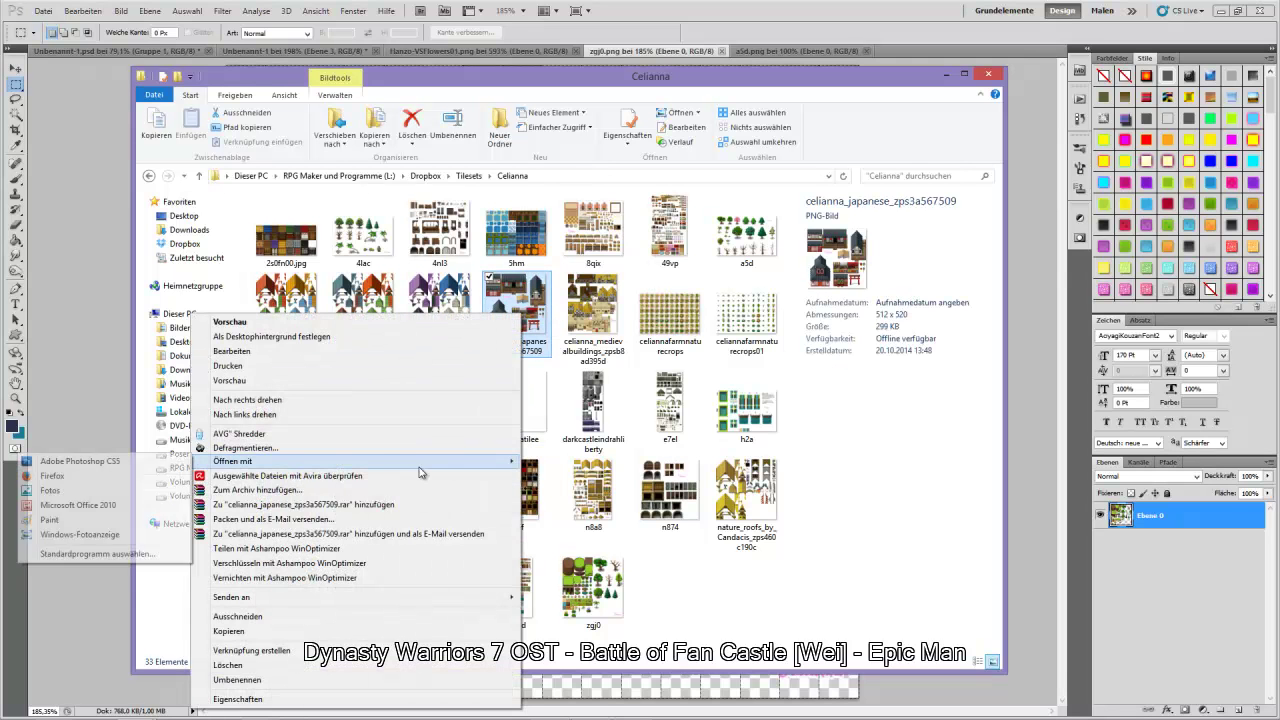
pyautogui.click(80, 461)
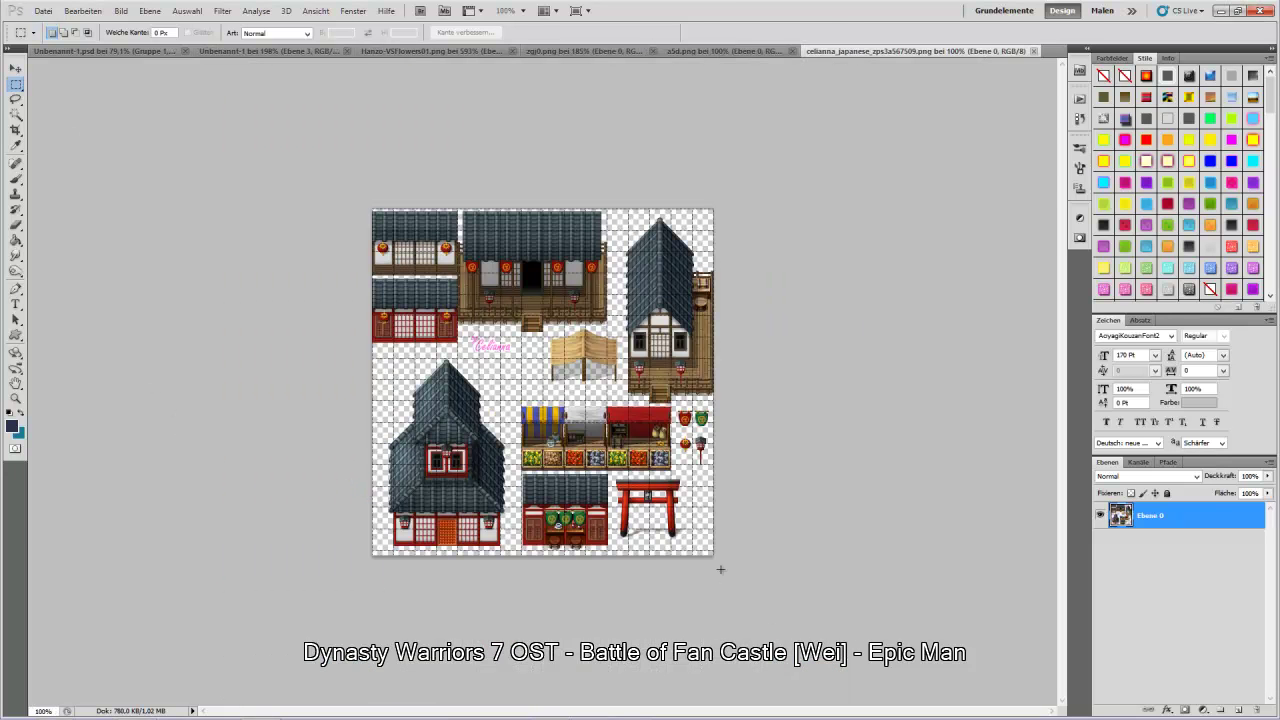
# - Copy the red torii gate from the Japanese tileset and paste it into the map as a new layer
pyautogui.moveTo(731, 520); pyautogui.dragTo(727, 555)
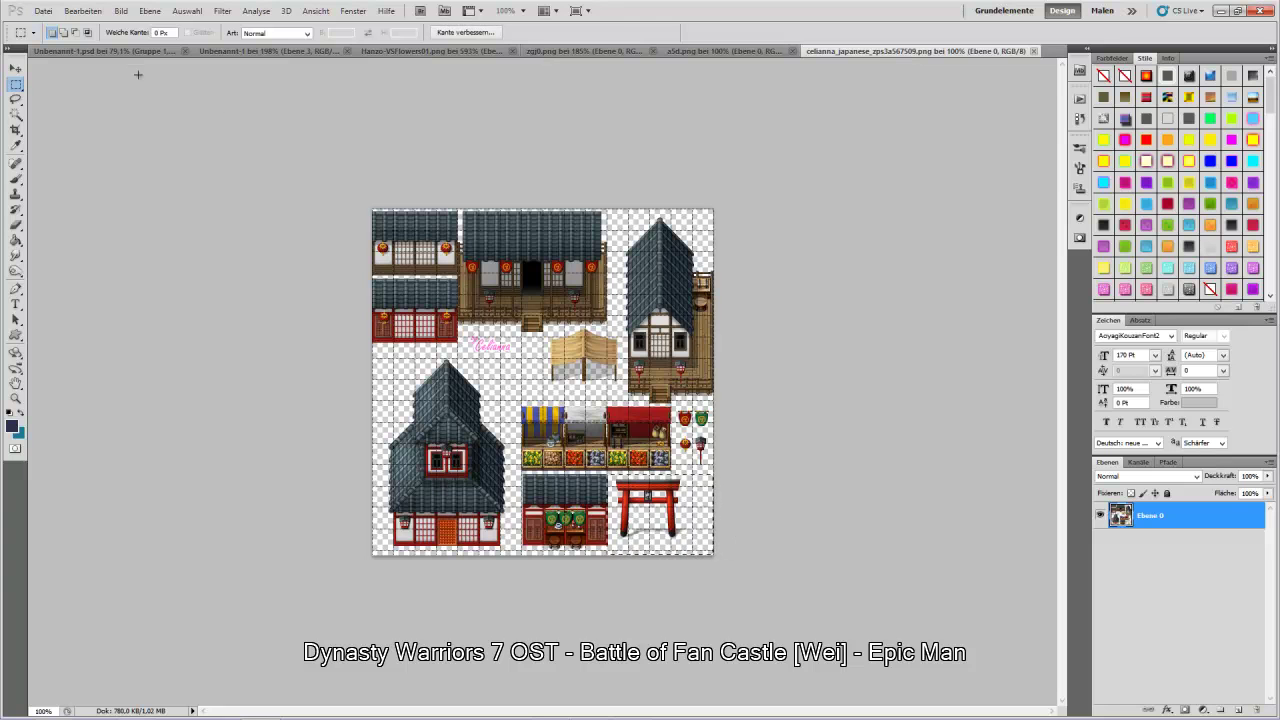
pyautogui.click(742, 51)
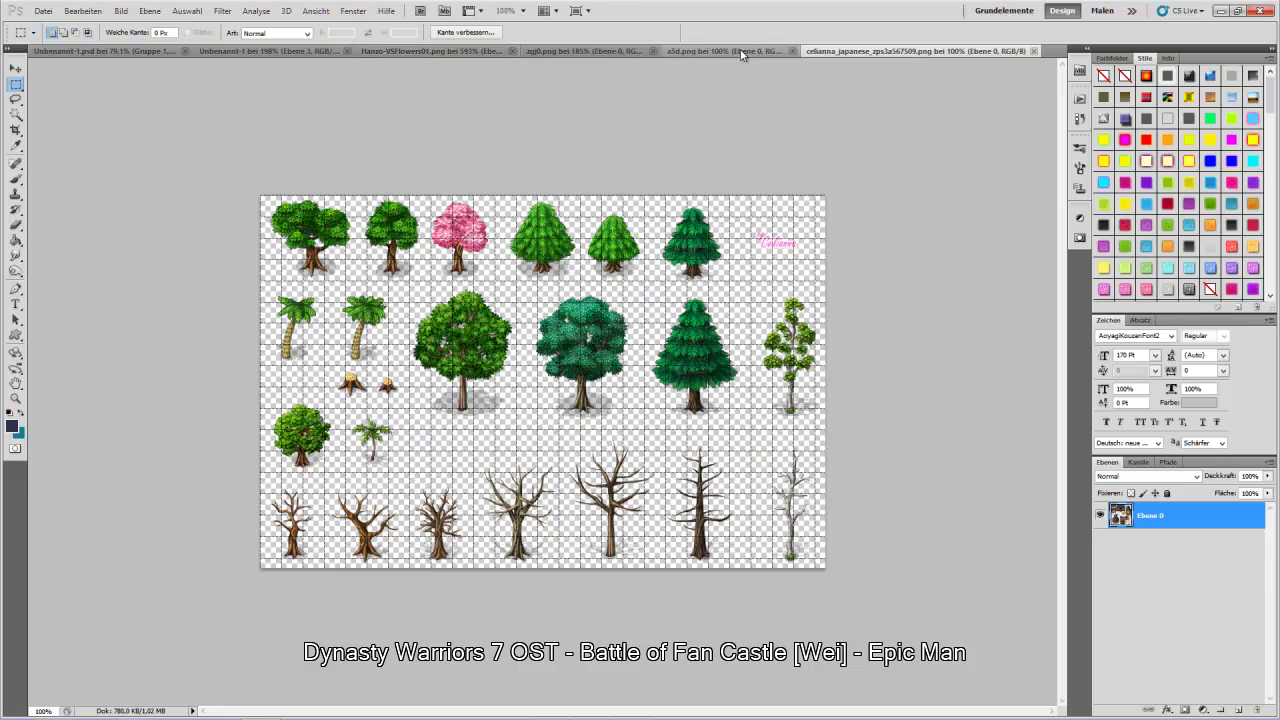
pyautogui.click(450, 52)
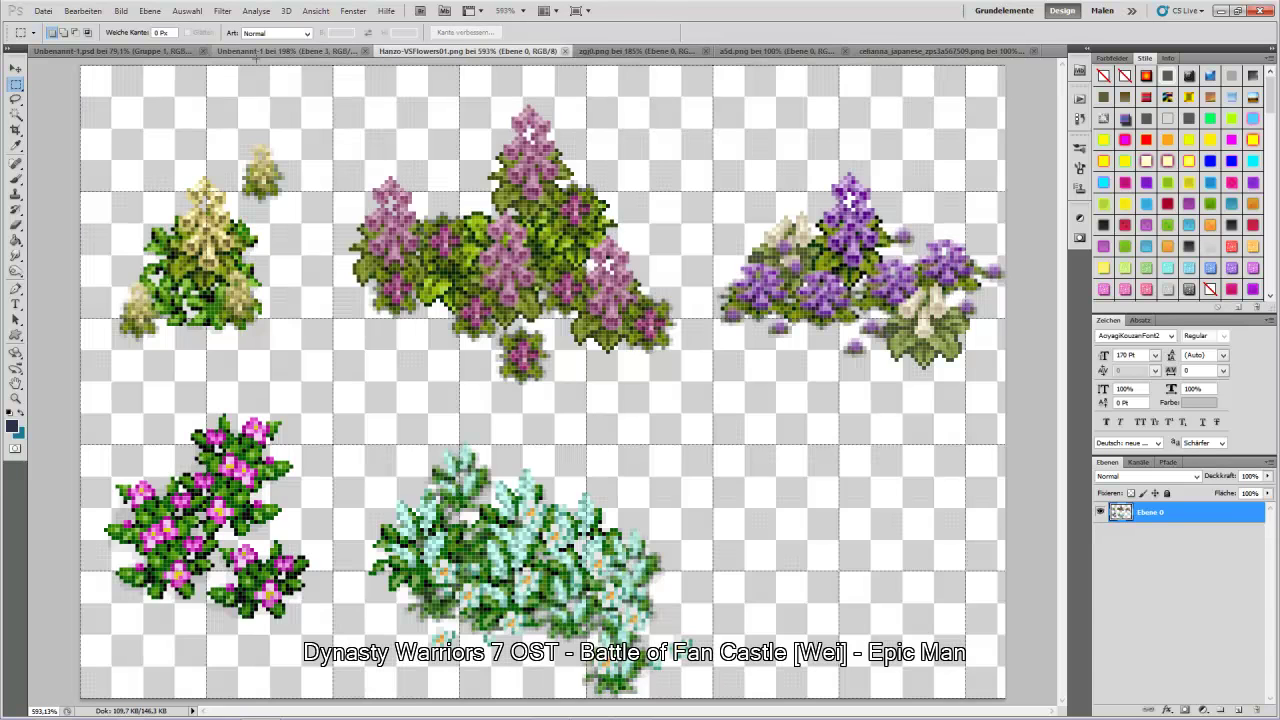
pyautogui.click(255, 51)
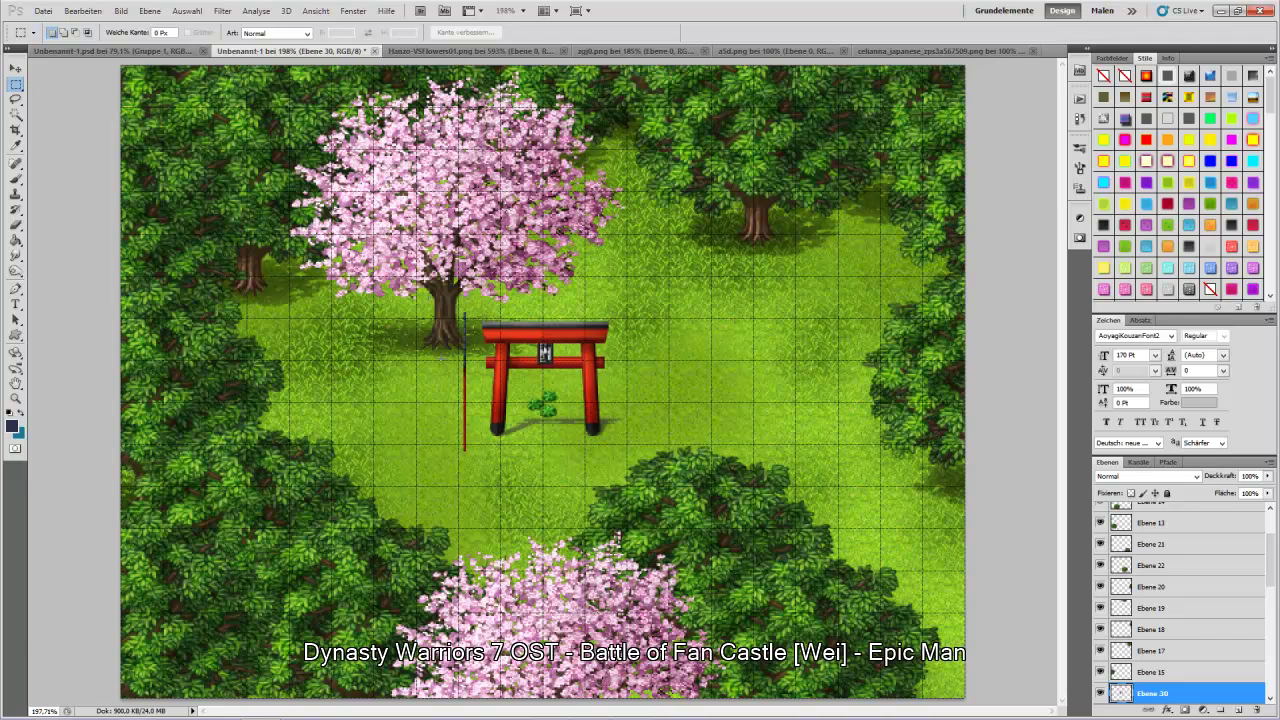
# - Erase the stray strip beside the torii gate and move the gate to the map's lower-right corner, partly behind the trees
pyautogui.moveTo(466, 470); pyautogui.dragTo(468, 472)
pyautogui.press('Delete')
pyautogui.hotkey('ctrl', 'd')
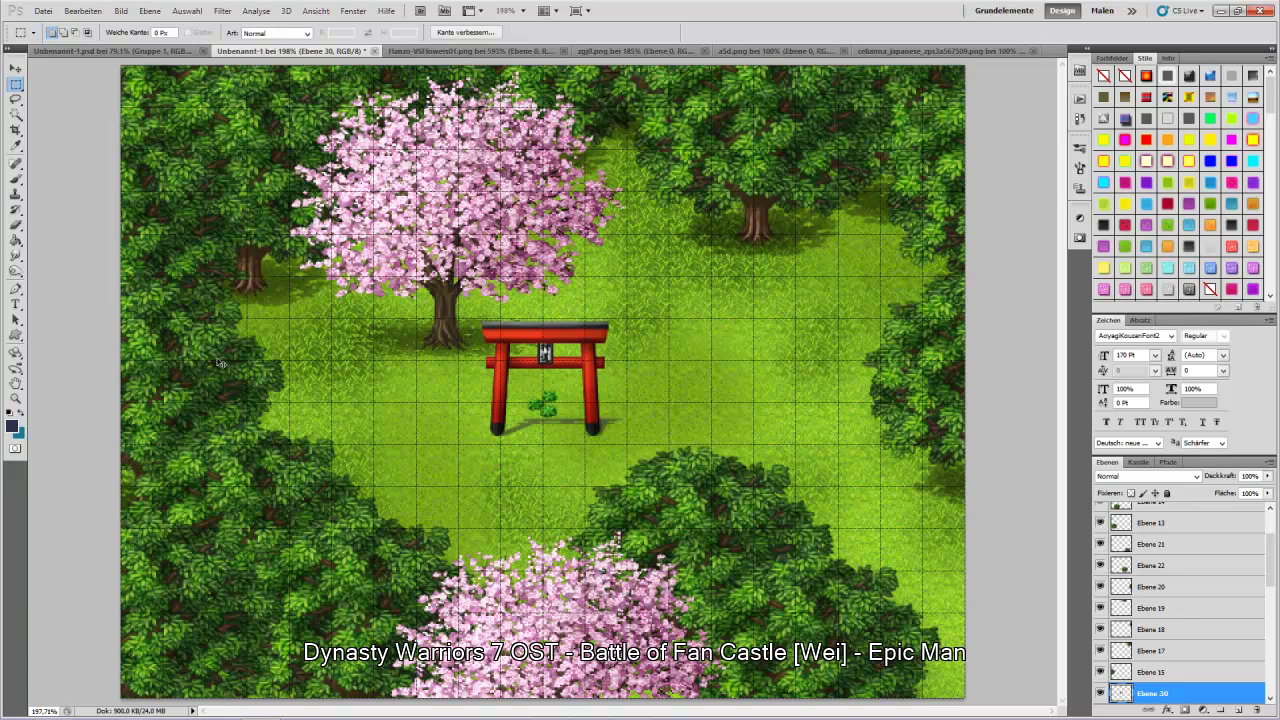
pyautogui.click(16, 68)
pyautogui.moveTo(685, 427); pyautogui.dragTo(938, 633)
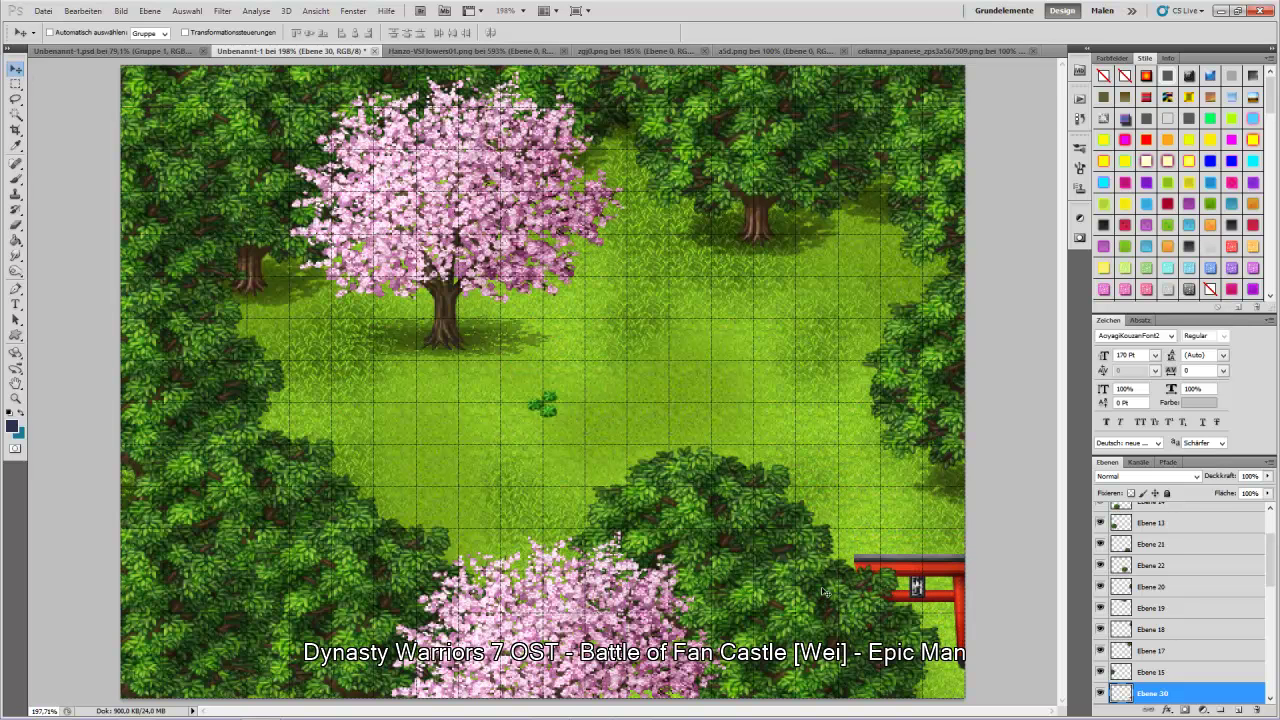
# - Copy the tall two-storey house from the Japanese tileset, paste it into the map and place it at the upper centre beside the cherry tree
pyautogui.click(913, 55)
pyautogui.click(16, 84)
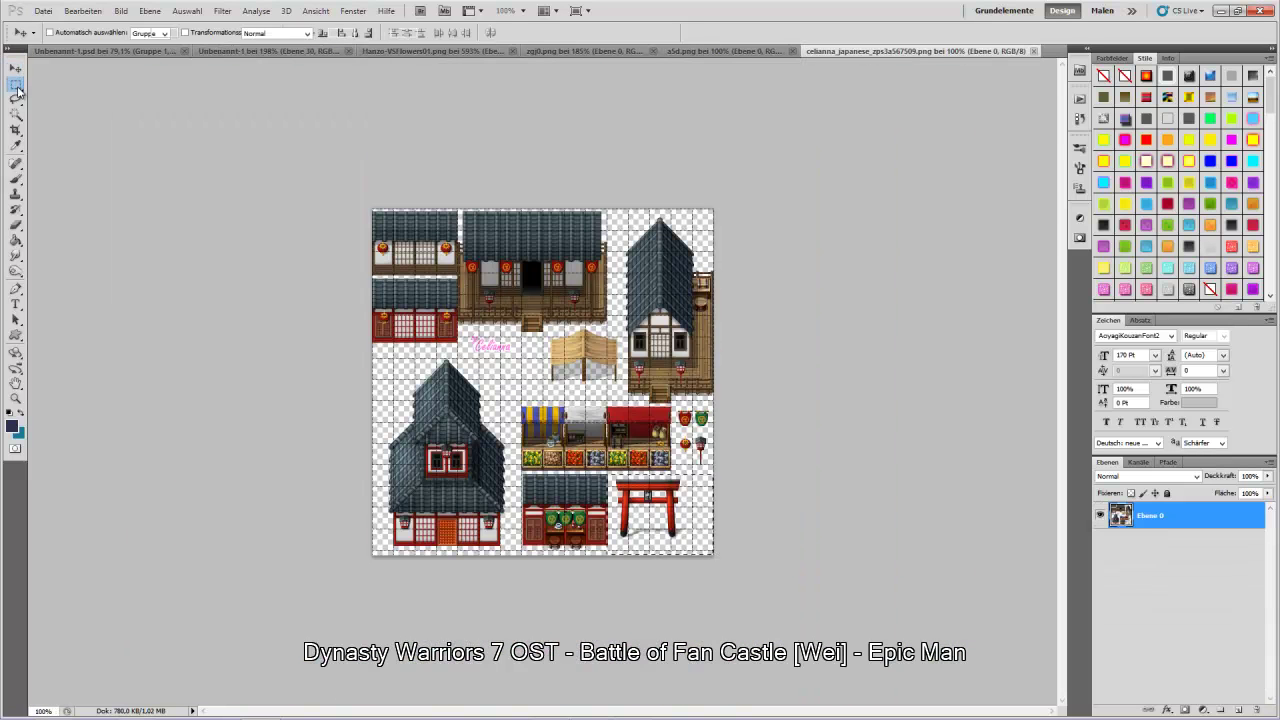
pyautogui.click(372, 386)
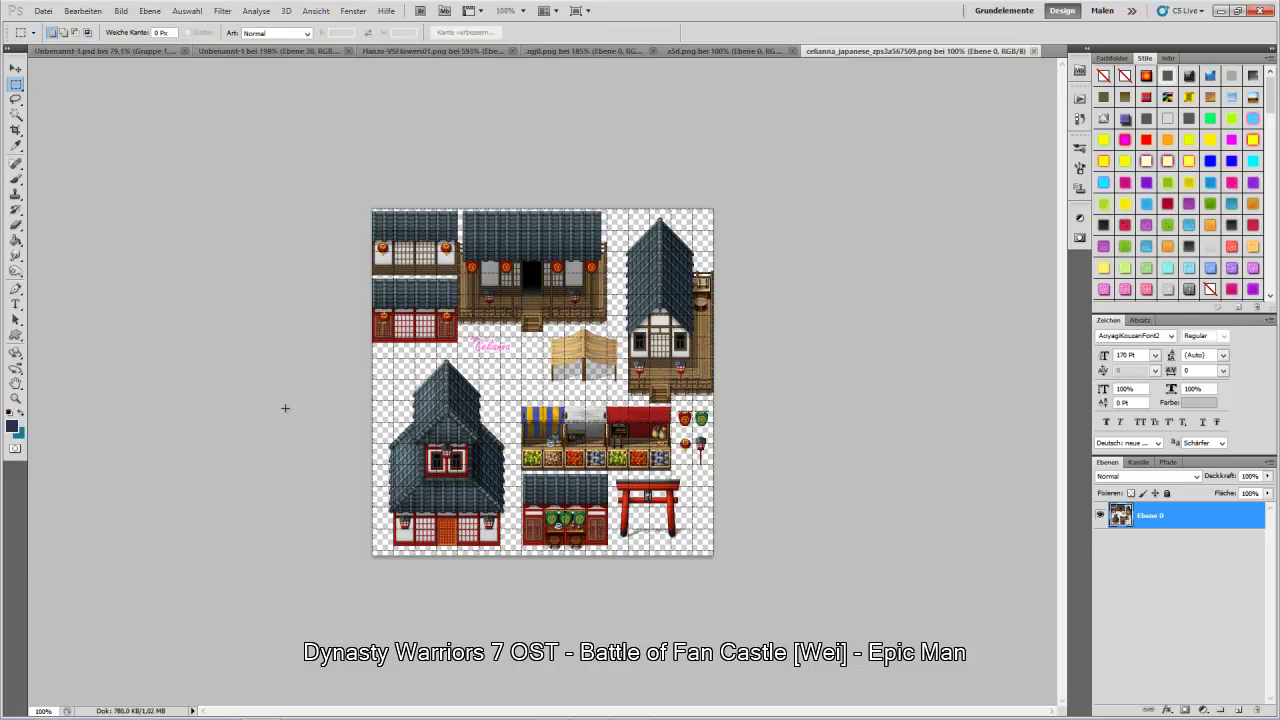
pyautogui.moveTo(380, 421); pyautogui.dragTo(510, 570)
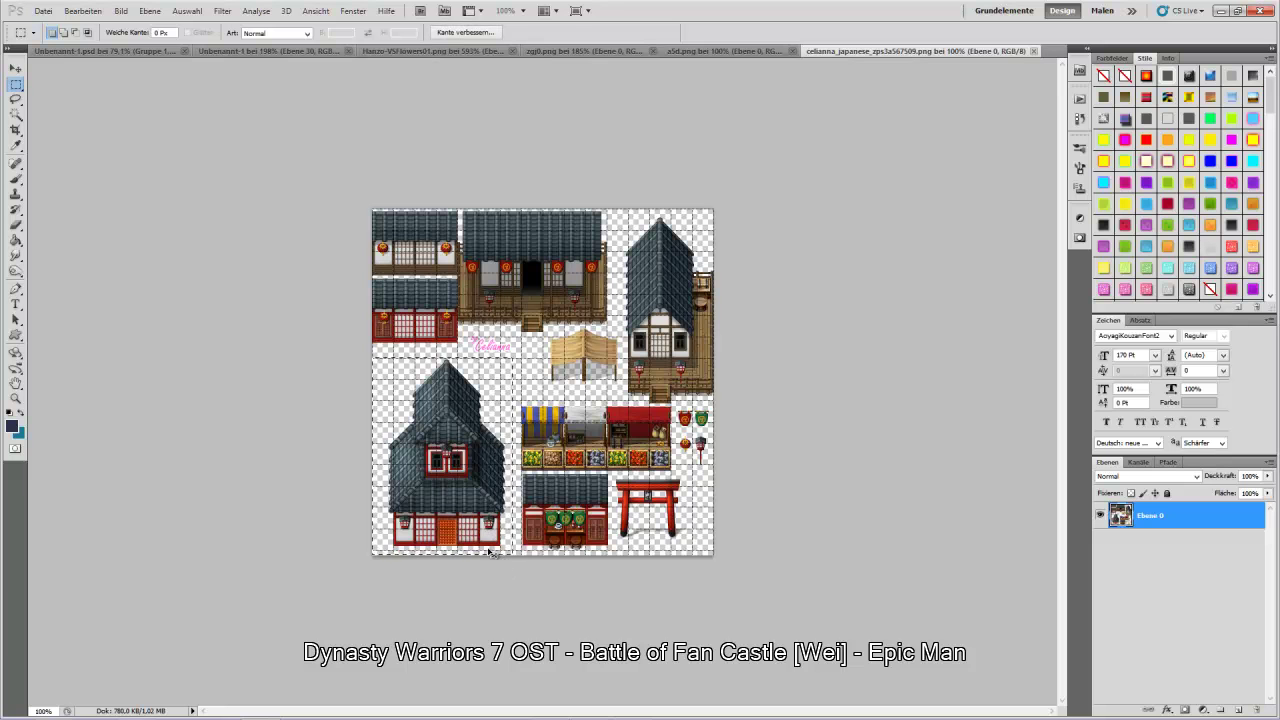
pyautogui.click(260, 50)
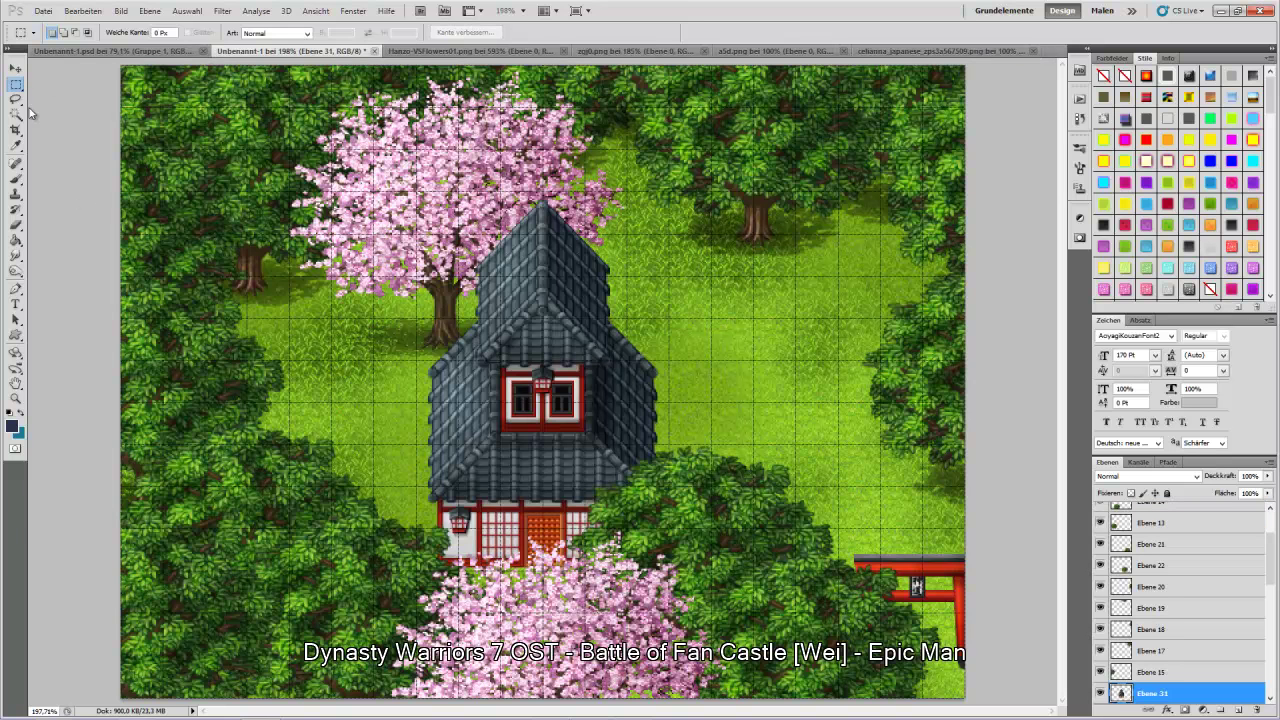
pyautogui.click(17, 68)
pyautogui.moveTo(534, 486); pyautogui.dragTo(561, 275)
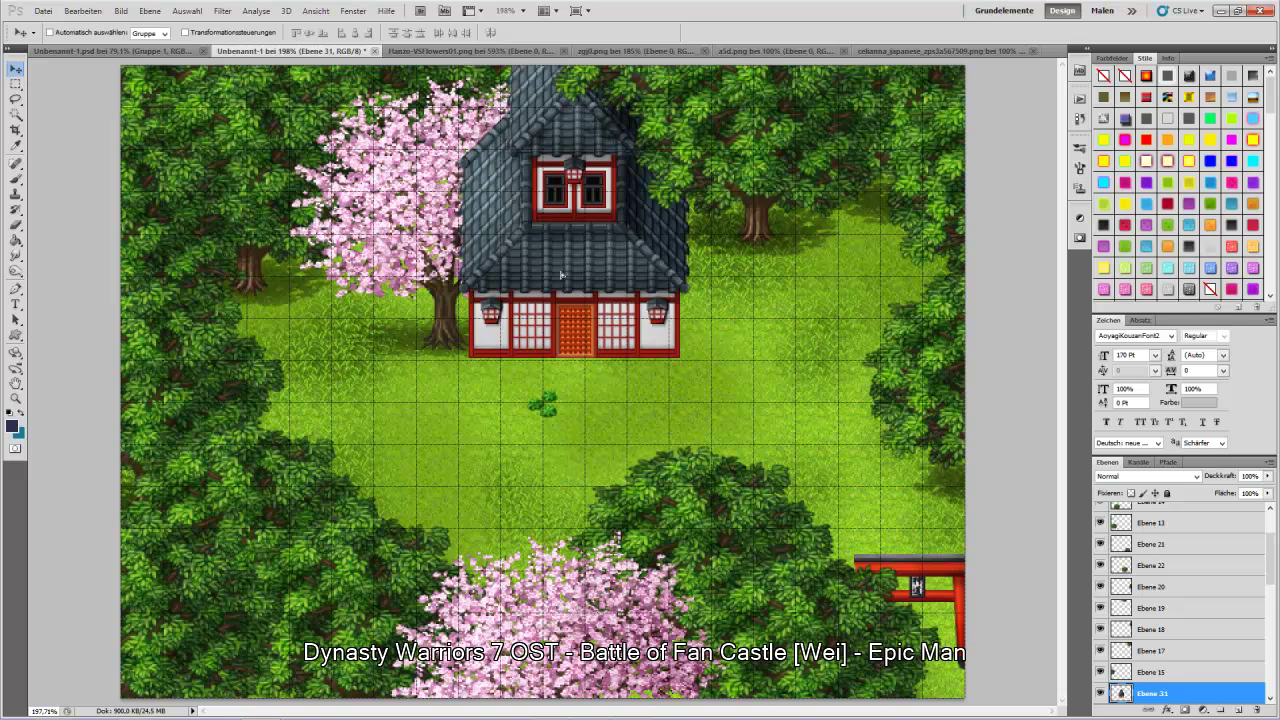
# - Bring the upper cherry tree's layer Ebene 3 to the top of the layer stack and move the tree down-left, in front of the house
pyautogui.rightClick(430, 268)
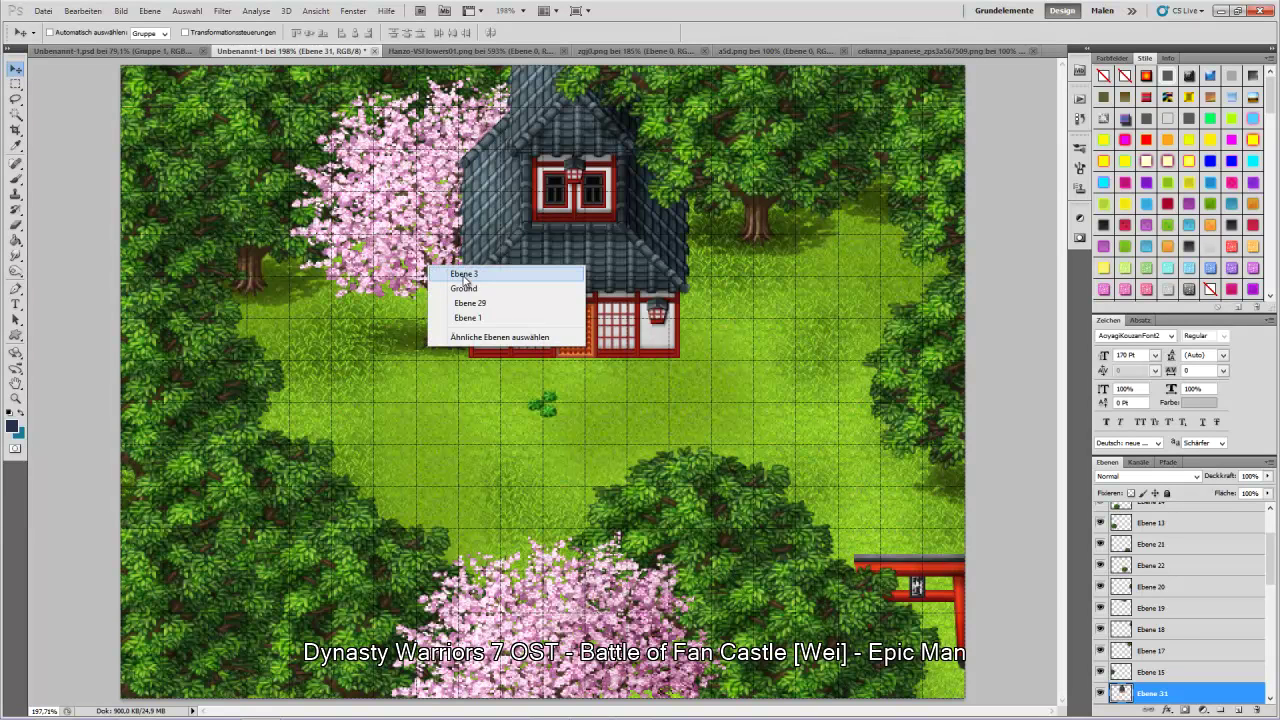
pyautogui.click(464, 274)
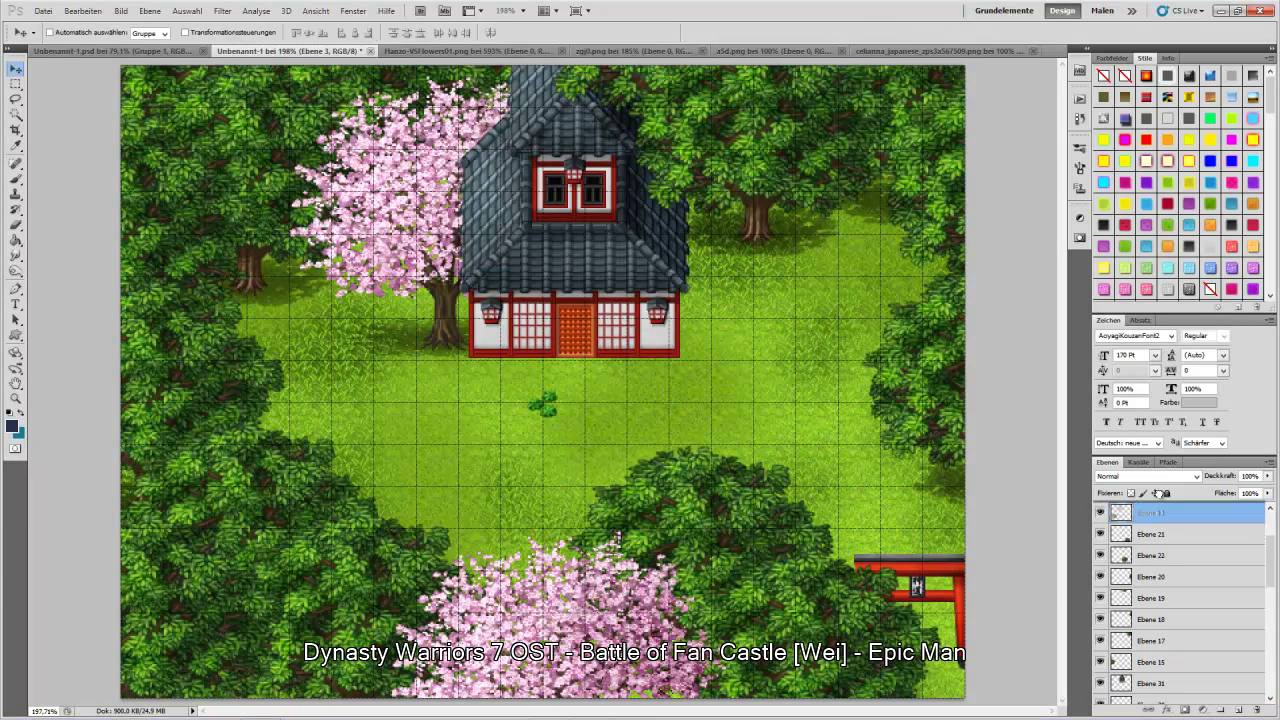
pyautogui.scroll(2, 1150, 500)
pyautogui.moveTo(1146, 508); pyautogui.dragTo(1148, 506)
pyautogui.moveTo(423, 313); pyautogui.dragTo(396, 369)
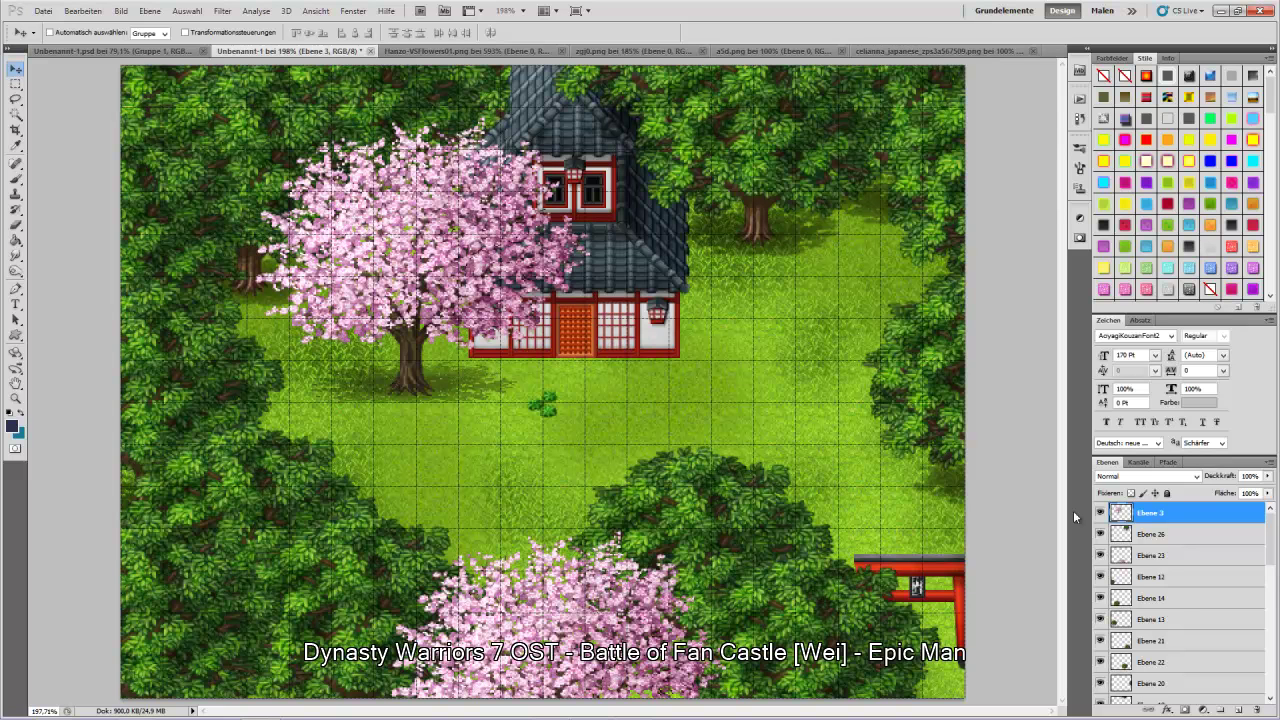
pyautogui.scroll(-3, 1170, 602)
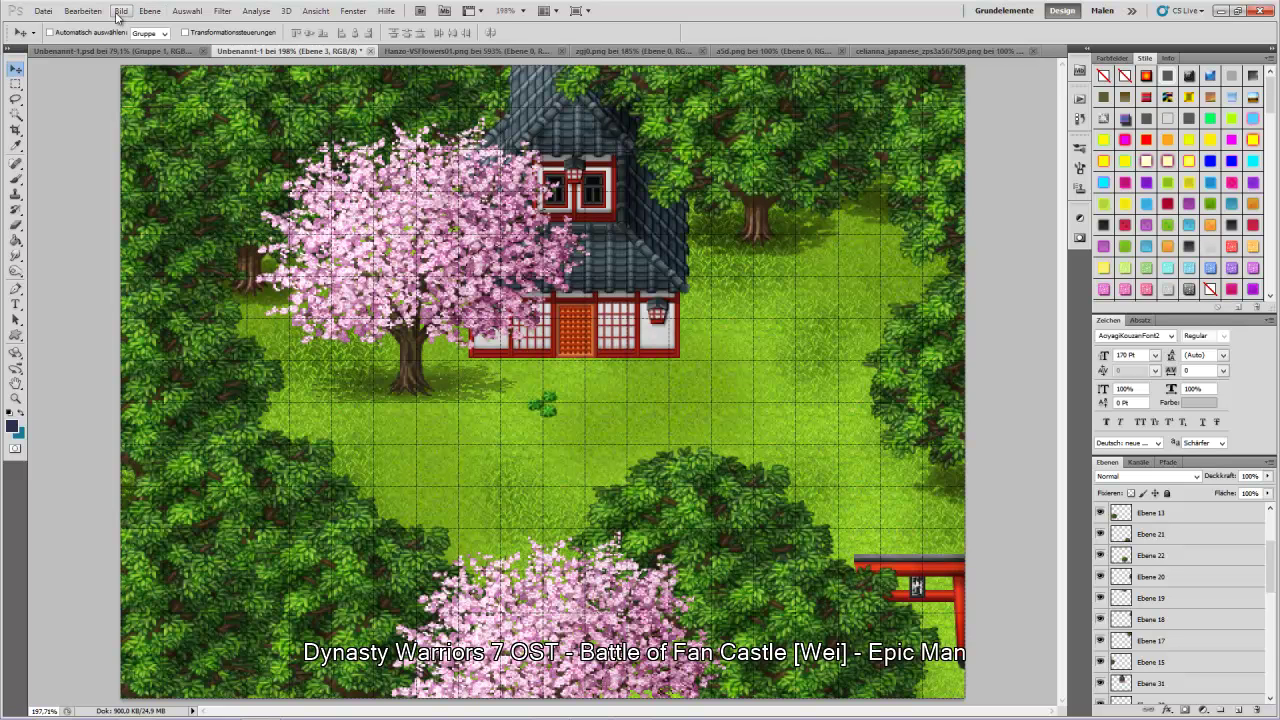
# - Look over the Japanese tileset celianna_japanese_zps3a567509.png at a larger zoom and close that document
pyautogui.click(893, 49)
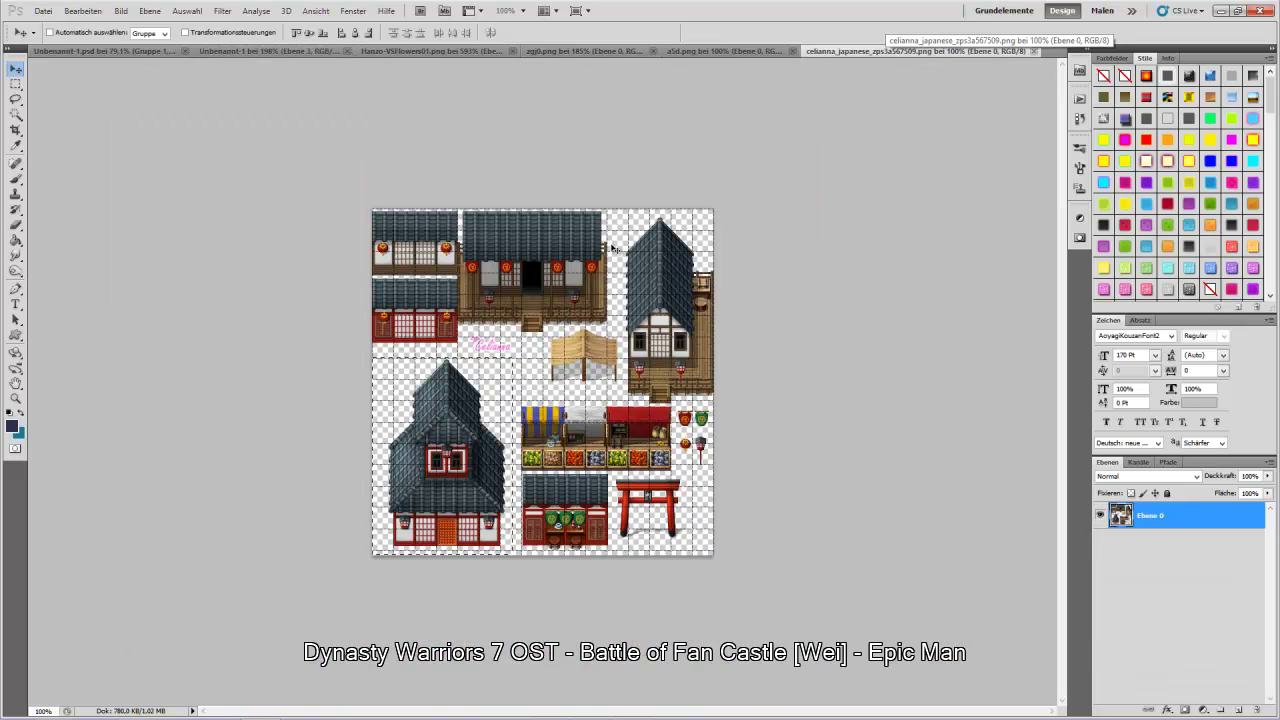
pyautogui.click(15, 398)
pyautogui.rightClick(699, 421)
pyautogui.click(718, 426)
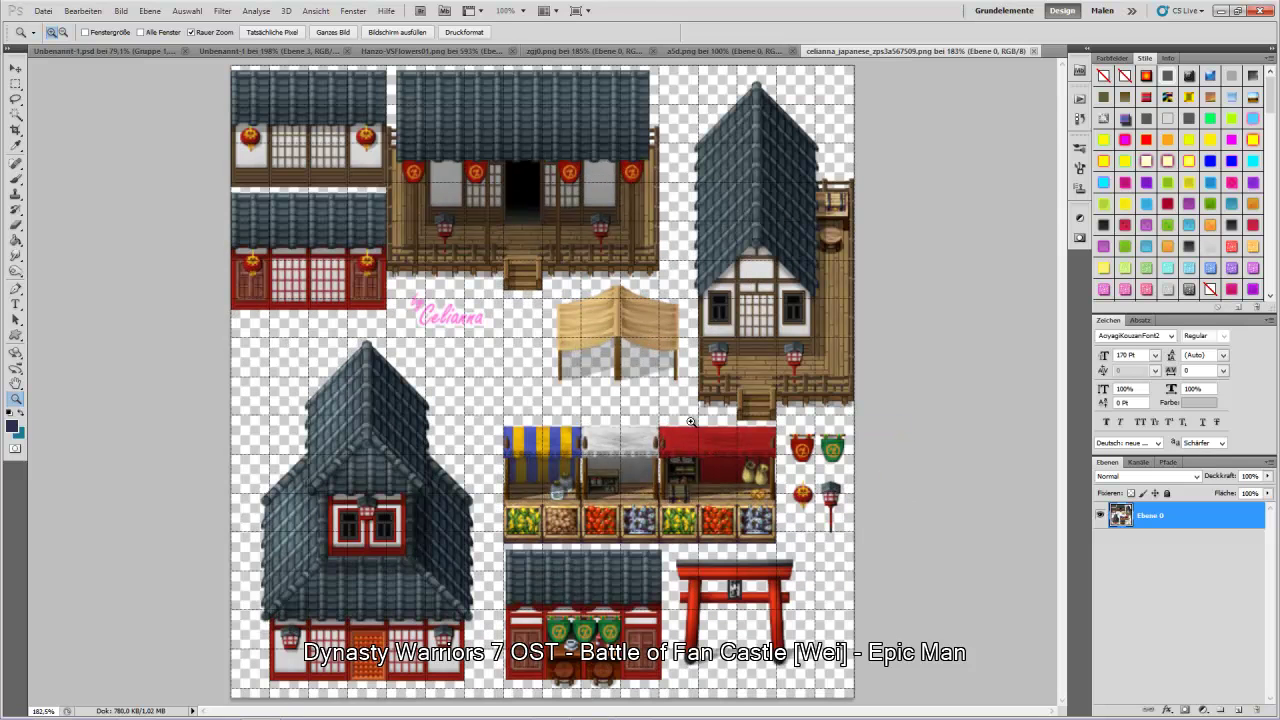
pyautogui.click(18, 88)
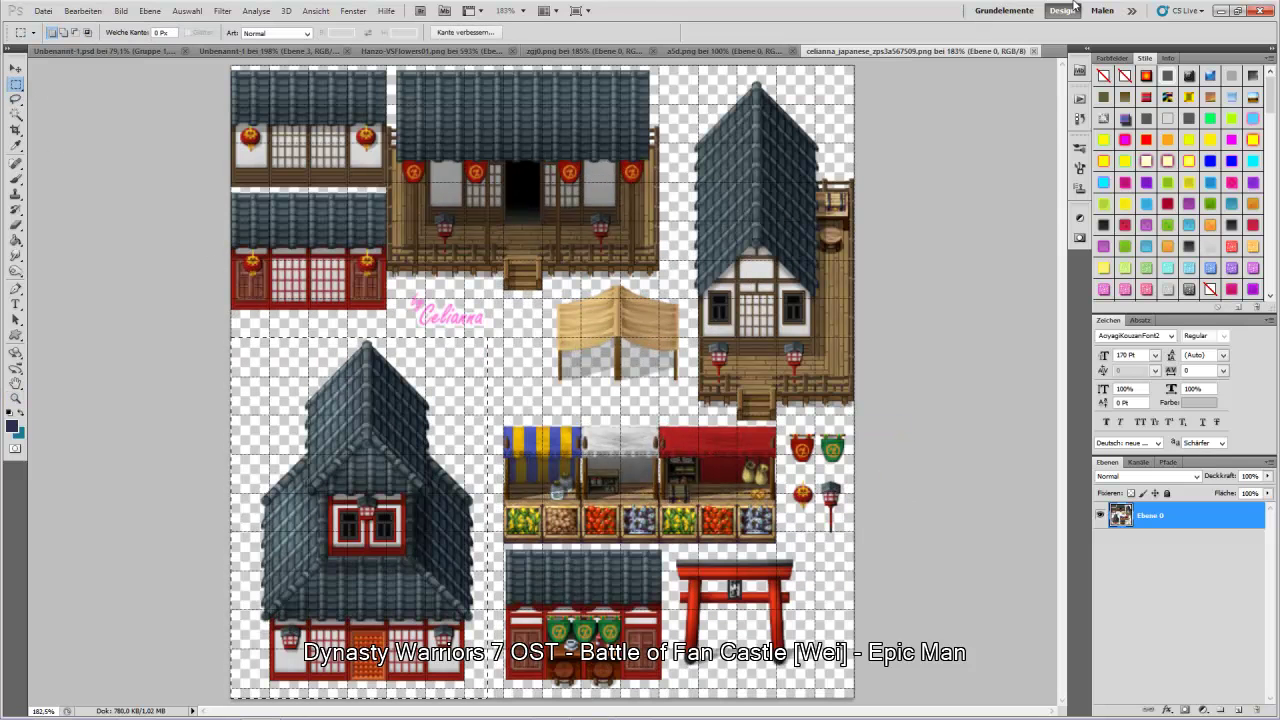
pyautogui.click(1033, 51)
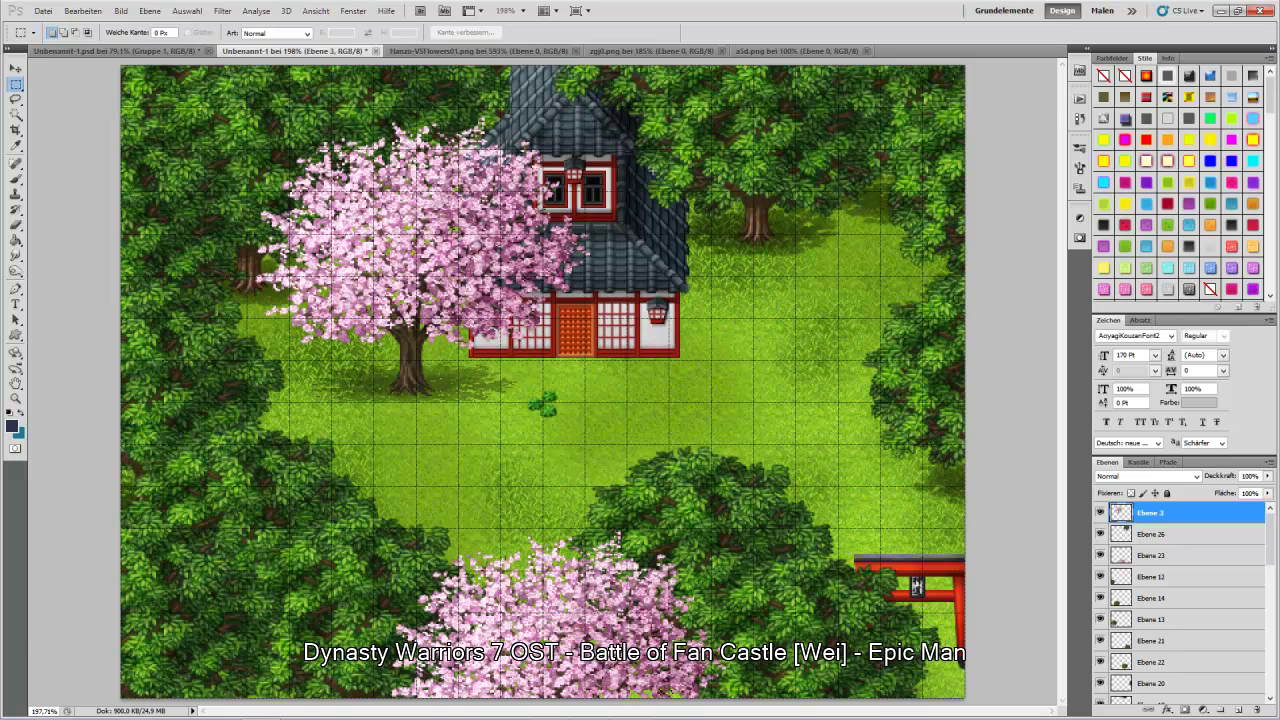
# - Copy the small tree stump from a5d.png, close that file and paste the stump into the map
pyautogui.click(765, 51)
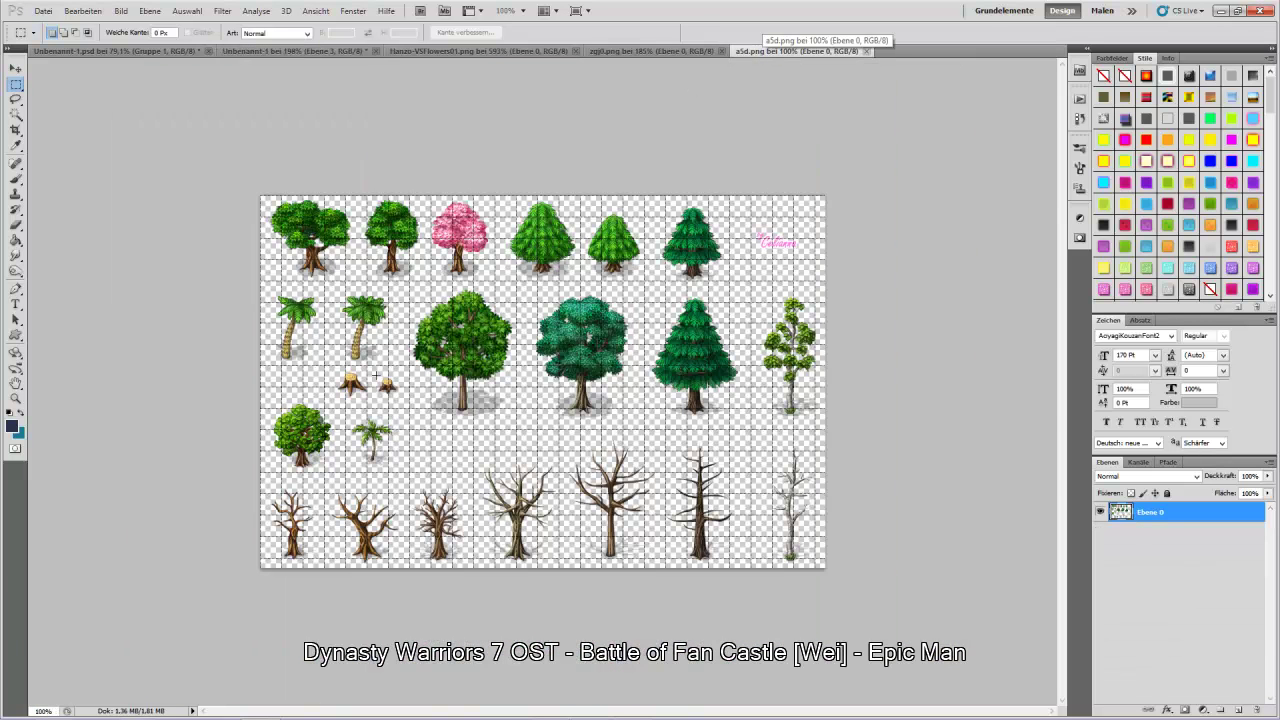
pyautogui.moveTo(400, 400); pyautogui.dragTo(376, 376)
pyautogui.click(864, 51)
pyautogui.hotkey('ctrl', 'v')
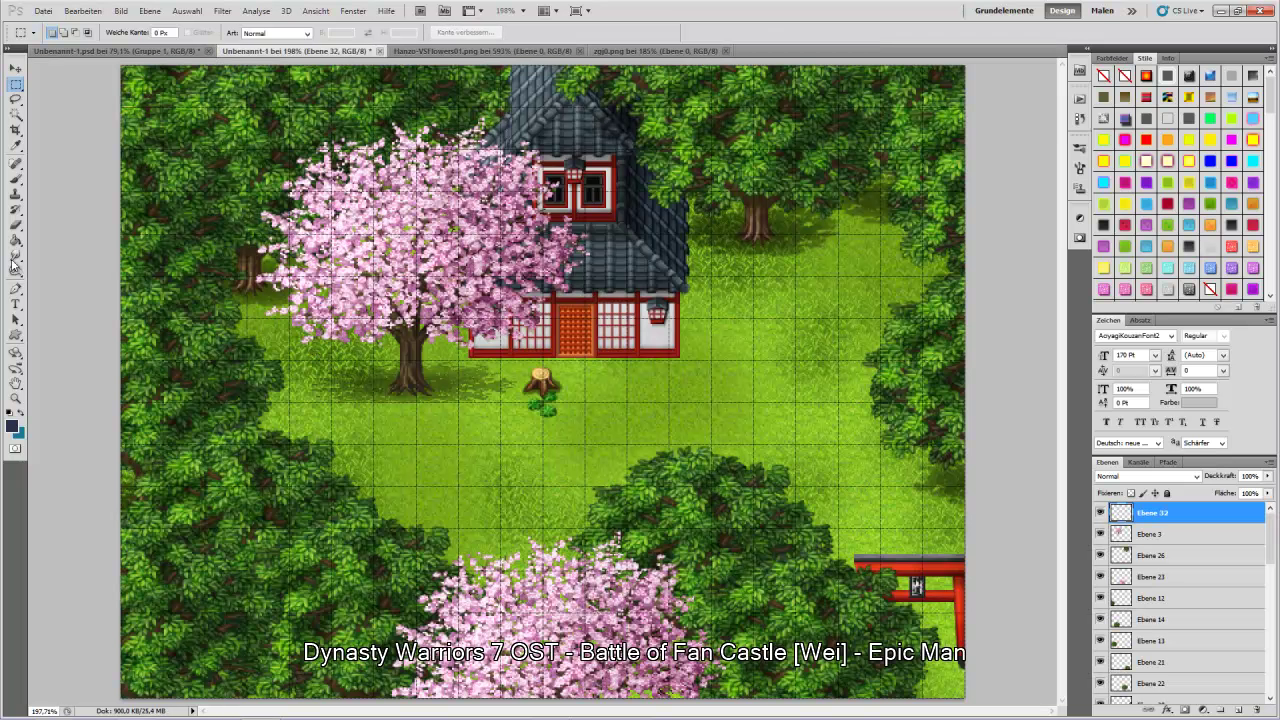
# - Place the stump left of the upper cherry tree's trunk and add a second stump in the clearing right of the house
pyautogui.click(16, 68)
pyautogui.moveTo(531, 392); pyautogui.dragTo(328, 409)
pyautogui.hotkey('ctrl', 'v')
pyautogui.moveTo(540, 385); pyautogui.dragTo(838, 282)
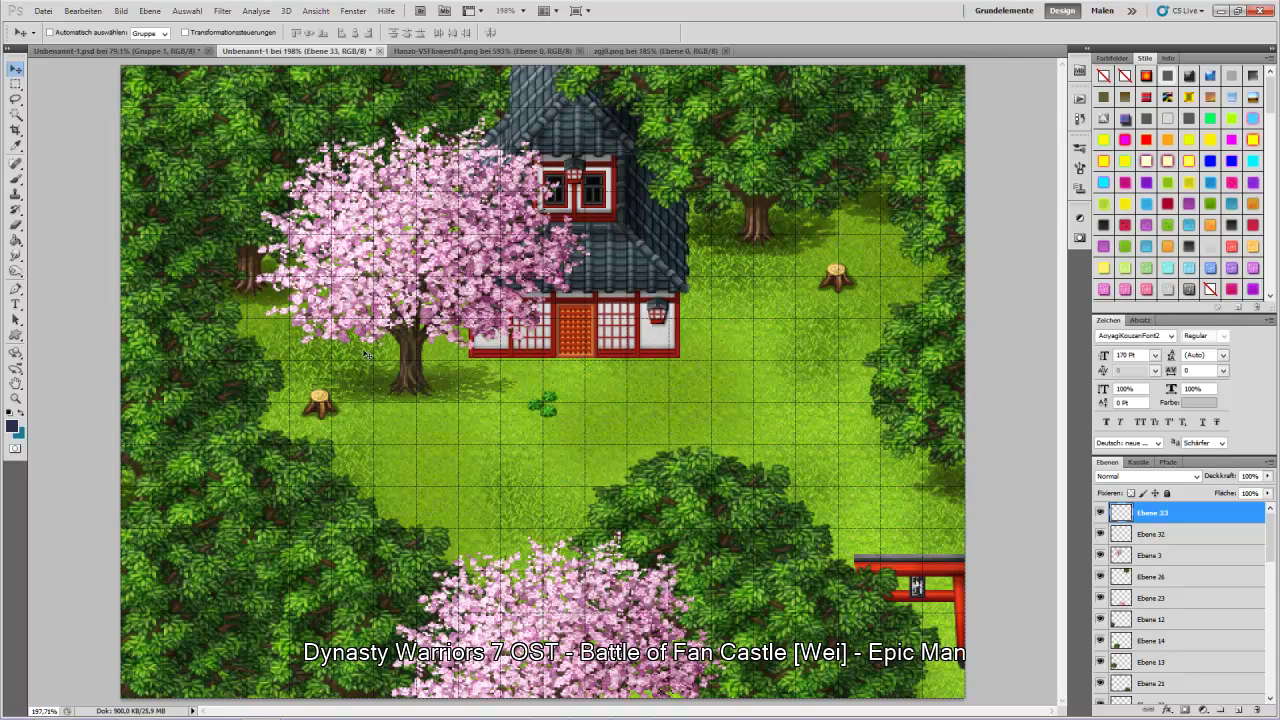
# - Select the house layer Ebene 31 and shift the house slightly down and a few pixels to the left
pyautogui.rightClick(630, 308)
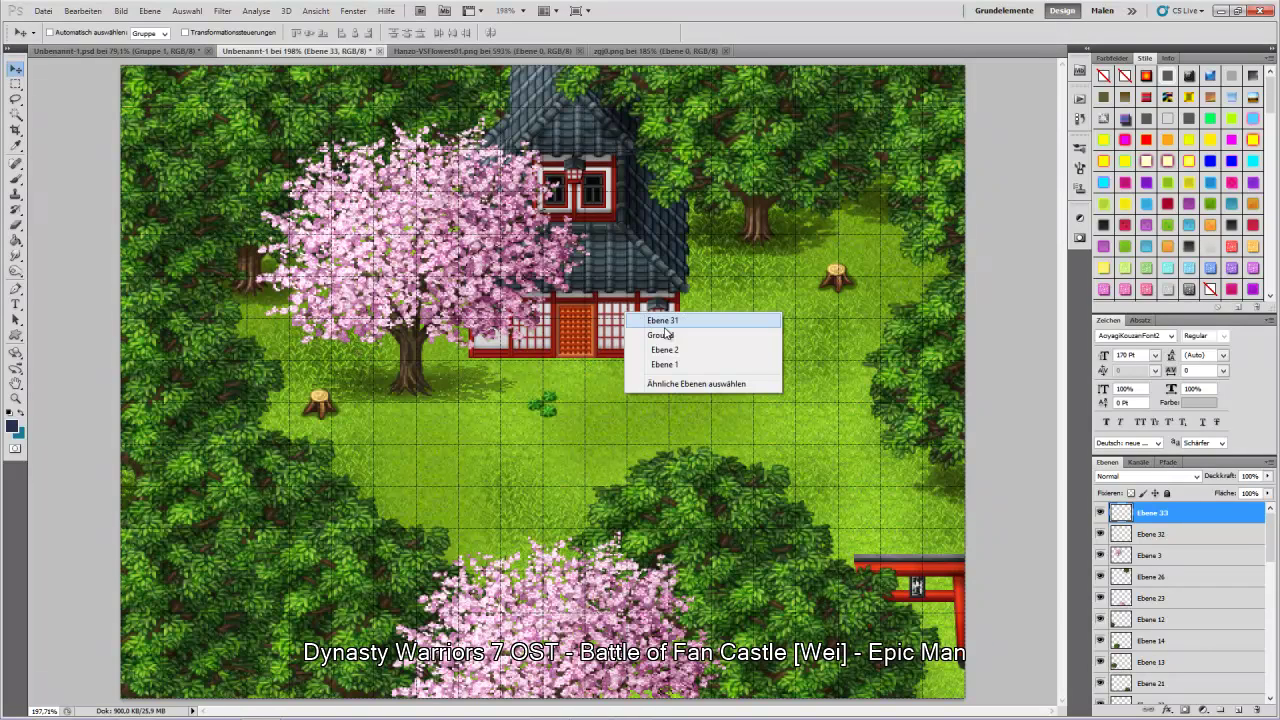
pyautogui.click(664, 322)
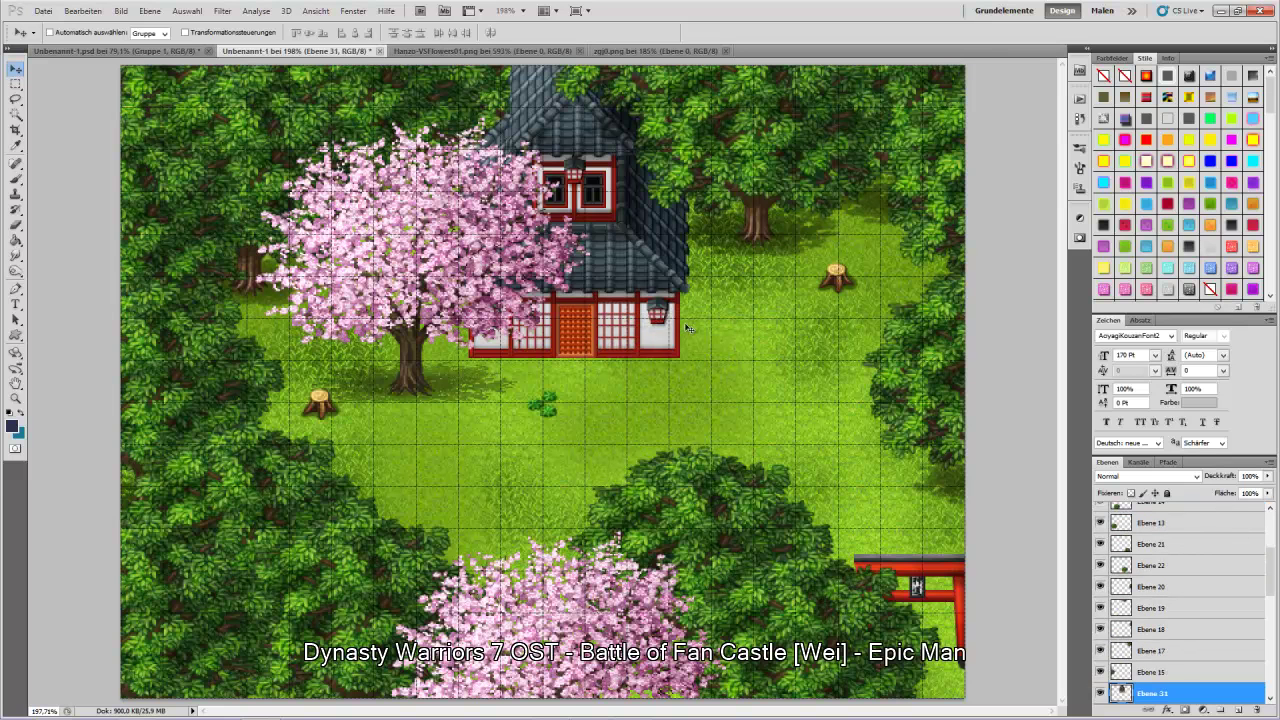
pyautogui.moveTo(621, 302); pyautogui.dragTo(623, 306)
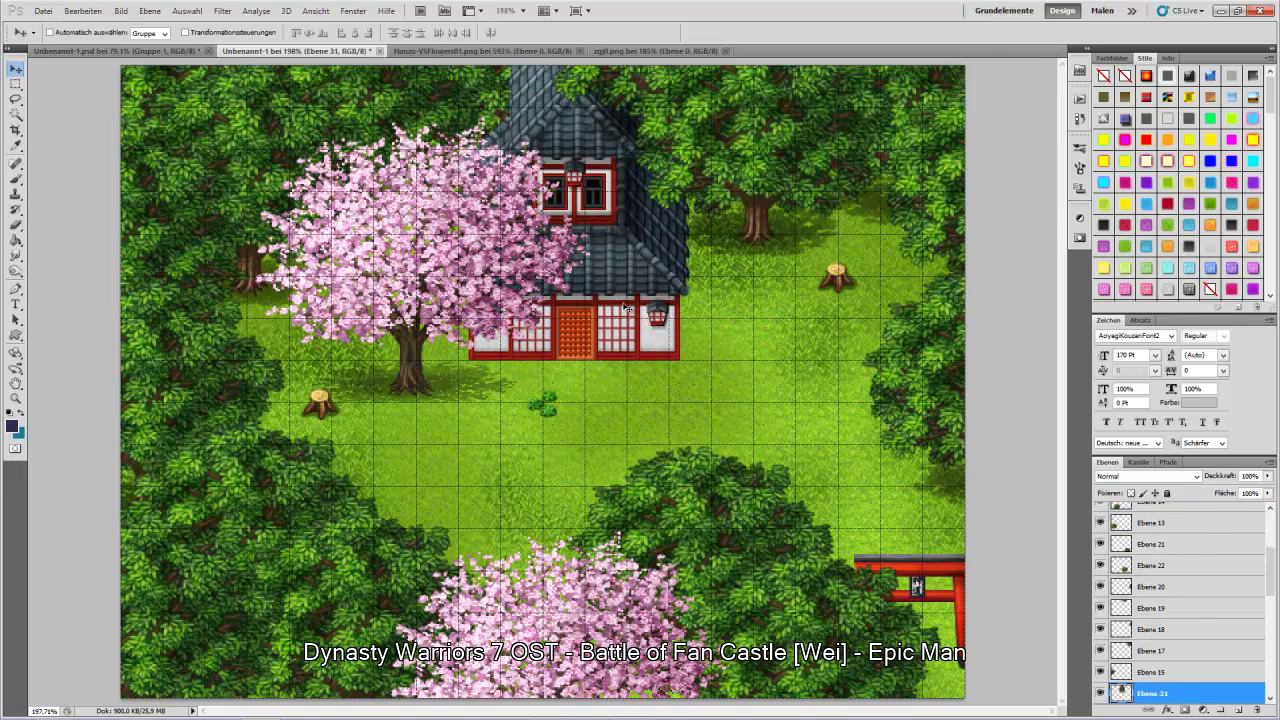
pyautogui.press('Left')
pyautogui.press('Left')
pyautogui.press('Left')
pyautogui.press('Left')
pyautogui.press('Left')
pyautogui.press('Left')
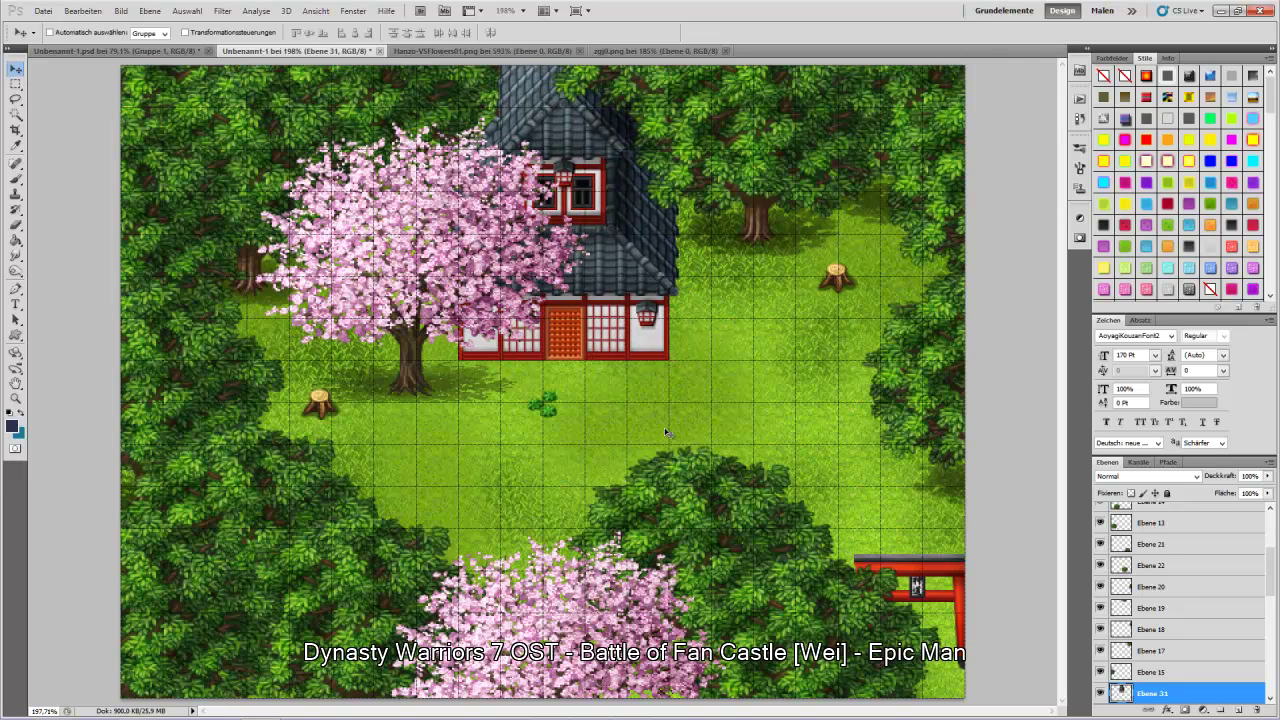
pyautogui.press('Left')
pyautogui.press('Left')
pyautogui.press('Left')
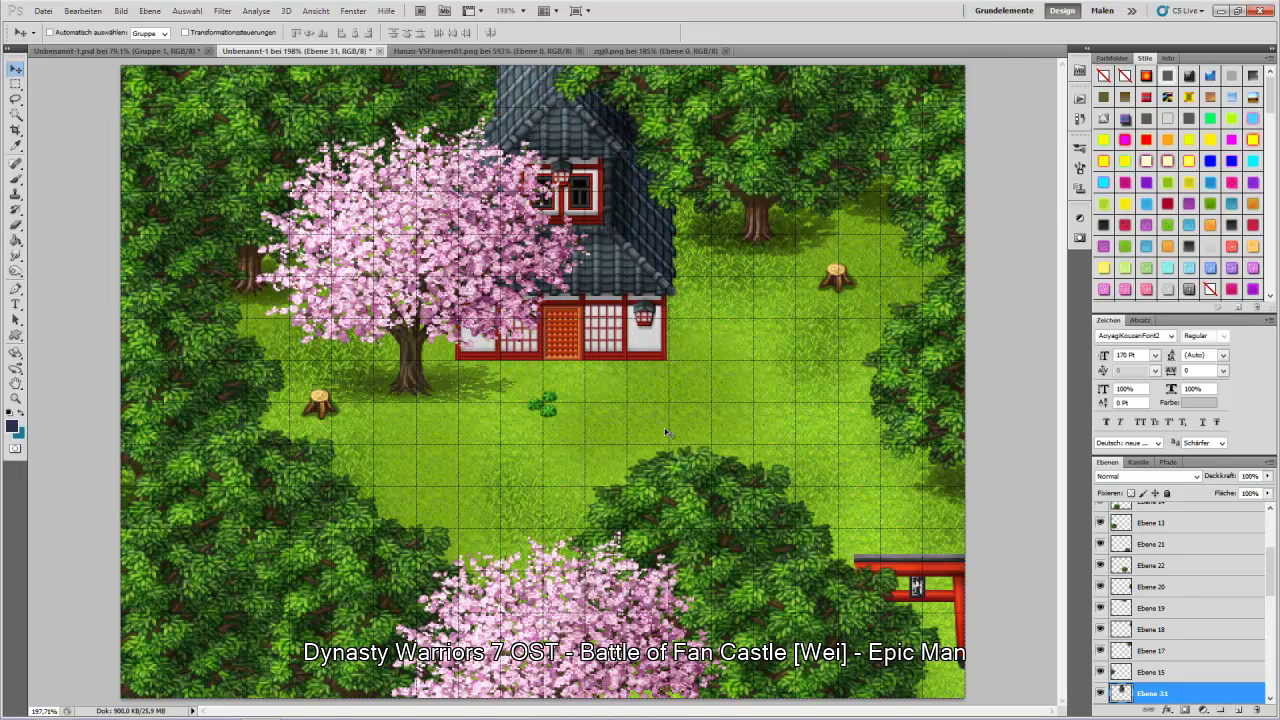
pyautogui.press('Right')
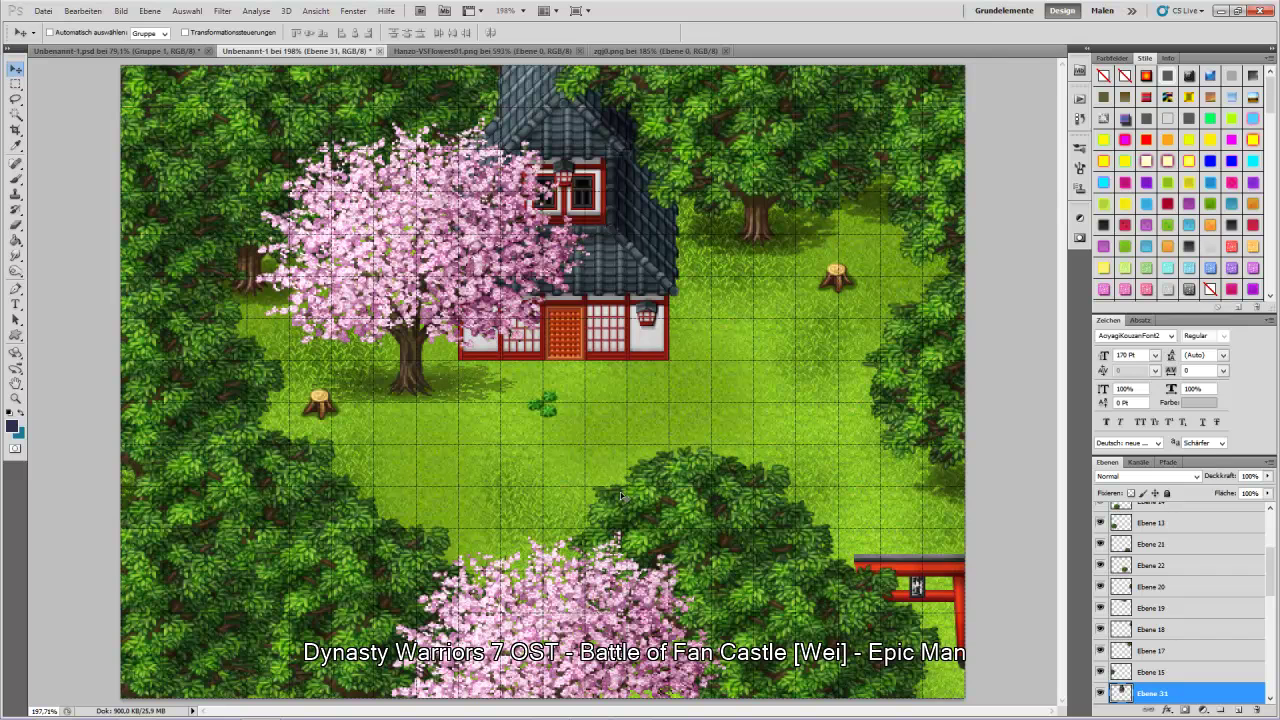
# - Copy the purple flower cluster from Hanzo-VSFlowers01.png, paste it into the map and place it at the house's lower-right corner
pyautogui.click(613, 49)
pyautogui.click(515, 50)
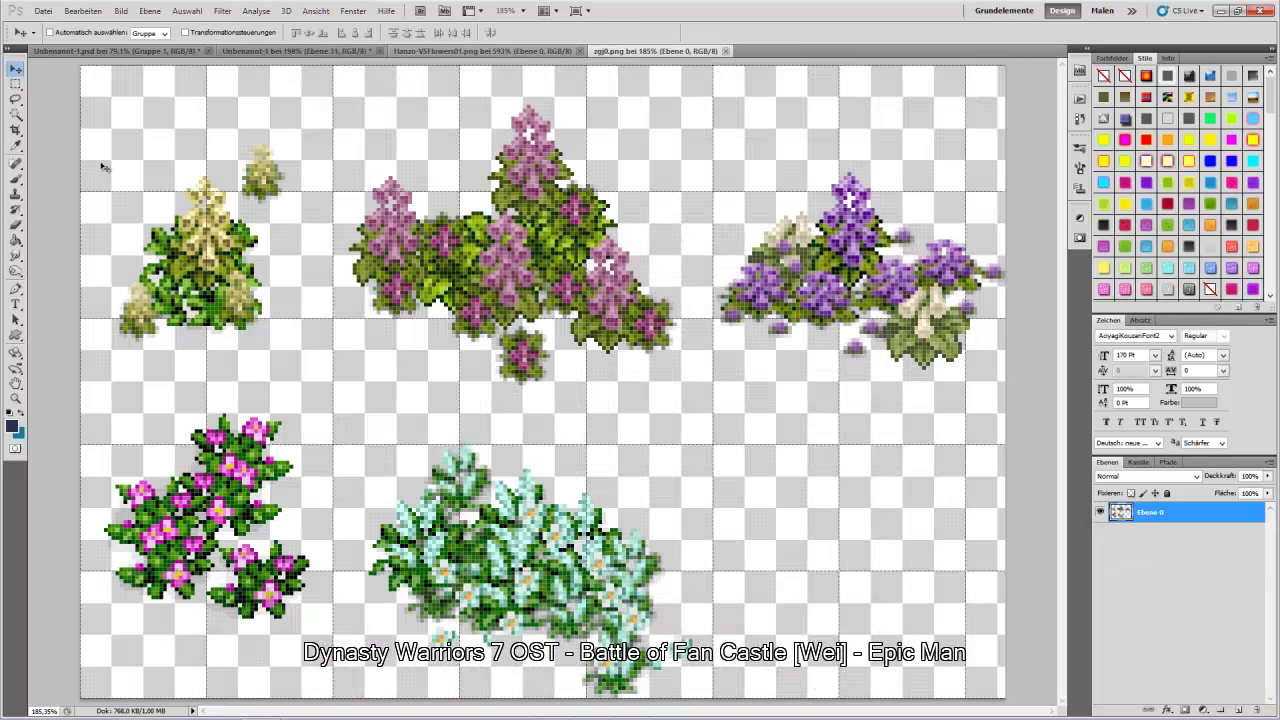
pyautogui.press('m')
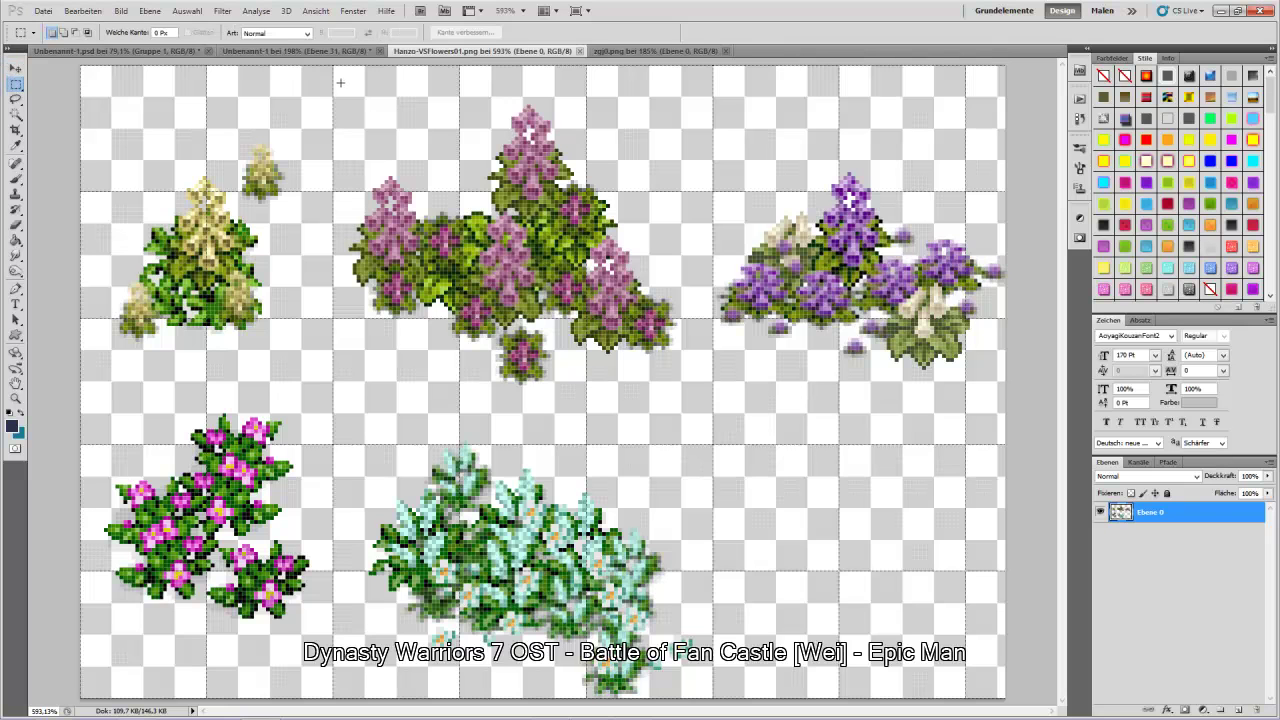
pyautogui.moveTo(508, 258); pyautogui.dragTo(706, 444)
pyautogui.moveTo(707, 131); pyautogui.dragTo(1042, 375)
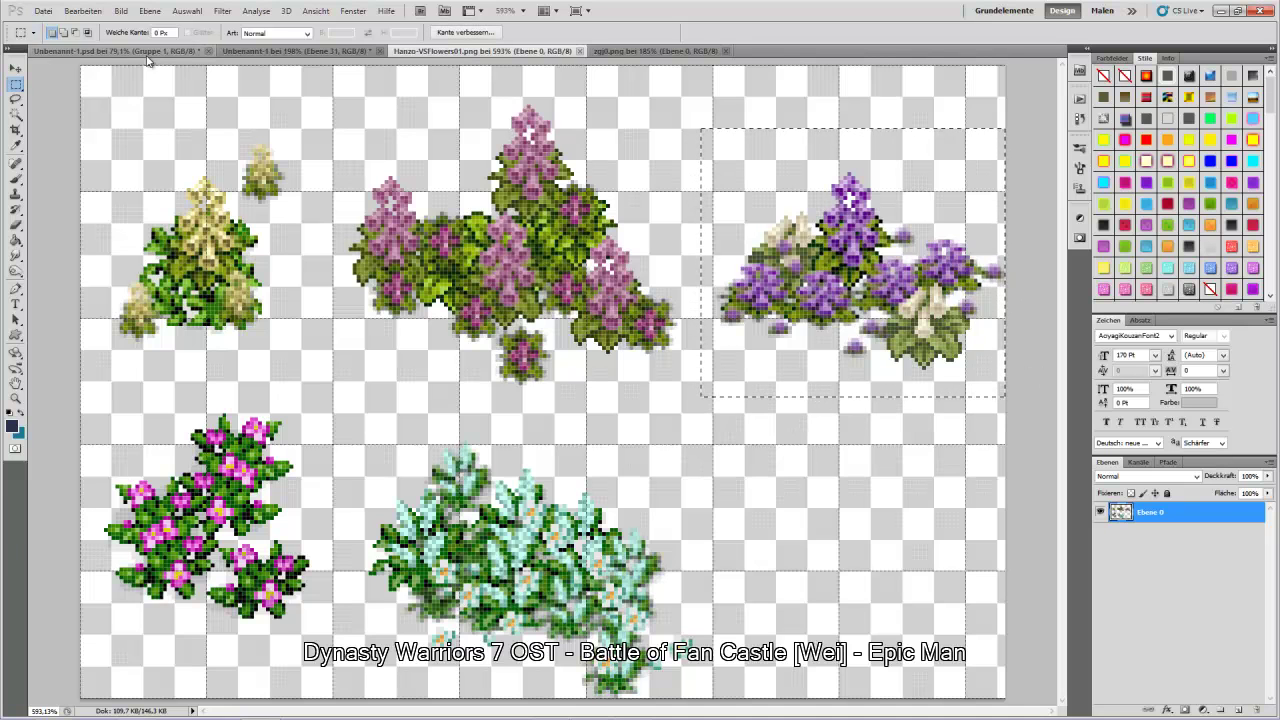
pyautogui.click(245, 50)
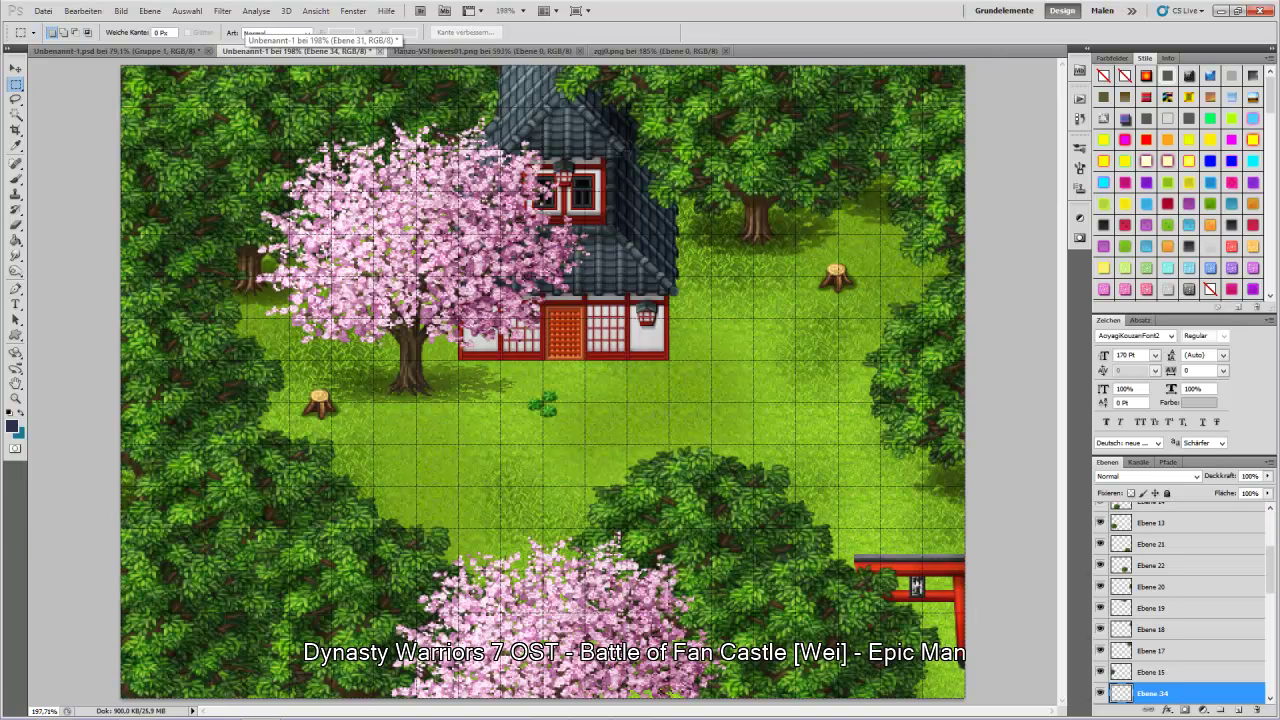
pyautogui.hotkey('ctrl', 'v')
pyautogui.press('v')
pyautogui.moveTo(690, 365); pyautogui.dragTo(875, 285)
pyautogui.moveTo(732, 304); pyautogui.dragTo(656, 371)
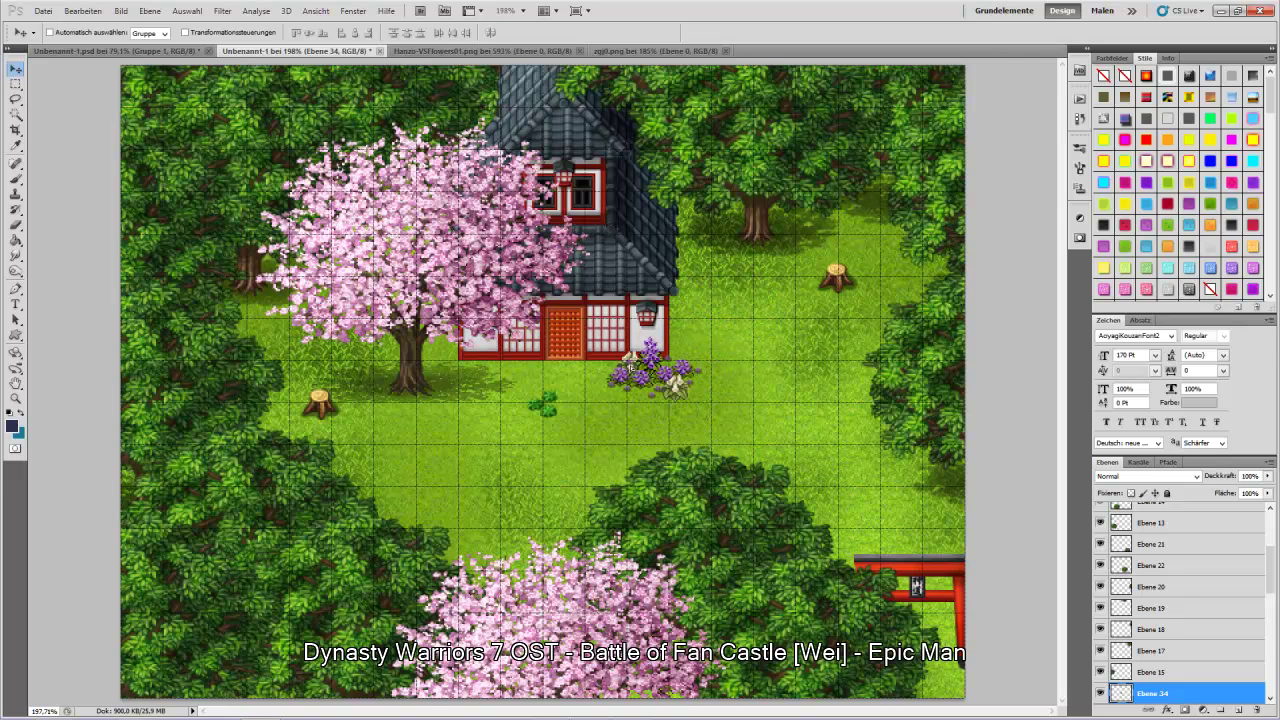
# - Paste two more purple flower clusters, one behind the lower cherry tree's upper-left edge and one left of the upper cherry tree
pyautogui.hotkey('ctrl', 'v')
pyautogui.moveTo(551, 408); pyautogui.dragTo(480, 566)
pyautogui.hotkey('ctrl', 'v')
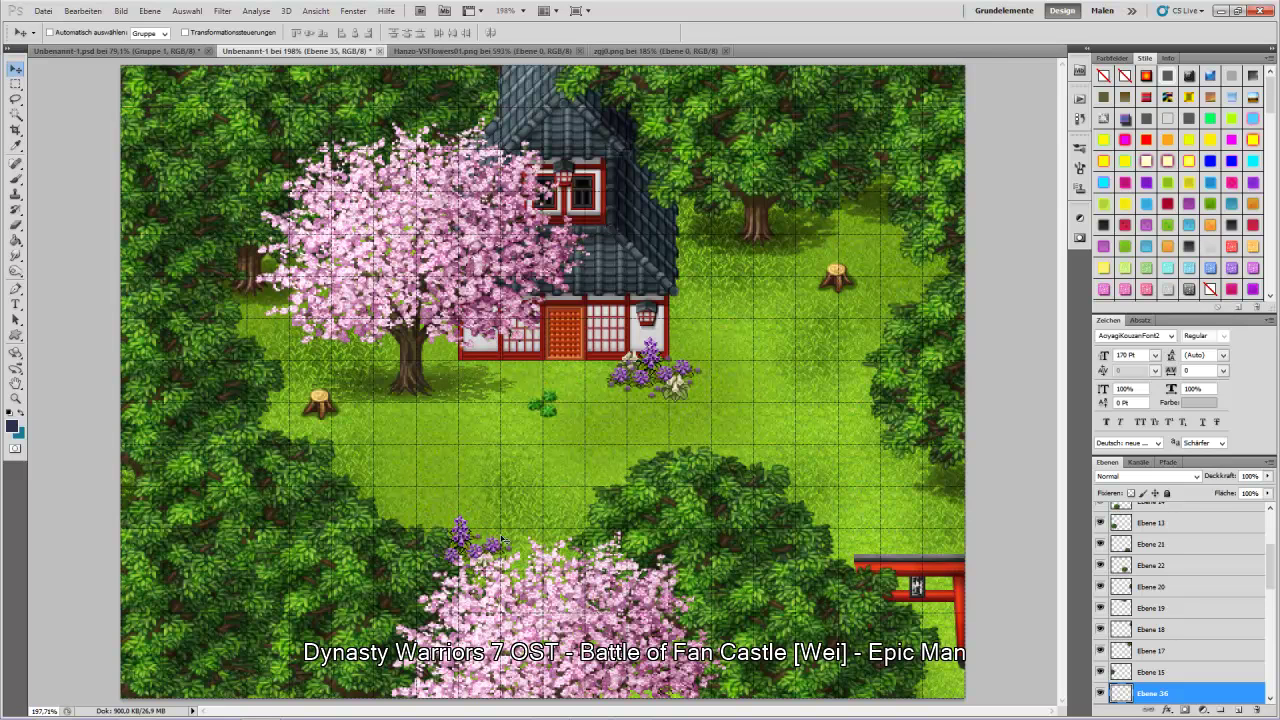
pyautogui.moveTo(551, 403); pyautogui.dragTo(273, 333)
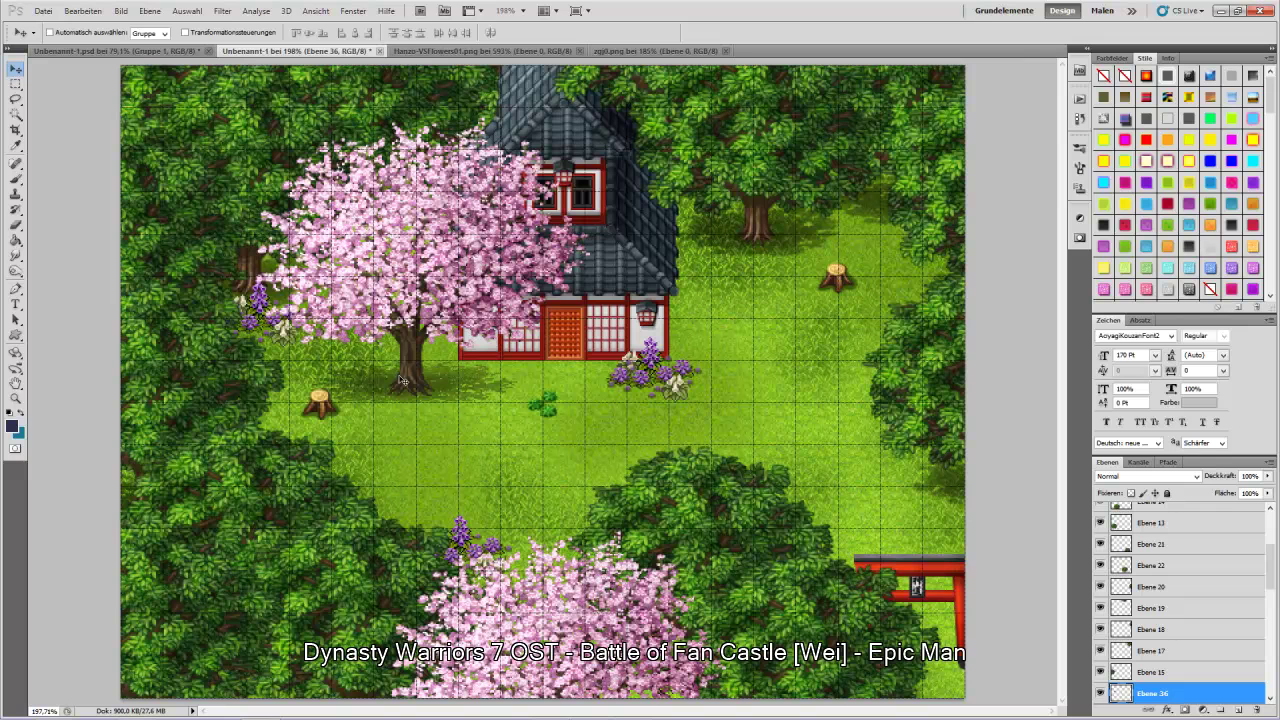
# - Copy the pale turquoise flower bush from Hanzo-VSFlowers01.png and return to the map document
pyautogui.click(543, 50)
pyautogui.click(16, 84)
pyautogui.click(380, 455)
pyautogui.moveTo(346, 430); pyautogui.dragTo(729, 698)
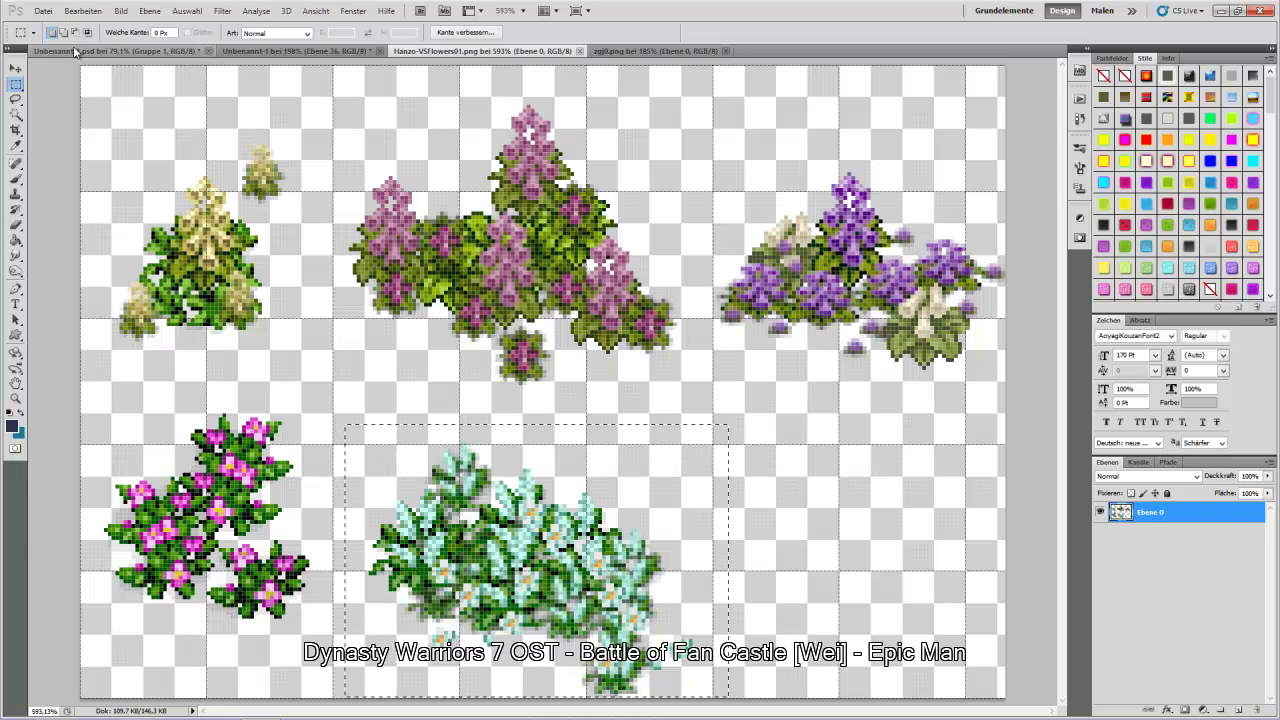
pyautogui.click(350, 52)
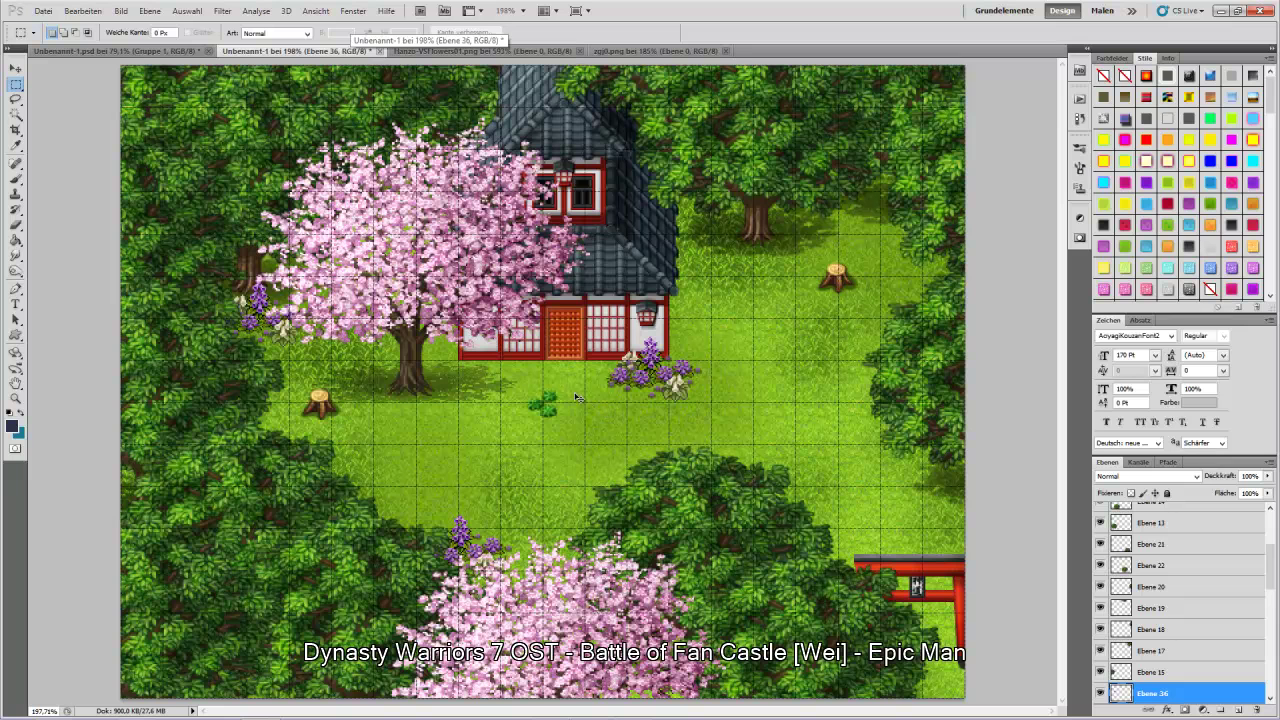
# - Paste two turquoise flower bushes, one above the right-hand stump and one at the map's lower edge beside the torii gate
pyautogui.hotkey('ctrl', 'v')
pyautogui.press('v')
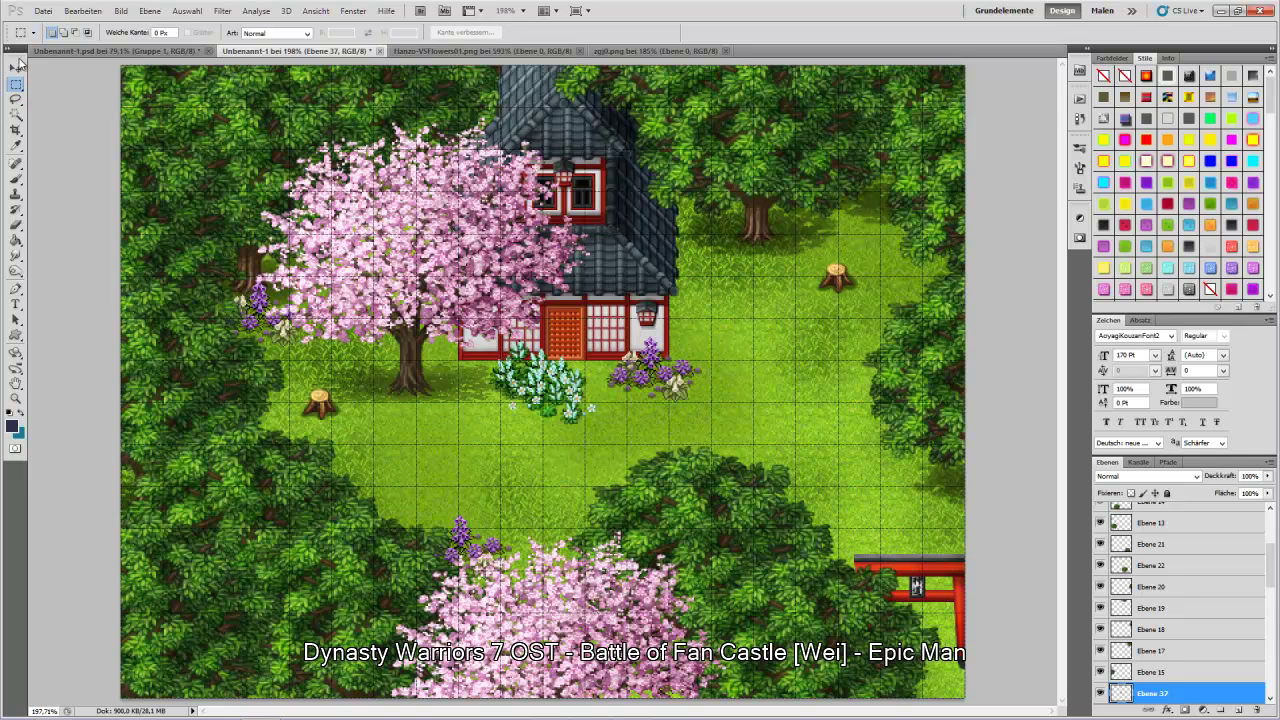
pyautogui.moveTo(545, 378); pyautogui.dragTo(873, 230)
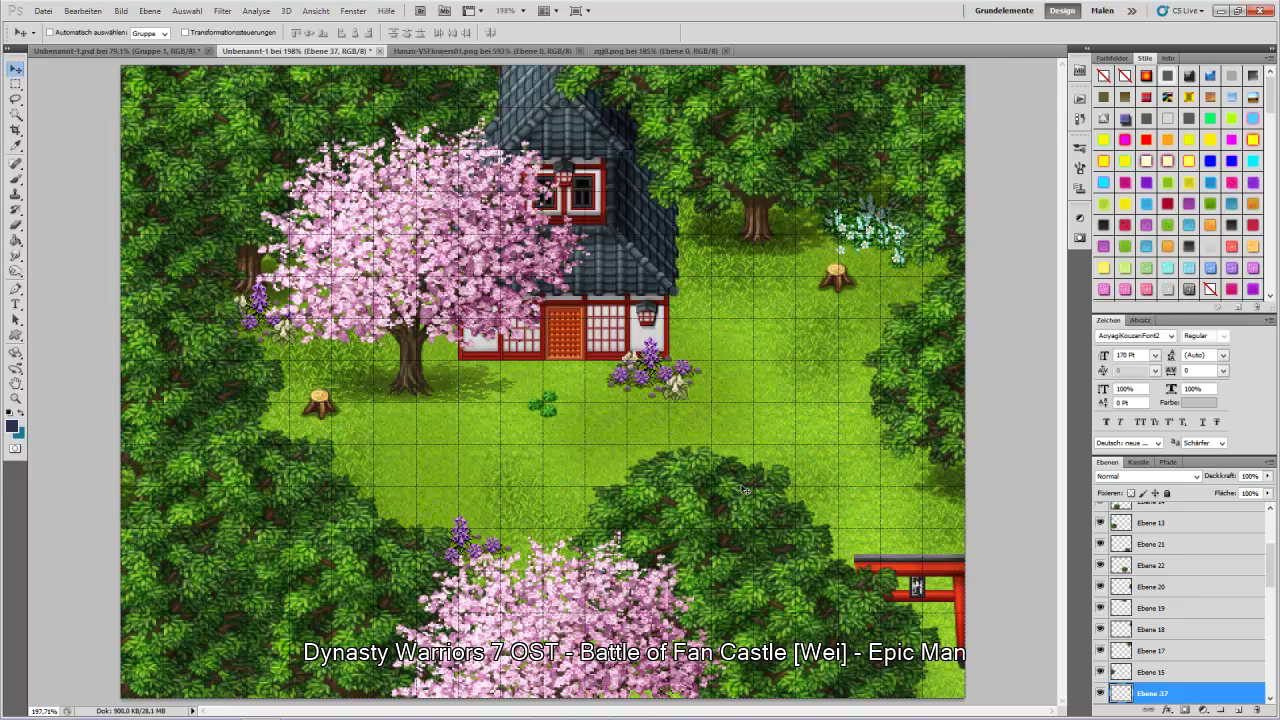
pyautogui.hotkey('ctrl', 'v')
pyautogui.moveTo(572, 387); pyautogui.dragTo(907, 684)
# - Add a new empty layer directly above Ebene 29 and set its opacity to 50%
pyautogui.scroll(-5, 1174, 620)
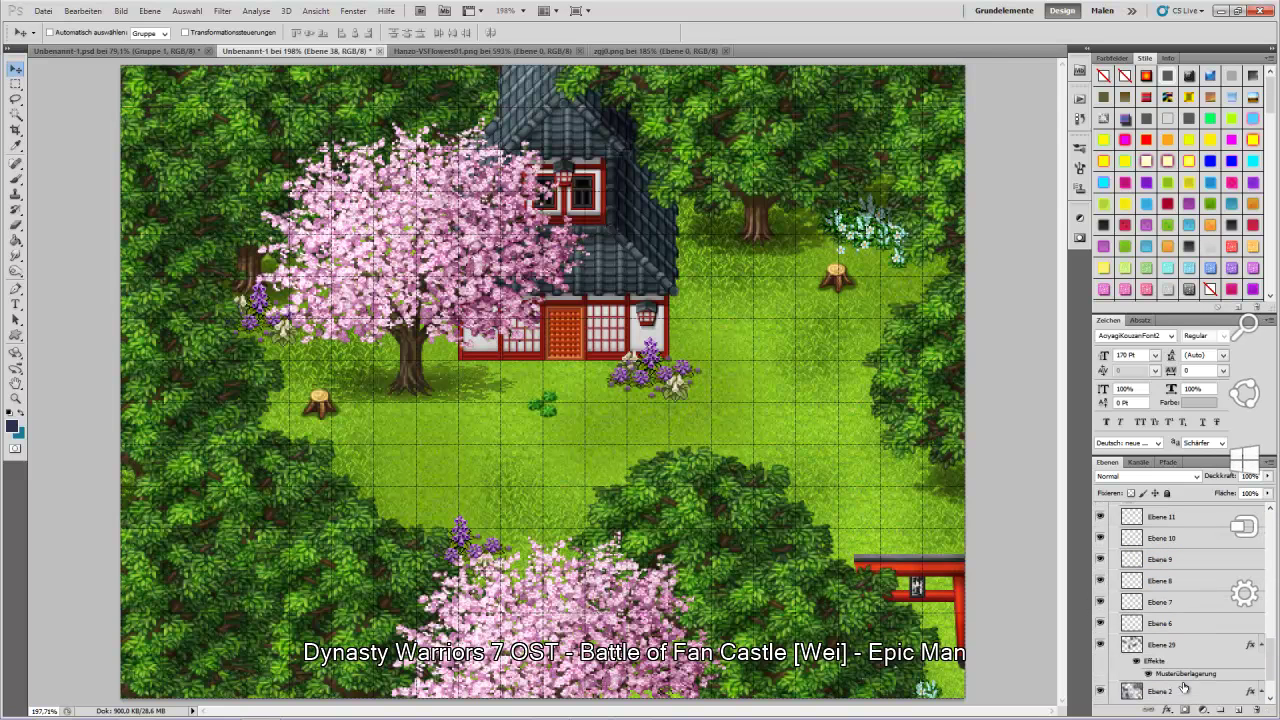
pyautogui.click(1175, 593)
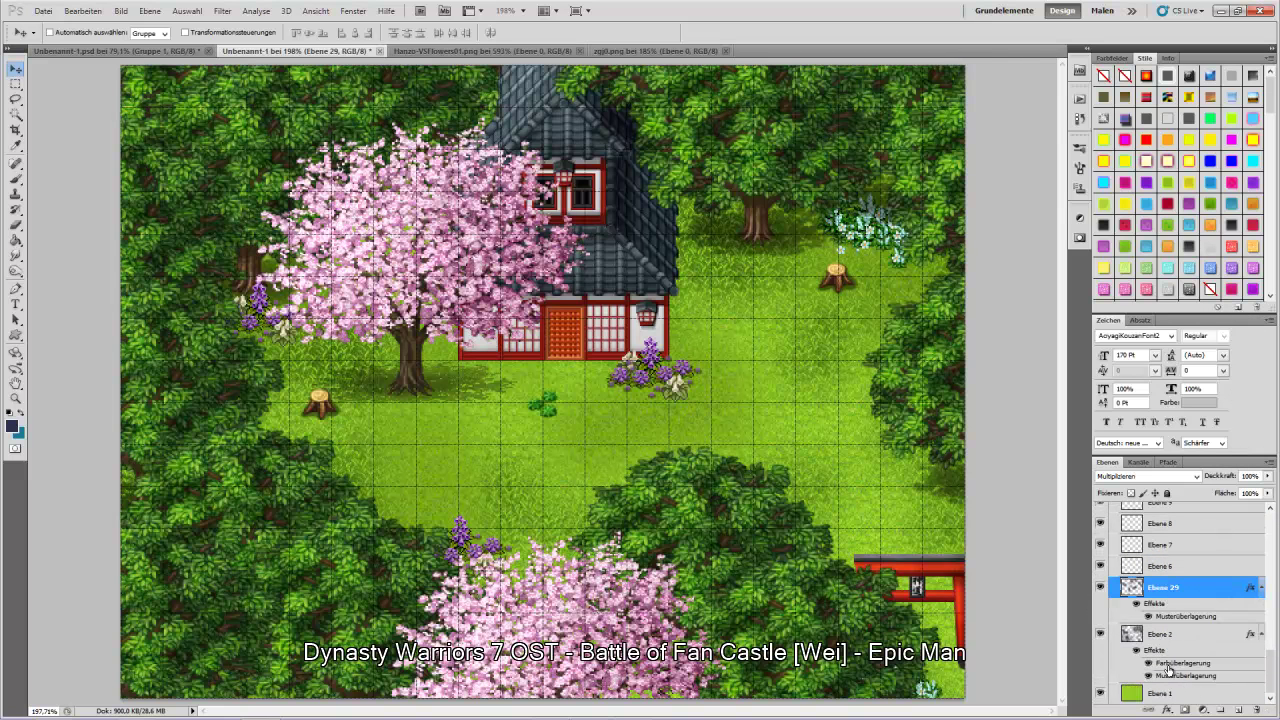
pyautogui.click(1238, 710)
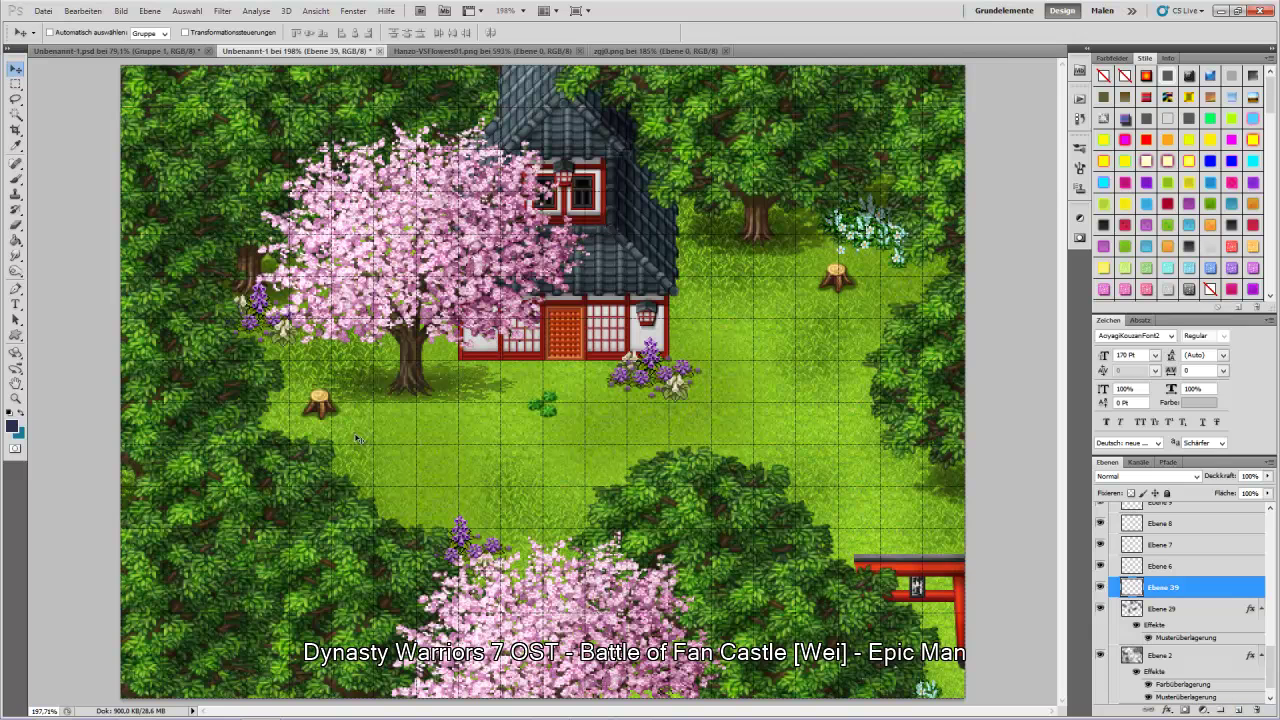
pyautogui.click(1250, 476)
# - Set up the Brush tool with Scattering (Streuung) turned off and a dark grey-green stone pattern as its texture
pyautogui.click(16, 178)
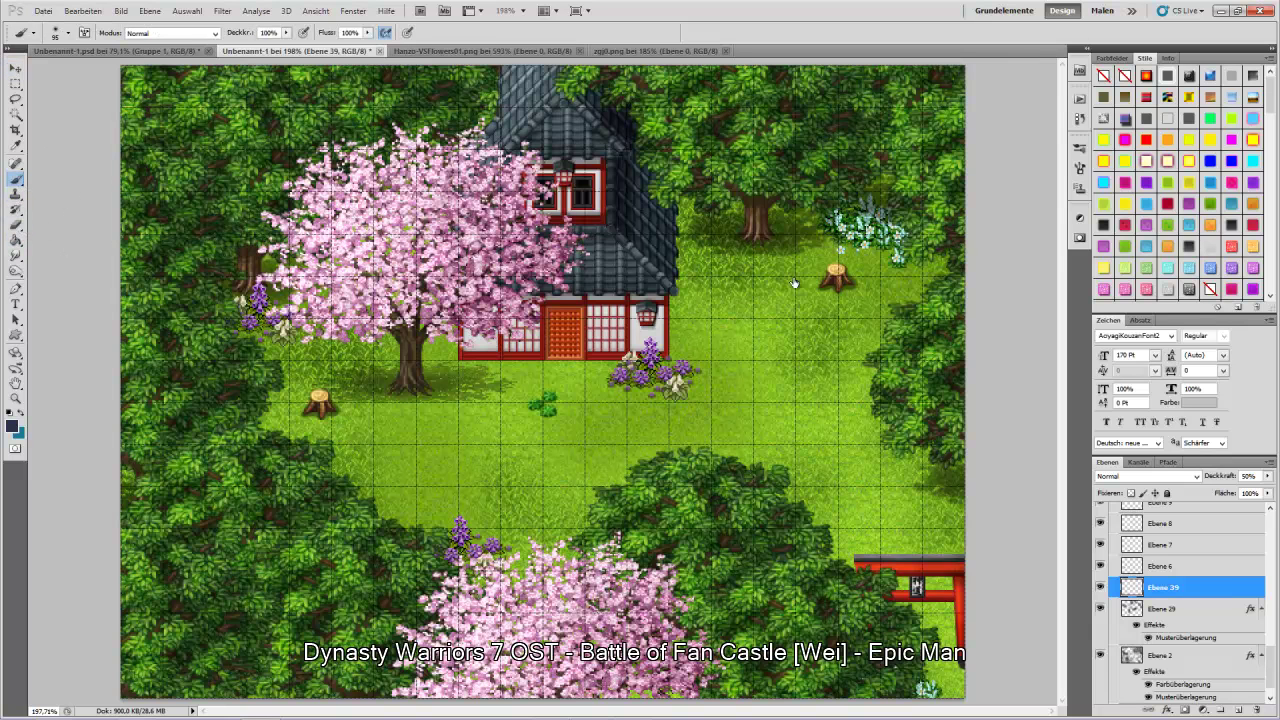
pyautogui.click(1084, 168)
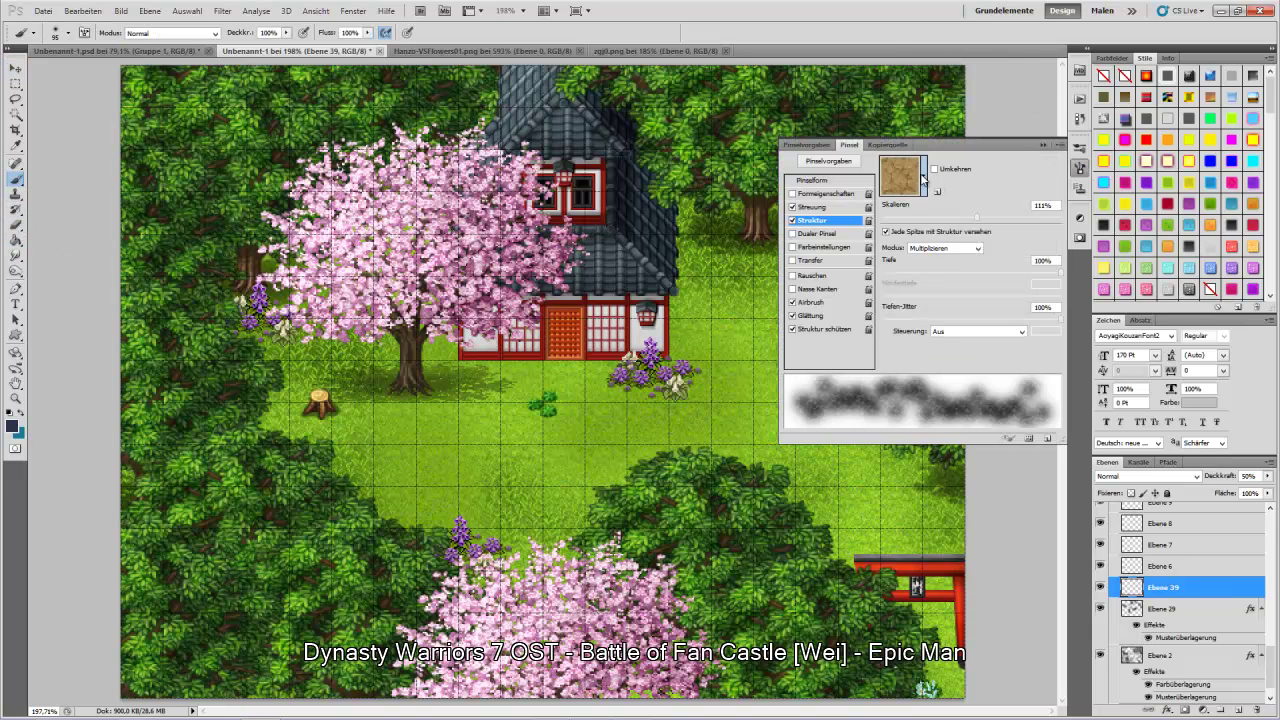
pyautogui.click(792, 207)
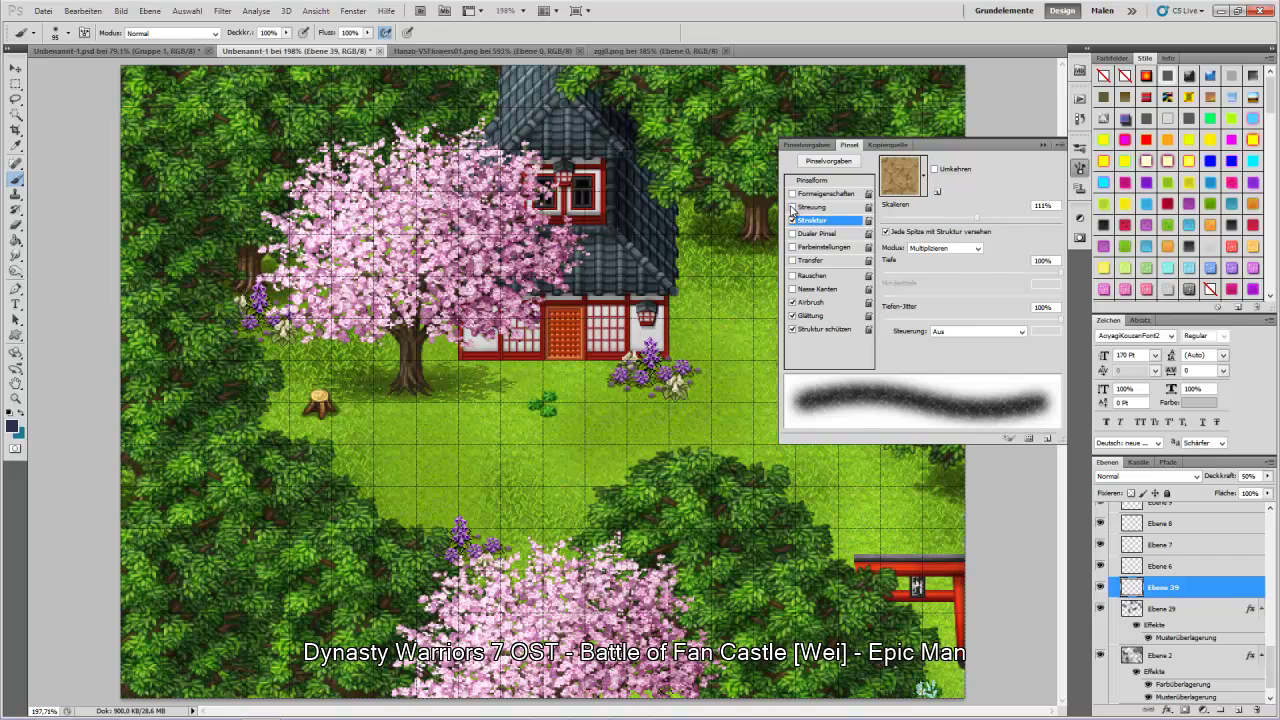
pyautogui.click(923, 170)
pyautogui.click(999, 388)
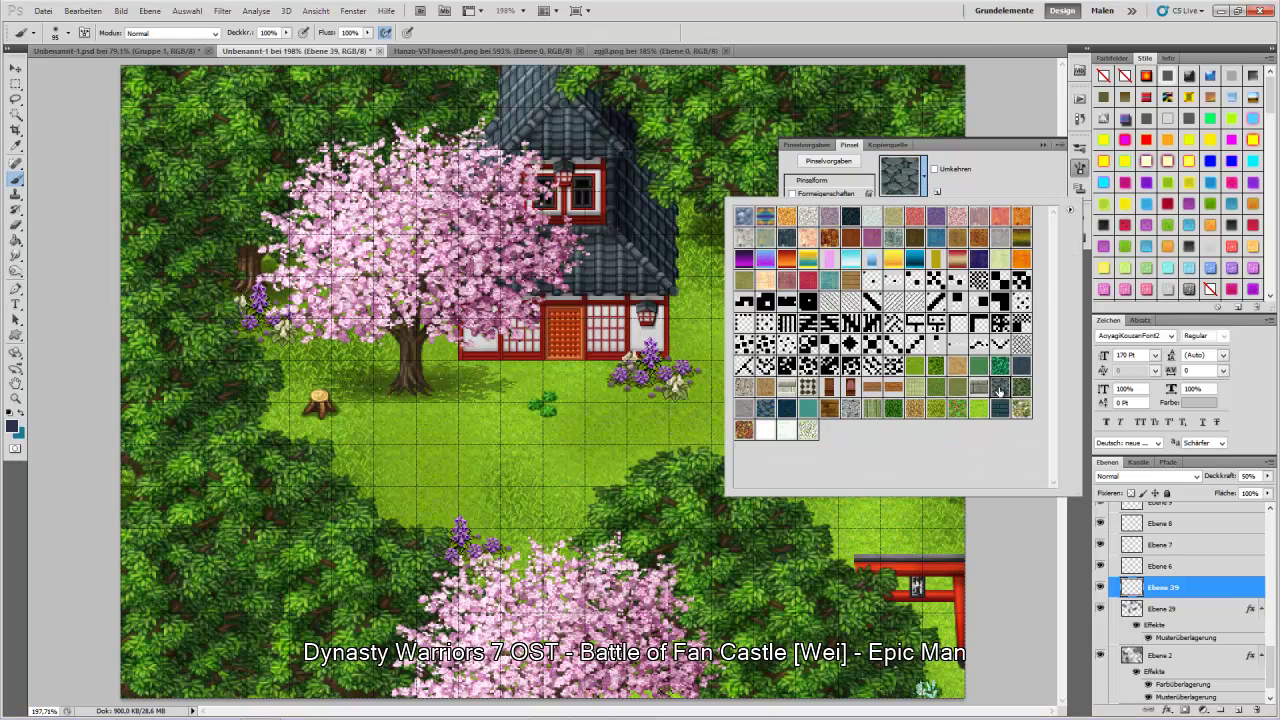
# - Choose the light grey cobblestone pattern as the brush texture and close the brush settings
pyautogui.click(850, 411)
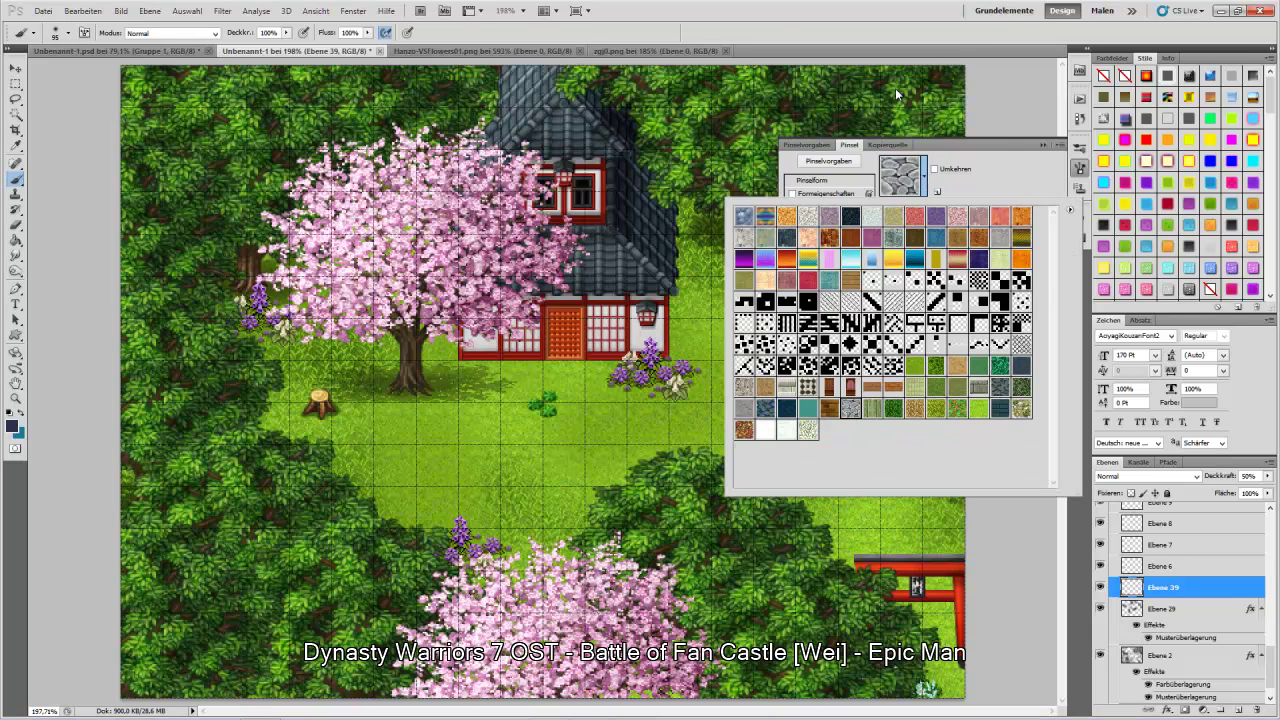
pyautogui.click(763, 5)
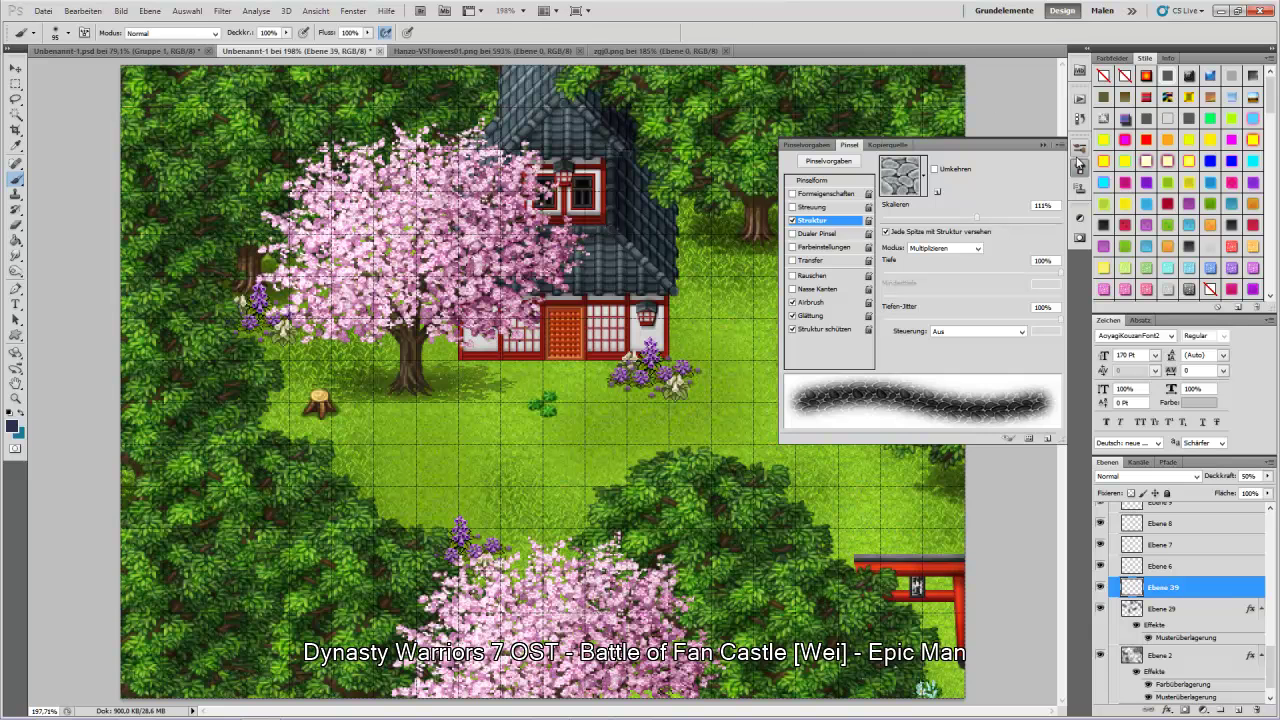
pyautogui.click(1080, 166)
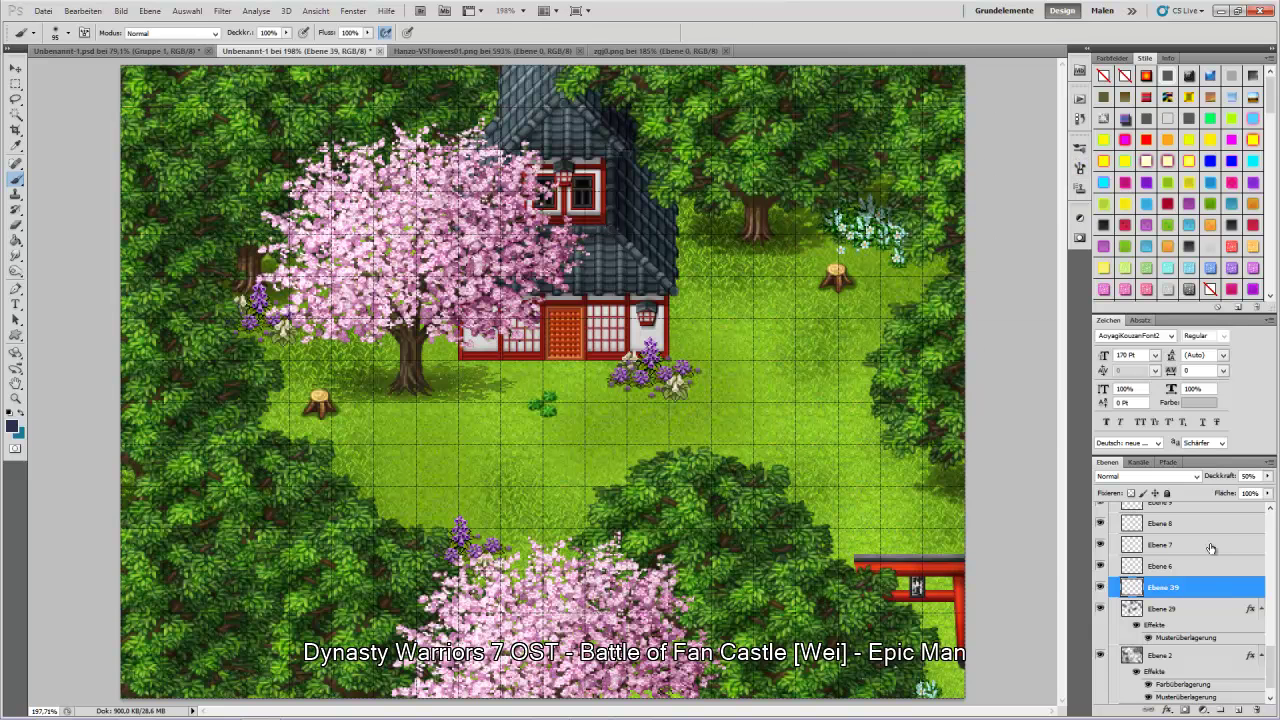
# - Add a pattern overlay (Musterüberlagerung) with the sandy Muster 4 (32 x 32 px) pattern to layer Ebene 39
pyautogui.rightClick(1174, 589)
pyautogui.click(1095, 286)
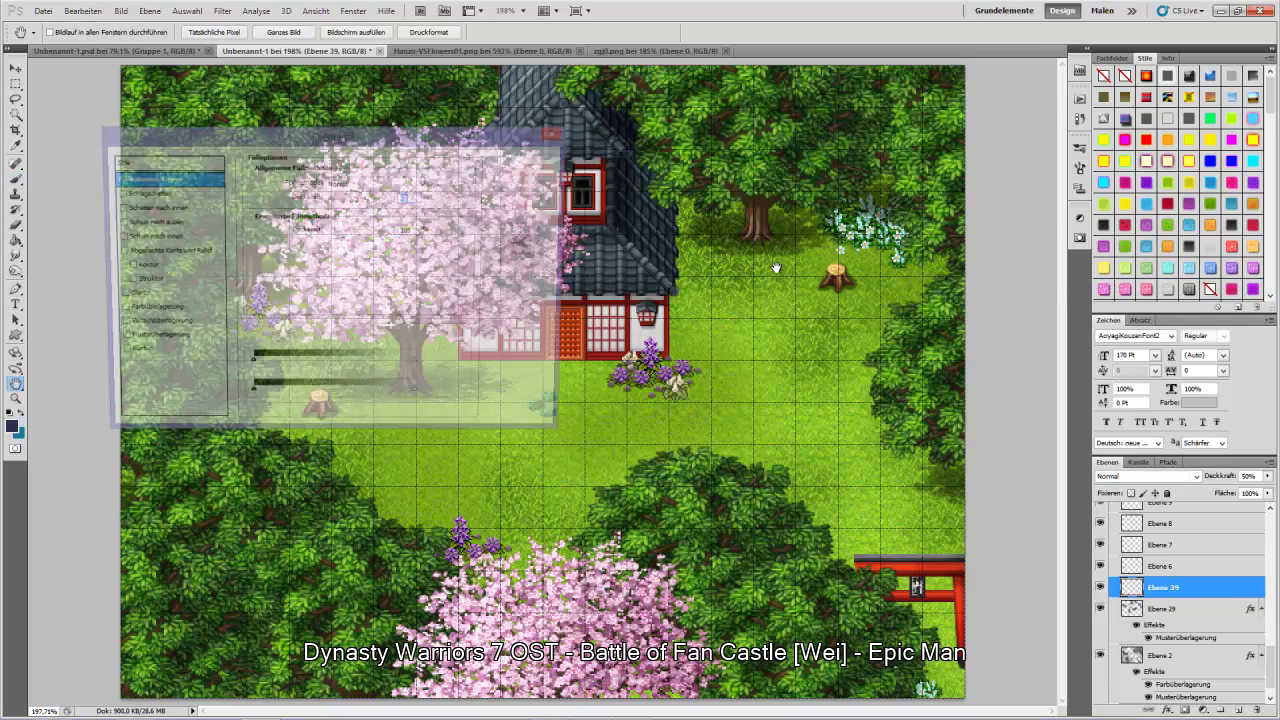
pyautogui.click(139, 326)
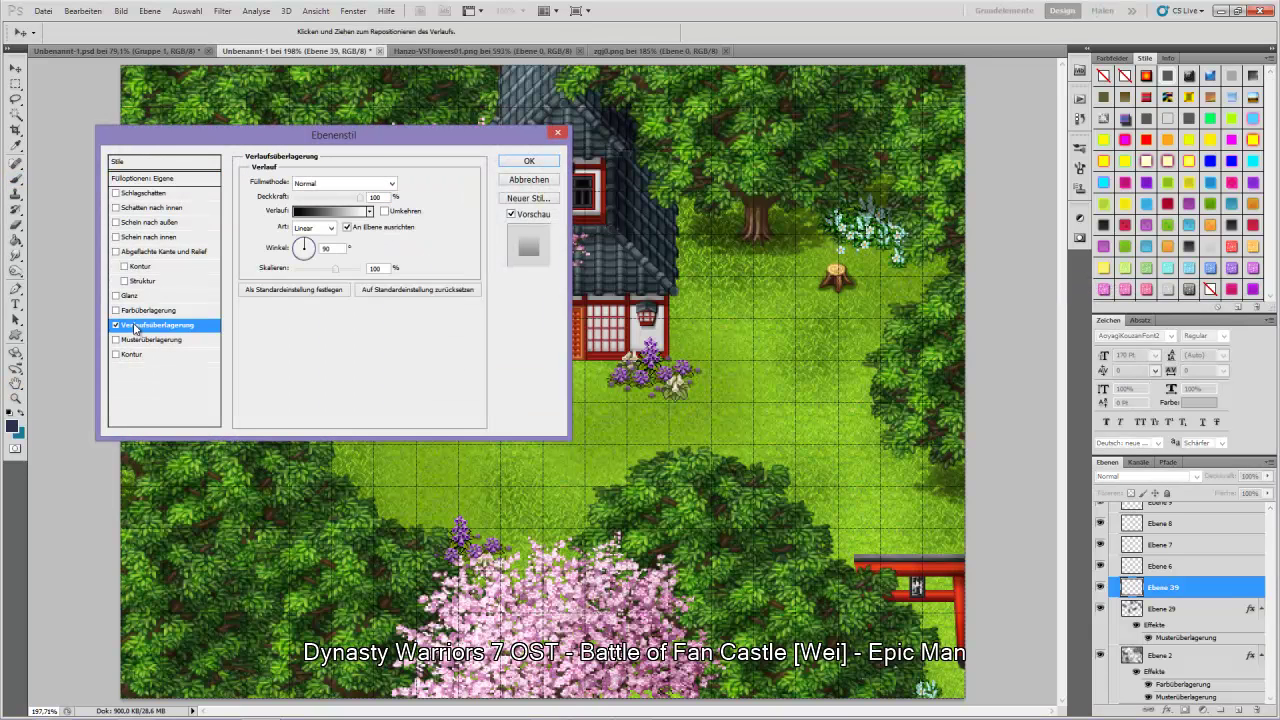
pyautogui.click(116, 340)
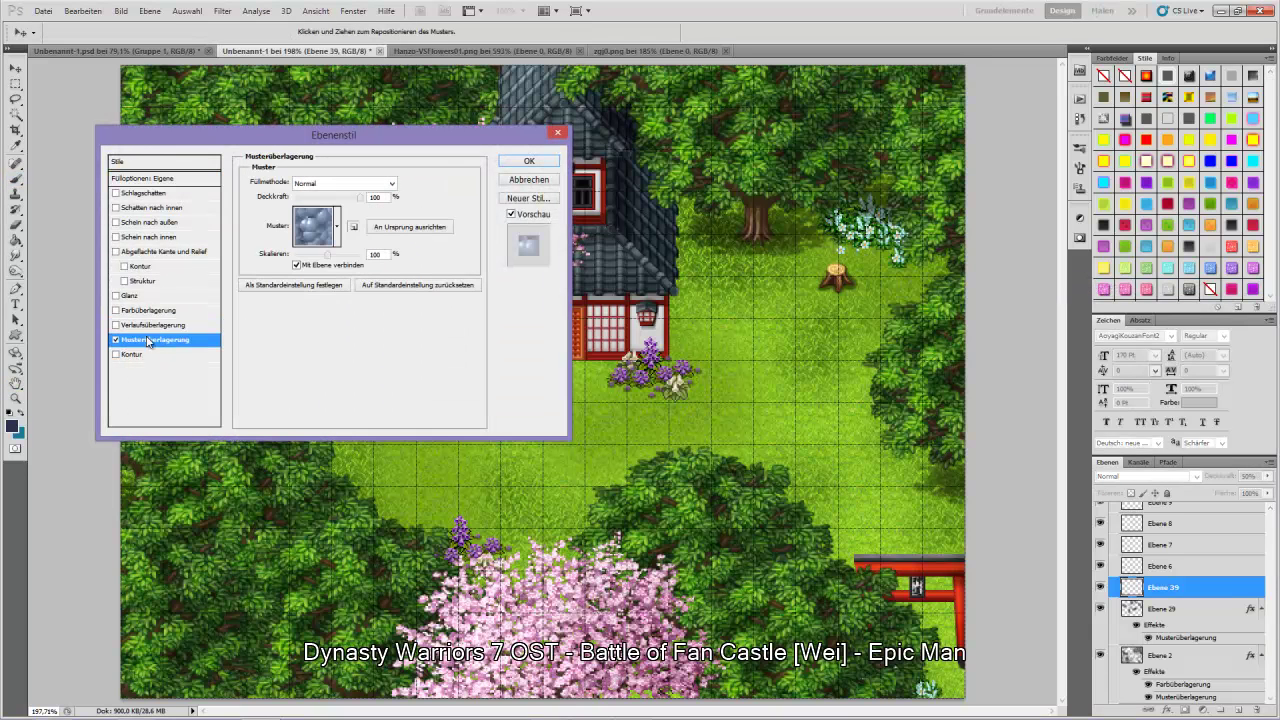
pyautogui.click(338, 229)
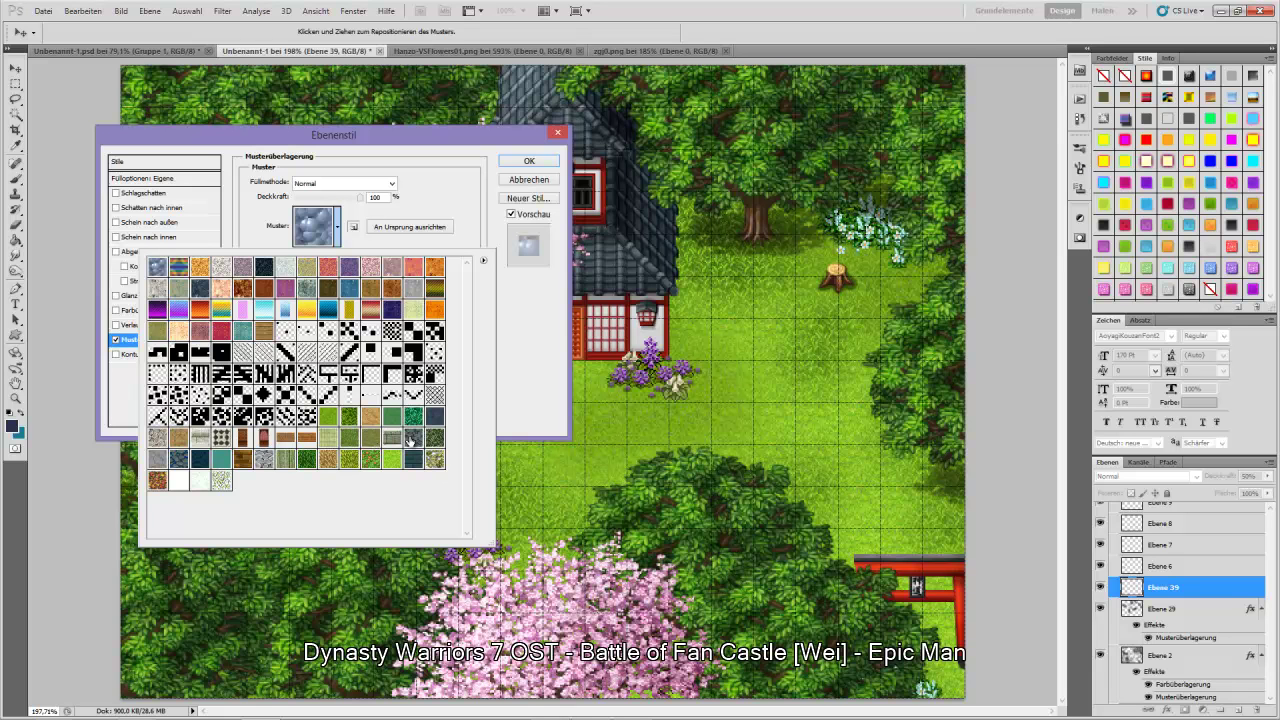
pyautogui.click(177, 439)
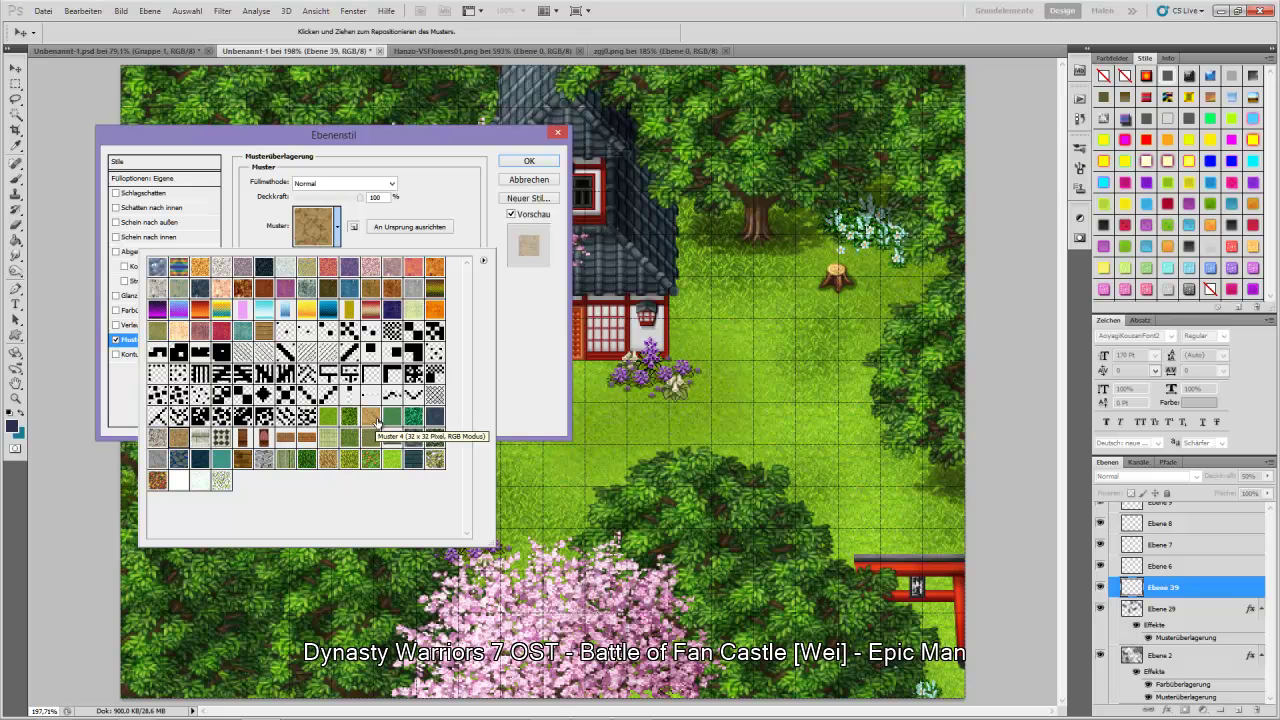
pyautogui.click(366, 420)
pyautogui.click(529, 161)
pyautogui.click(529, 161)
# - Brush a sandy path on Ebene 39 from the house entrance across the clearing to the torii gate
pyautogui.press('b')
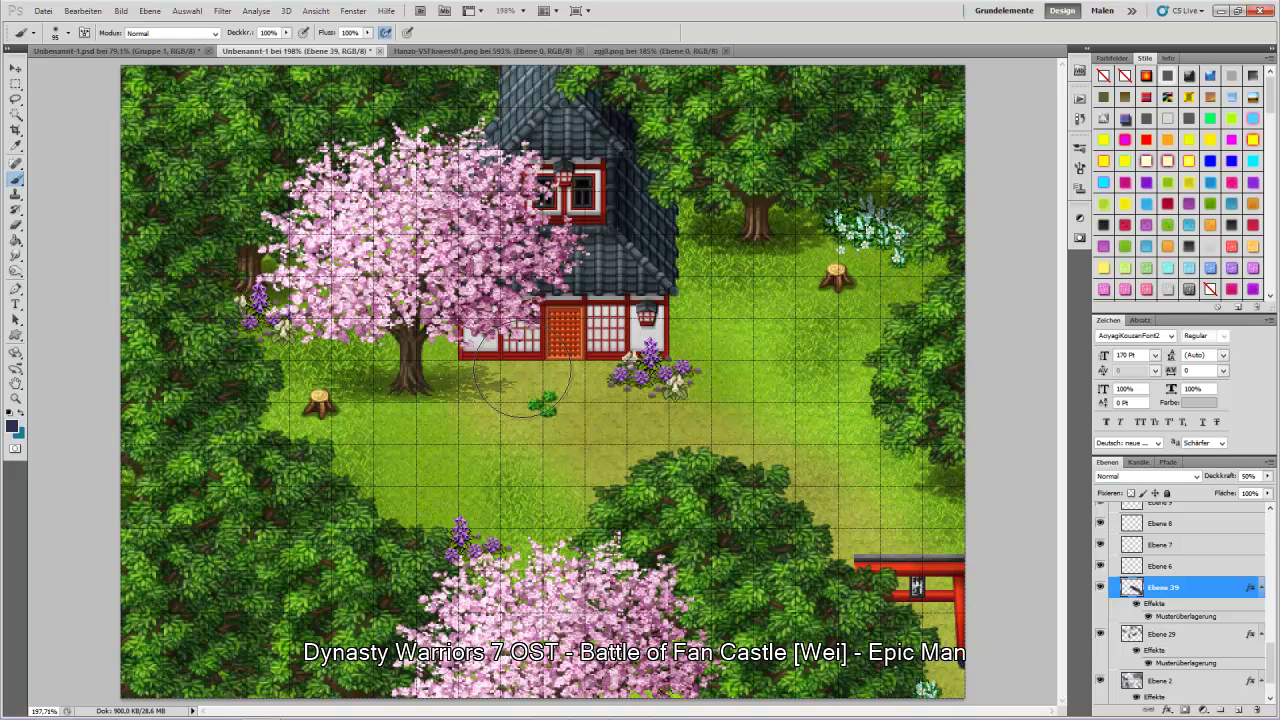
pyautogui.moveTo(600, 414); pyautogui.dragTo(655, 405)
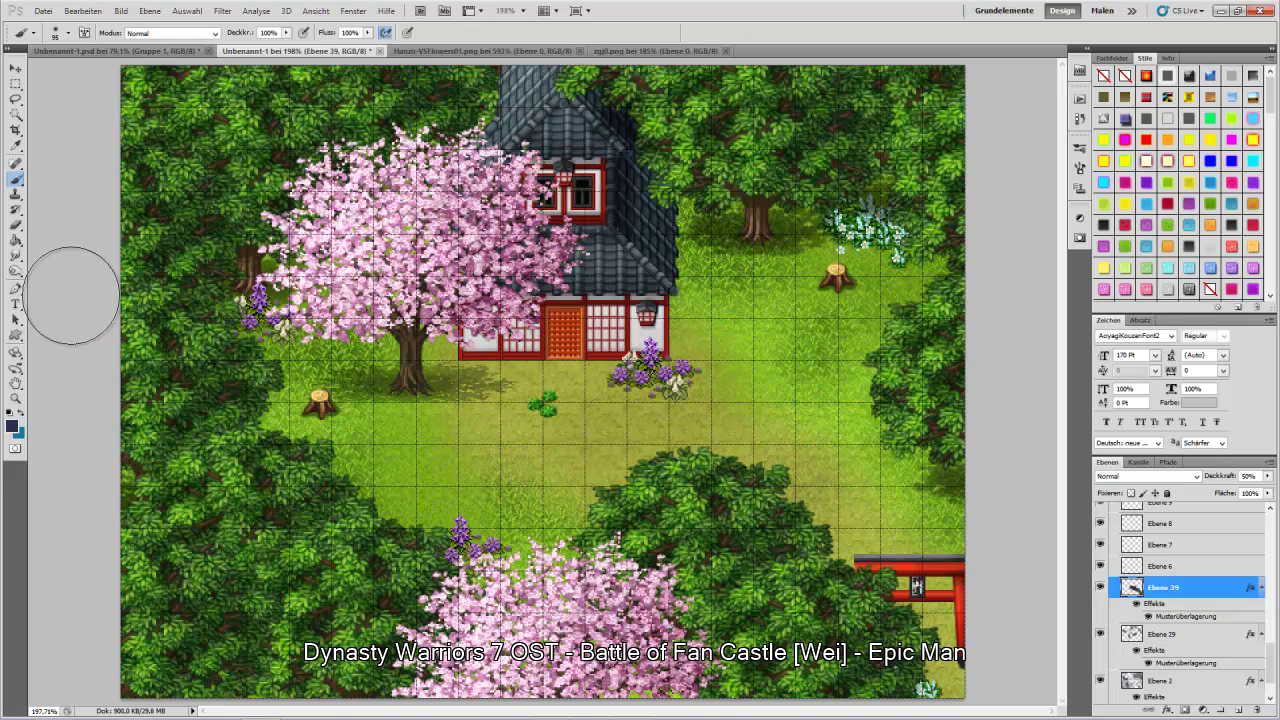
pyautogui.click(15, 68)
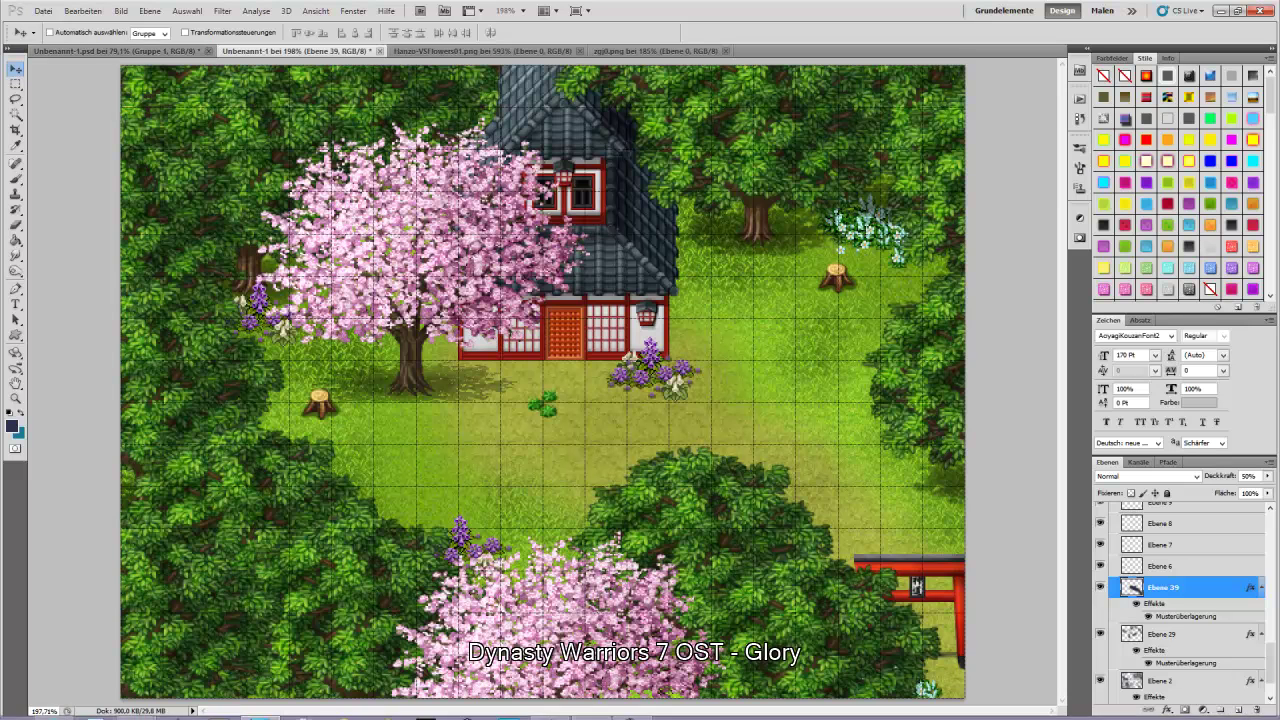
pyautogui.click(640, 708)
pyautogui.click(643, 708)
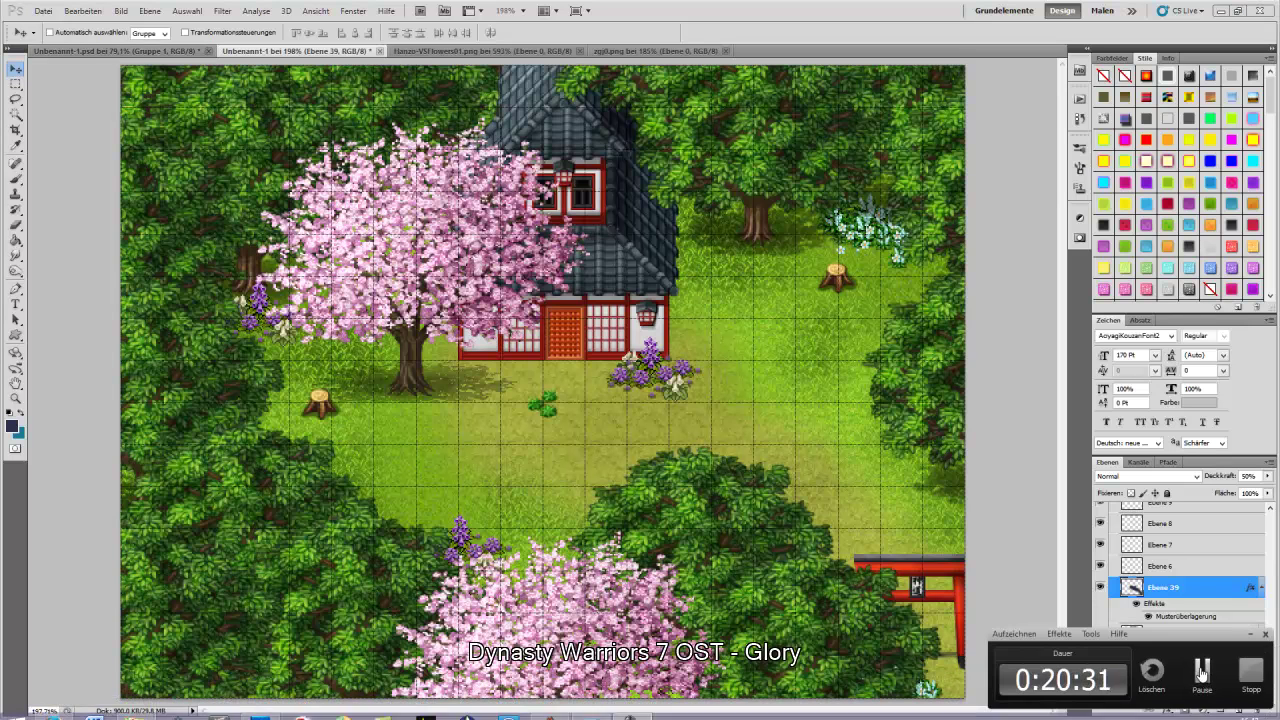
# - Paste two green leafy plants on new layers, one beside the left-hand stump and one behind the lower cherry tree's crown
pyautogui.press('m')
pyautogui.hotkey('ctrl', 'shift', 'alt', 'n')
pyautogui.hotkey('ctrl', 'v')
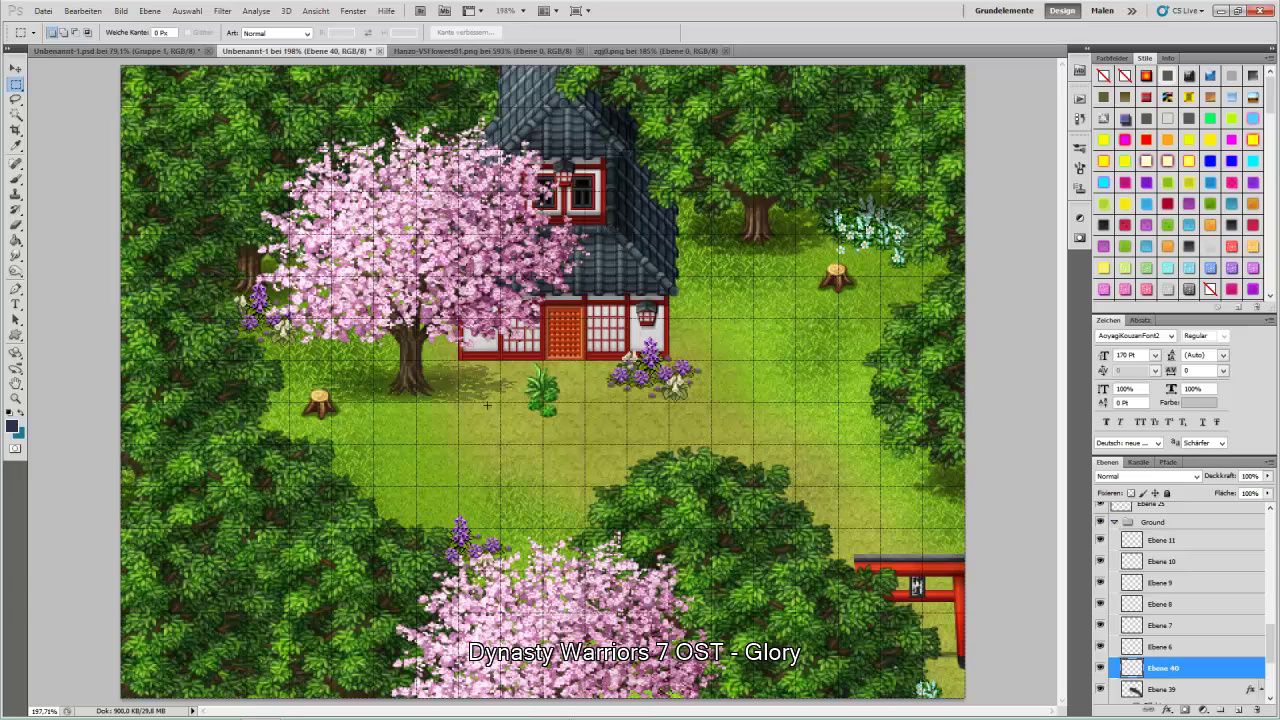
pyautogui.click(15, 68)
pyautogui.moveTo(546, 395); pyautogui.dragTo(377, 450)
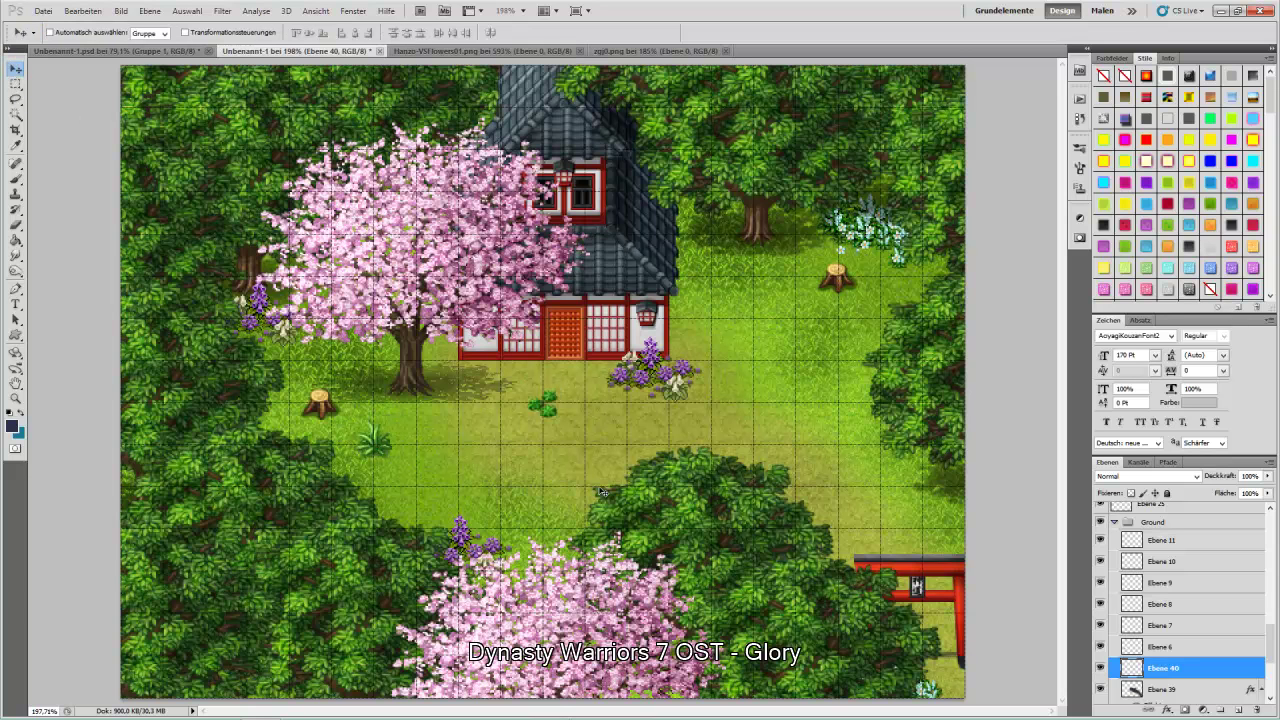
pyautogui.hotkey('ctrl', 'v')
pyautogui.moveTo(530, 396); pyautogui.dragTo(569, 537)
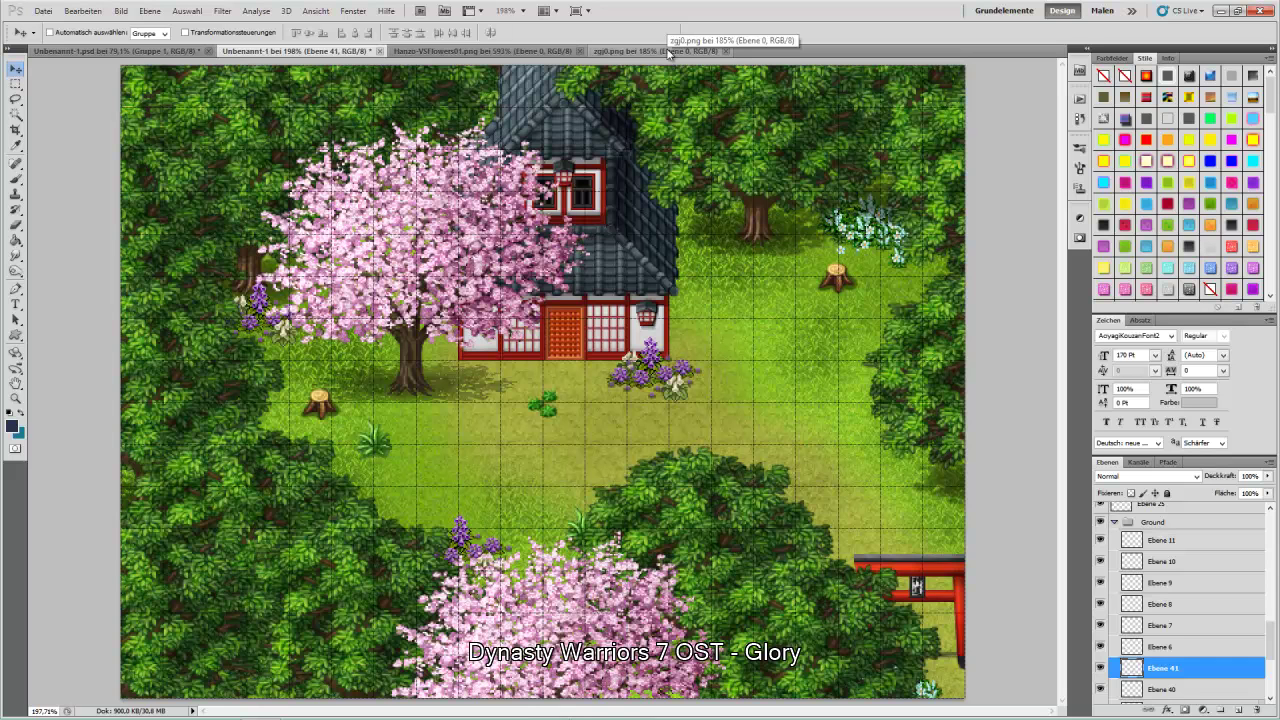
# - Collapse the Ground group and create a new group above Ebene 33 with an empty layer inside it
pyautogui.click(1116, 523)
pyautogui.scroll(-3, 1208, 611)
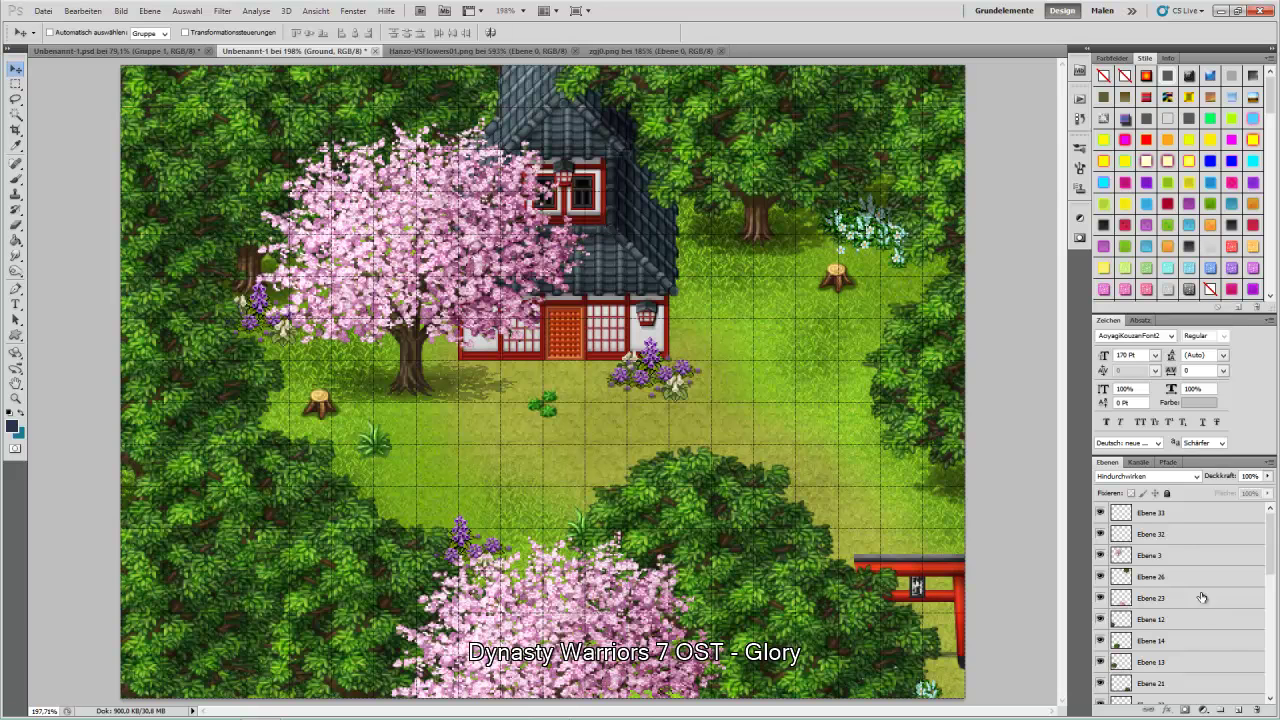
pyautogui.click(1174, 512)
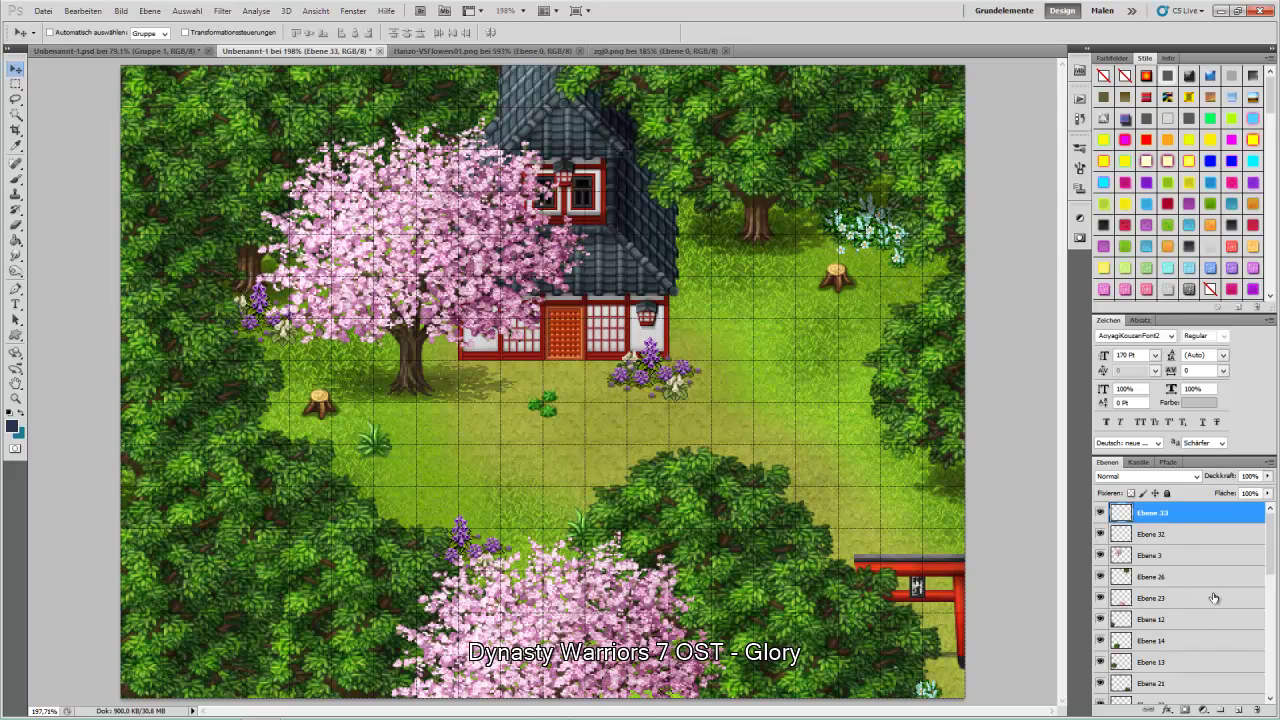
pyautogui.click(1221, 709)
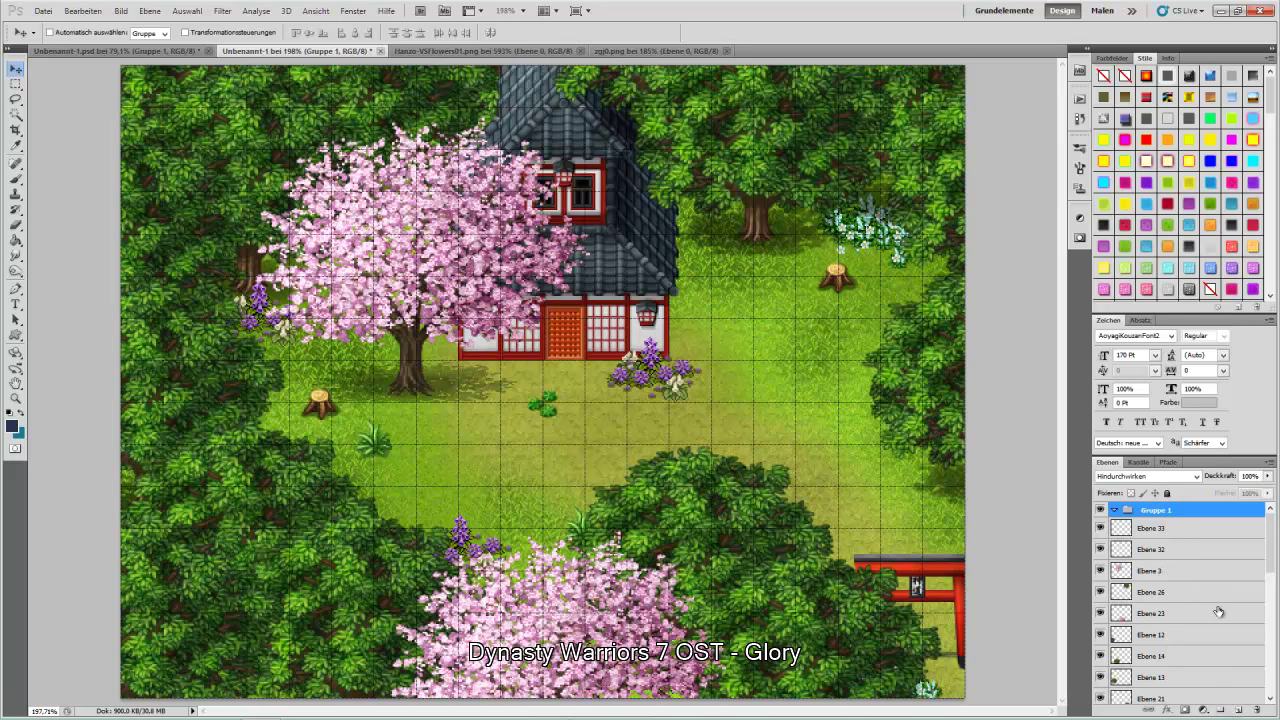
pyautogui.click(16, 179)
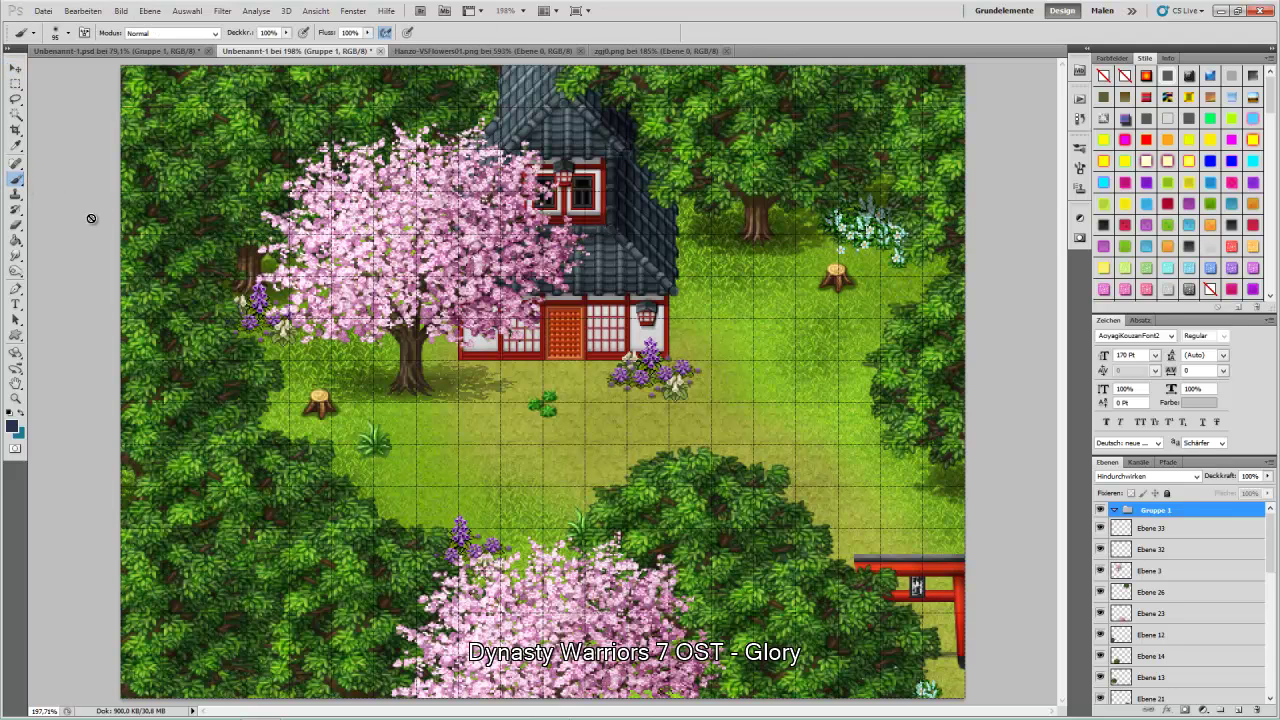
pyautogui.click(16, 68)
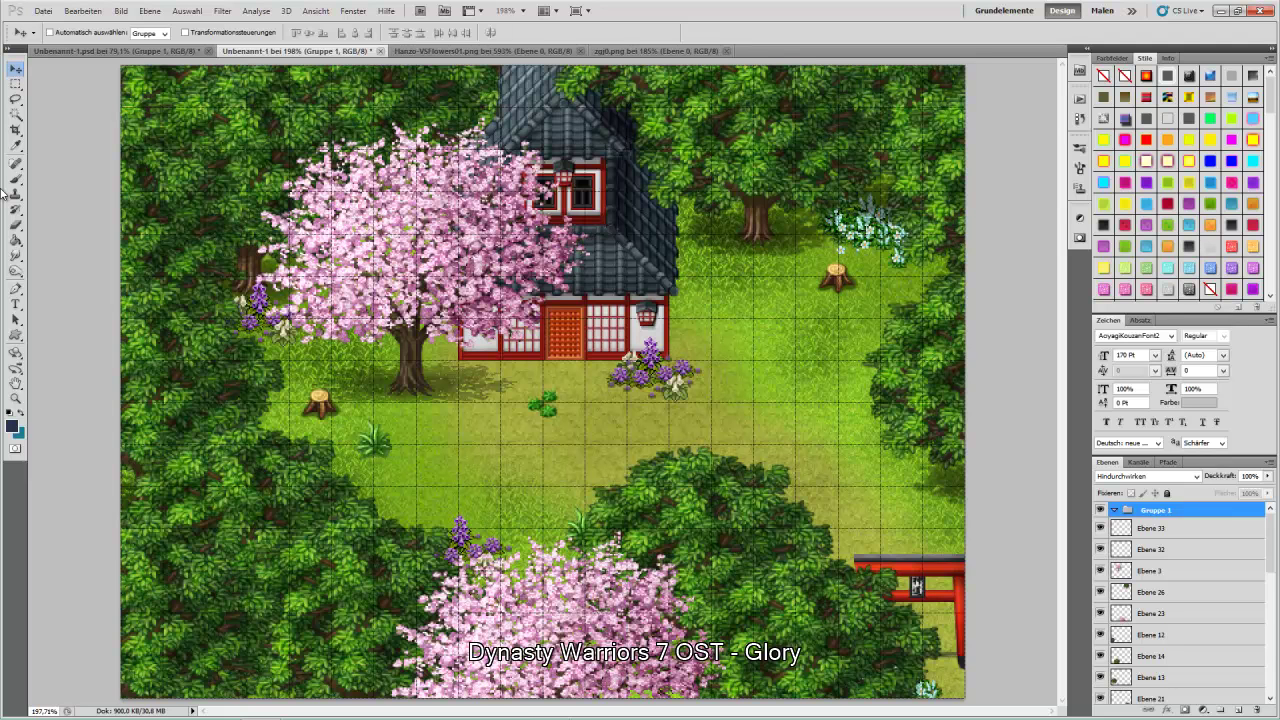
pyautogui.click(16, 177)
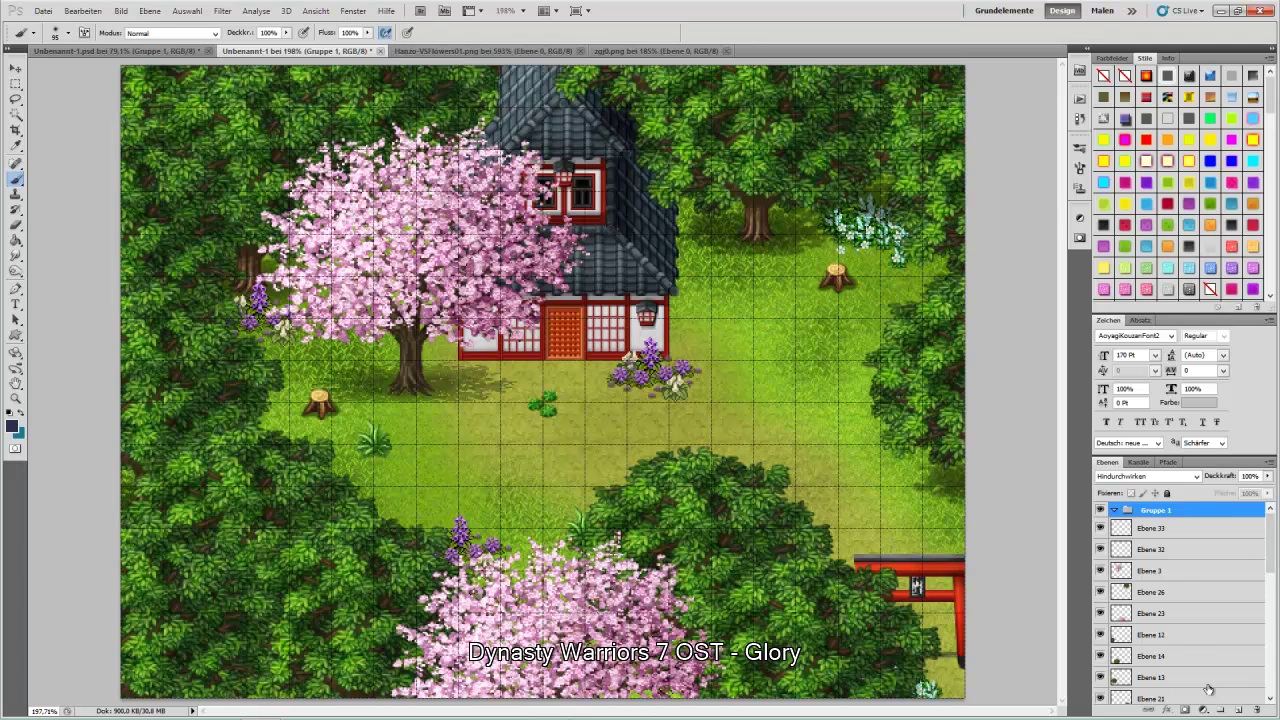
pyautogui.click(1238, 711)
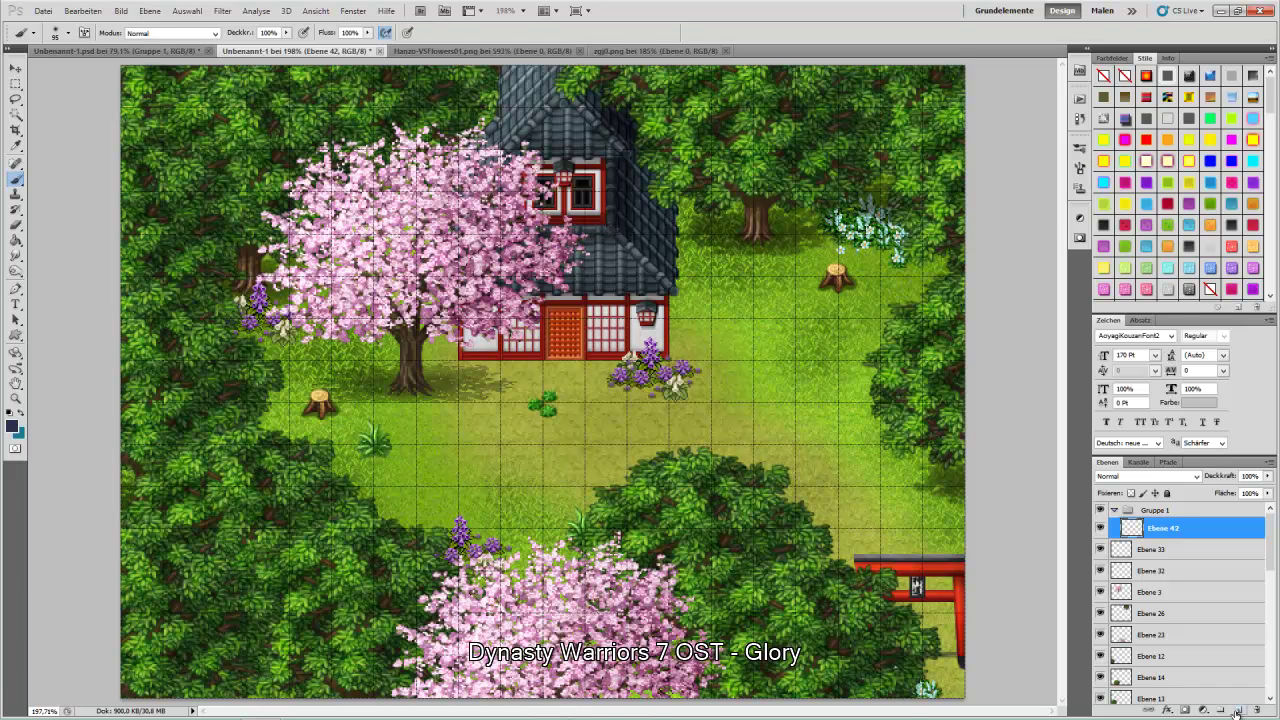
# - Fill the new layer with black in Weiches Licht (Soft Light) blend mode and return to the Brush tool
pyautogui.click(9, 414)
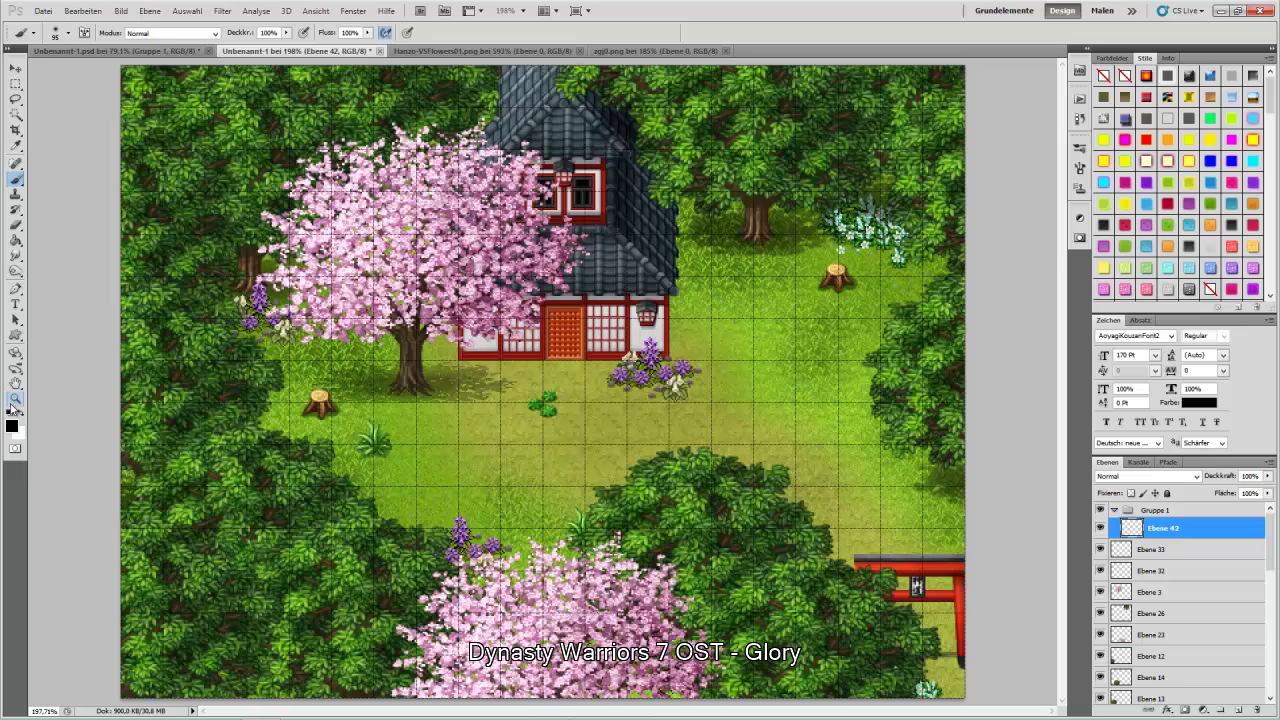
pyautogui.click(15, 240)
pyautogui.click(394, 384)
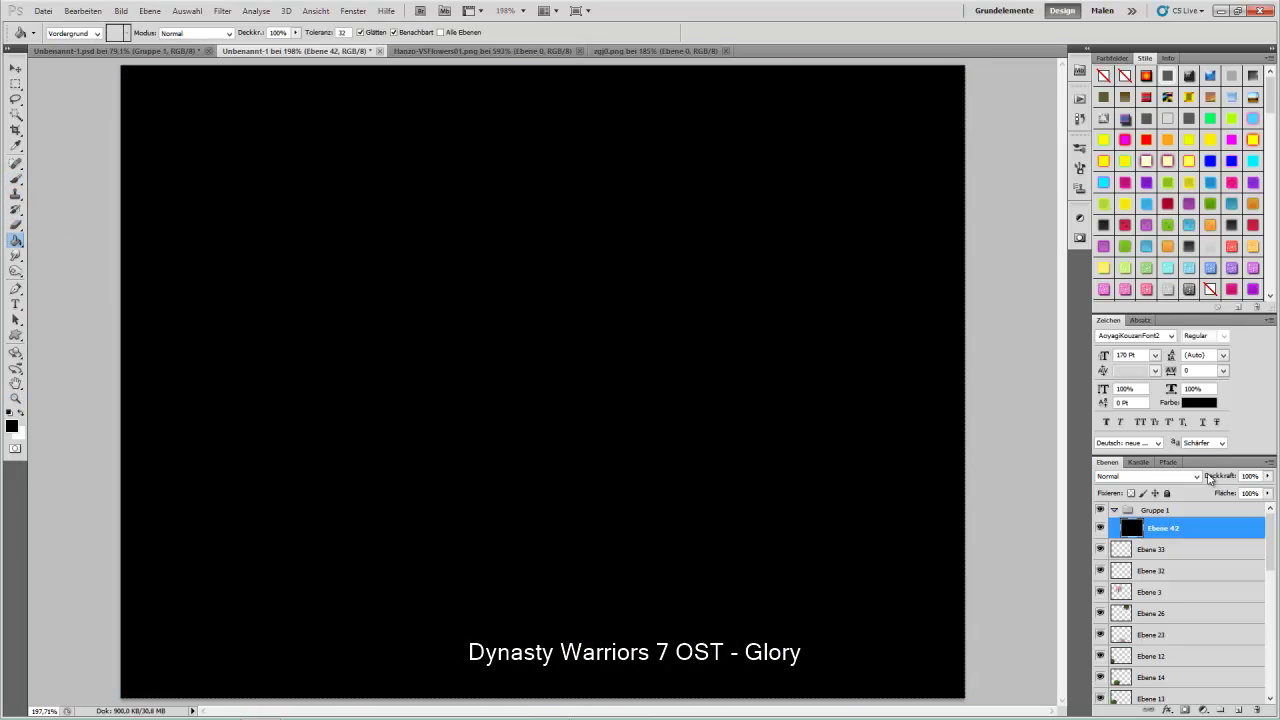
pyautogui.click(1150, 476)
pyautogui.click(1115, 312)
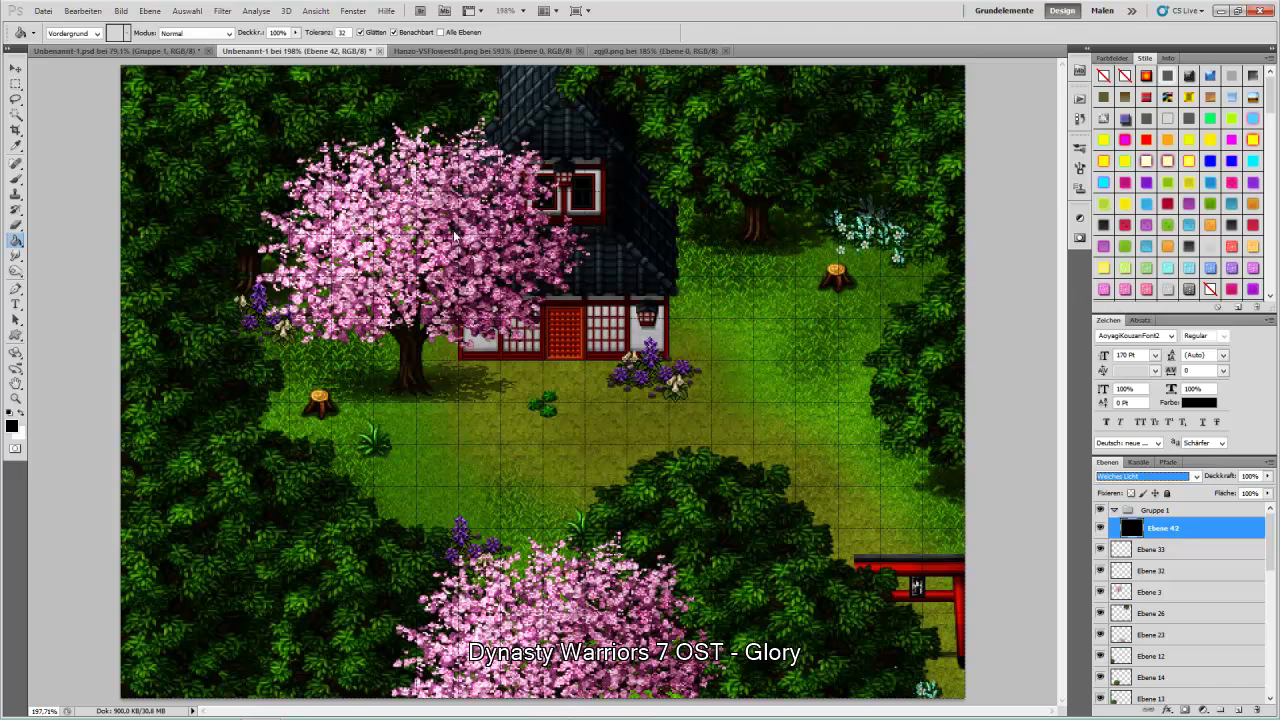
pyautogui.click(15, 178)
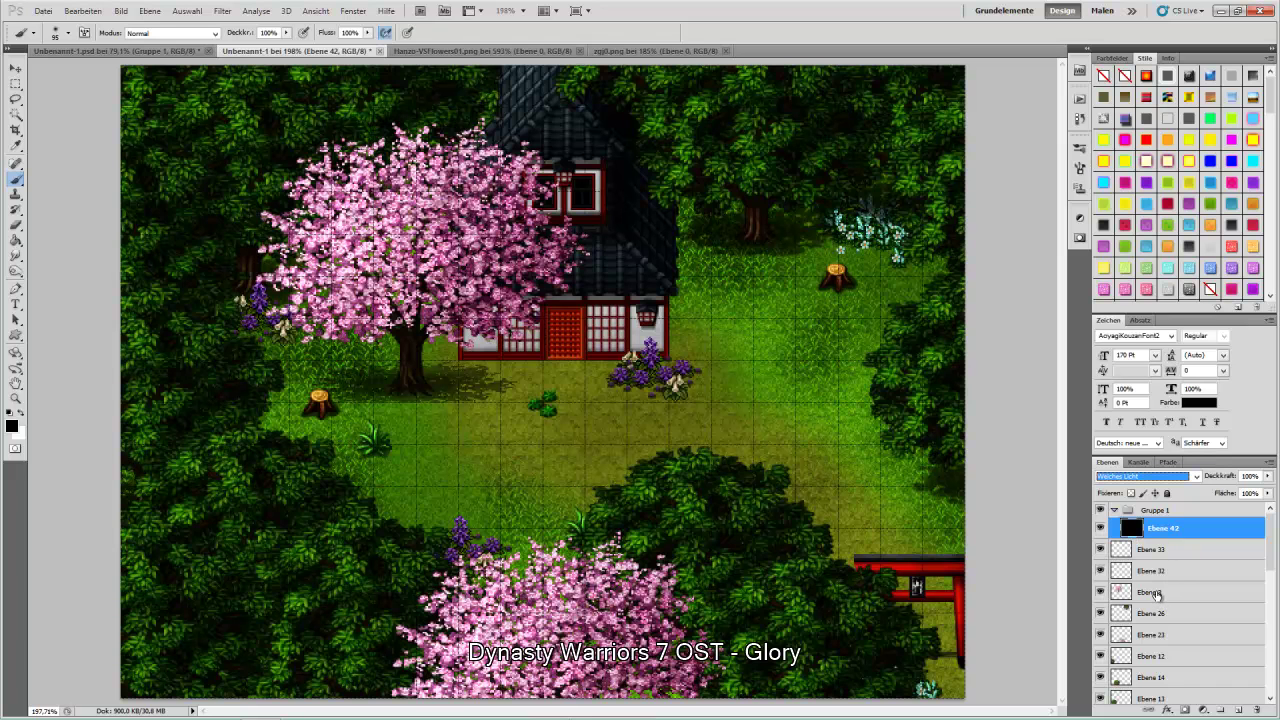
pyautogui.click(1148, 551)
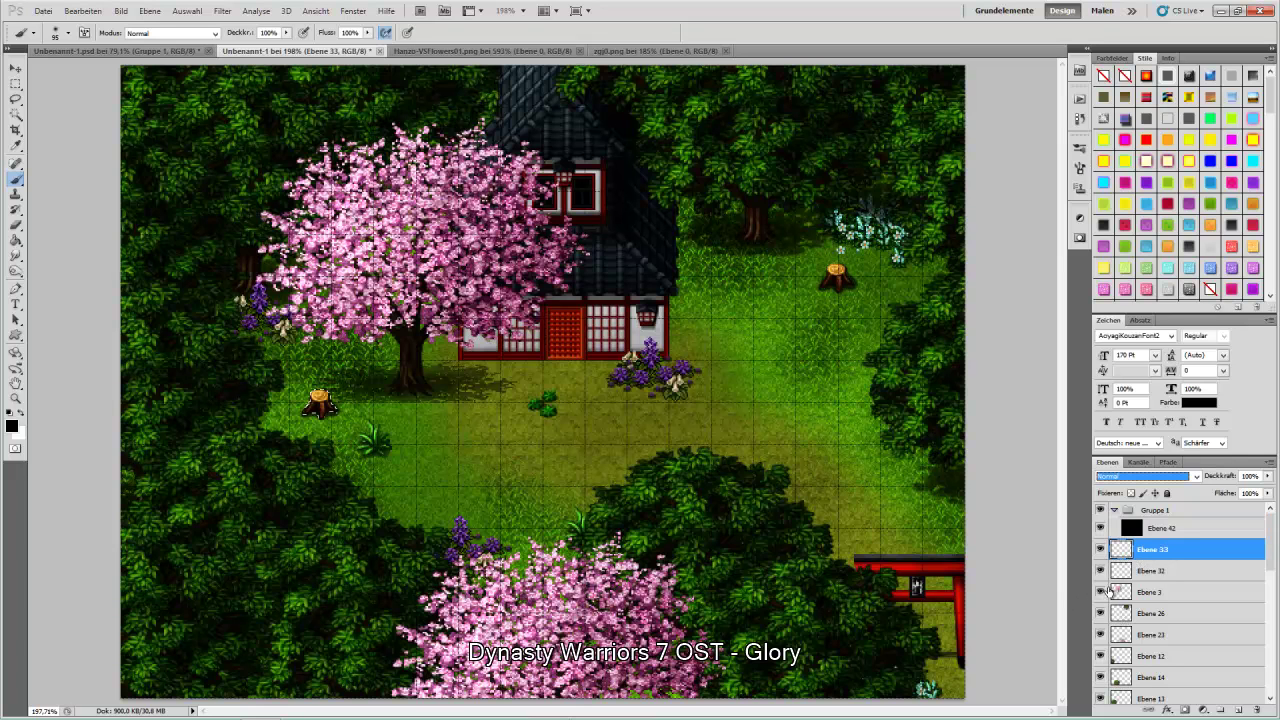
pyautogui.keyDown('ctrl'); pyautogui.click(1121, 592); pyautogui.keyUp('ctrl')
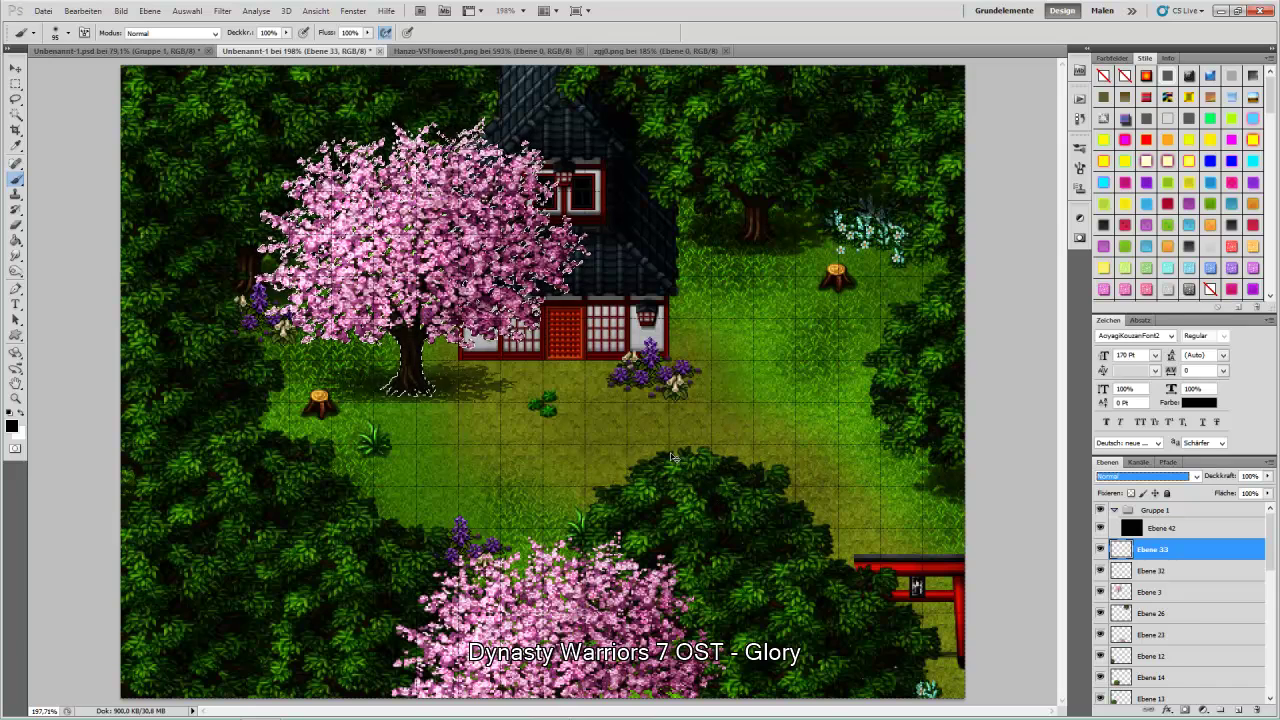
pyautogui.hotkey('ctrl', 'd')
pyautogui.click(1158, 528)
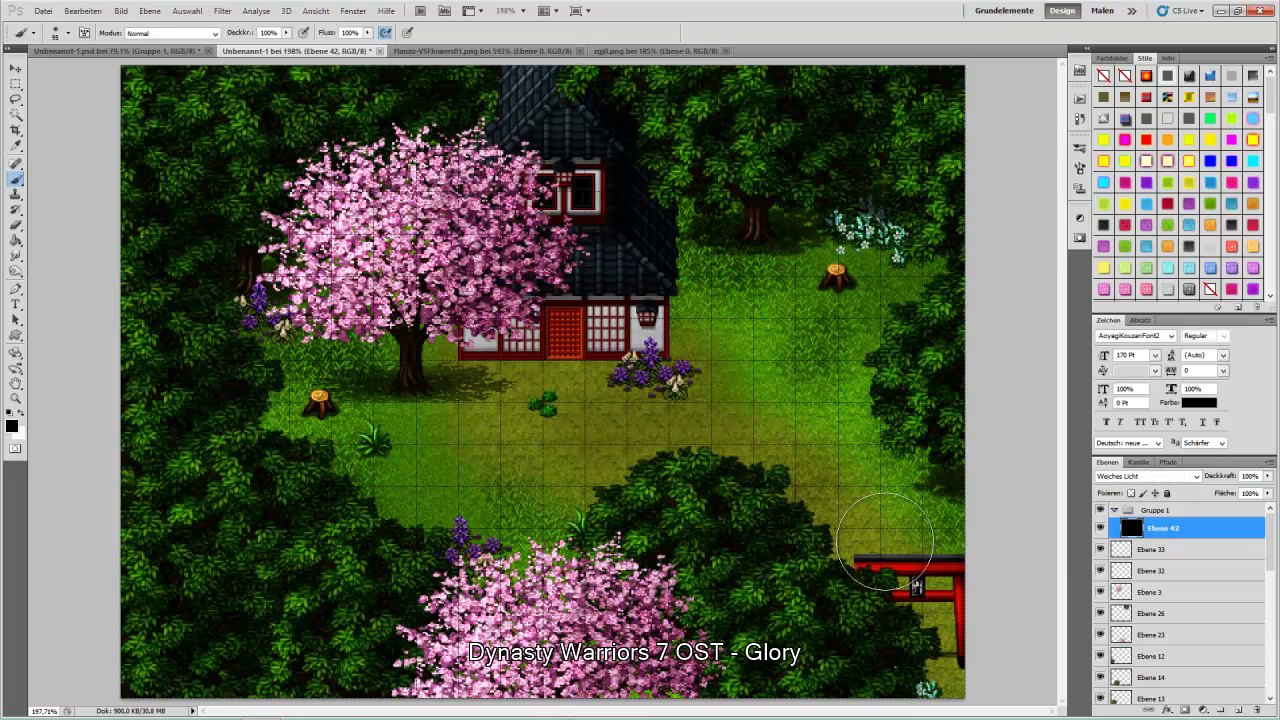
# - Try painting a white light band on Ebene 42 across the clearing to the torii gate, and paint it over with black
pyautogui.click(20, 412)
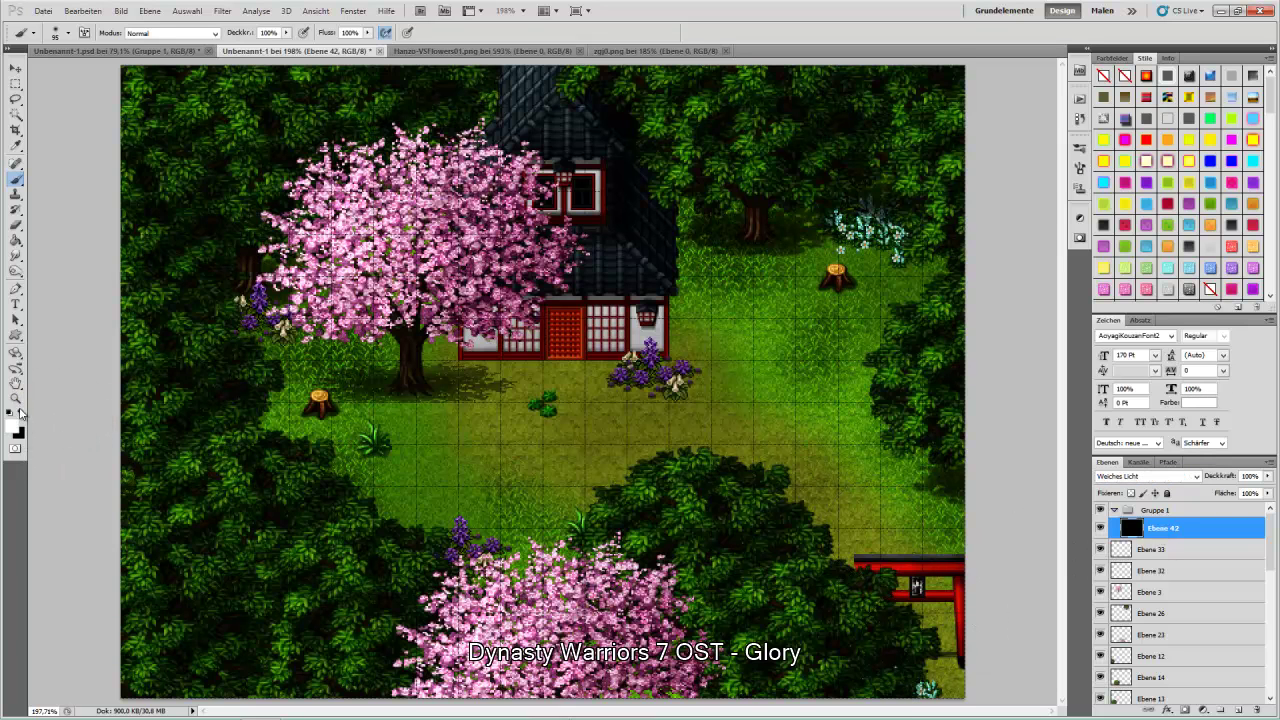
pyautogui.moveTo(262, 365)
pyautogui.mouseDown()
pyautogui.moveTo(293, 372)
pyautogui.moveTo(293, 414)
pyautogui.moveTo(447, 524)
pyautogui.moveTo(555, 513)
pyautogui.moveTo(599, 444)
pyautogui.moveTo(618, 438)
pyautogui.moveTo(751, 439)
pyautogui.moveTo(899, 523)
pyautogui.moveTo(850, 532)
pyautogui.moveTo(919, 551)
pyautogui.moveTo(987, 617)
pyautogui.moveTo(974, 672)
pyautogui.mouseUp()
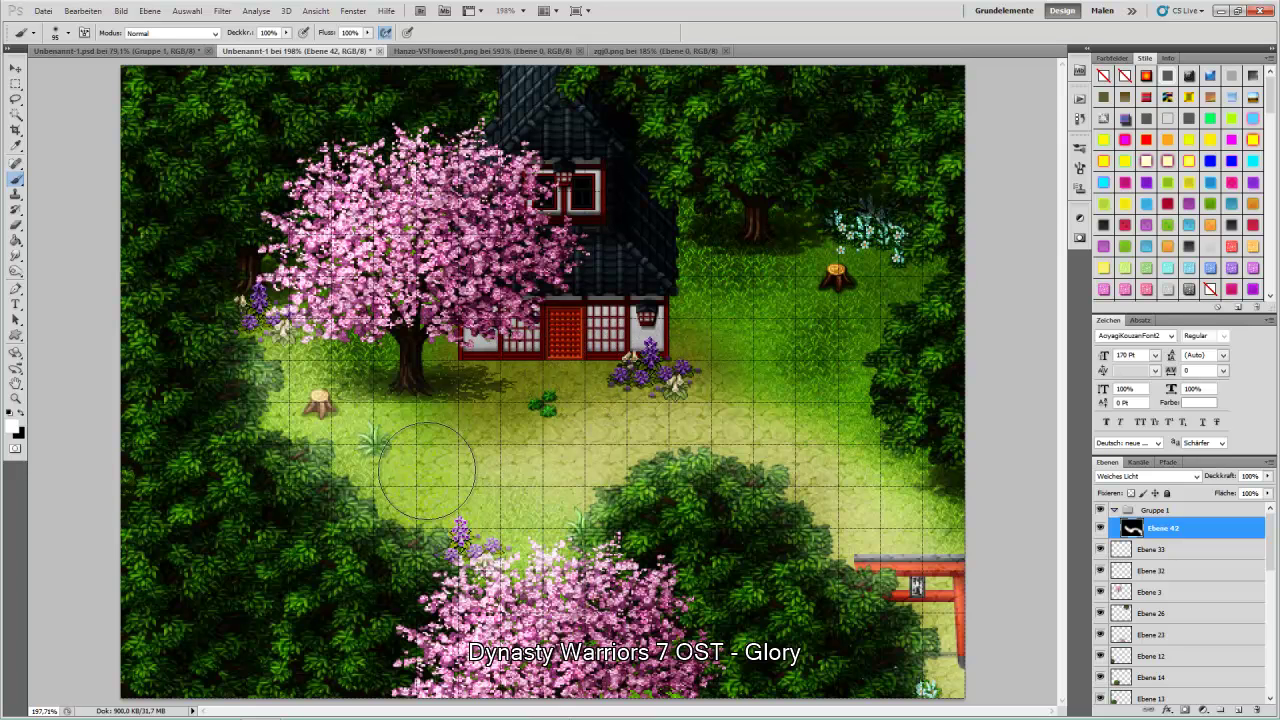
pyautogui.click(84, 11)
pyautogui.click(96, 50)
pyautogui.click(84, 11)
pyautogui.click(96, 50)
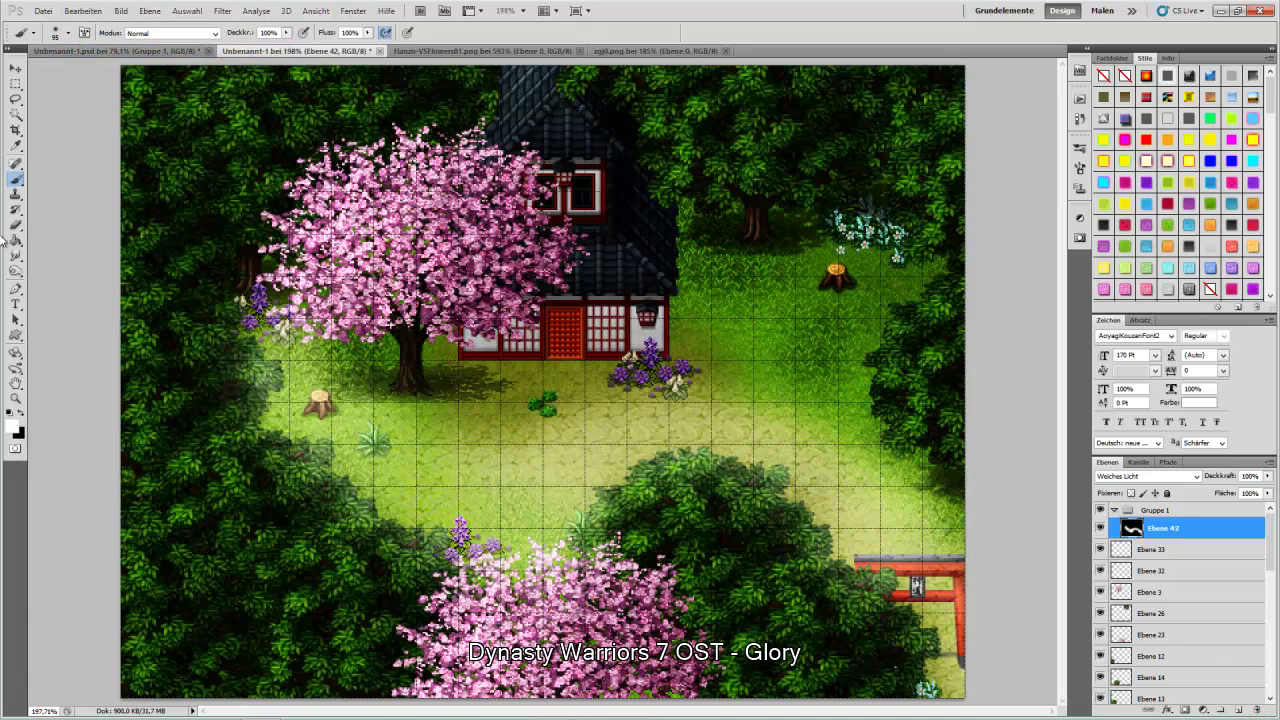
pyautogui.click(22, 412)
pyautogui.moveTo(215, 330)
pyautogui.mouseDown()
pyautogui.moveTo(810, 364)
pyautogui.moveTo(1013, 424)
pyautogui.moveTo(762, 477)
pyautogui.moveTo(1021, 514)
pyautogui.moveTo(1168, 555)
pyautogui.moveTo(880, 700)
pyautogui.mouseUp()
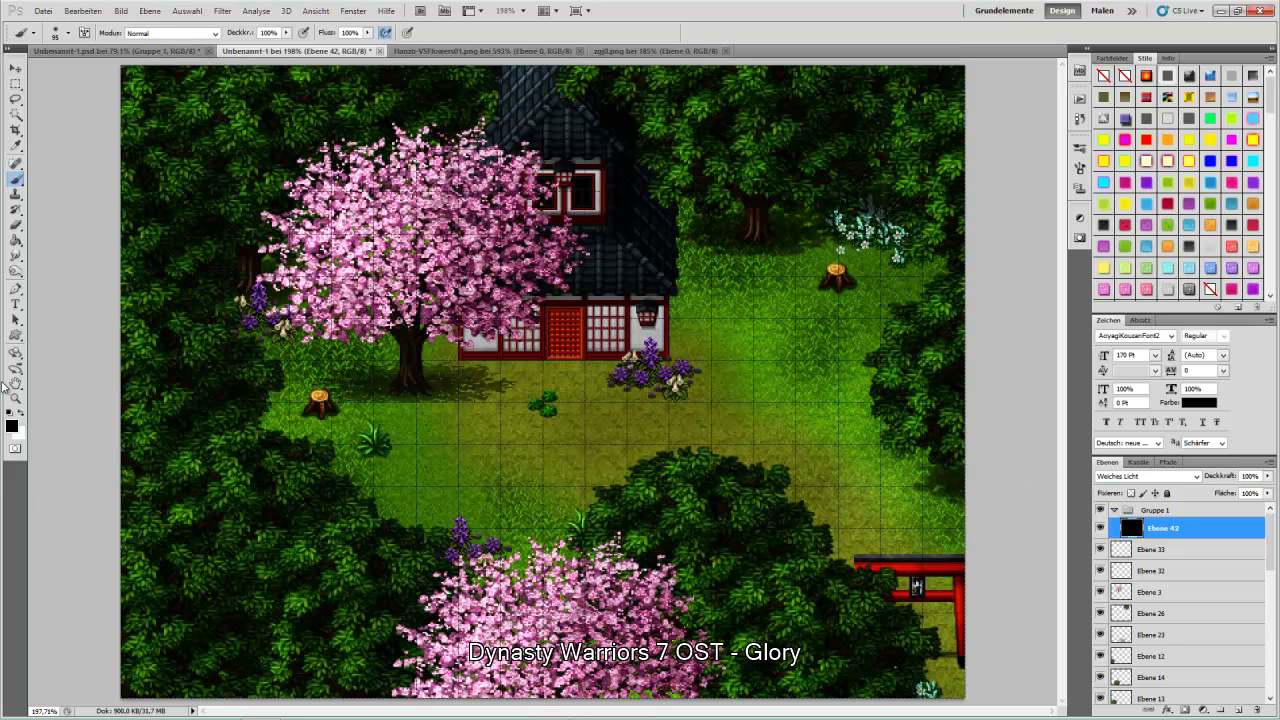
# - Paint white light on Ebene 42 over the right-hand meadow and over the upper cherry tree and the stump beside it
pyautogui.click(23, 413)
pyautogui.moveTo(703, 214)
pyautogui.mouseDown()
pyautogui.moveTo(760, 262)
pyautogui.moveTo(846, 231)
pyautogui.moveTo(887, 233)
pyautogui.moveTo(824, 324)
pyautogui.moveTo(818, 397)
pyautogui.moveTo(872, 436)
pyautogui.moveTo(905, 512)
pyautogui.mouseUp()
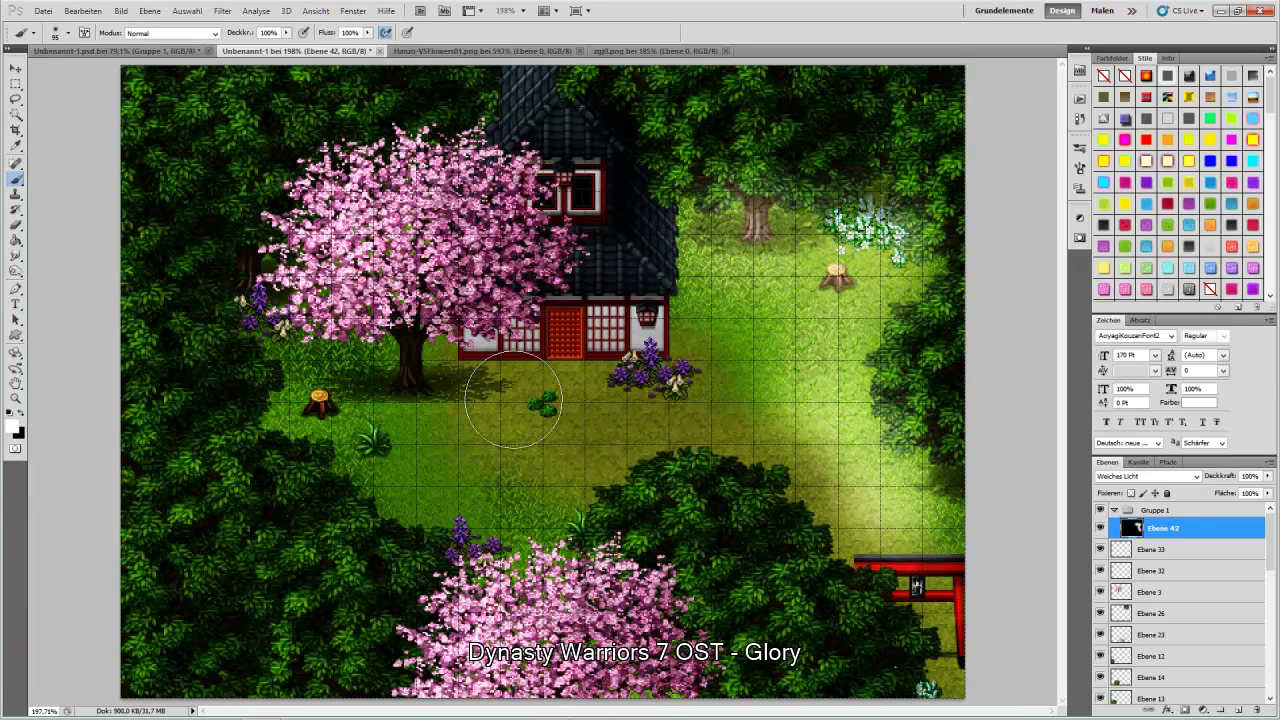
pyautogui.moveTo(436, 340)
pyautogui.mouseDown()
pyautogui.moveTo(382, 232)
pyautogui.moveTo(435, 200)
pyautogui.moveTo(435, 345)
pyautogui.moveTo(350, 292)
pyautogui.moveTo(345, 320)
pyautogui.moveTo(360, 332)
pyautogui.moveTo(318, 355)
pyautogui.moveTo(383, 373)
pyautogui.moveTo(300, 370)
pyautogui.mouseUp()
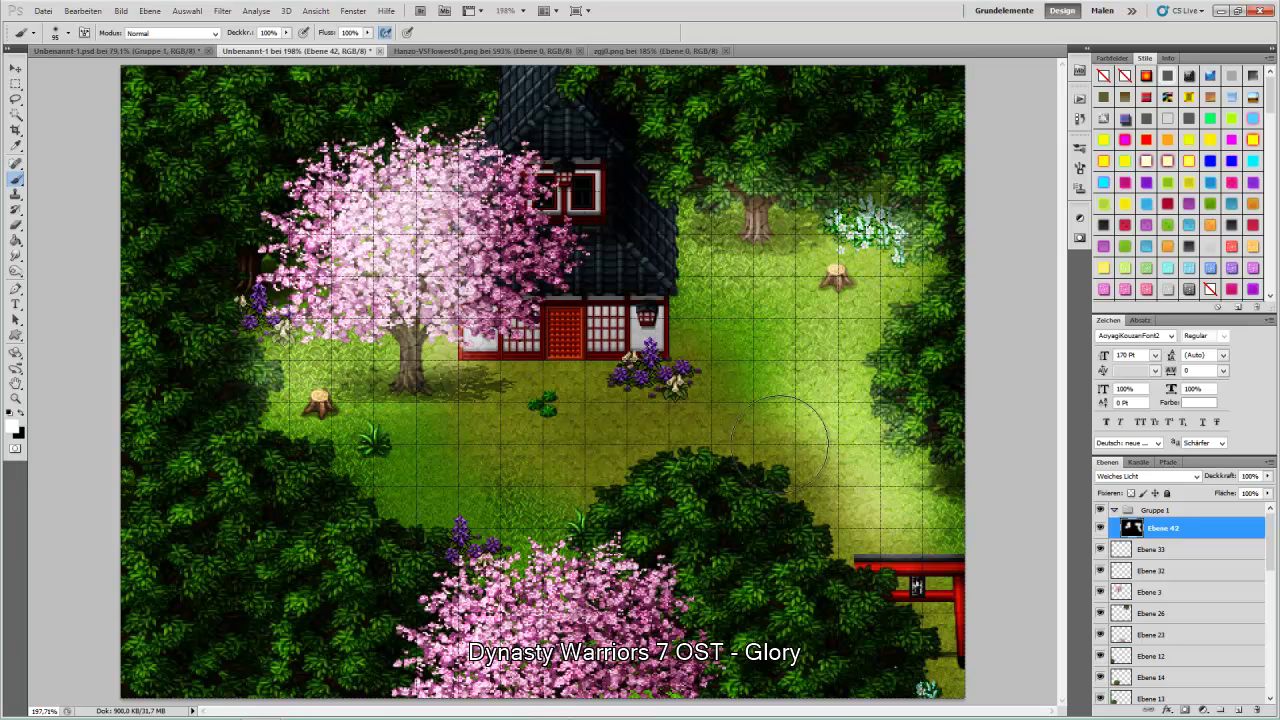
# - Paint white light on Ebene 42 over the left meadow and nearby treetops, and clear the lighting within the upper cherry tree's outline
pyautogui.moveTo(470, 362)
pyautogui.mouseDown()
pyautogui.moveTo(415, 409)
pyautogui.moveTo(340, 431)
pyautogui.moveTo(352, 443)
pyautogui.moveTo(270, 420)
pyautogui.mouseUp()
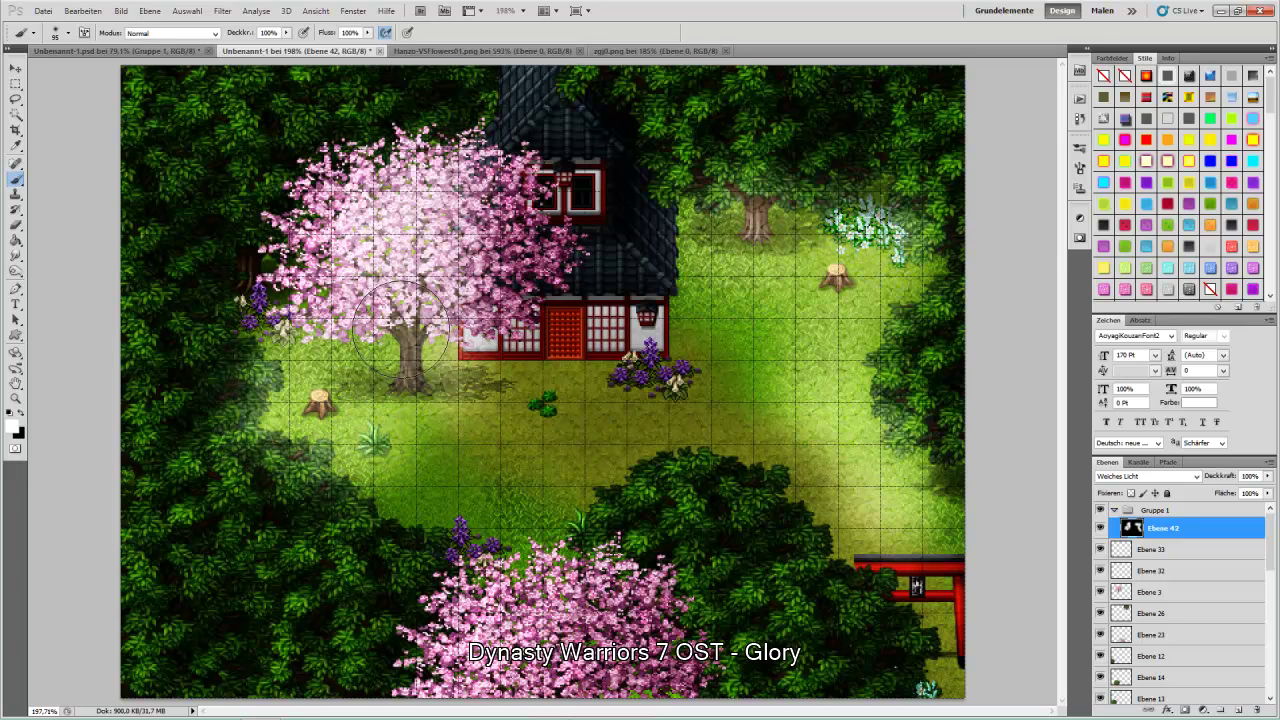
pyautogui.moveTo(470, 110)
pyautogui.mouseDown()
pyautogui.moveTo(291, 211)
pyautogui.moveTo(187, 333)
pyautogui.moveTo(240, 351)
pyautogui.moveTo(210, 392)
pyautogui.mouseUp()
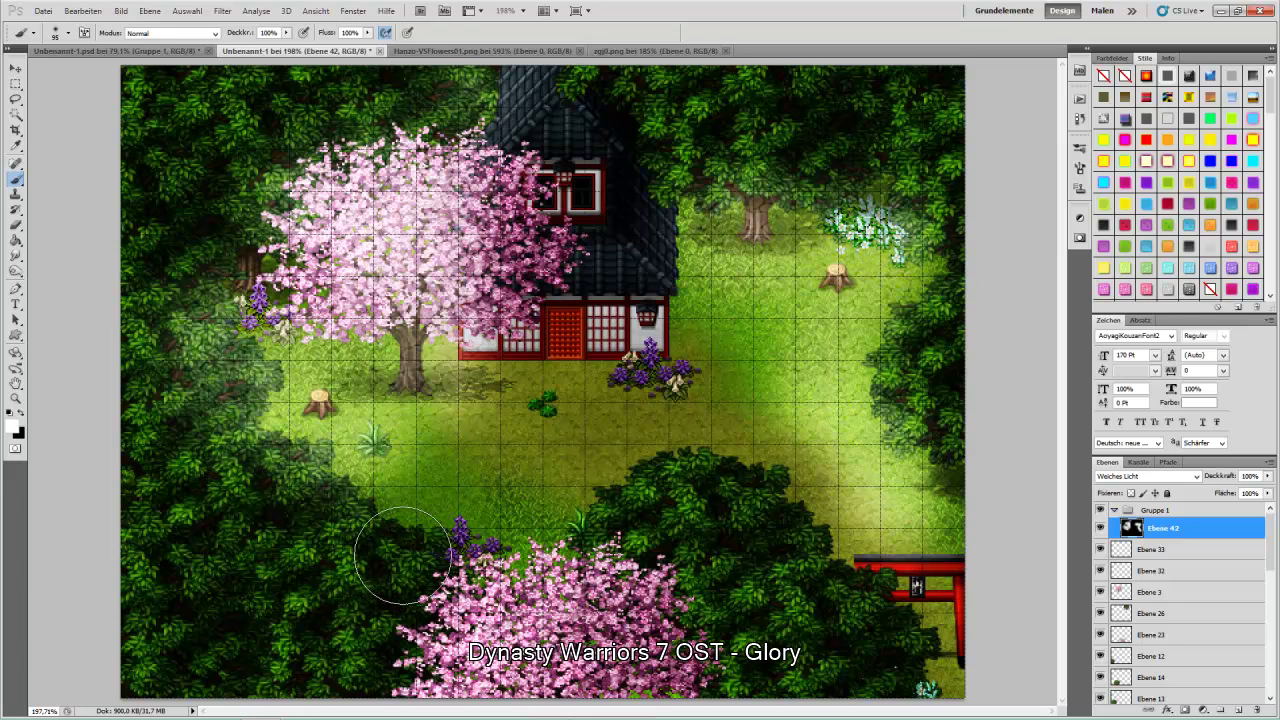
pyautogui.keyDown('ctrl'); pyautogui.click(1119, 595); pyautogui.keyUp('ctrl')
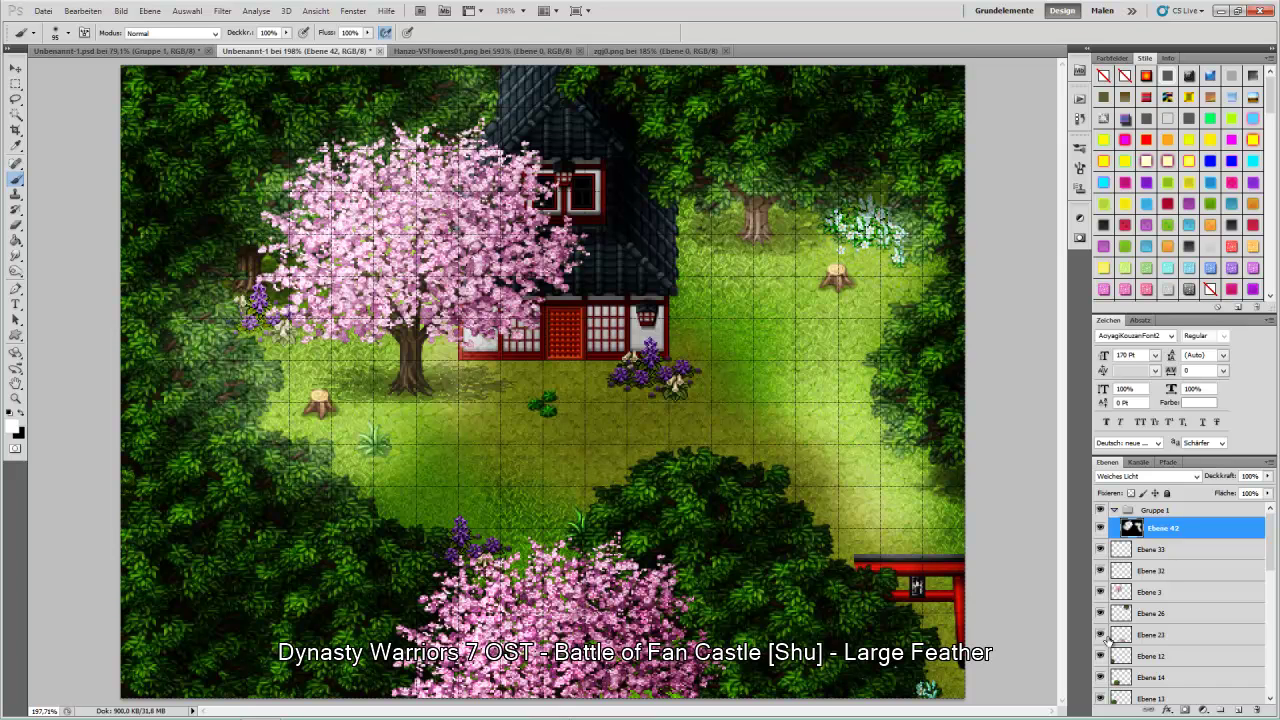
# - Load the outline of Ebene 15, the tree at the map's left edge, as a selection and undo the tree's deletion
pyautogui.click(15, 68)
pyautogui.rightClick(156, 410)
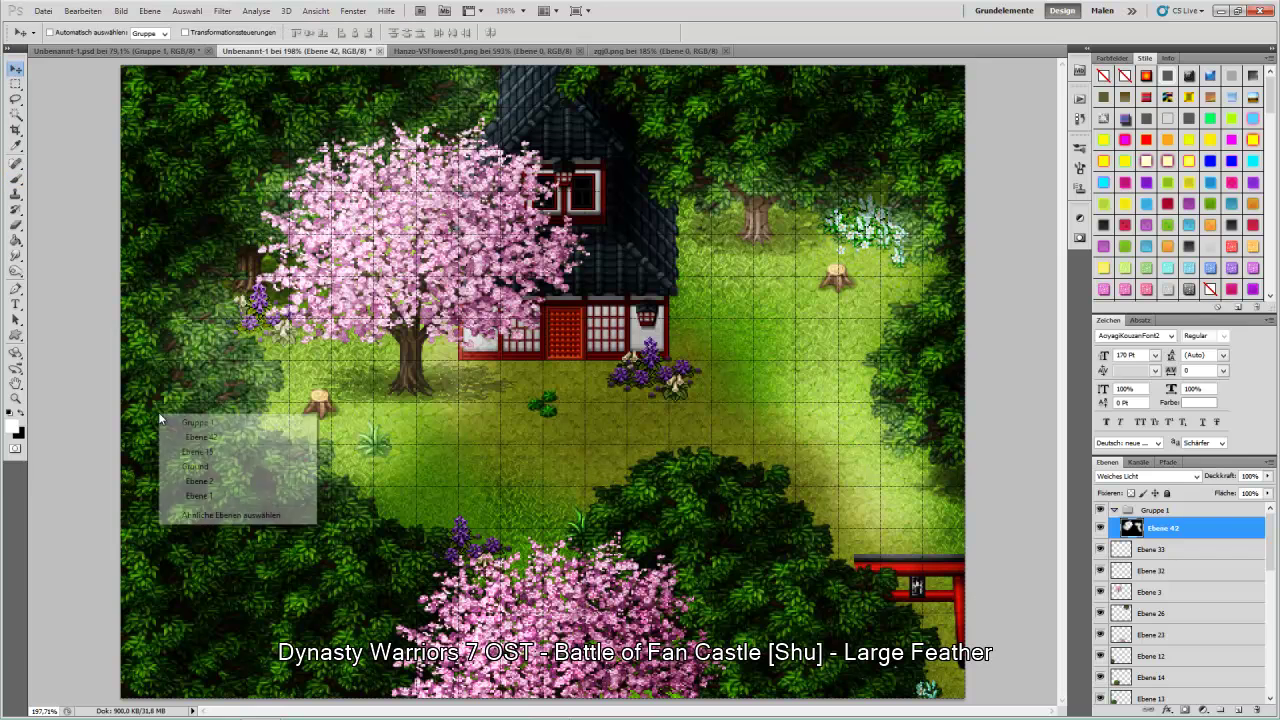
pyautogui.click(198, 454)
pyautogui.keyDown('ctrl'); pyautogui.click(1122, 694); pyautogui.keyUp('ctrl')
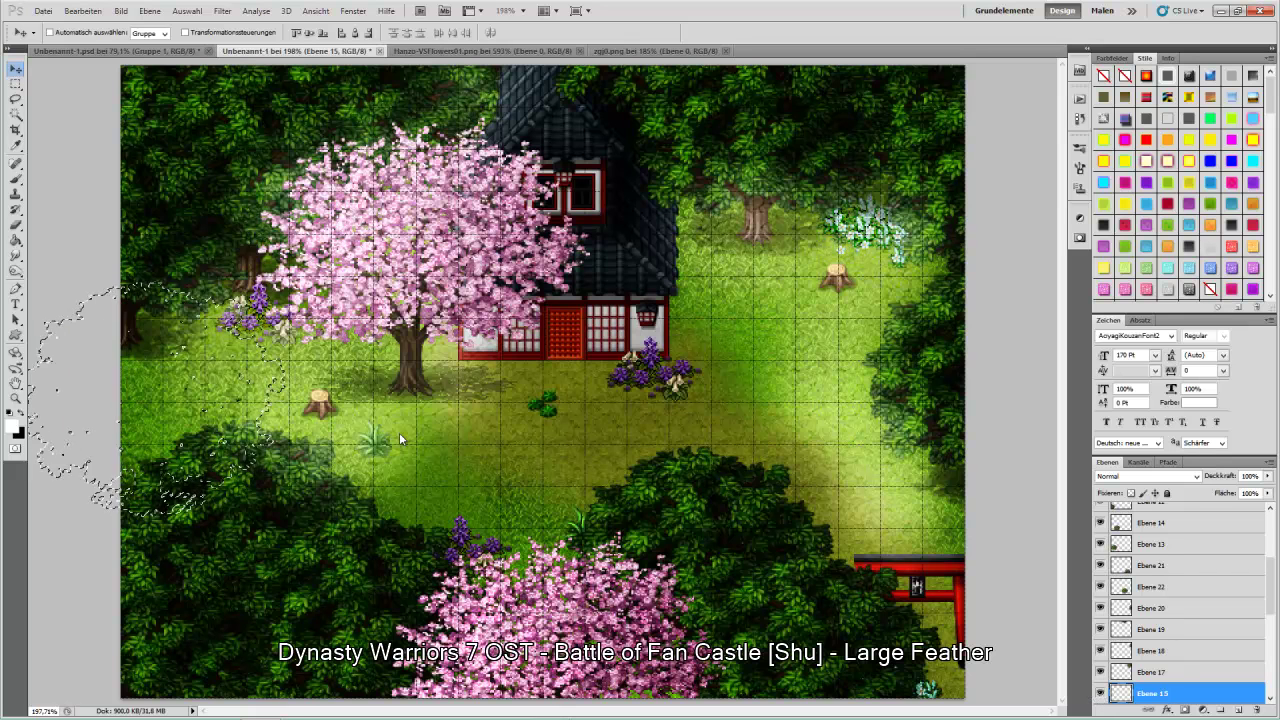
pyautogui.click(83, 10)
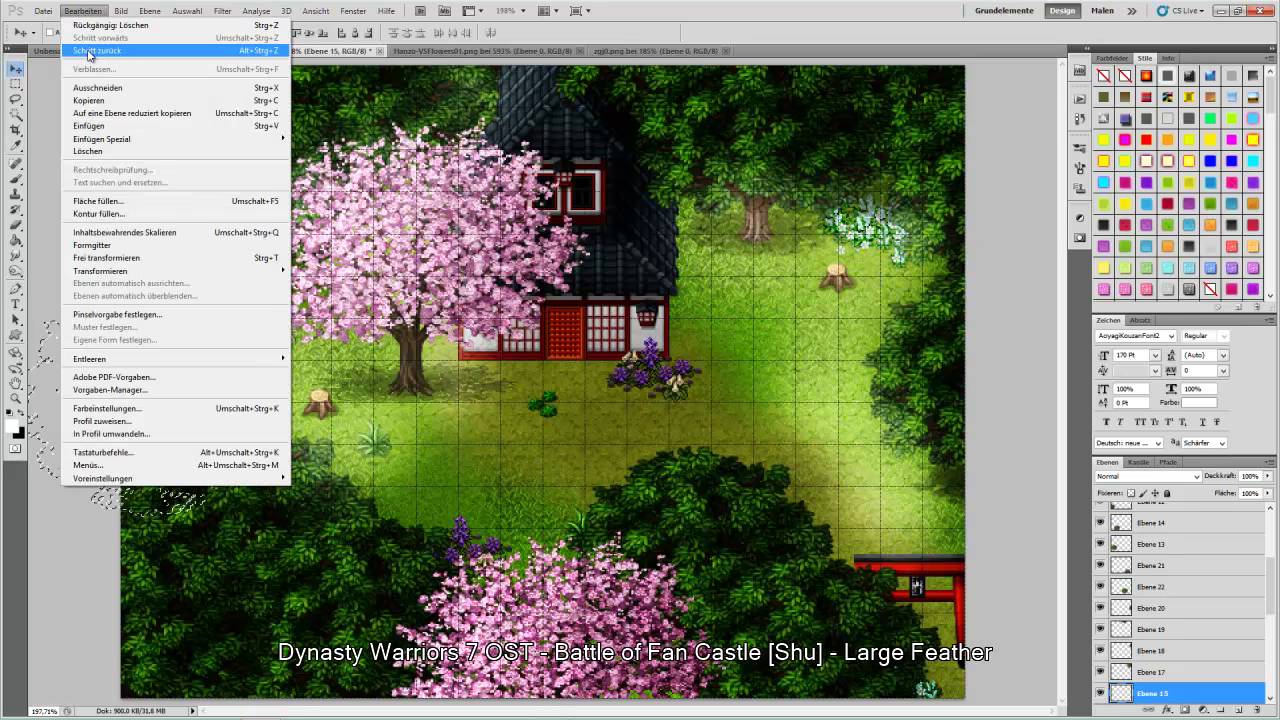
pyautogui.click(92, 50)
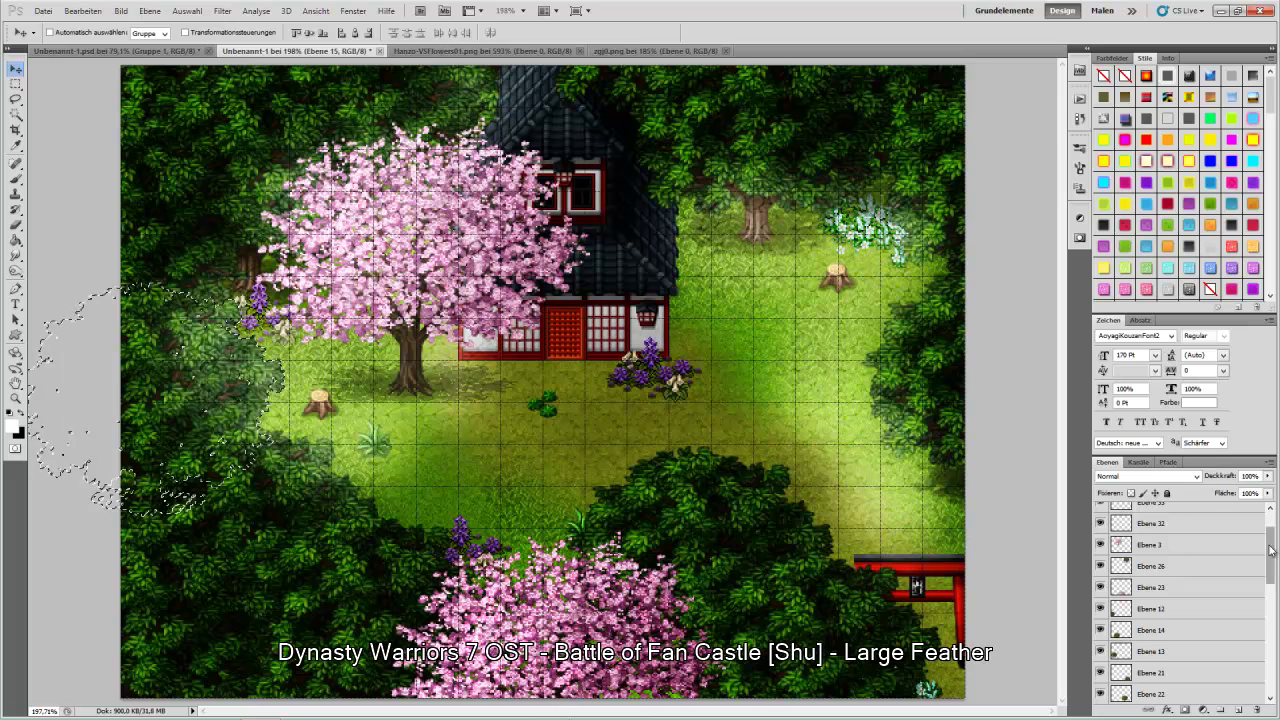
# - Paint black on Ebene 42 inside the selected left-edge tree, deselect, and paint black over the upper cherry tree
pyautogui.scroll(1, 1270, 556)
pyautogui.click(1172, 527)
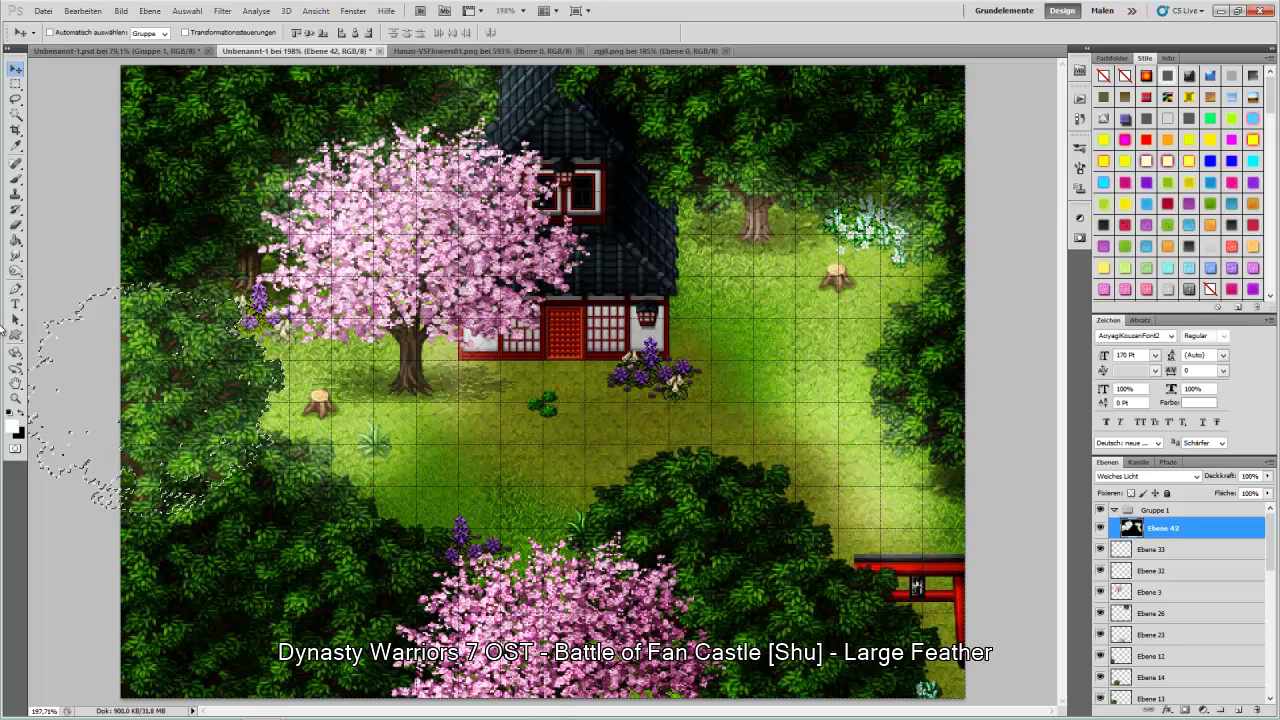
pyautogui.click(20, 413)
pyautogui.click(16, 178)
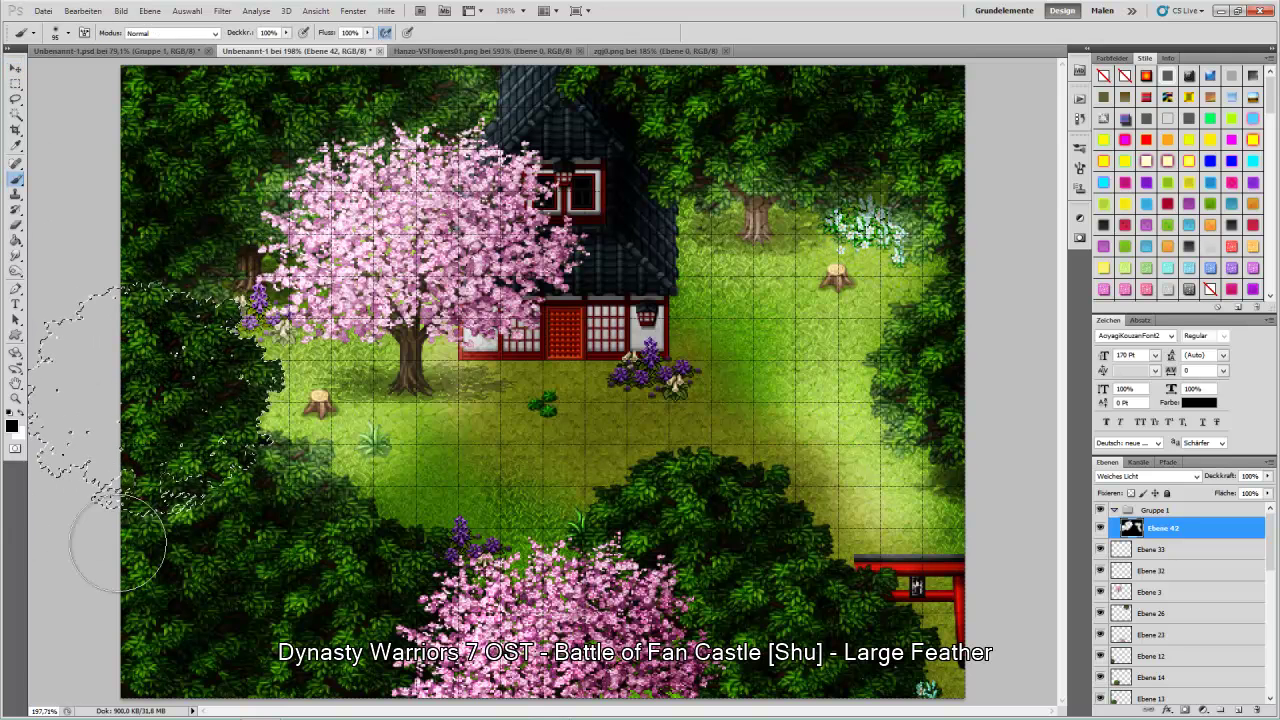
pyautogui.hotkey('ctrl', 'd')
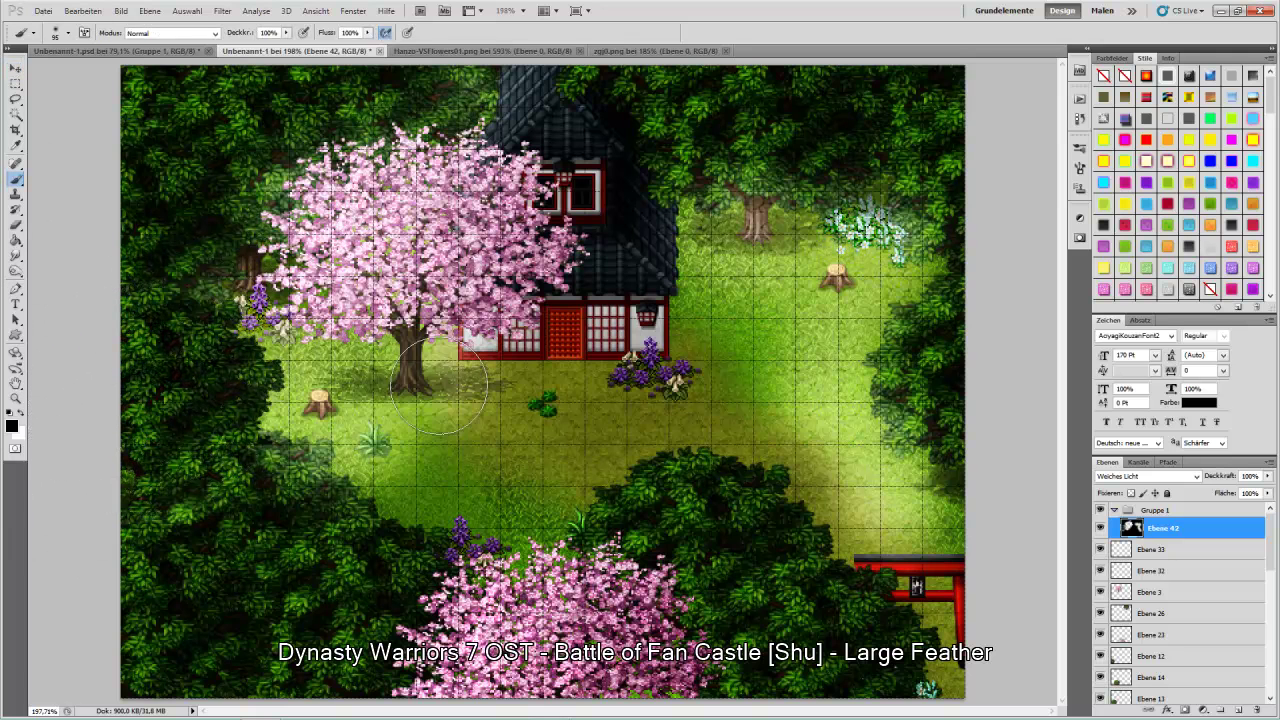
pyautogui.moveTo(430, 150)
pyautogui.mouseDown()
pyautogui.moveTo(520, 200)
pyautogui.moveTo(300, 300)
pyautogui.moveTo(511, 423)
pyautogui.moveTo(540, 200)
pyautogui.moveTo(300, 170)
pyautogui.moveTo(500, 140)
pyautogui.moveTo(378, 163)
pyautogui.mouseUp()
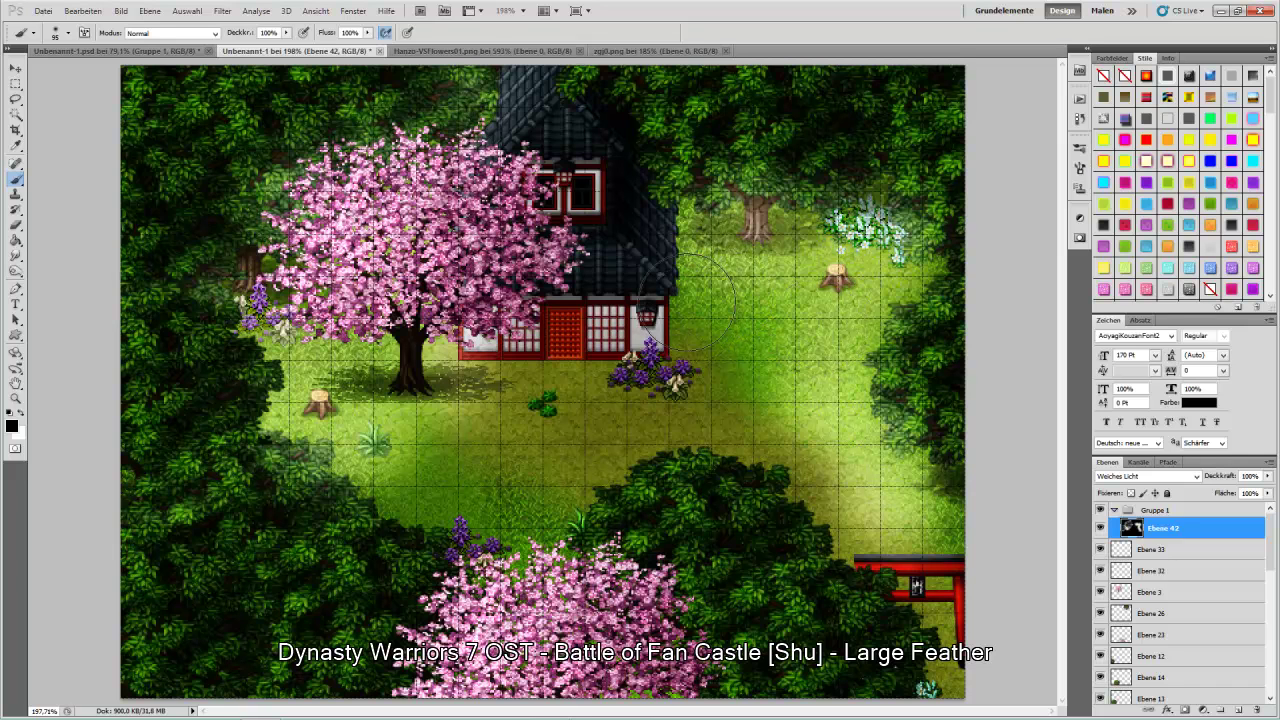
# - Reapply the last filter to the lighting on Ebene 42 and hide that layer
pyautogui.click(15, 68)
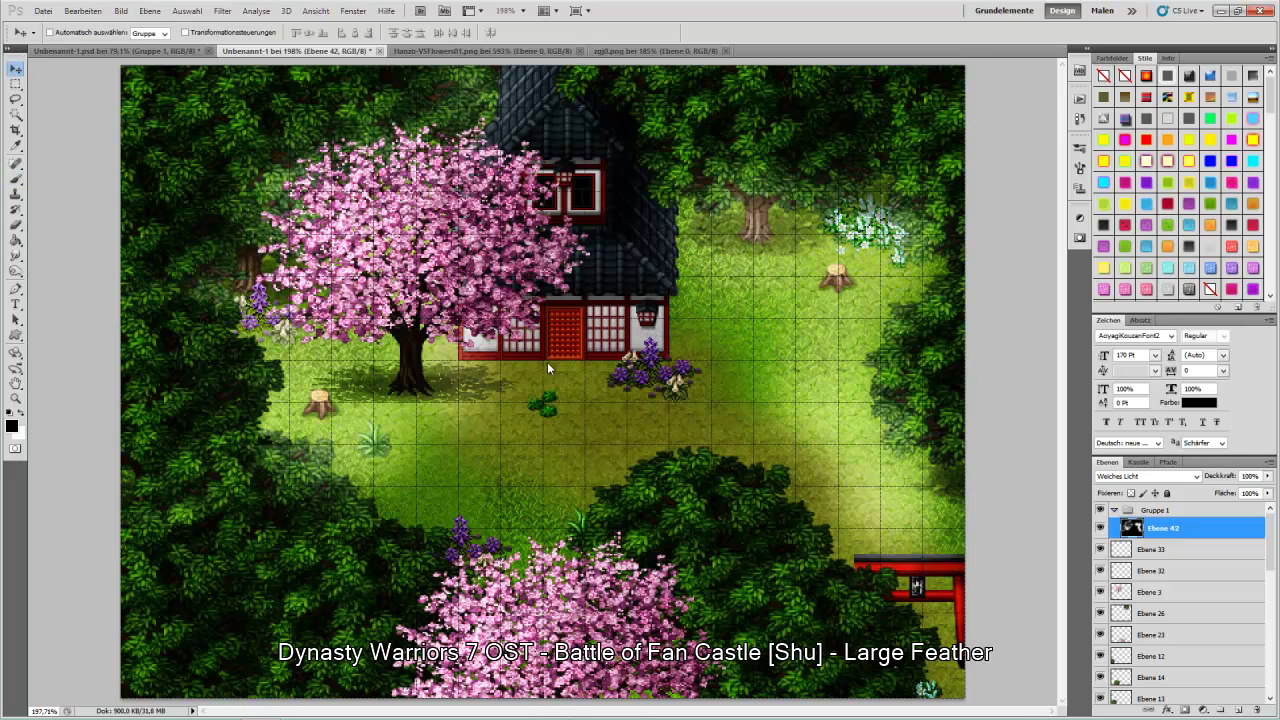
pyautogui.click(221, 10)
pyautogui.click(228, 25)
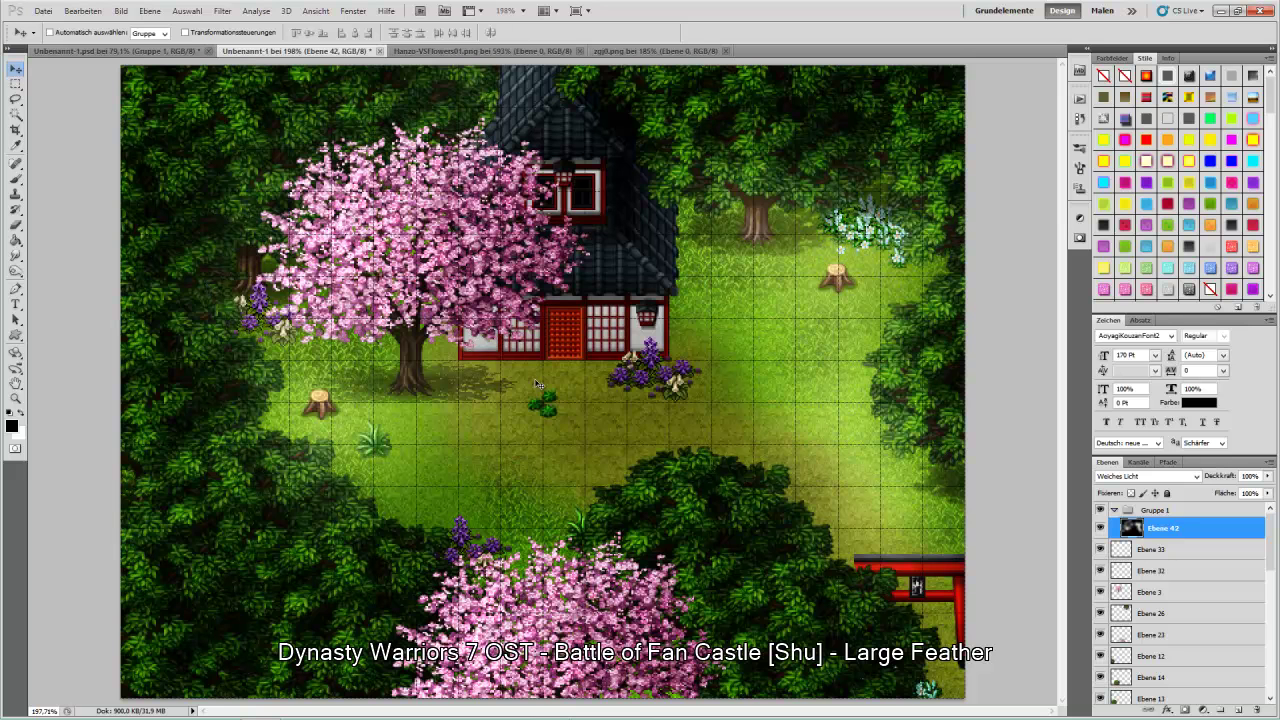
pyautogui.click(1100, 527)
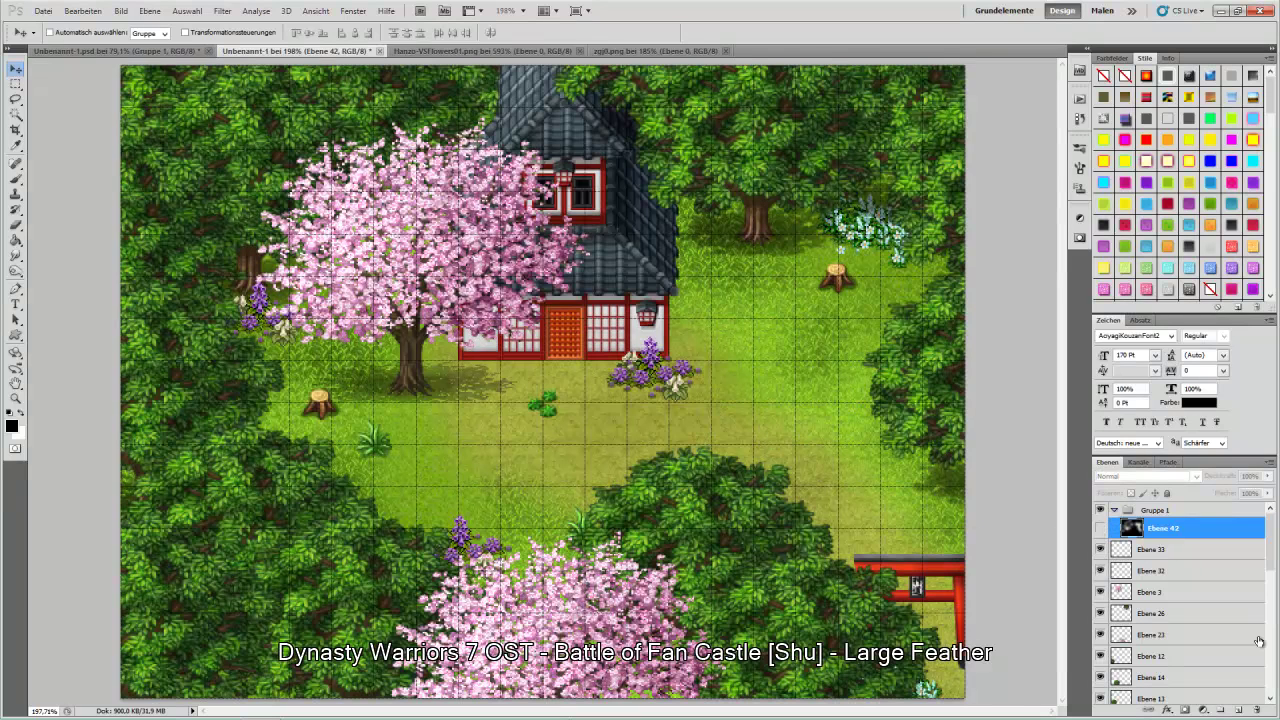
# - Create a new layer above Ebene 42, fill it with black and set its blend mode to Weiches Licht (Soft Light)
pyautogui.click(1236, 708)
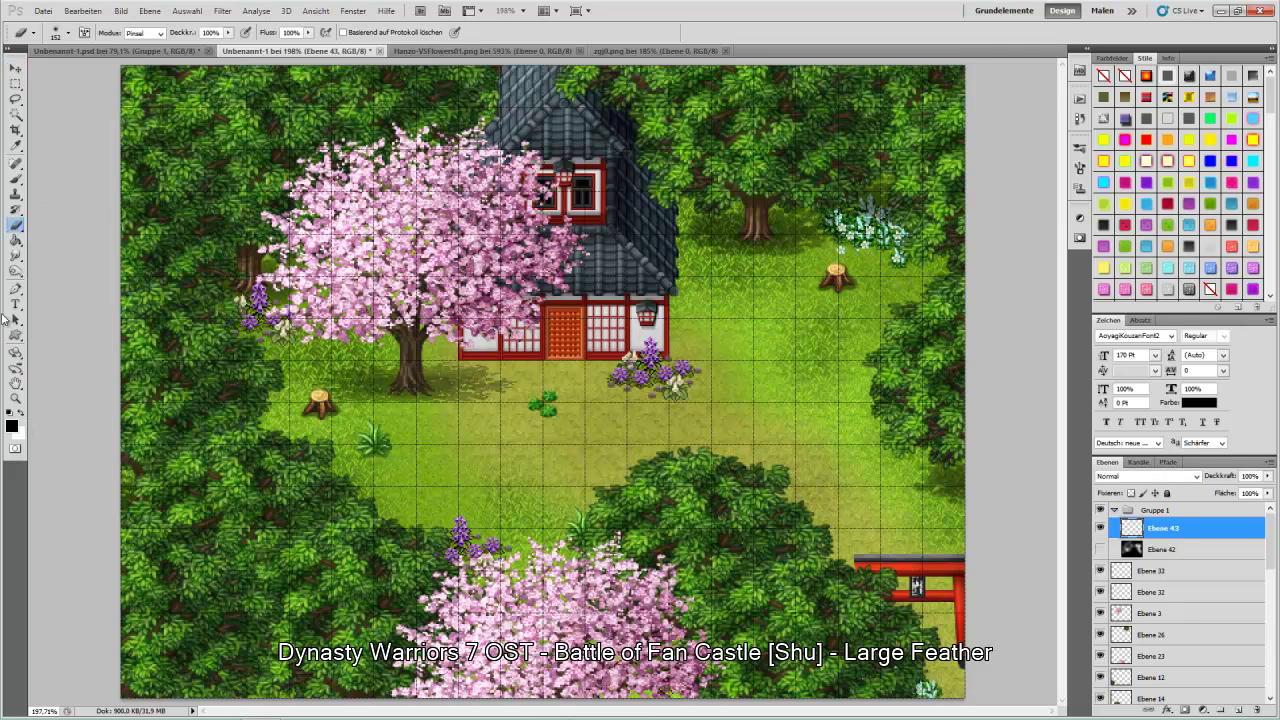
pyautogui.click(16, 240)
pyautogui.click(350, 407)
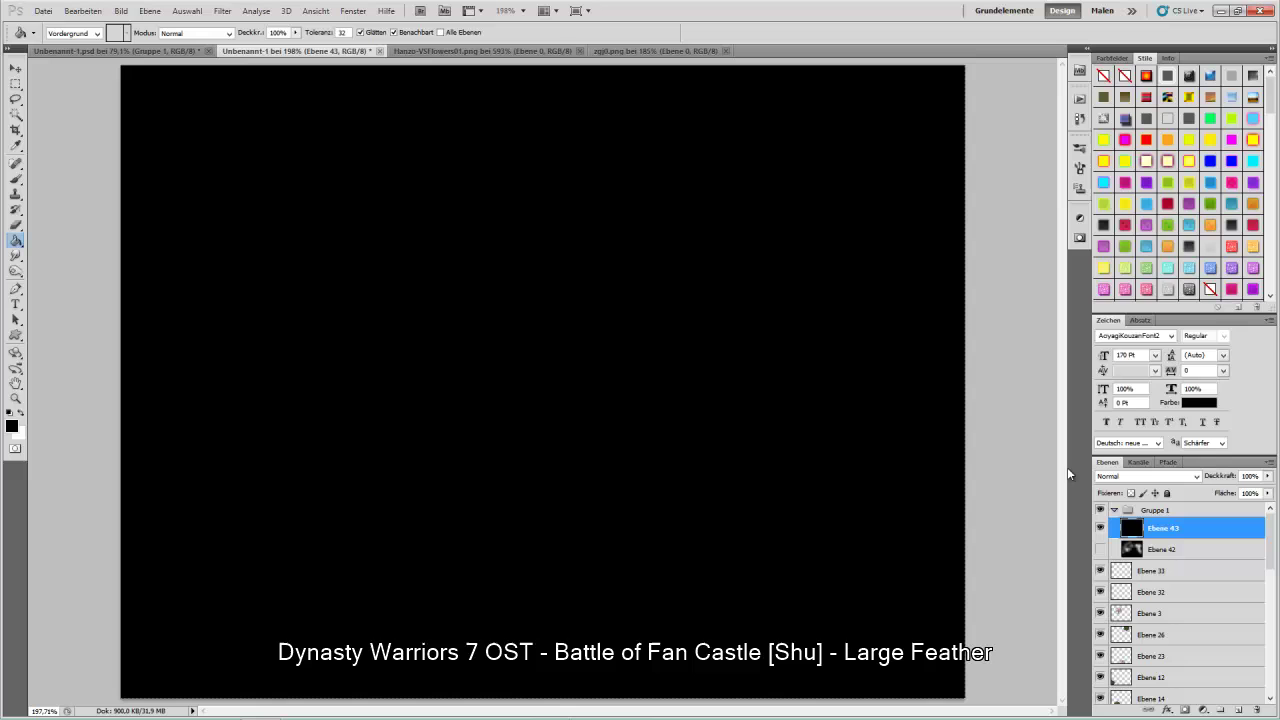
pyautogui.click(1120, 476)
pyautogui.click(1118, 304)
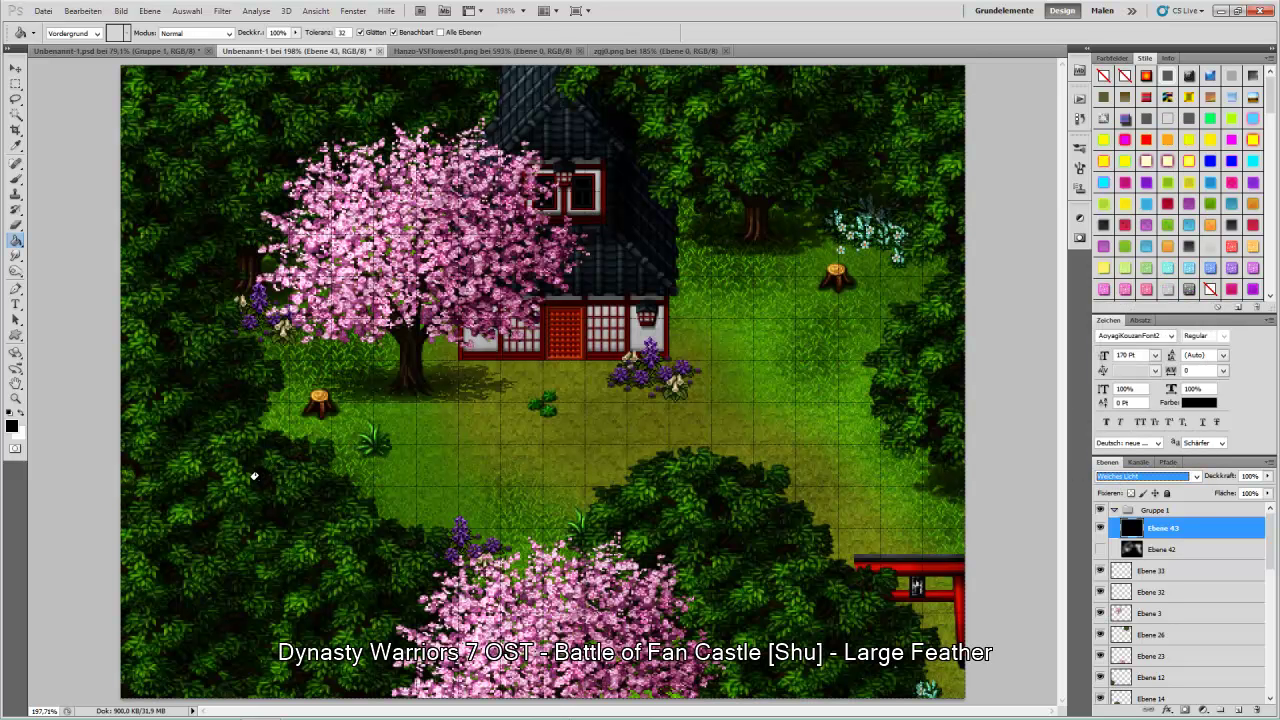
# - Switch to the Brush tool and pick a dark blue swatch as the foreground colour
pyautogui.click(16, 178)
pyautogui.click(21, 416)
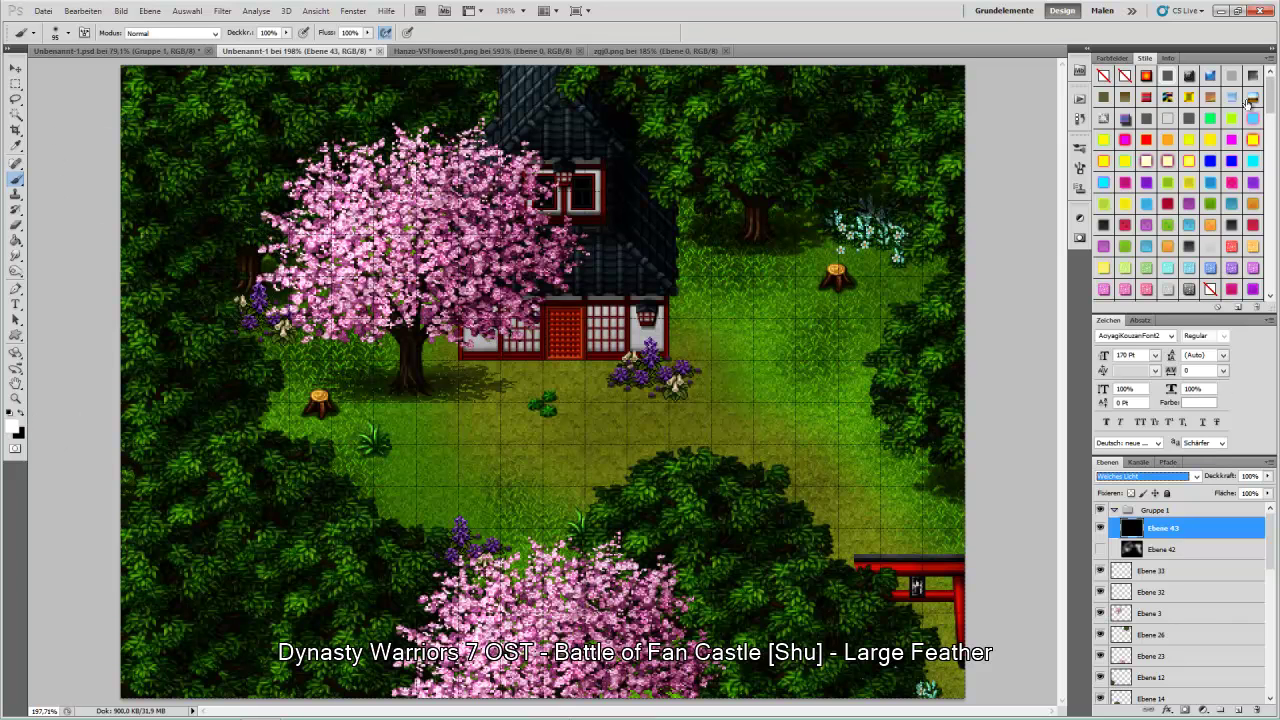
pyautogui.click(1112, 58)
pyautogui.moveTo(1272, 92); pyautogui.dragTo(1273, 124)
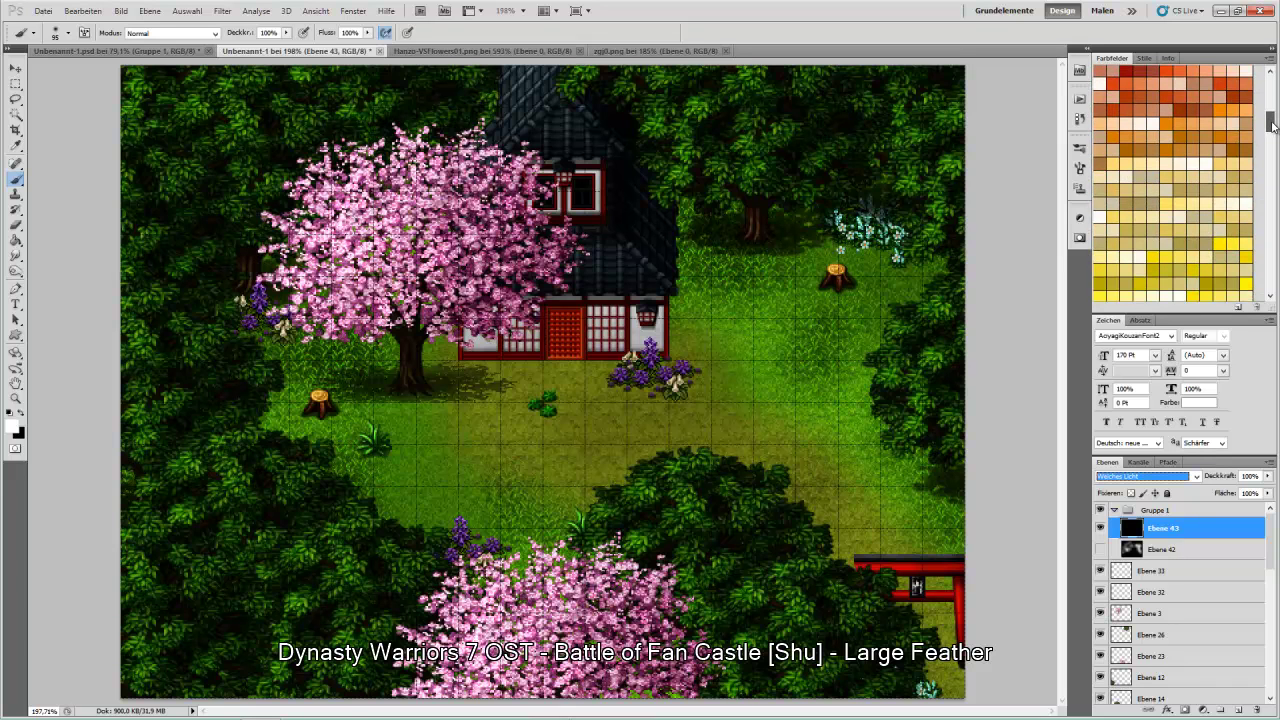
pyautogui.click(1233, 219)
pyautogui.moveTo(1271, 122); pyautogui.dragTo(1271, 90)
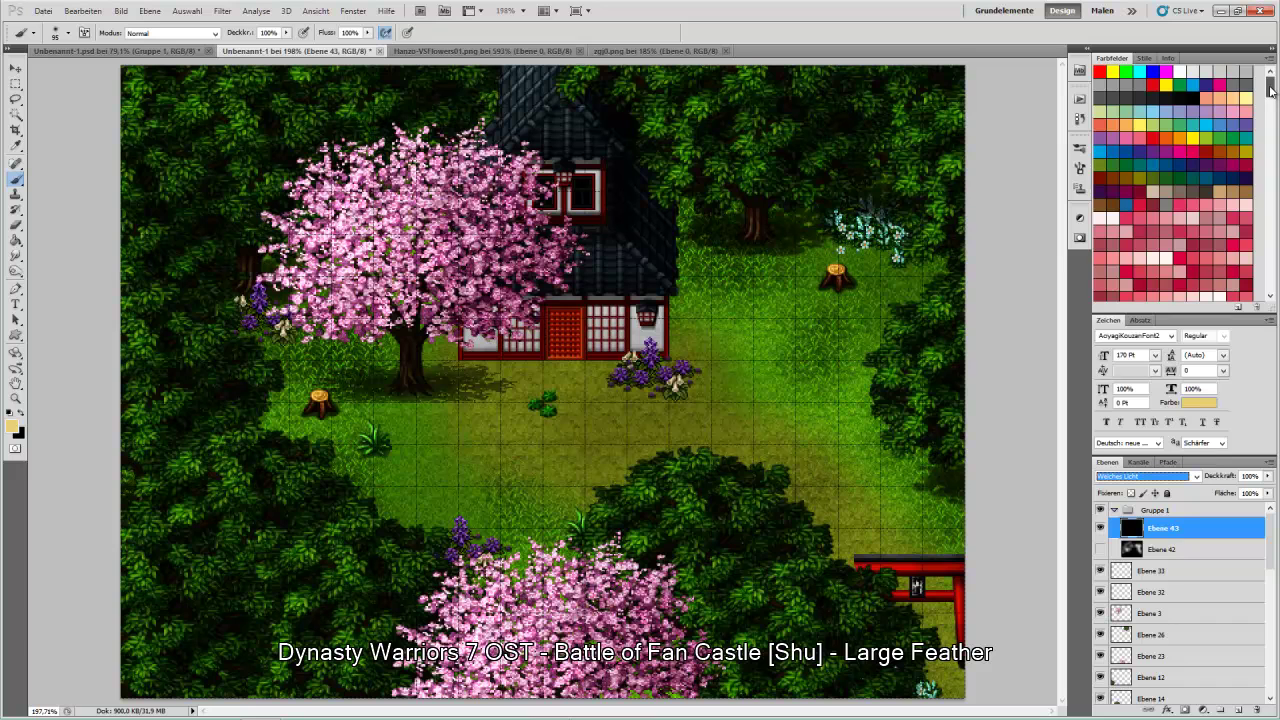
pyautogui.click(1150, 167)
# - Choose the 2455 px diagonal ray brush and stamp it once over the house on the black Soft Light layer
pyautogui.click(66, 33)
pyautogui.scroll(-1, 262, 368)
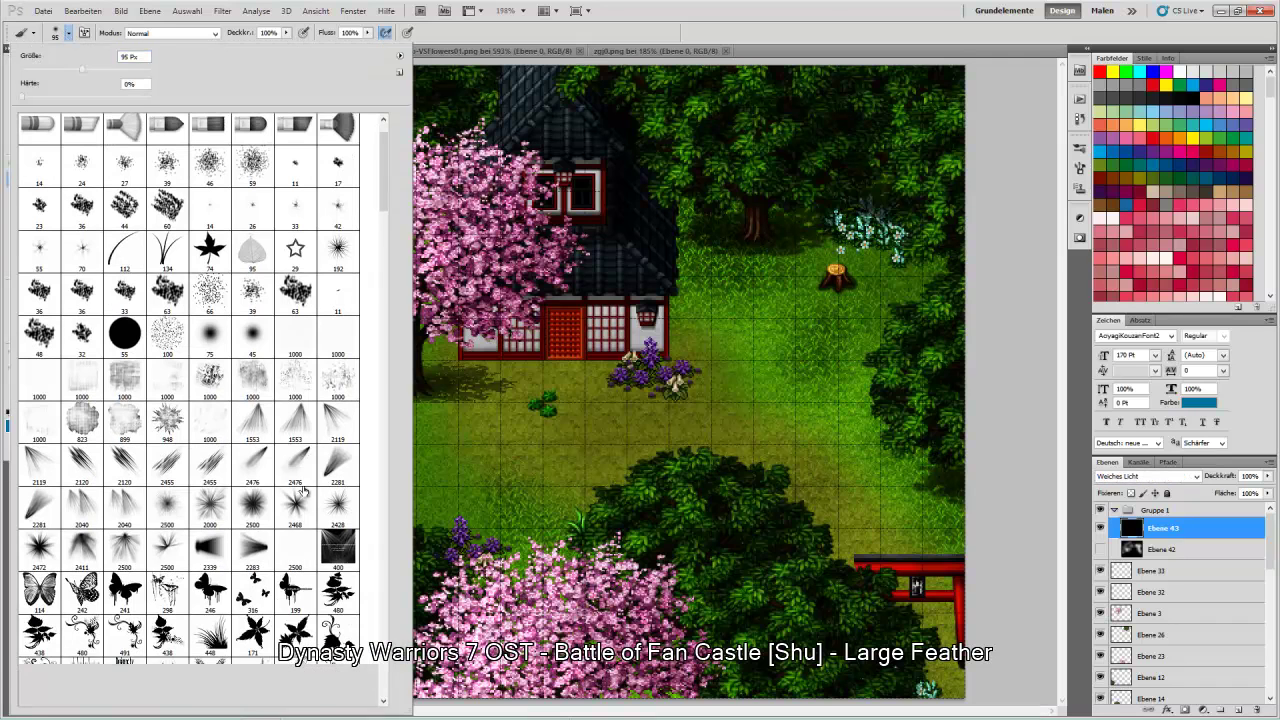
pyautogui.click(205, 470)
pyautogui.press('Return')
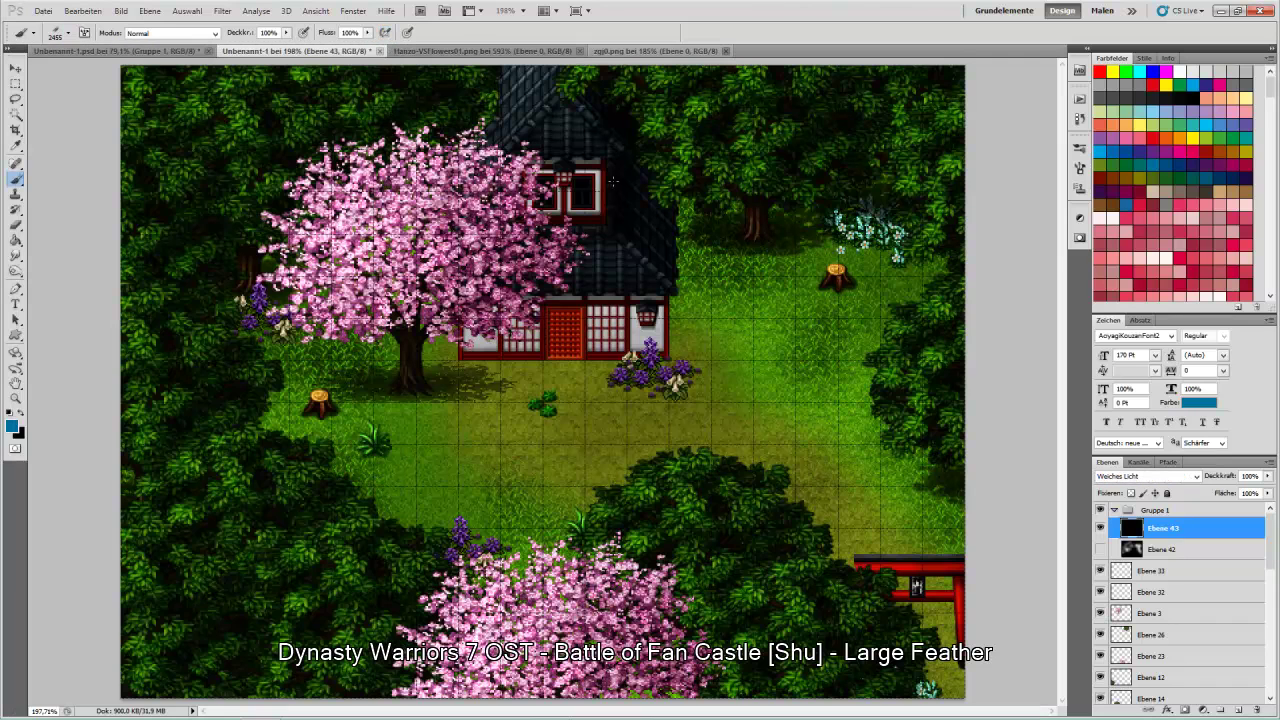
pyautogui.click(624, 199)
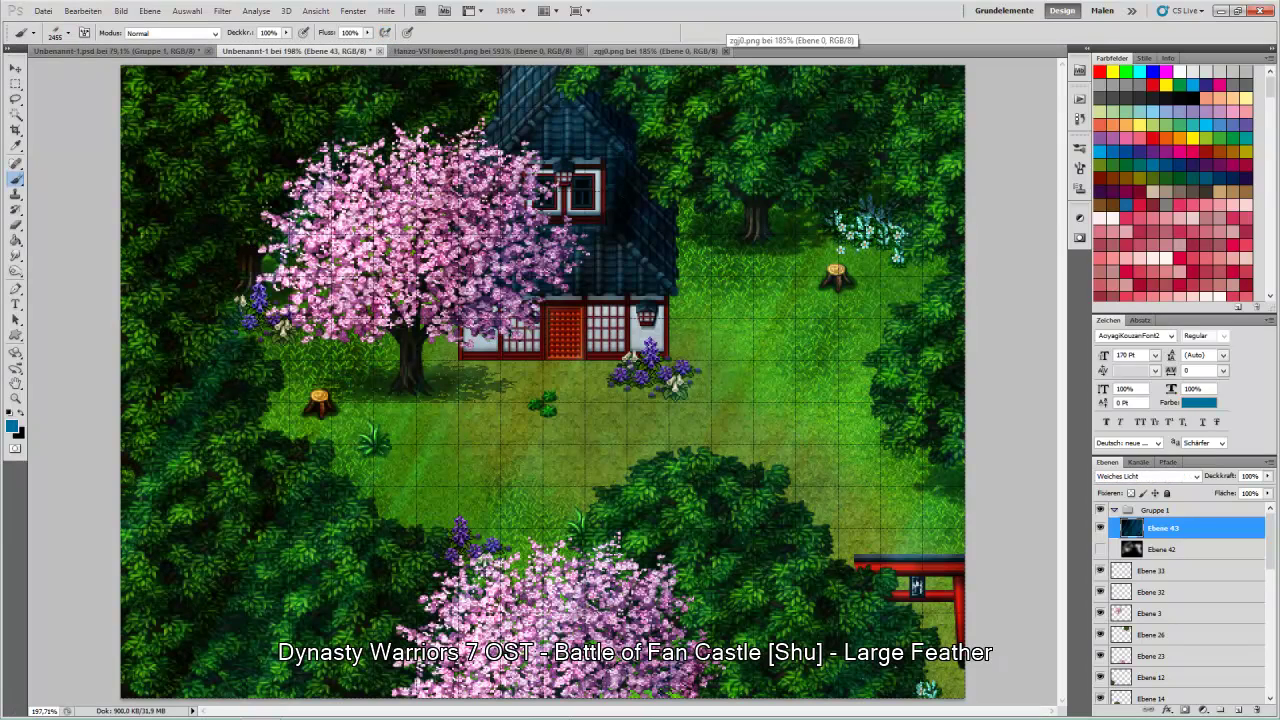
# - Undo the blue ray stamp and remove the black Soft Light layer above Ebene 42
pyautogui.click(15, 67)
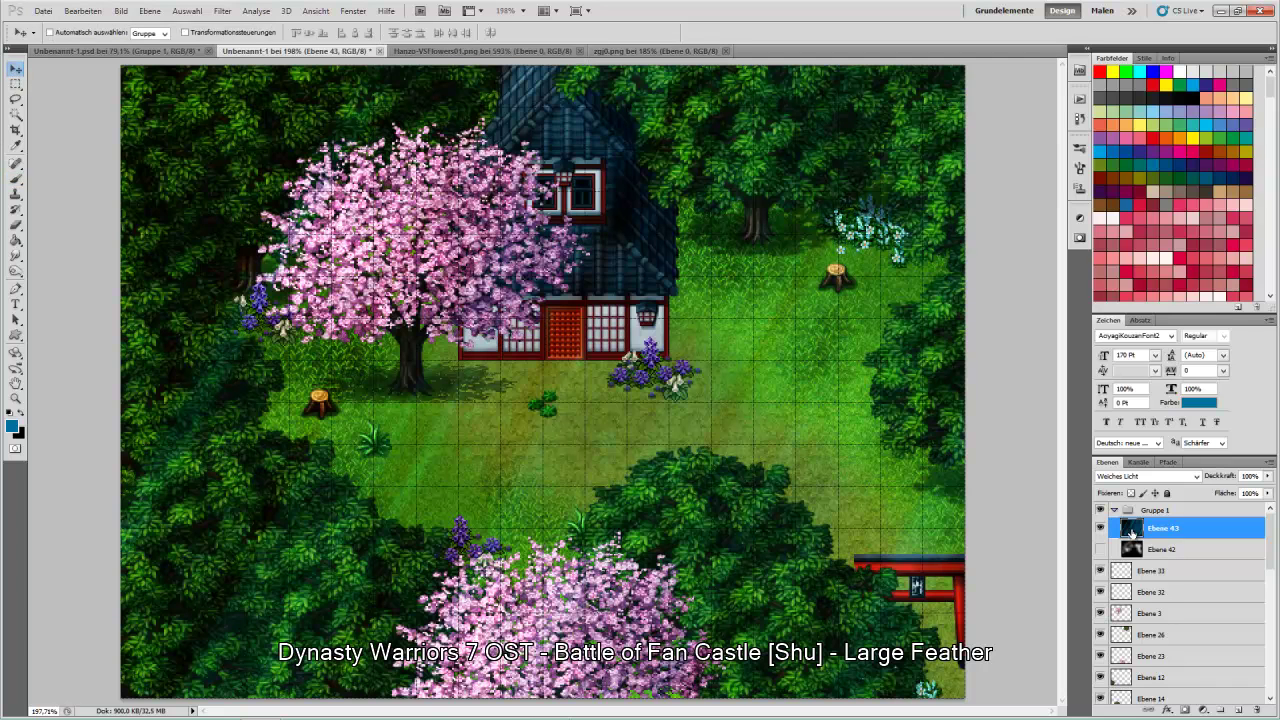
pyautogui.click(82, 10)
pyautogui.click(97, 50)
pyautogui.click(78, 11)
pyautogui.click(643, 10)
pyautogui.click(1253, 710)
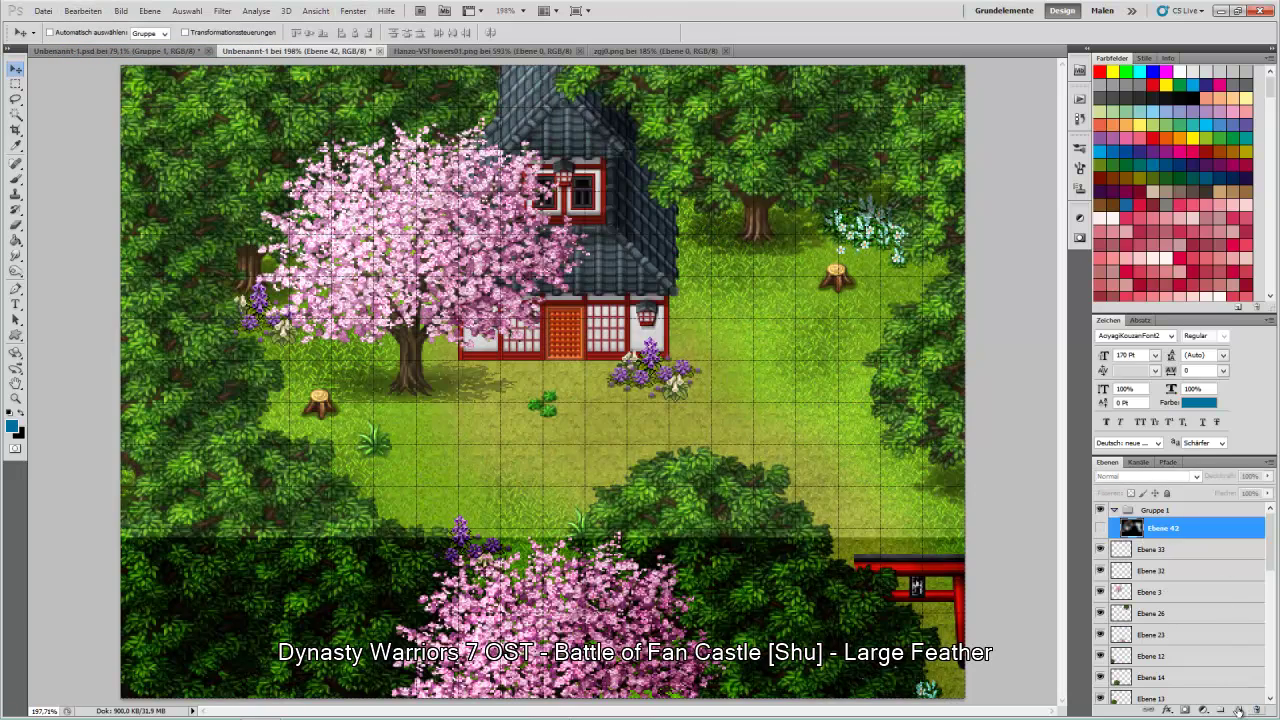
# - Create a new empty layer above Ebene 42 and choose the 2476 px diagonal ray brush
pyautogui.click(1238, 710)
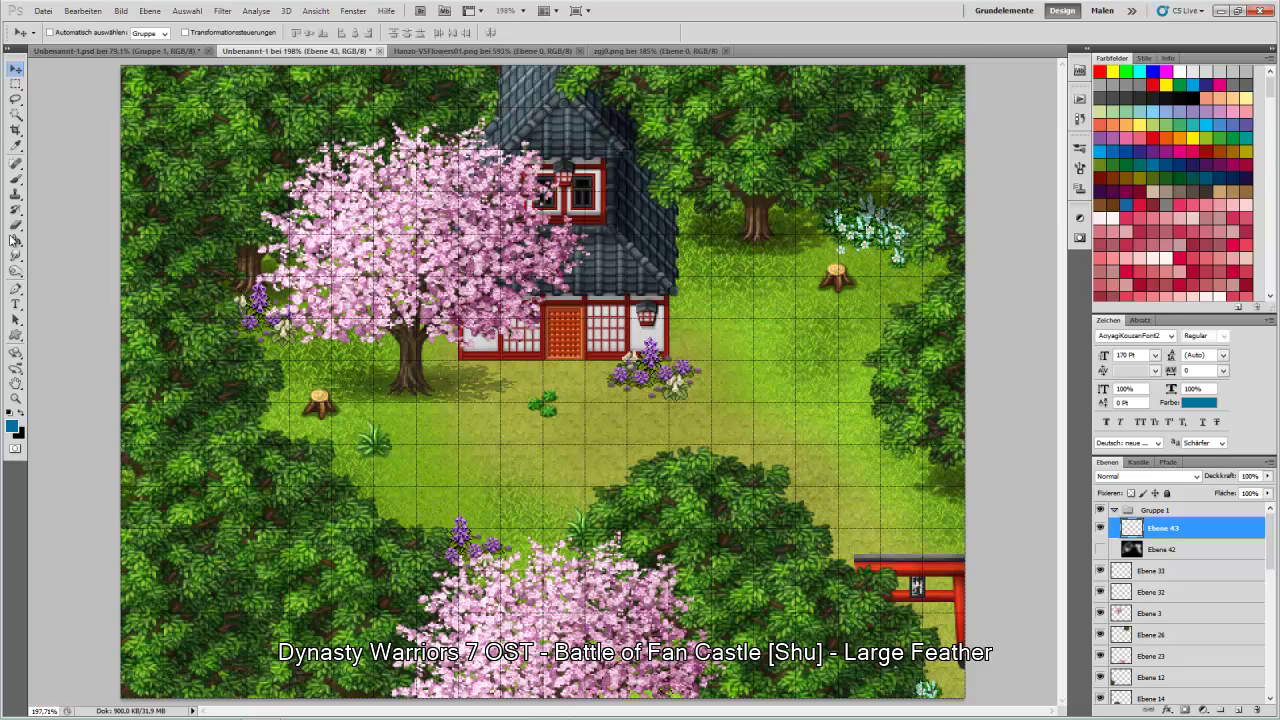
pyautogui.click(15, 180)
pyautogui.click(66, 33)
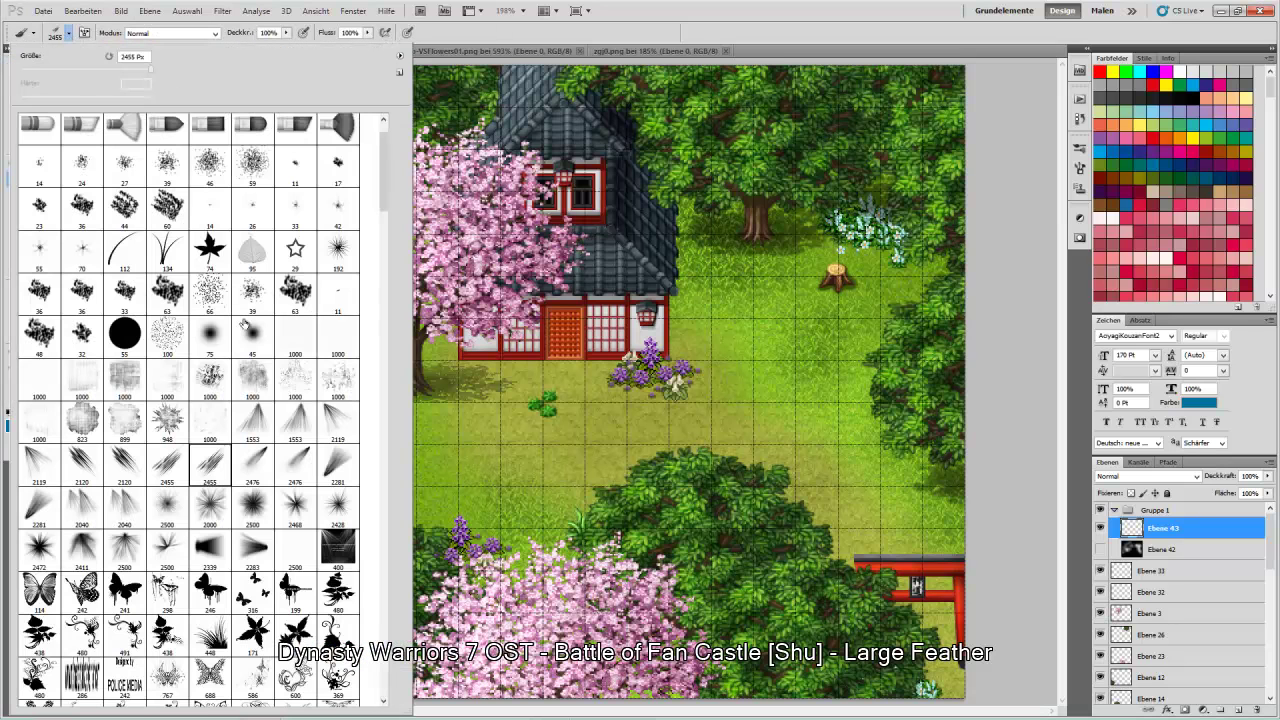
pyautogui.click(168, 466)
pyautogui.click(252, 466)
pyautogui.press('Return')
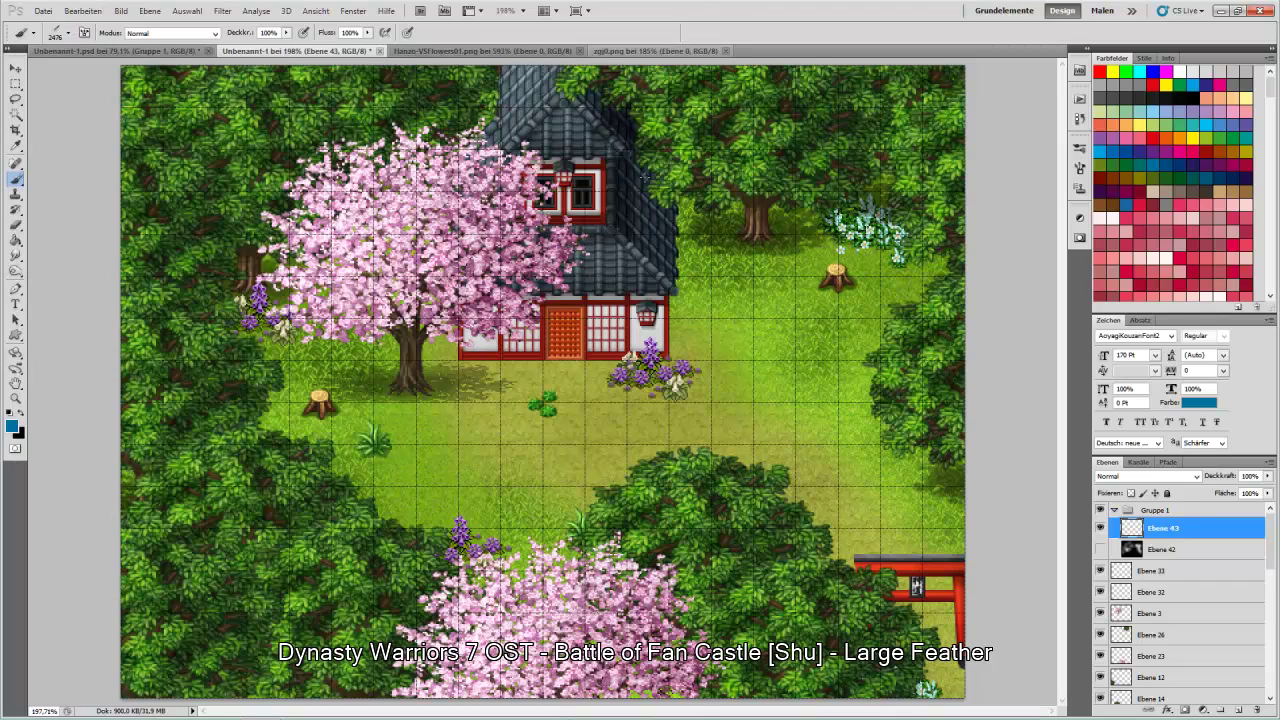
# - Try stamping the ray brush in dark blue over the house roof on Ebene 43, and undo the stamp
pyautogui.click(645, 177)
pyautogui.click(83, 11)
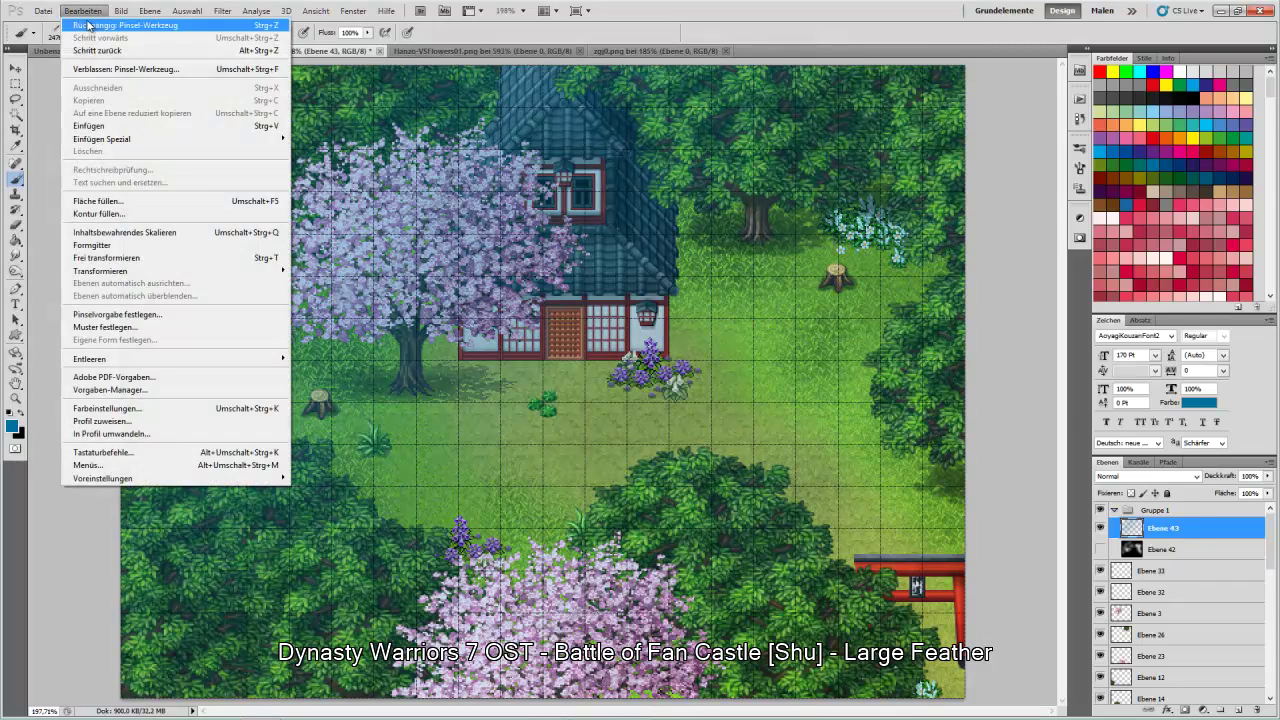
pyautogui.click(88, 25)
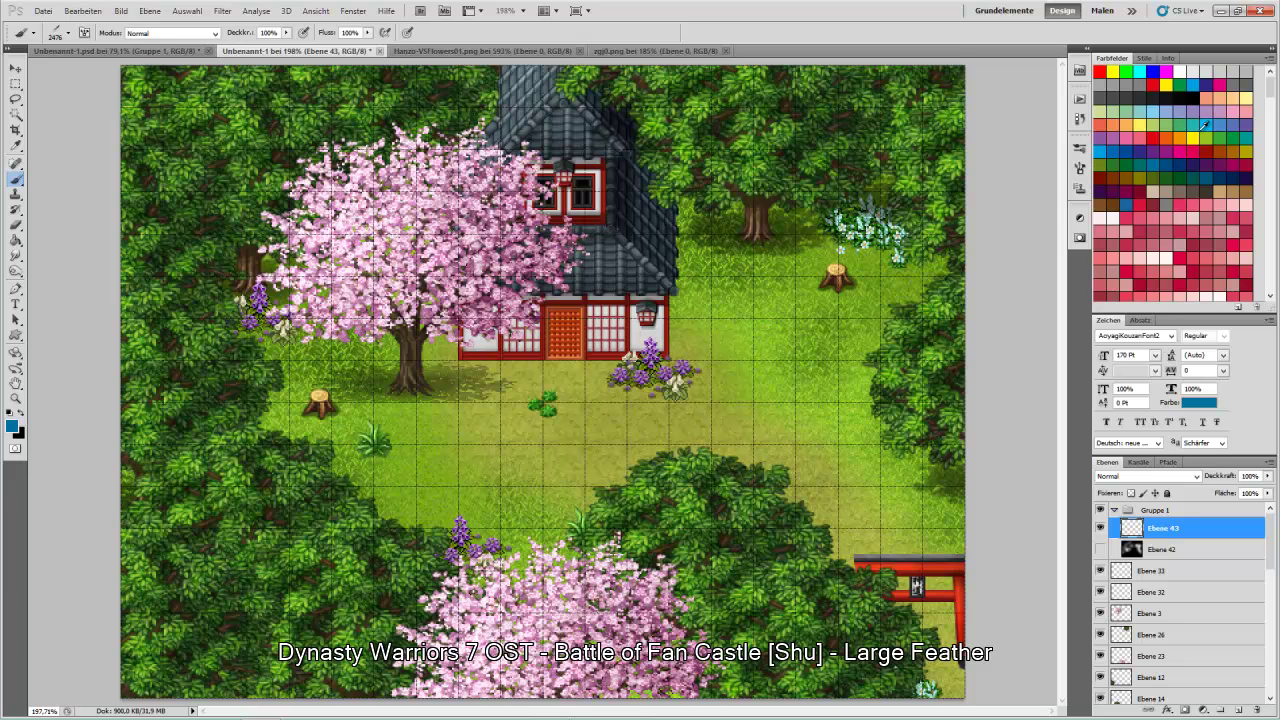
# - Pick a bright blue swatch, stamp the ray brush beside the house, and try loading the rays' outline as a selection
pyautogui.click(1101, 147)
pyautogui.click(675, 209)
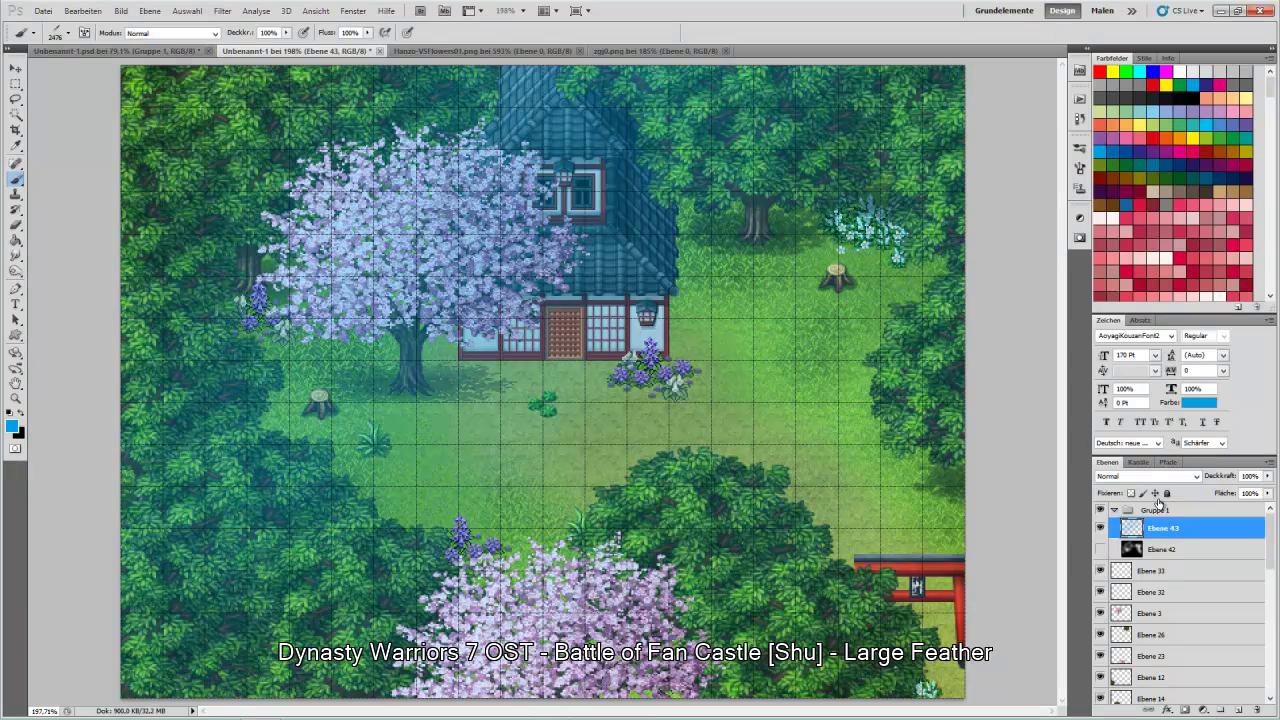
pyautogui.keyDown('ctrl'); pyautogui.click(1132, 530); pyautogui.keyUp('ctrl')
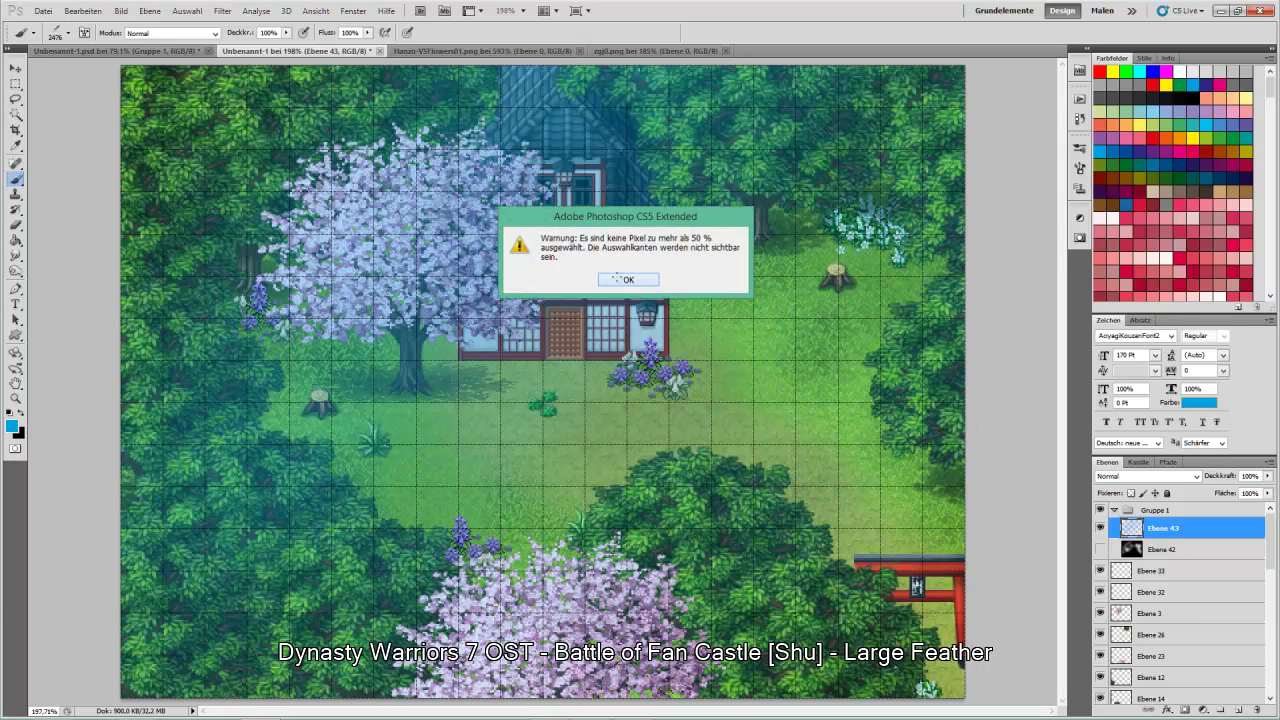
pyautogui.click(616, 278)
# - Undo the last ray stamp, choose the 2455 px diagonal ray brush, and try stamping it on Ebene 43 before undoing it
pyautogui.click(62, 10)
pyautogui.click(72, 38)
pyautogui.click(72, 36)
pyautogui.click(205, 476)
pyautogui.click(808, 6)
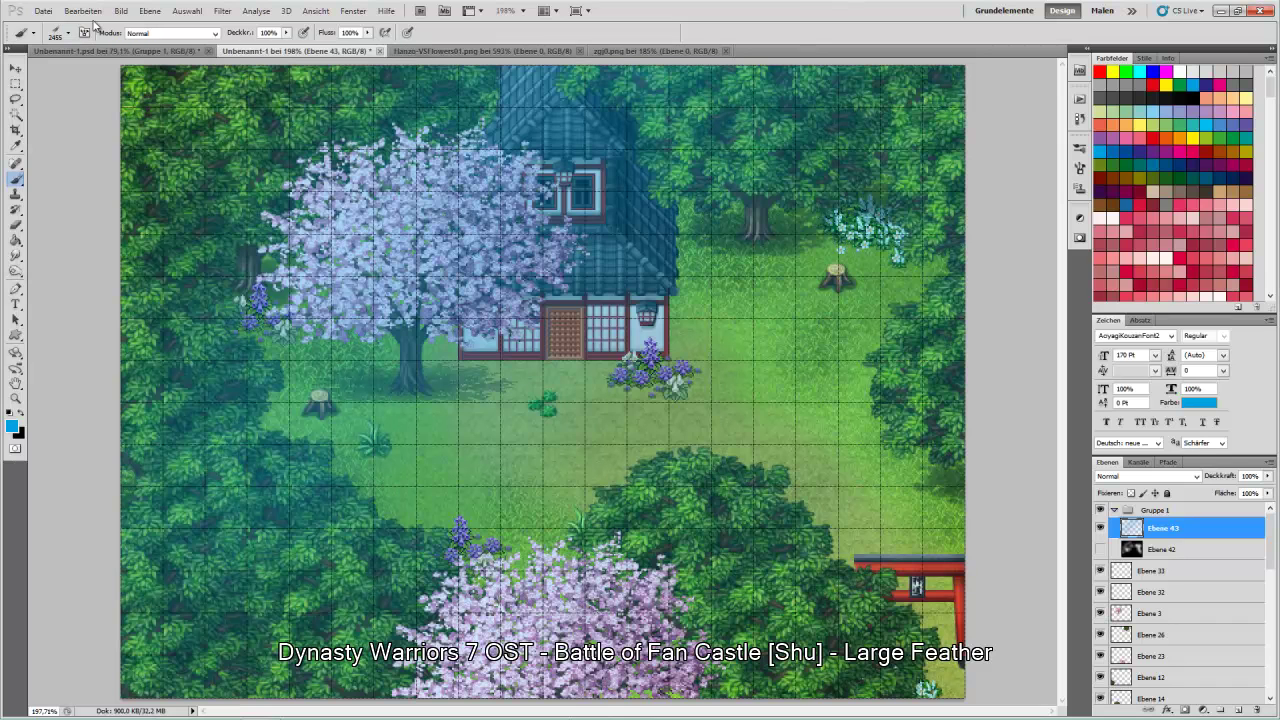
pyautogui.click(80, 11)
pyautogui.click(72, 38)
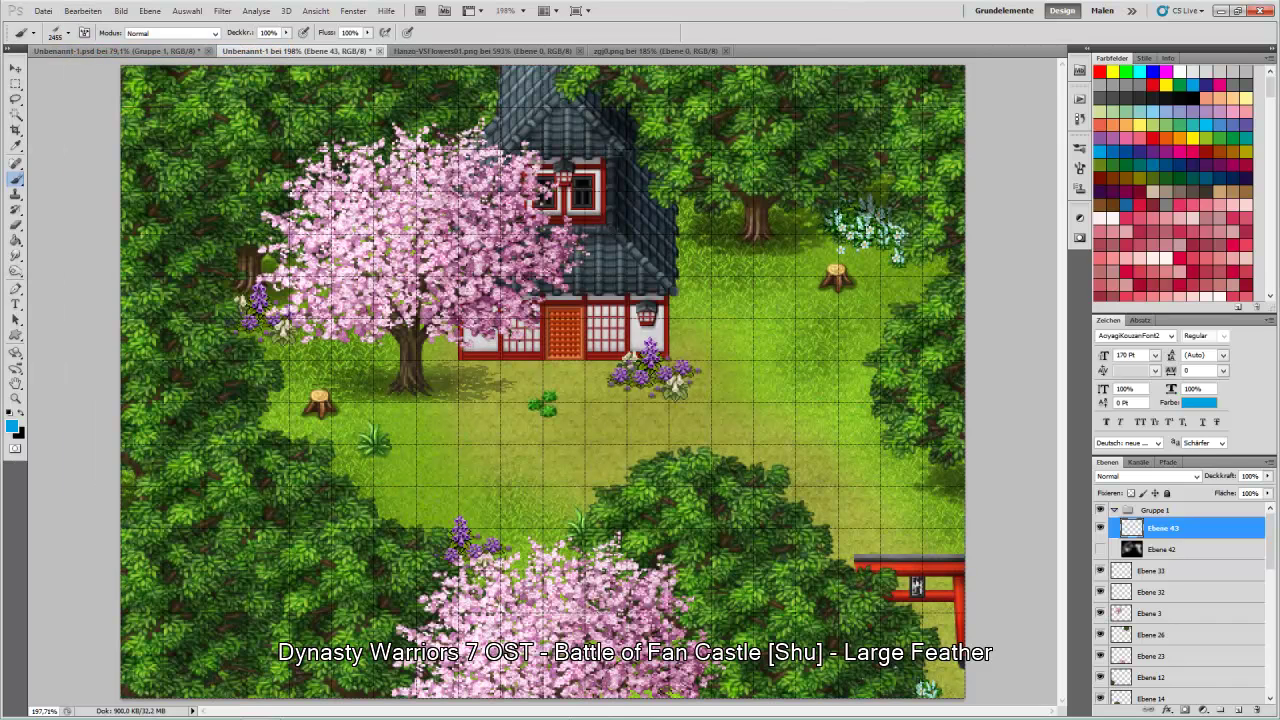
# - Restore the undone ray stamp, load its outline as a selection, and delete that area from the revealed Ebene 42
pyautogui.hotkey('ctrl', 'z')
pyautogui.keyDown('ctrl'); pyautogui.click(1131, 528); pyautogui.keyUp('ctrl')
pyautogui.click(1213, 553)
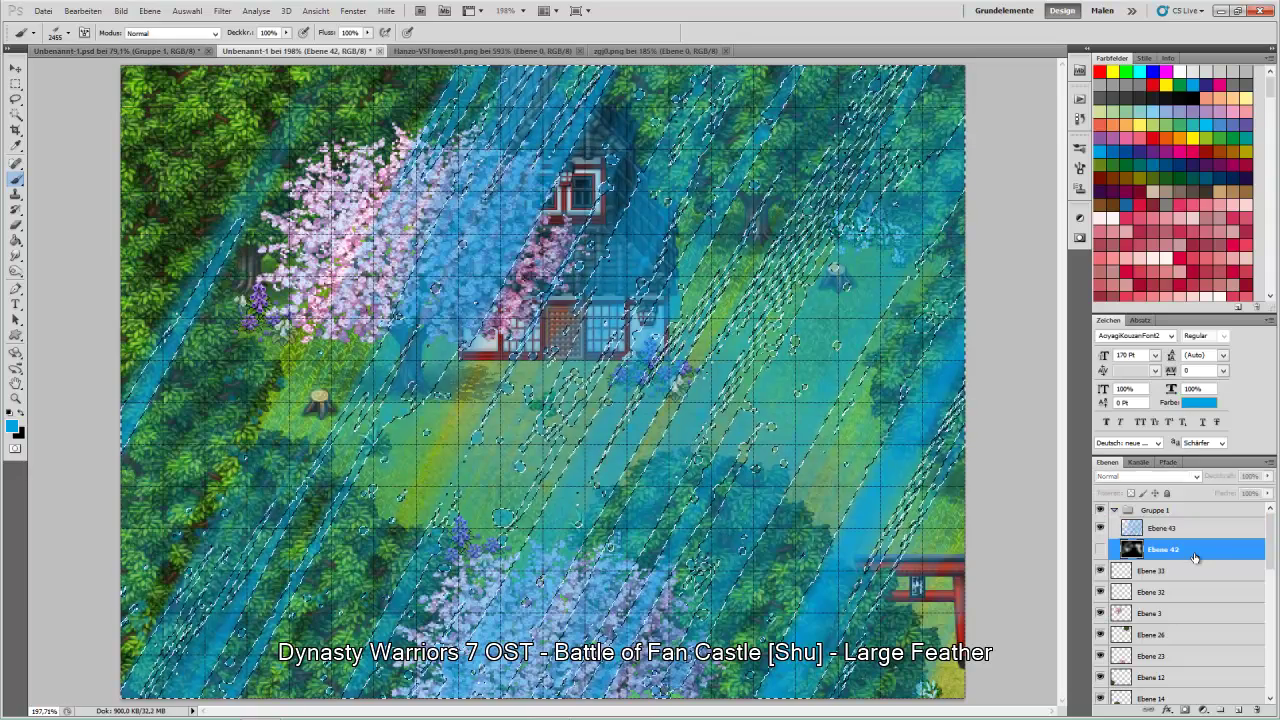
pyautogui.click(1100, 549)
pyautogui.press('Delete')
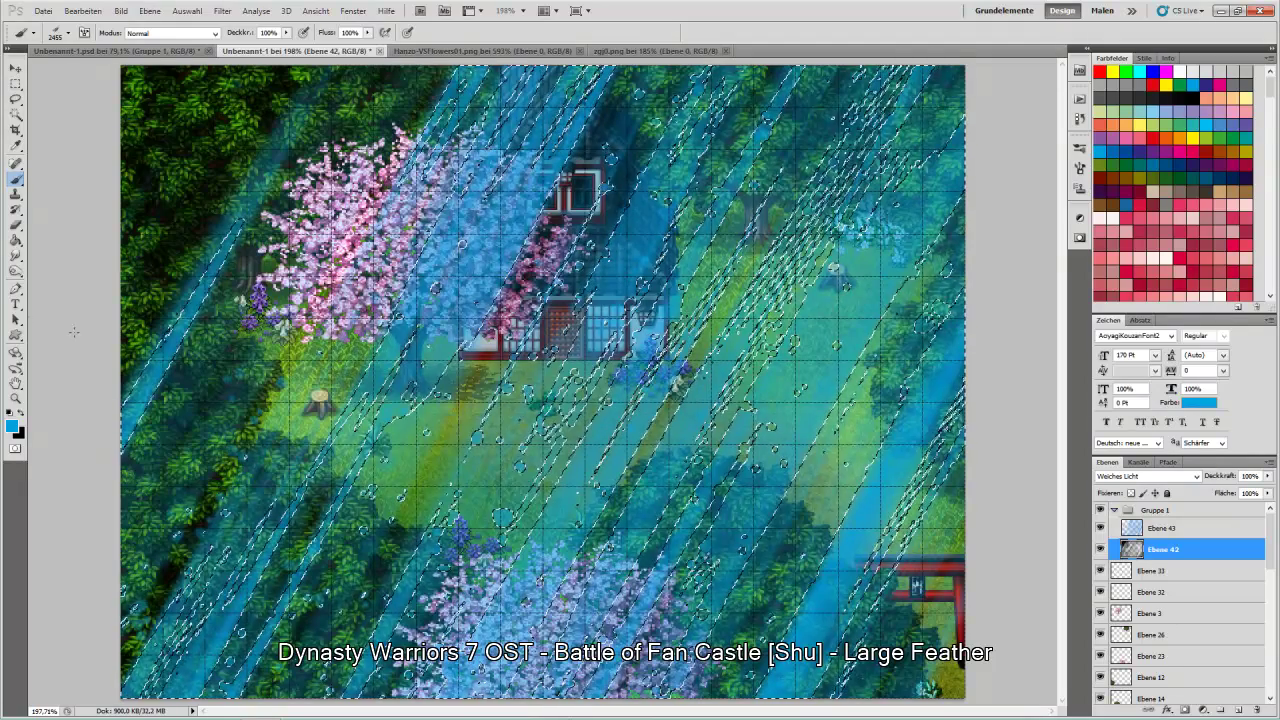
# - Make black the foreground colour, choose the hard round brush at 2500 px, and clear the ray-shaped selection on Ebene 42
pyautogui.click(21, 414)
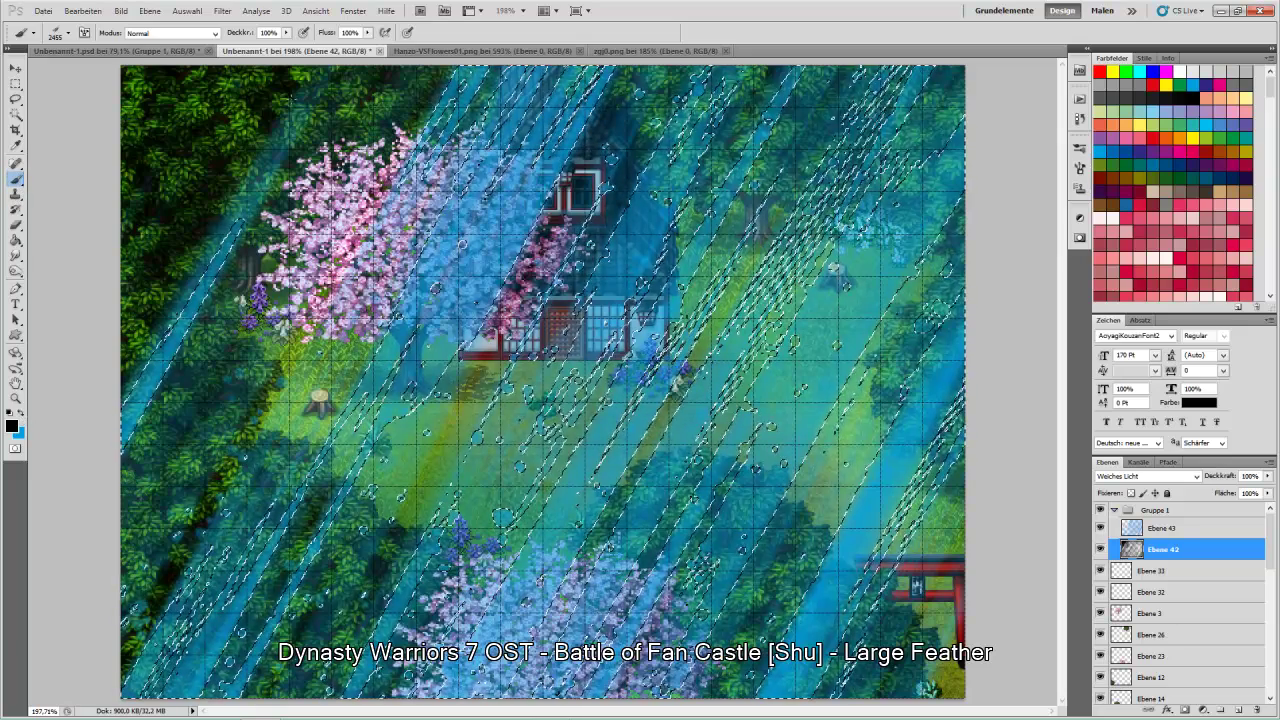
pyautogui.click(68, 33)
pyautogui.click(124, 333)
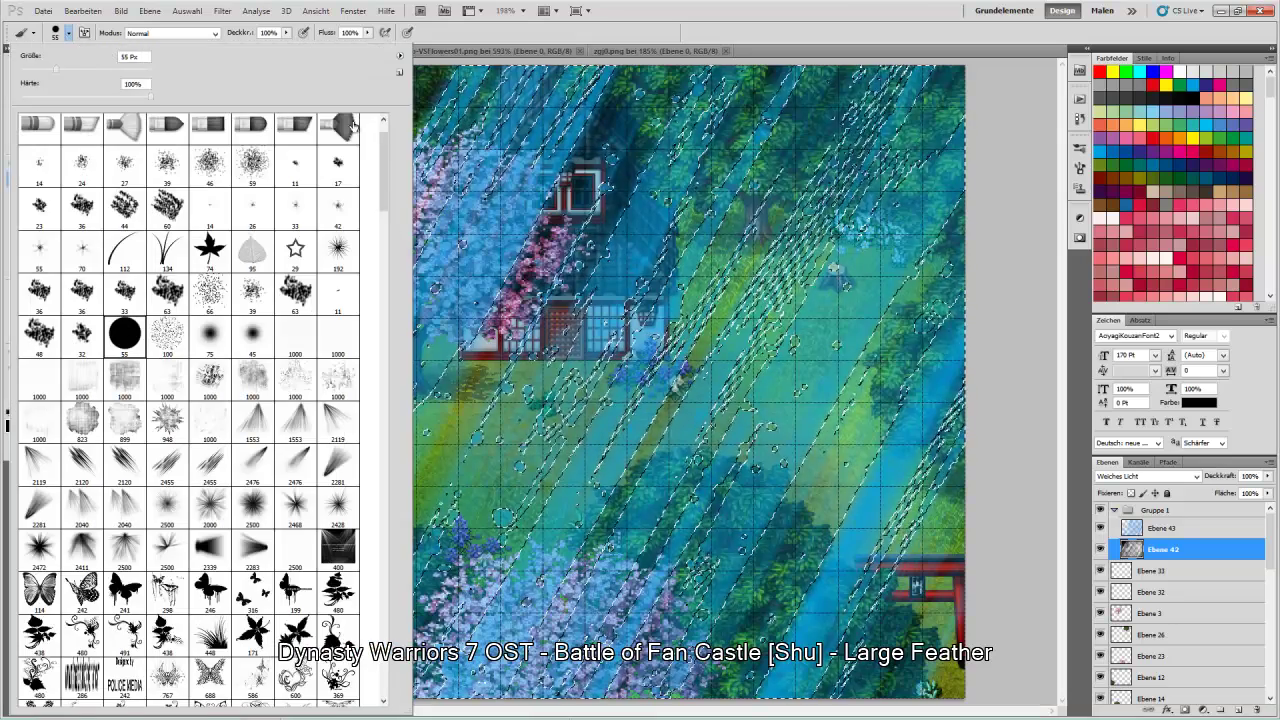
pyautogui.scroll(1, 383, 145)
pyautogui.click(82, 134)
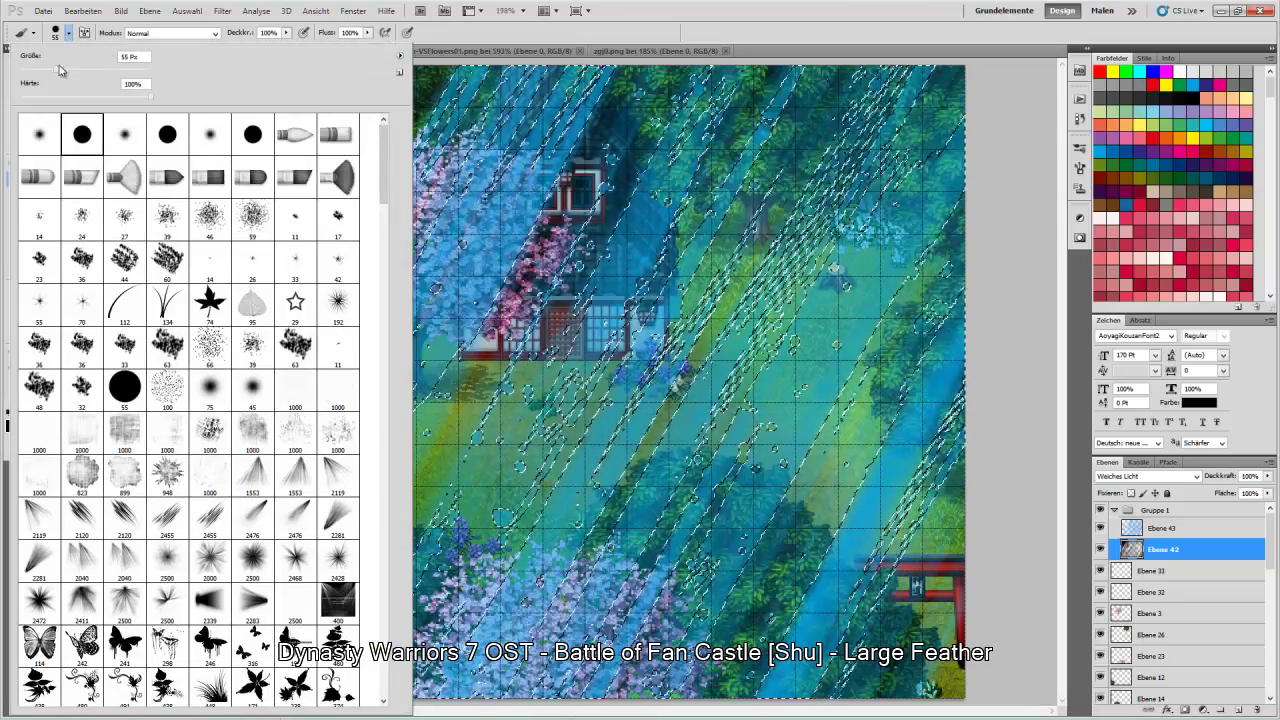
pyautogui.press('Return')
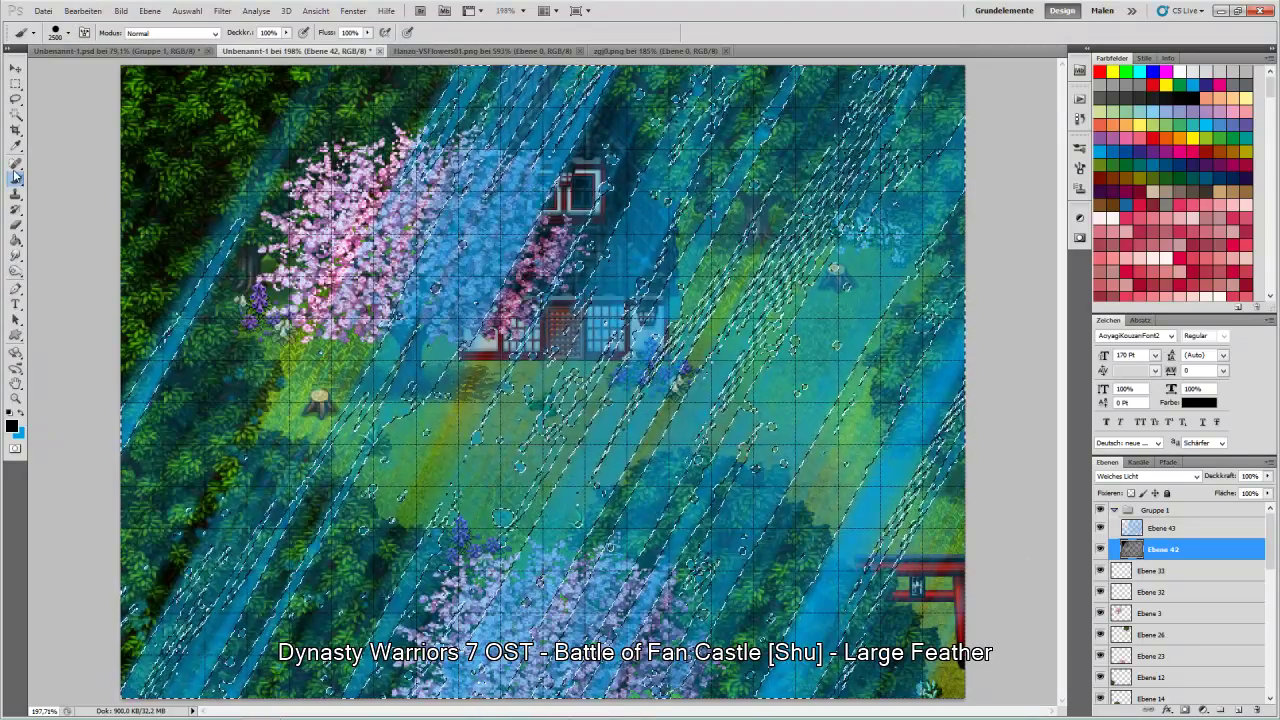
pyautogui.hotkey('ctrl', 'd')
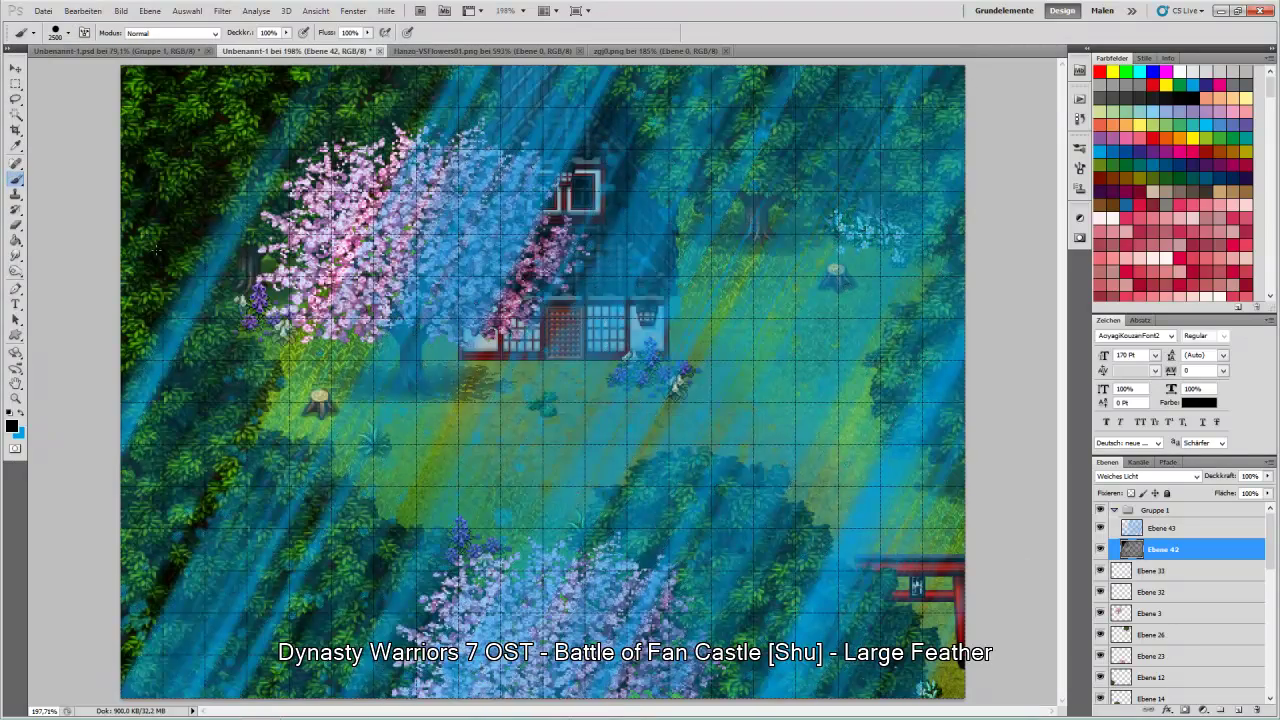
# - Set the blend mode of the blue ray layer Ebene 43 to Weiches Licht
pyautogui.click(1158, 536)
pyautogui.click(1140, 480)
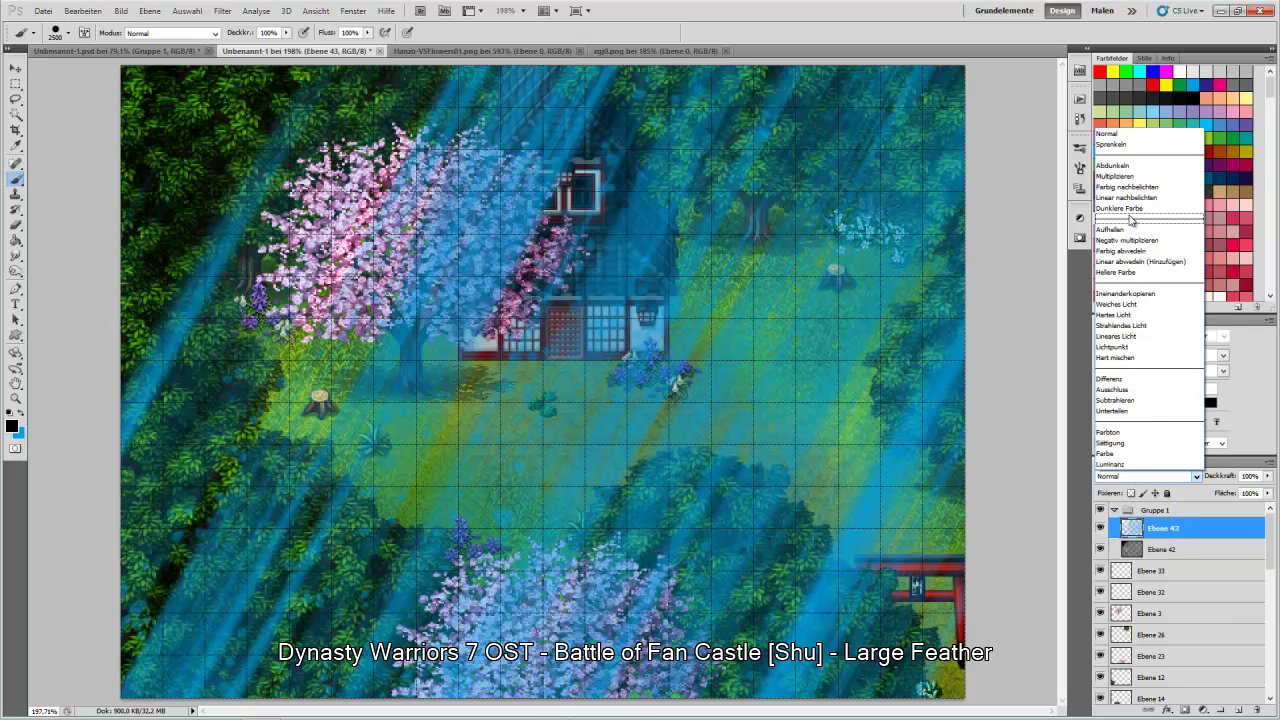
pyautogui.click(1125, 305)
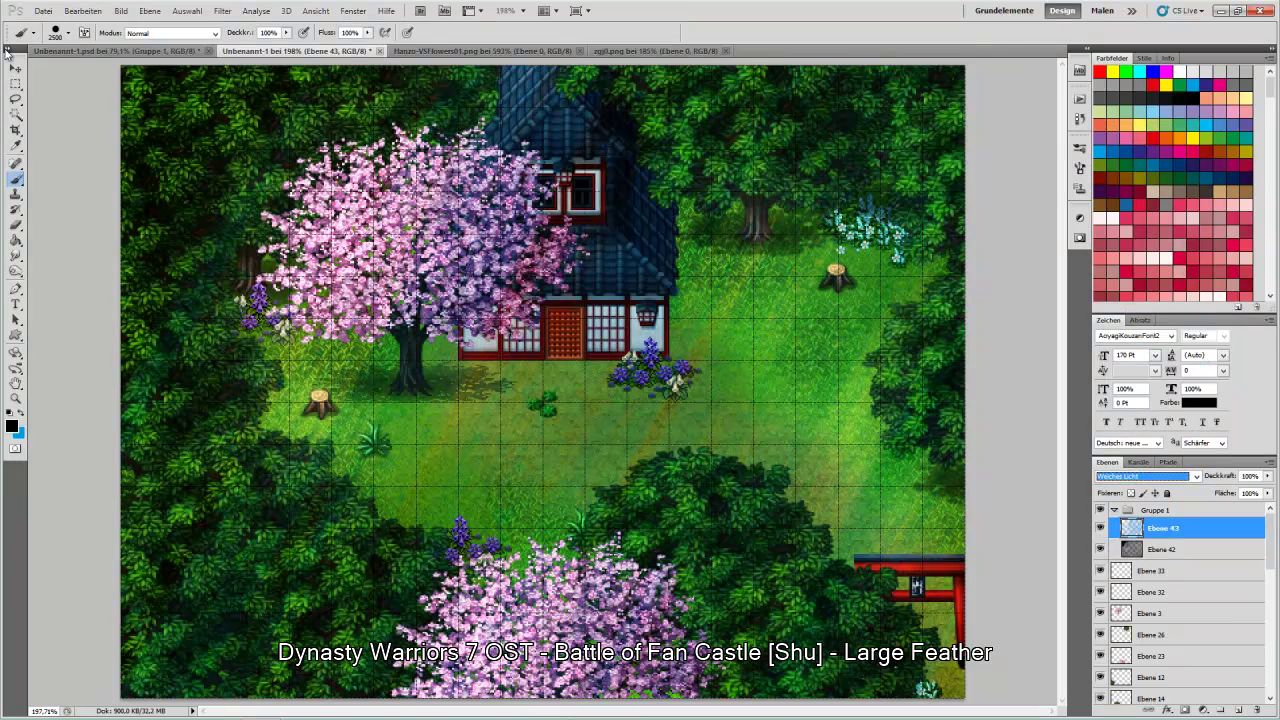
pyautogui.click(15, 68)
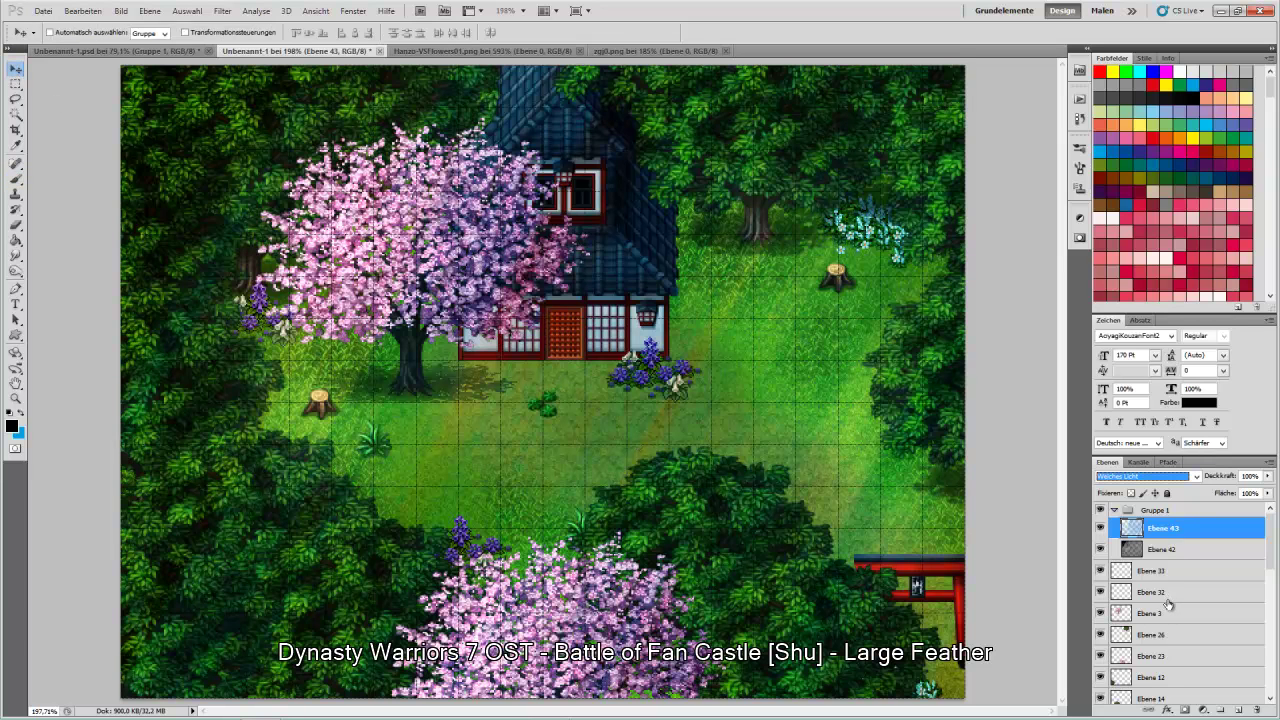
pyautogui.click(1170, 550)
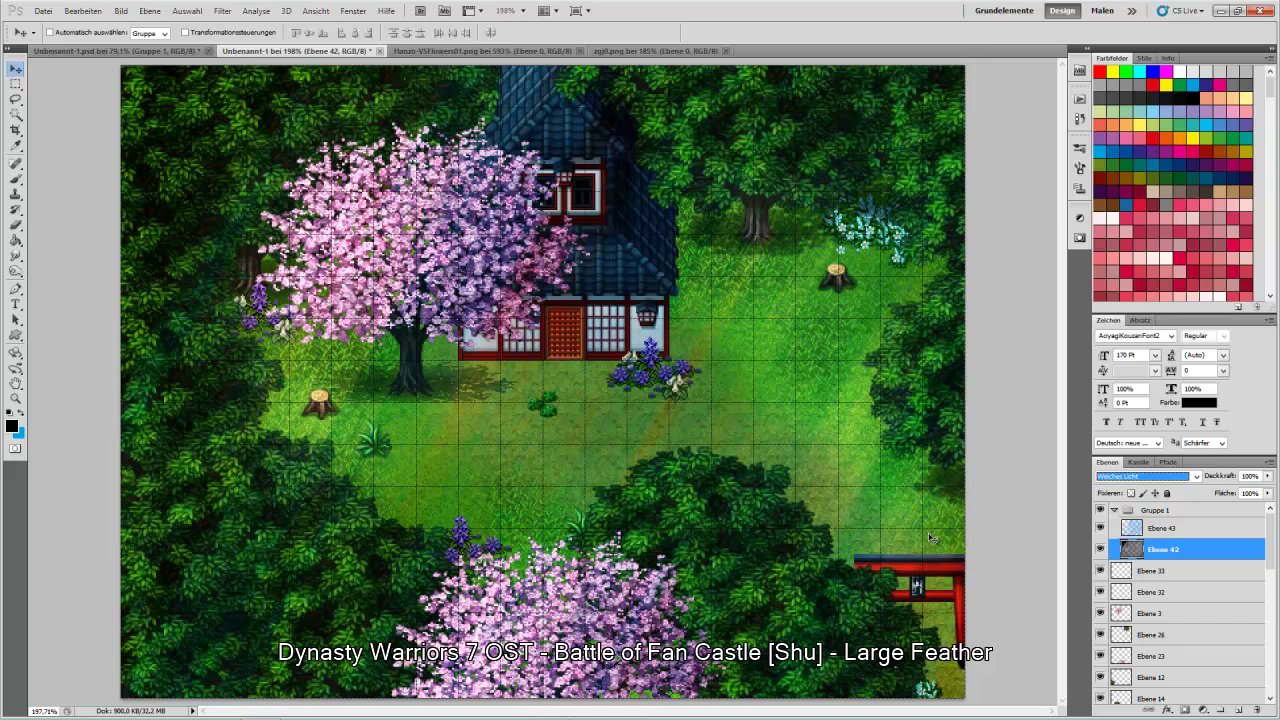
pyautogui.click(1114, 510)
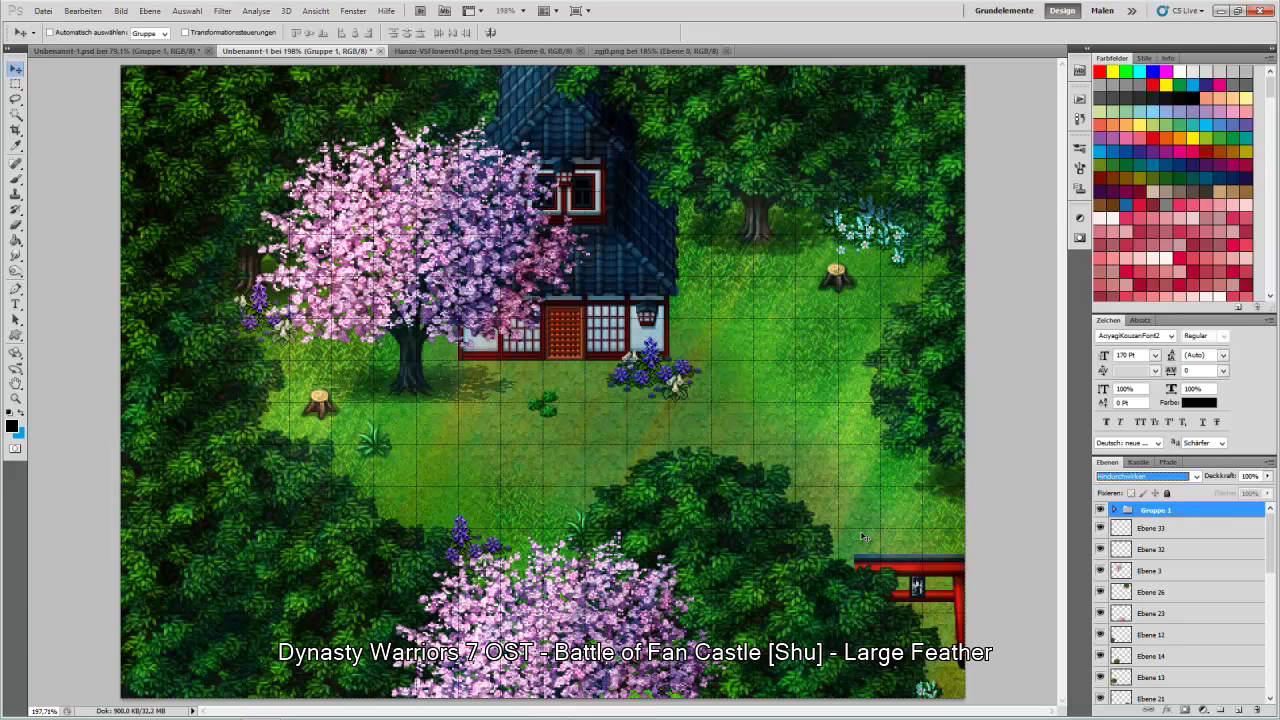
pyautogui.click(1114, 510)
# - Hide Ebene 43 and set the blend mode of Ebene 42 to Normal
pyautogui.click(1183, 552)
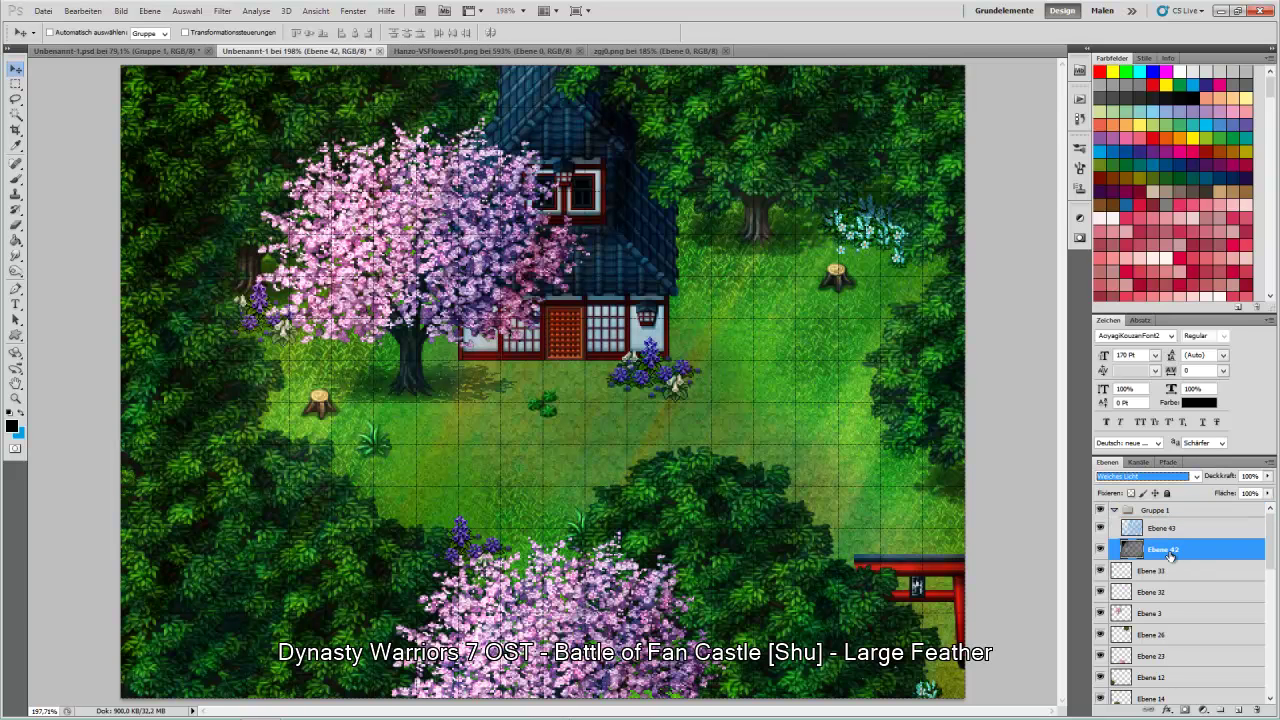
pyautogui.click(1103, 528)
pyautogui.click(1185, 478)
pyautogui.click(1127, 134)
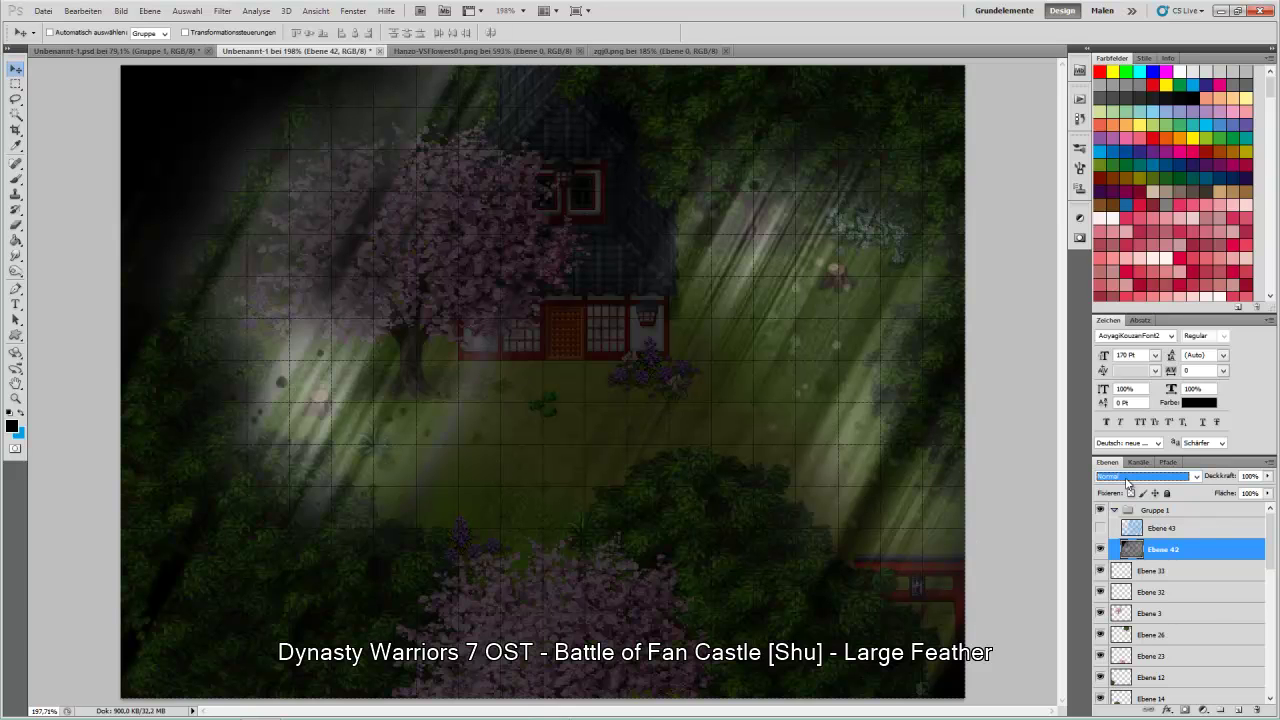
# - Create a new layer above Ebene 33, directly beneath Gruppe 1, and fill it with black
pyautogui.click(1183, 571)
pyautogui.hotkey('ctrl', 'shift', 'alt', 'n')
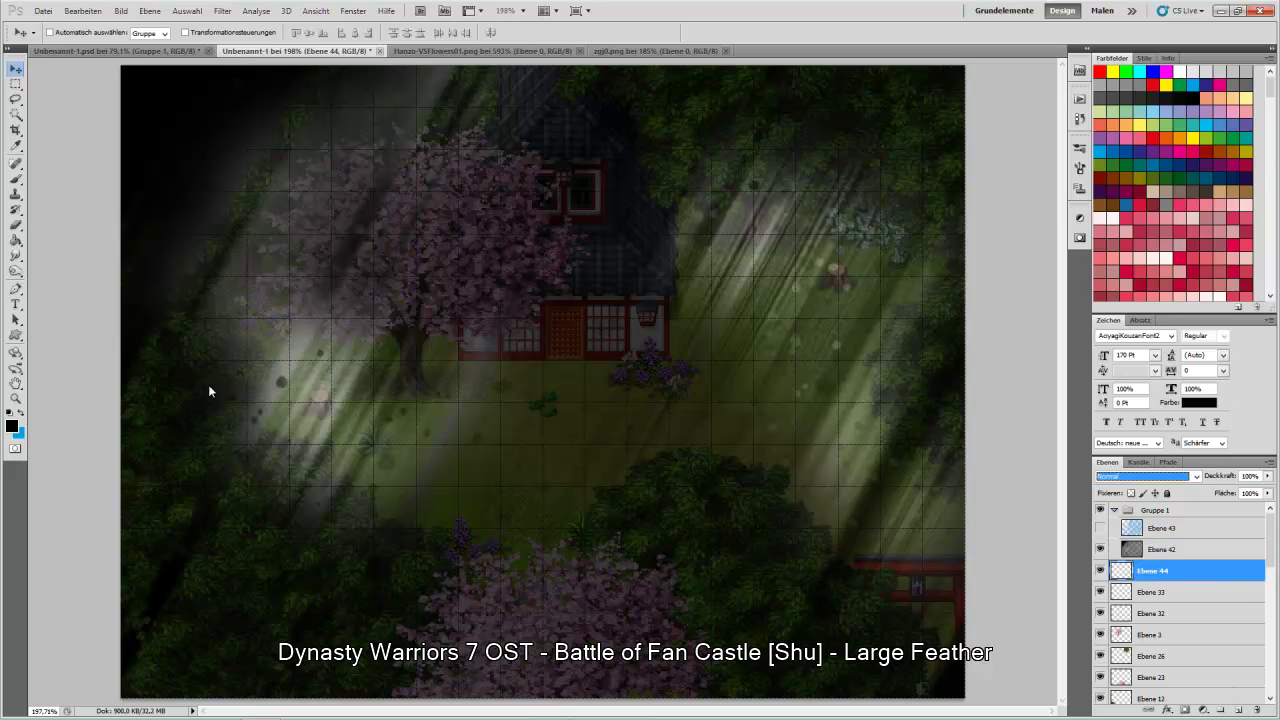
pyautogui.click(16, 240)
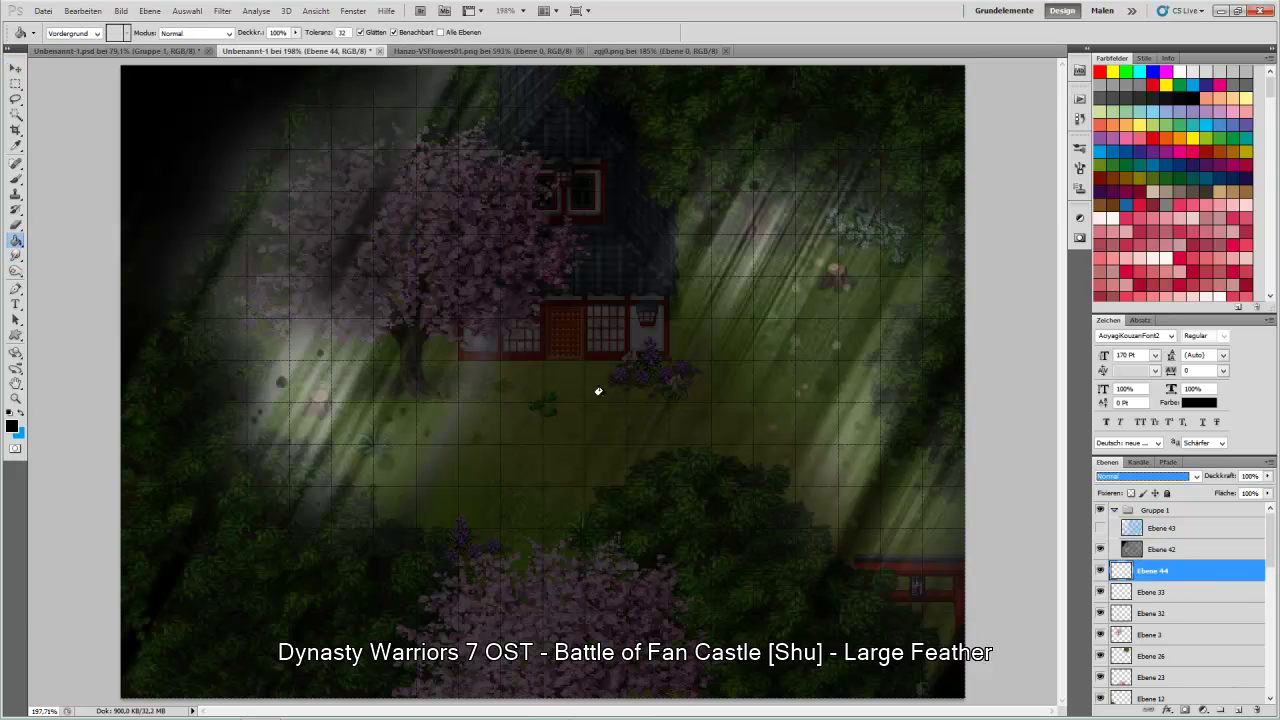
pyautogui.click(592, 395)
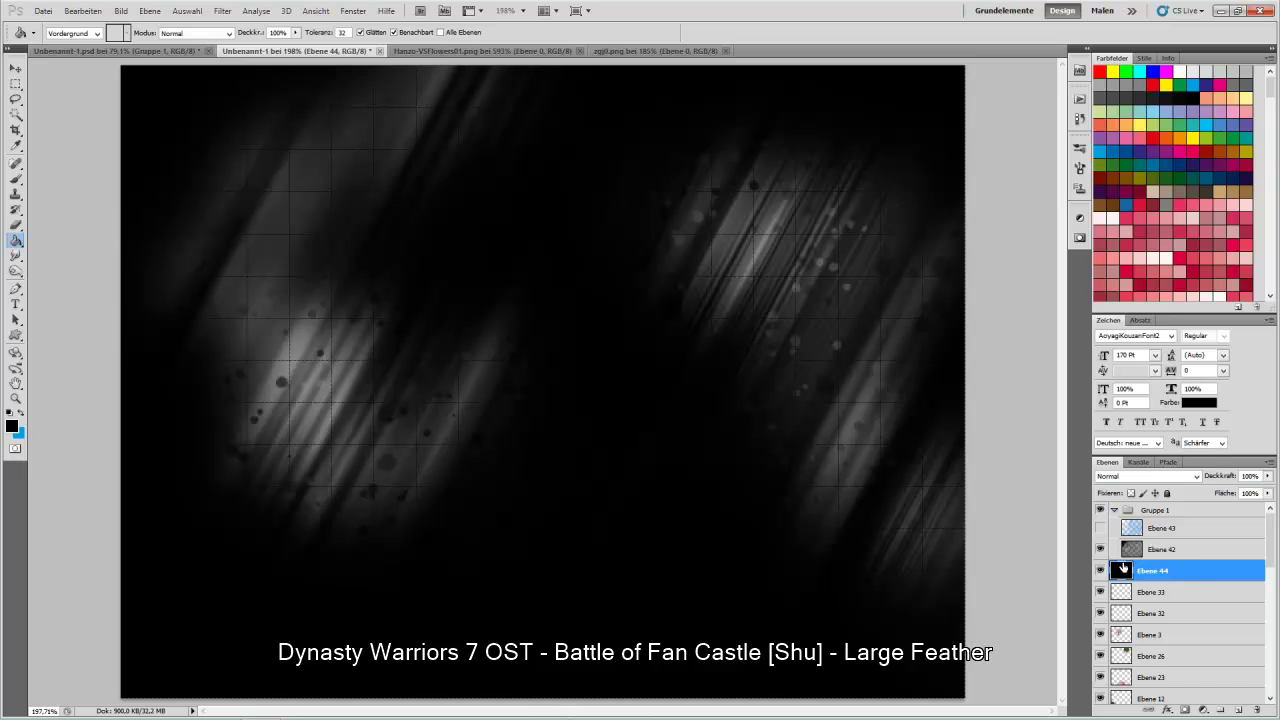
# - Move the black layer into Gruppe 1, merge Ebene 42 down into it, and hide the merged layer
pyautogui.click(1191, 552)
pyautogui.click(1142, 484)
pyautogui.click(1145, 484)
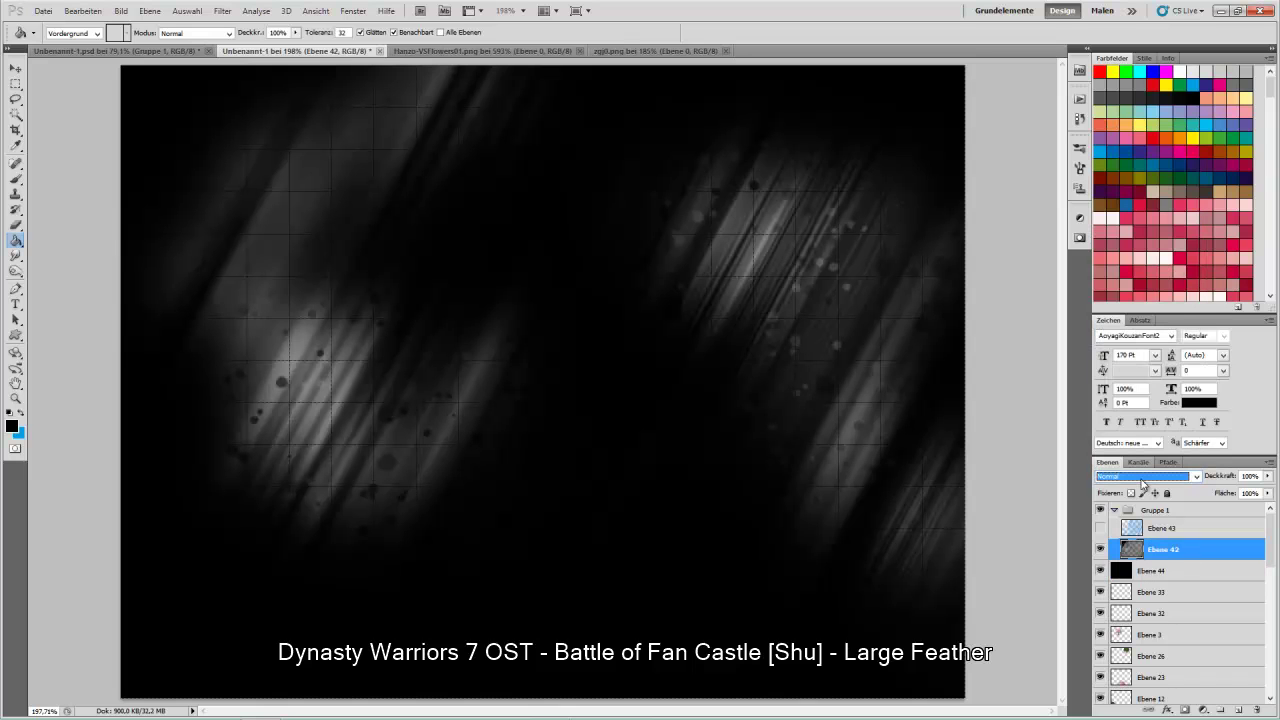
pyautogui.moveTo(1183, 576); pyautogui.dragTo(1176, 515)
pyautogui.click(1174, 549)
pyautogui.hotkey('ctrl', 'e')
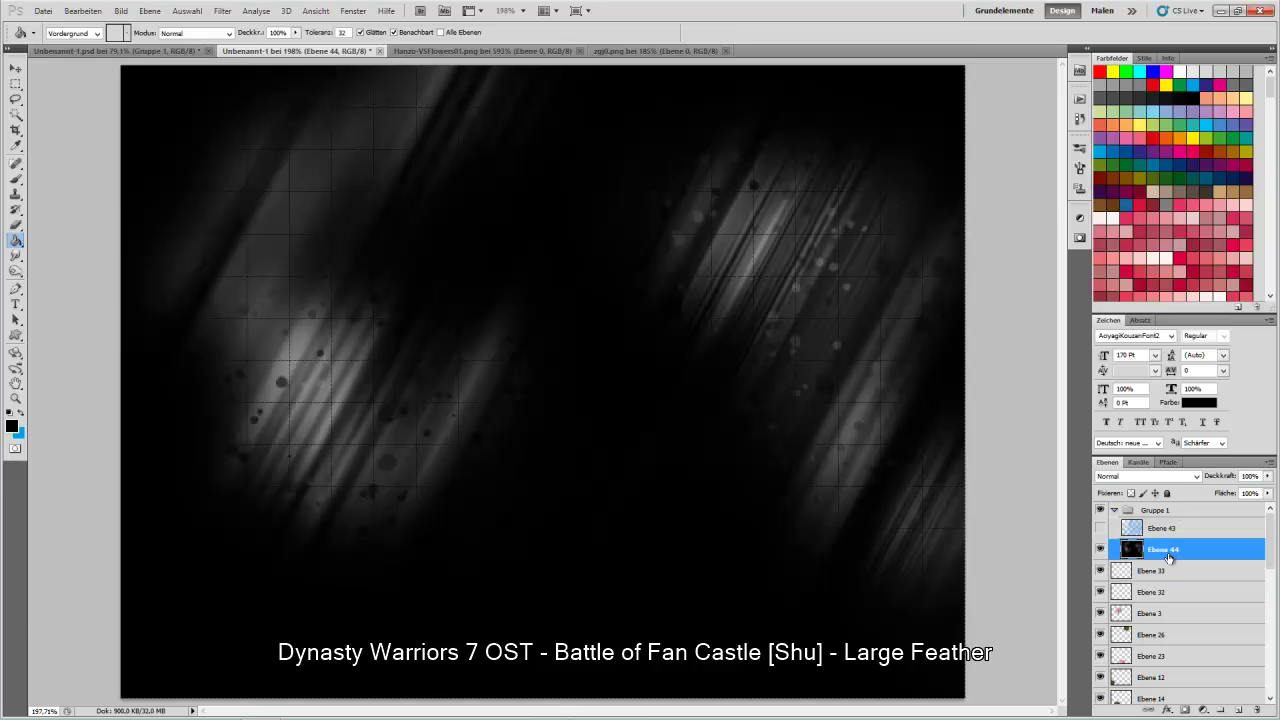
pyautogui.click(1100, 549)
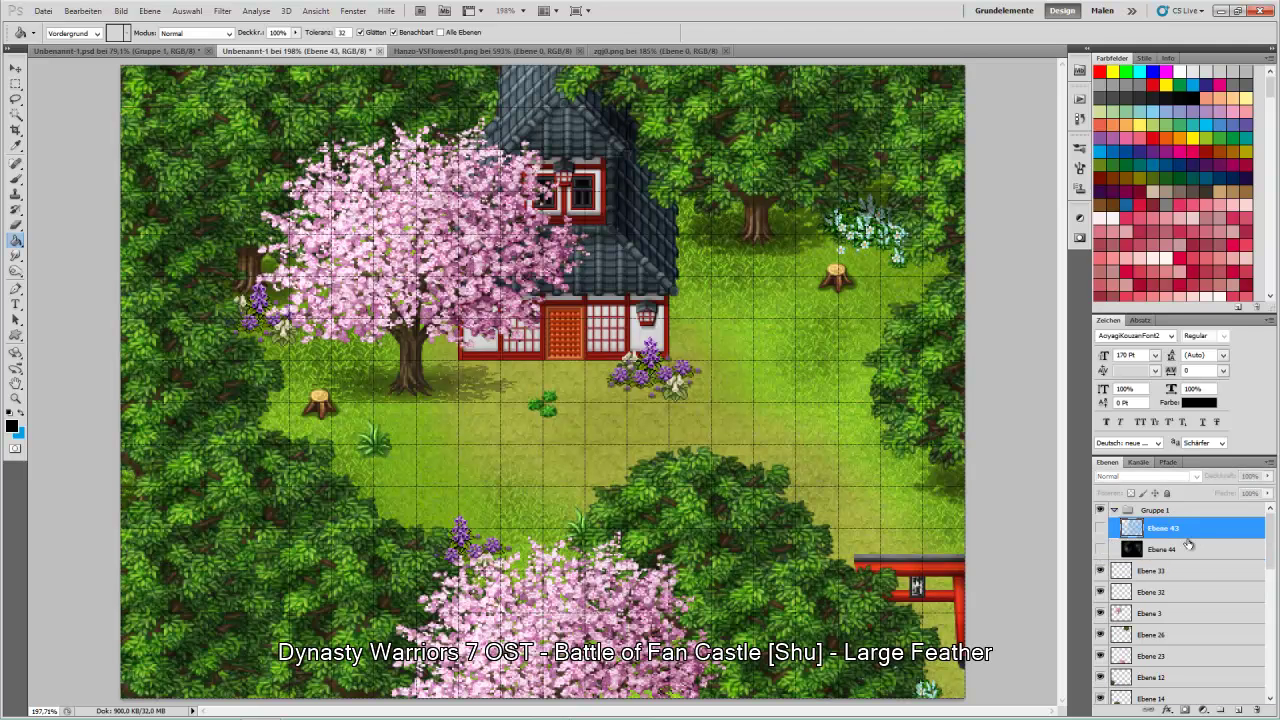
# - Add a black-filled layer below Ebene 43, then show Ebene 43 and set its blend mode to Normal
pyautogui.click(1242, 710)
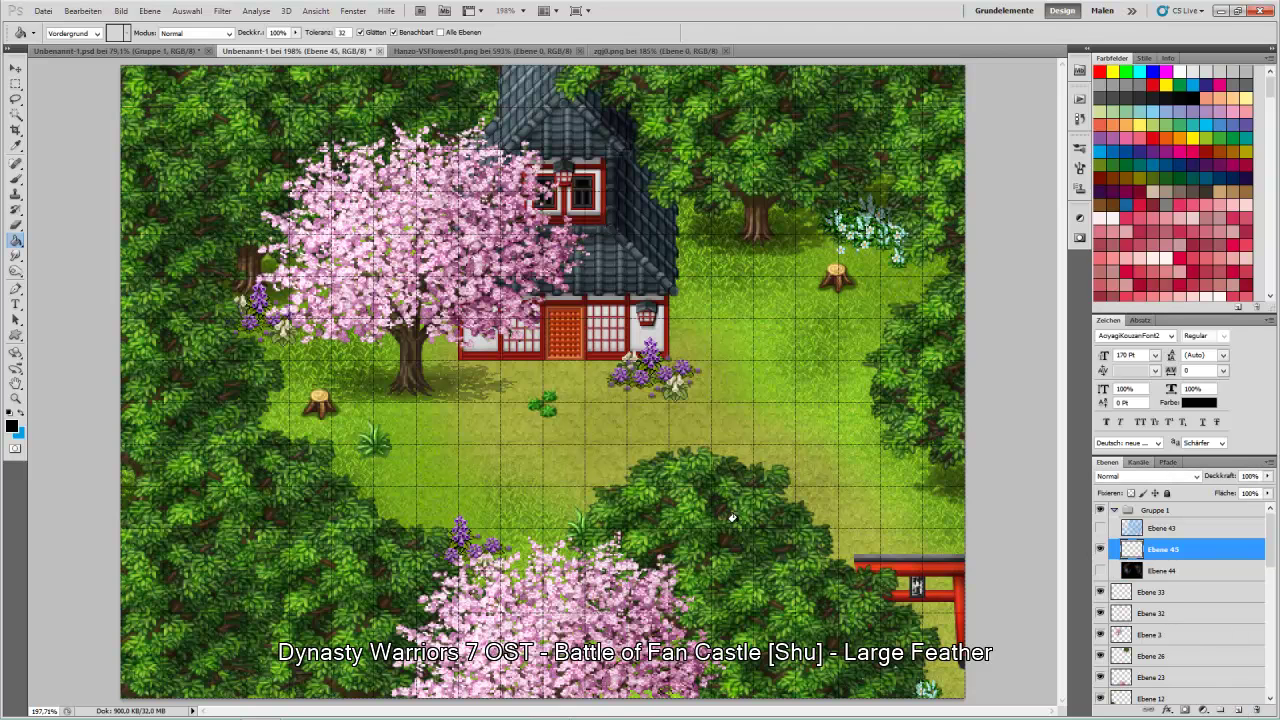
pyautogui.click(401, 404)
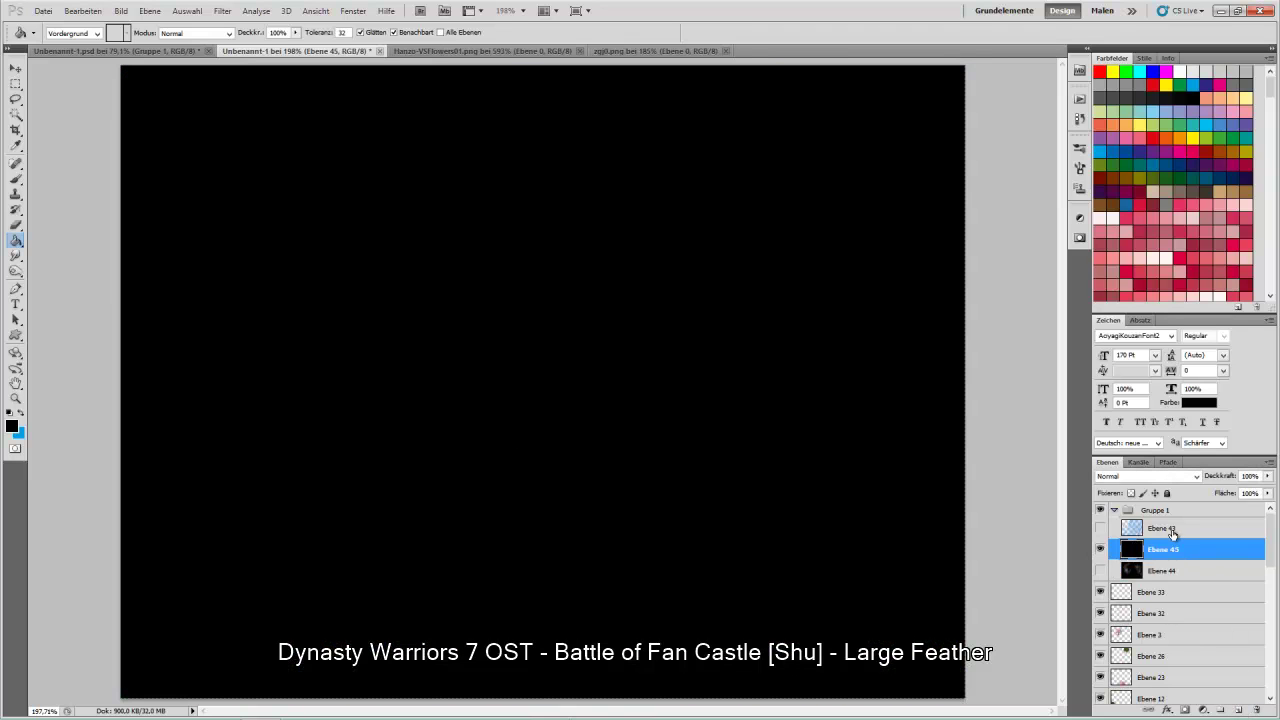
pyautogui.click(1175, 532)
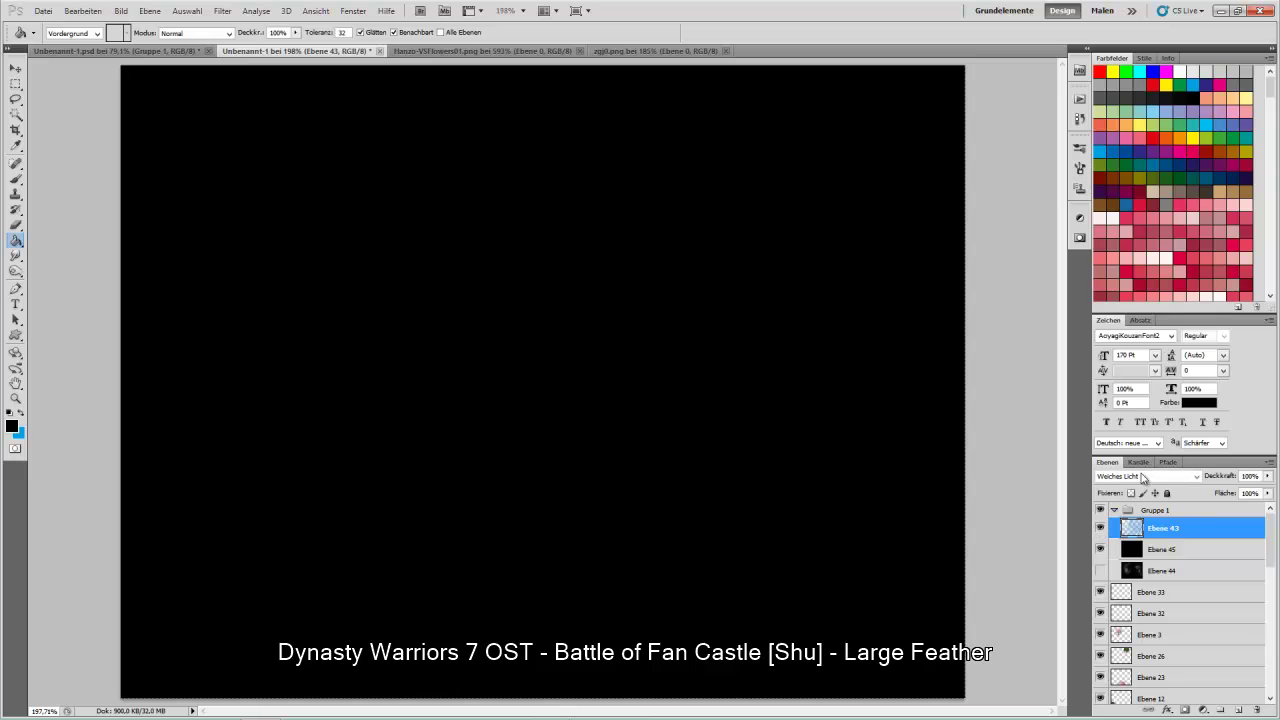
pyautogui.click(1150, 476)
pyautogui.click(1128, 137)
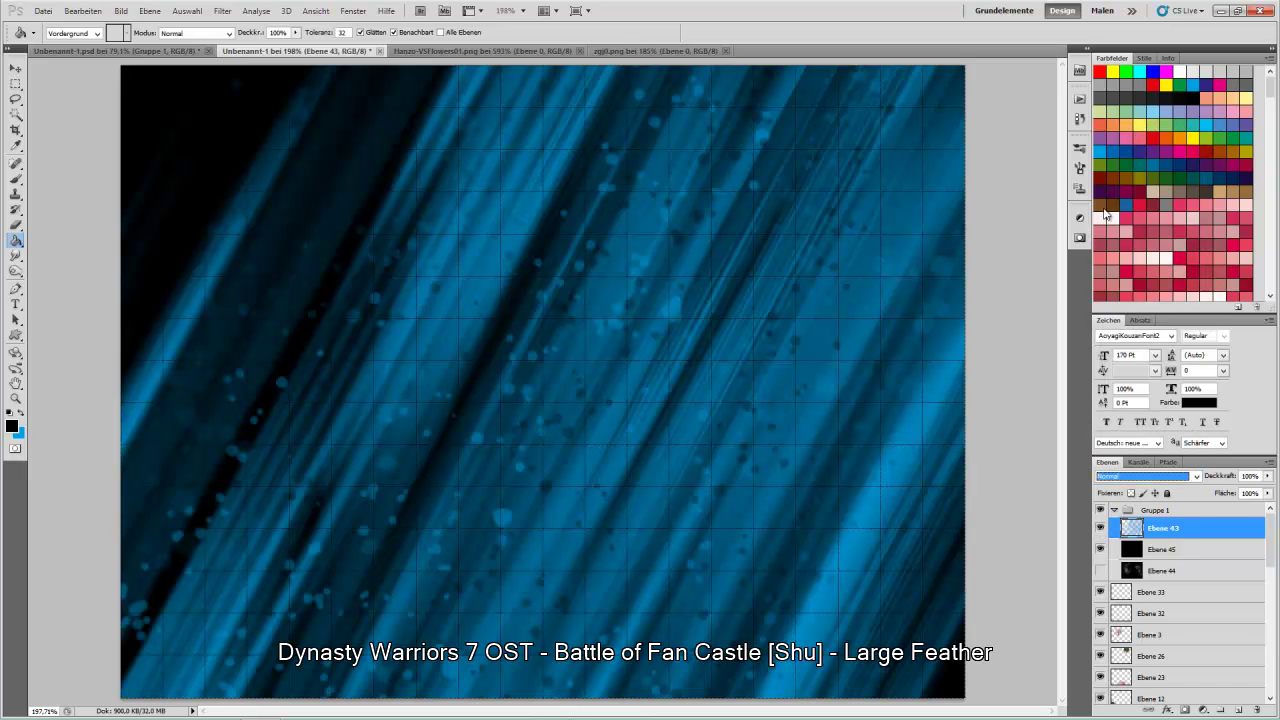
# - Apply the last-used Gaussian blur to Ebene 43, merge it into the black layer below, and hide the result in the collapsed Gruppe 1
pyautogui.click(221, 12)
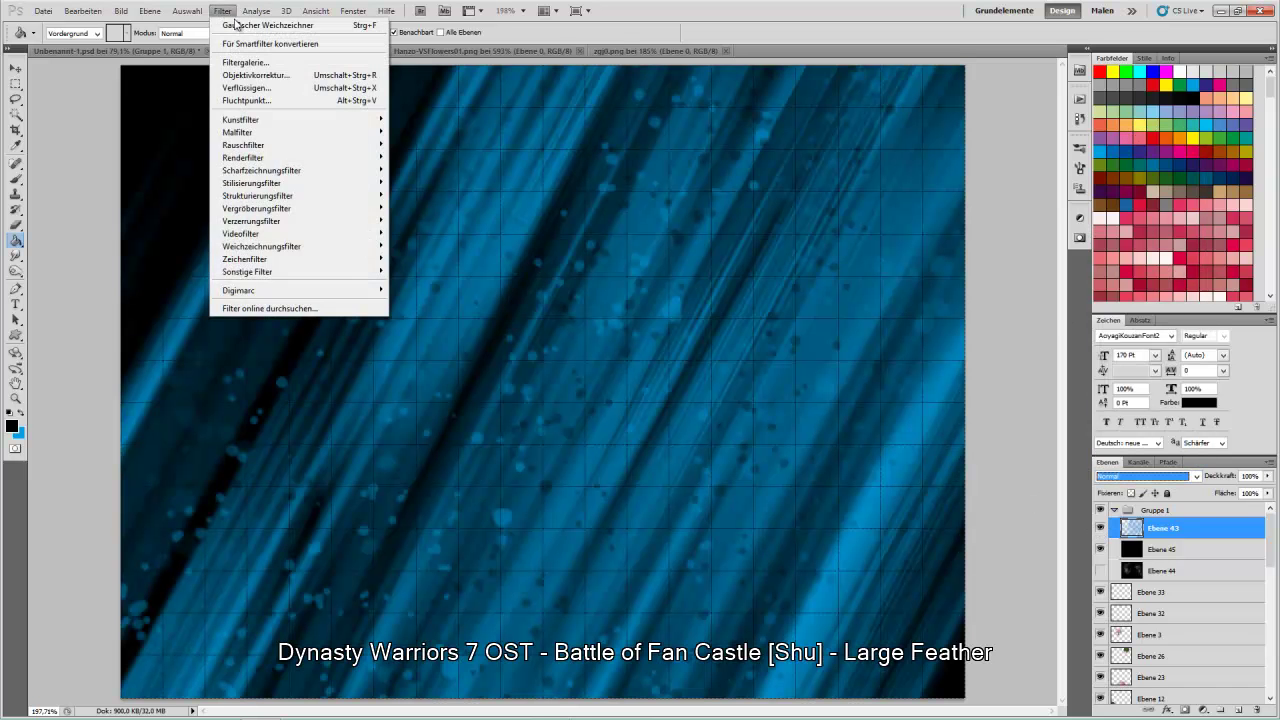
pyautogui.click(244, 26)
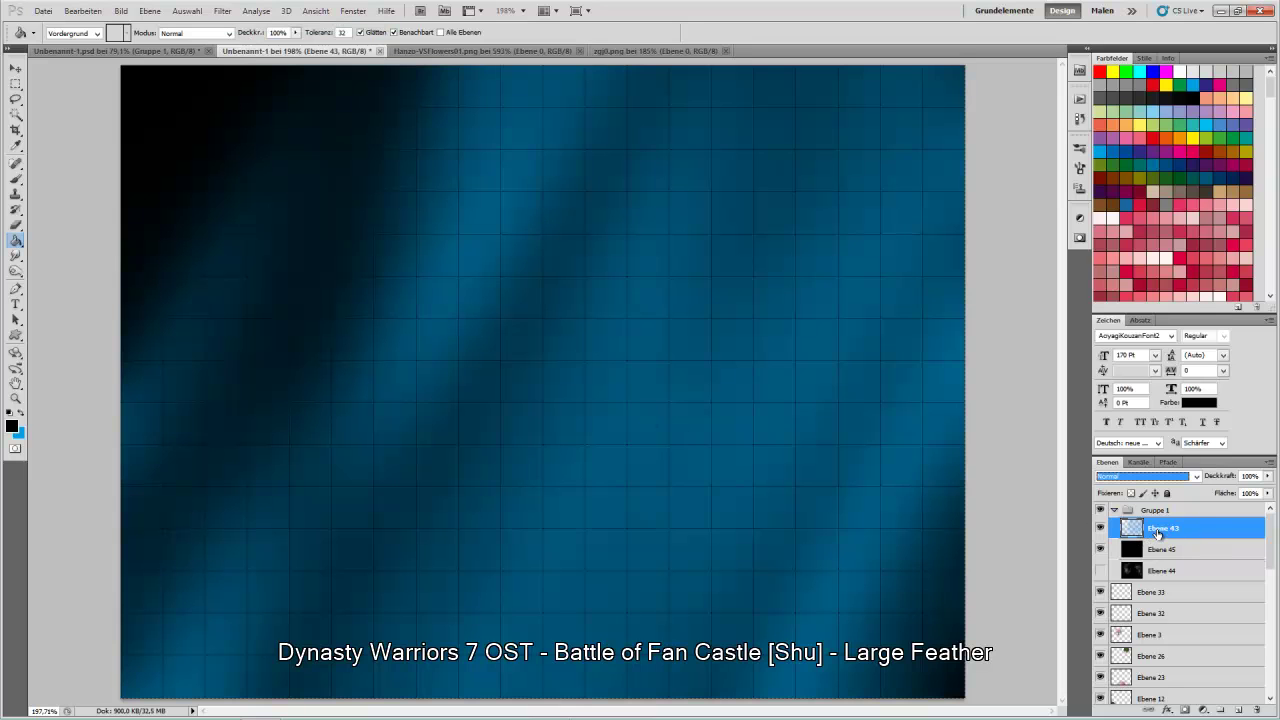
pyautogui.hotkey('ctrl', 'e')
pyautogui.click(1099, 528)
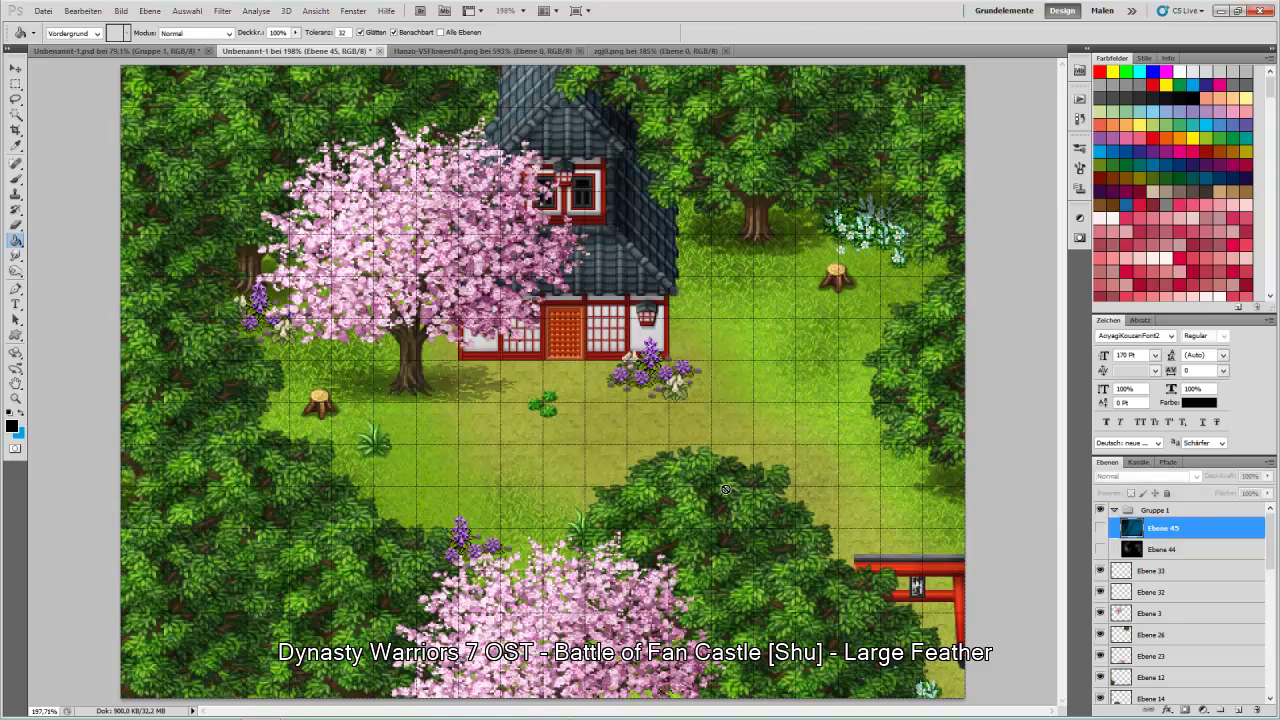
pyautogui.click(17, 70)
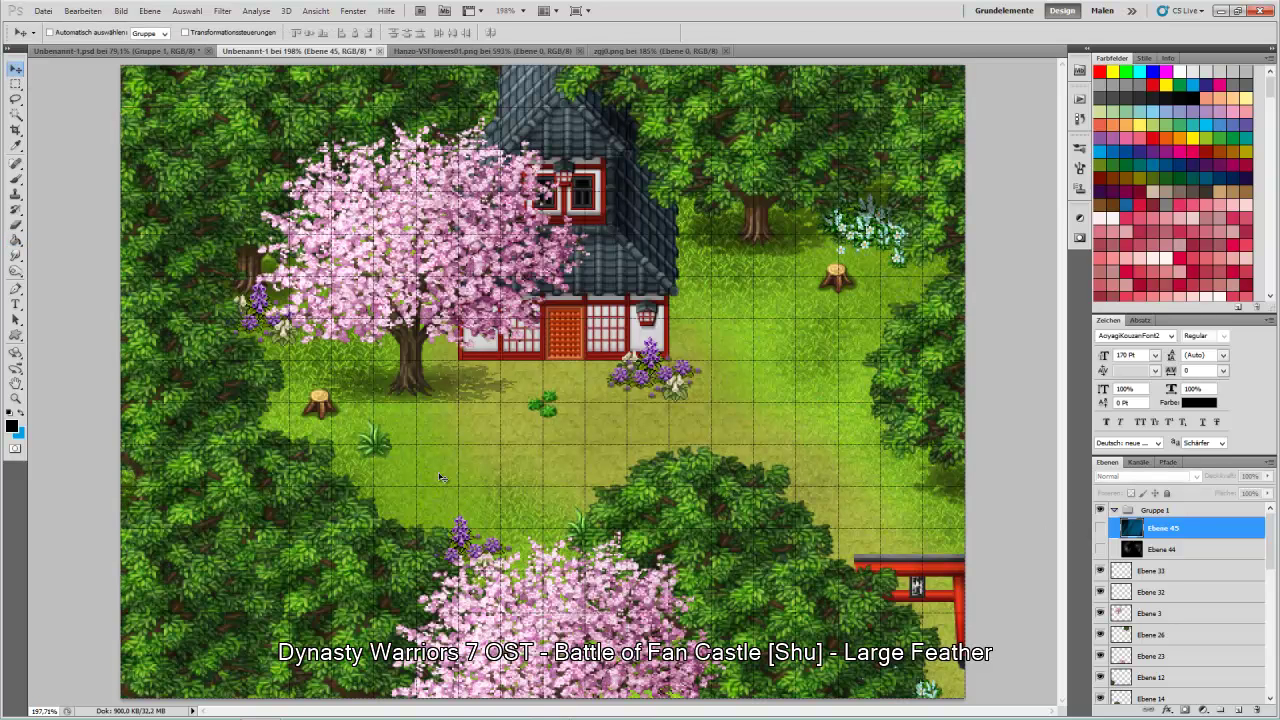
pyautogui.moveTo(445, 717)
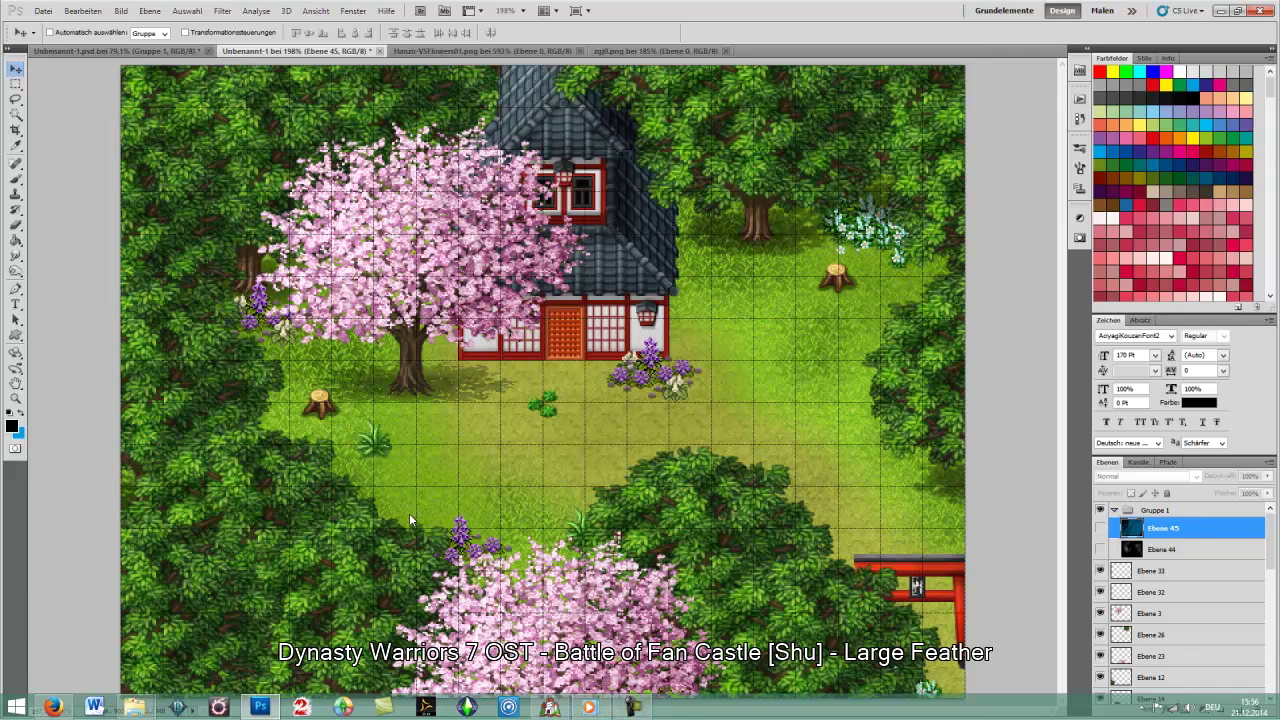
pyautogui.click(1113, 510)
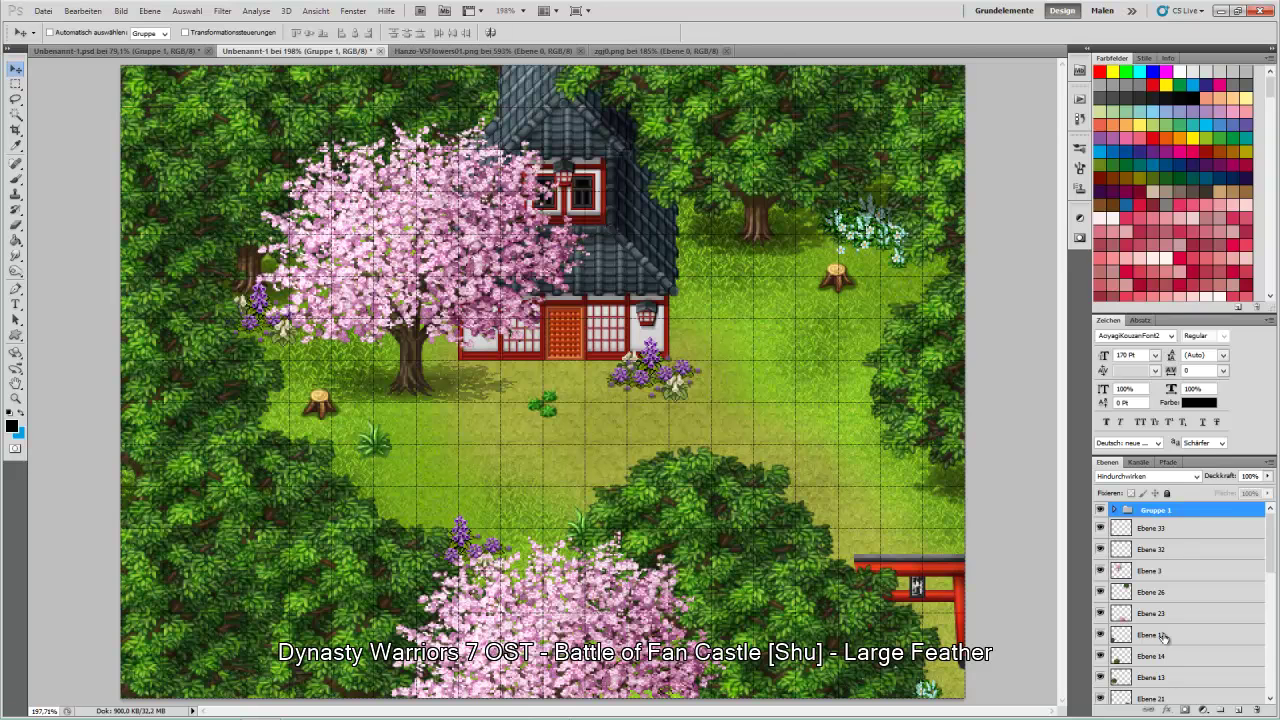
pyautogui.rightClick(814, 633)
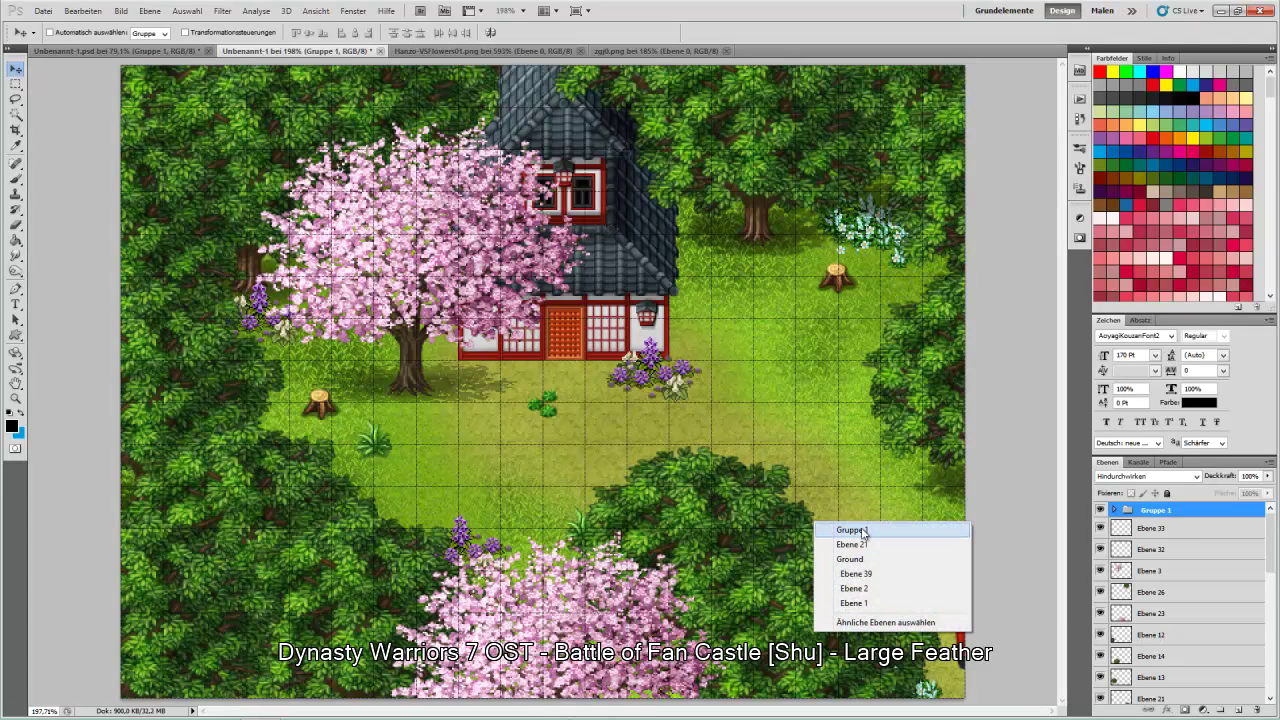
pyautogui.click(856, 573)
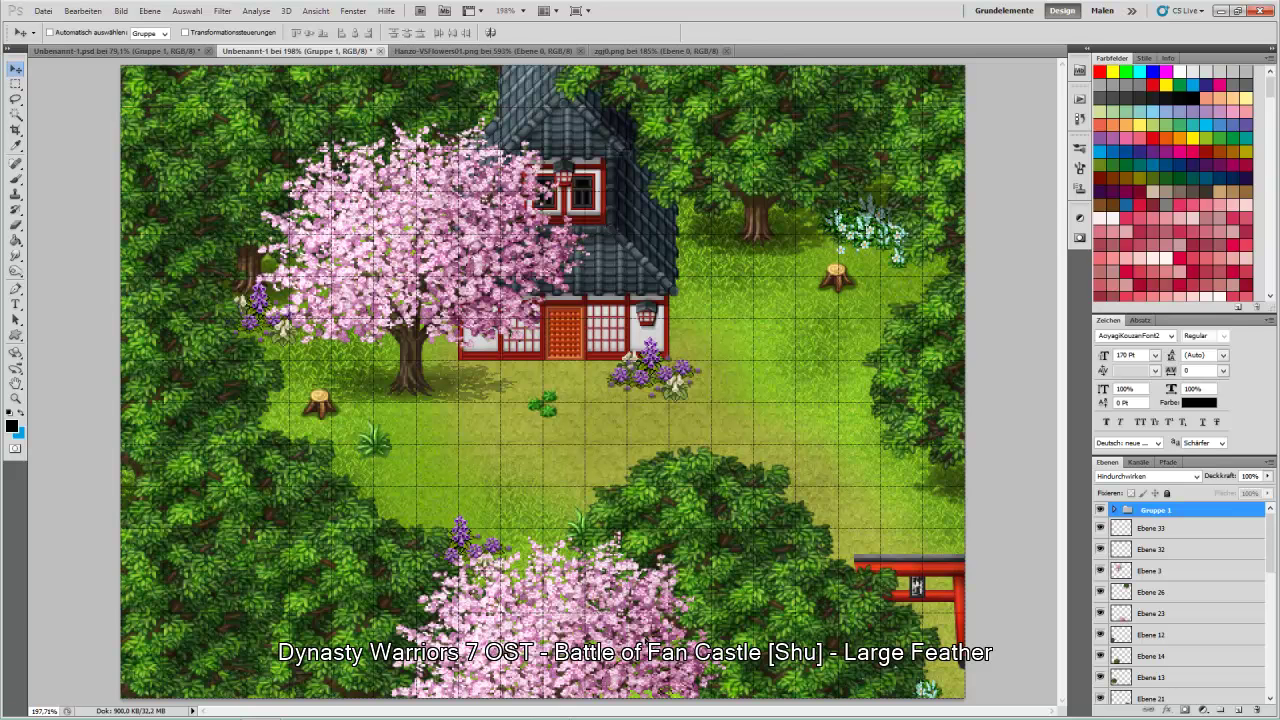
pyautogui.click(632, 706)
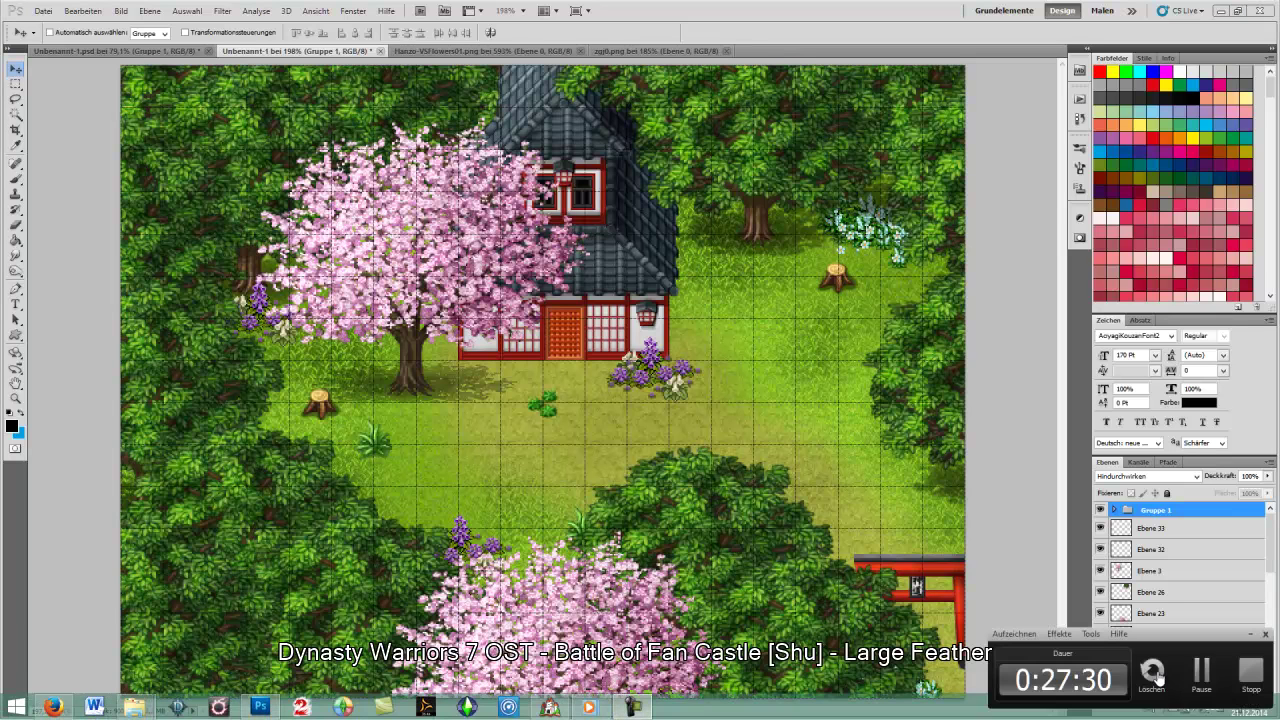
pyautogui.click(1201, 672)
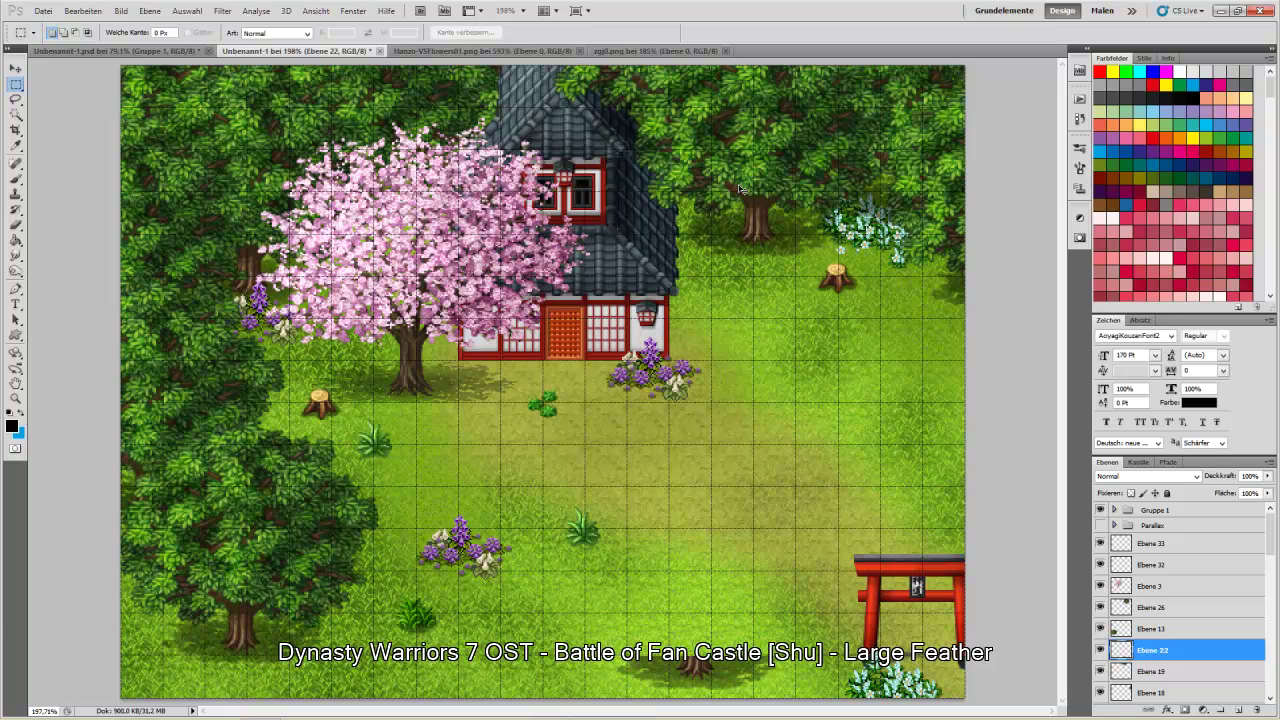
# - Paste the copied green tree on a new layer above Ebene 22 and place it over the trunk beside the torii gate
pyautogui.hotkey('ctrl', 'v')
pyautogui.press('v')
pyautogui.moveTo(551, 404); pyautogui.dragTo(711, 568)
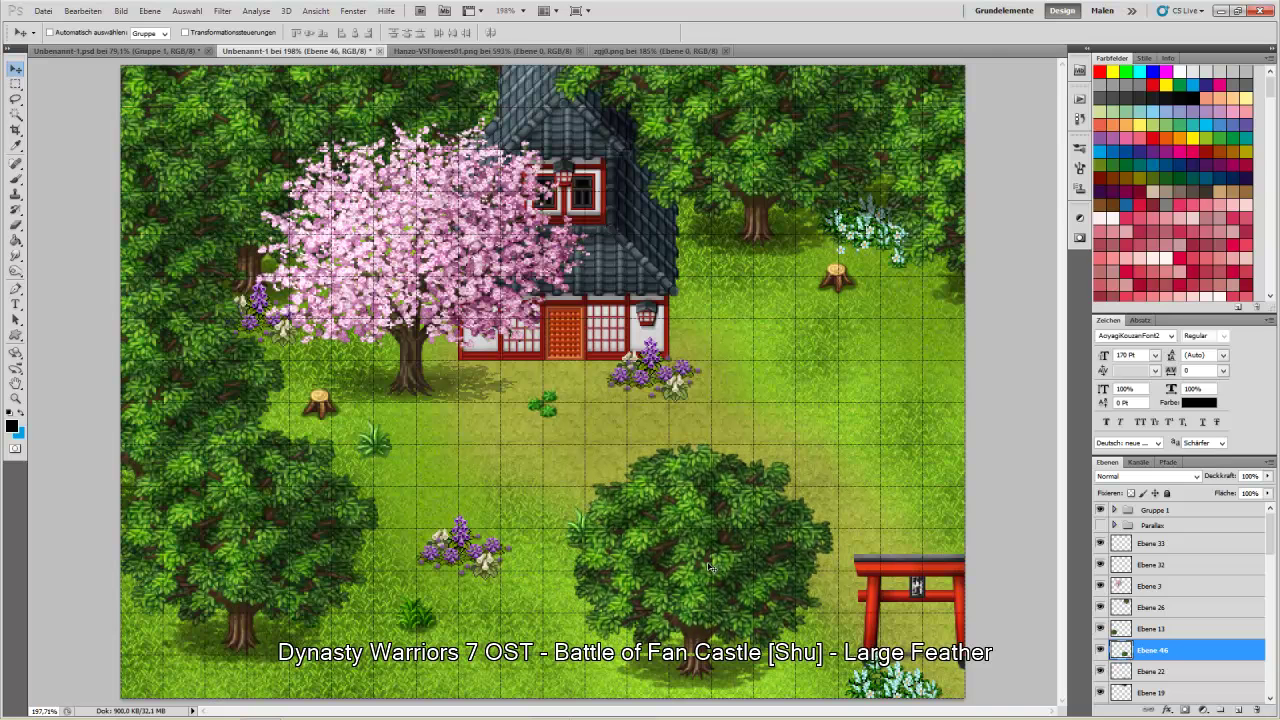
# - Align the tree crown beside the torii gate with its trunk and move layer Ebene 46 into the Parallax group
pyautogui.moveTo(800, 618); pyautogui.dragTo(800, 621)
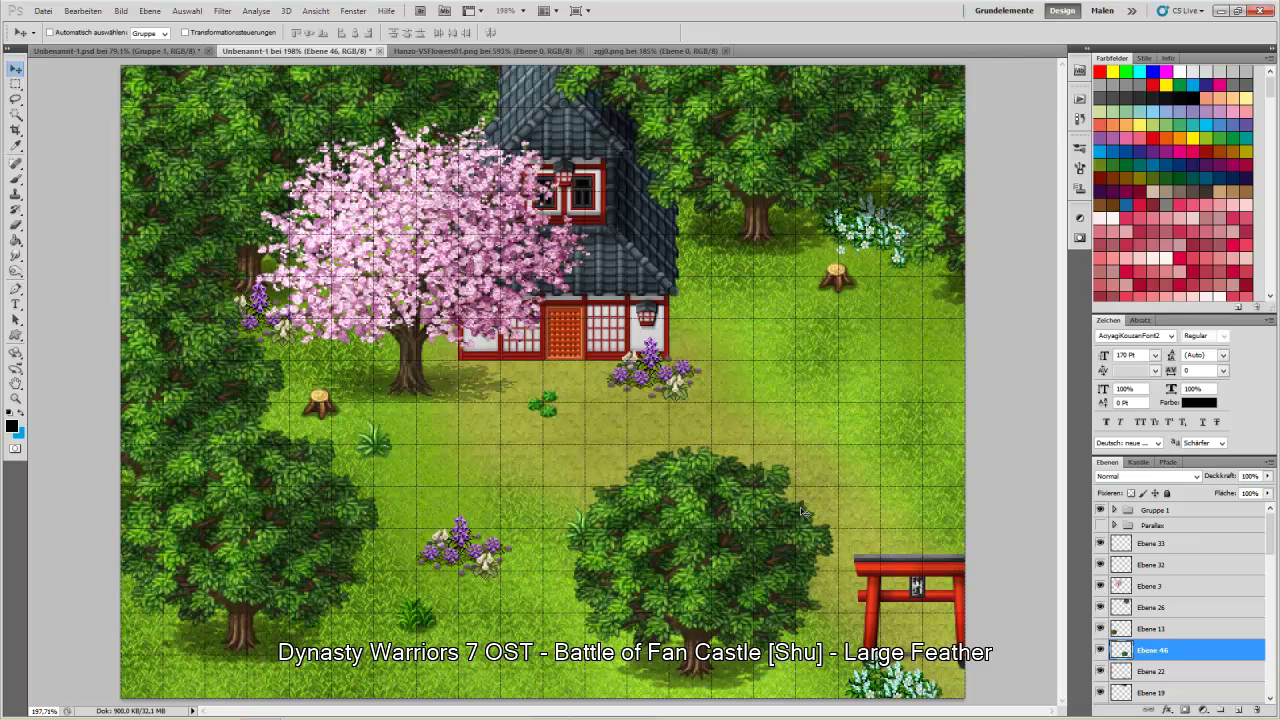
pyautogui.moveTo(1143, 652); pyautogui.dragTo(1175, 528)
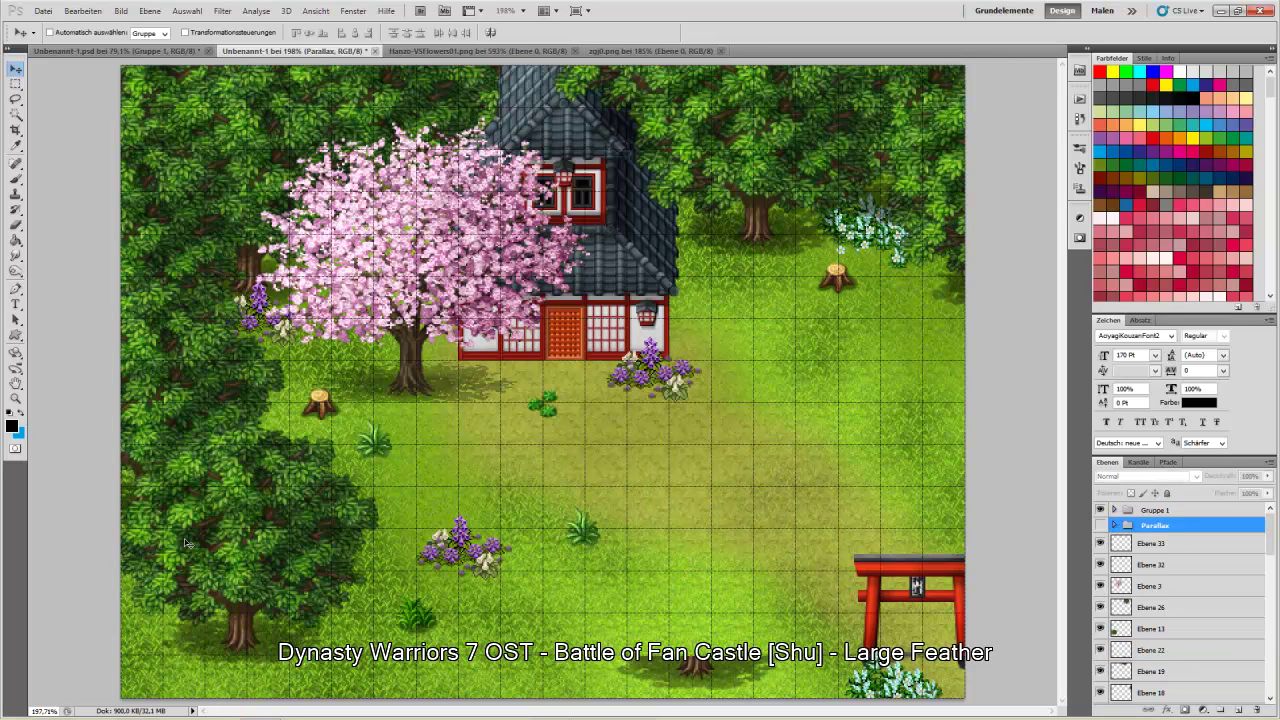
# - Select layer Ebene 13 and shift its lower-left tree slightly downward on the map
pyautogui.rightClick(258, 562)
pyautogui.click(300, 584)
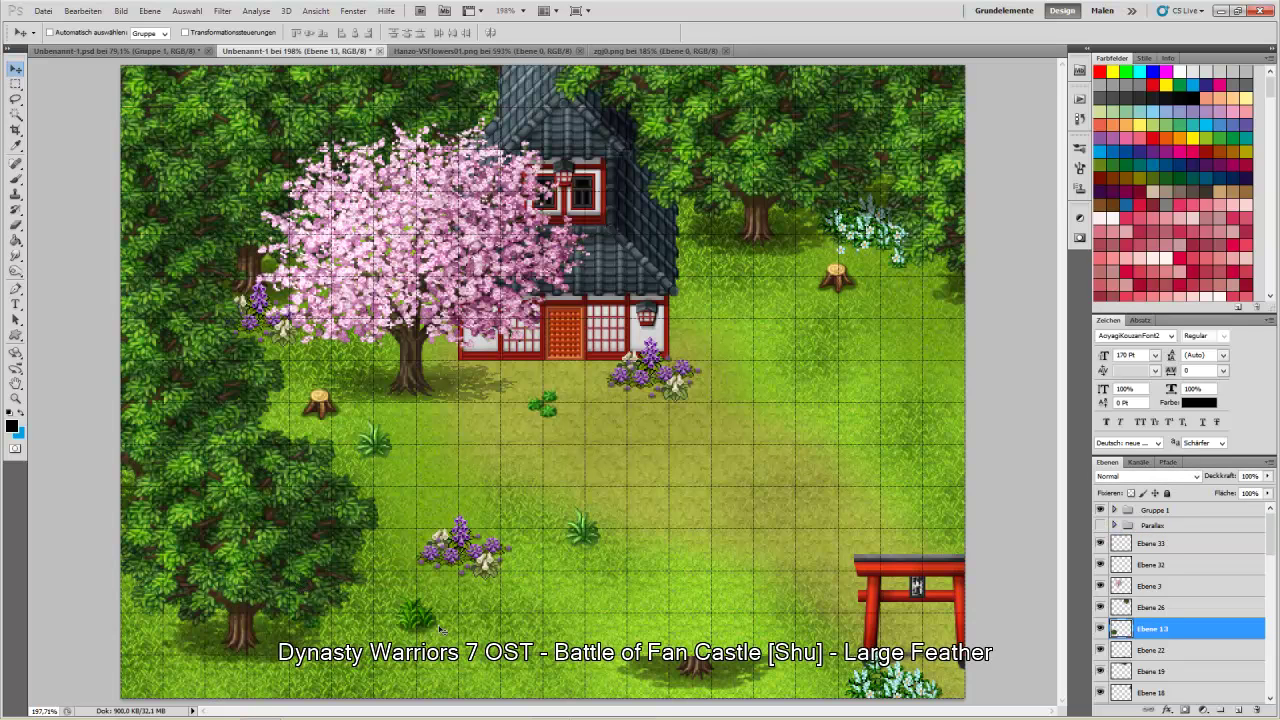
pyautogui.click(15, 84)
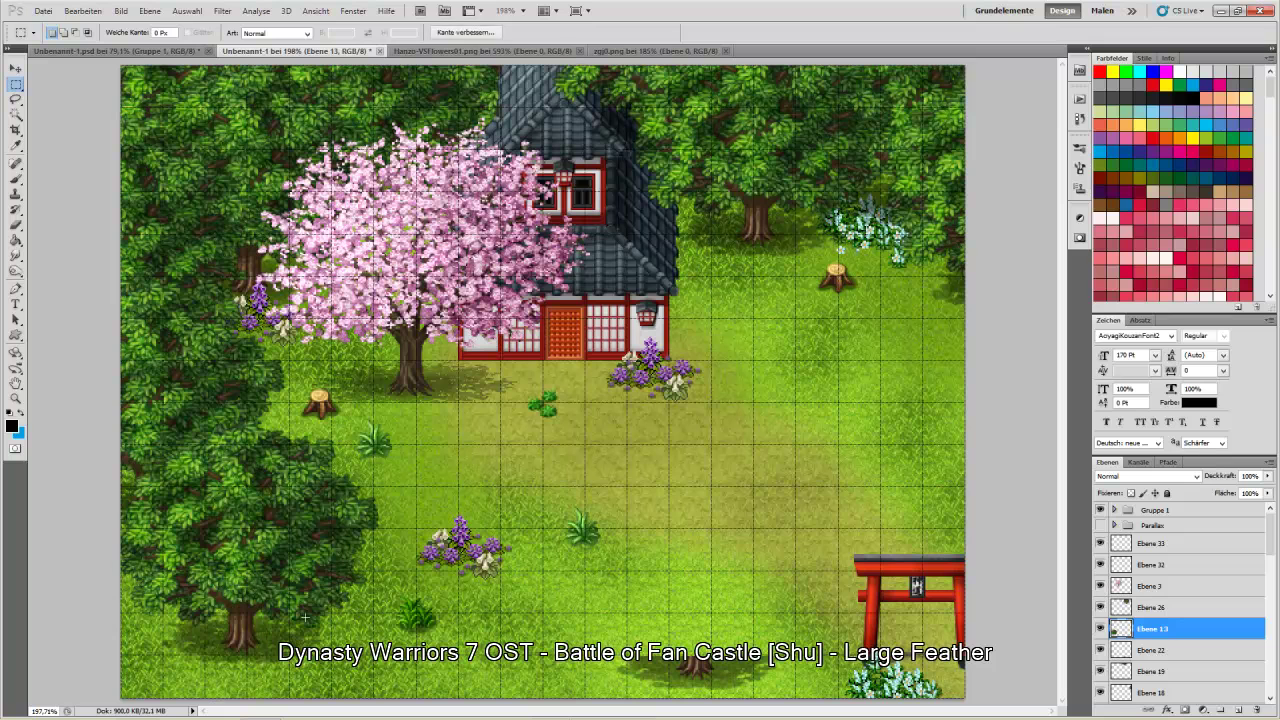
pyautogui.click(15, 68)
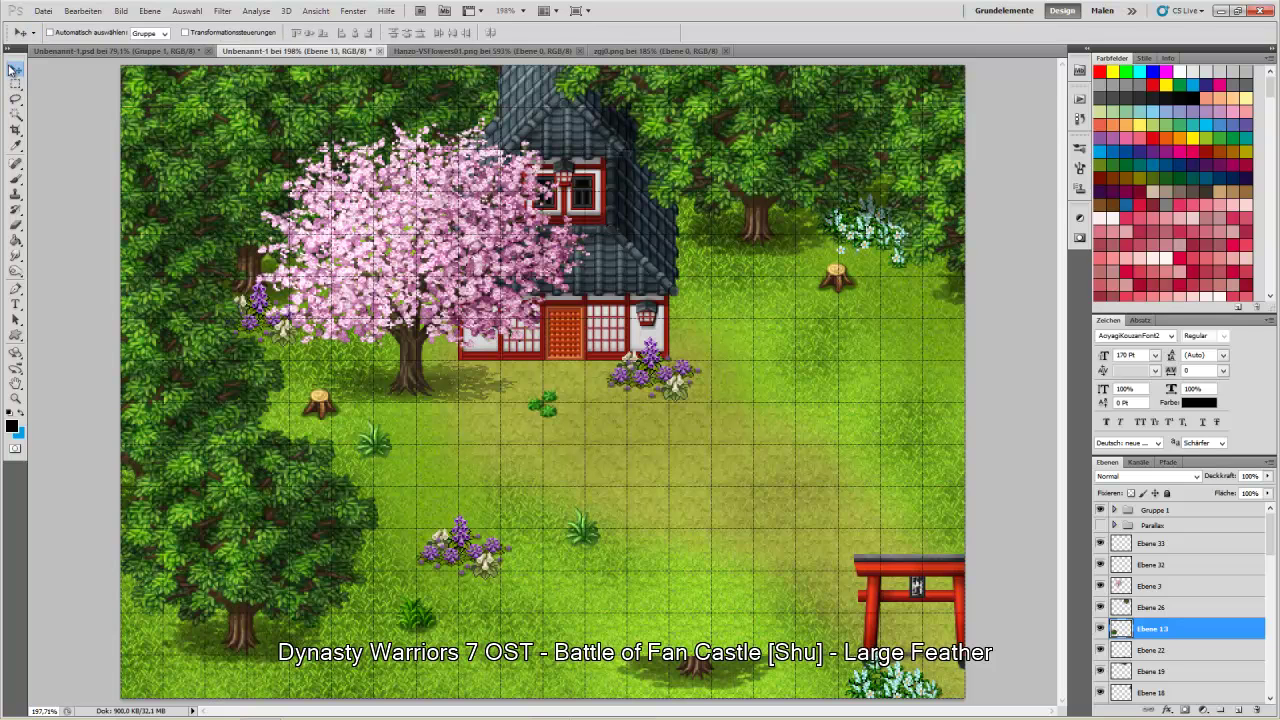
pyautogui.rightClick(262, 597)
pyautogui.press('Escape')
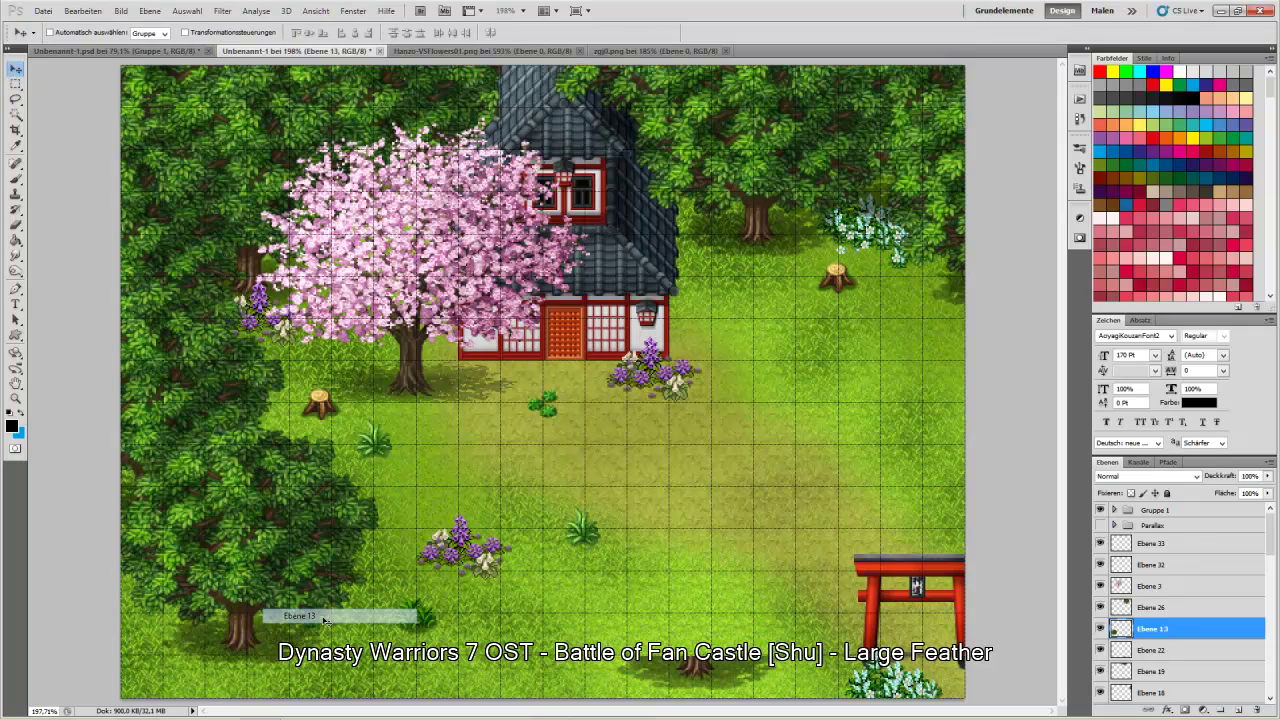
pyautogui.moveTo(220, 565); pyautogui.dragTo(221, 581)
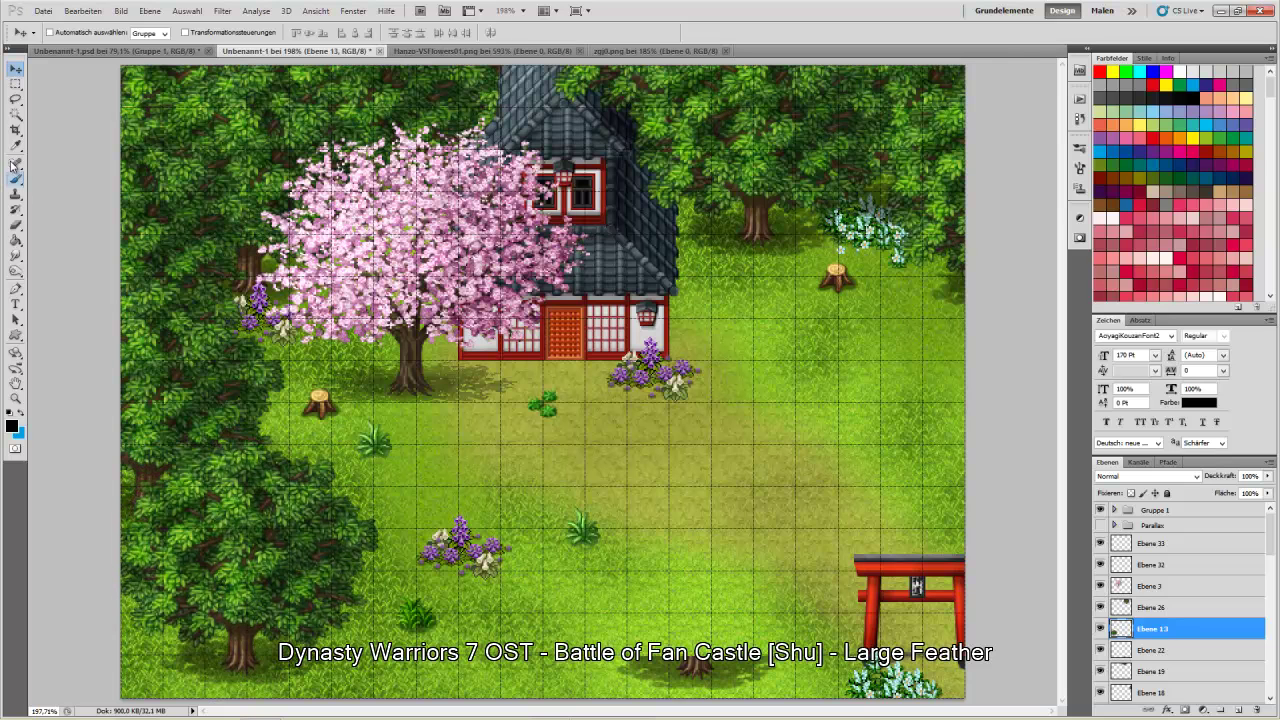
# - Cut the lower-left tree above its trunk base from Ebene 13 and paste it onto a new layer
pyautogui.click(15, 84)
pyautogui.moveTo(450, 560); pyautogui.dragTo(522, 652)
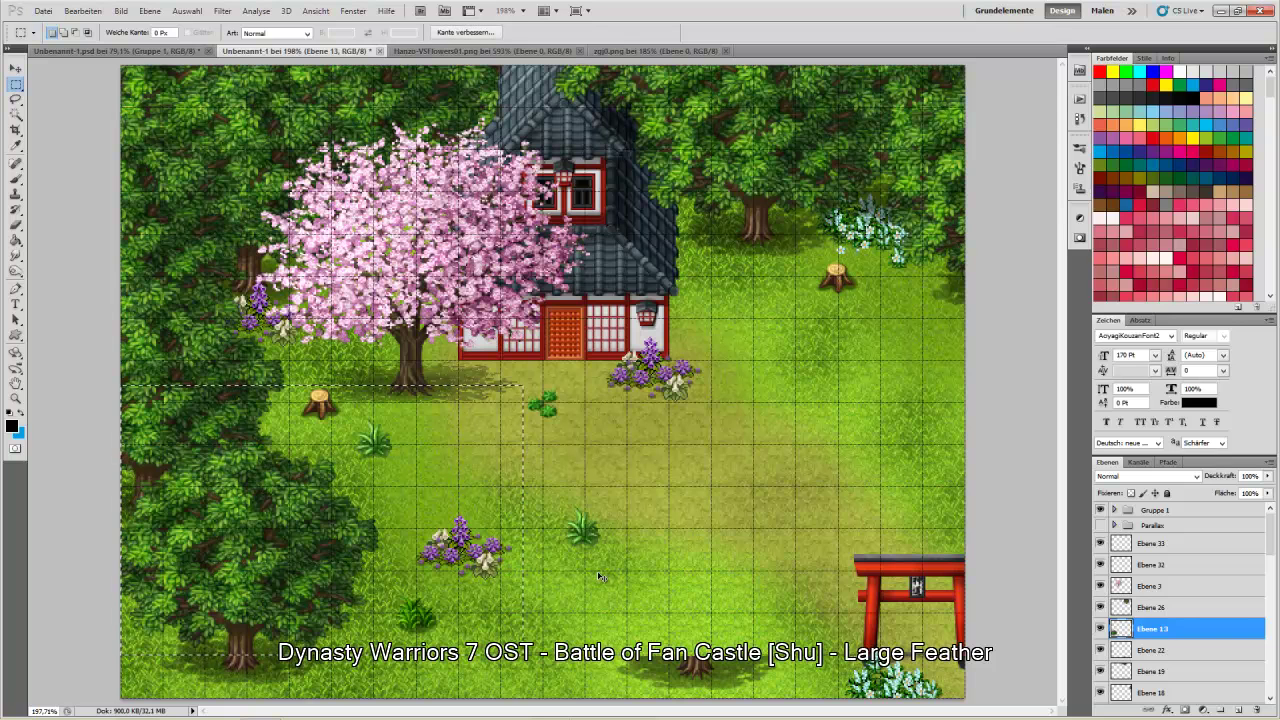
pyautogui.hotkey('ctrl', 'x')
pyautogui.hotkey('ctrl', 'v')
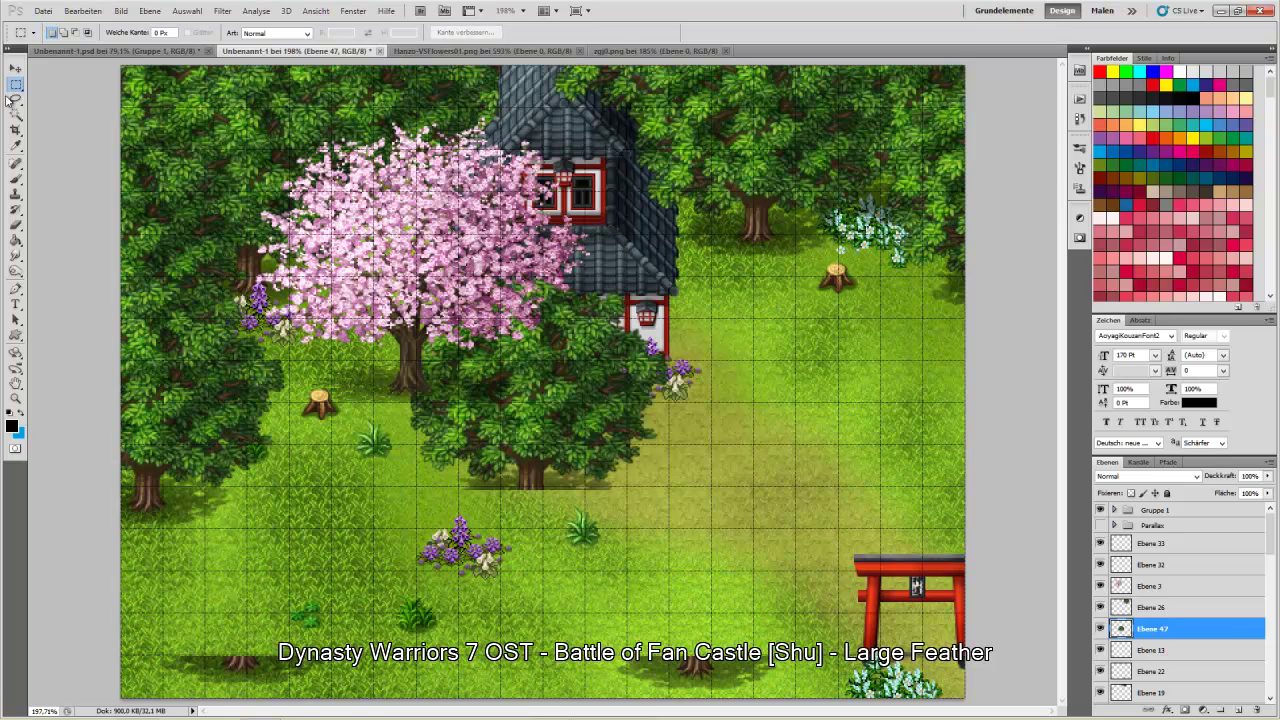
# - Place the pasted crown over the lower-left trunk and move its layer into the Parallax group
pyautogui.click(15, 67)
pyautogui.moveTo(495, 464); pyautogui.dragTo(197, 634)
pyautogui.moveTo(268, 609); pyautogui.dragTo(271, 611)
pyautogui.moveTo(1165, 630); pyautogui.dragTo(1166, 530)
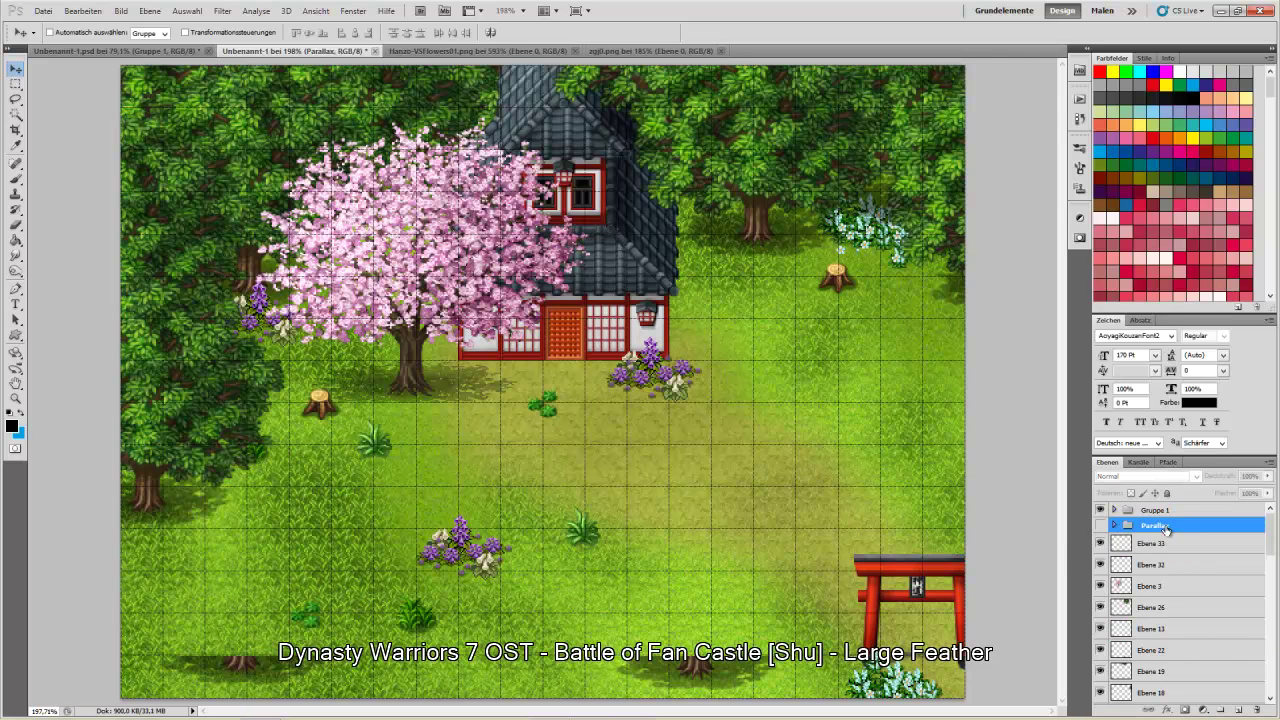
# - Cut the upper part of the Ebene 15 tree at the map's left edge and paste it onto a new layer
pyautogui.rightClick(186, 409)
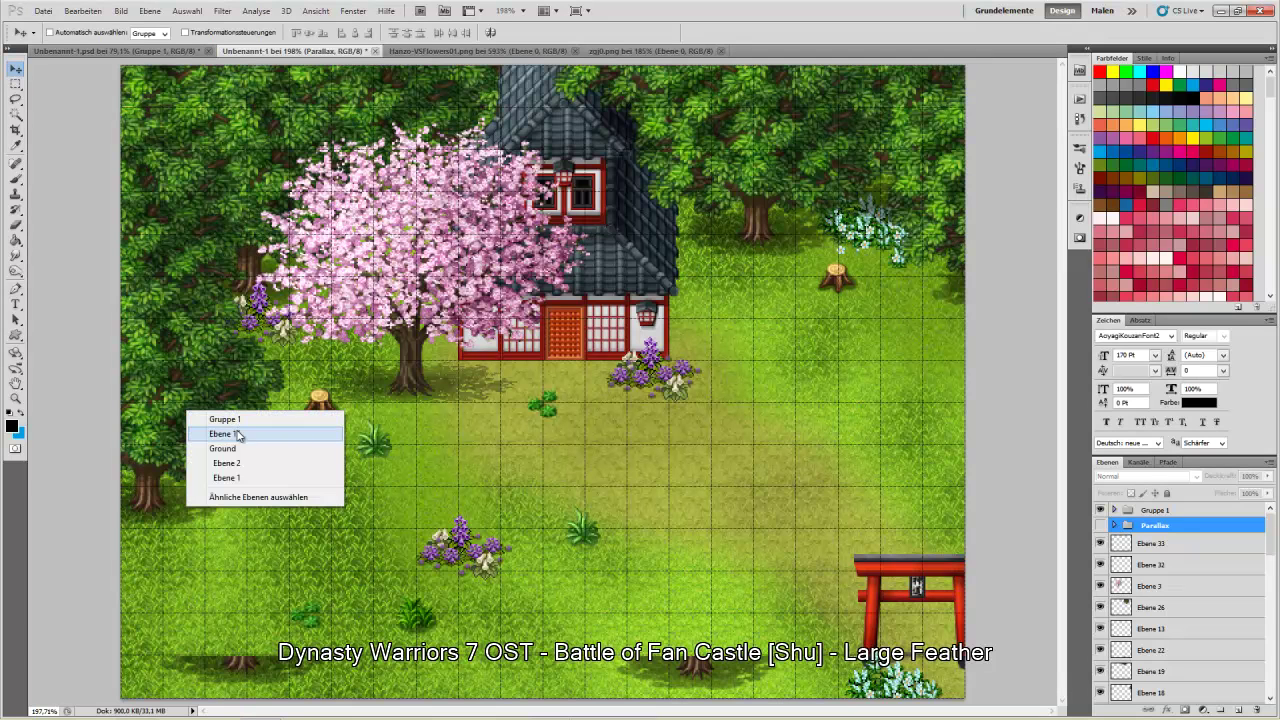
pyautogui.click(240, 434)
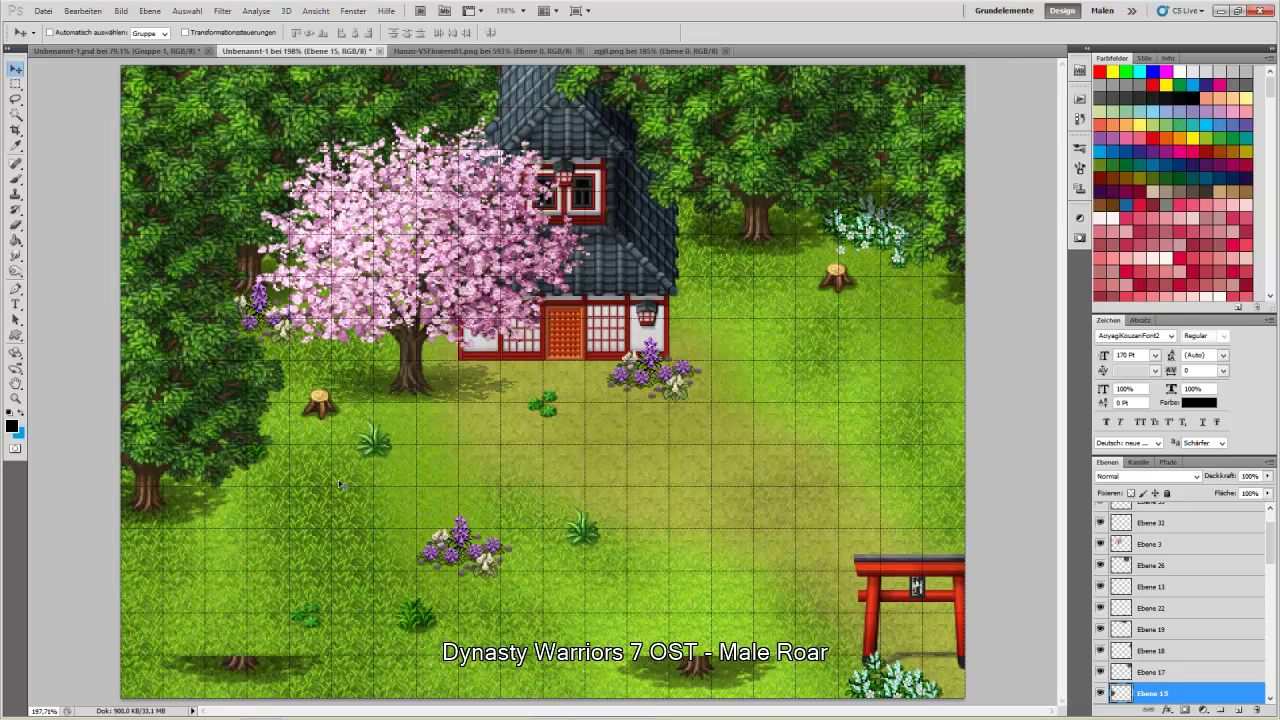
pyautogui.rightClick(183, 454)
pyautogui.click(200, 471)
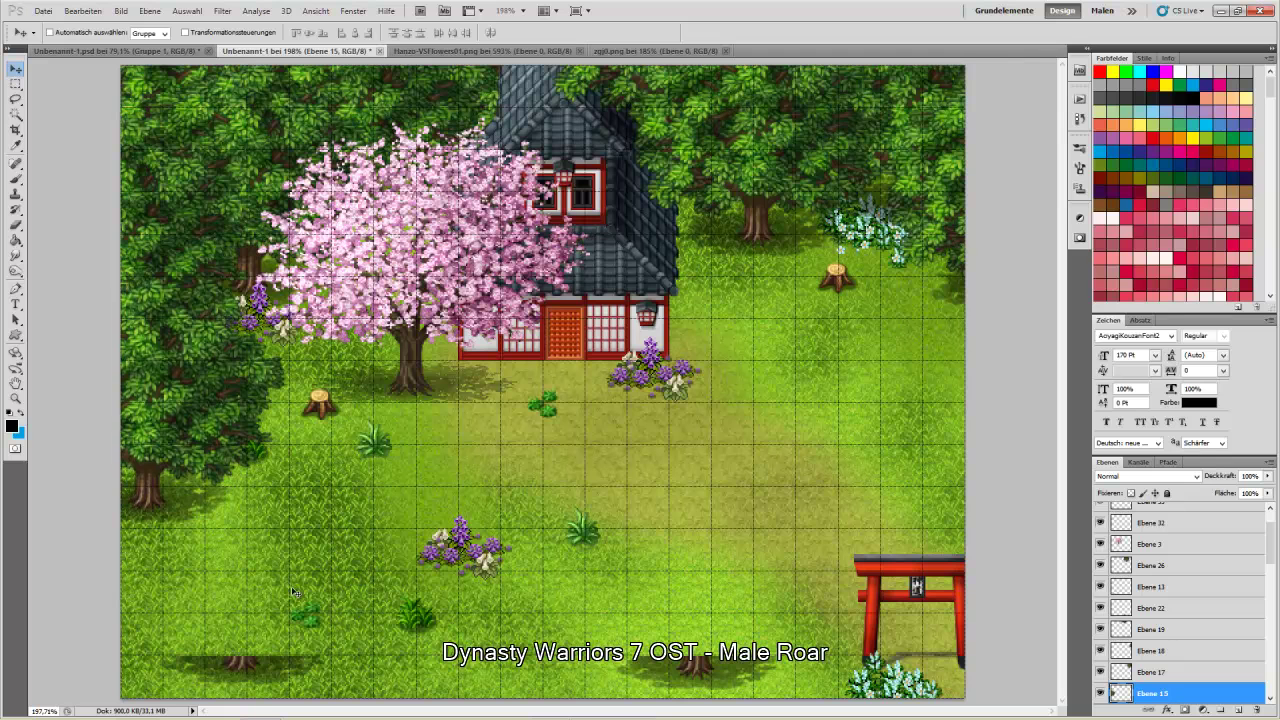
pyautogui.click(16, 84)
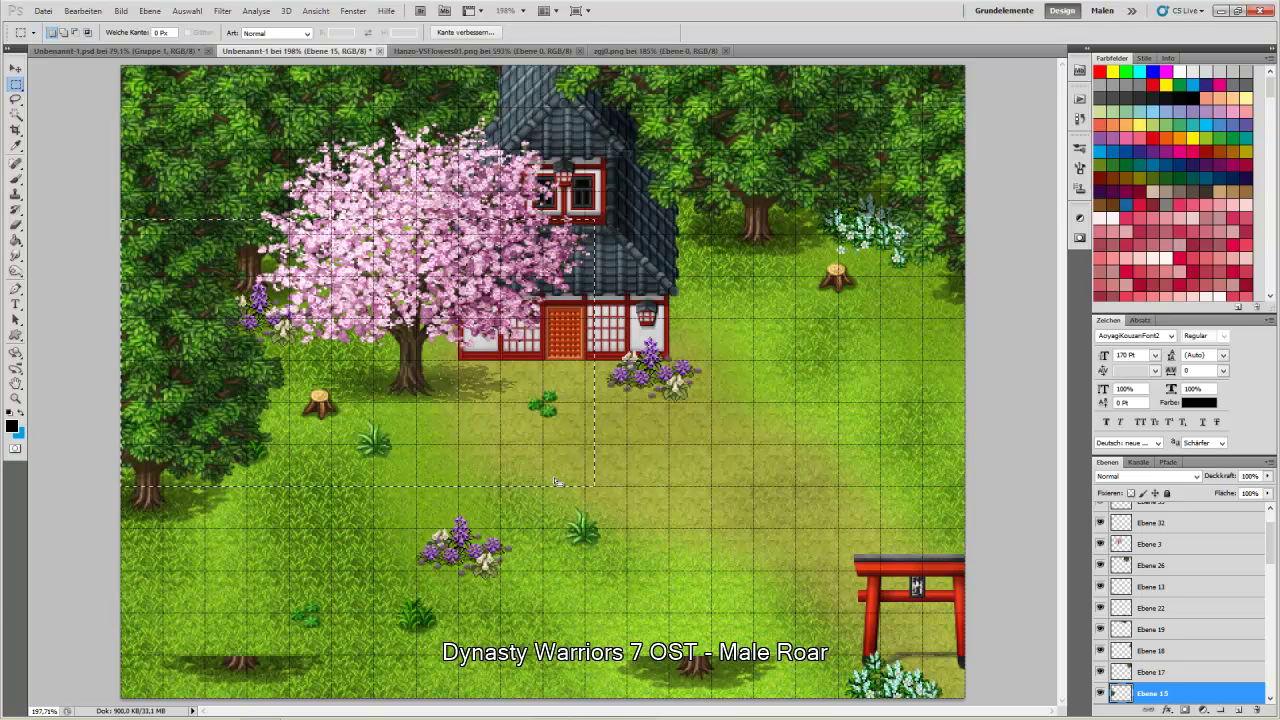
pyautogui.hotkey('ctrl', 'x')
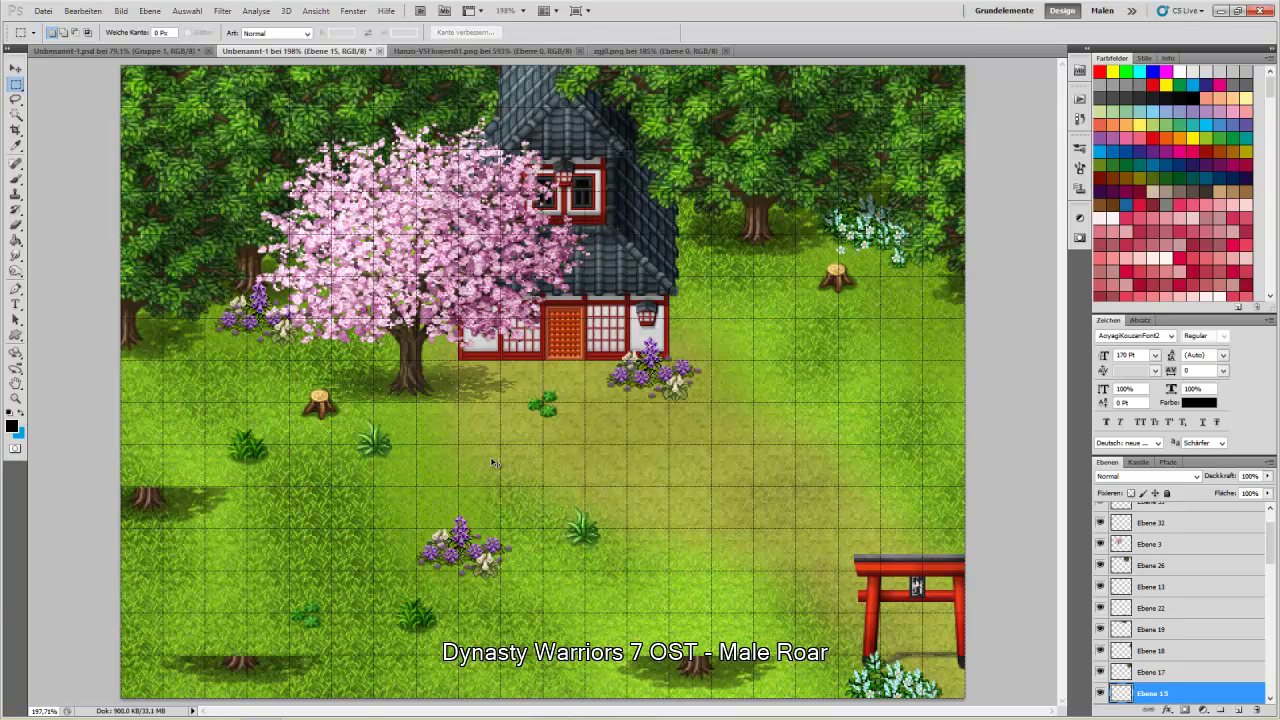
pyautogui.hotkey('ctrl', 'v')
# - Place the pasted crown back over the left-edge trunk and move layer Ebene 48 into the Parallax group
pyautogui.press('v')
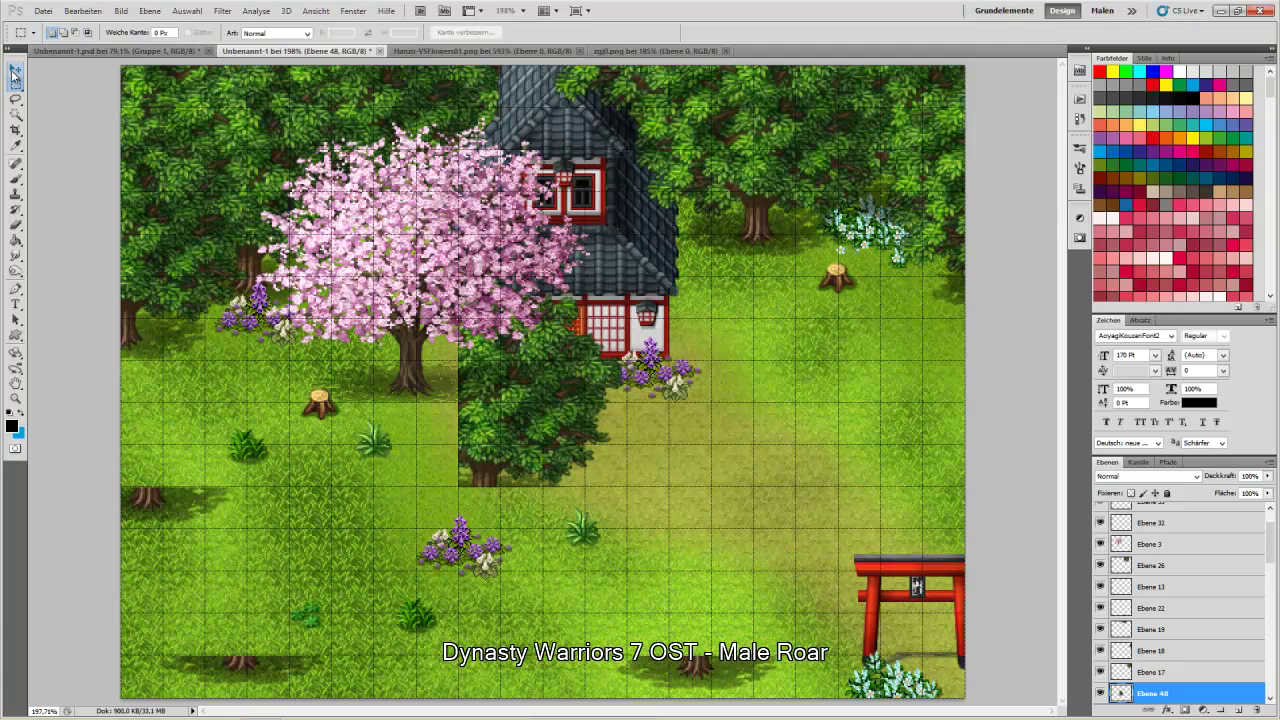
pyautogui.moveTo(558, 405); pyautogui.dragTo(209, 425)
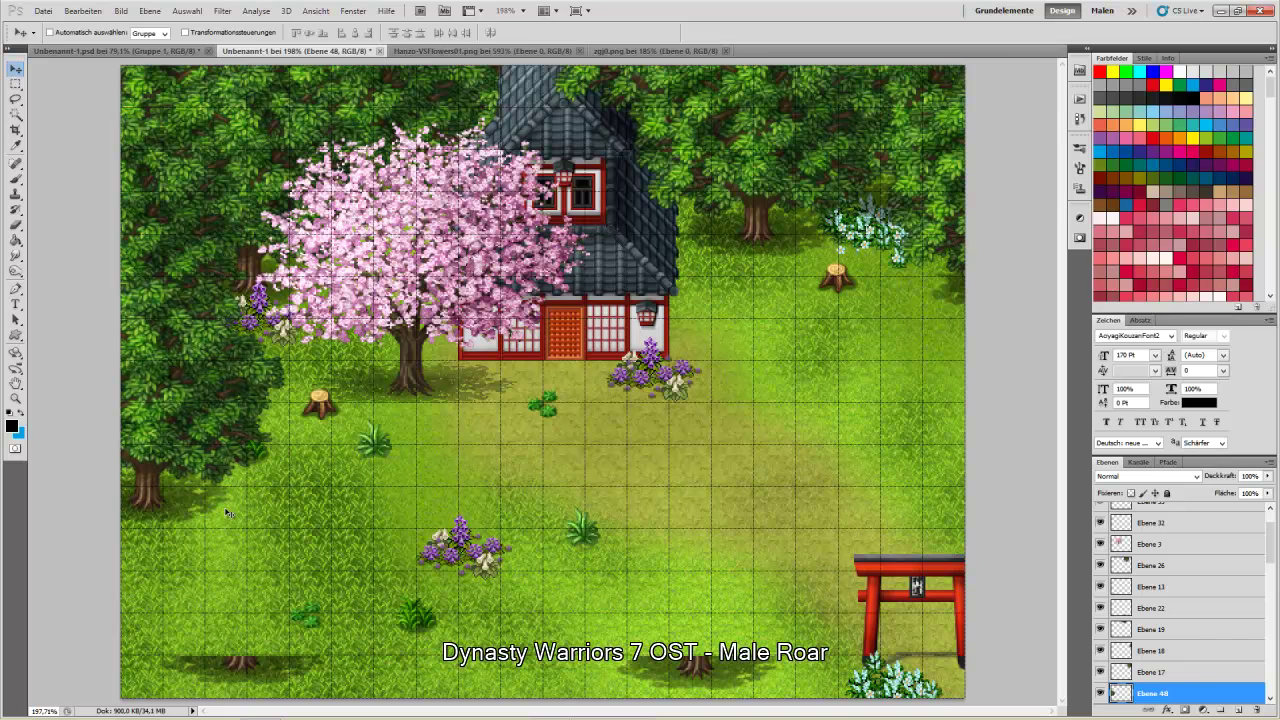
pyautogui.moveTo(1180, 692); pyautogui.dragTo(1155, 527)
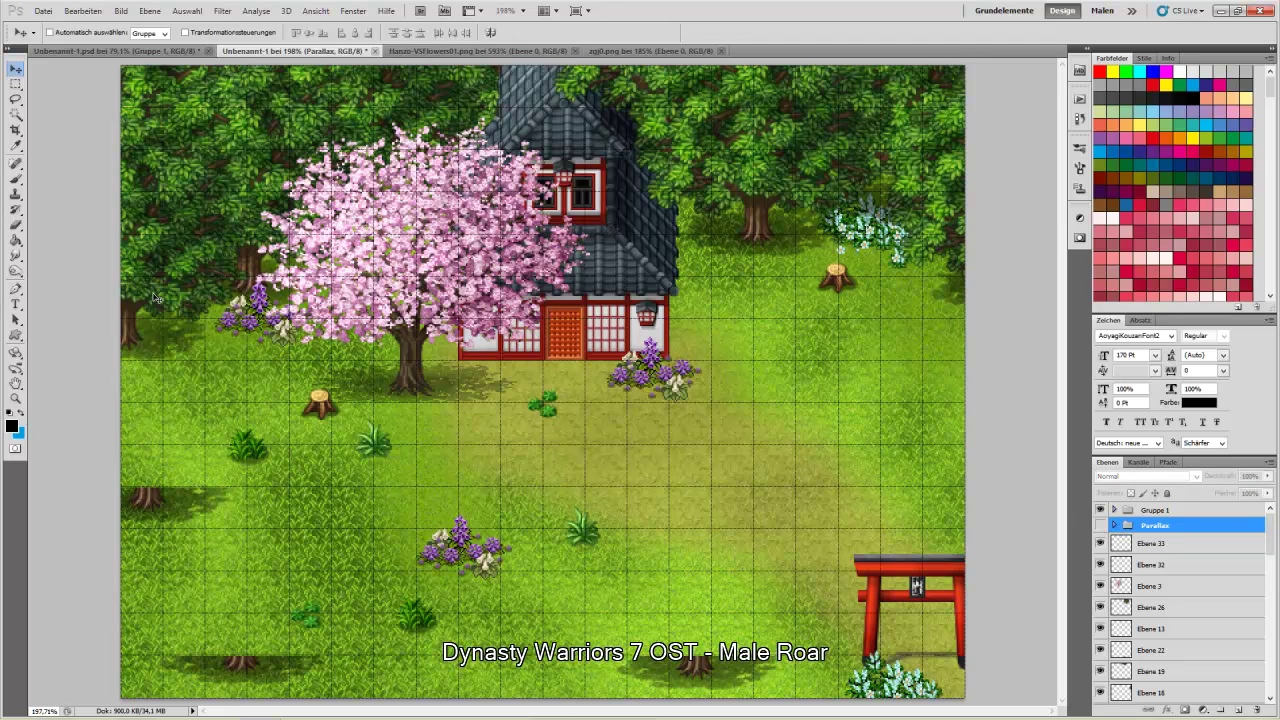
# - Cut the cherry tree's blossom crown above the trunk base from Ebene 3 and paste it onto a new layer
pyautogui.rightClick(417, 345)
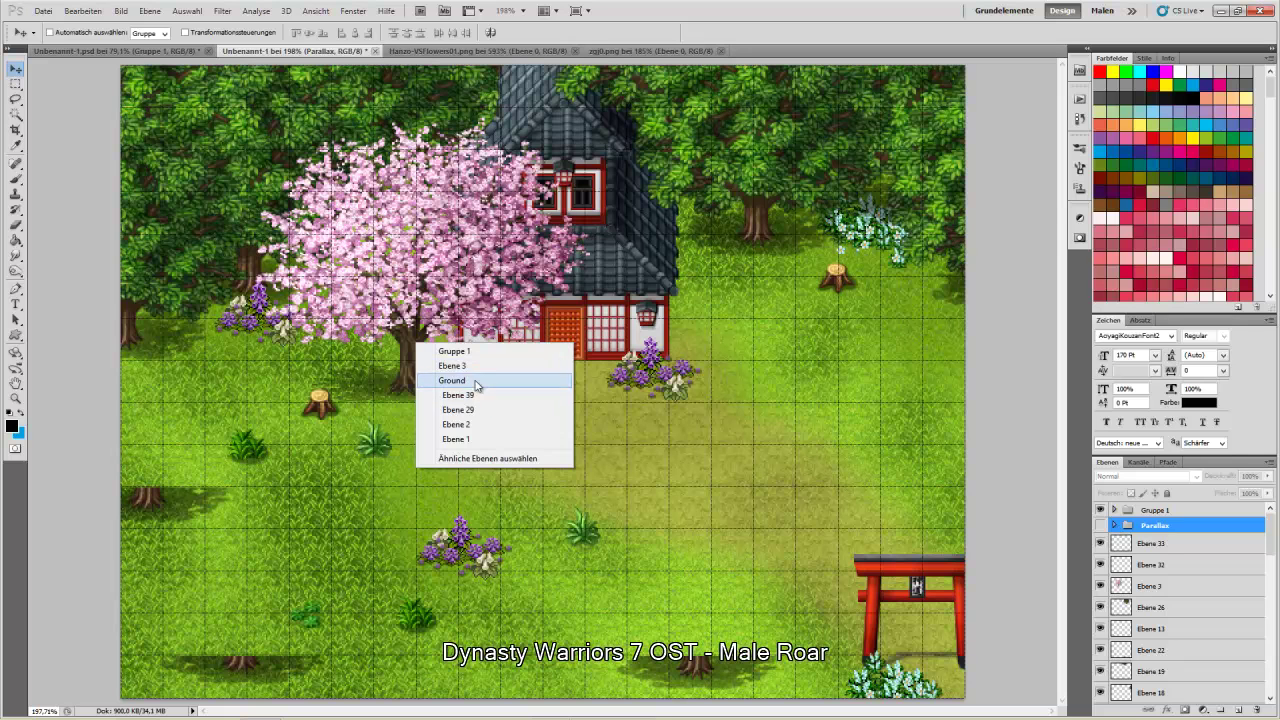
pyautogui.click(470, 366)
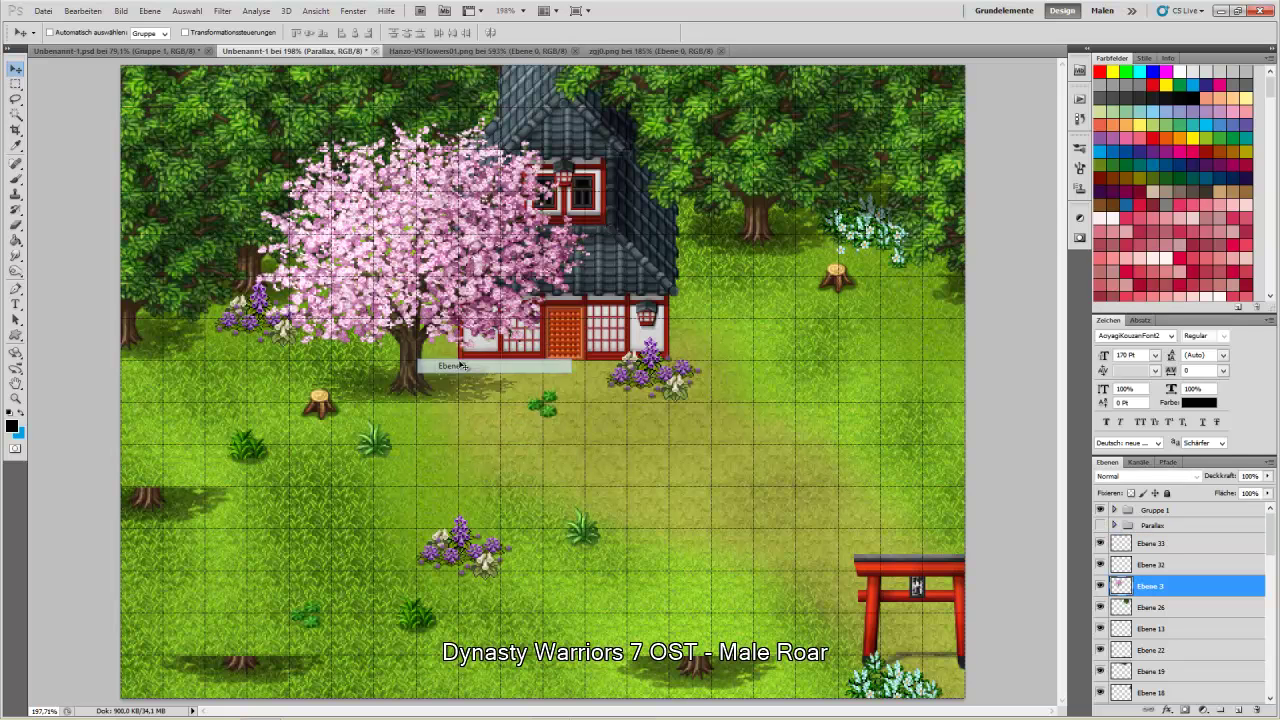
pyautogui.click(15, 84)
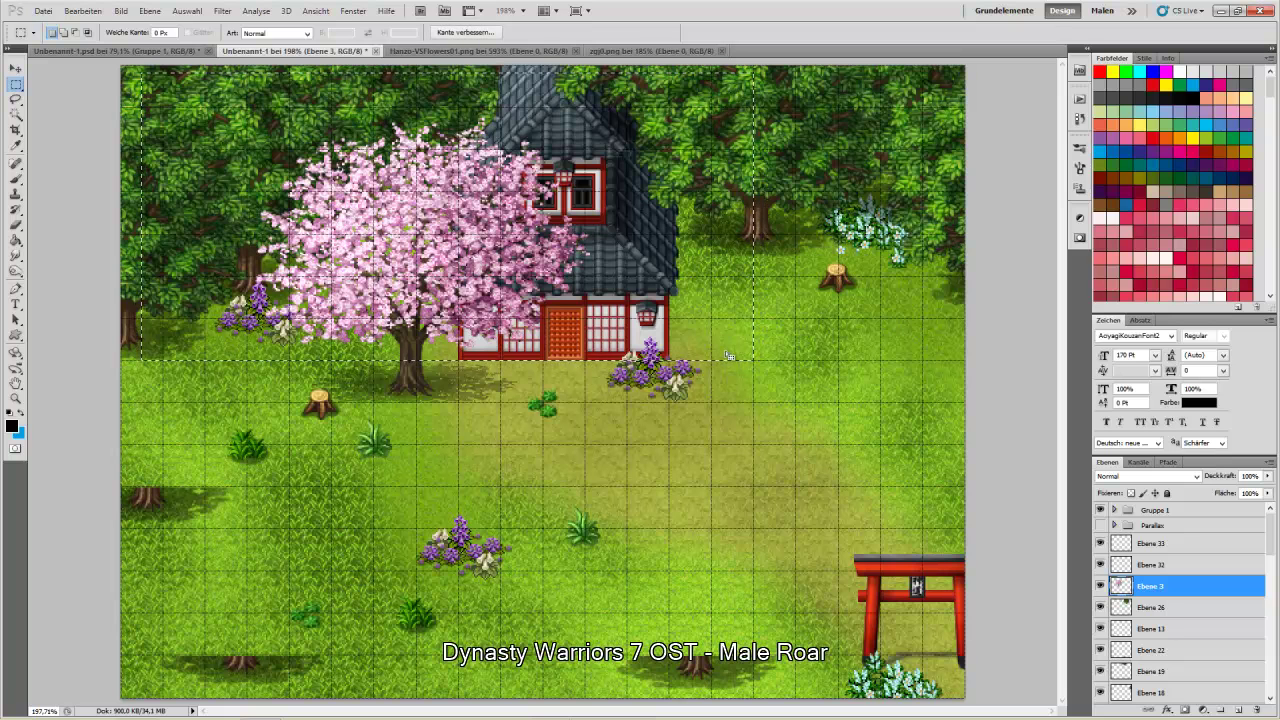
pyautogui.press('Delete')
pyautogui.hotkey('ctrl', 'v')
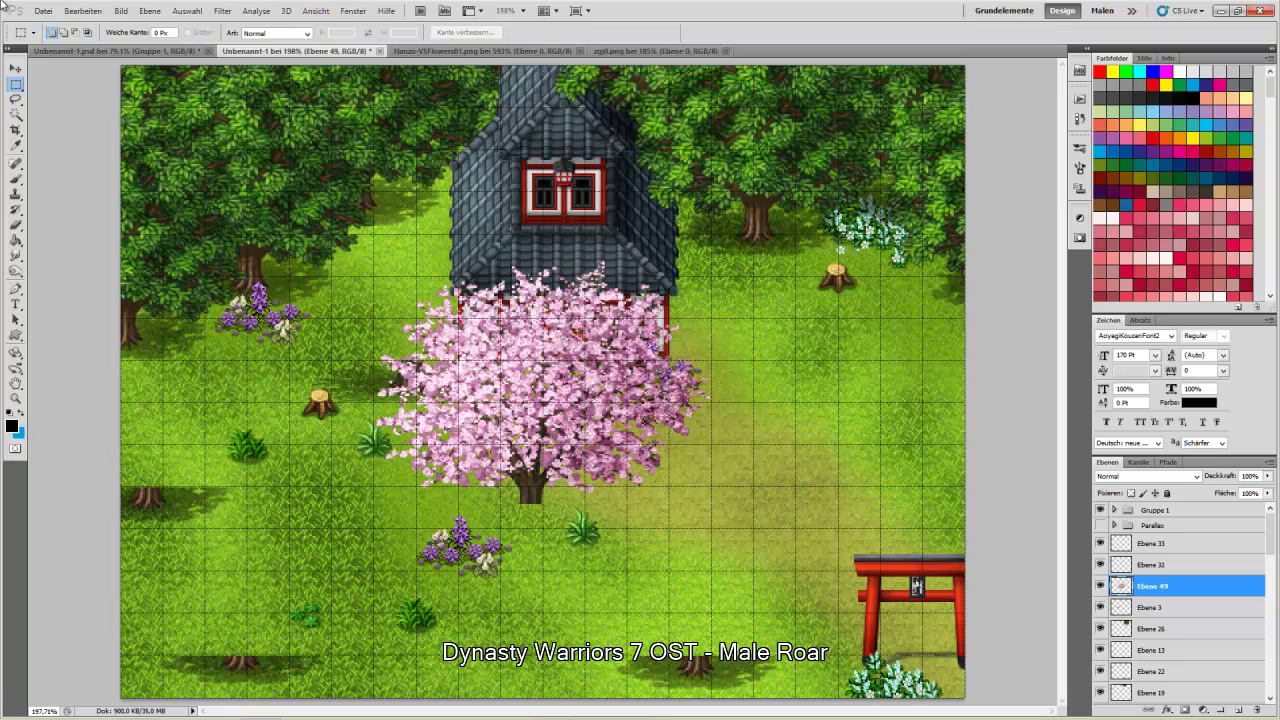
# - Align the pasted cherry crown with its trunk beside the house and move layer Ebene 49 into the Parallax group
pyautogui.click(15, 67)
pyautogui.moveTo(524, 466); pyautogui.dragTo(404, 343)
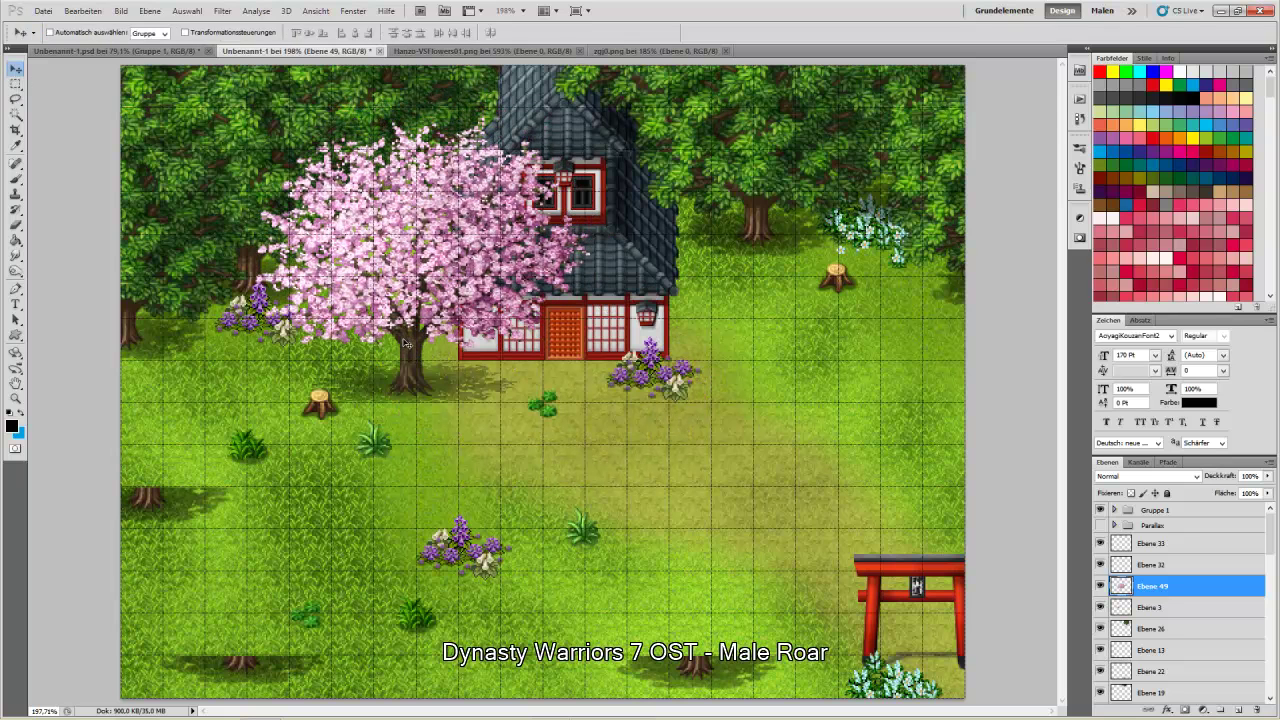
pyautogui.press('Down')
pyautogui.press('Down')
pyautogui.moveTo(1160, 590); pyautogui.dragTo(1158, 526)
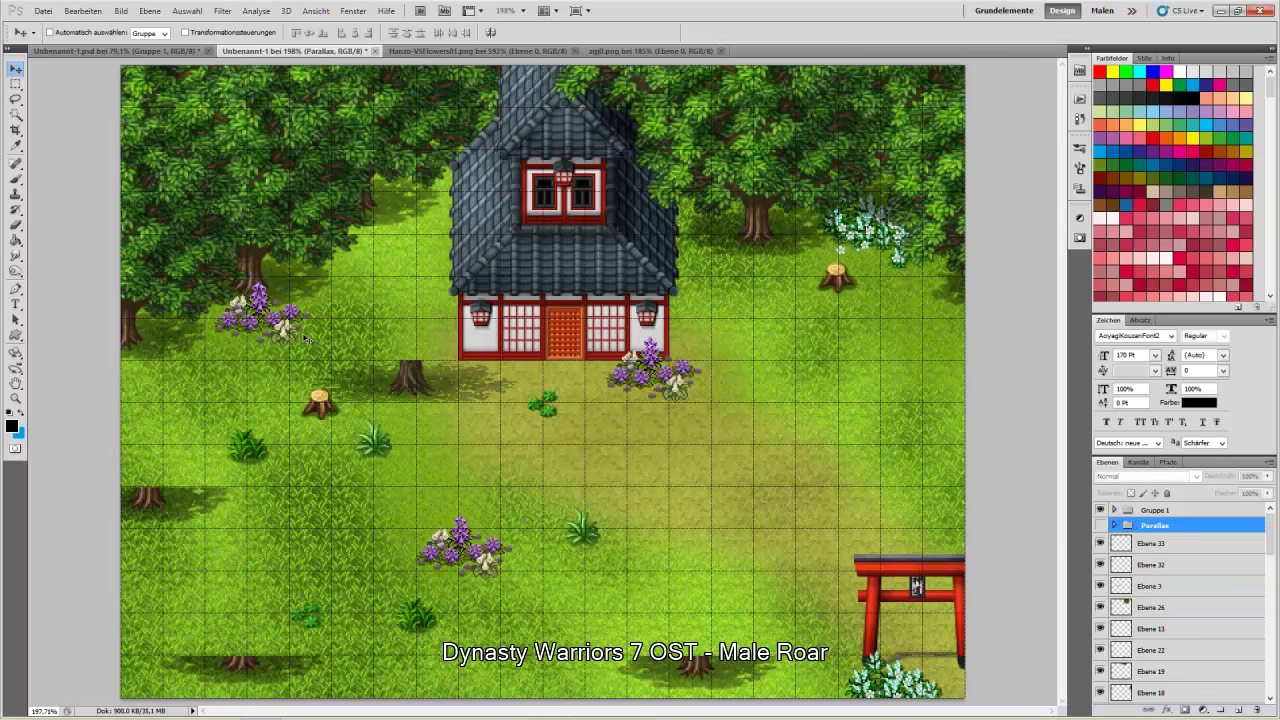
# - Select the tree layer Ebene 18 at the map's upper-right edge and move it into the Parallax group
pyautogui.rightClick(165, 285)
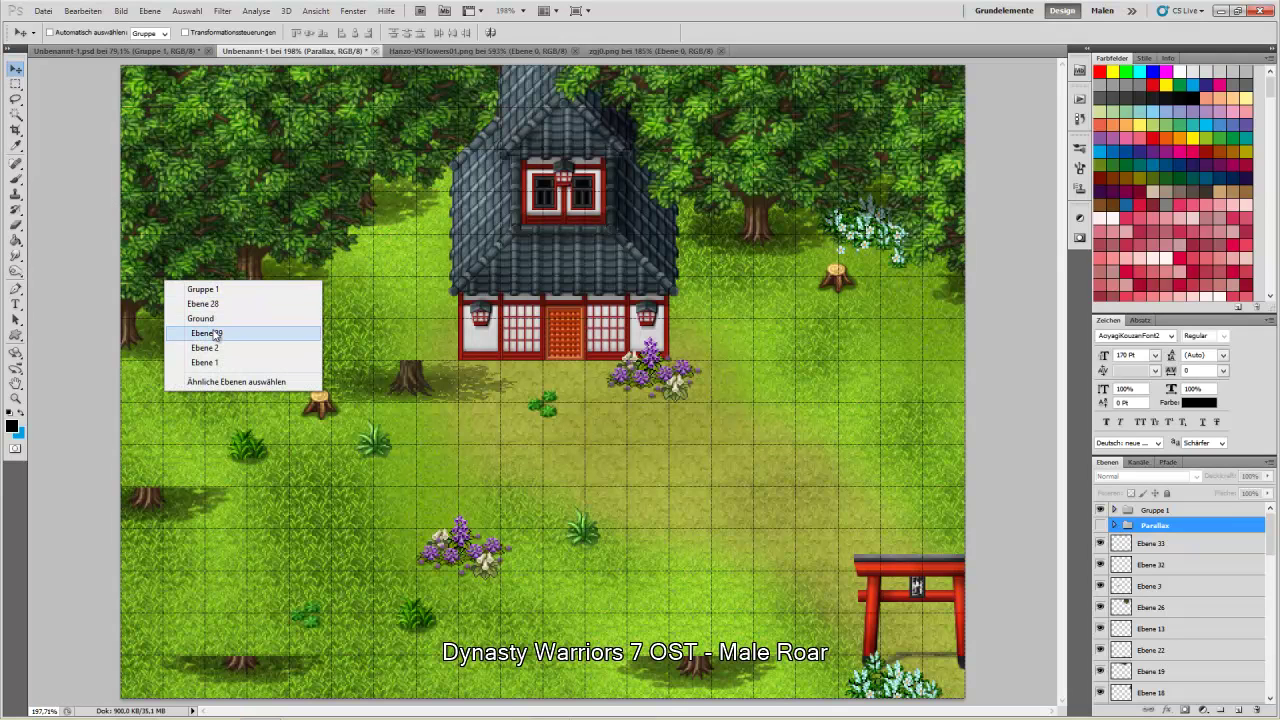
pyautogui.click(197, 300)
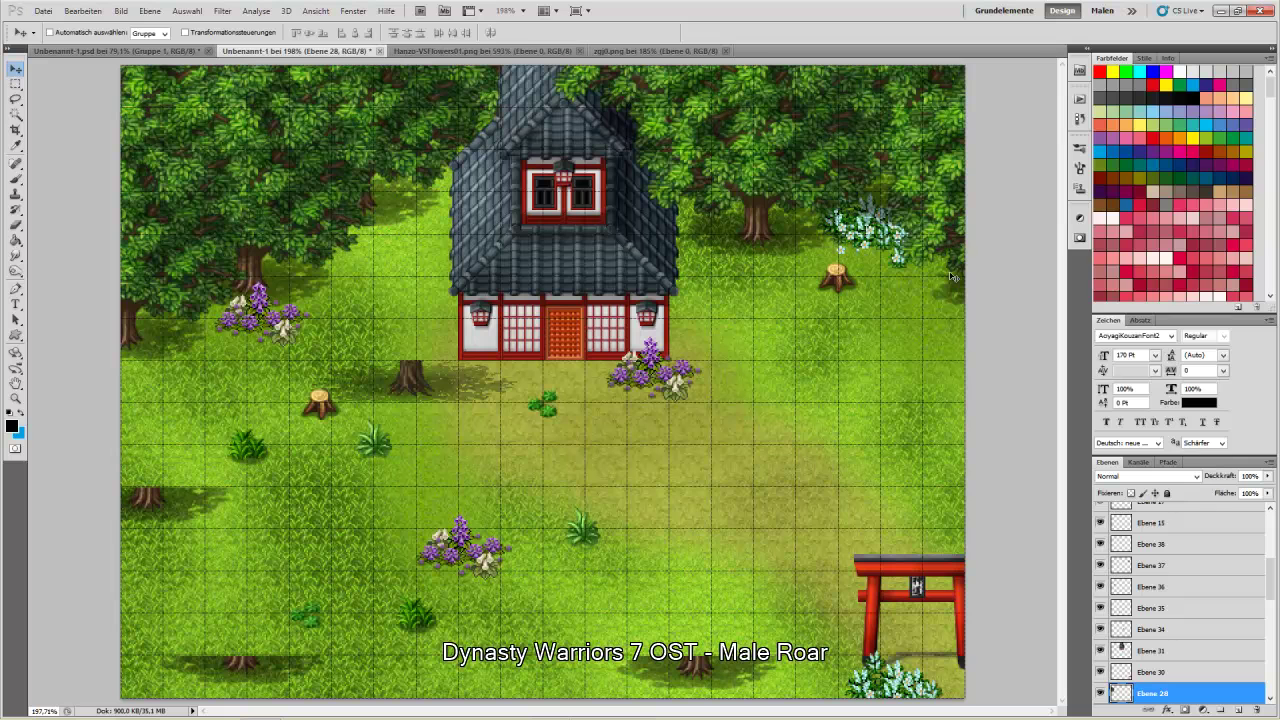
pyautogui.rightClick(958, 221)
pyautogui.click(1012, 252)
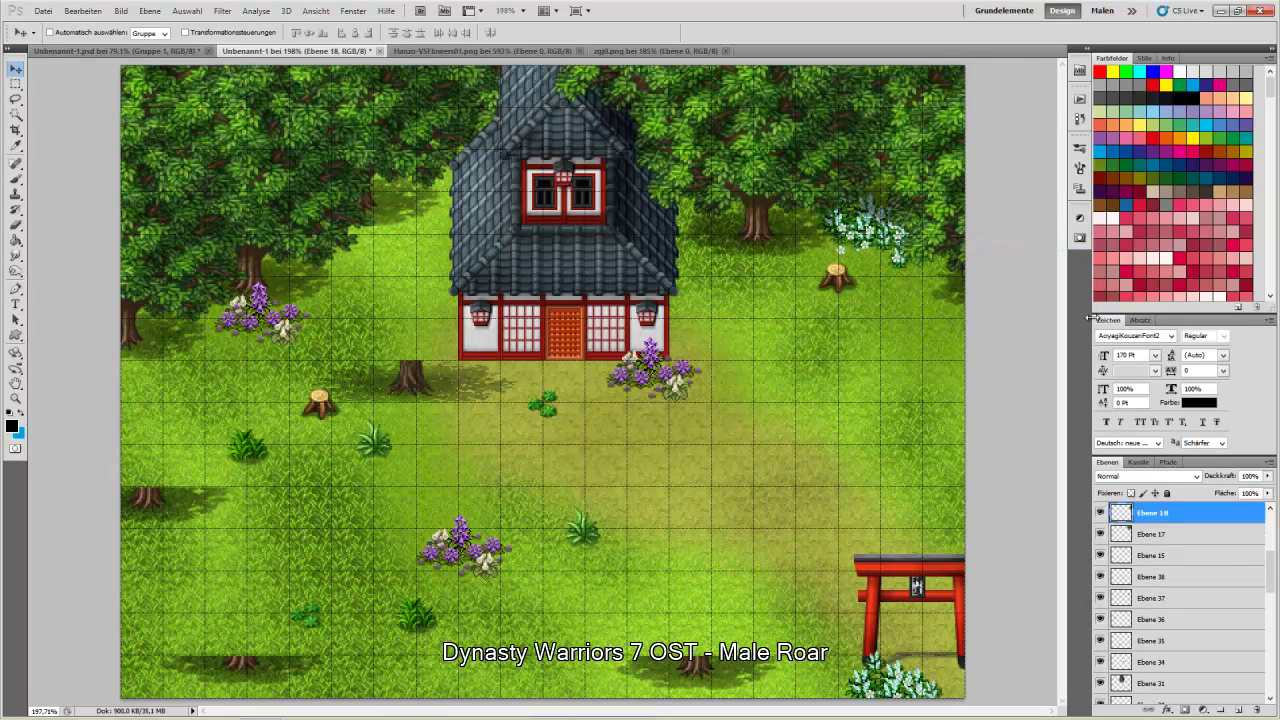
pyautogui.scroll(5, 1215, 555)
pyautogui.moveTo(1218, 643); pyautogui.dragTo(1202, 528)
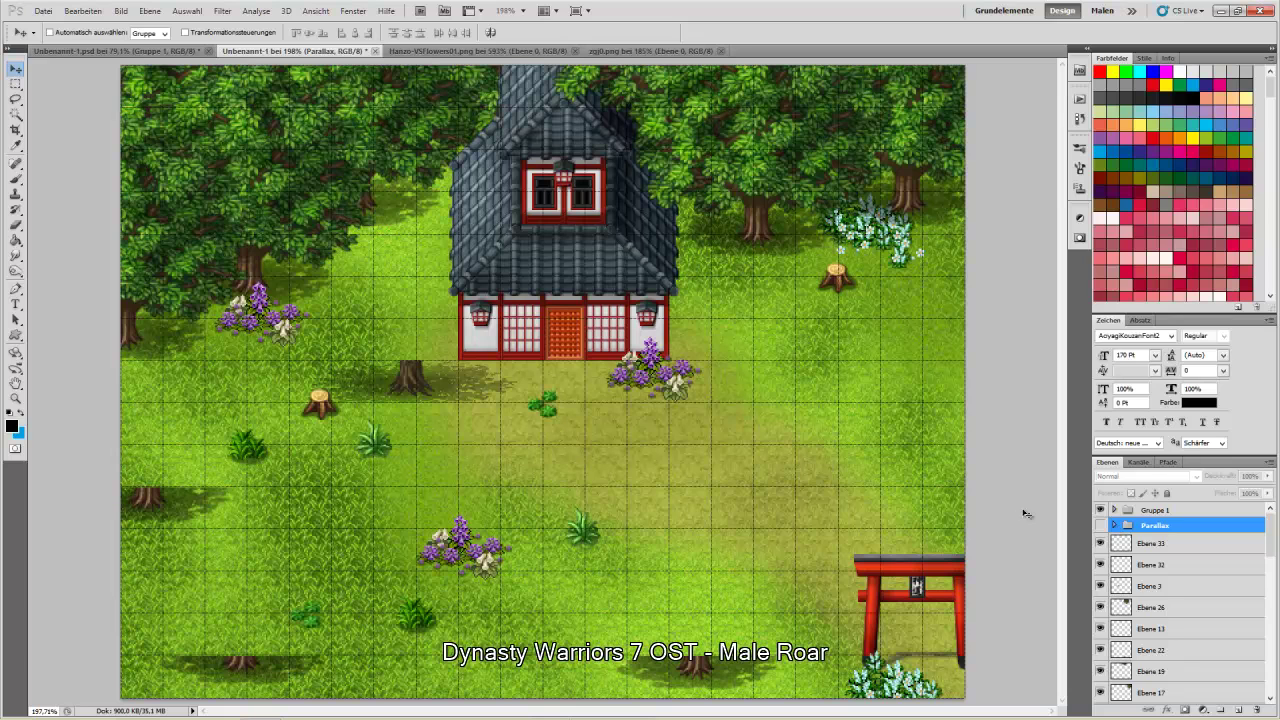
# - Toggle the Parallax group's visibility to check the separated tree crowns, leaving the group shown
pyautogui.click(1100, 525)
pyautogui.click(1101, 525)
pyautogui.click(1101, 525)
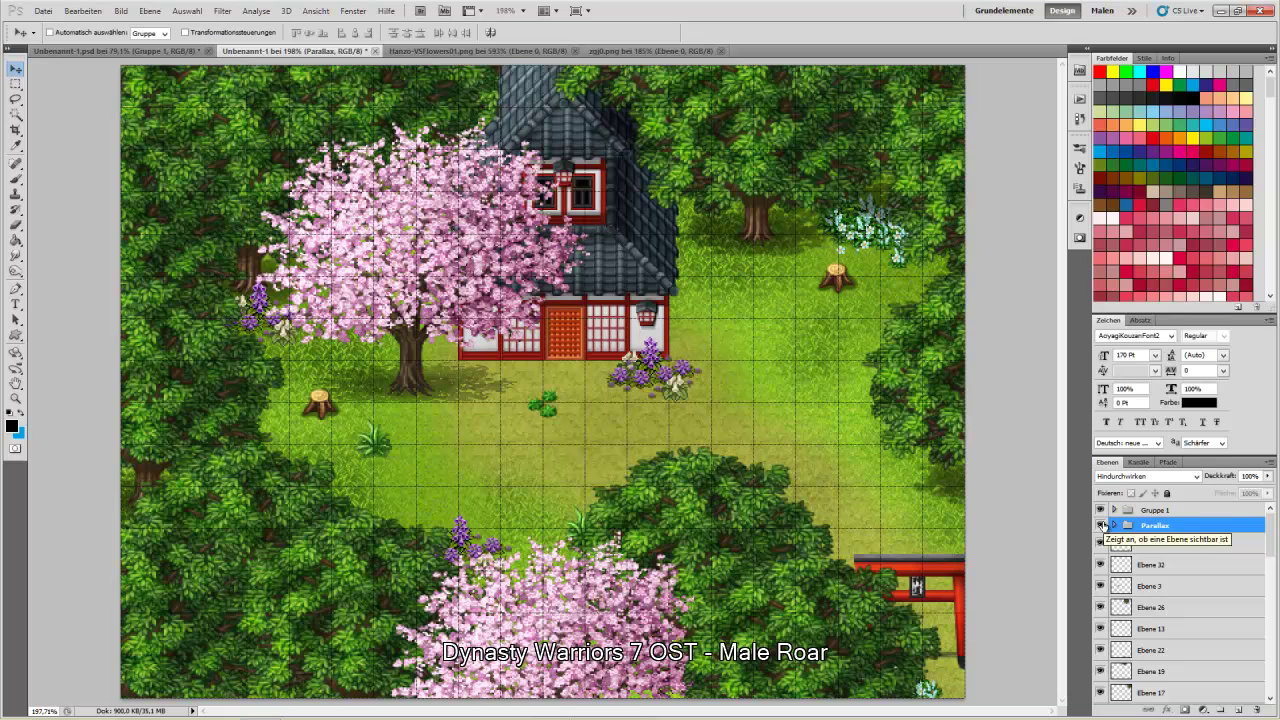
# - Toggle the visibility of the Parallax group to compare the map, leaving the group hidden
pyautogui.click(1101, 525)
pyautogui.click(1101, 525)
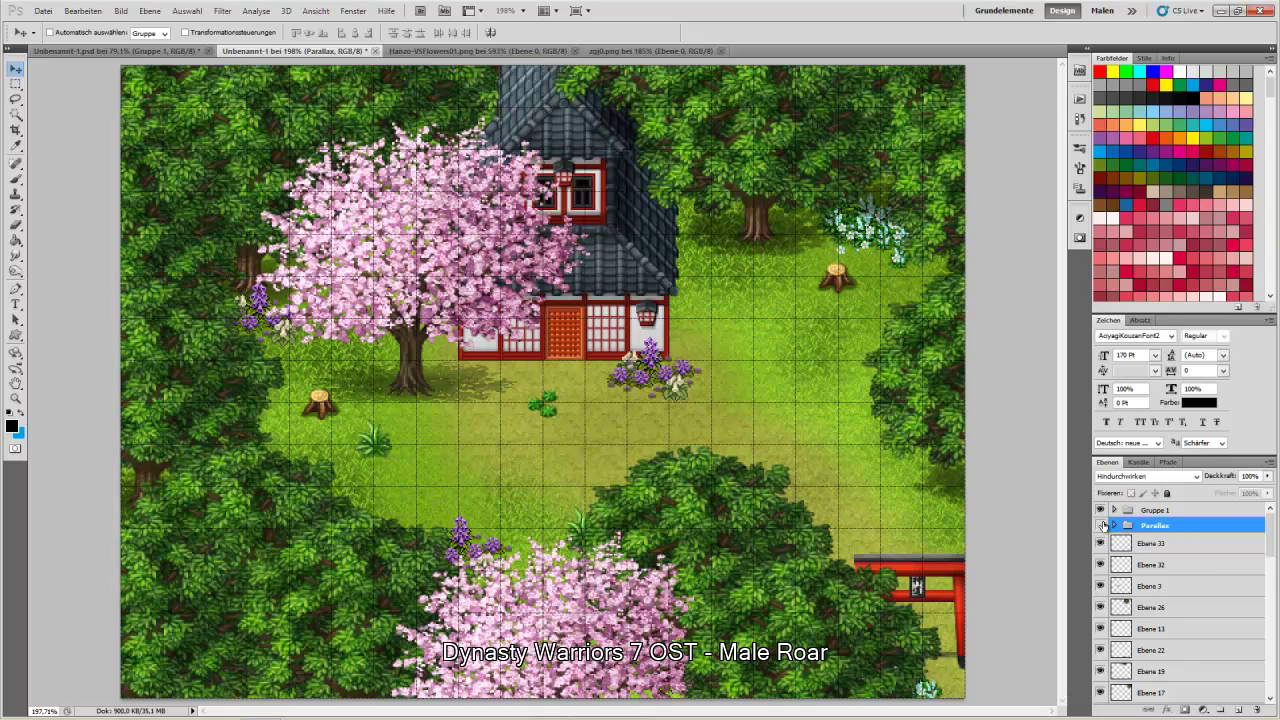
pyautogui.click(1101, 525)
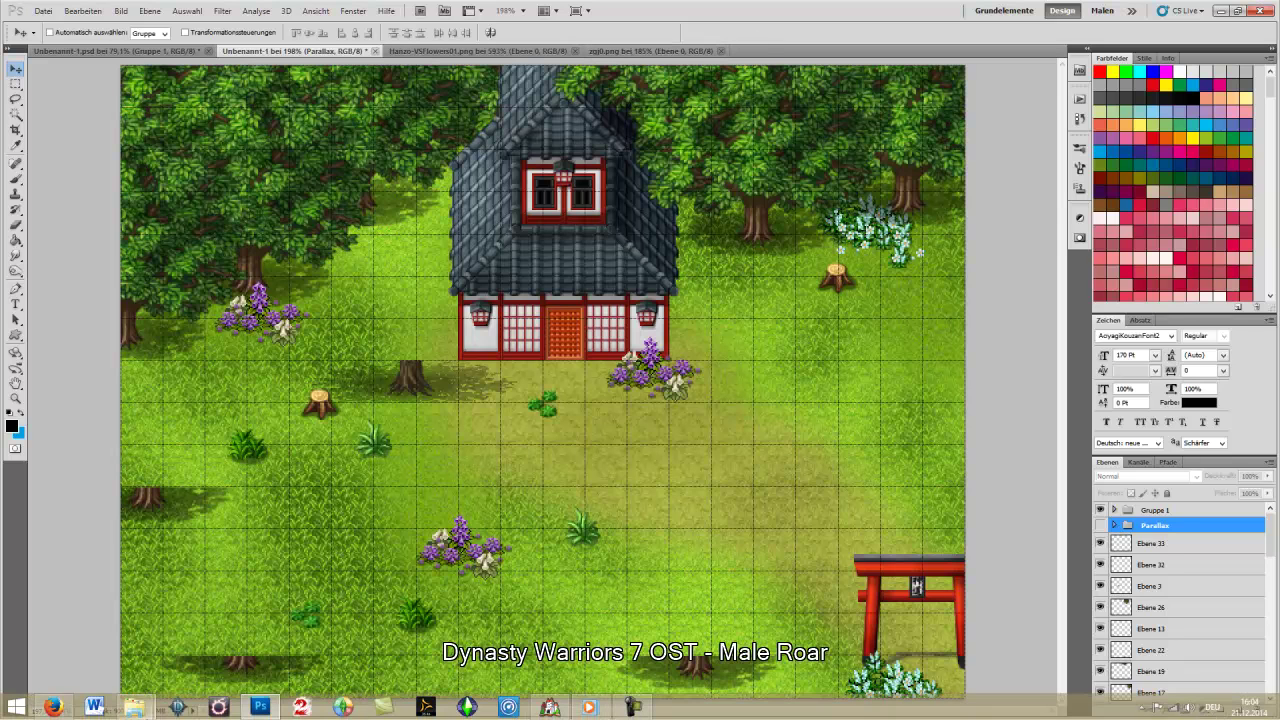
# - Cut the crown of the left-edge tree on Ebene 28 above its trunk and paste it as a separate layer
pyautogui.rightClick(159, 258)
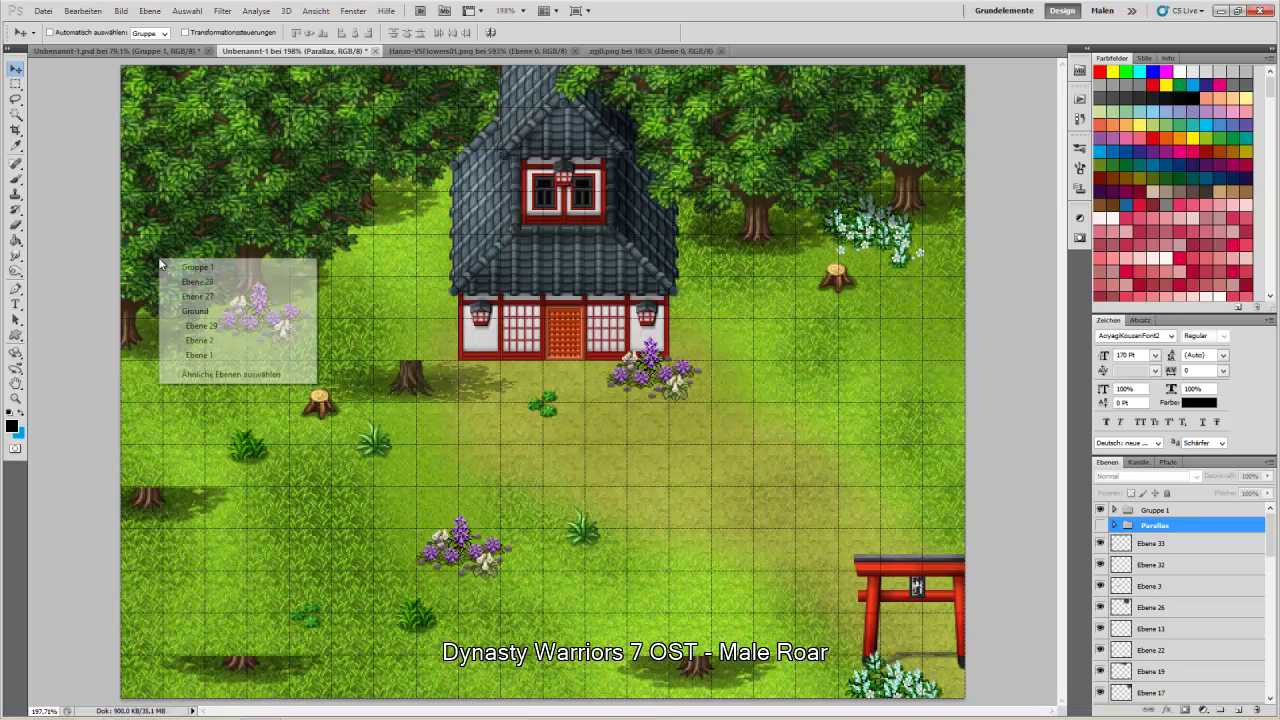
pyautogui.click(207, 289)
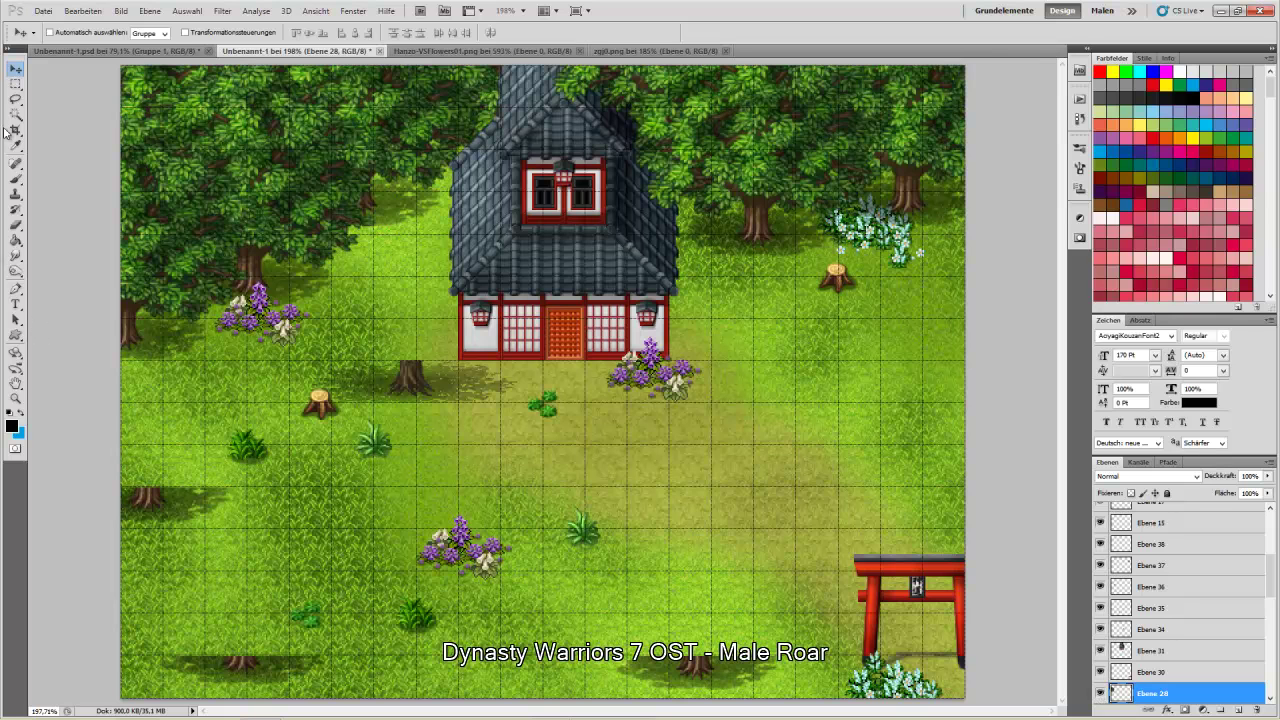
pyautogui.click(16, 85)
pyautogui.moveTo(120, 64); pyautogui.dragTo(727, 320)
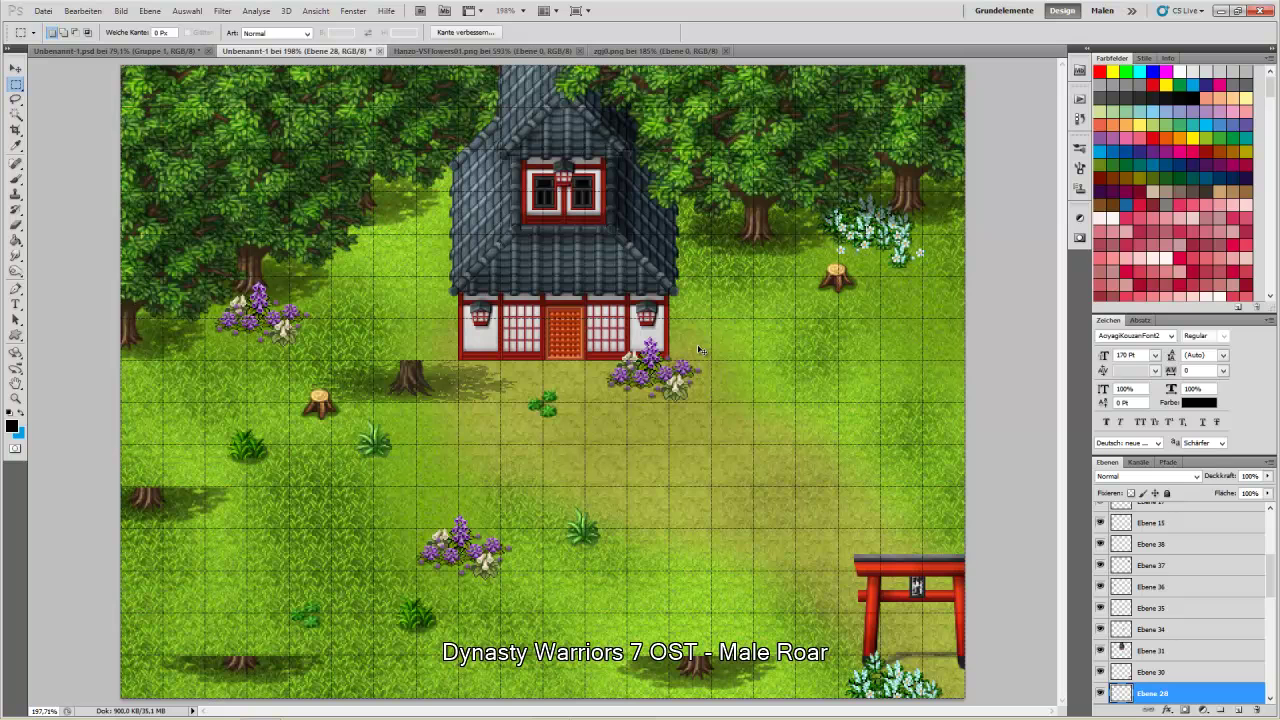
pyautogui.hotkey('ctrl', 'x')
pyautogui.hotkey('ctrl', 'v')
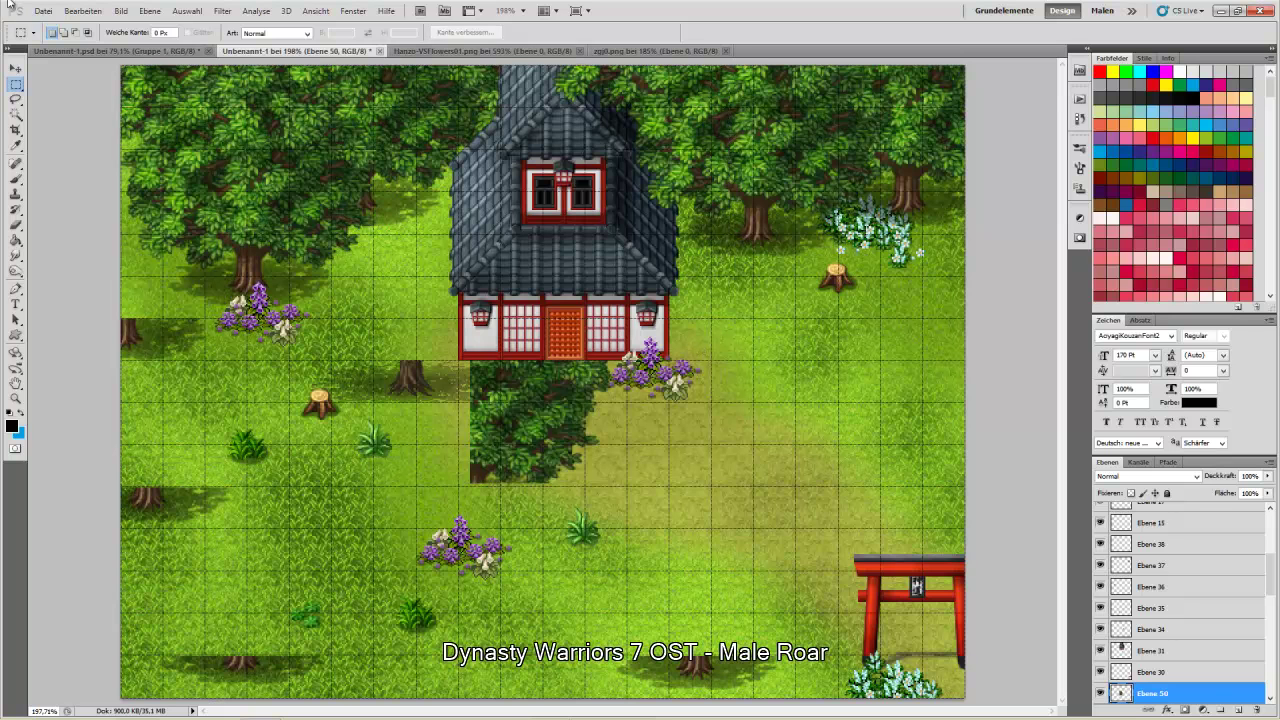
# - Align the pasted crown over the left-edge trunk and put its layer into the hidden Parallax group
pyautogui.click(16, 68)
pyautogui.moveTo(562, 512); pyautogui.dragTo(178, 281)
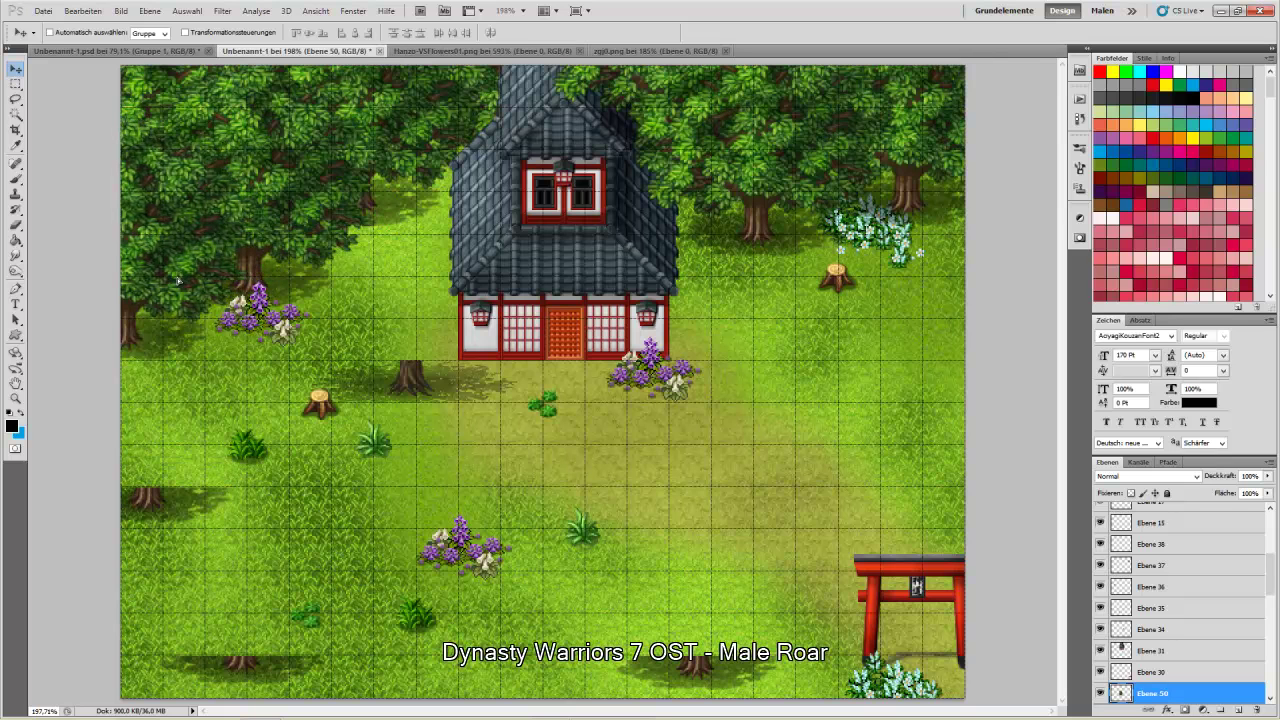
pyautogui.moveTo(1167, 694); pyautogui.dragTo(1103, 528)
pyautogui.click(1101, 526)
pyautogui.click(1101, 526)
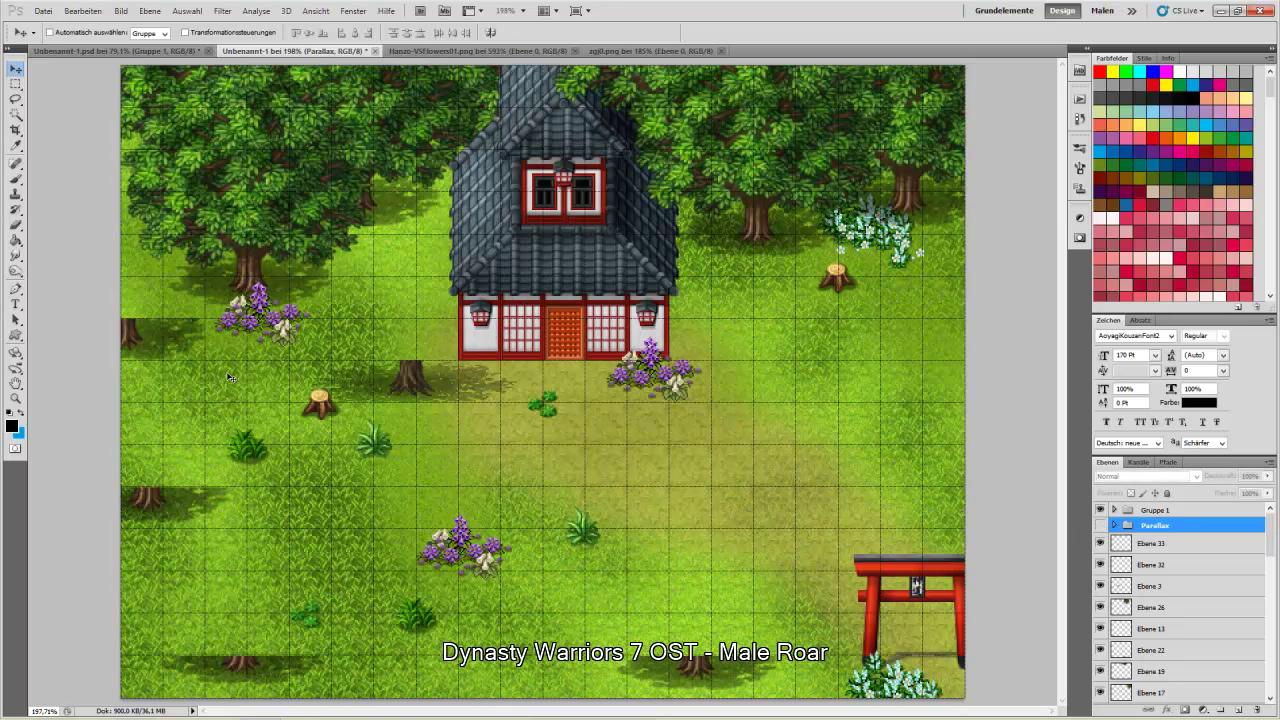
# - Separate the upper part of the large tree on Ebene 27, above the purple flowers, into a new layer along the grid line
pyautogui.rightClick(251, 254)
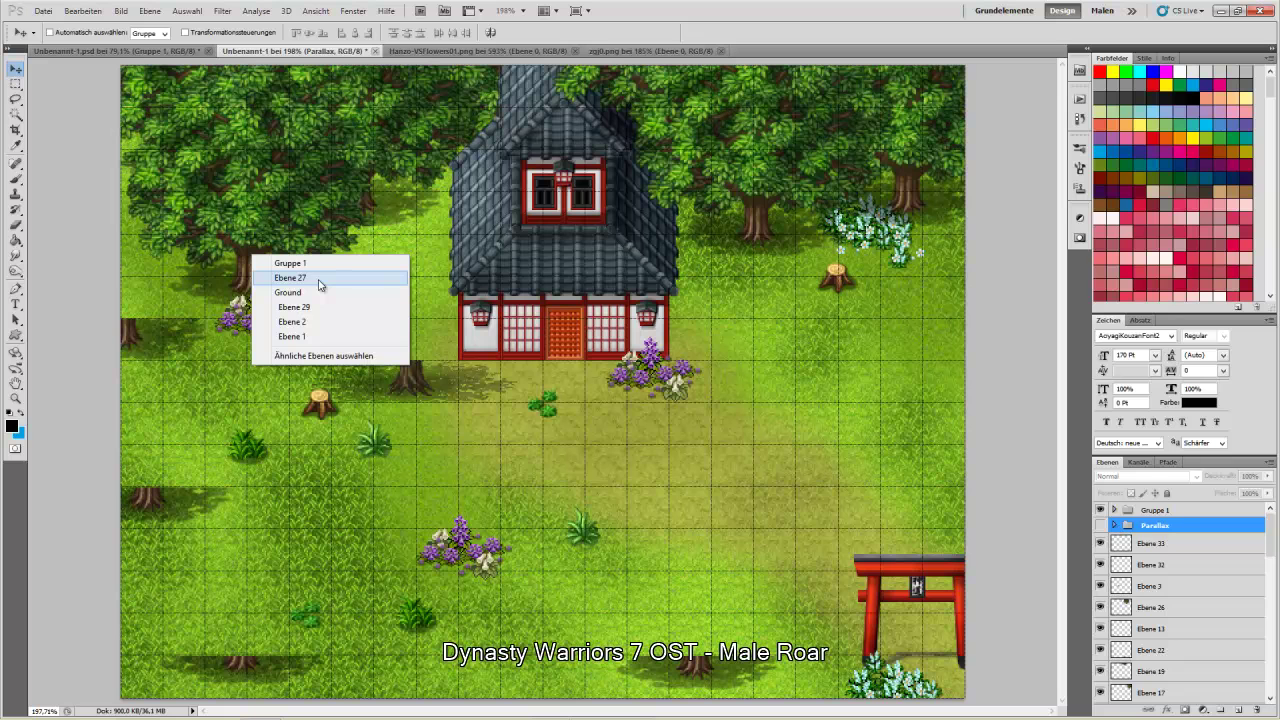
pyautogui.click(319, 278)
pyautogui.click(17, 85)
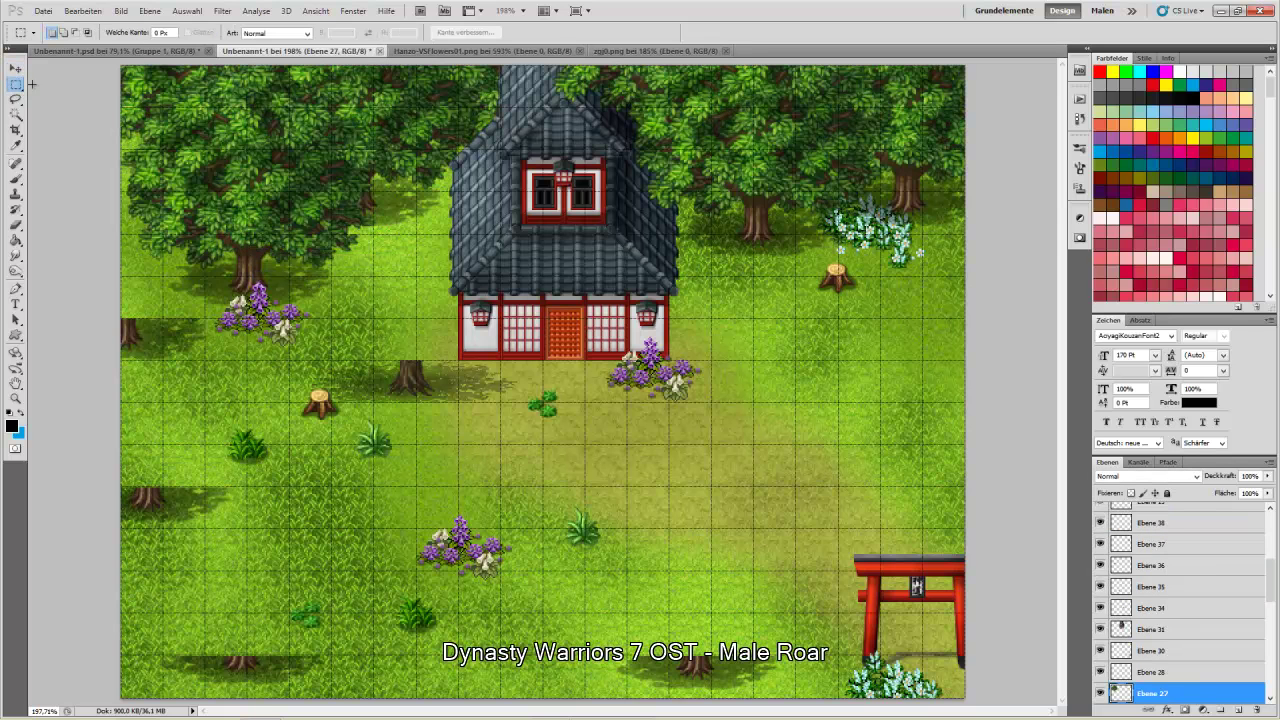
pyautogui.moveTo(787, 203)
pyautogui.mouseDown()
pyautogui.moveTo(797, 196)
pyautogui.moveTo(799, 278)
pyautogui.mouseUp()
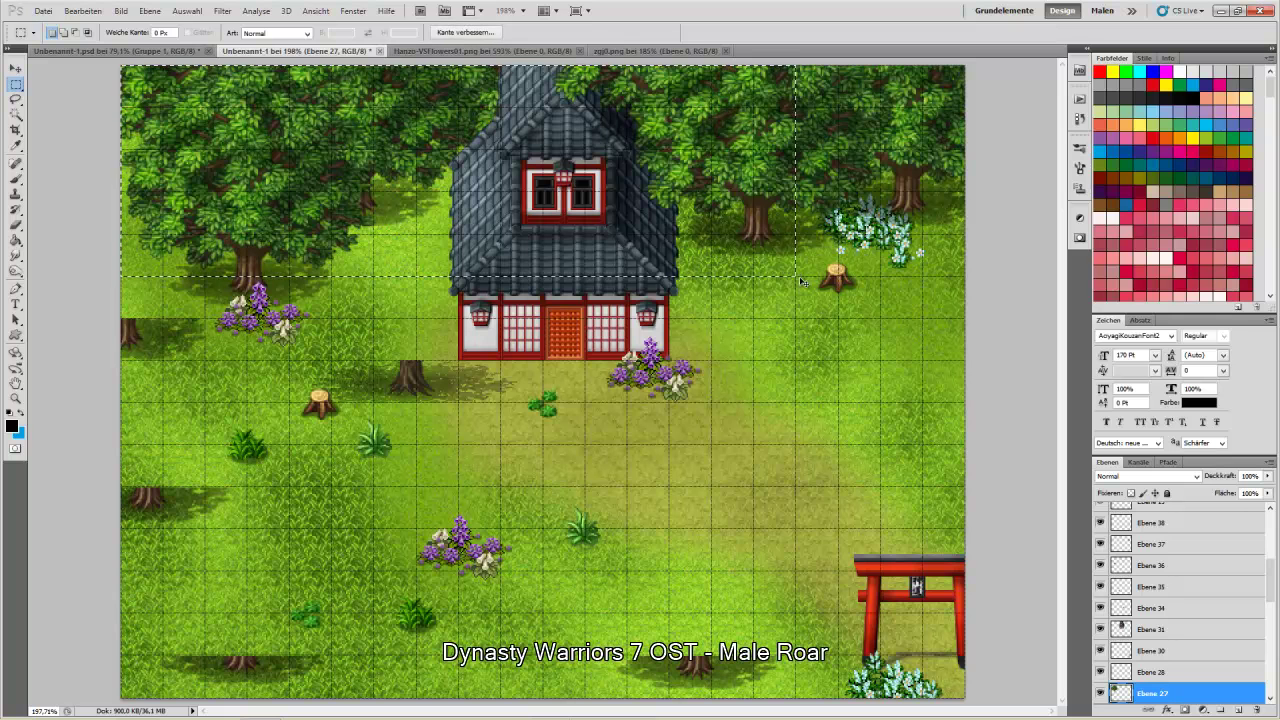
pyautogui.hotkey('ctrl', 'j')
# - Align the separated Ebene 27 crown exactly with its trunk and place its layer in the Parallax group
pyautogui.click(15, 68)
pyautogui.moveTo(532, 456); pyautogui.dragTo(286, 268)
pyautogui.press('Left')
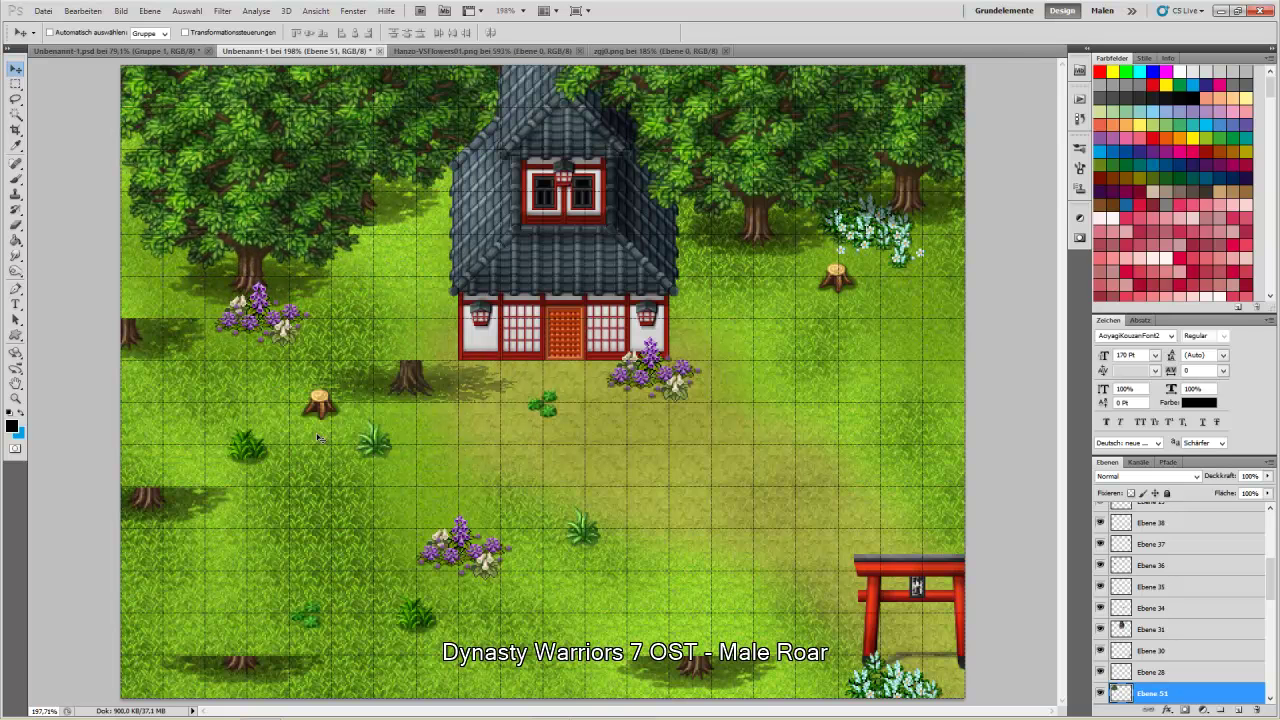
pyautogui.press('Left')
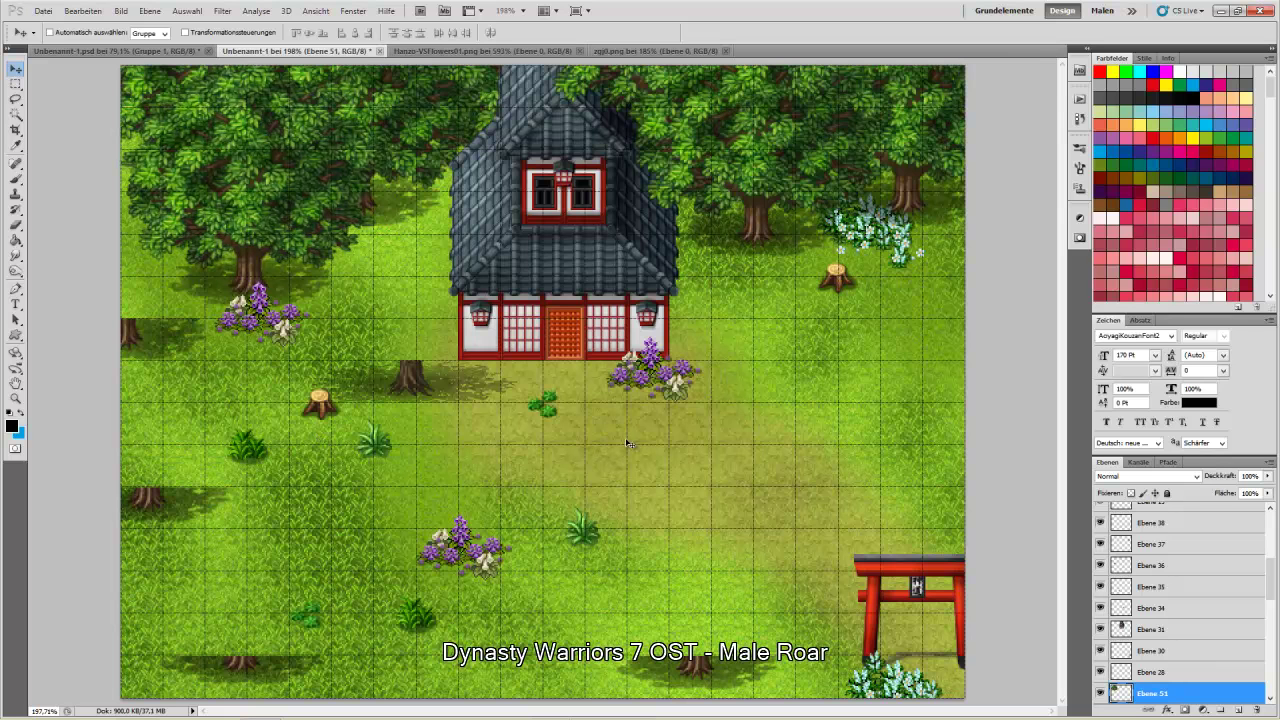
pyautogui.moveTo(1169, 693); pyautogui.dragTo(1150, 528)
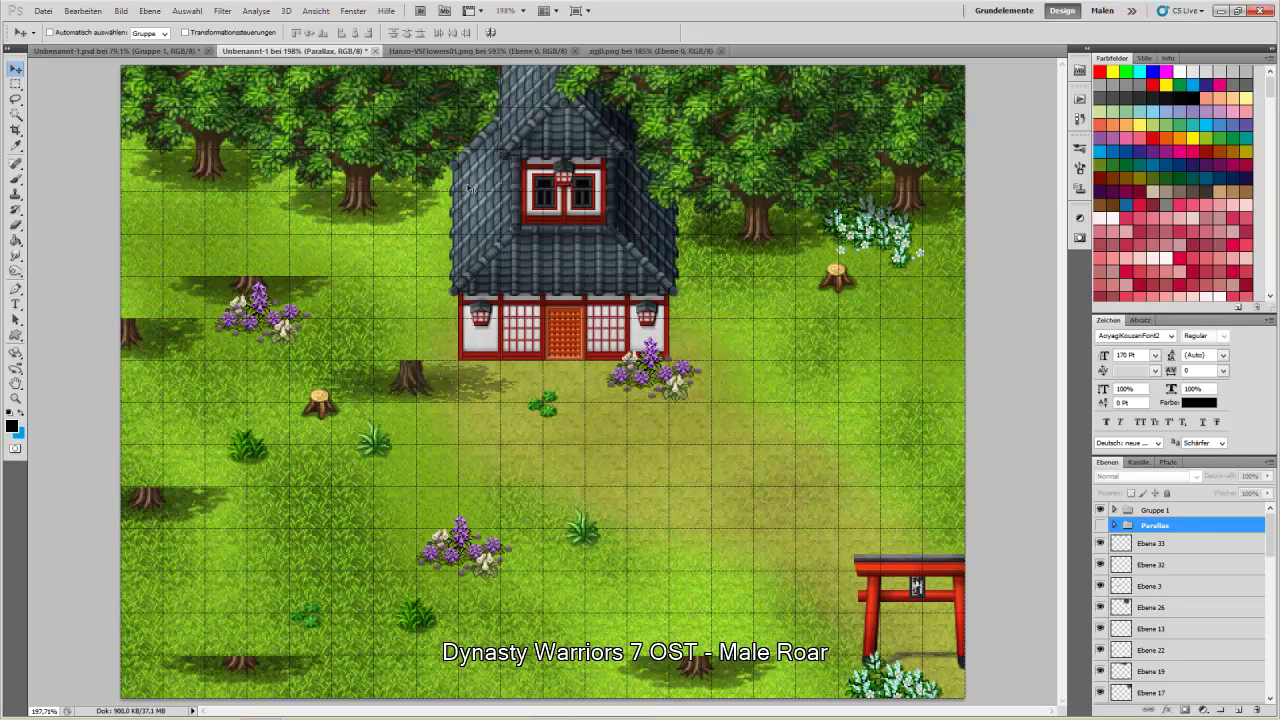
# - Cut the crown of the upper-left tree on Ebene 16 above its trunk and paste it as a new layer
pyautogui.rightClick(204, 163)
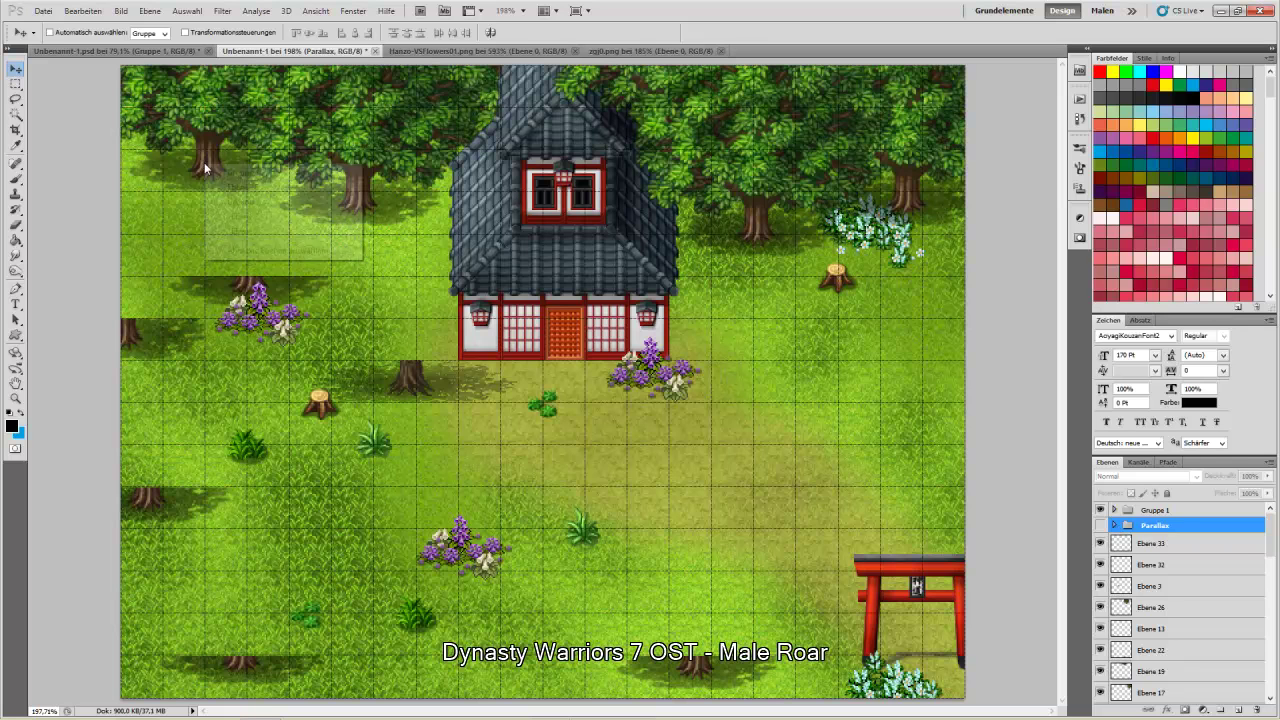
pyautogui.click(282, 192)
pyautogui.press('m')
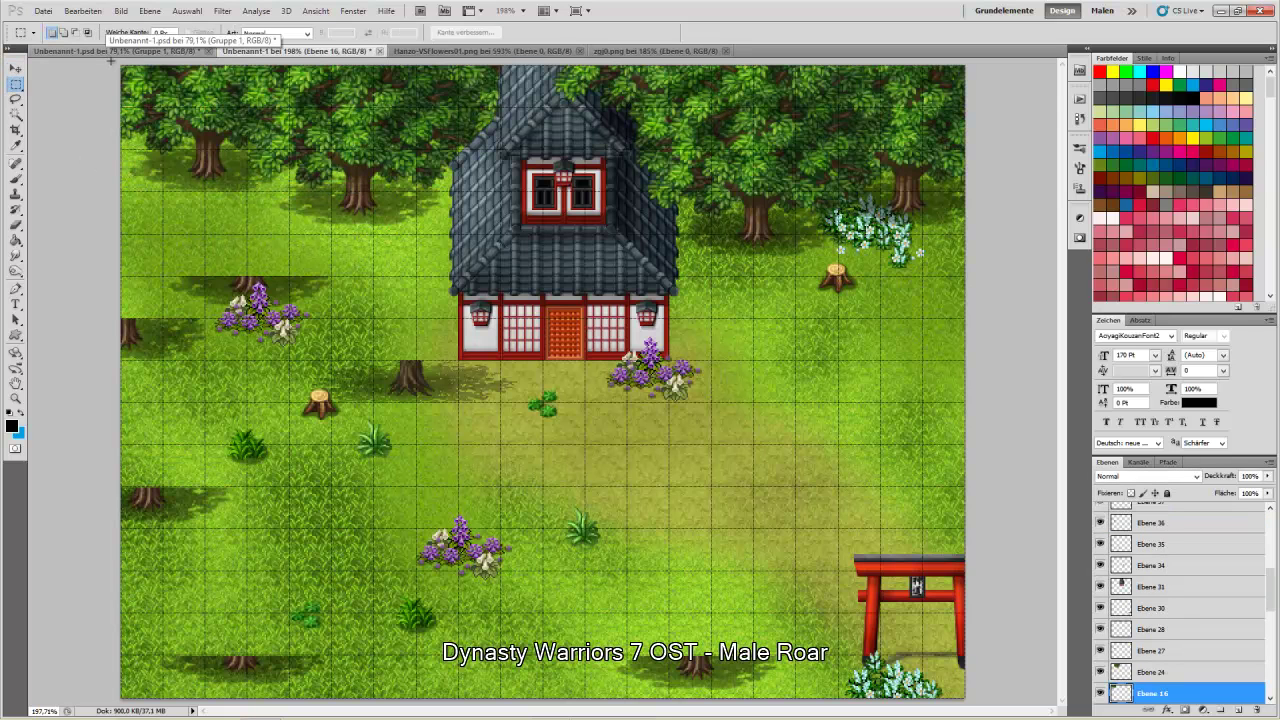
pyautogui.moveTo(450, 138); pyautogui.dragTo(501, 153)
pyautogui.hotkey('ctrl', 'x')
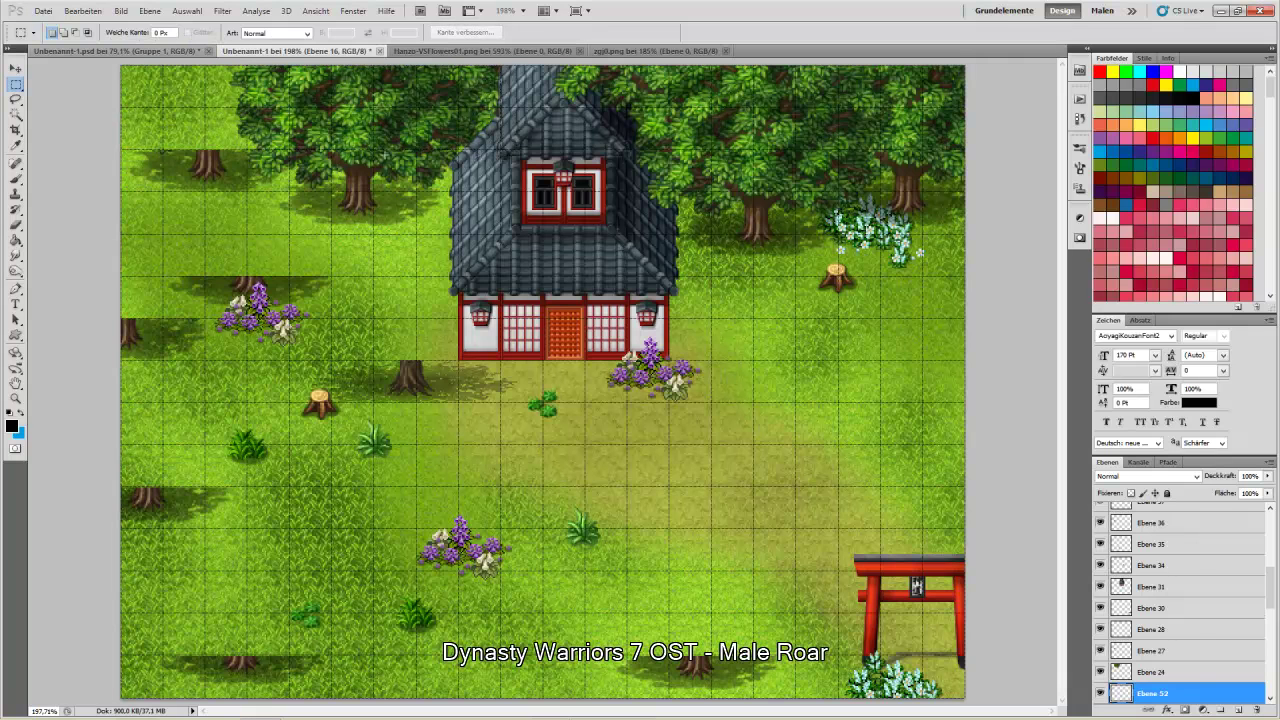
pyautogui.hotkey('ctrl', 'v')
# - Fit the pasted crown back over the upper-left trunk and move its layer into the Parallax group
pyautogui.click(15, 67)
pyautogui.moveTo(518, 381); pyautogui.dragTo(218, 143)
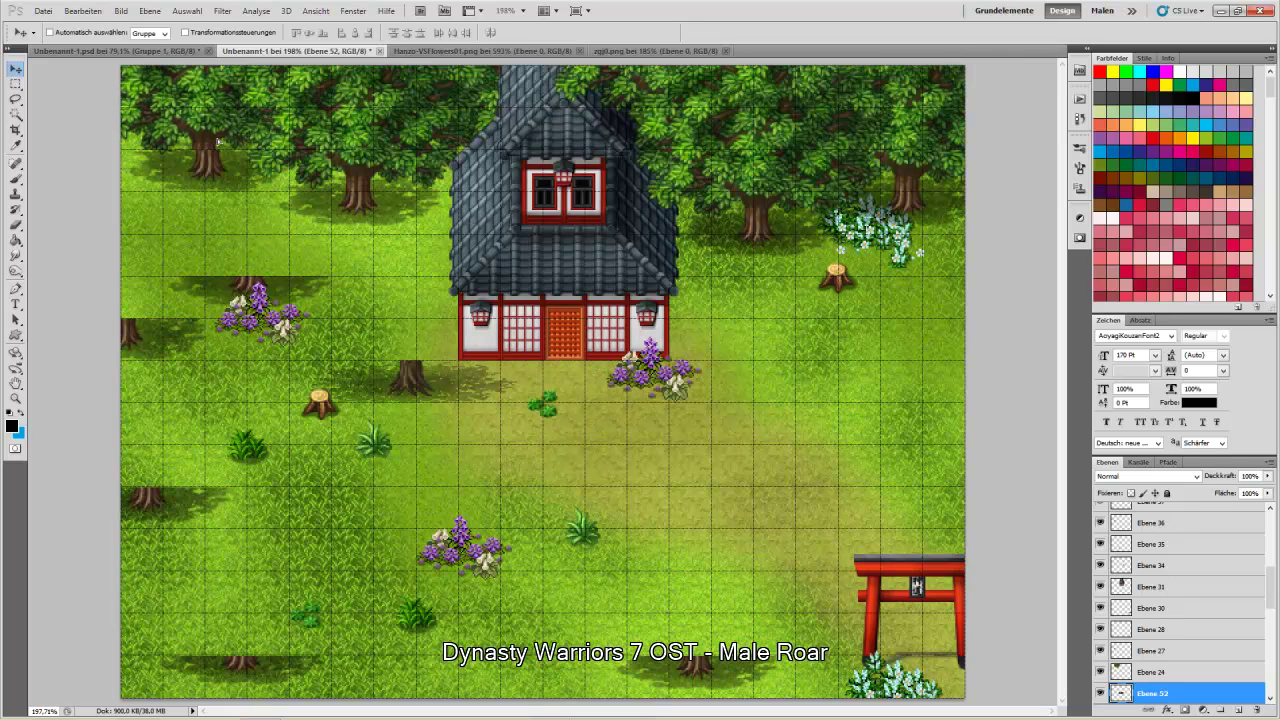
pyautogui.press('Up')
pyautogui.press('Up')
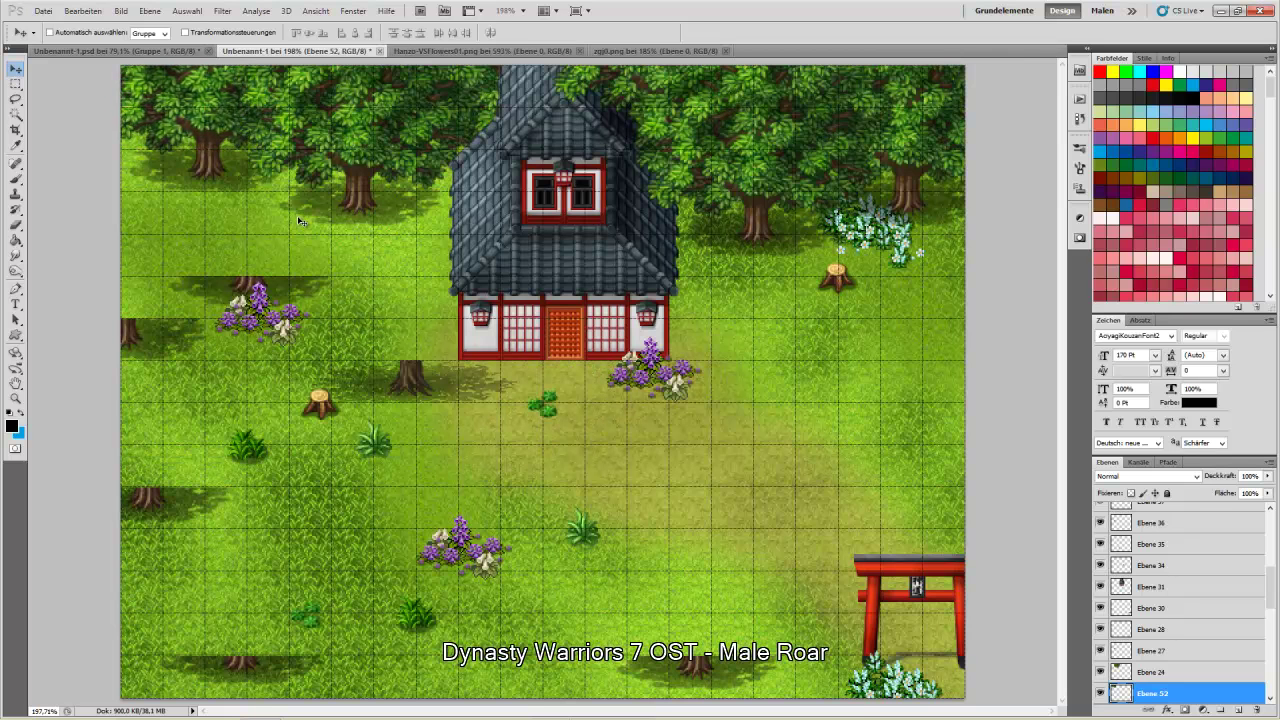
pyautogui.moveTo(1178, 700); pyautogui.dragTo(1160, 525)
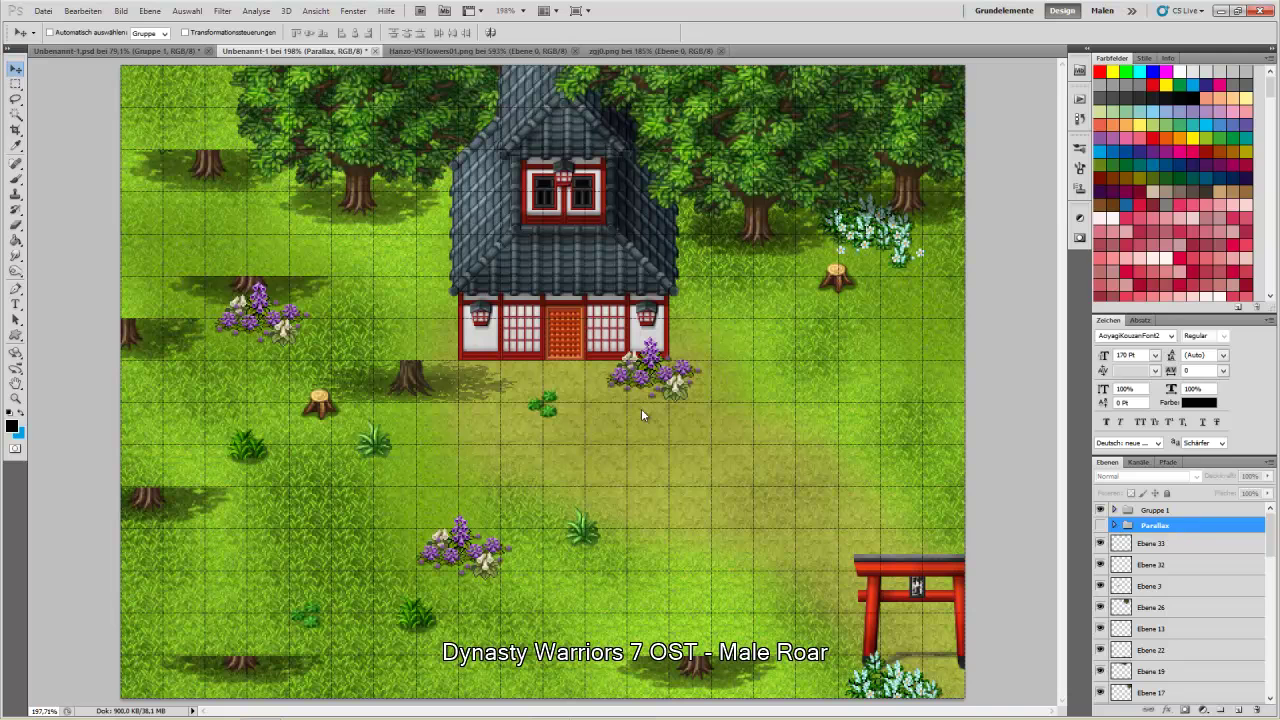
# - Cut the crown of the tree left of the house on Ebene 24 and paste it as a new layer
pyautogui.rightClick(362, 206)
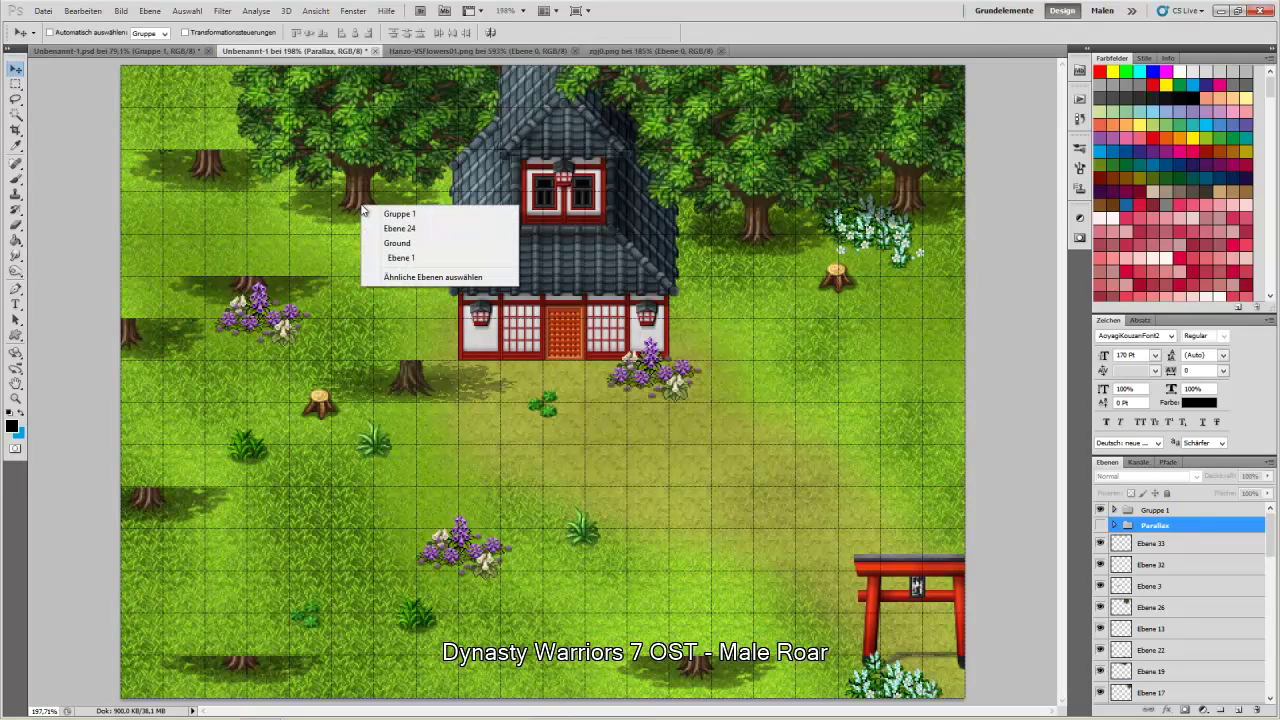
pyautogui.click(421, 228)
pyautogui.click(15, 84)
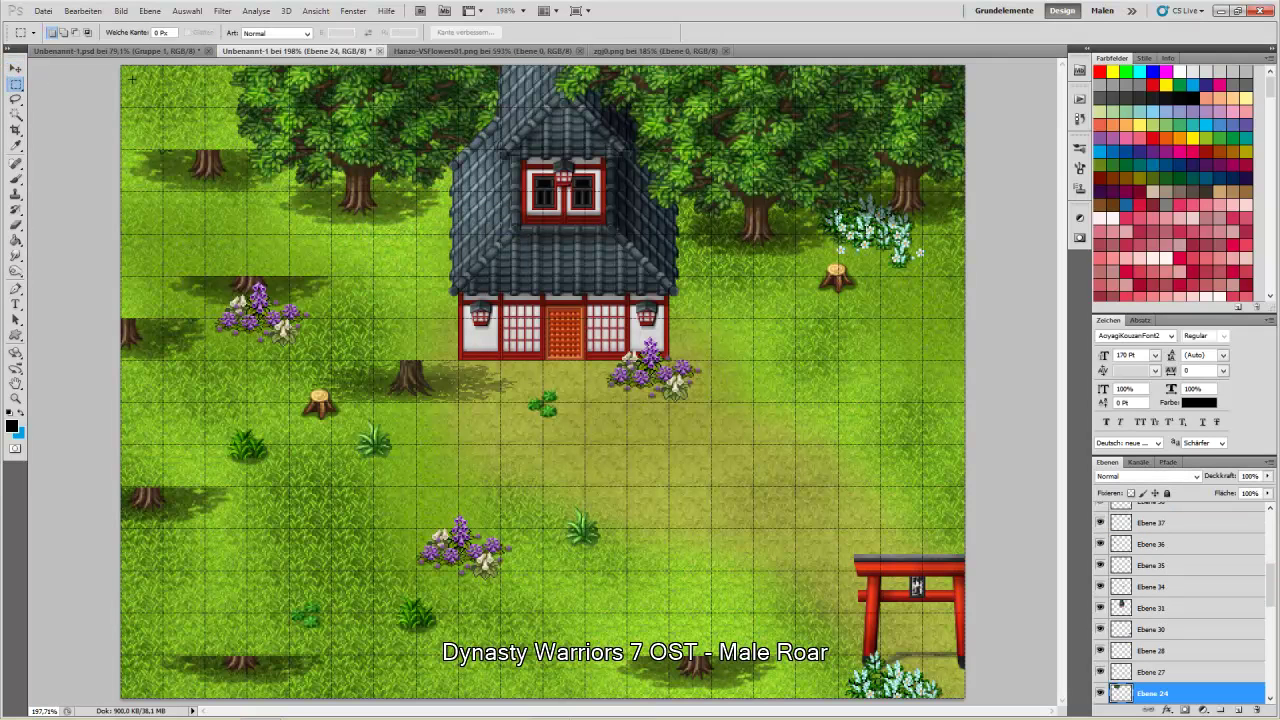
pyautogui.moveTo(121, 66); pyautogui.dragTo(812, 193)
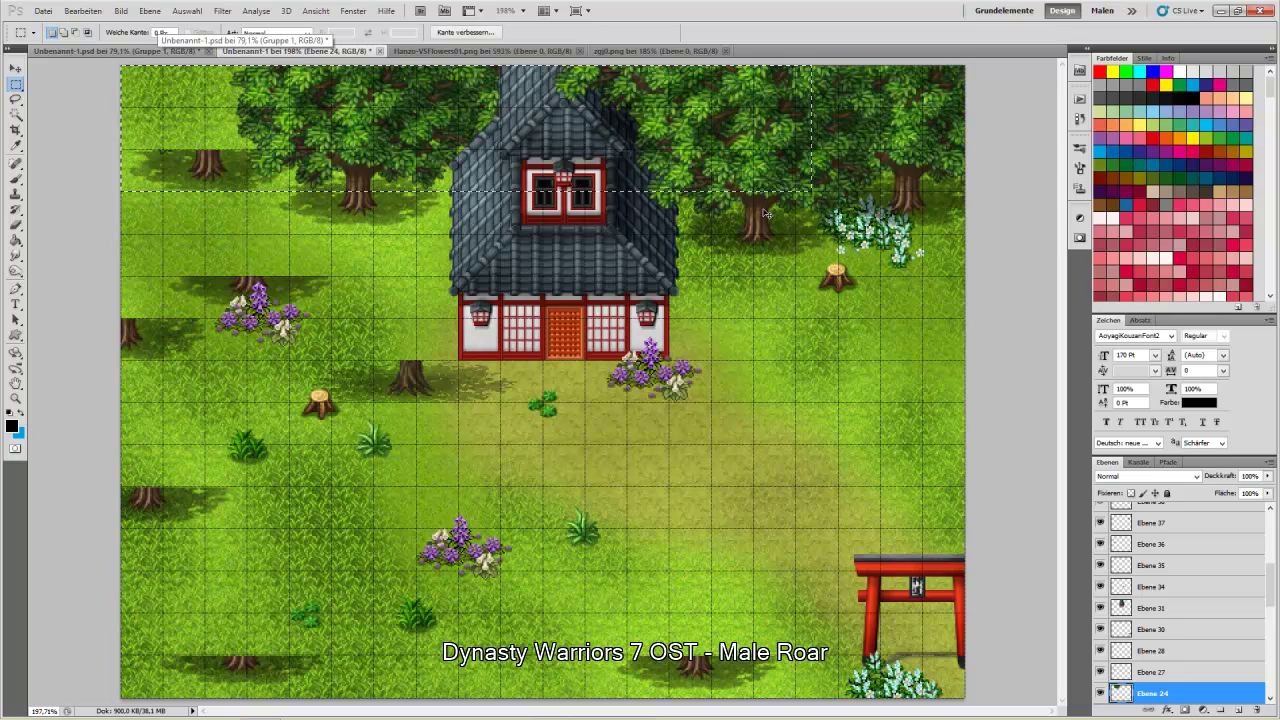
pyautogui.press('Delete')
pyautogui.hotkey('ctrl', 'd')
pyautogui.hotkey('ctrl', 'v')
# - Align the pasted crown with the trunk left of the house and move its layer into the Parallax group
pyautogui.press('v')
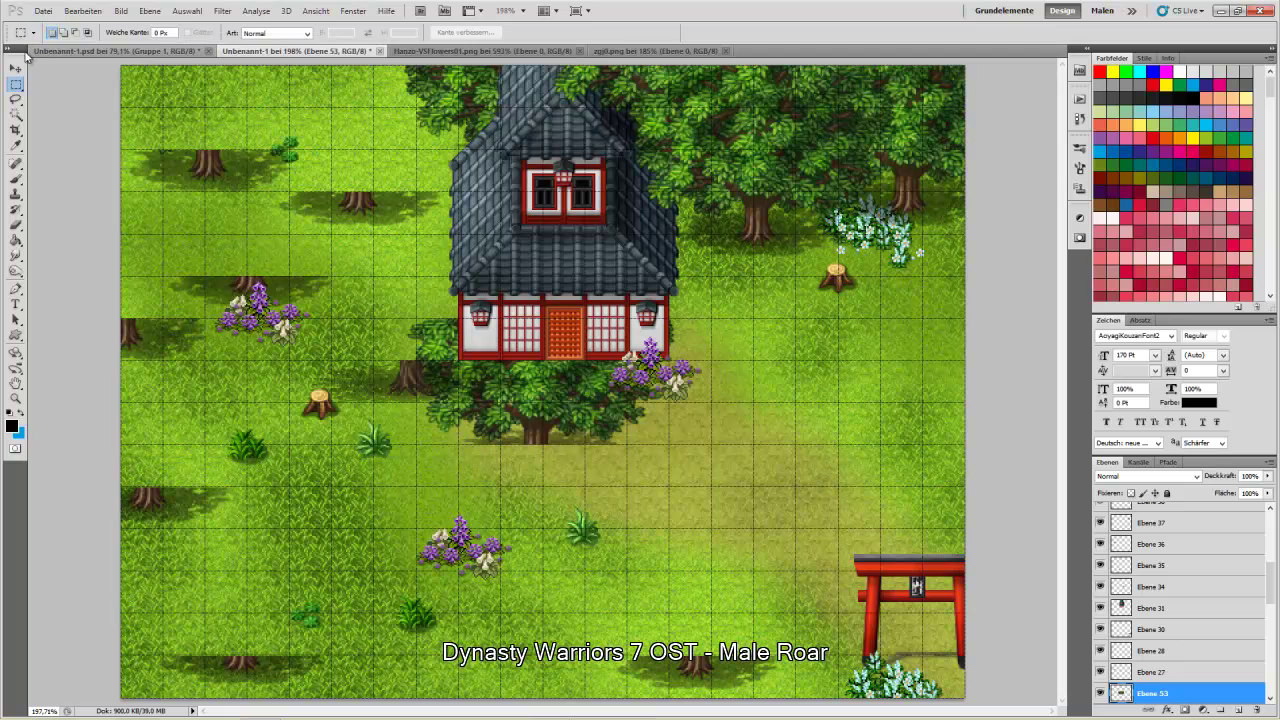
pyautogui.moveTo(535, 432); pyautogui.dragTo(357, 180)
pyautogui.press('Left')
pyautogui.press('Left')
pyautogui.press('Left')
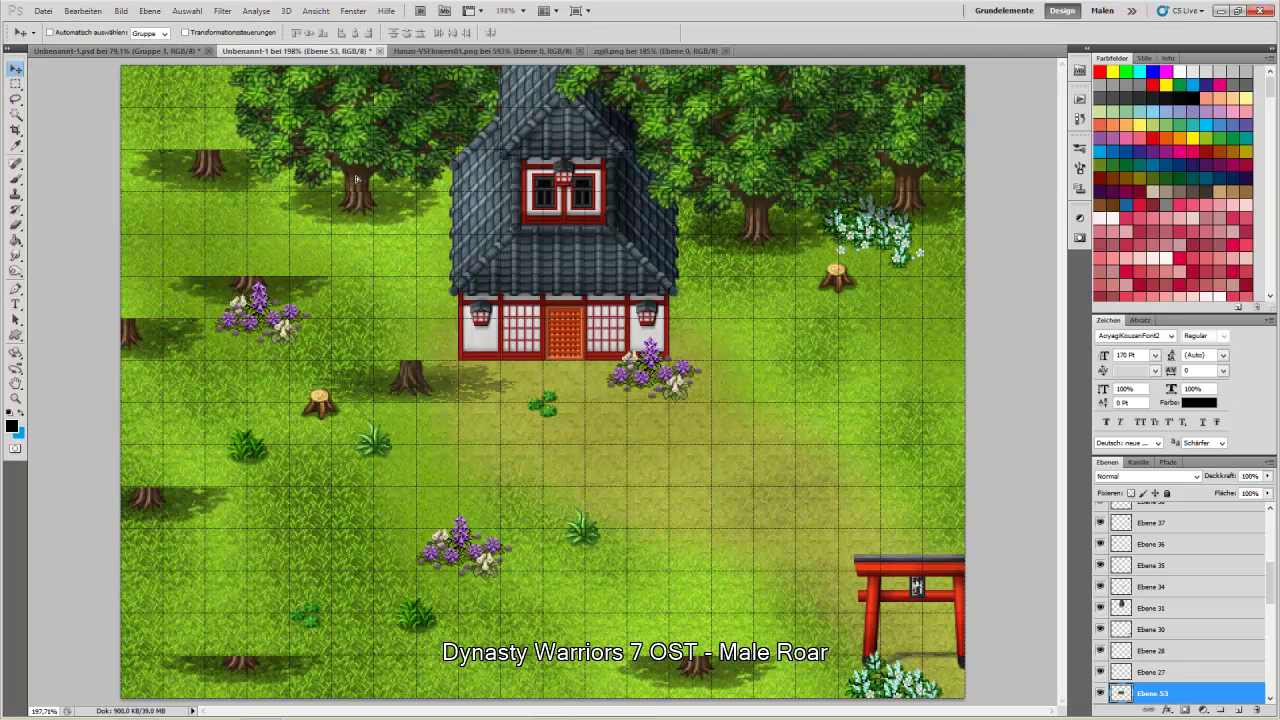
pyautogui.moveTo(1177, 693); pyautogui.dragTo(1155, 525)
# - Shift the tree right of the house on Ebene 26 slightly down so its trunk fits the grid
pyautogui.rightClick(763, 230)
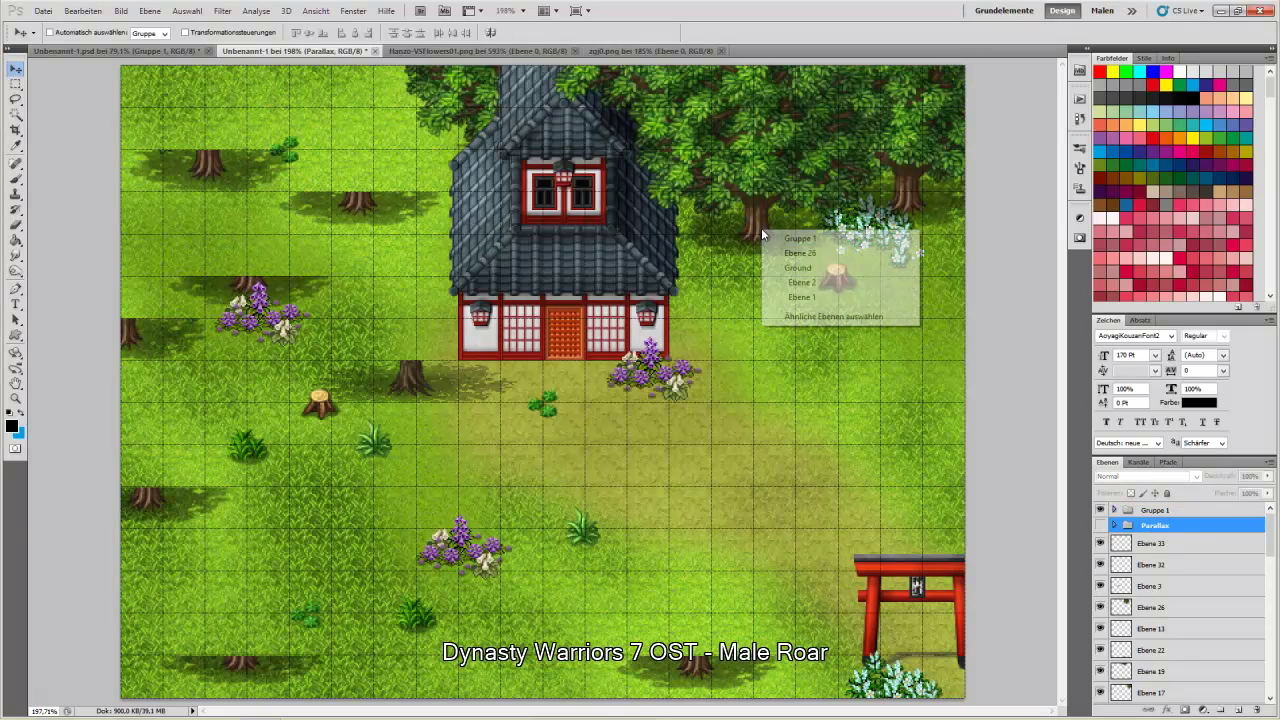
pyautogui.click(816, 256)
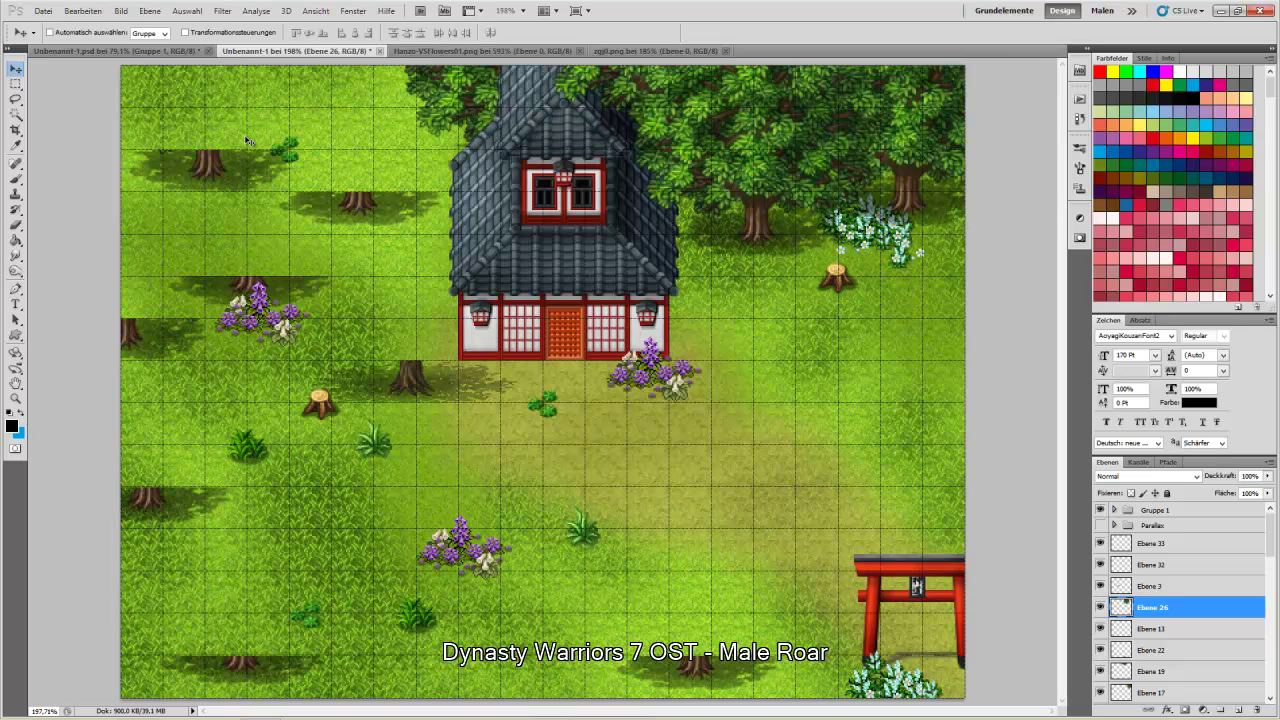
pyautogui.click(16, 86)
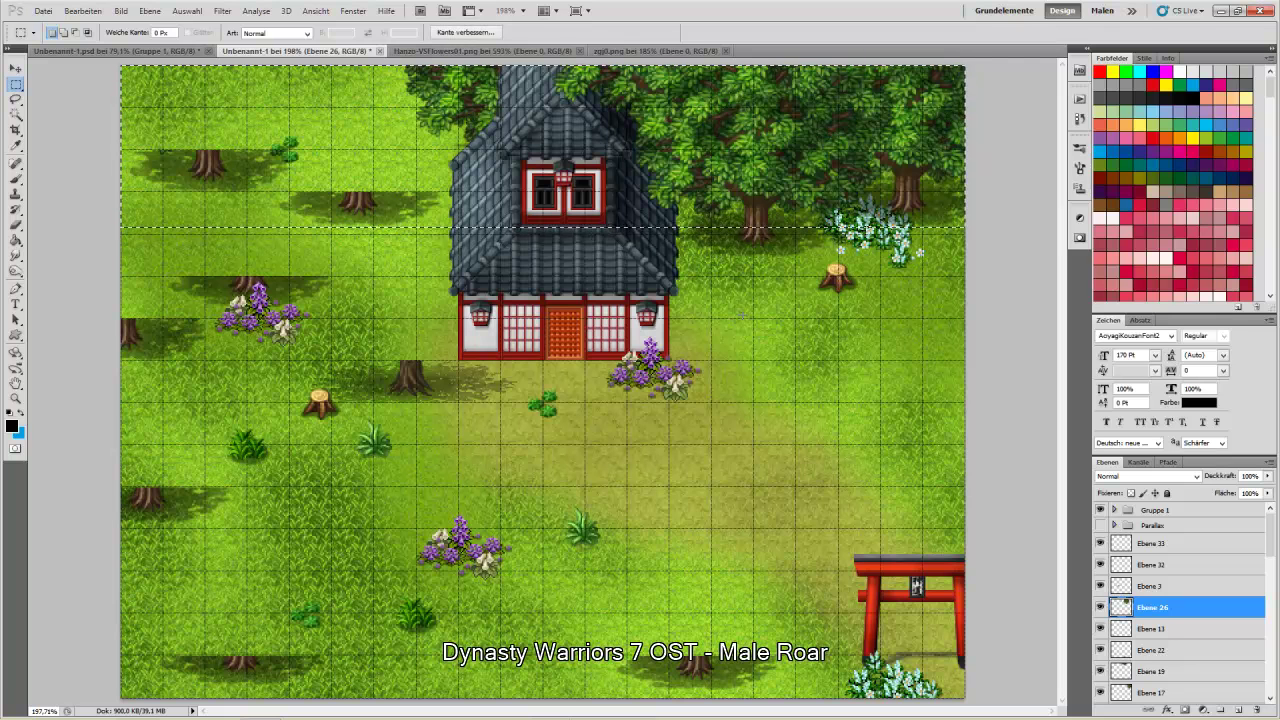
pyautogui.press('v')
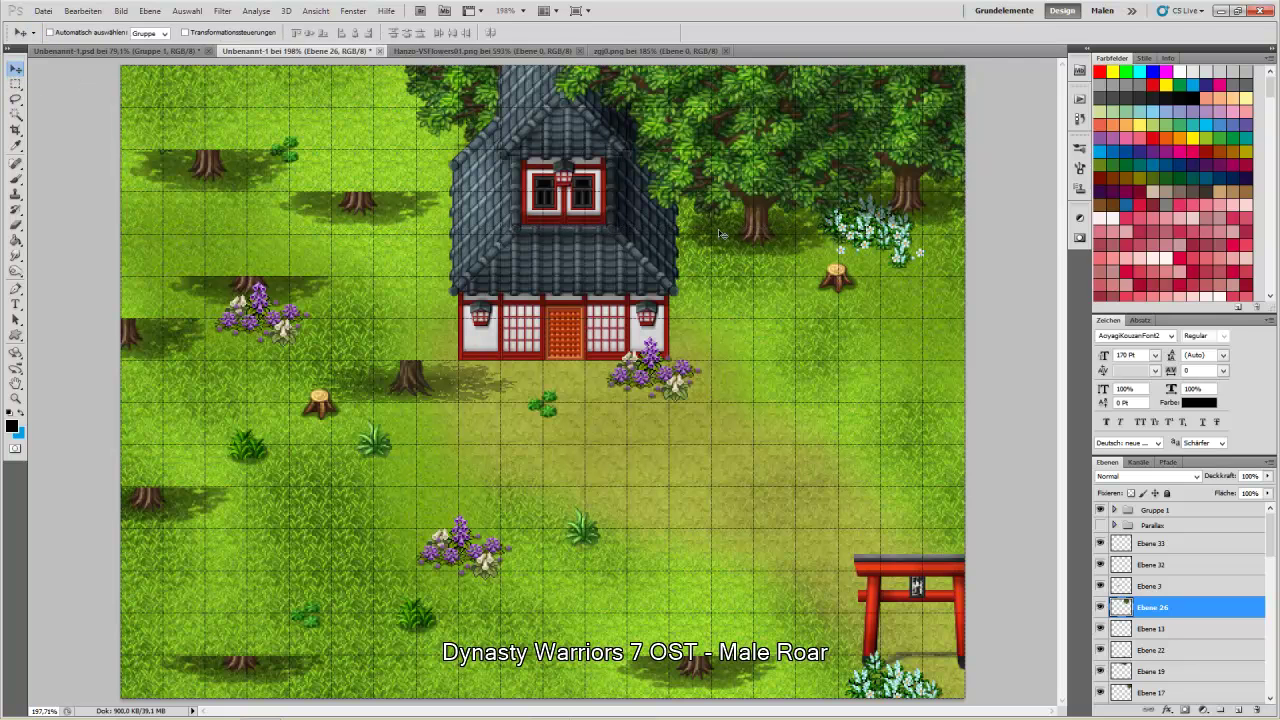
pyautogui.moveTo(754, 243); pyautogui.dragTo(751, 253)
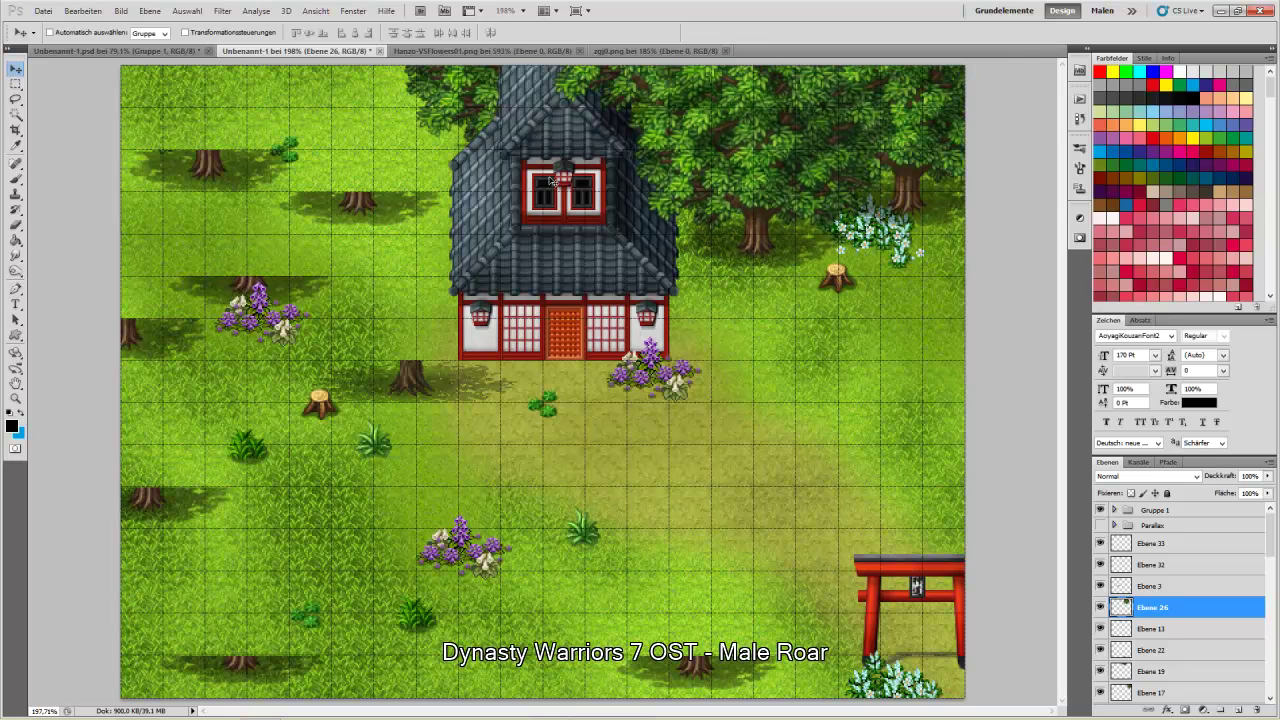
# - Cut the crown of the Ebene 26 tree down to the grid line across its trunk and paste it as a new layer
pyautogui.press('m')
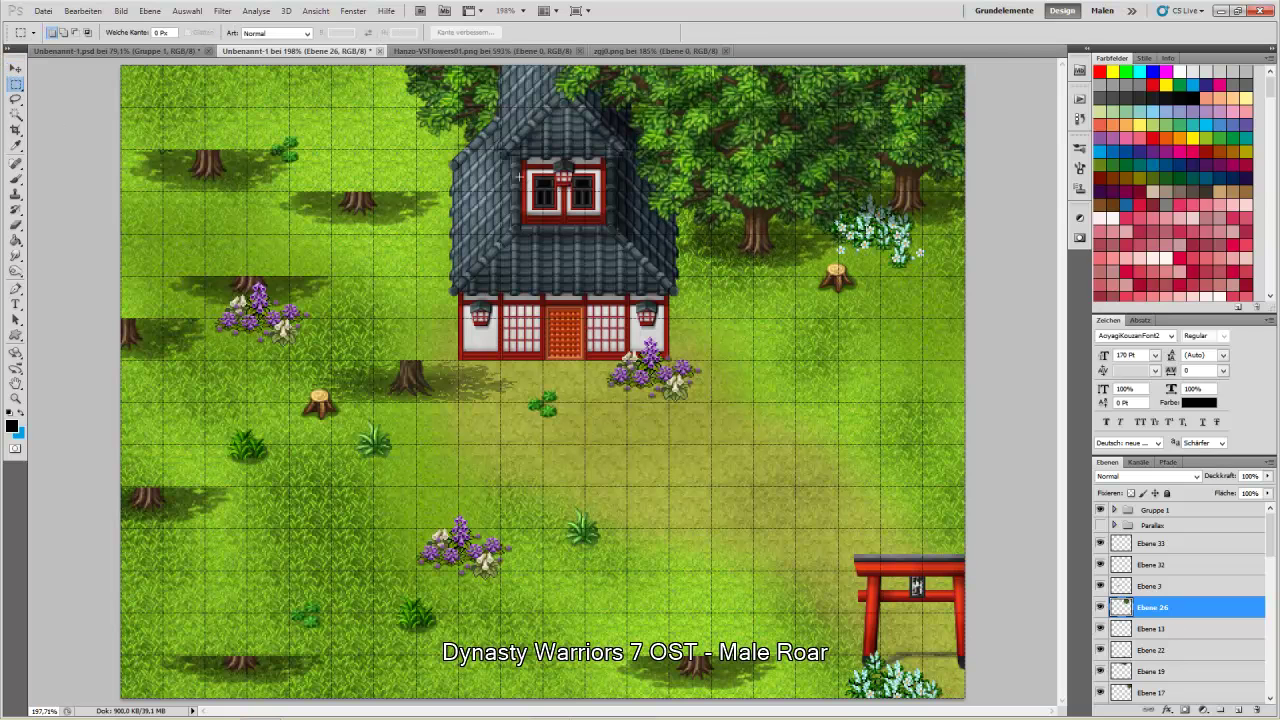
pyautogui.moveTo(1271, 225); pyautogui.dragTo(1255, 236)
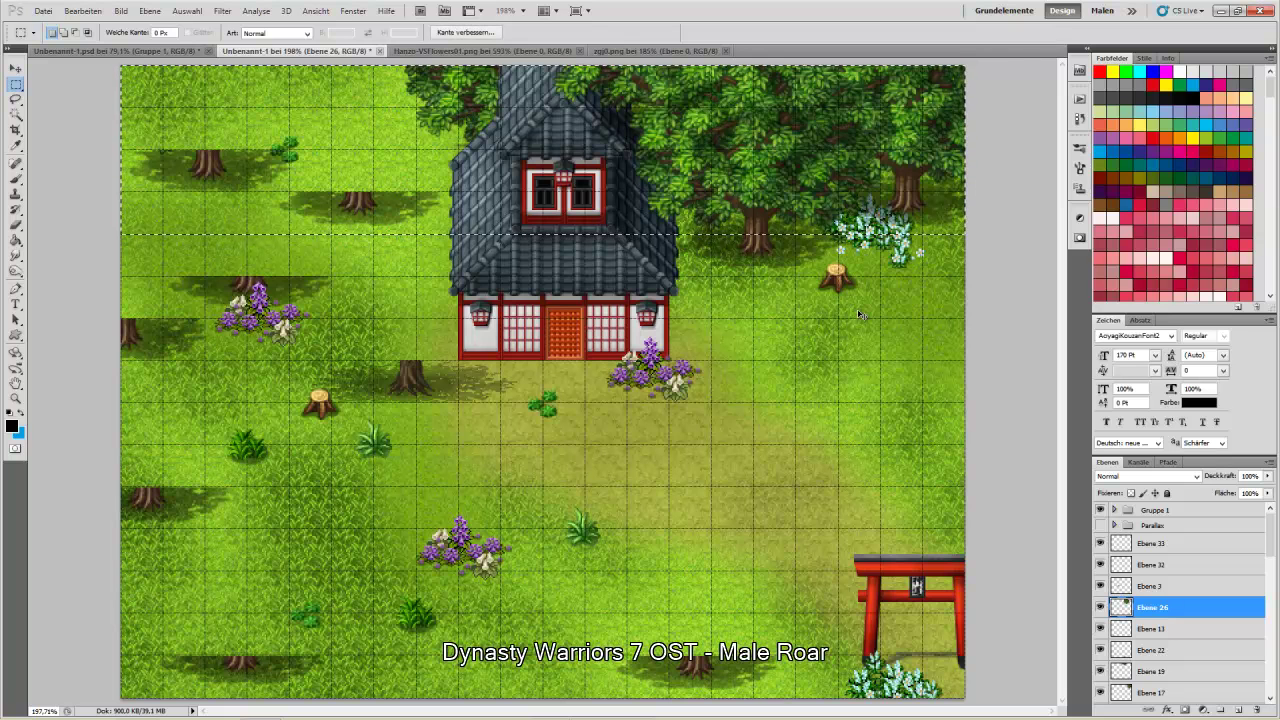
pyautogui.hotkey('ctrl', 'x')
pyautogui.hotkey('ctrl', 'v')
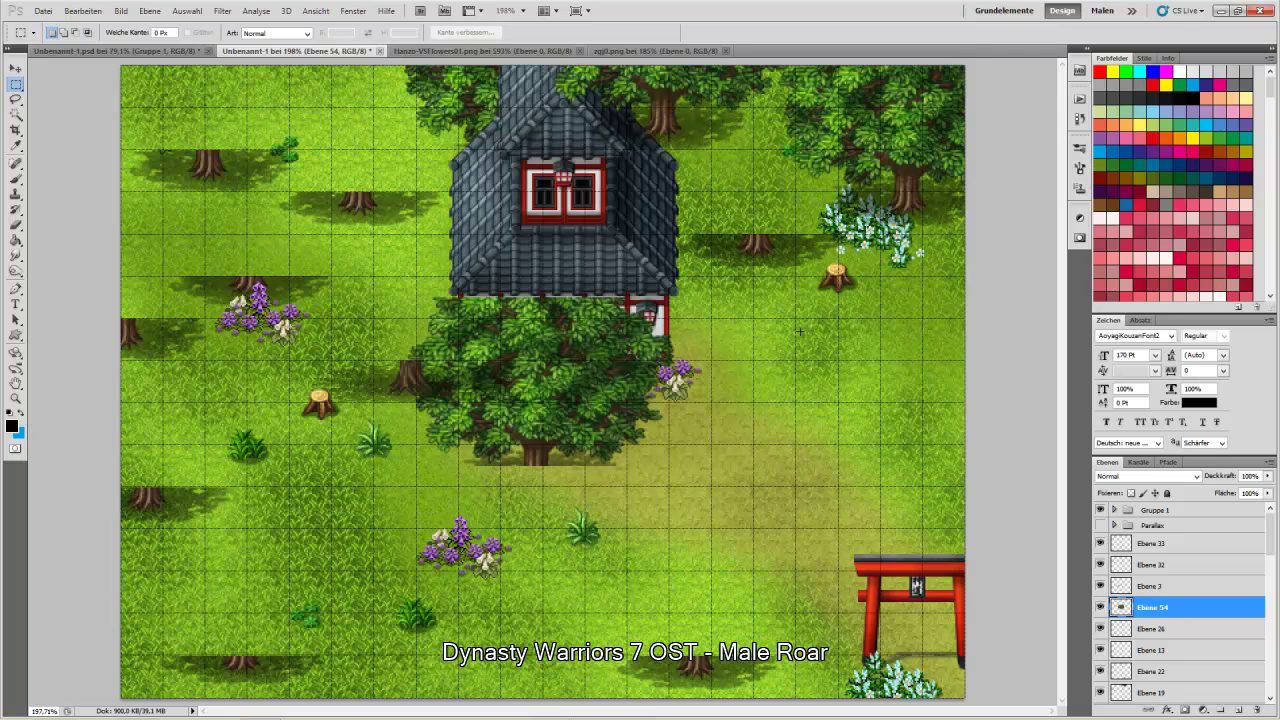
# - Align the pasted crown over the trunk right of the house and place its layer in the Parallax group
pyautogui.click(17, 67)
pyautogui.moveTo(596, 430); pyautogui.dragTo(802, 205)
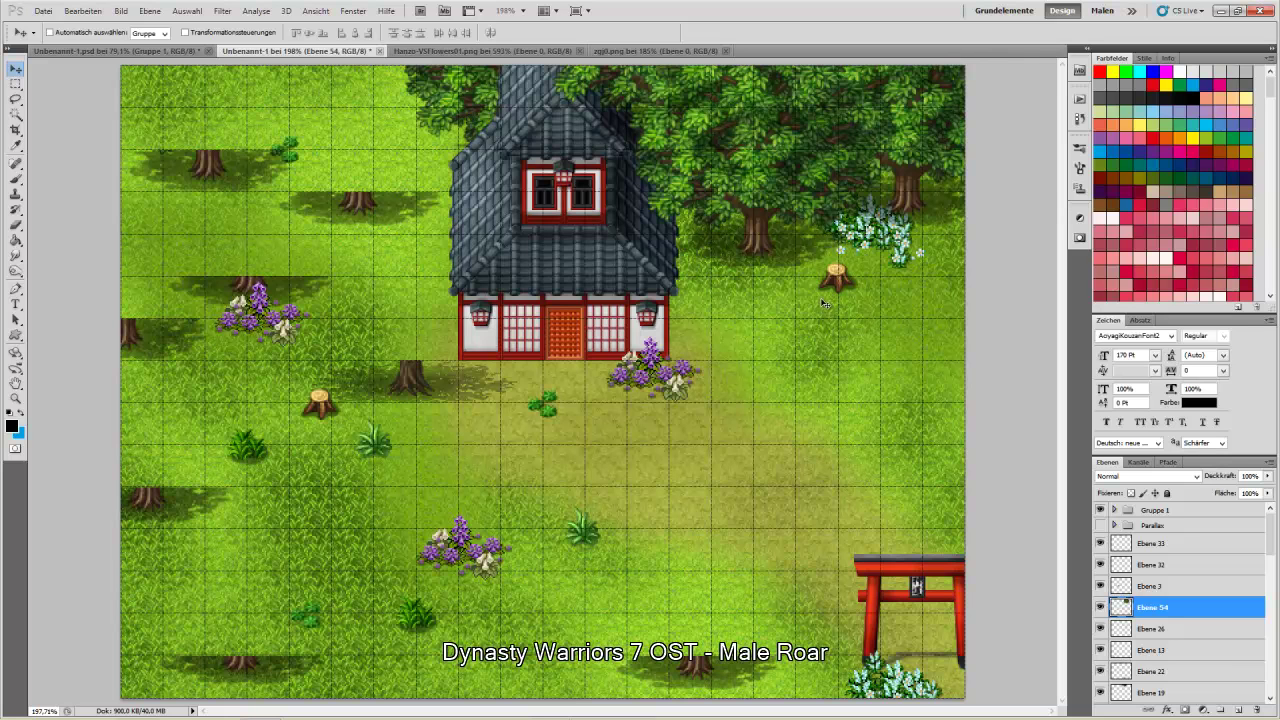
pyautogui.moveTo(1155, 608); pyautogui.dragTo(1150, 527)
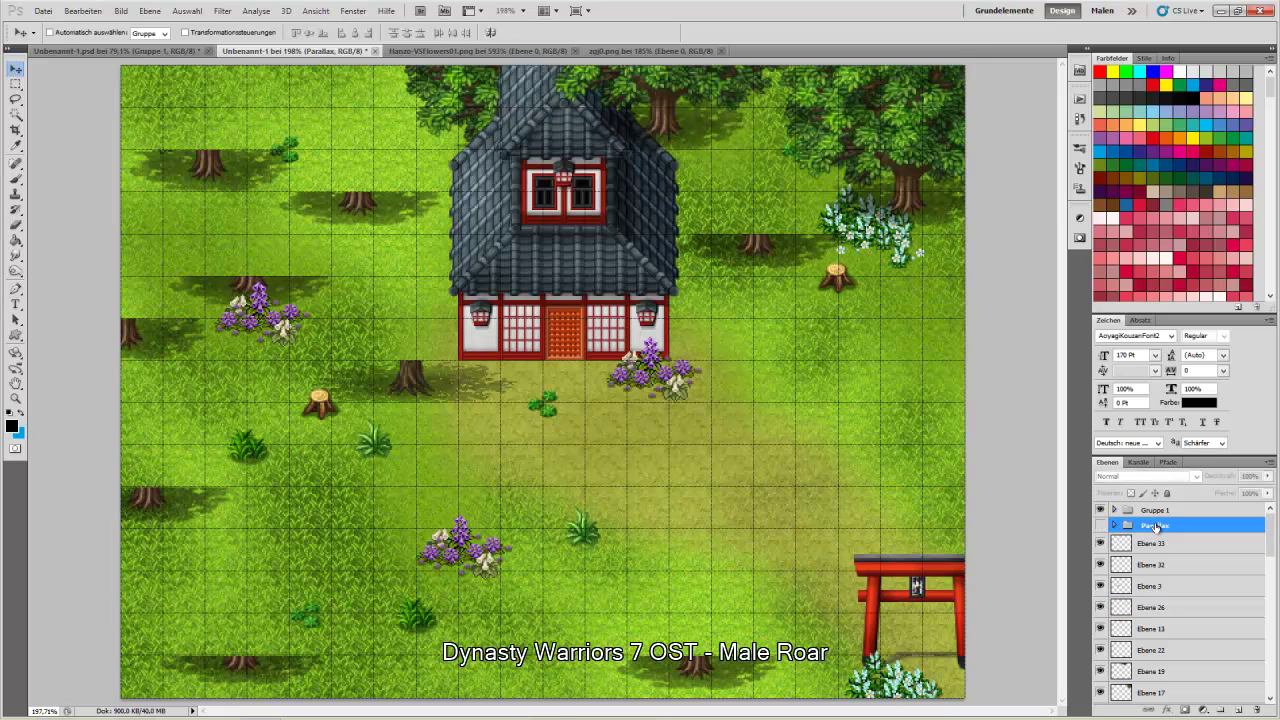
# - Cut the top of the house on Ebene 31 down to the grid line through its upper windows and paste it as a new layer
pyautogui.click(1100, 526)
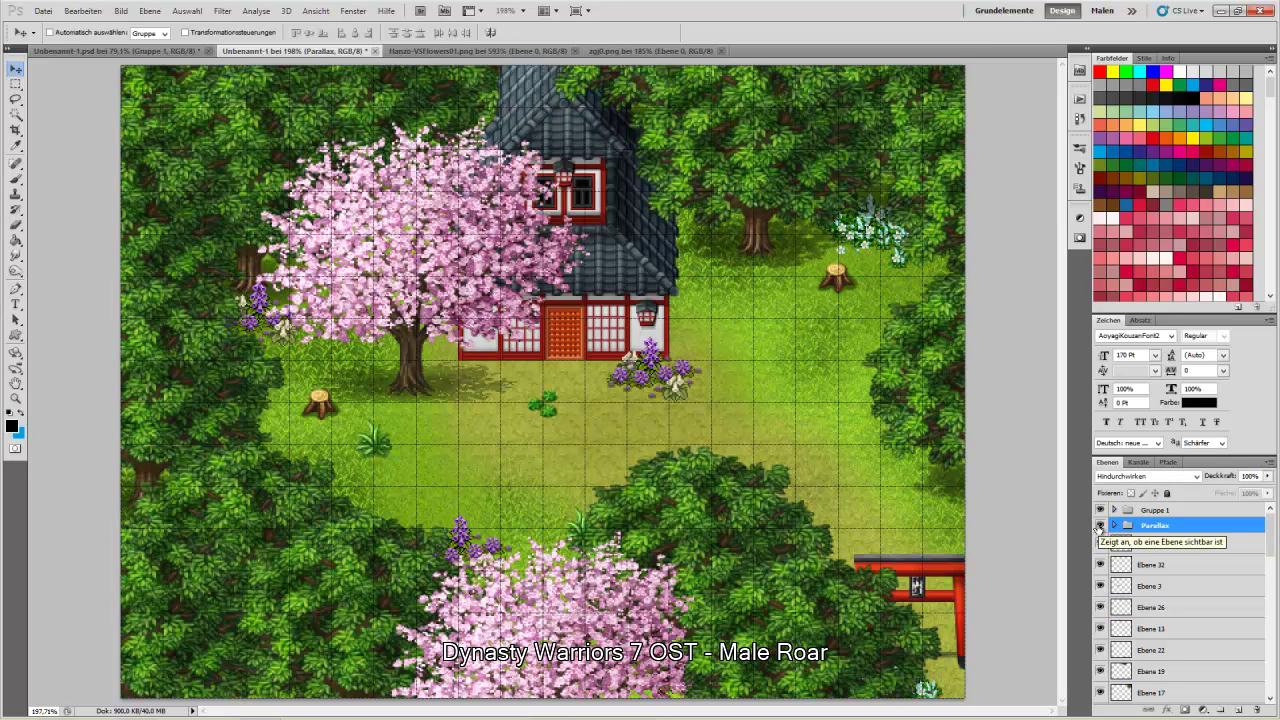
pyautogui.click(1100, 526)
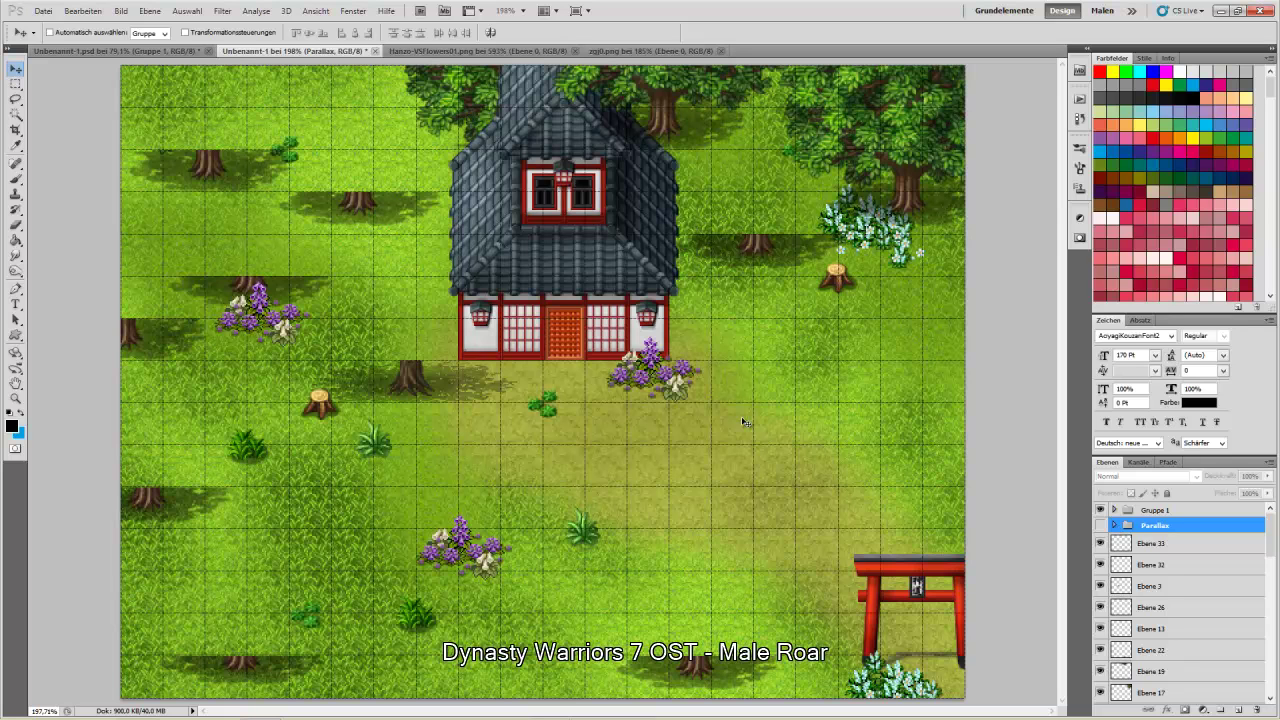
pyautogui.rightClick(663, 121)
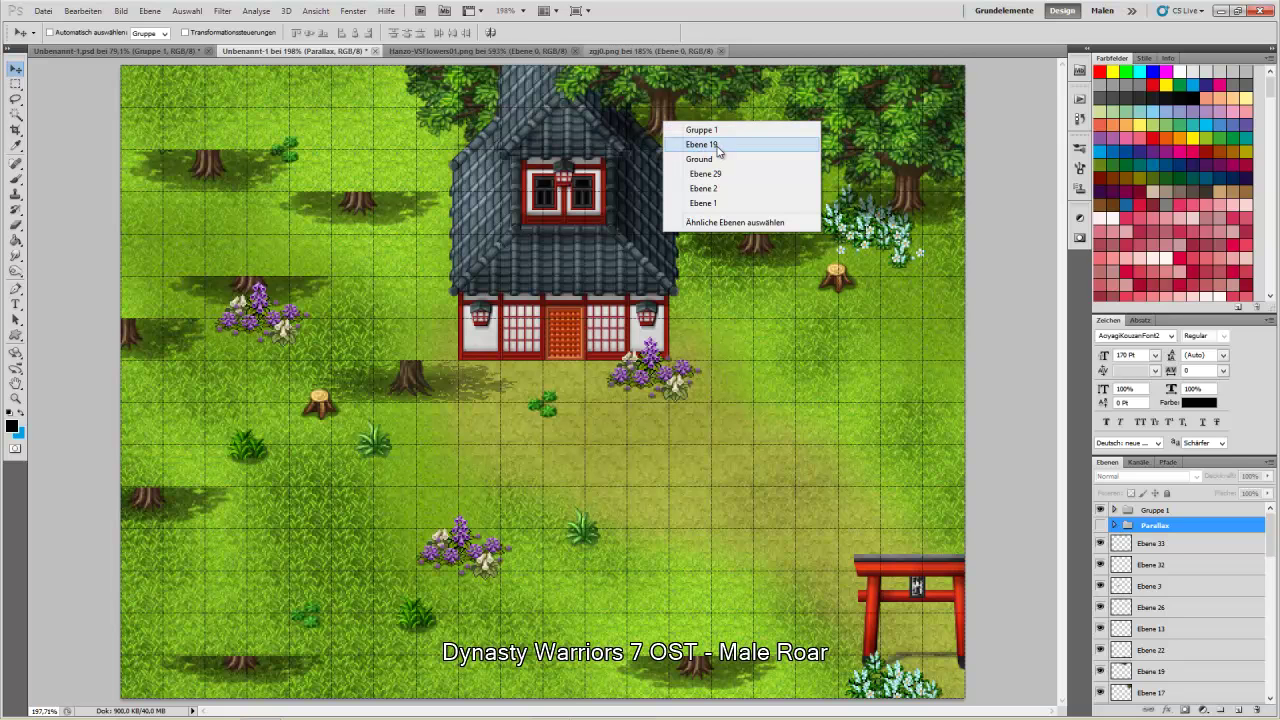
pyautogui.rightClick(596, 205)
pyautogui.rightClick(591, 197)
pyautogui.click(645, 223)
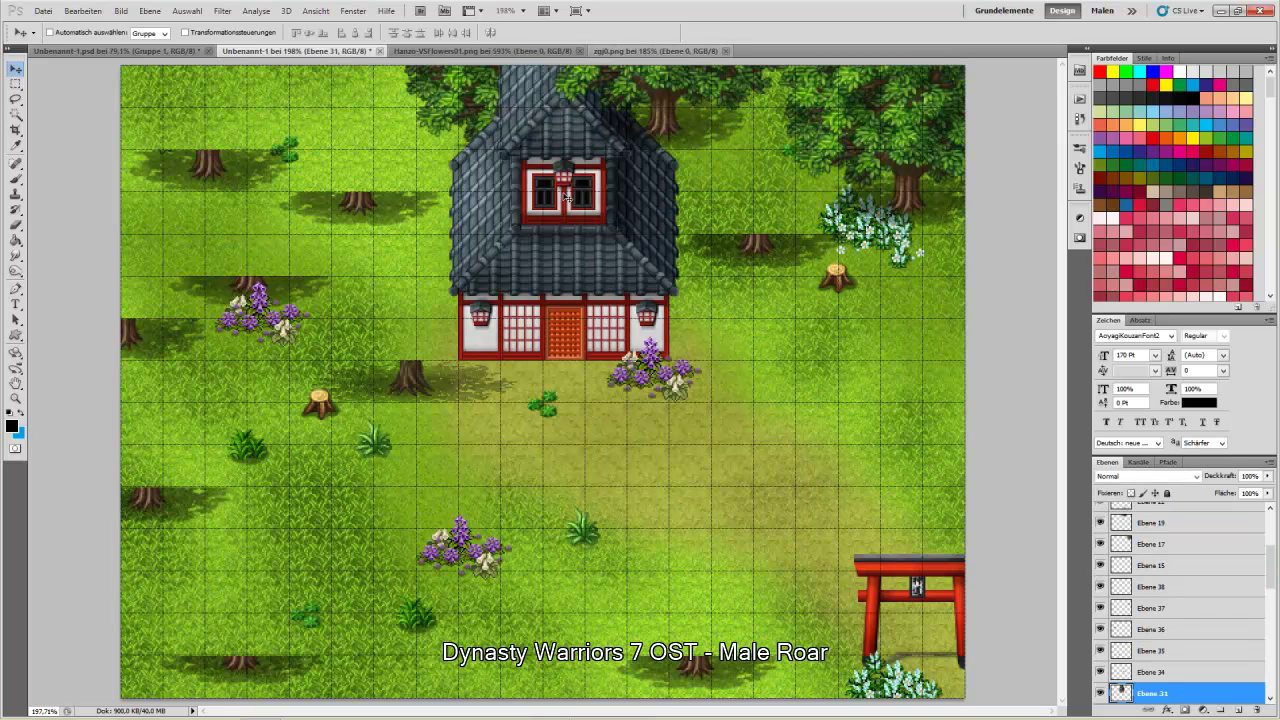
pyautogui.click(16, 83)
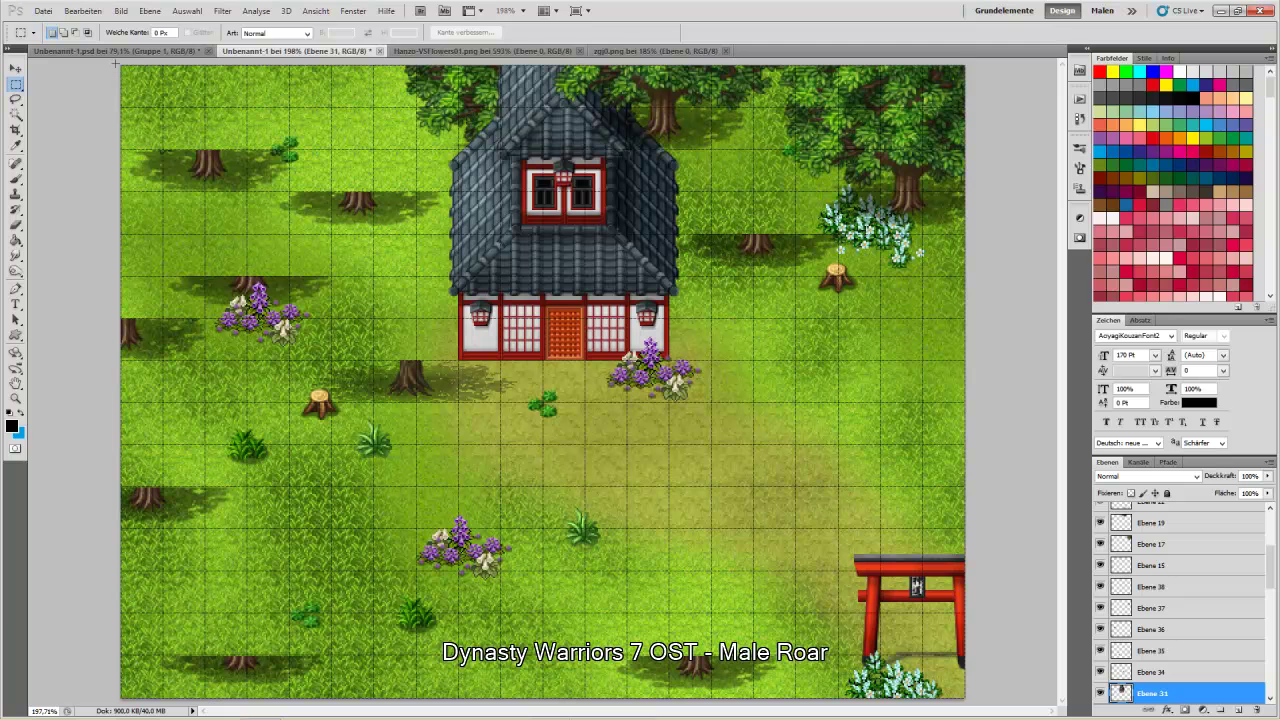
pyautogui.moveTo(1108, 187); pyautogui.dragTo(1108, 190)
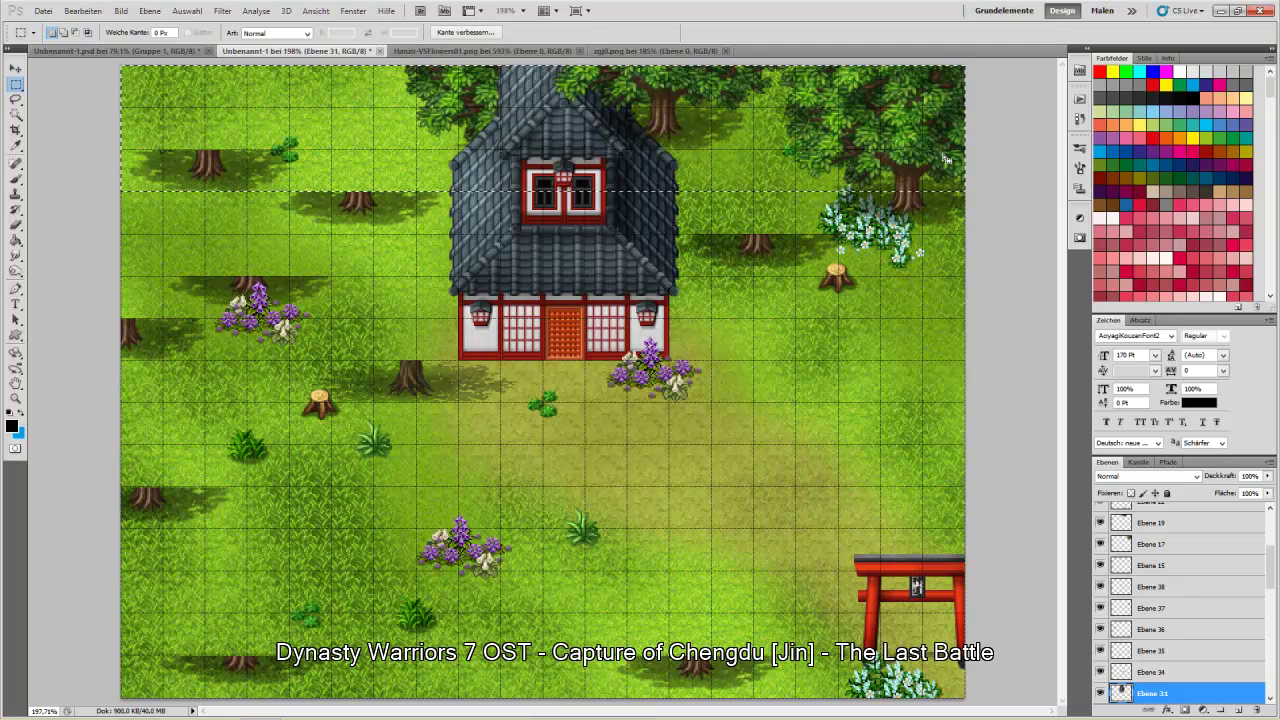
pyautogui.hotkey('ctrl', 'x')
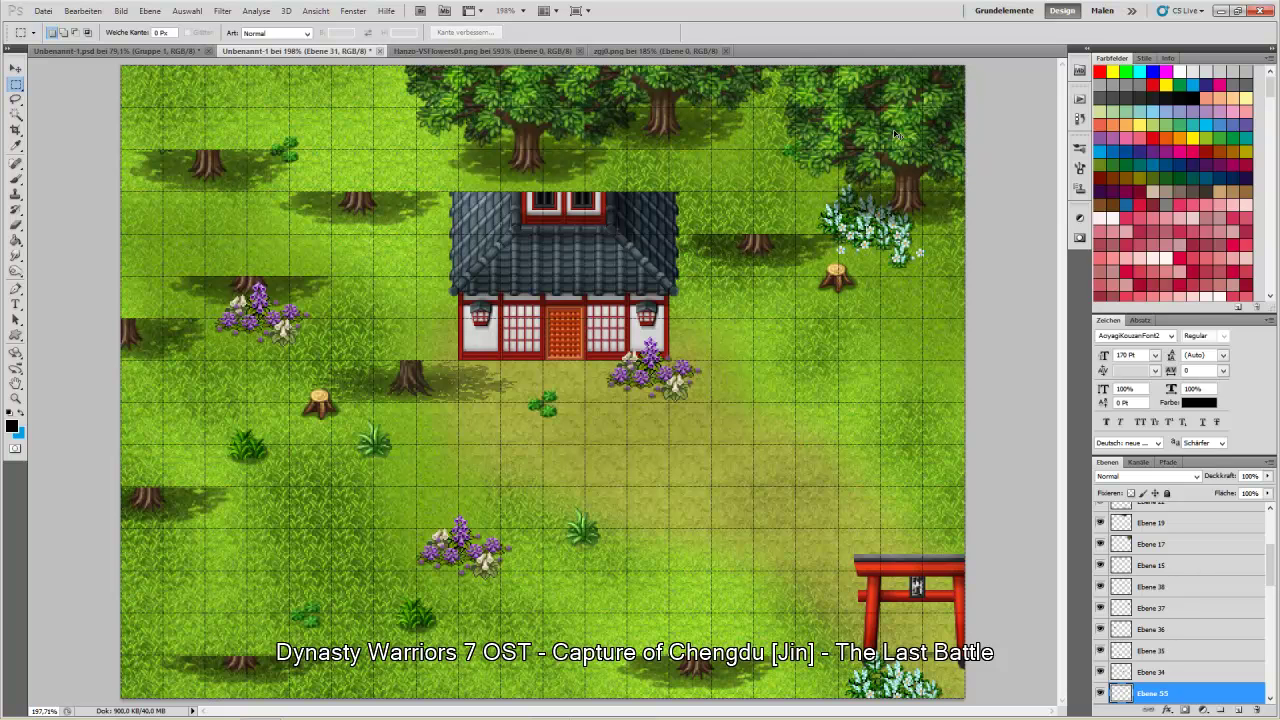
pyautogui.hotkey('ctrl', 'v')
# - Align the pasted roof section with the rest of the house and move its layer into the Parallax group
pyautogui.click(16, 67)
pyautogui.moveTo(549, 420); pyautogui.dragTo(570, 184)
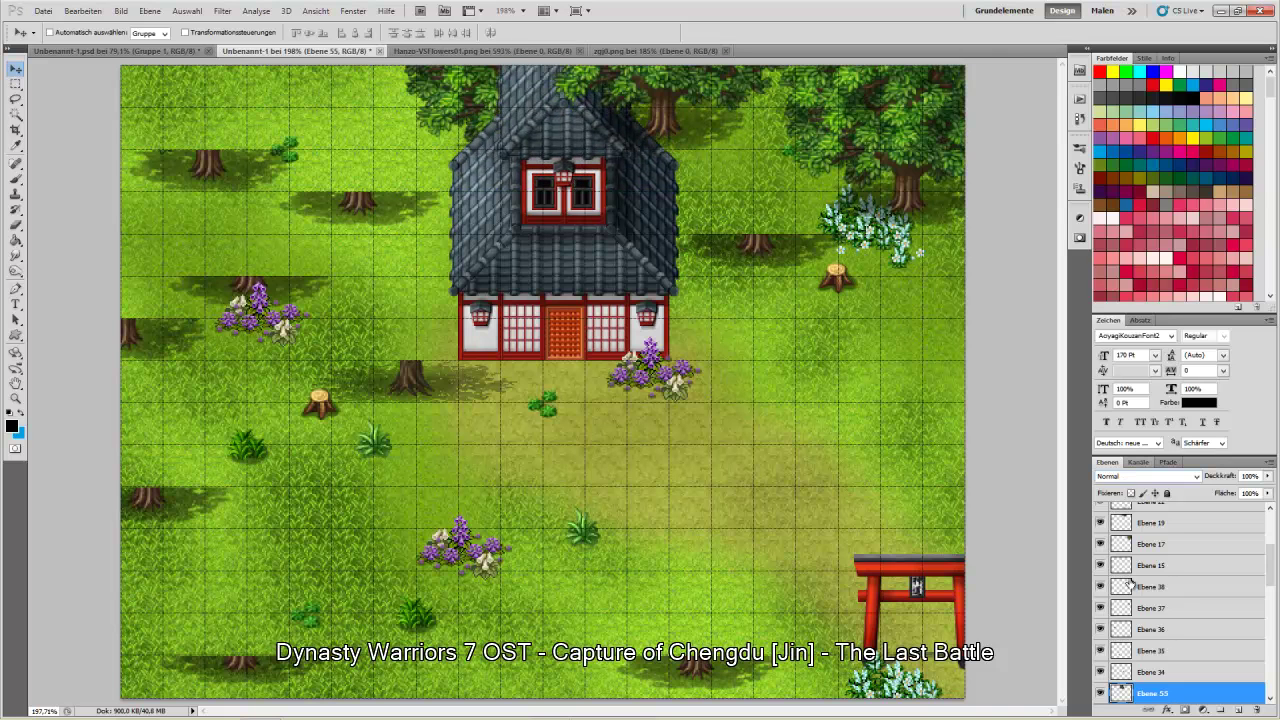
pyautogui.moveTo(1170, 694); pyautogui.dragTo(1152, 522)
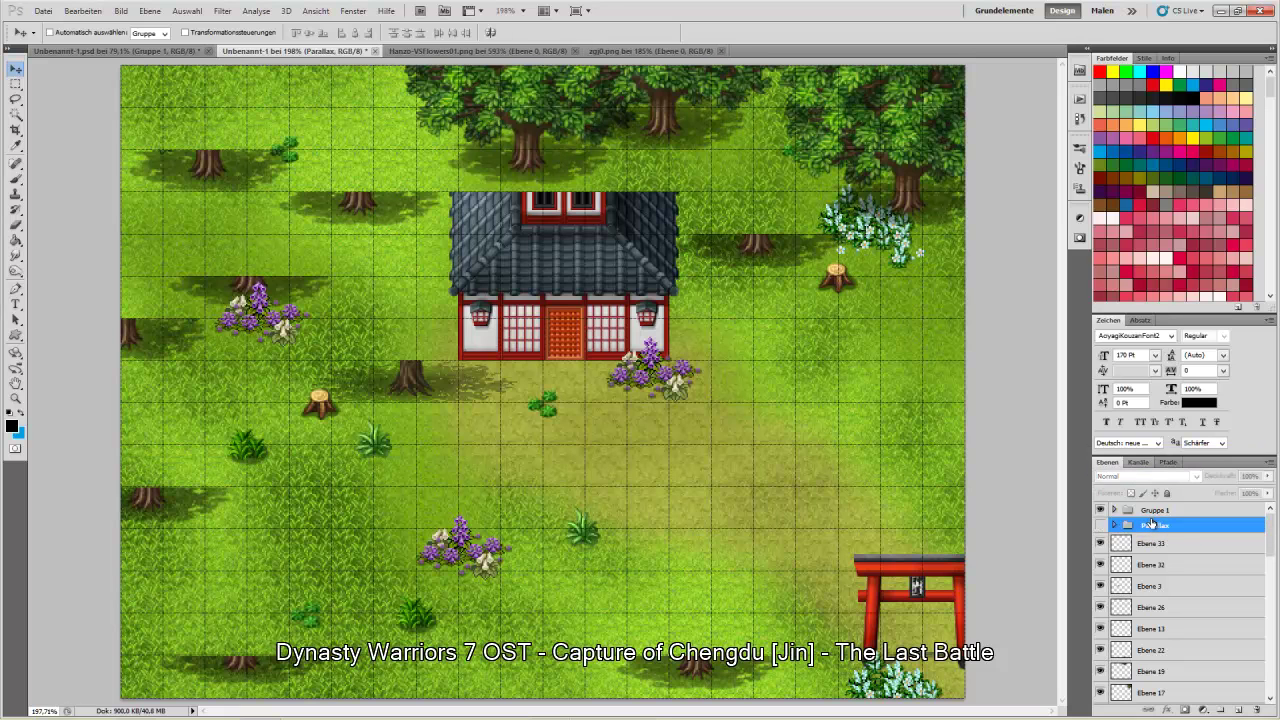
# - Cut the crown of the Ebene 25 tree behind the house down to the grid line across its trunk and paste it as a new layer
pyautogui.rightClick(515, 158)
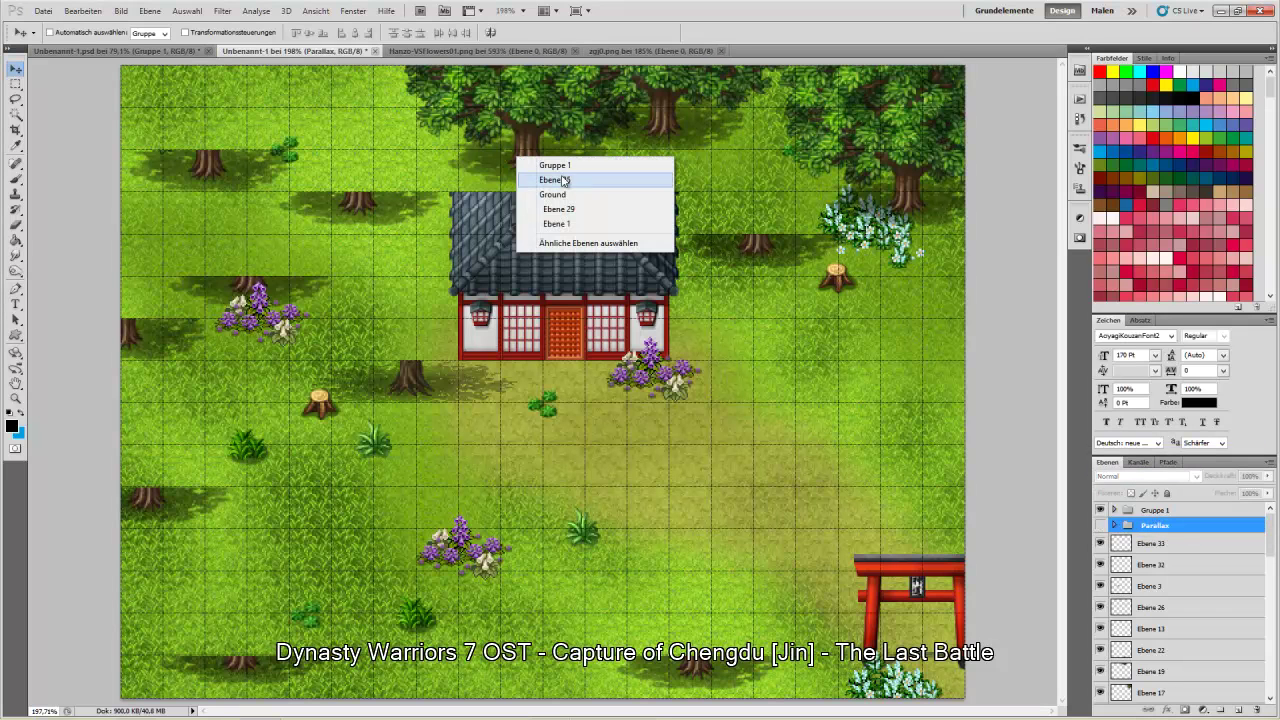
pyautogui.click(563, 180)
pyautogui.press('m')
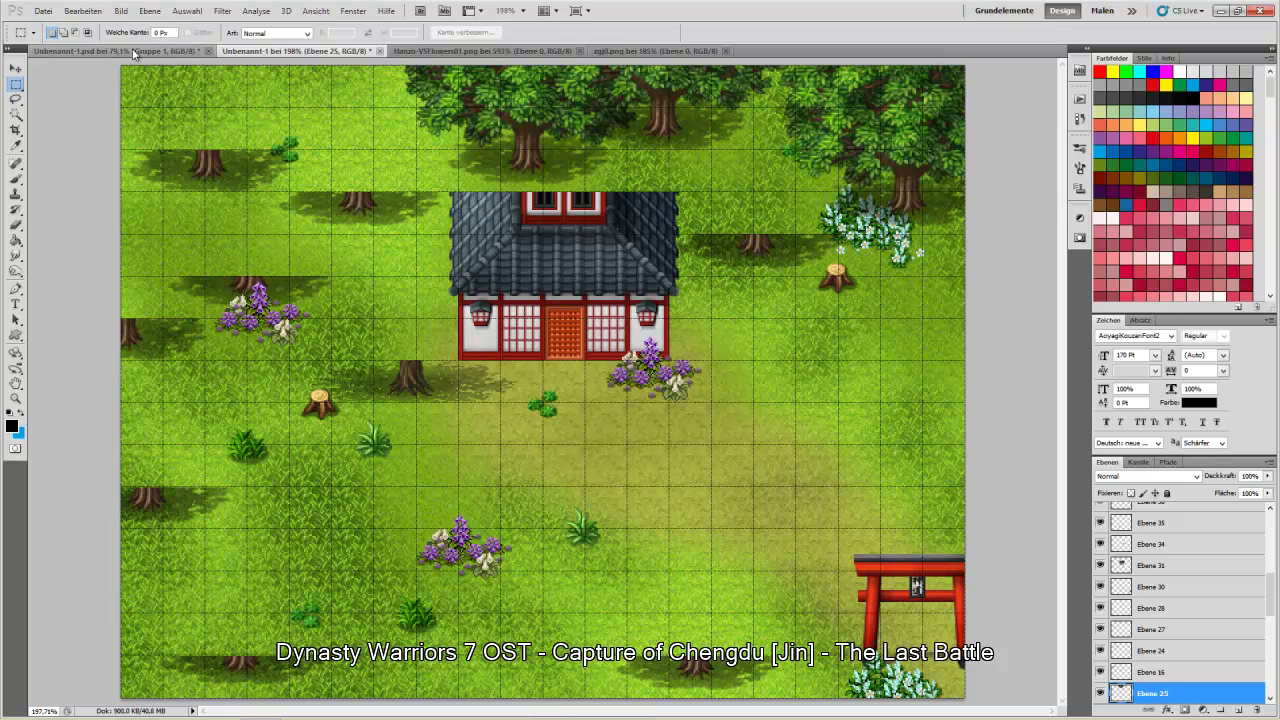
pyautogui.moveTo(118, 62); pyautogui.dragTo(1103, 139)
pyautogui.hotkey('ctrl', 'x')
pyautogui.hotkey('ctrl', 'shift', 'alt', 'n')
pyautogui.hotkey('ctrl', 'v')
# - Align the pasted crown over the trunk behind the house and place its layer in the Parallax group
pyautogui.press('v')
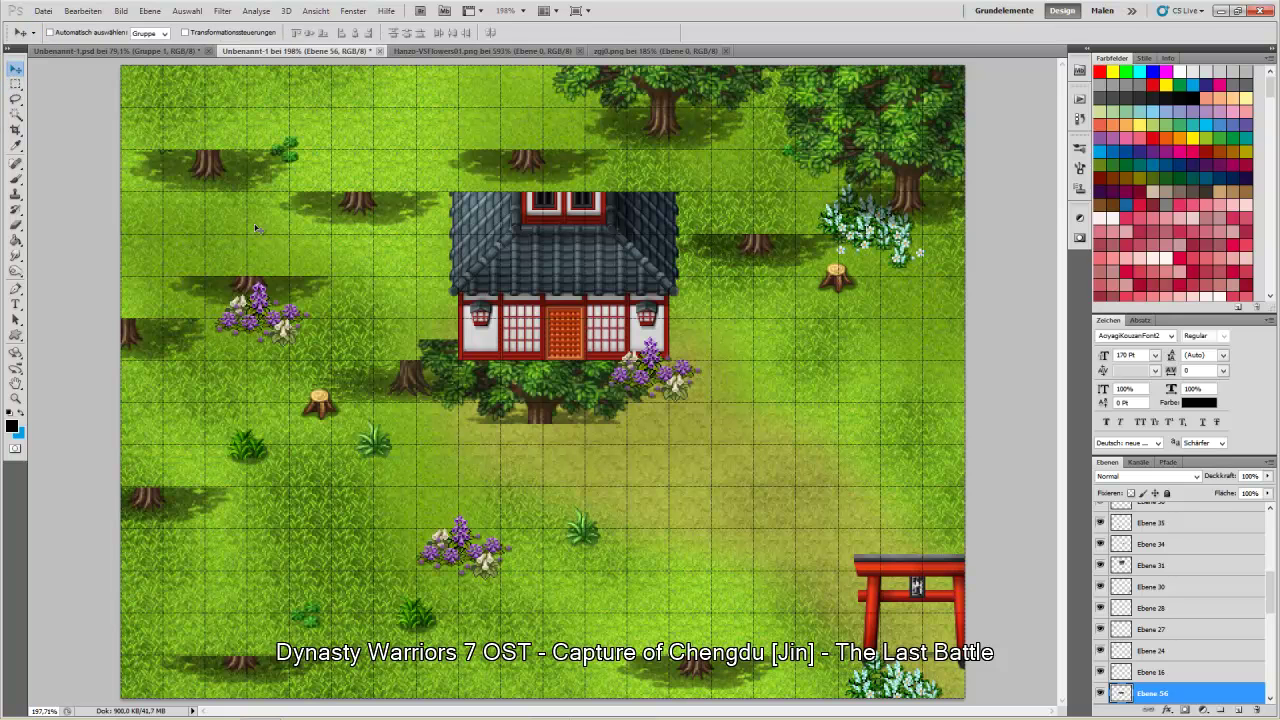
pyautogui.moveTo(538, 240); pyautogui.dragTo(555, 125)
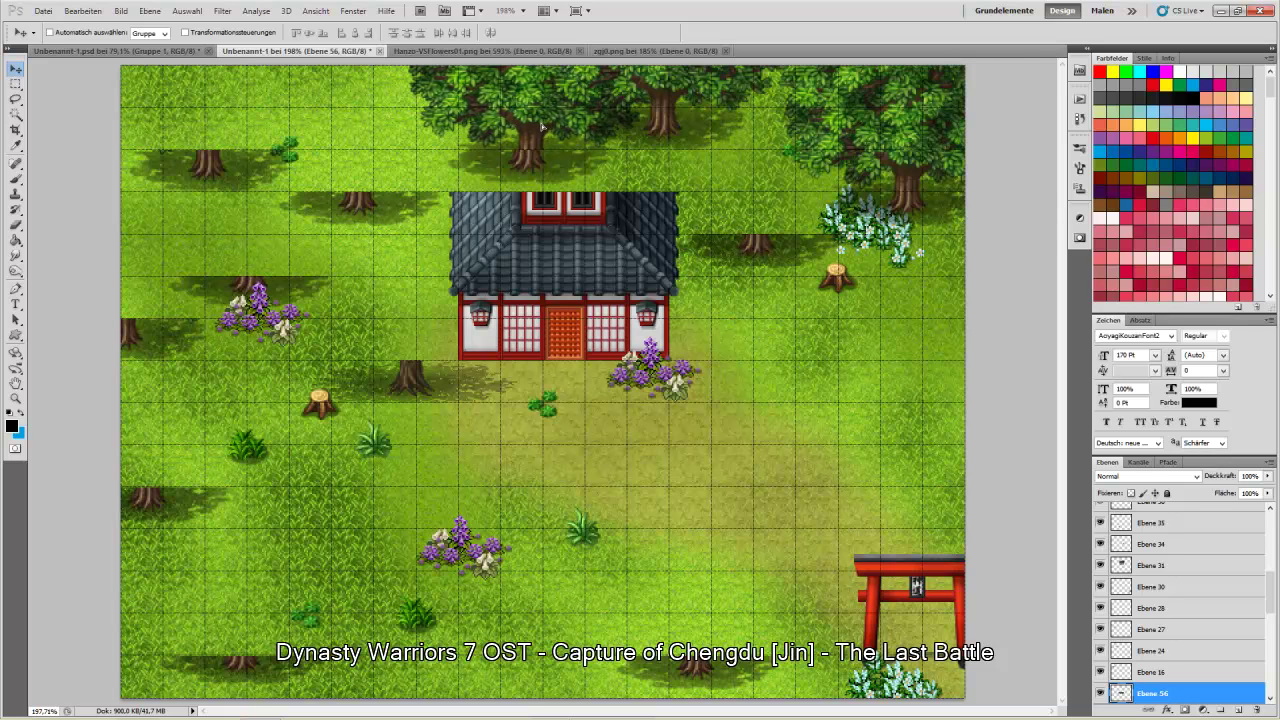
pyautogui.hotkey('ctrl', 'z')
pyautogui.hotkey('ctrl', 'z')
pyautogui.hotkey('ctrl', 'z')
pyautogui.hotkey('ctrl', 'z')
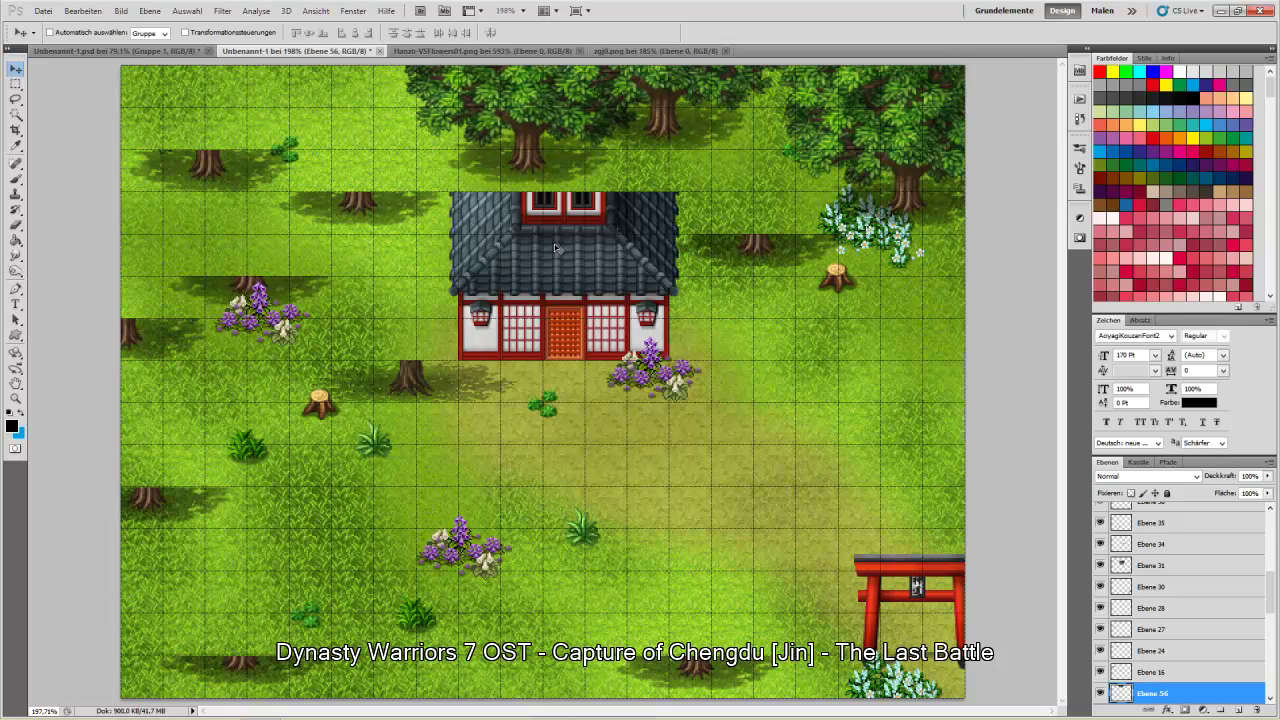
pyautogui.moveTo(1202, 702); pyautogui.dragTo(1183, 528)
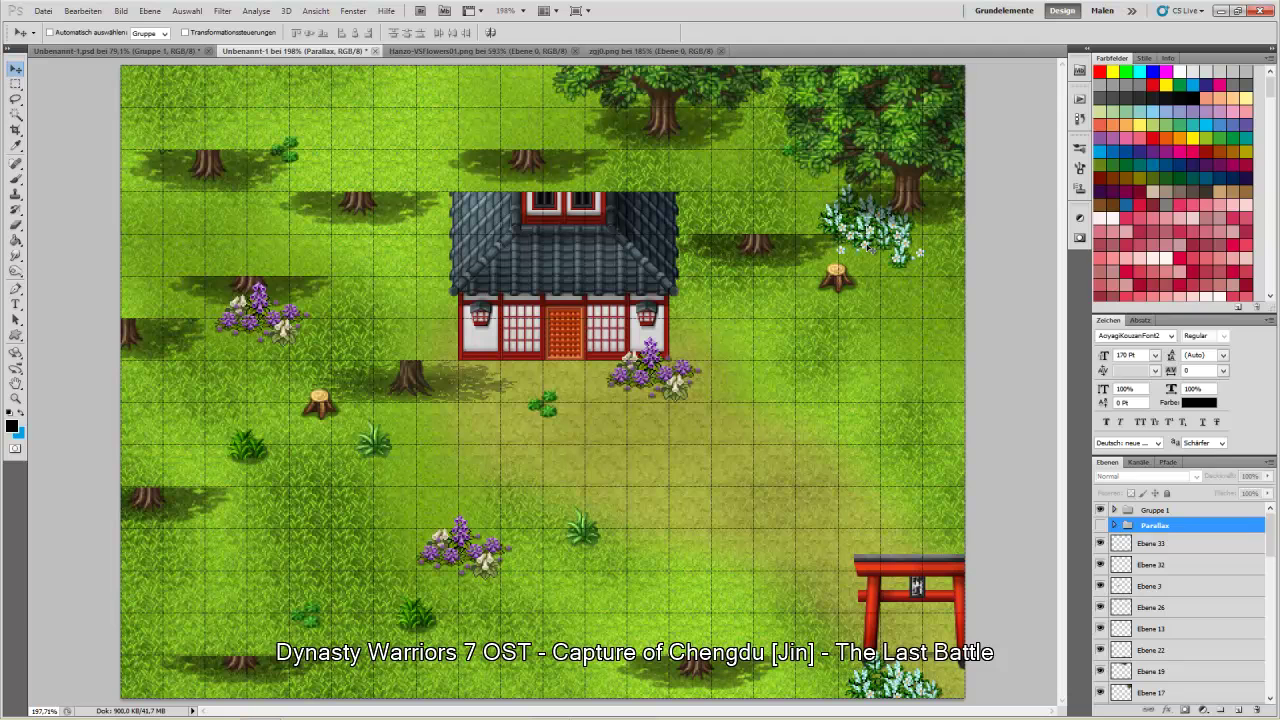
# - Cut the crown of the Ebene 19 tree at the map's upper edge down to the first grid line and paste it as a new layer
pyautogui.rightClick(668, 119)
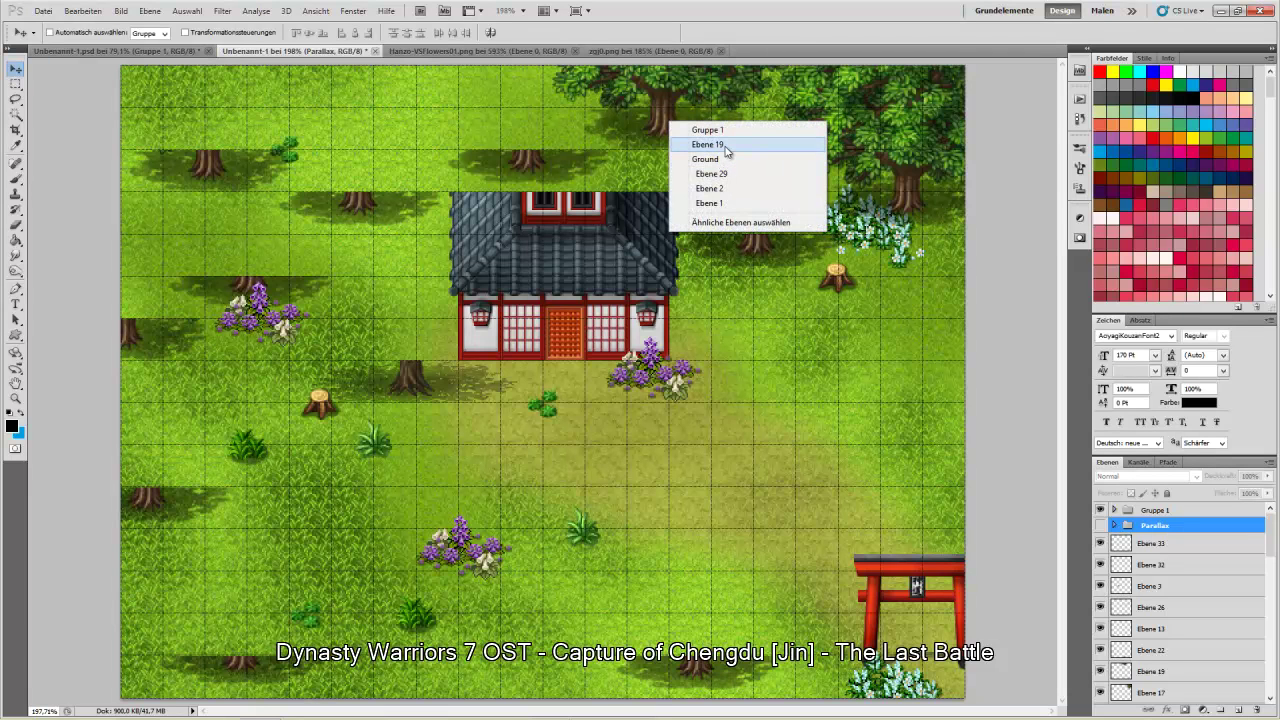
pyautogui.click(727, 146)
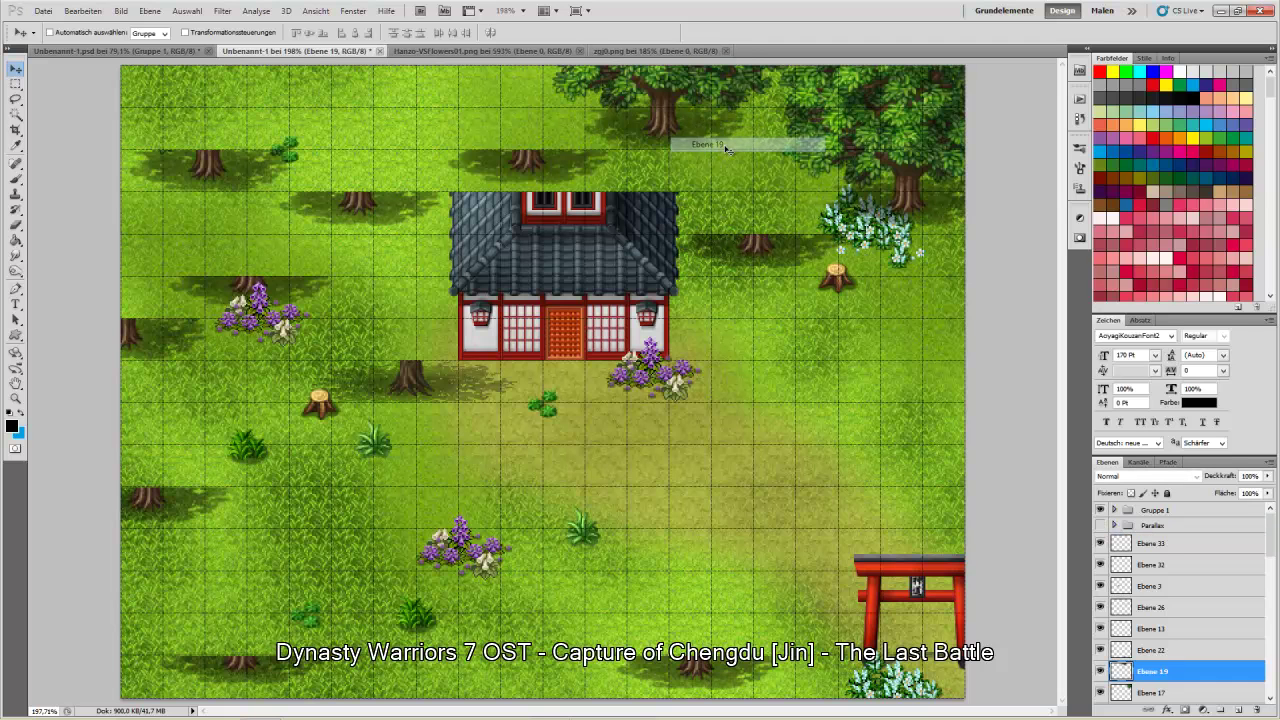
pyautogui.click(16, 84)
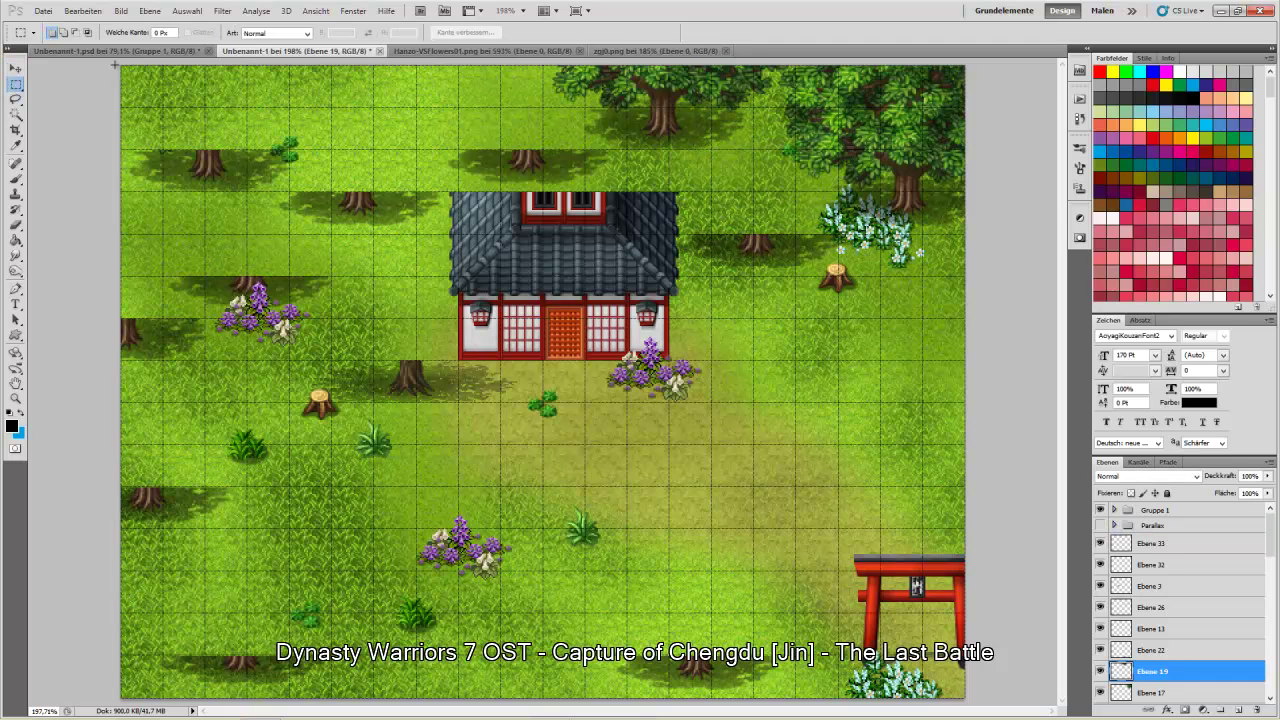
pyautogui.moveTo(122, 64); pyautogui.dragTo(970, 106)
pyautogui.hotkey('ctrl', 'x')
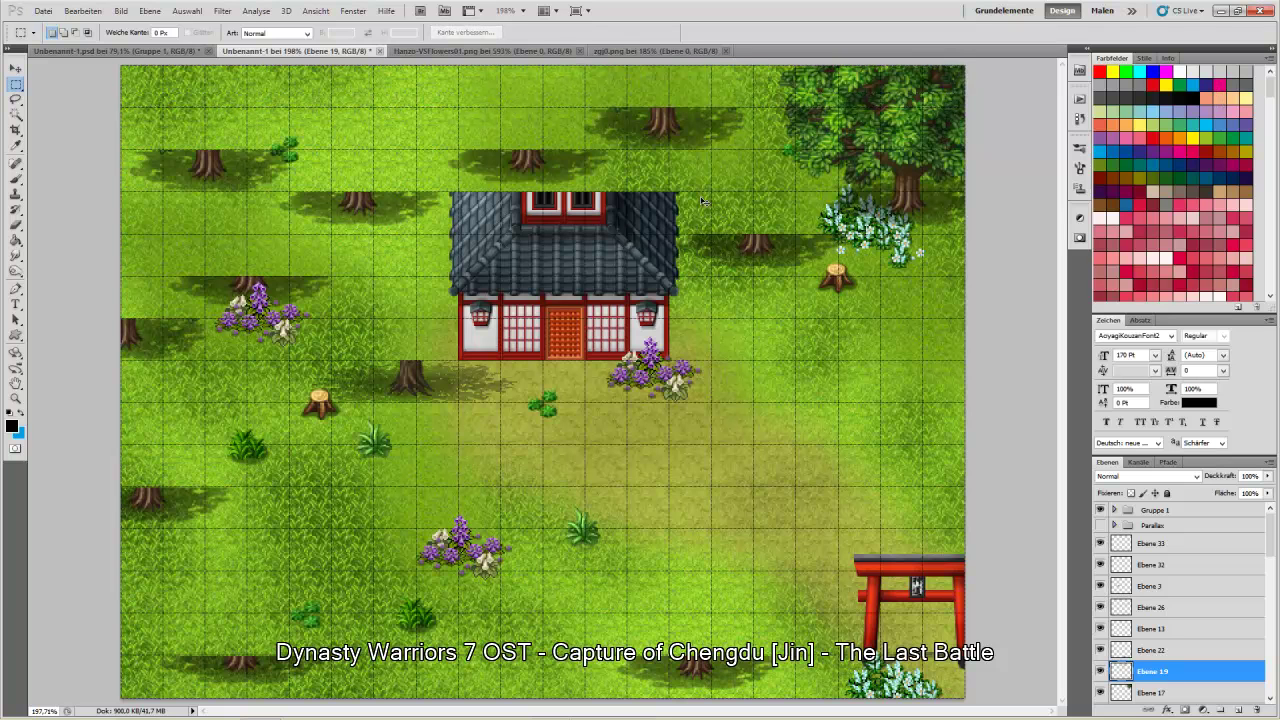
pyautogui.hotkey('ctrl', 'v')
# - Align the pasted Ebene 19 crown with its trunk and move the crown's layer into the Parallax group
pyautogui.click(15, 70)
pyautogui.moveTo(595, 427); pyautogui.dragTo(652, 104)
pyautogui.press('Left')
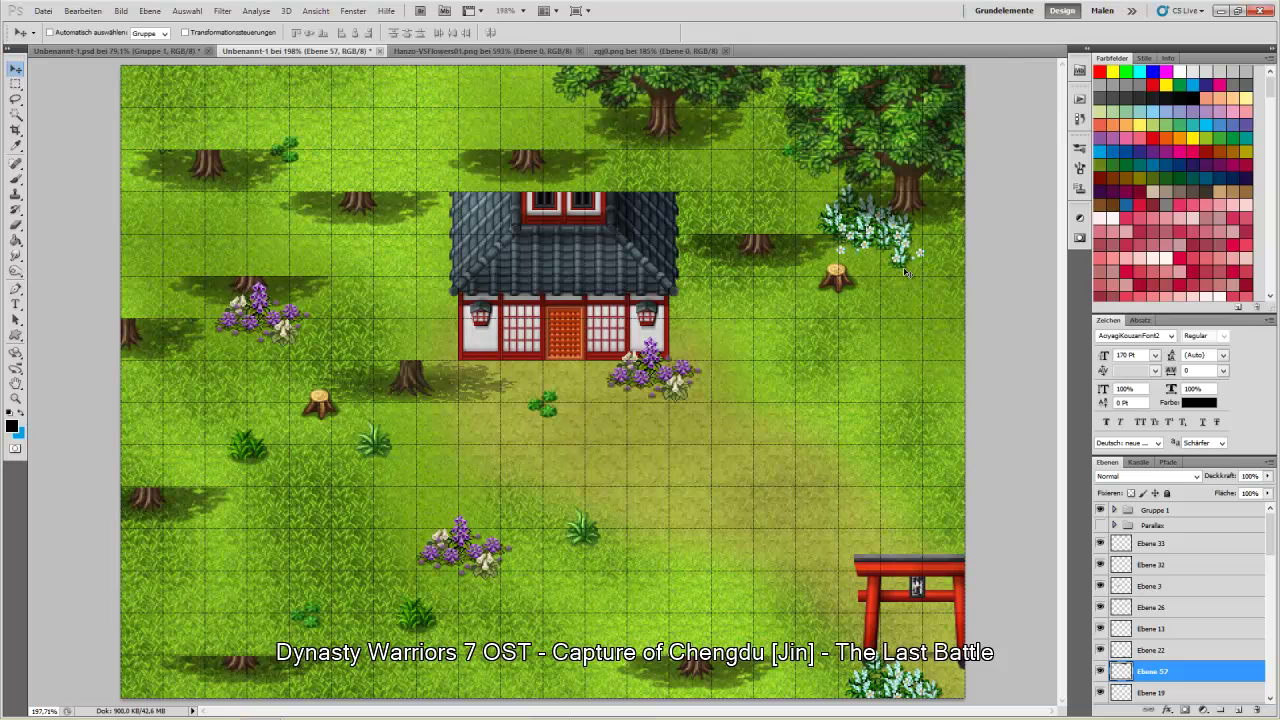
pyautogui.press('Left')
pyautogui.press('Left')
pyautogui.moveTo(1155, 526); pyautogui.dragTo(1168, 526)
# - Cut the crown of the Ebene 17 tree beside the white flowers down to the grid line across its trunk and paste it as a new layer
pyautogui.rightClick(906, 207)
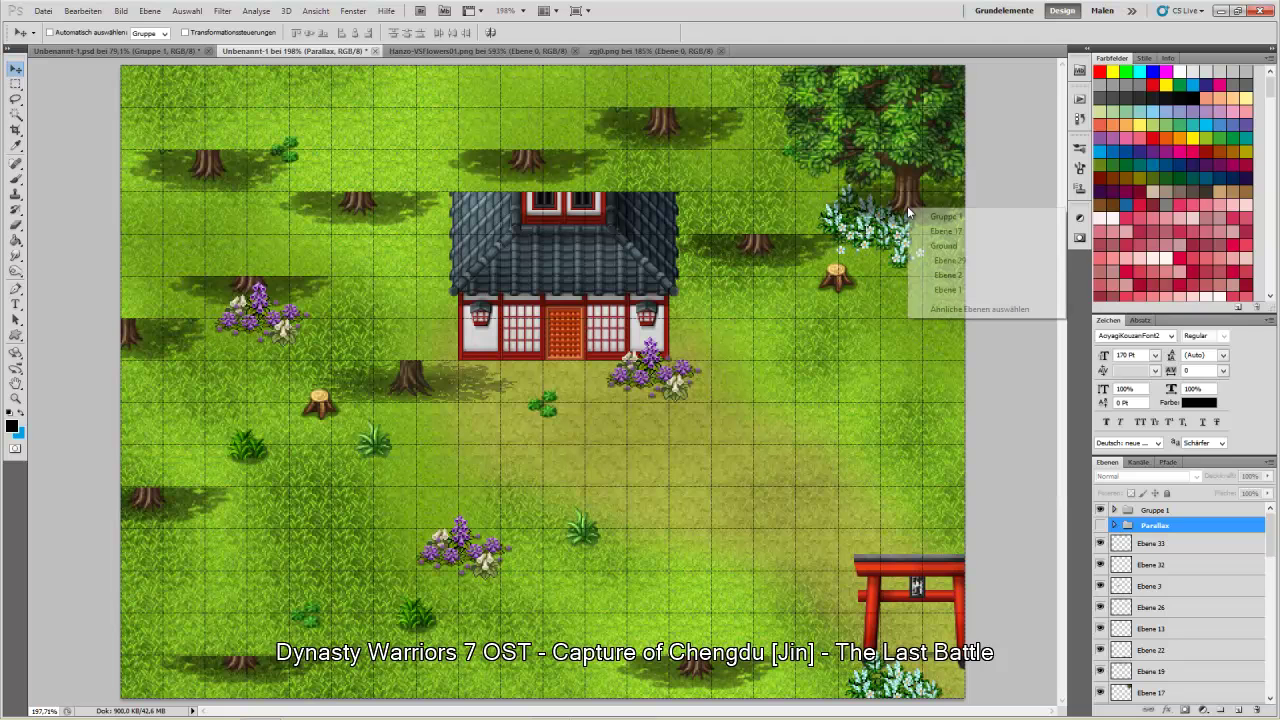
pyautogui.click(946, 231)
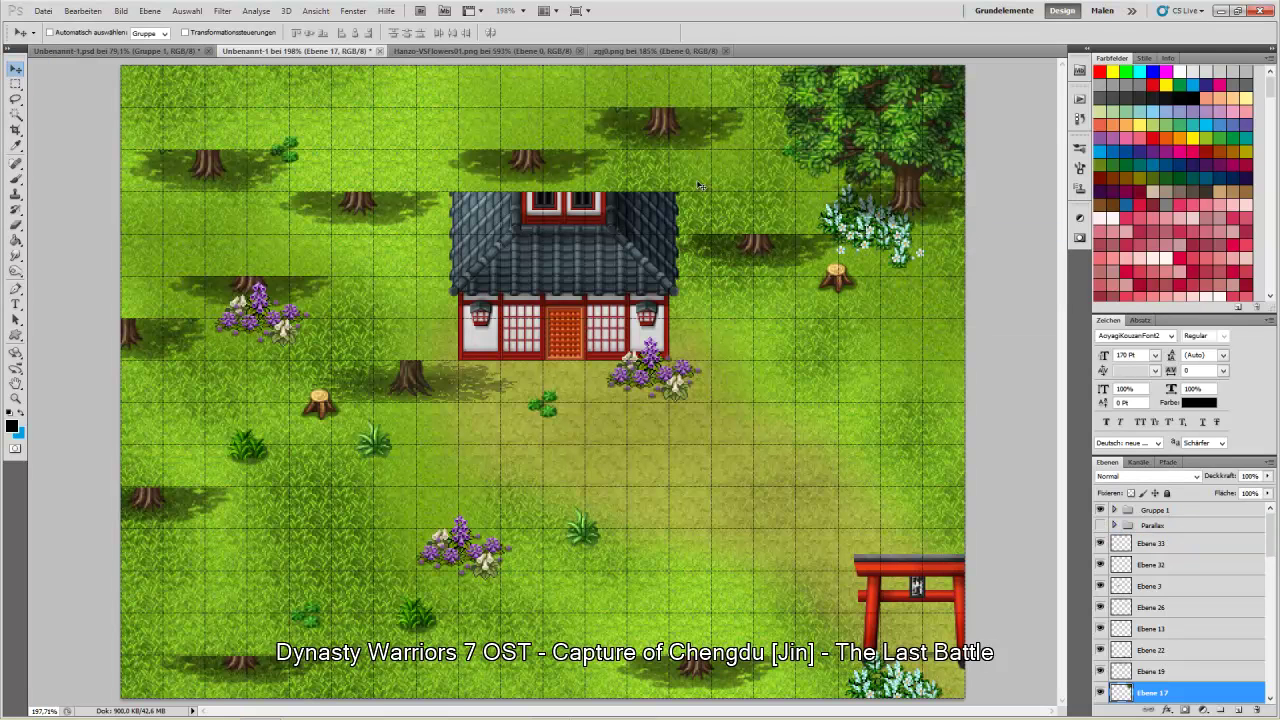
pyautogui.click(16, 85)
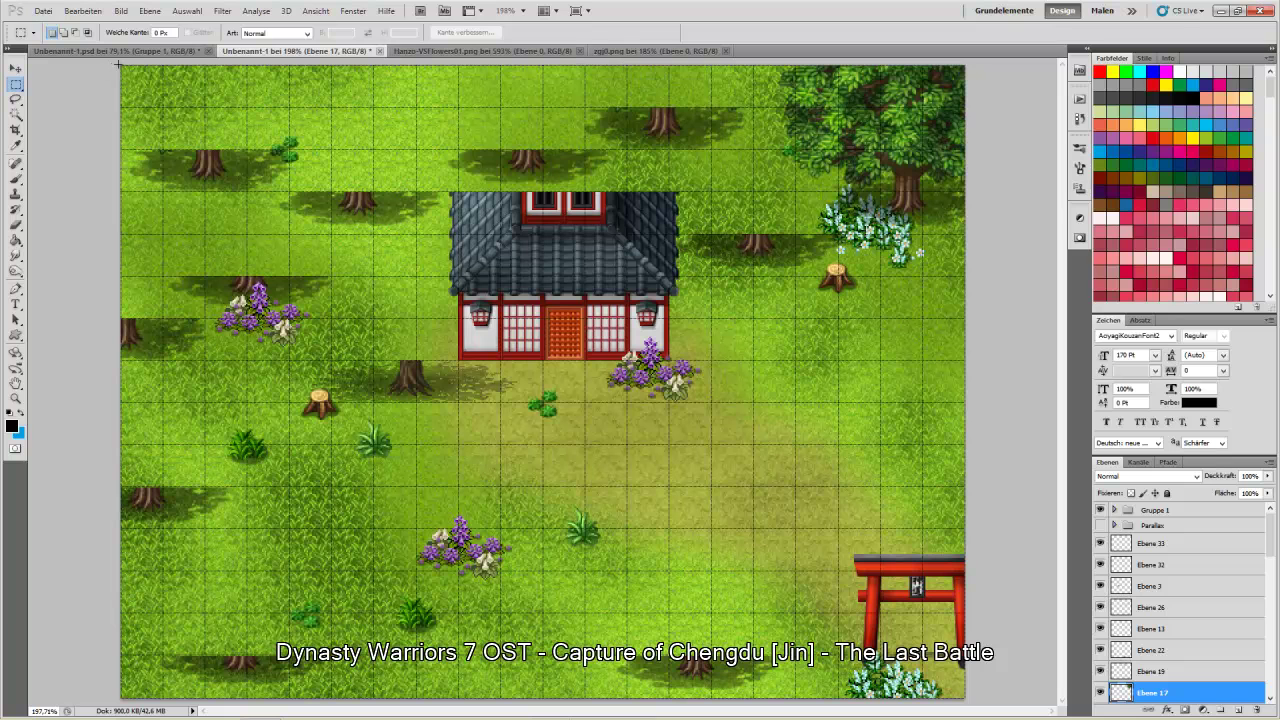
pyautogui.moveTo(990, 58); pyautogui.dragTo(112, 193)
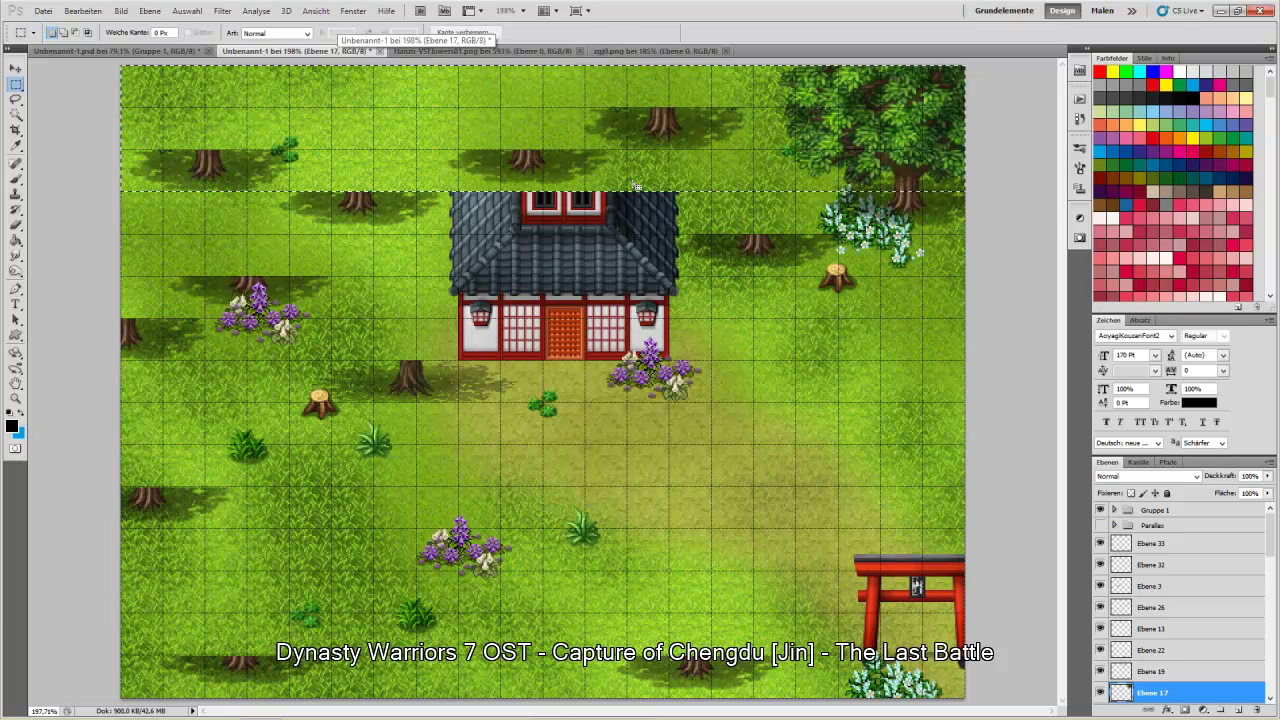
pyautogui.hotkey('ctrl', 'x')
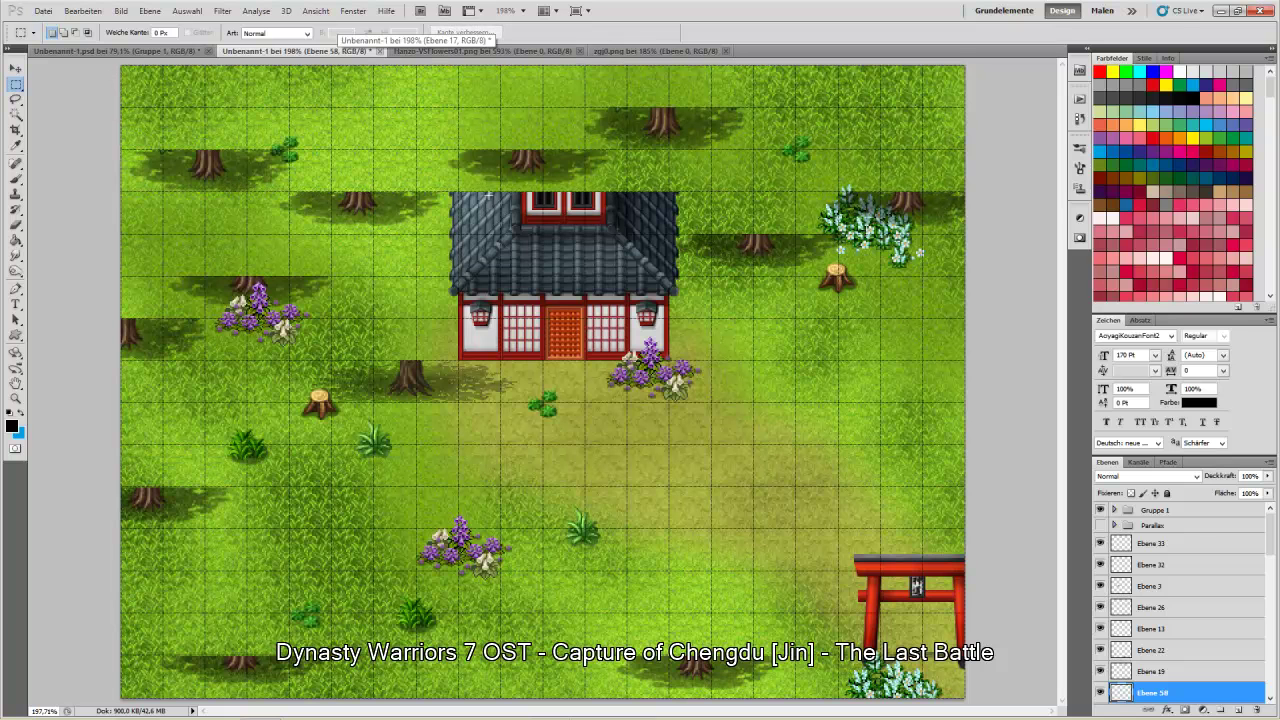
pyautogui.hotkey('ctrl', 'v')
# - Align the pasted crown over the trunk by the white flowers and place its layer in the Parallax group
pyautogui.click(16, 70)
pyautogui.moveTo(562, 432); pyautogui.dragTo(887, 177)
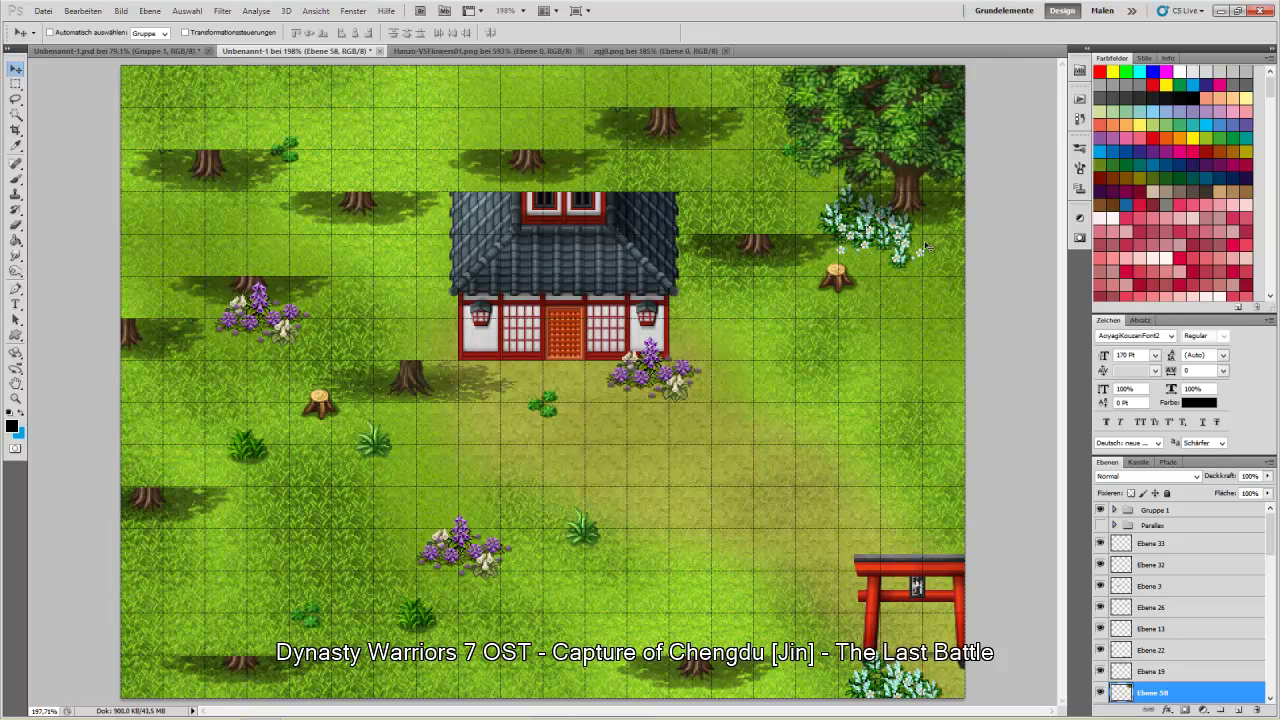
pyautogui.moveTo(1200, 695); pyautogui.dragTo(1172, 528)
# - Delete the Gruppe 1 layer group together with its contents
pyautogui.click(1178, 511)
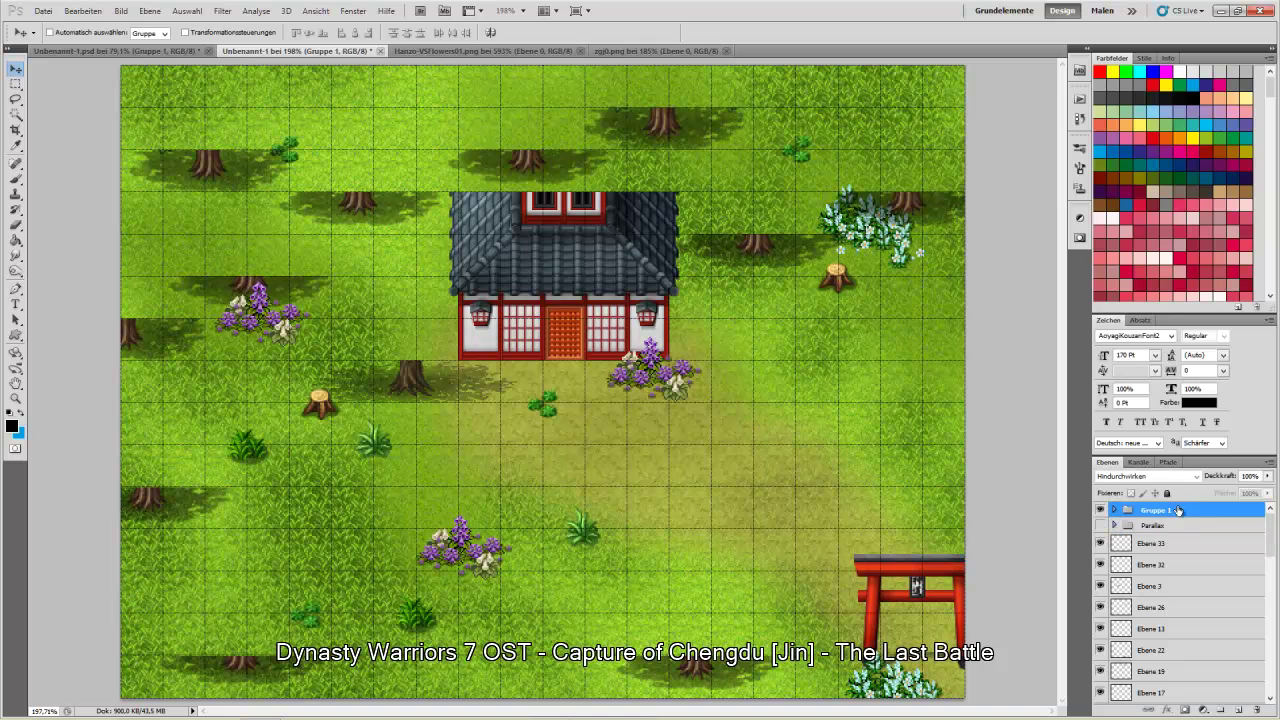
pyautogui.click(1256, 709)
pyautogui.click(603, 272)
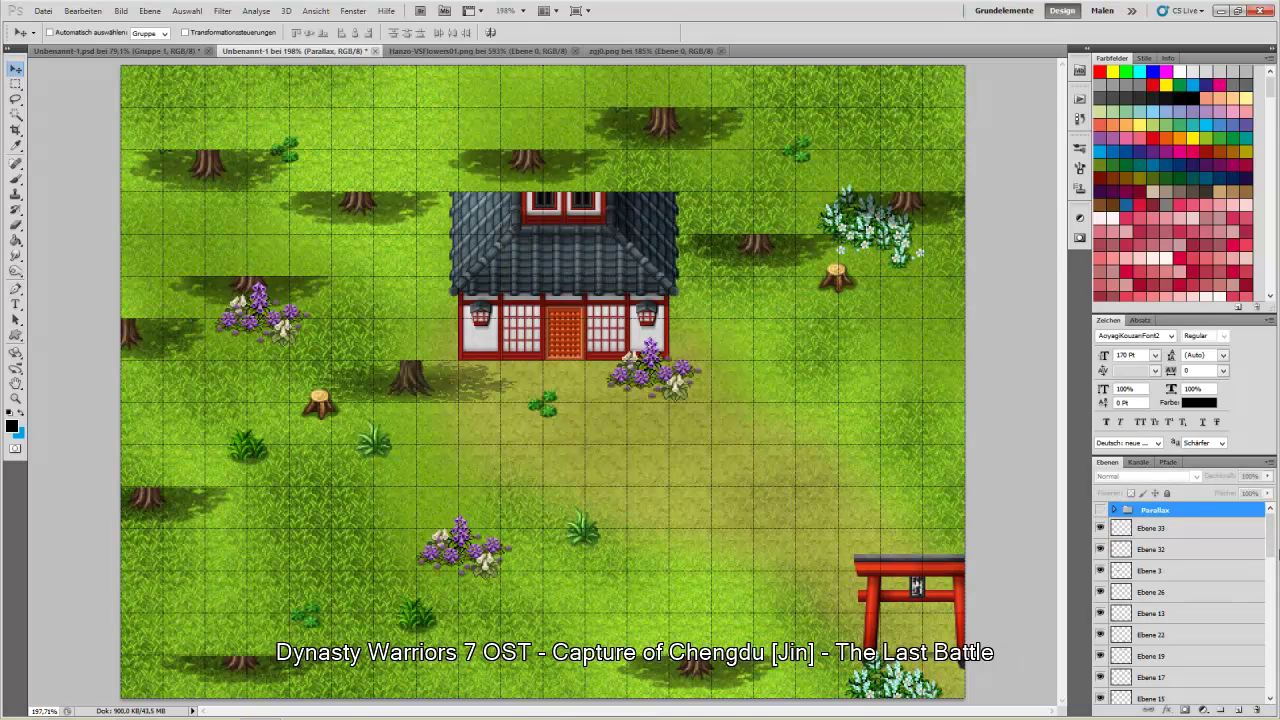
# - Make the Parallax group visible, check the layers it contains and collapse it again
pyautogui.click(1100, 510)
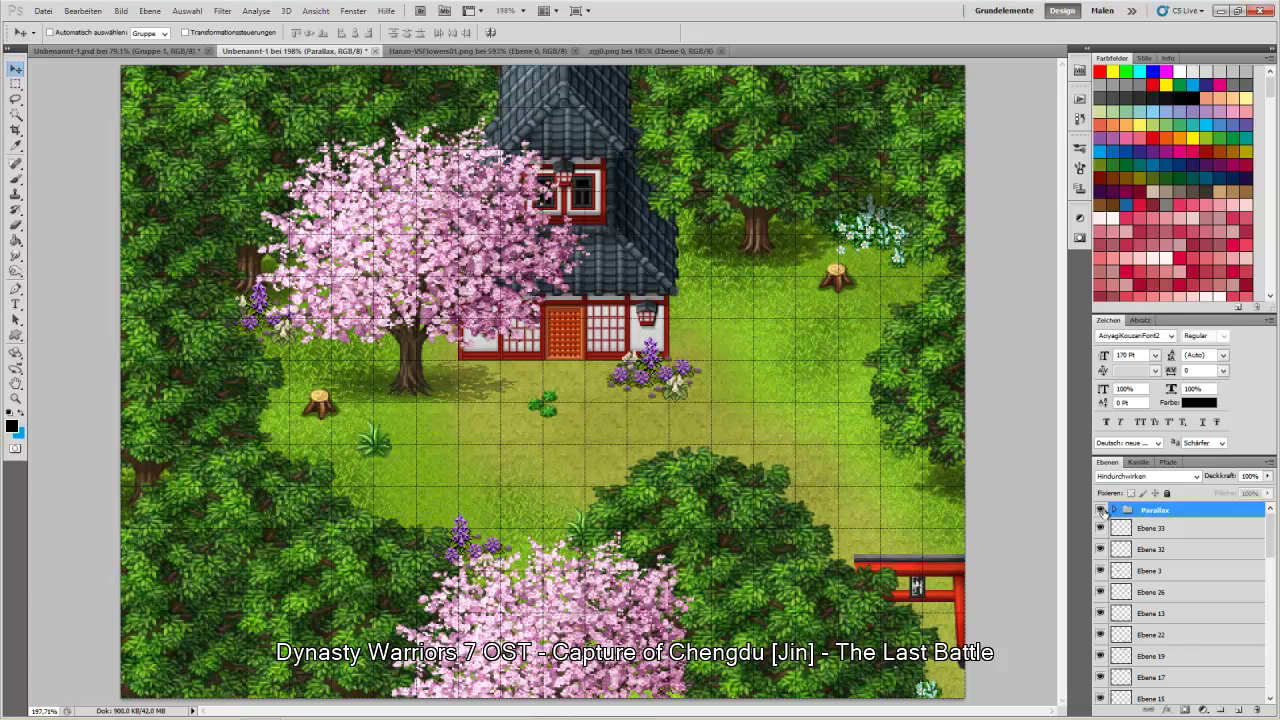
pyautogui.click(1114, 511)
pyautogui.keyDown('ctrl'); pyautogui.click(1142, 511); pyautogui.keyUp('ctrl')
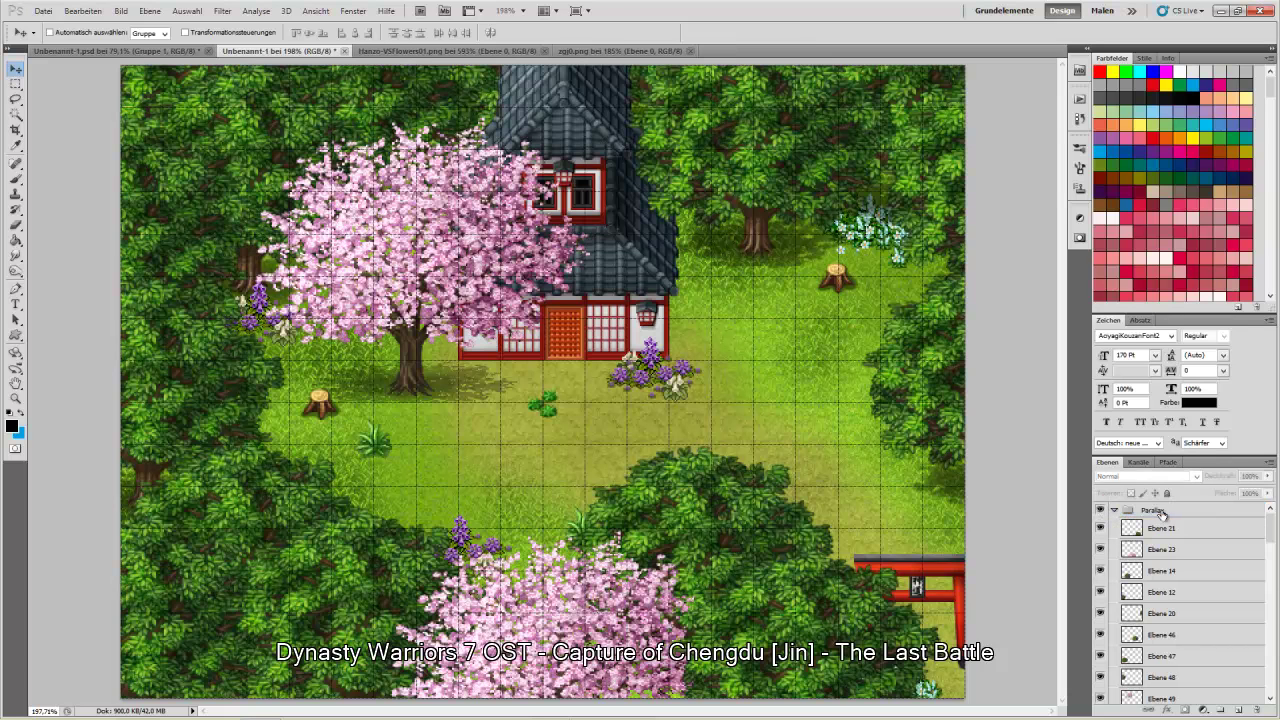
pyautogui.click(1150, 510)
pyautogui.keyDown('ctrl'); pyautogui.click(1150, 511); pyautogui.keyUp('ctrl')
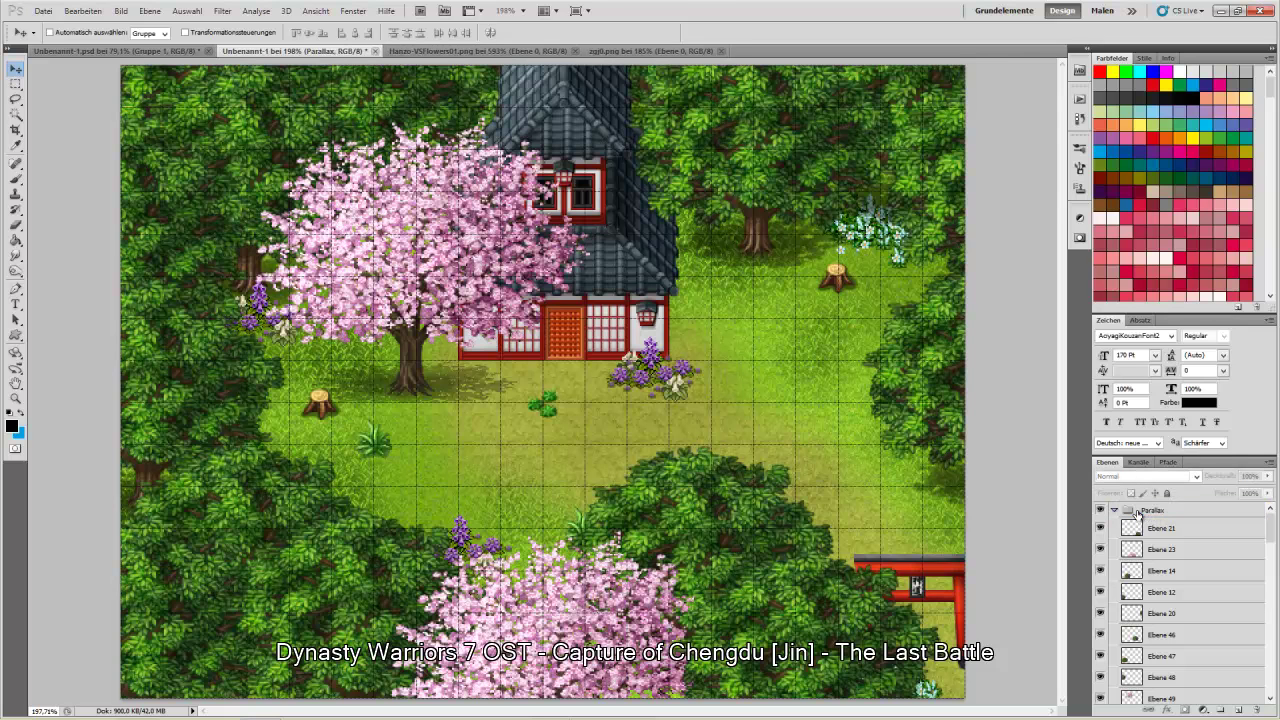
pyautogui.click(1150, 511)
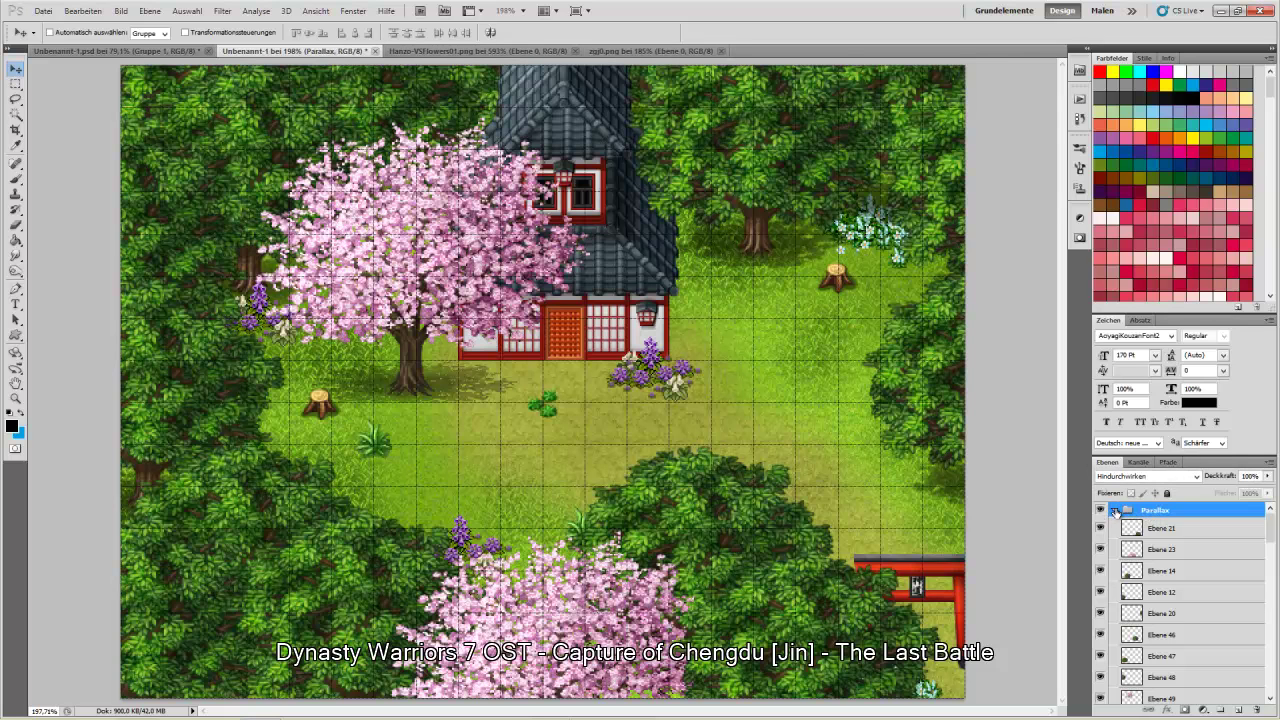
pyautogui.click(1114, 511)
# - Select the ungrouped map object layers from Ebene 33 downward and move them into the Ground group
pyautogui.scroll(-2, 1226, 552)
pyautogui.scroll(3, 1222, 547)
pyautogui.click(1160, 528)
pyautogui.scroll(-5, 1165, 560)
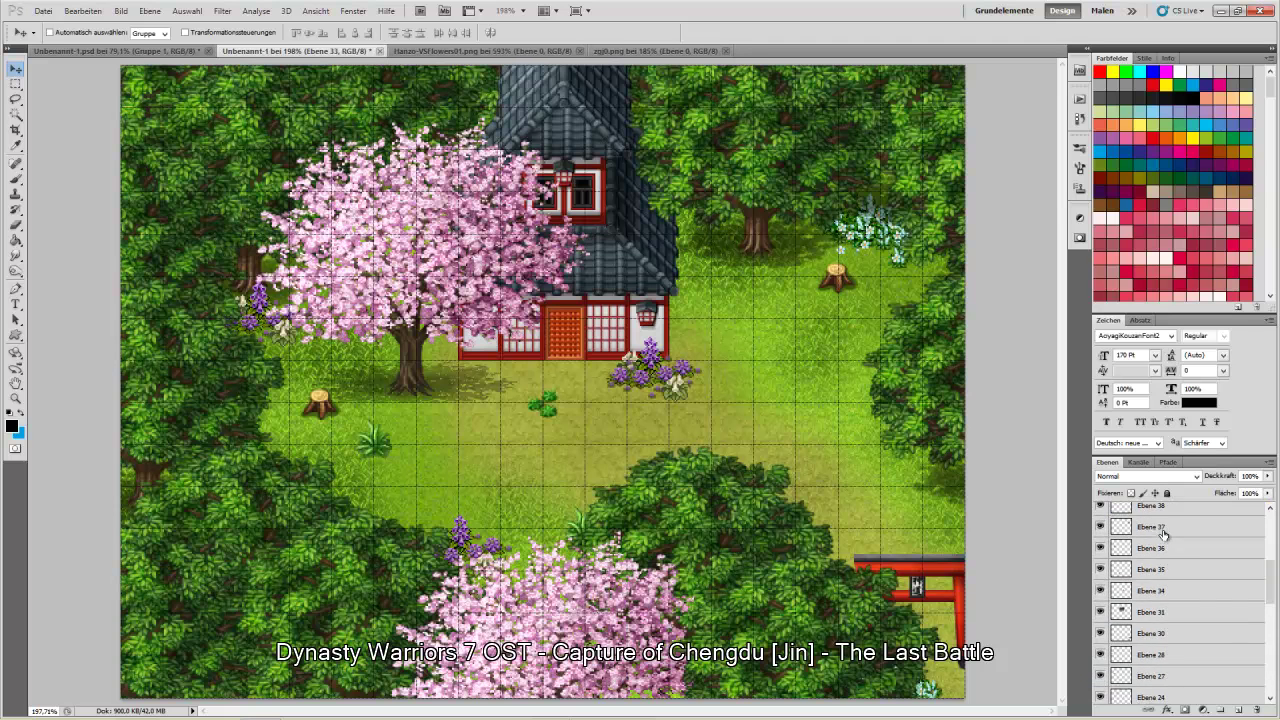
pyautogui.keyDown('shift'); pyautogui.click(1175, 594); pyautogui.keyUp('shift')
pyautogui.moveTo(1175, 594); pyautogui.dragTo(1157, 607)
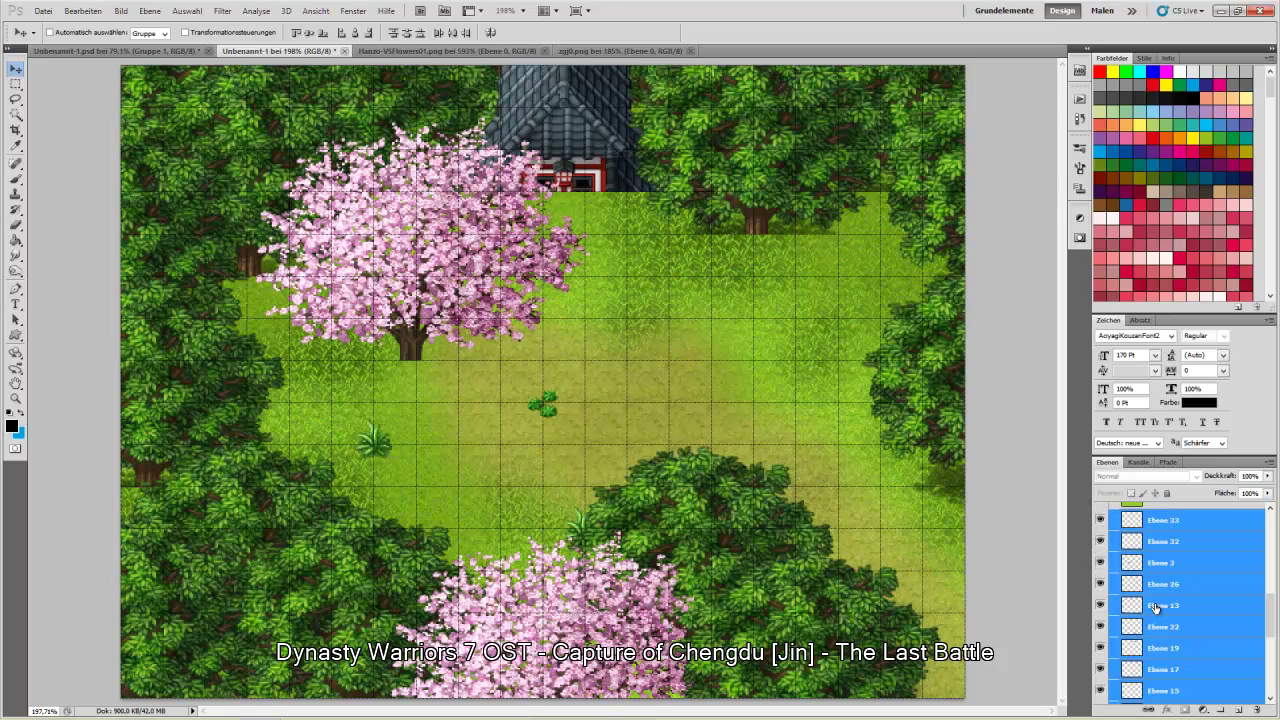
pyautogui.scroll(3, 1143, 604)
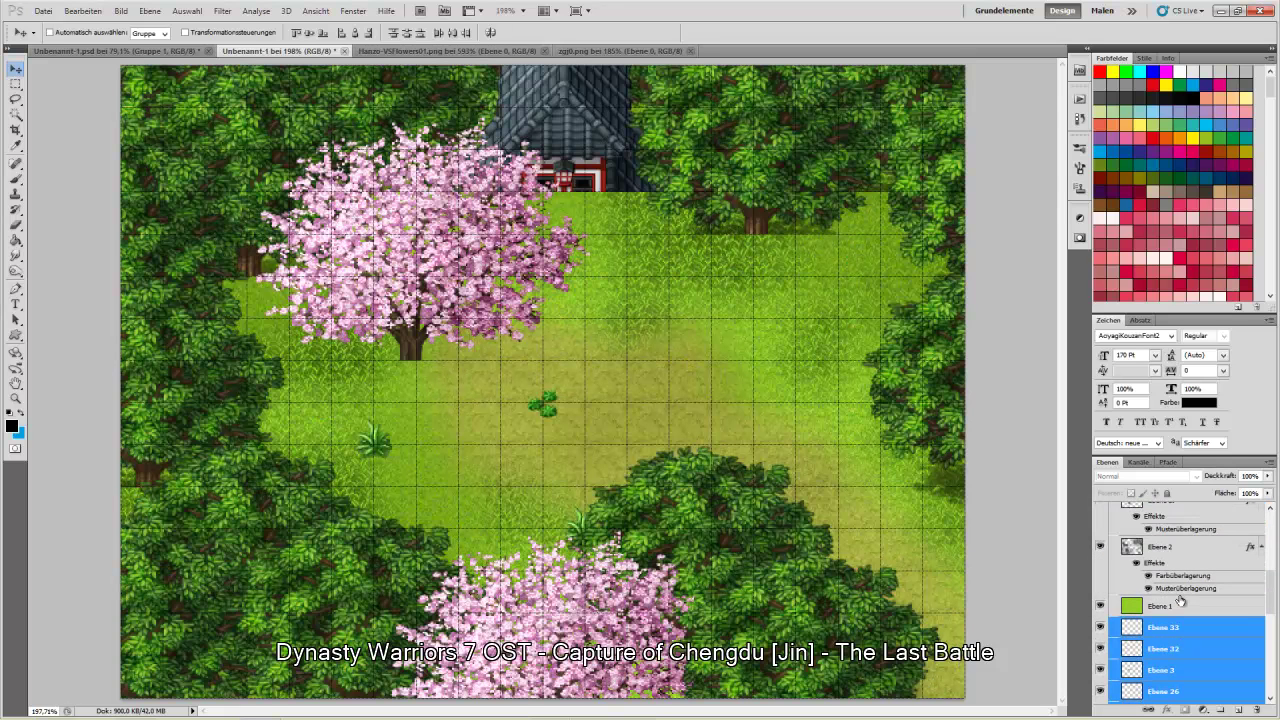
# - Move the selected object layers above the base layers to the top of the Ground group, collapse the group and deselect all layers
pyautogui.moveTo(1170, 628); pyautogui.dragTo(1159, 541)
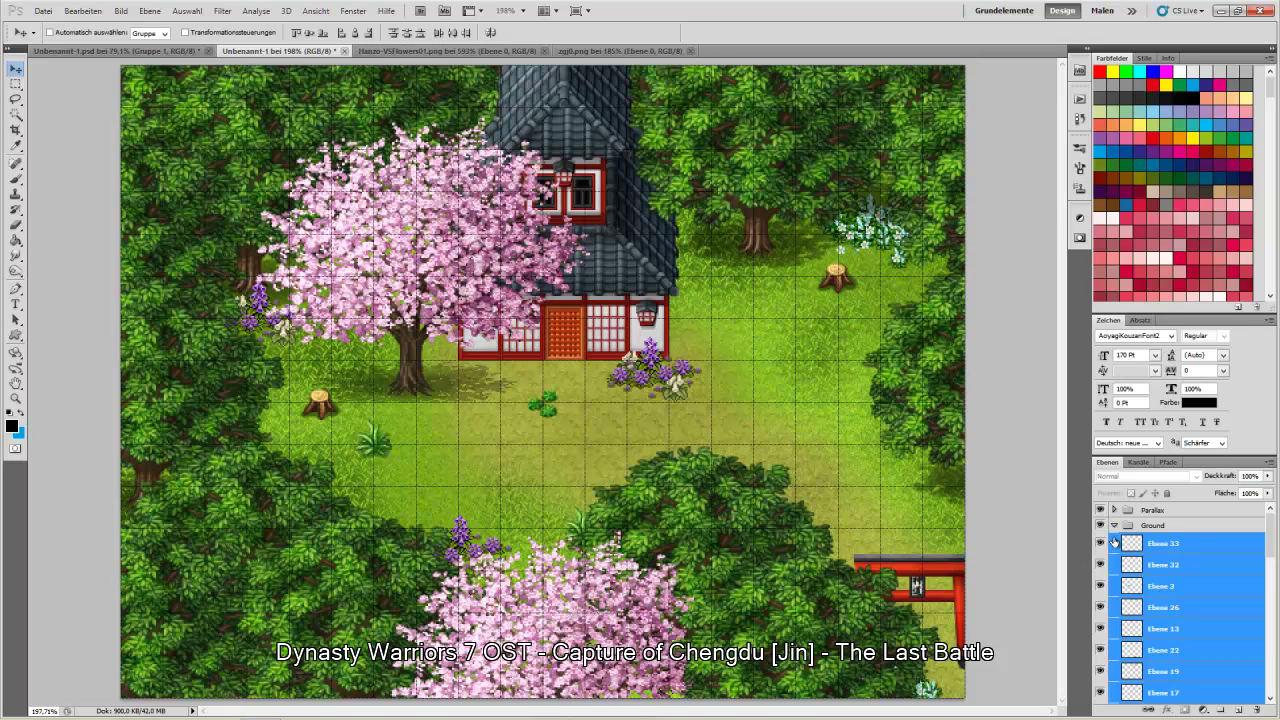
pyautogui.click(1114, 525)
pyautogui.click(1182, 595)
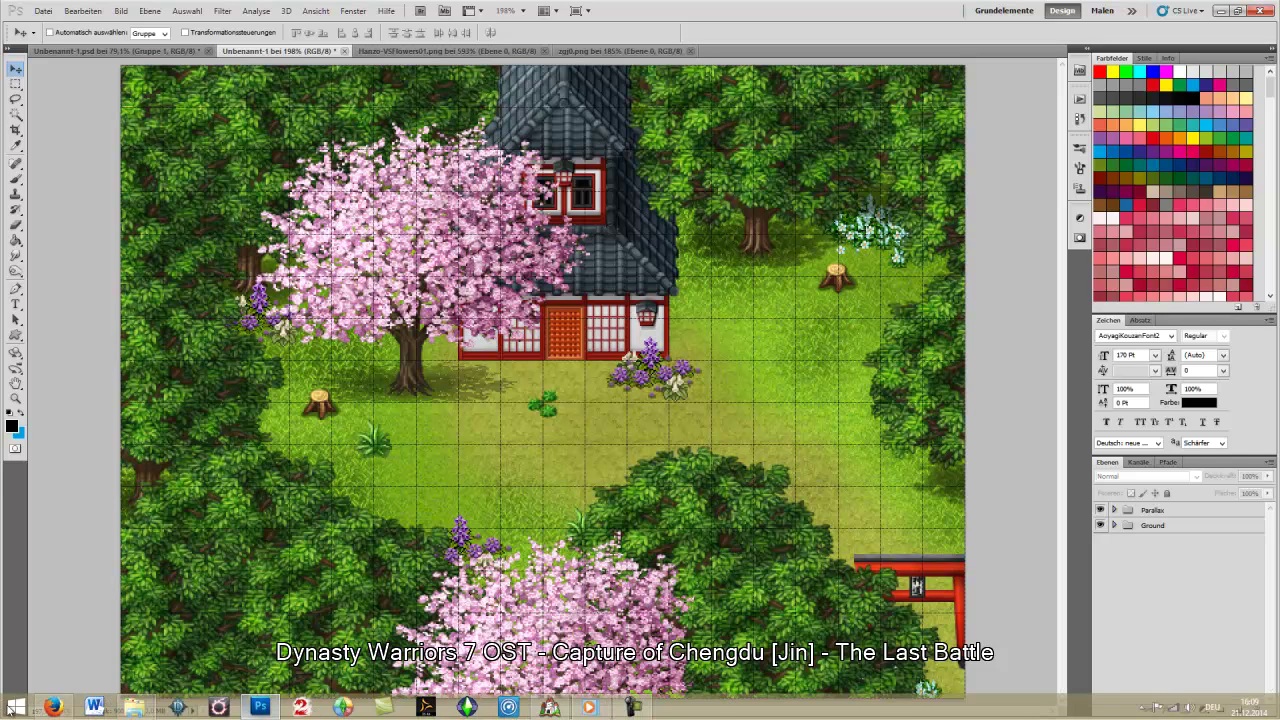
pyautogui.click(55, 708)
pyautogui.click(55, 708)
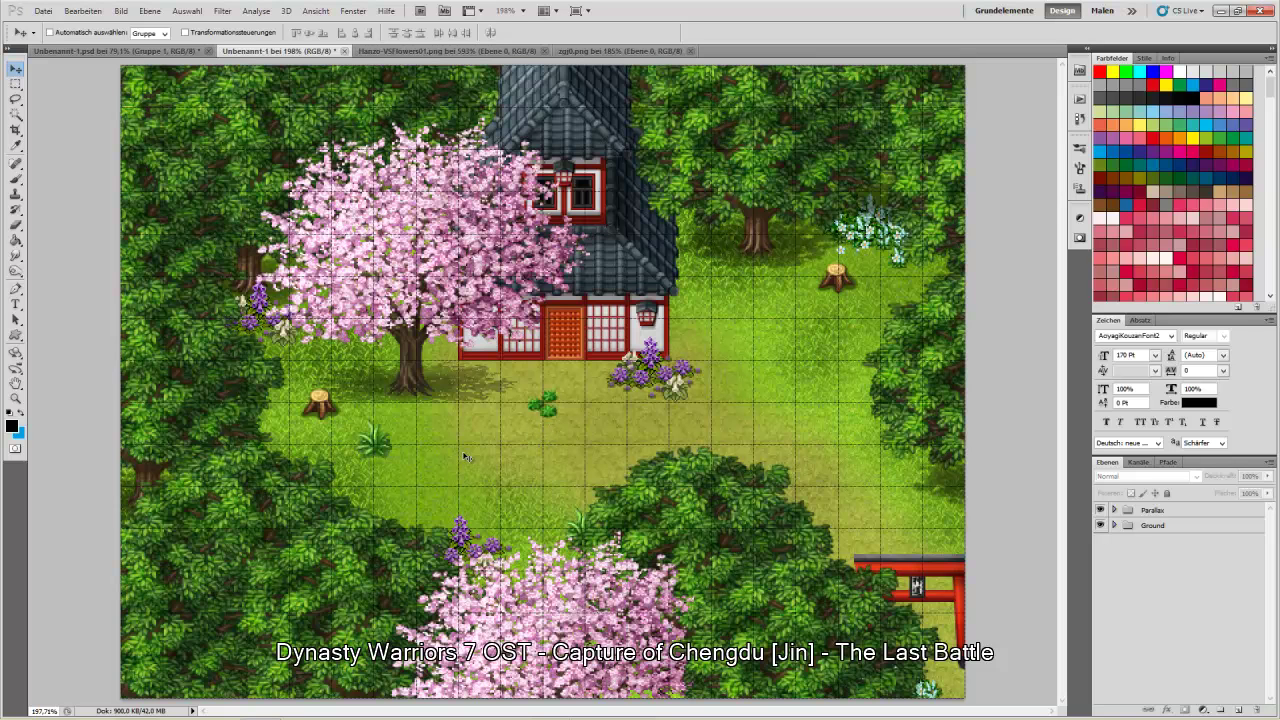
# - Hide the Parallax group and add a new empty layer at the top of the Ground group
pyautogui.click(1100, 510)
pyautogui.click(705, 488)
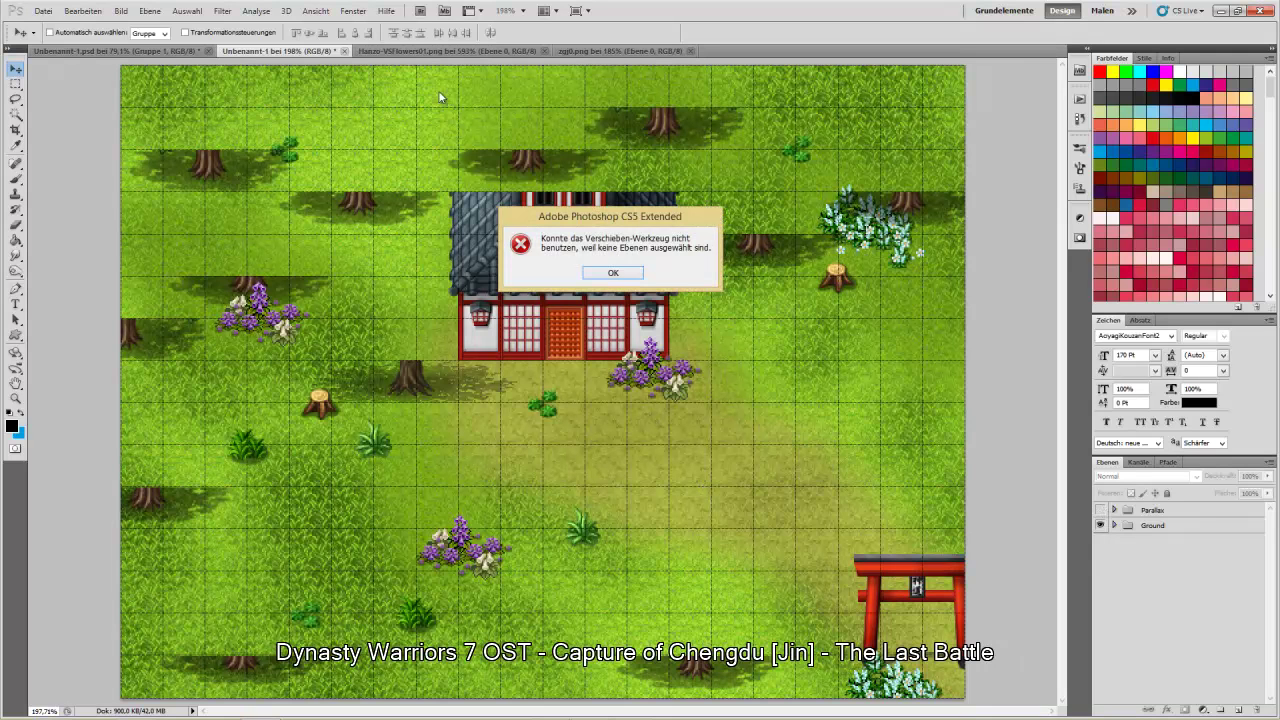
pyautogui.click(615, 282)
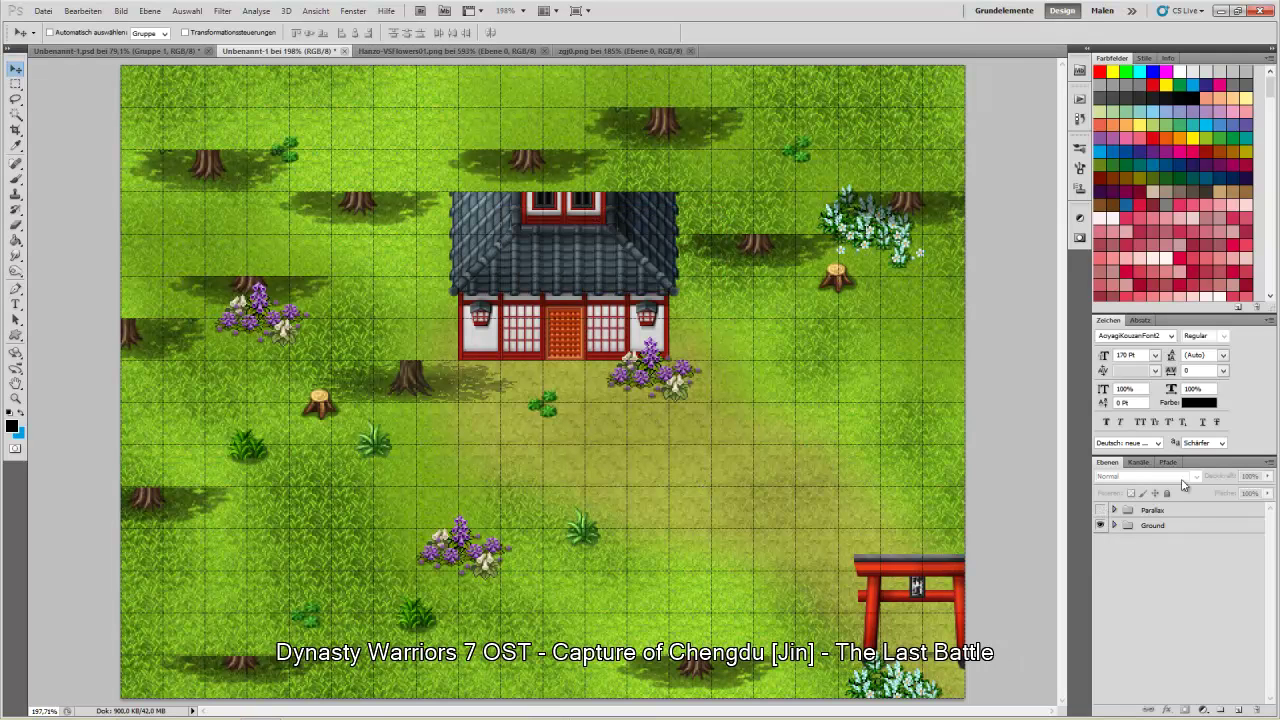
pyautogui.click(1151, 528)
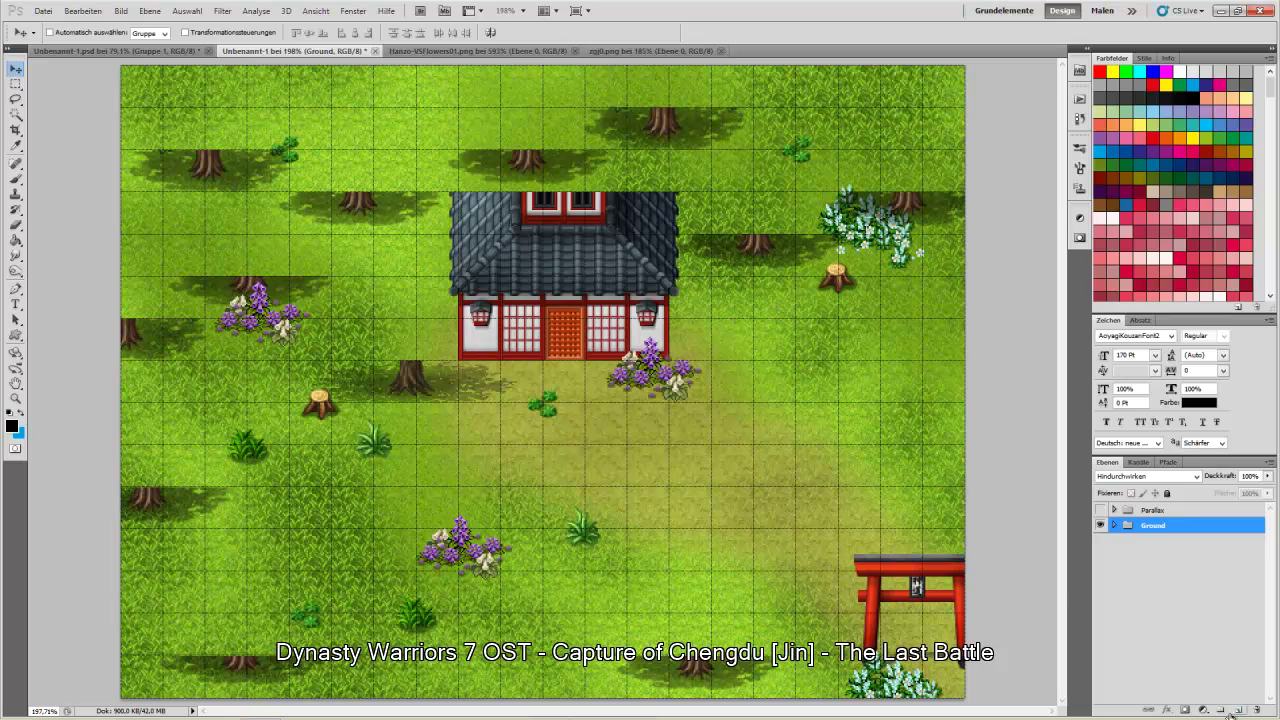
pyautogui.click(1114, 526)
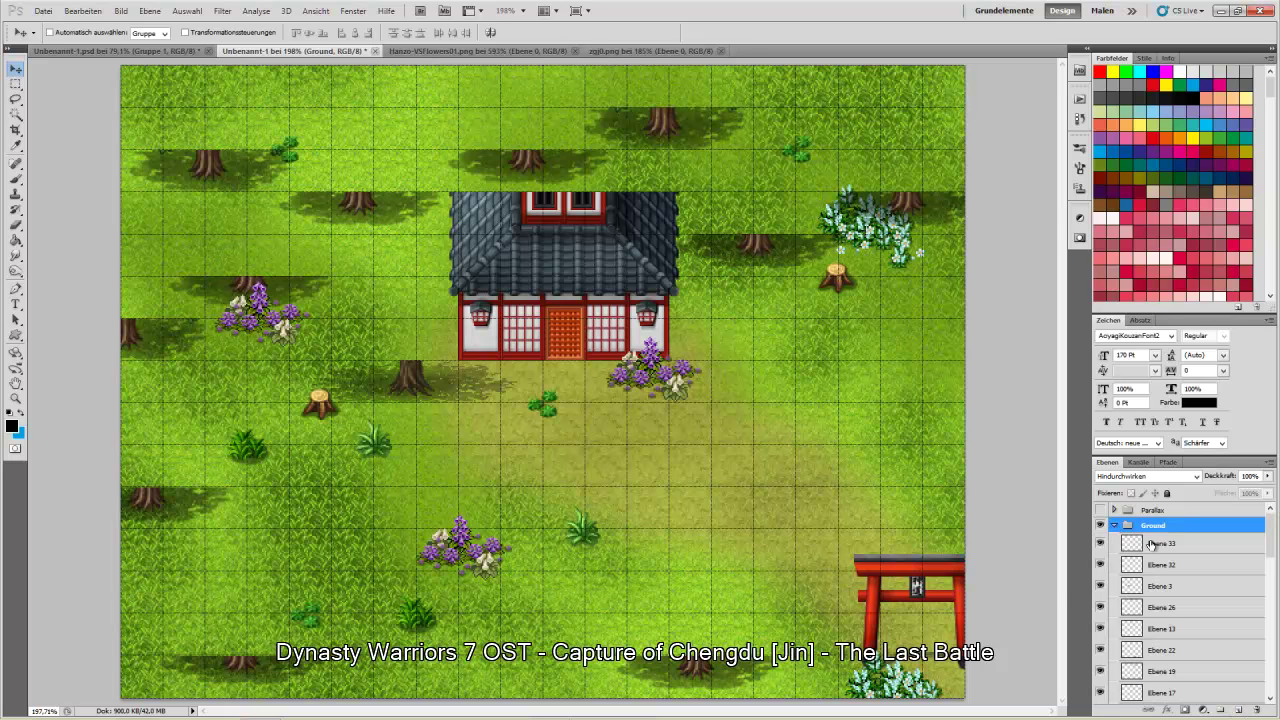
pyautogui.hotkey('ctrl', 'shift', 'alt', 'n')
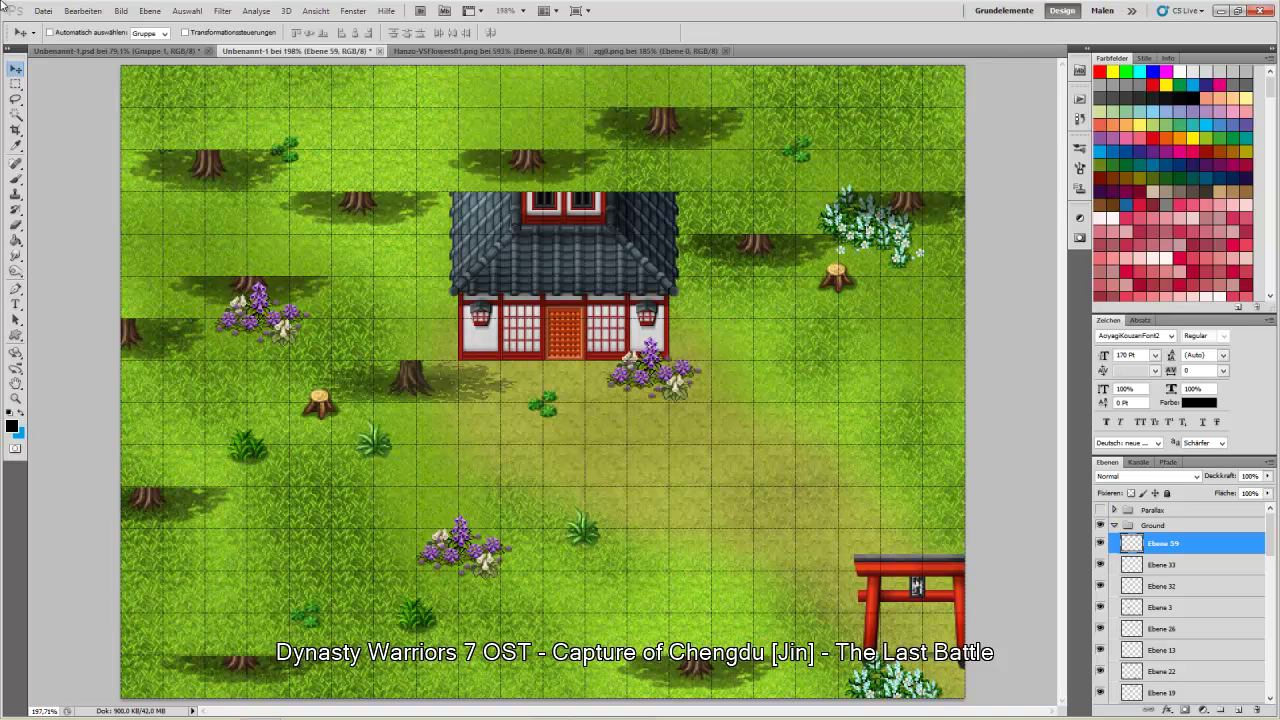
# - Copy the round green bush from zgj0.png and place one copy beside each of two tree trunks left of the house
pyautogui.click(630, 50)
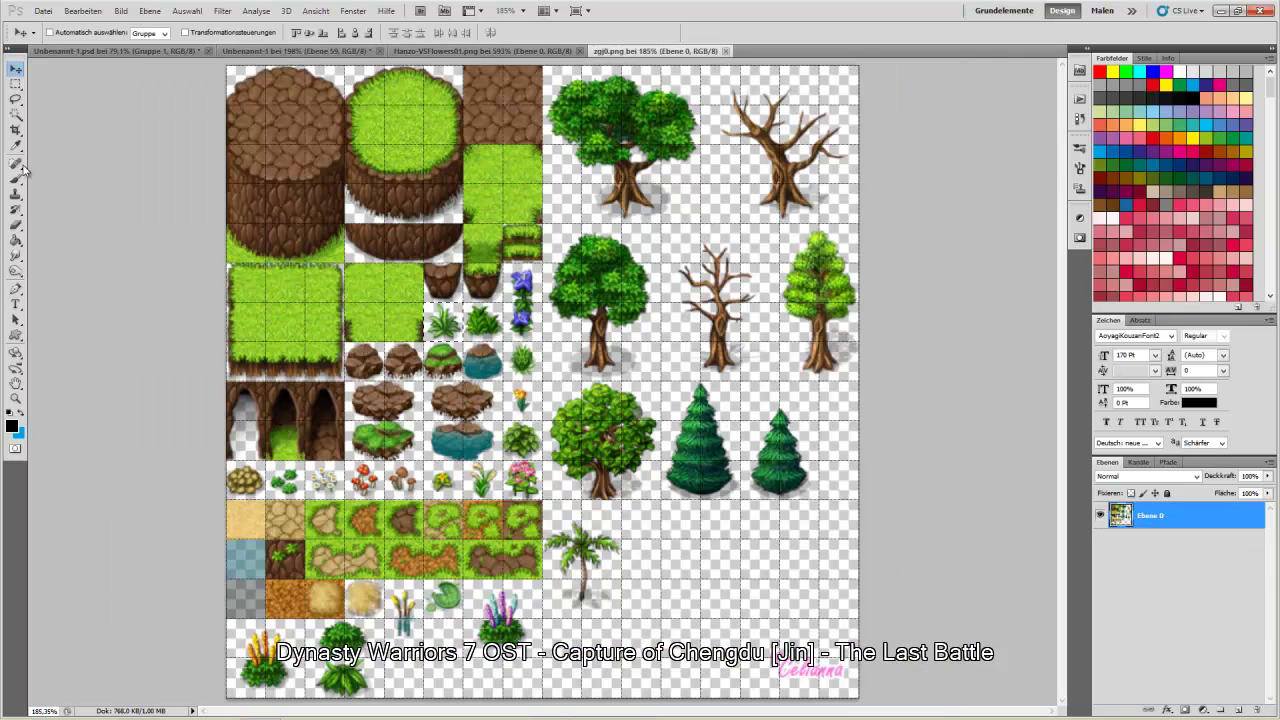
pyautogui.click(16, 84)
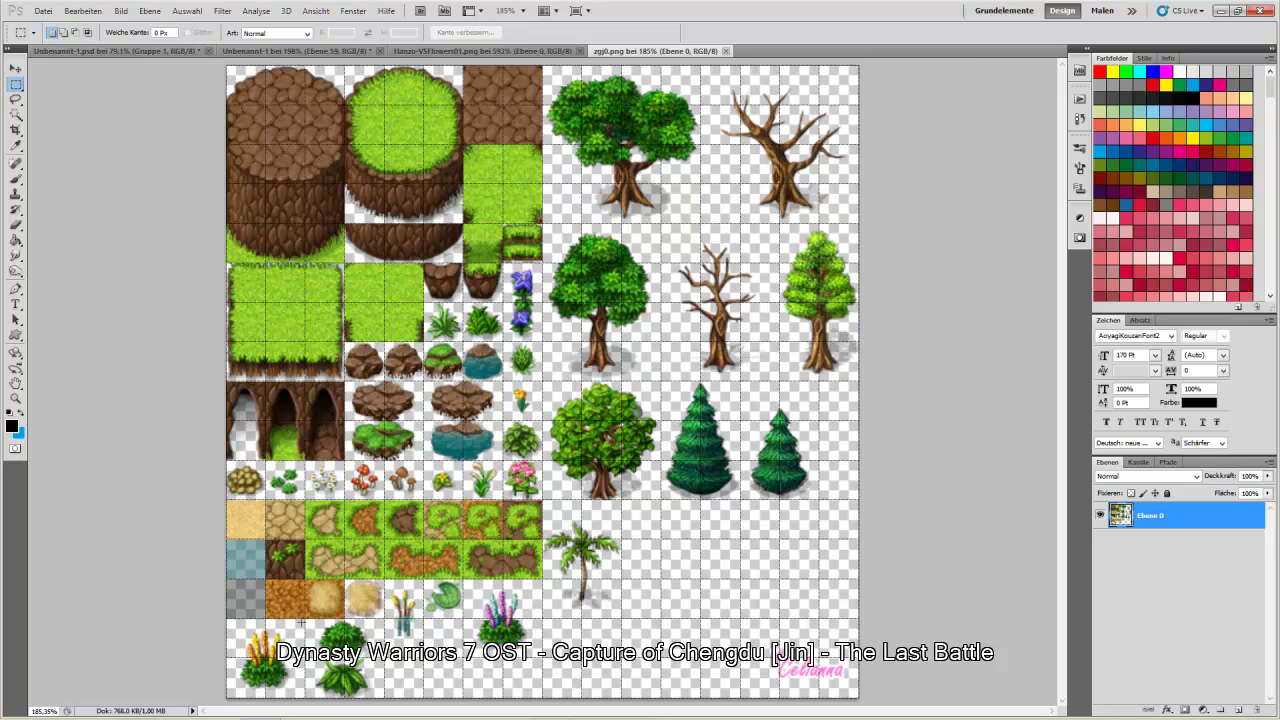
pyautogui.moveTo(378, 646); pyautogui.dragTo(388, 649)
pyautogui.click(295, 51)
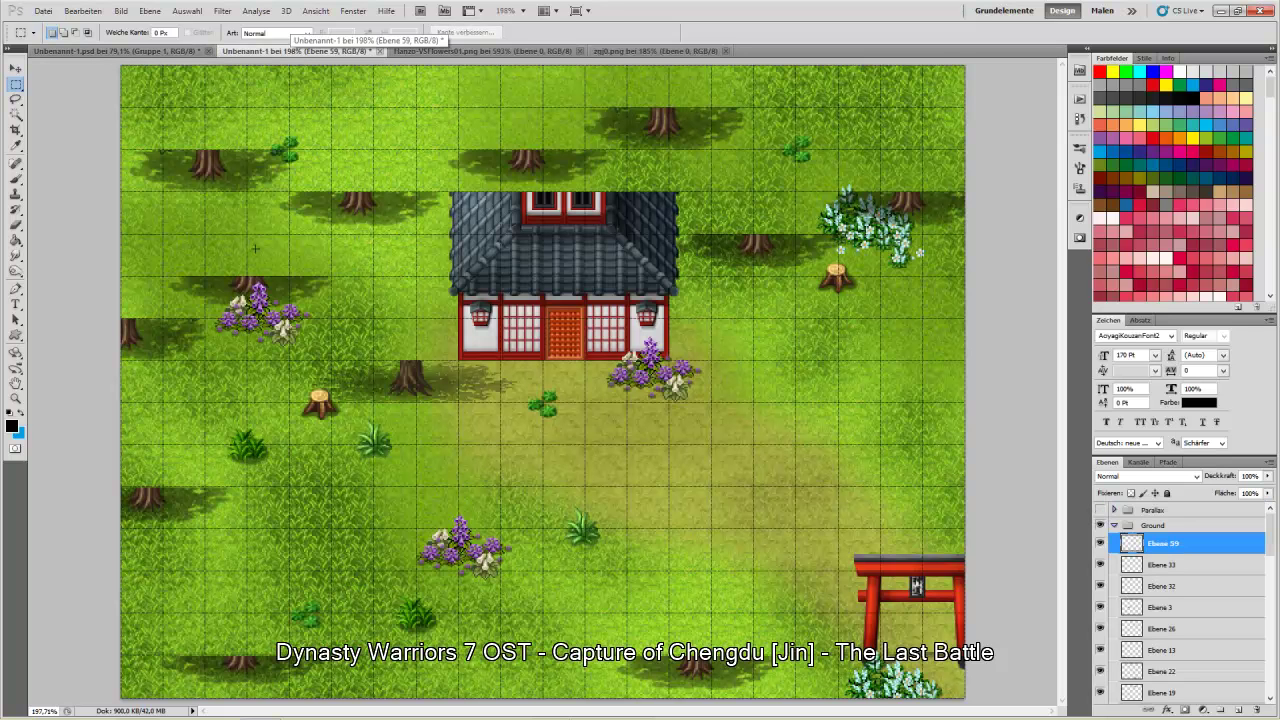
pyautogui.hotkey('ctrl', 'v')
pyautogui.click(16, 68)
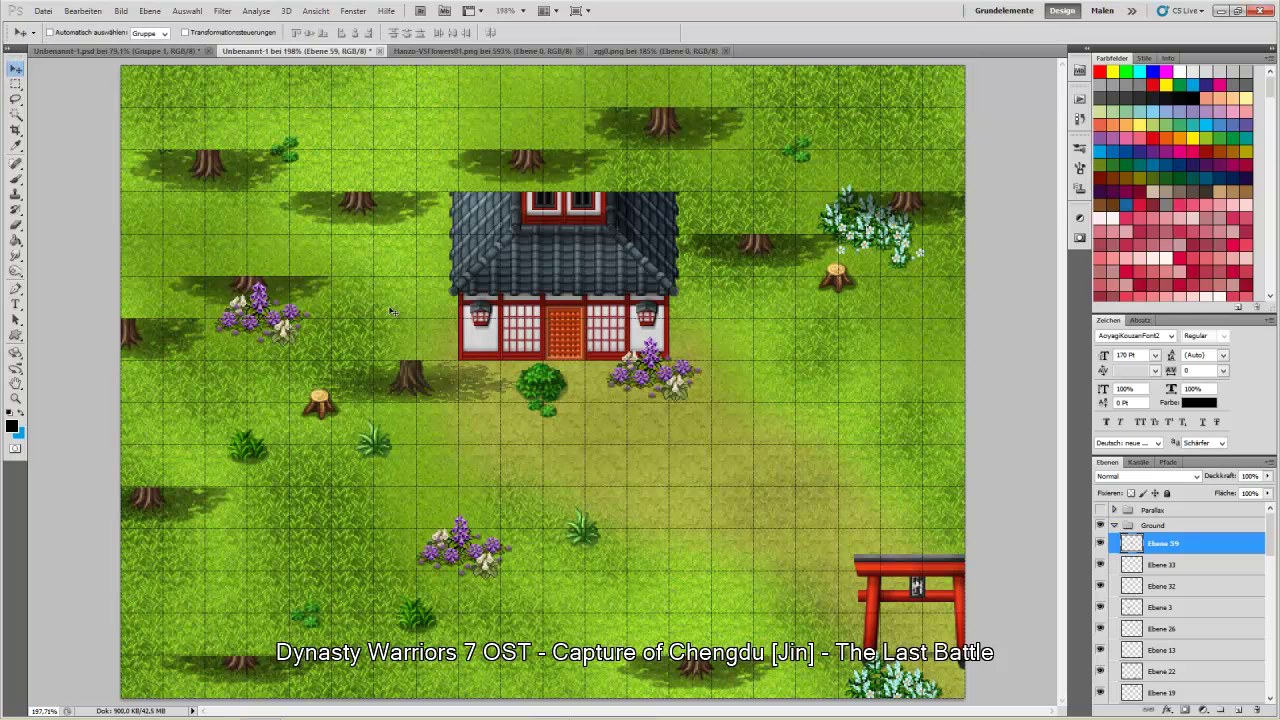
pyautogui.moveTo(533, 398); pyautogui.dragTo(442, 411)
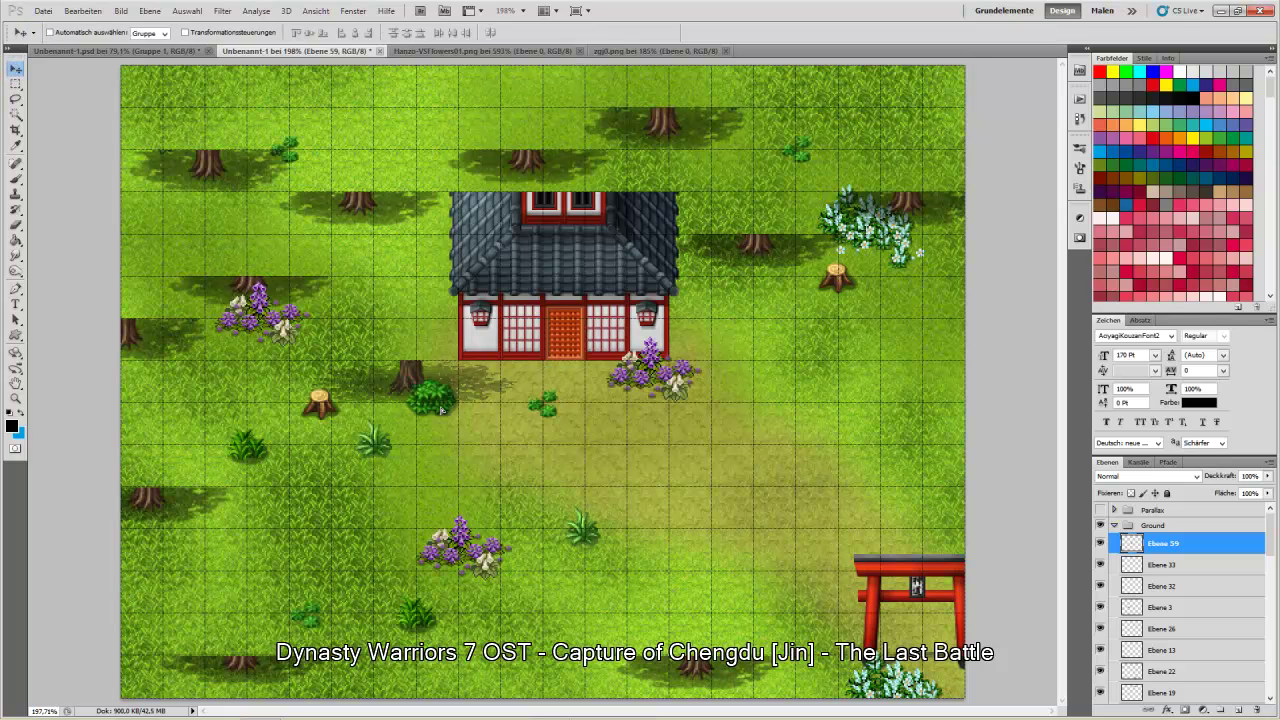
pyautogui.hotkey('ctrl', 'v')
pyautogui.moveTo(547, 389); pyautogui.dragTo(373, 224)
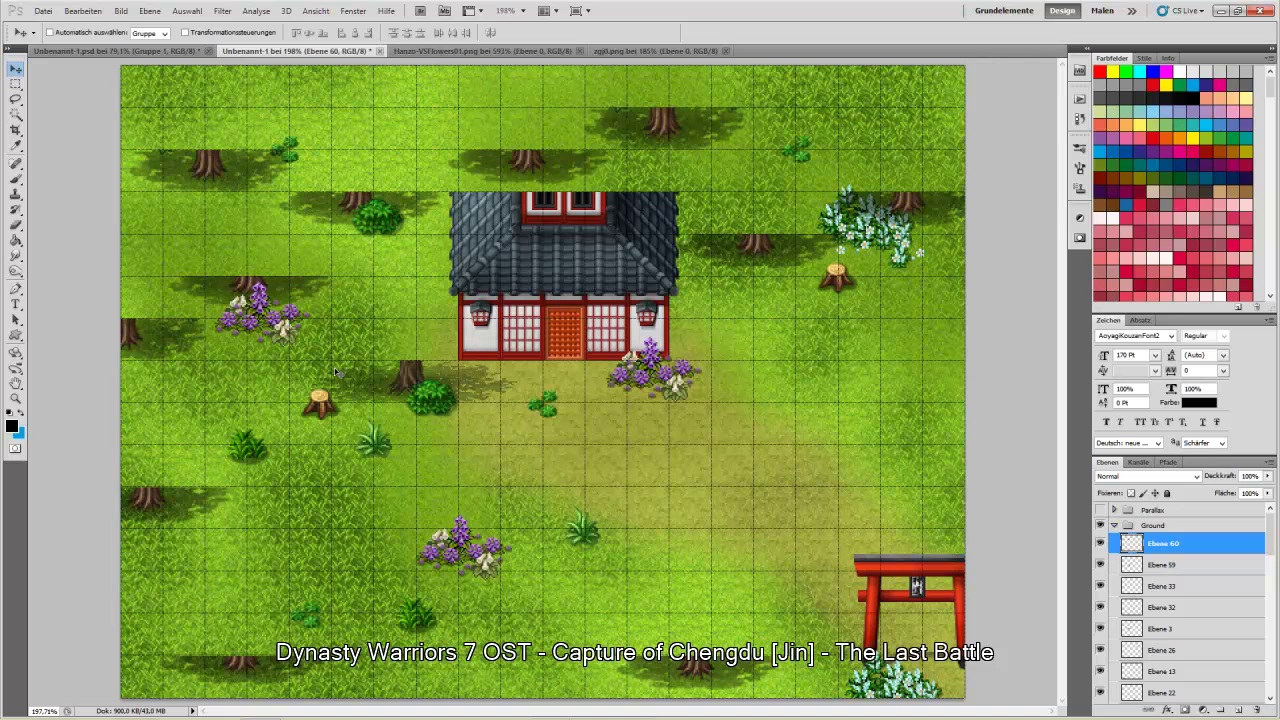
# - Copy the yellow flower cluster from Hanzo-VSFlowers01.png and place it by the tree trunk at the map's left edge
pyautogui.click(490, 51)
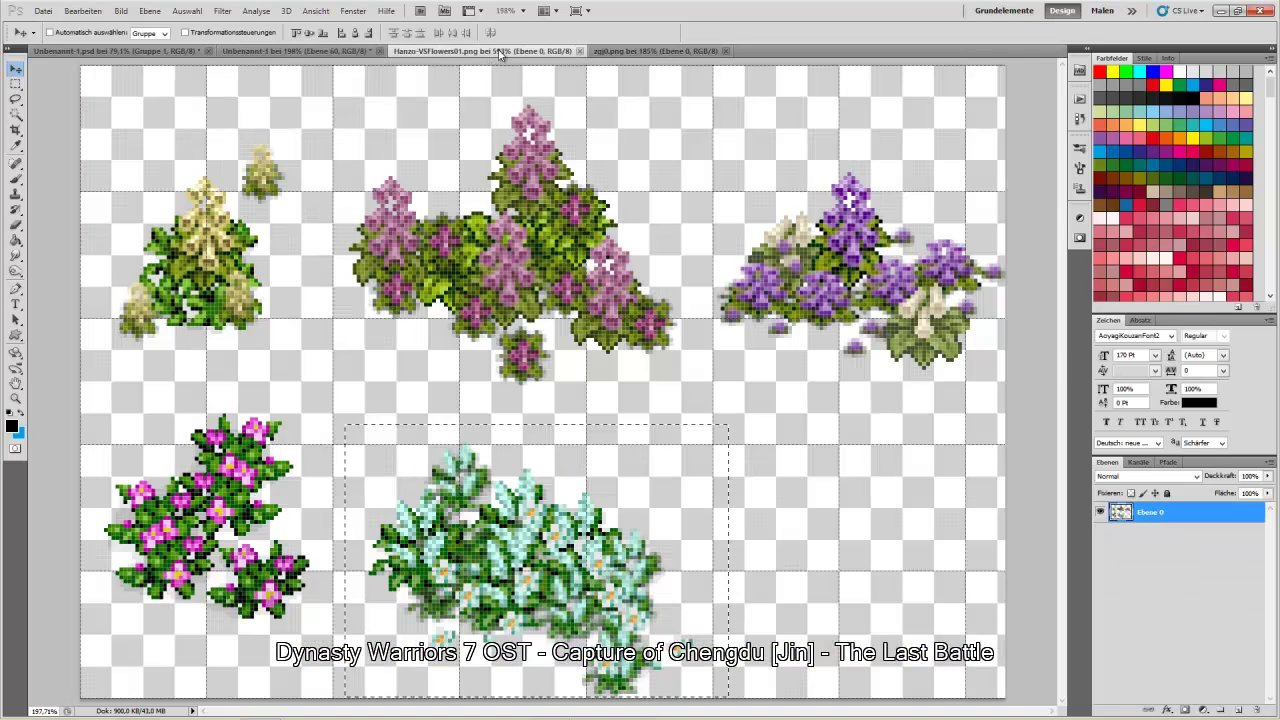
pyautogui.press('m')
pyautogui.hotkey('ctrl', 'd')
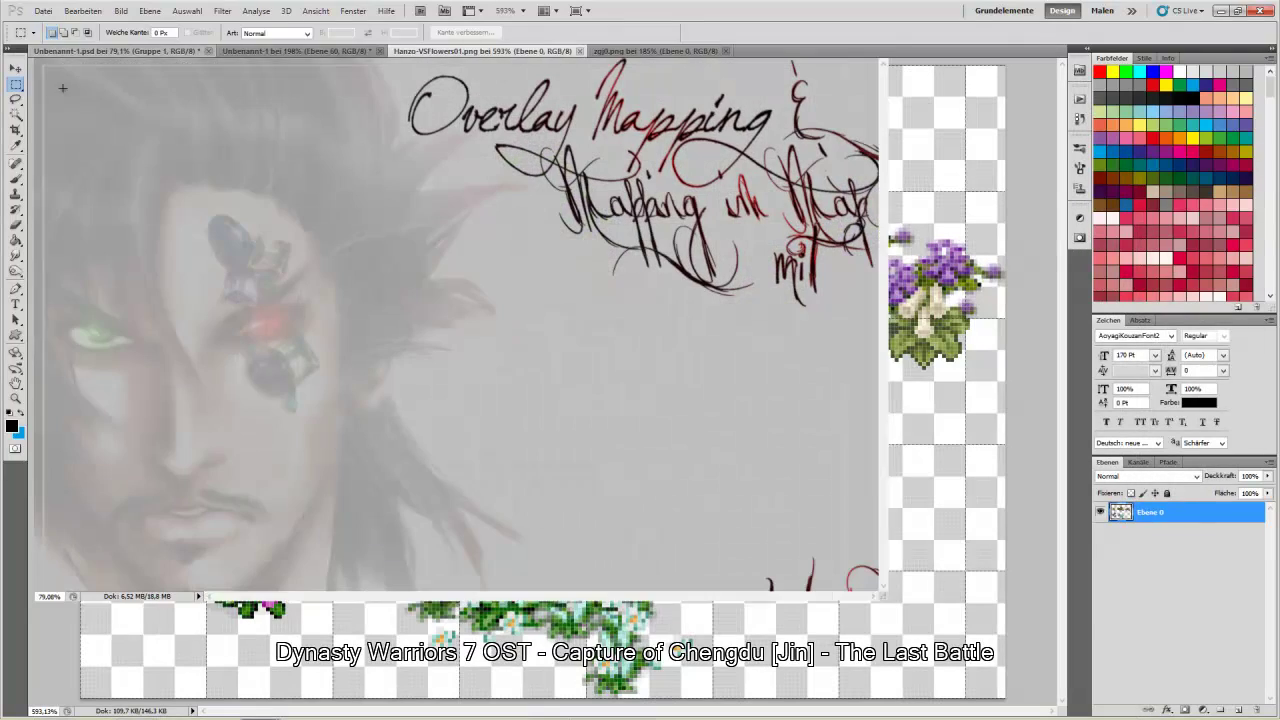
pyautogui.moveTo(125, 51); pyautogui.dragTo(87, 53)
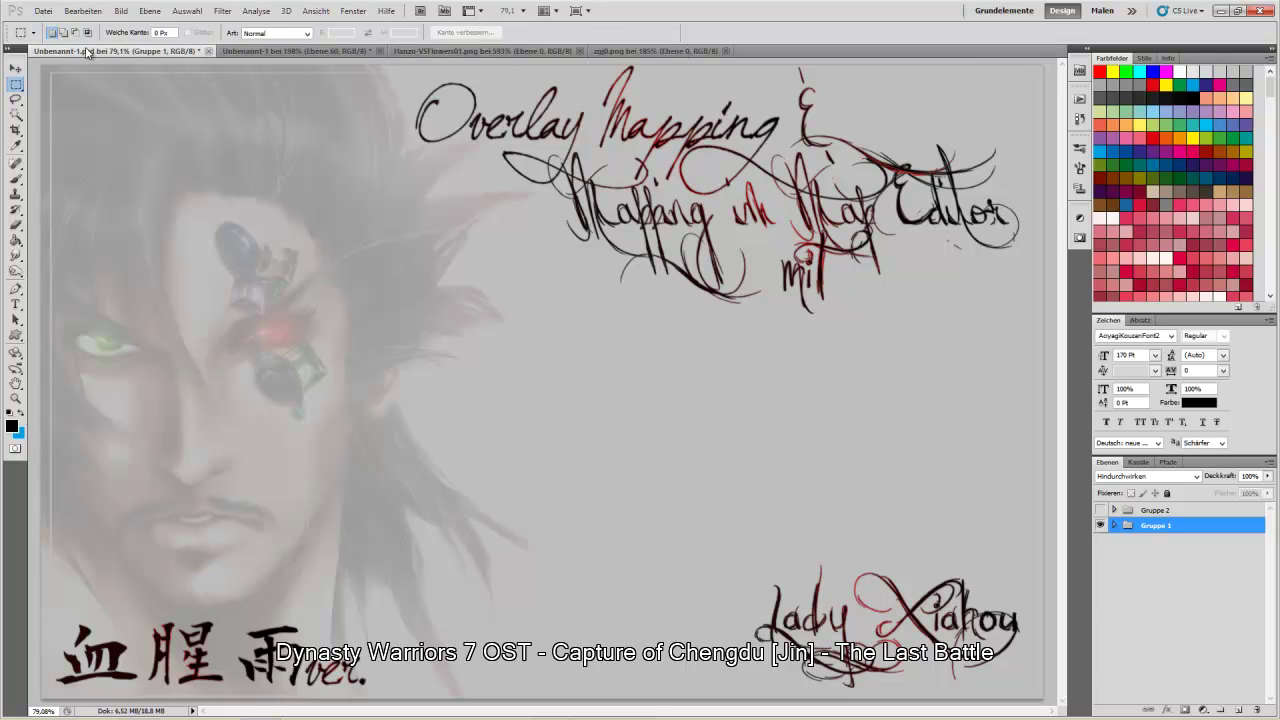
pyautogui.click(300, 51)
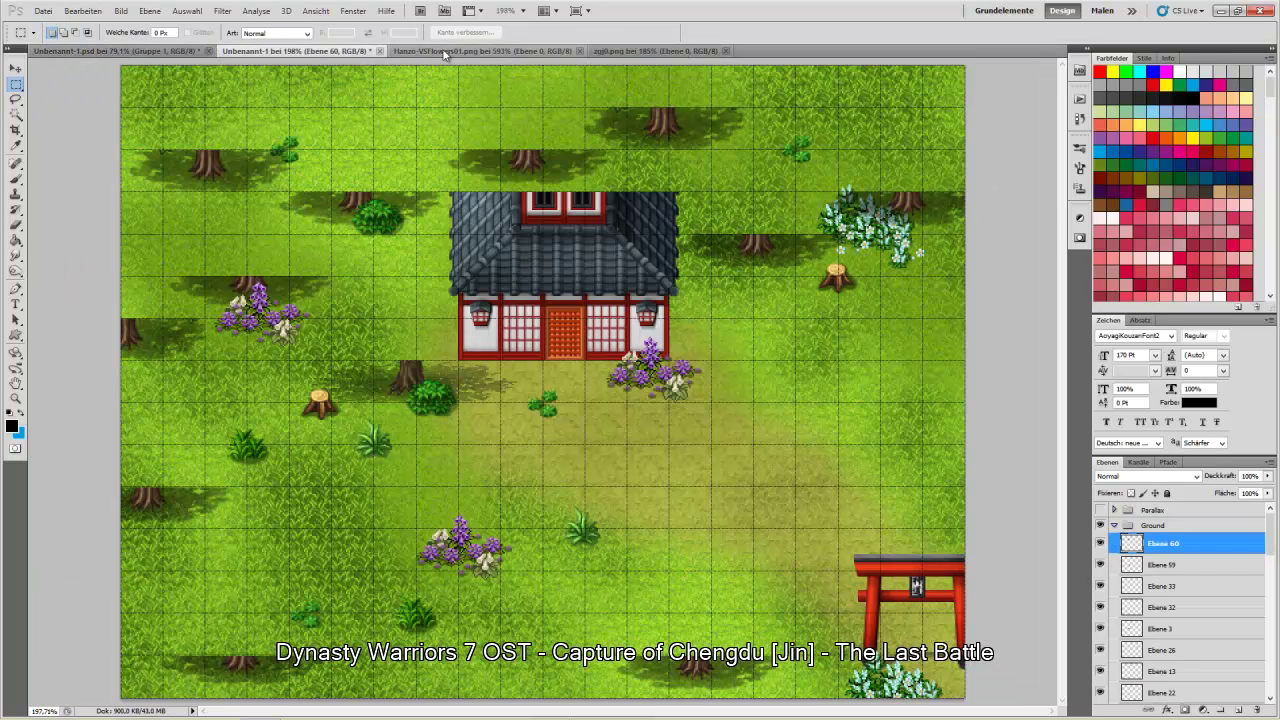
pyautogui.click(453, 51)
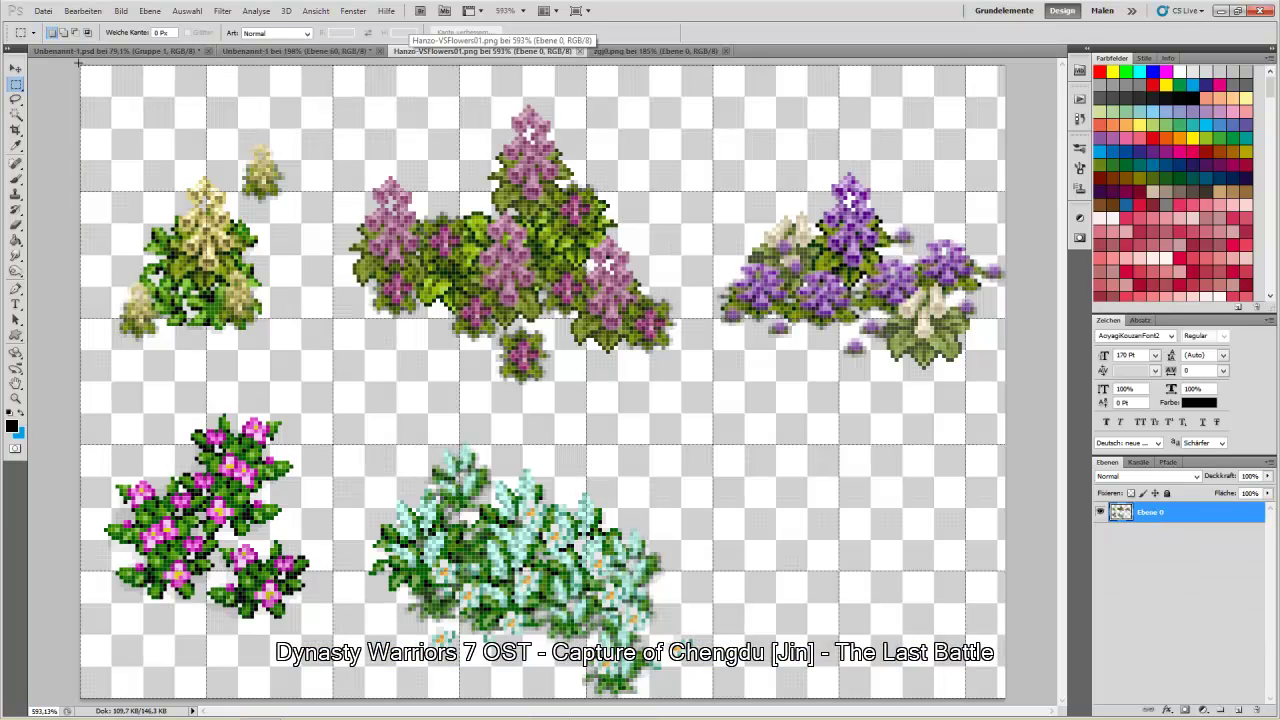
pyautogui.moveTo(279, 285); pyautogui.dragTo(332, 343)
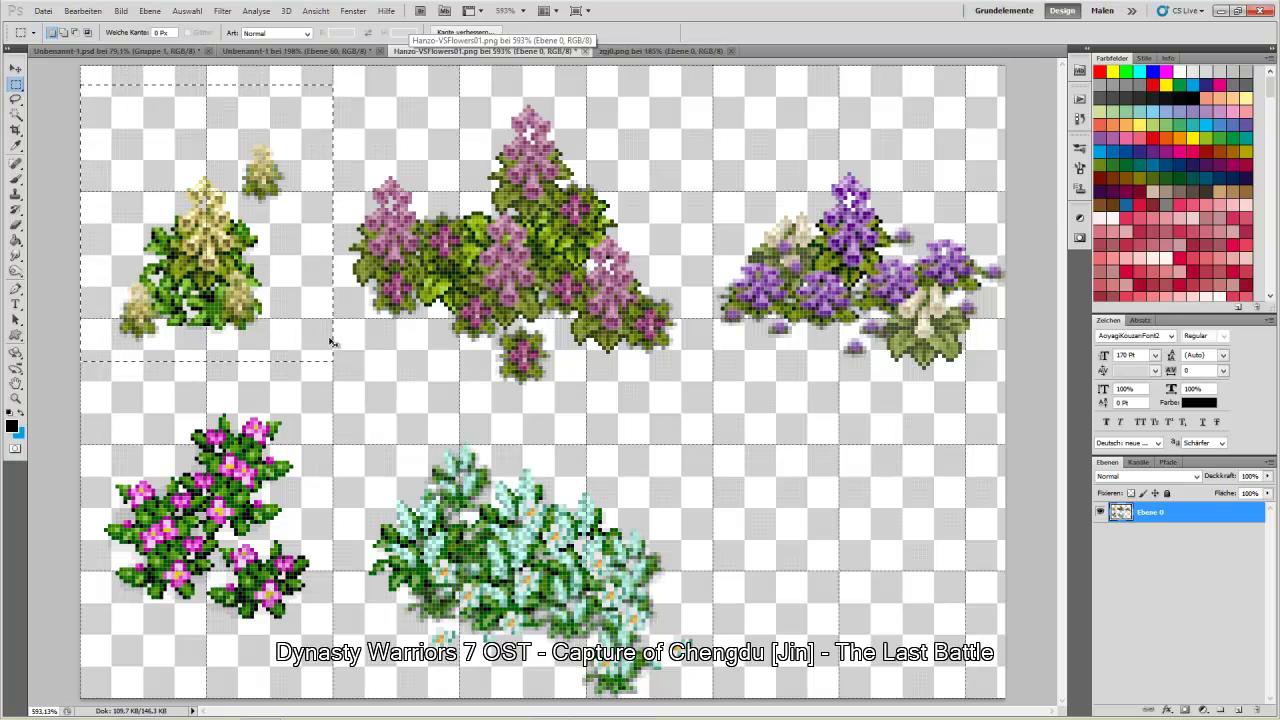
pyautogui.click(323, 50)
pyautogui.hotkey('ctrl', 'v')
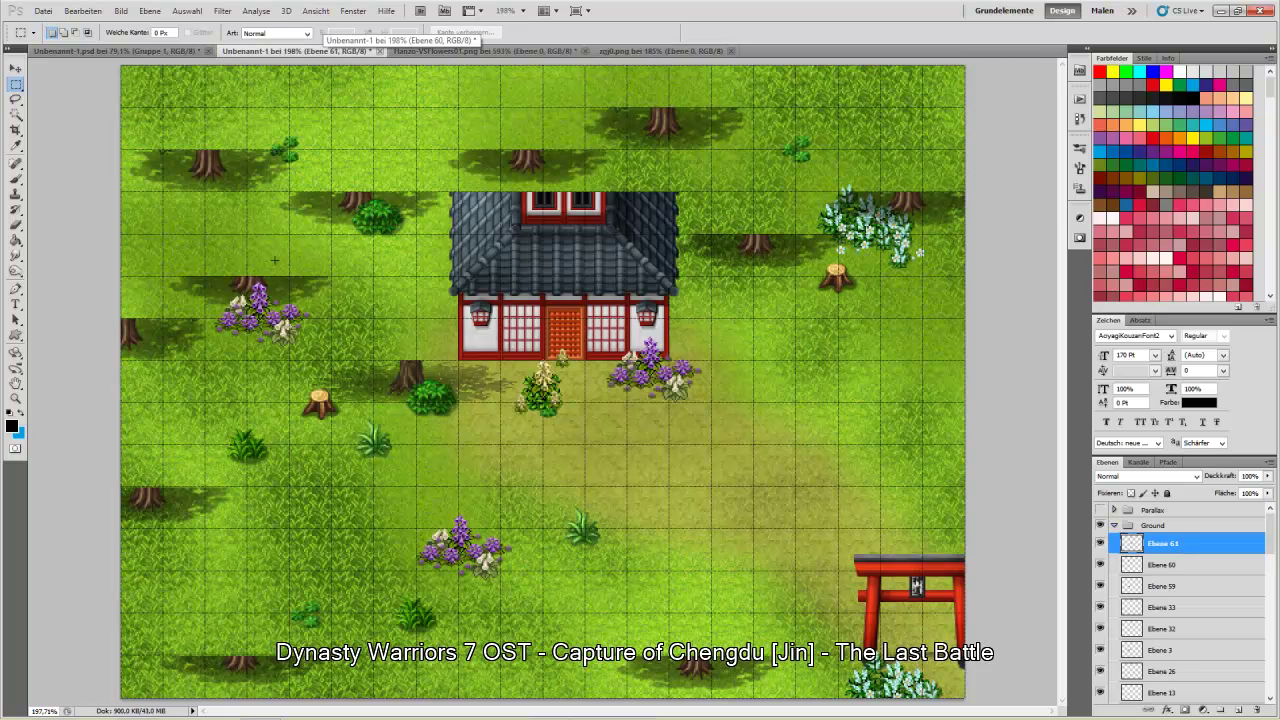
pyautogui.click(15, 67)
pyautogui.moveTo(546, 404); pyautogui.dragTo(146, 362)
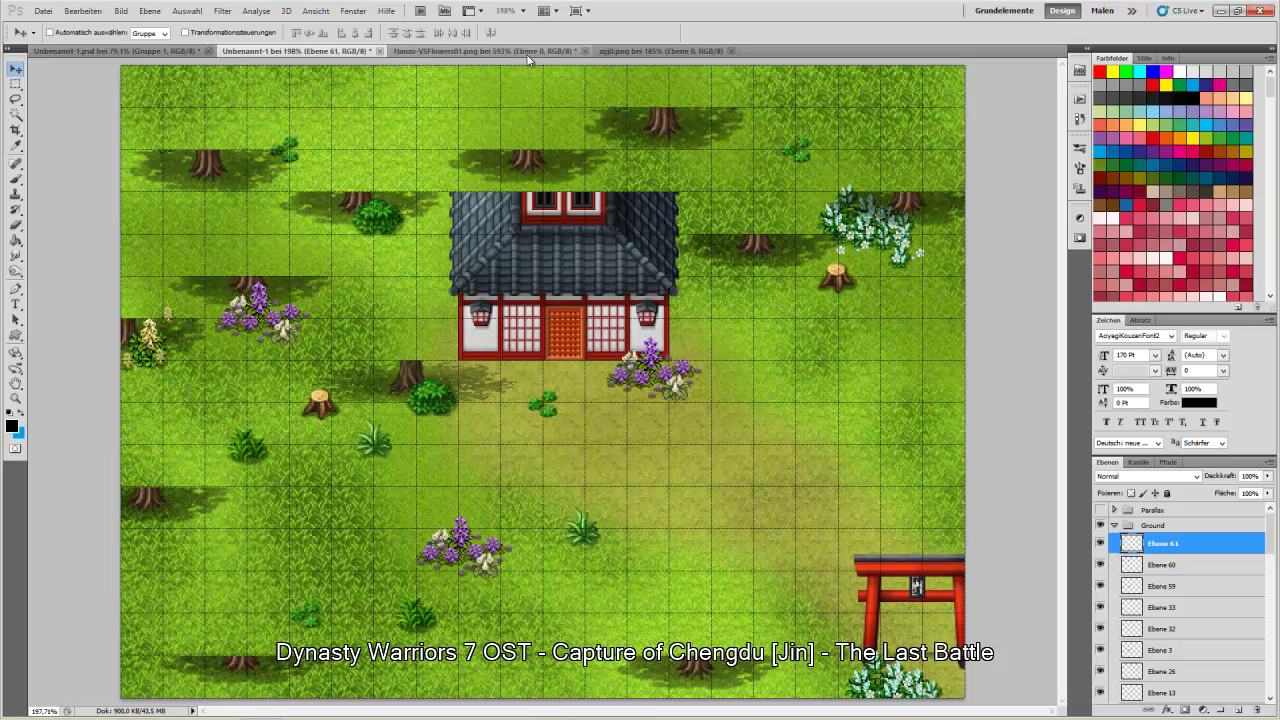
# - Copy the brown mushrooms from zgj0.png and place them against the cut stump left of the house
pyautogui.click(629, 55)
pyautogui.click(16, 85)
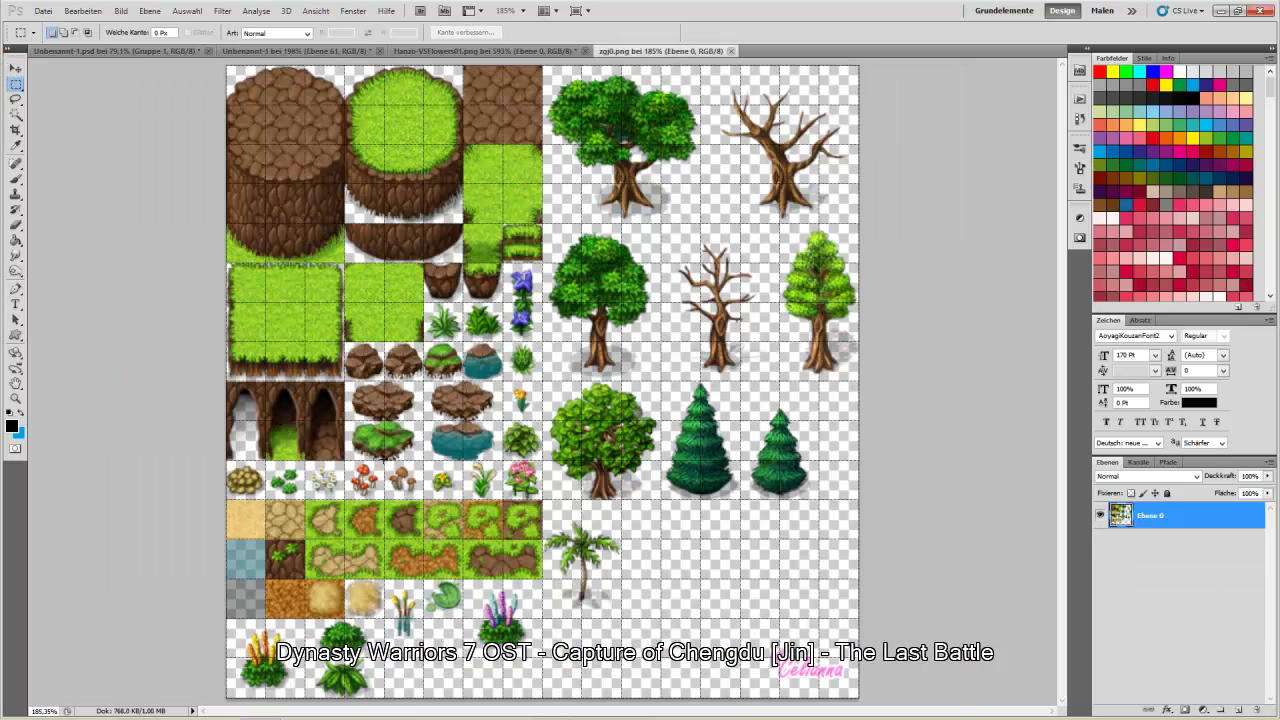
pyautogui.moveTo(418, 495); pyautogui.dragTo(422, 500)
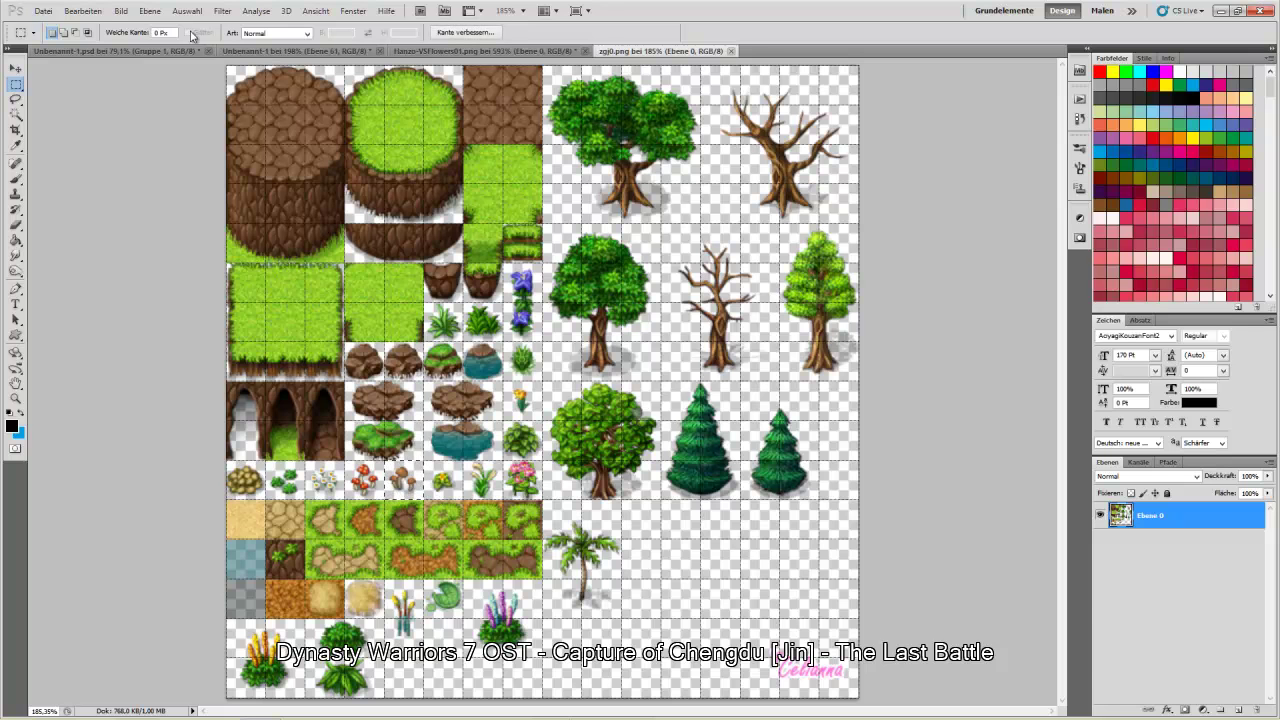
pyautogui.click(284, 54)
pyautogui.hotkey('ctrl', 'v')
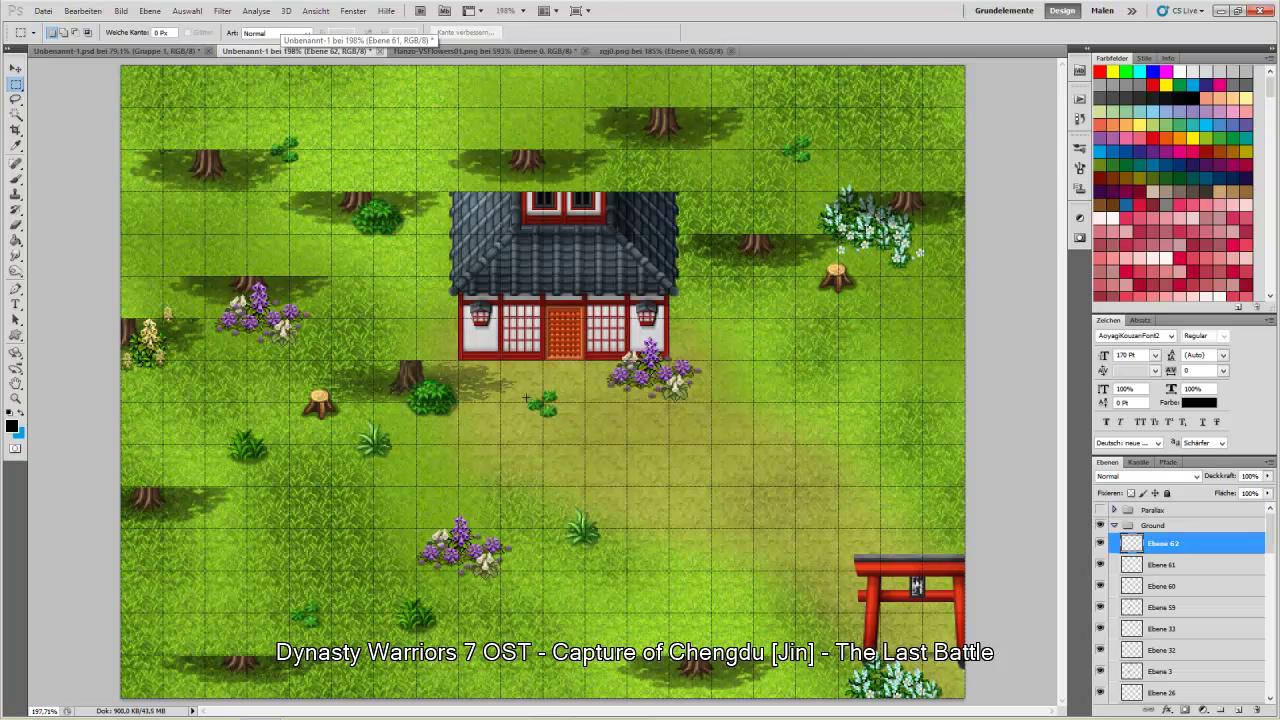
pyautogui.click(15, 67)
pyautogui.moveTo(540, 396); pyautogui.dragTo(310, 418)
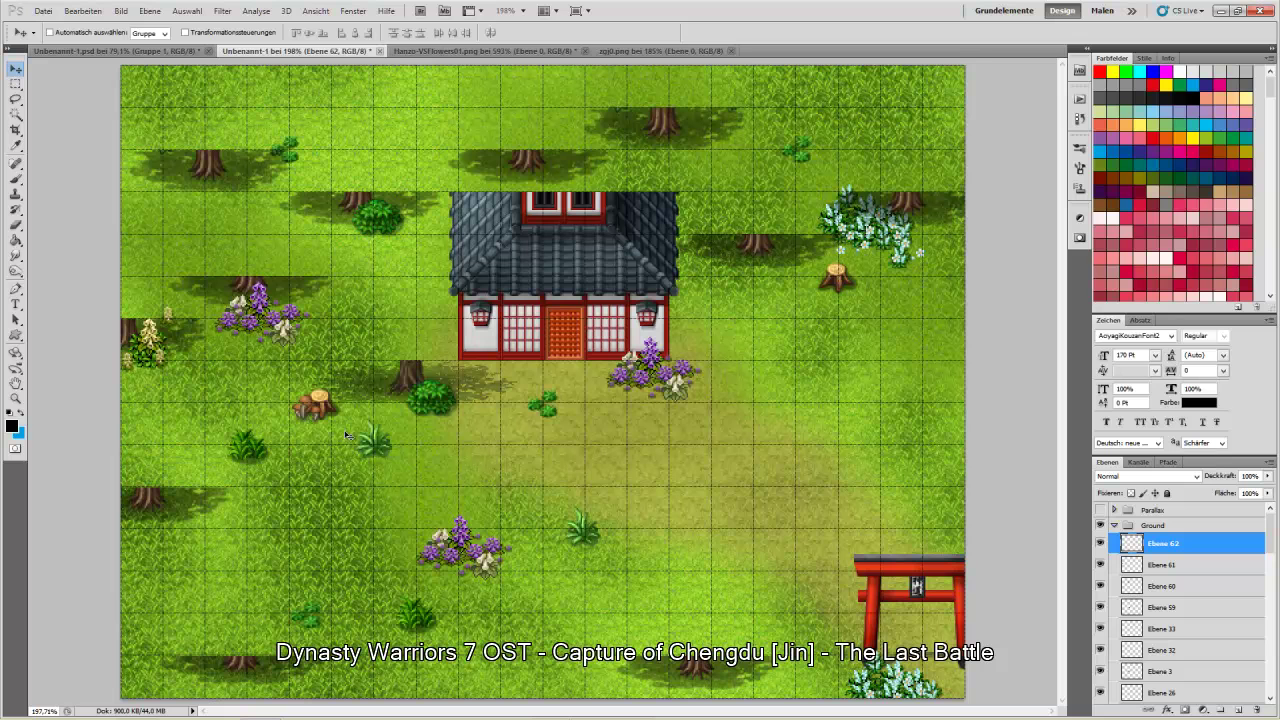
# - Copy the leafy plant with pale blossoms from zgj0.png and place it at the cut stump right of the house
pyautogui.click(646, 51)
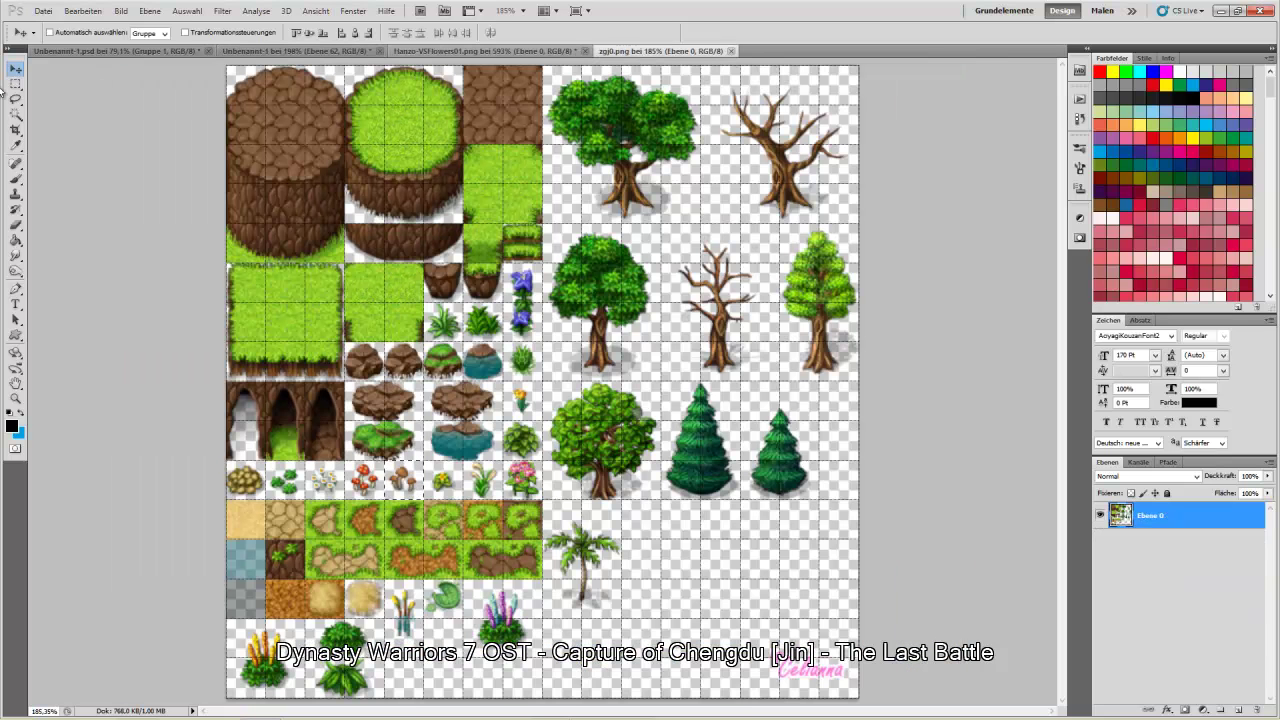
pyautogui.press('m')
pyautogui.click(498, 572)
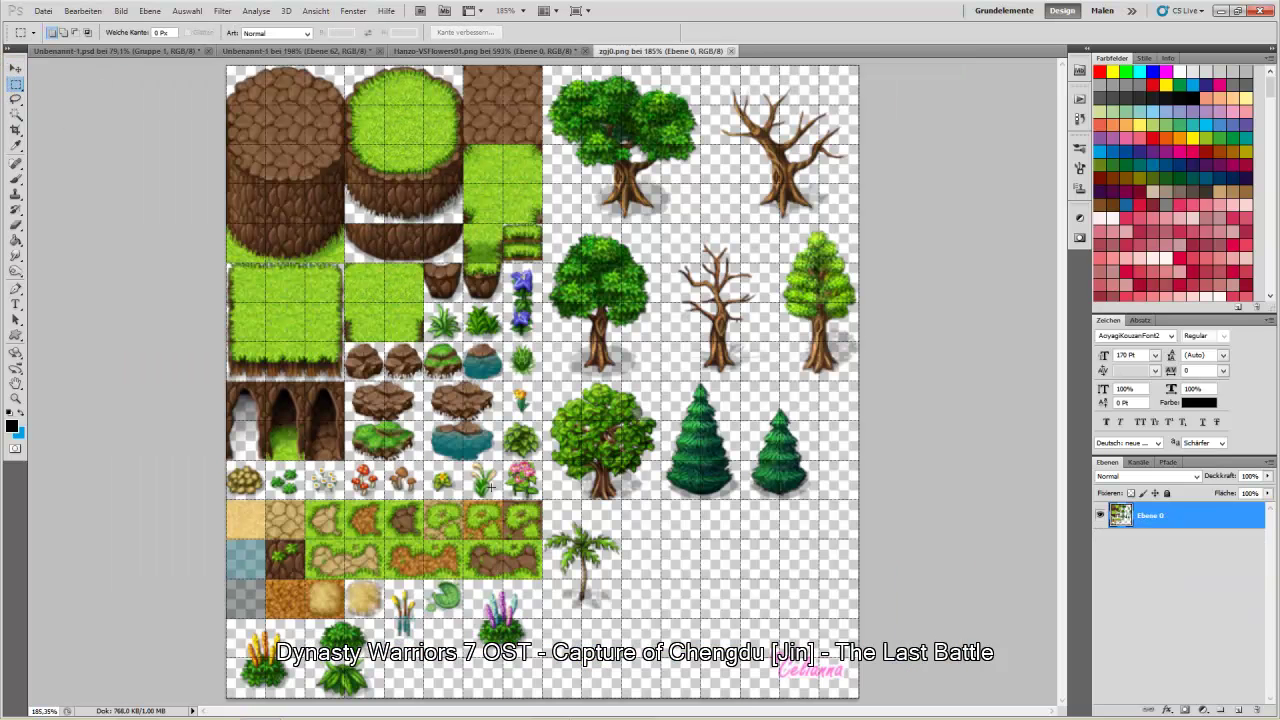
pyautogui.moveTo(497, 490); pyautogui.dragTo(502, 500)
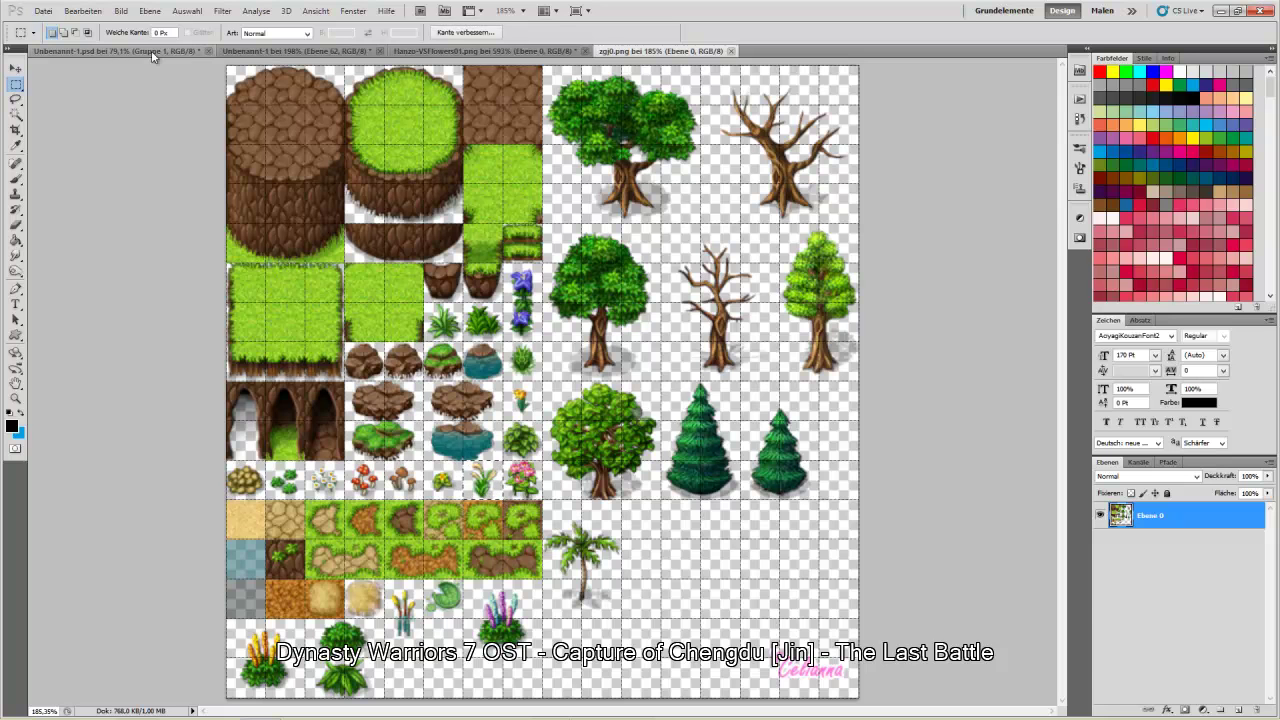
pyautogui.click(258, 52)
pyautogui.hotkey('ctrl', 'v')
pyautogui.click(16, 68)
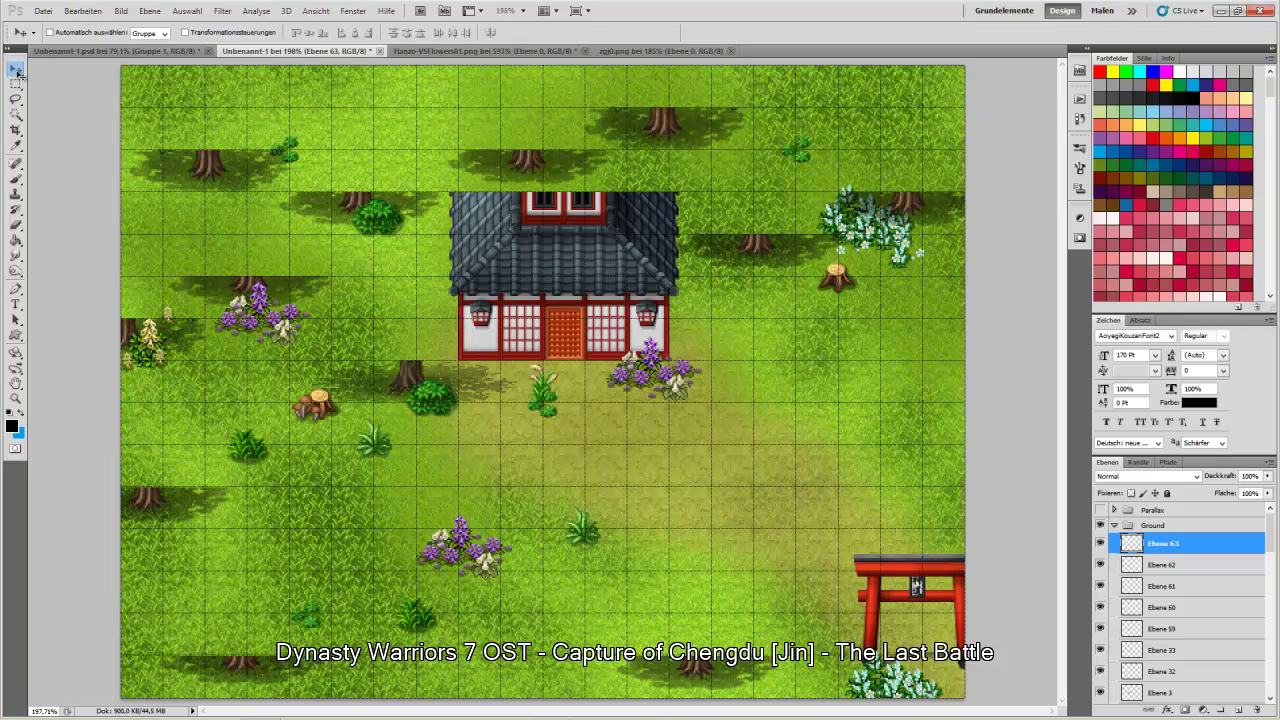
pyautogui.moveTo(545, 396); pyautogui.dragTo(836, 284)
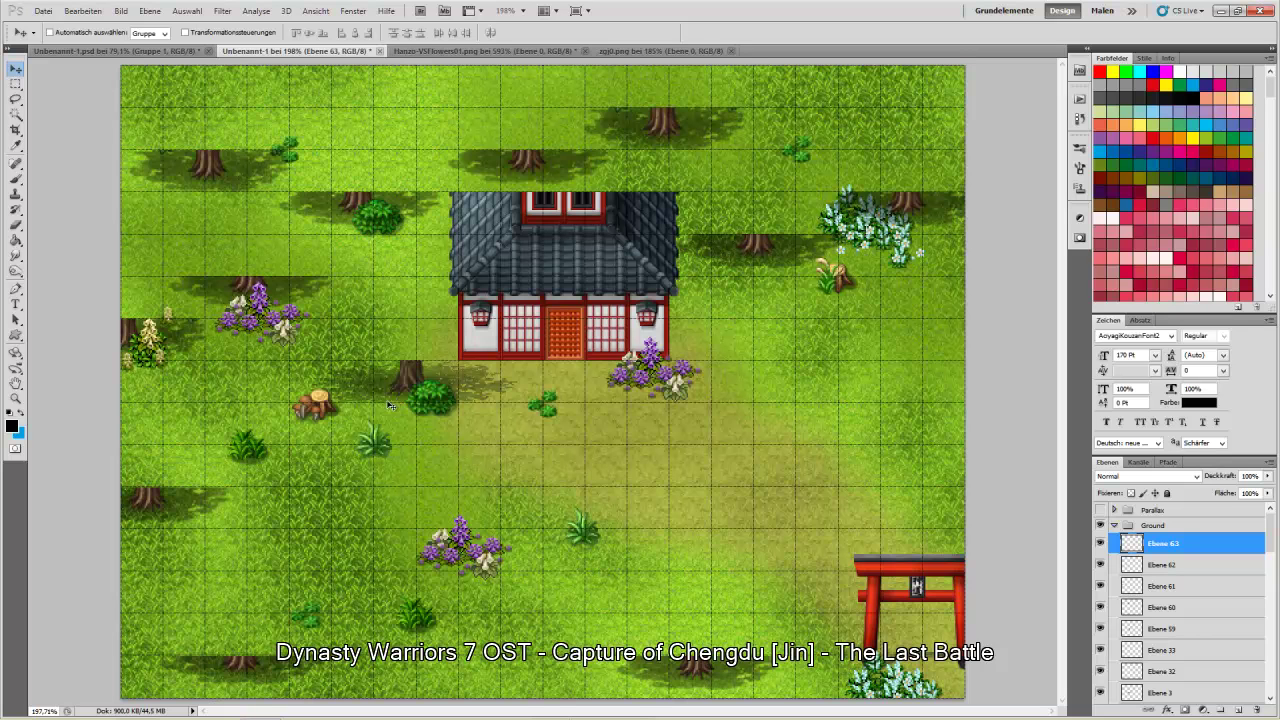
# - Open tilebs.png from the Celianna tileset folder in Photoshop and fit the image to the window
pyautogui.click(660, 50)
pyautogui.click(16, 84)
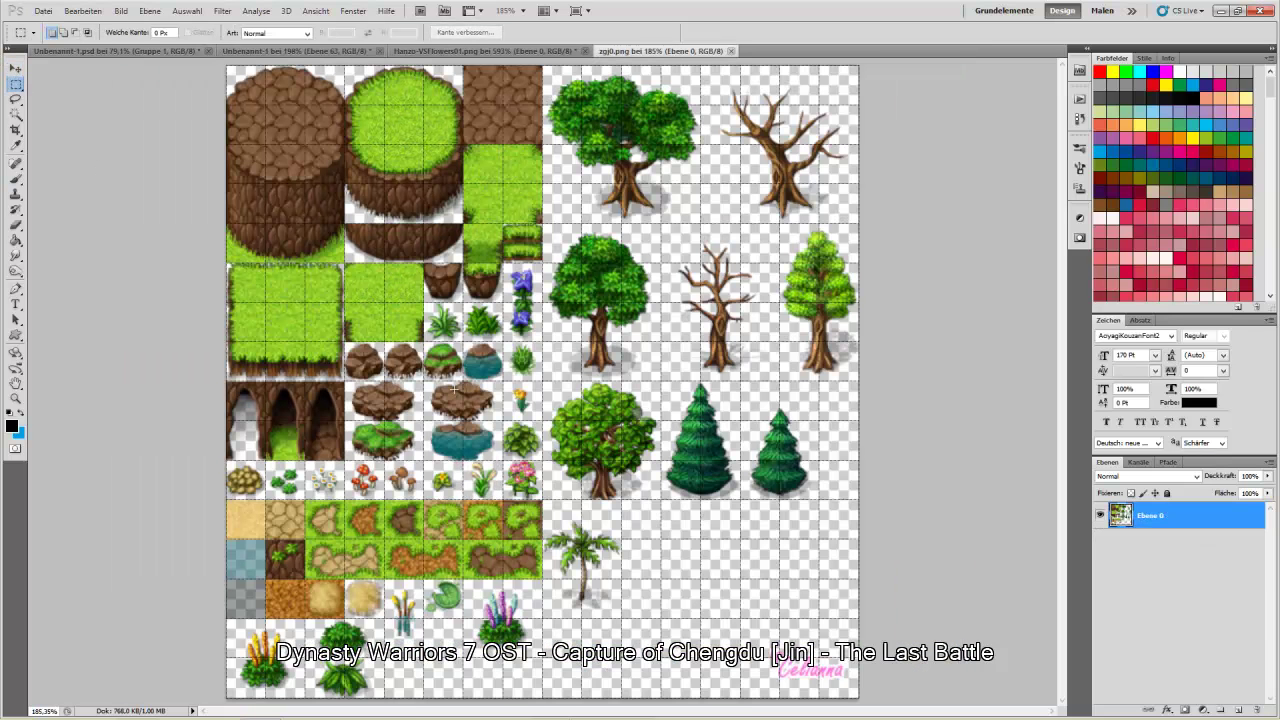
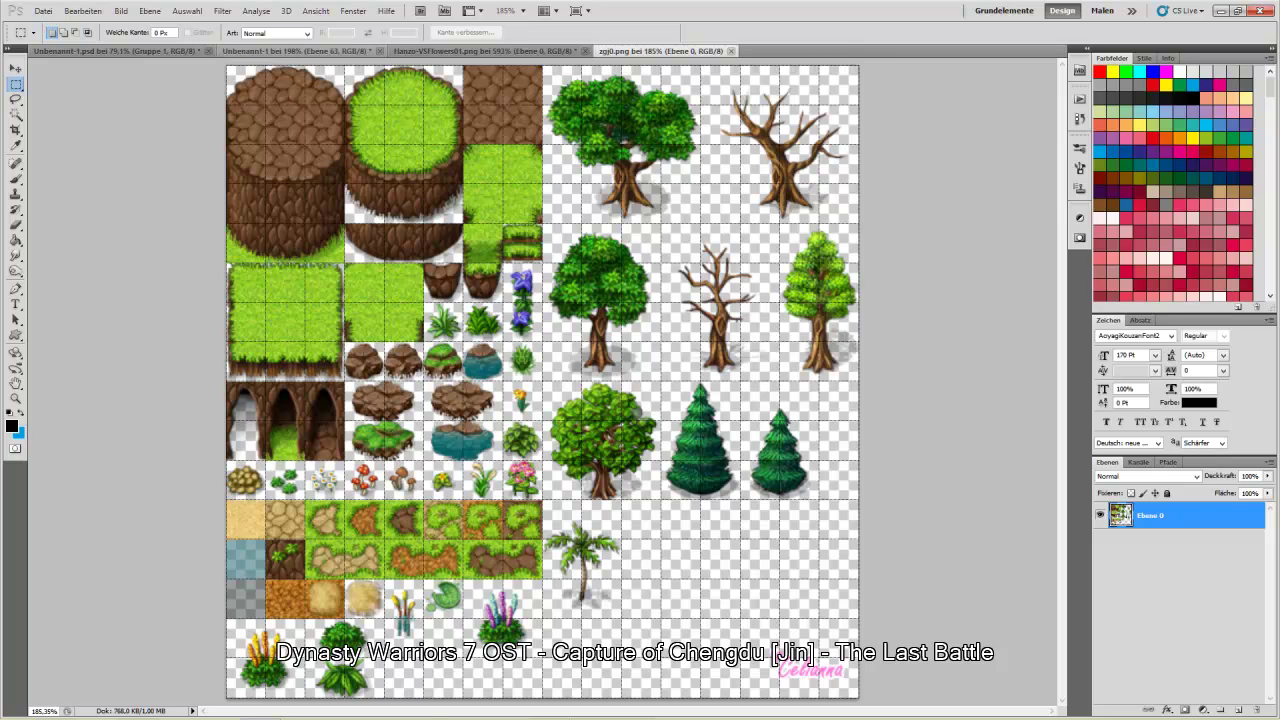
pyautogui.moveTo(135, 706)
pyautogui.click(243, 665)
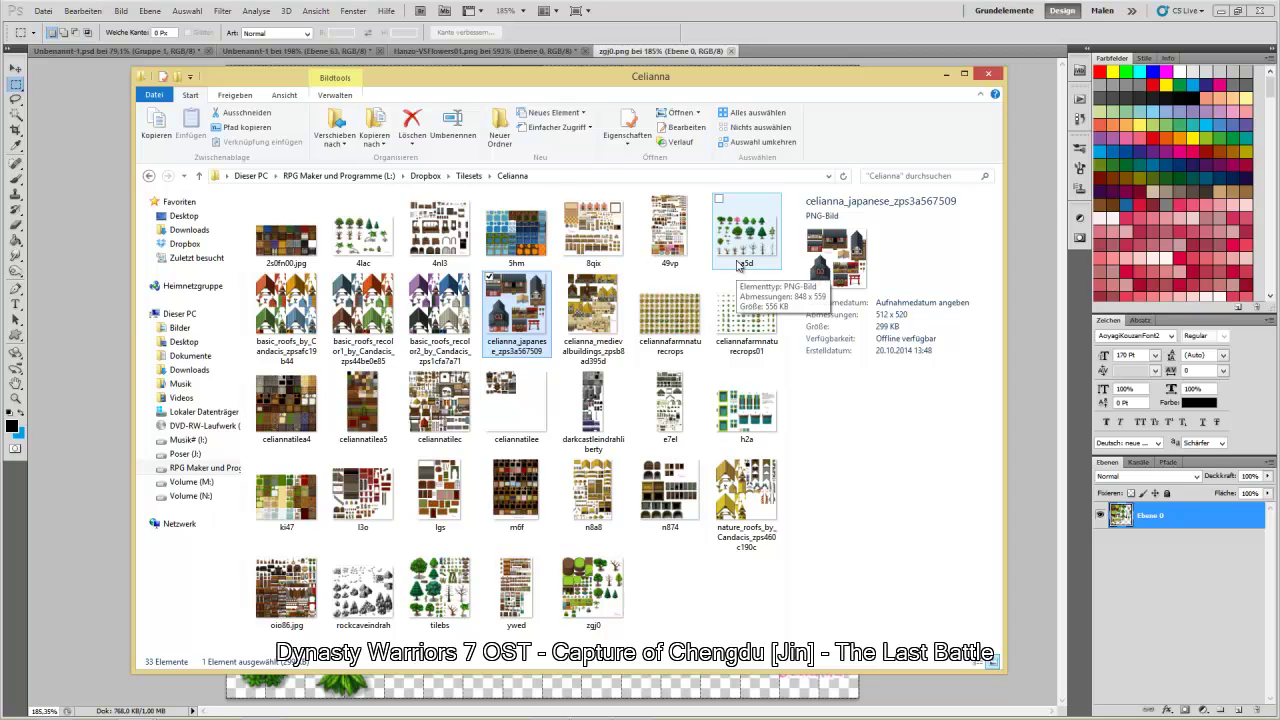
pyautogui.rightClick(452, 598)
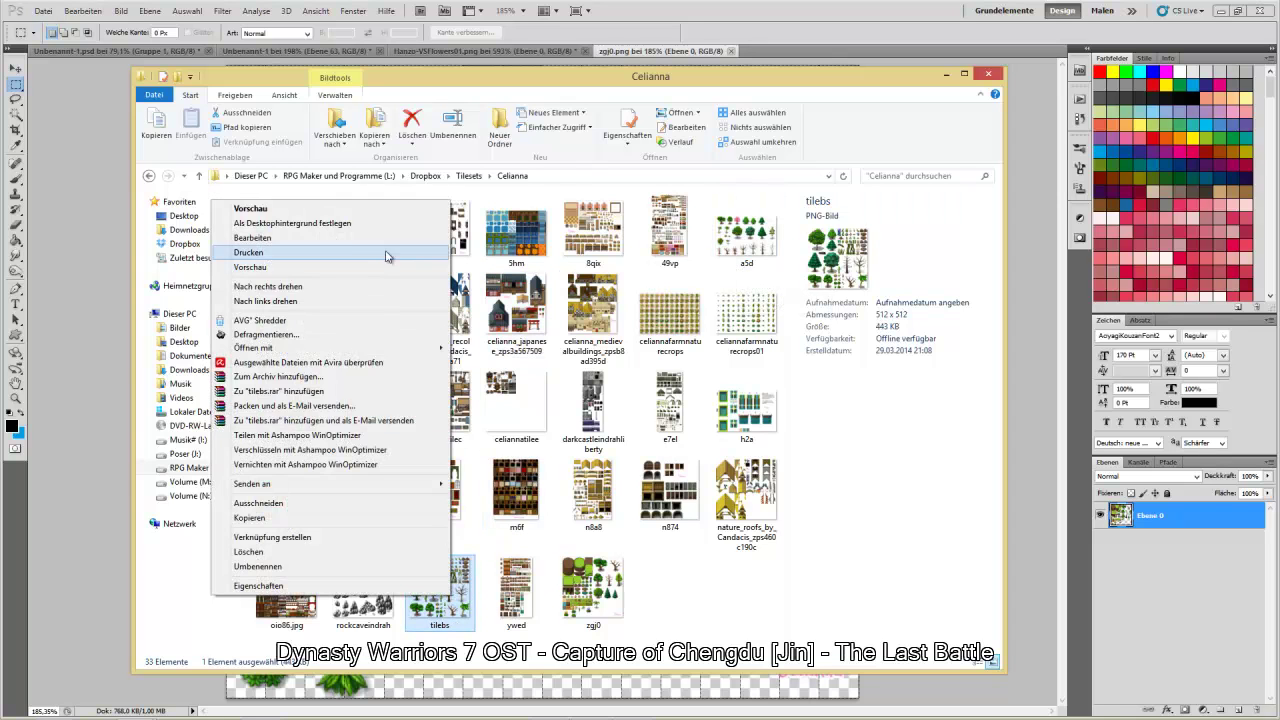
pyautogui.moveTo(447, 350)
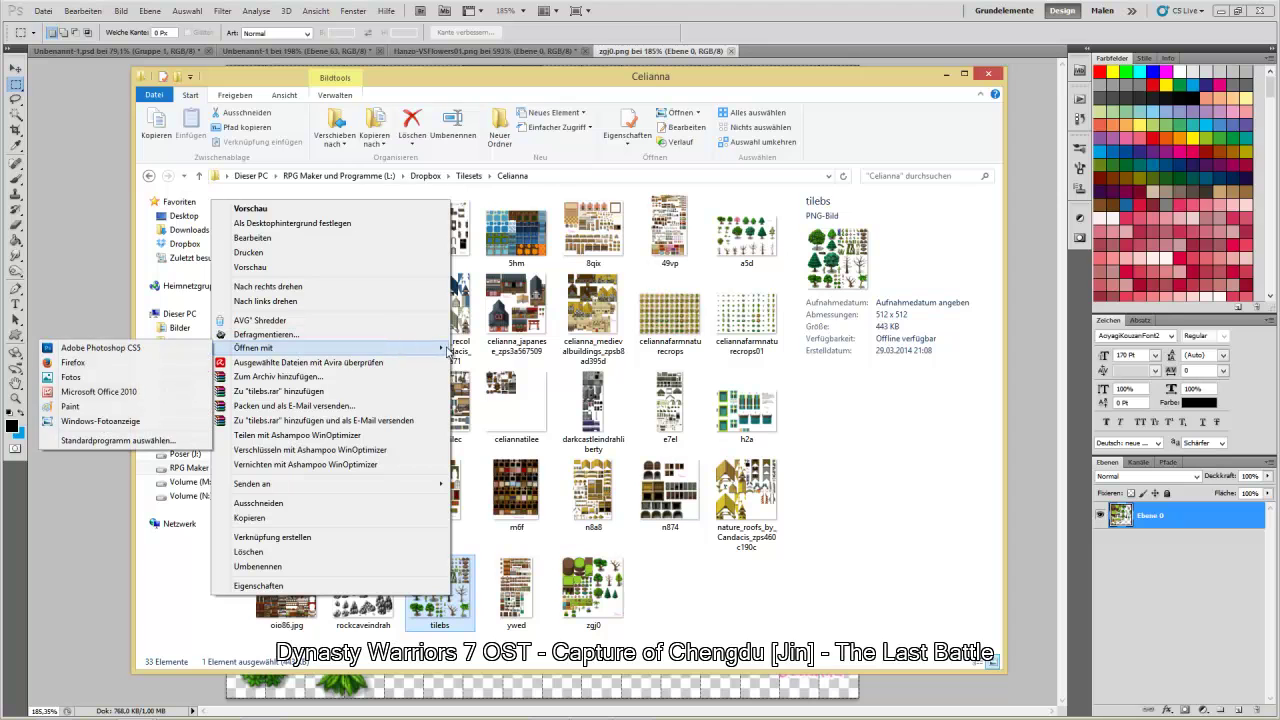
pyautogui.click(160, 349)
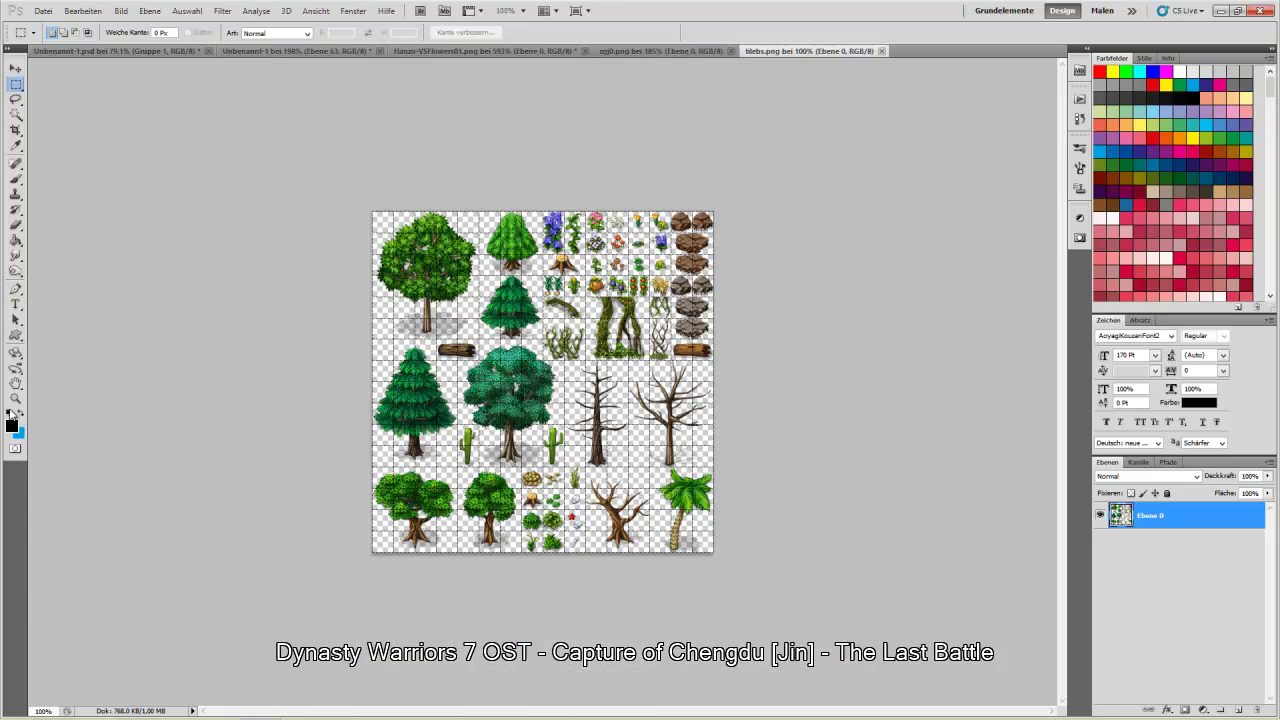
pyautogui.click(15, 398)
pyautogui.rightClick(532, 448)
pyautogui.click(540, 452)
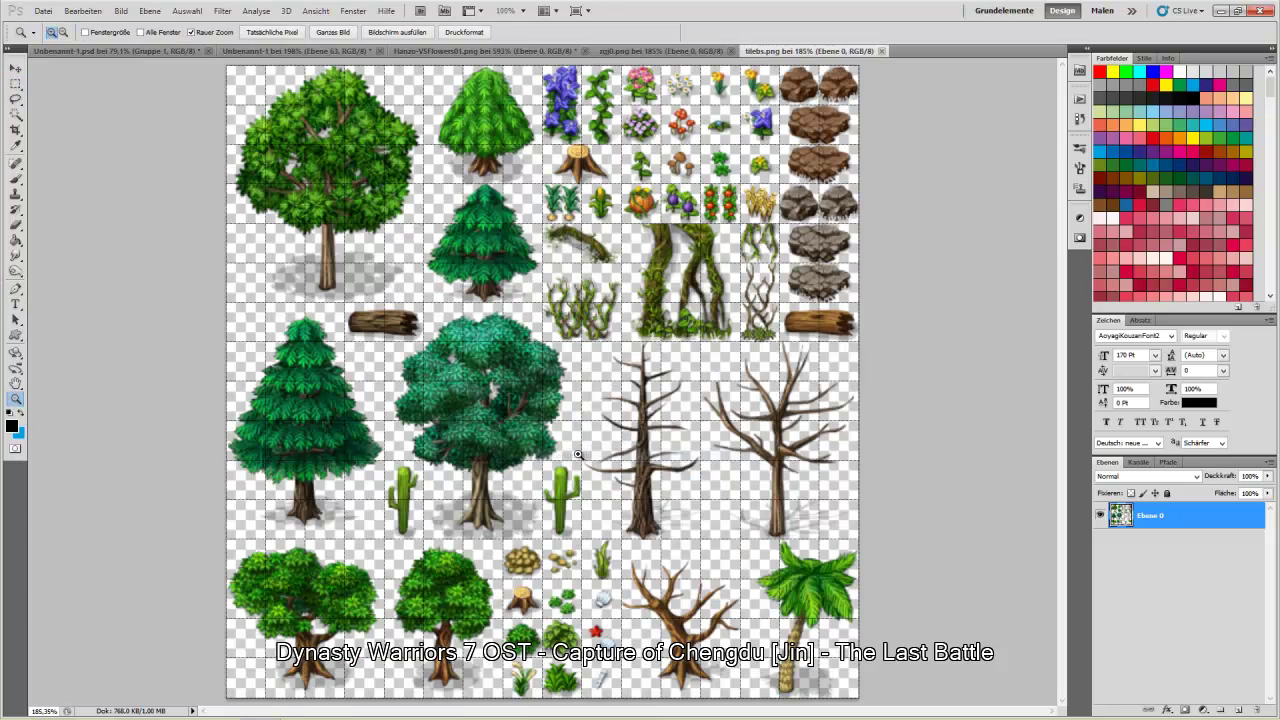
# - Copy the scattered pebbles from tilebs.png and place two overlapping copies on the dirt path before the house and one near the torii gate
pyautogui.click(15, 86)
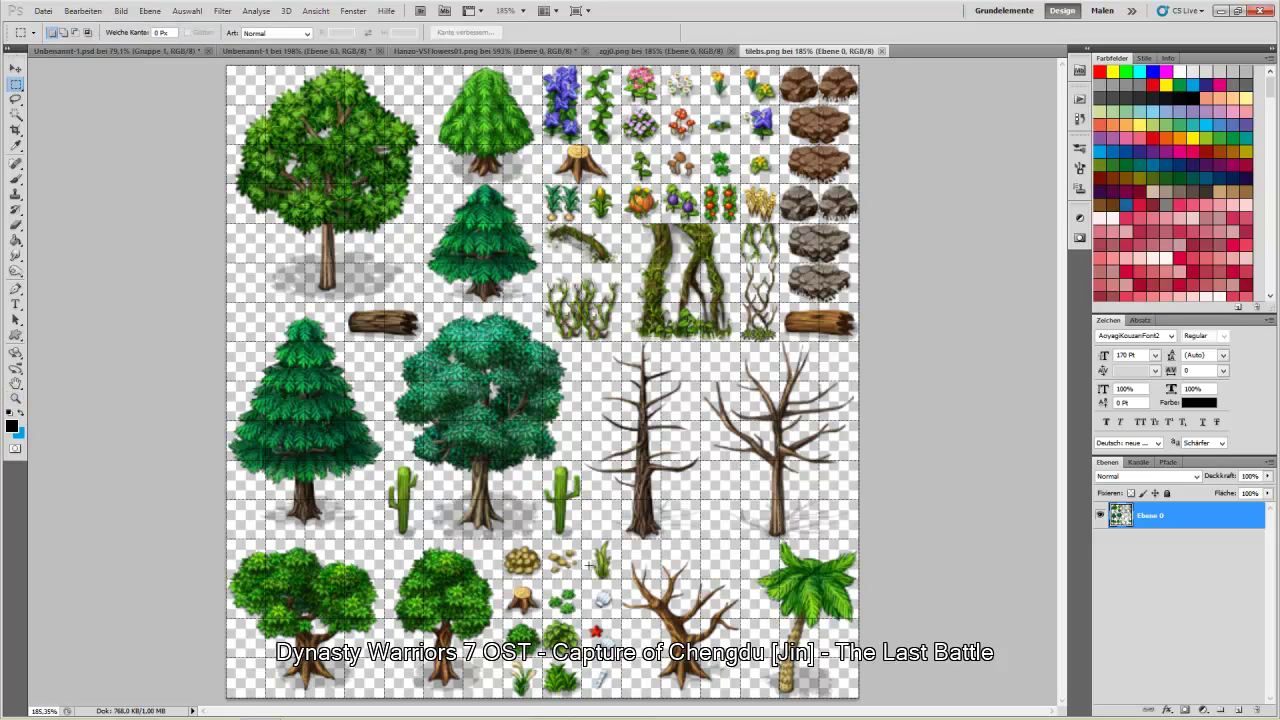
pyautogui.moveTo(543, 539); pyautogui.dragTo(583, 579)
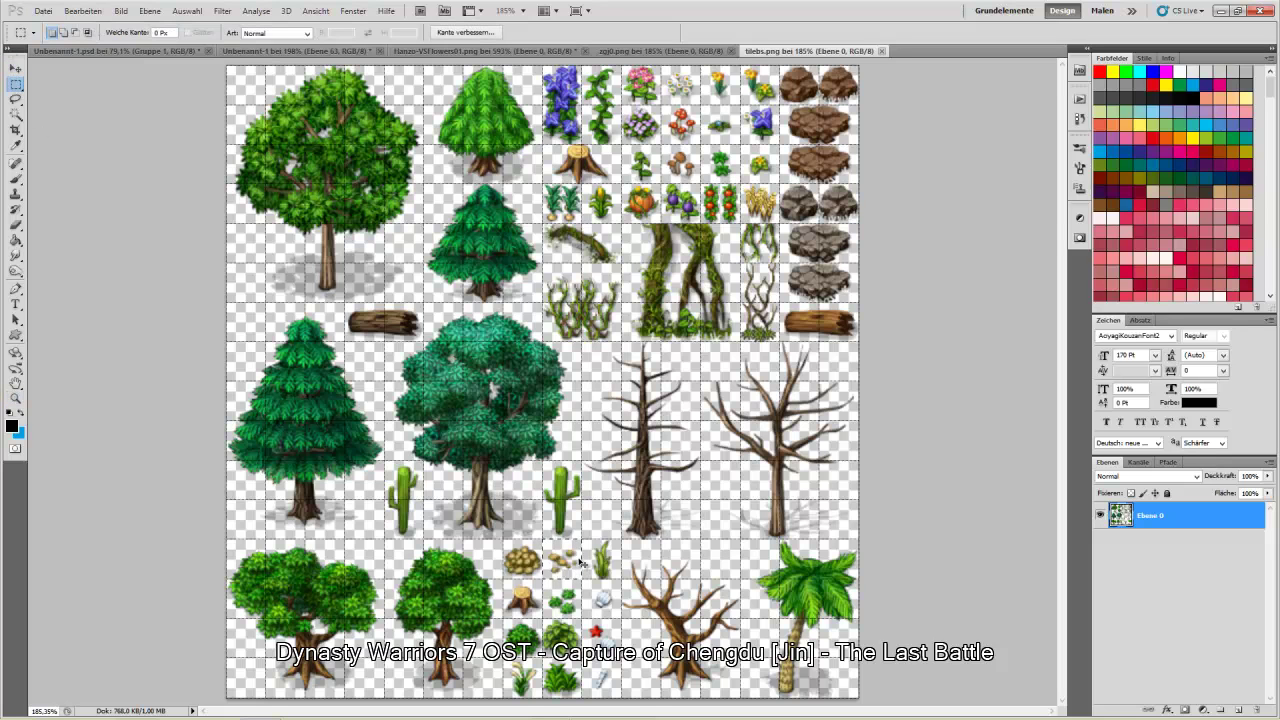
pyautogui.click(285, 50)
pyautogui.hotkey('ctrl', 'v')
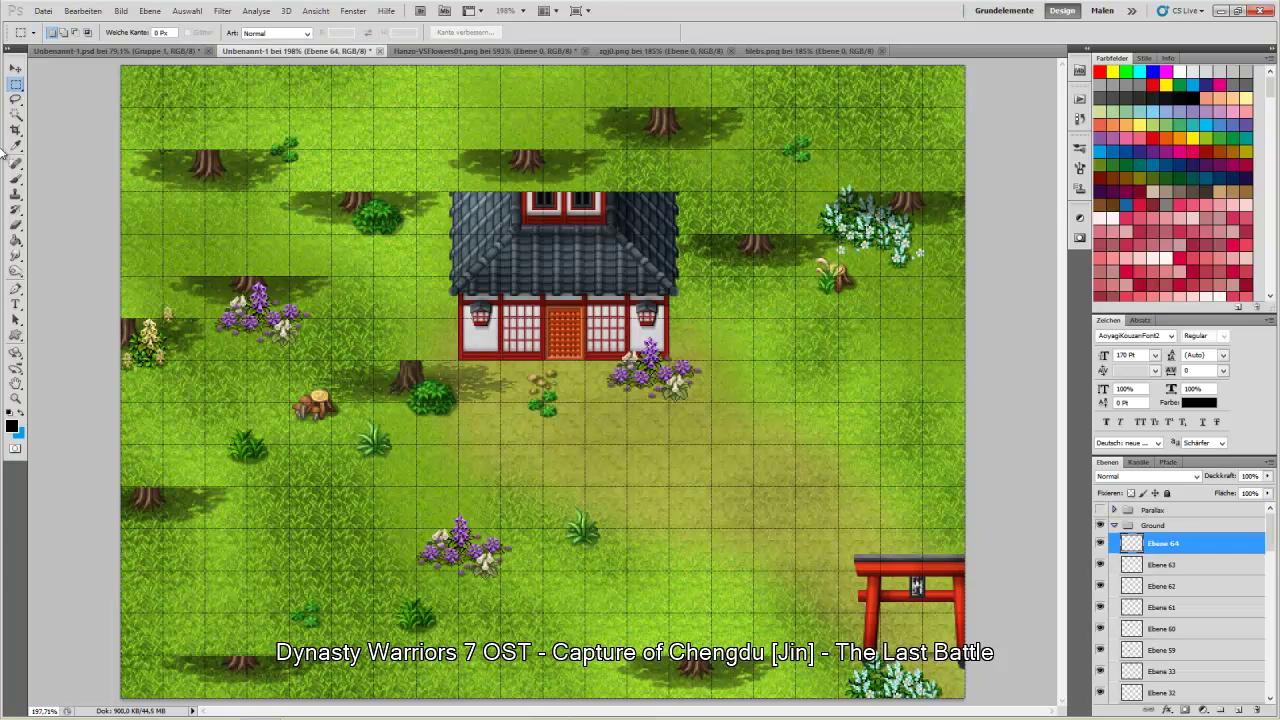
pyautogui.click(16, 68)
pyautogui.moveTo(568, 391); pyautogui.dragTo(646, 452)
pyautogui.hotkey('ctrl', 'v')
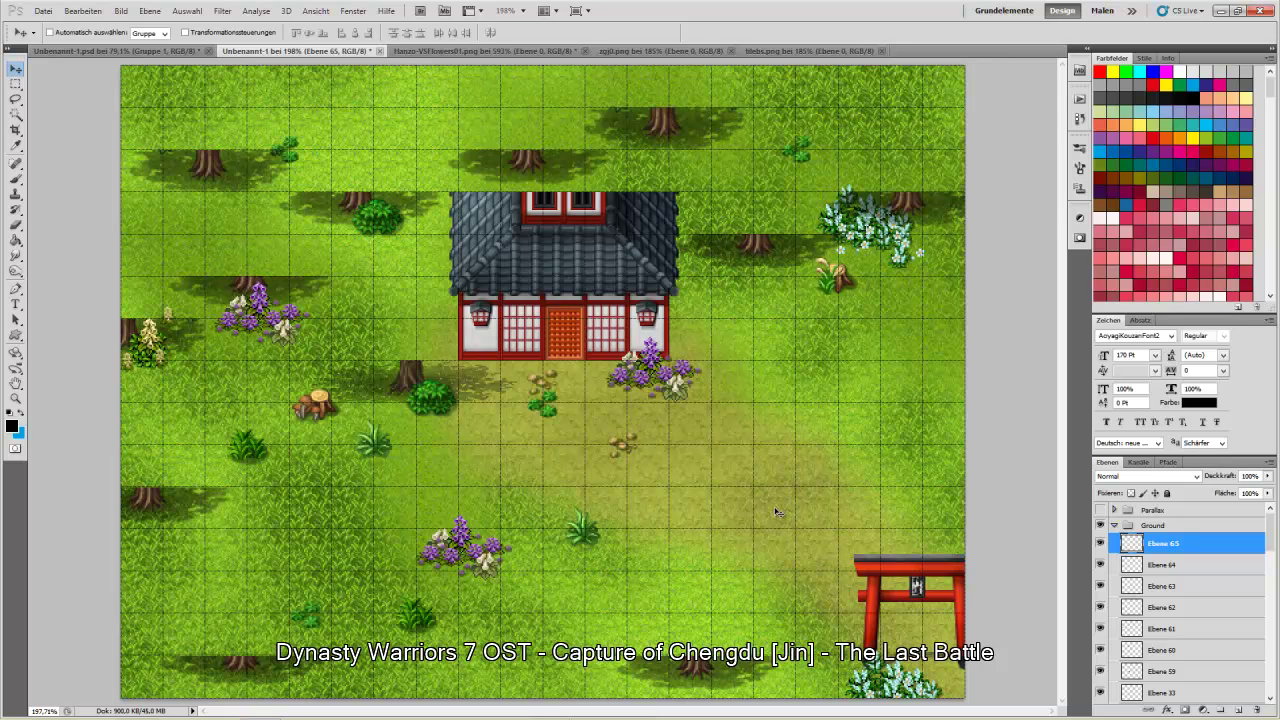
pyautogui.moveTo(532, 389); pyautogui.dragTo(607, 460)
pyautogui.hotkey('ctrl', 'v')
pyautogui.moveTo(557, 397); pyautogui.dragTo(826, 550)
# - Cut the torii gate above its post bases, paste it back in place as a new layer, and move that layer into the Parallax group
pyautogui.rightClick(911, 600)
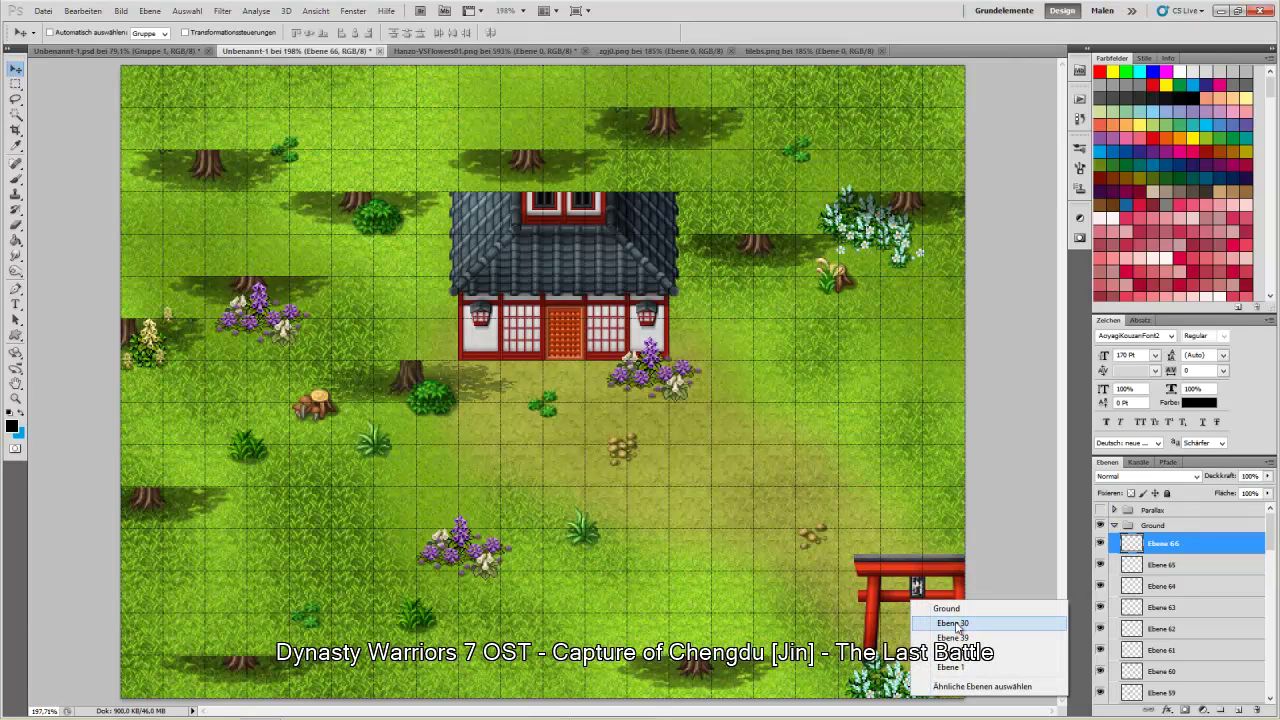
pyautogui.click(953, 623)
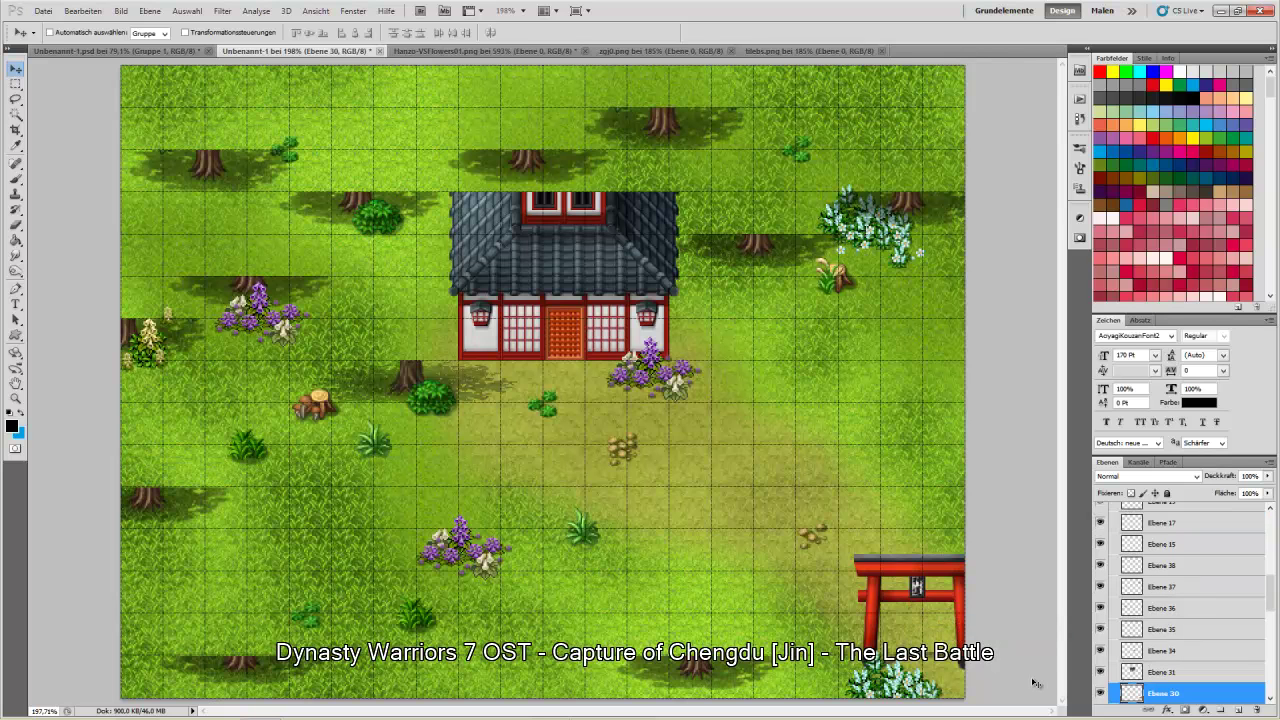
pyautogui.press('m')
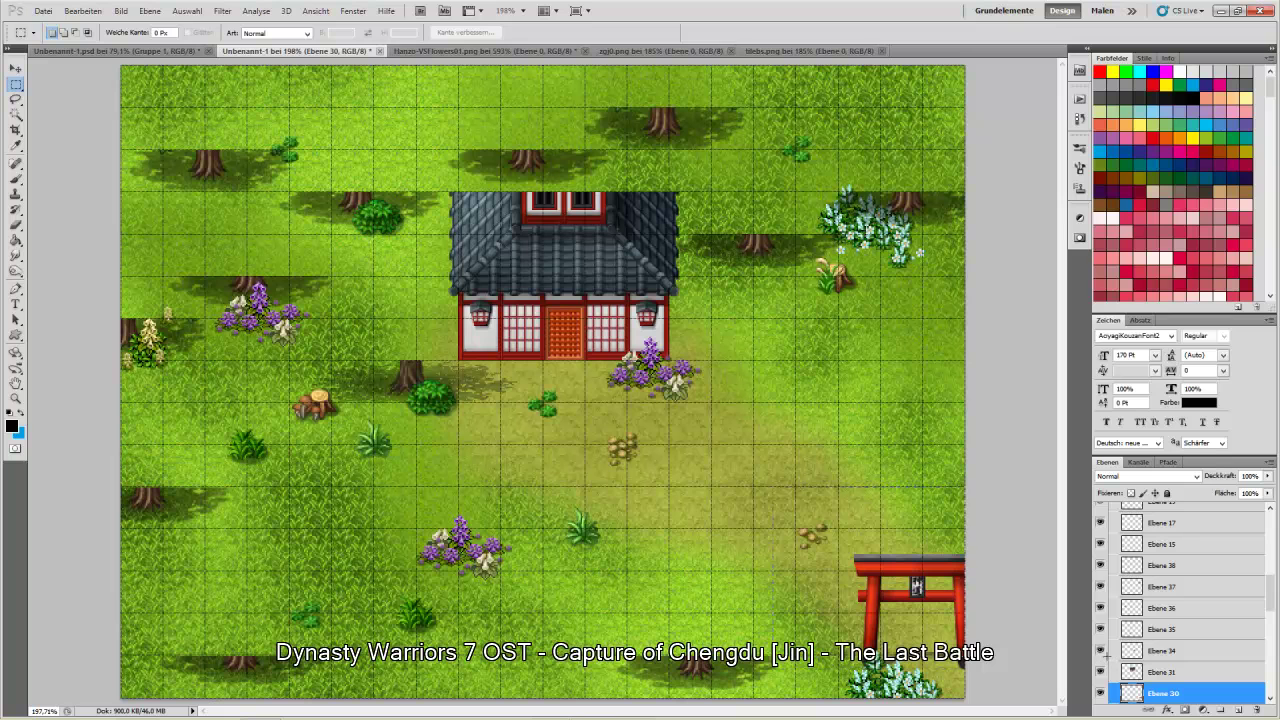
pyautogui.moveTo(1106, 653); pyautogui.dragTo(1071, 658)
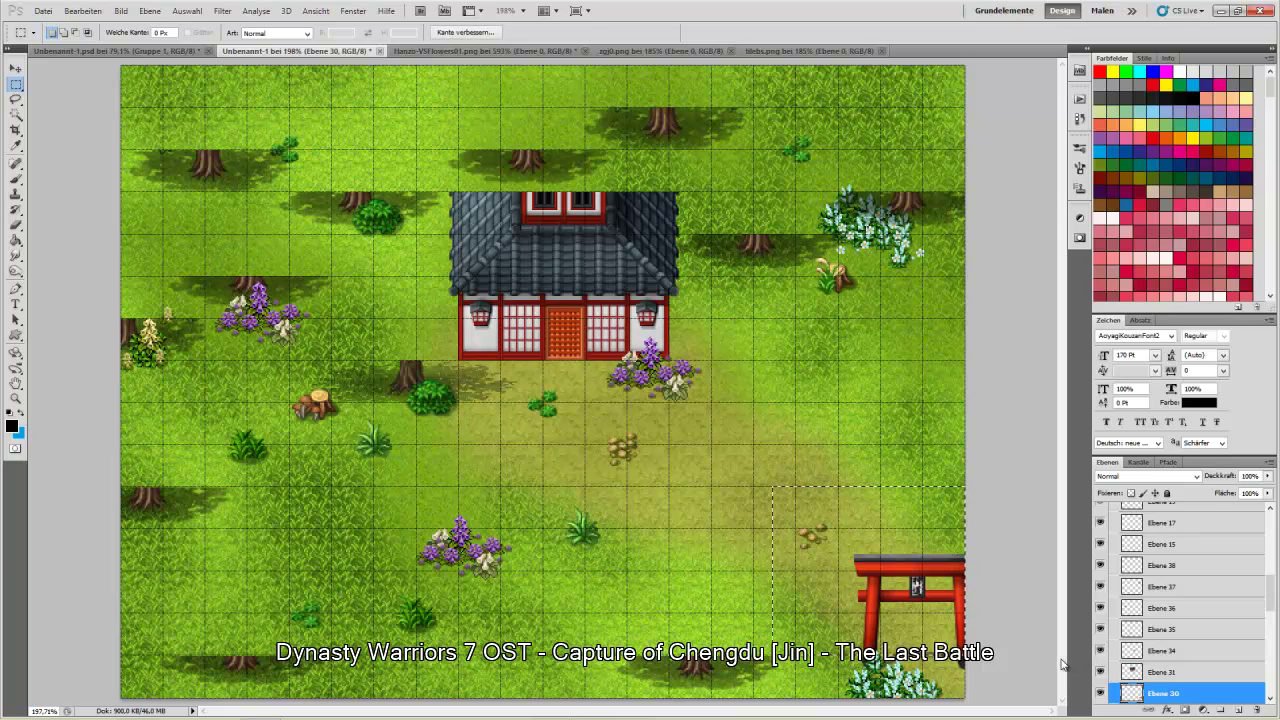
pyautogui.hotkey('ctrl', 'x')
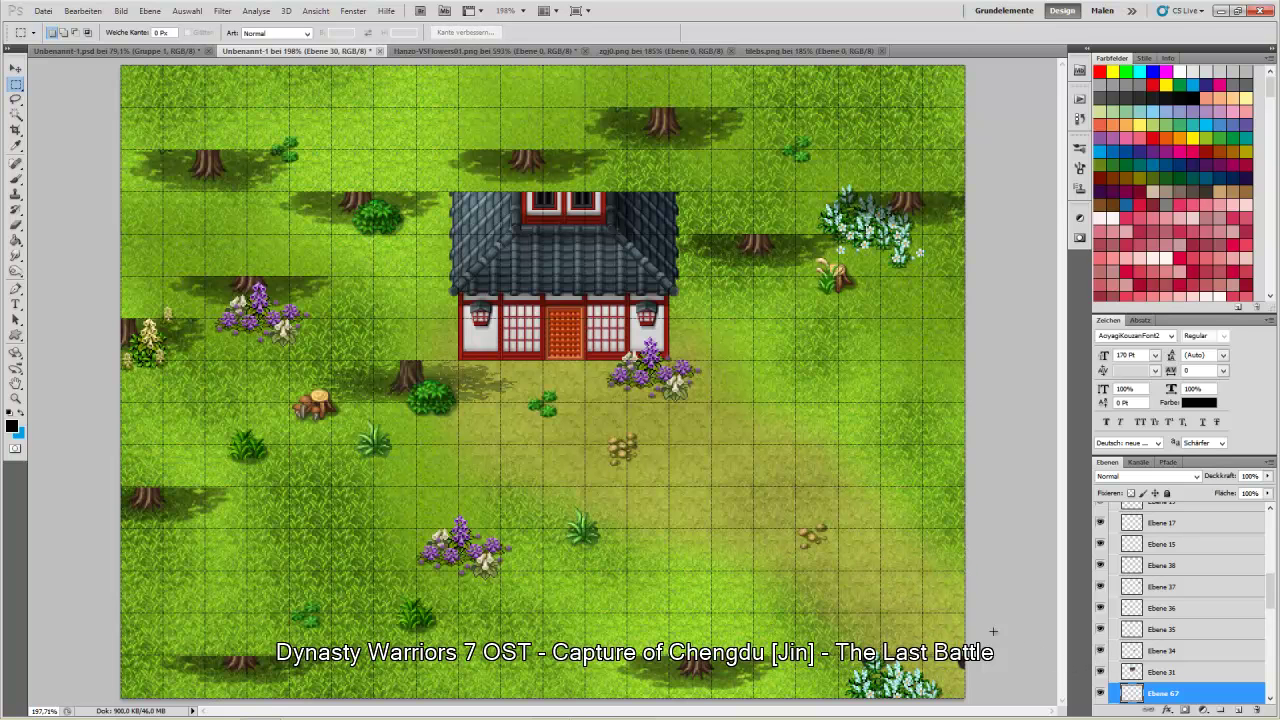
pyautogui.hotkey('ctrl', 'v')
pyautogui.click(16, 68)
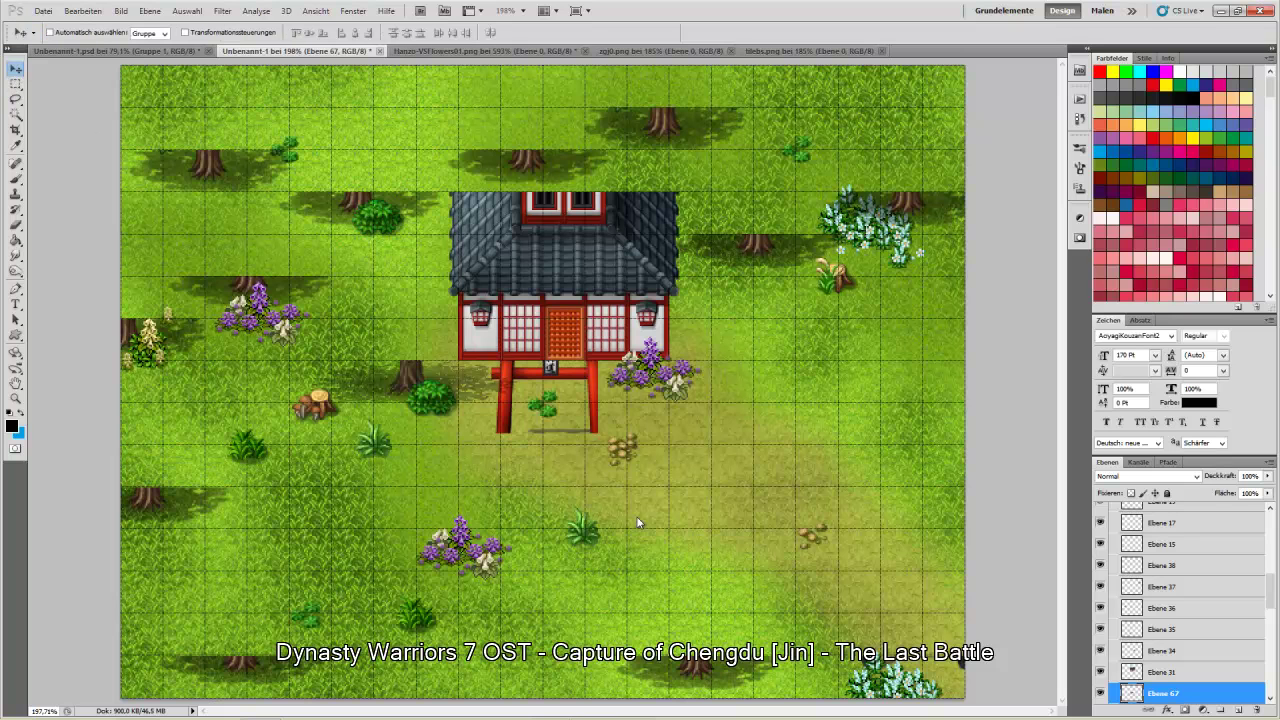
pyautogui.moveTo(593, 415); pyautogui.dragTo(956, 612)
pyautogui.moveTo(1127, 676); pyautogui.dragTo(1153, 514)
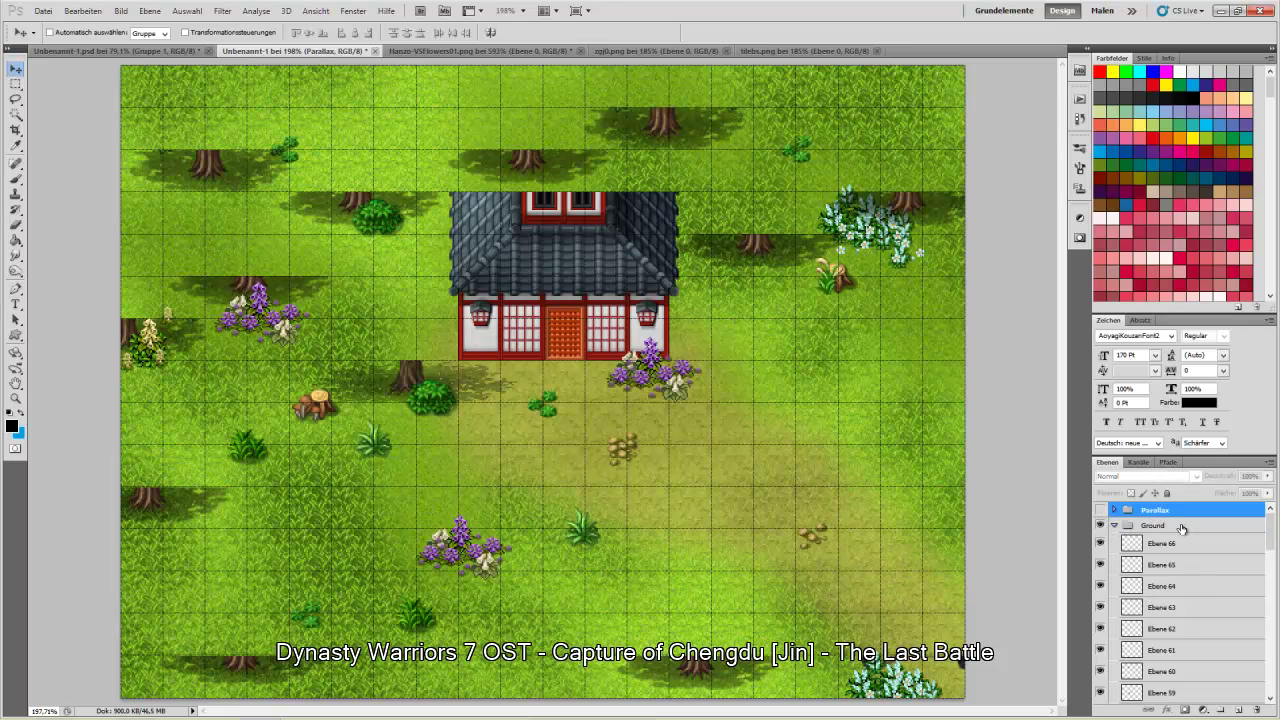
# - Copy the grey rock from tilebs.png into the Ground group, placing one copy in the lower-left meadow and one in the upper-left meadow
pyautogui.click(1180, 526)
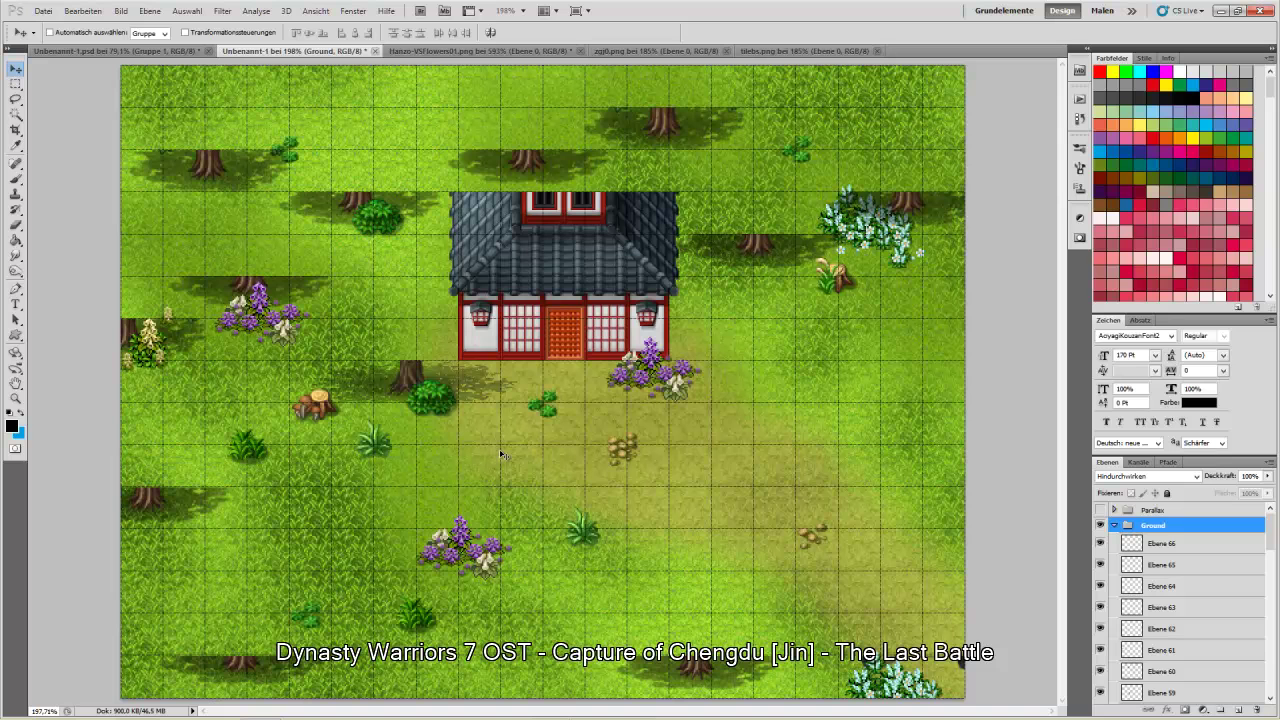
pyautogui.click(1170, 541)
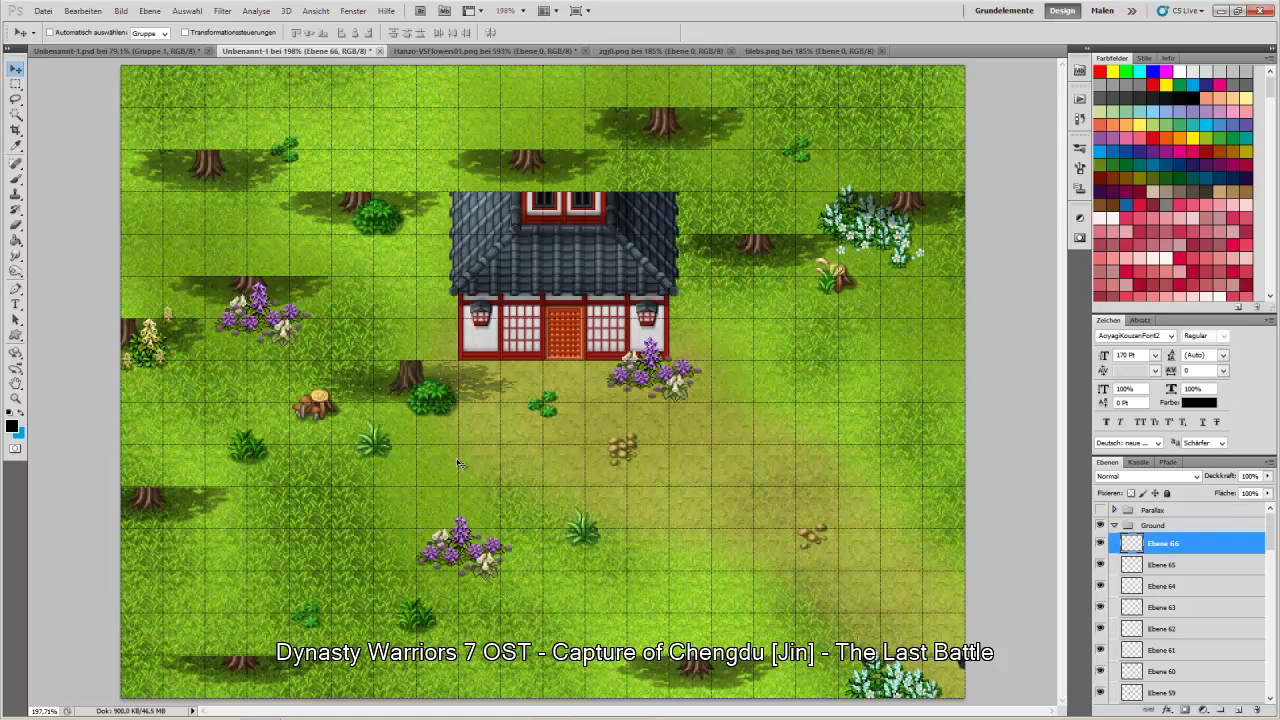
pyautogui.click(786, 50)
pyautogui.press('m')
pyautogui.click(538, 246)
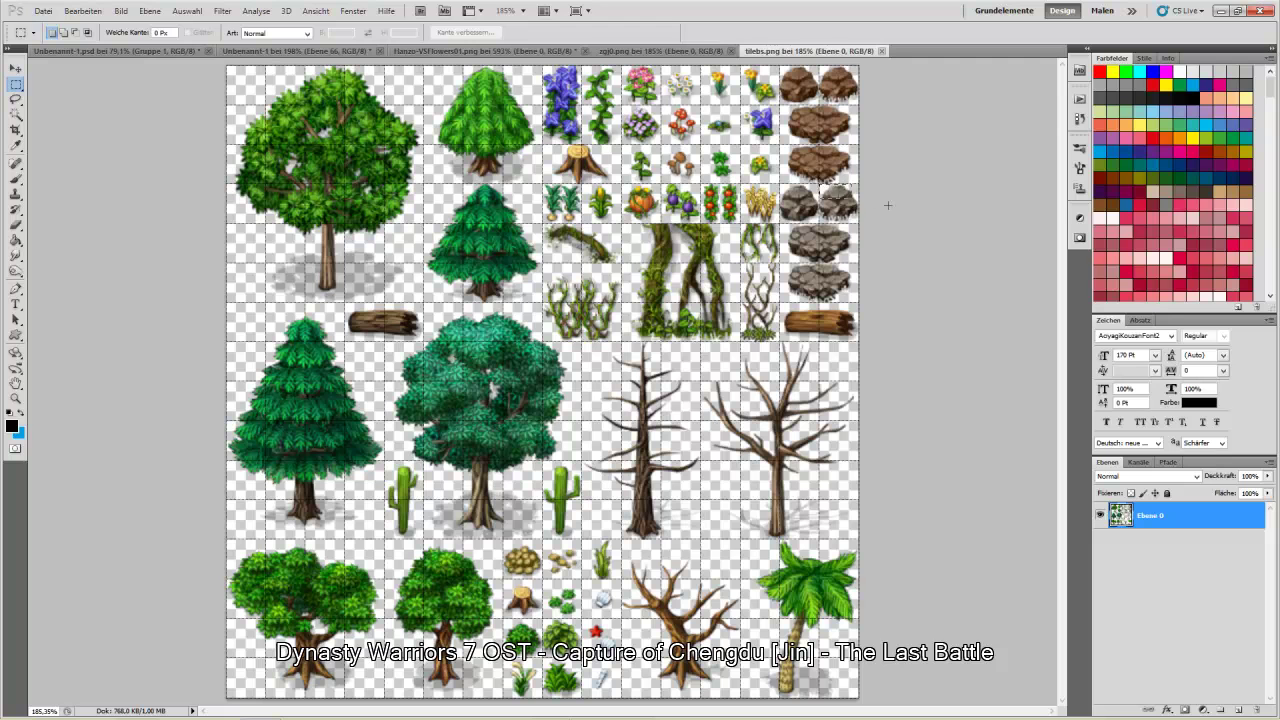
pyautogui.moveTo(818, 182); pyautogui.dragTo(860, 224)
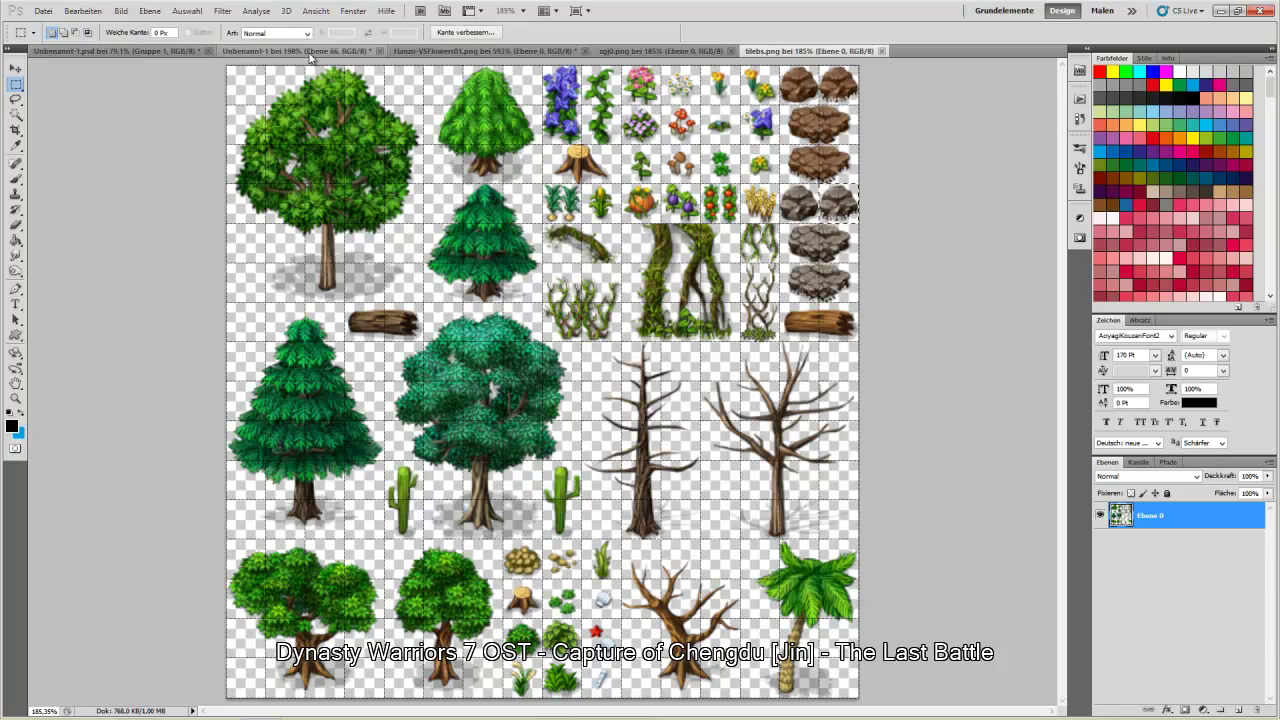
pyautogui.click(264, 51)
pyautogui.hotkey('ctrl', 'v')
pyautogui.press('v')
pyautogui.moveTo(545, 382); pyautogui.dragTo(255, 575)
pyautogui.hotkey('ctrl', 'v')
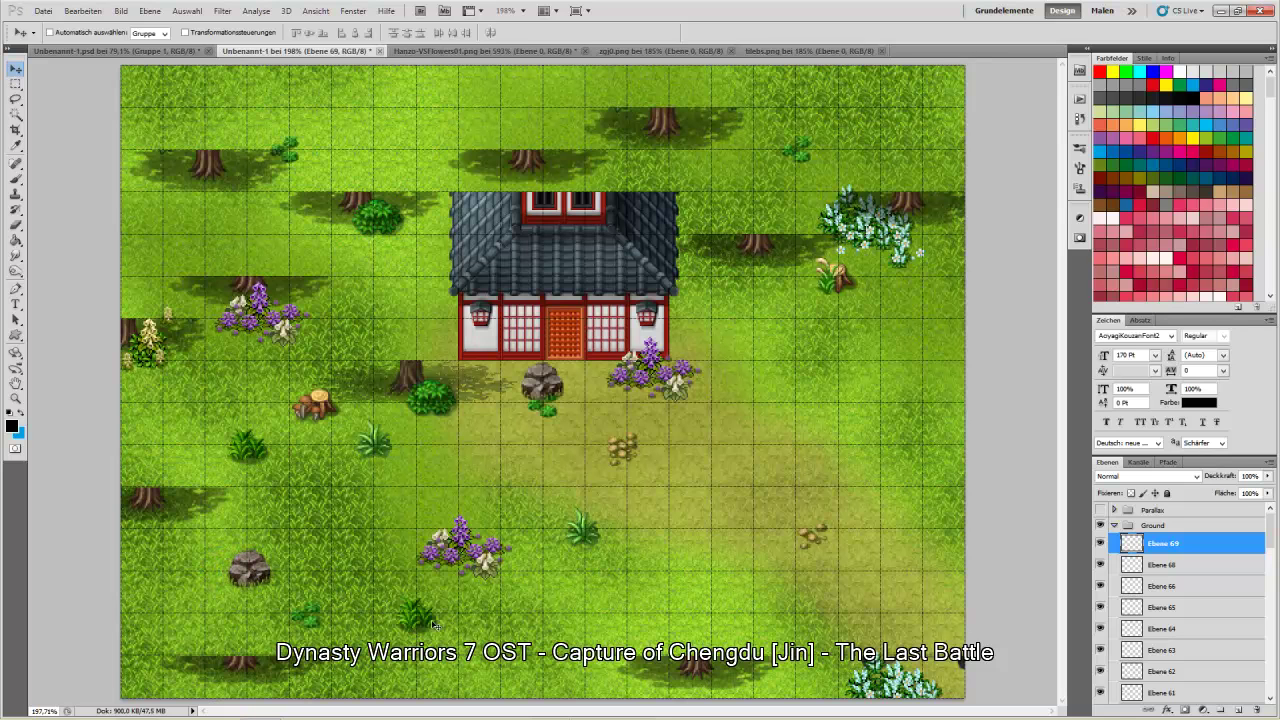
pyautogui.moveTo(528, 378); pyautogui.dragTo(157, 228)
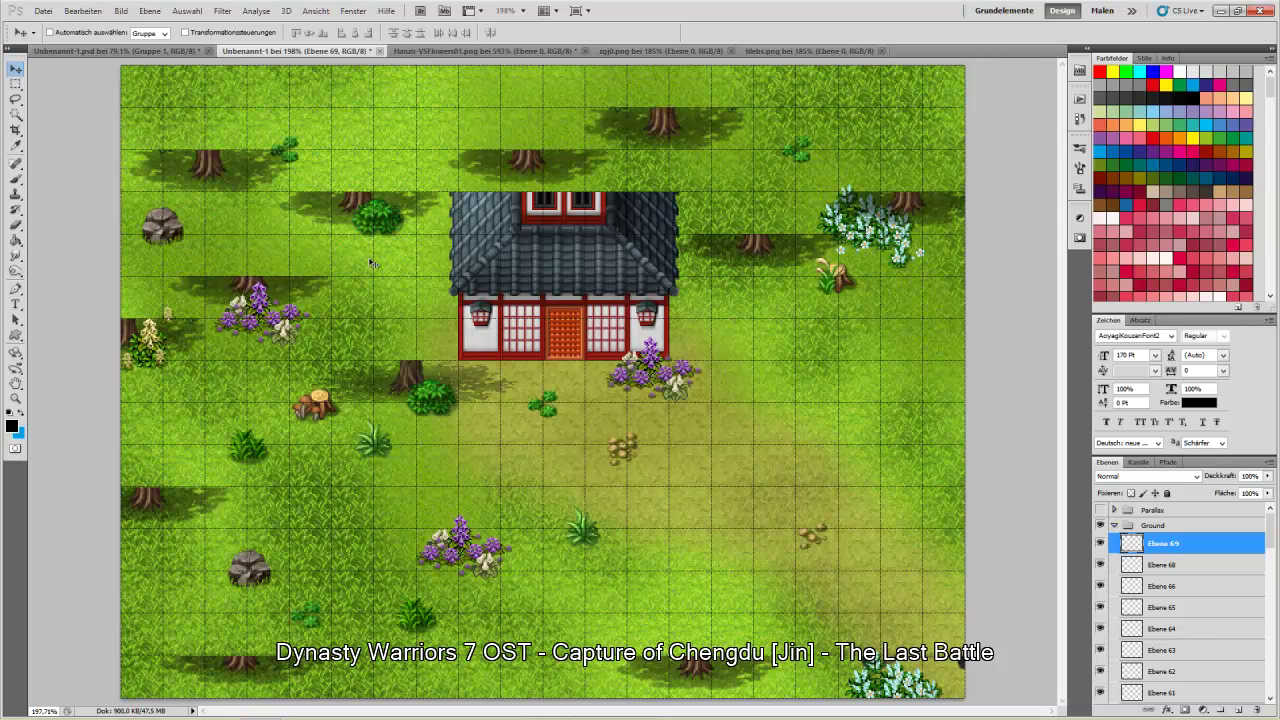
# - Copy the tiny blue-grey plant from tilebs.png, placing one copy right of the house and one near the rock in the lower-left meadow
pyautogui.click(784, 50)
pyautogui.click(14, 84)
pyautogui.moveTo(818, 182); pyautogui.dragTo(858, 224)
pyautogui.click(635, 325)
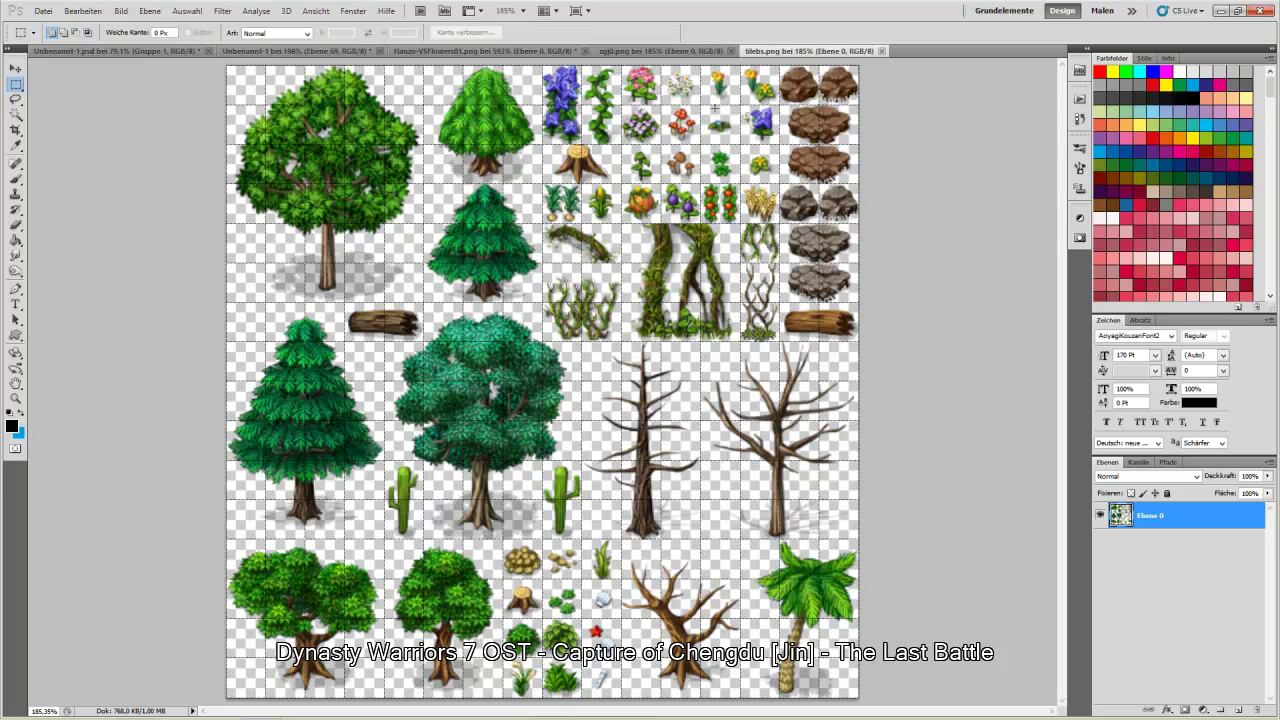
pyautogui.moveTo(700, 104); pyautogui.dragTo(742, 146)
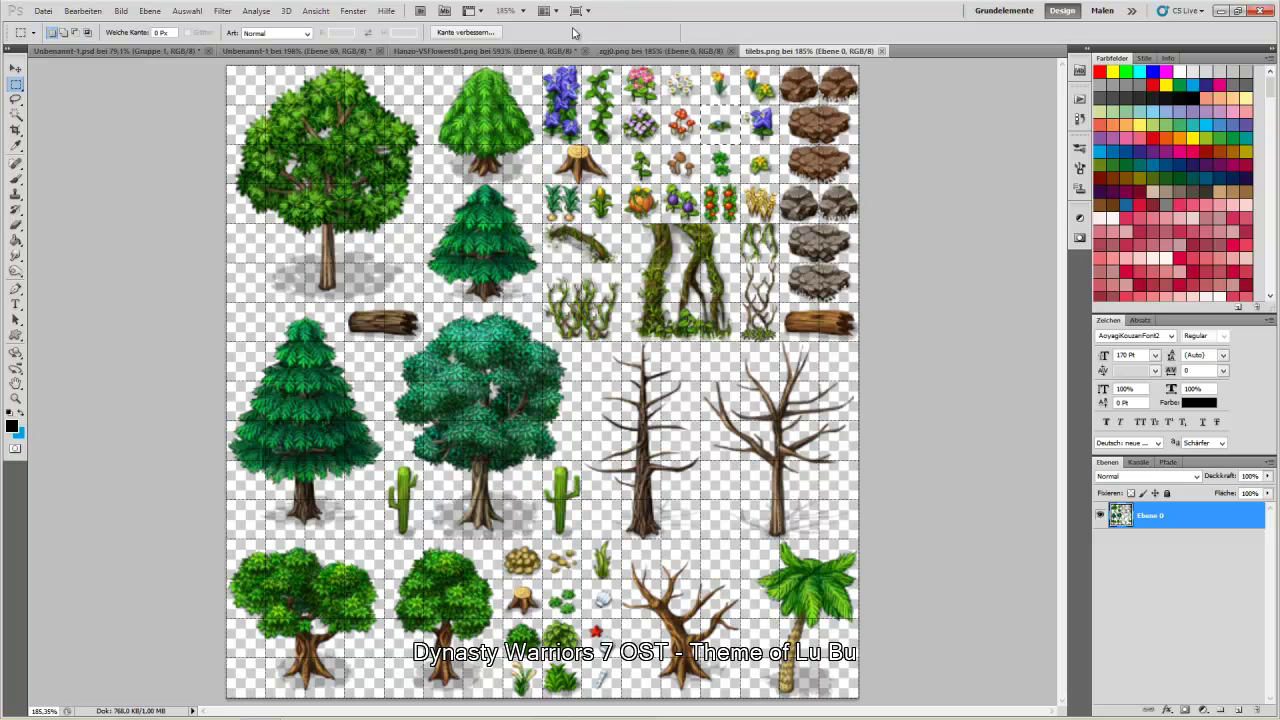
pyautogui.click(298, 50)
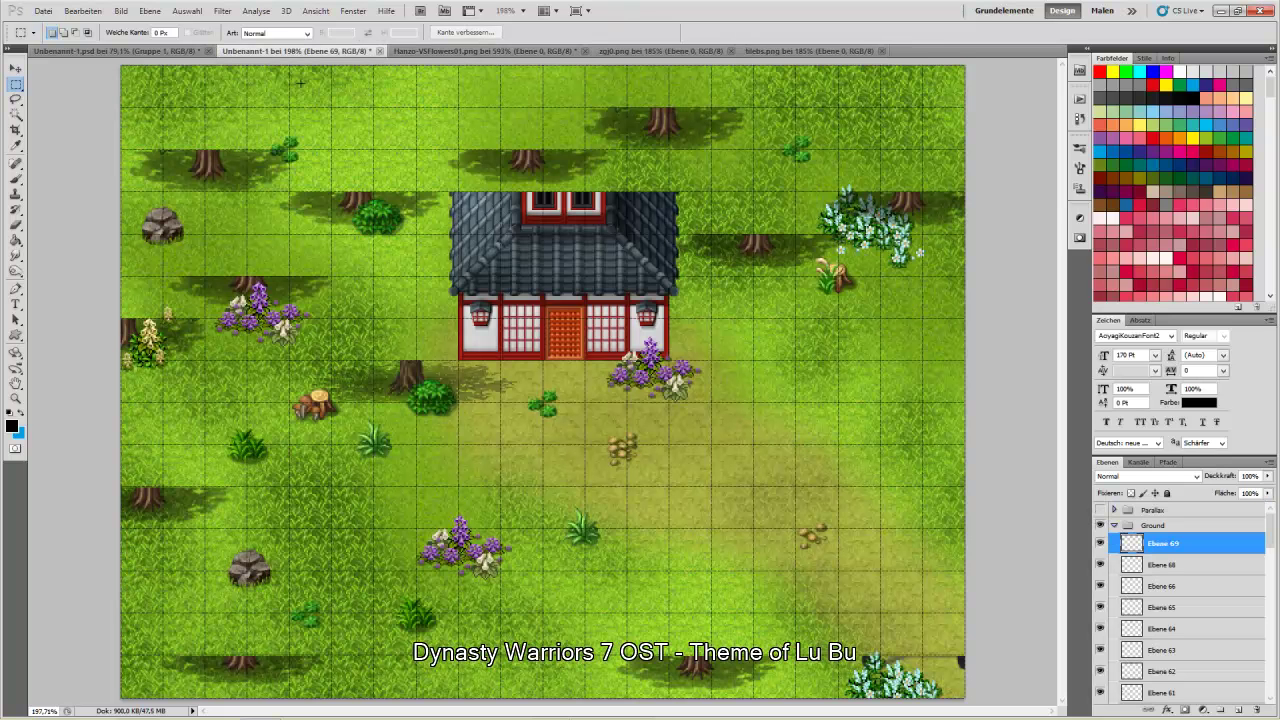
pyautogui.hotkey('ctrl', 'v')
pyautogui.press('v')
pyautogui.moveTo(527, 388); pyautogui.dragTo(747, 325)
pyautogui.hotkey('ctrl', 'v')
pyautogui.moveTo(549, 375); pyautogui.dragTo(341, 526)
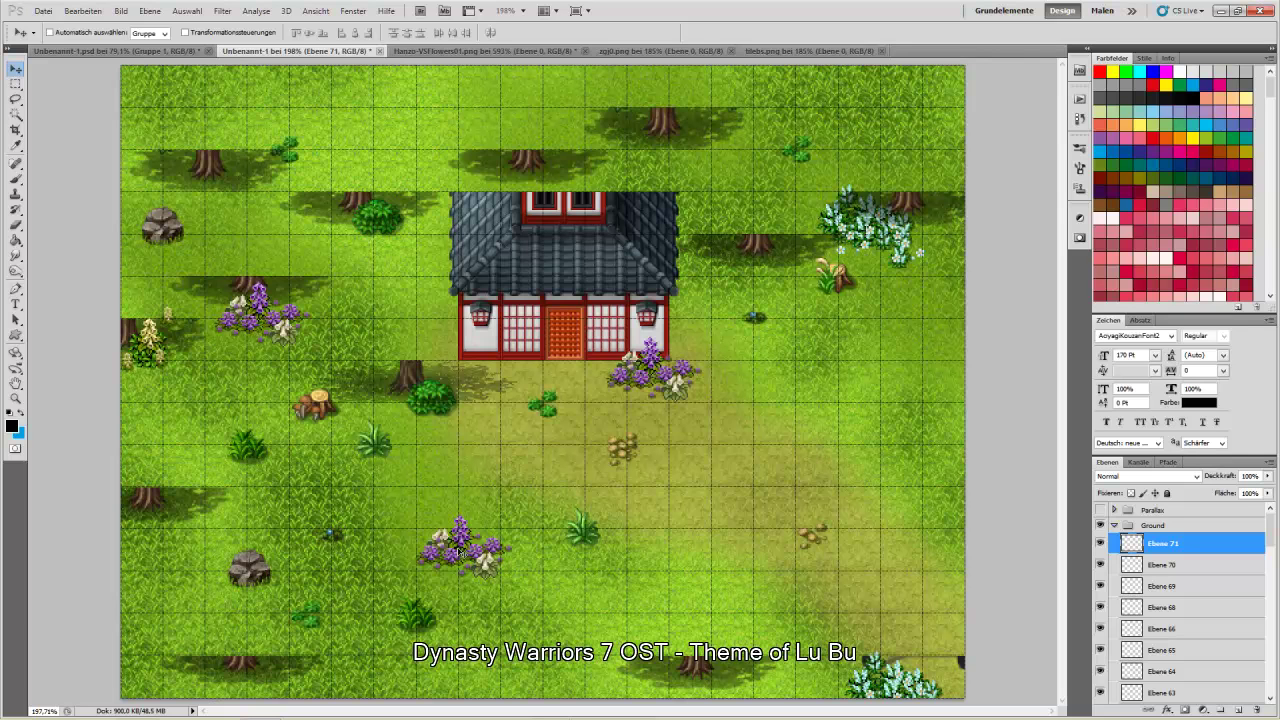
# - Place three more tiny blue-grey plants: beside the upper-left round bush, in the lower middle meadow, and near the map's right edge
pyautogui.hotkey('ctrl', 'v')
pyautogui.moveTo(546, 386); pyautogui.dragTo(288, 243)
pyautogui.hotkey('ctrl', 'v')
pyautogui.moveTo(546, 392); pyautogui.dragTo(588, 625)
pyautogui.hotkey('ctrl', 'v')
pyautogui.moveTo(547, 386); pyautogui.dragTo(928, 492)
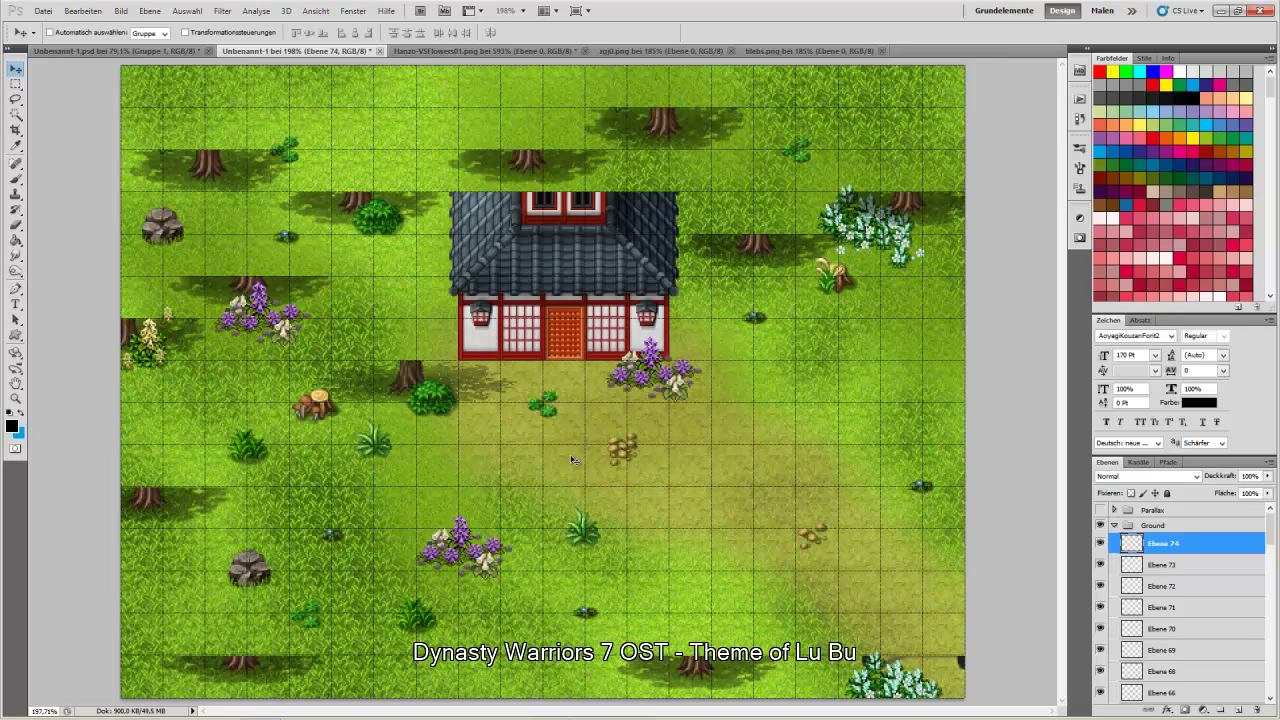
# - Copy the small purple-white flower bush from tilebs.png, placing one below the grass tufts left of the path and one in the lower middle meadow
pyautogui.click(785, 50)
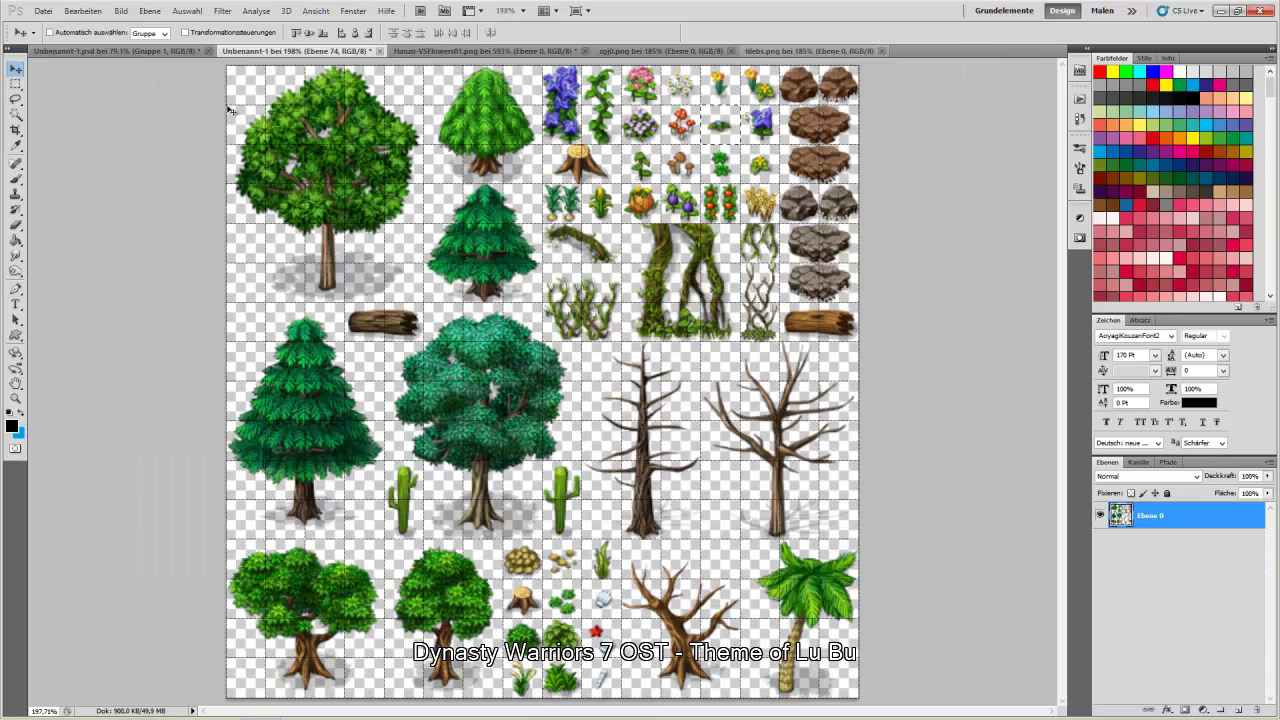
pyautogui.click(15, 84)
pyautogui.click(617, 270)
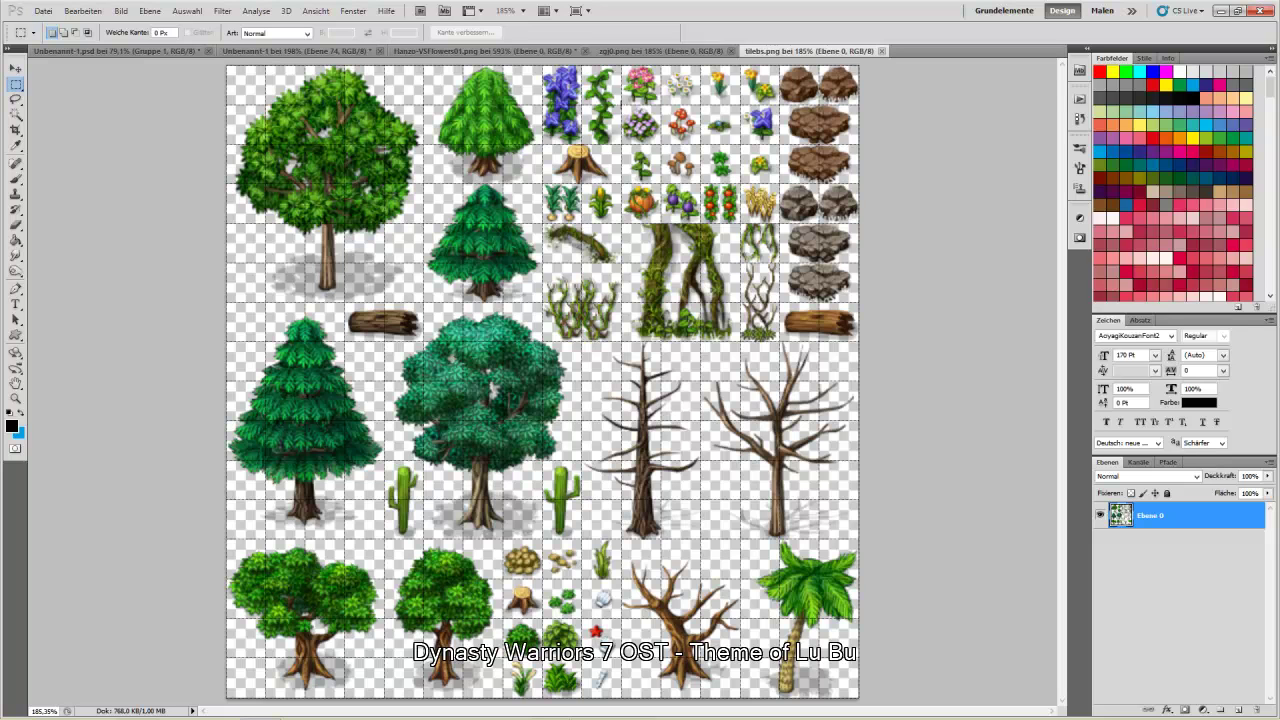
pyautogui.moveTo(622, 104); pyautogui.dragTo(662, 146)
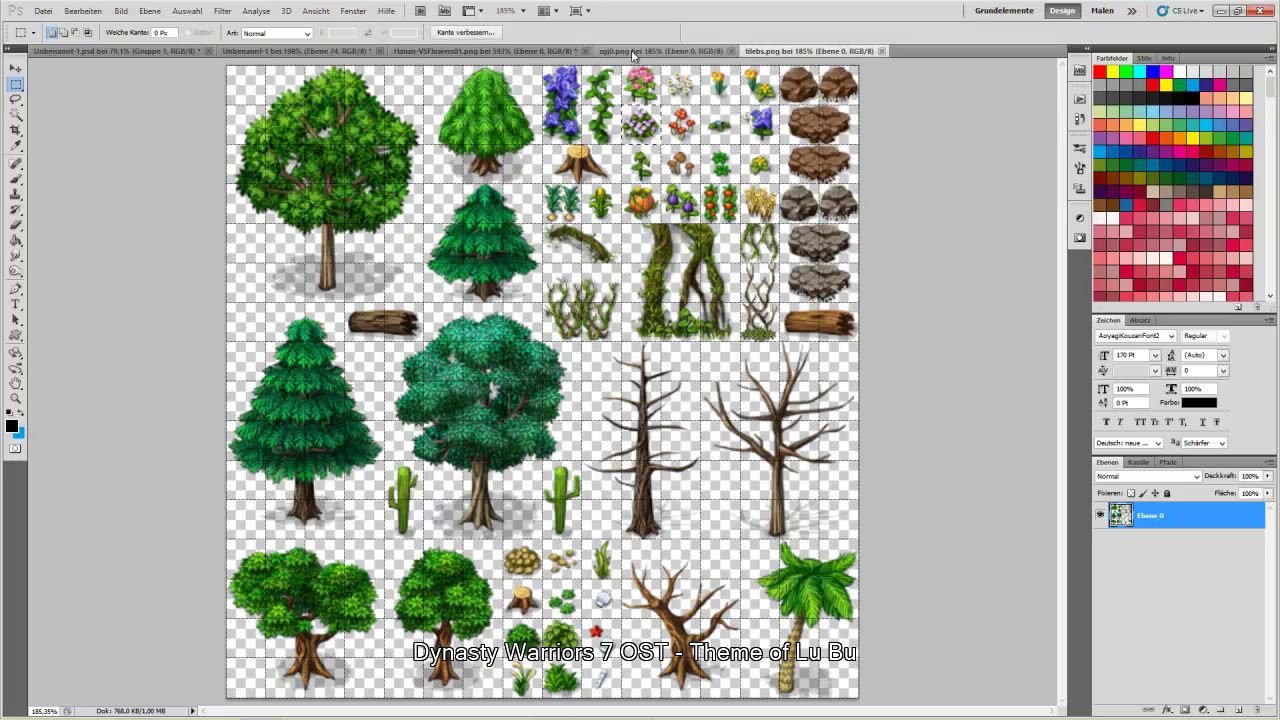
pyautogui.click(272, 51)
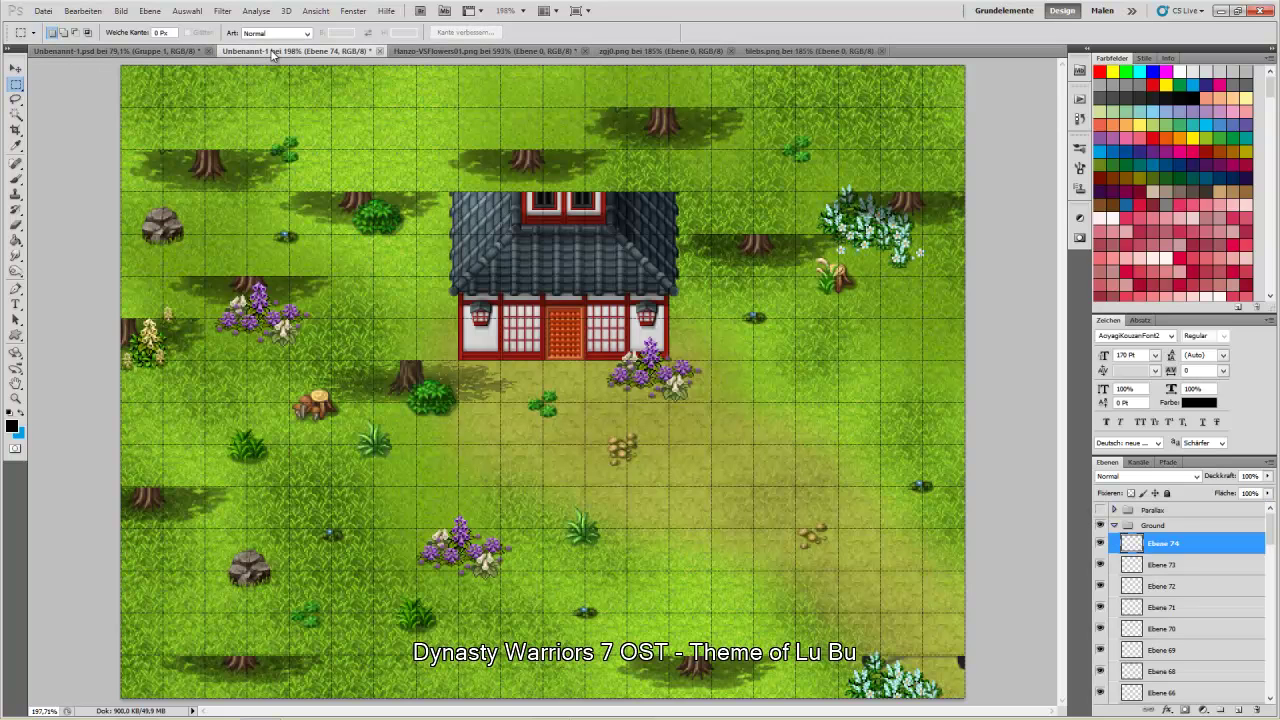
pyautogui.hotkey('ctrl', 'v')
pyautogui.press('v')
pyautogui.moveTo(538, 365); pyautogui.dragTo(332, 470)
pyautogui.press('Left')
pyautogui.press('Up')
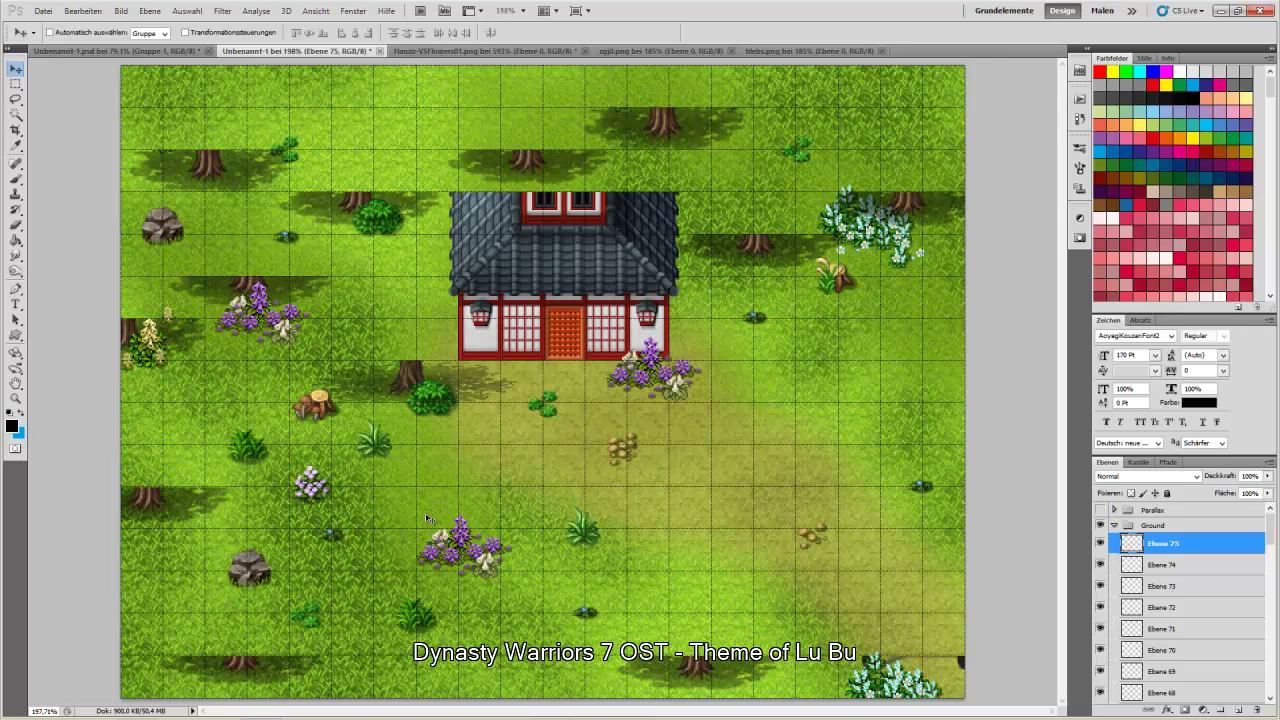
pyautogui.hotkey('ctrl', 'v')
pyautogui.moveTo(556, 380); pyautogui.dragTo(704, 565)
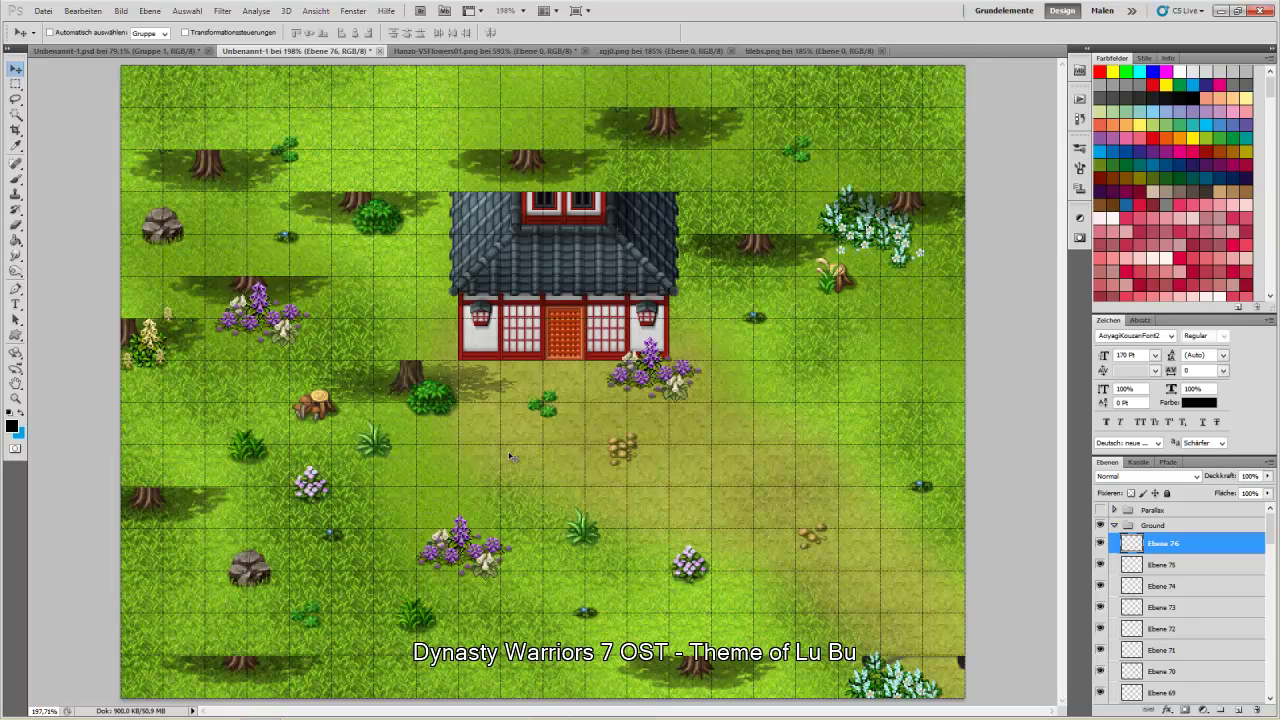
# - Copy the tall leafy vine from tilebs.png into the Ground group, placing it at the path's left edge below the clover
pyautogui.click(778, 51)
pyautogui.click(16, 84)
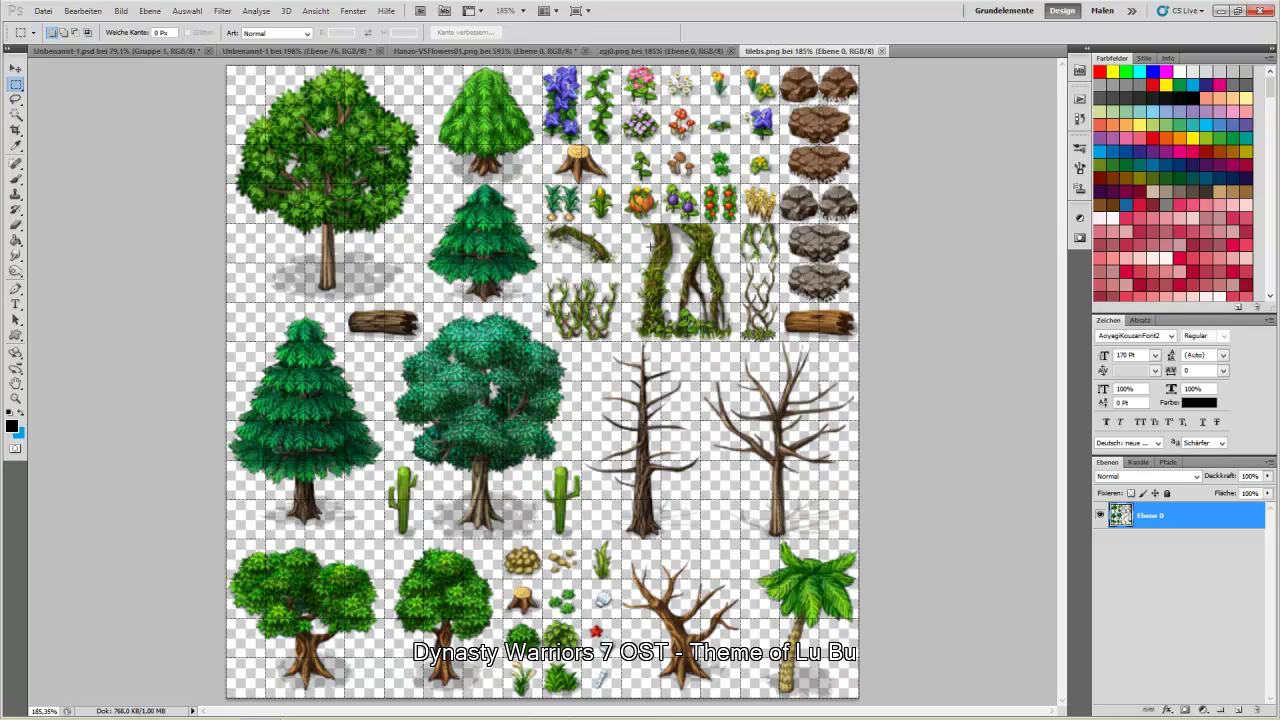
pyautogui.moveTo(582, 66); pyautogui.dragTo(621, 146)
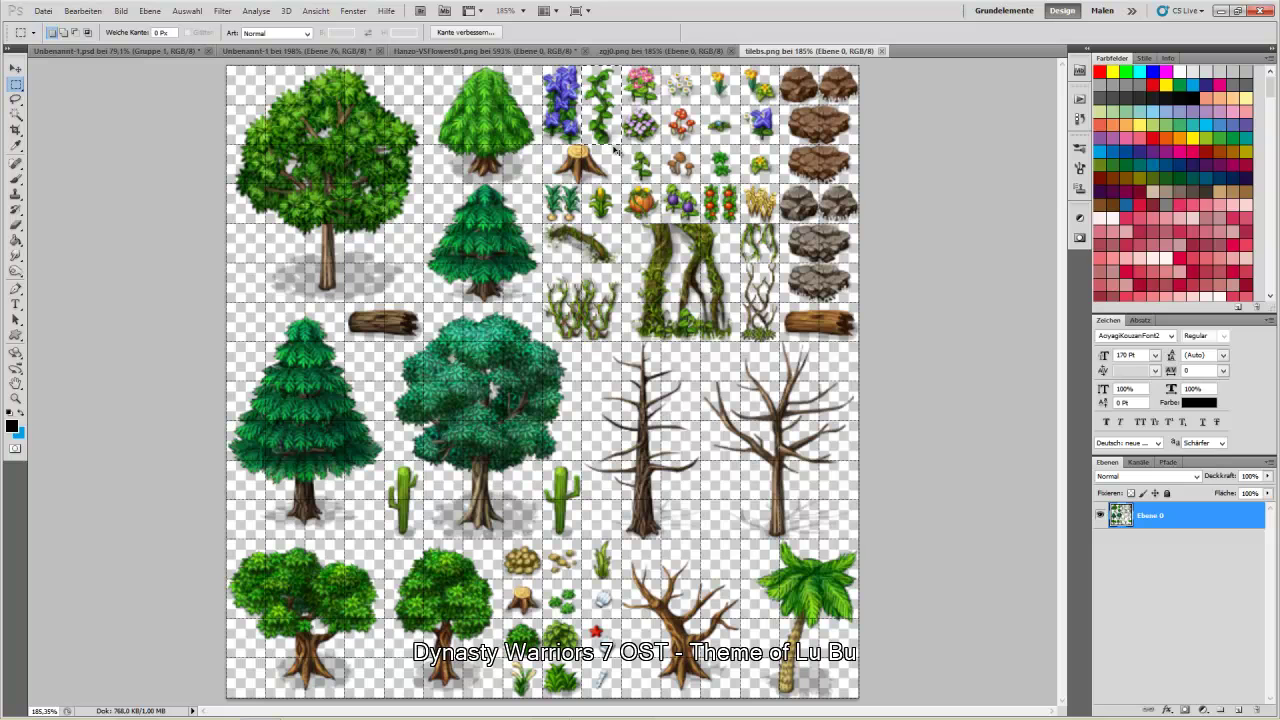
pyautogui.click(313, 51)
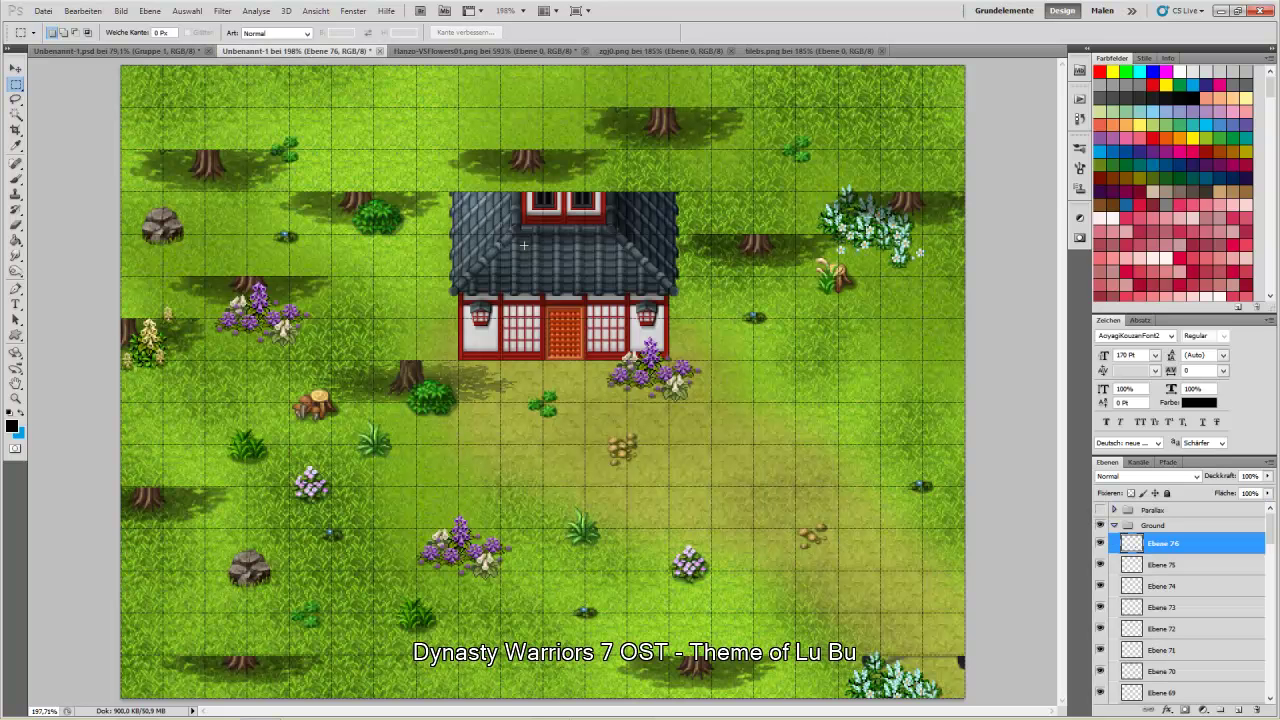
pyautogui.hotkey('ctrl', 'v')
pyautogui.click(16, 68)
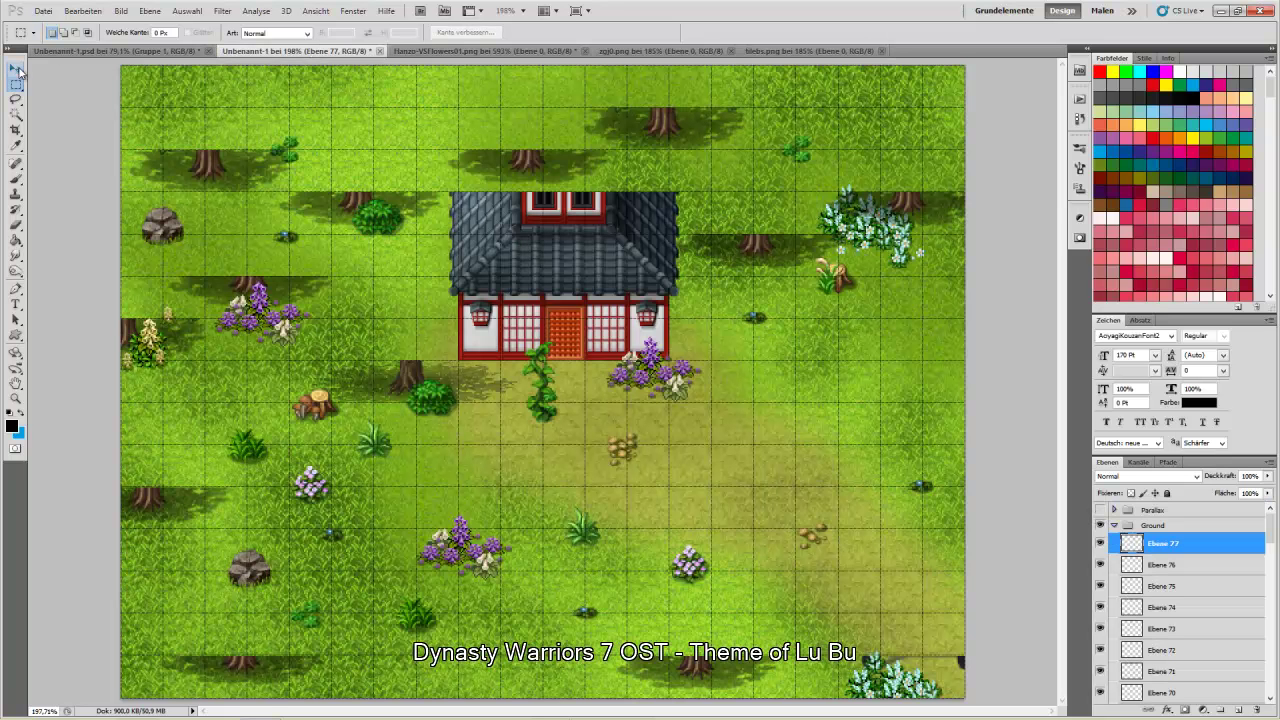
pyautogui.moveTo(531, 418); pyautogui.dragTo(523, 497)
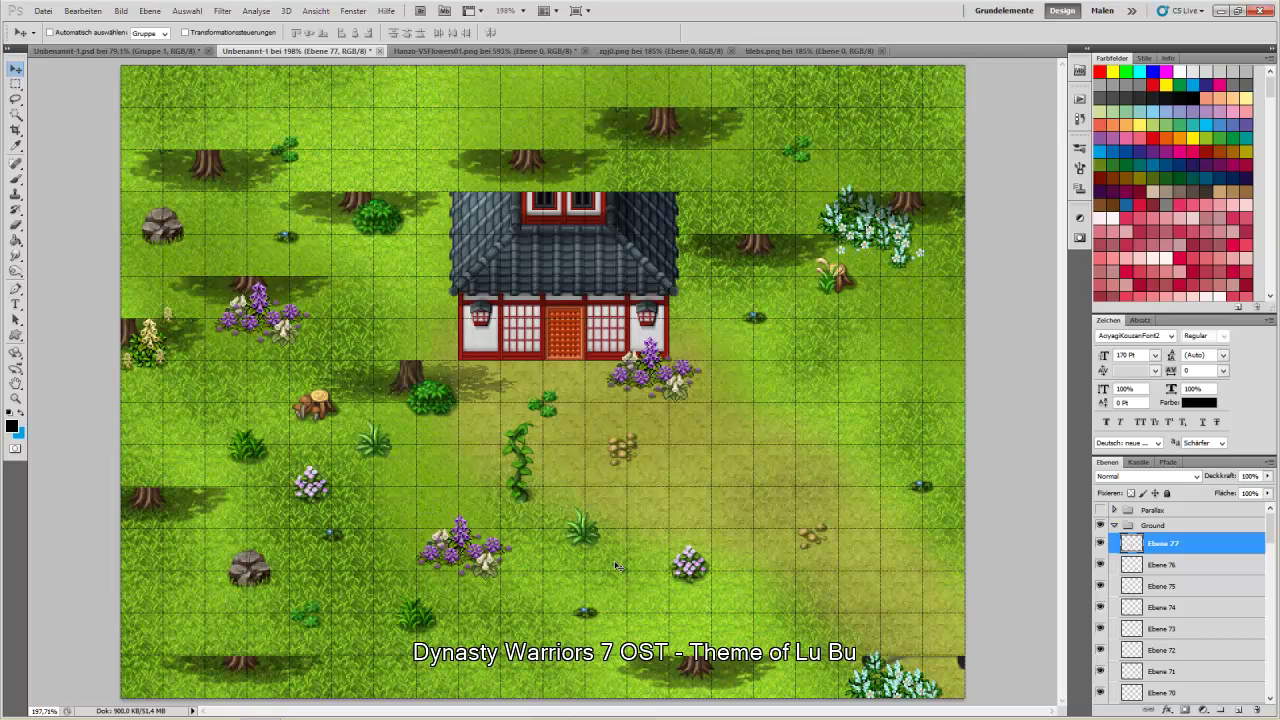
pyautogui.hotkey('ctrl', 'v')
pyautogui.moveTo(545, 412); pyautogui.dragTo(818, 422)
# - Copy the small yellow flower from tilebs.png, placing one right of the lower-left rock and one in the meadow right of the path
pyautogui.click(775, 51)
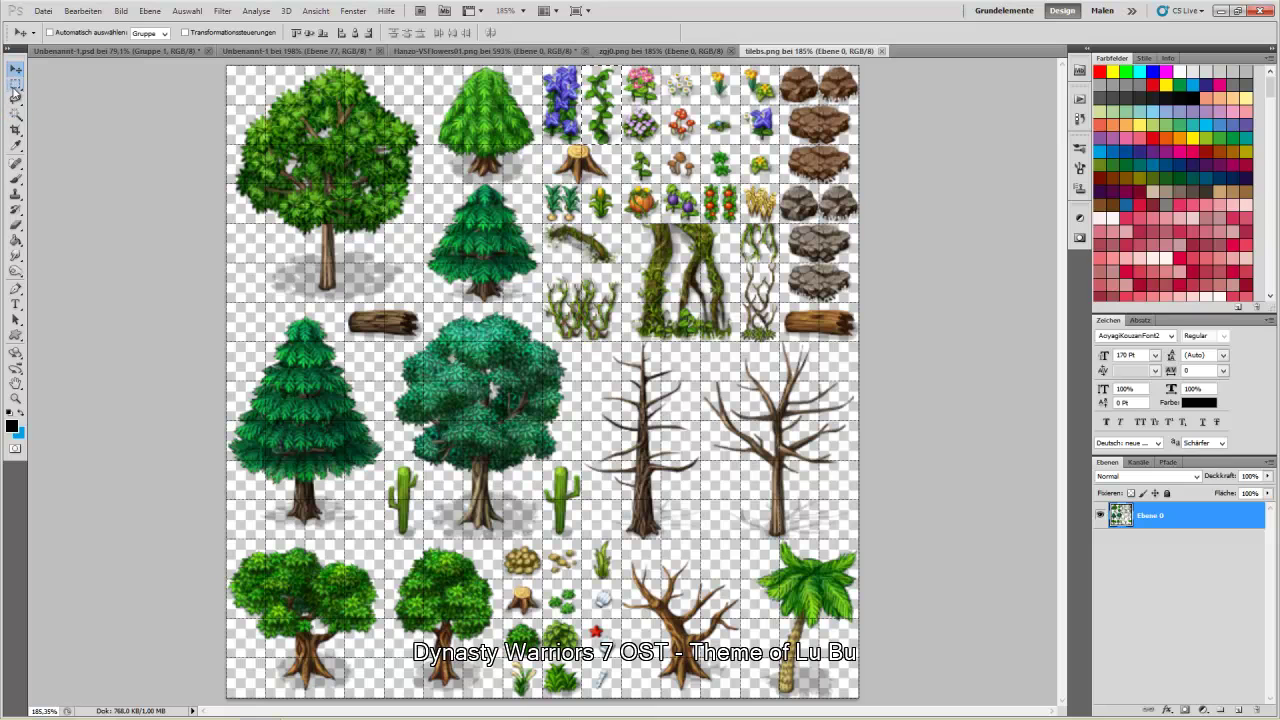
pyautogui.click(16, 84)
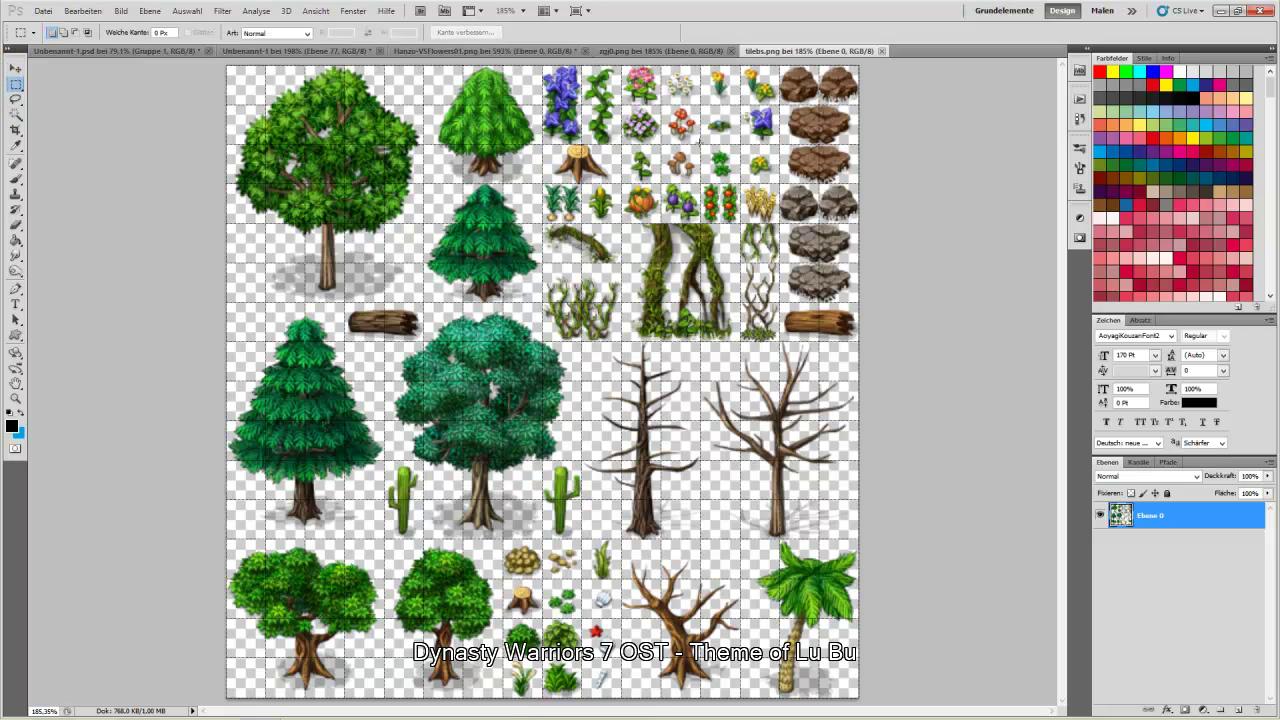
pyautogui.moveTo(780, 176); pyautogui.dragTo(781, 184)
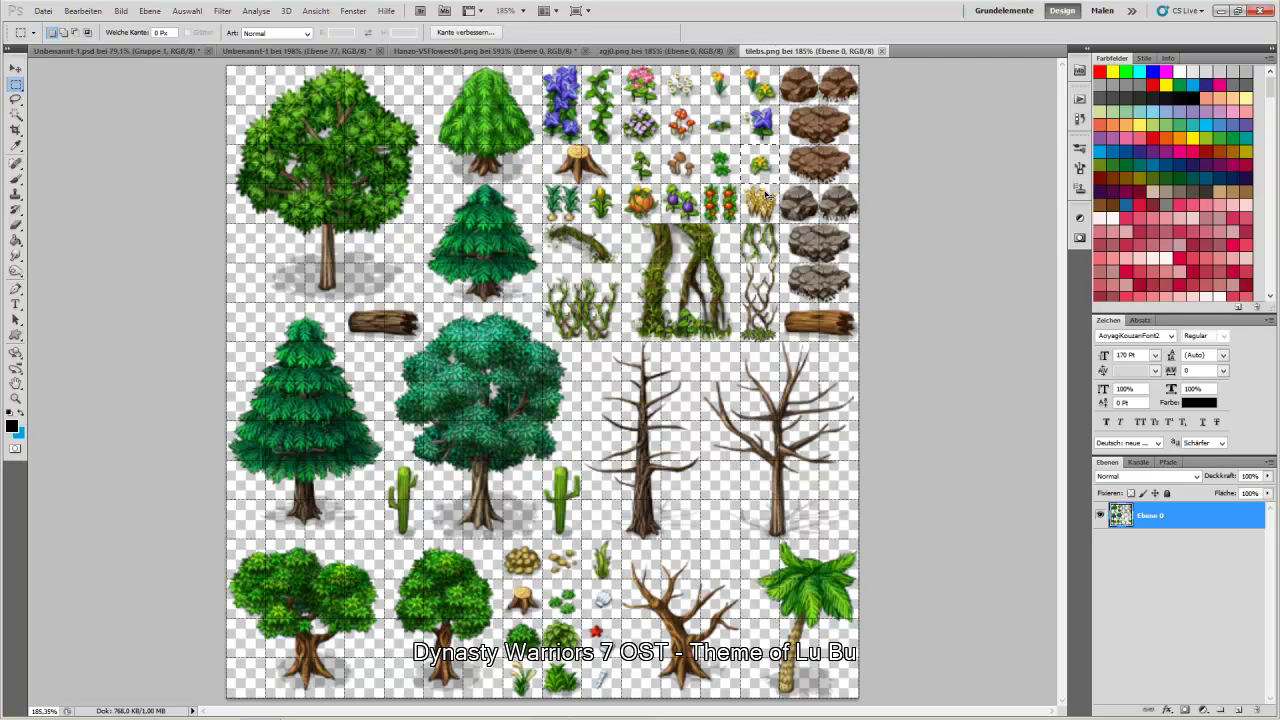
pyautogui.click(653, 54)
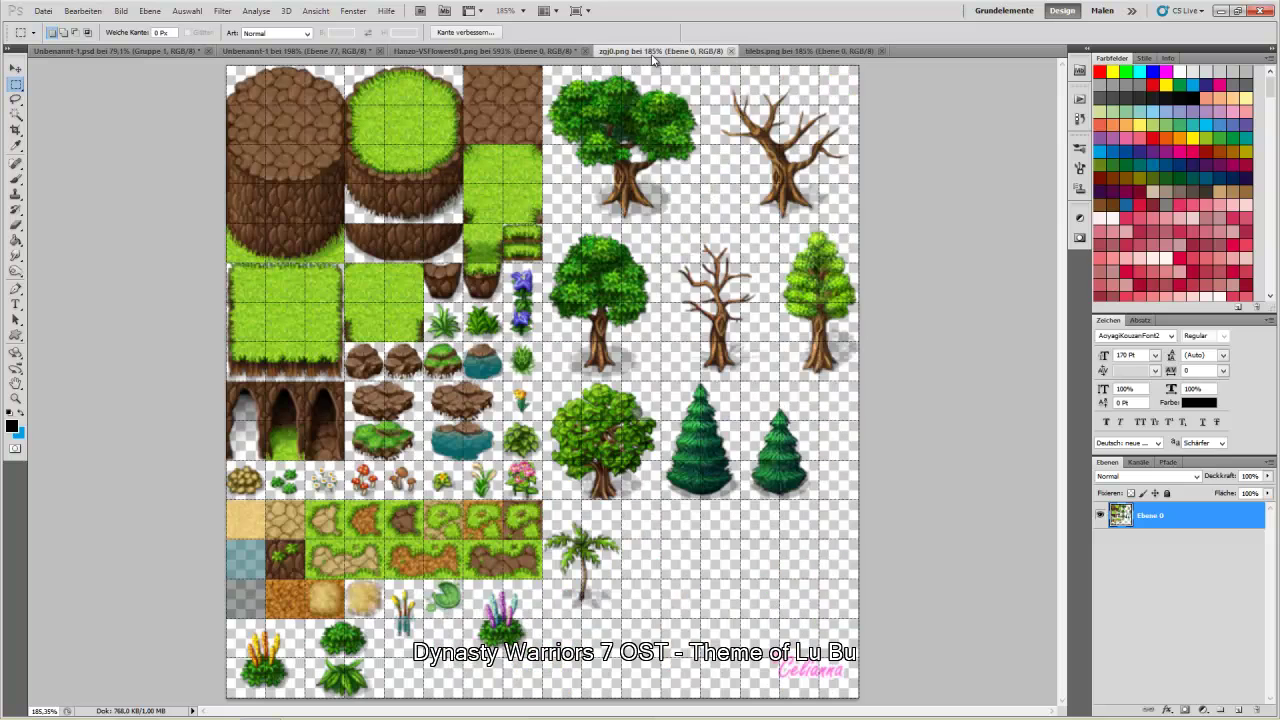
pyautogui.click(250, 51)
pyautogui.hotkey('ctrl', 'v')
pyautogui.click(15, 68)
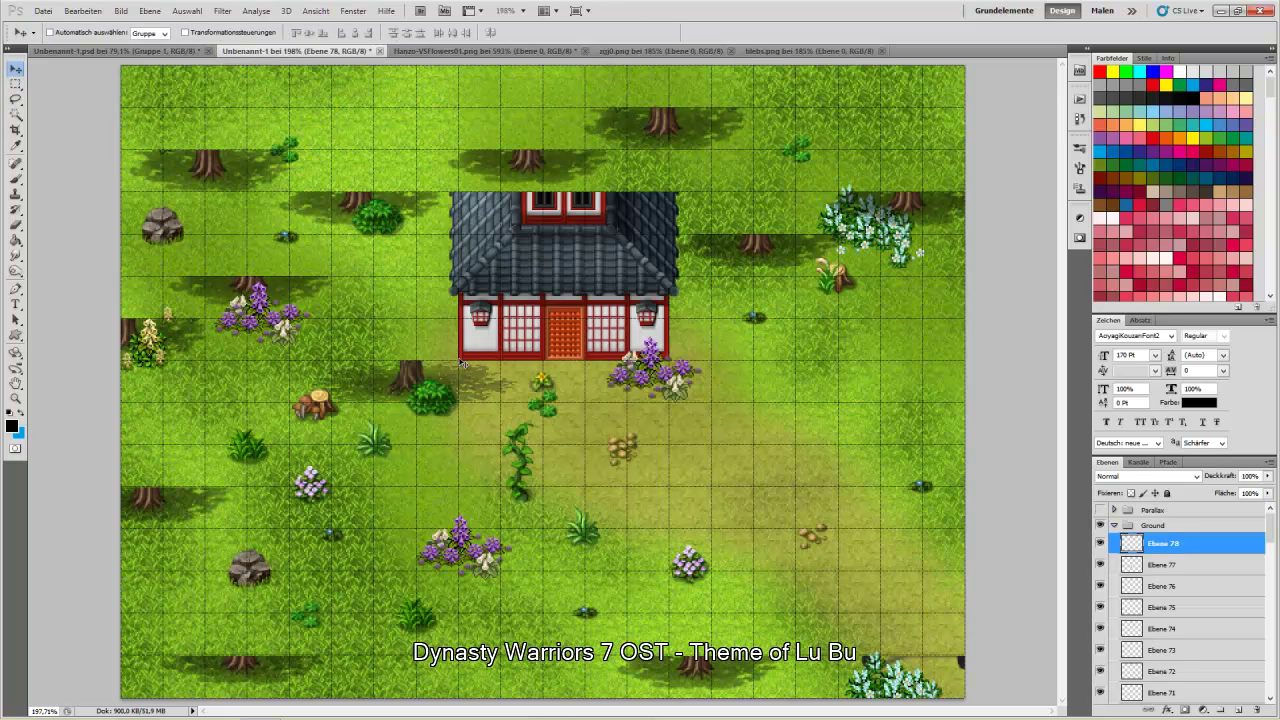
pyautogui.moveTo(537, 390); pyautogui.dragTo(377, 578)
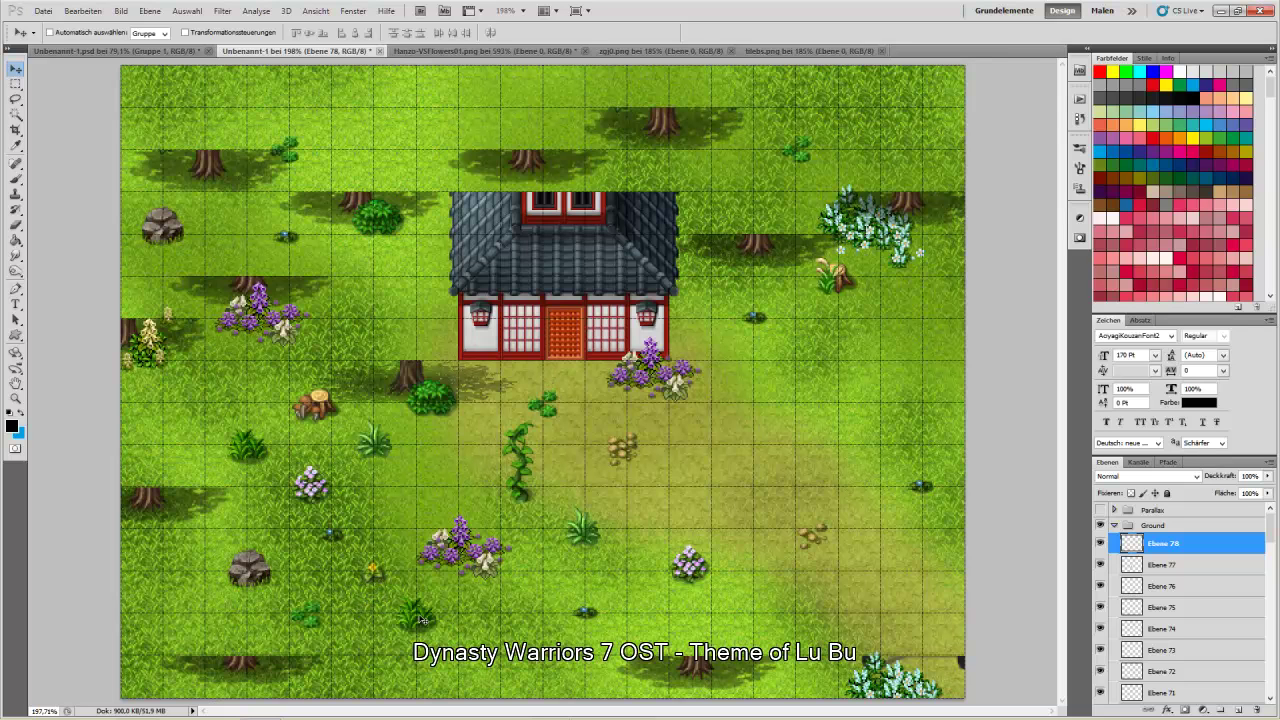
pyautogui.hotkey('ctrl', 'v')
pyautogui.moveTo(542, 392); pyautogui.dragTo(838, 409)
# - Check the decorated map with and without the Parallax group, leaving the group shown
pyautogui.click(1100, 510)
pyautogui.click(1100, 511)
pyautogui.click(1100, 511)
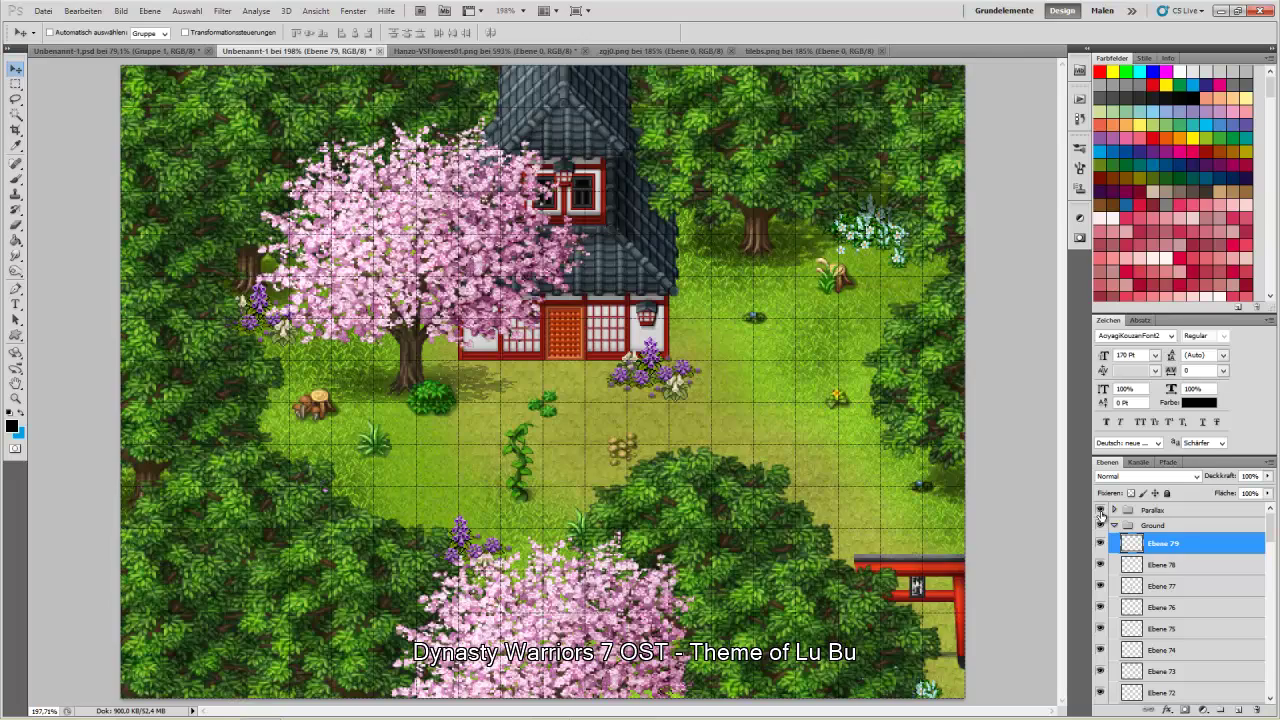
pyautogui.click(1100, 511)
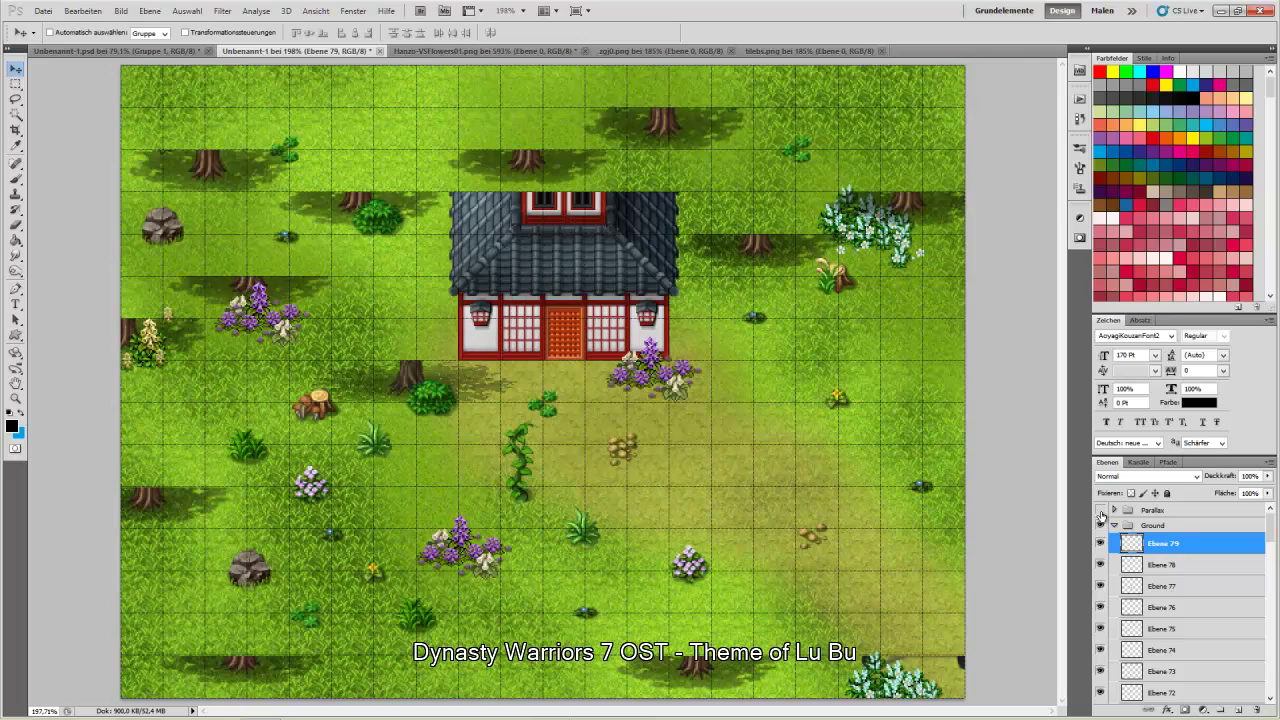
pyautogui.click(1100, 511)
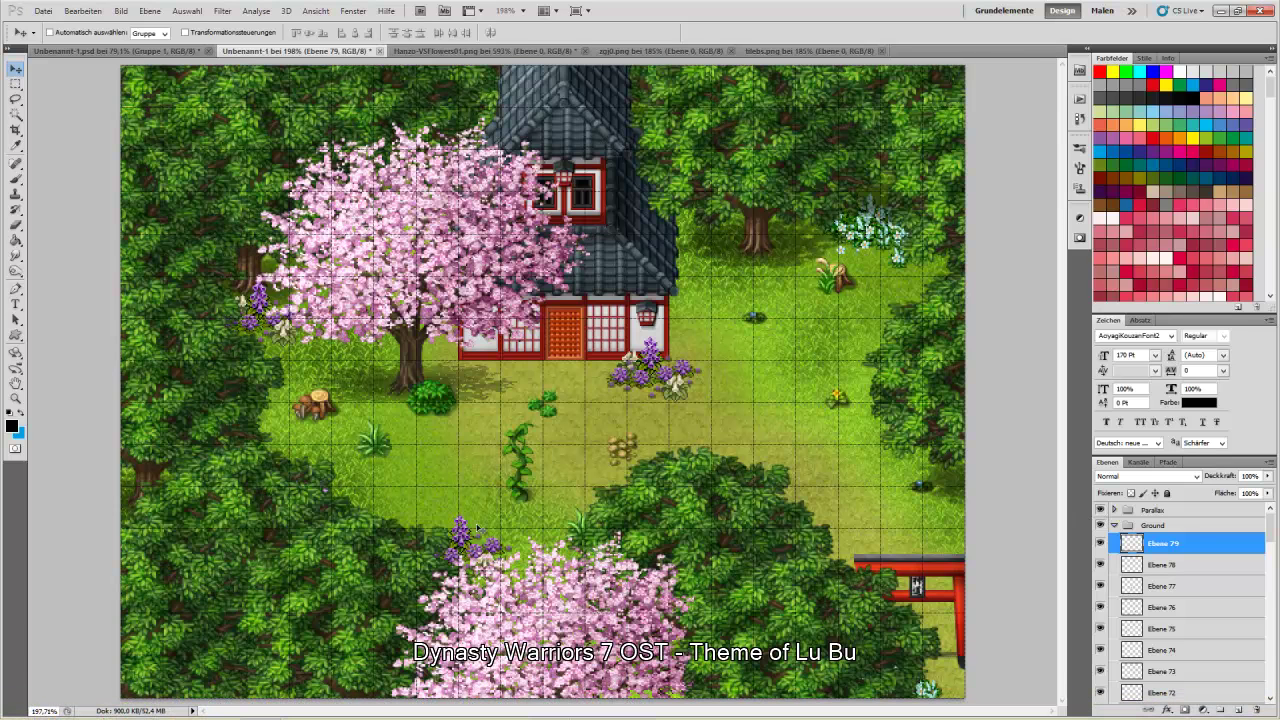
# - Cut the upper part of the vine onto its own layer, realign it with its base and put it in the Parallax group
pyautogui.rightClick(518, 496)
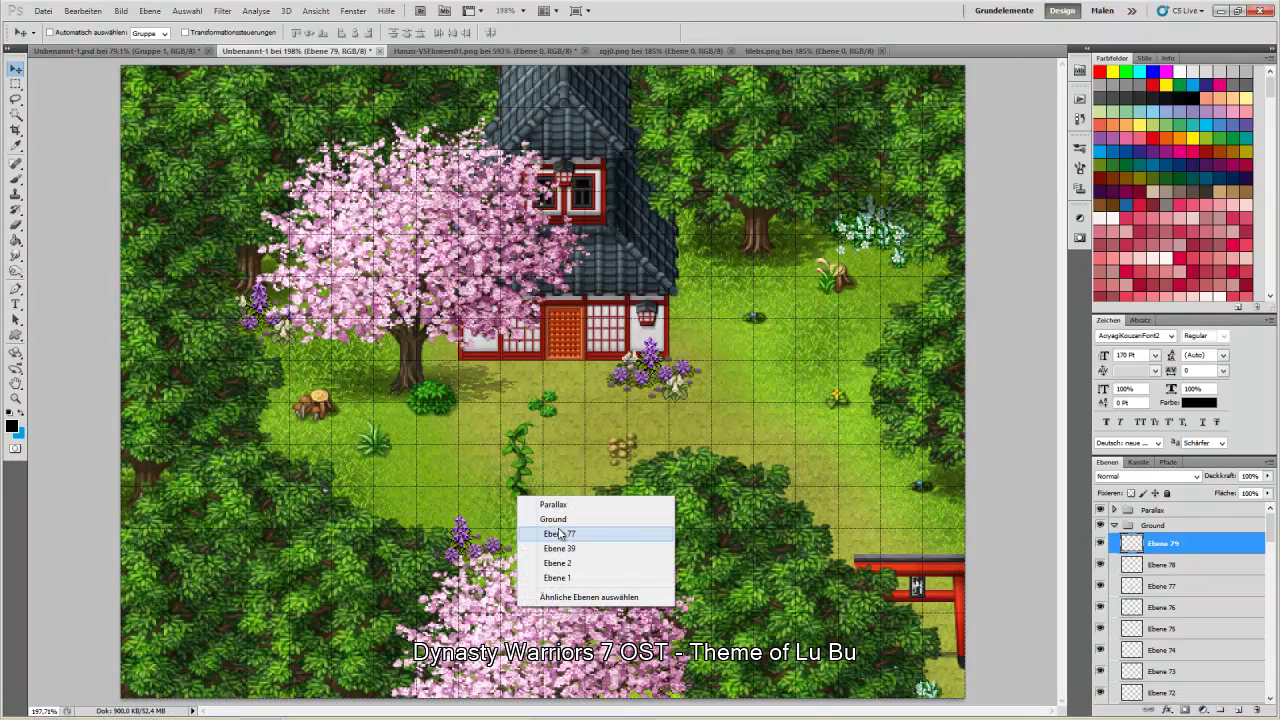
pyautogui.click(570, 533)
pyautogui.click(15, 84)
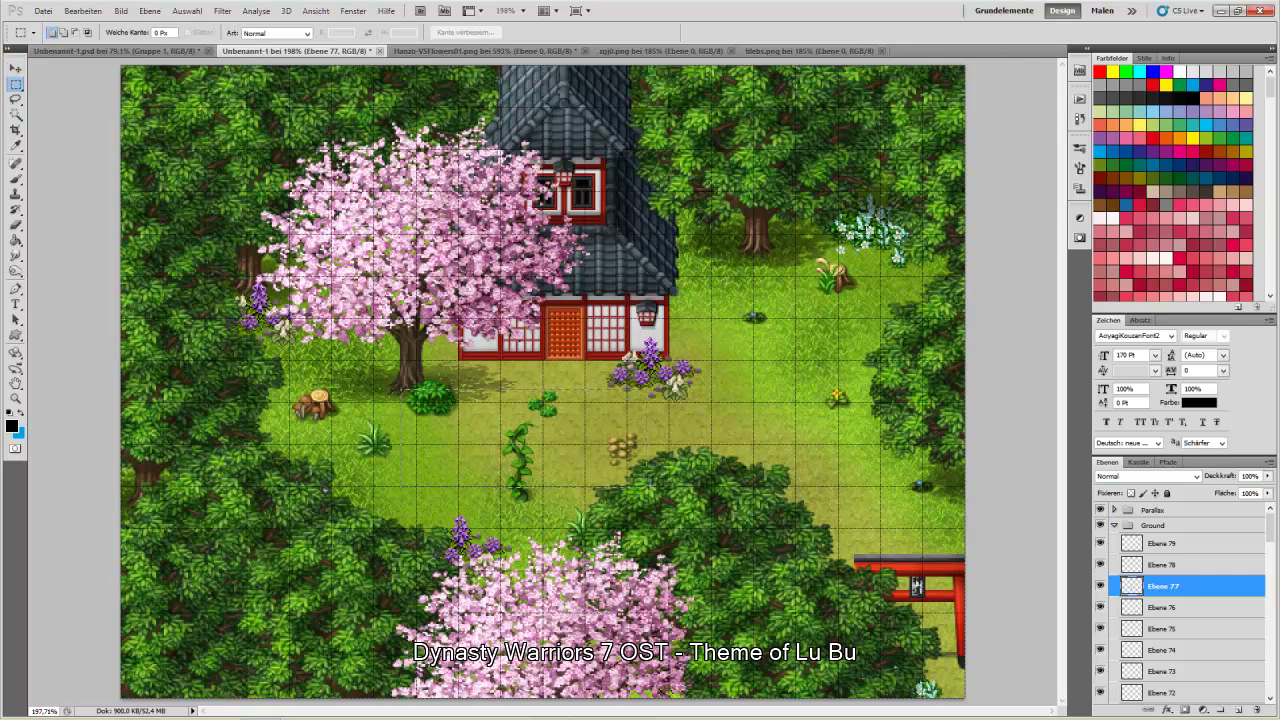
pyautogui.moveTo(666, 488); pyautogui.dragTo(402, 388)
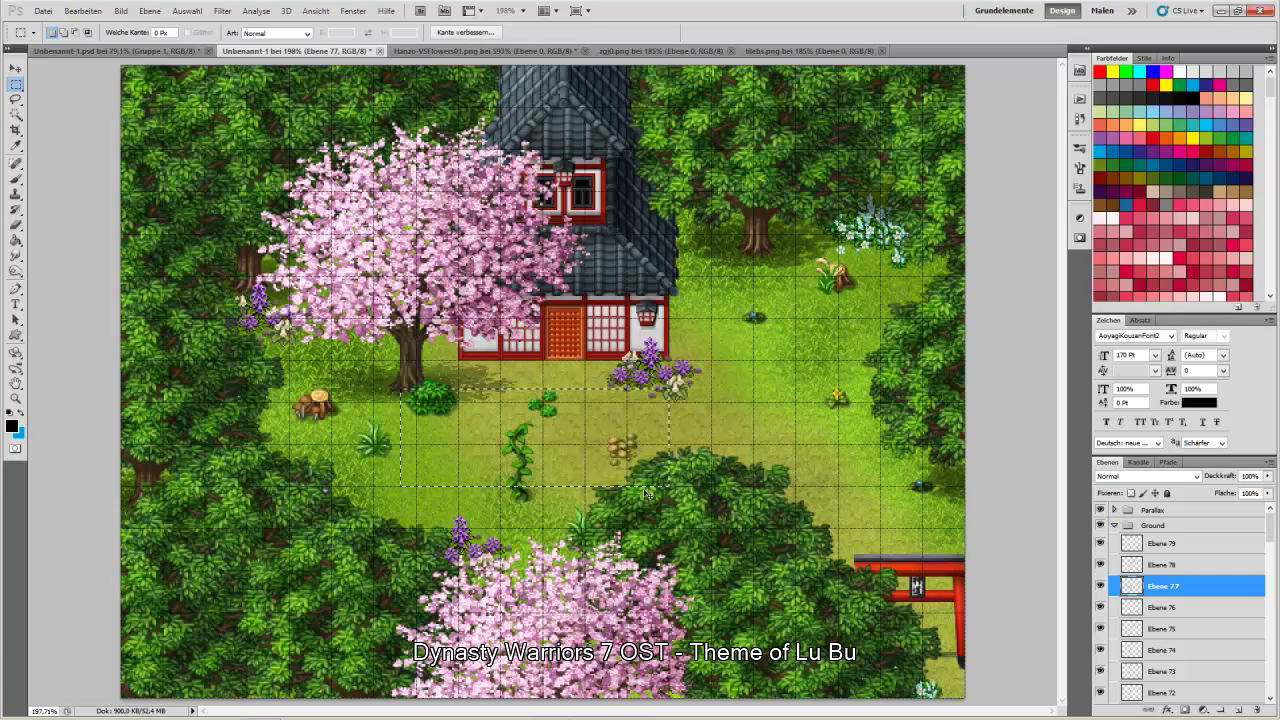
pyautogui.hotkey('ctrl', 'x')
pyautogui.hotkey('ctrl', 'v')
pyautogui.press('v')
pyautogui.moveTo(543, 411); pyautogui.dragTo(521, 484)
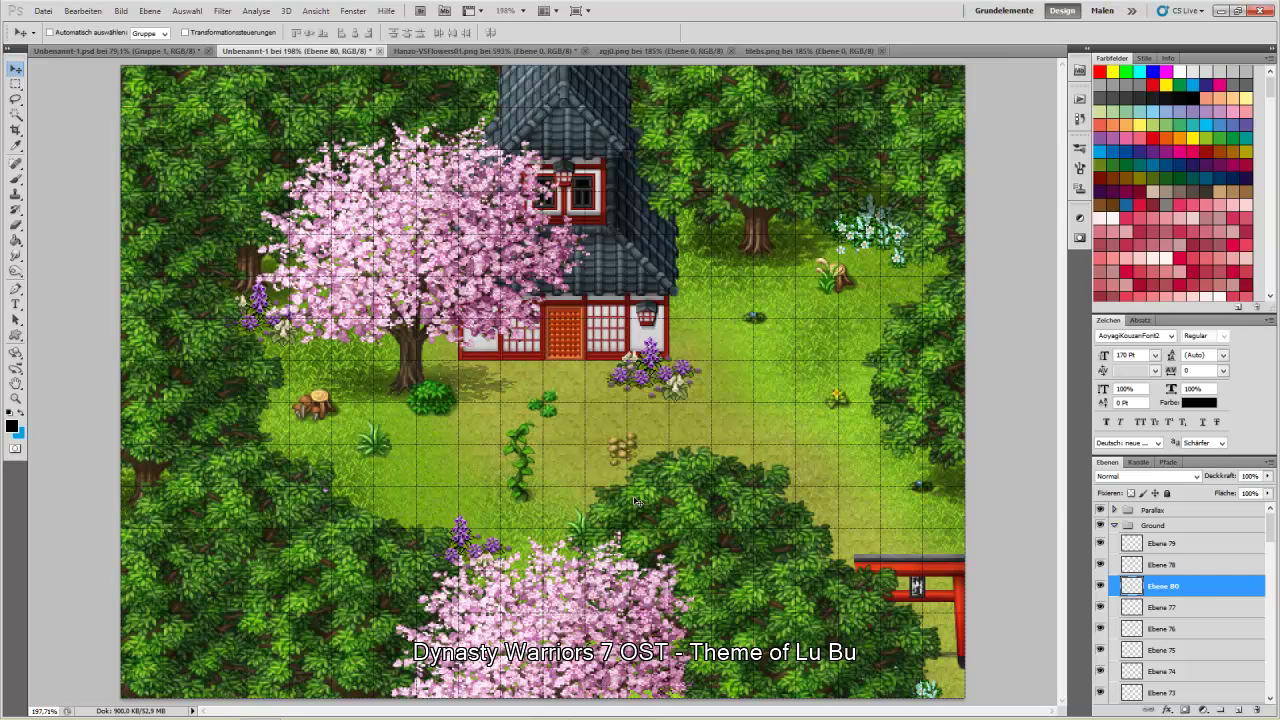
pyautogui.moveTo(1188, 589); pyautogui.dragTo(1158, 512)
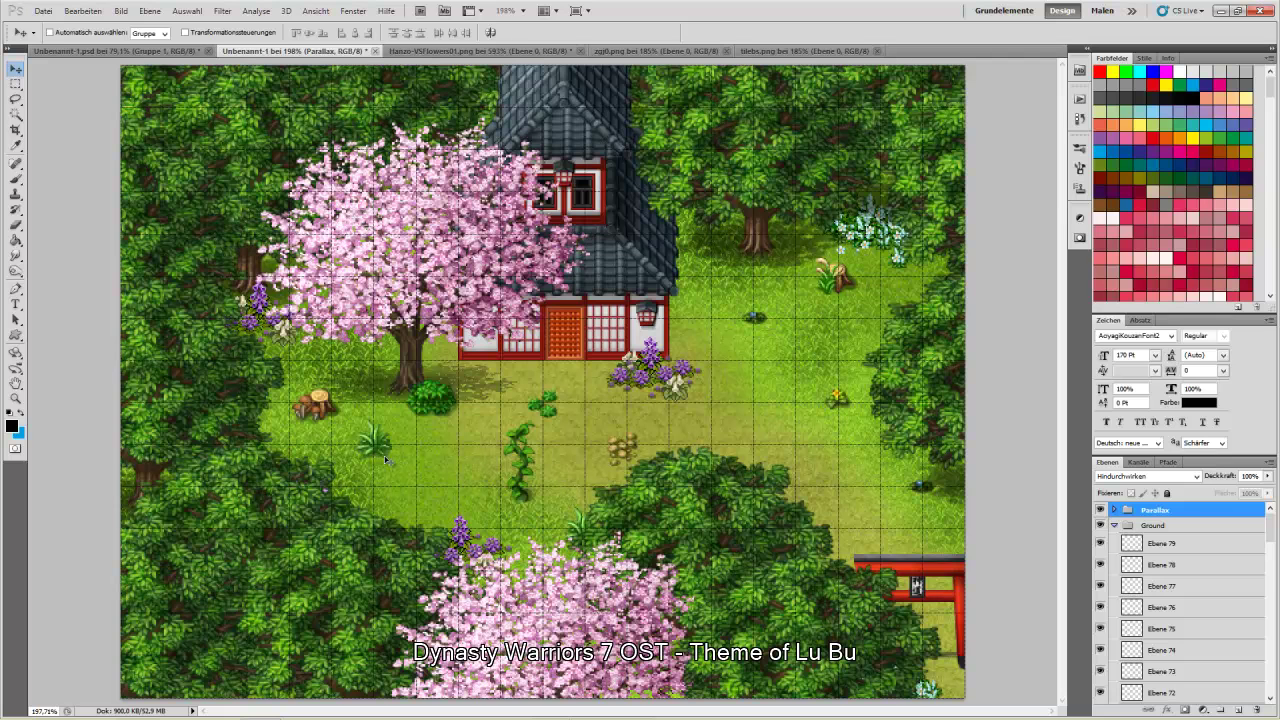
# - Cut the upper part of the brown mushrooms at the left stump (Ebene 62) onto a separate layer and realign it with the rest
pyautogui.rightClick(306, 417)
pyautogui.click(344, 452)
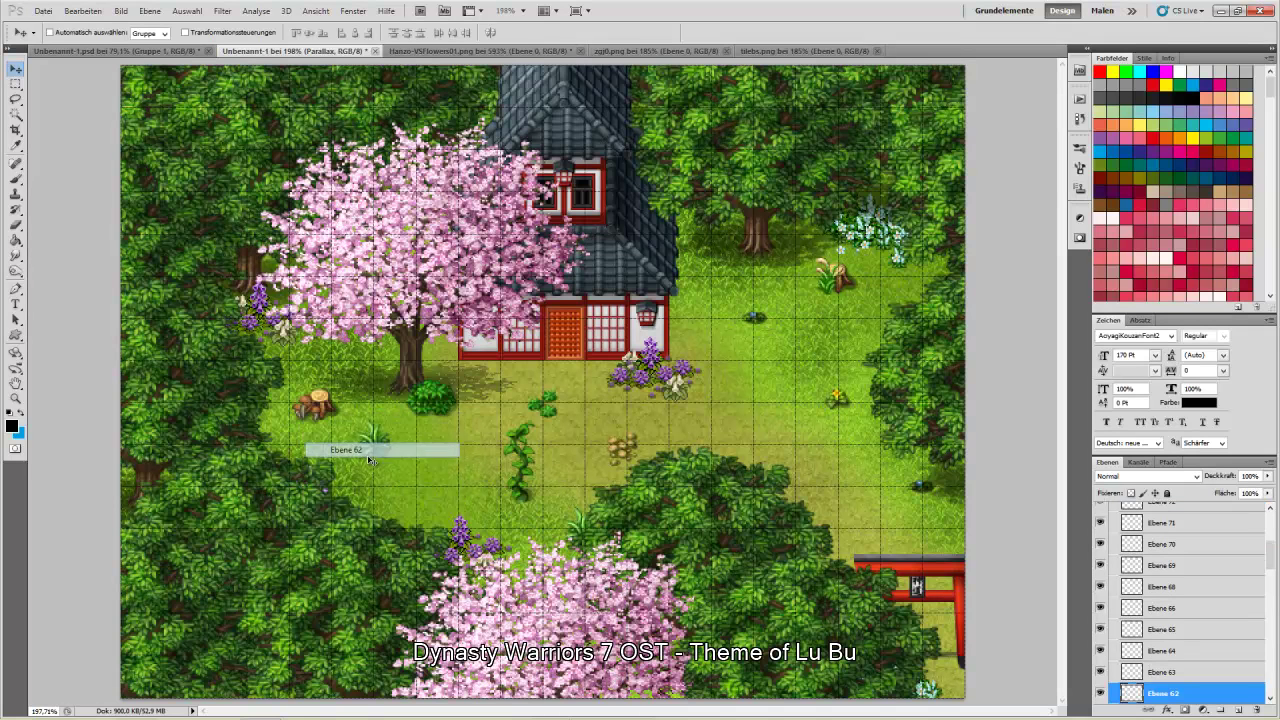
pyautogui.click(1100, 692)
pyautogui.click(1100, 692)
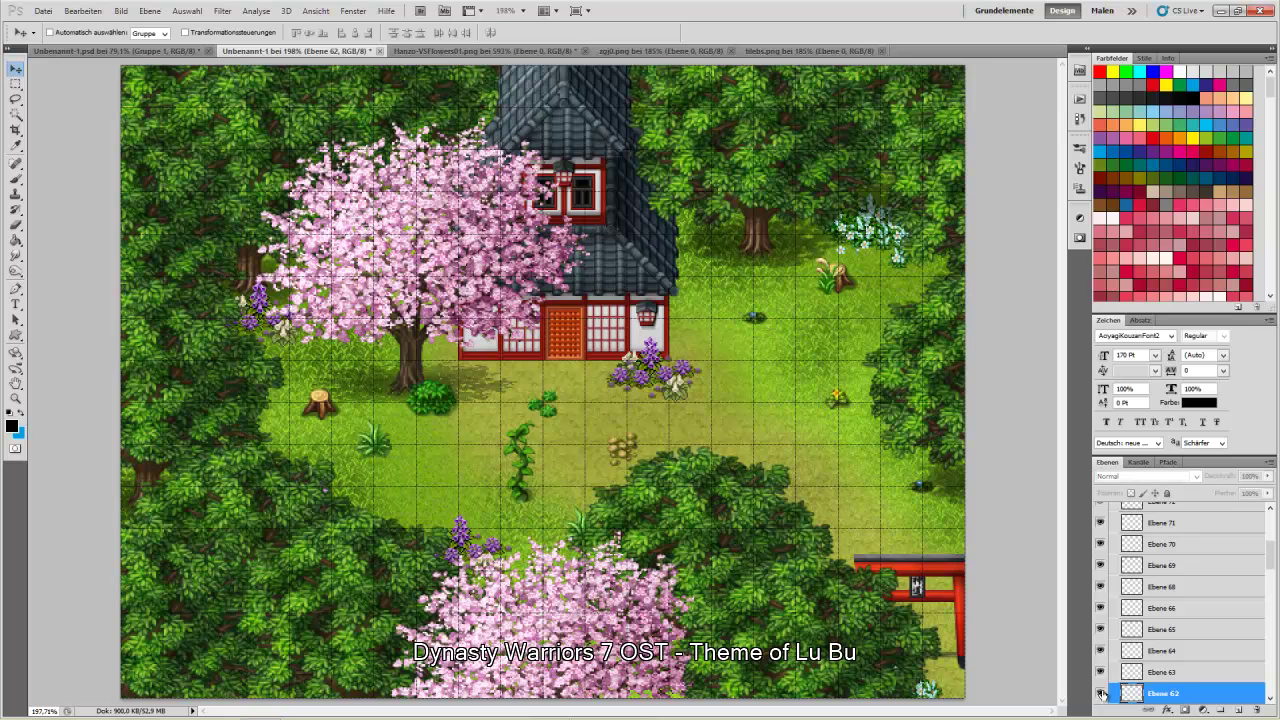
pyautogui.click(16, 84)
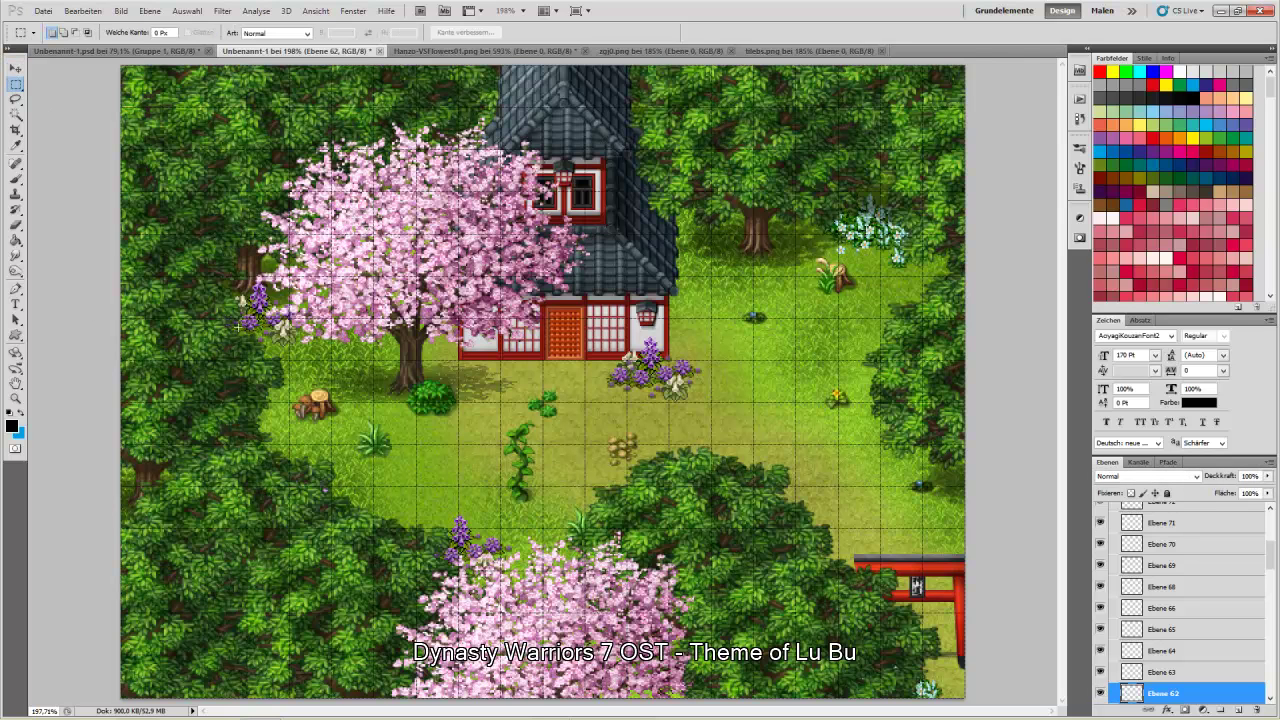
pyautogui.moveTo(246, 360); pyautogui.dragTo(477, 405)
pyautogui.click(470, 404)
pyautogui.press('Delete')
pyautogui.press('v')
pyautogui.moveTo(545, 388); pyautogui.dragTo(331, 399)
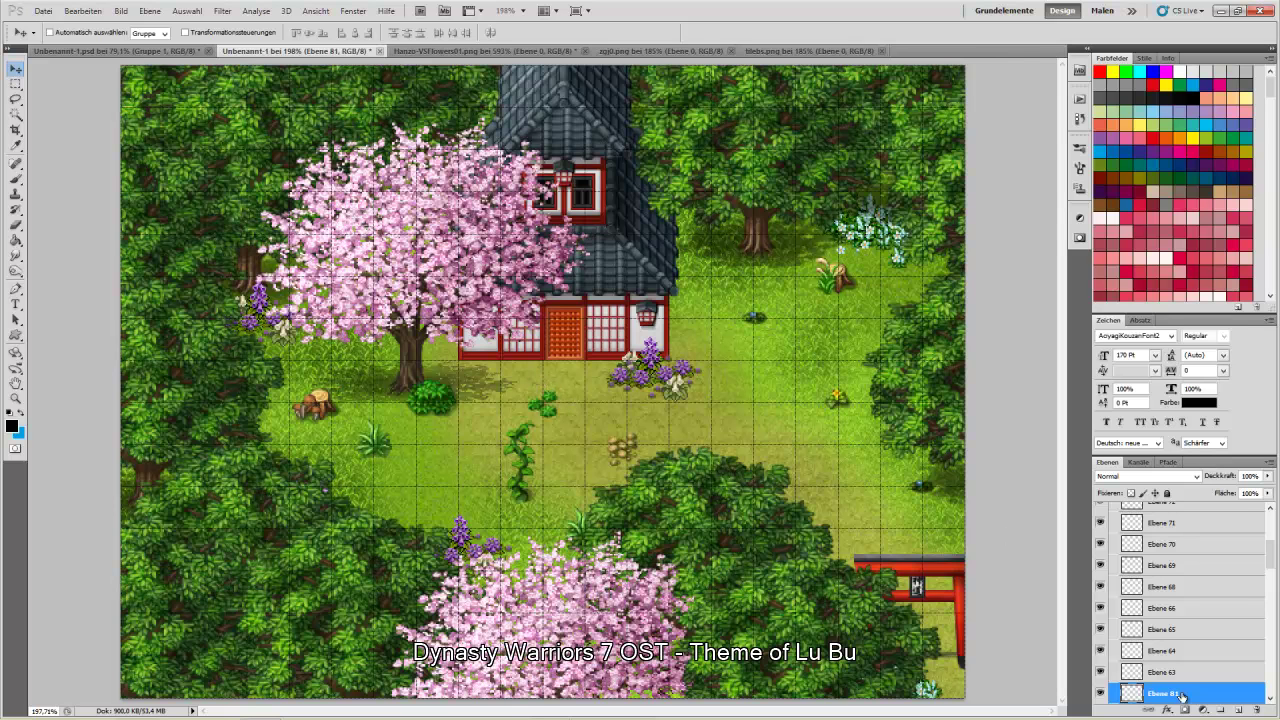
# - Compare the map with and without the grid and move the separated mushroom tops into the Parallax group
pyautogui.hotkey('ctrl', 'h')
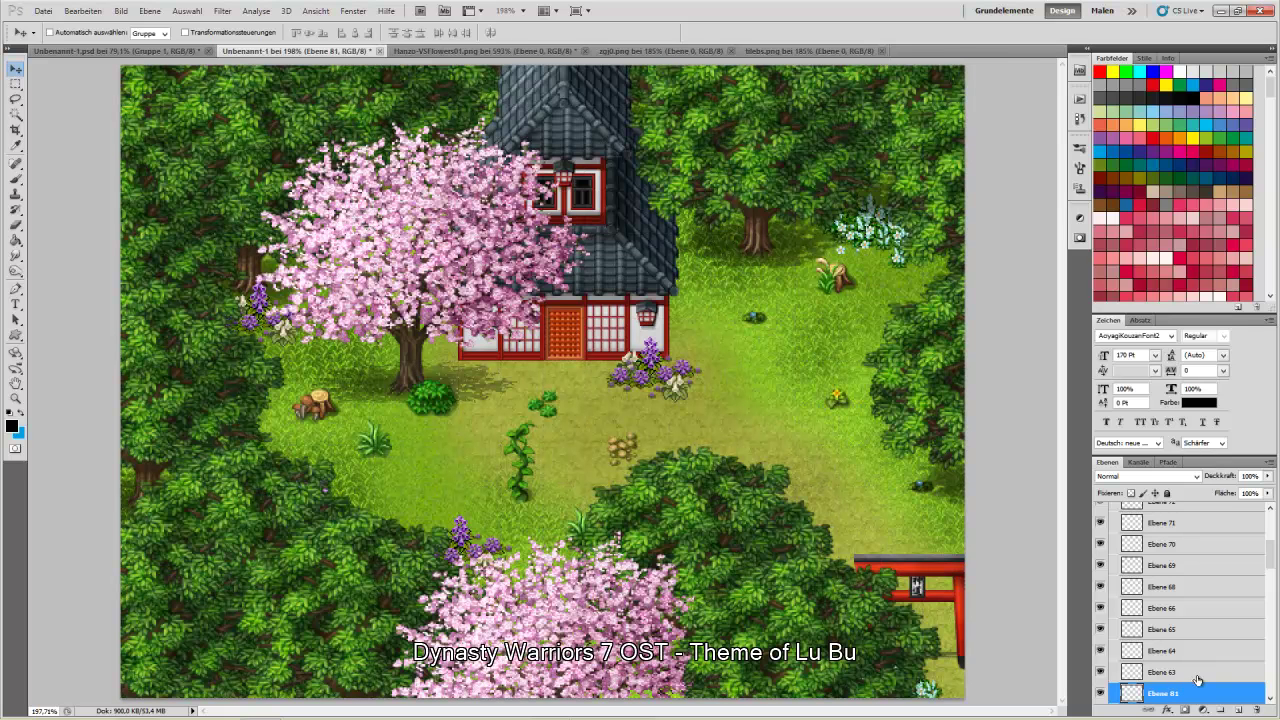
pyautogui.hotkey('ctrl', 'h')
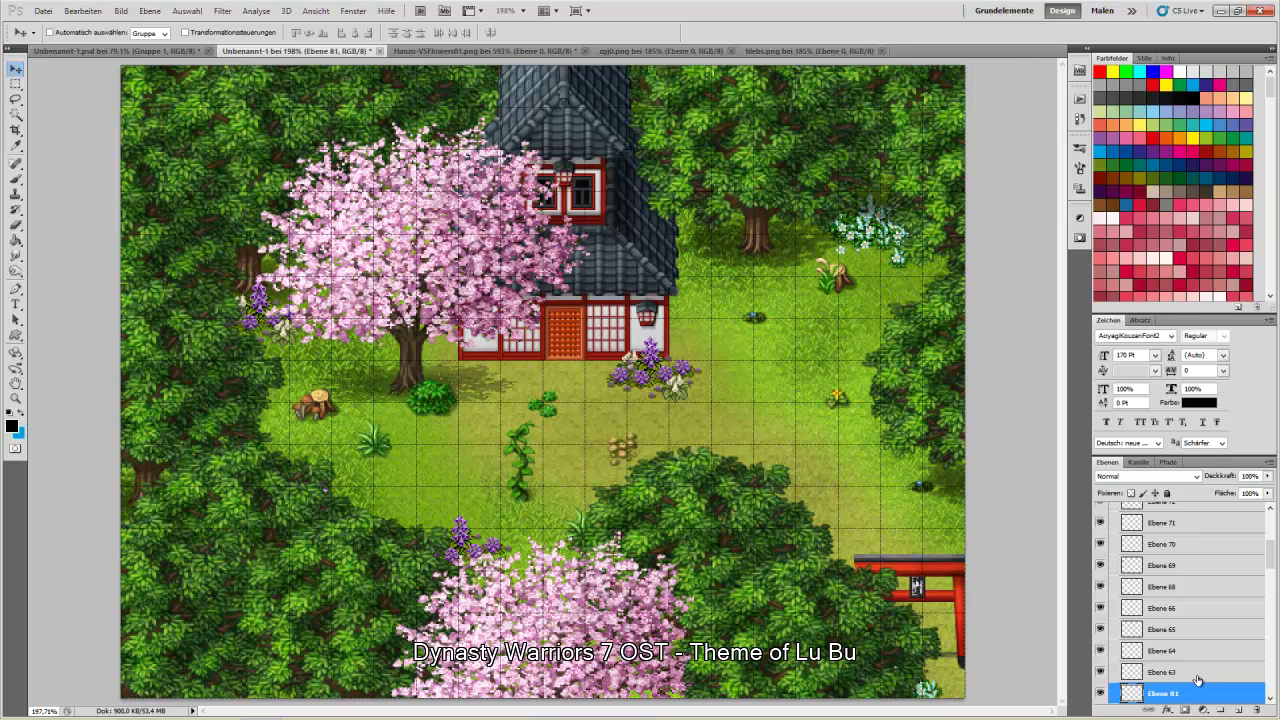
pyautogui.moveTo(1189, 693); pyautogui.dragTo(1155, 515)
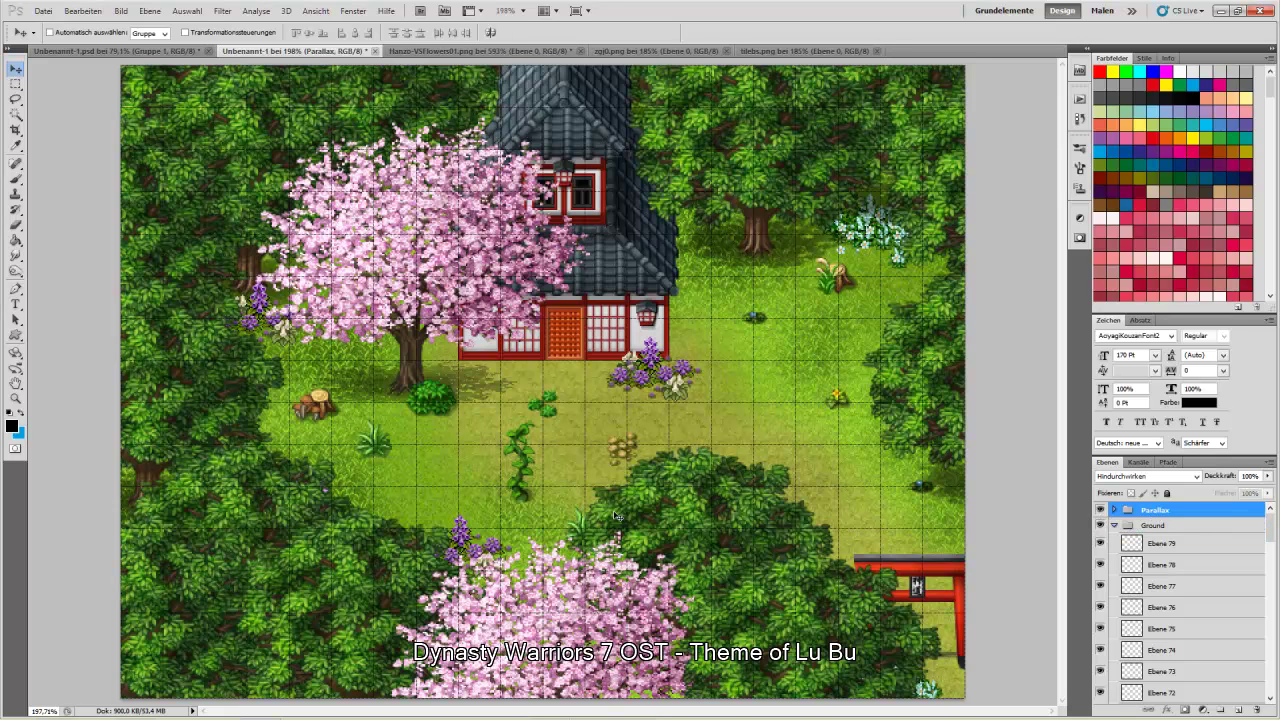
# - Hide the Parallax group and select the left tree stump's layer, Ebene 32
pyautogui.click(1101, 510)
pyautogui.rightClick(334, 410)
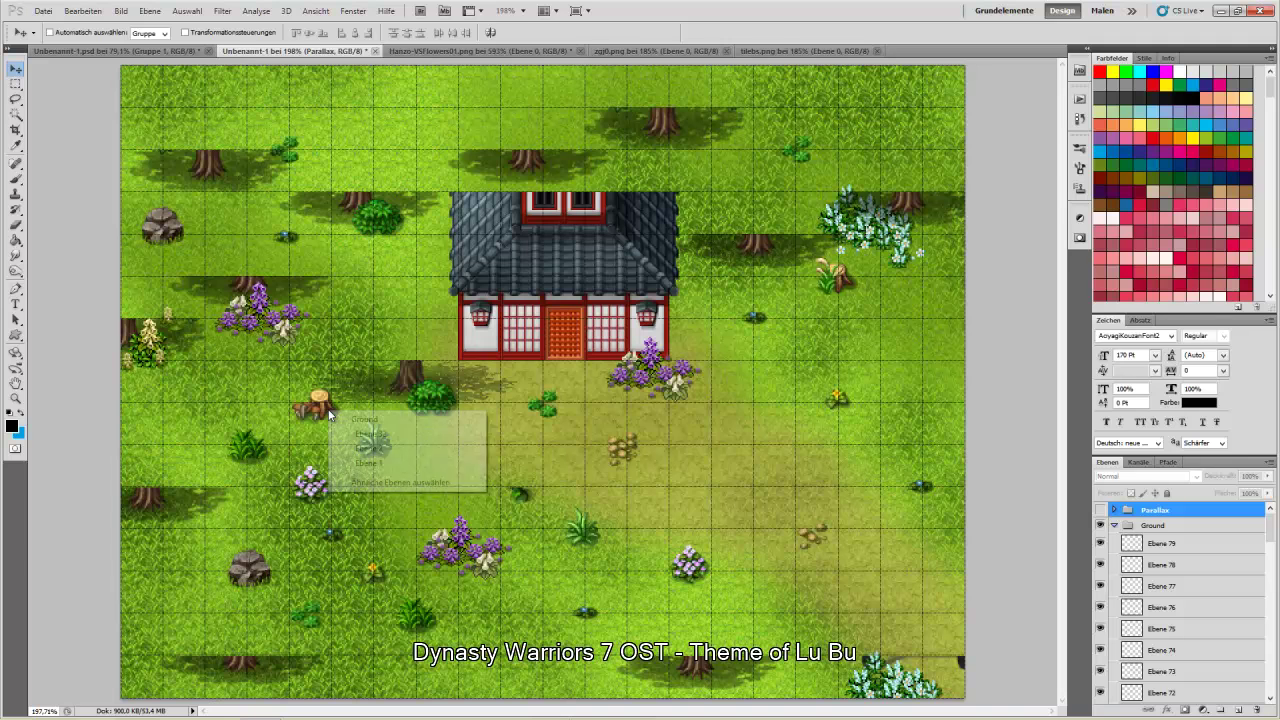
pyautogui.click(370, 429)
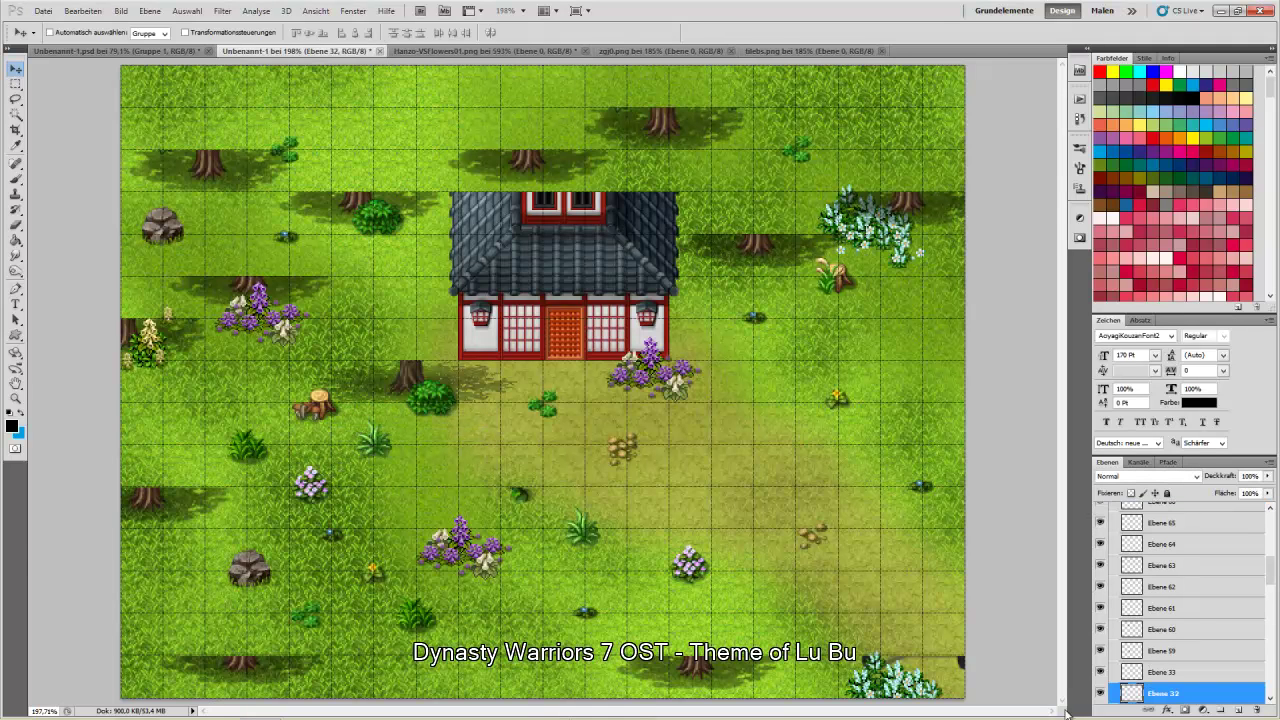
pyautogui.click(1100, 692)
pyautogui.click(1100, 692)
# - Cut the left stump's top onto a separate layer, realign it on the stump and move it into the Parallax group, showing that group again
pyautogui.click(16, 84)
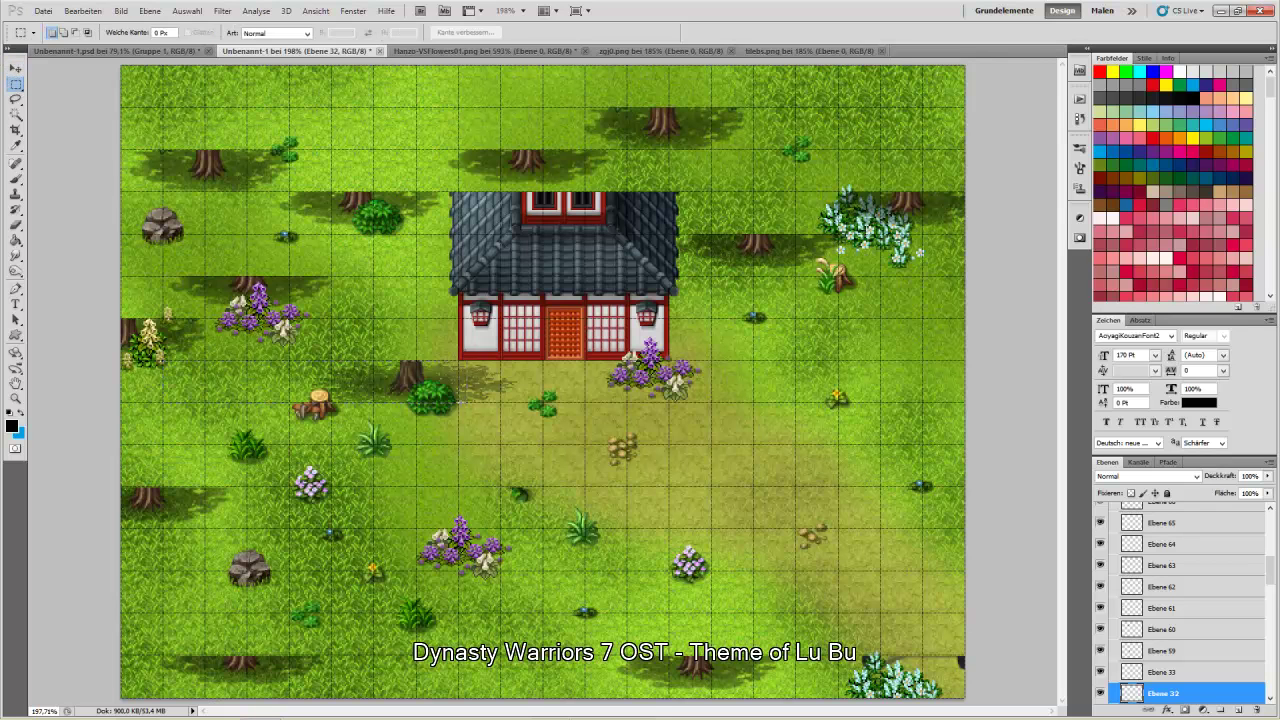
pyautogui.moveTo(455, 404); pyautogui.dragTo(162, 360)
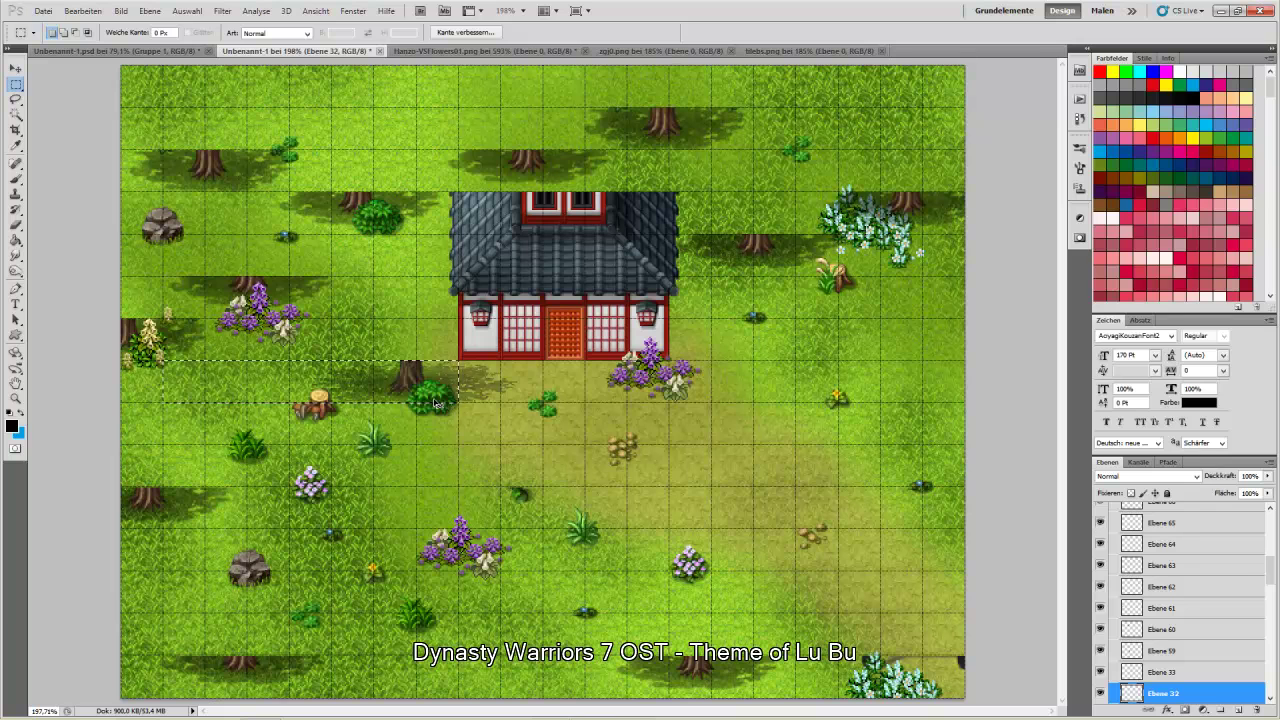
pyautogui.press('Delete')
pyautogui.hotkey('ctrl', 'd')
pyautogui.hotkey('ctrl', 'v')
pyautogui.press('v')
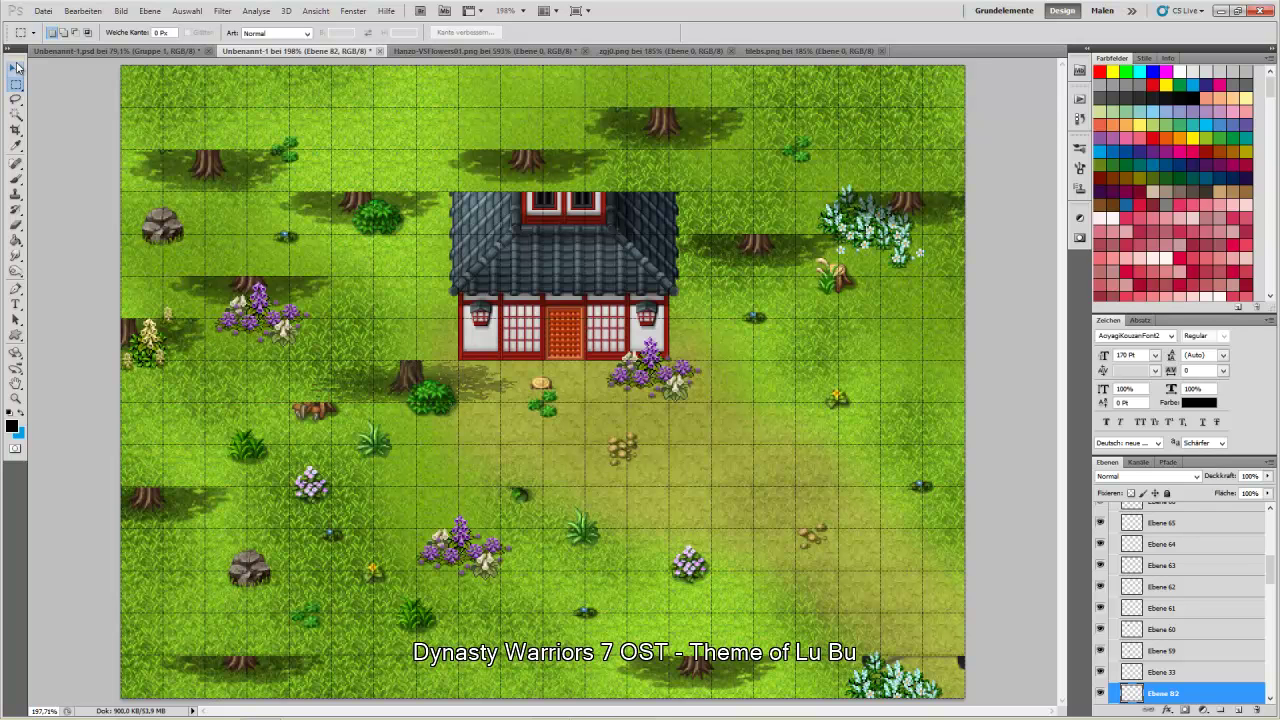
pyautogui.moveTo(604, 436); pyautogui.dragTo(377, 453)
pyautogui.moveTo(318, 401); pyautogui.dragTo(323, 398)
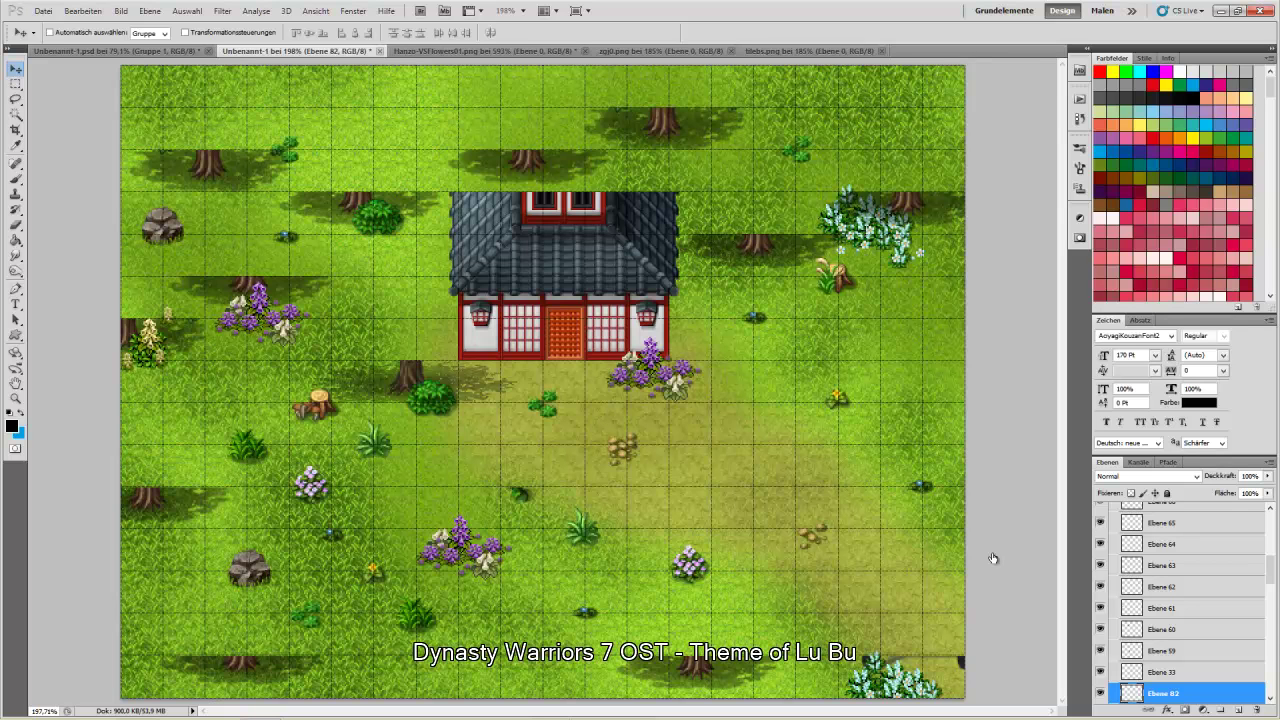
pyautogui.moveTo(1160, 695); pyautogui.dragTo(1100, 512)
pyautogui.click(1100, 511)
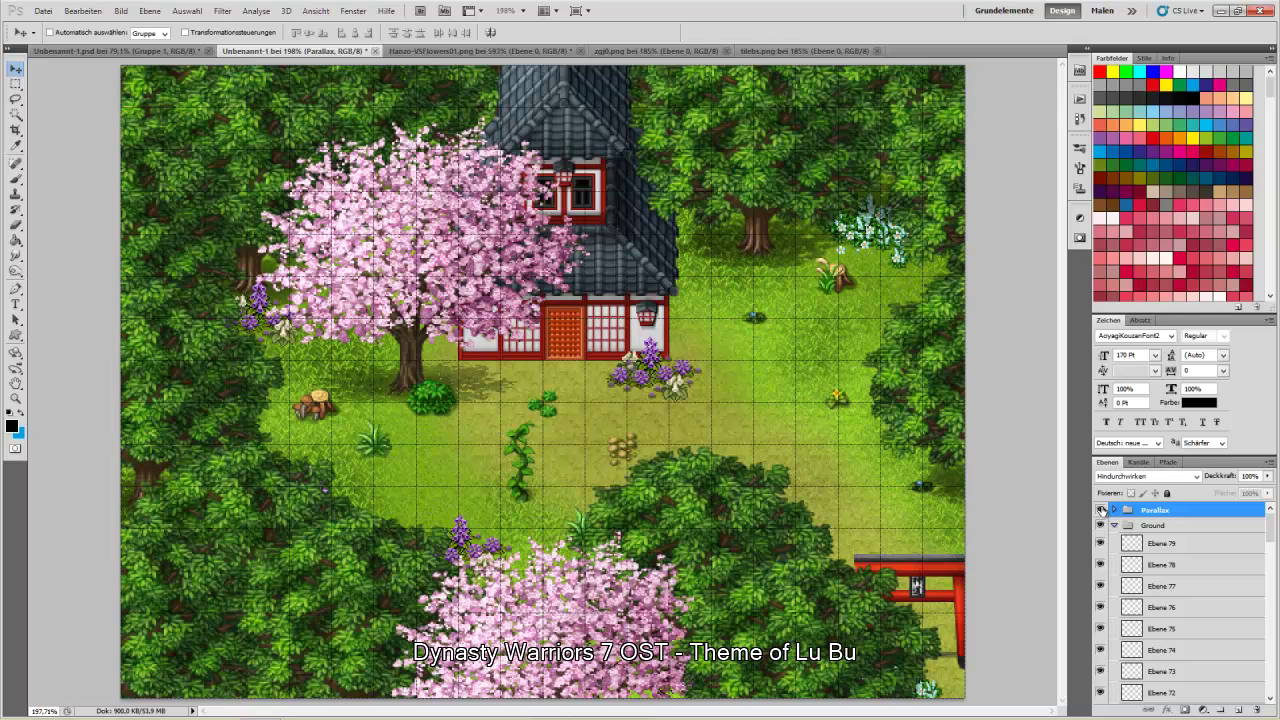
# - Cut the upper part of the flowering plant beside the right stump (Ebene 63) onto a separate layer, realigned inside the Parallax group
pyautogui.rightClick(829, 287)
pyautogui.click(867, 322)
pyautogui.press('m')
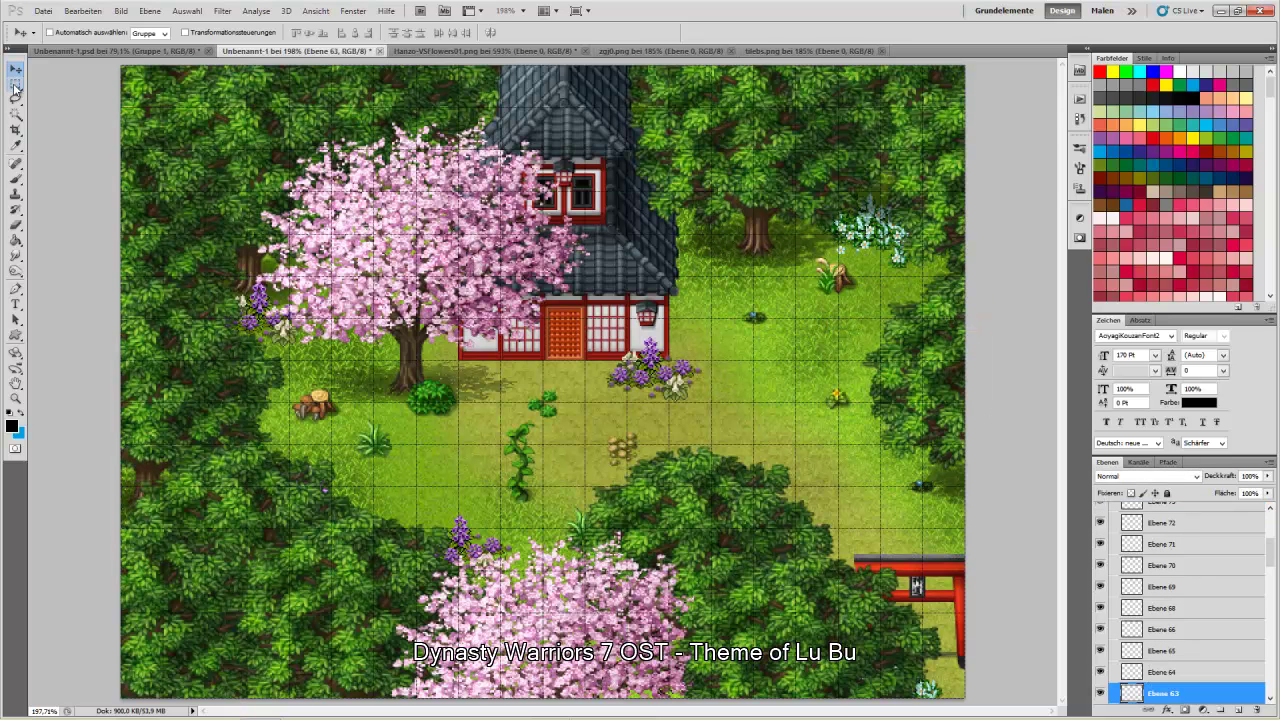
pyautogui.moveTo(1020, 290); pyautogui.dragTo(1032, 277)
pyautogui.hotkey('ctrl', 'd')
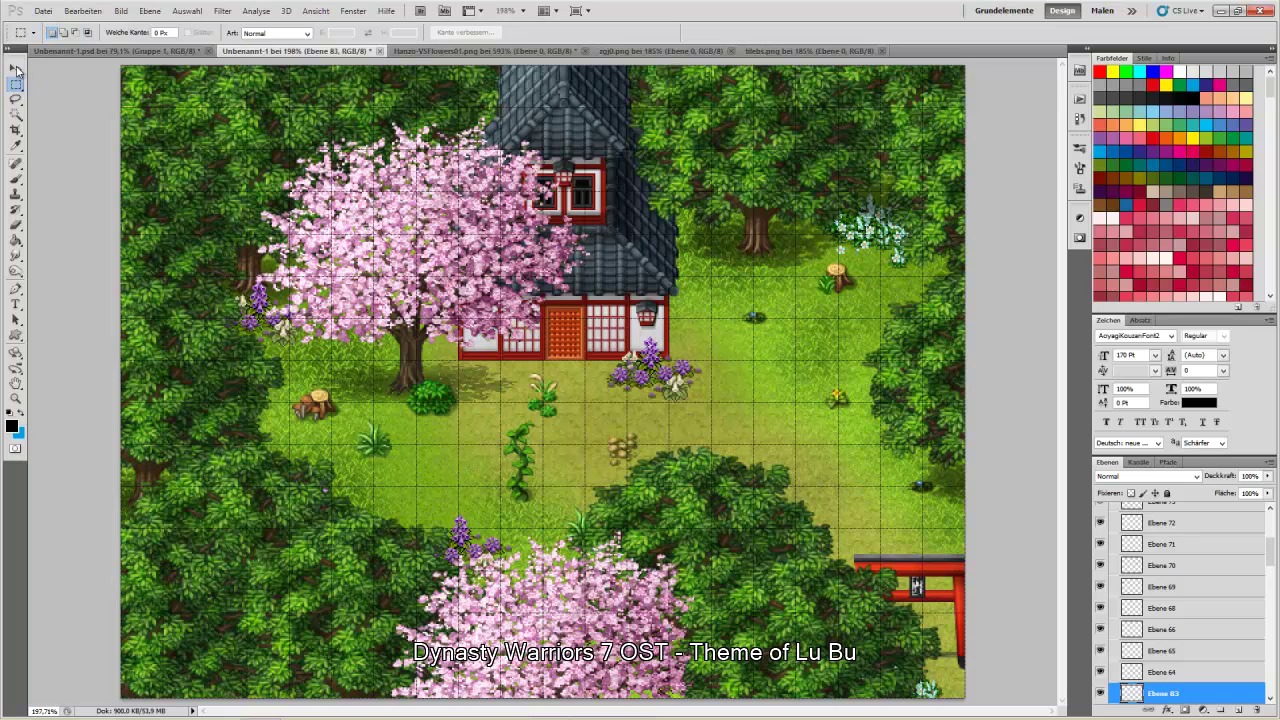
pyautogui.click(17, 68)
pyautogui.moveTo(553, 390); pyautogui.dragTo(838, 272)
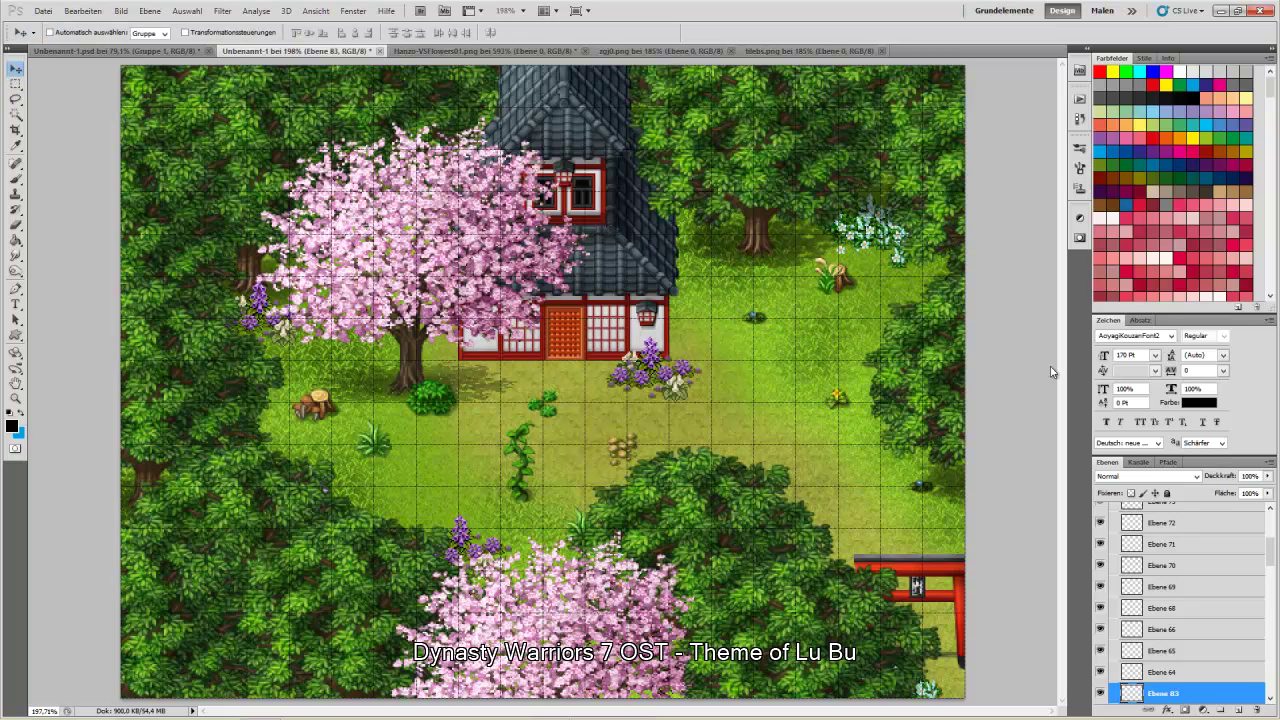
pyautogui.moveTo(1181, 689); pyautogui.dragTo(1155, 516)
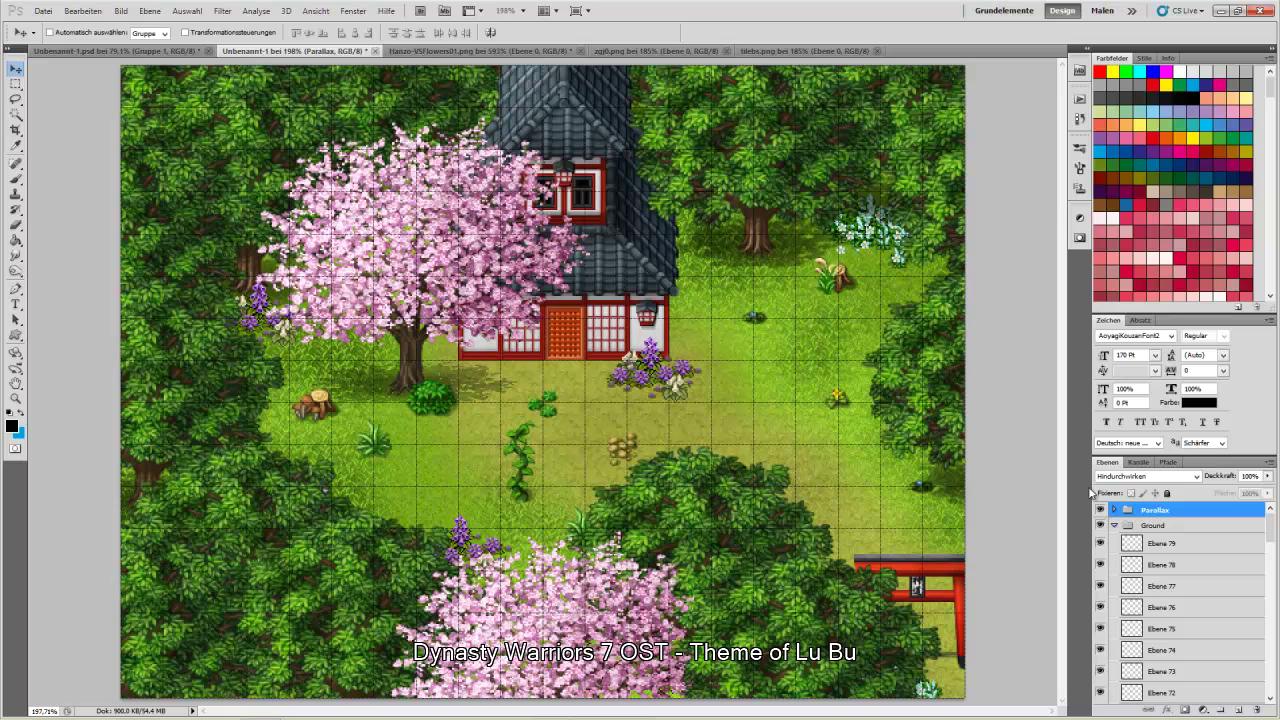
# - Cut the top of the right tree stump (Ebene 33) onto its own layer, realigned inside the Parallax group
pyautogui.rightClick(847, 286)
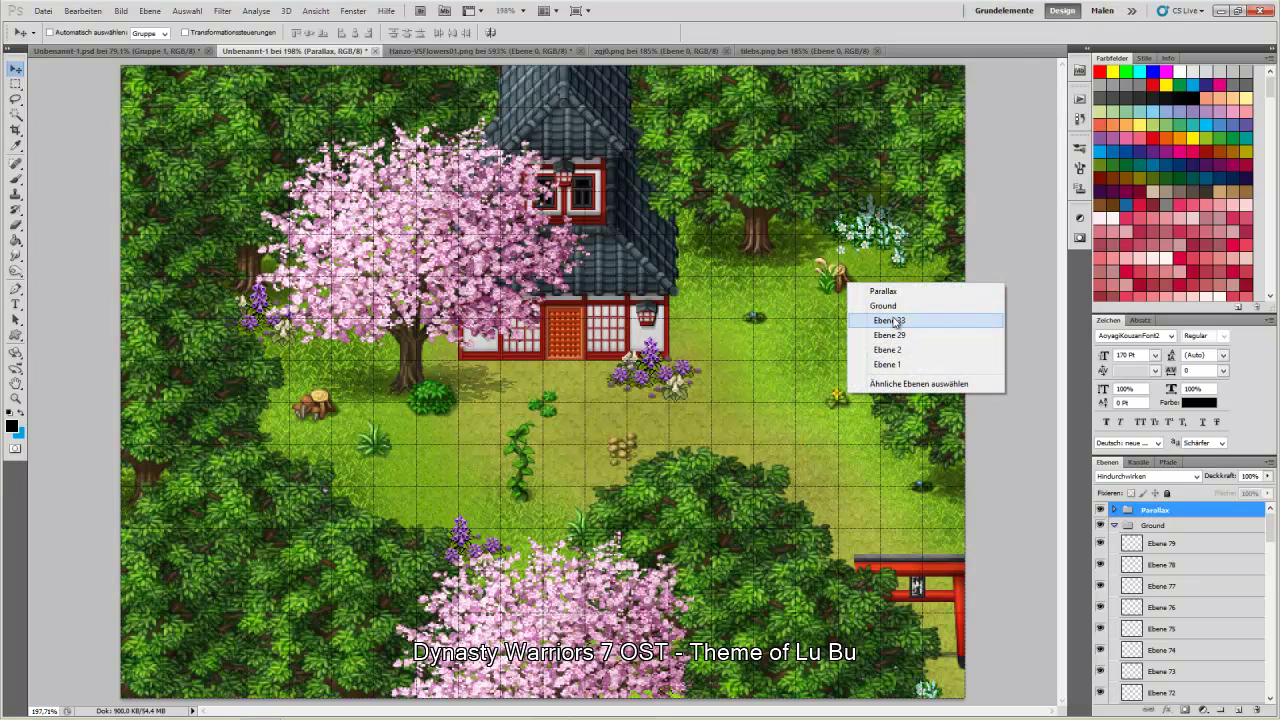
pyautogui.click(868, 322)
pyautogui.click(16, 85)
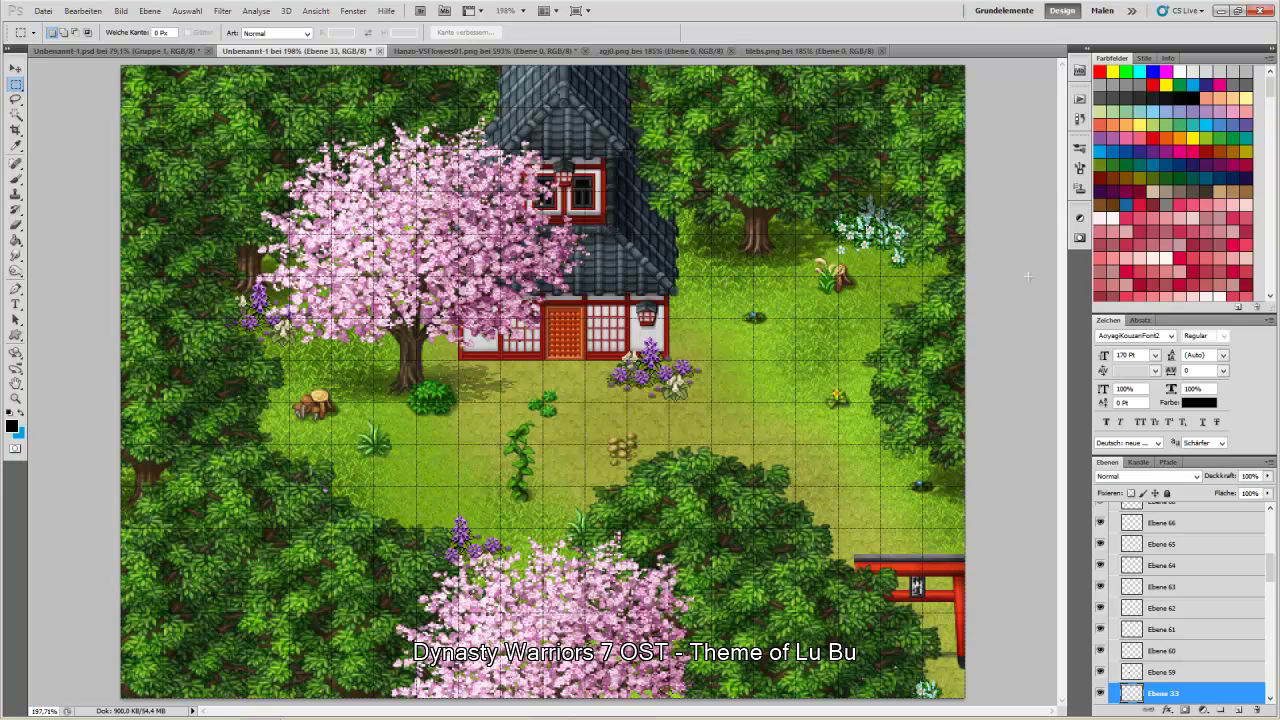
pyautogui.hotkey('ctrl', 'v')
pyautogui.click(15, 69)
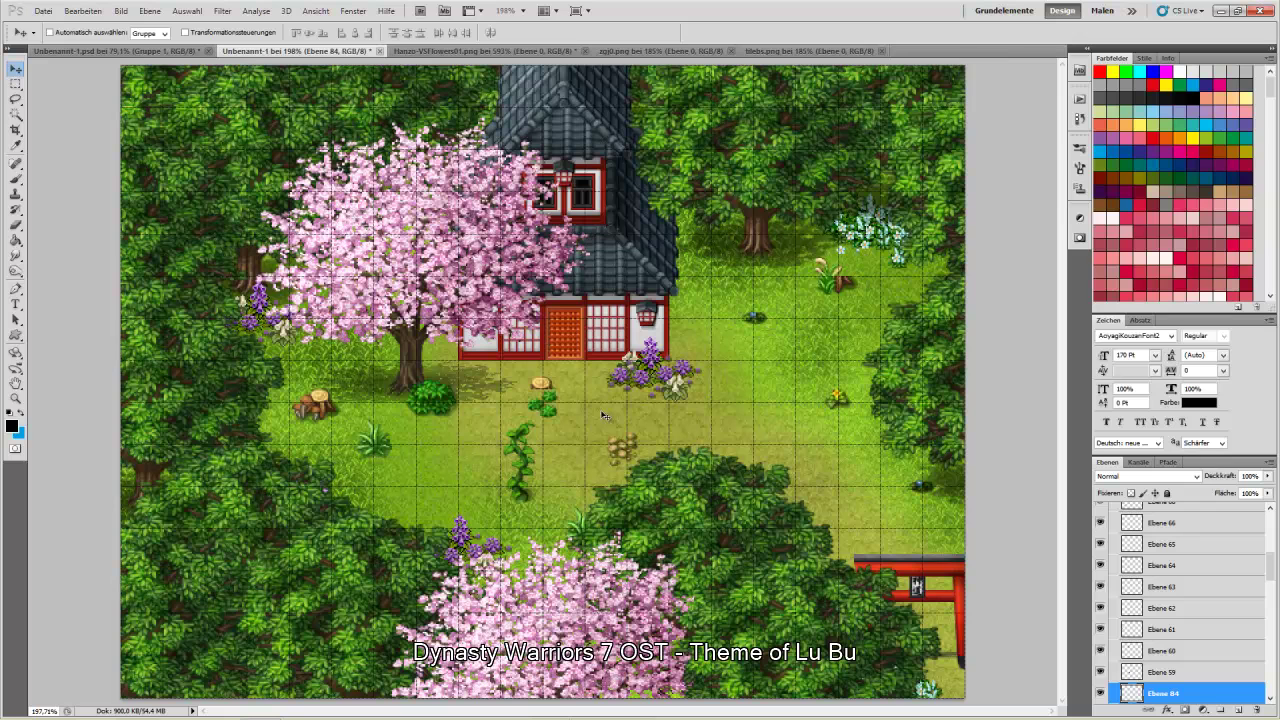
pyautogui.moveTo(548, 390); pyautogui.dragTo(852, 278)
pyautogui.moveTo(1183, 692); pyautogui.dragTo(1190, 510)
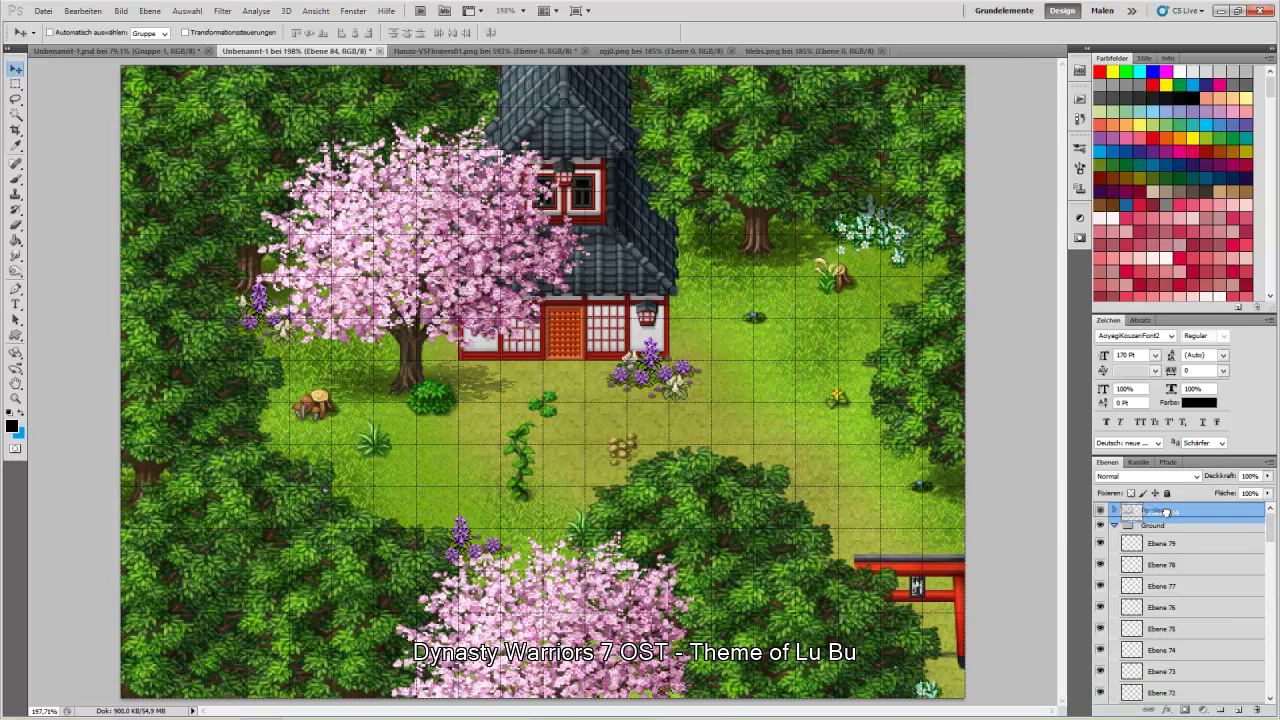
pyautogui.click(1160, 511)
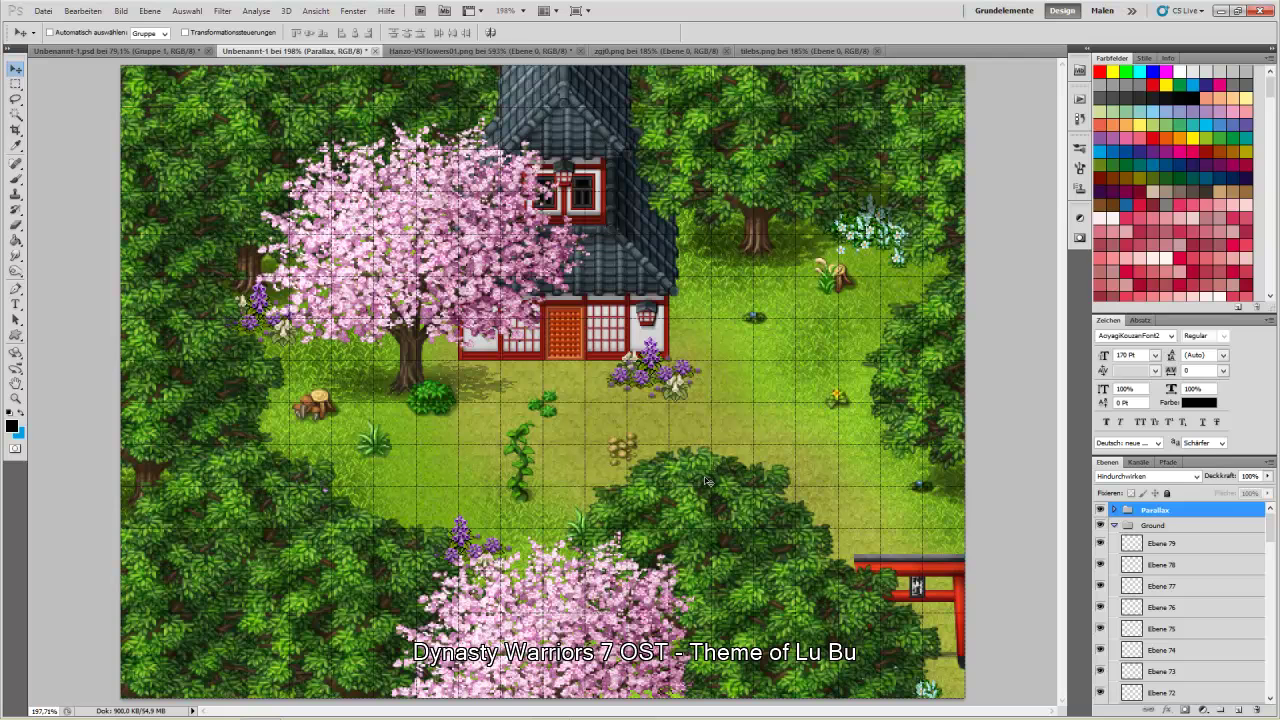
# - Cut the upper blades of the grass tuft below the left stump (Ebene 40) onto their own layer, realigned inside the Parallax group
pyautogui.rightClick(375, 451)
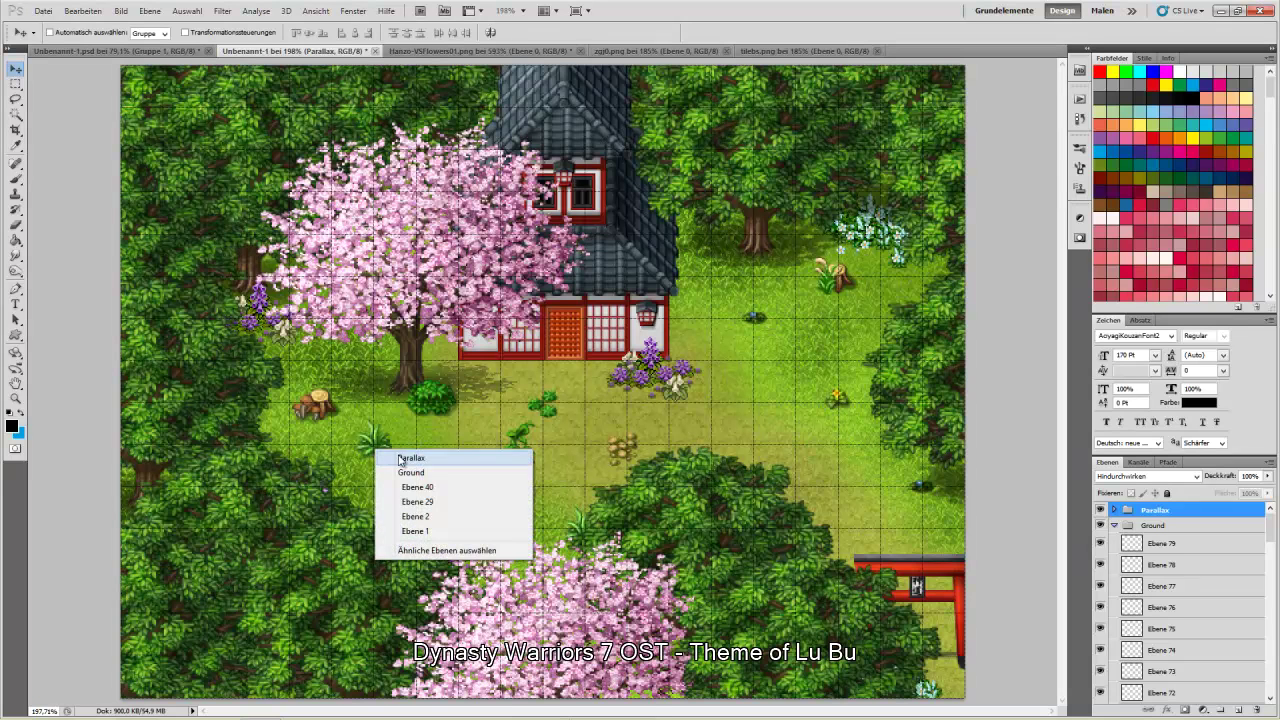
pyautogui.click(430, 488)
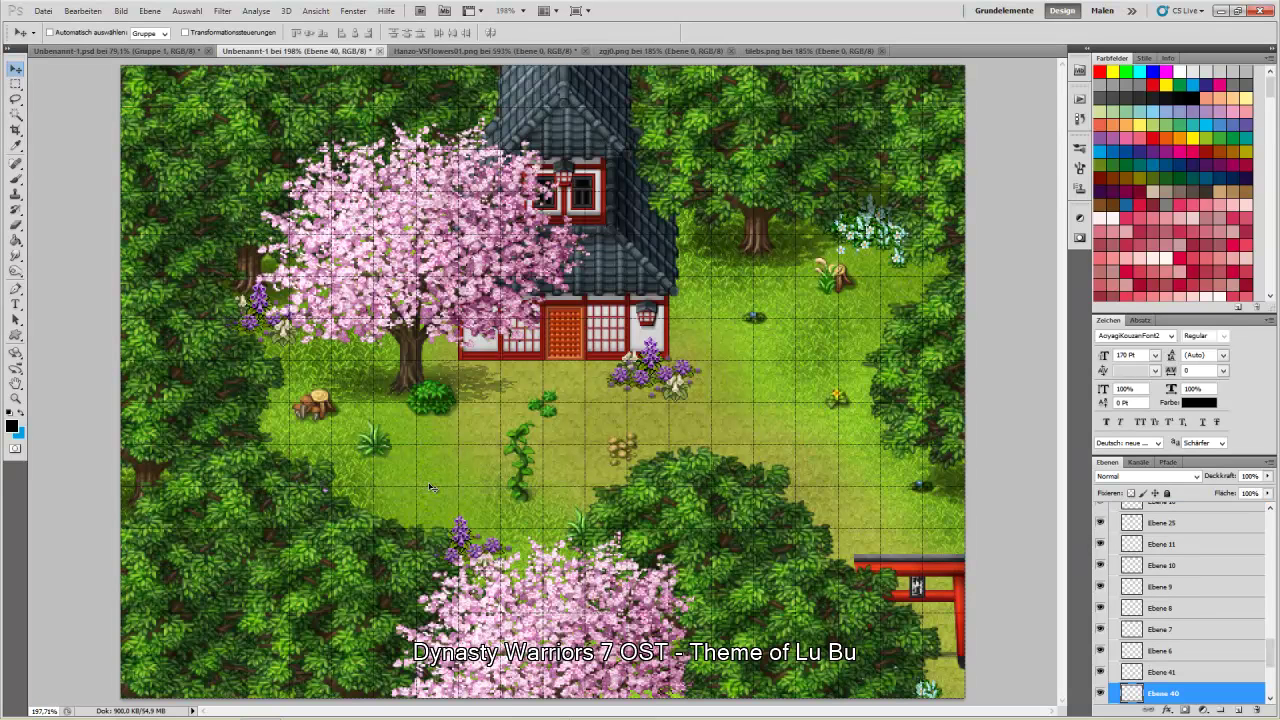
pyautogui.click(15, 84)
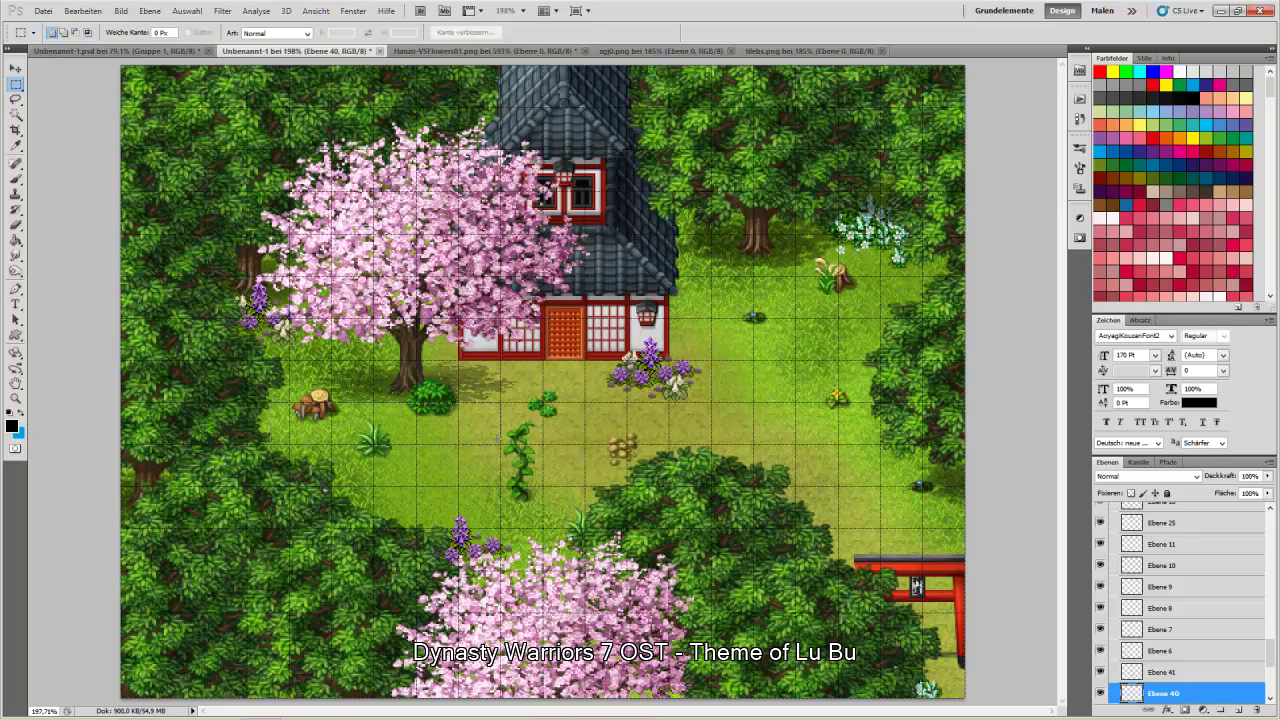
pyautogui.moveTo(500, 446); pyautogui.dragTo(268, 400)
pyautogui.press('Delete')
pyautogui.hotkey('ctrl', 'd')
pyautogui.hotkey('ctrl', 'v')
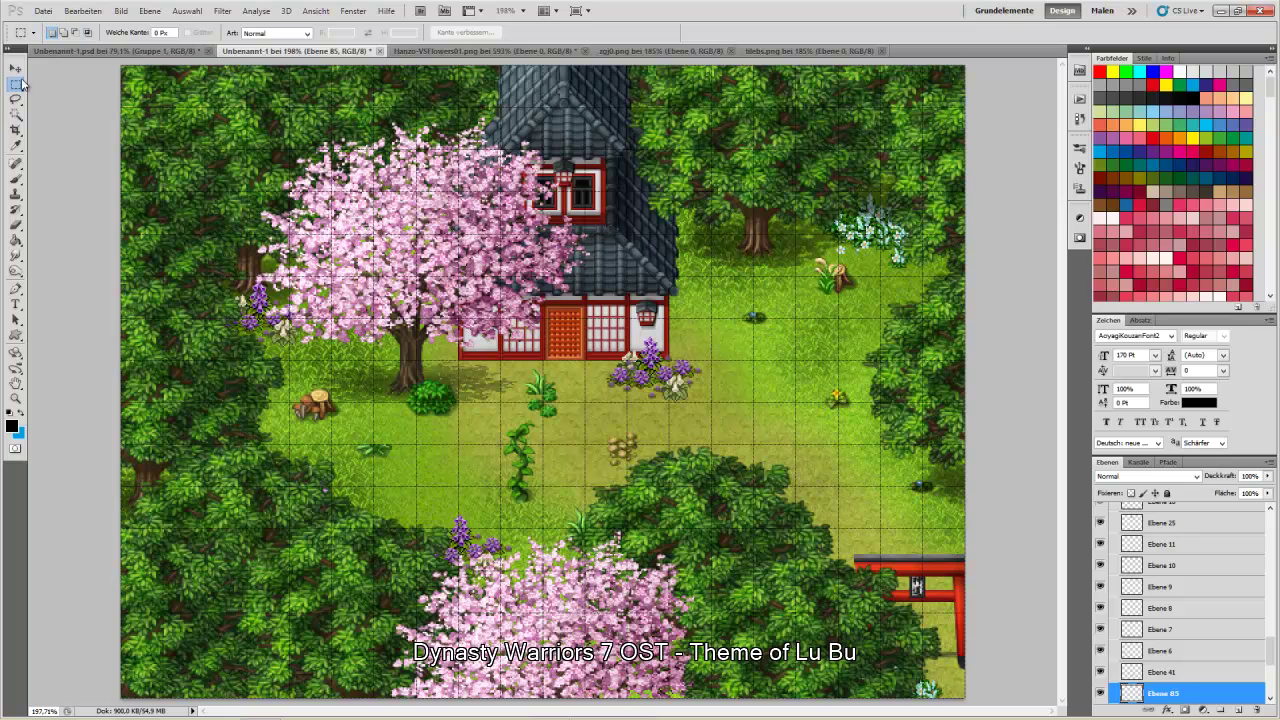
pyautogui.press('v')
pyautogui.moveTo(546, 396); pyautogui.dragTo(380, 446)
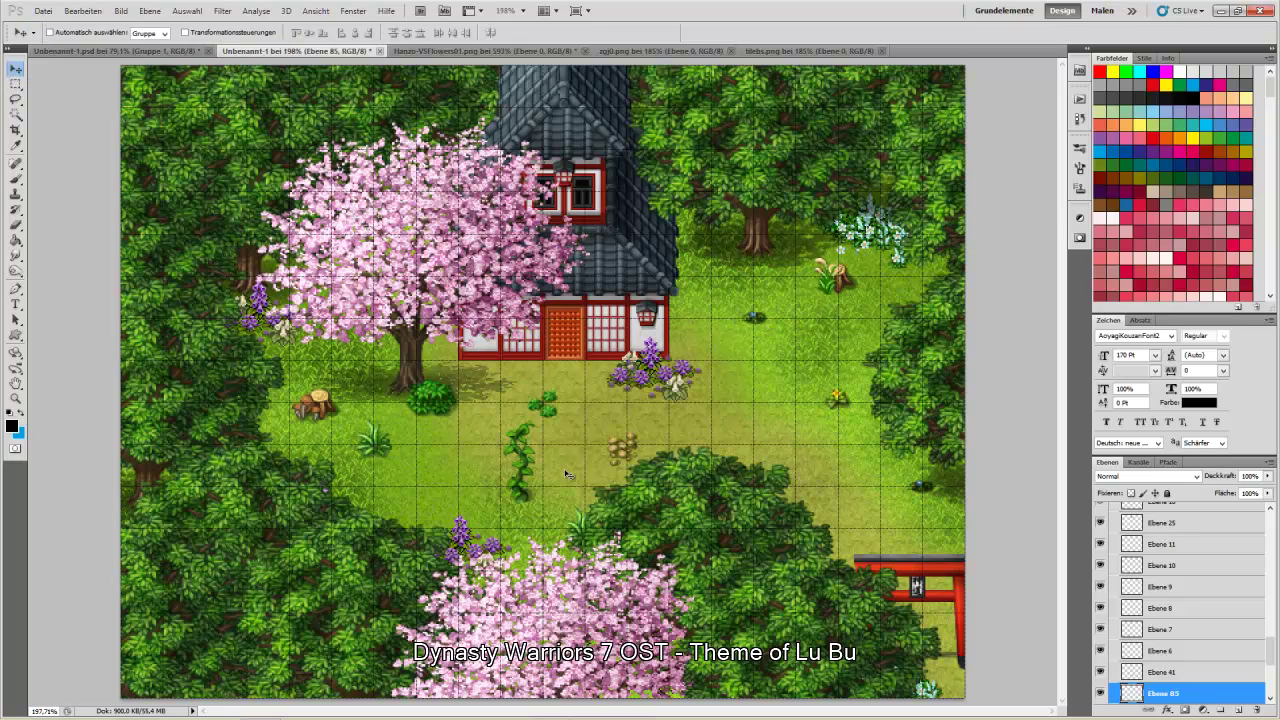
pyautogui.moveTo(1212, 697); pyautogui.dragTo(1158, 512)
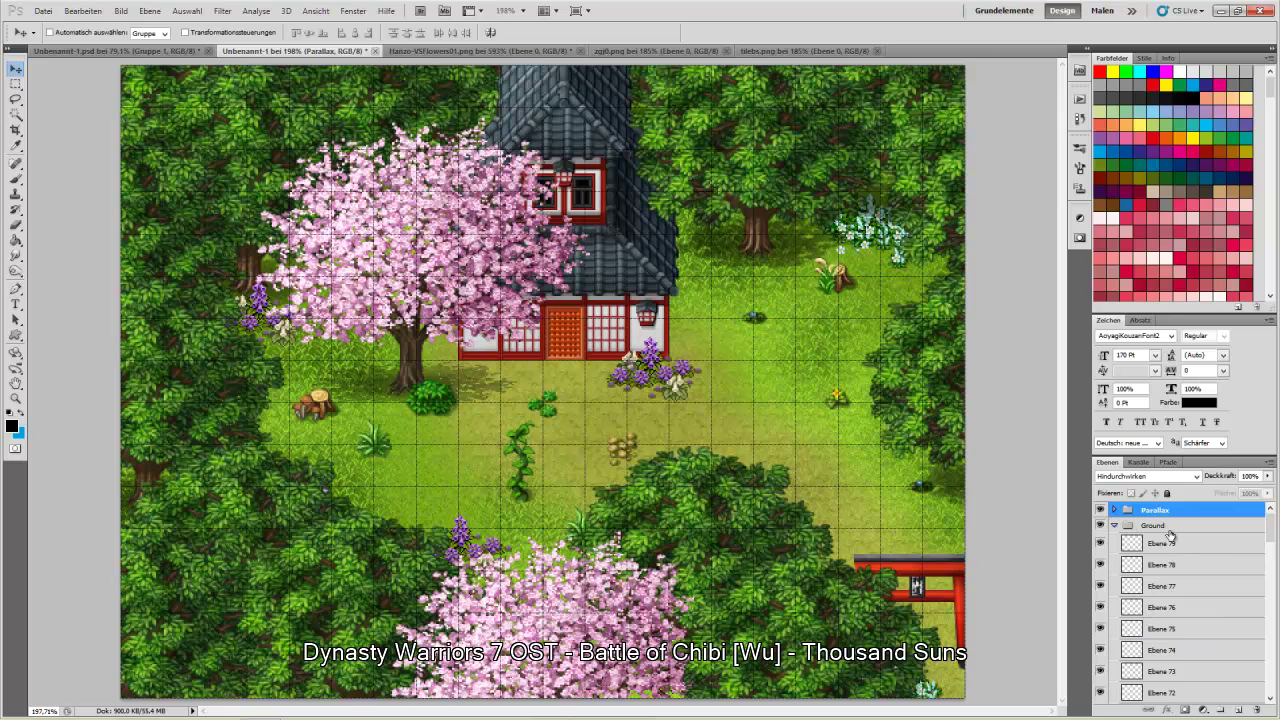
# - Hide the Parallax group and add a new empty layer directly above Ebene 29 in the Ground group
pyautogui.click(1101, 512)
pyautogui.scroll(-3, 1270, 620)
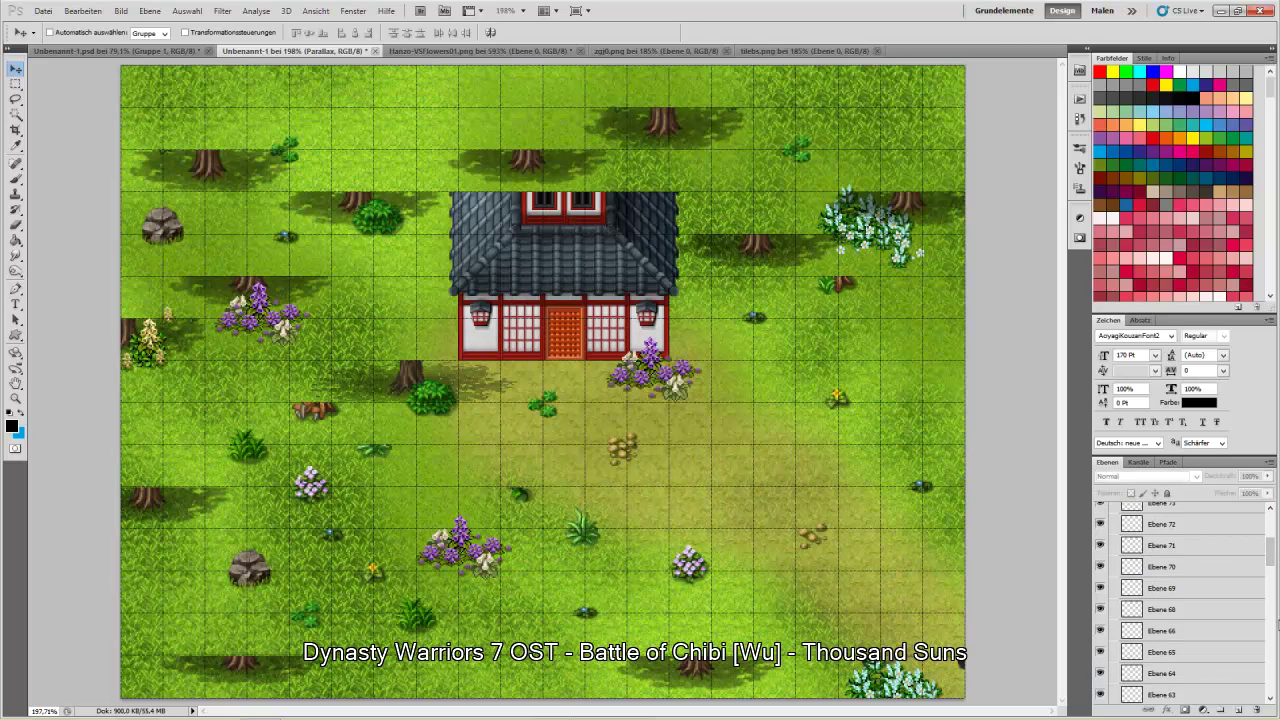
pyautogui.moveTo(1270, 568); pyautogui.dragTo(1267, 686)
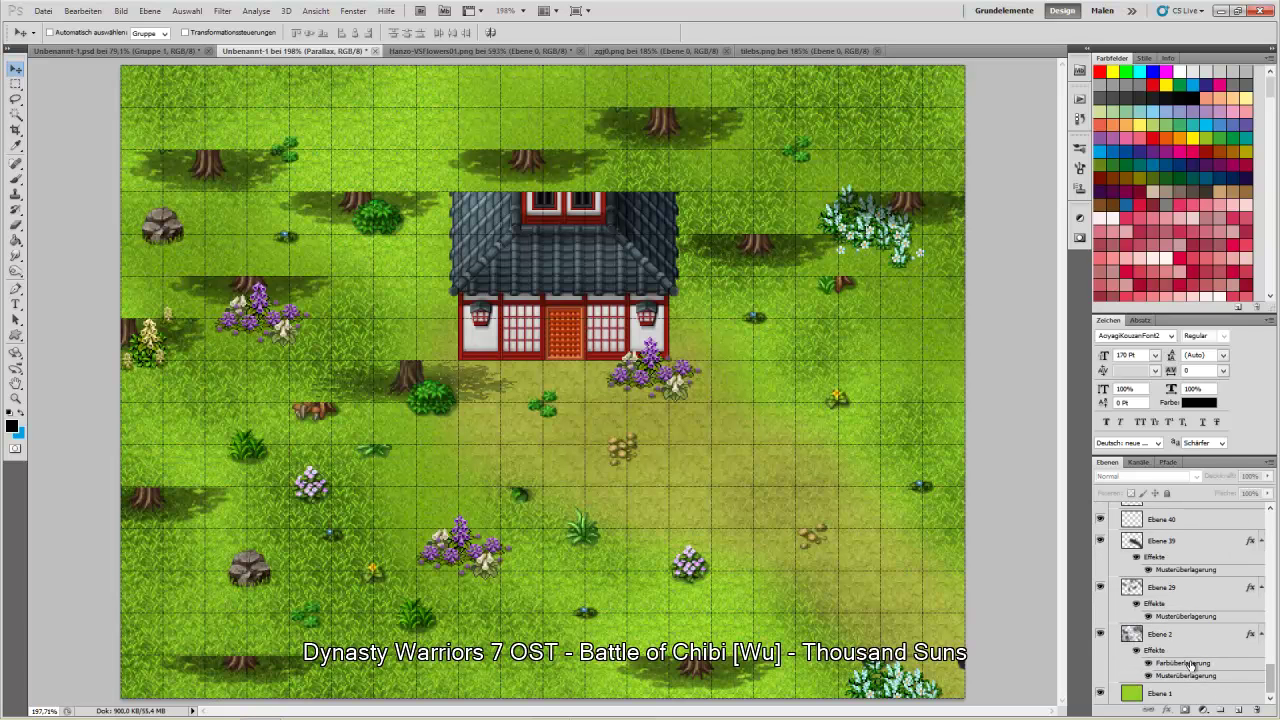
pyautogui.click(1170, 590)
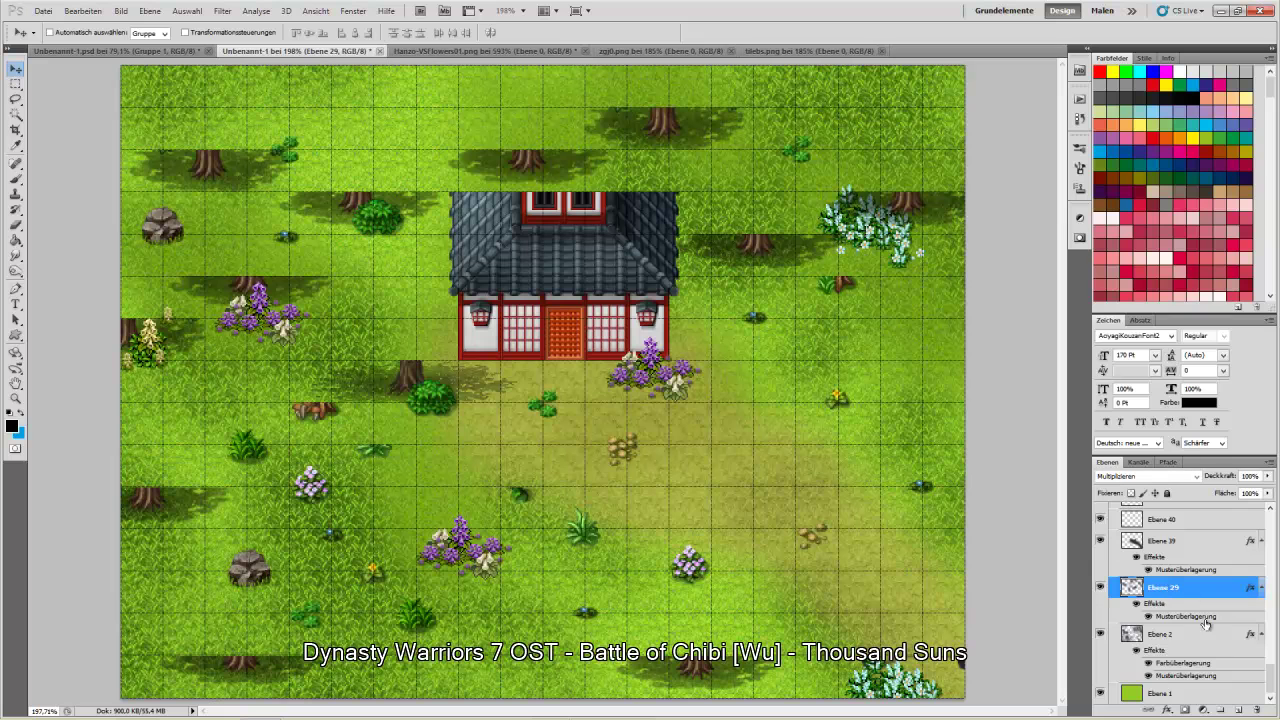
pyautogui.click(1238, 709)
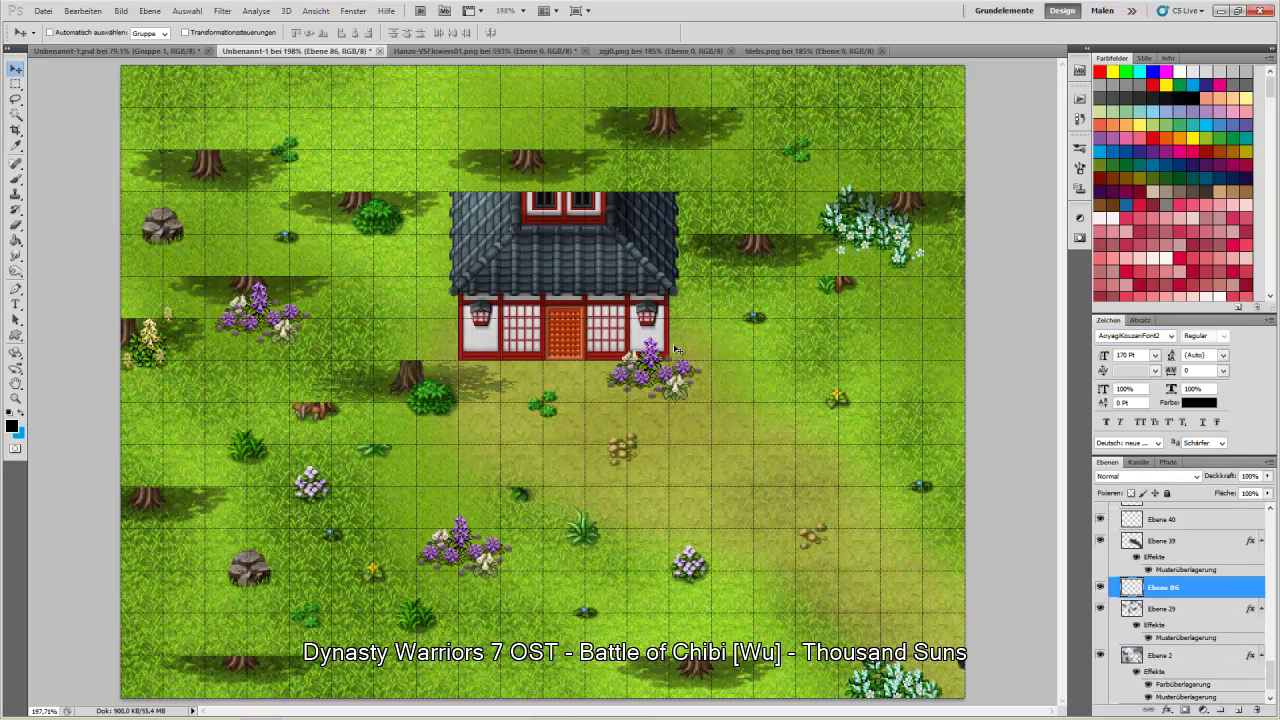
# - Set up the Brush tool with a soft round tip at 0% hardness
pyautogui.click(16, 178)
pyautogui.click(1080, 172)
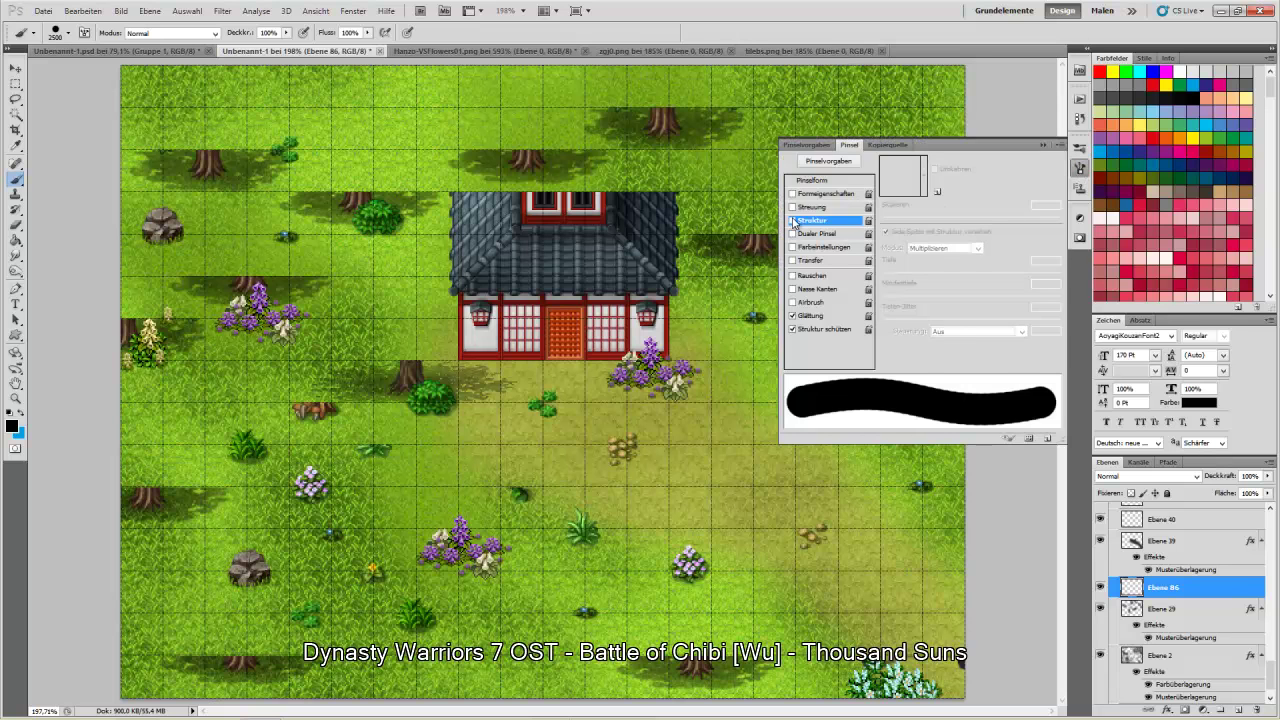
pyautogui.click(793, 221)
pyautogui.click(923, 176)
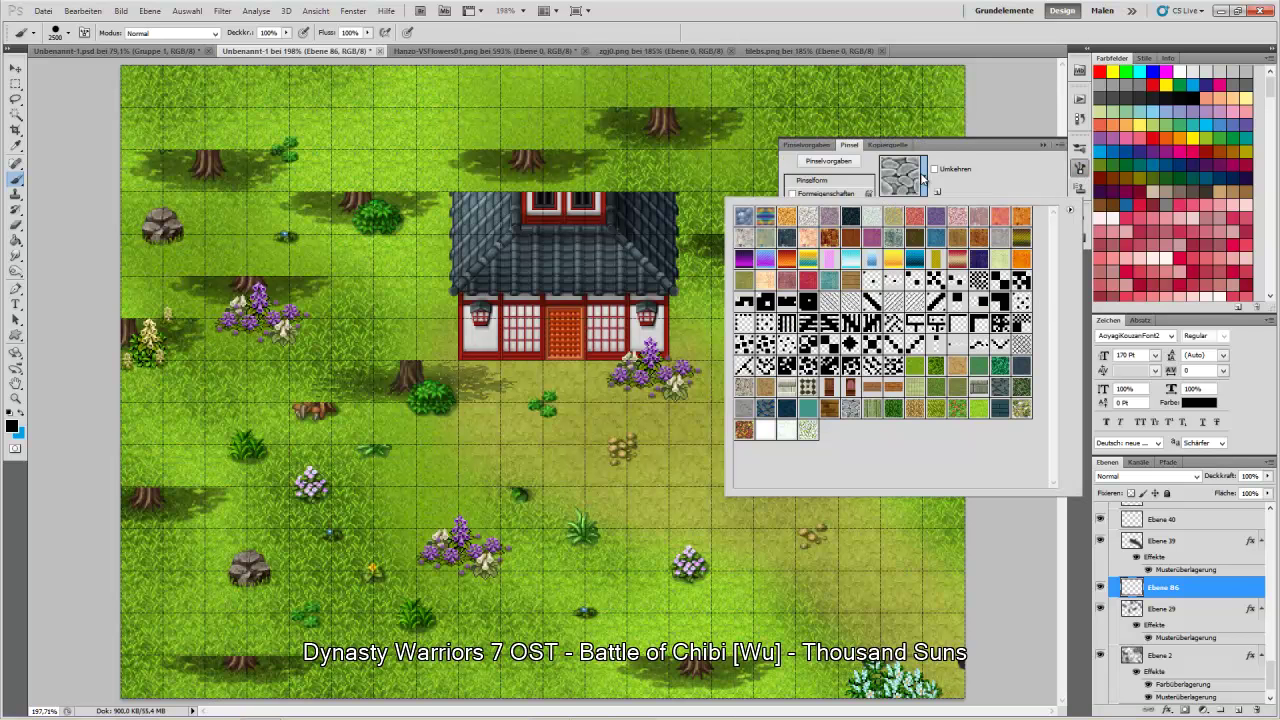
pyautogui.click(705, 7)
pyautogui.click(62, 33)
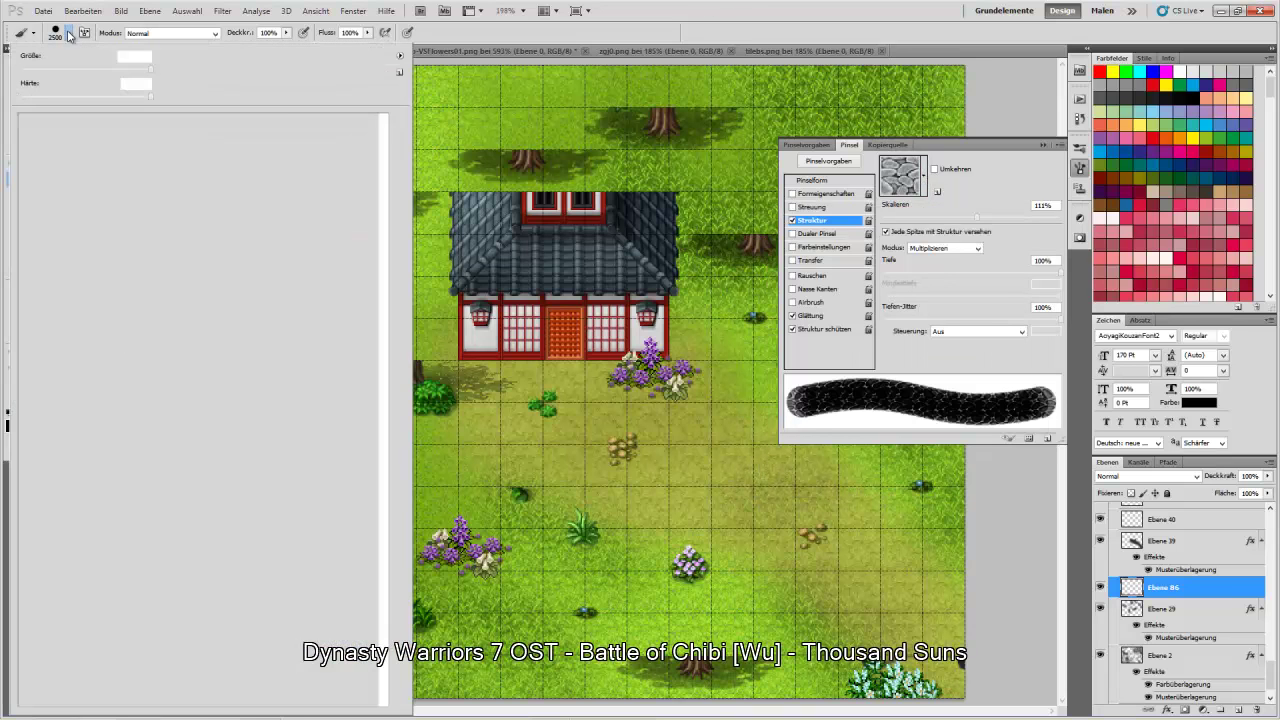
pyautogui.click(42, 138)
pyautogui.moveTo(118, 69); pyautogui.dragTo(63, 70)
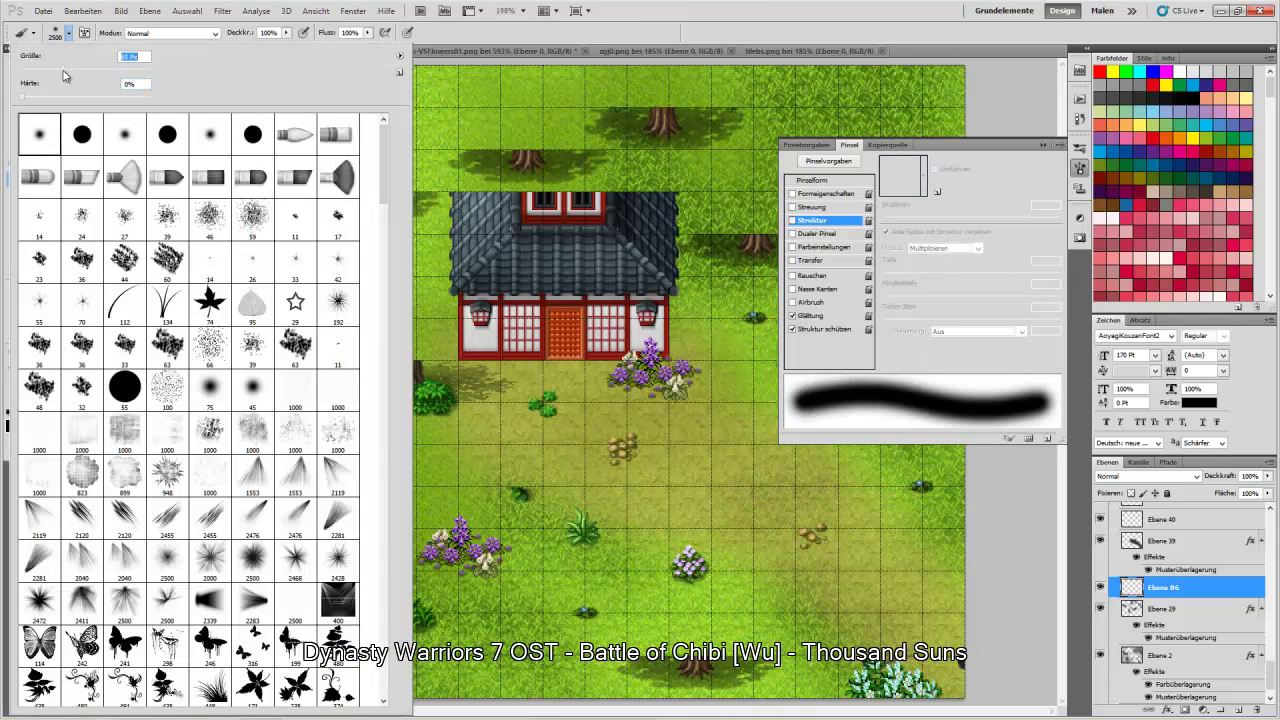
pyautogui.click(718, 12)
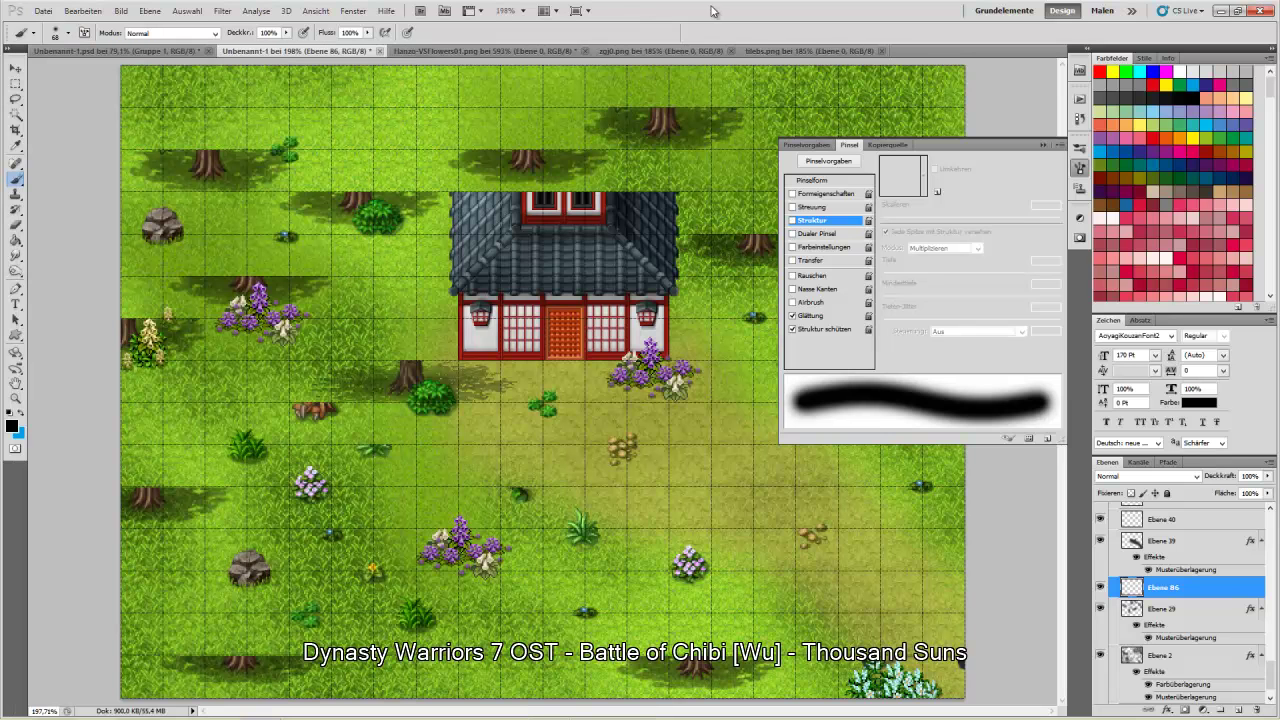
# - Enable the brush's texture (Struktur) and choose the red-and-green autumn leaf pattern for it
pyautogui.click(796, 222)
pyautogui.click(935, 191)
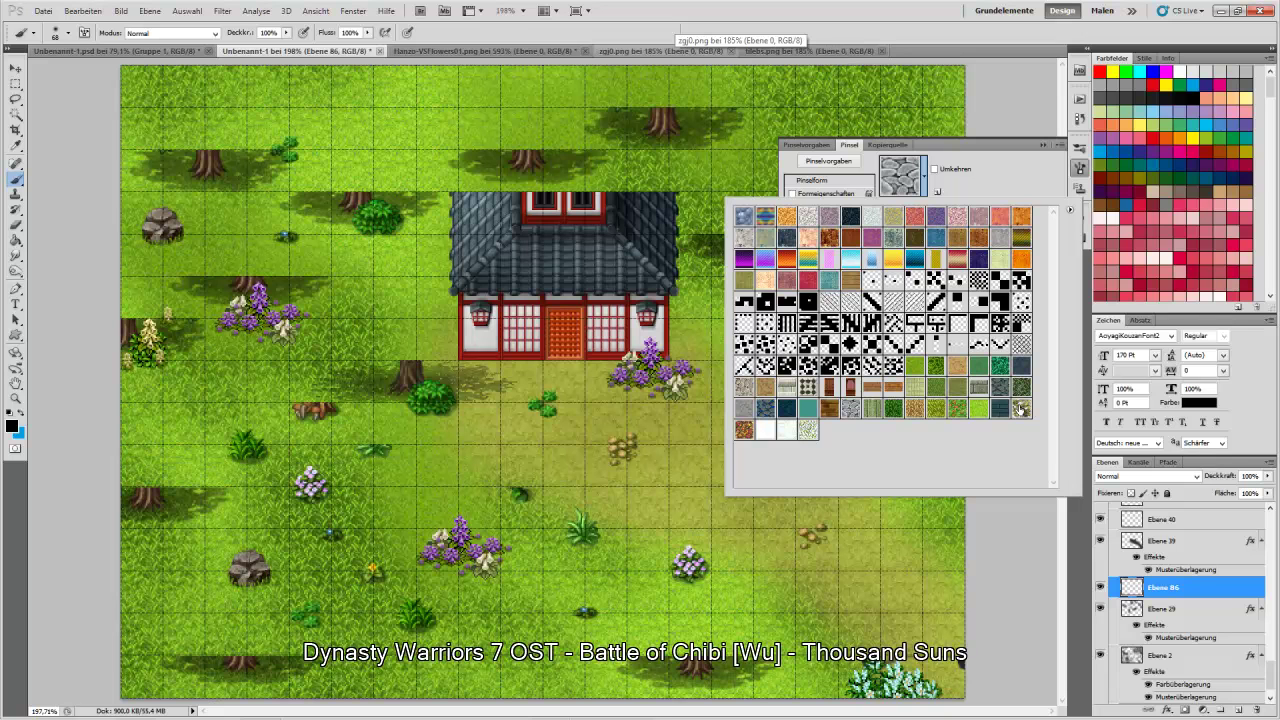
pyautogui.click(743, 429)
pyautogui.click(1021, 189)
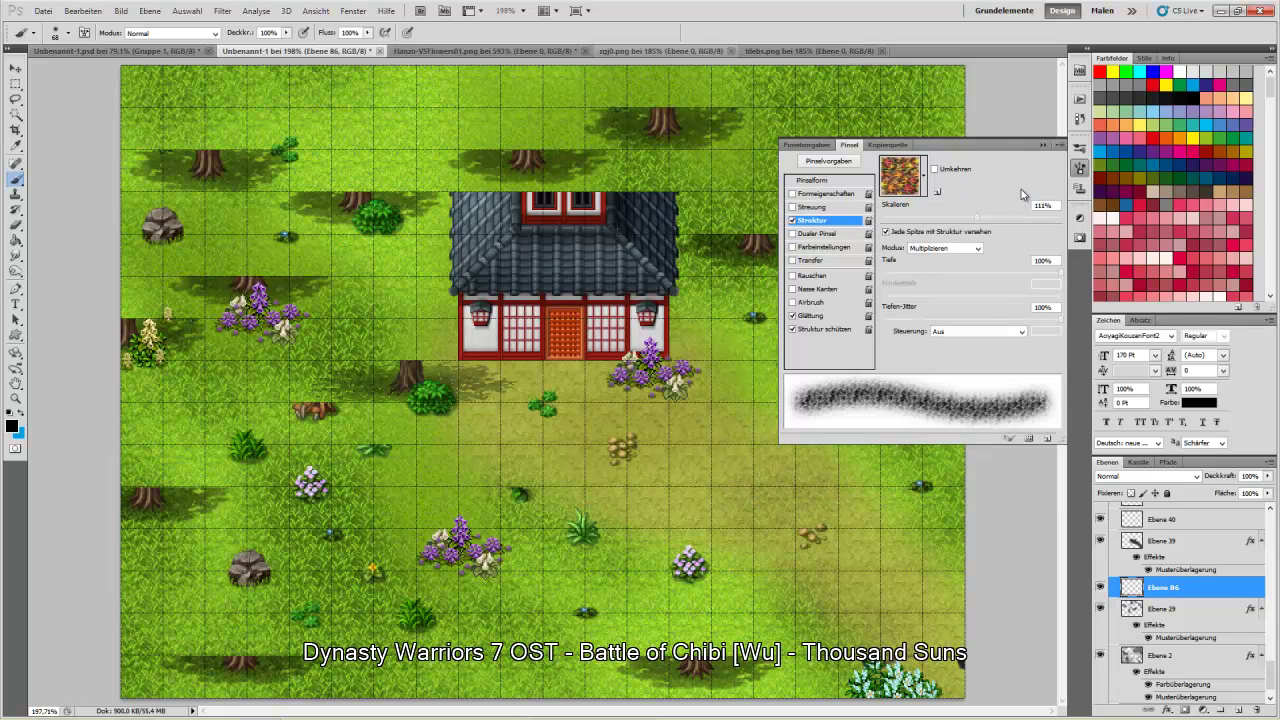
# - Enable scattering (Streuung) and Airbrush for the textured brush
pyautogui.click(811, 208)
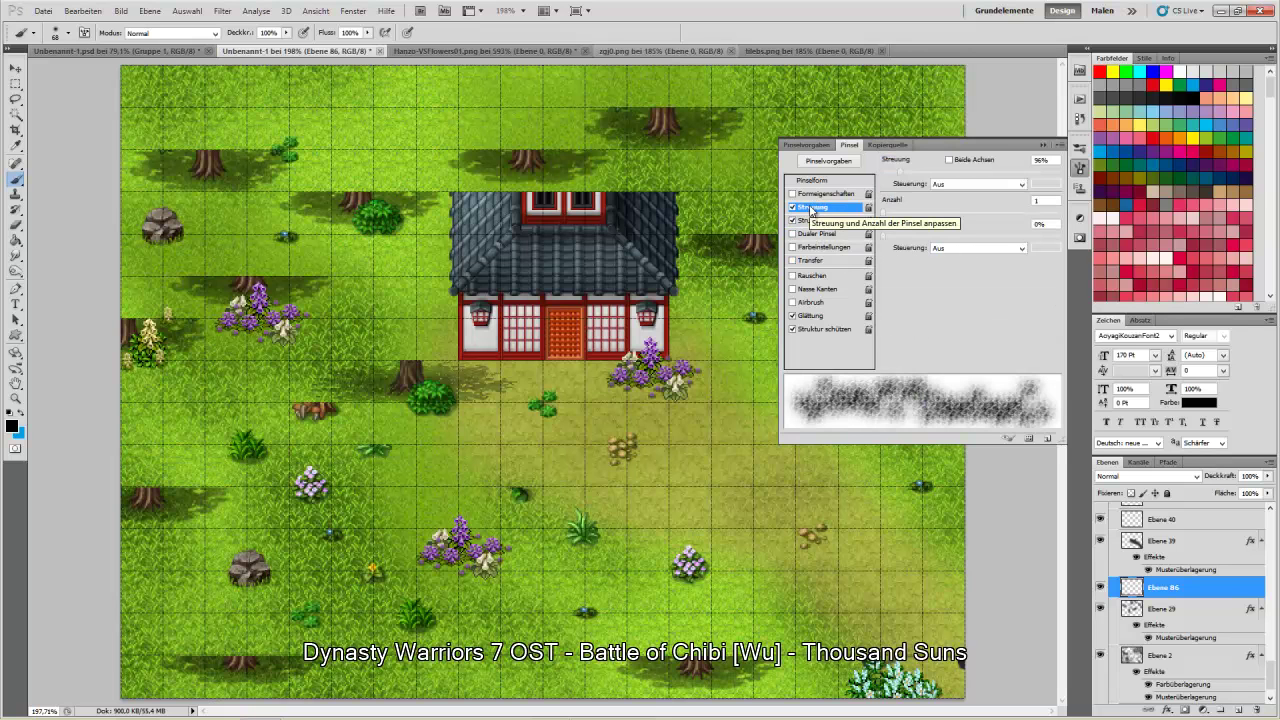
pyautogui.click(792, 303)
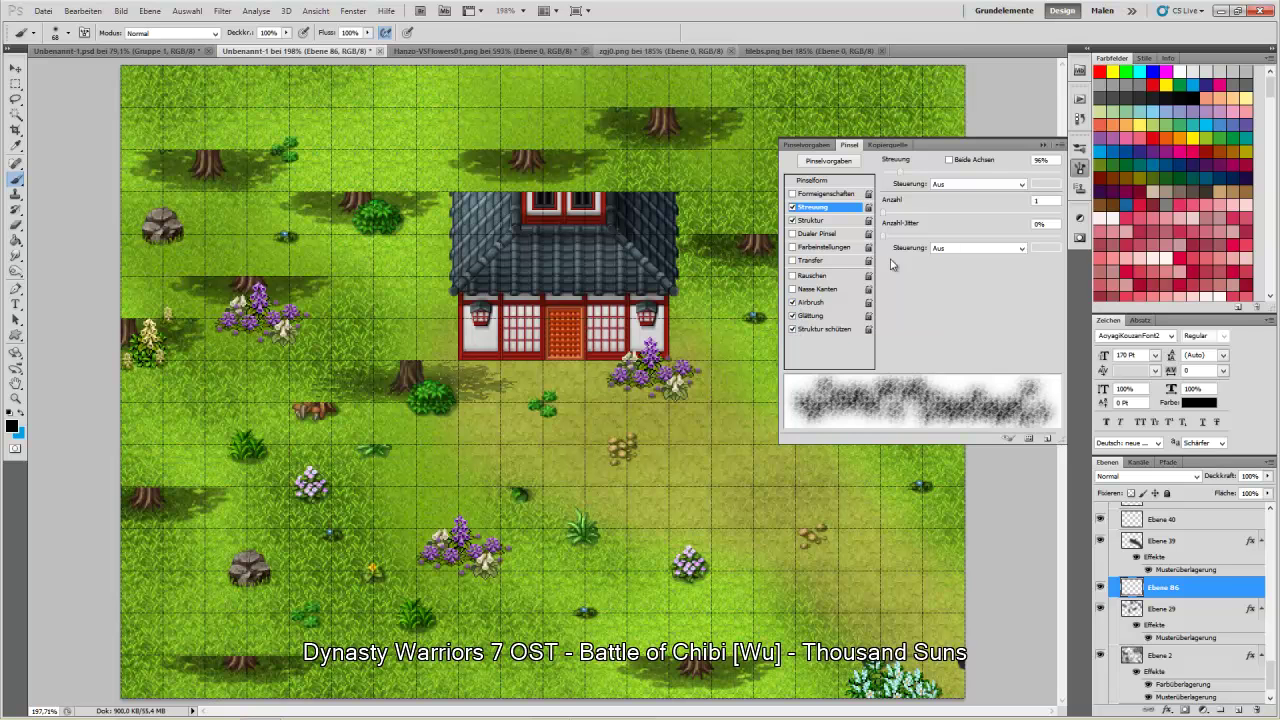
pyautogui.click(1080, 168)
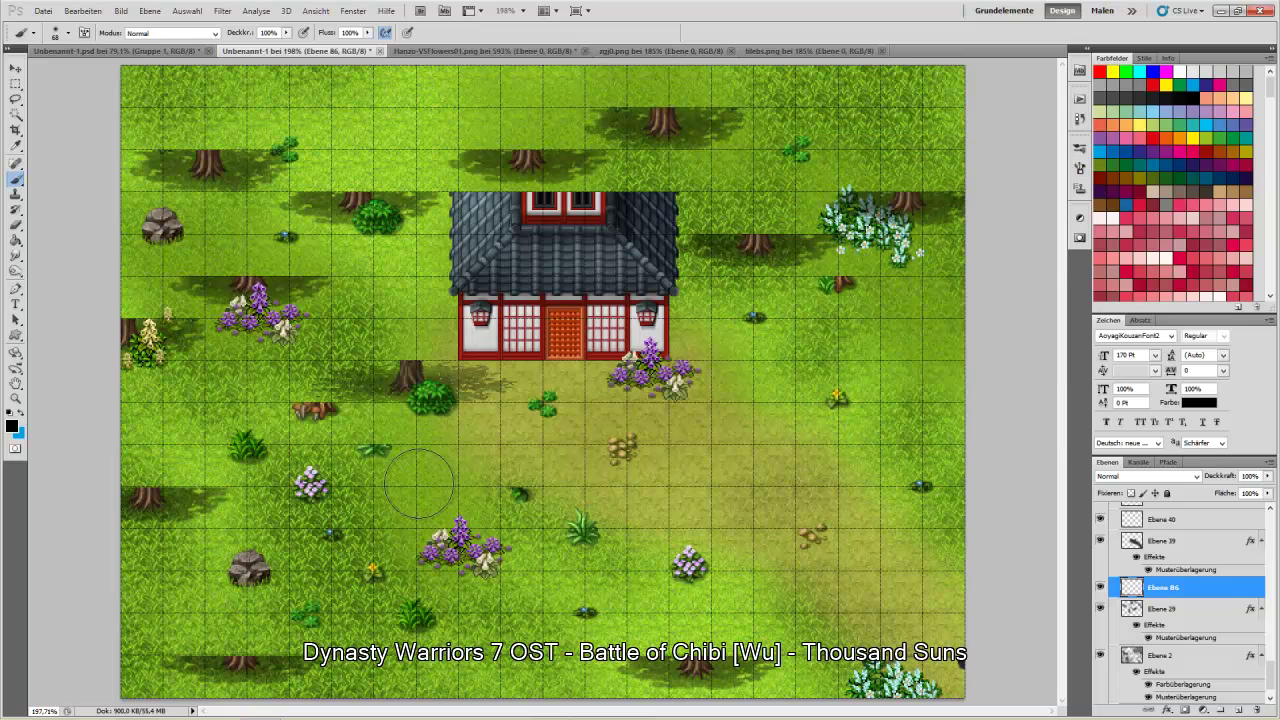
# - Add a pattern overlay (Musterüberlagerung) with the autumn leaf pattern to the new layer's style
pyautogui.rightClick(1176, 592)
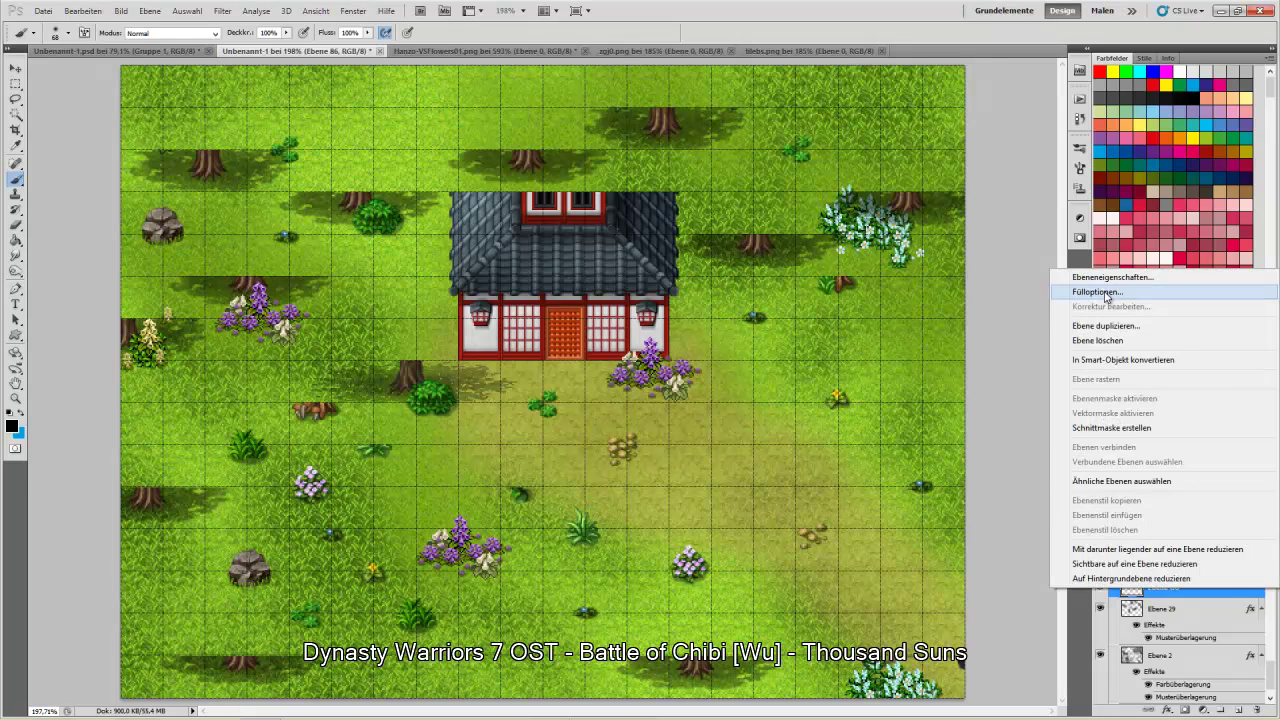
pyautogui.click(1148, 279)
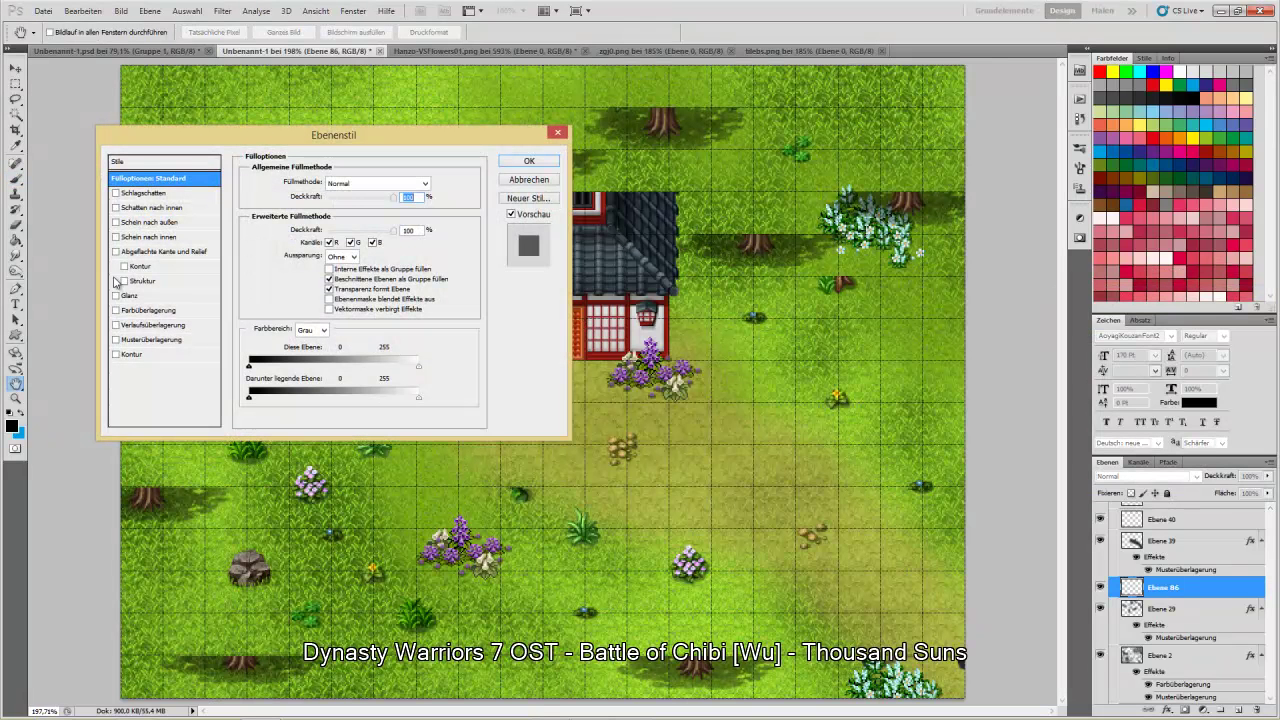
pyautogui.click(131, 342)
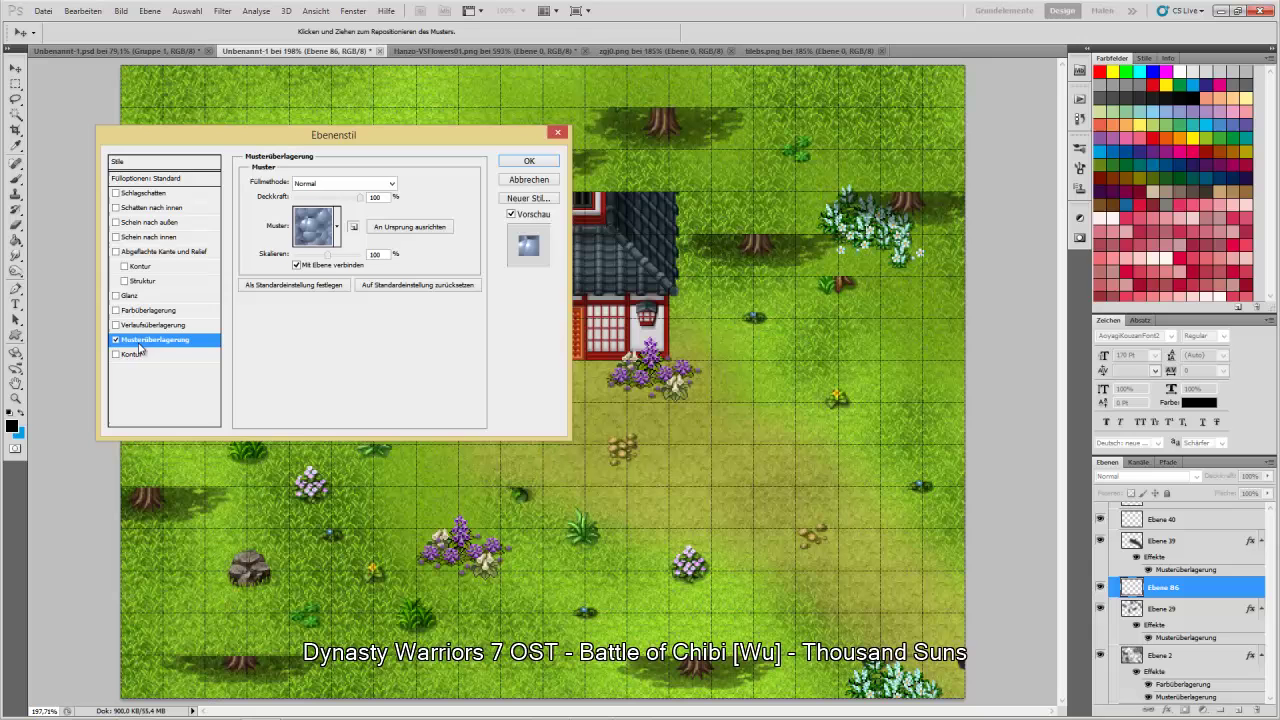
pyautogui.click(340, 228)
pyautogui.click(158, 480)
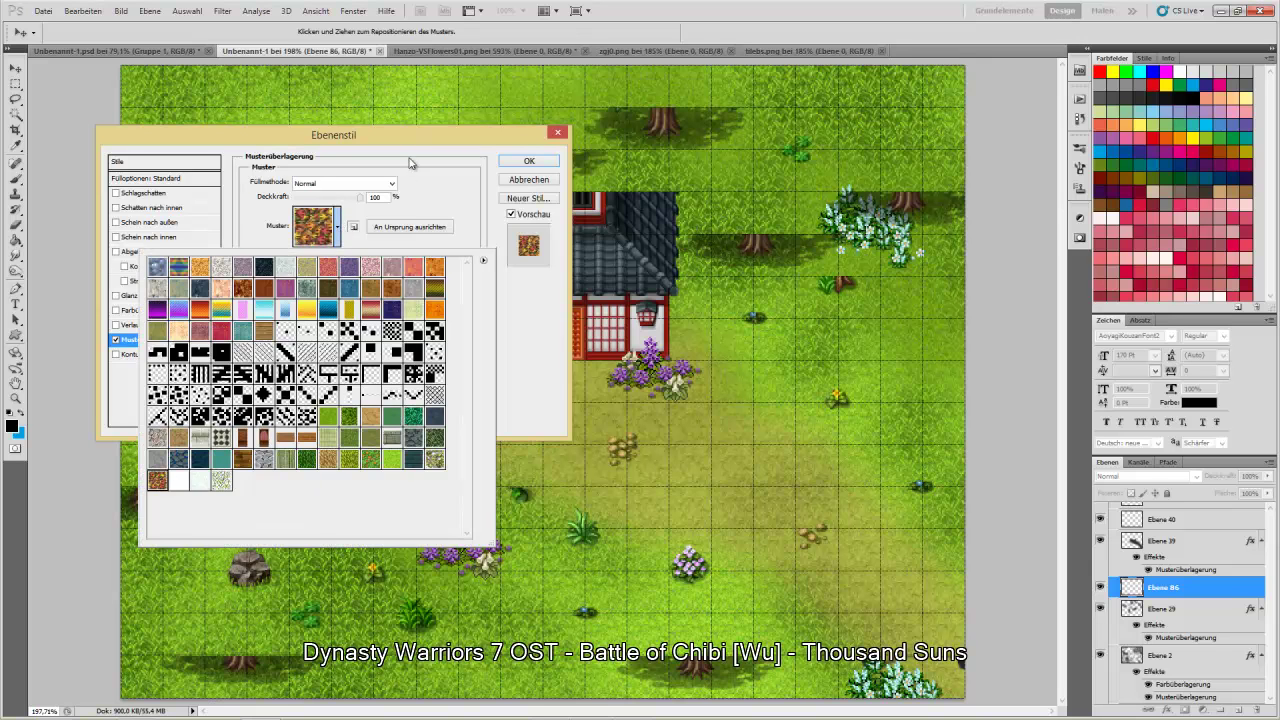
pyautogui.click(410, 163)
# - Add a colour overlay (Farbüberlagerung) in Farbton mode to the leaf layer, using a dark green sampled from the map
pyautogui.click(150, 311)
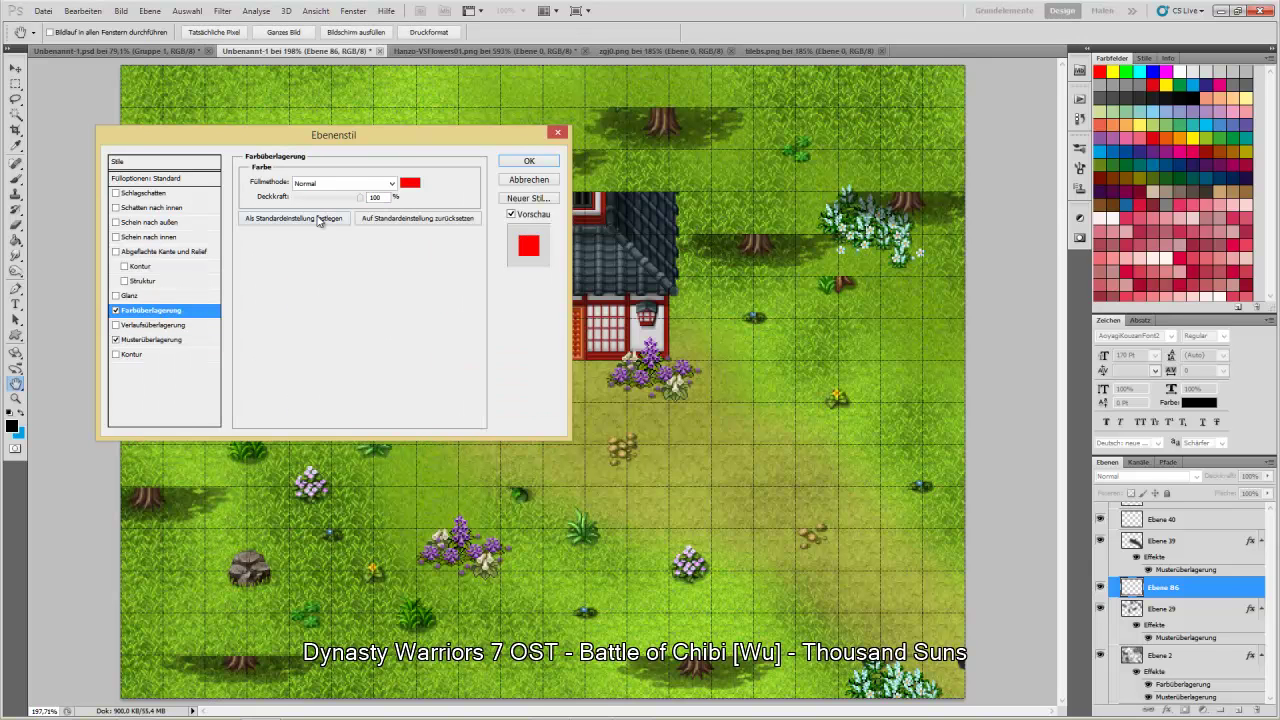
pyautogui.click(391, 183)
pyautogui.click(331, 496)
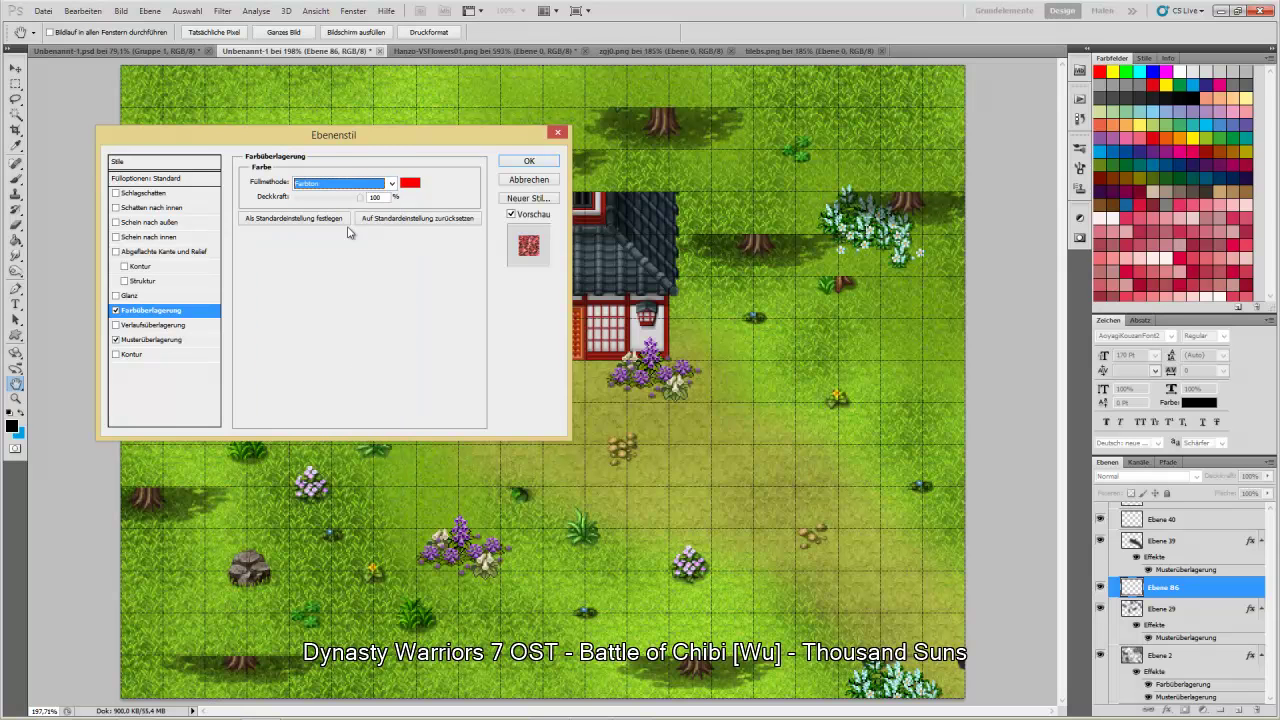
pyautogui.click(410, 183)
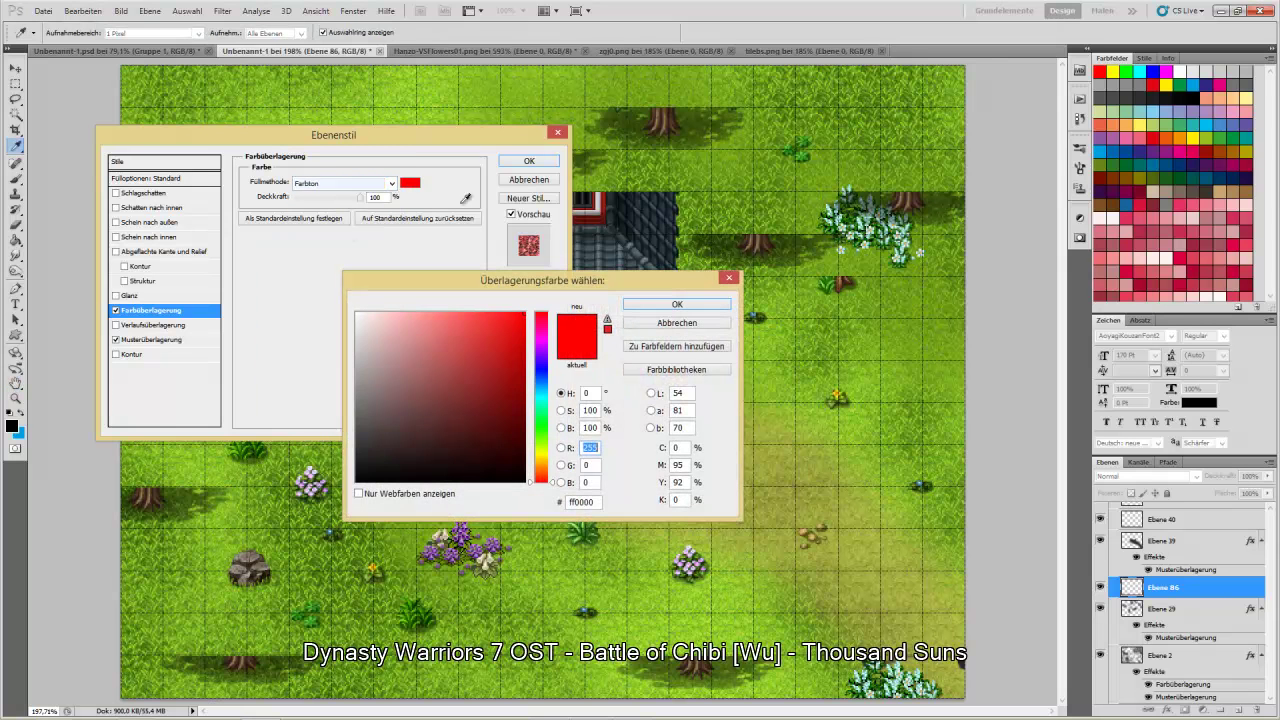
pyautogui.click(792, 262)
pyautogui.click(677, 304)
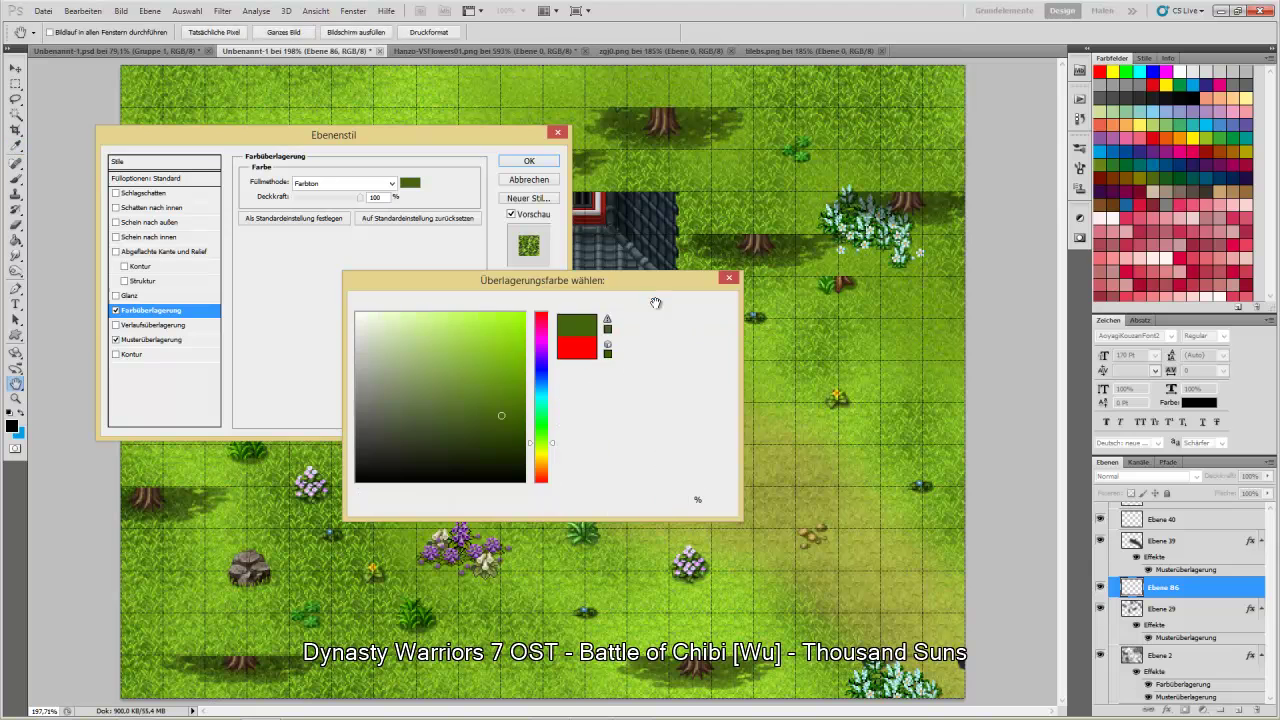
pyautogui.click(527, 163)
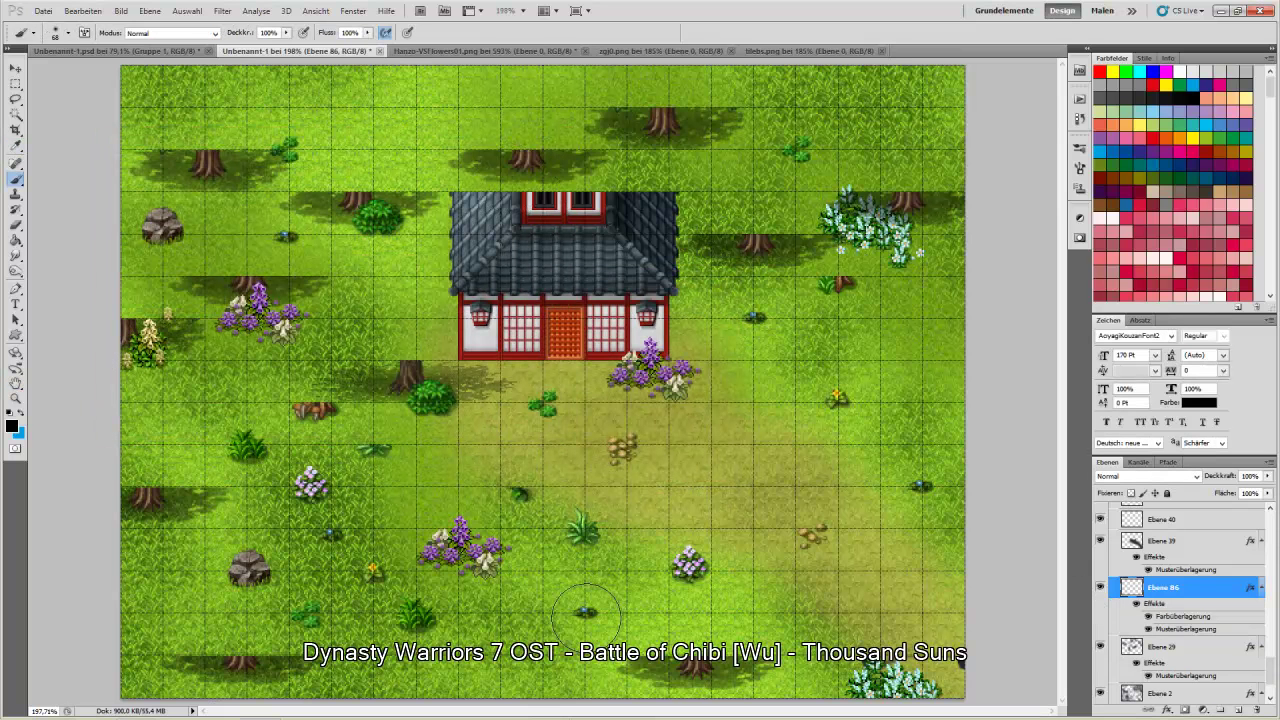
# - Brush the leaf texture over the grass on the map's left side, and show the Parallax group again
pyautogui.moveTo(390, 505)
pyautogui.mouseDown()
pyautogui.moveTo(489, 588)
pyautogui.moveTo(617, 632)
pyautogui.moveTo(614, 655)
pyautogui.moveTo(664, 701)
pyautogui.moveTo(545, 565)
pyautogui.mouseUp()
pyautogui.moveTo(330, 280)
pyautogui.mouseDown()
pyautogui.moveTo(412, 208)
pyautogui.moveTo(425, 227)
pyautogui.moveTo(432, 212)
pyautogui.moveTo(302, 336)
pyautogui.moveTo(271, 342)
pyautogui.moveTo(190, 415)
pyautogui.moveTo(165, 462)
pyautogui.mouseUp()
pyautogui.moveTo(1270, 668); pyautogui.dragTo(1277, 510)
pyautogui.click(1100, 510)
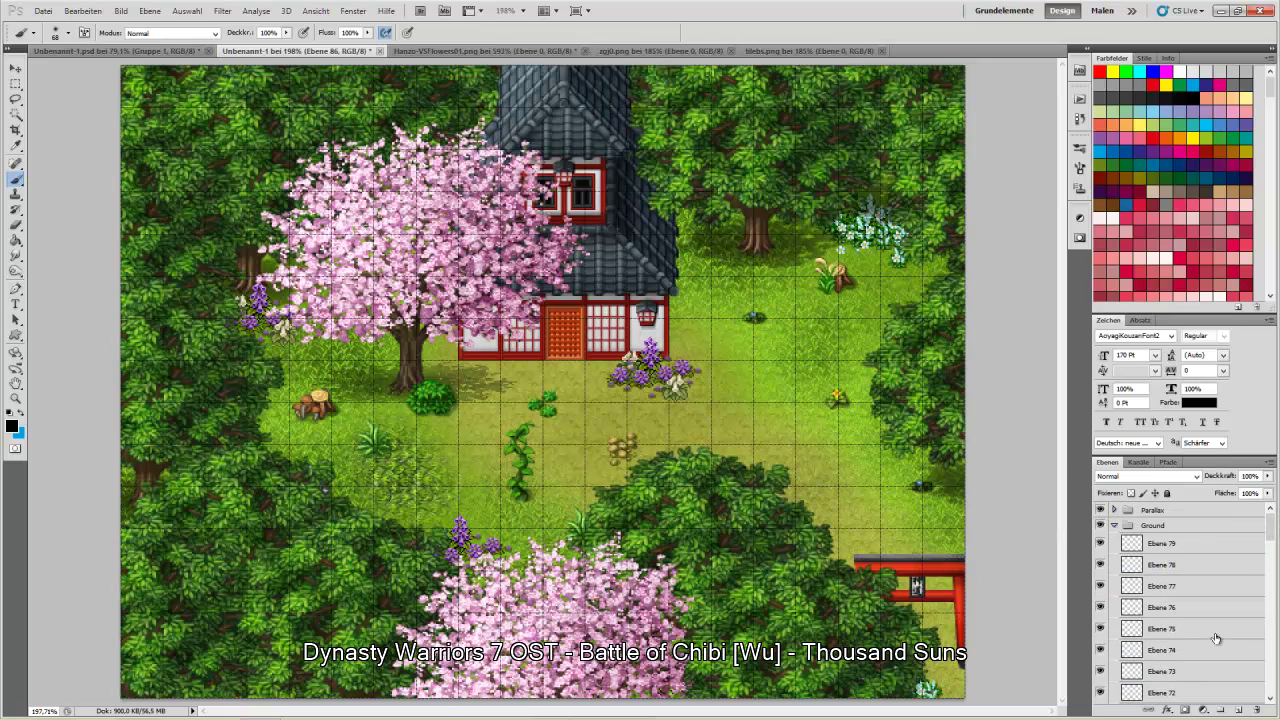
# - Change the leaf layer's pattern overlay to the green pattern with red flowers and disable its colour overlay
pyautogui.scroll(-2, 1258, 543)
pyautogui.scroll(-20, 1240, 556)
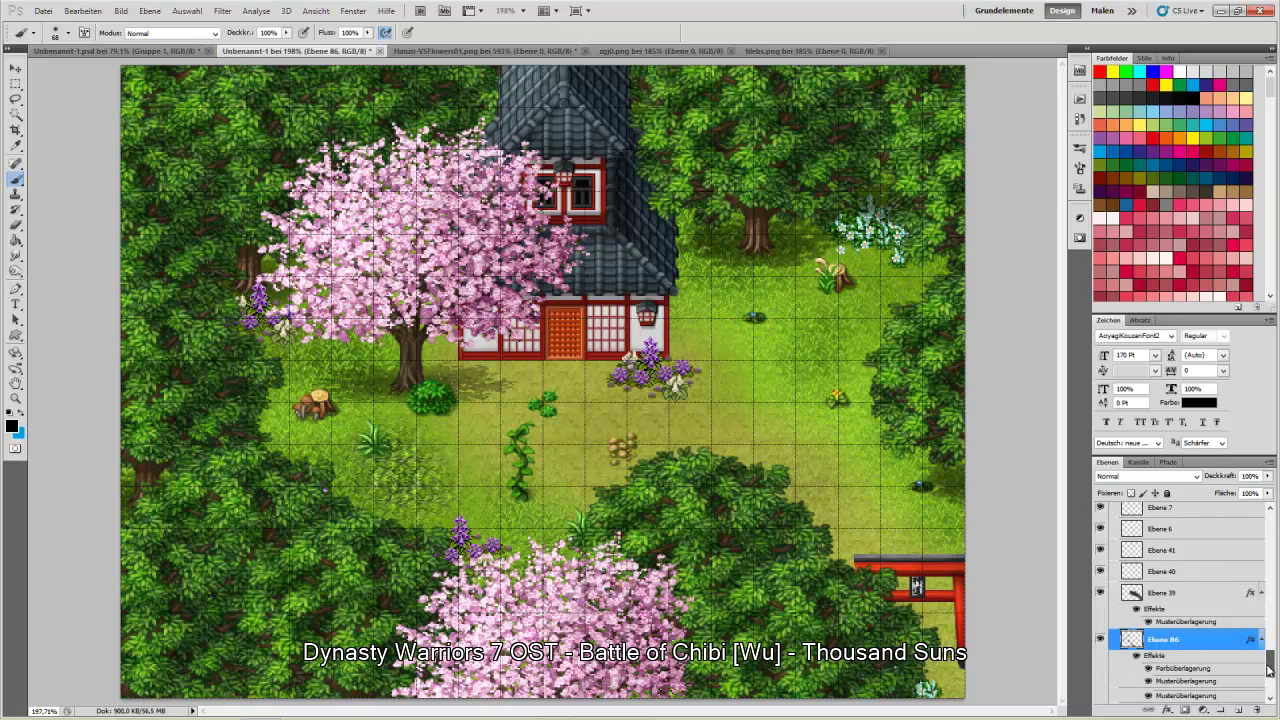
pyautogui.rightClick(1220, 562)
pyautogui.click(1125, 268)
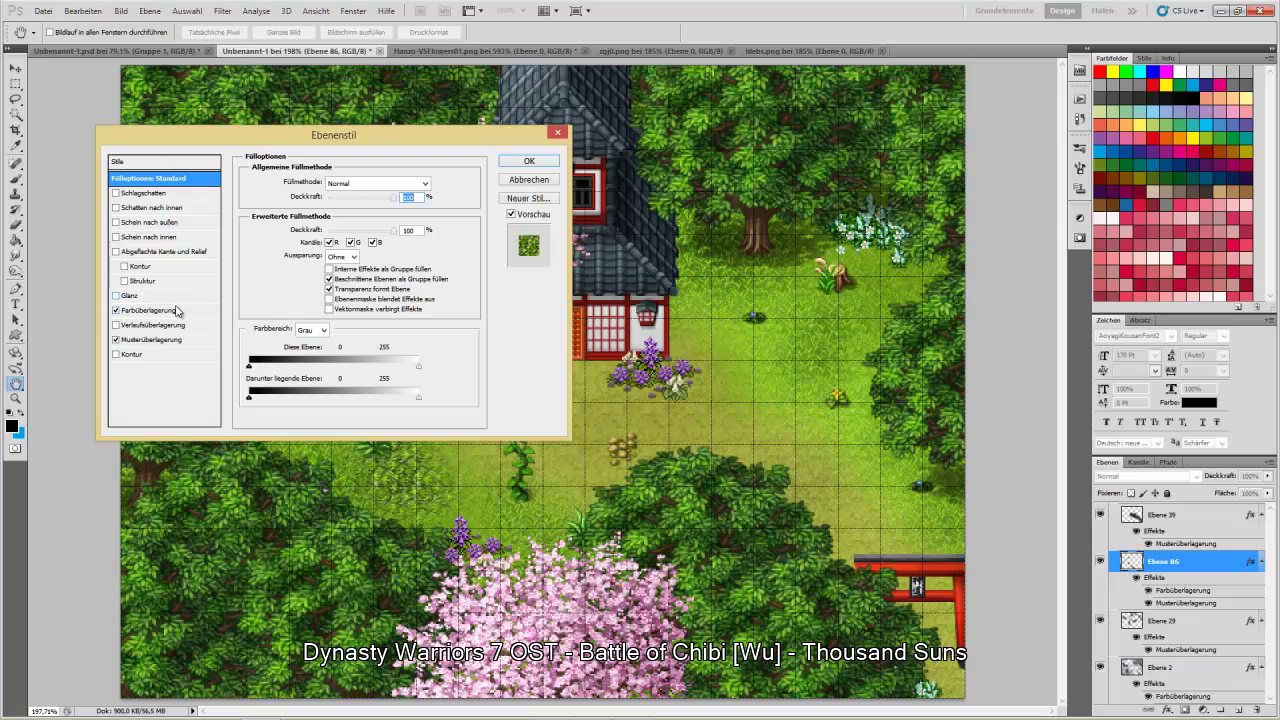
pyautogui.click(155, 341)
pyautogui.click(338, 231)
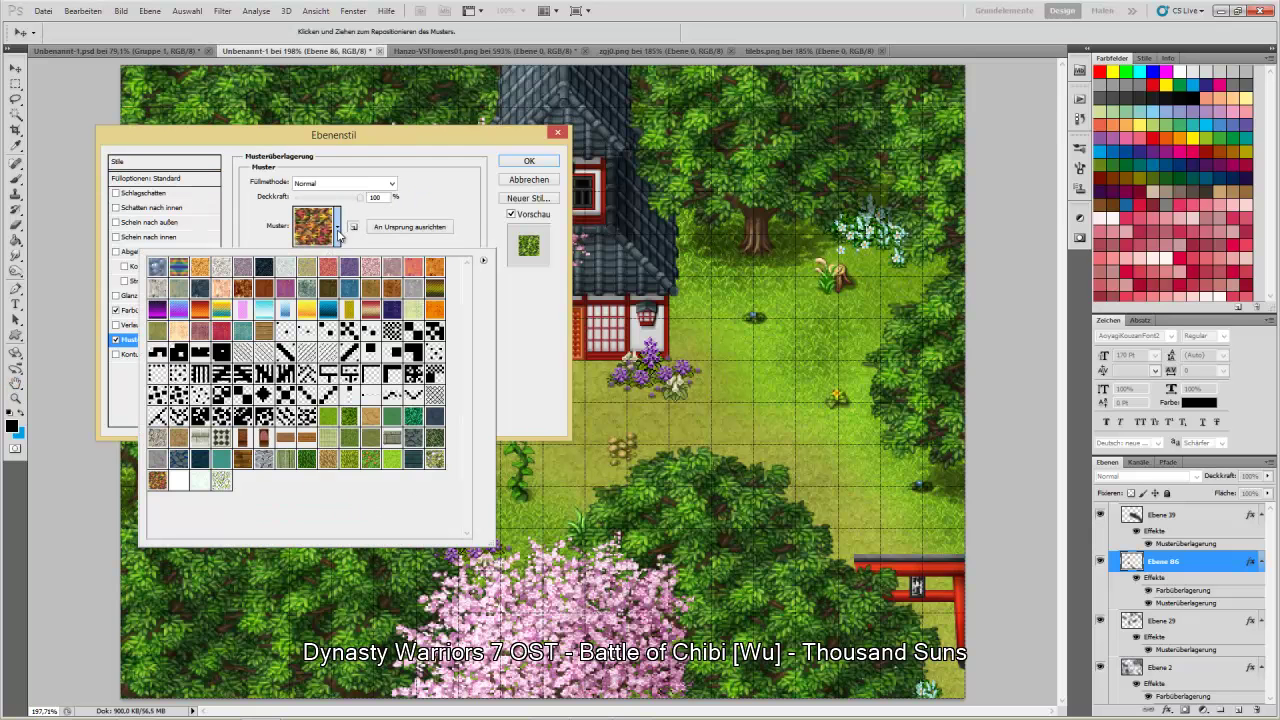
pyautogui.click(372, 456)
pyautogui.click(519, 339)
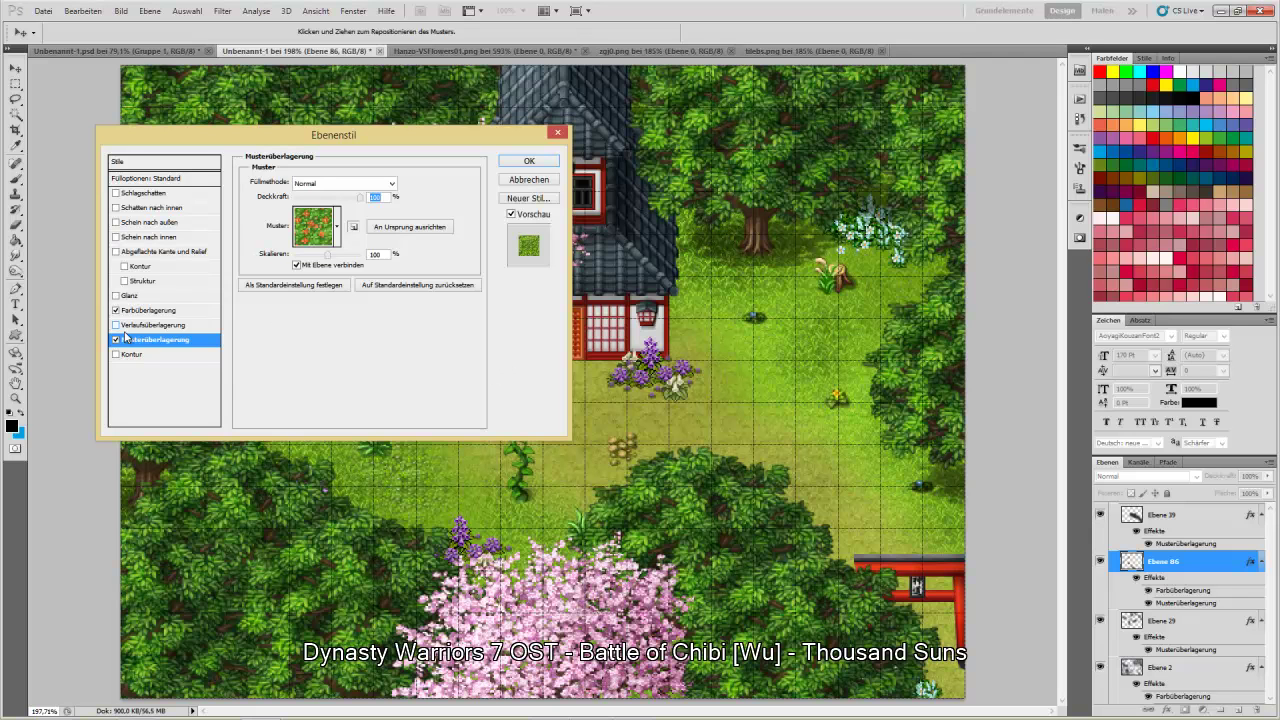
pyautogui.click(512, 161)
# - Brush the red flower texture across the grass on both sides of the clearing, and switch to the Move tool
pyautogui.moveTo(240, 375)
pyautogui.mouseDown()
pyautogui.moveTo(262, 442)
pyautogui.moveTo(305, 460)
pyautogui.mouseUp()
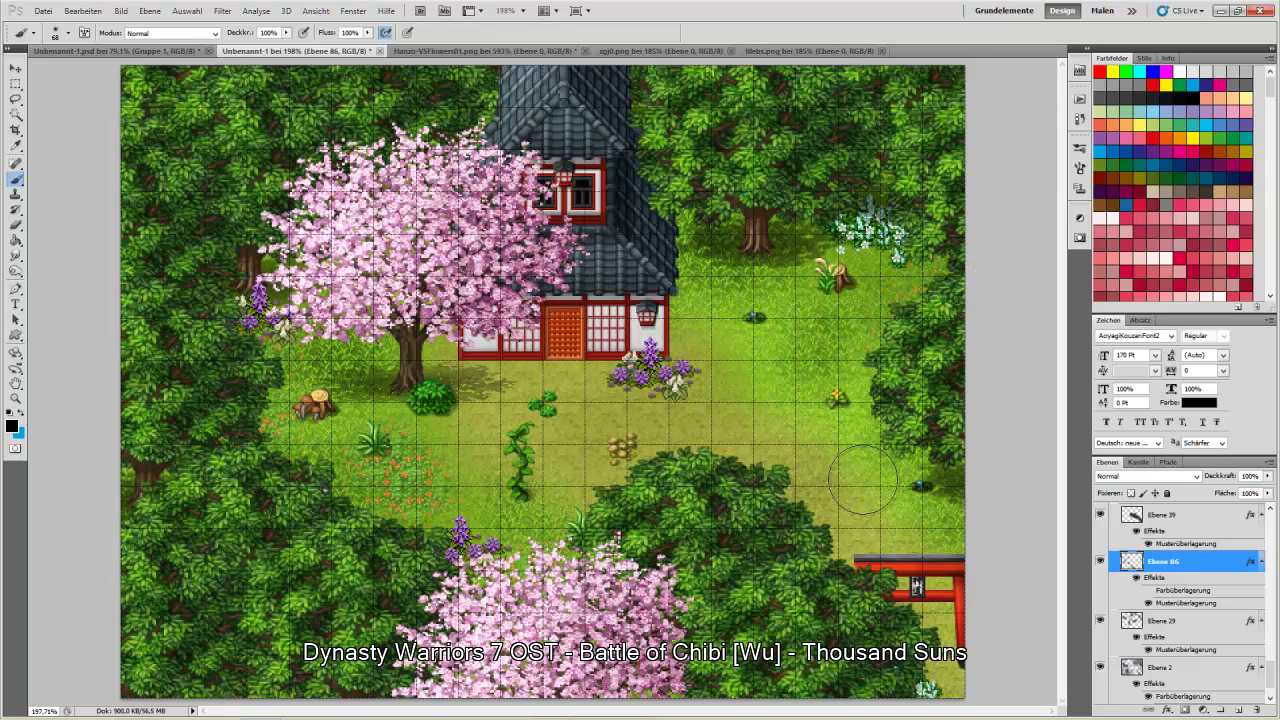
pyautogui.moveTo(855, 436); pyautogui.dragTo(885, 432)
pyautogui.moveTo(907, 345)
pyautogui.mouseDown()
pyautogui.moveTo(914, 286)
pyautogui.moveTo(772, 303)
pyautogui.moveTo(750, 331)
pyautogui.moveTo(788, 406)
pyautogui.moveTo(758, 405)
pyautogui.mouseUp()
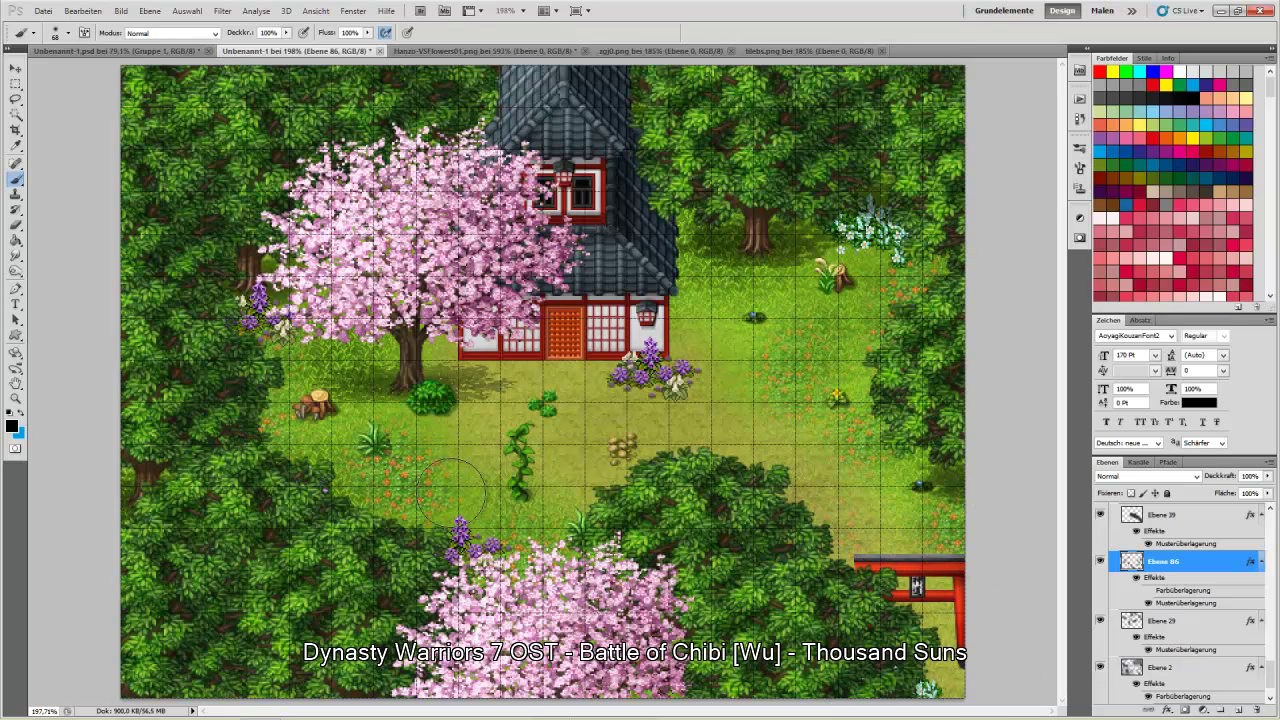
pyautogui.click(12, 69)
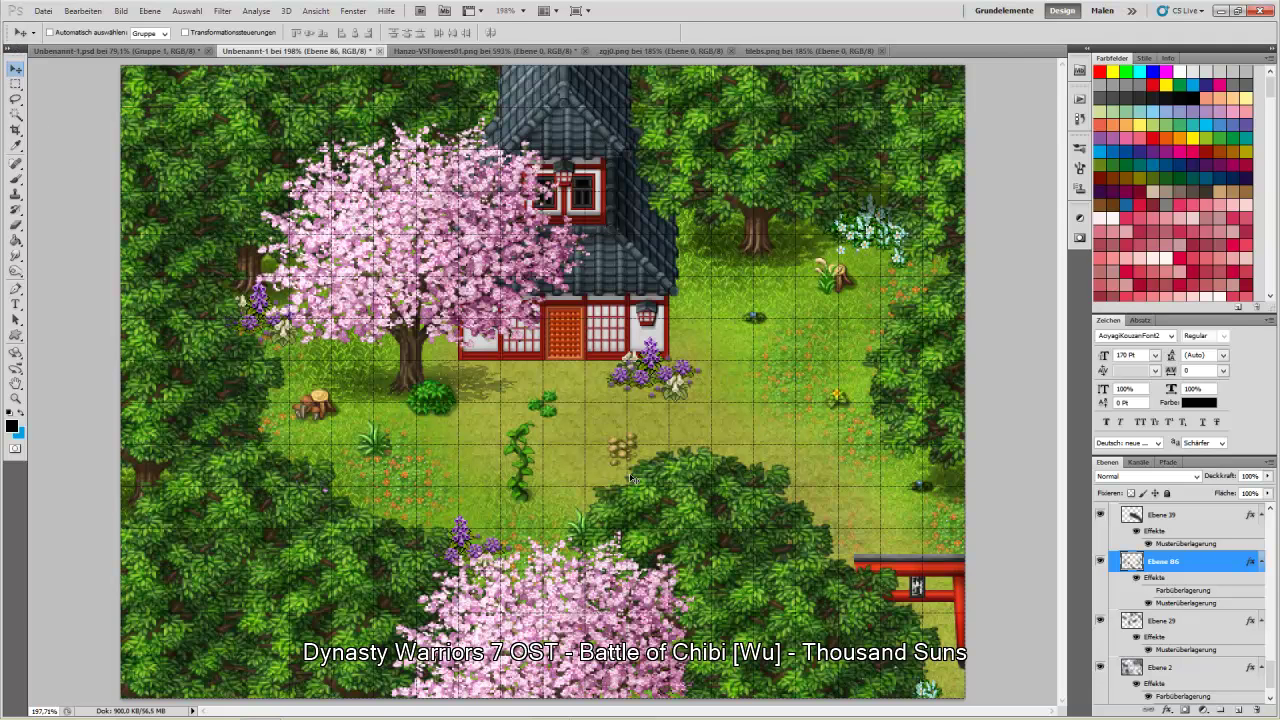
# - Collapse the Ground group and select the Parallax group
pyautogui.scroll(2, 1134, 529)
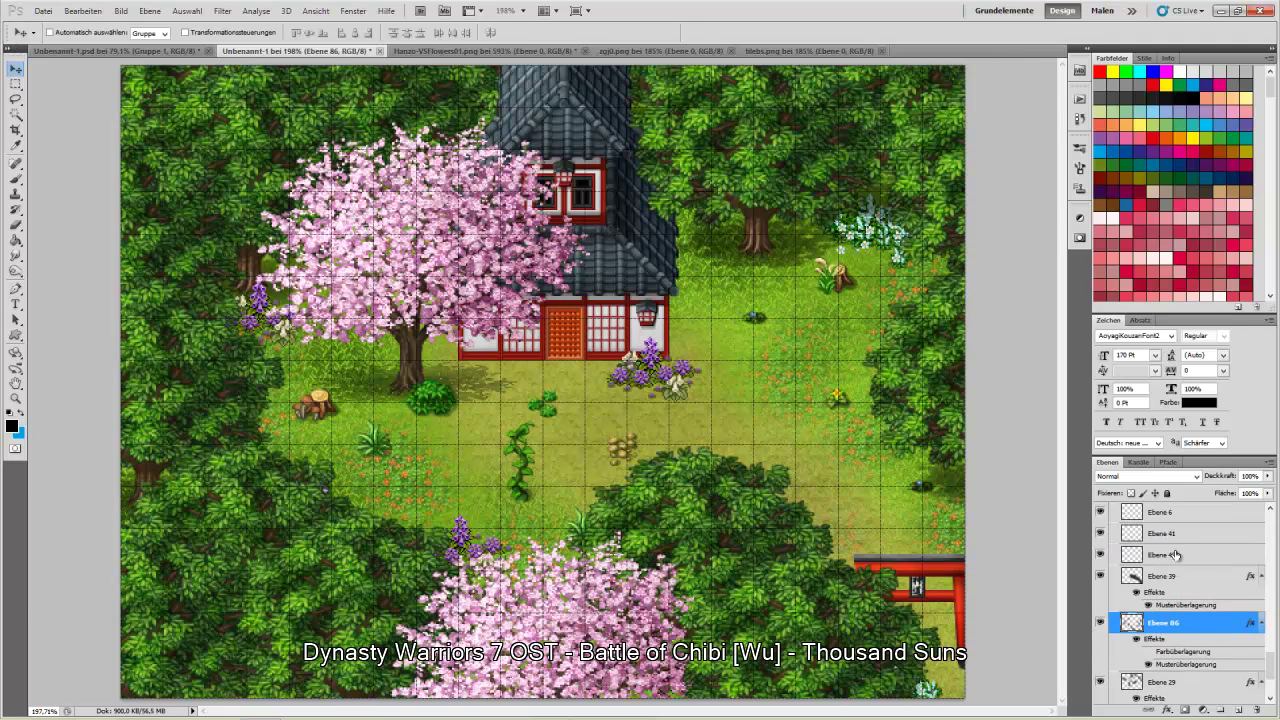
pyautogui.moveTo(1270, 668); pyautogui.dragTo(1270, 505)
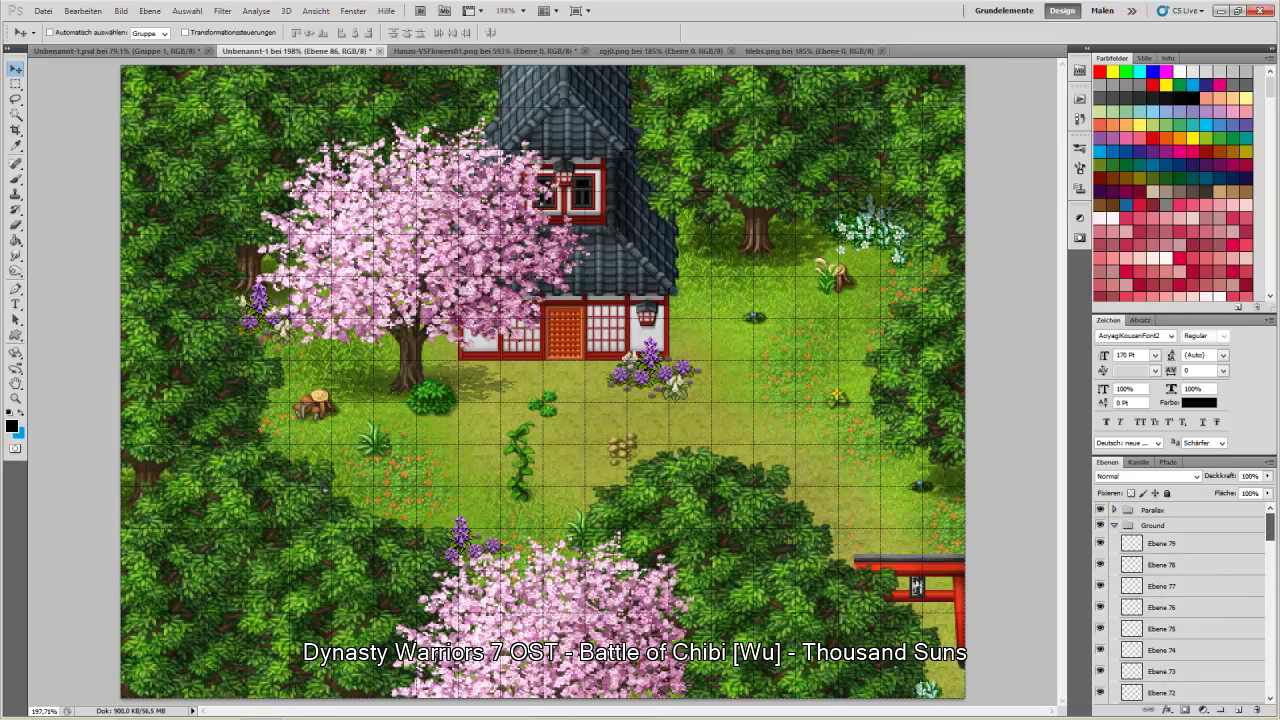
pyautogui.click(1111, 527)
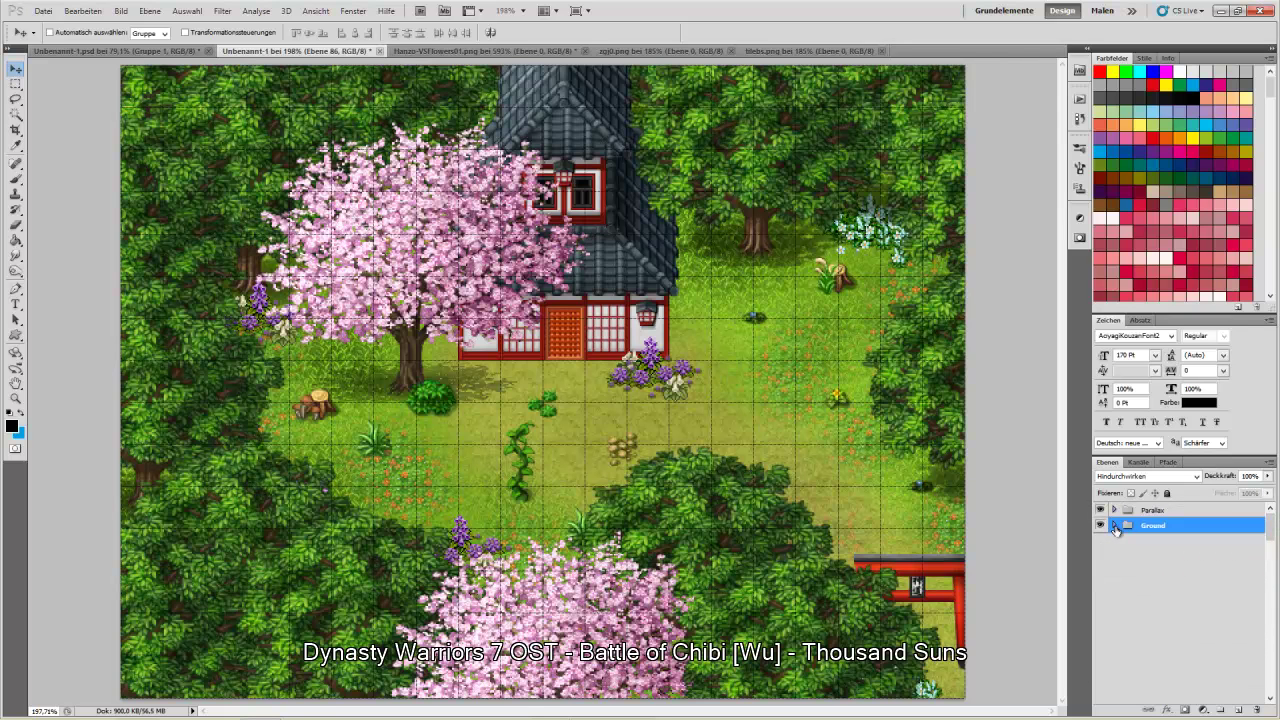
pyautogui.click(1165, 511)
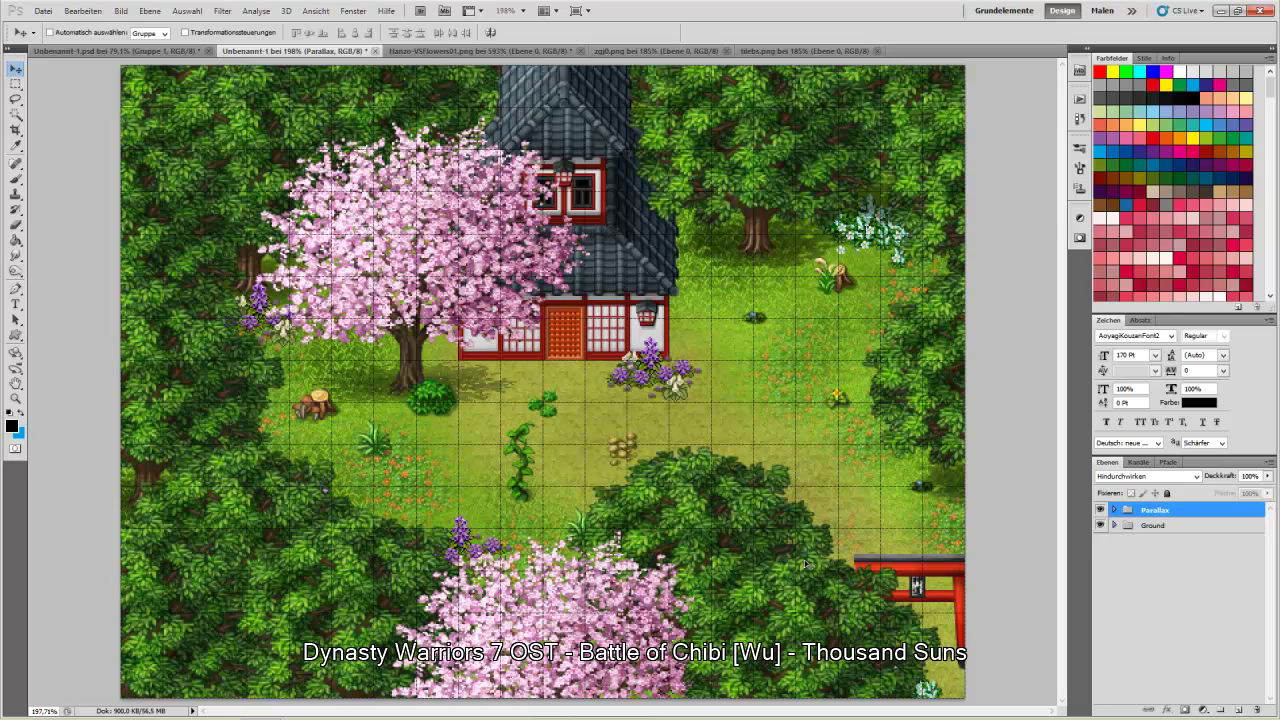
pyautogui.click(633, 710)
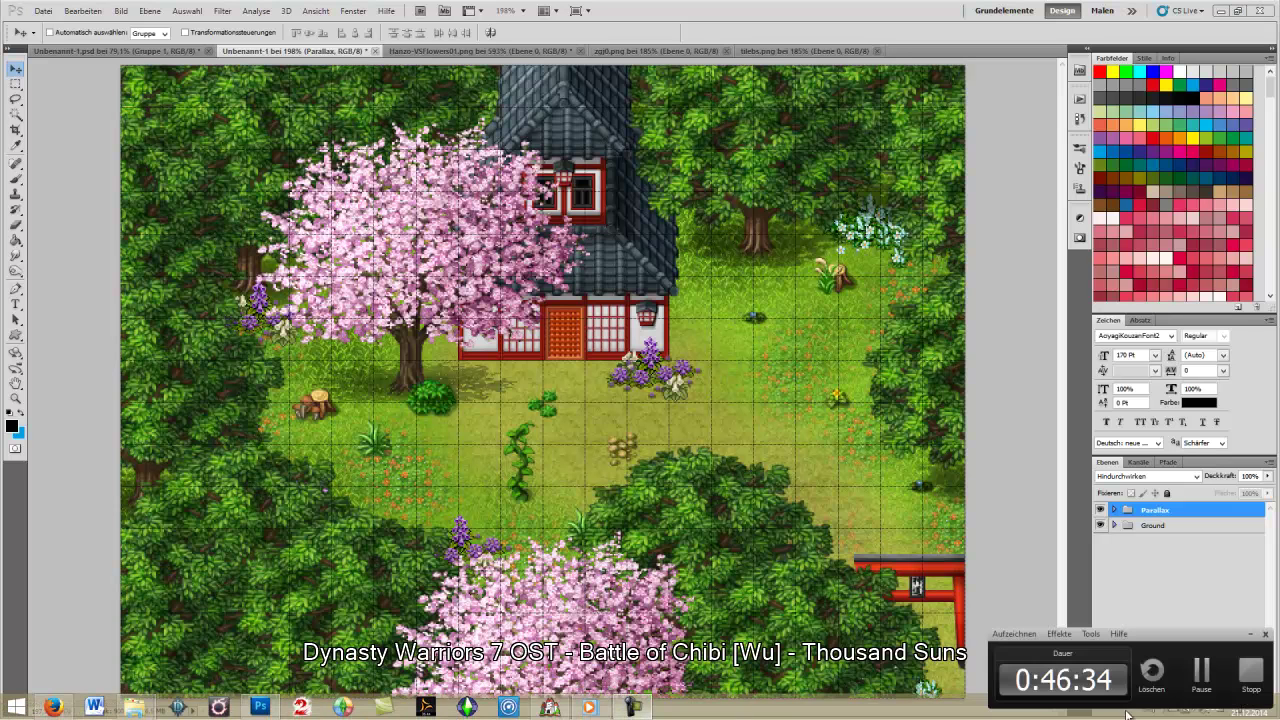
pyautogui.click(1199, 676)
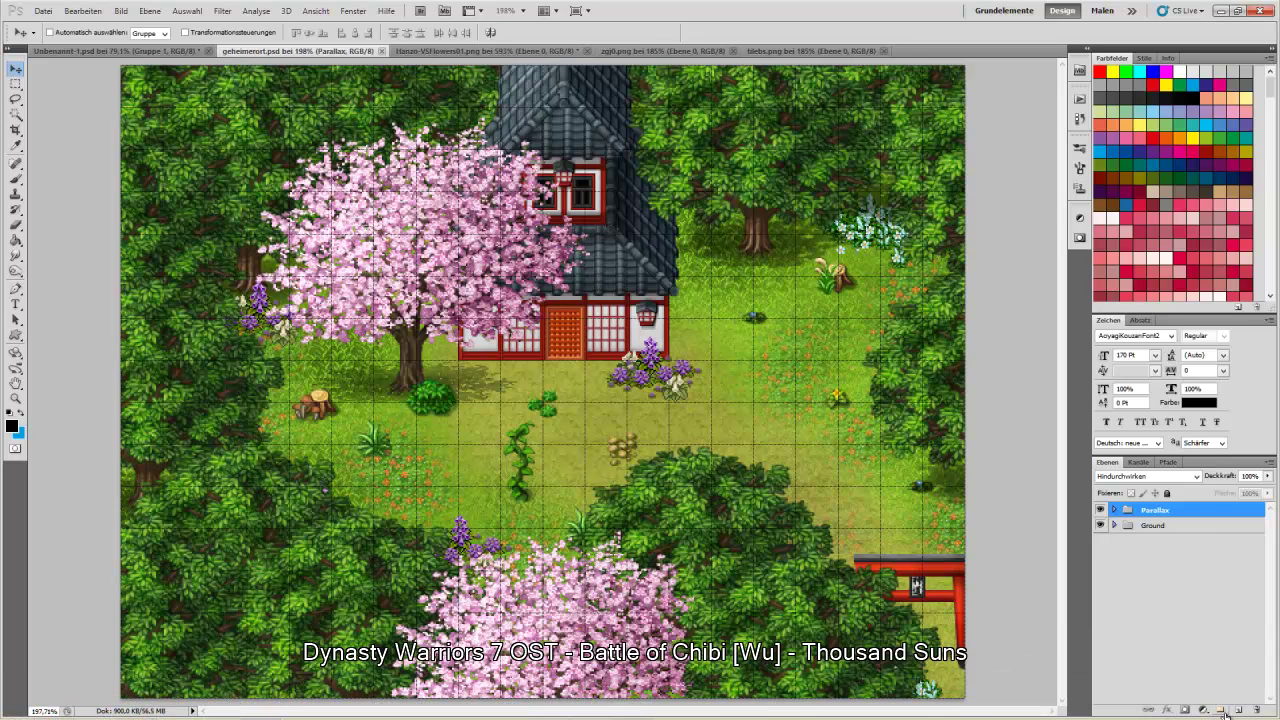
# - Create a new group above Parallax, name it Shadow/Light and give it the colour label Rot
pyautogui.click(1222, 710)
pyautogui.doubleClick(1158, 514)
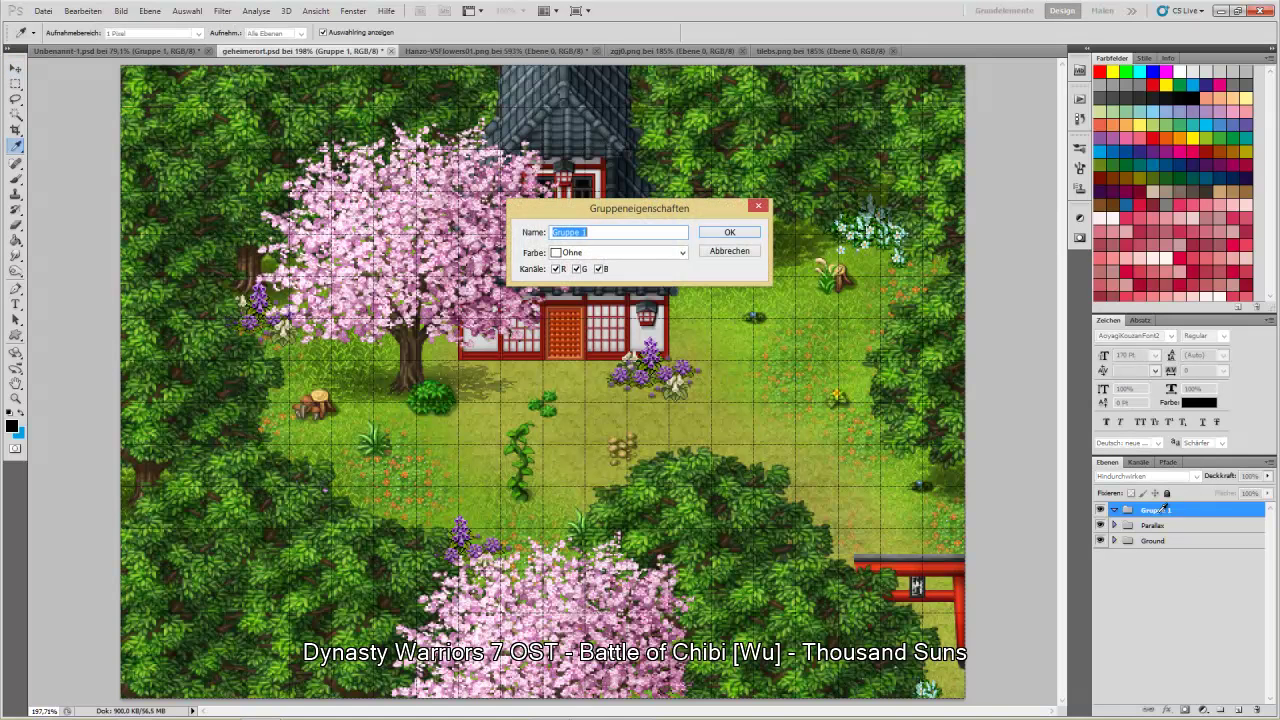
pyautogui.write('Shadow/Light')
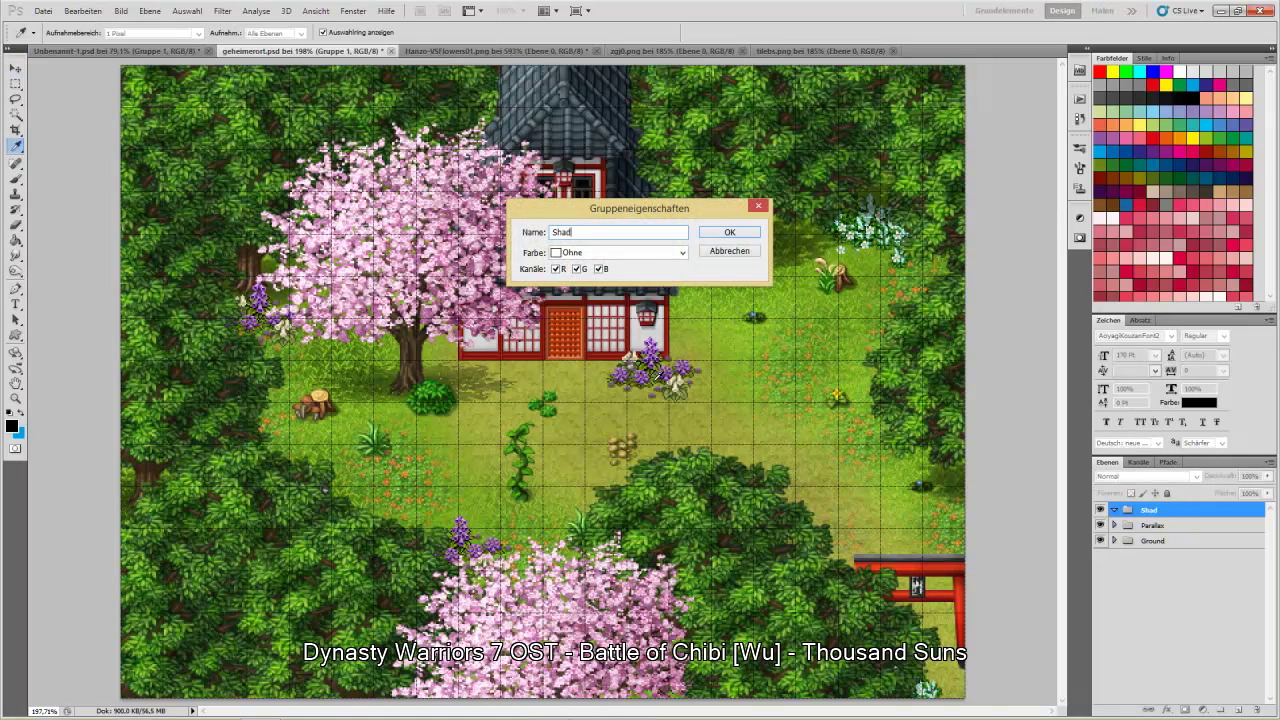
pyautogui.click(604, 256)
pyautogui.click(600, 279)
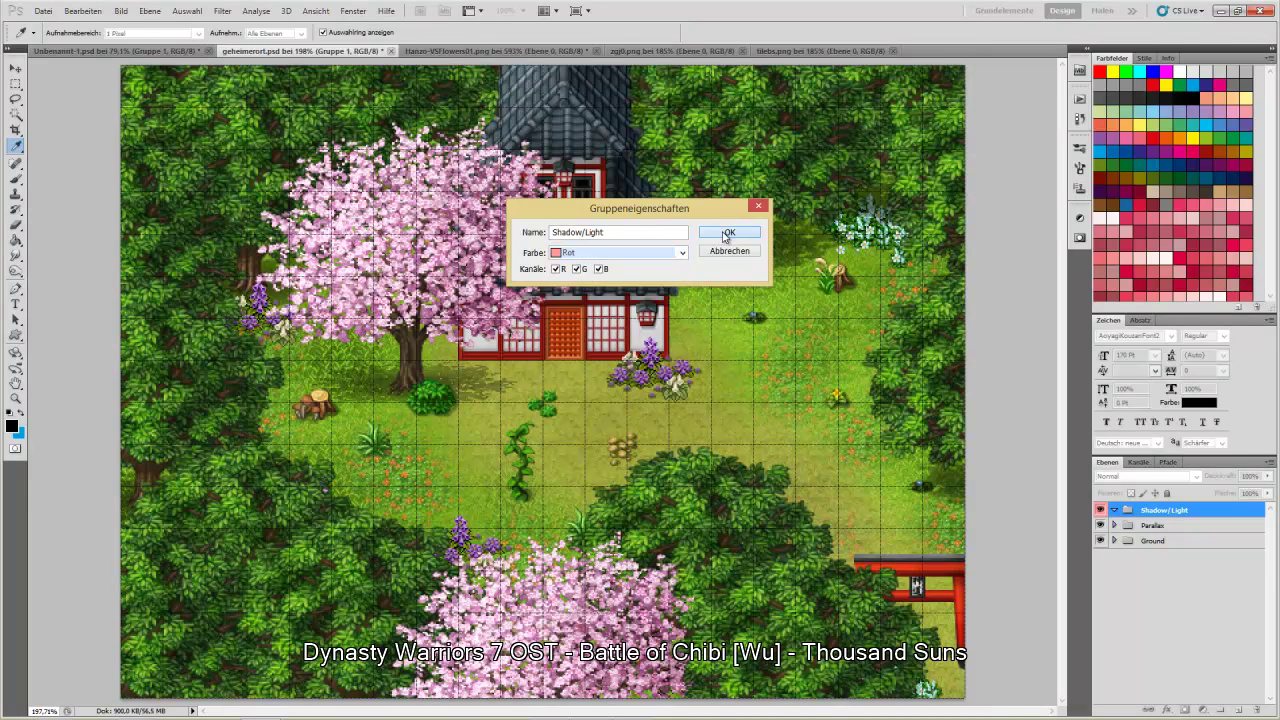
pyautogui.click(727, 234)
pyautogui.press('v')
# - Add a new empty layer inside the Shadow/Light group
pyautogui.click(1168, 526)
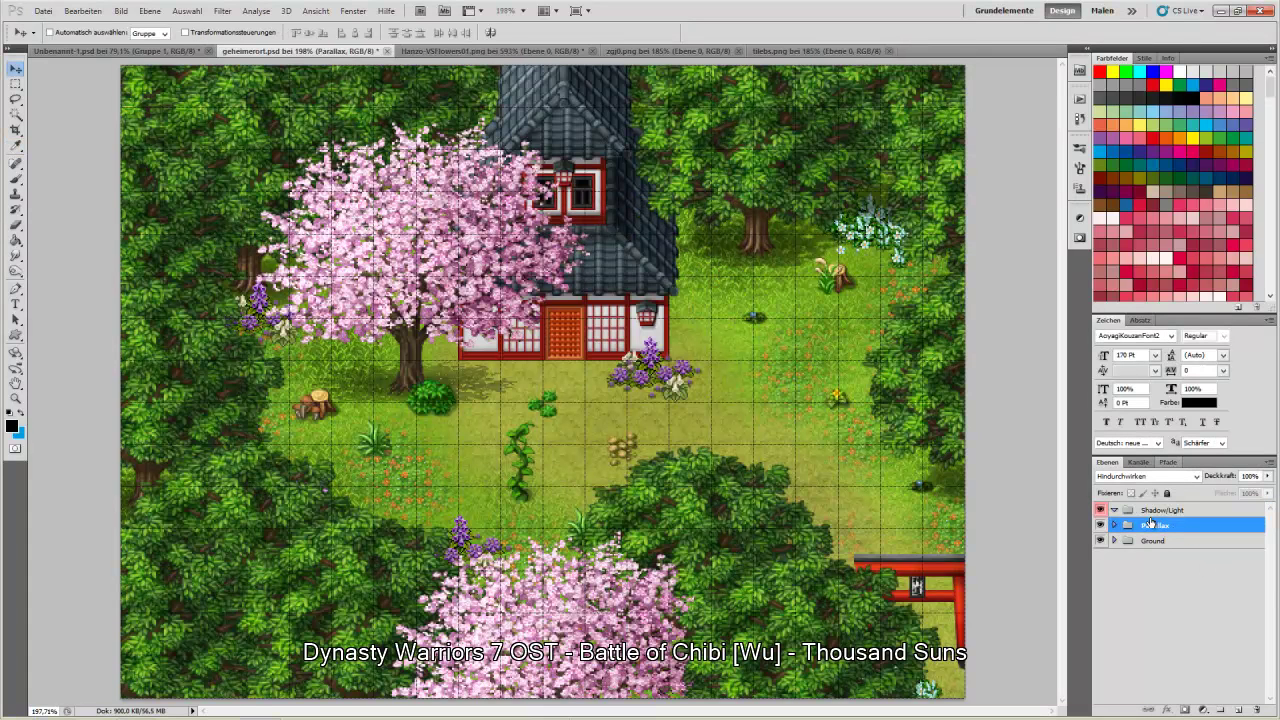
pyautogui.click(1161, 511)
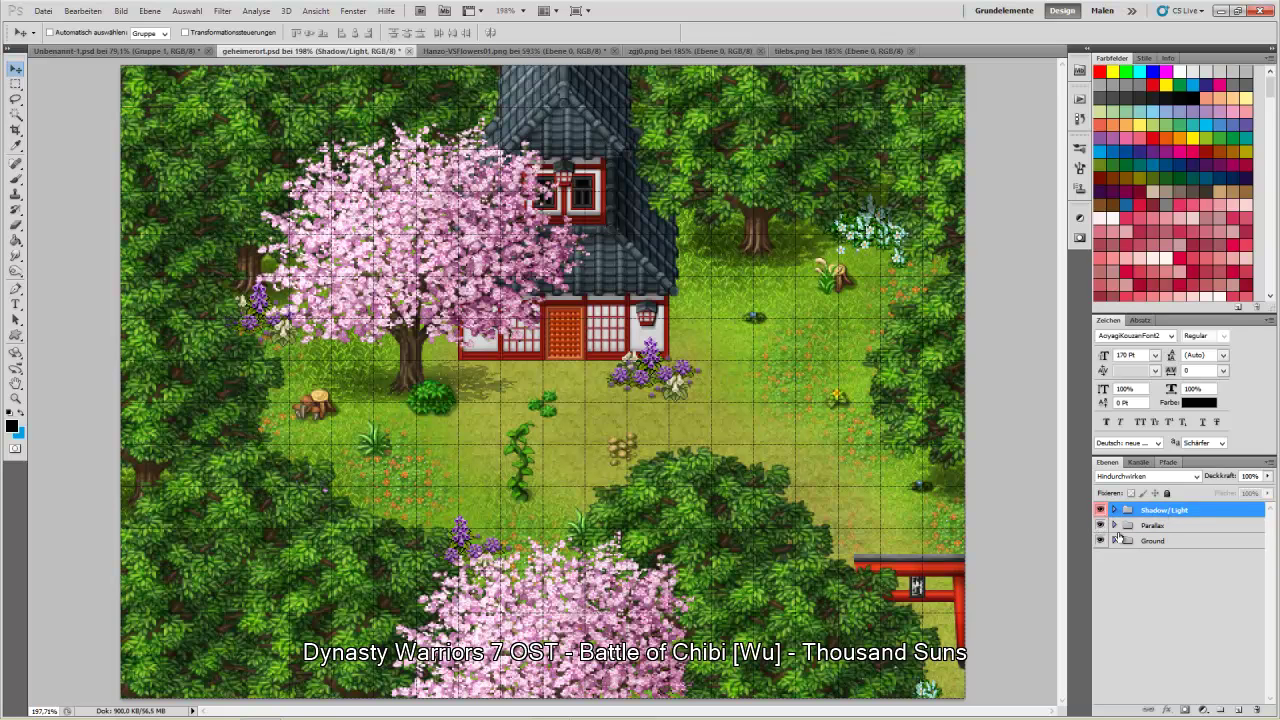
pyautogui.click(1238, 710)
pyautogui.moveTo(1156, 513); pyautogui.dragTo(1152, 546)
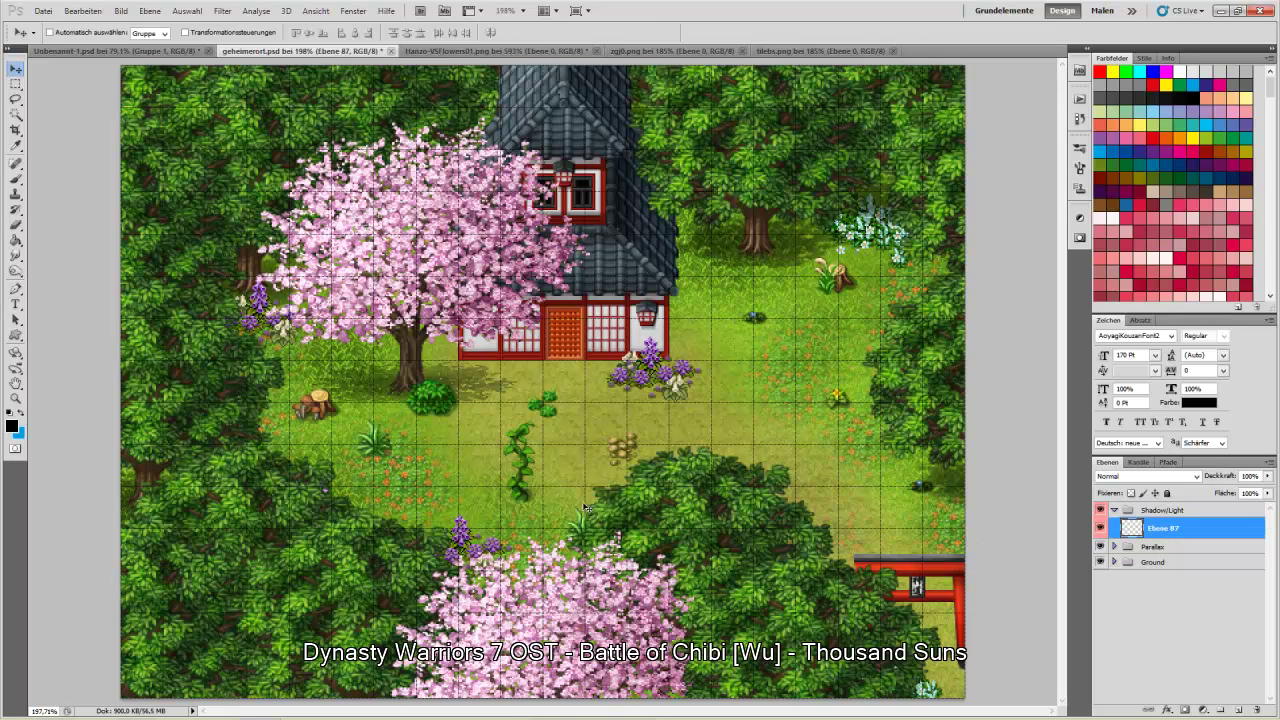
# - Fill the new layer with black and set its blending mode to Weiches Licht
pyautogui.click(8, 414)
pyautogui.click(16, 238)
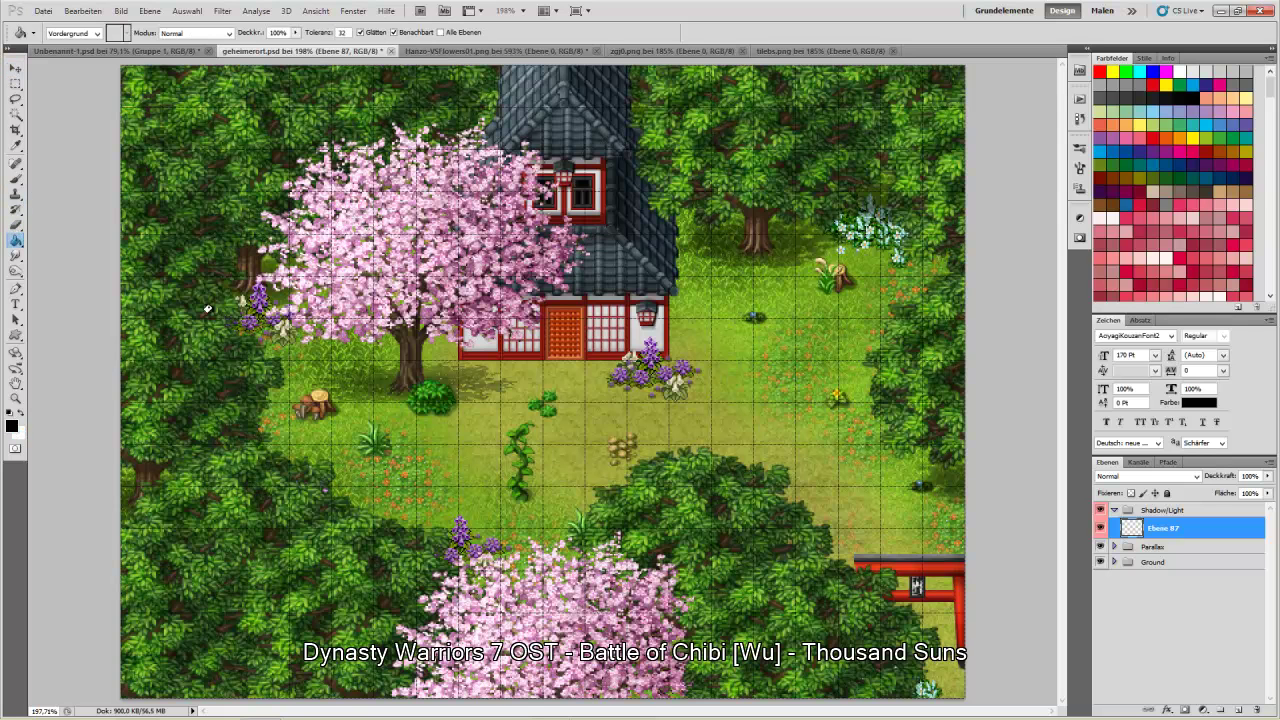
pyautogui.click(385, 375)
pyautogui.click(1147, 476)
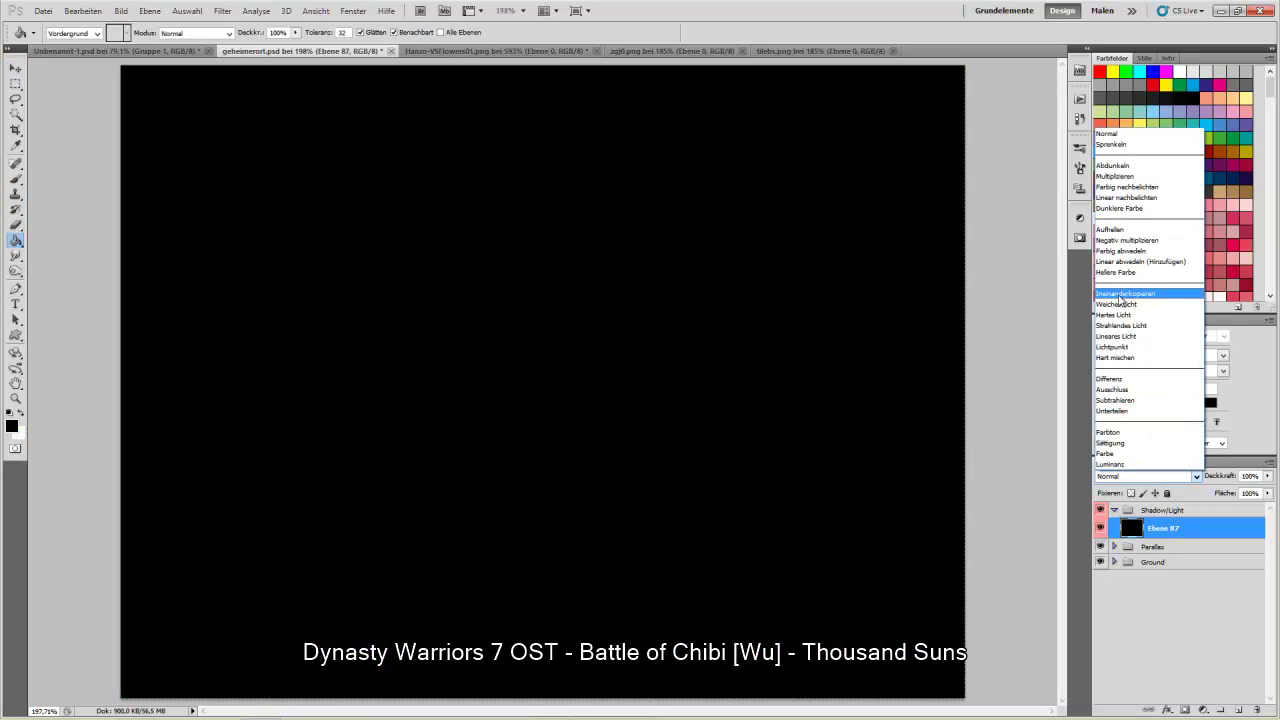
pyautogui.click(1150, 303)
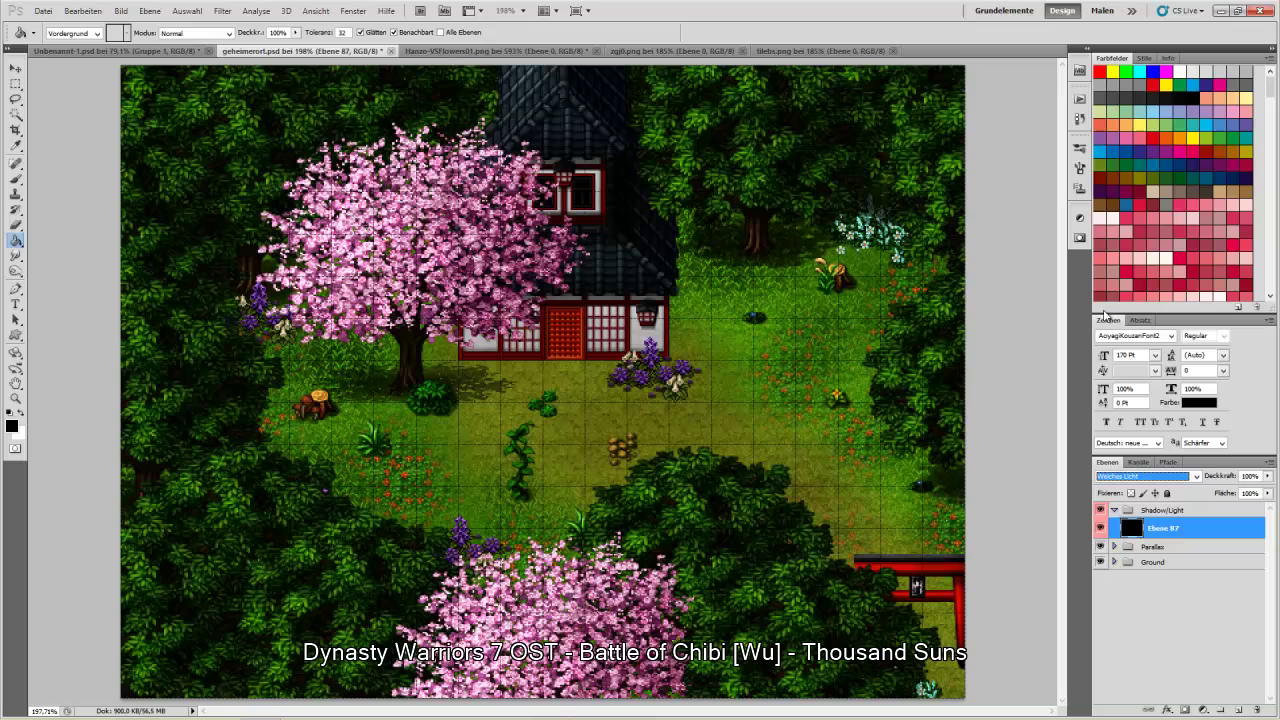
# - Paint white light over the open clearing on the shadow layer with the soft brush
pyautogui.click(21, 414)
pyautogui.click(16, 178)
pyautogui.moveTo(629, 460)
pyautogui.mouseDown()
pyautogui.moveTo(582, 503)
pyautogui.moveTo(531, 524)
pyautogui.moveTo(496, 515)
pyautogui.moveTo(342, 446)
pyautogui.moveTo(283, 349)
pyautogui.moveTo(309, 426)
pyautogui.moveTo(395, 475)
pyautogui.moveTo(494, 491)
pyautogui.moveTo(627, 446)
pyautogui.moveTo(779, 438)
pyautogui.moveTo(914, 541)
pyautogui.moveTo(890, 566)
pyautogui.moveTo(973, 631)
pyautogui.moveTo(976, 685)
pyautogui.moveTo(1004, 668)
pyautogui.moveTo(729, 432)
pyautogui.moveTo(600, 443)
pyautogui.mouseUp()
pyautogui.moveTo(768, 354)
pyautogui.mouseDown()
pyautogui.moveTo(664, 293)
pyautogui.moveTo(748, 277)
pyautogui.moveTo(708, 295)
pyautogui.moveTo(694, 350)
pyautogui.moveTo(703, 282)
pyautogui.moveTo(702, 341)
pyautogui.moveTo(732, 384)
pyautogui.moveTo(895, 400)
pyautogui.moveTo(885, 414)
pyautogui.moveTo(730, 389)
pyautogui.moveTo(822, 280)
pyautogui.moveTo(865, 261)
pyautogui.moveTo(909, 277)
pyautogui.moveTo(764, 392)
pyautogui.moveTo(751, 312)
pyautogui.moveTo(709, 364)
pyautogui.moveTo(384, 413)
pyautogui.moveTo(380, 466)
pyautogui.moveTo(529, 514)
pyautogui.moveTo(536, 481)
pyautogui.moveTo(294, 365)
pyautogui.moveTo(308, 352)
pyautogui.moveTo(459, 482)
pyautogui.moveTo(558, 512)
pyautogui.moveTo(596, 498)
pyautogui.moveTo(685, 392)
pyautogui.moveTo(792, 397)
pyautogui.moveTo(628, 498)
pyautogui.moveTo(467, 470)
pyautogui.moveTo(295, 476)
pyautogui.moveTo(655, 474)
pyautogui.mouseUp()
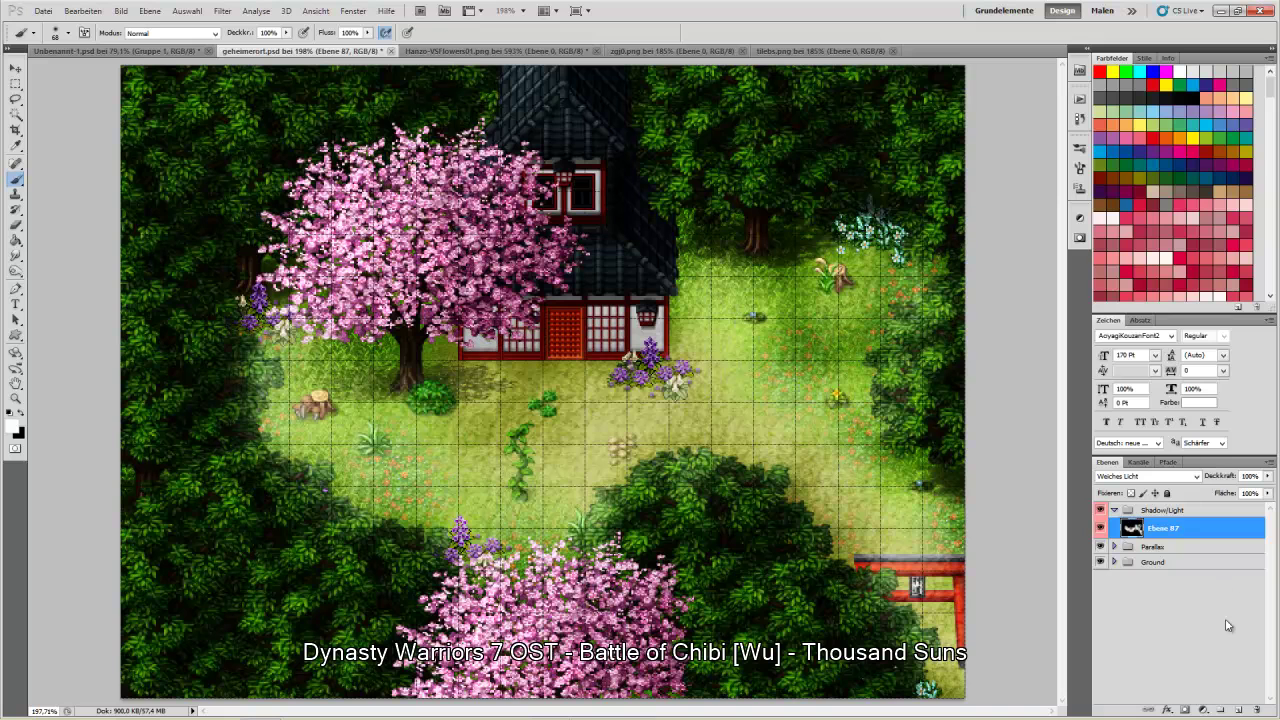
# - Add a second layer in Shadow/Light, fill it with black and set its blending mode to Weiches Licht
pyautogui.click(1238, 710)
pyautogui.moveTo(795, 570); pyautogui.dragTo(845, 572)
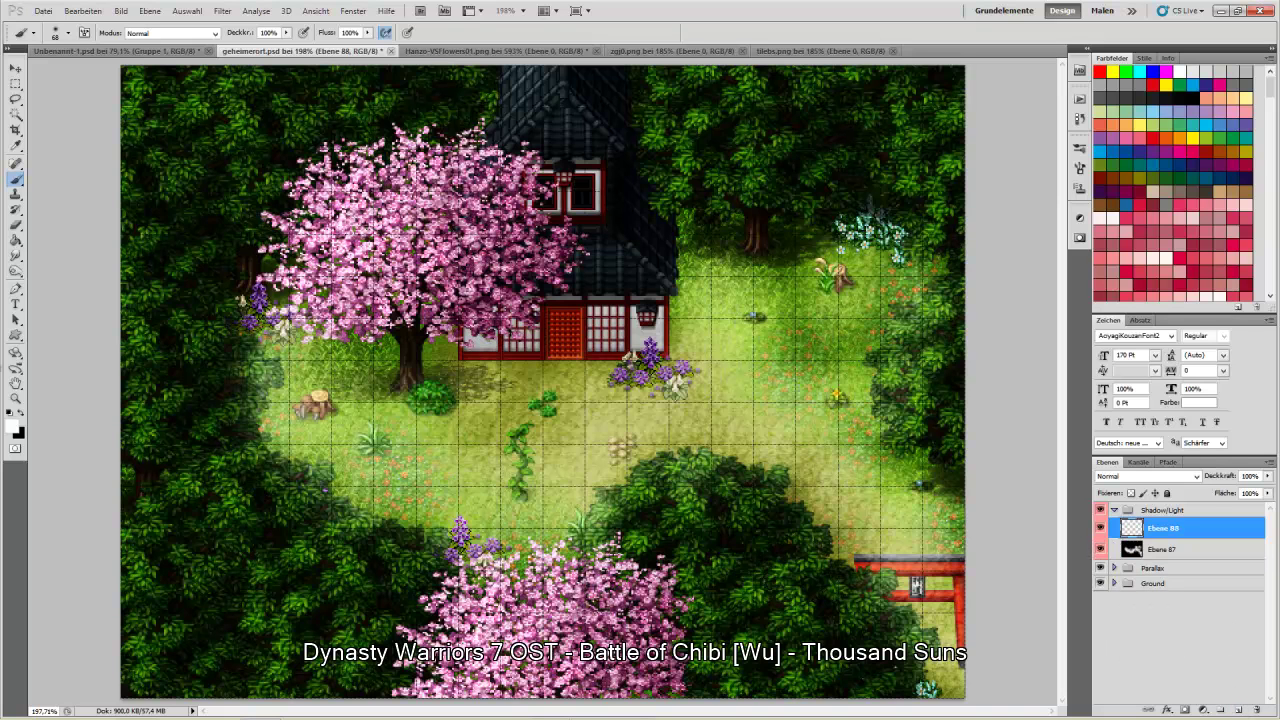
pyautogui.click(21, 413)
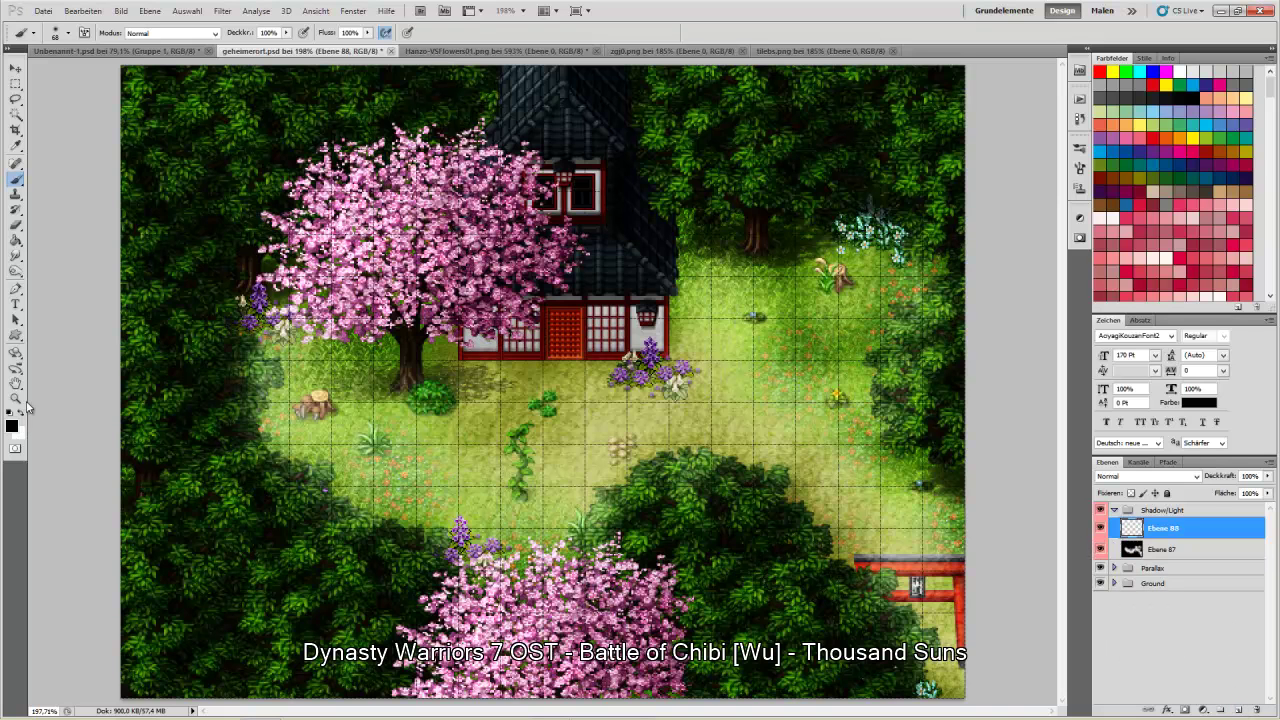
pyautogui.click(16, 241)
pyautogui.click(400, 418)
pyautogui.click(1120, 476)
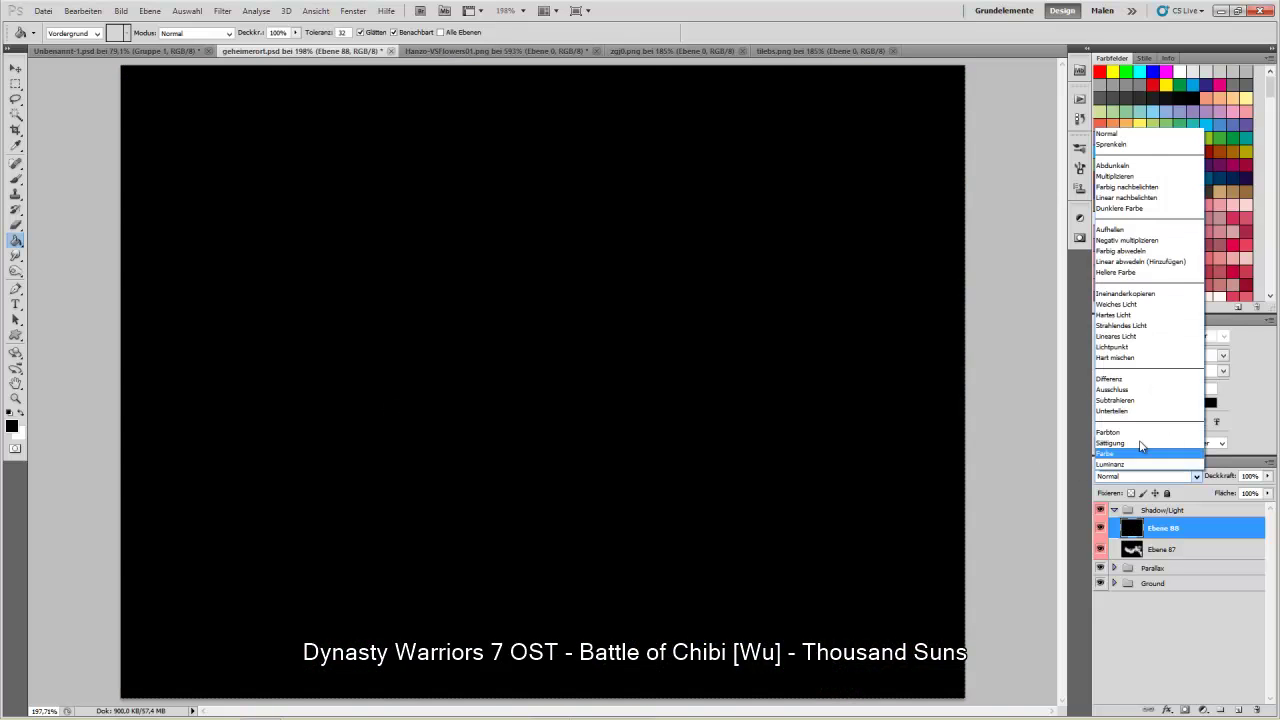
pyautogui.click(1150, 312)
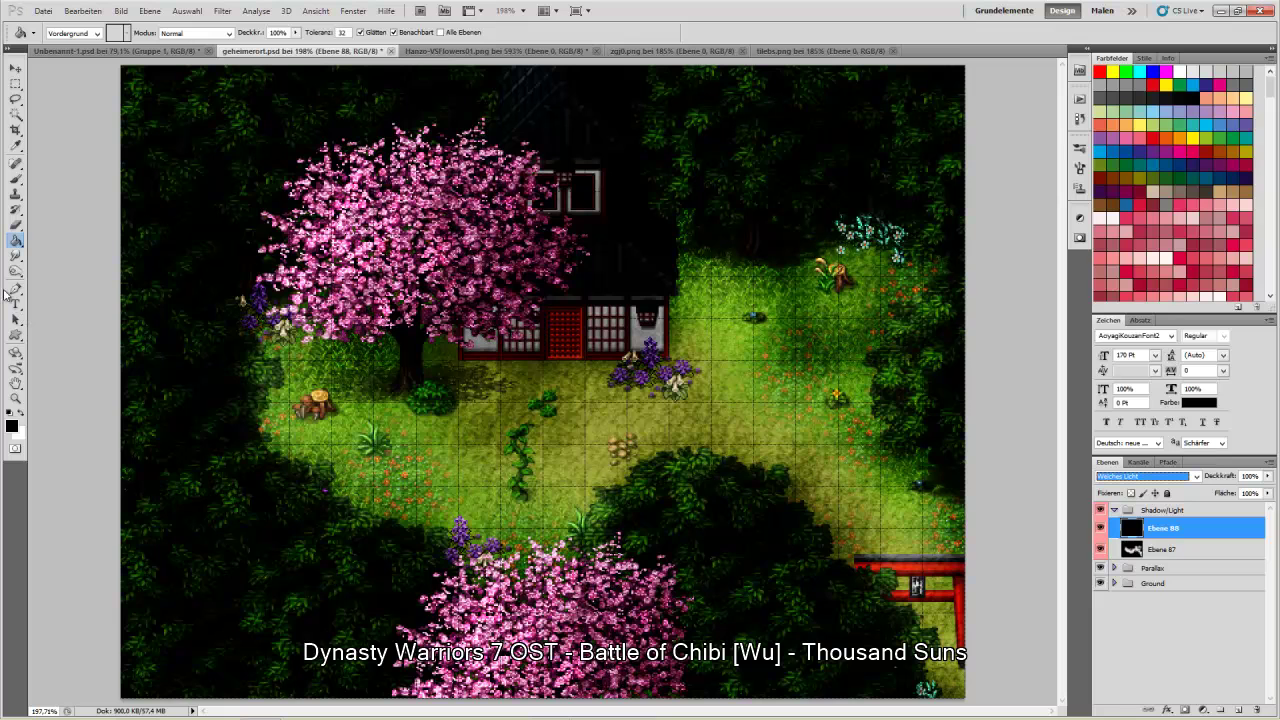
# - Choose the 2500 px light-ray tip for the Brush tool
pyautogui.click(16, 177)
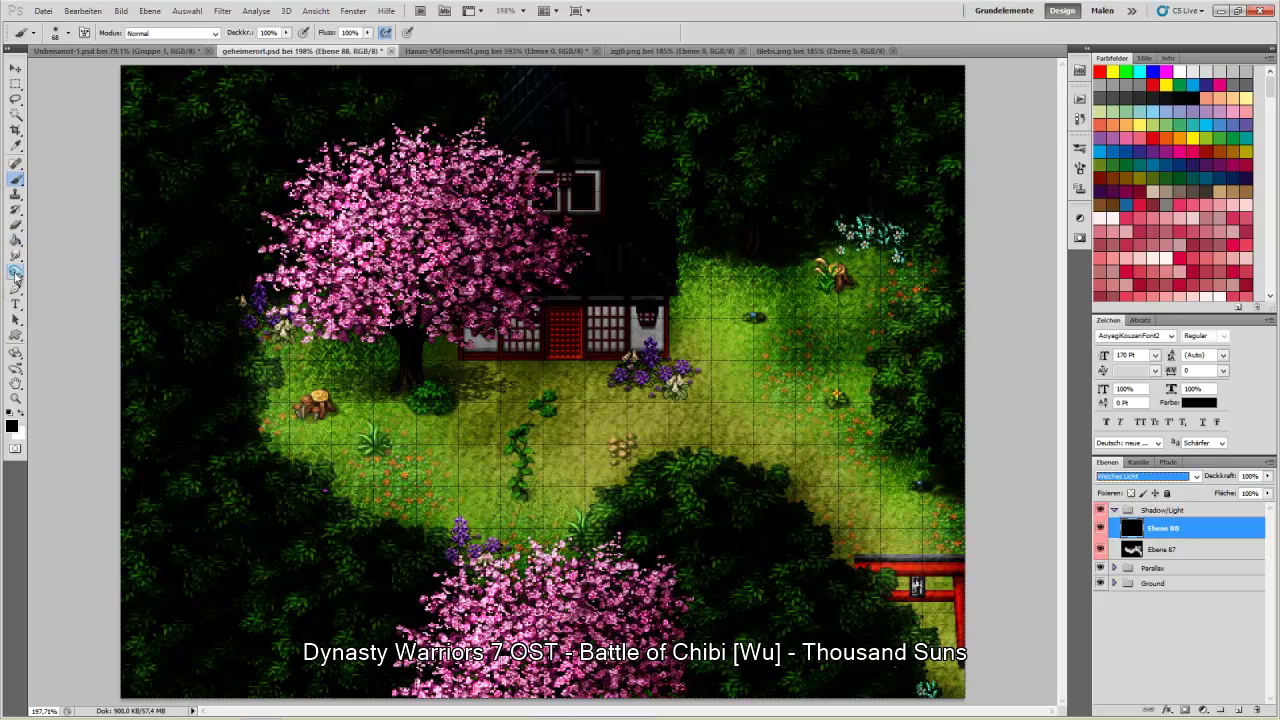
pyautogui.click(68, 34)
pyautogui.click(167, 517)
pyautogui.click(128, 604)
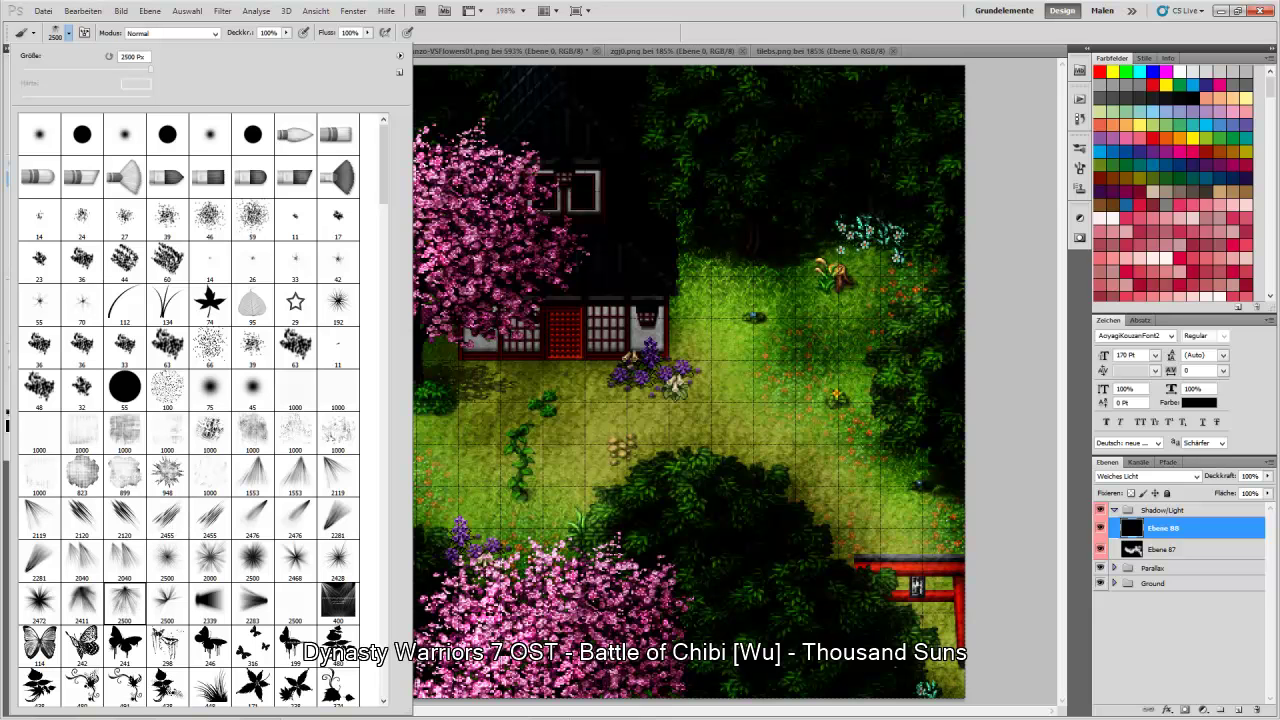
# - Stamp tan light rays over the house and cherry tree on the upper Shadow/Light layer with the 2500 px brush tip
pyautogui.click(772, 10)
pyautogui.click(18, 415)
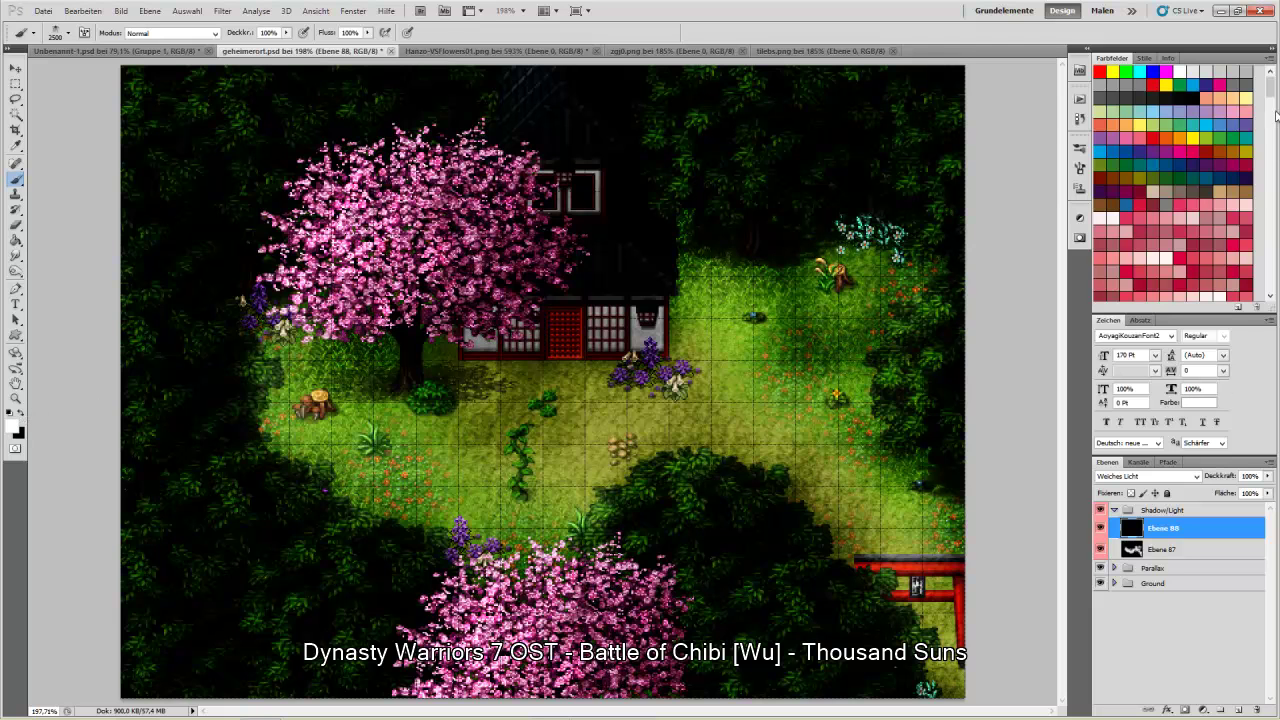
pyautogui.click(1236, 186)
pyautogui.click(510, 142)
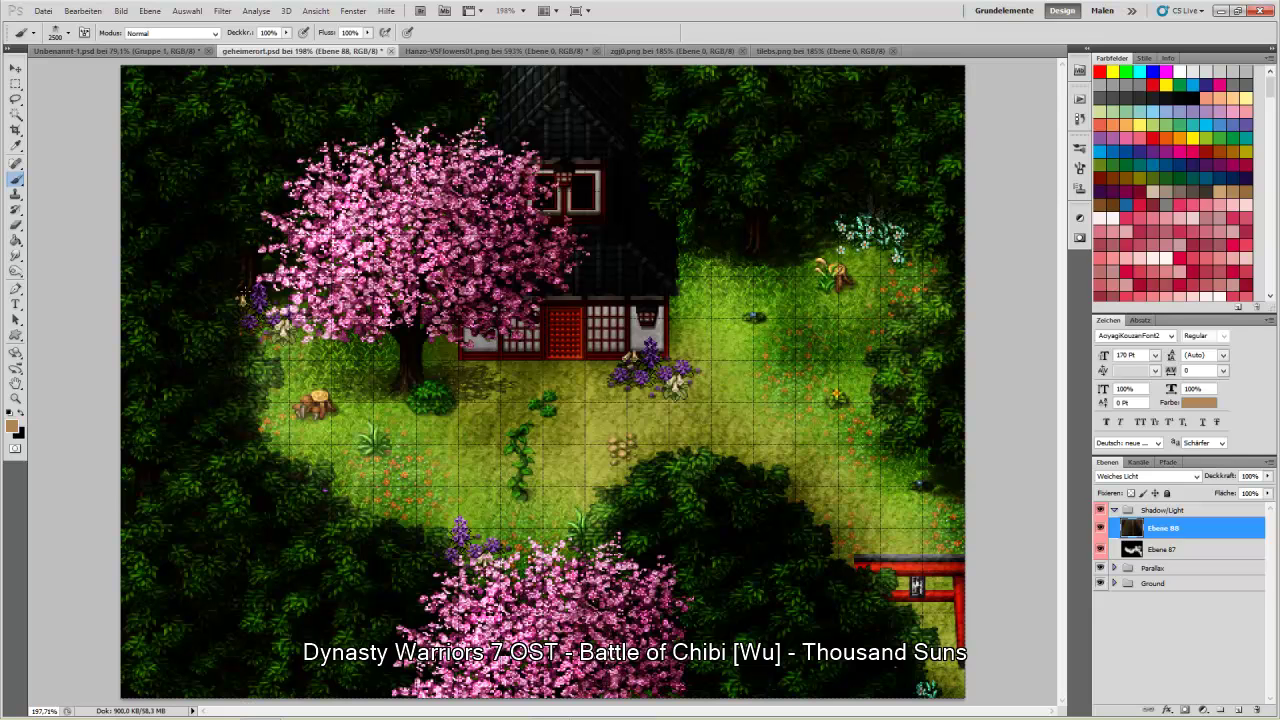
# - Set the foreground color to the light peach #efc797
pyautogui.click(12, 430)
pyautogui.moveTo(402, 324); pyautogui.dragTo(408, 323)
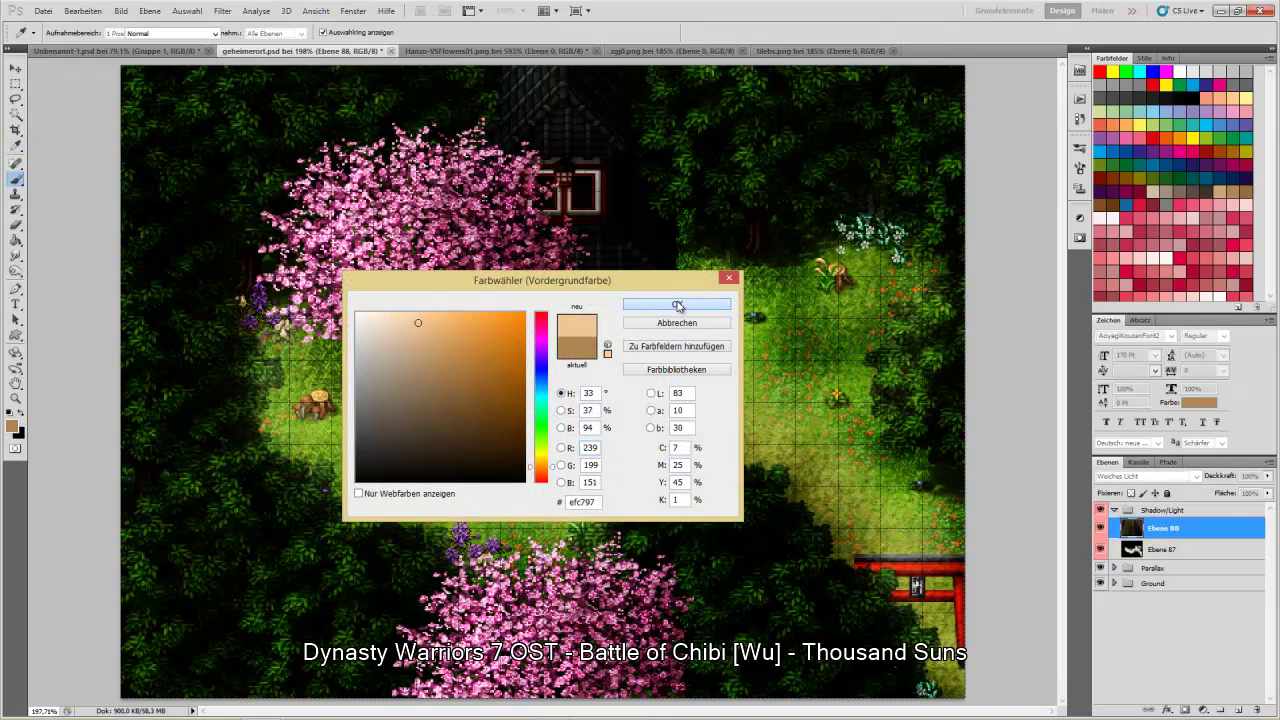
pyautogui.click(676, 304)
# - Paint peach light rays over the map with several ray brush tips, finishing with the 2040 px tip at 50% opacity
pyautogui.click(68, 34)
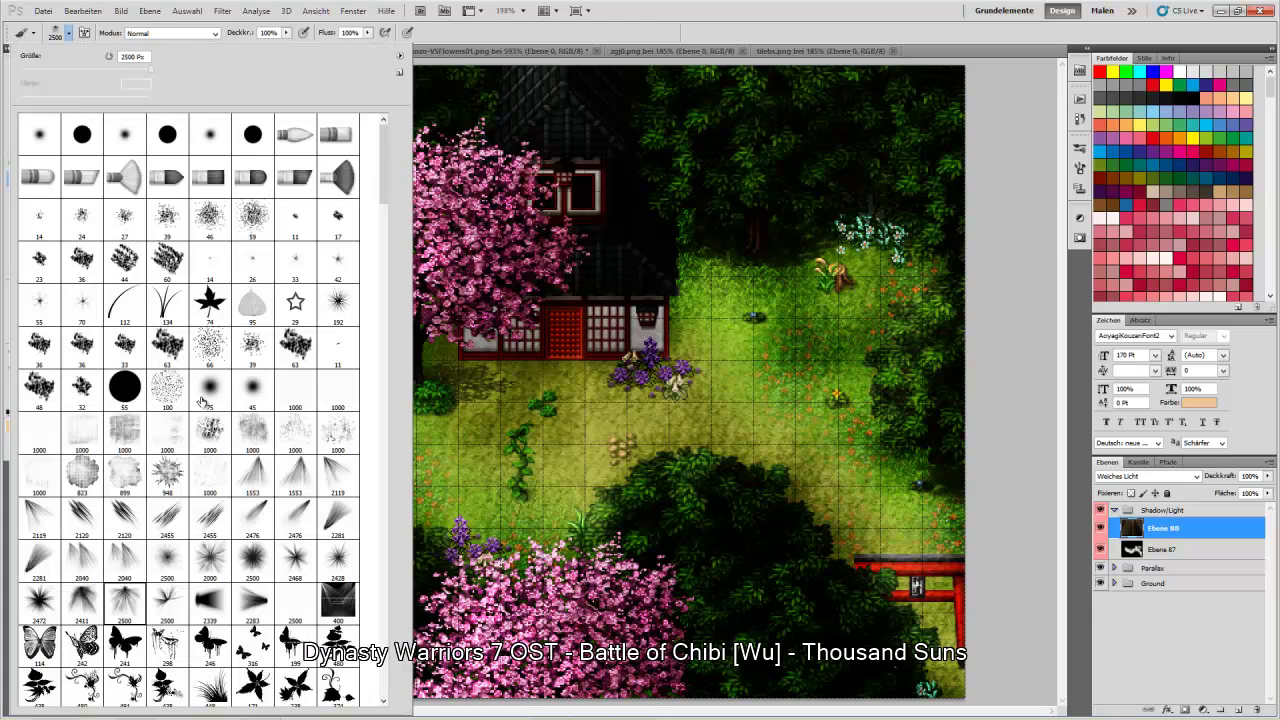
pyautogui.click(253, 512)
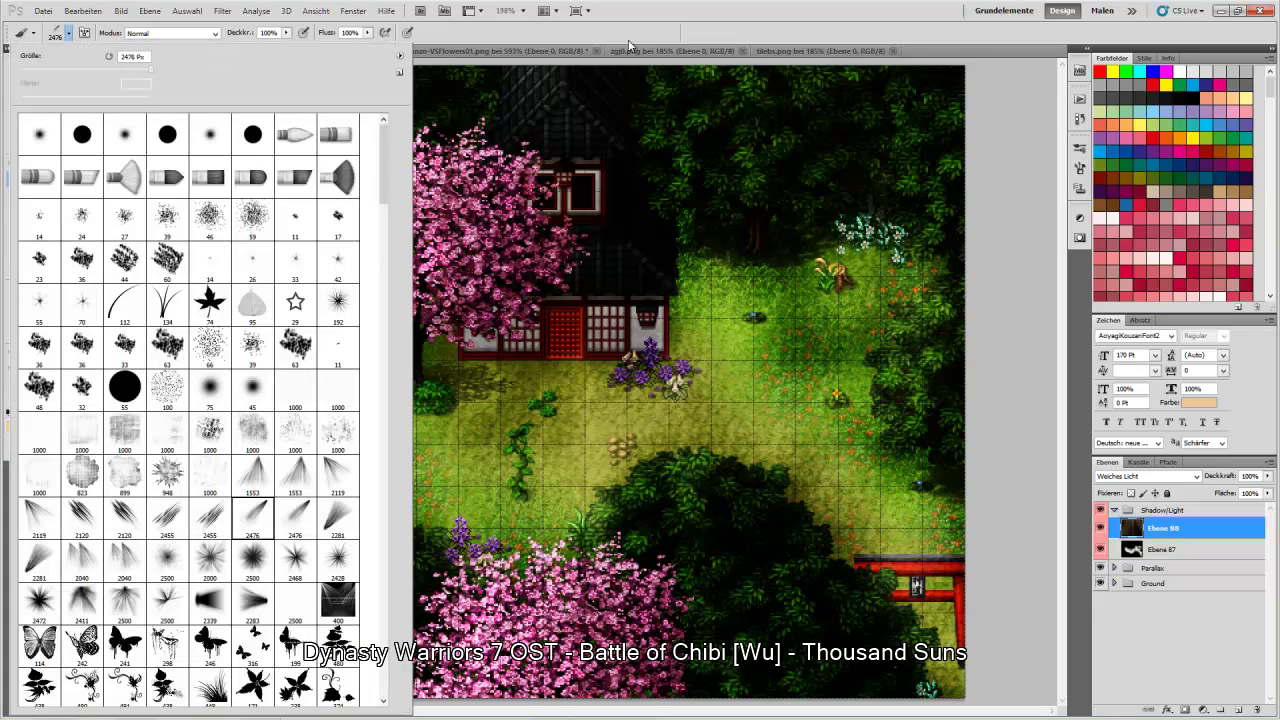
pyautogui.click(211, 566)
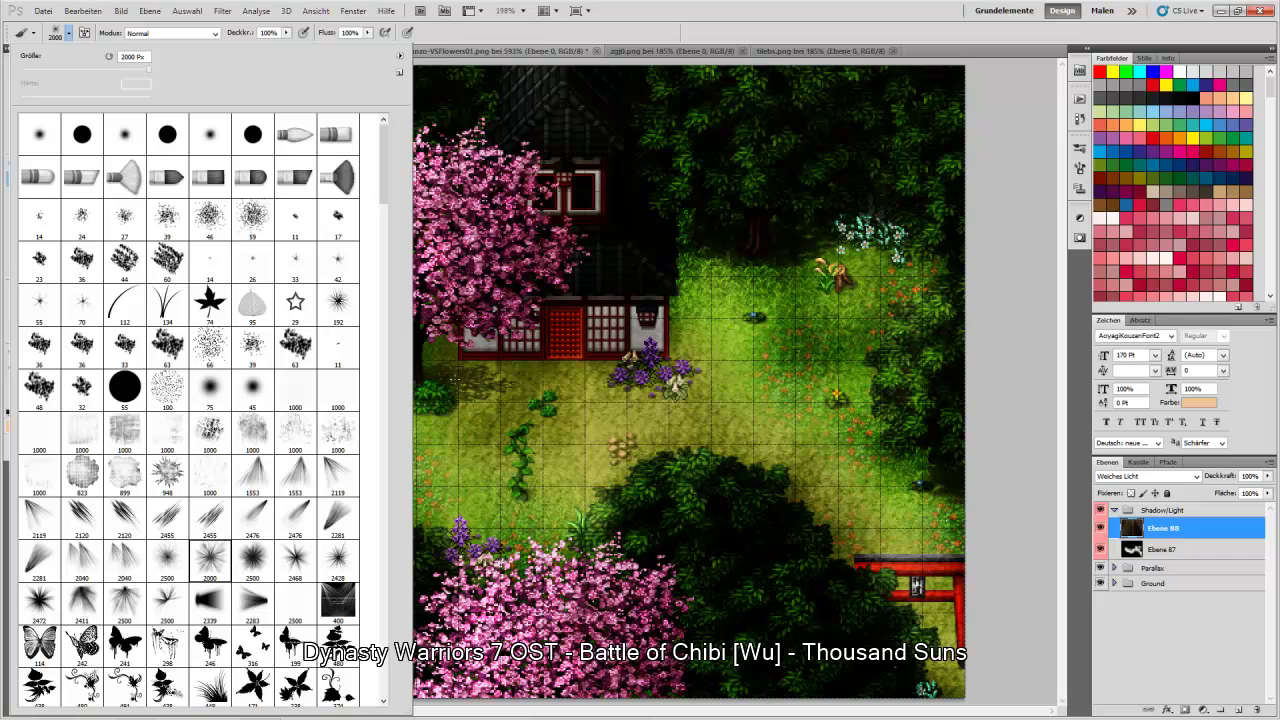
pyautogui.click(124, 565)
pyautogui.click(753, 6)
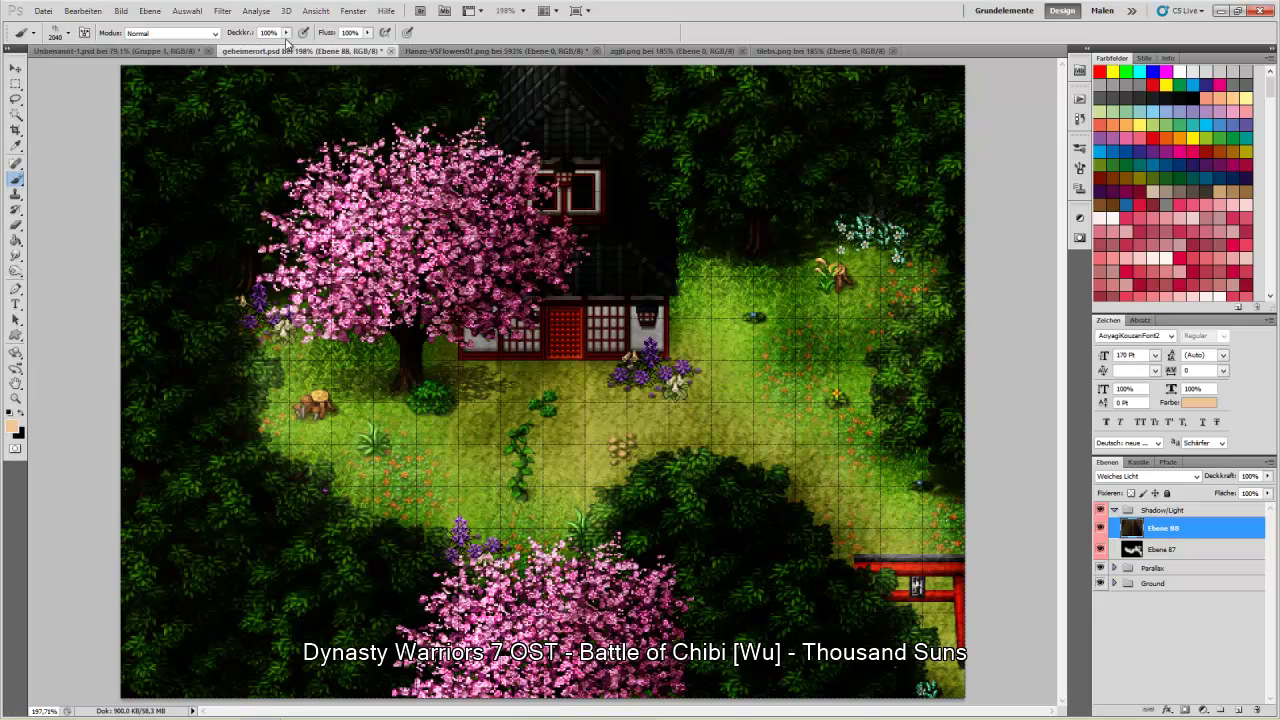
pyautogui.write('50')
pyautogui.press('Return')
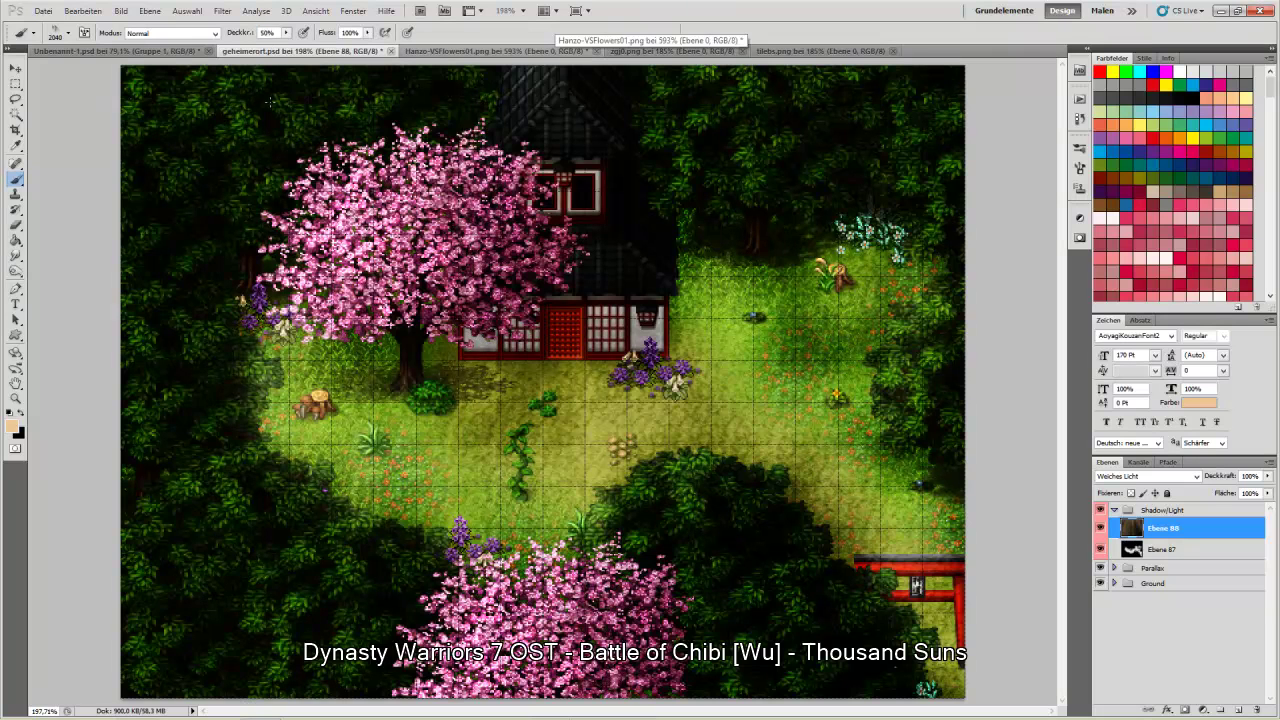
pyautogui.press('v')
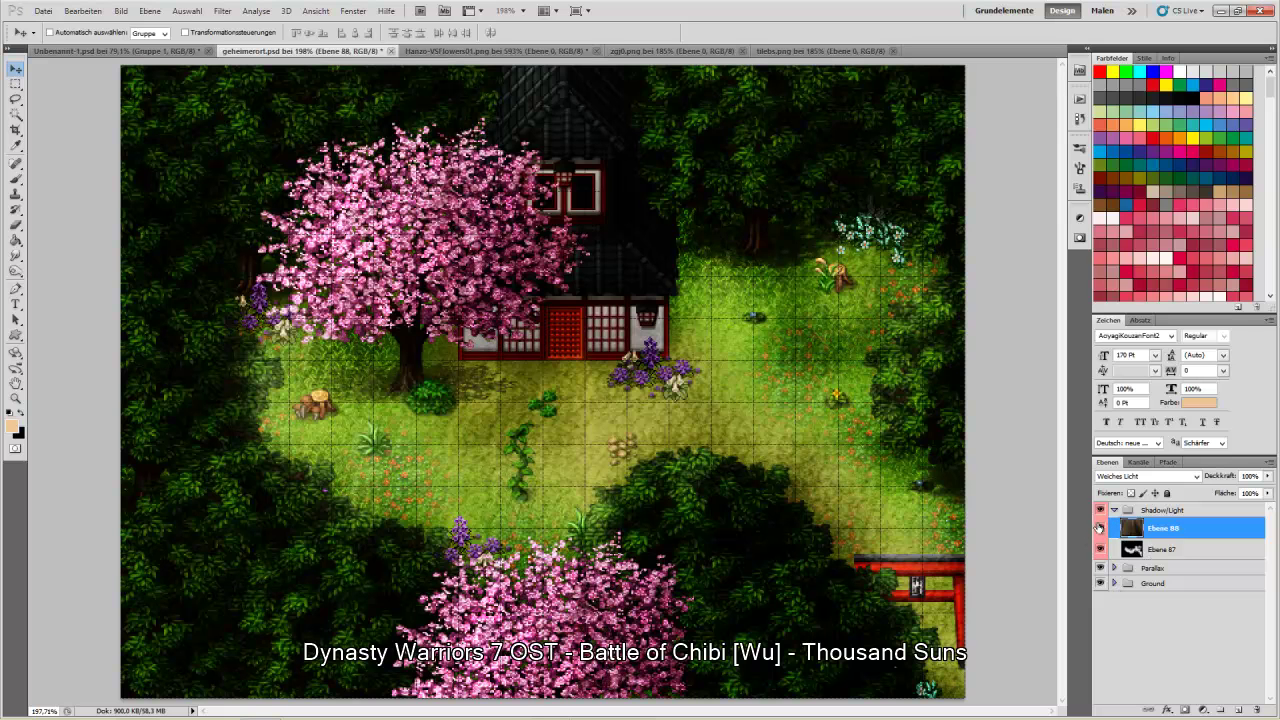
# - Hide the light-ray layer Ebene 88 and reapply the Gaußscher Weichzeichner filter to the shadow layer Ebene 87
pyautogui.click(1099, 527)
pyautogui.click(1190, 550)
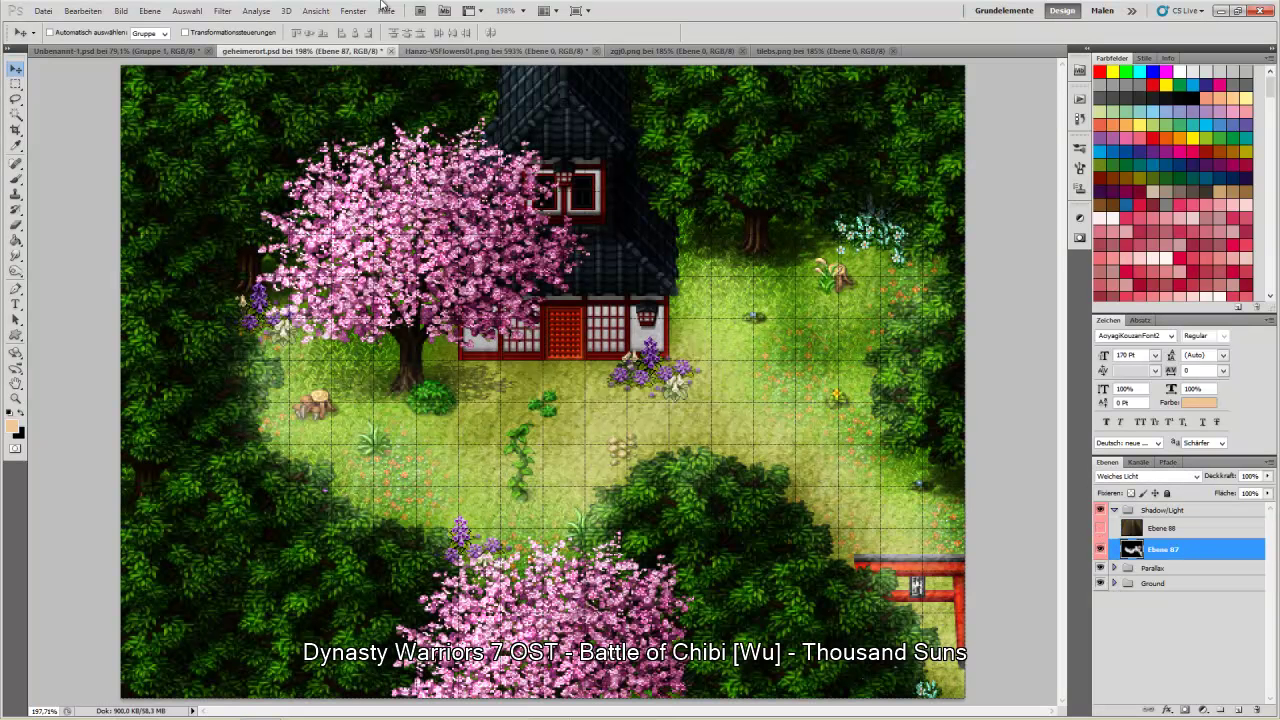
pyautogui.click(222, 10)
pyautogui.click(245, 27)
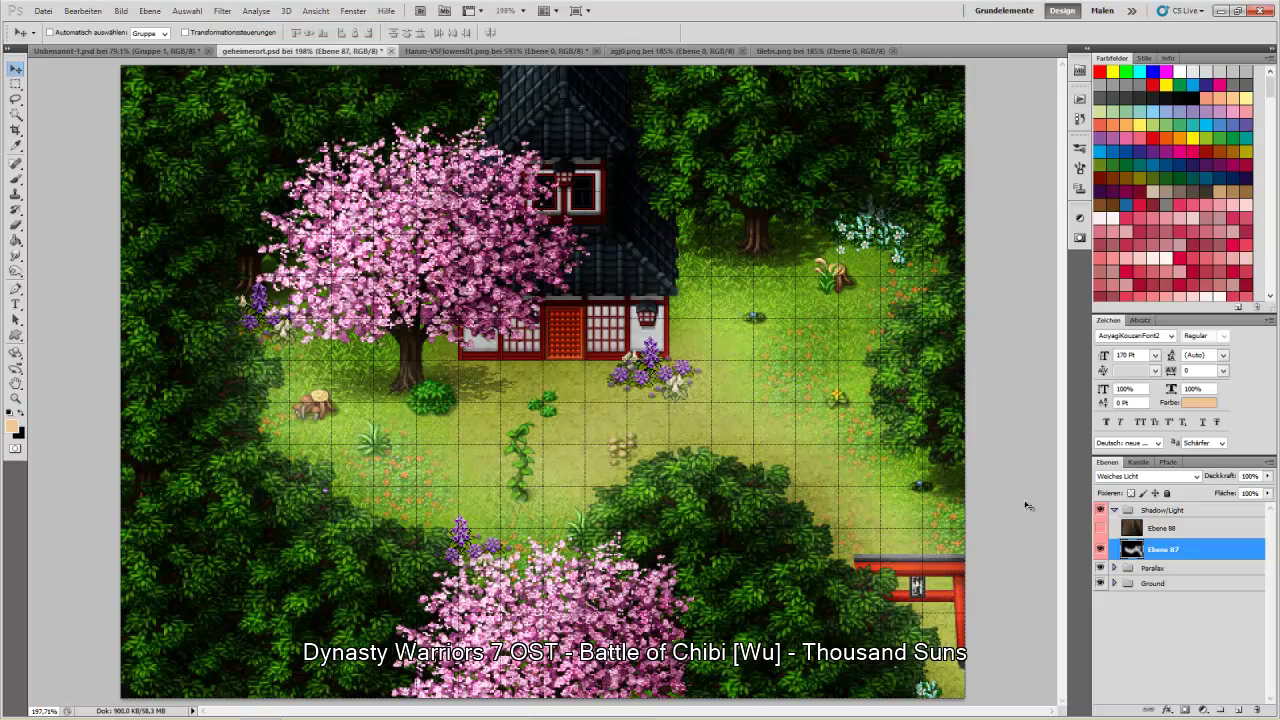
# - Hide Ebene 87, view Ebene 88 alone over the map, and leave both layers hidden
pyautogui.click(1099, 549)
pyautogui.click(1187, 527)
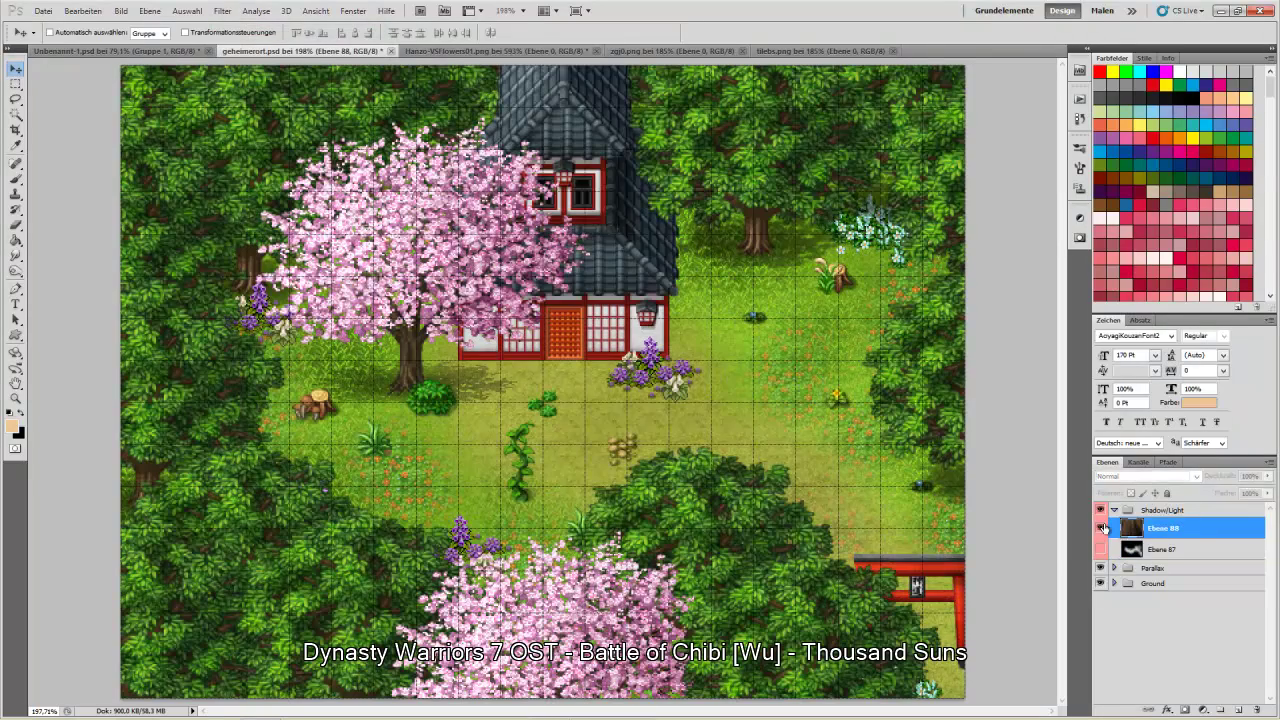
pyautogui.click(1100, 527)
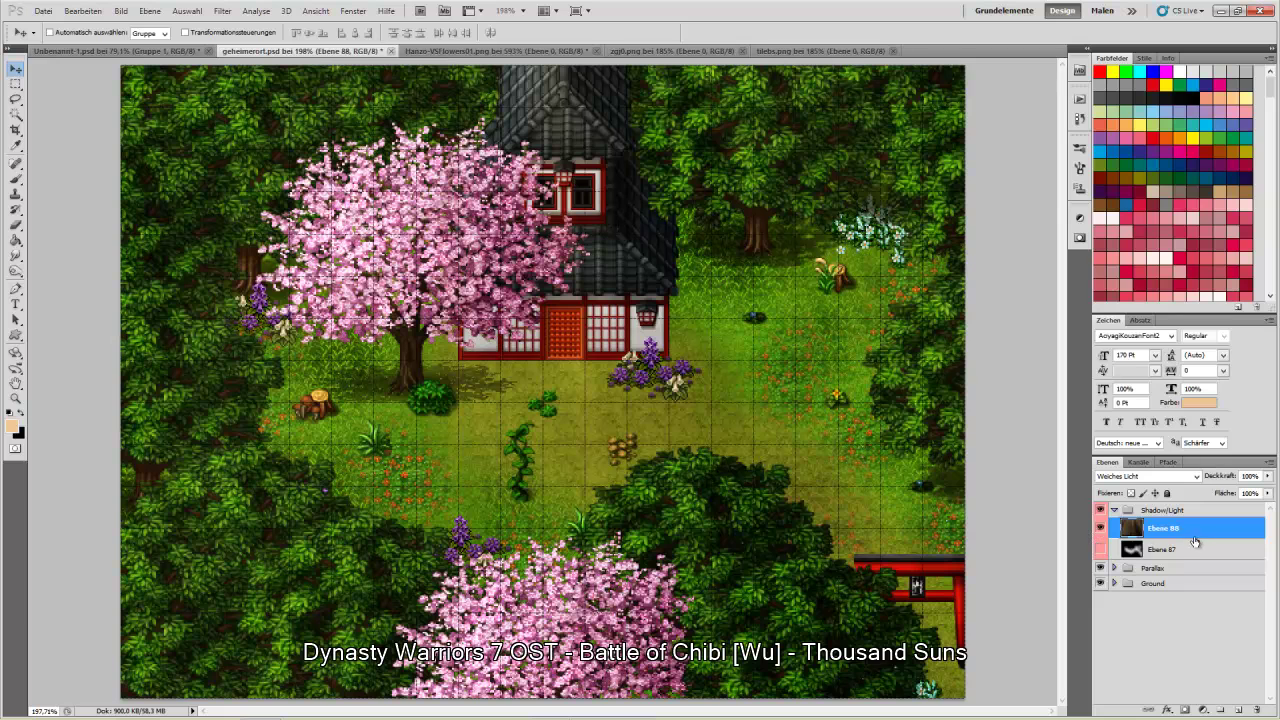
pyautogui.click(1099, 528)
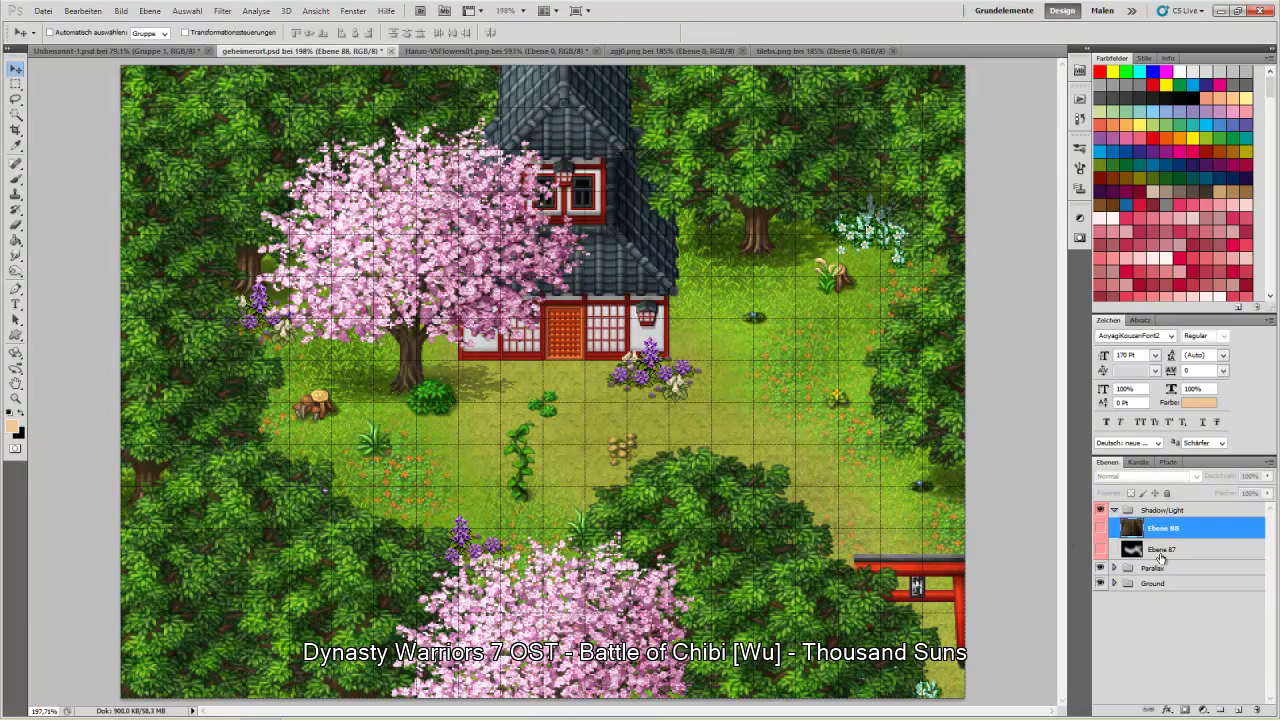
# - Add a new layer in Shadow/Light and fill it with Wolken clouds in dark brown #392416 and light peach
pyautogui.click(1238, 711)
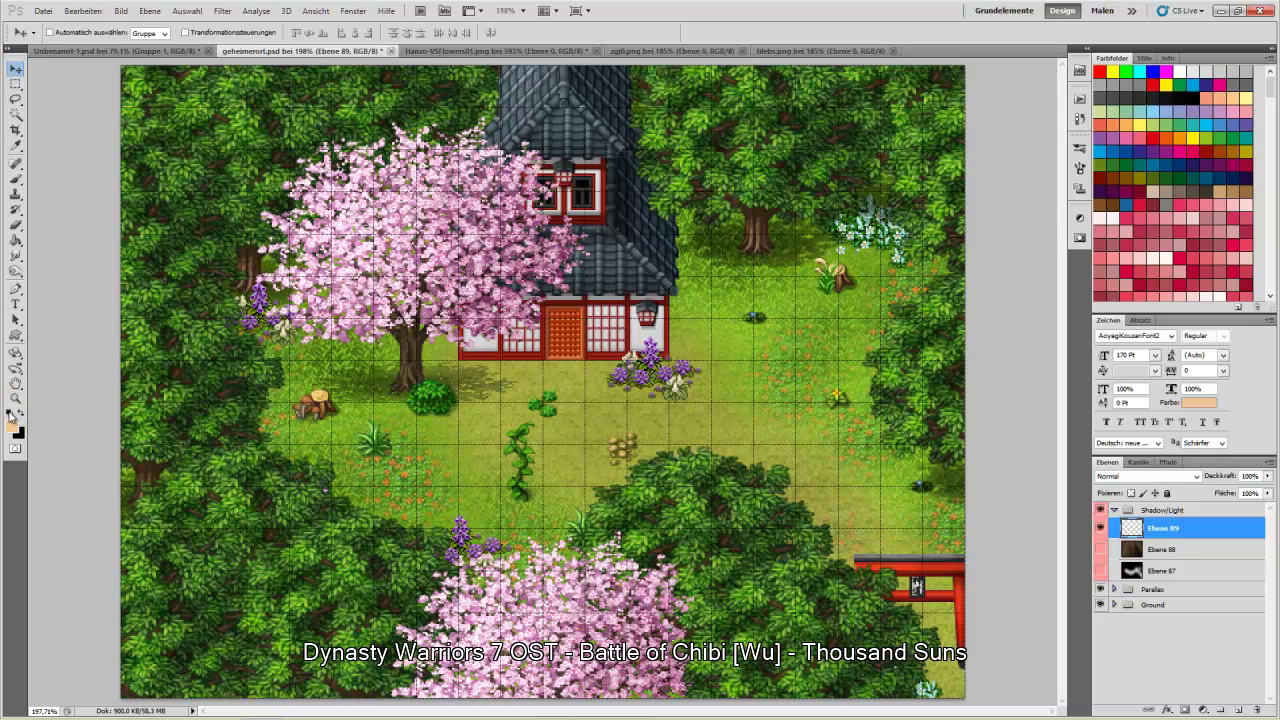
pyautogui.click(20, 415)
pyautogui.click(12, 427)
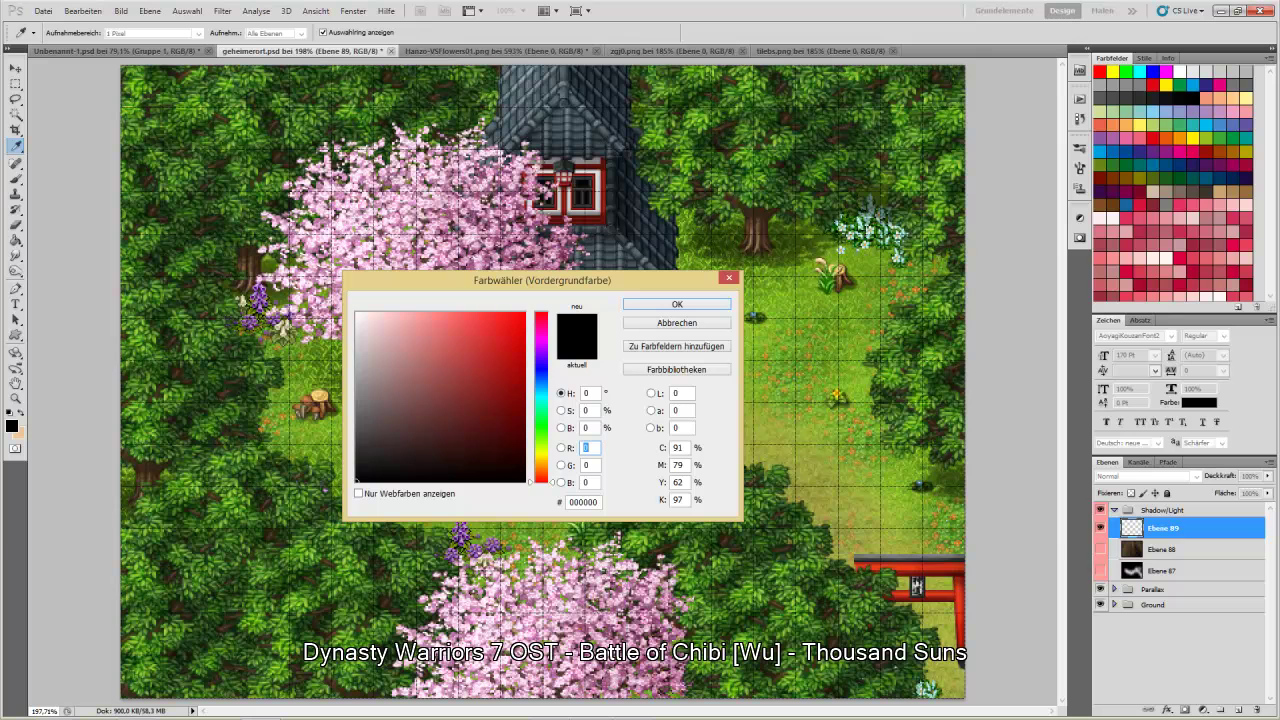
pyautogui.click(843, 268)
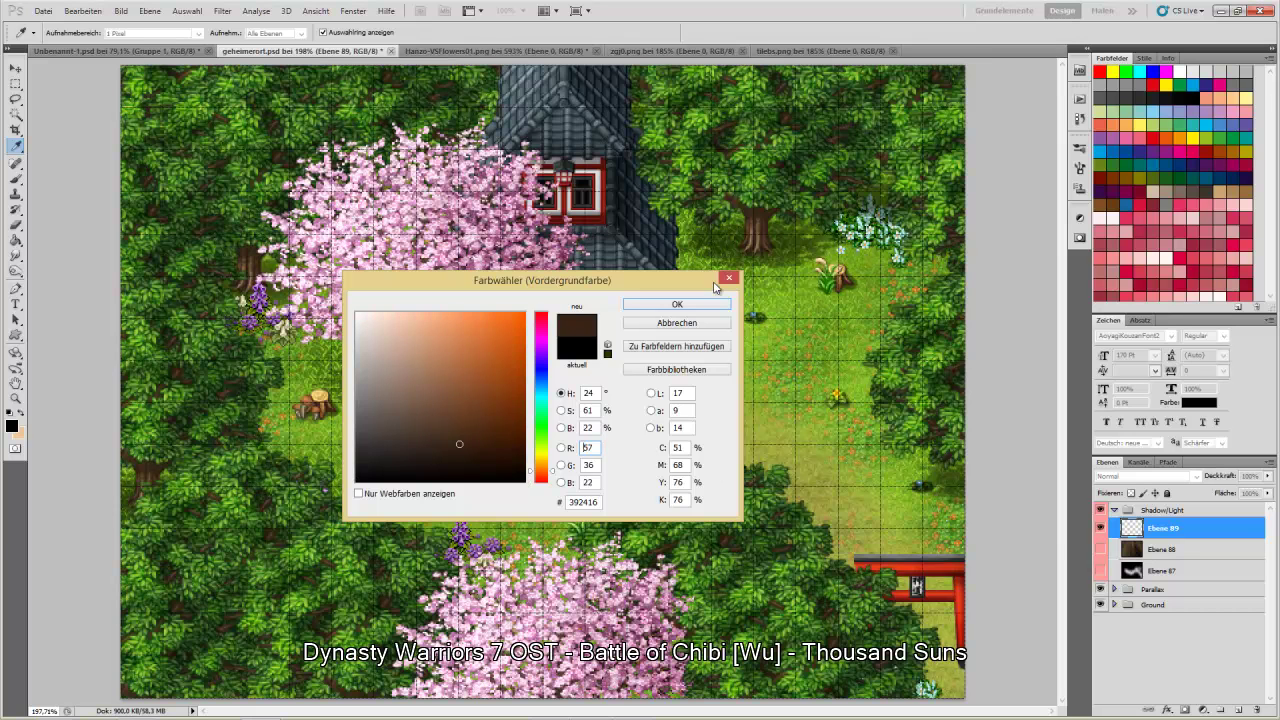
pyautogui.click(697, 304)
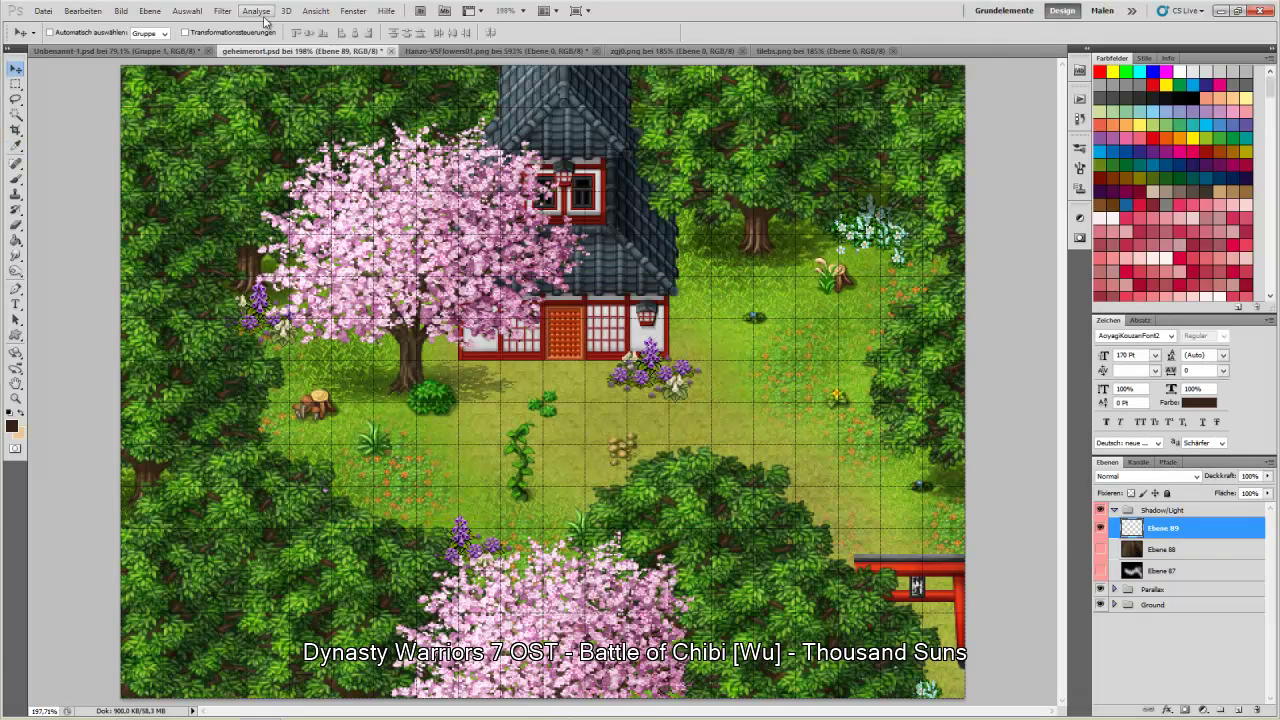
pyautogui.click(222, 10)
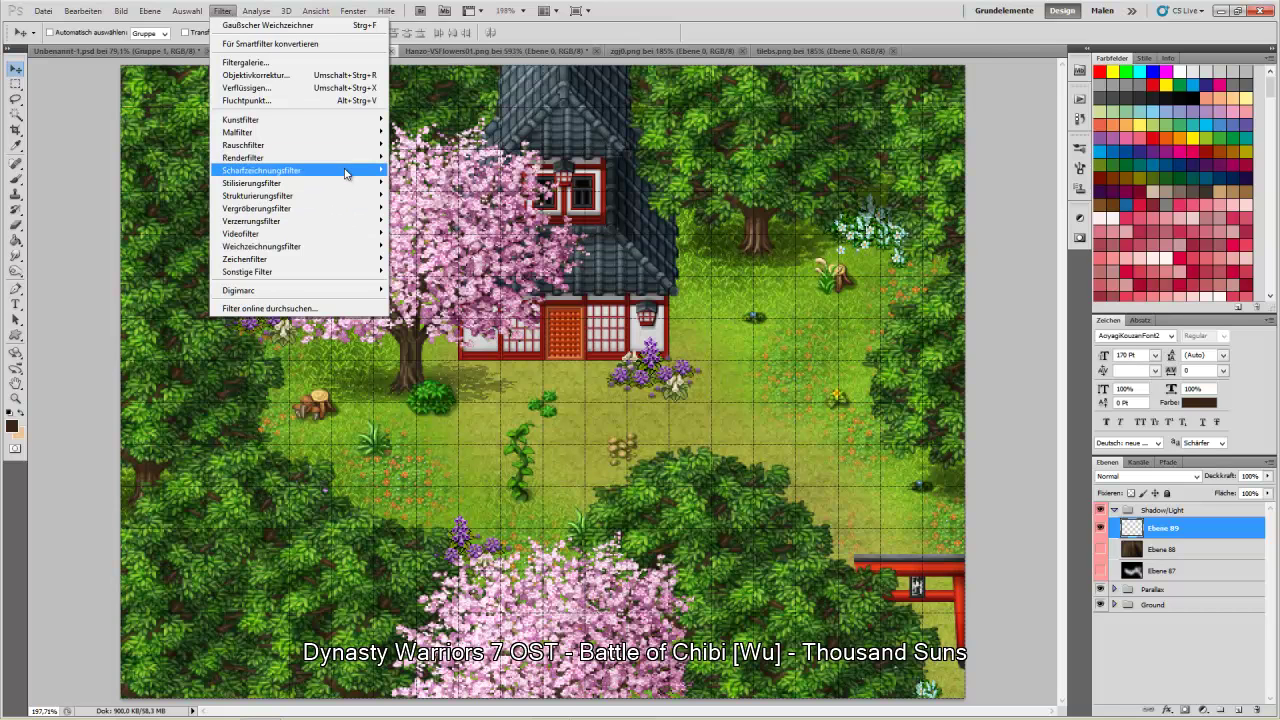
pyautogui.moveTo(348, 148)
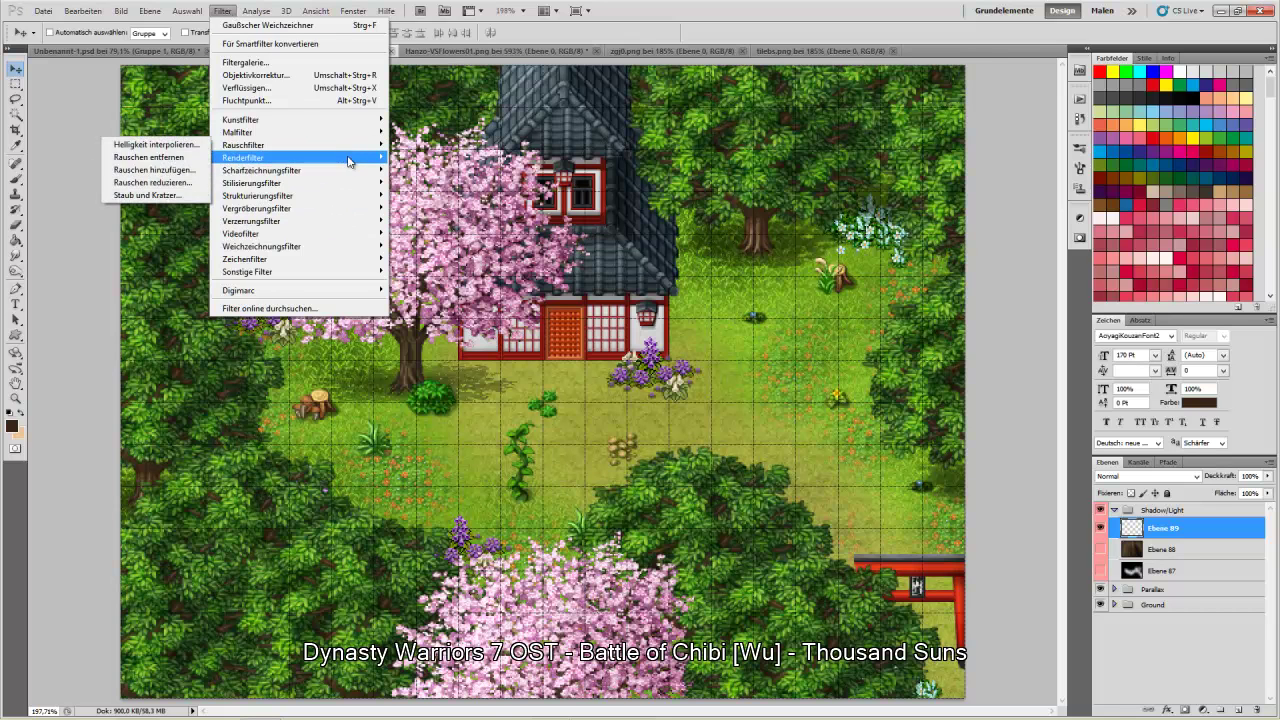
pyautogui.click(138, 200)
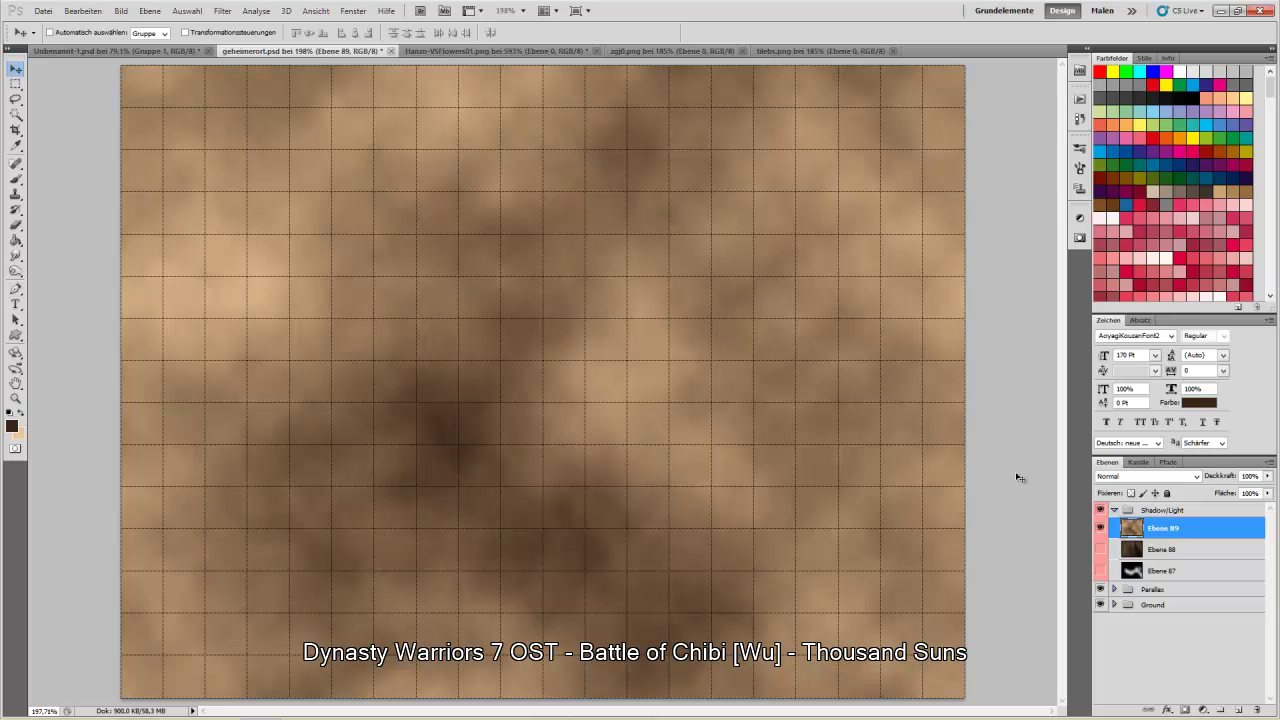
# - Try Negativ multiplizieren on the cloud layer and set its blending mode to Multiplizieren
pyautogui.click(1109, 476)
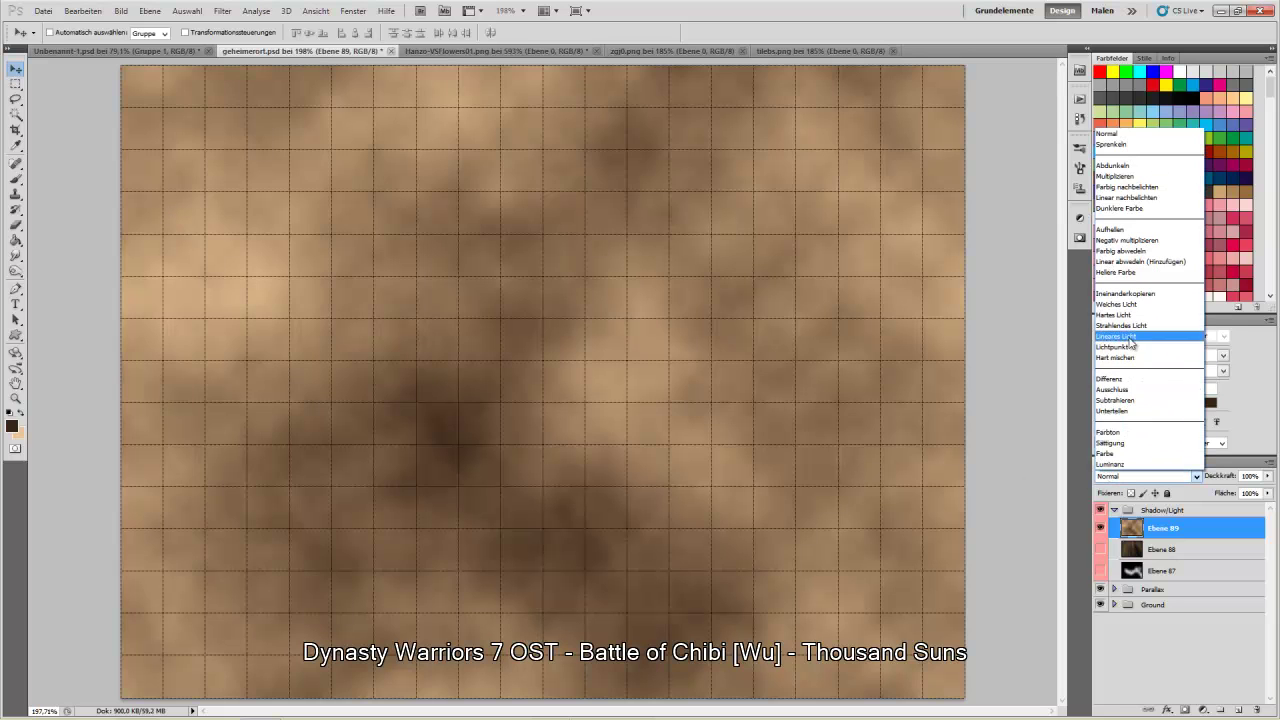
pyautogui.click(1121, 243)
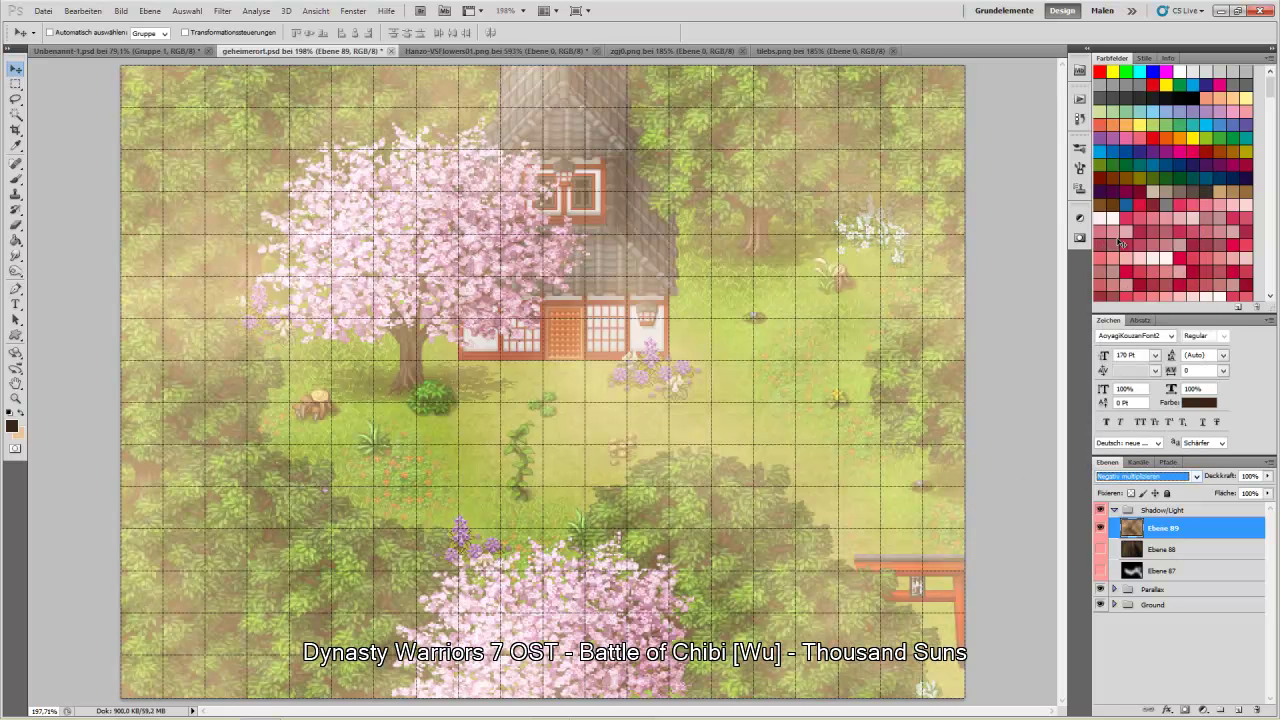
pyautogui.click(1164, 477)
pyautogui.click(1152, 170)
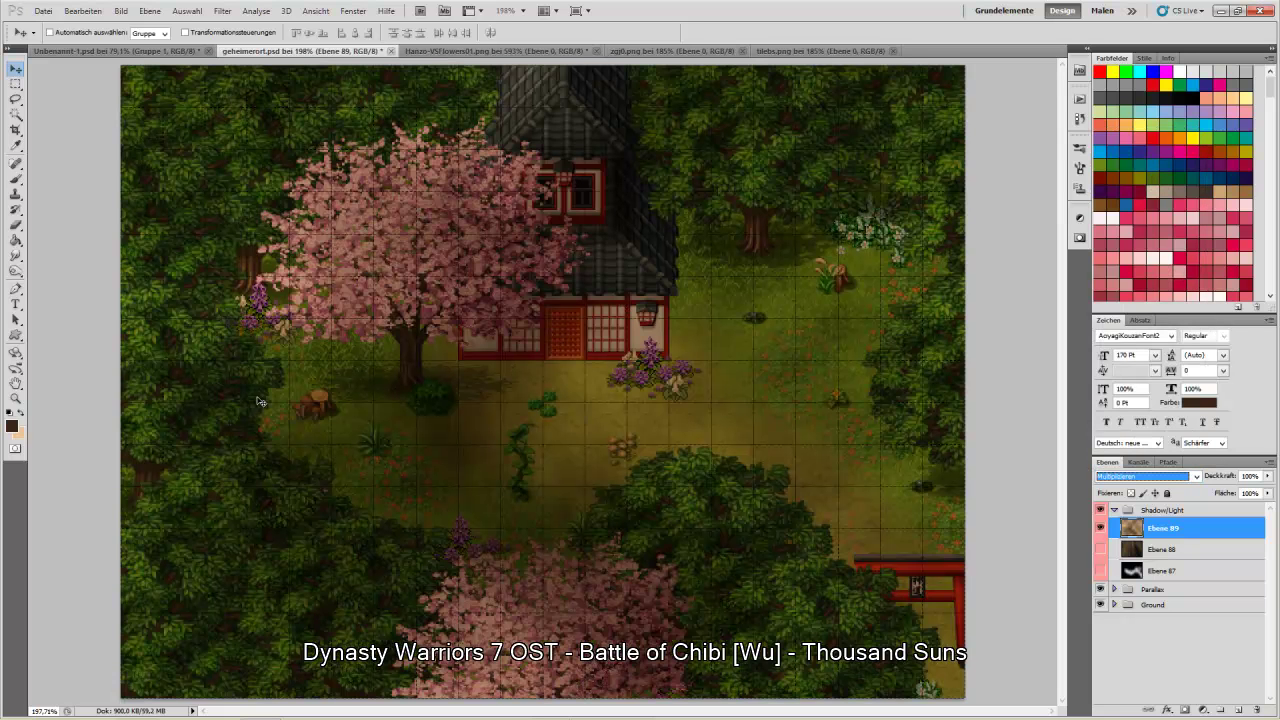
pyautogui.click(12, 428)
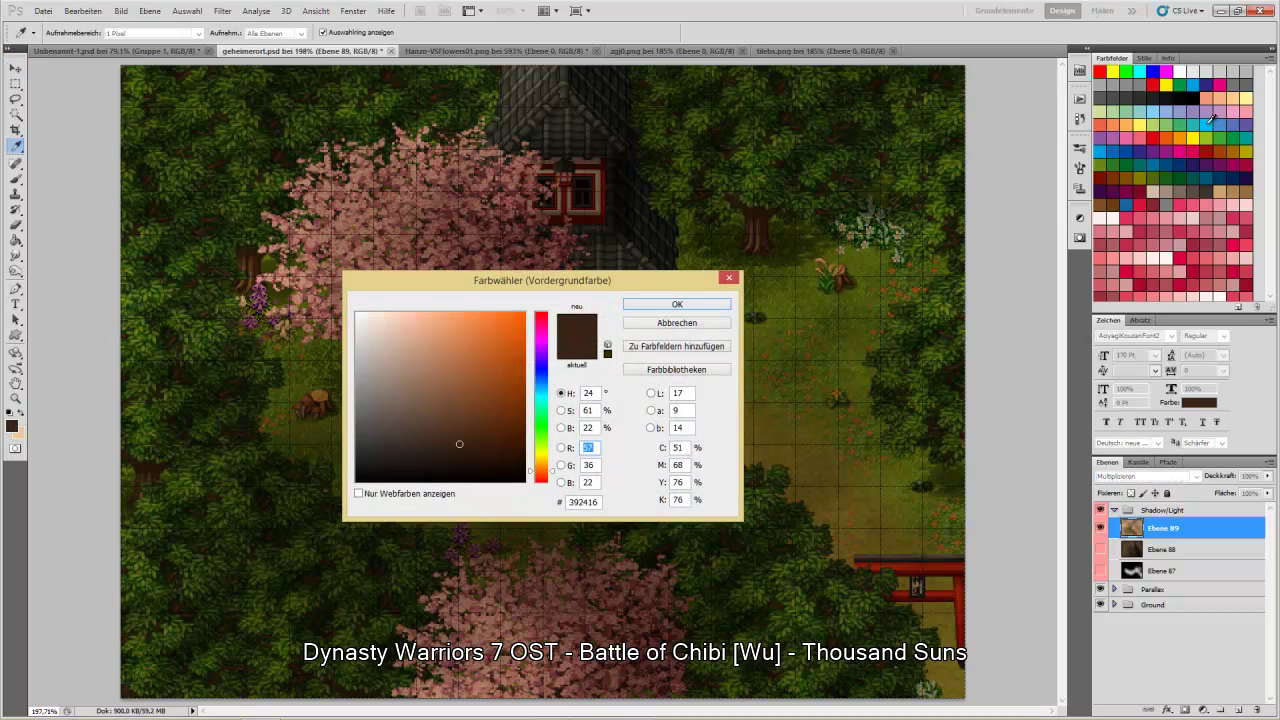
pyautogui.click(694, 370)
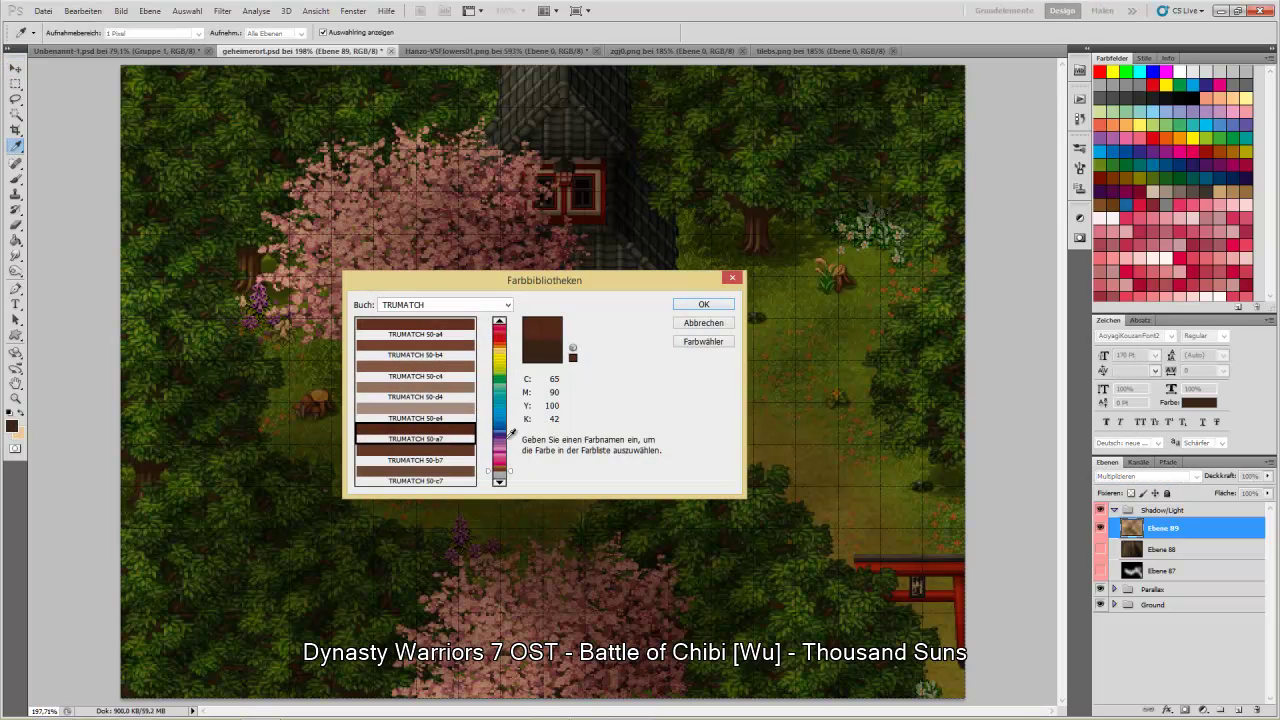
pyautogui.moveTo(501, 425); pyautogui.dragTo(507, 415)
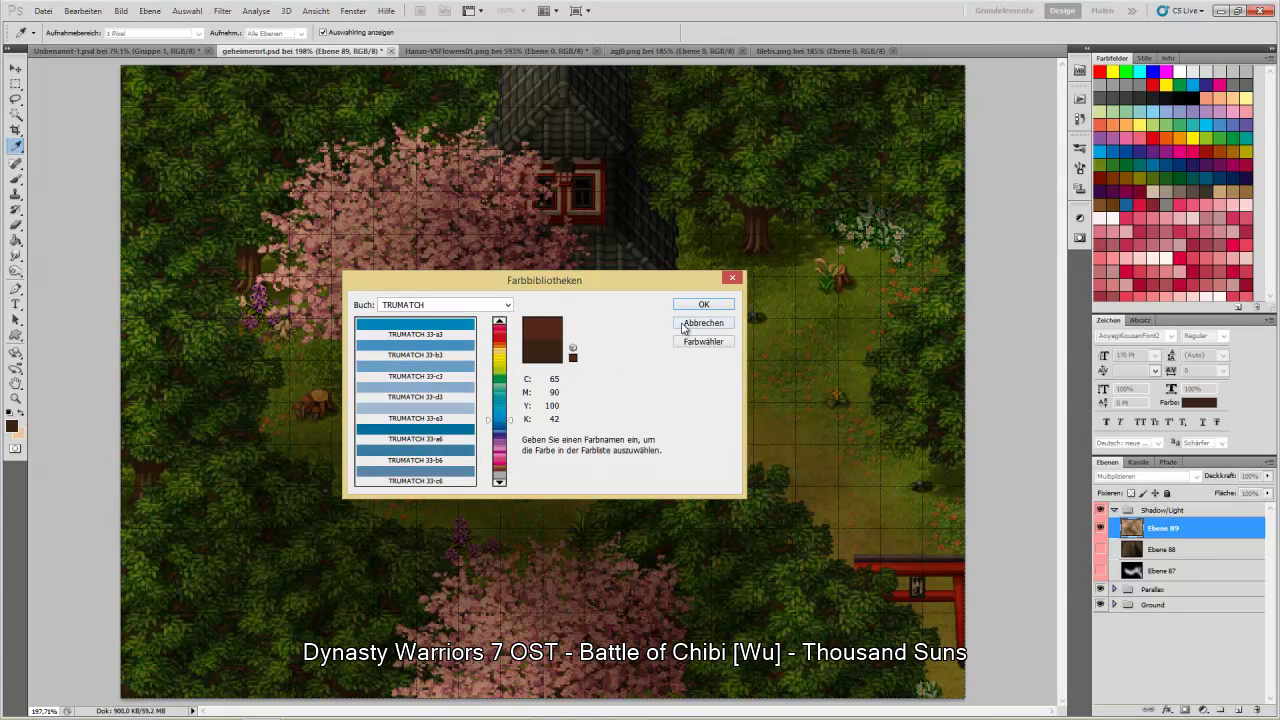
pyautogui.click(705, 323)
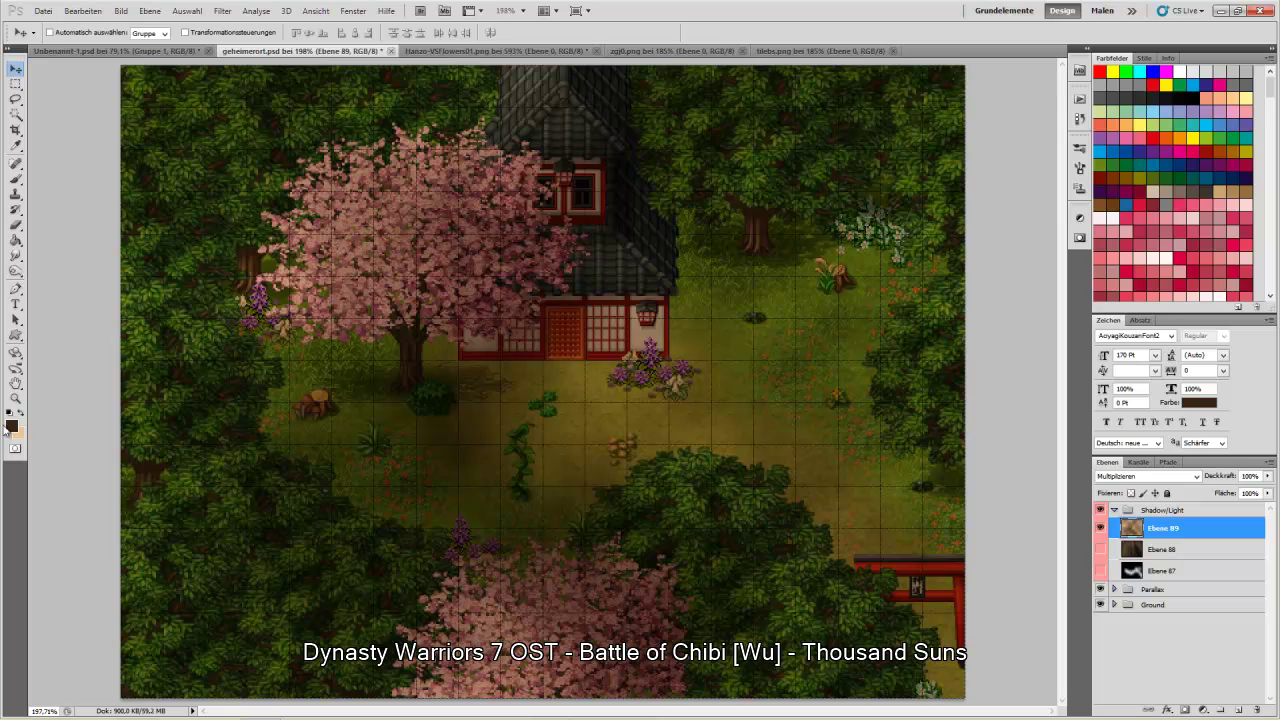
# - Re-render the Wolken clouds on the Multiplizieren layer using dark blue #162639 and a light blue as the two colors
pyautogui.click(12, 426)
pyautogui.moveTo(546, 390); pyautogui.dragTo(541, 381)
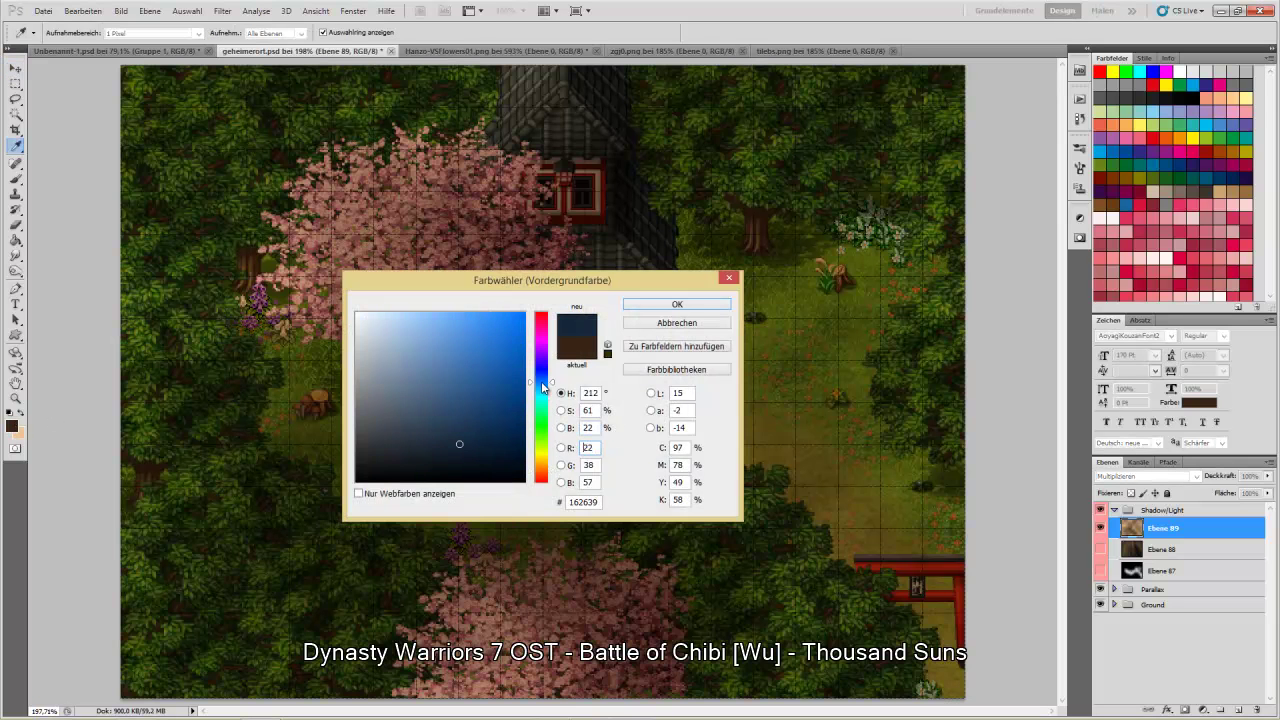
pyautogui.click(650, 305)
pyautogui.click(23, 416)
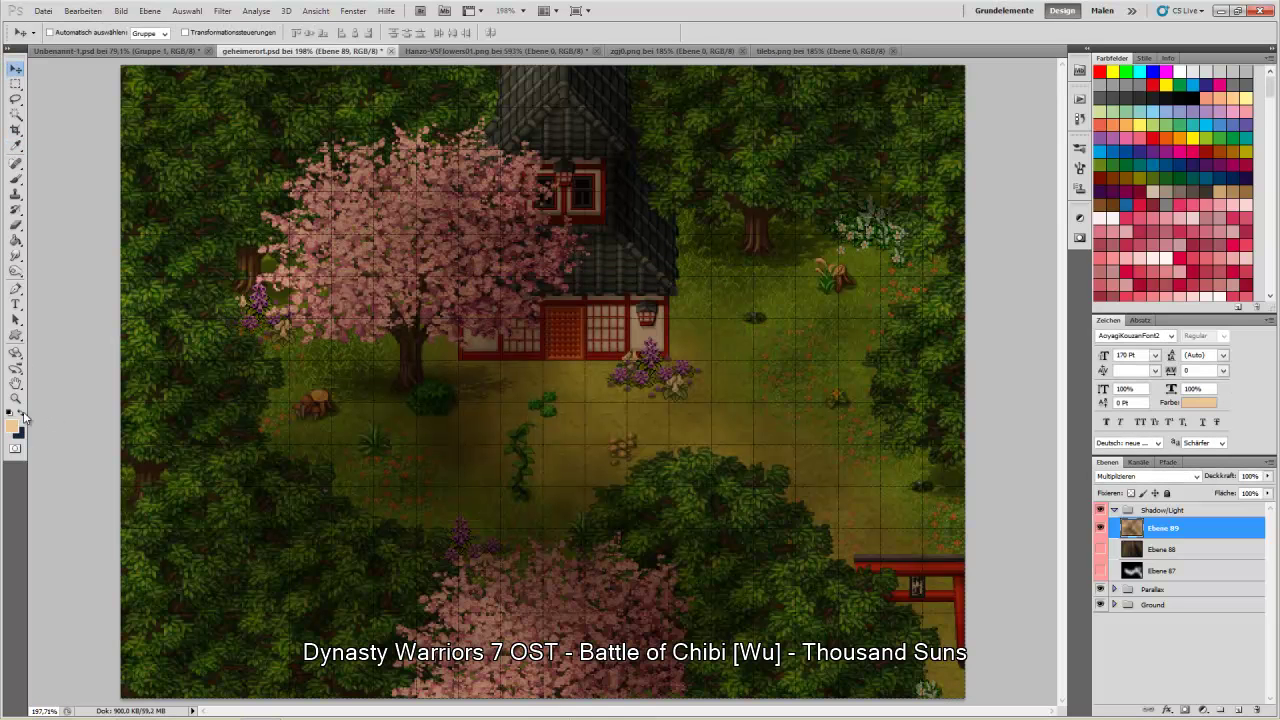
pyautogui.click(13, 427)
pyautogui.moveTo(549, 445); pyautogui.dragTo(551, 376)
pyautogui.click(666, 304)
pyautogui.click(222, 10)
pyautogui.click(238, 29)
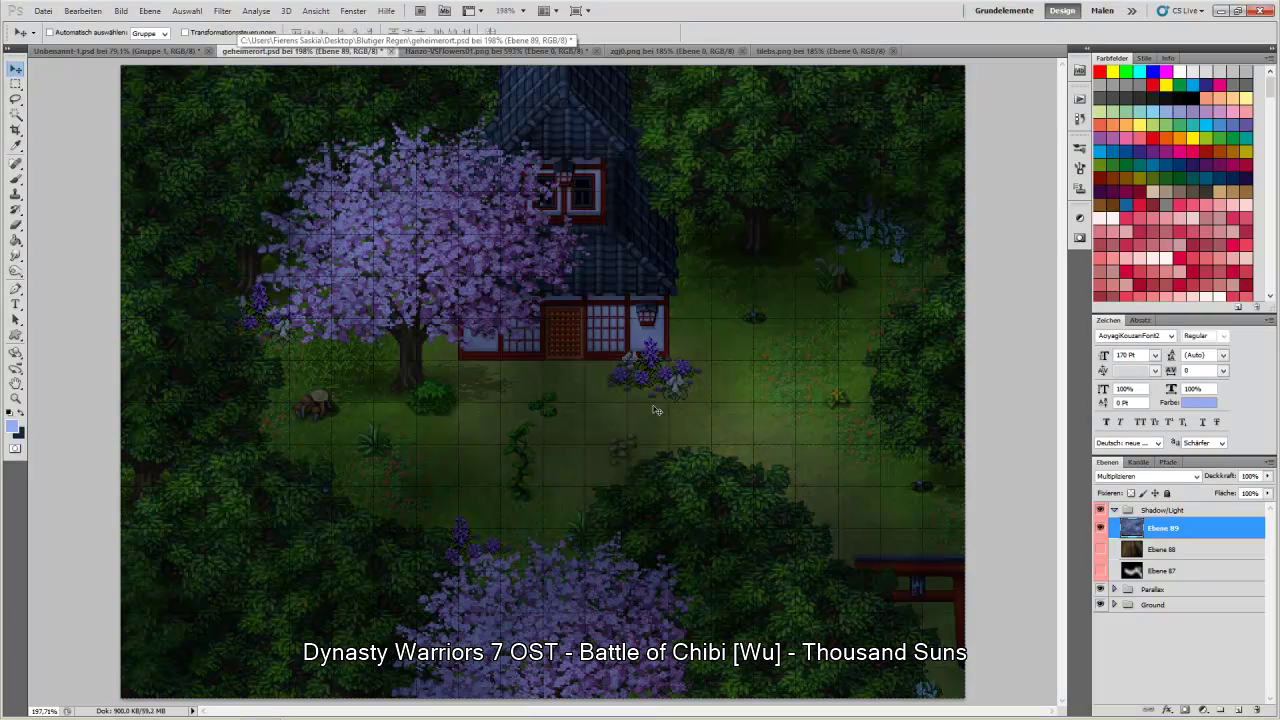
# - Compare the blue cloud layer with Ebene 88 and Ebene 87 shown beneath it, and hide both layers again
pyautogui.click(1100, 550)
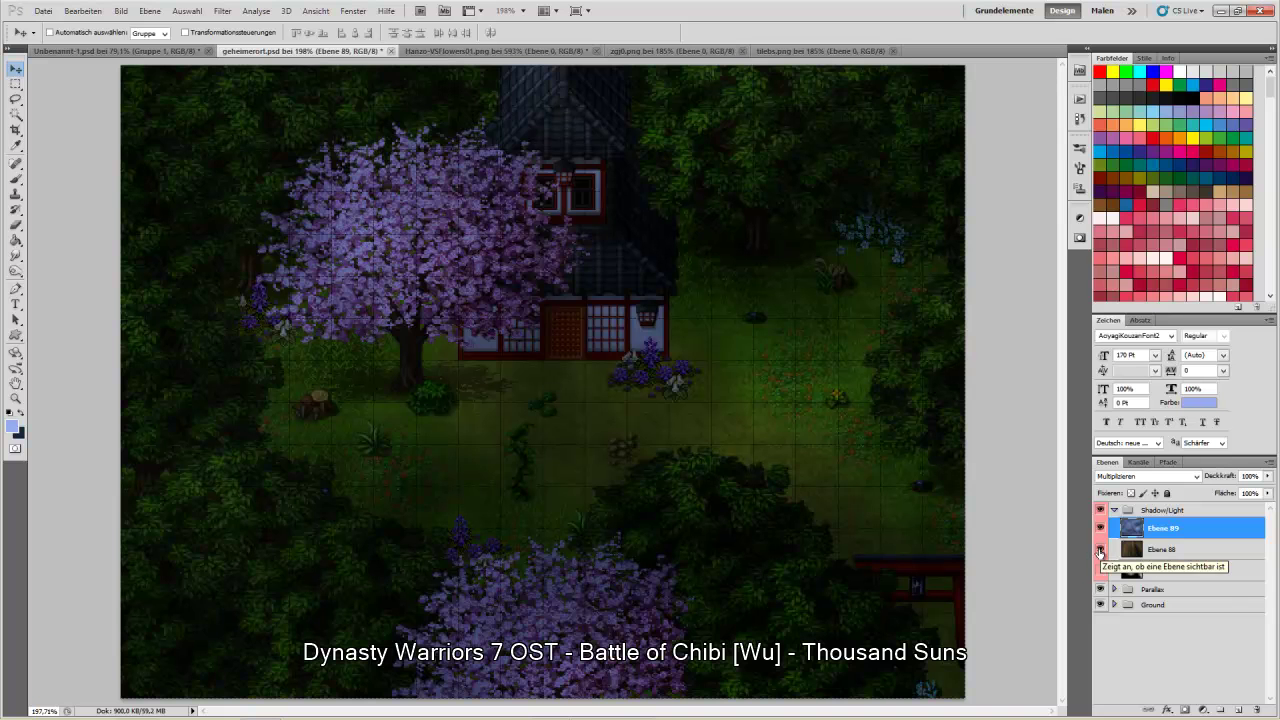
pyautogui.click(1100, 571)
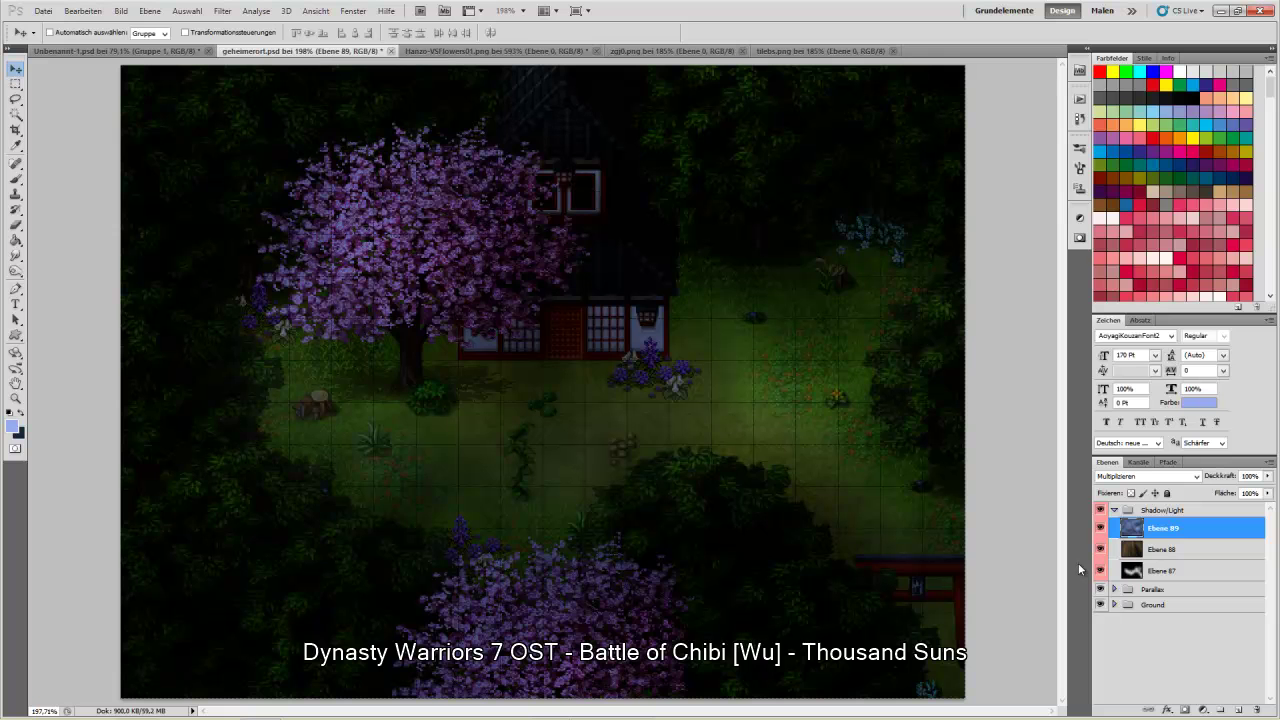
pyautogui.click(1100, 571)
pyautogui.click(1100, 550)
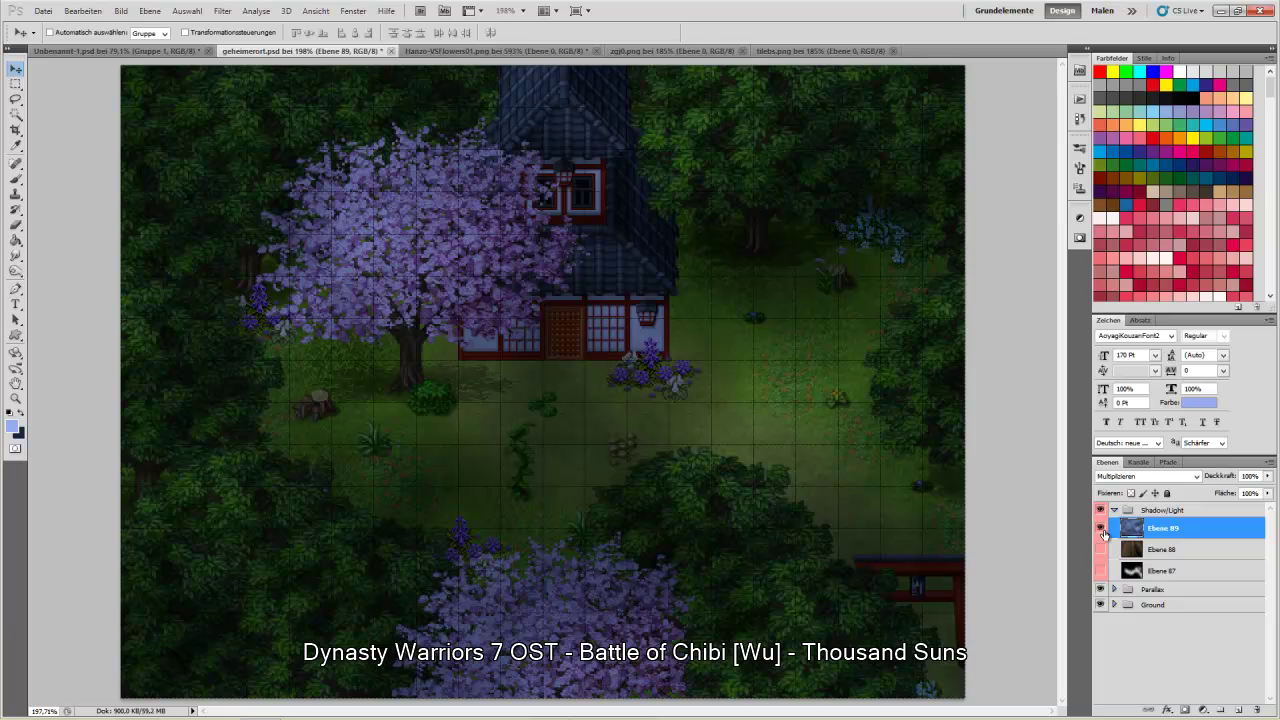
# - Blur the blue cloud layer Ebene 89 with the Gaußscher Weichzeichner filter at a radius of 25 pixels
pyautogui.click(222, 10)
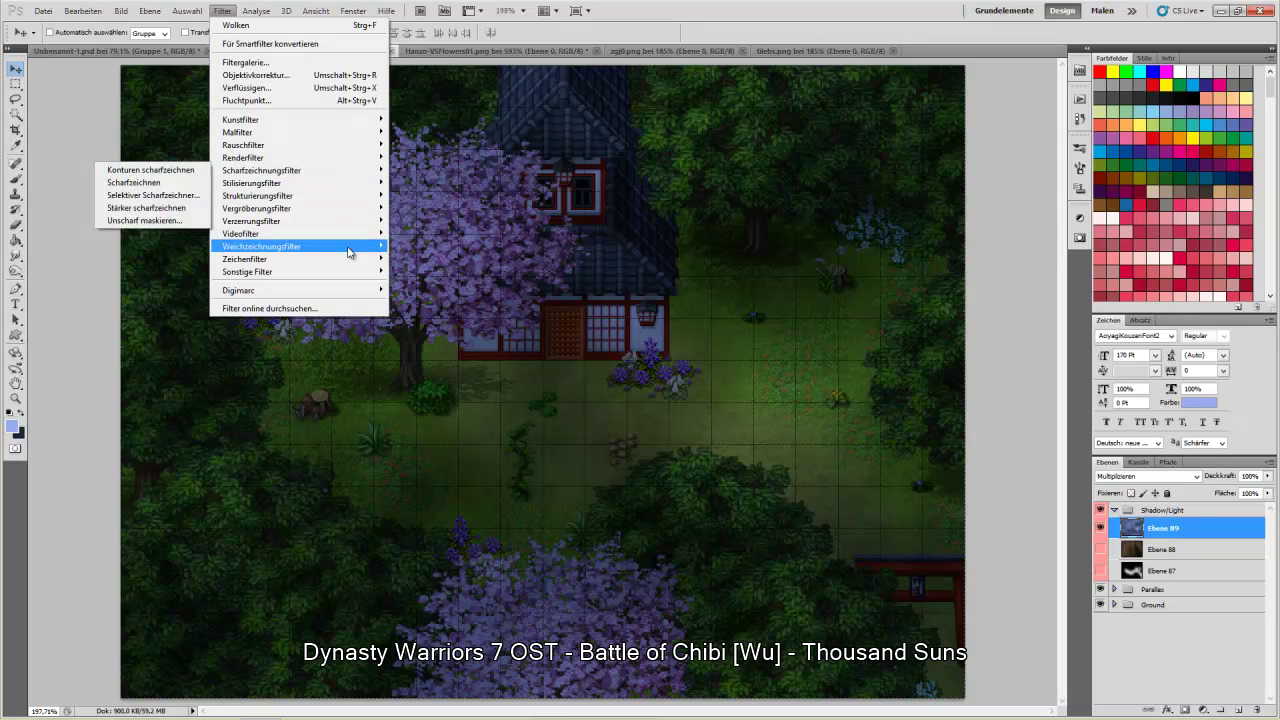
pyautogui.moveTo(312, 243)
pyautogui.click(152, 296)
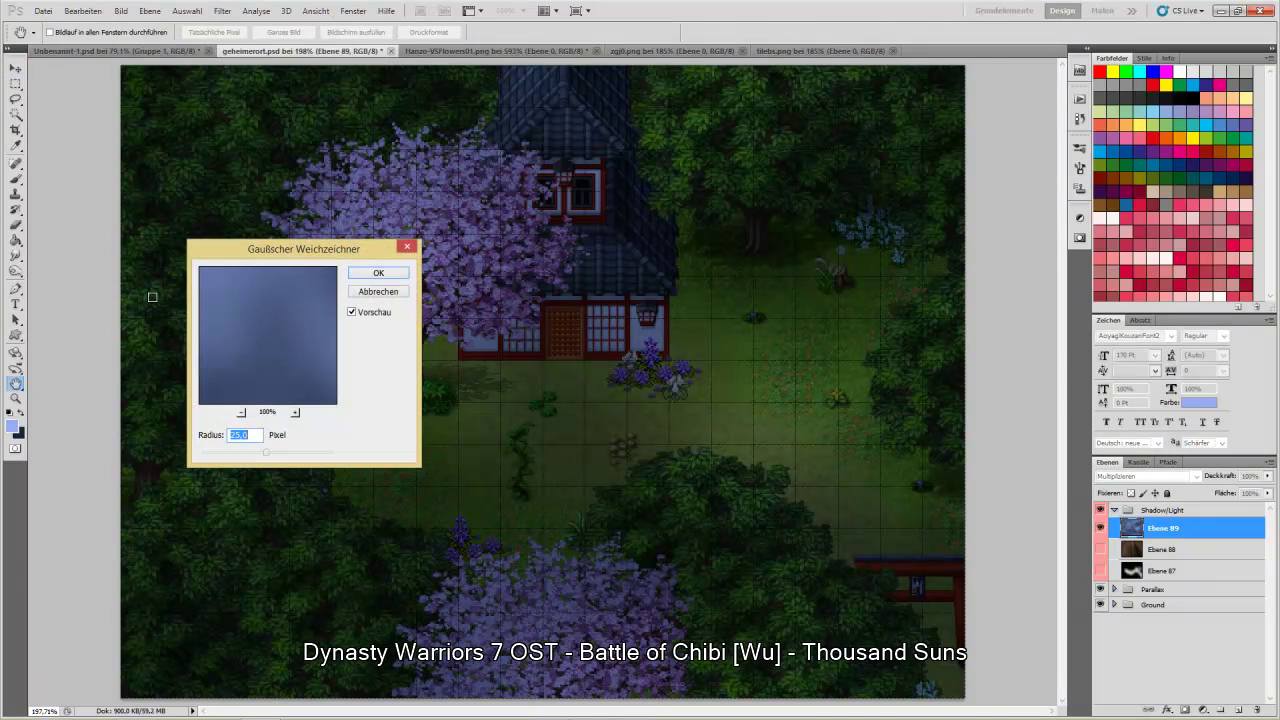
pyautogui.click(378, 273)
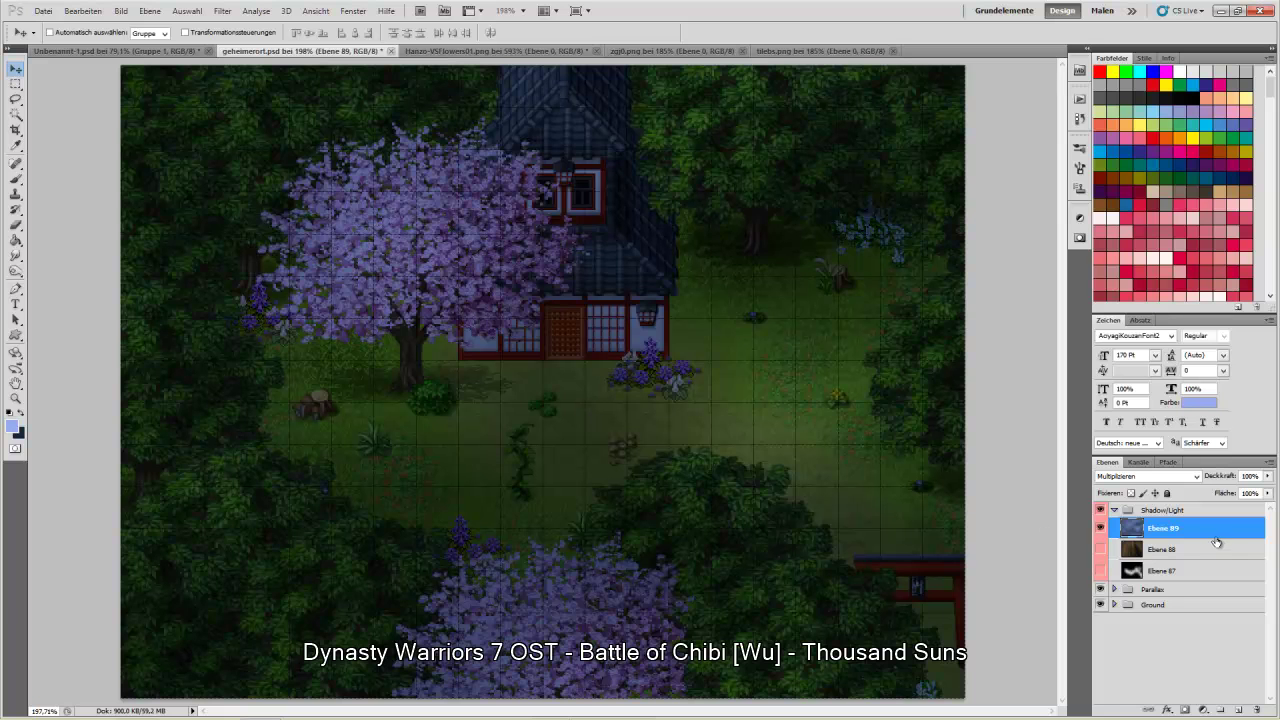
# - Shift the light blue foreground color's hue towards sky blue
pyautogui.click(16, 427)
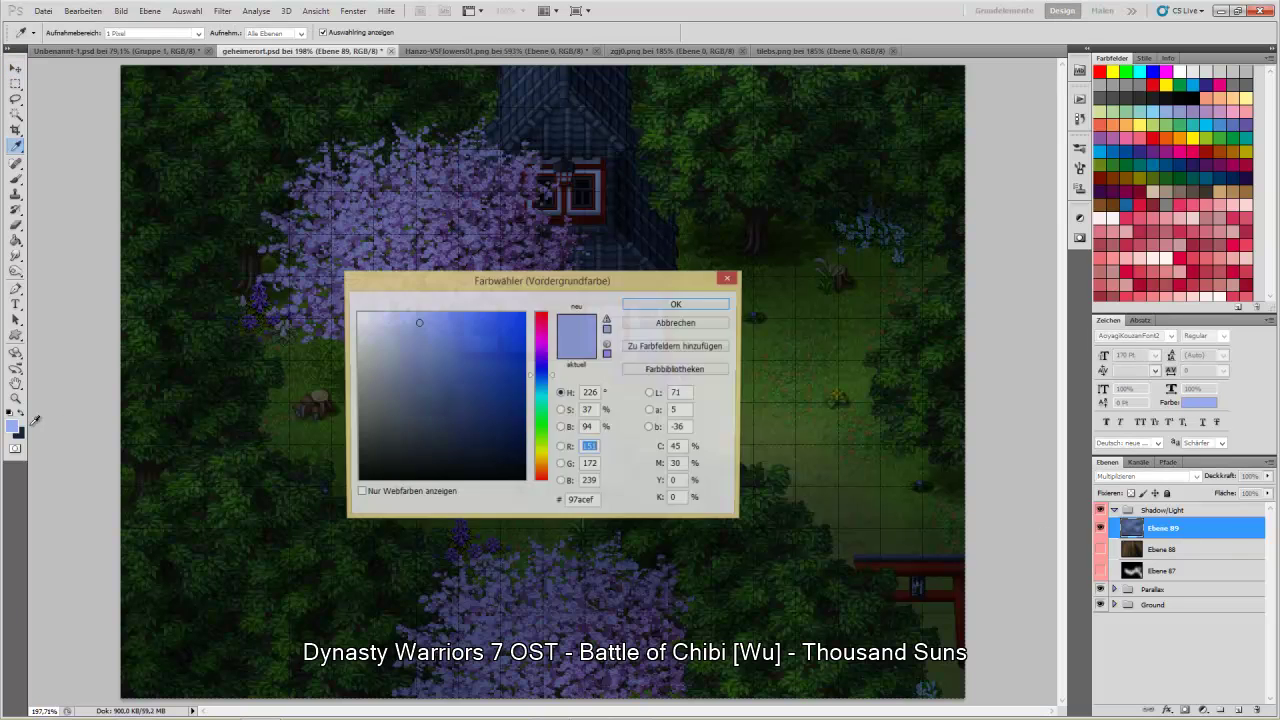
pyautogui.moveTo(536, 359); pyautogui.dragTo(548, 384)
pyautogui.click(661, 302)
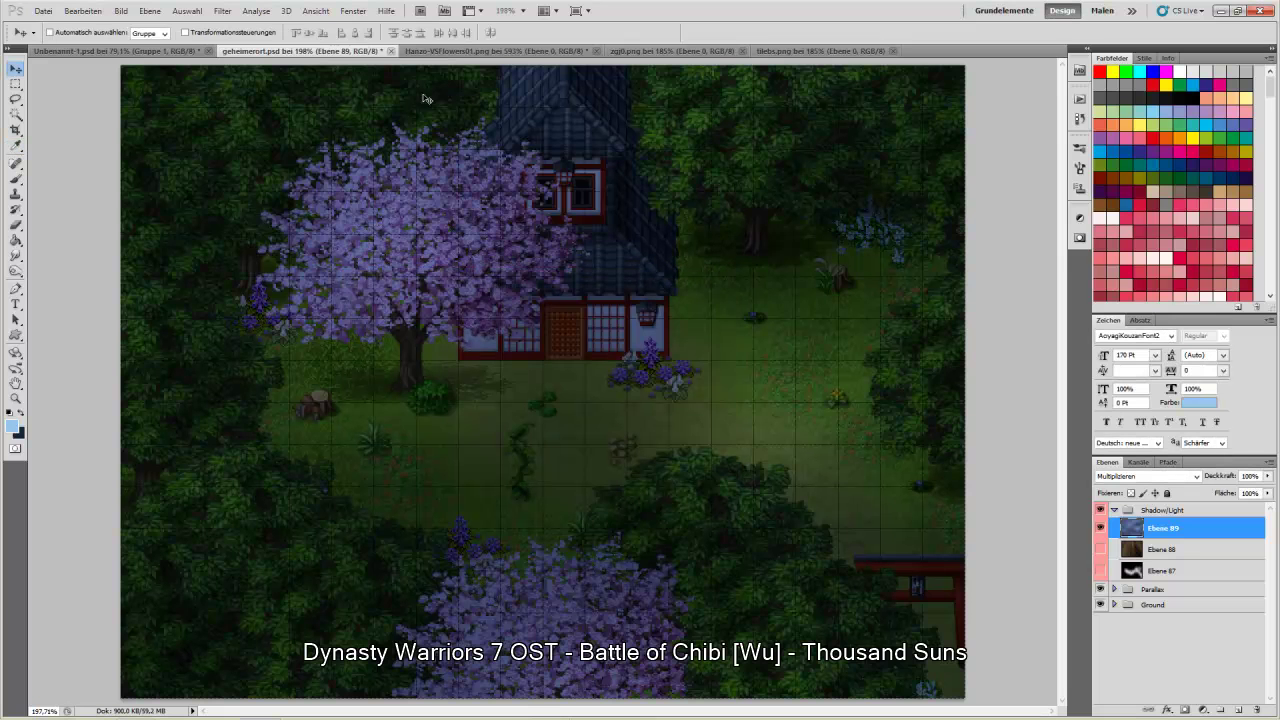
pyautogui.click(226, 11)
pyautogui.click(226, 11)
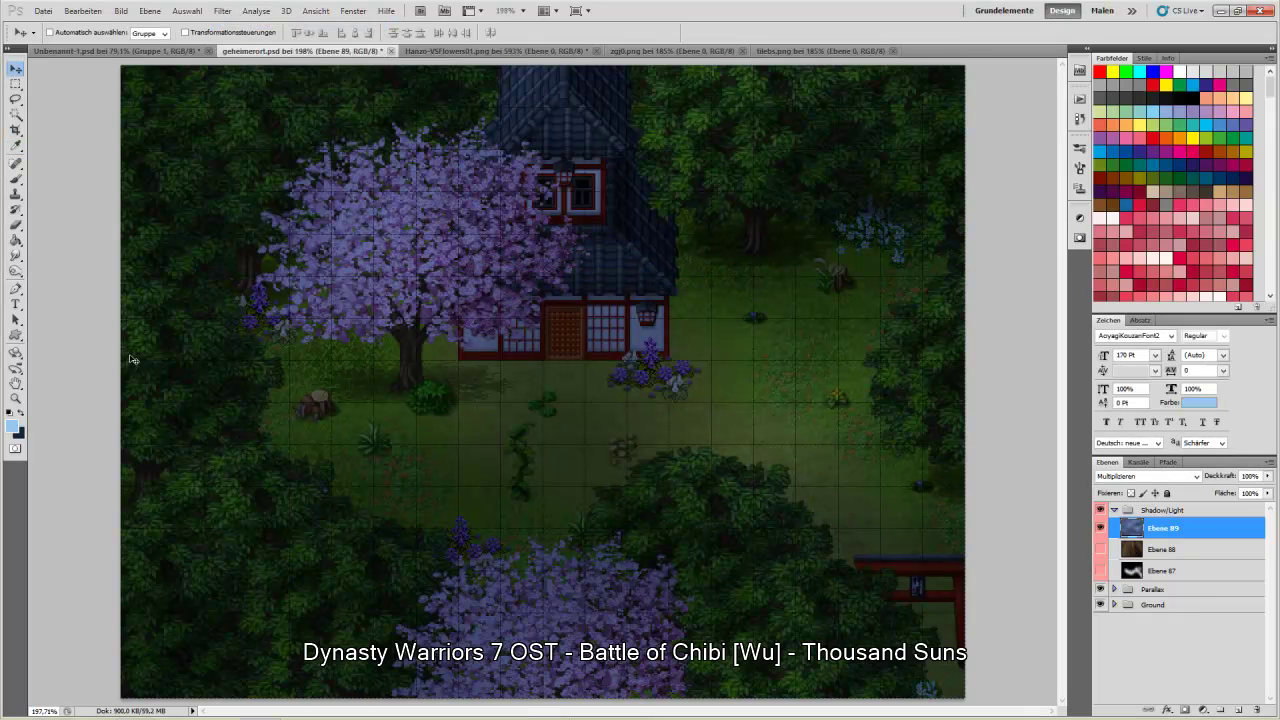
# - Make the dark color the foreground, change it to teal #1d485c, and re-render the Wolken clouds on Ebene 89
pyautogui.click(22, 418)
pyautogui.click(12, 426)
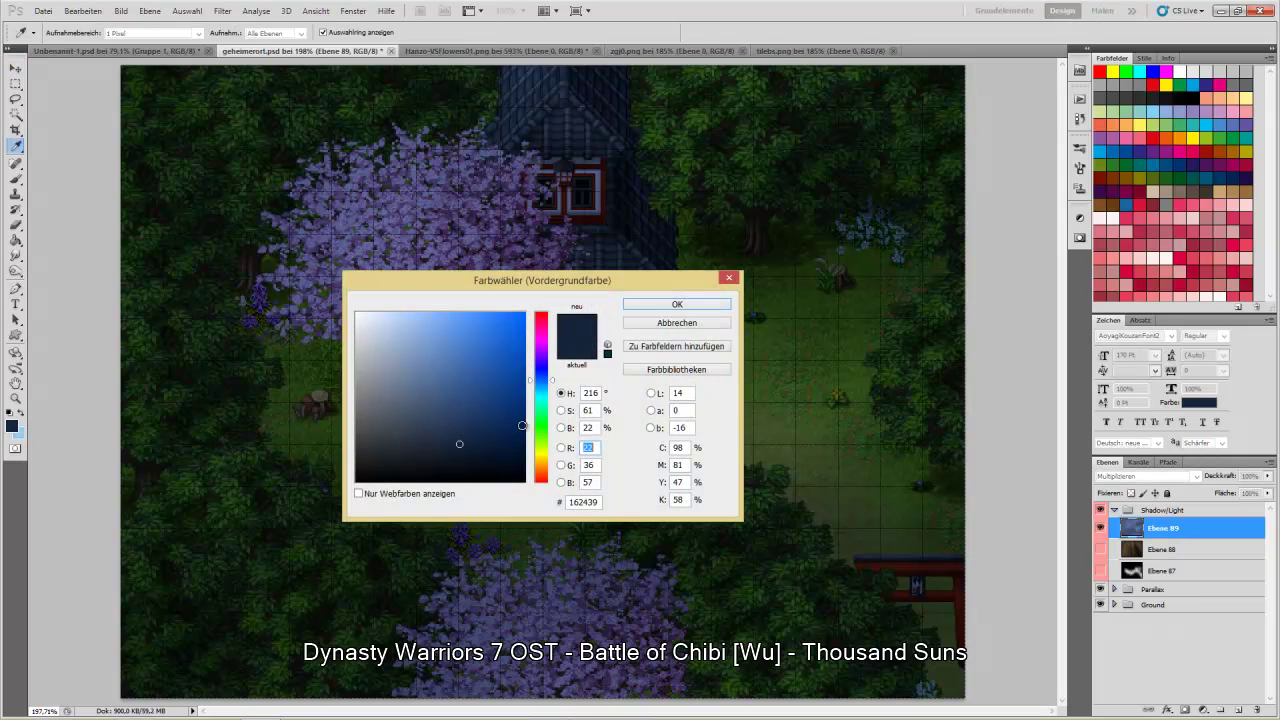
pyautogui.moveTo(538, 386); pyautogui.dragTo(541, 388)
pyautogui.moveTo(439, 440); pyautogui.dragTo(472, 420)
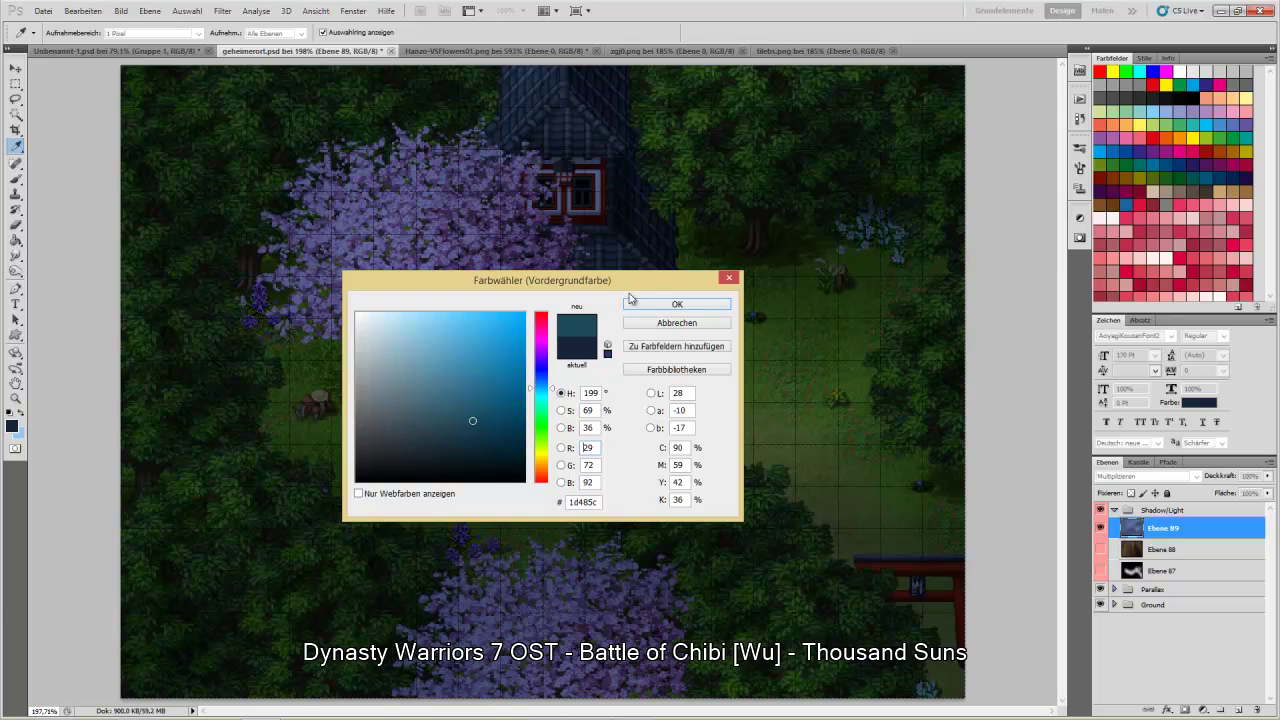
pyautogui.click(632, 301)
pyautogui.click(222, 10)
pyautogui.click(143, 127)
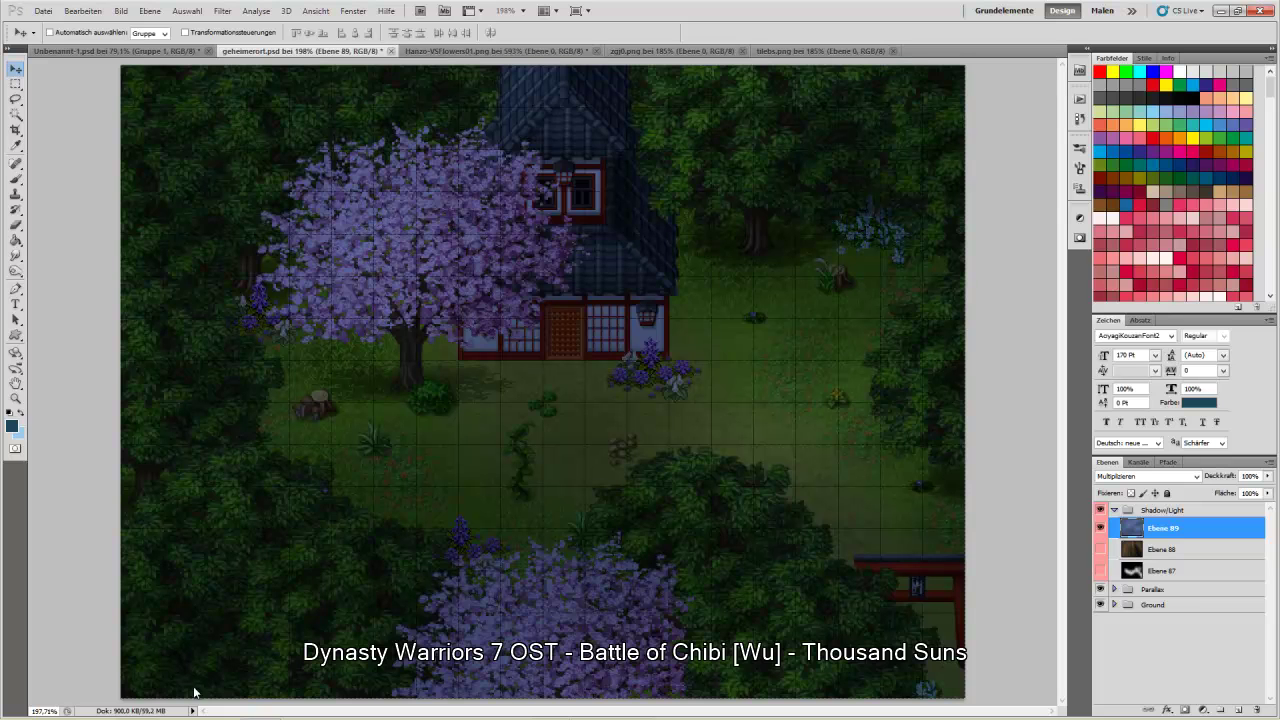
# - Hide Ebene 89 and compare the map with and without the light-ray layer Ebene 87
pyautogui.moveTo(698, 715)
pyautogui.click(1099, 527)
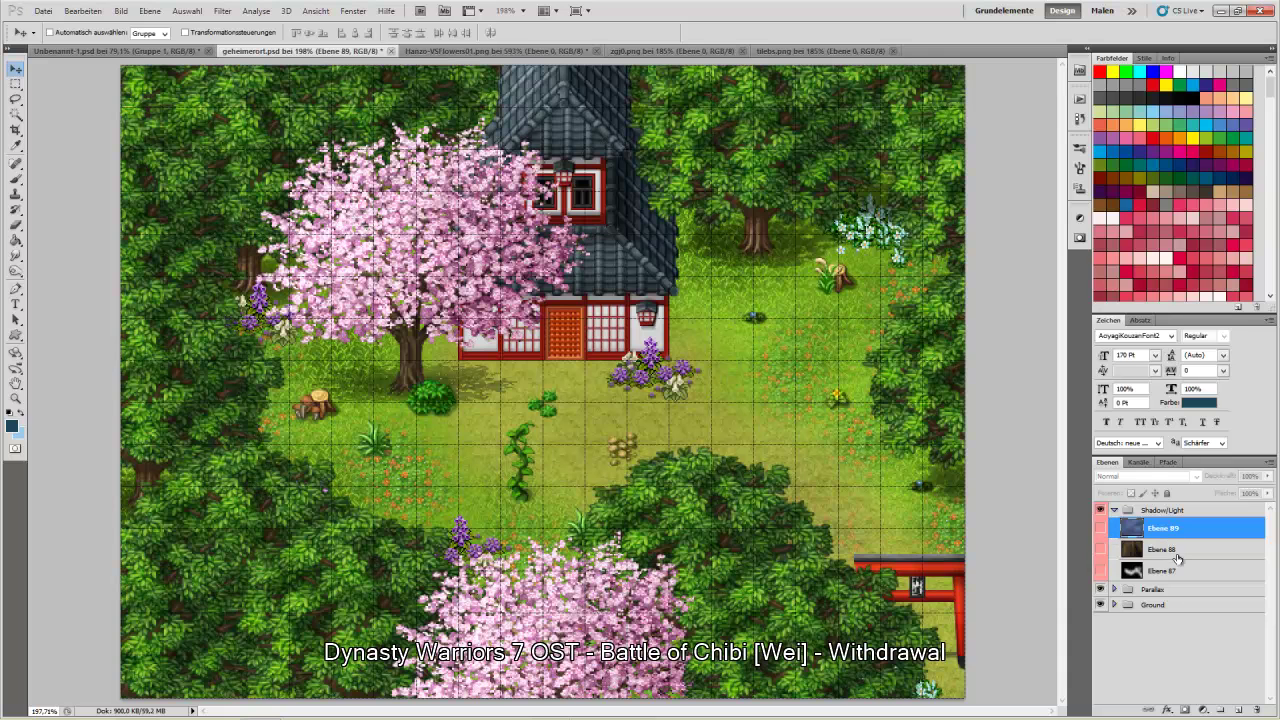
pyautogui.click(1099, 574)
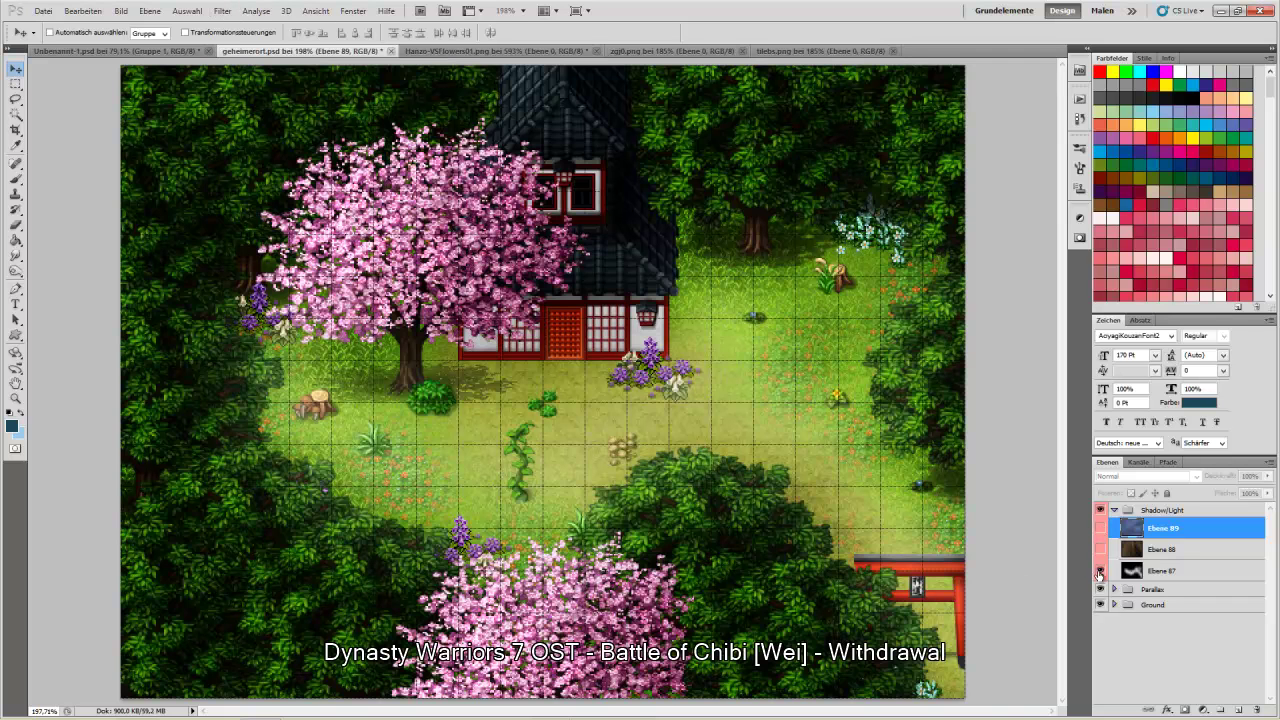
pyautogui.click(1100, 569)
# - Make all three Shadow/Light layers visible, then hide the Shadow/Light and Parallax groups so only Ground shows
pyautogui.moveTo(1101, 528); pyautogui.dragTo(1100, 570)
pyautogui.click(1100, 511)
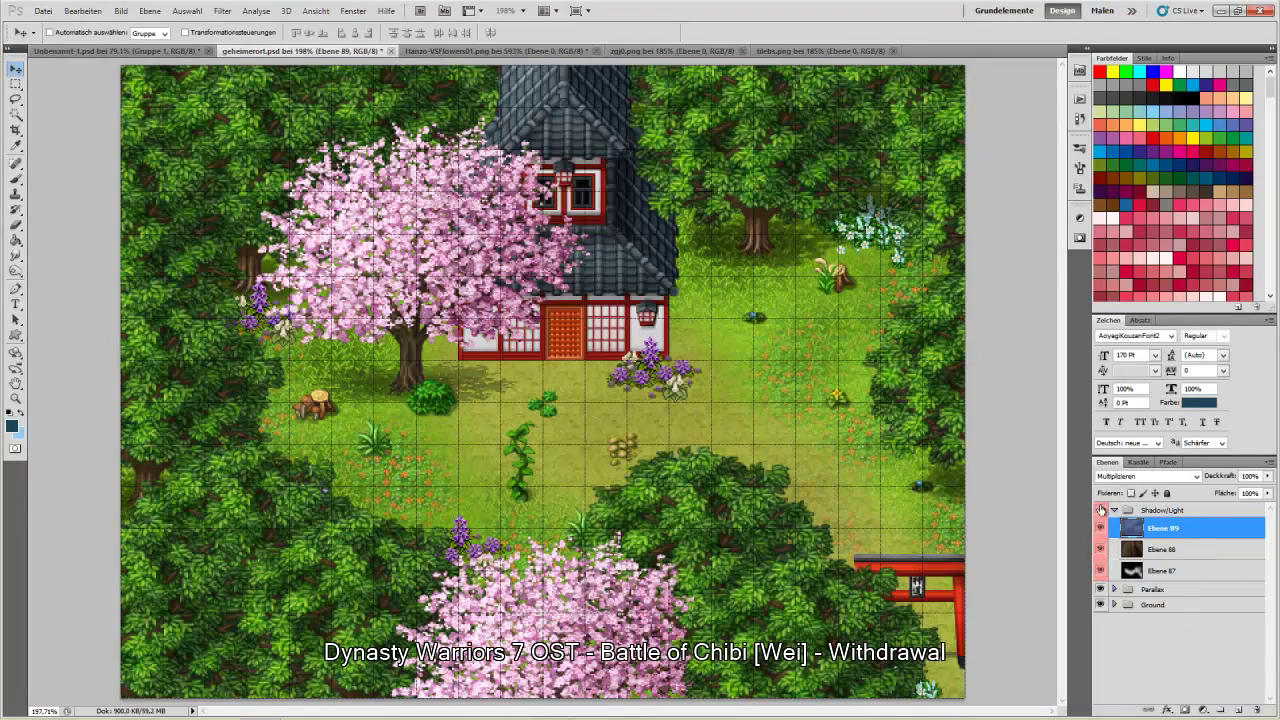
pyautogui.click(1114, 510)
pyautogui.click(1100, 525)
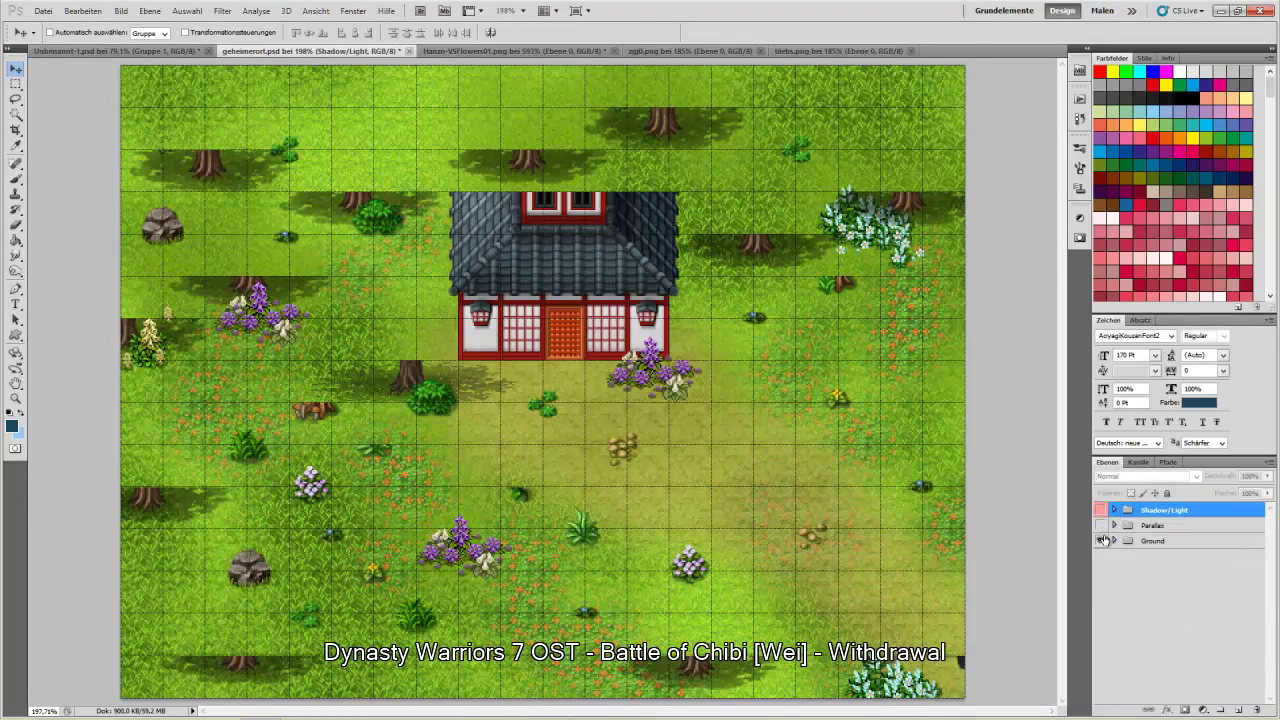
pyautogui.click(40, 11)
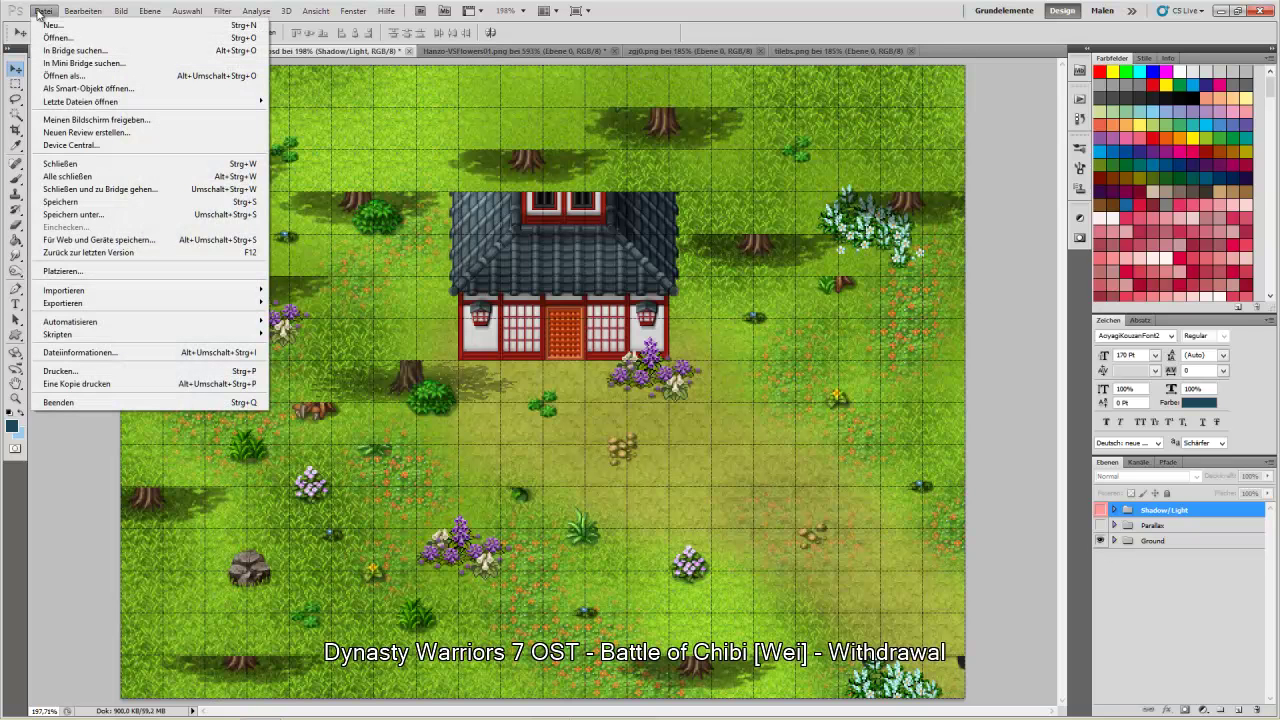
pyautogui.click(110, 215)
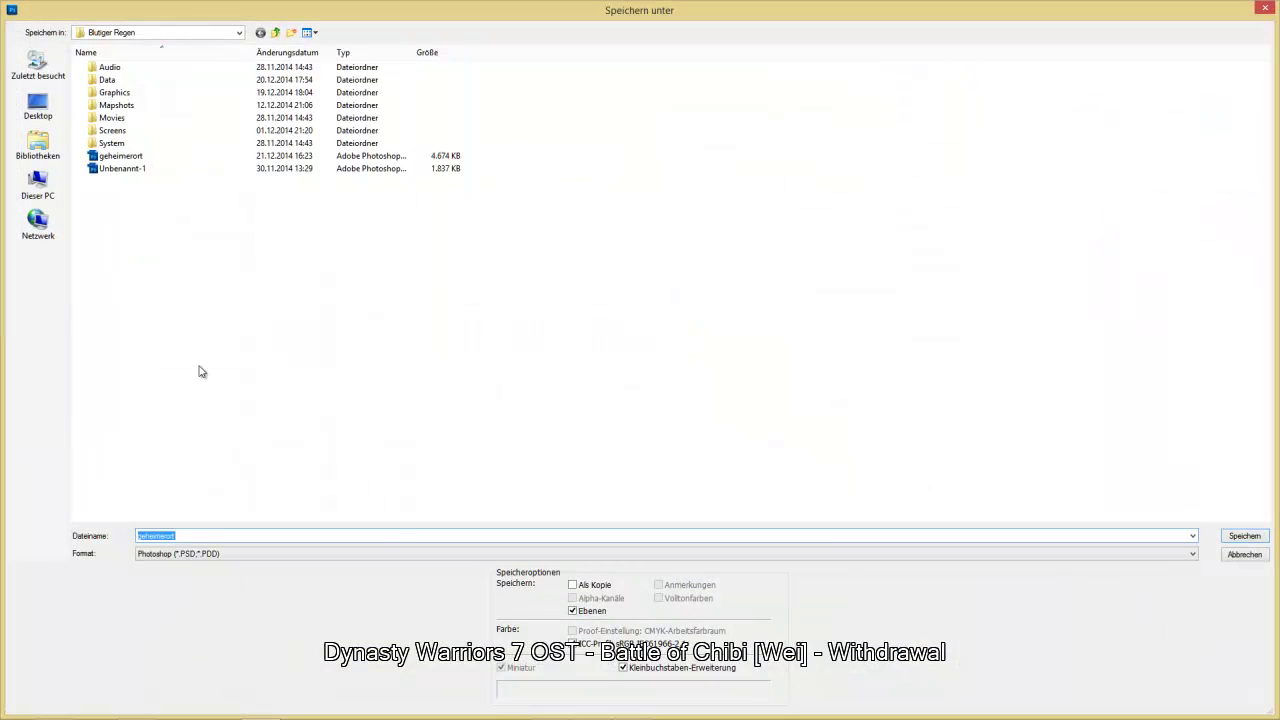
pyautogui.click(191, 553)
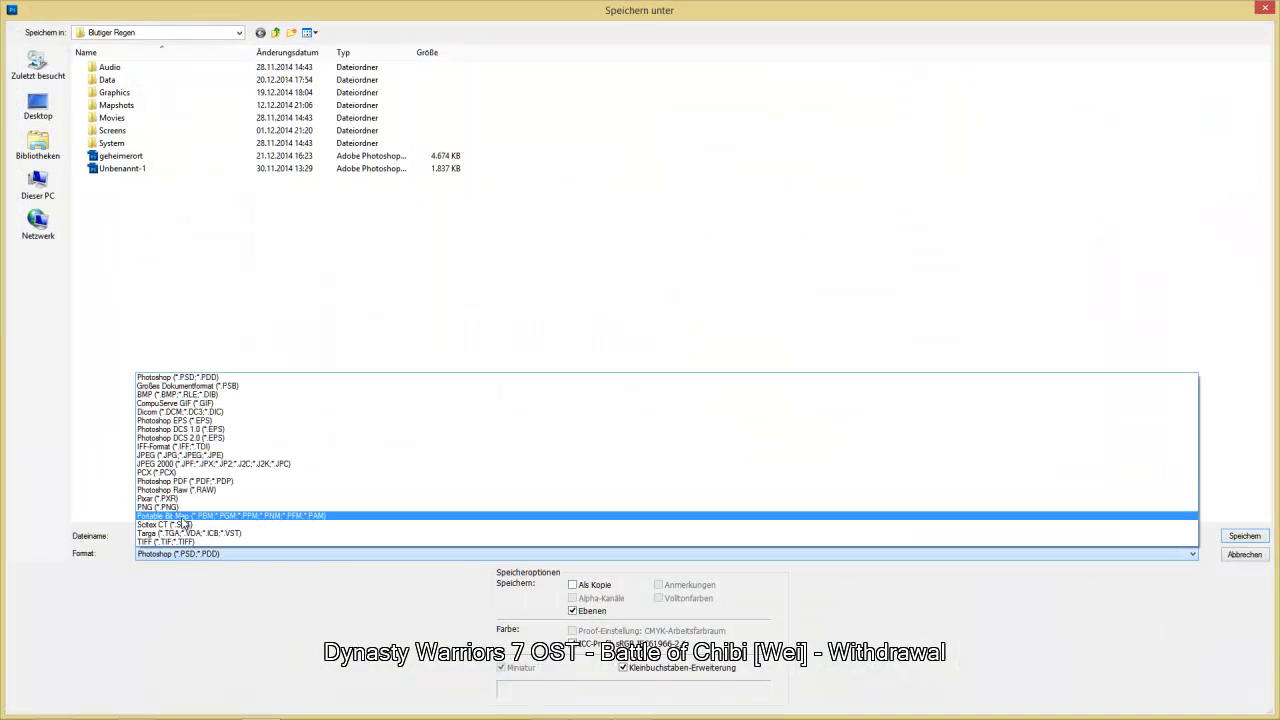
pyautogui.click(190, 378)
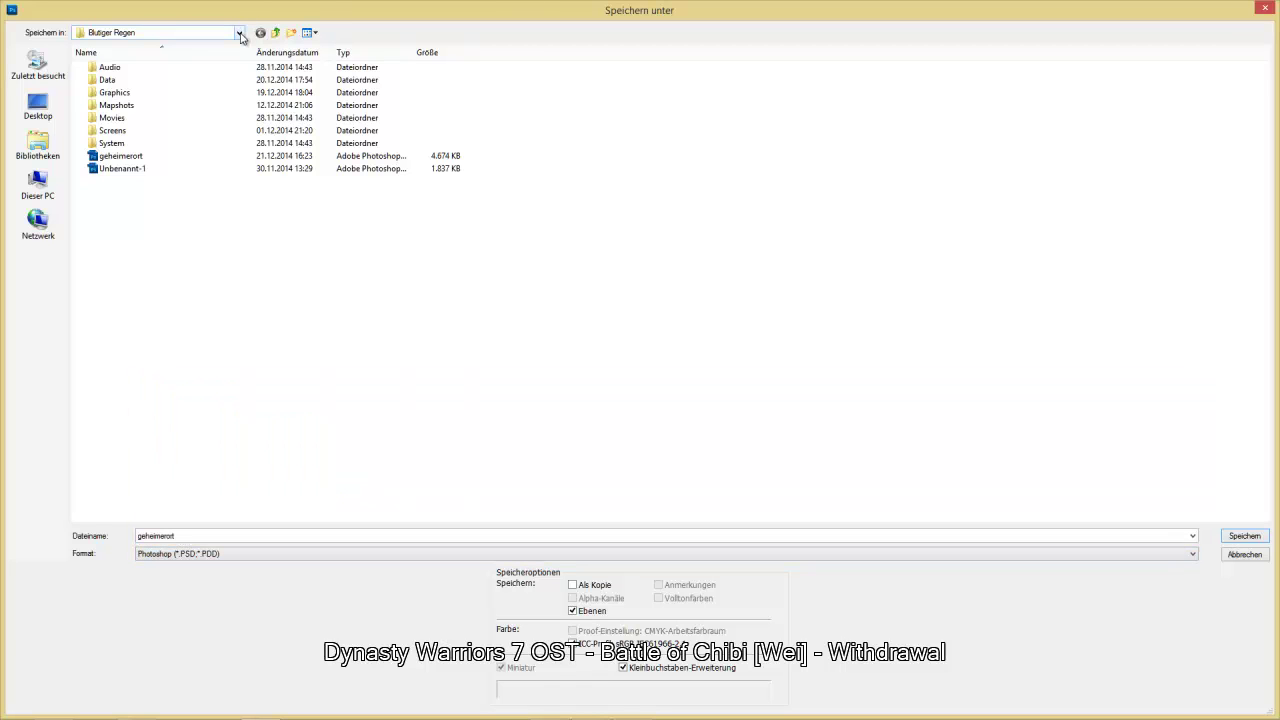
pyautogui.click(1264, 9)
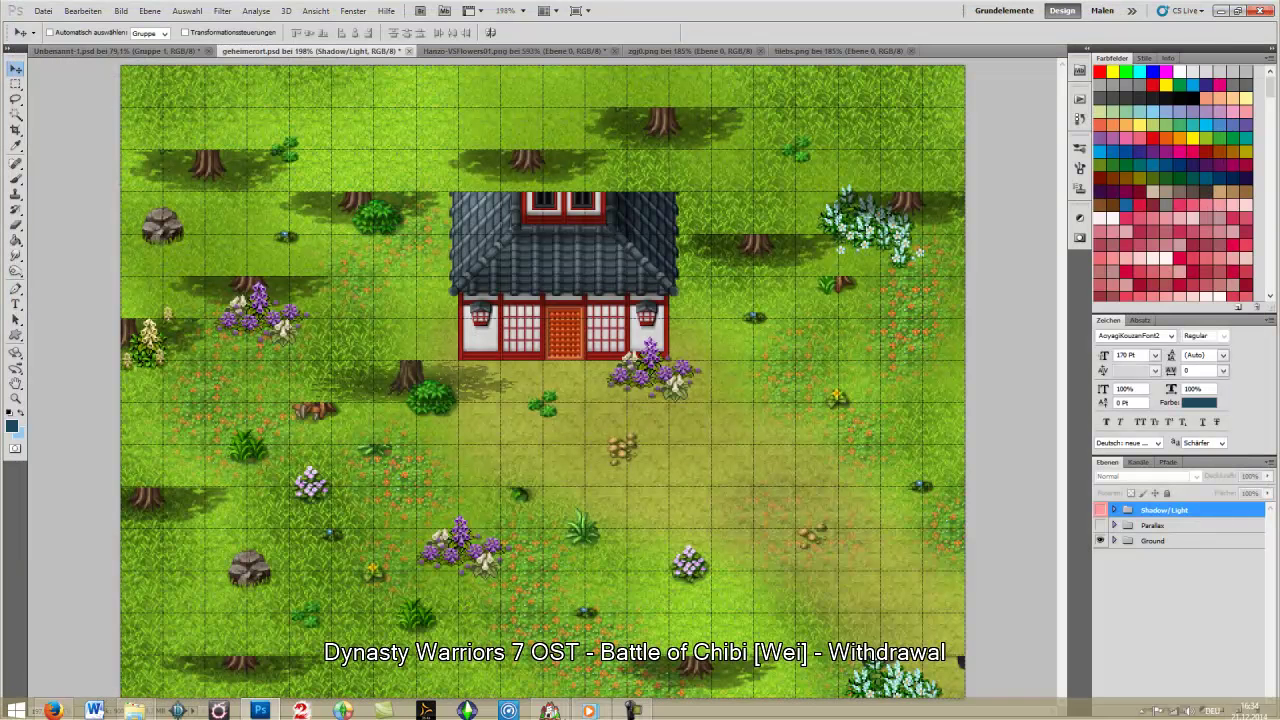
# - Adjust the file name ground05-1 and save the Ground view as a non-interlaced PNG in the Overlay folder
pyautogui.hotkey('ctrl', 'shift', 's')
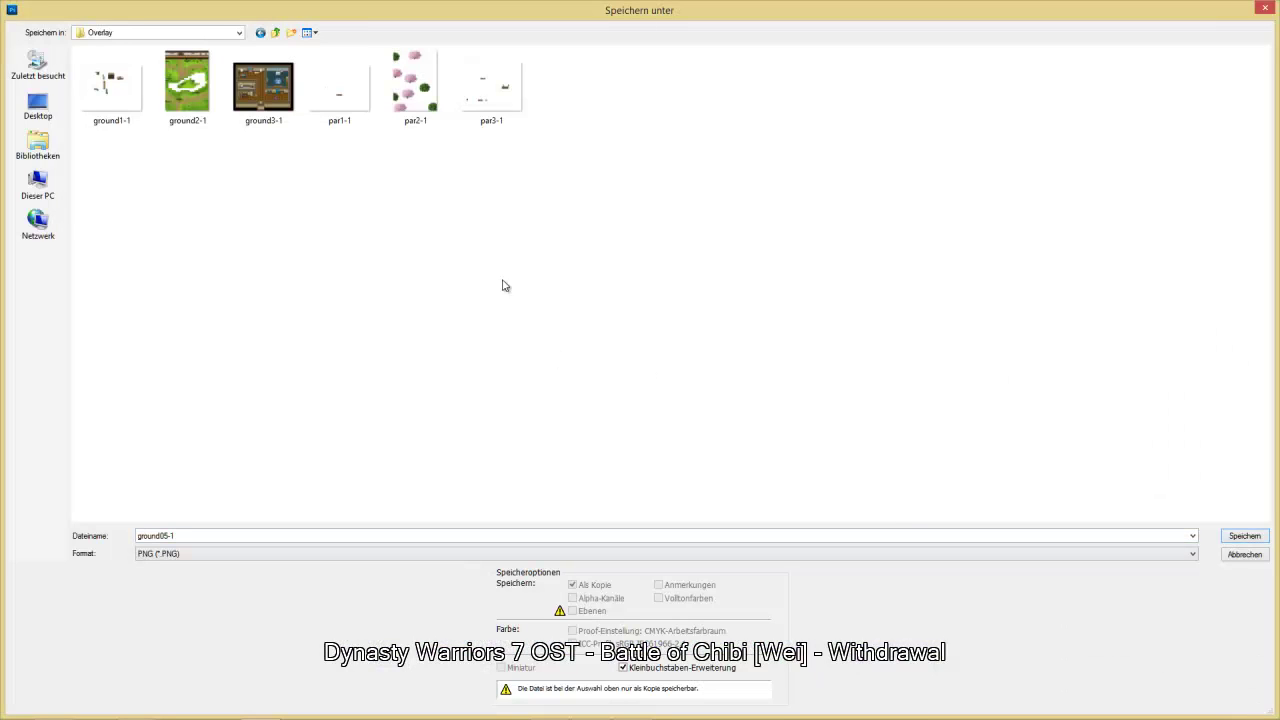
pyautogui.doubleClick(166, 535)
pyautogui.click(163, 535)
pyautogui.click(1245, 536)
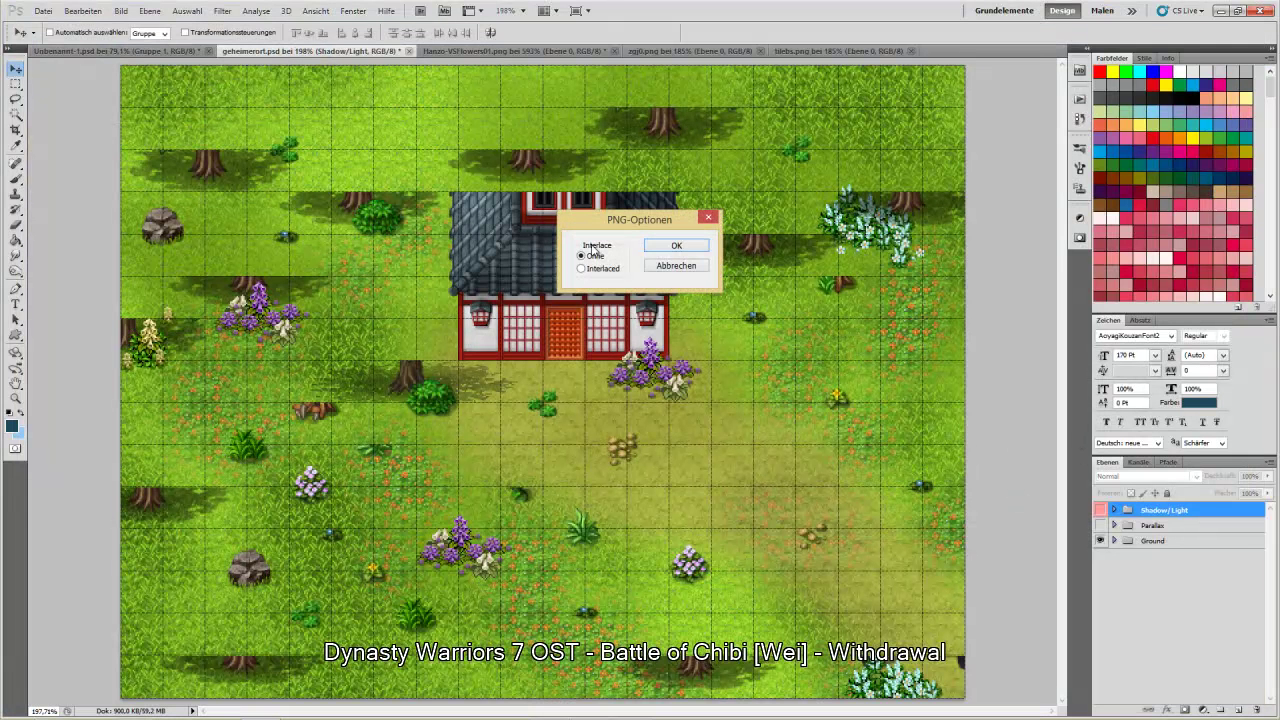
pyautogui.click(670, 248)
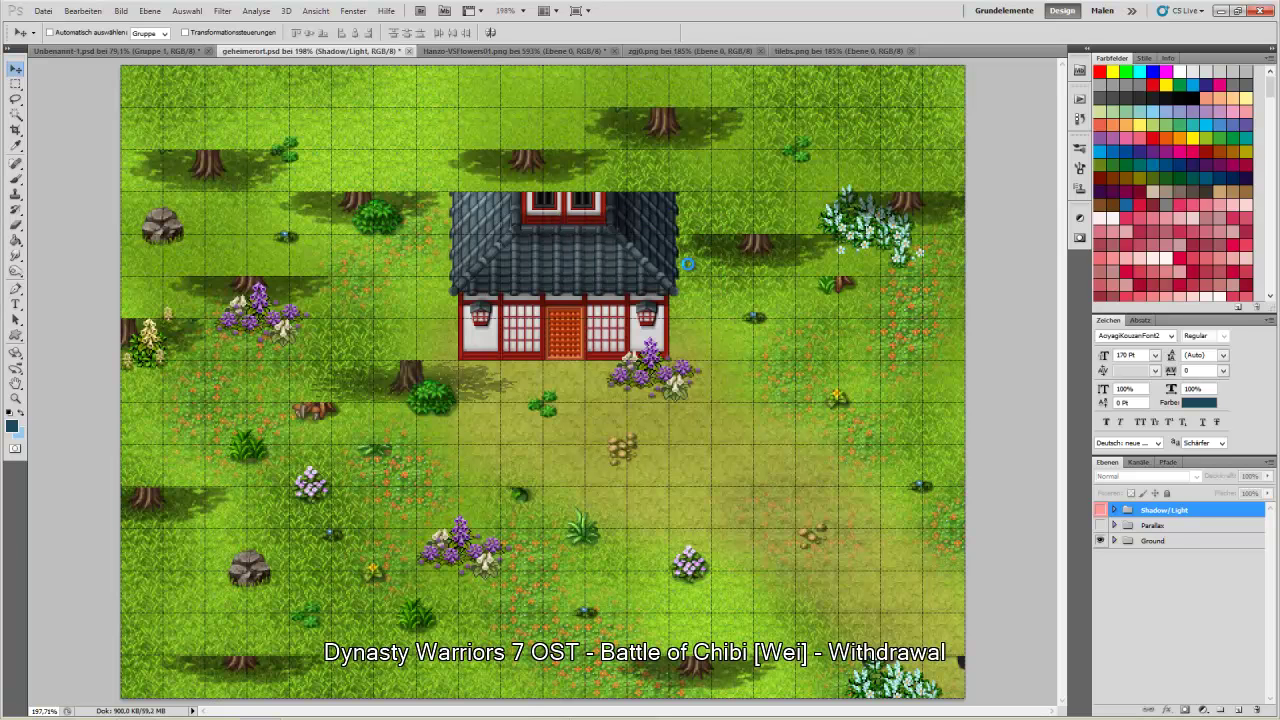
# - Prepare a JPEG copy of the Ground view for the Blutiger Regen/Graphics/Parallaxes folder on the RPG Maker und Programme (L:) drive
pyautogui.click(43, 11)
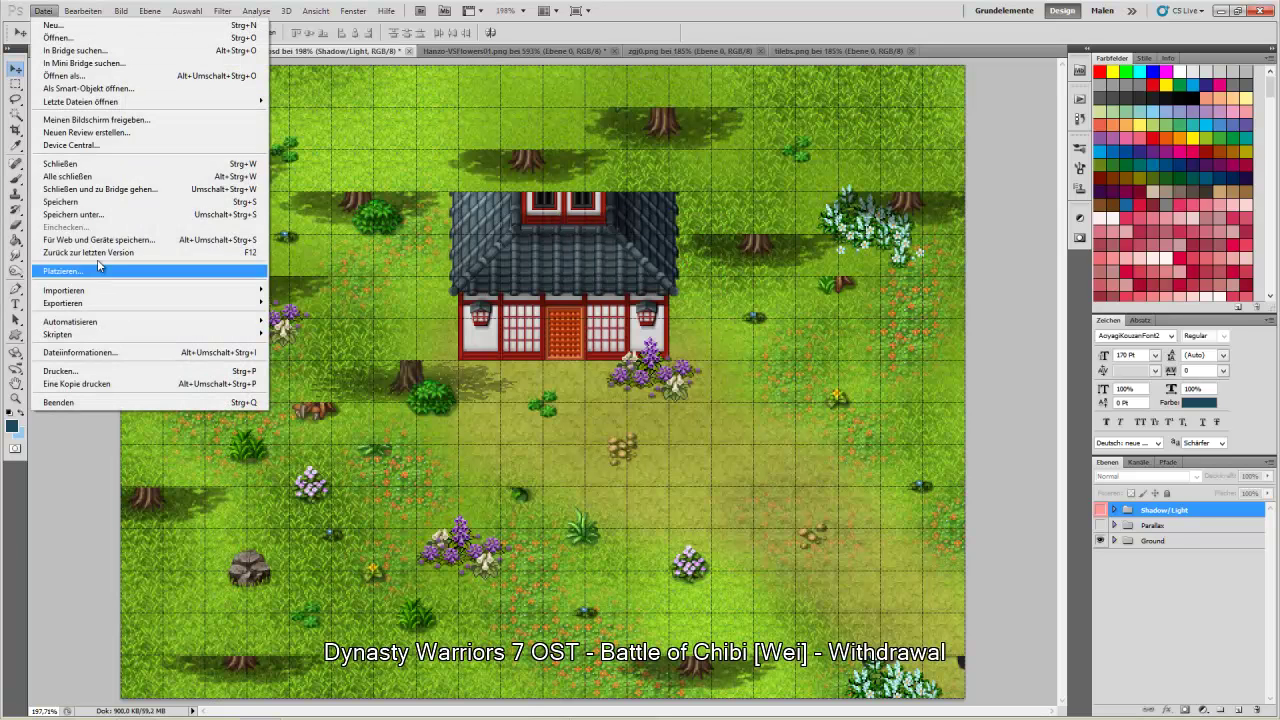
pyautogui.click(97, 214)
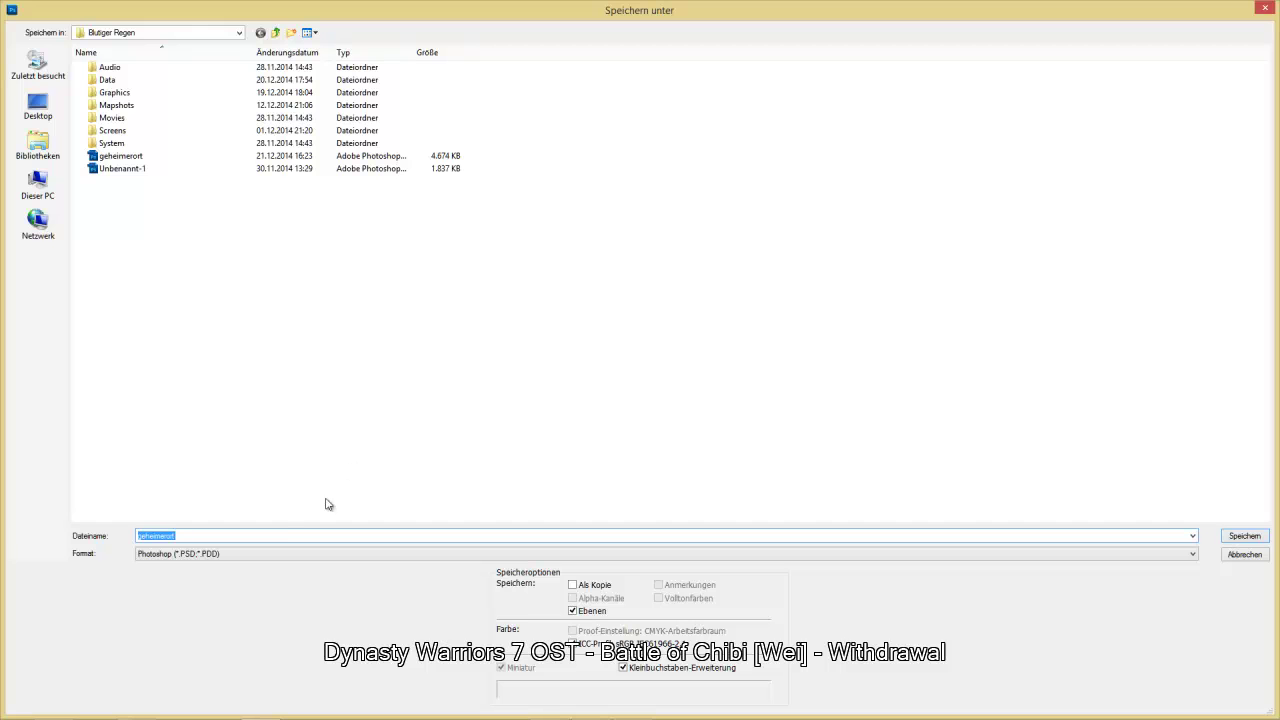
pyautogui.click(272, 554)
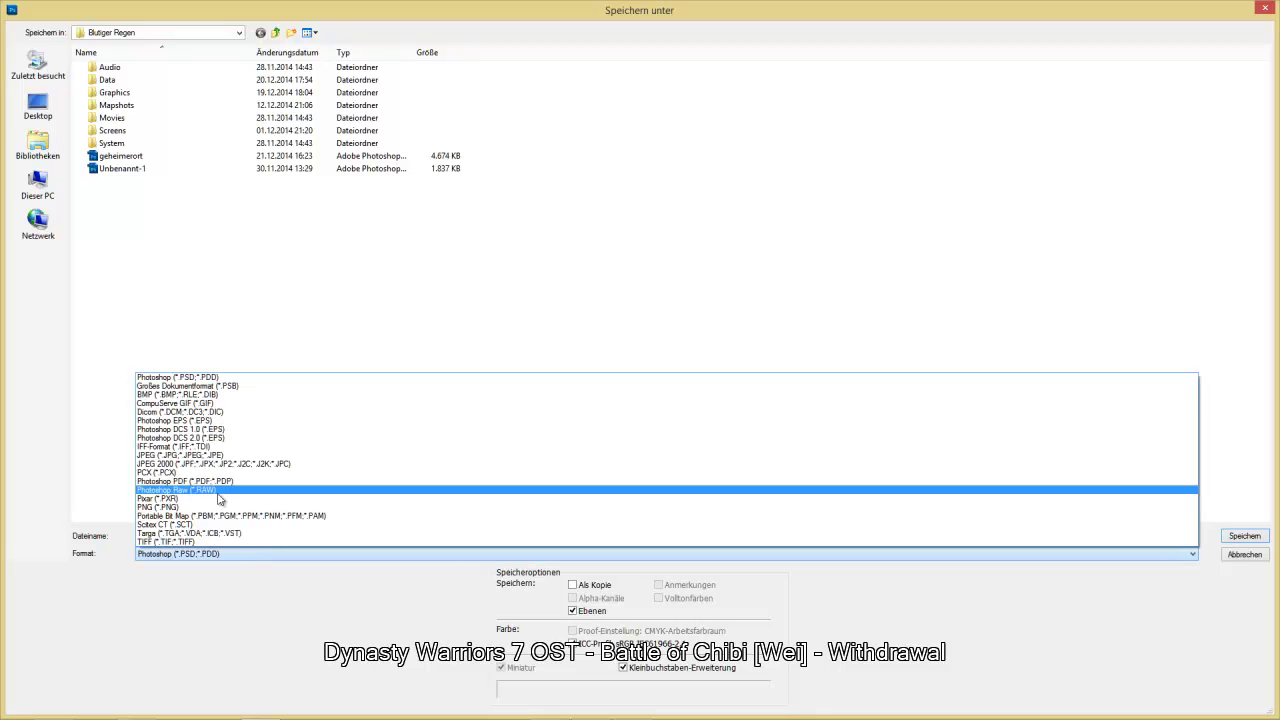
pyautogui.click(198, 455)
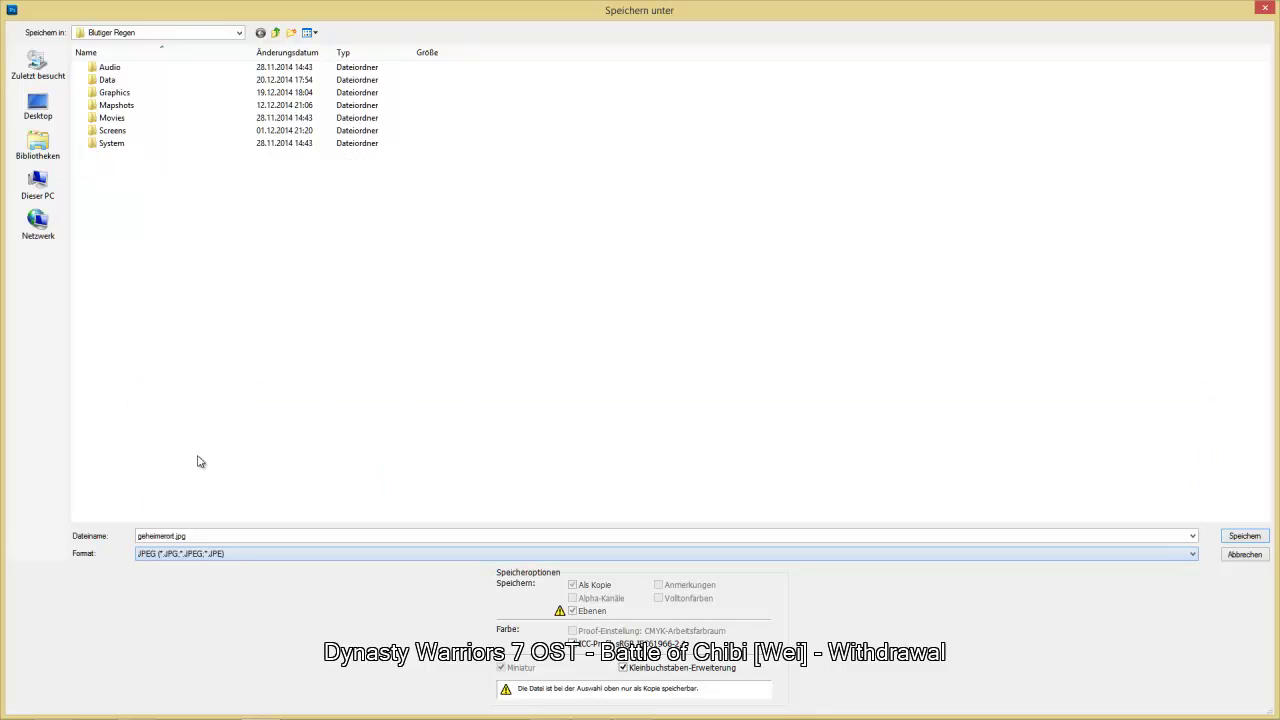
pyautogui.click(239, 33)
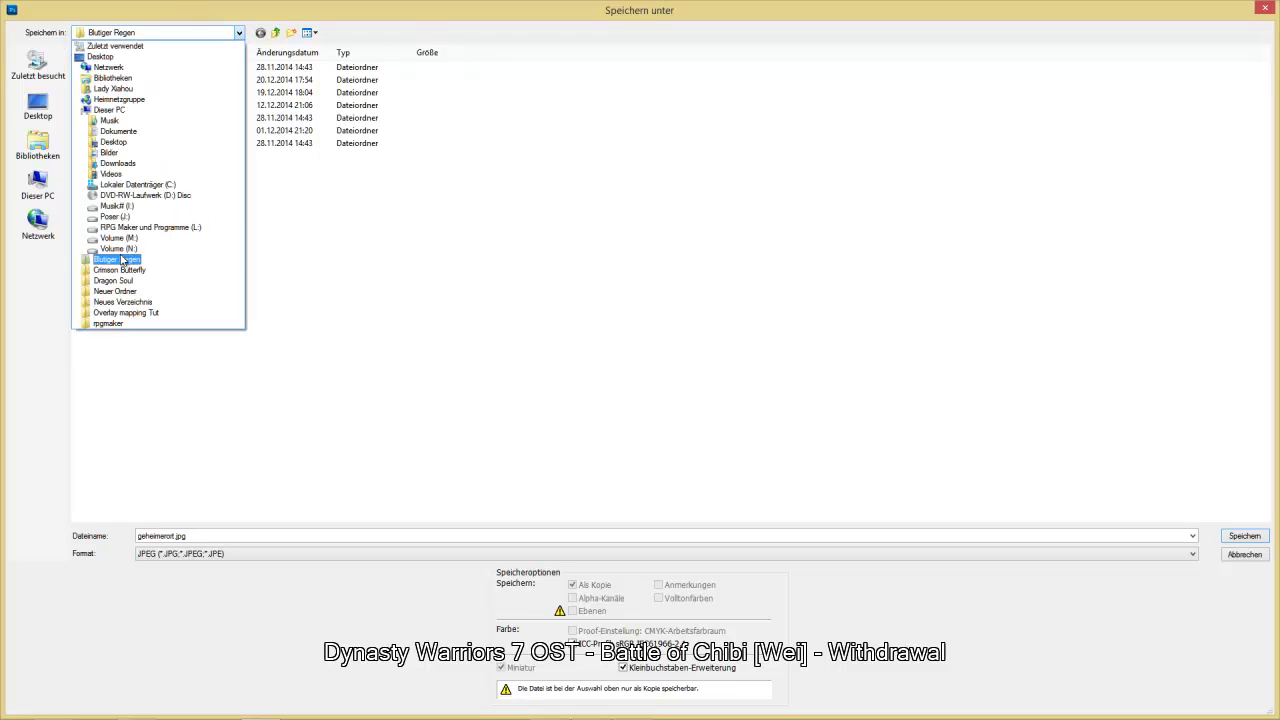
pyautogui.click(143, 228)
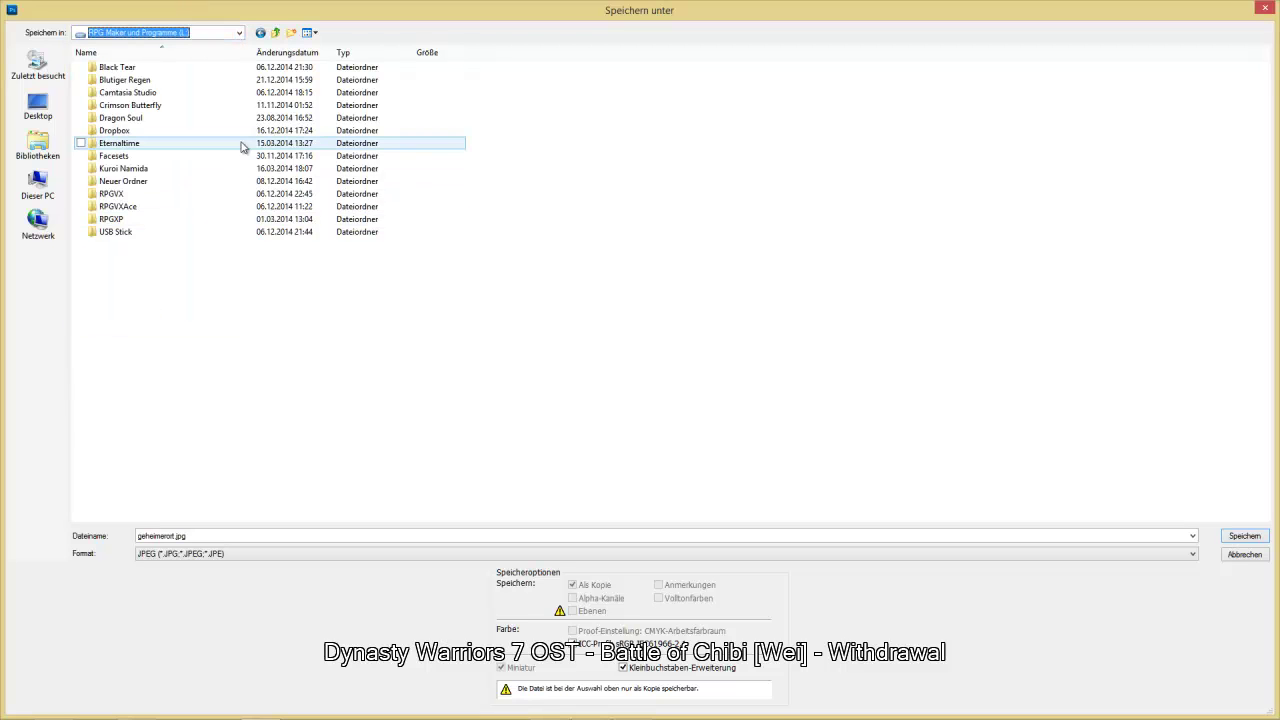
pyautogui.doubleClick(158, 83)
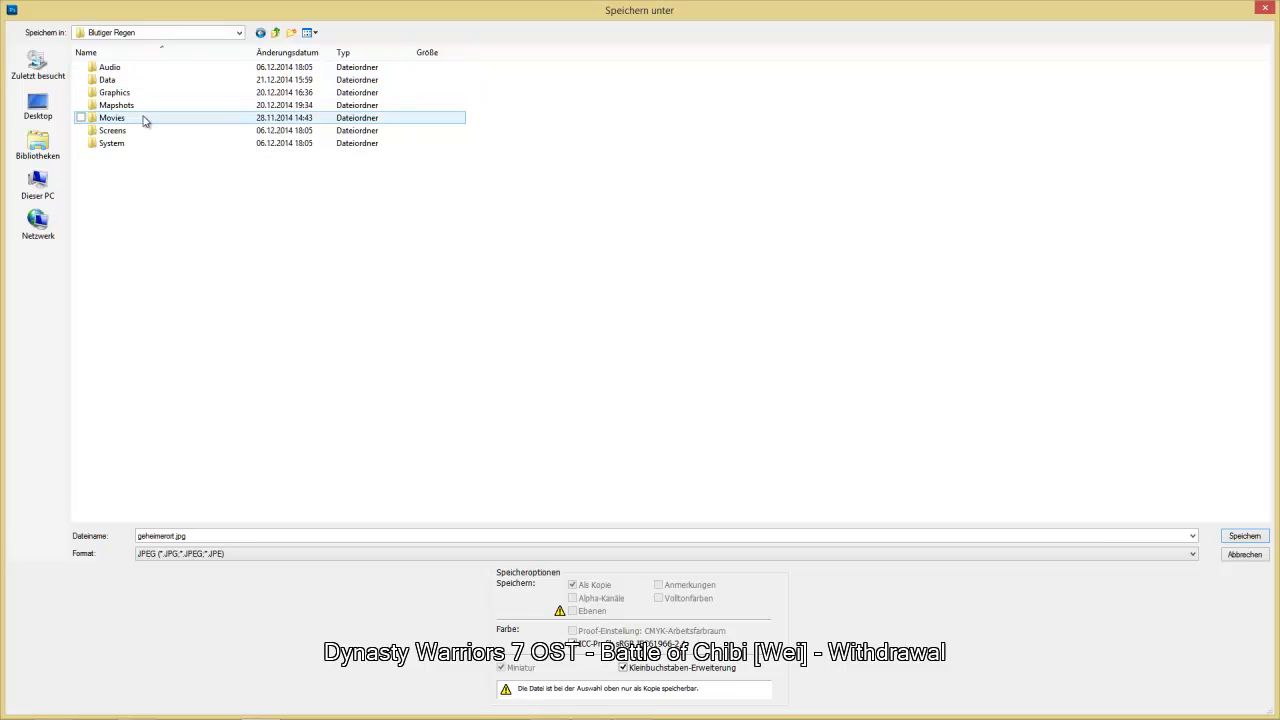
pyautogui.doubleClick(143, 93)
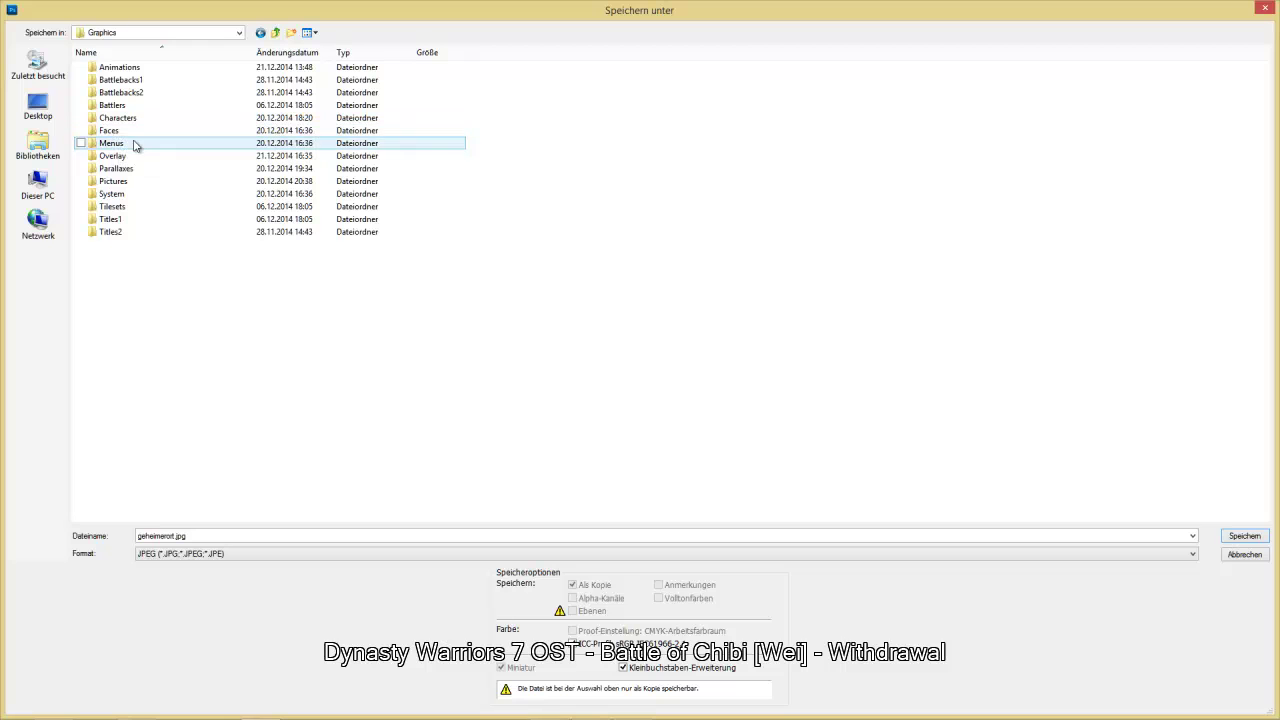
pyautogui.doubleClick(133, 168)
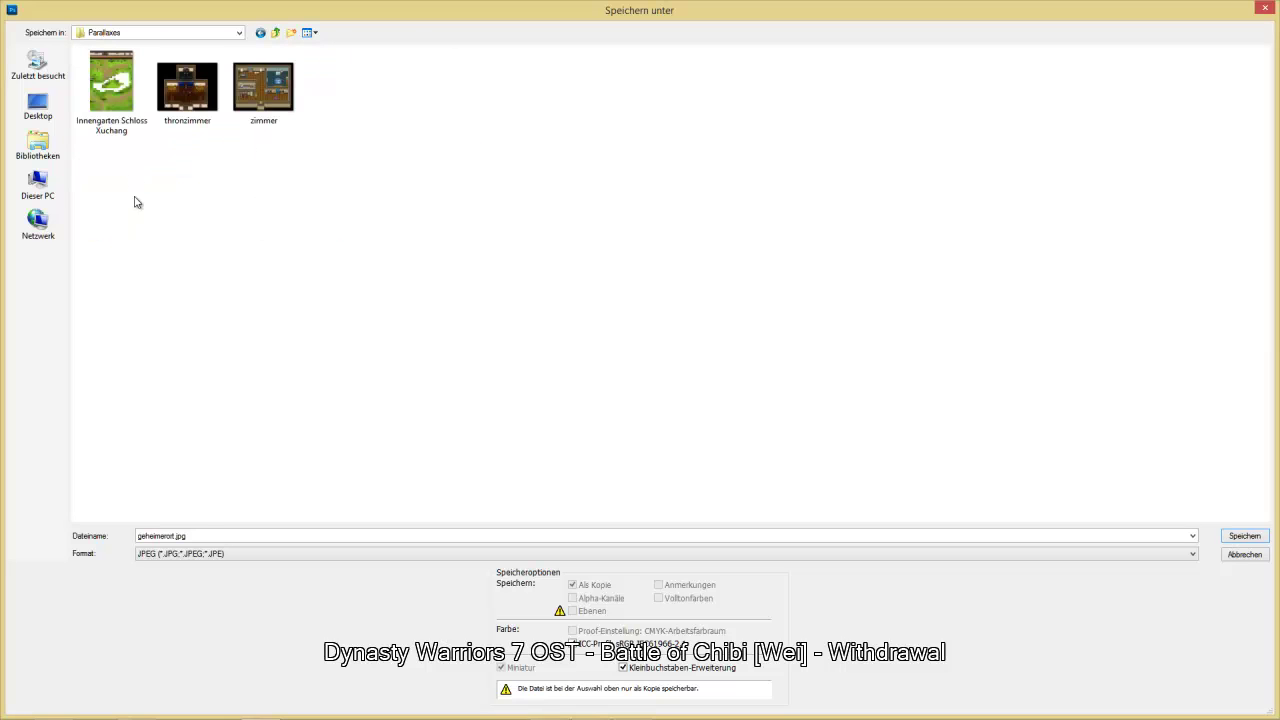
# - Edit the JPEG's file name and save it in Parallaxes with quality Hoch and the Baseline (Standard) format option
pyautogui.doubleClick(212, 535)
pyautogui.click(1240, 536)
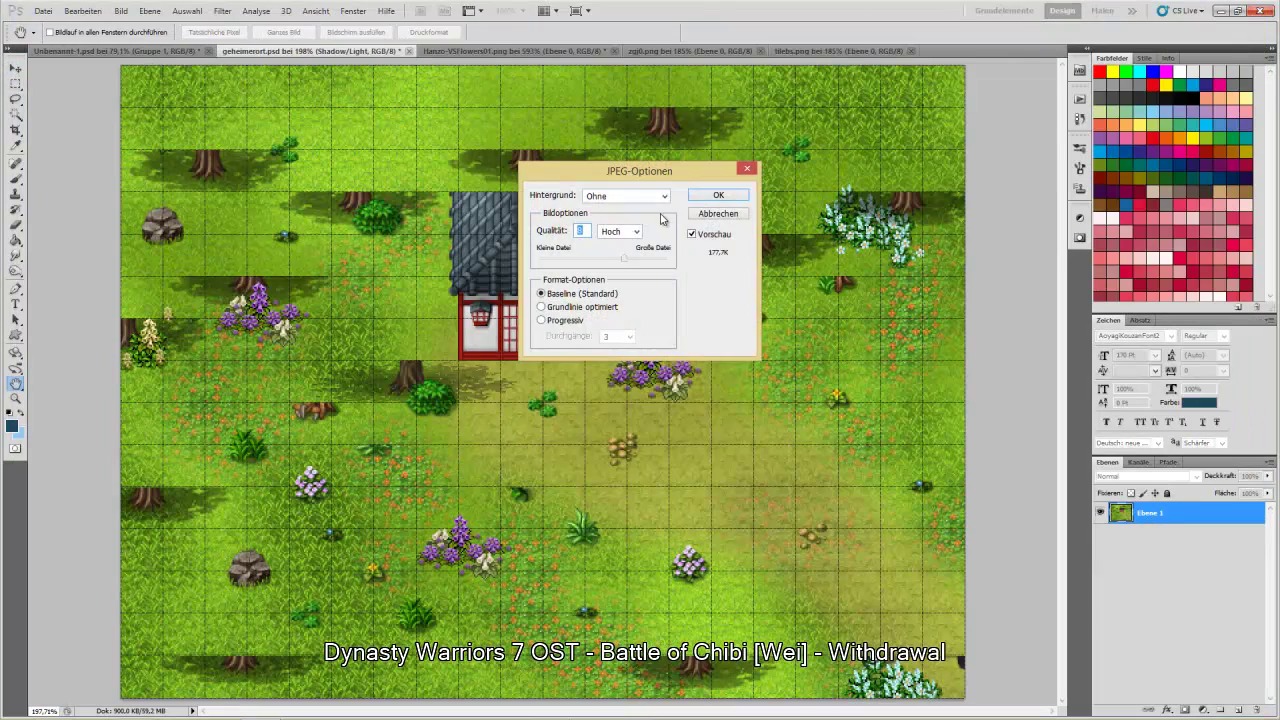
pyautogui.click(705, 198)
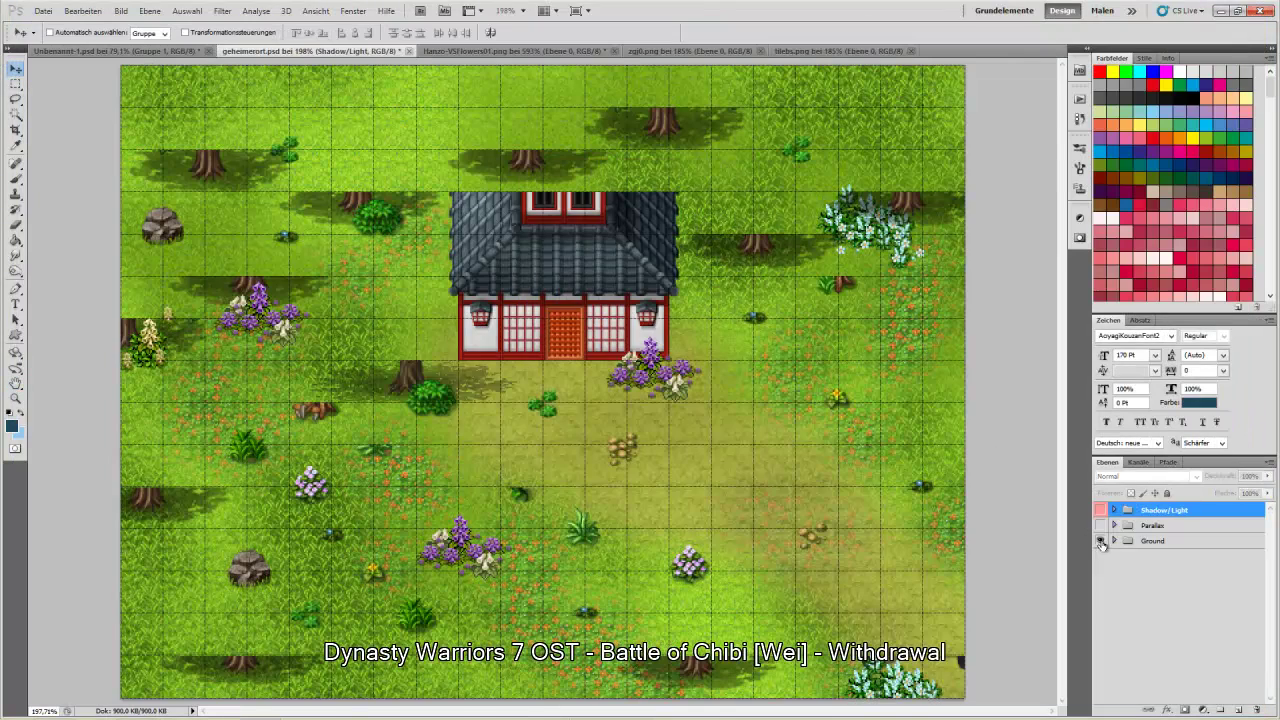
# - Hide the Ground group, show only the Parallax group, and prepare to save a copy in PNG format
pyautogui.click(1101, 541)
pyautogui.click(1100, 525)
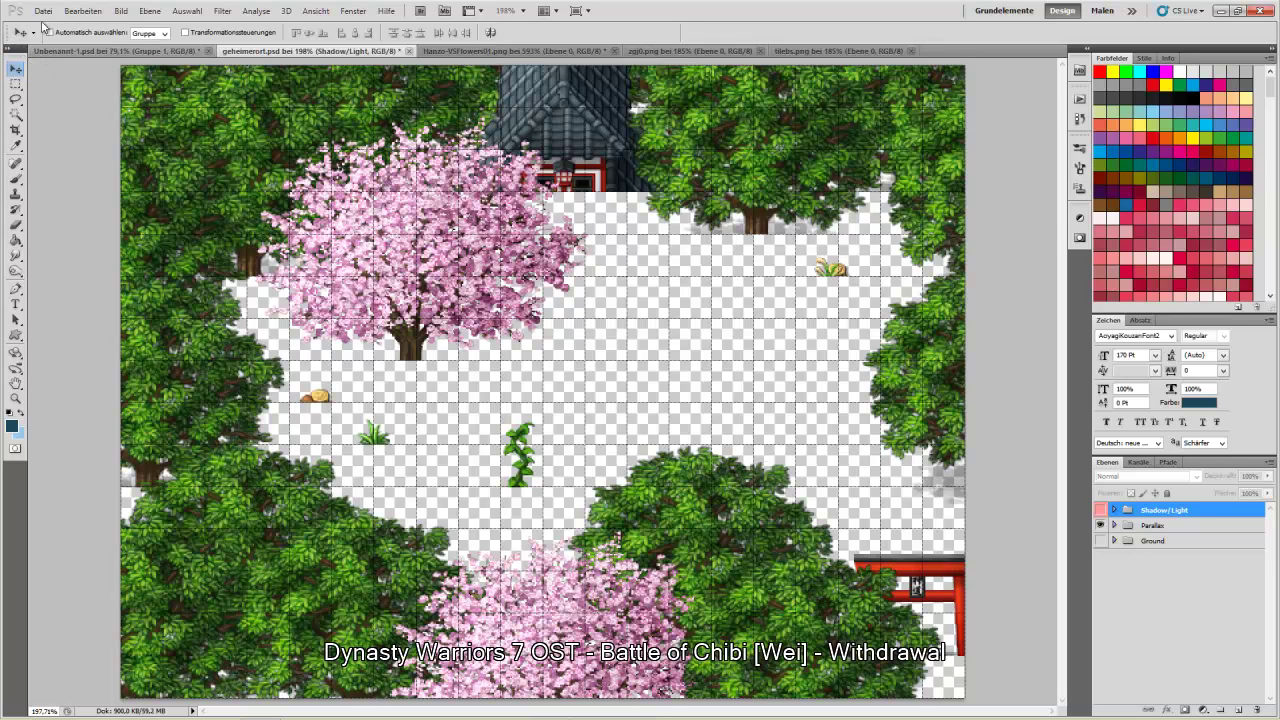
pyautogui.click(43, 11)
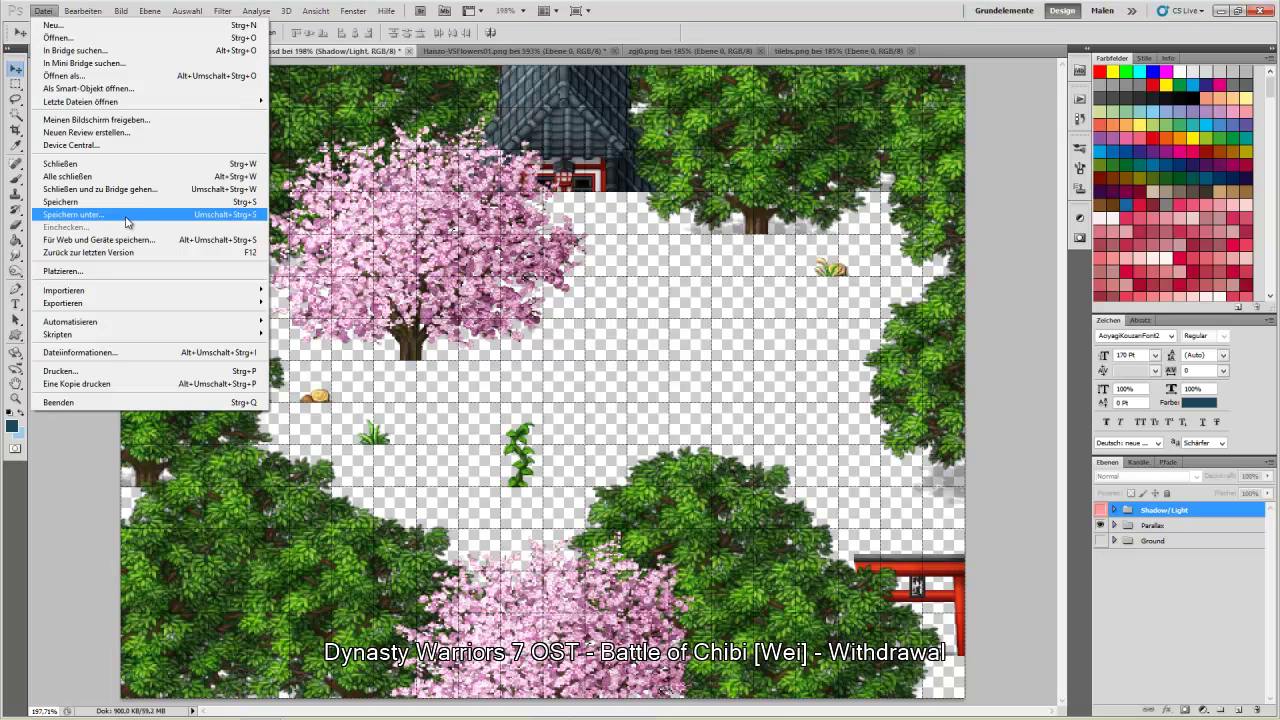
pyautogui.click(127, 215)
pyautogui.click(197, 554)
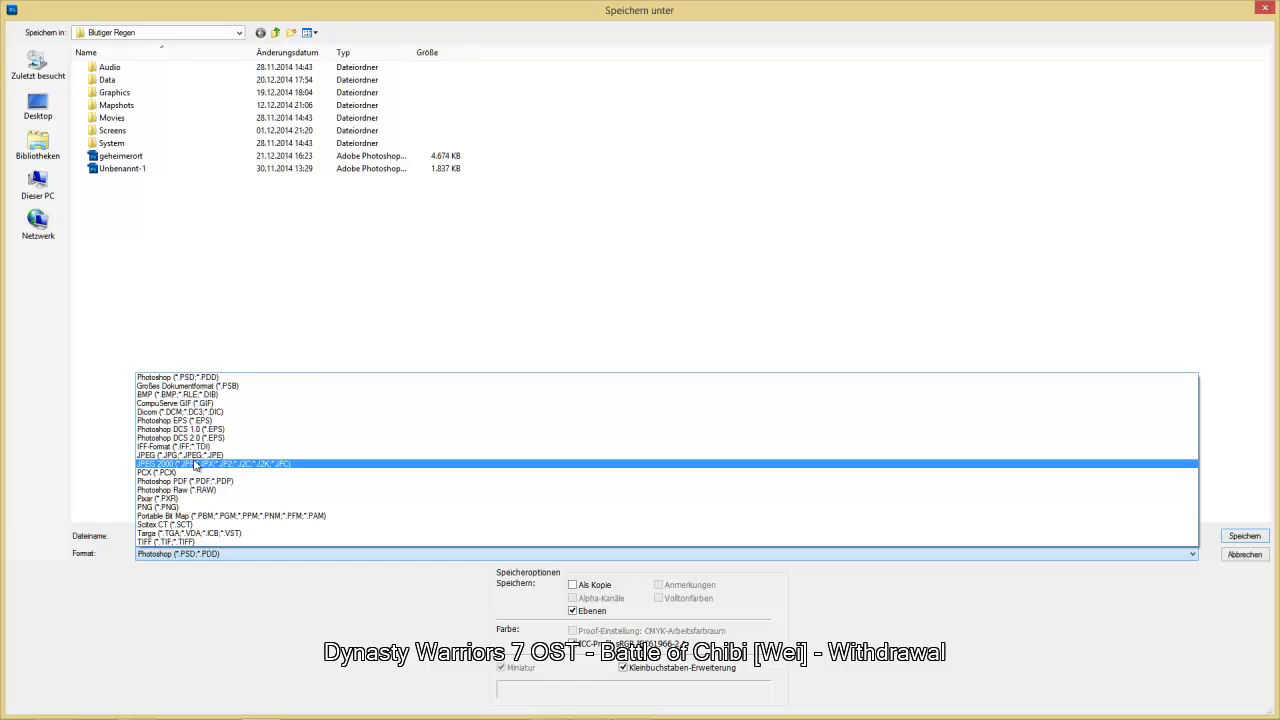
pyautogui.click(178, 508)
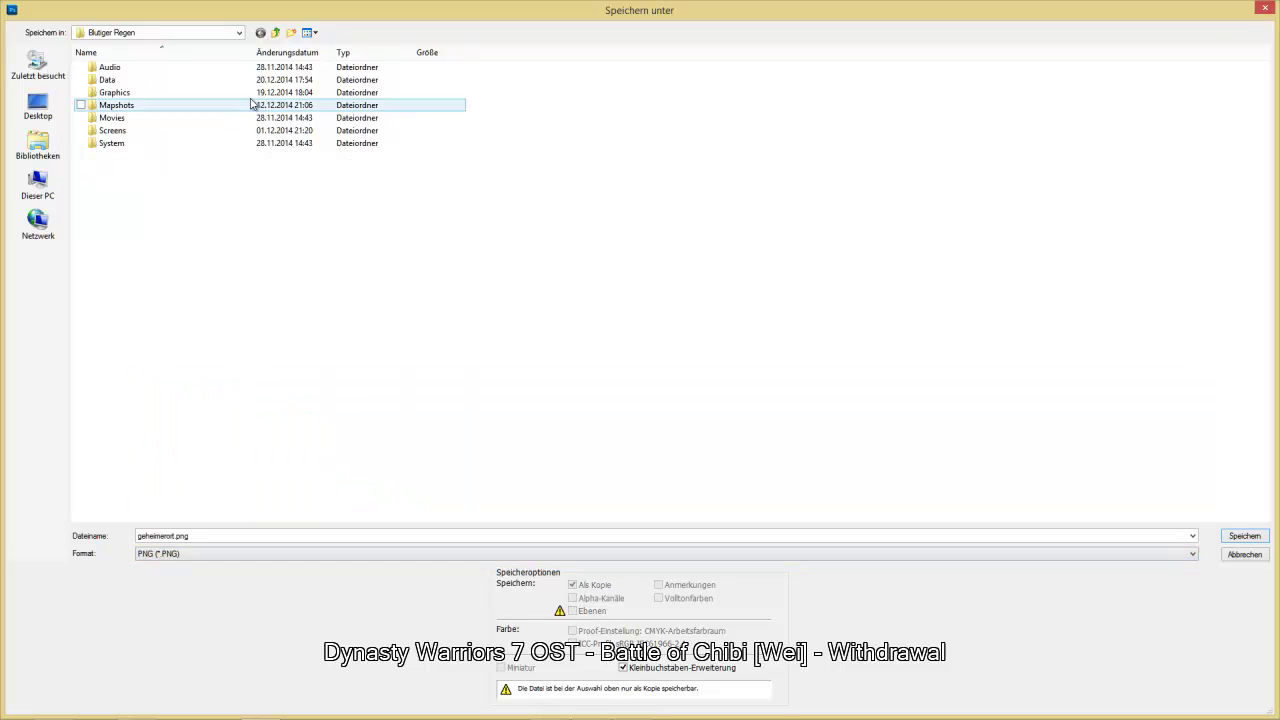
# - Save the Parallax view as par5-1, an interlaced PNG, in Blutiger Regen/Graphics/Overlay on the RPG Maker und Programme (L:) drive
pyautogui.click(239, 33)
pyautogui.click(163, 231)
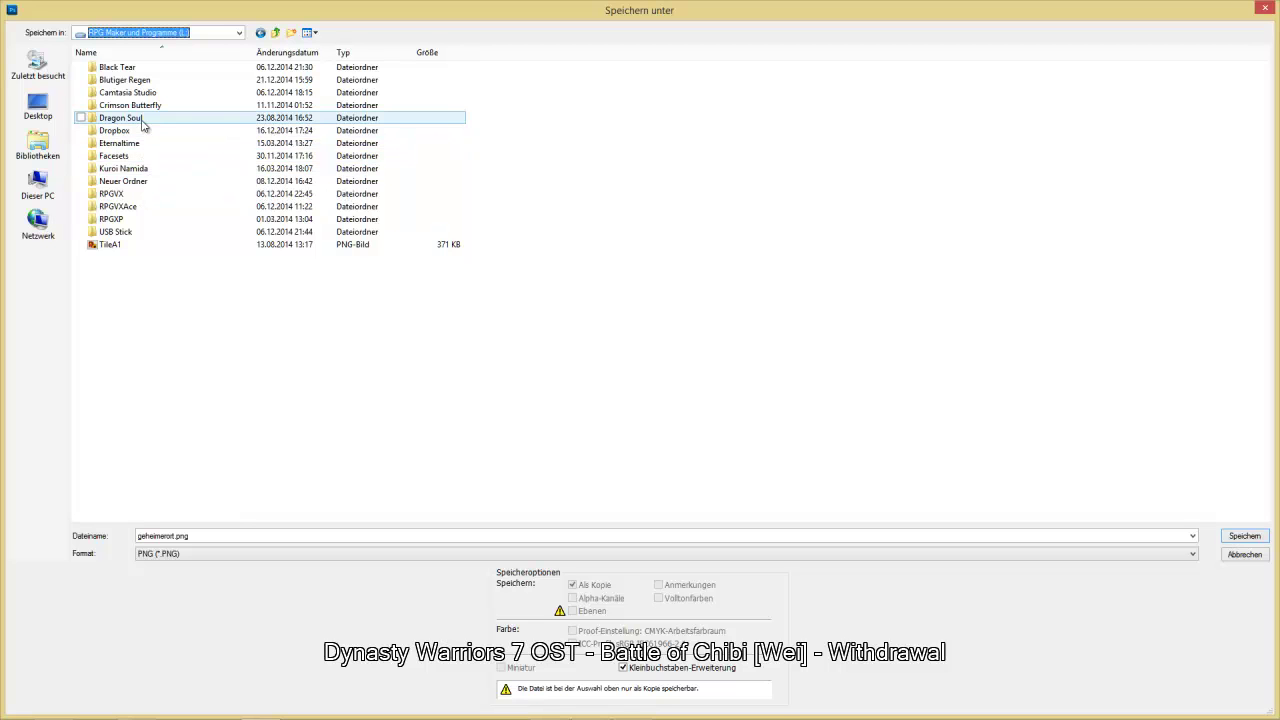
pyautogui.doubleClick(144, 81)
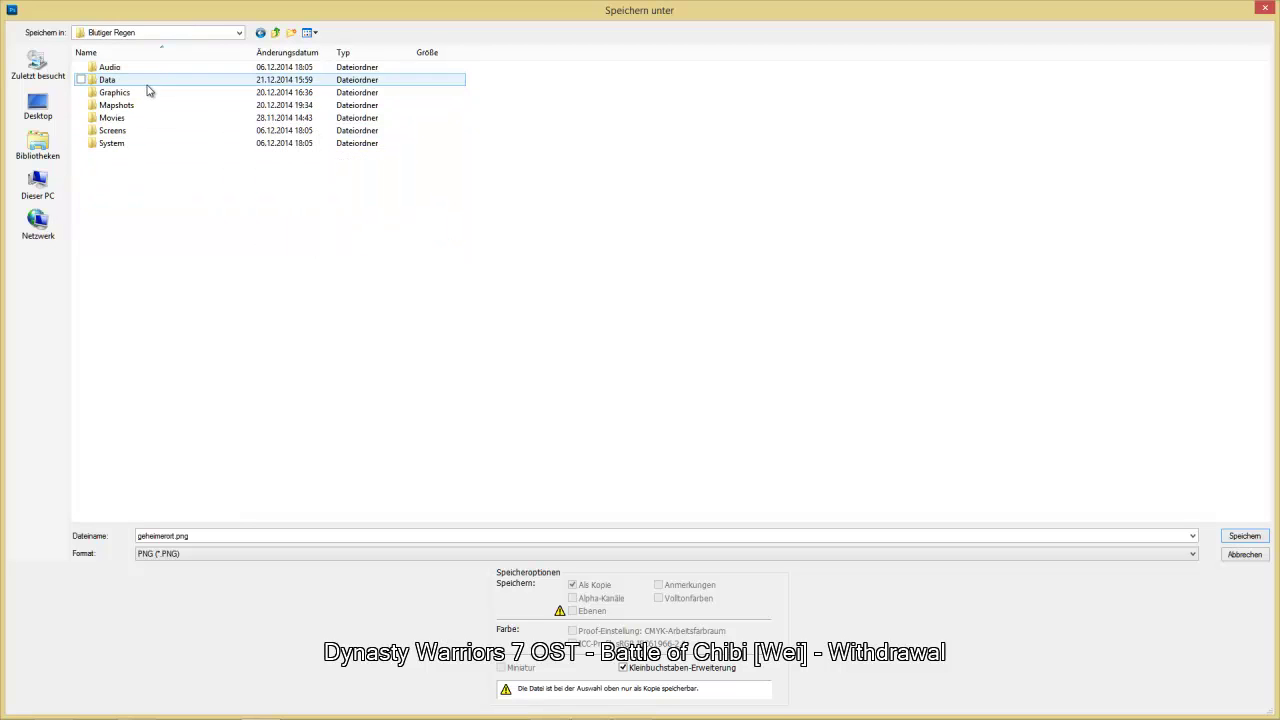
pyautogui.doubleClick(144, 93)
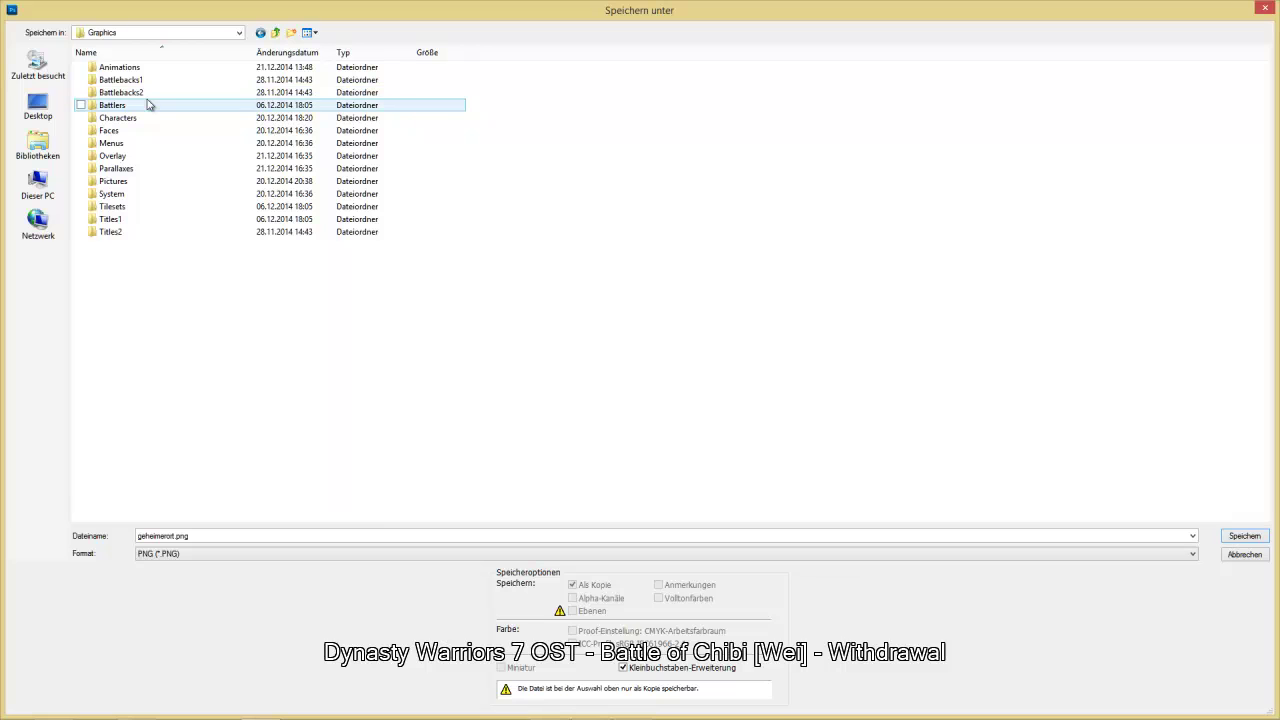
pyautogui.doubleClick(112, 156)
pyautogui.doubleClick(190, 534)
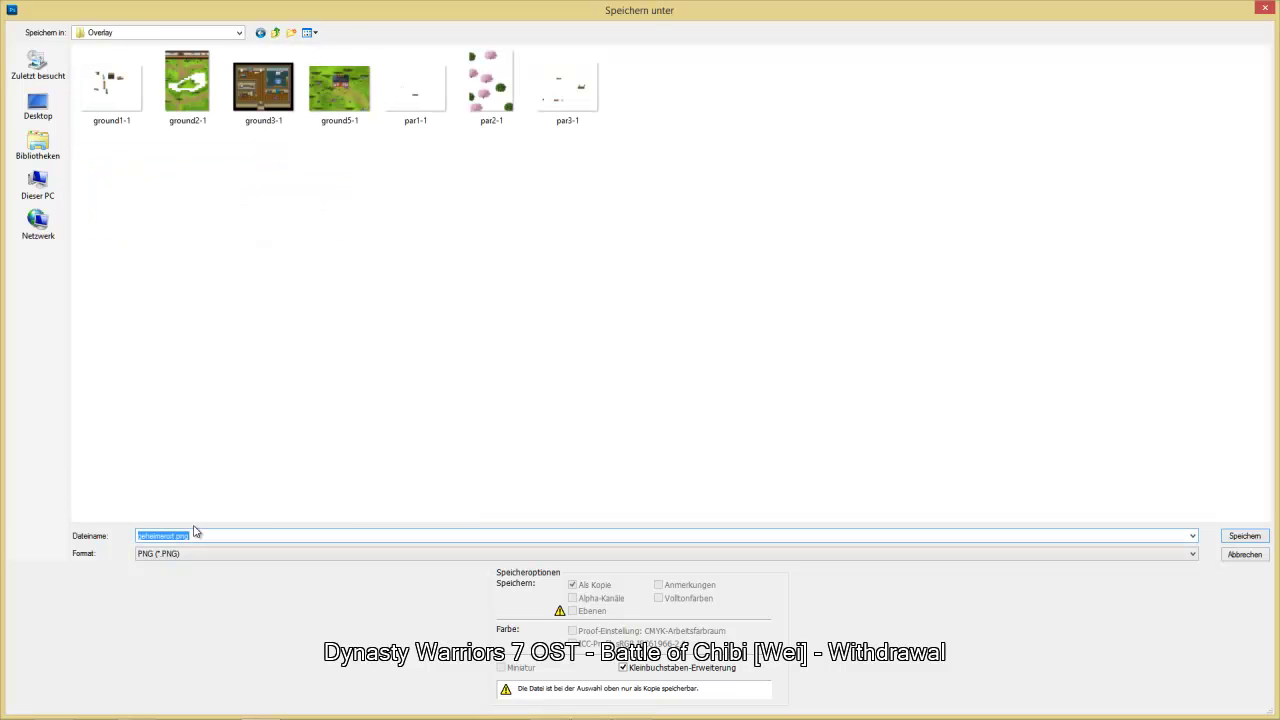
pyautogui.write('par5-1')
pyautogui.press('Return')
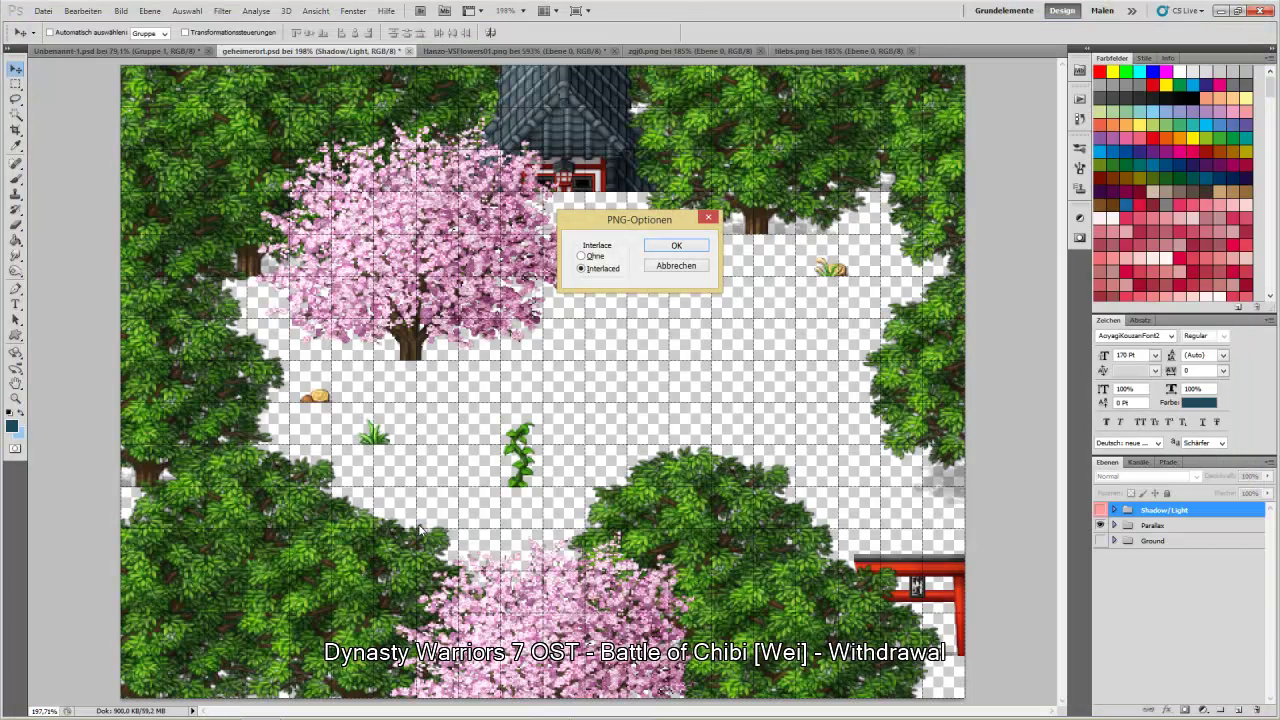
pyautogui.click(678, 247)
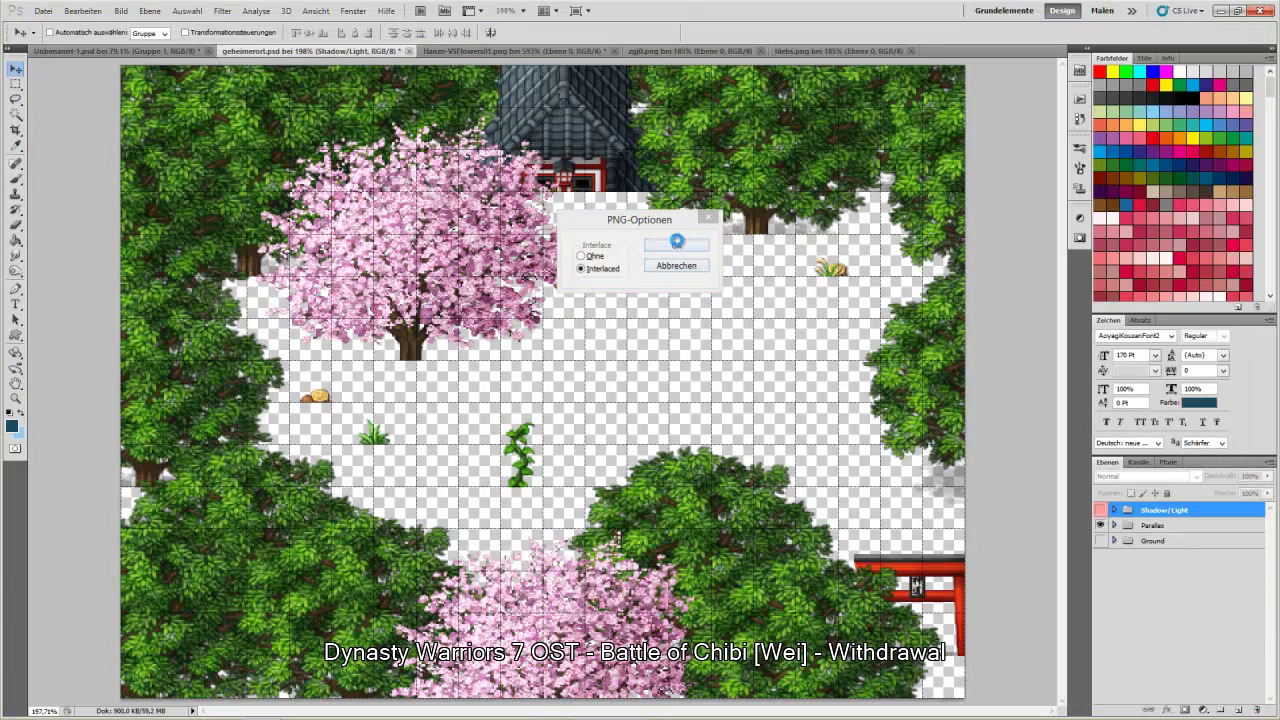
# - Hide the Parallax group and show the Shadow/Light group with only its Ebene 87 layer visible
pyautogui.click(1102, 526)
pyautogui.click(1114, 510)
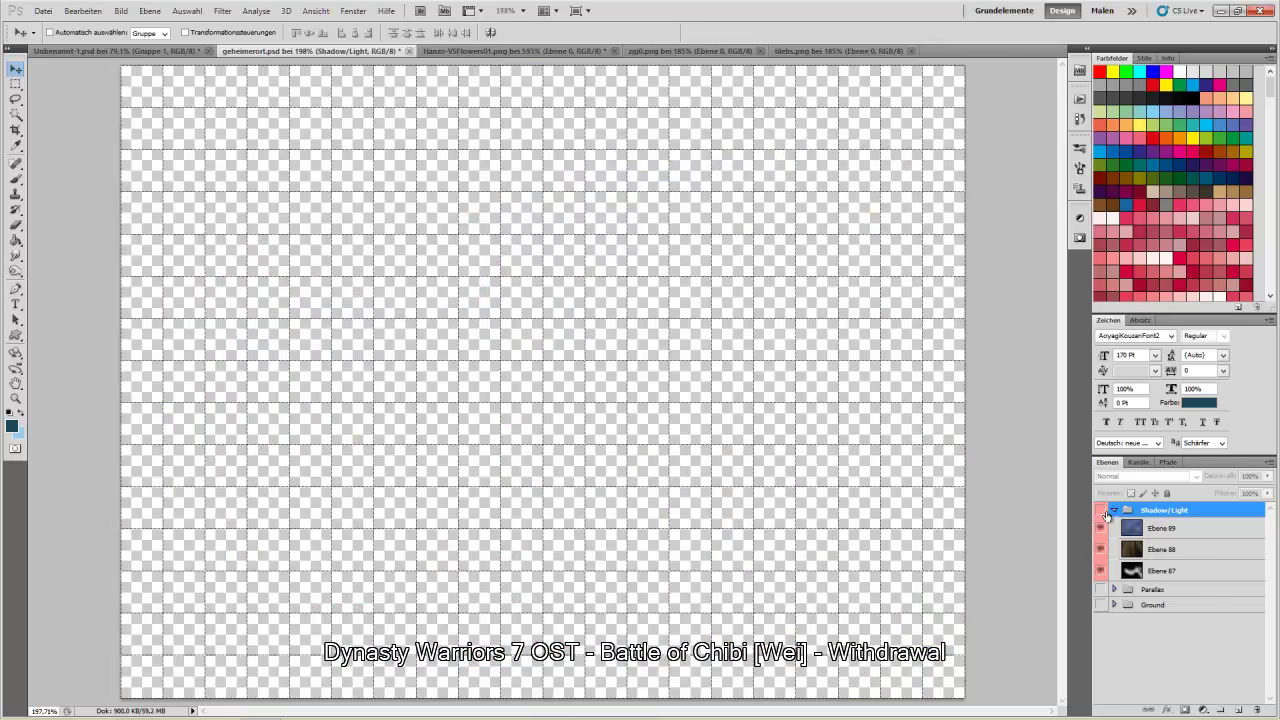
pyautogui.click(1102, 511)
pyautogui.click(1101, 549)
pyautogui.click(1100, 528)
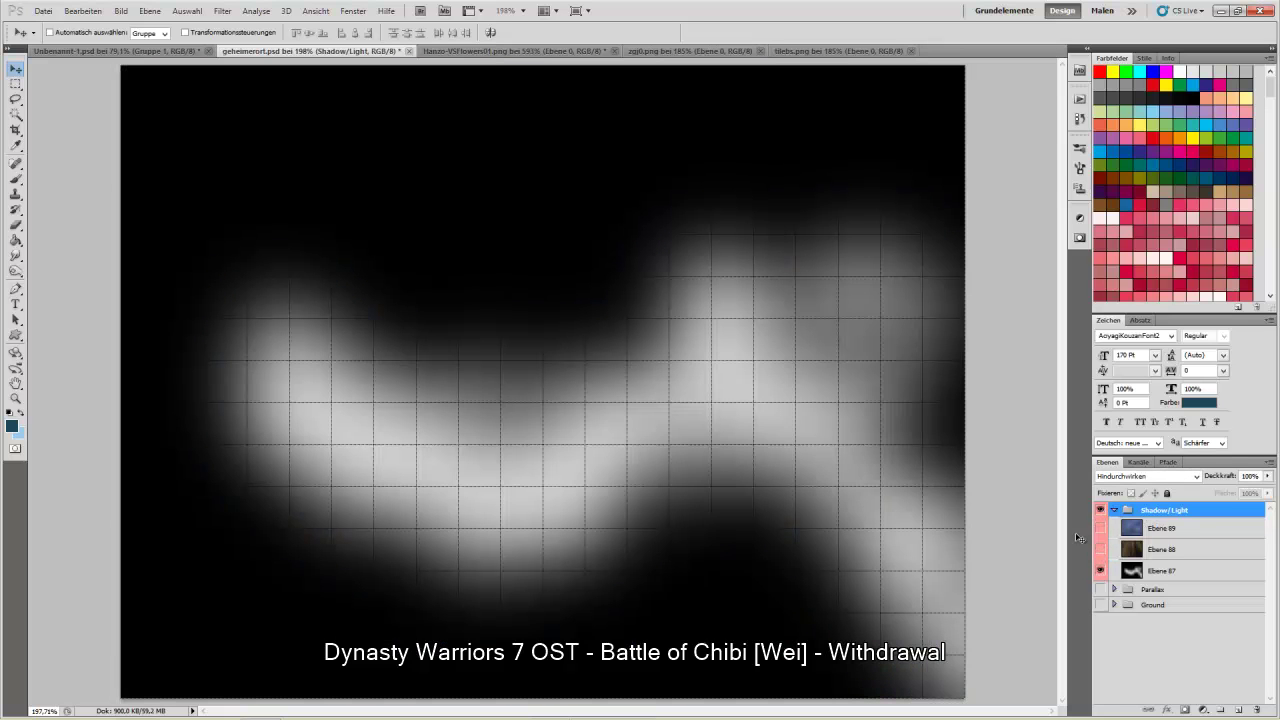
# - Prepare a JPEG copy of the shadow layer for the Blutiger Regen/Graphics/Overlay folder on the RPG Maker und Programme (L:) drive
pyautogui.click(44, 11)
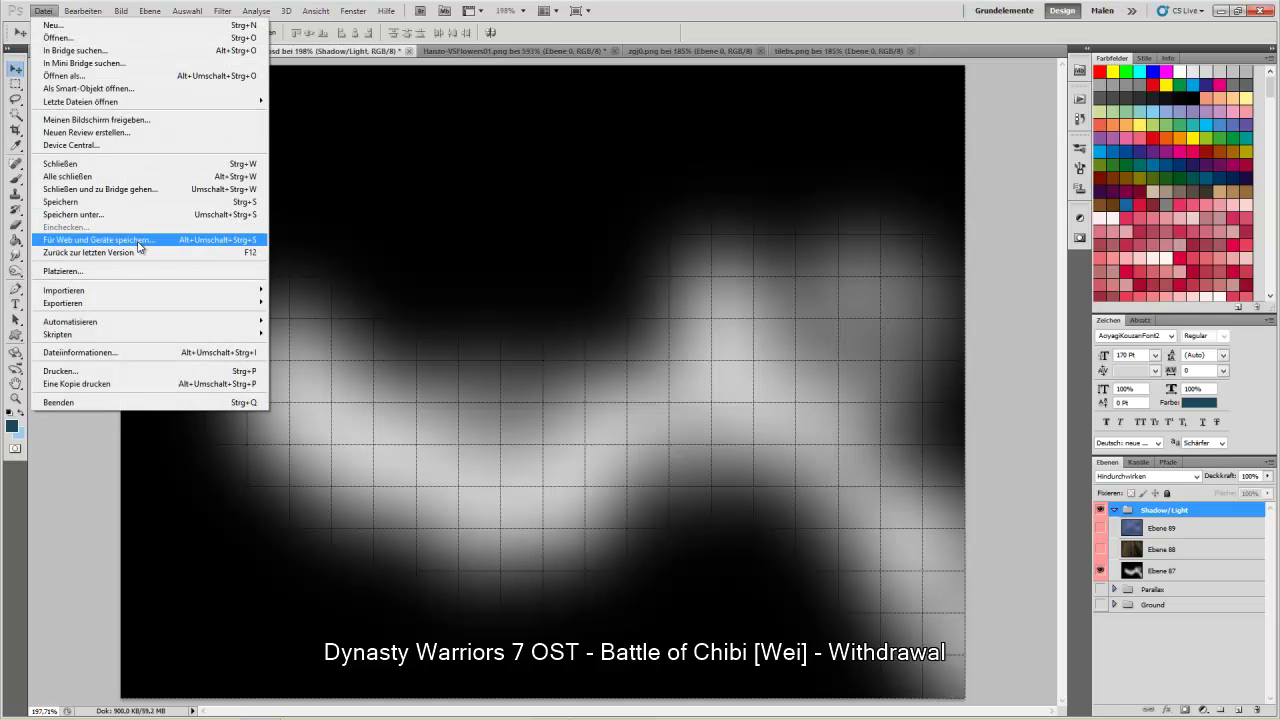
pyautogui.click(120, 214)
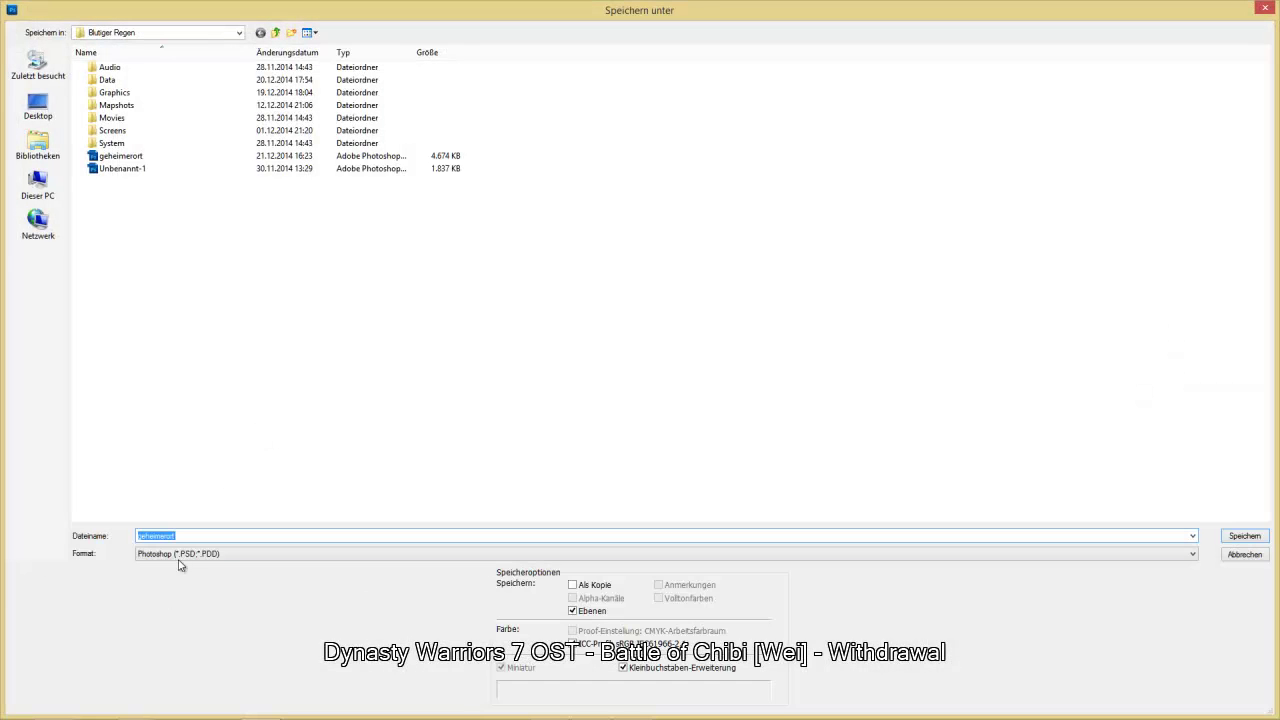
pyautogui.click(180, 560)
pyautogui.click(205, 455)
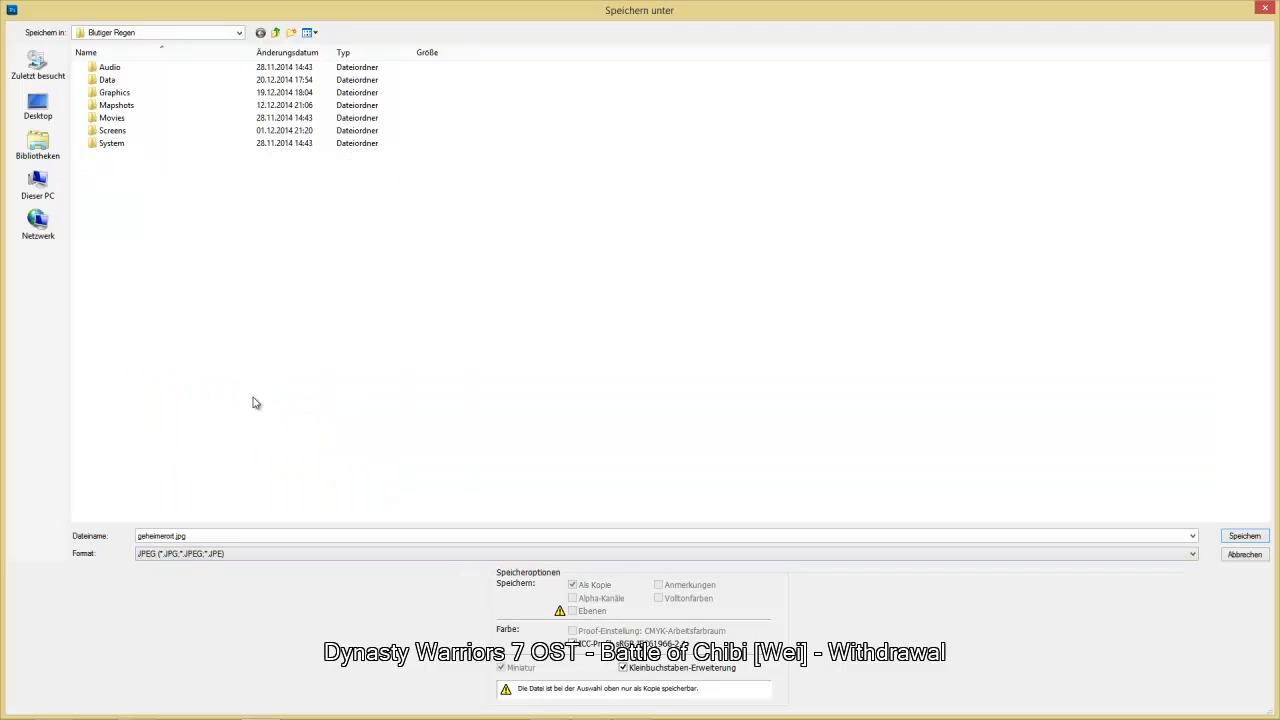
pyautogui.doubleClick(124, 93)
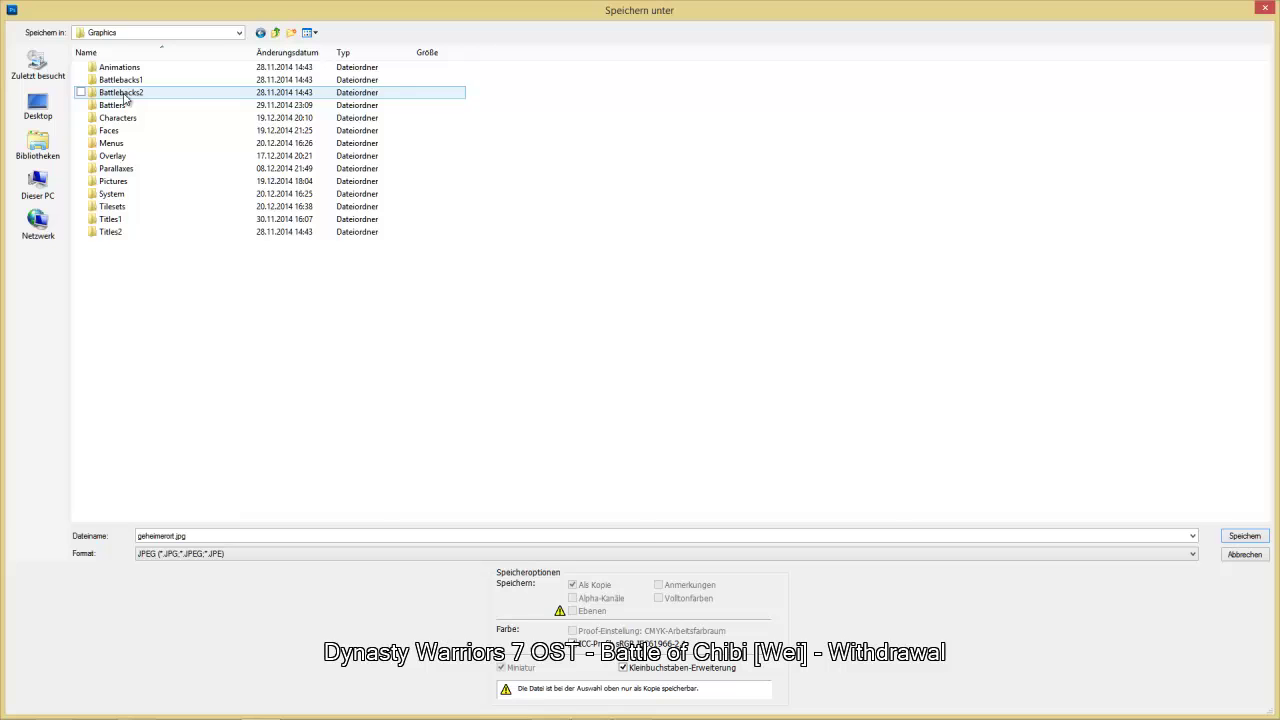
pyautogui.click(239, 32)
pyautogui.click(170, 228)
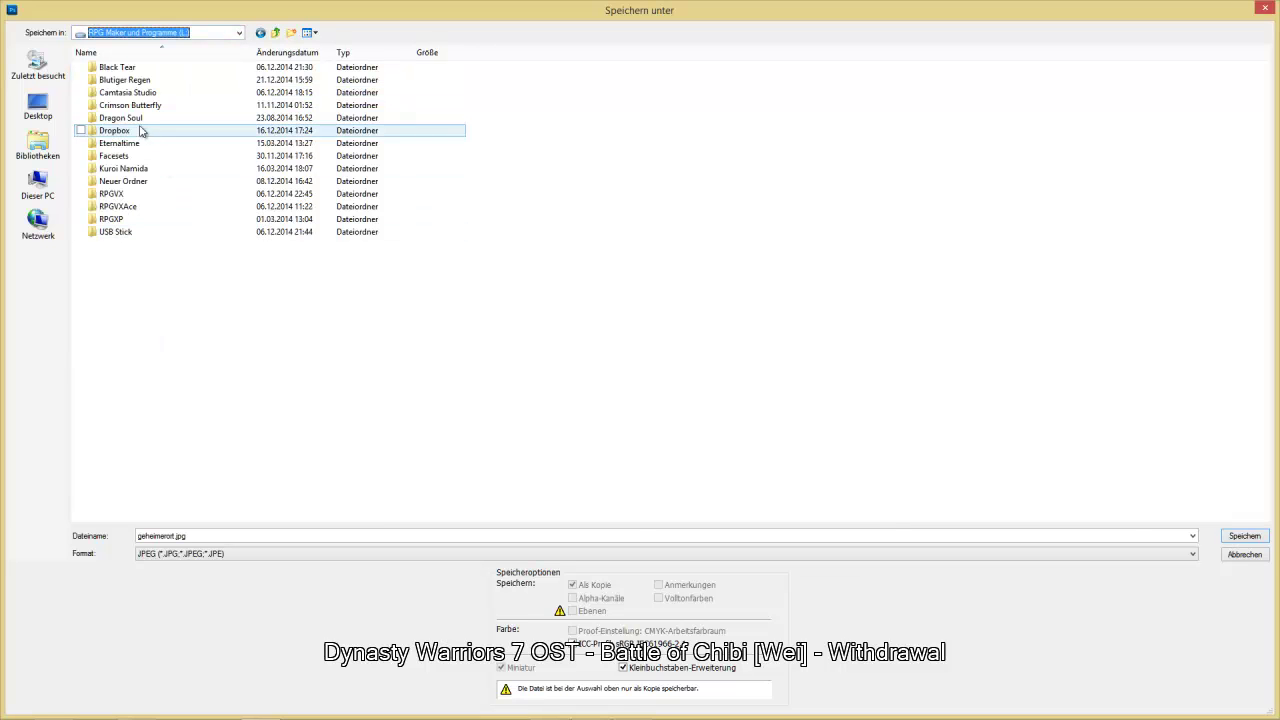
pyautogui.doubleClick(140, 80)
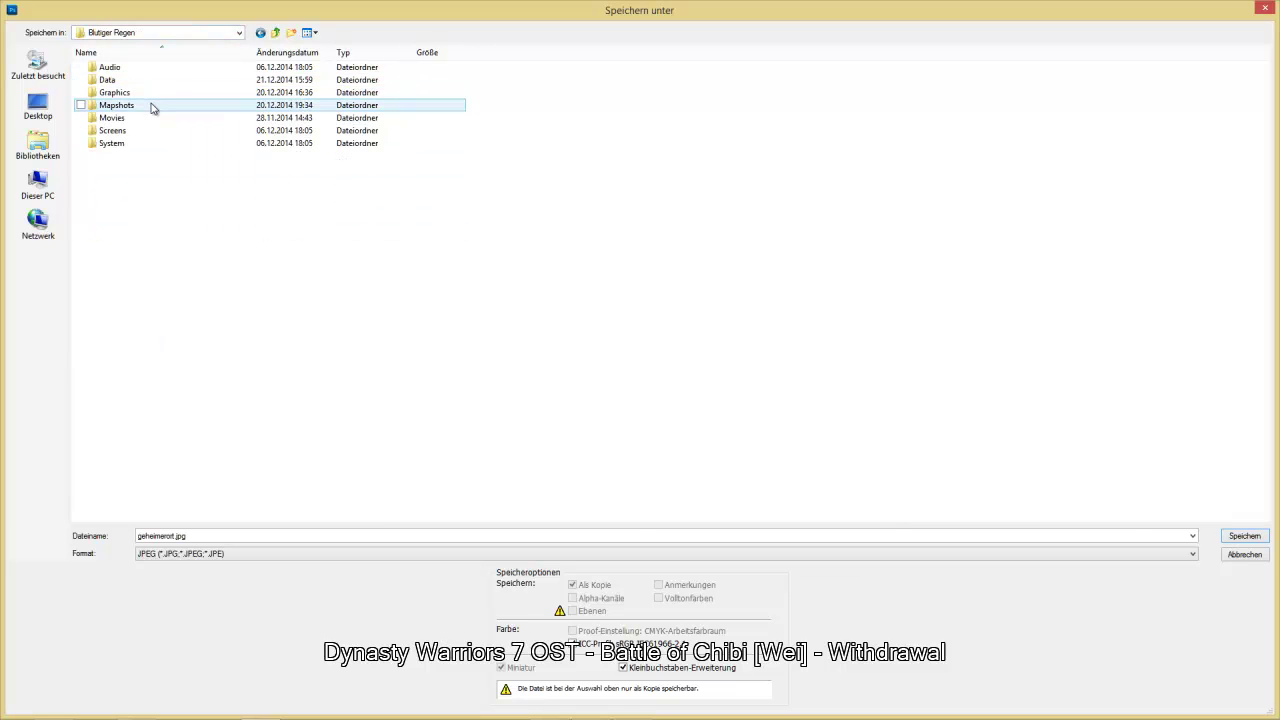
pyautogui.doubleClick(150, 93)
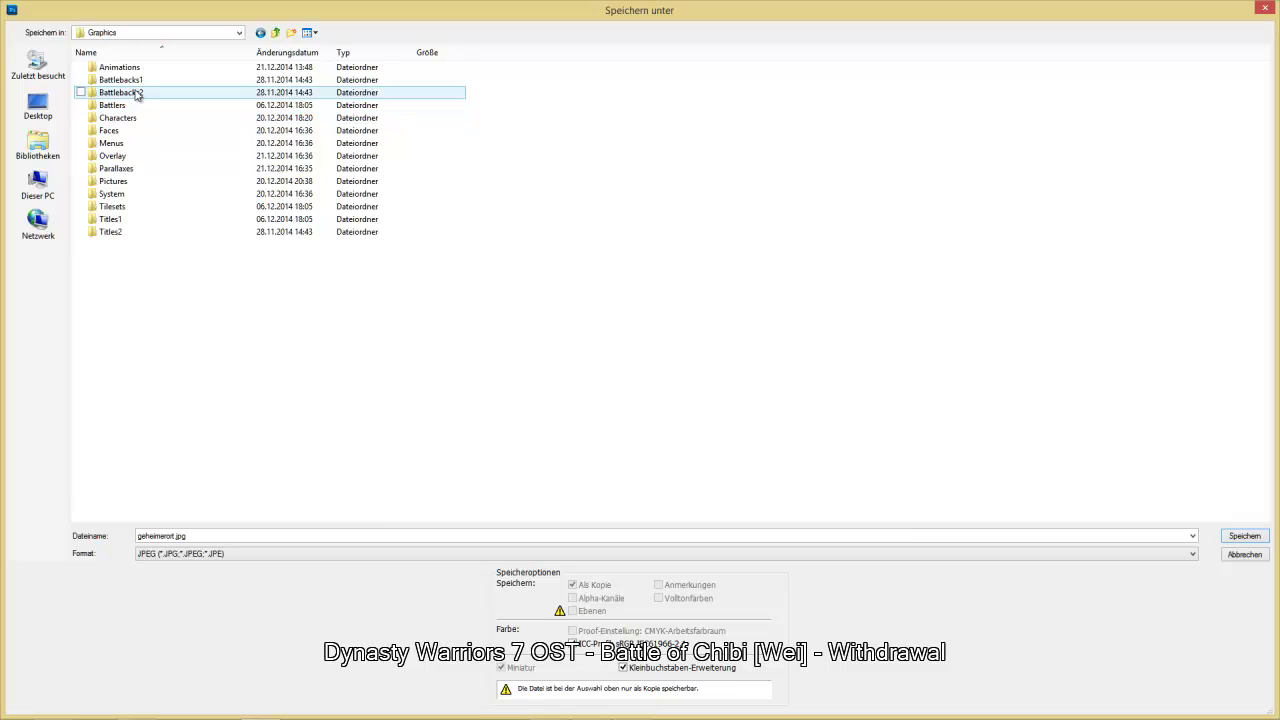
pyautogui.doubleClick(138, 157)
# - Name the JPEG shadow5-1 and save it with quality Hoch and the Baseline (Standard) format option
pyautogui.click(224, 537)
pyautogui.write('shad')
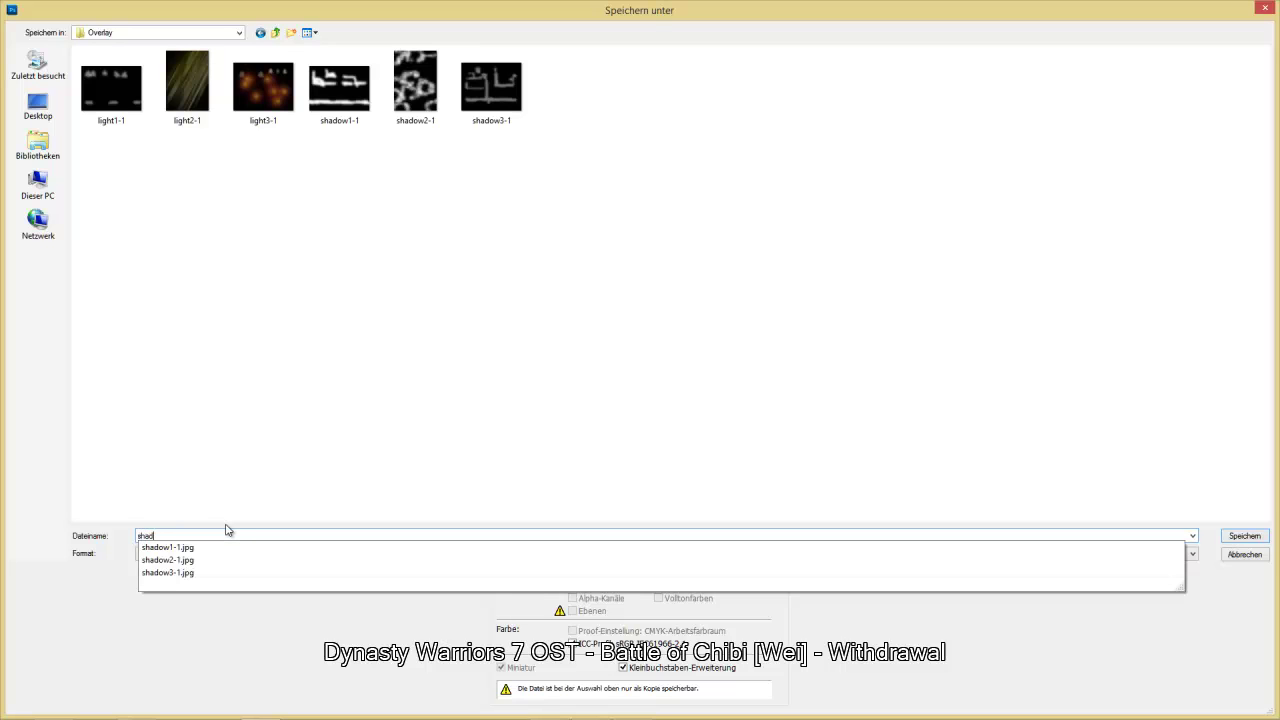
pyautogui.write('ow5')
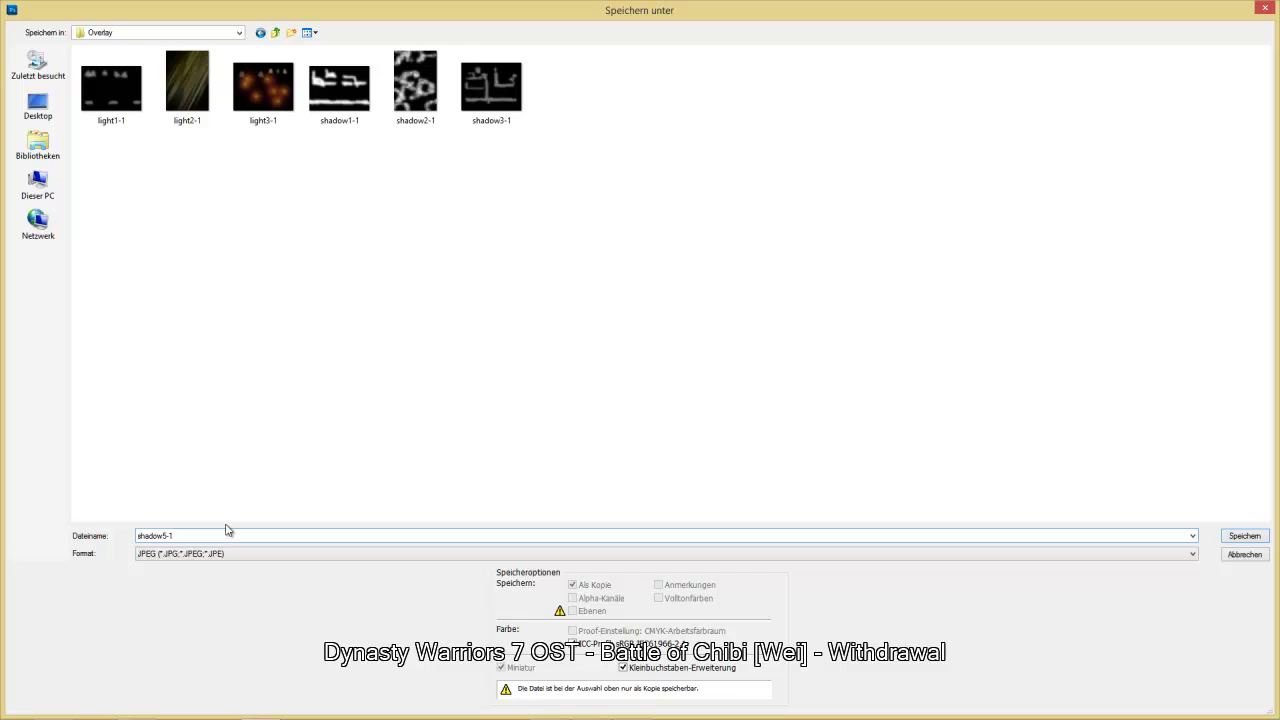
pyautogui.write('-1')
pyautogui.press('Return')
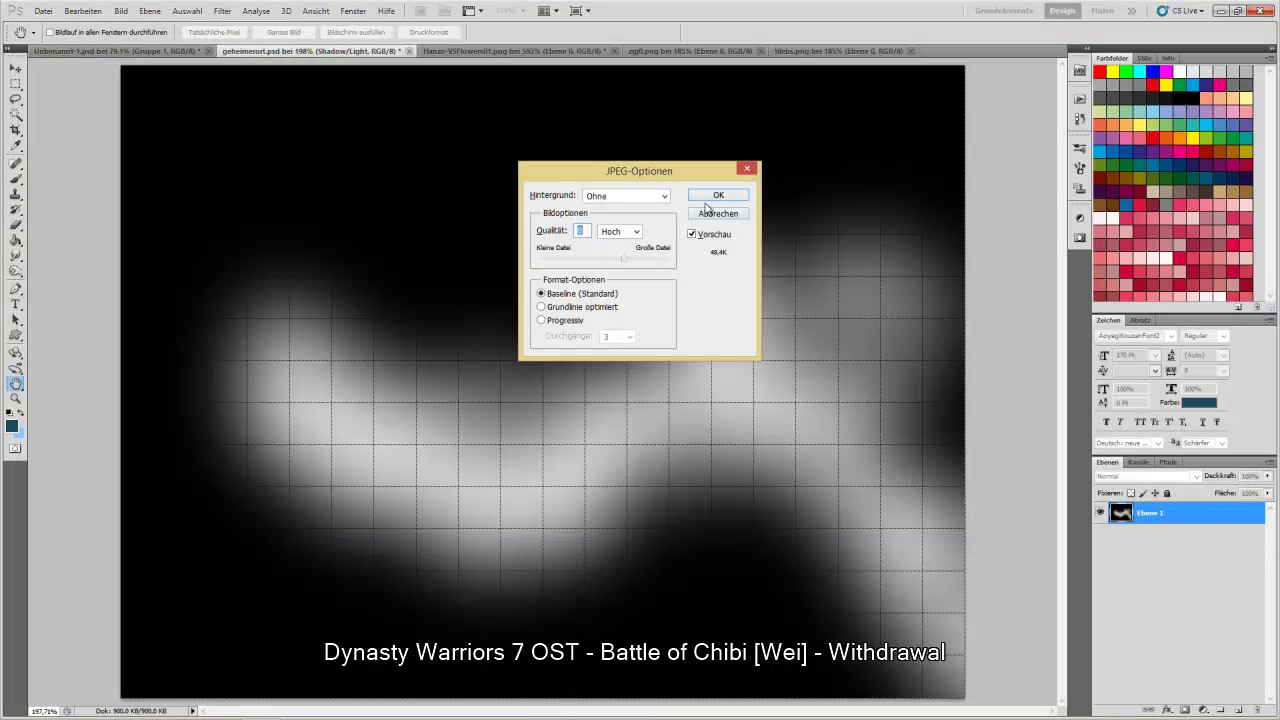
pyautogui.click(706, 200)
# - Show Ebene 88 instead of Ebene 87 and direct a new copy to Blutiger Regen/Graphics/Overlay on the RPG Maker und Programme (L:) drive
pyautogui.click(1100, 570)
pyautogui.click(1100, 549)
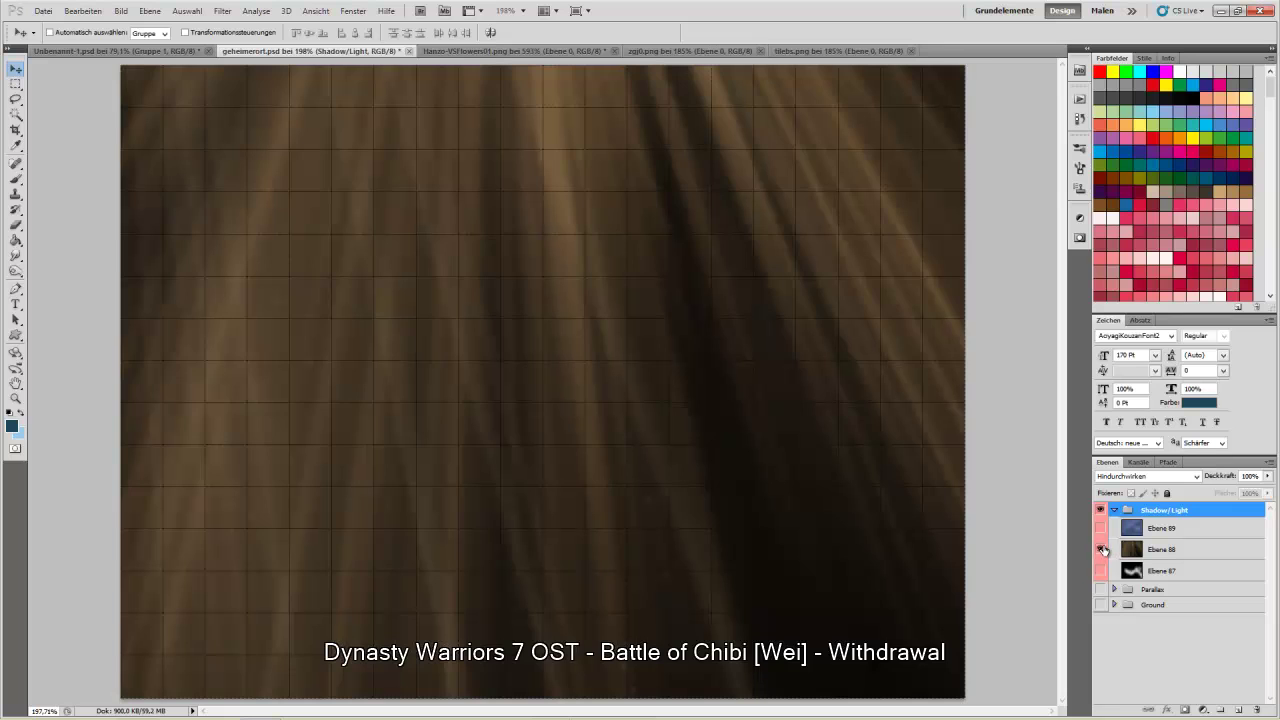
pyautogui.click(44, 12)
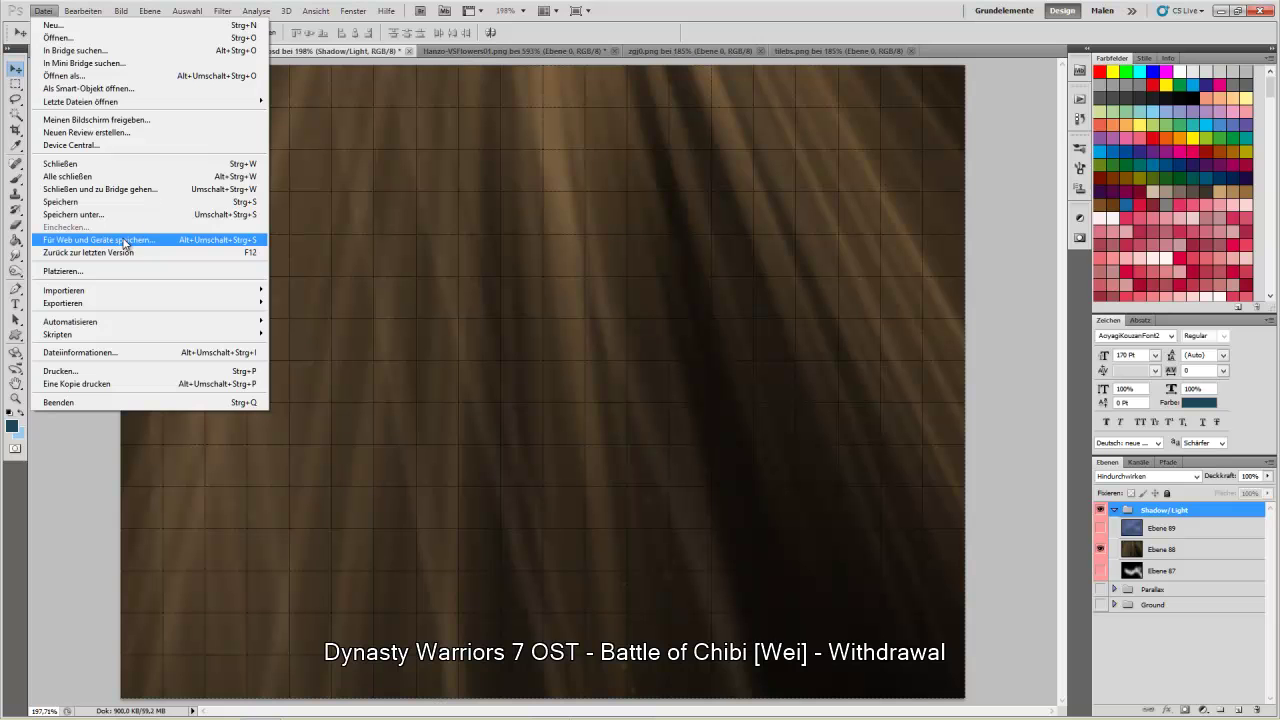
pyautogui.click(80, 214)
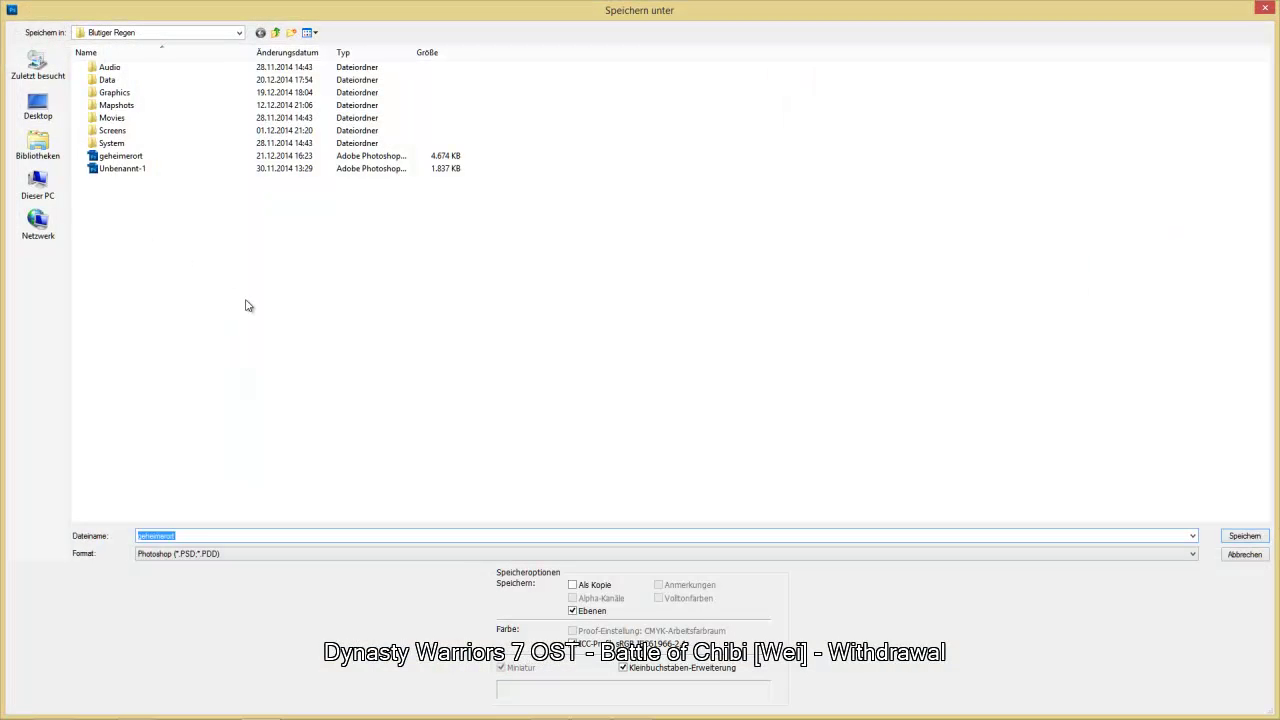
pyautogui.click(239, 33)
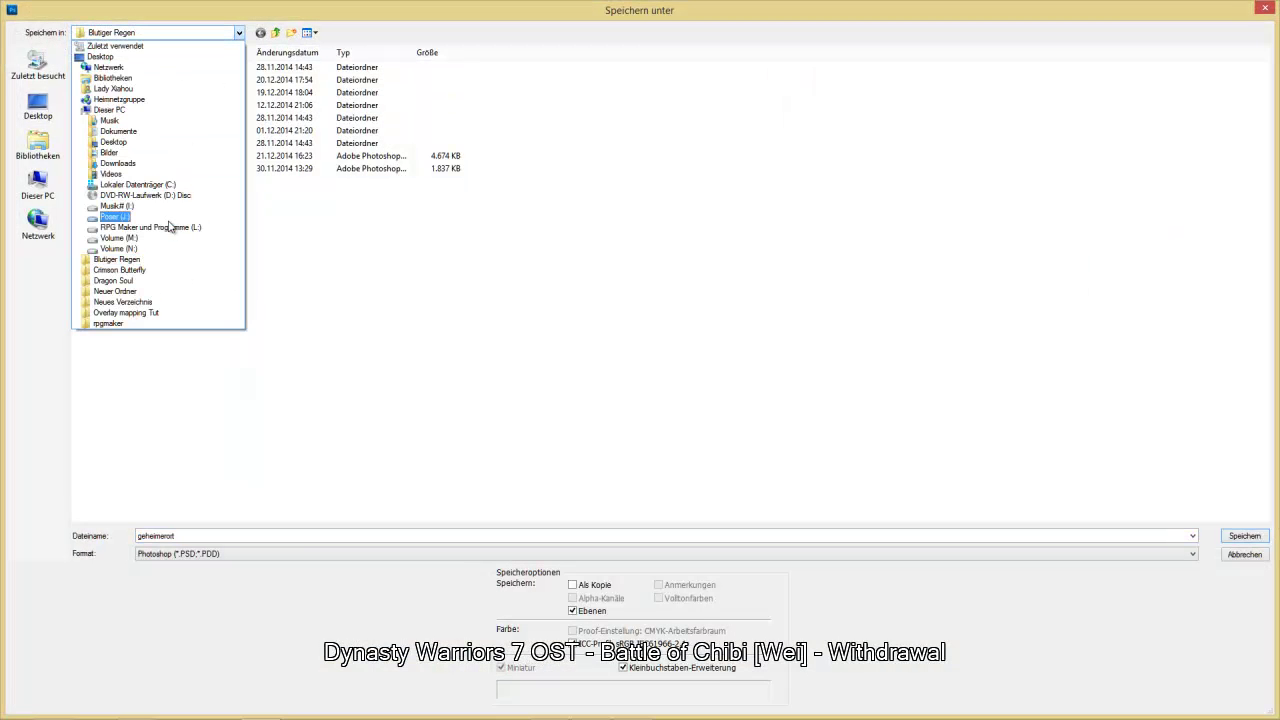
pyautogui.click(170, 227)
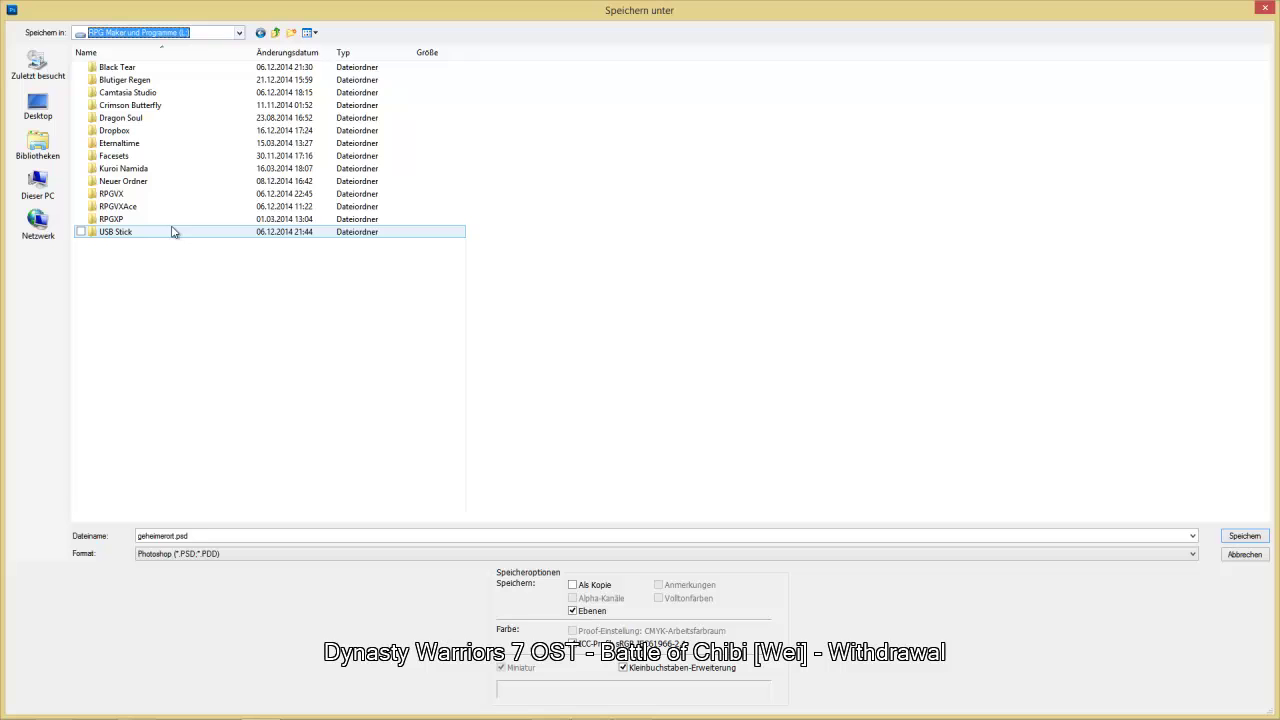
pyautogui.doubleClick(145, 84)
pyautogui.click(137, 96)
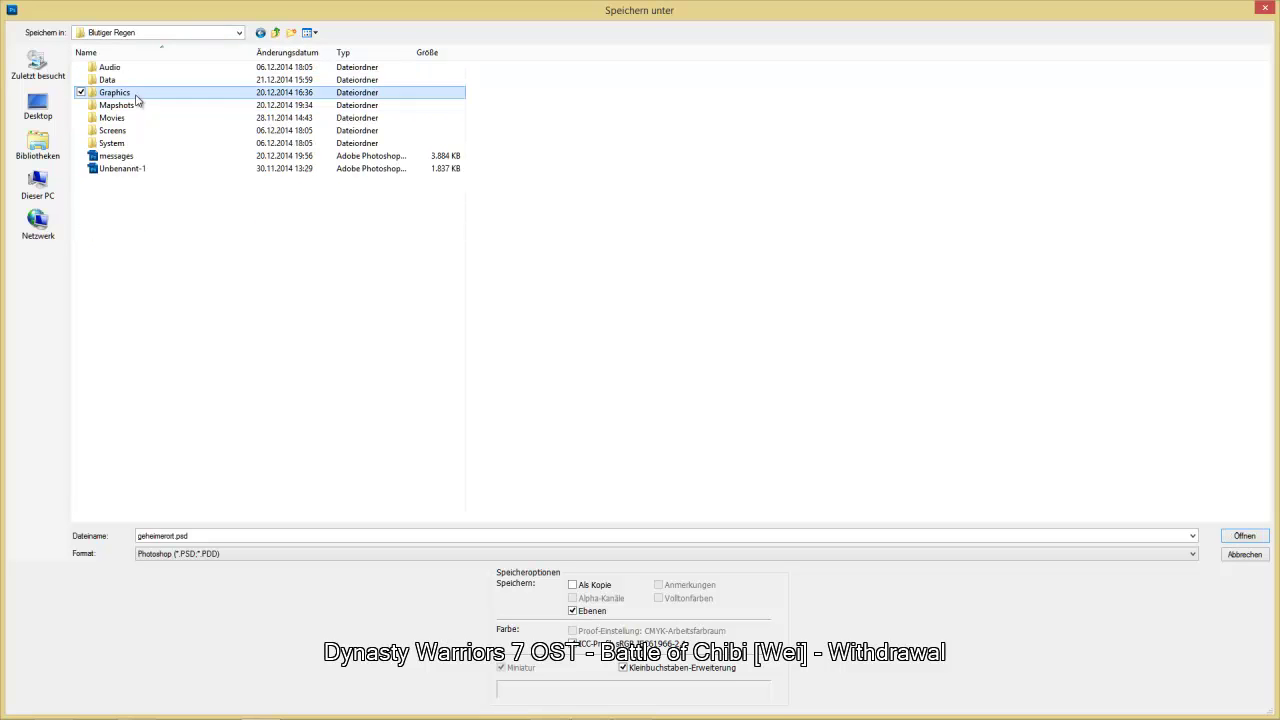
pyautogui.doubleClick(137, 97)
pyautogui.doubleClick(113, 156)
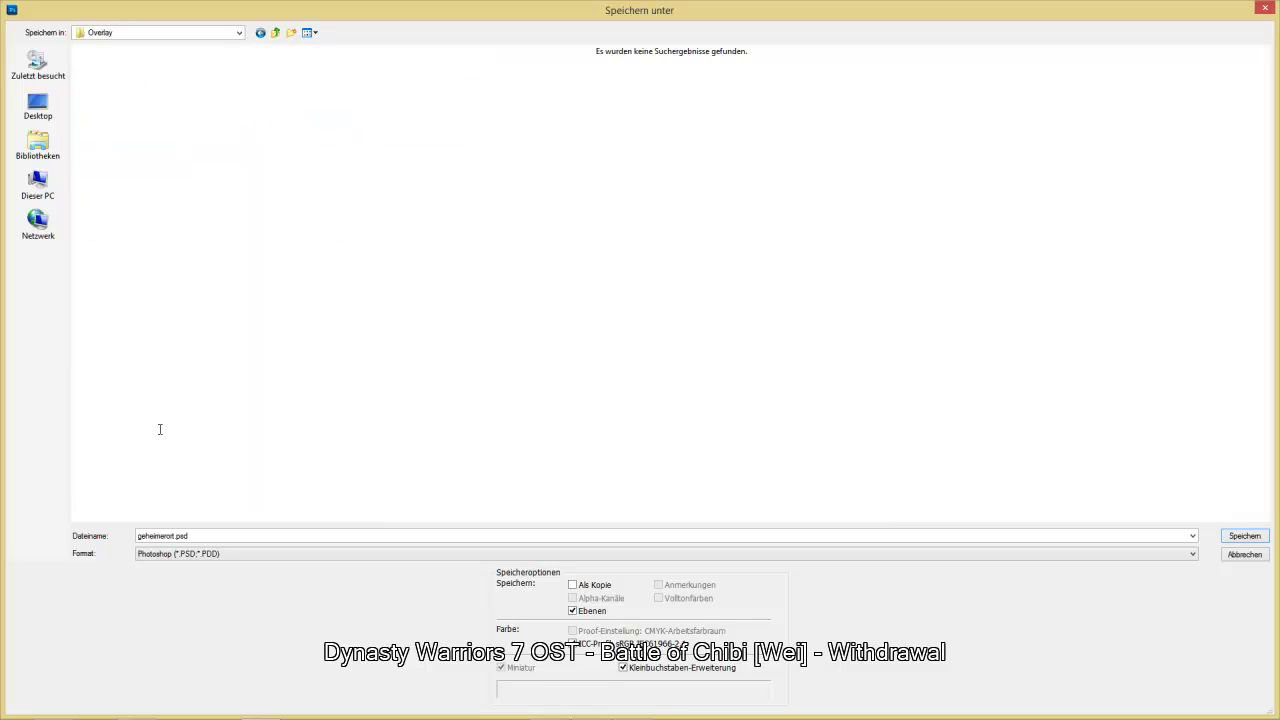
# - Save the light-ray layer in the Overlay folder as a JPEG named light5-1
pyautogui.click(191, 557)
pyautogui.click(230, 457)
pyautogui.click(212, 537)
pyautogui.write('light')
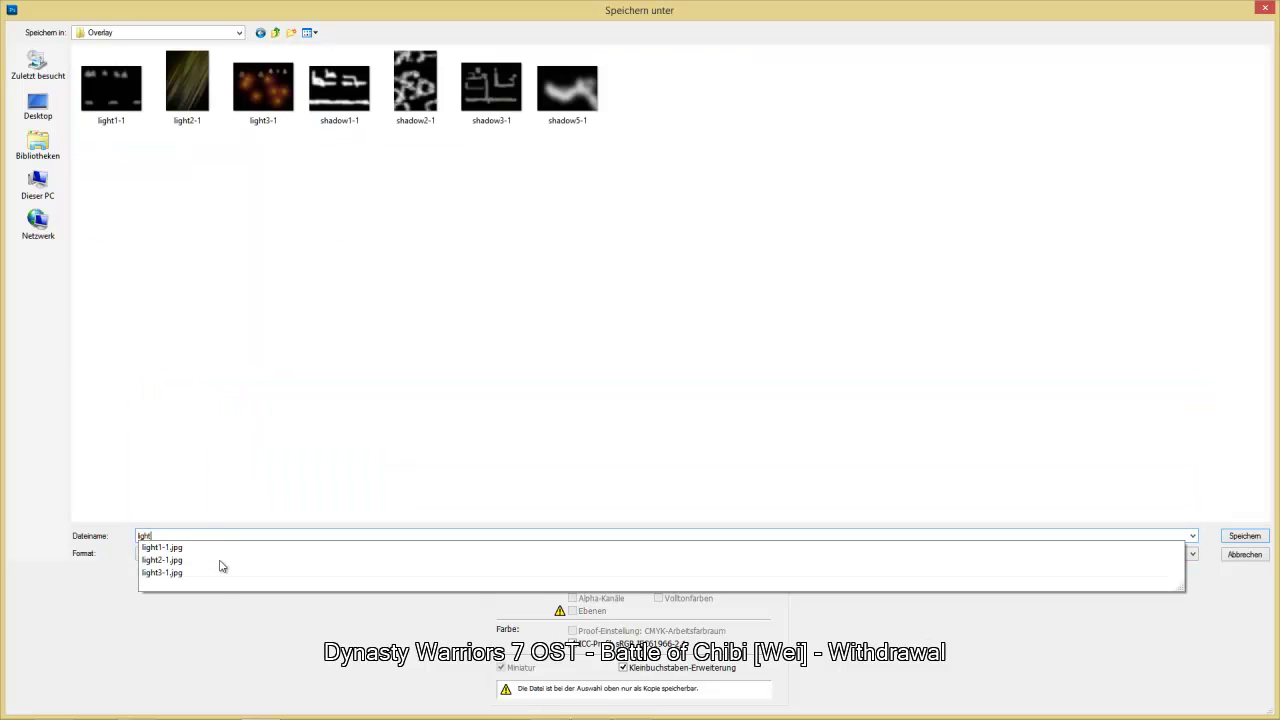
pyautogui.write('5-1')
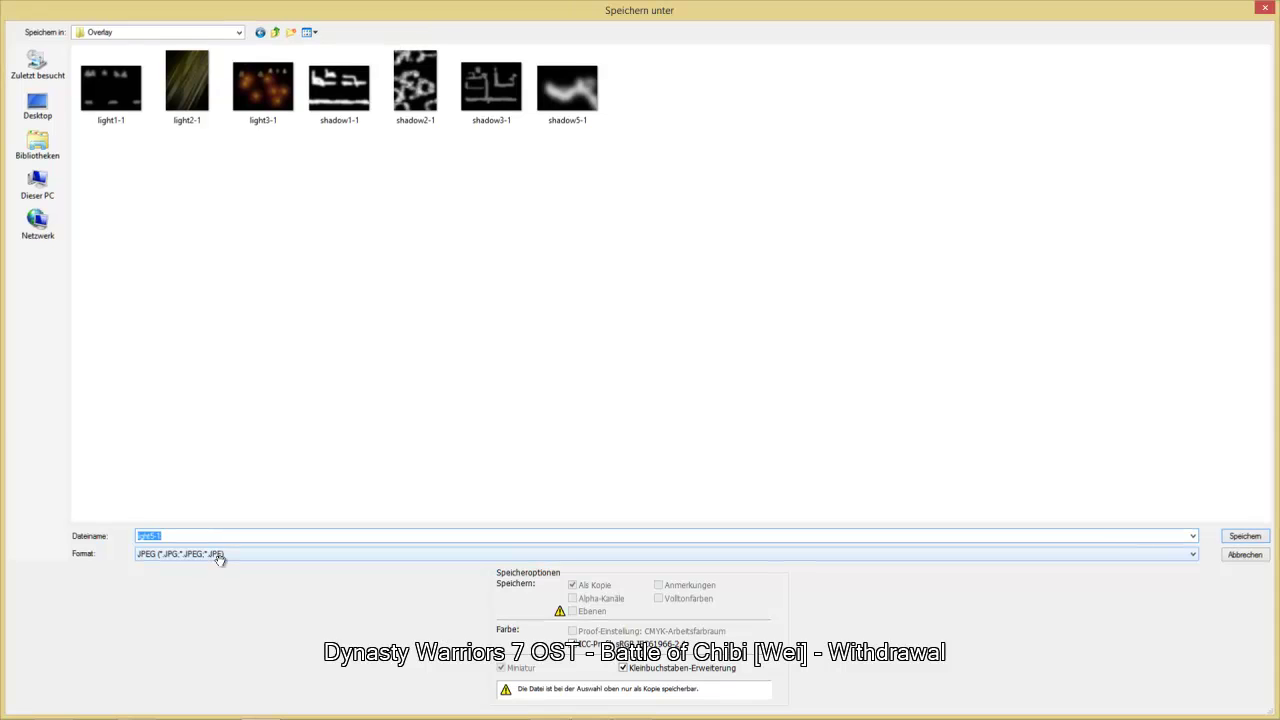
pyautogui.press('Return')
pyautogui.click(712, 195)
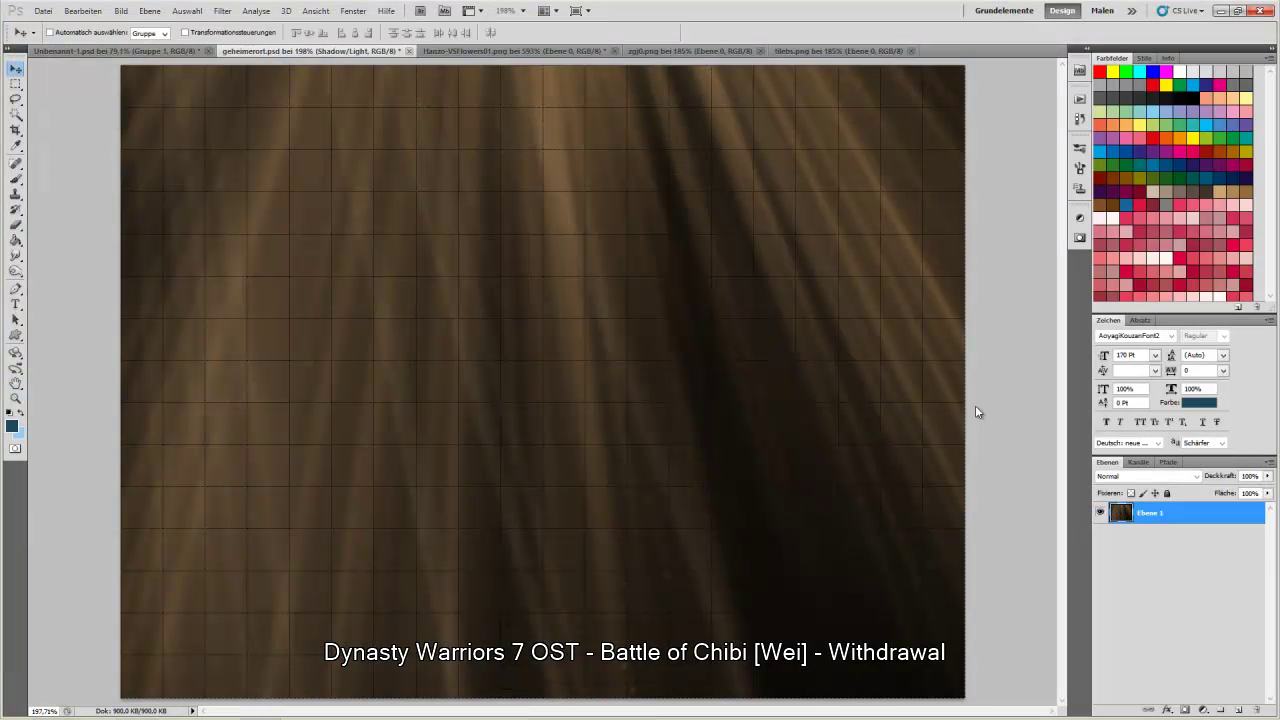
# - Show Ebene 89 instead of Ebene 88 and prepare a JPEG copy of this fog layer
pyautogui.click(1100, 550)
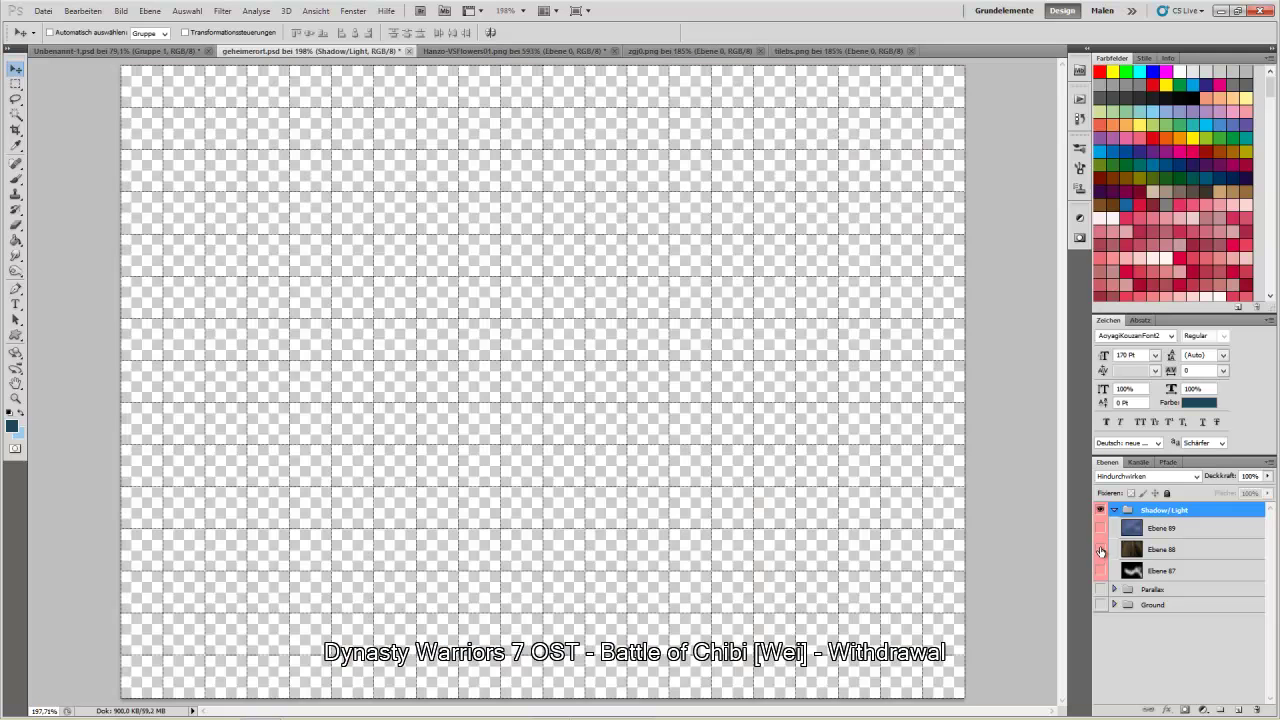
pyautogui.click(1172, 530)
pyautogui.click(1100, 528)
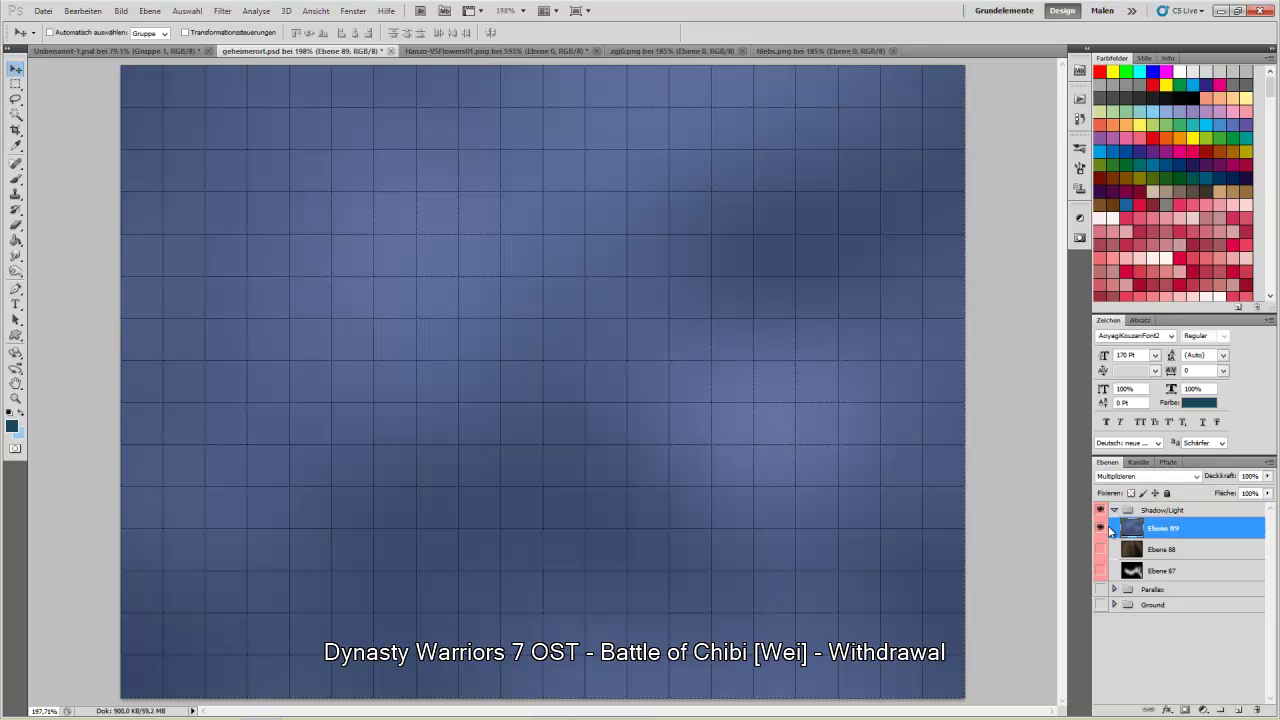
pyautogui.click(49, 6)
pyautogui.click(144, 216)
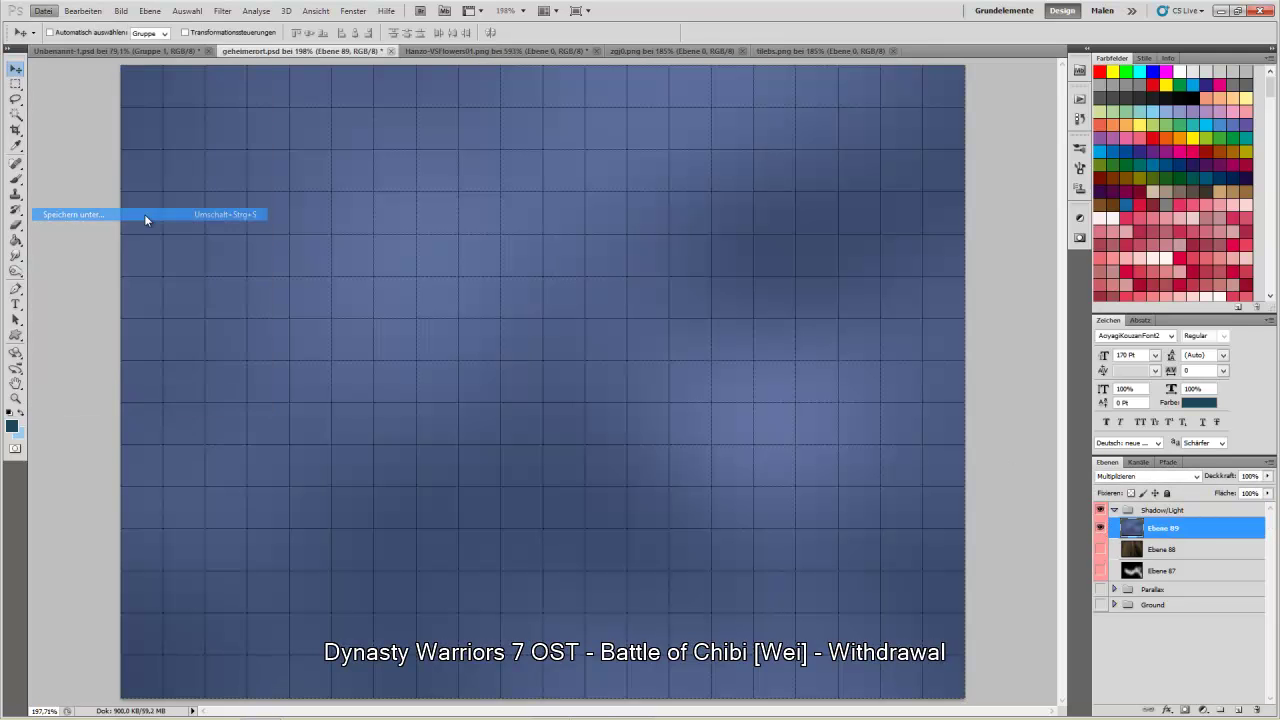
pyautogui.click(178, 554)
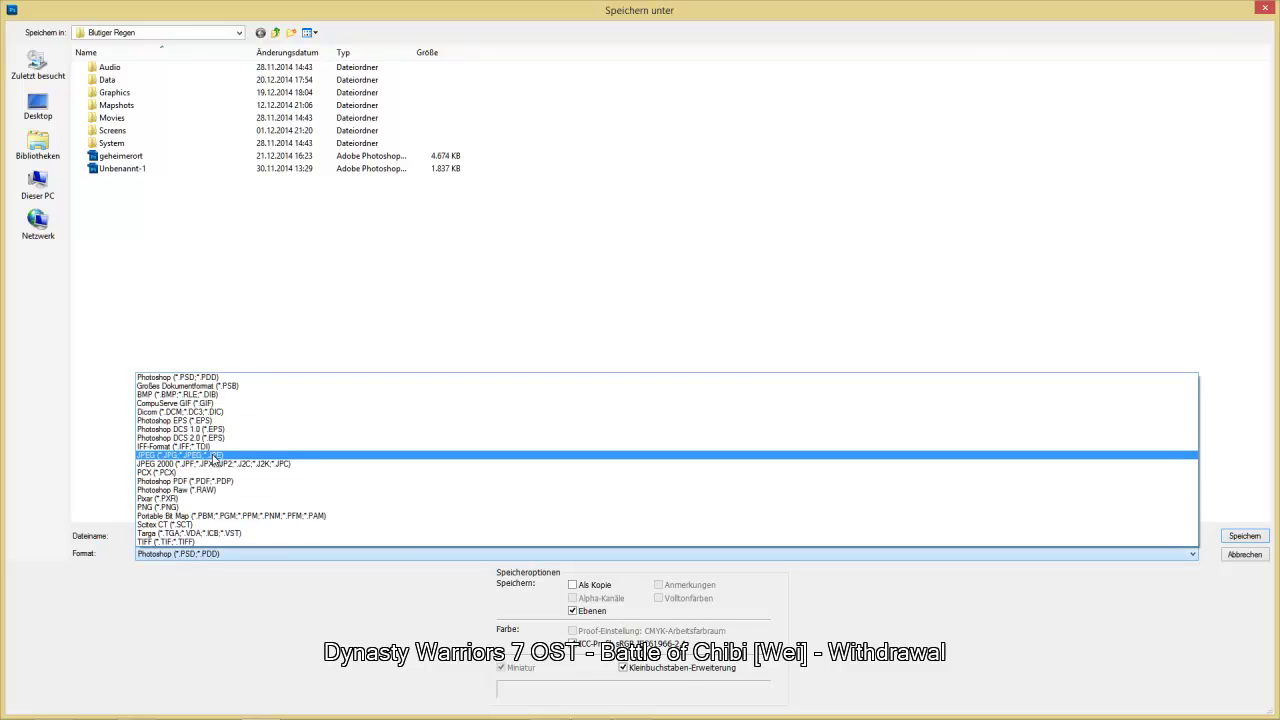
pyautogui.click(213, 457)
# - Direct the copy to the Blutiger Regen/Graphics/Pictures folder on the RPG Maker und Programme (L:) drive
pyautogui.click(239, 33)
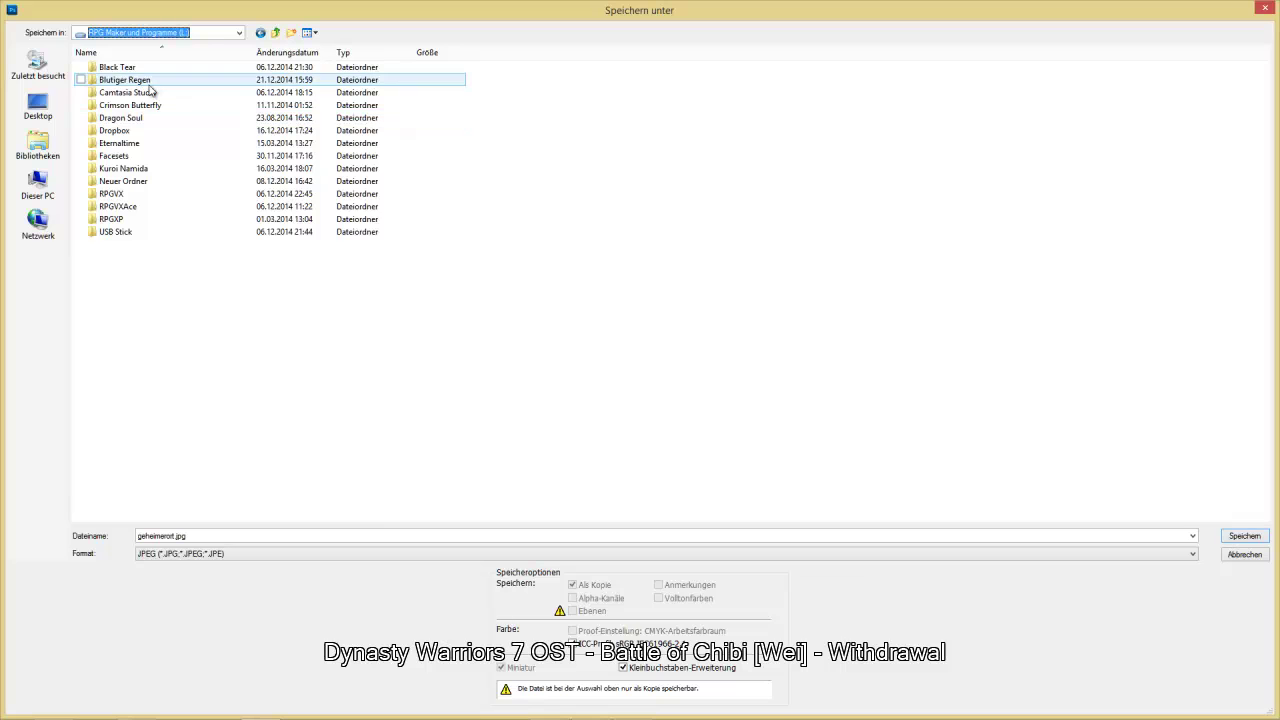
pyautogui.doubleClick(145, 80)
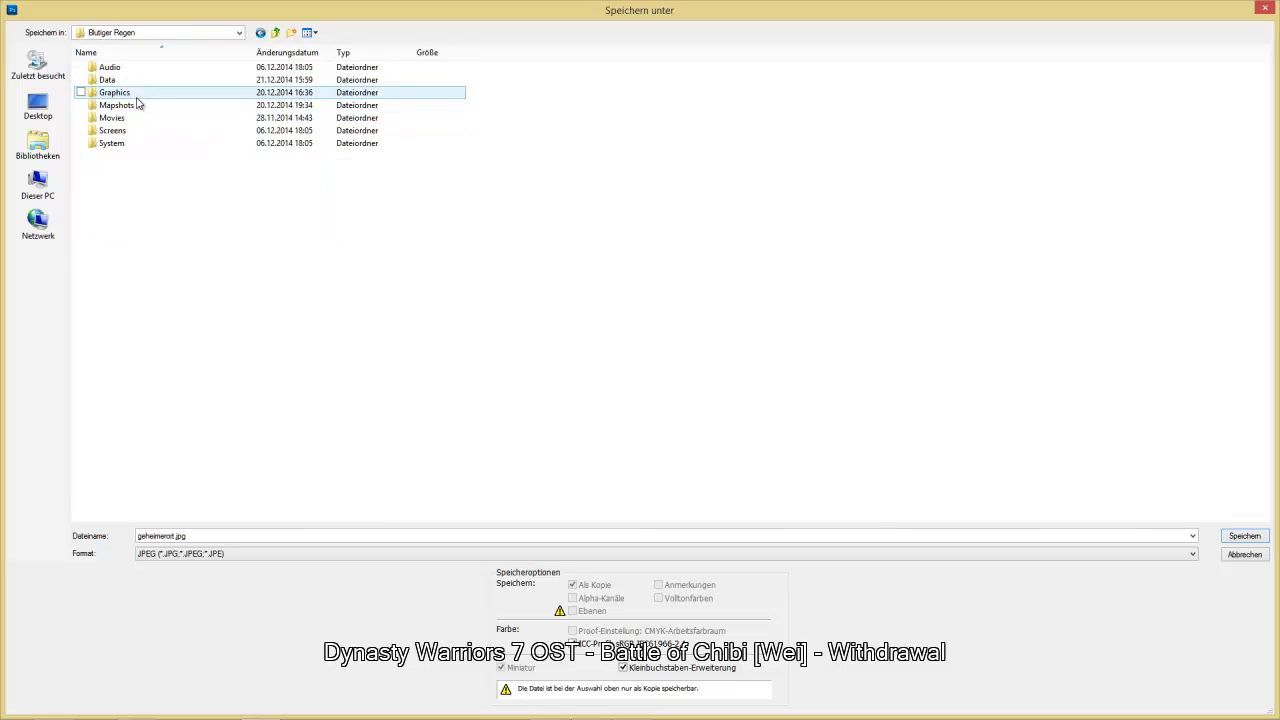
pyautogui.doubleClick(128, 94)
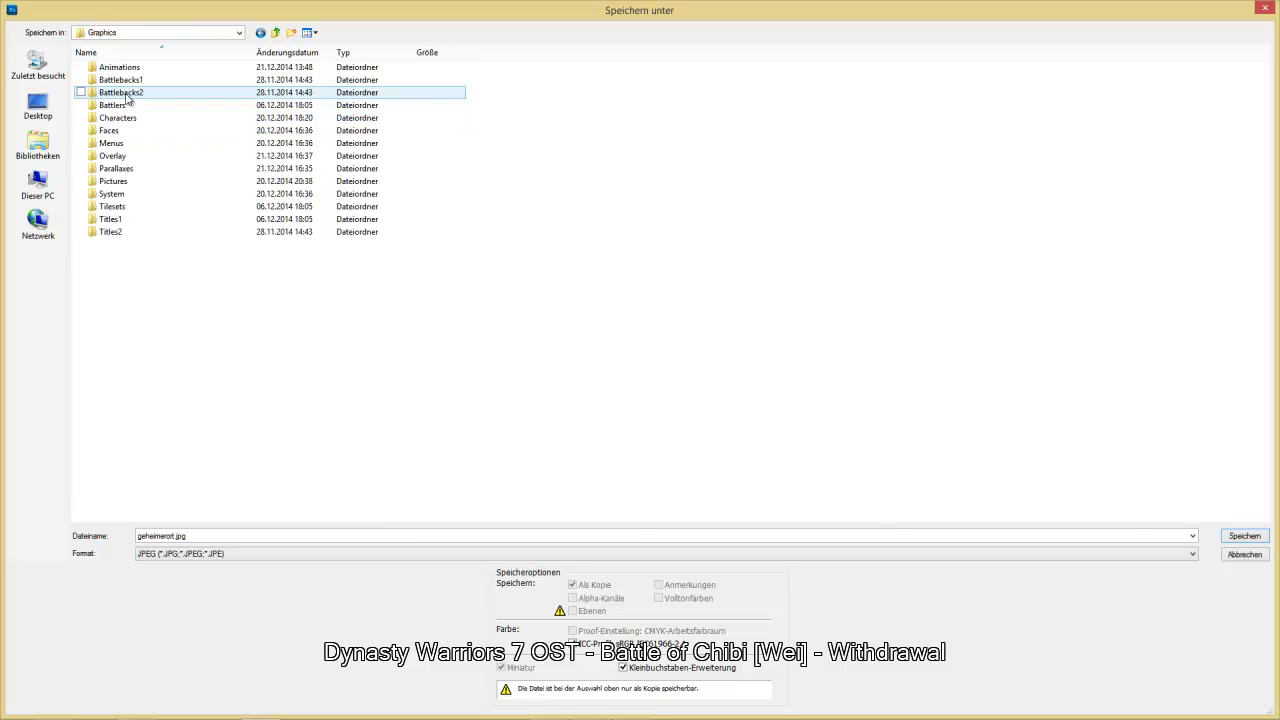
pyautogui.doubleClick(122, 182)
# - Name the JPEG fog04 and save it with quality Hoch and the Baseline (Standard) format option
pyautogui.click(106, 79)
pyautogui.doubleClick(160, 535)
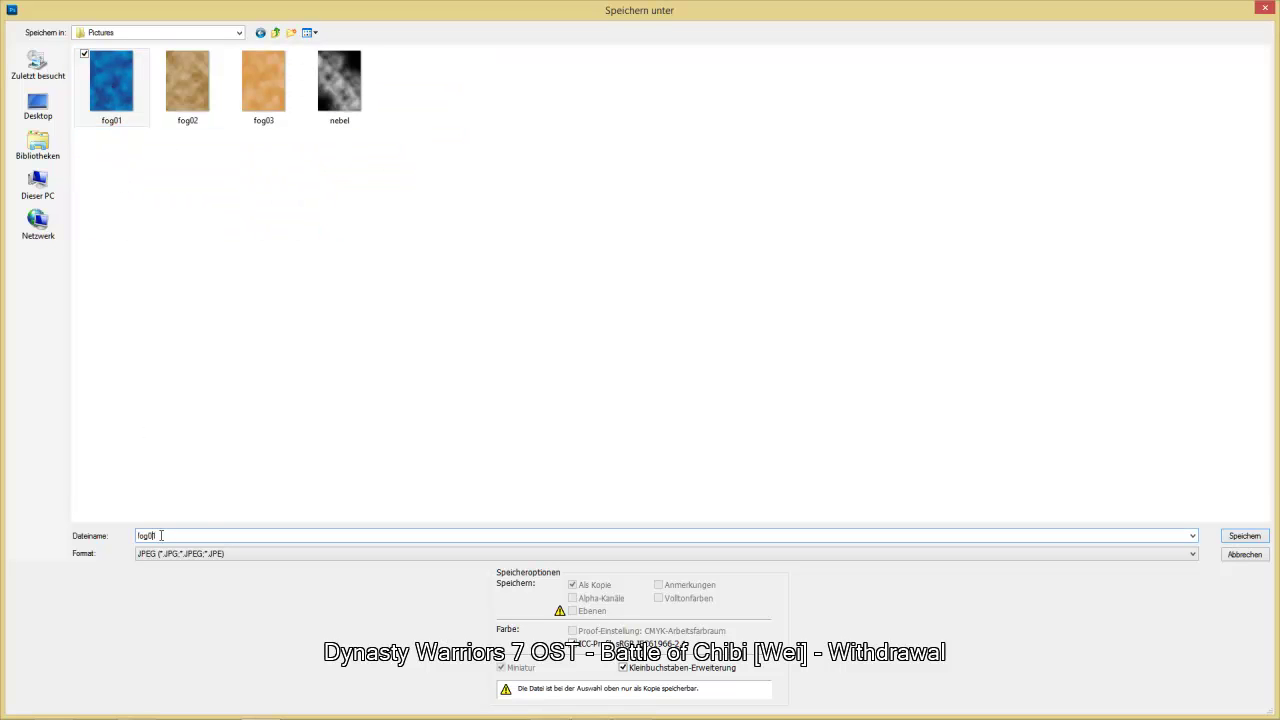
pyautogui.press('BackSpace')
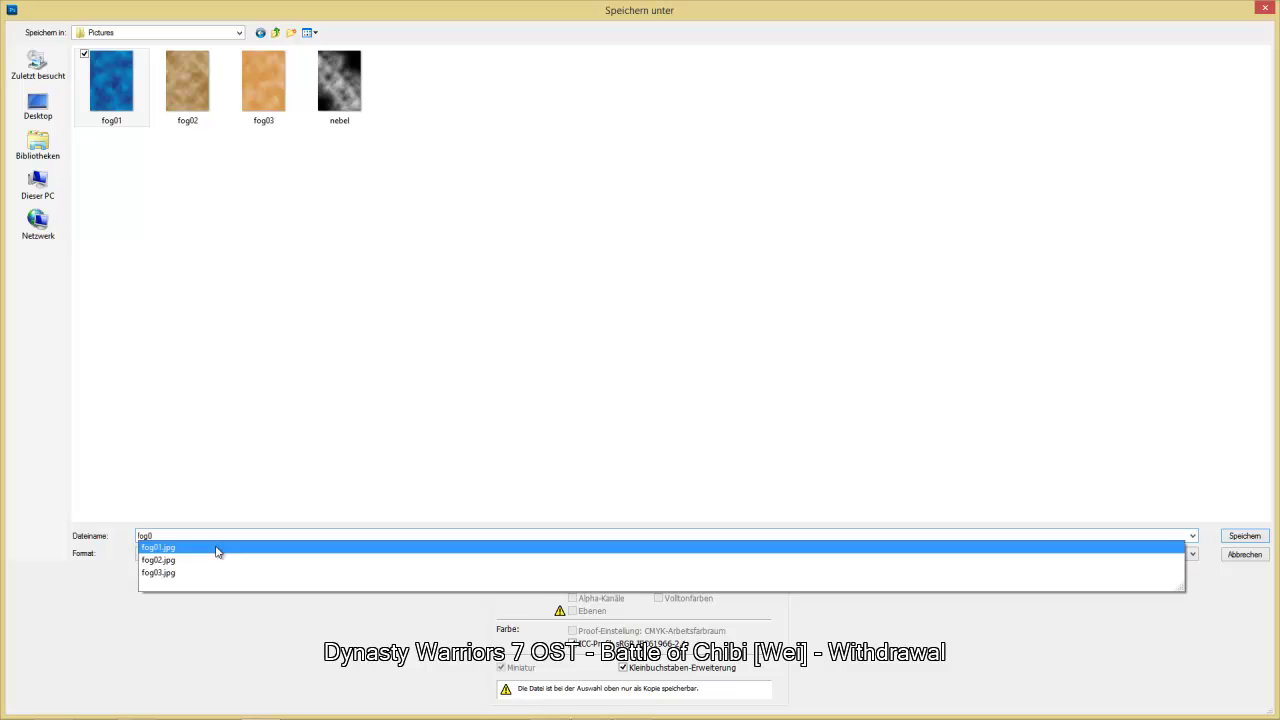
pyautogui.write('4')
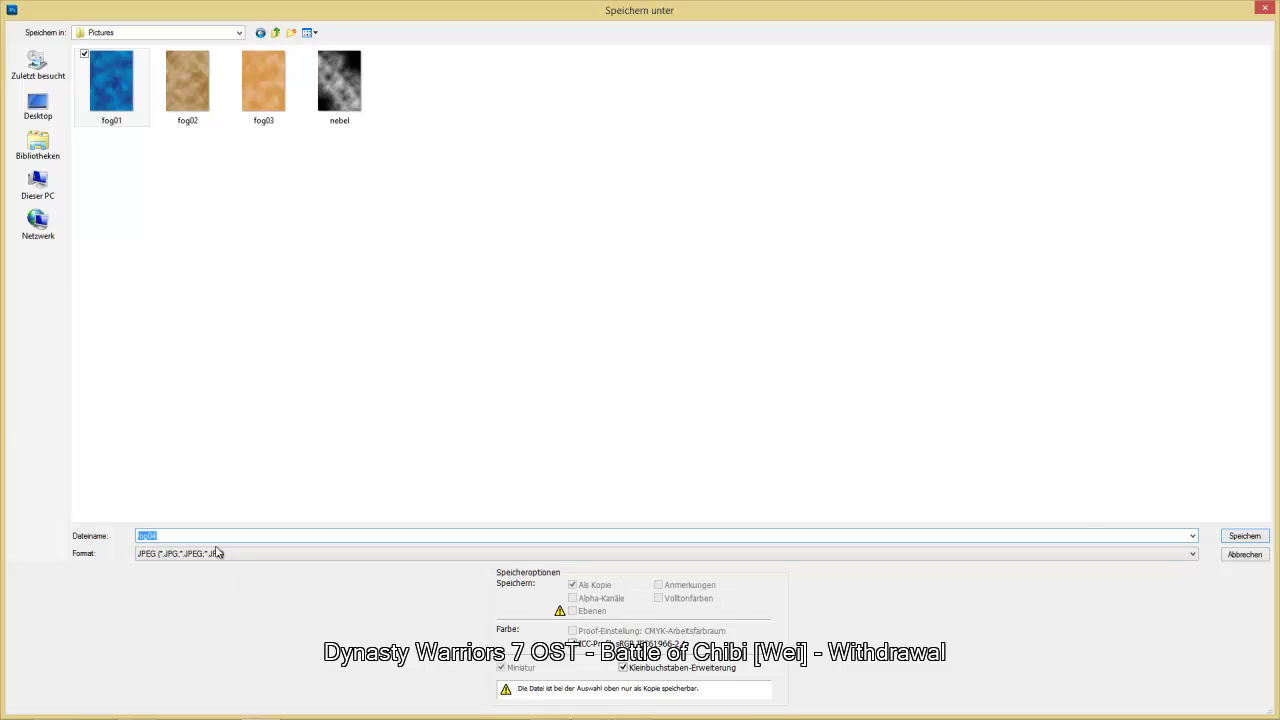
pyautogui.press('Return')
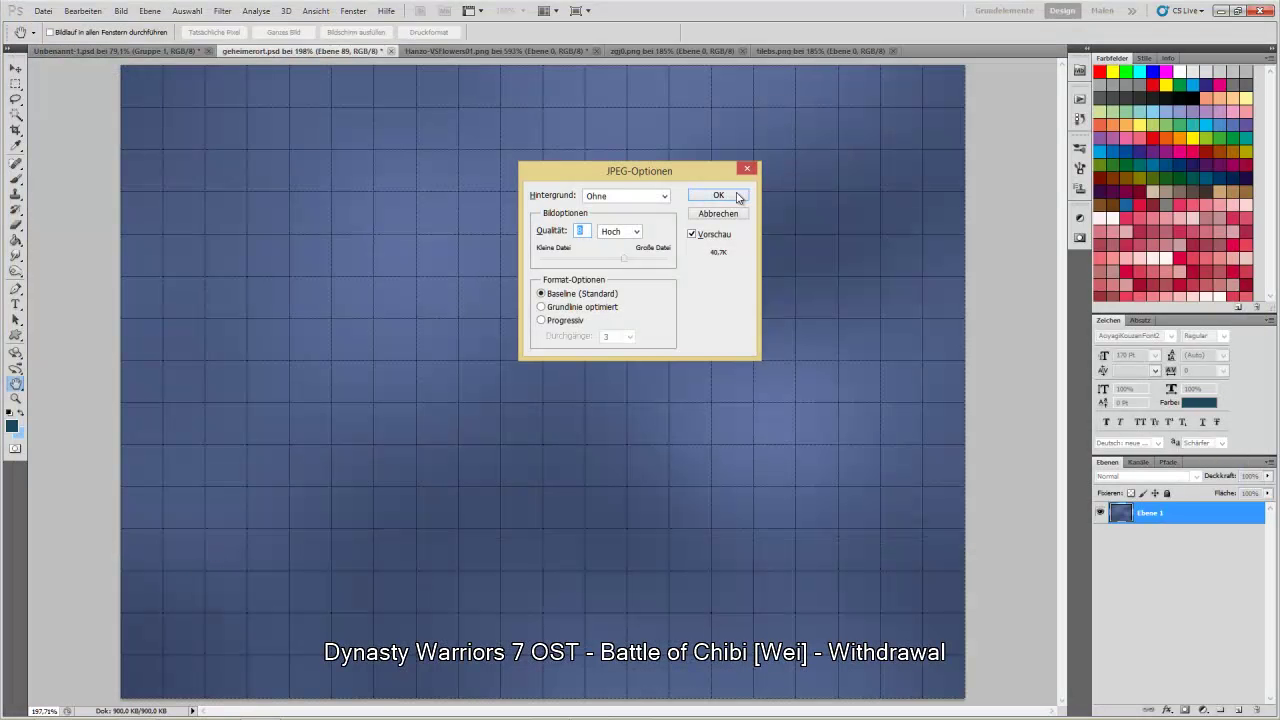
pyautogui.click(737, 196)
# - Minimize Photoshop and the media player, and switch to the Blutiger Regen project in RPG Maker VX Ace
pyautogui.click(1219, 11)
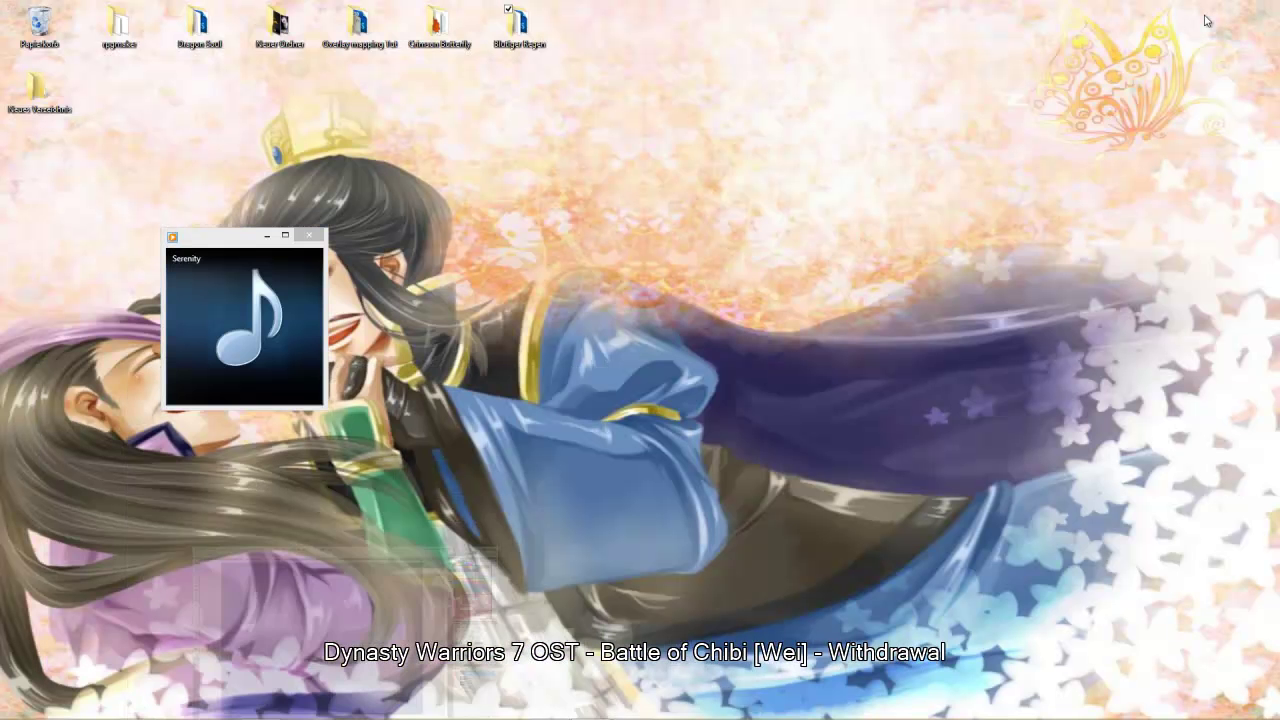
pyautogui.click(213, 248)
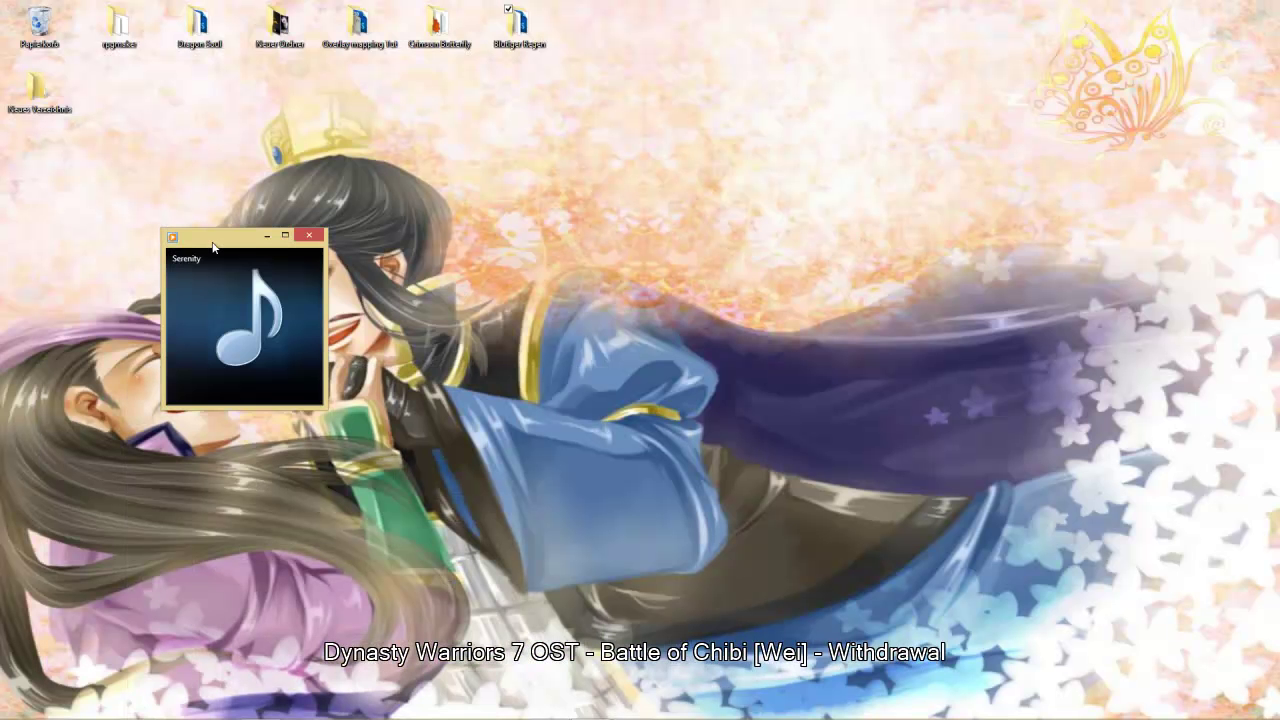
pyautogui.click(264, 237)
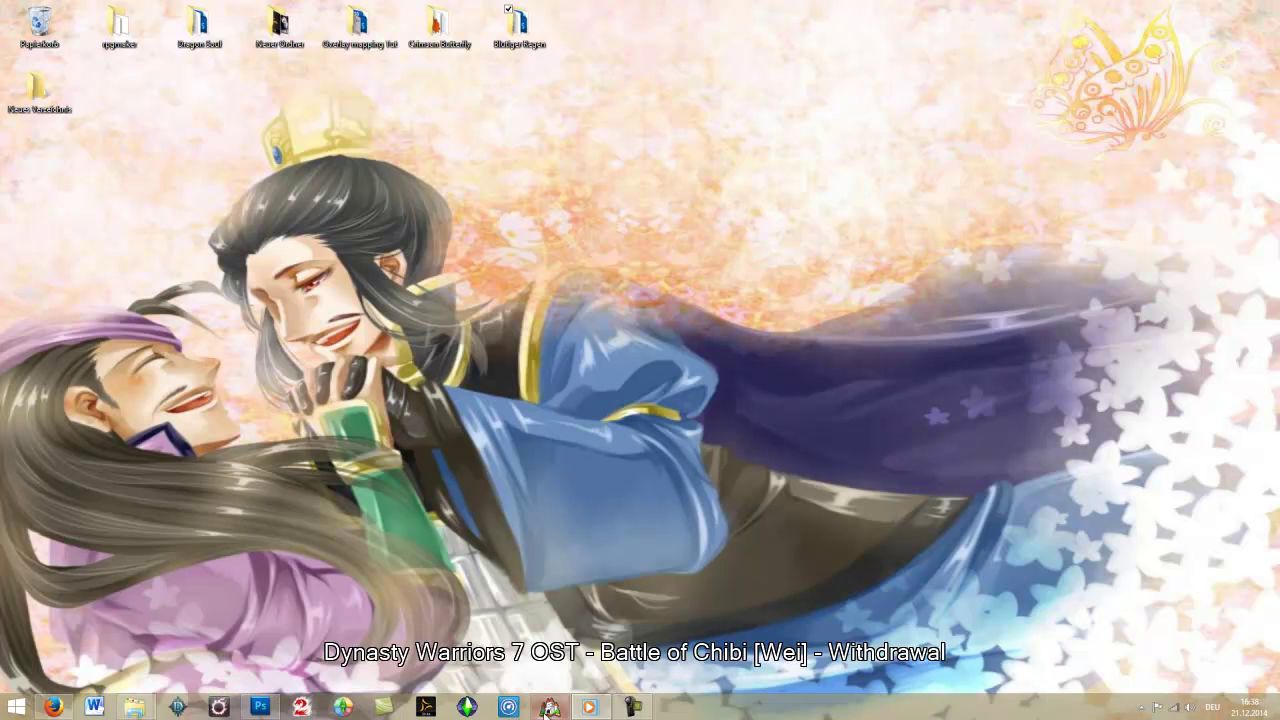
pyautogui.click(541, 706)
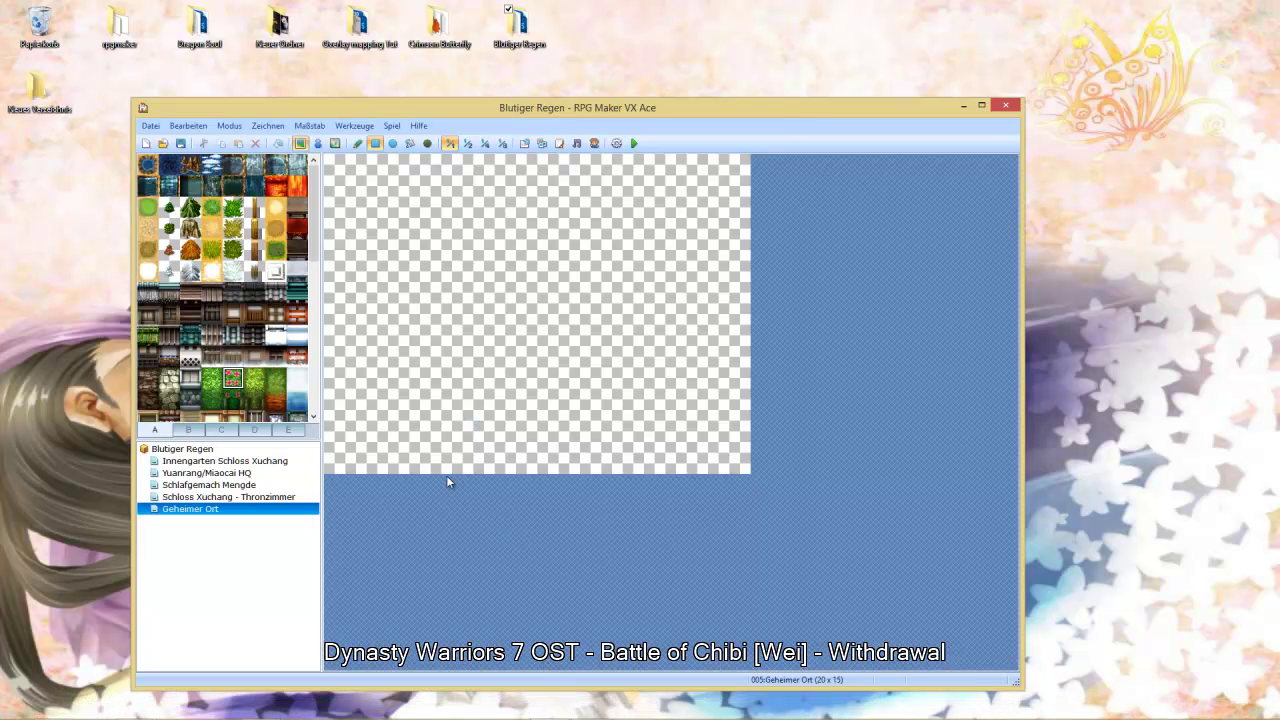
# - Assign the geheimerort graphic as the parallax background of the Geheimer Ort map
pyautogui.rightClick(235, 517)
pyautogui.click(292, 521)
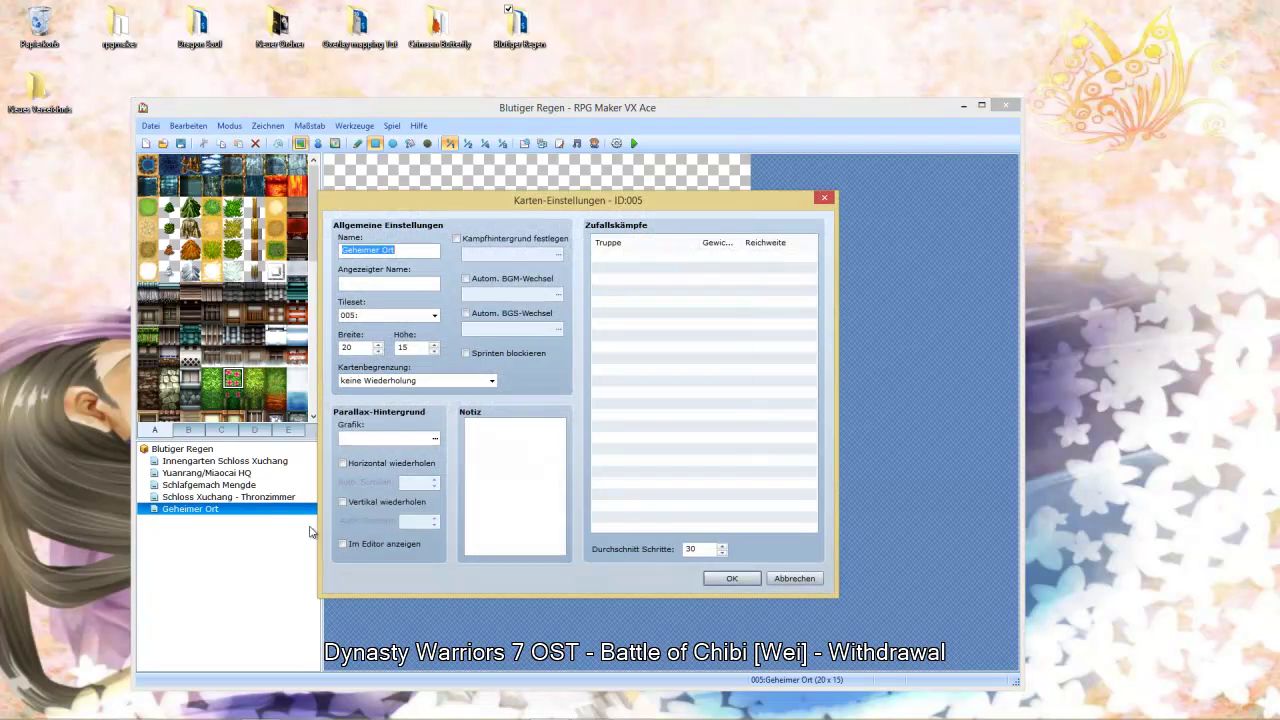
pyautogui.click(434, 439)
pyautogui.click(416, 264)
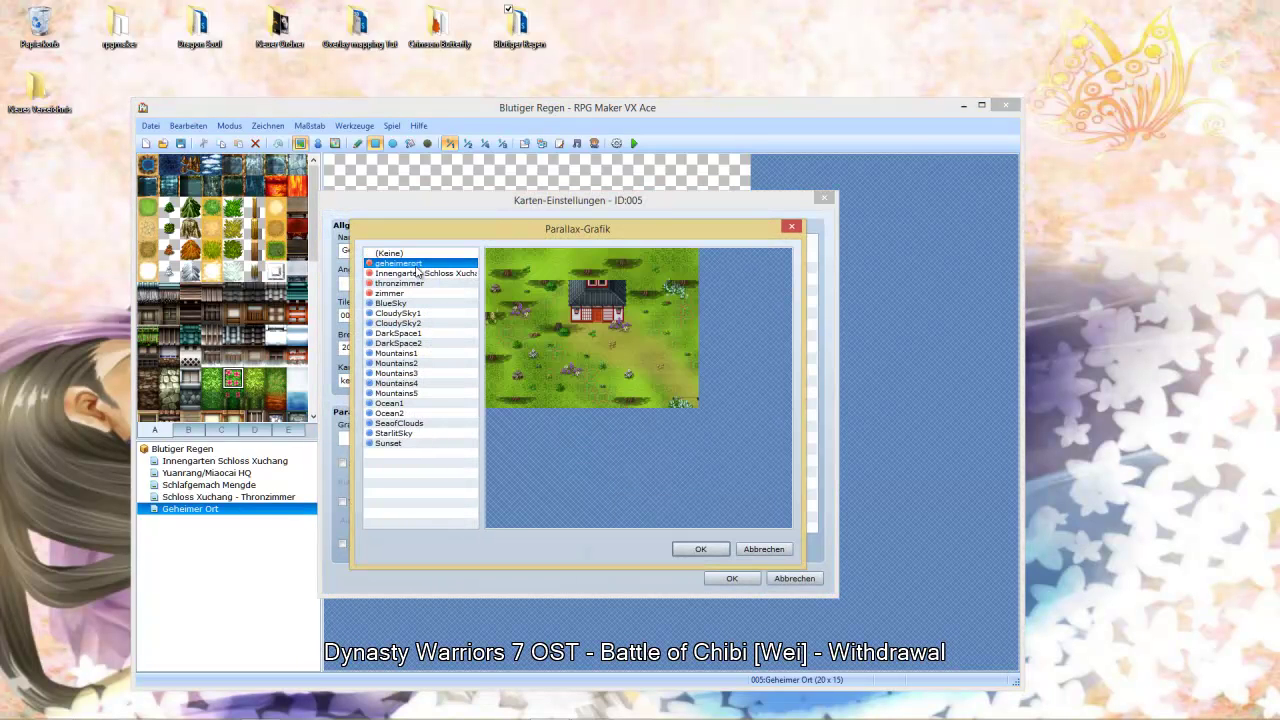
pyautogui.click(700, 549)
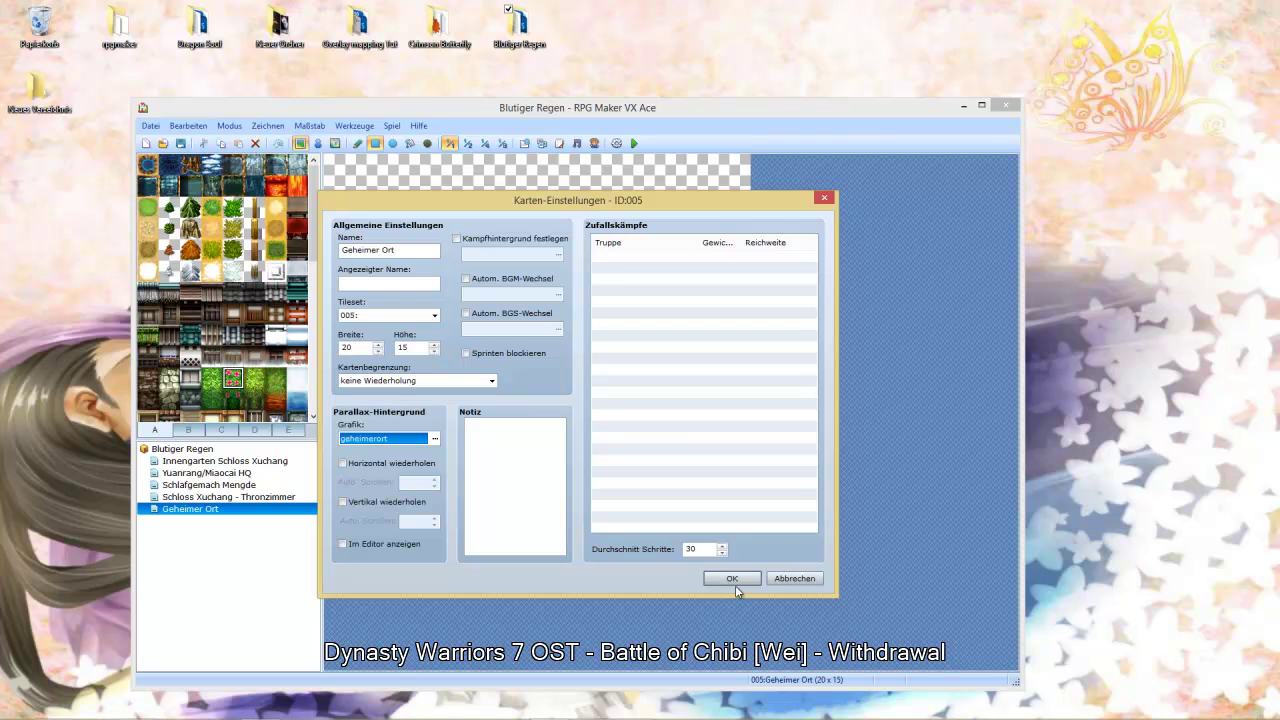
pyautogui.click(724, 580)
pyautogui.click(718, 579)
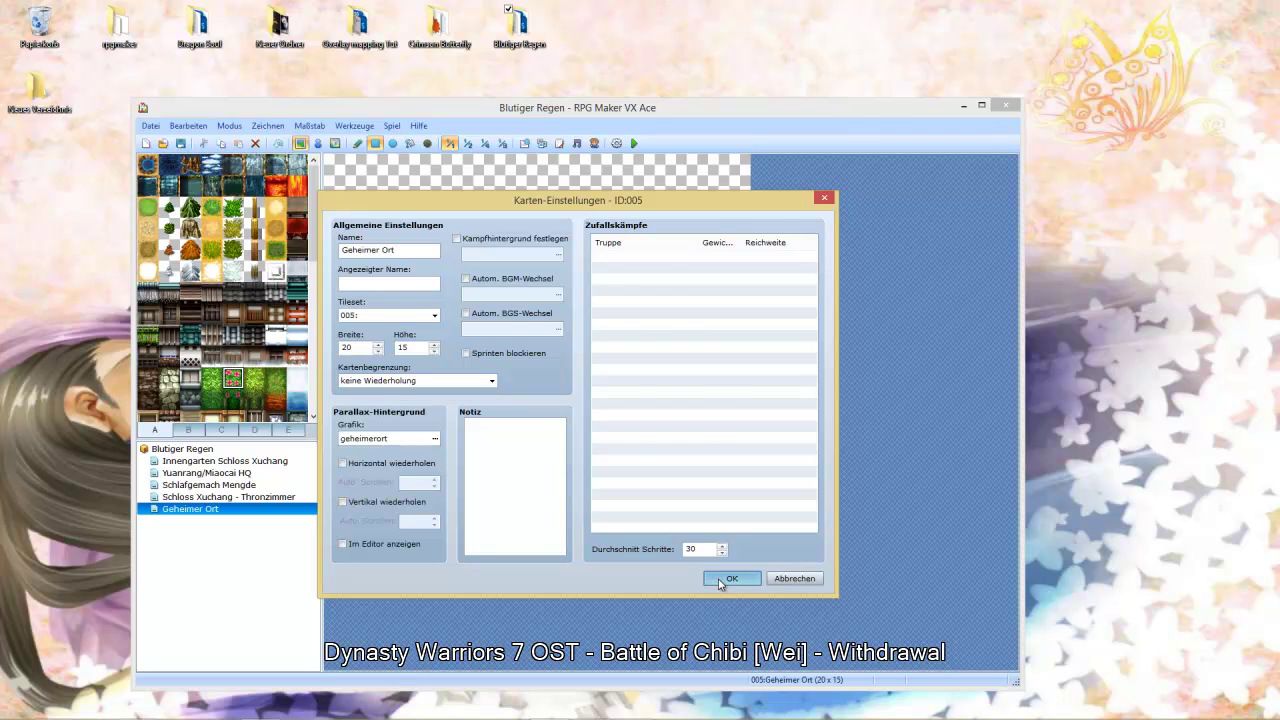
# - Enable Im Editor anzeigen for the Geheimer Ort map's parallax background
pyautogui.rightClick(273, 515)
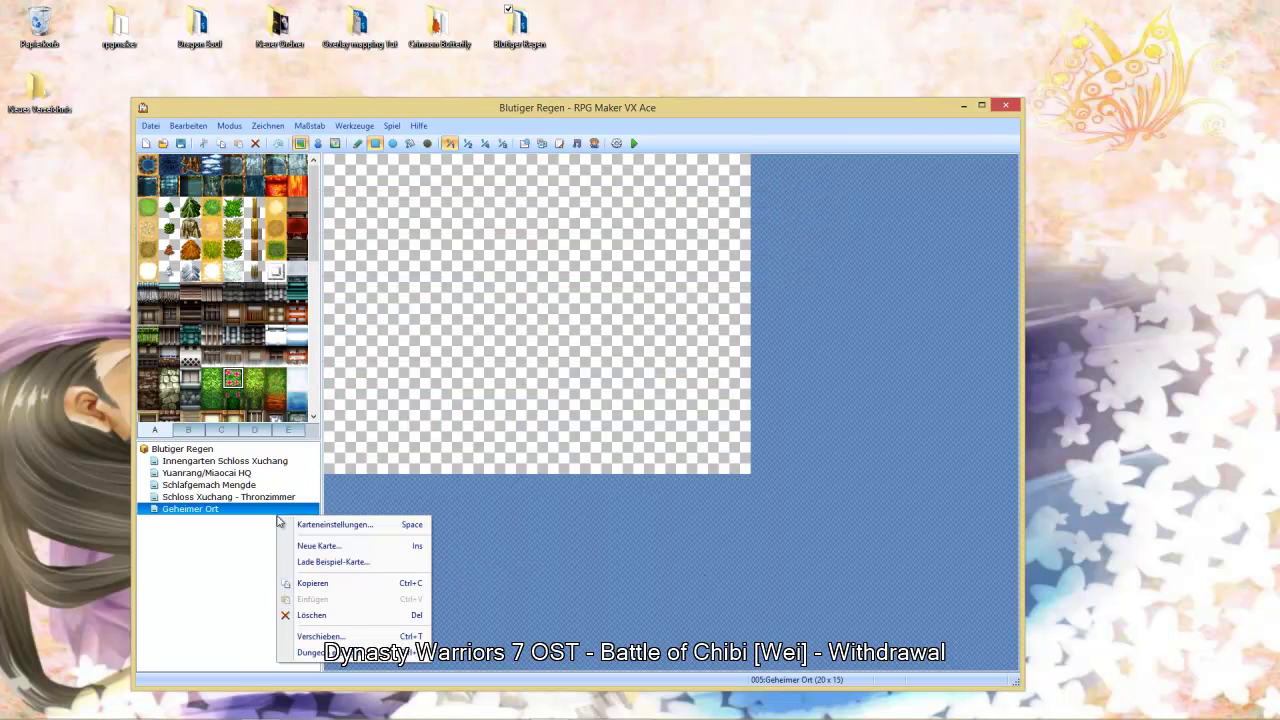
pyautogui.click(330, 528)
pyautogui.click(728, 579)
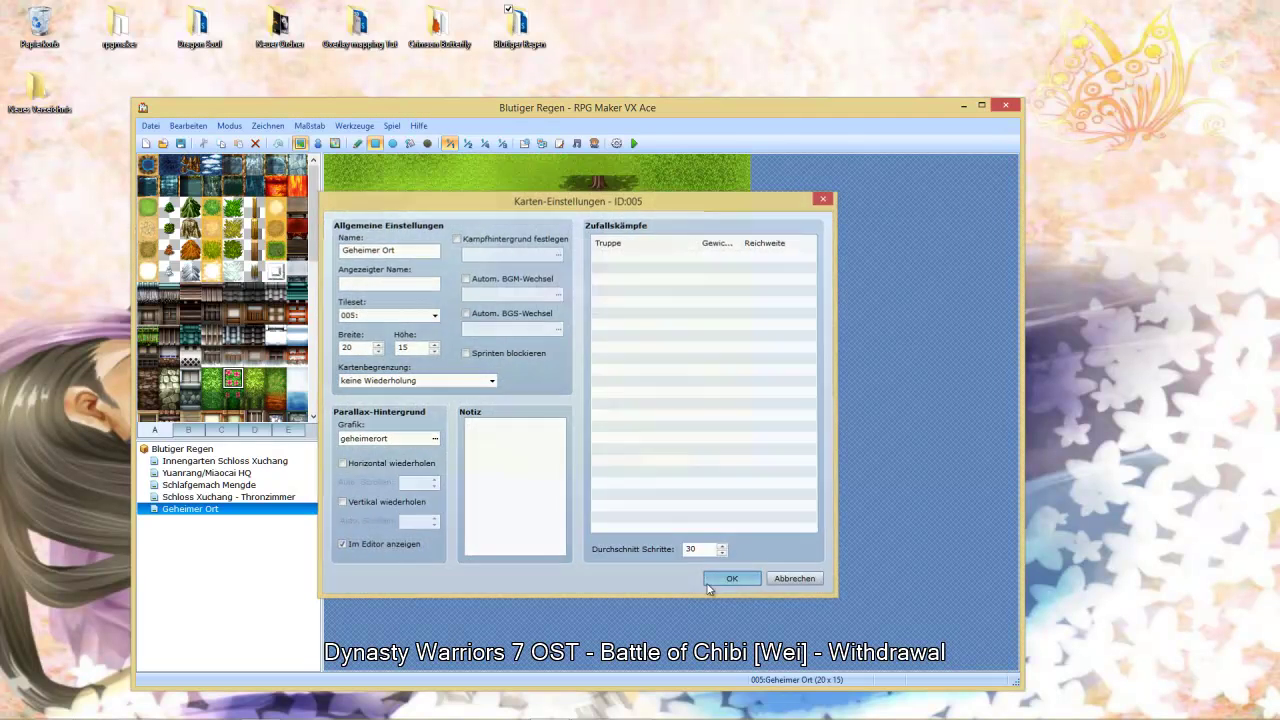
# - Show the E tiles and examine their passability for tileset 005 in the database, leaving it unchanged
pyautogui.click(288, 430)
pyautogui.scroll(-2, 183, 355)
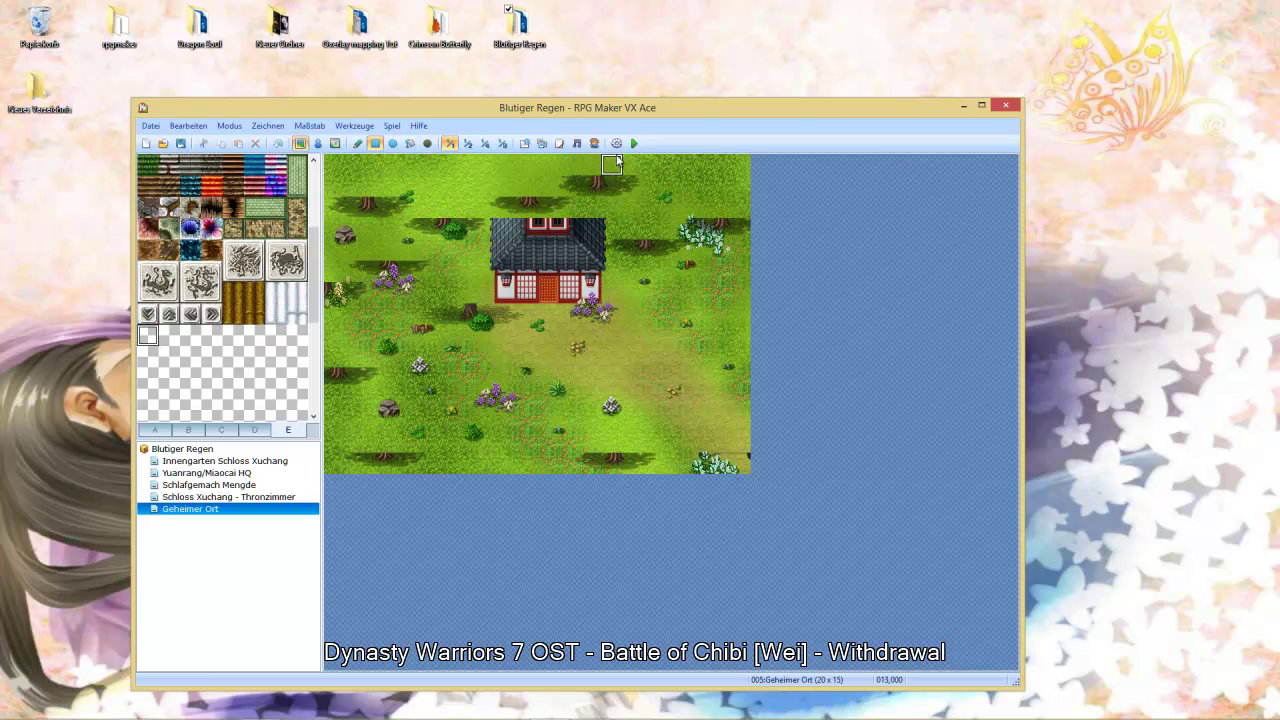
pyautogui.click(524, 143)
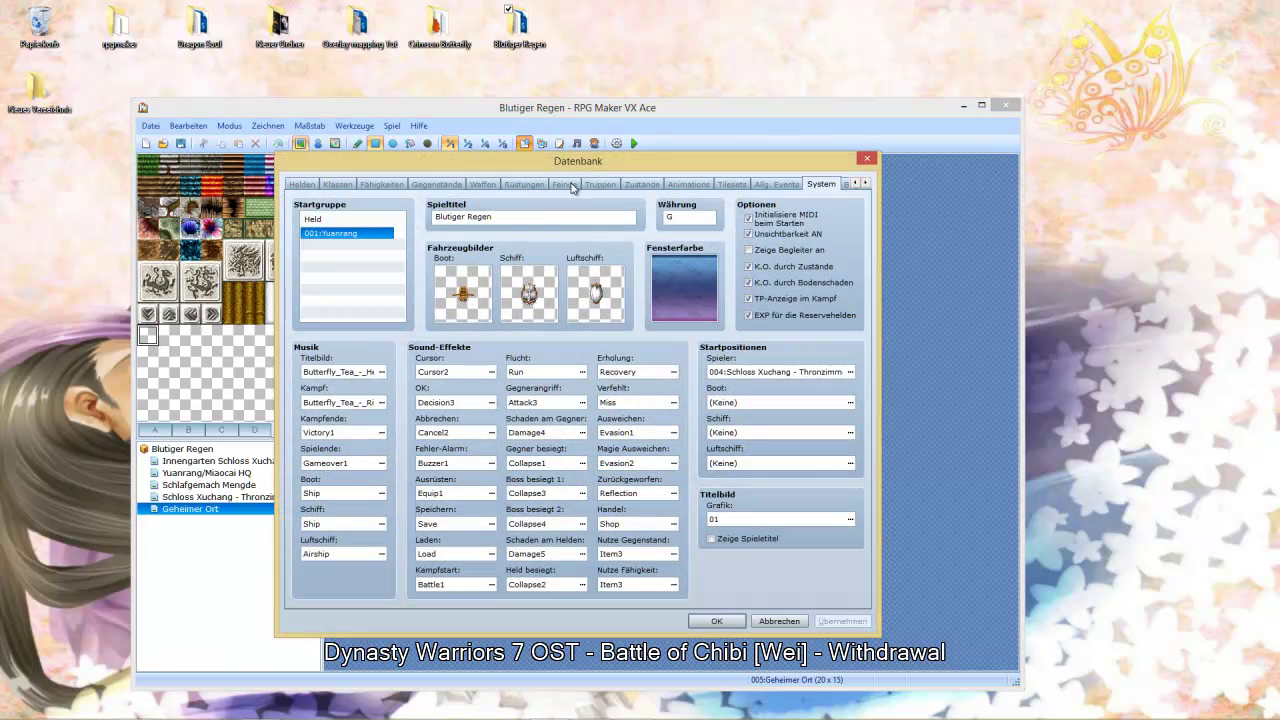
pyautogui.click(743, 189)
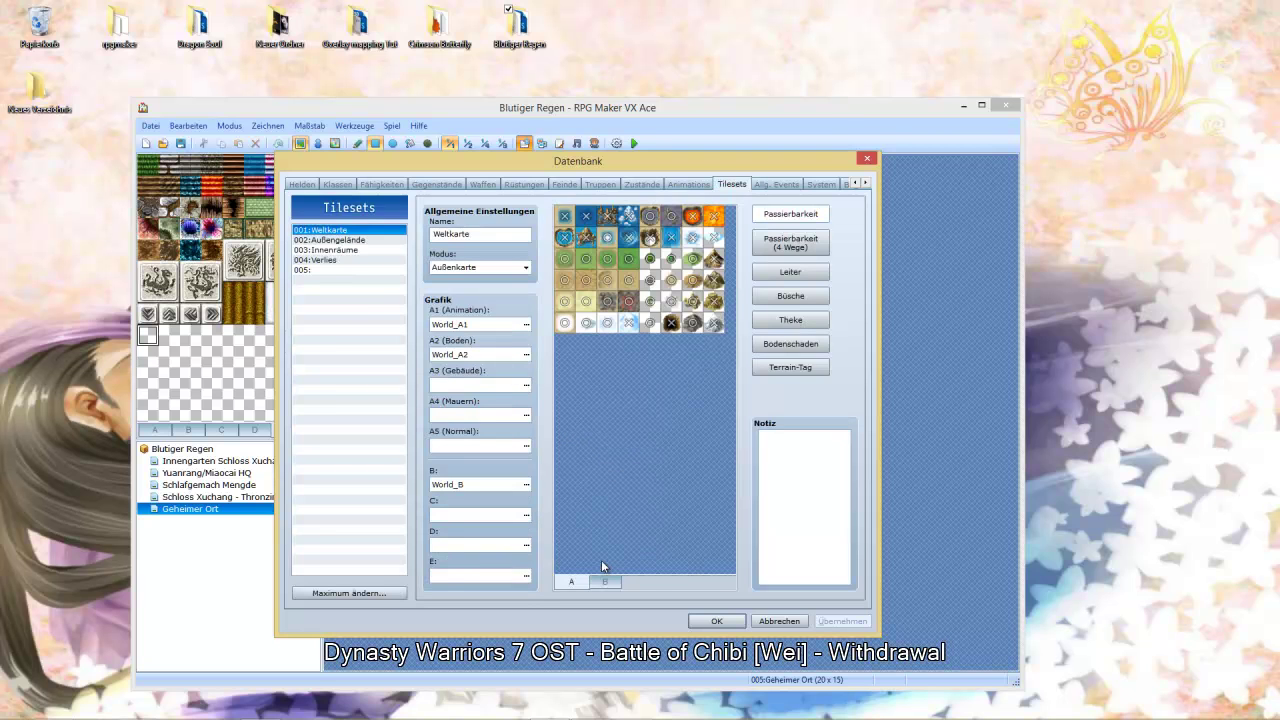
pyautogui.click(310, 271)
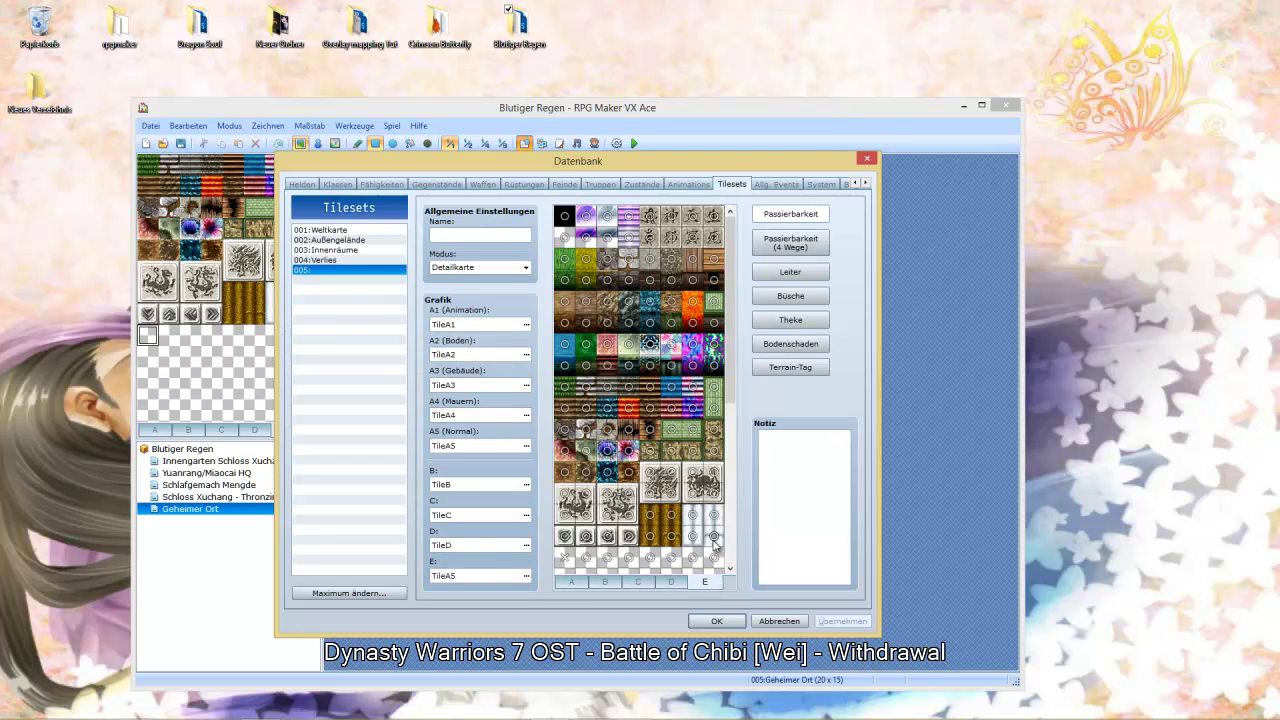
pyautogui.click(706, 582)
pyautogui.click(786, 624)
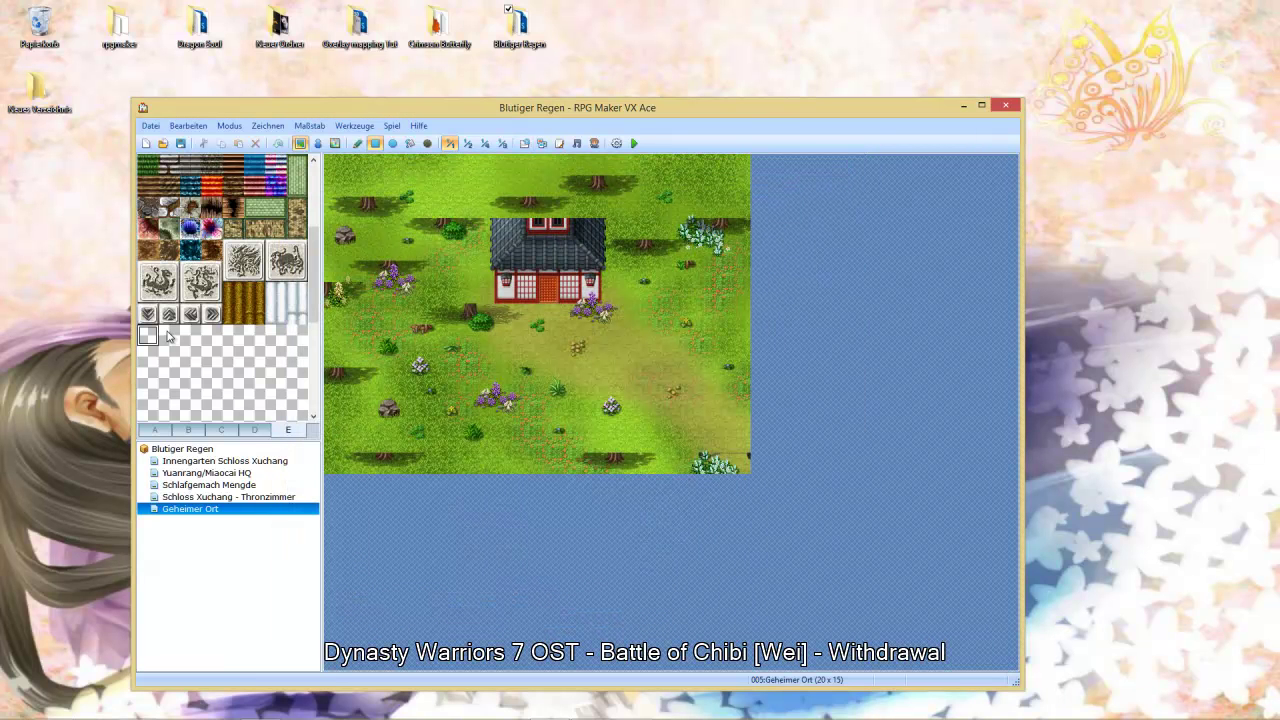
# - Place the second empty E tile on map cell 002,005 beside the purple flowers using the pencil
pyautogui.click(168, 337)
pyautogui.click(357, 143)
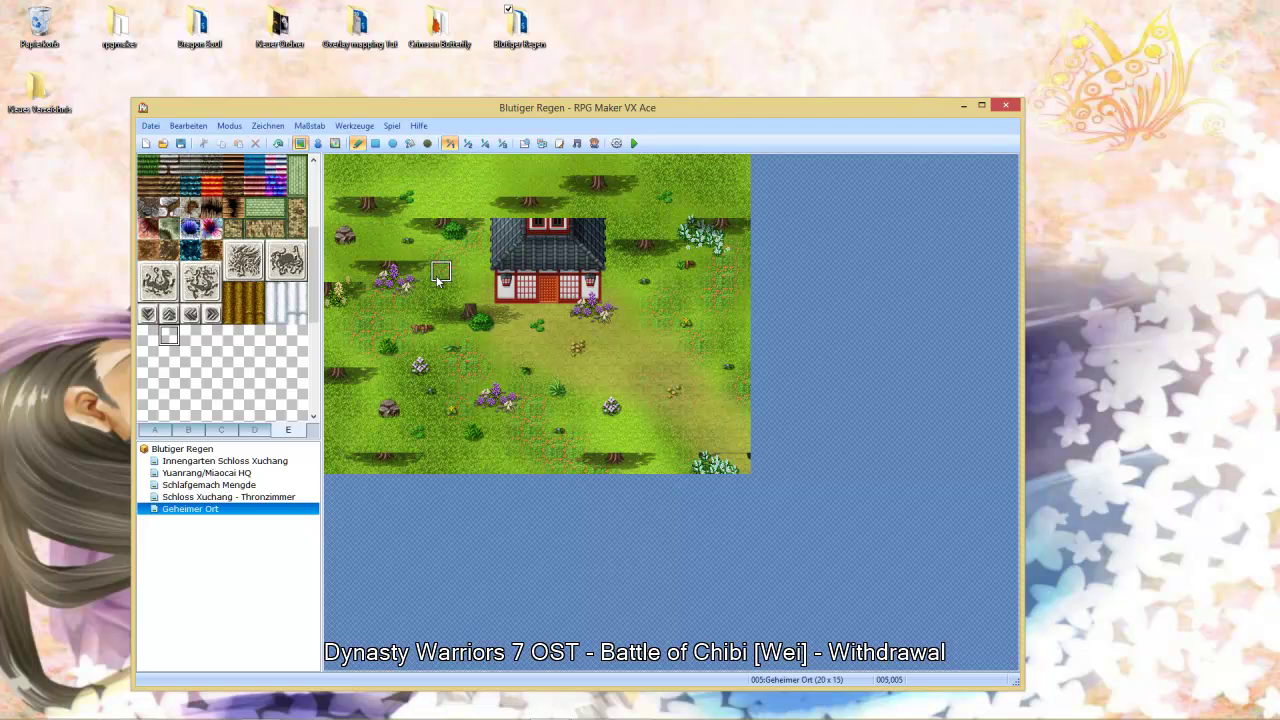
pyautogui.click(381, 280)
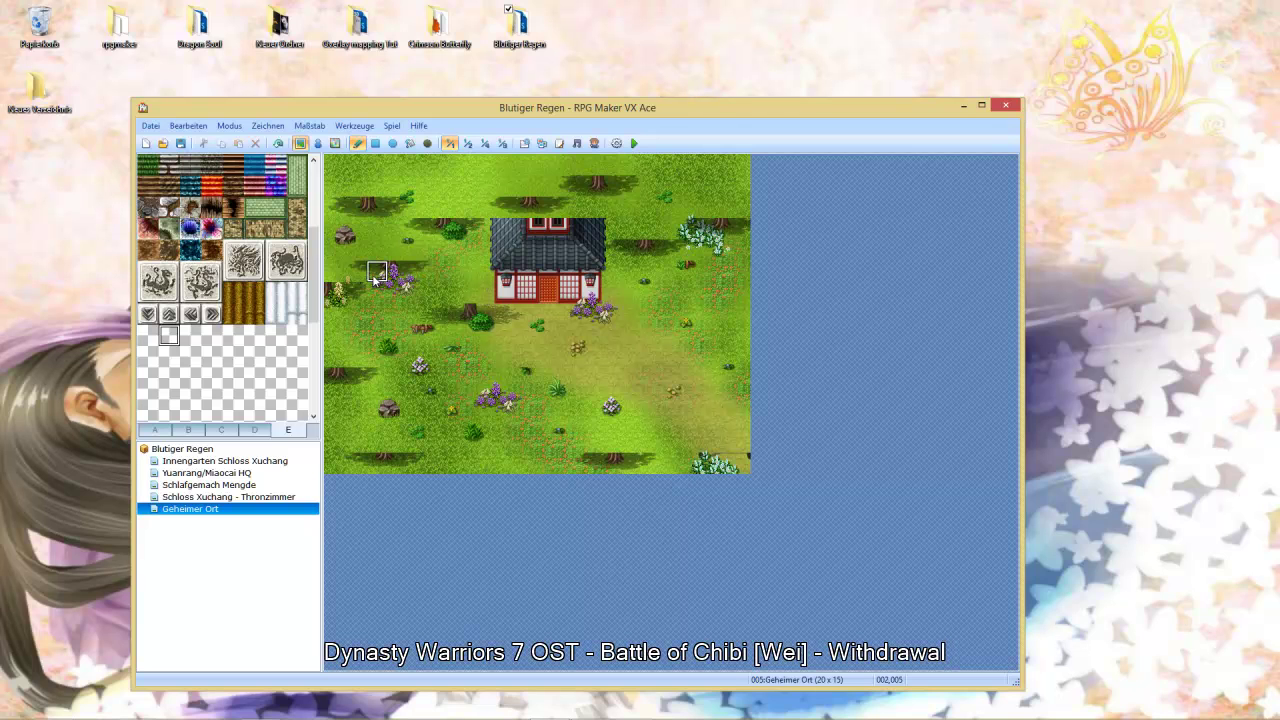
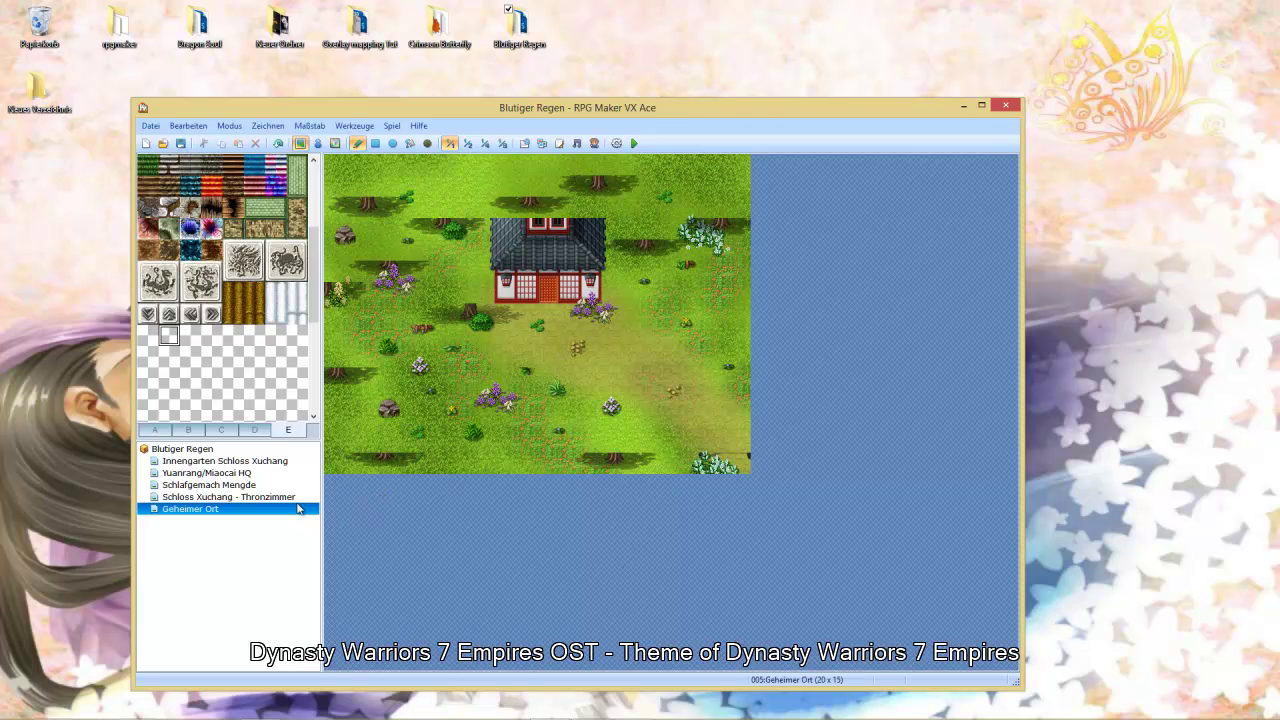
# - Create a new event on map cell 019,014 in event mode and set its trigger to Paralleler Prozess
pyautogui.click(317, 144)
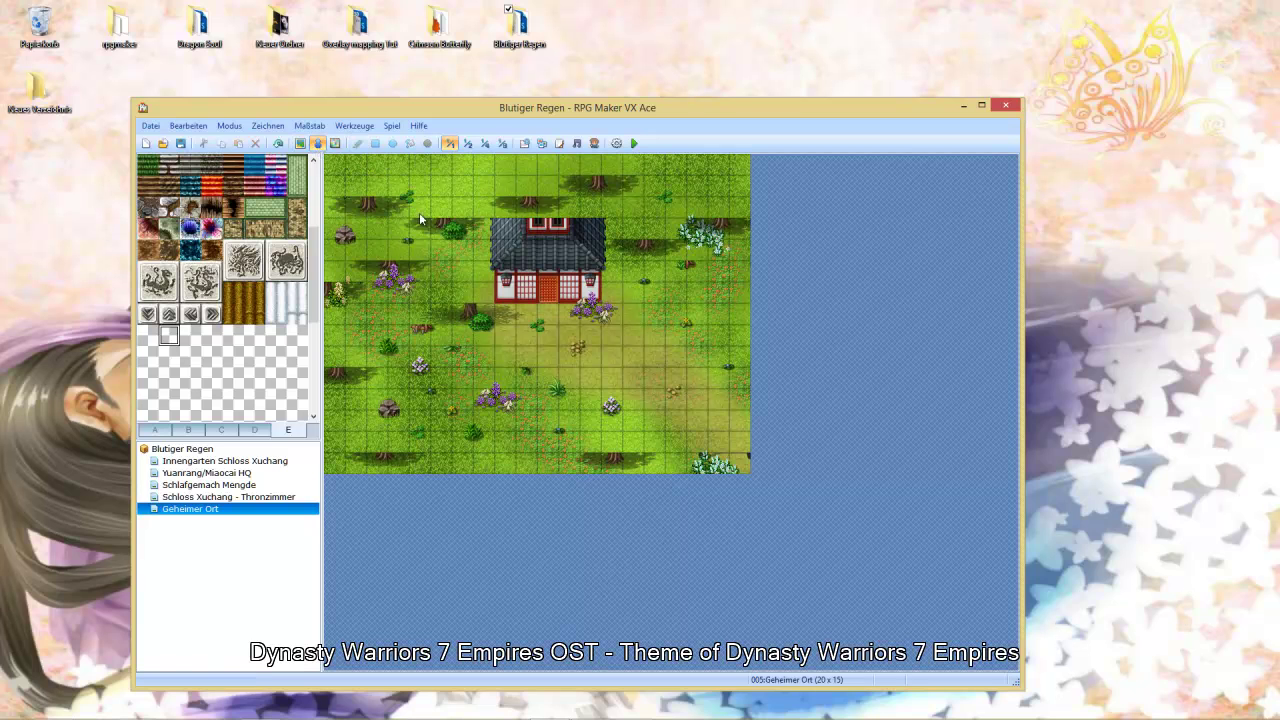
pyautogui.rightClick(546, 356)
pyautogui.moveTo(655, 478)
pyautogui.click(742, 477)
pyautogui.click(741, 466)
pyautogui.doubleClick(741, 466)
pyautogui.click(449, 575)
pyautogui.click(445, 632)
# - Add a Bild anzeigen command to the new event and choose fog04 as its picture graphic
pyautogui.doubleClick(582, 262)
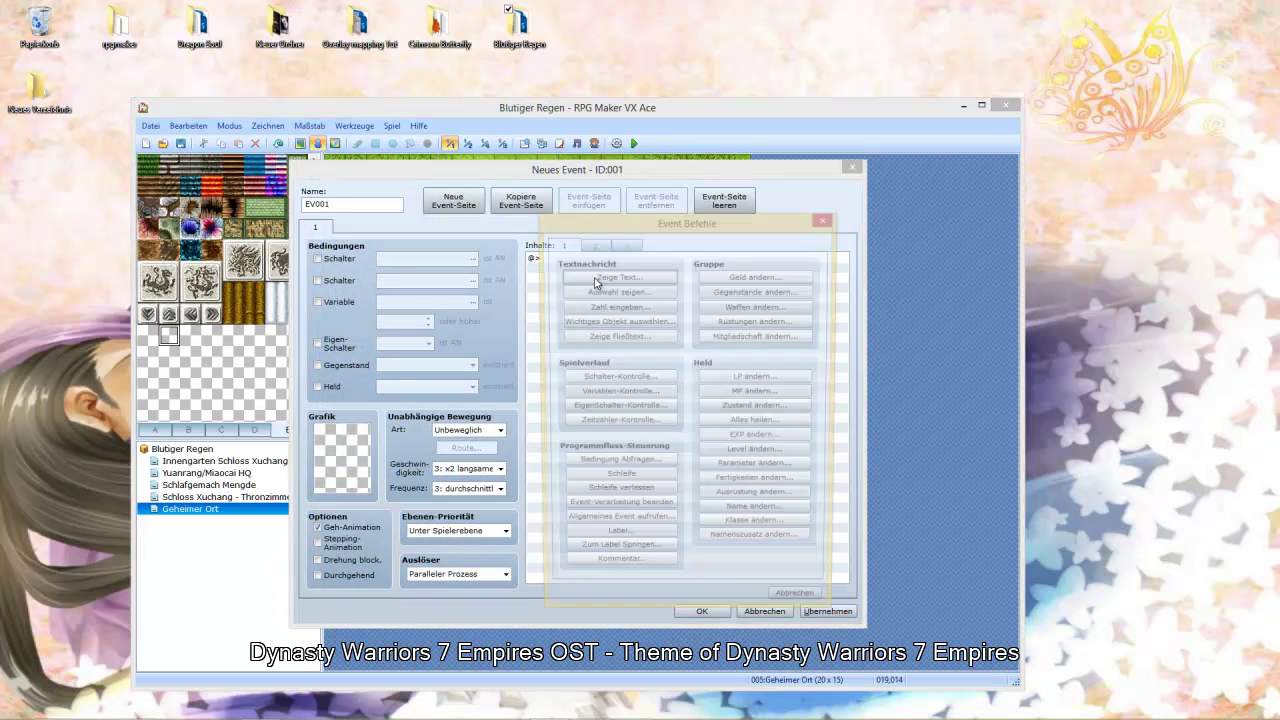
pyautogui.click(592, 244)
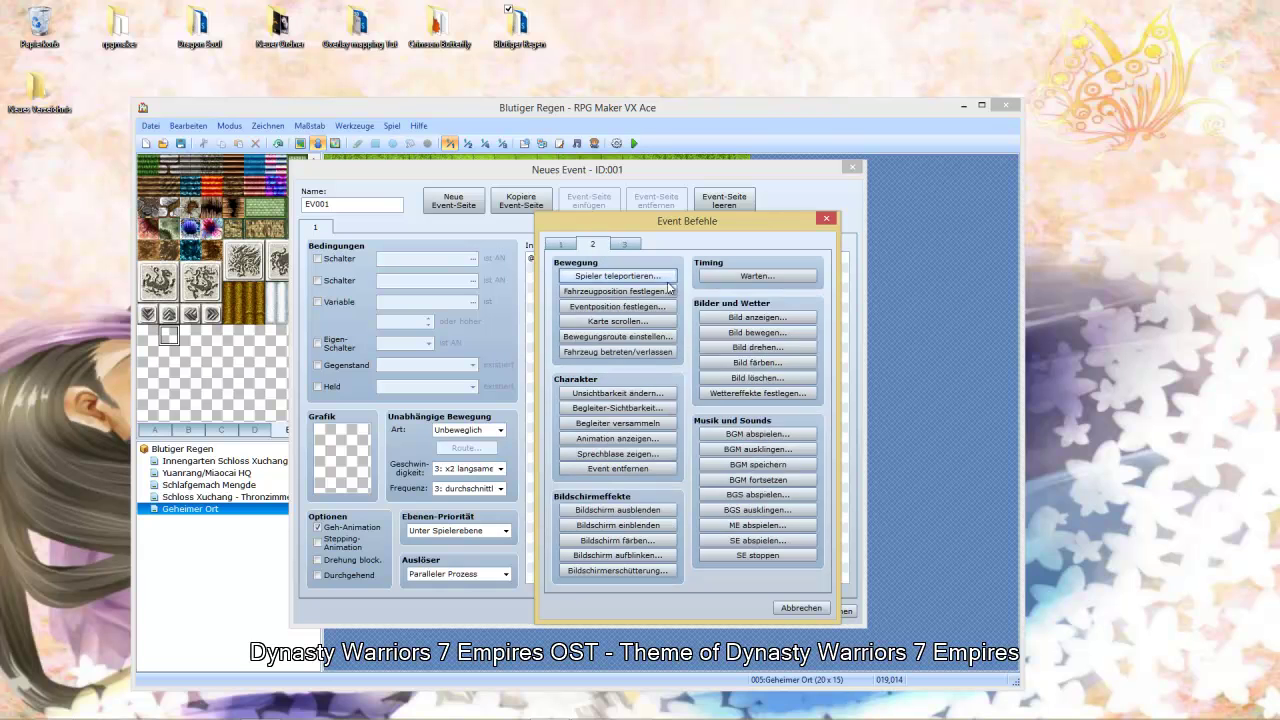
pyautogui.click(757, 317)
pyautogui.click(728, 333)
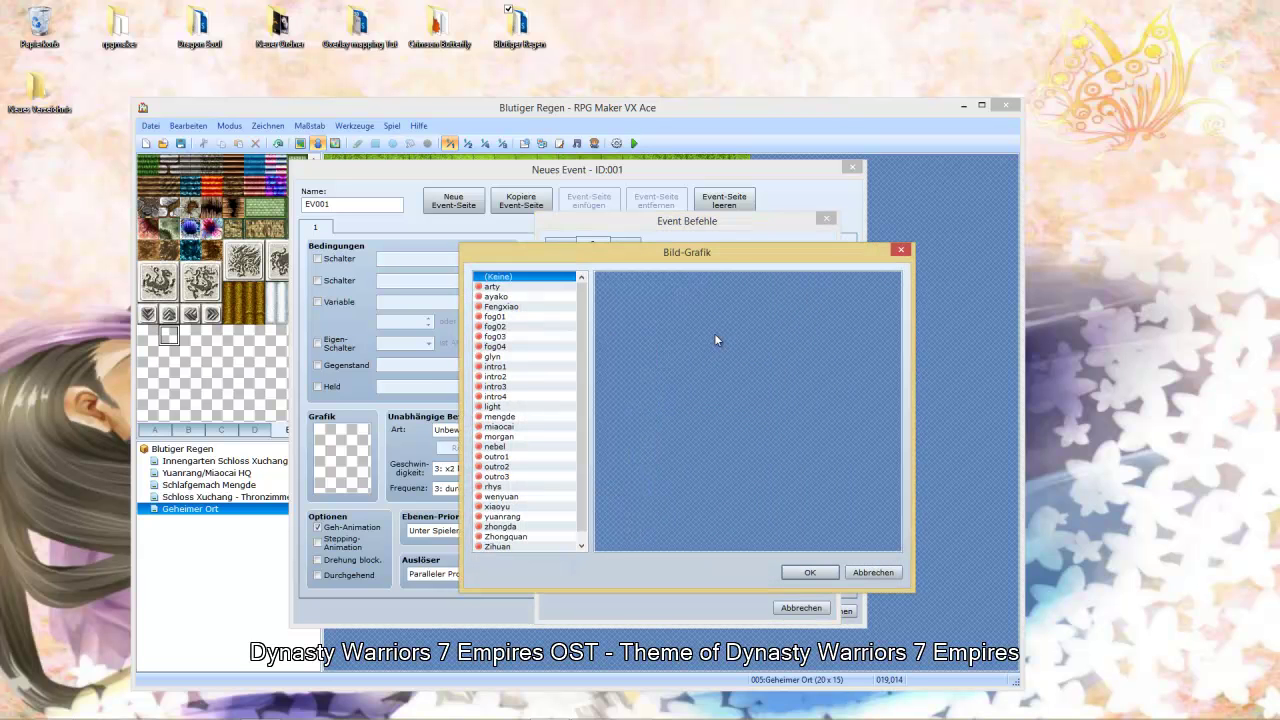
pyautogui.click(508, 346)
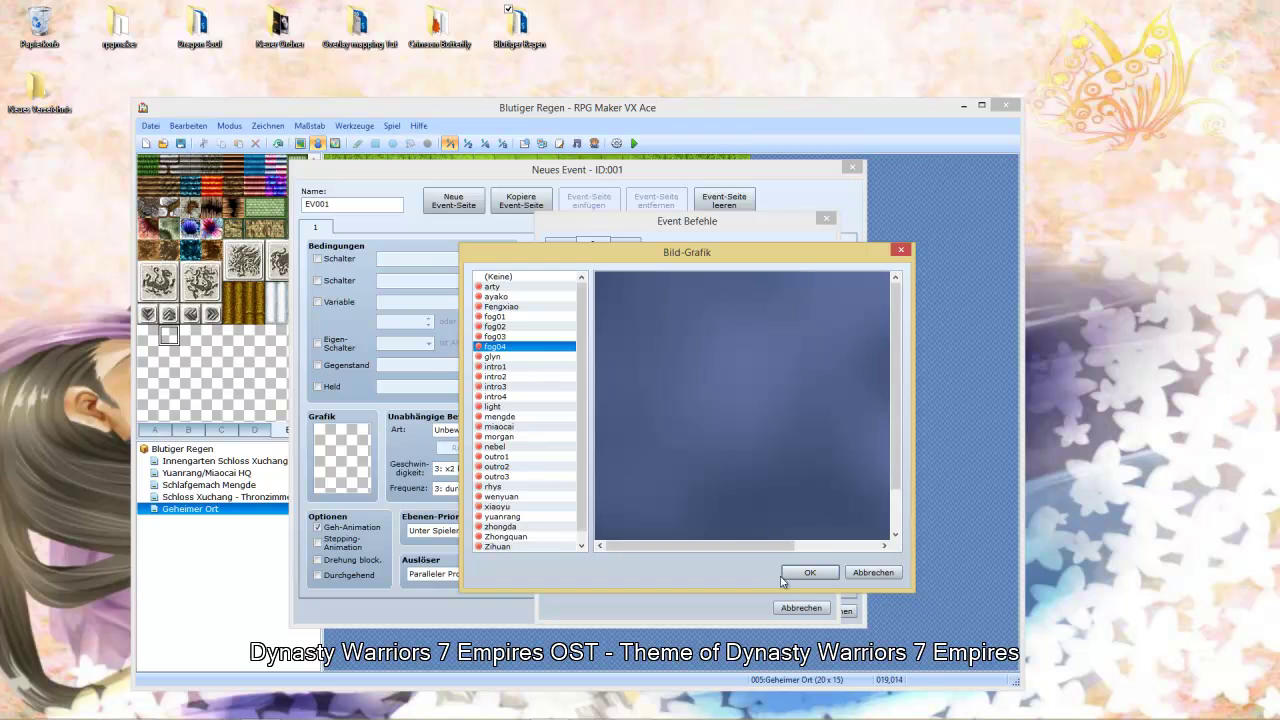
pyautogui.click(809, 572)
# - Set the fog04 picture's opacity (Deckkraft) to 150 and its blend type to Add, and apply the event
pyautogui.click(788, 498)
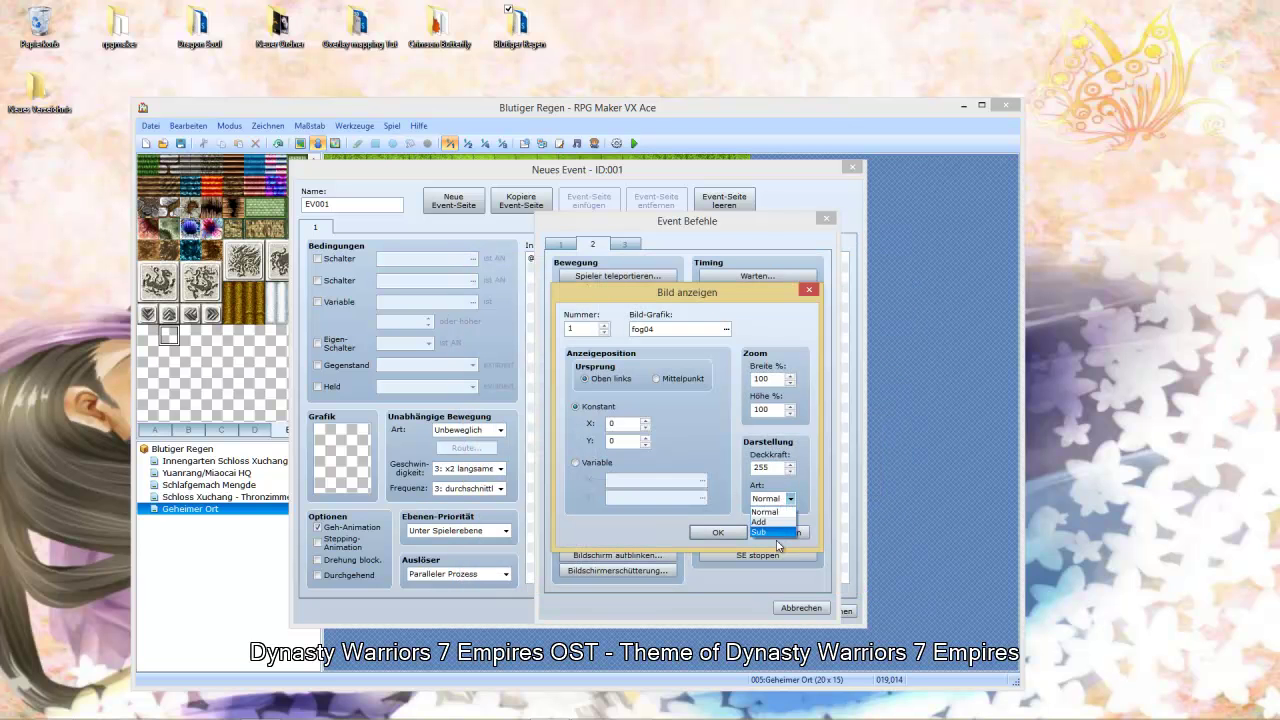
pyautogui.click(778, 533)
pyautogui.doubleClick(776, 467)
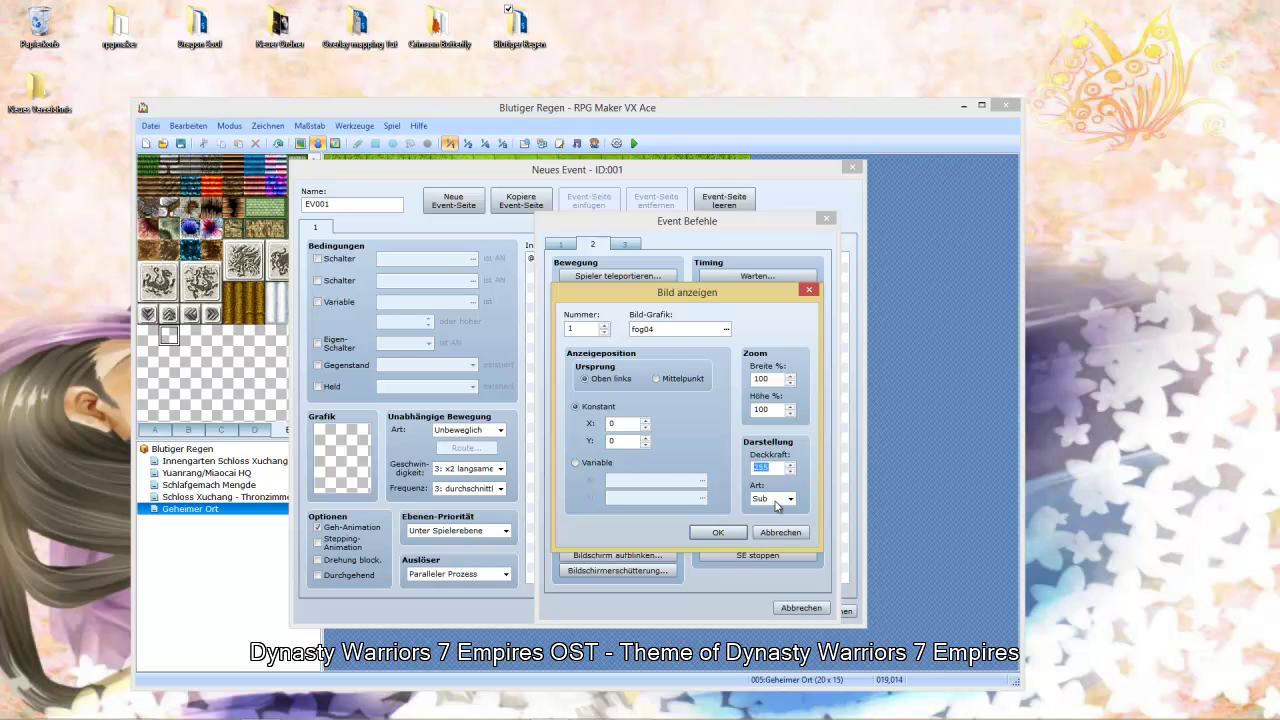
pyautogui.click(778, 498)
pyautogui.click(768, 521)
pyautogui.write('150')
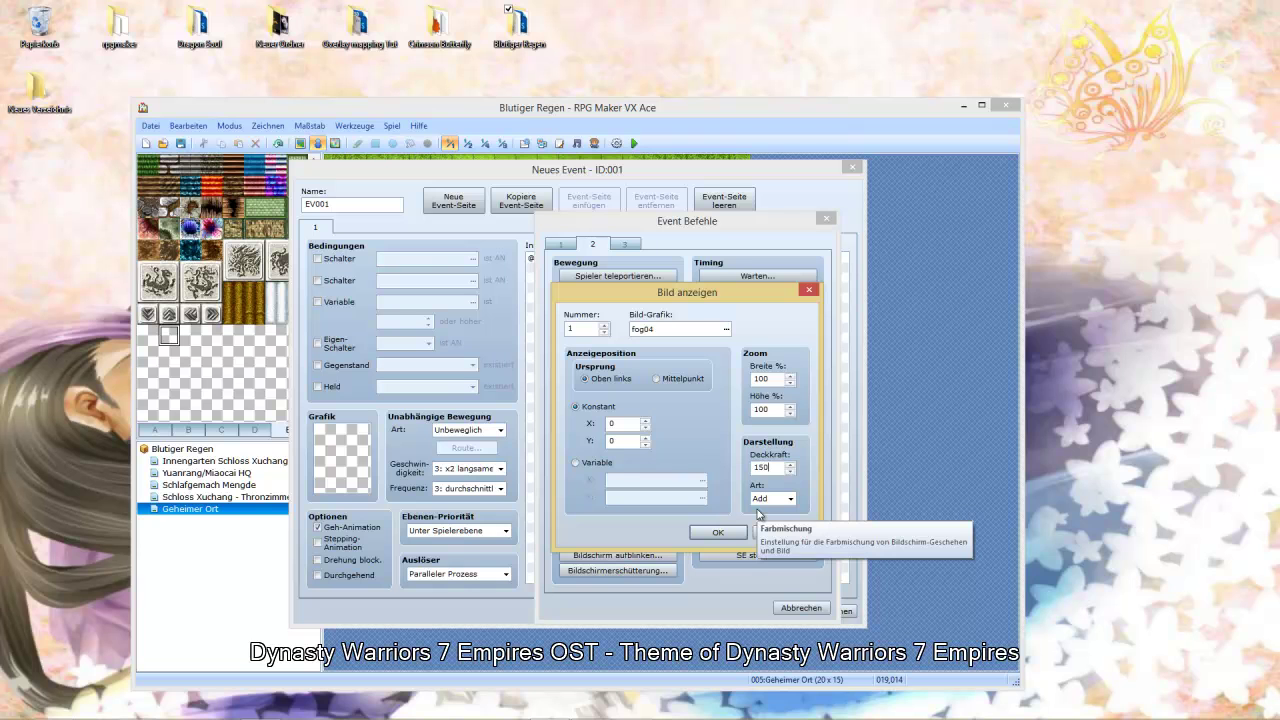
pyautogui.click(716, 532)
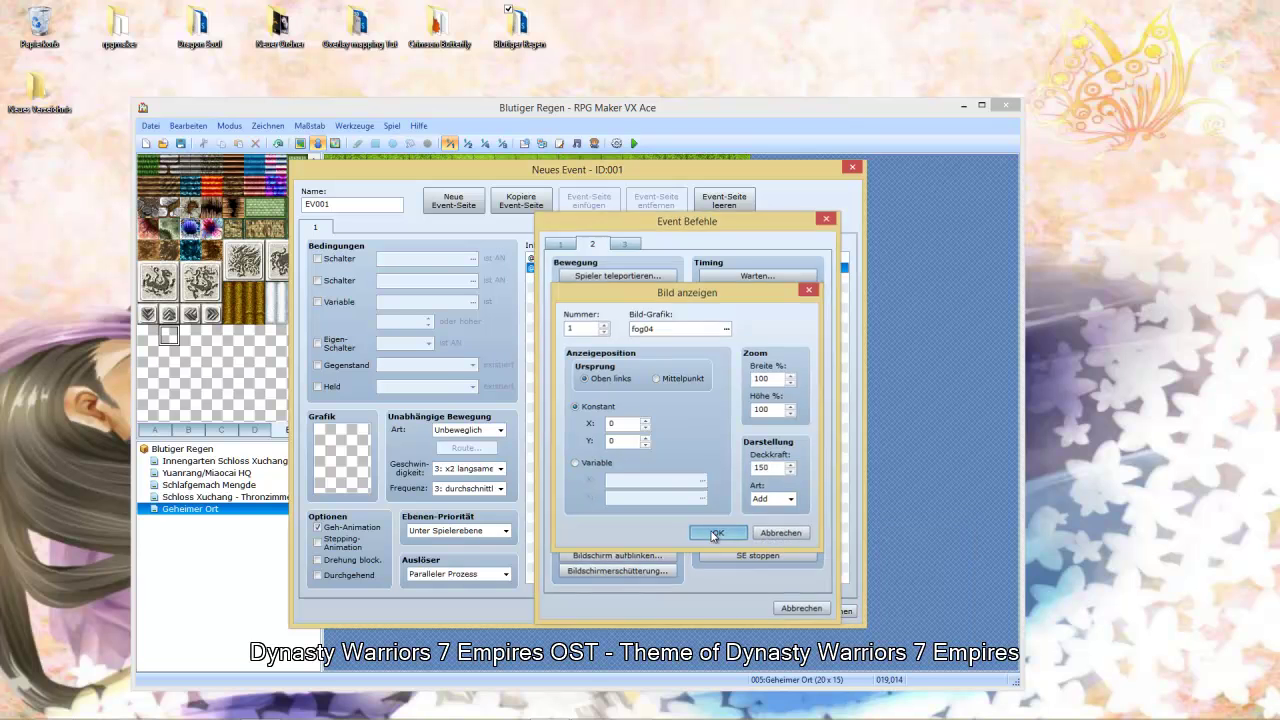
pyautogui.click(826, 610)
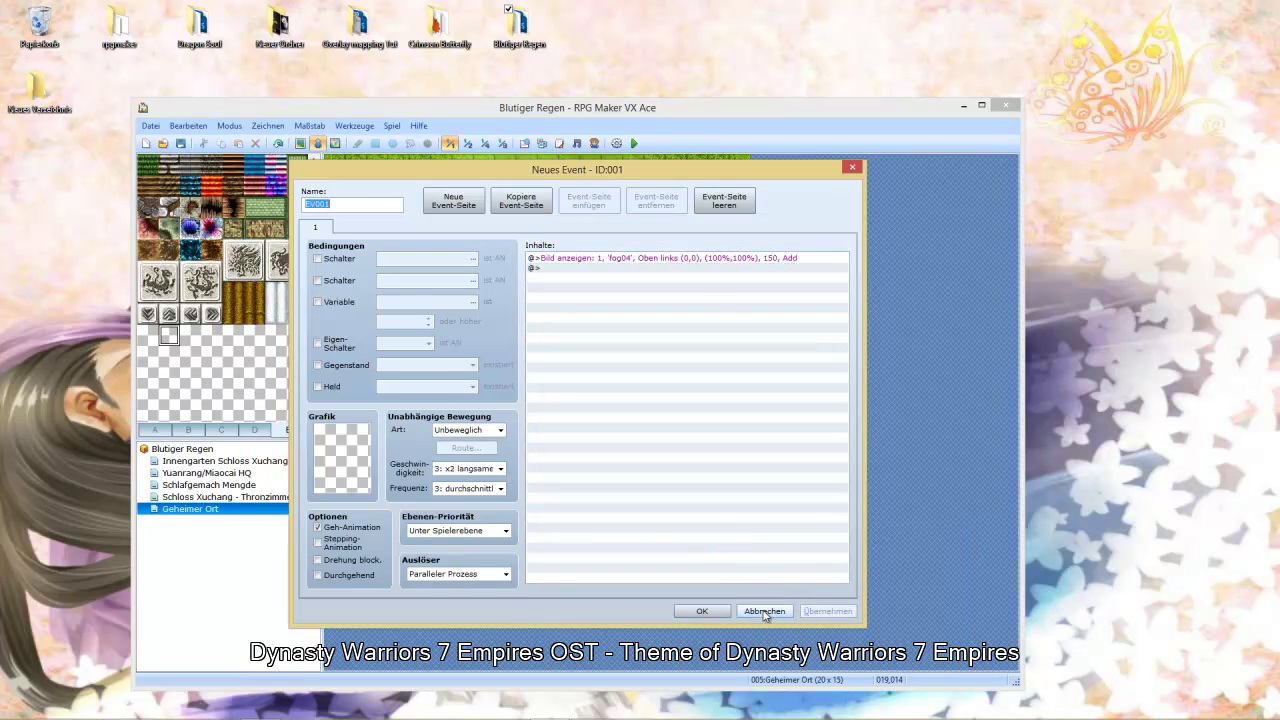
# - Add a second Bild anzeigen command below the first and choose fog01 as its graphic
pyautogui.doubleClick(631, 268)
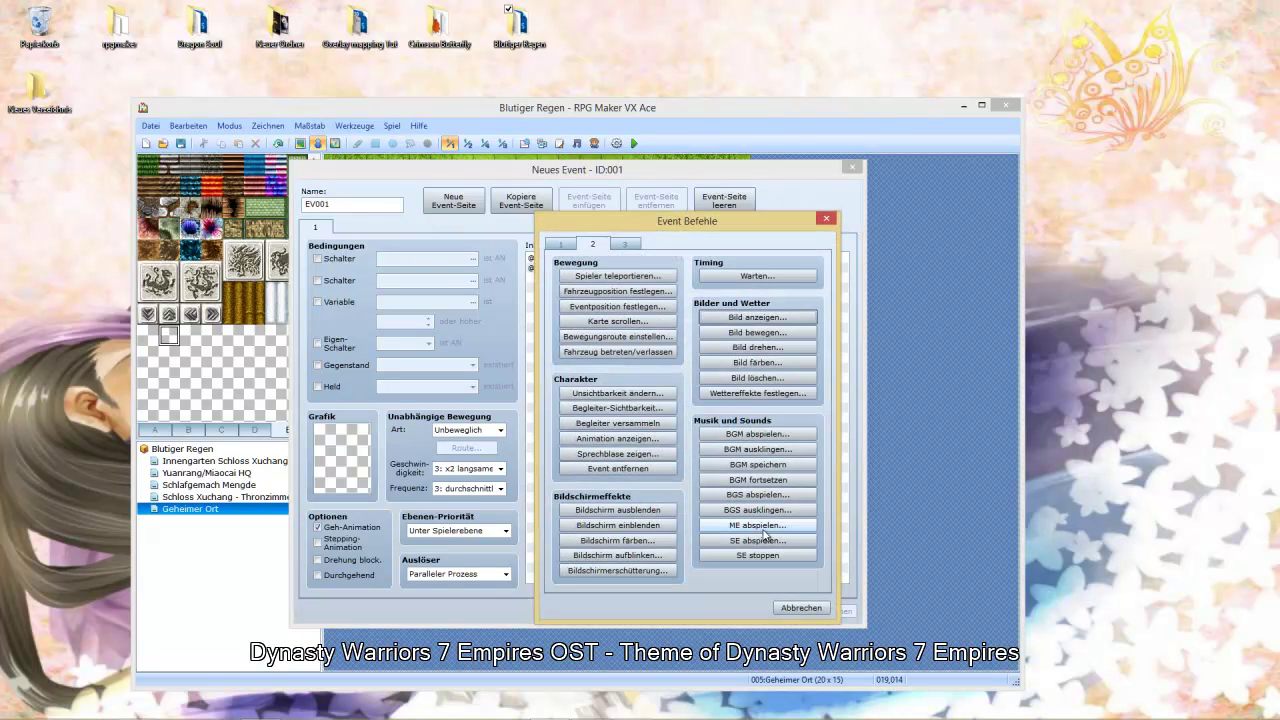
pyautogui.click(757, 317)
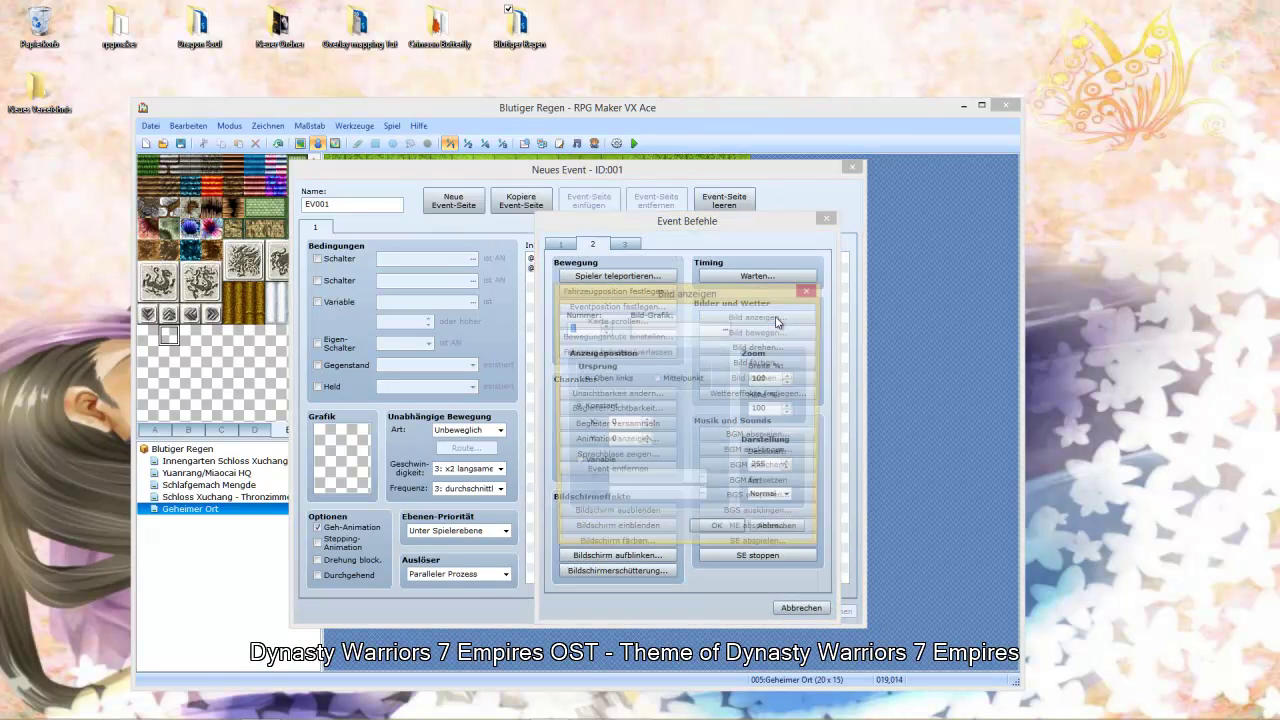
pyautogui.click(726, 329)
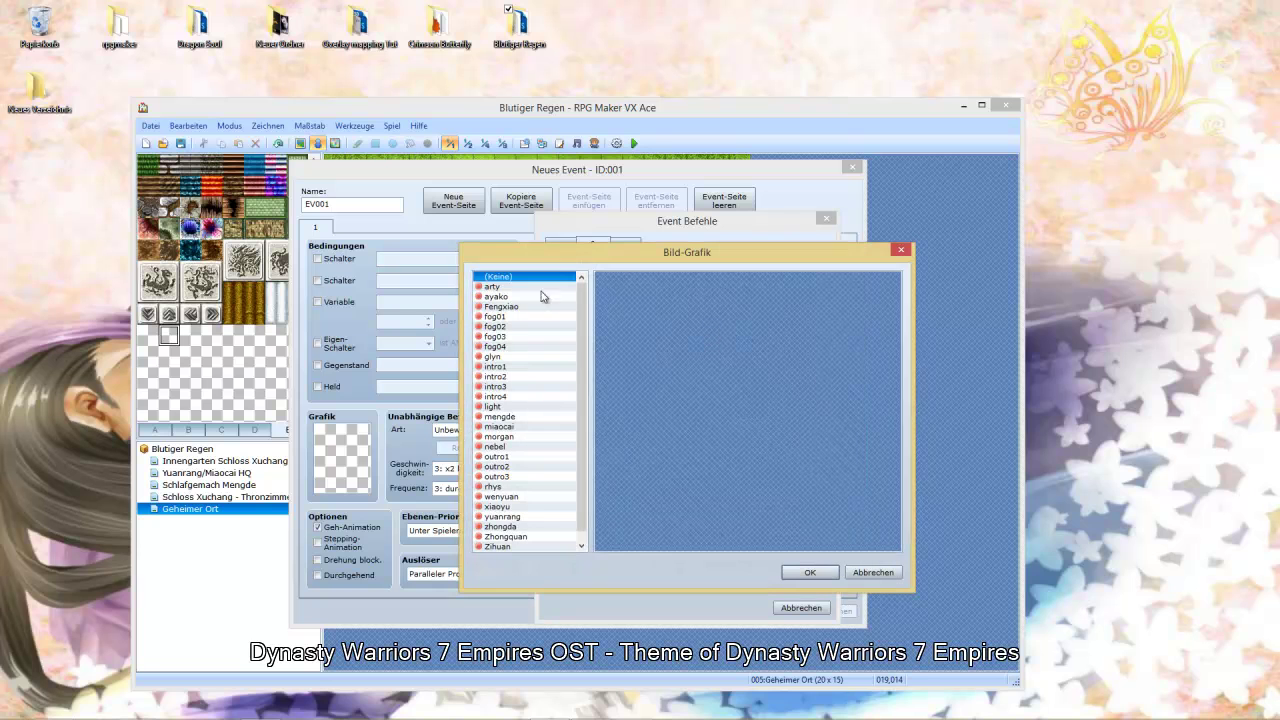
pyautogui.click(505, 328)
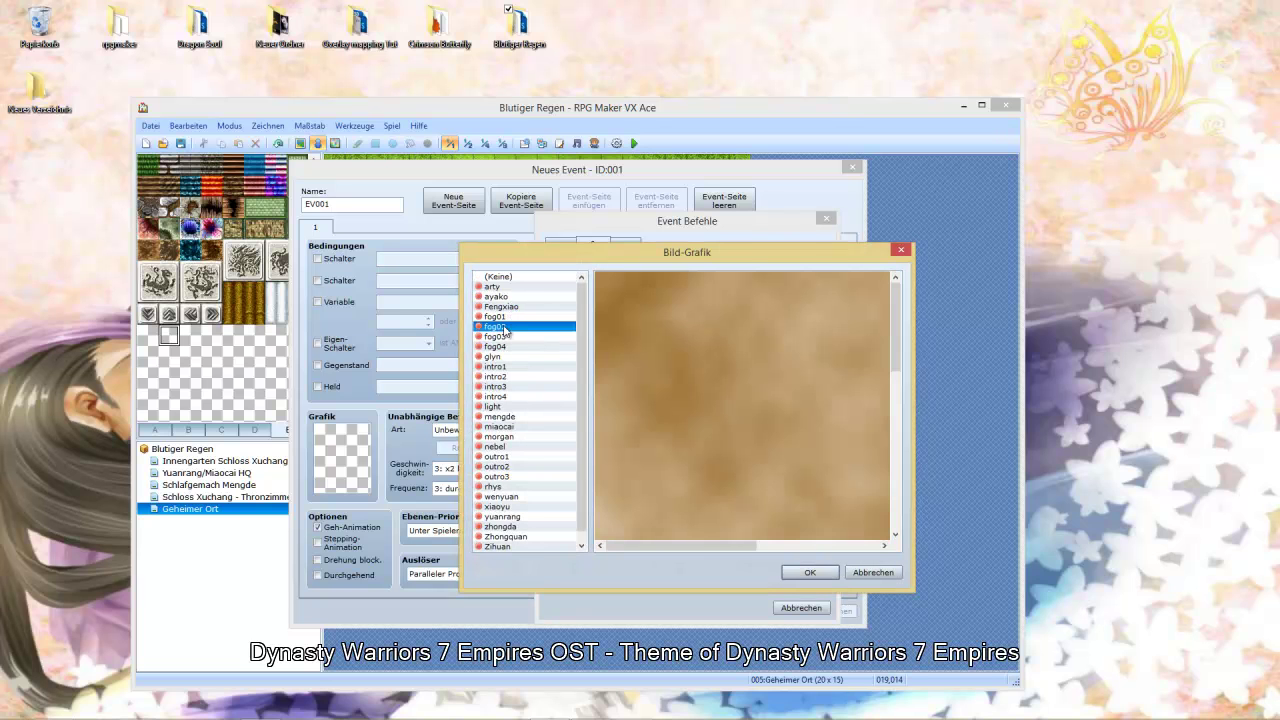
pyautogui.click(505, 337)
pyautogui.click(506, 317)
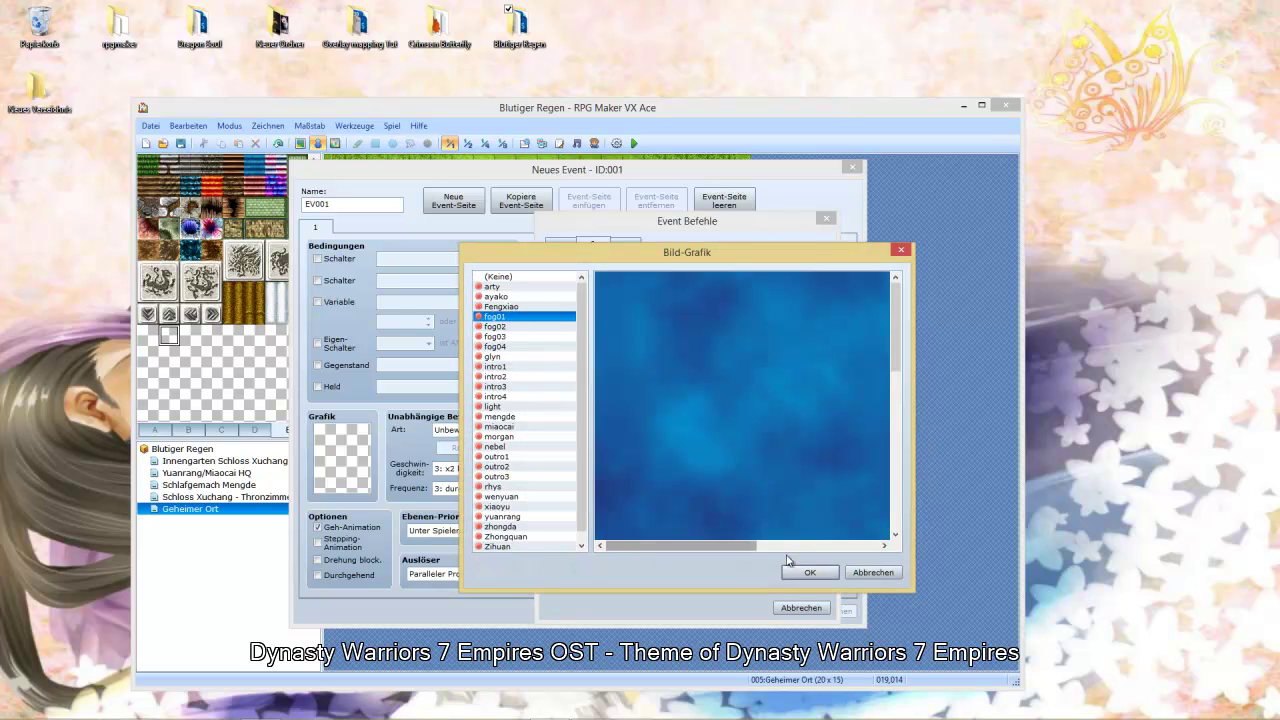
pyautogui.click(805, 572)
# - Give the fog01 picture opacity 50, blend type Add and number 2, close the event and save the project
pyautogui.doubleClick(768, 467)
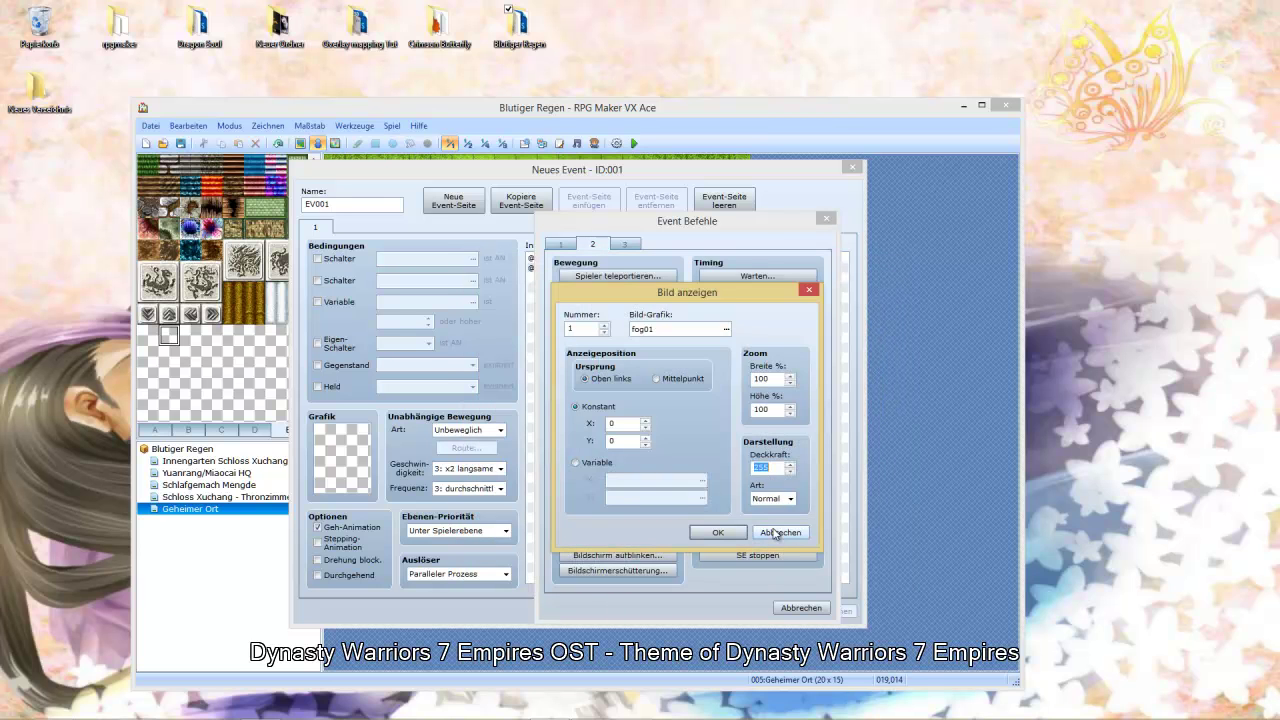
pyautogui.click(789, 498)
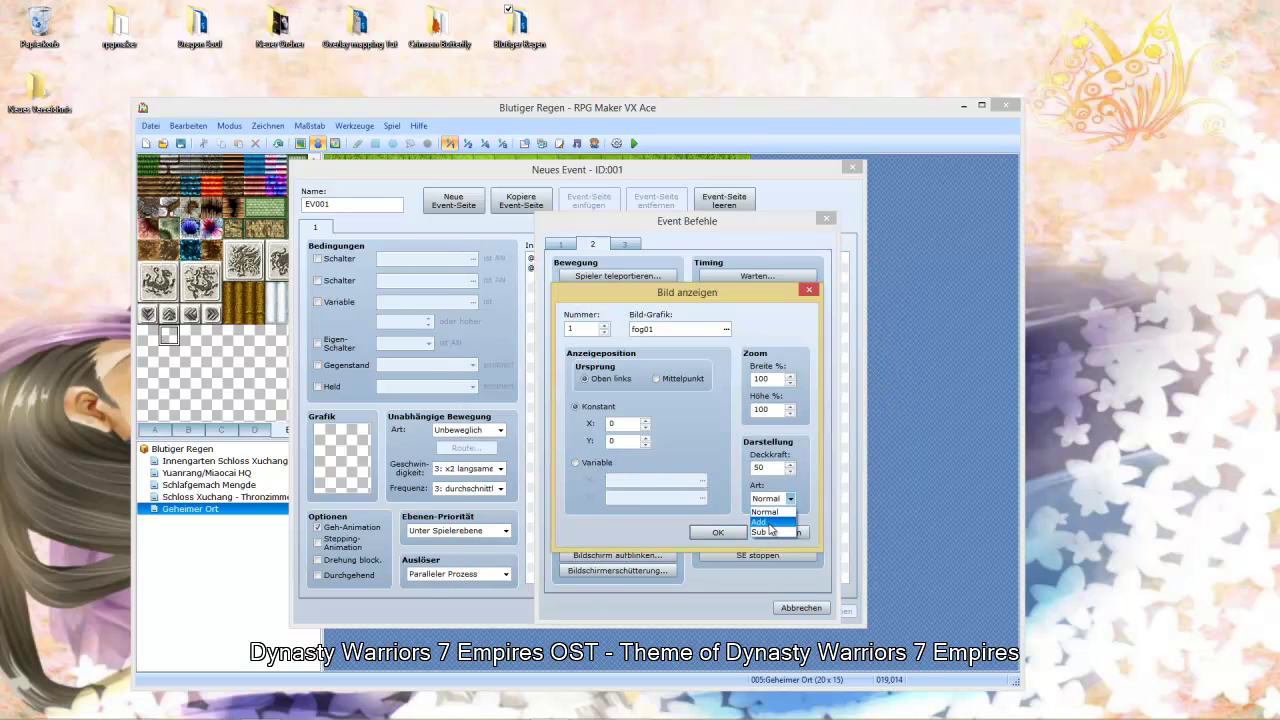
pyautogui.click(766, 522)
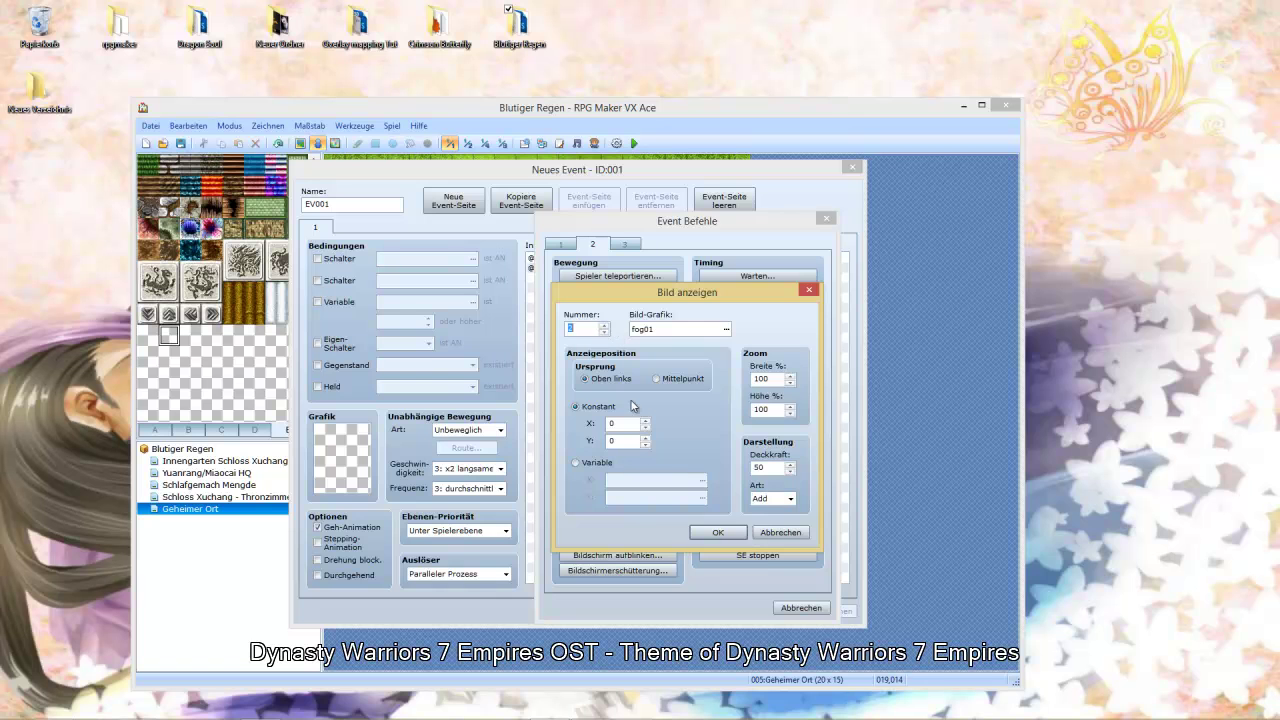
pyautogui.click(716, 531)
pyautogui.click(706, 612)
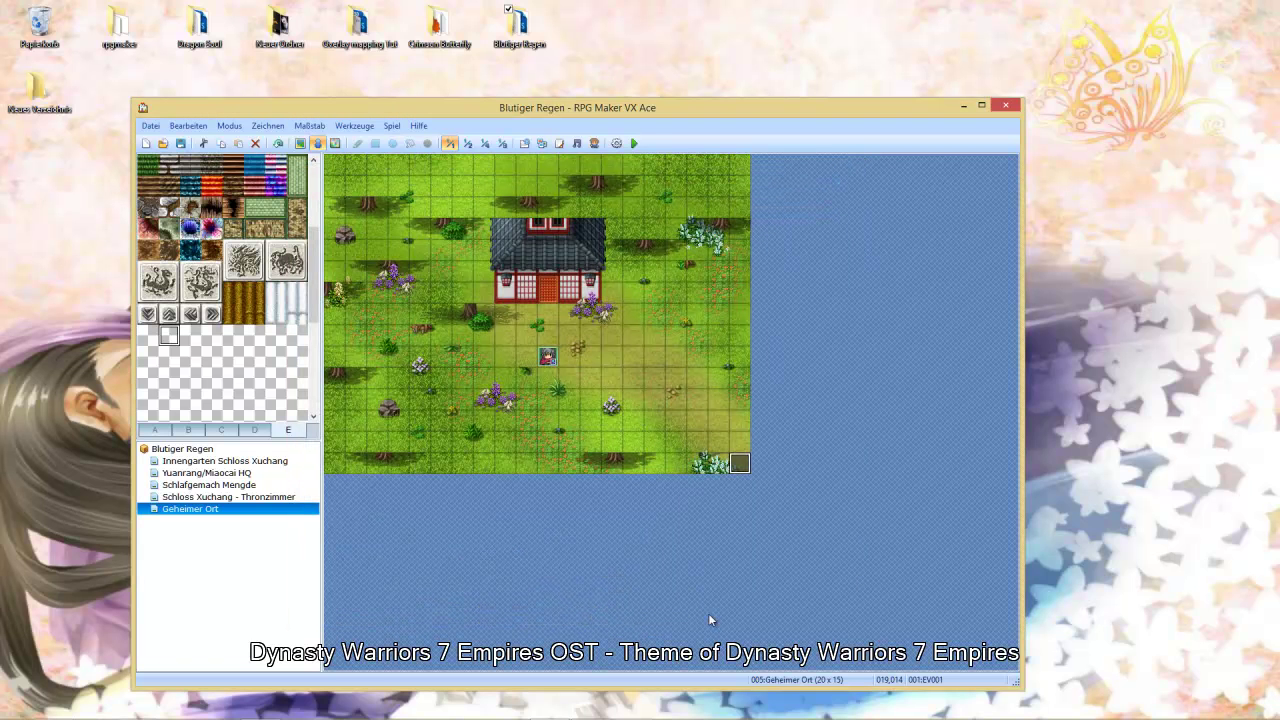
pyautogui.click(180, 145)
pyautogui.moveTo(498, 712)
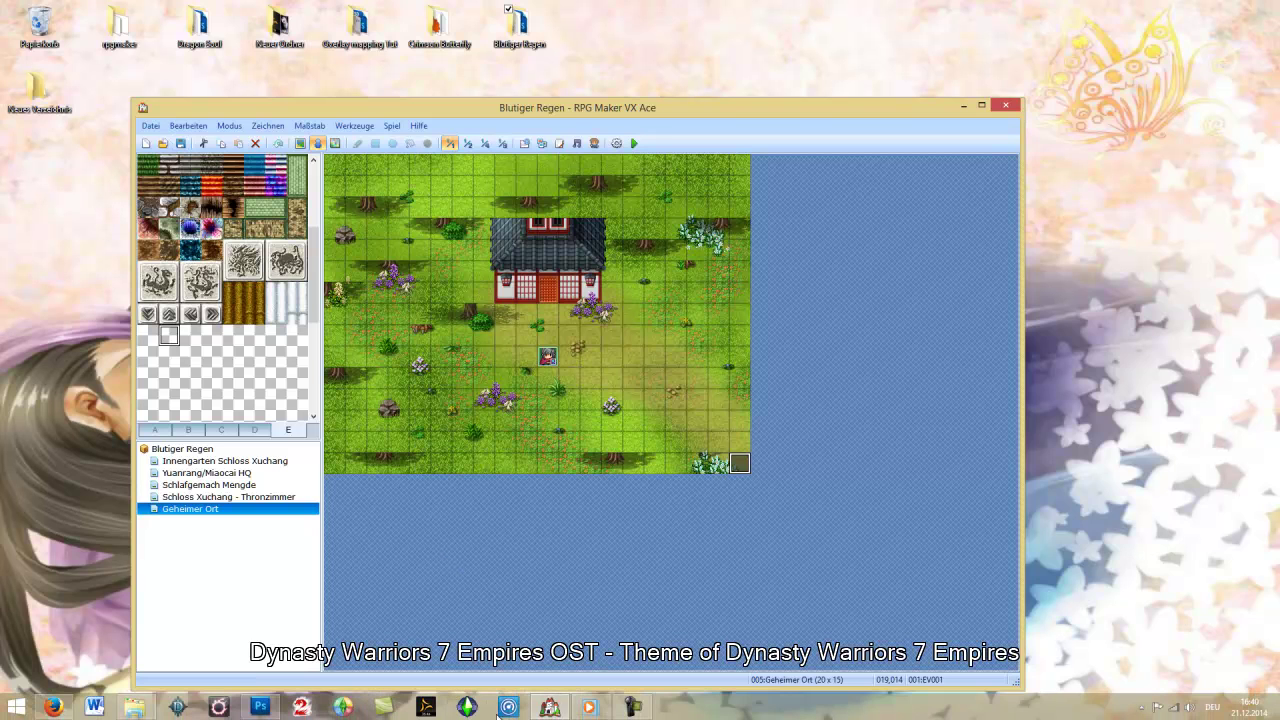
pyautogui.click(640, 710)
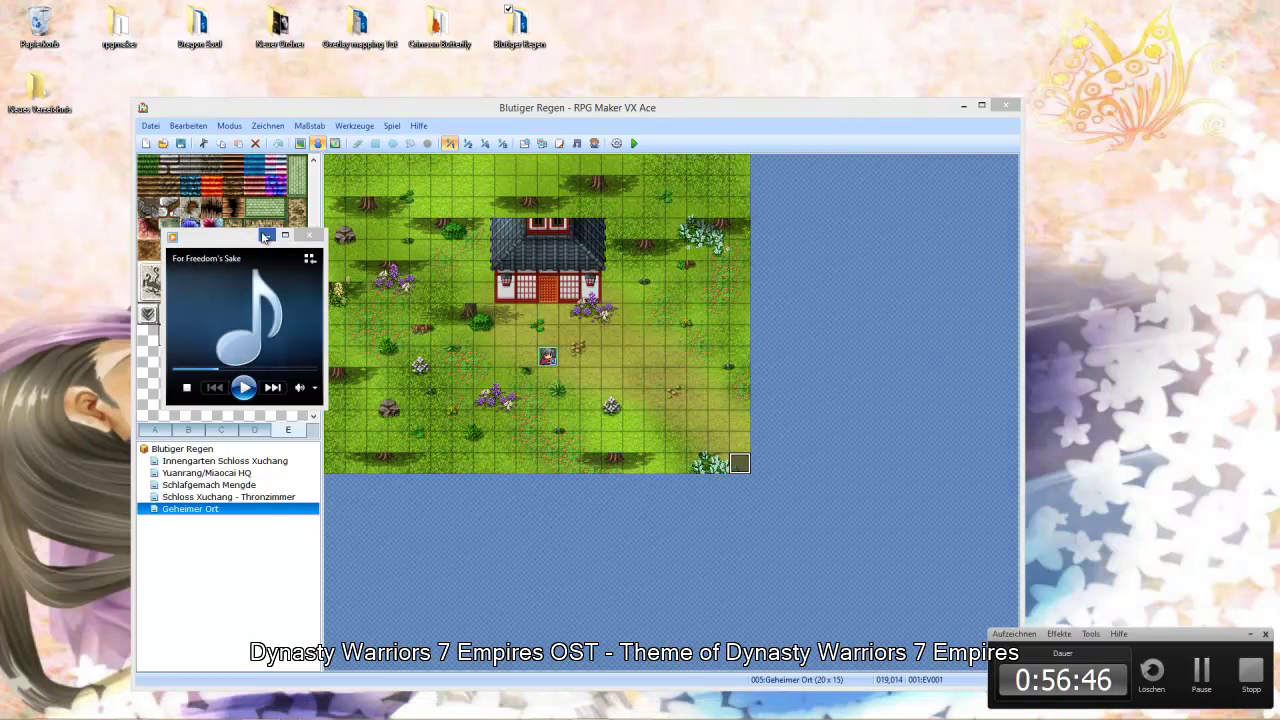
pyautogui.click(265, 236)
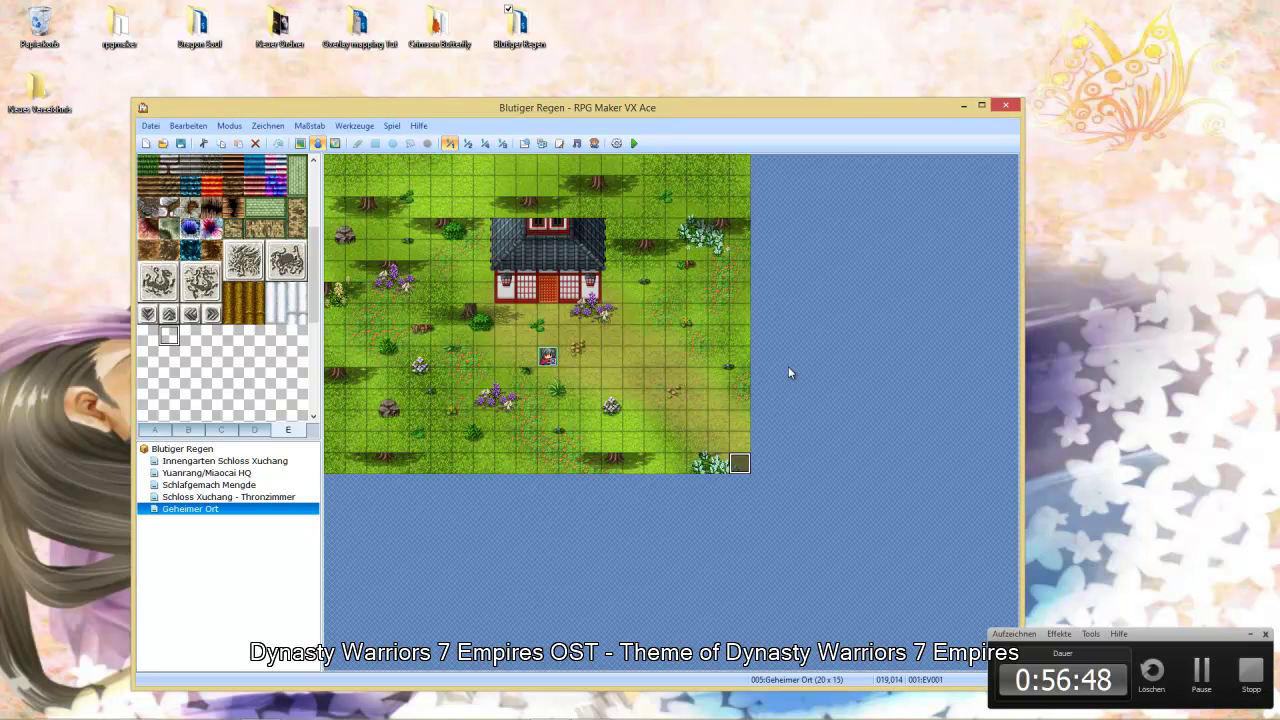
# - Move the player's start position to map cell 010,008 and disable Unsichtbarkeit AN in the database's system settings
pyautogui.moveTo(548, 358); pyautogui.dragTo(549, 338)
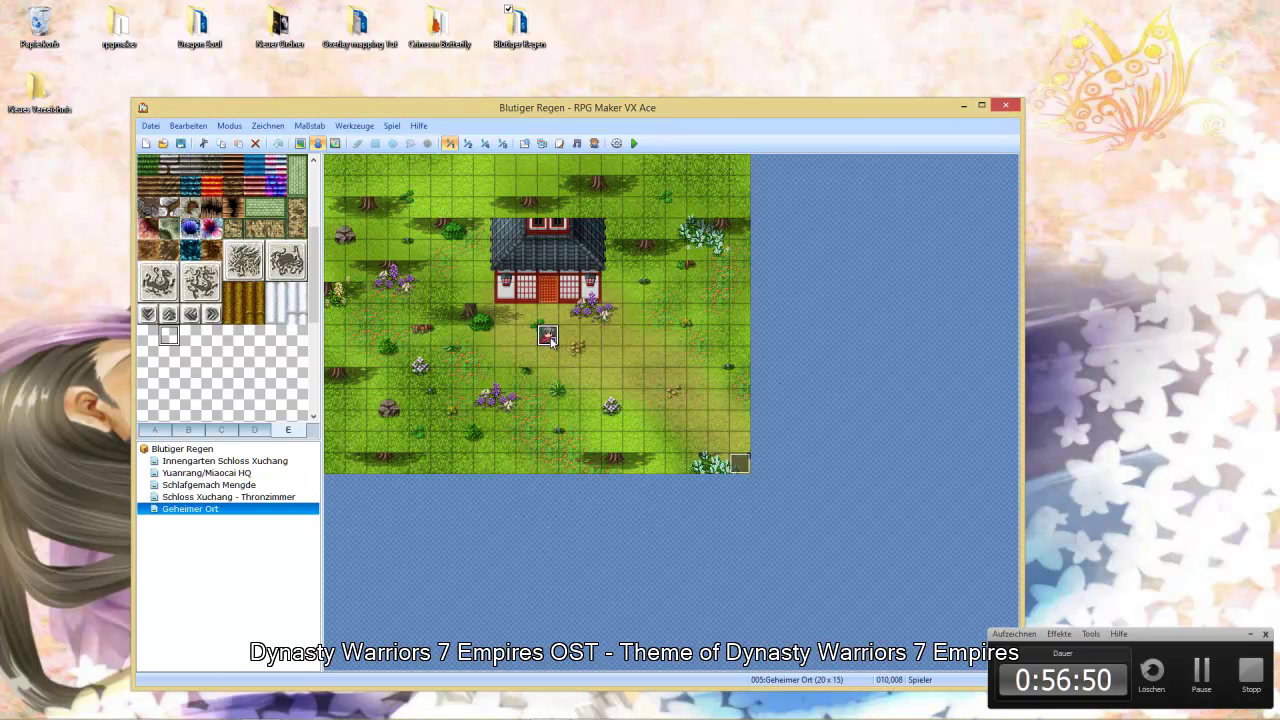
pyautogui.click(524, 143)
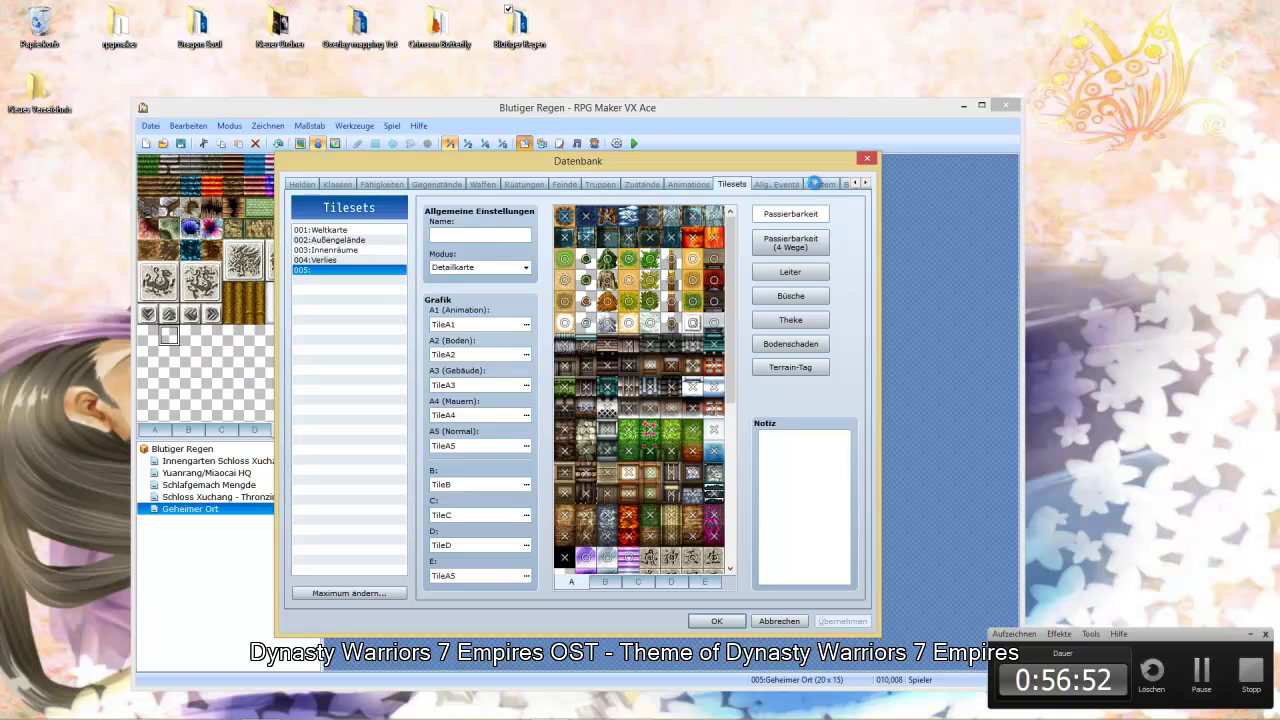
pyautogui.click(818, 184)
pyautogui.click(750, 234)
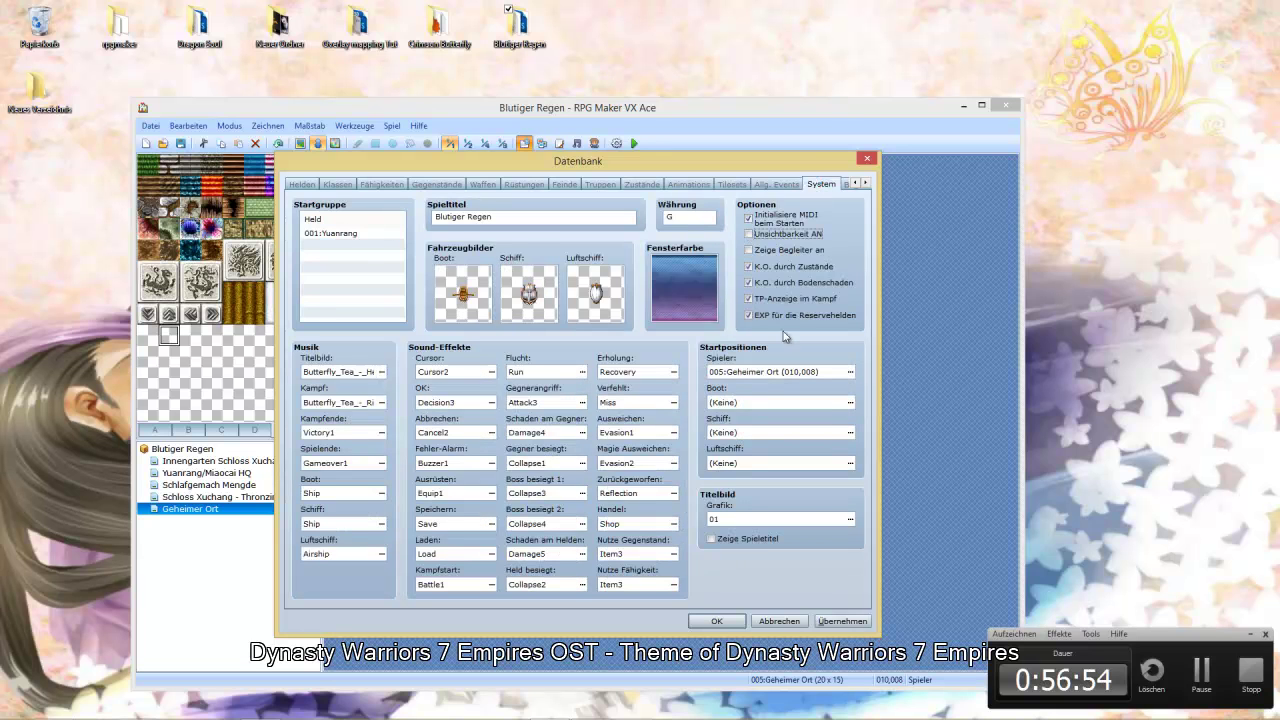
pyautogui.click(842, 621)
pyautogui.click(716, 621)
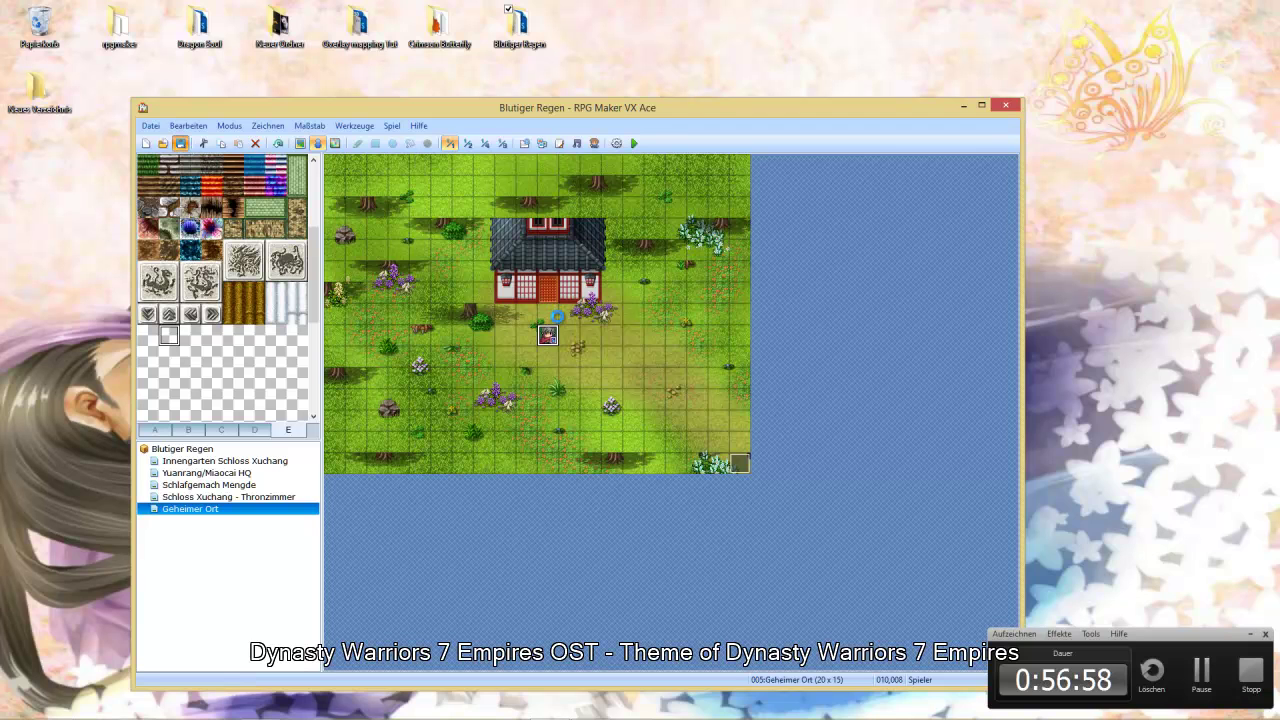
# - Playtest a new game, walking around the Geheimer Ort map to check passability, overlays and fog, and close the game
pyautogui.click(632, 143)
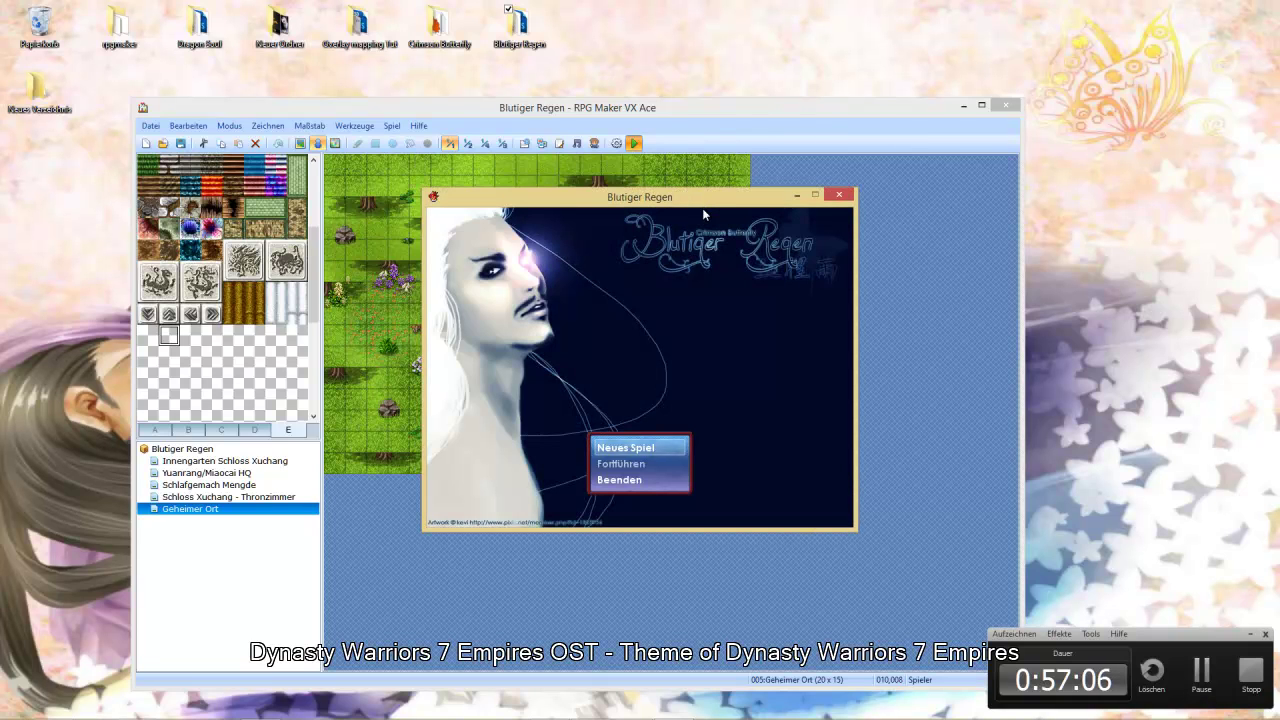
pyautogui.press('Return')
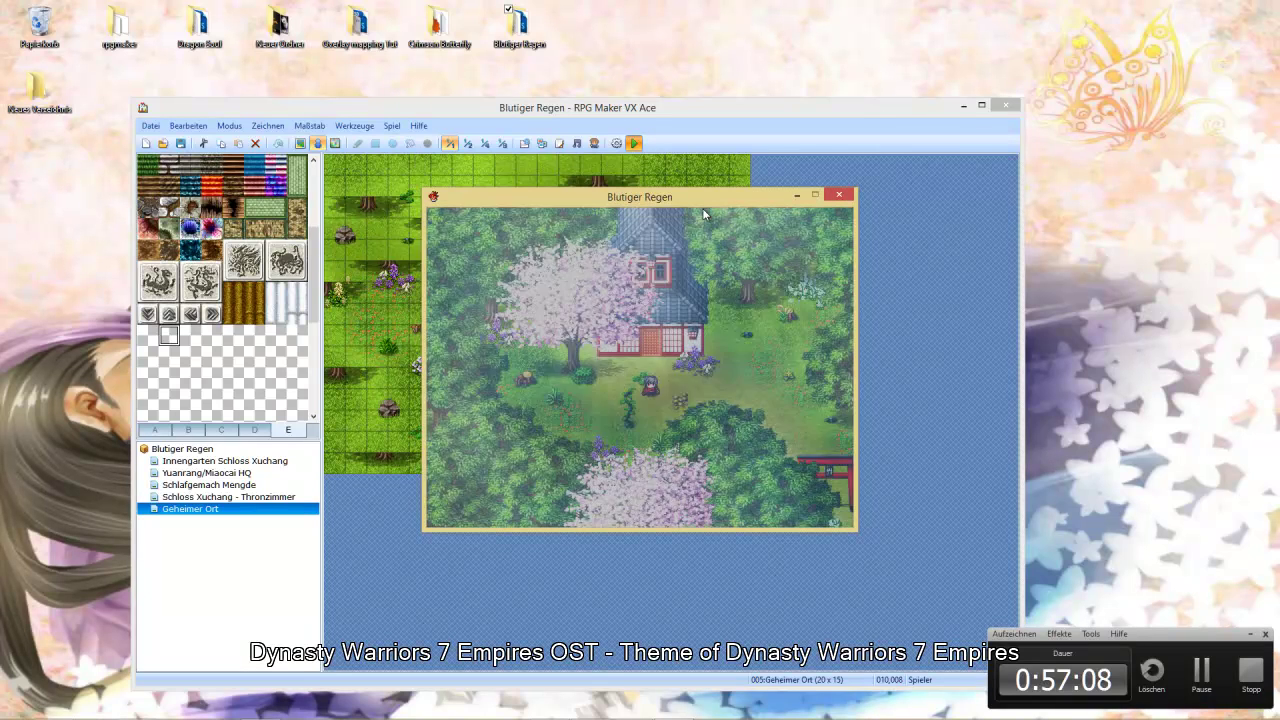
pyautogui.press('Right')
pyautogui.press('Right')
pyautogui.press('Right')
pyautogui.press('Up')
pyautogui.press('Down')
pyautogui.press('Left')
pyautogui.press('Left')
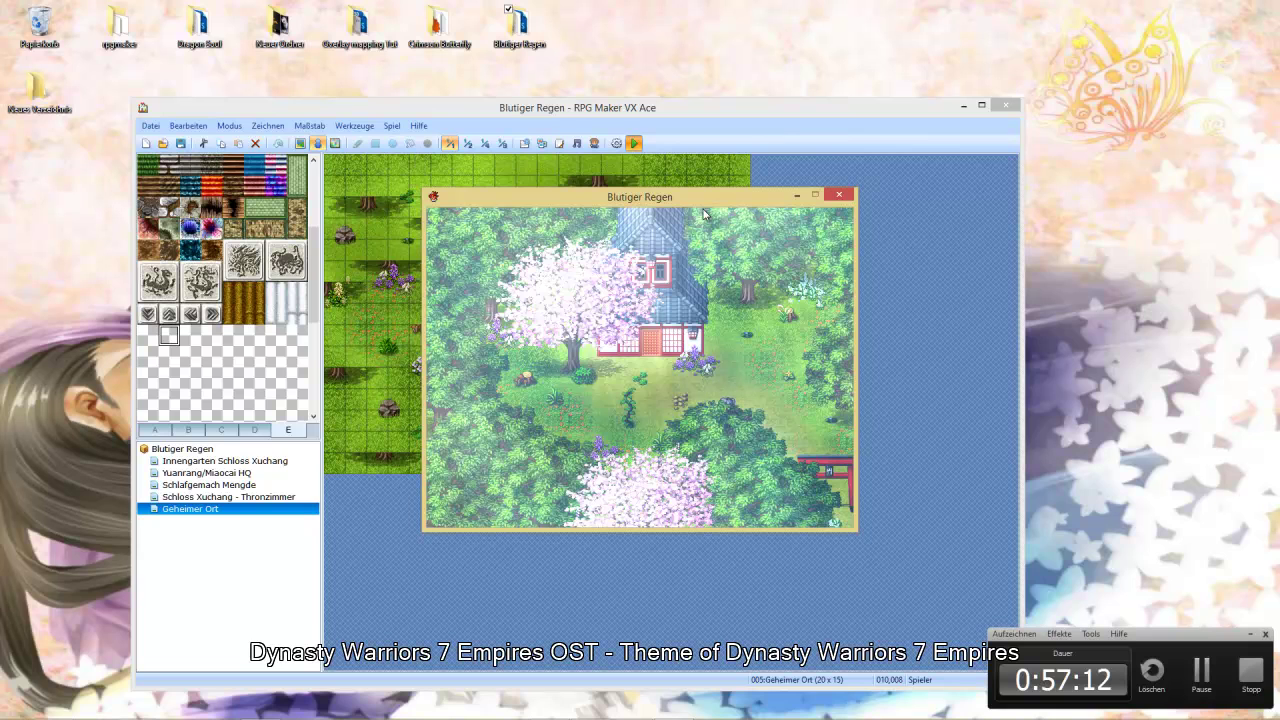
pyautogui.press('Left')
pyautogui.press('Left')
pyautogui.press('Left')
pyautogui.press('Left')
pyautogui.press('Down')
pyautogui.press('Right')
pyautogui.press('Right')
pyautogui.press('Right')
pyautogui.press('Left')
pyautogui.press('Left')
pyautogui.press('Left')
pyautogui.press('Left')
pyautogui.press('Left')
pyautogui.press('Up')
pyautogui.press('Up')
pyautogui.press('Left')
pyautogui.press('Left')
pyautogui.press('Right')
pyautogui.press('Up')
pyautogui.press('Right')
pyautogui.press('Right')
pyautogui.press('Left')
pyautogui.press('Left')
pyautogui.press('Left')
pyautogui.press('Left')
pyautogui.press('Down')
pyautogui.press('Right')
pyautogui.press('Right')
pyautogui.press('Right')
pyautogui.press('Right')
pyautogui.press('Right')
pyautogui.press('Right')
pyautogui.press('Right')
pyautogui.press('Right')
pyautogui.press('Right')
pyautogui.press('Right')
pyautogui.press('Right')
pyautogui.press('Down')
pyautogui.press('Down')
pyautogui.press('Down')
pyautogui.press('Down')
pyautogui.press('Up')
pyautogui.press('Up')
pyautogui.press('Left')
pyautogui.press('Up')
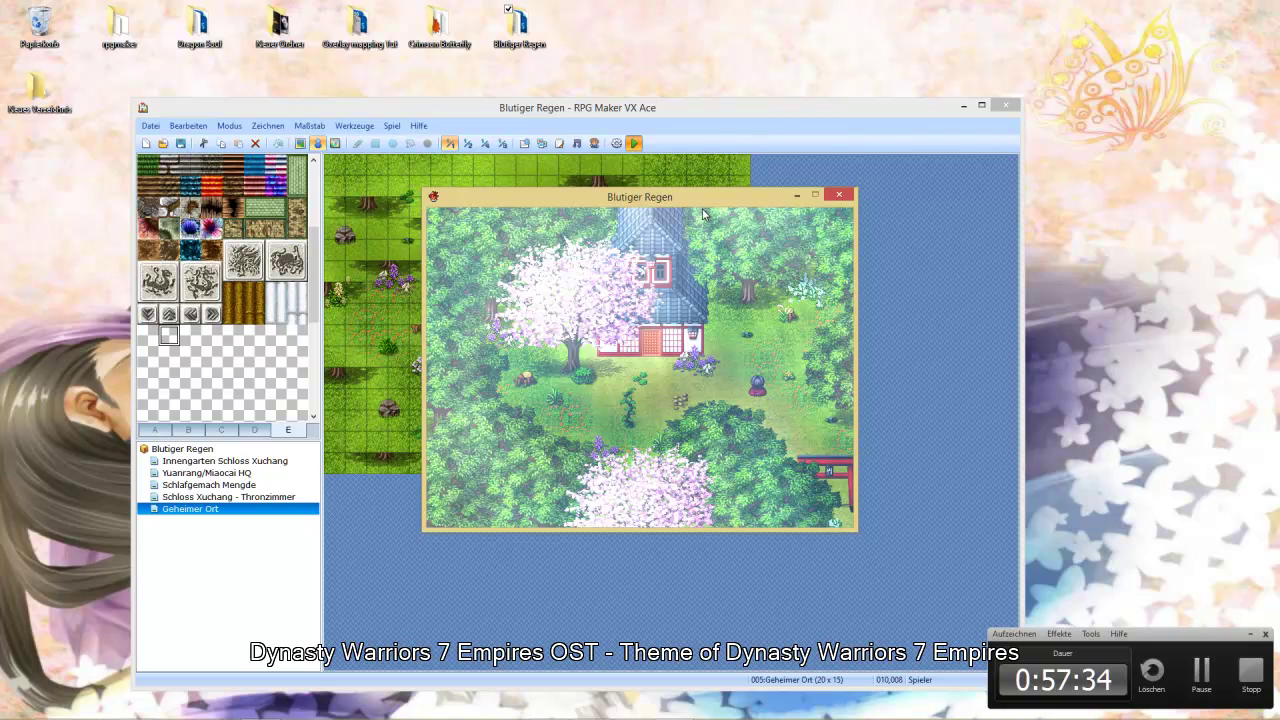
pyautogui.click(836, 197)
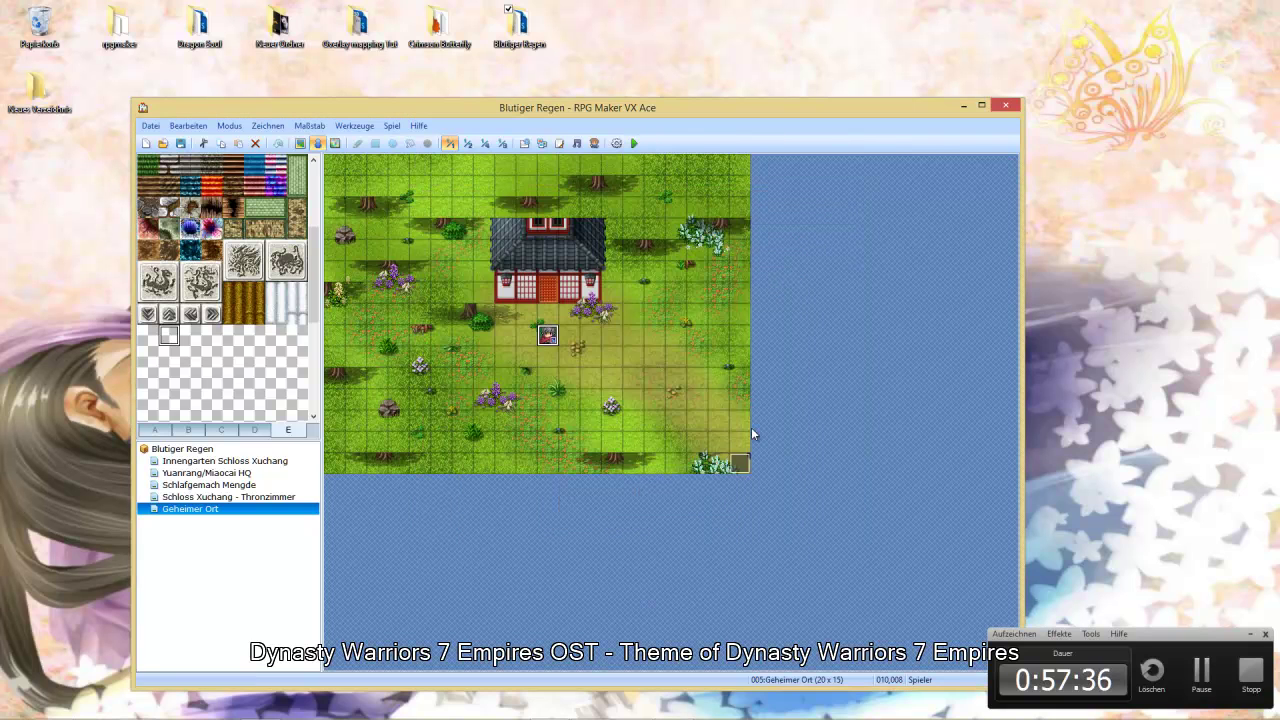
# - Open the fog04 Bild anzeigen command of the event on map cell 019,014 for editing
pyautogui.doubleClick(730, 452)
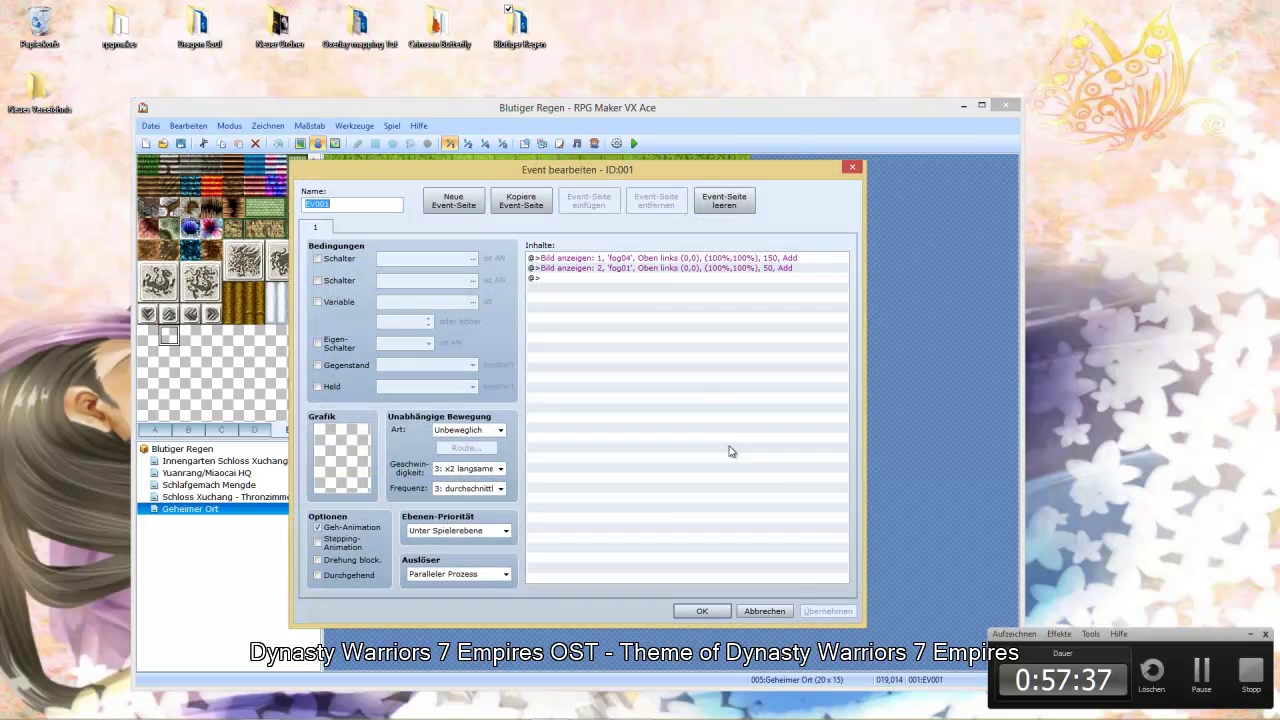
pyautogui.rightClick(666, 262)
pyautogui.click(692, 265)
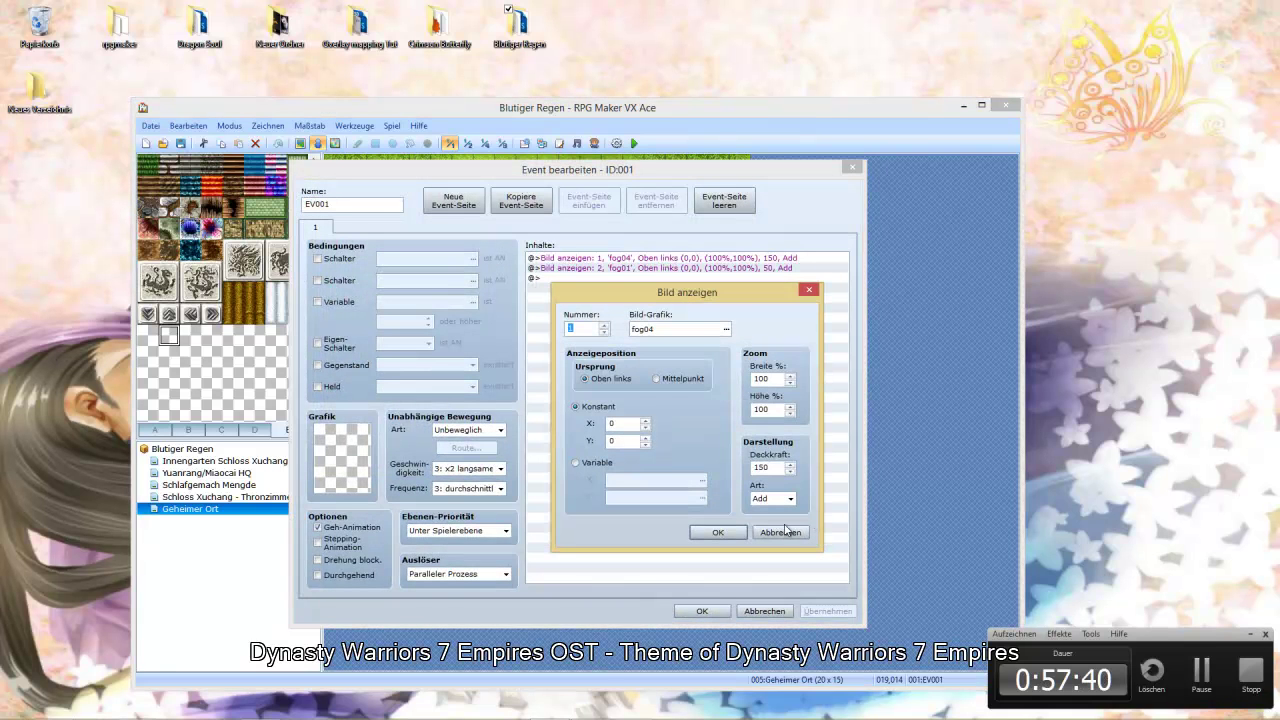